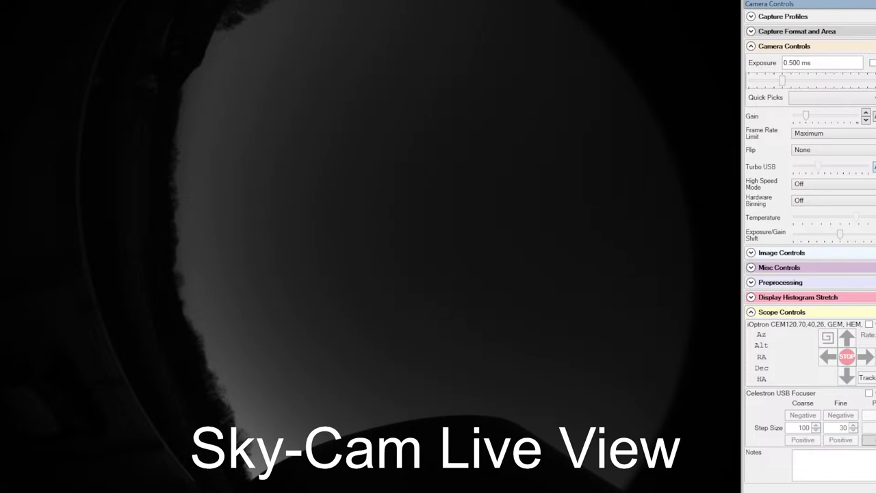
- Try exposure settings of 1000 and 2000 for the Sky-Cam
left_click_drag(805, 62, 729, 62)
type("1000")
key("Return")
left_click_drag(835, 64, 748, 66)
type("2000")
key("Return")
- Set the Sky-Cam's exposure to 3 s and raise its gain slightly
left_click_drag(823, 61, 733, 70)
type("3s")
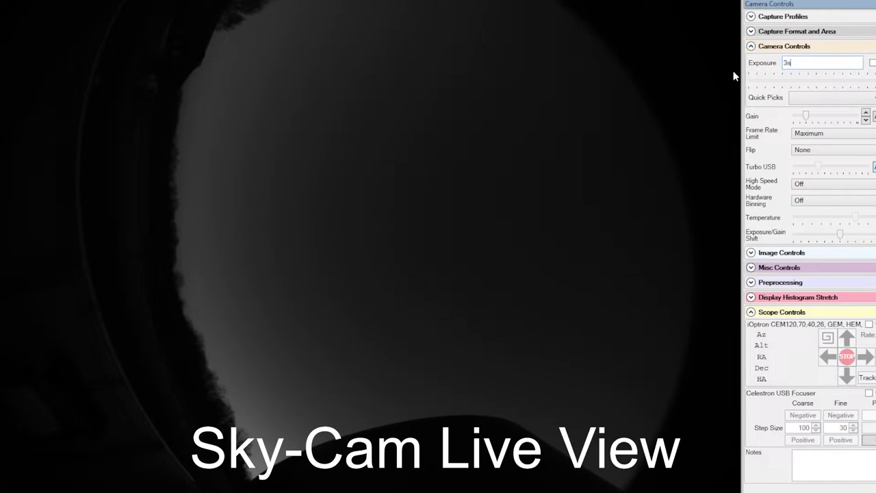
key("Return")
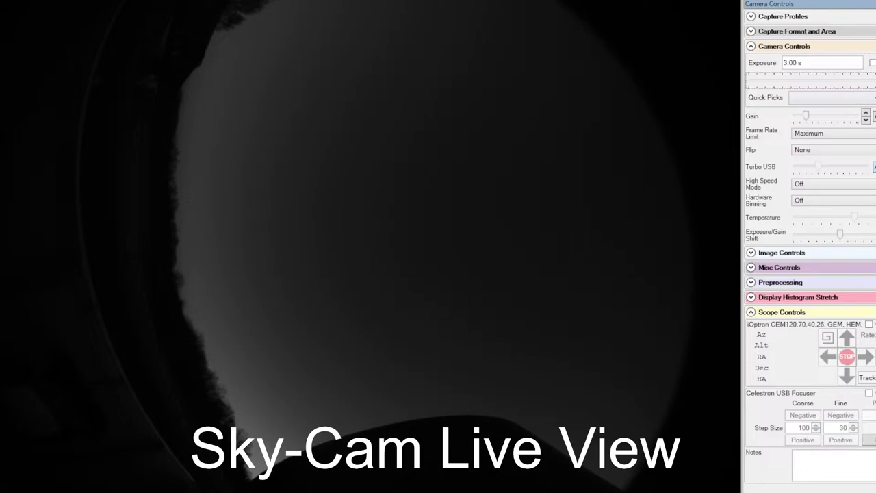
left_click_drag(806, 116, 819, 116)
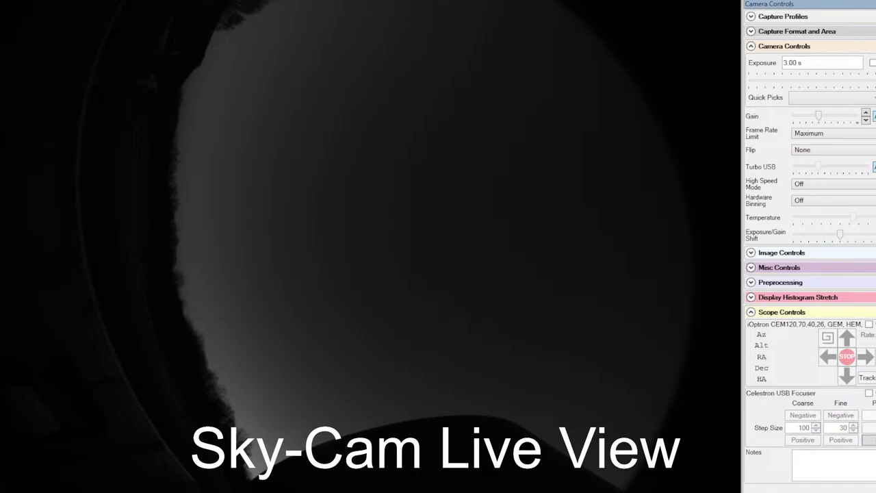
key("Right")
key("Right")
key("Right")
key("Tab")
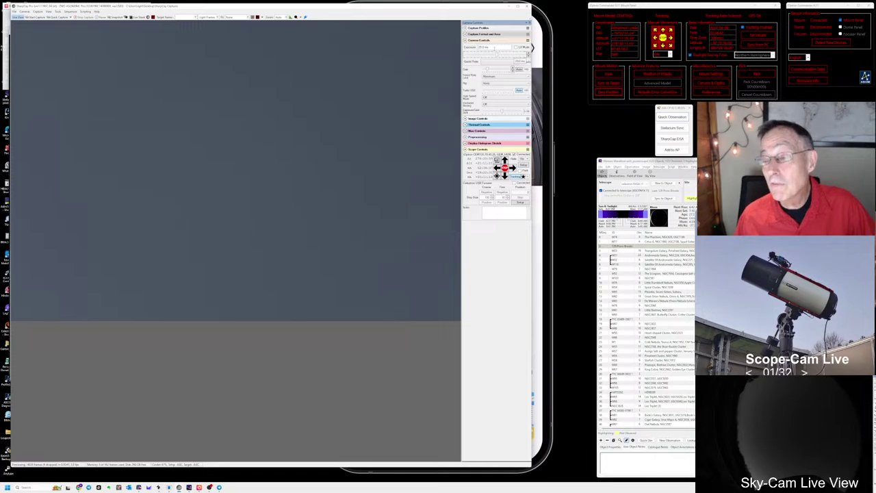
- Try much longer exposures for the main telescope camera
left_click_drag(489, 46, 478, 46)
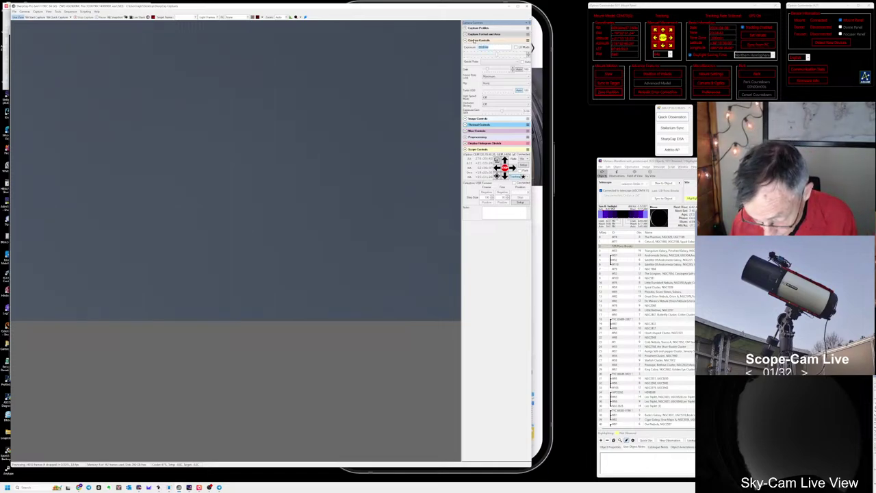
key("BackSpace")
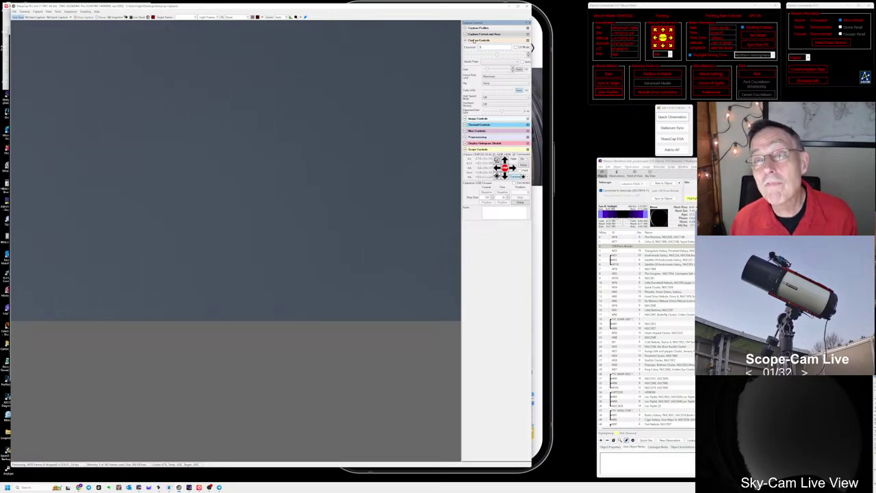
type("100 ms")
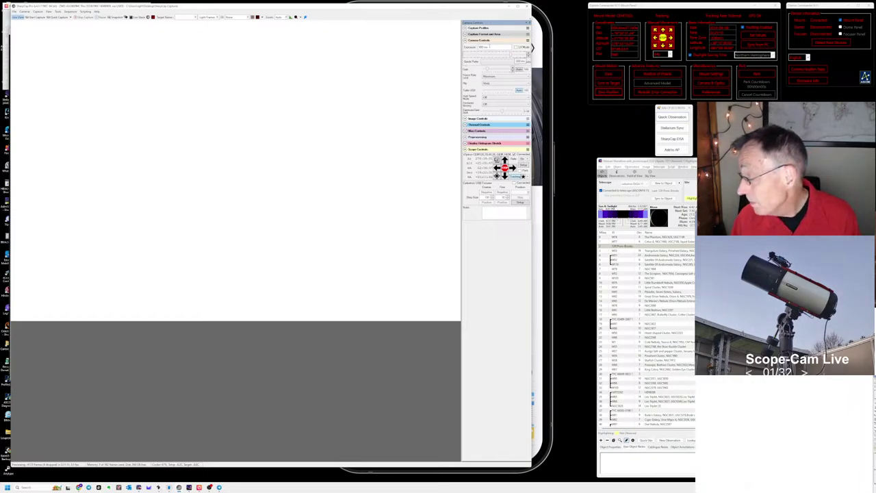
double_click(484, 46)
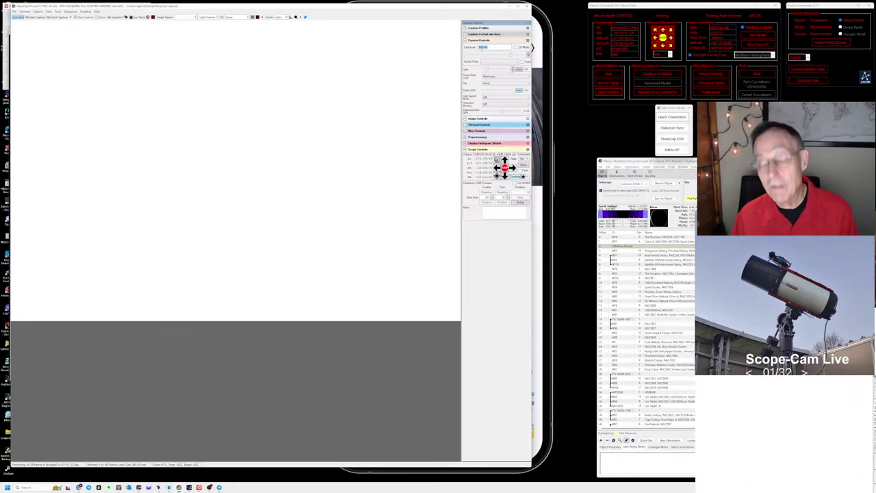
key("BackSpace")
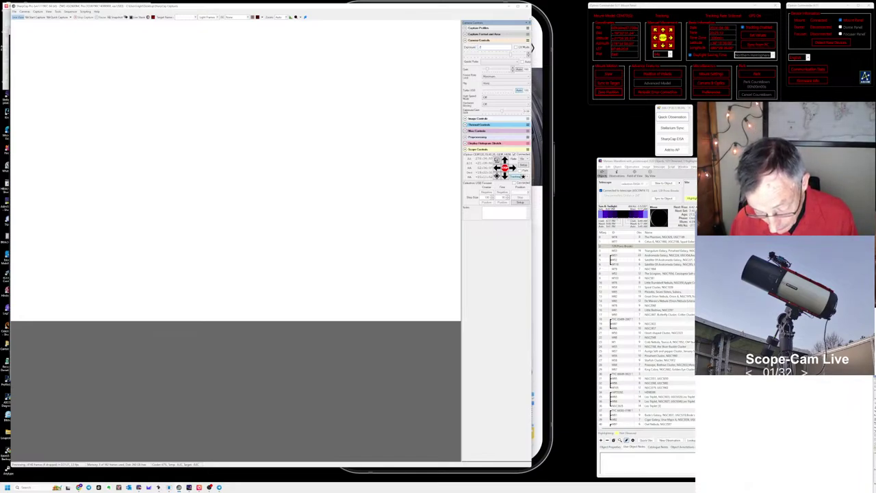
type("500ms")
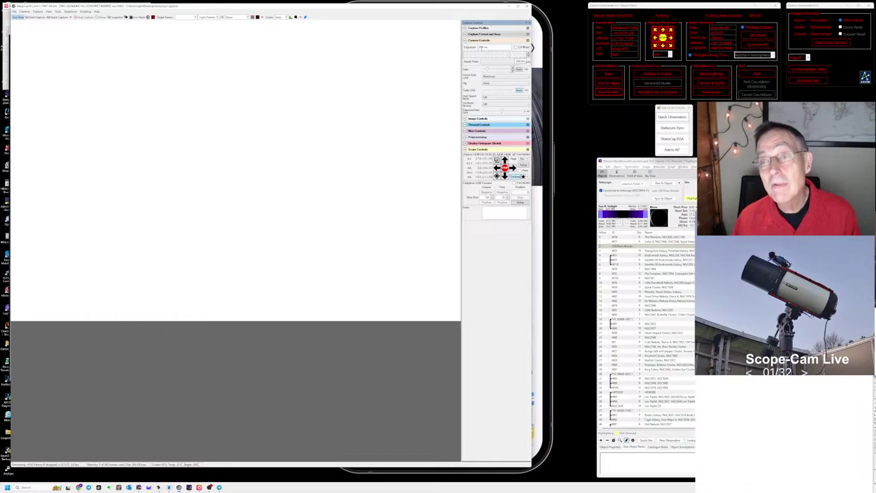
- Try a shorter 100 ms exposure for the main telescope camera, followed by a further exposure change
double_click(483, 47)
type("100")
key("Return")
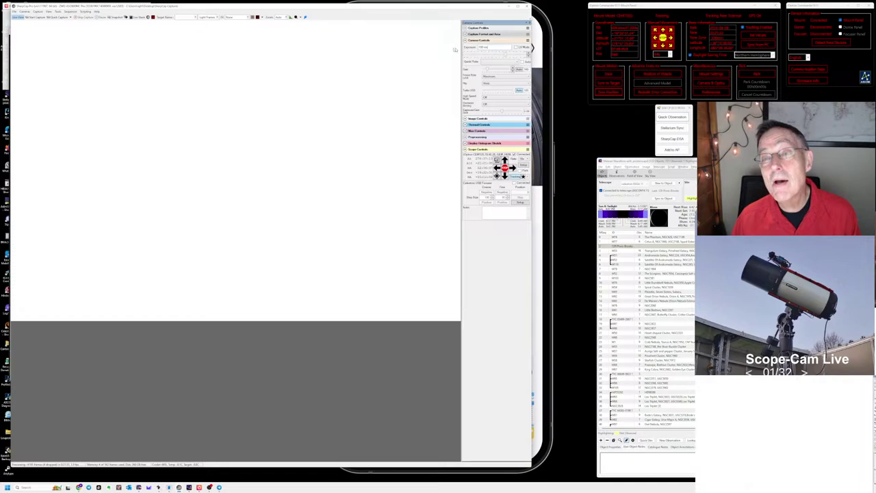
type("10")
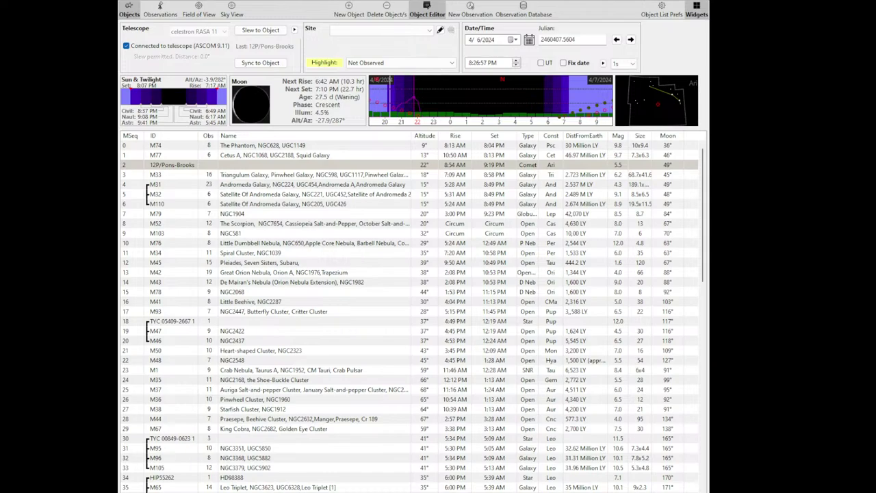
- Select M33, the Triangulum Galaxy, in the observing planner's object list and slew the telescope to it
left_click(155, 176)
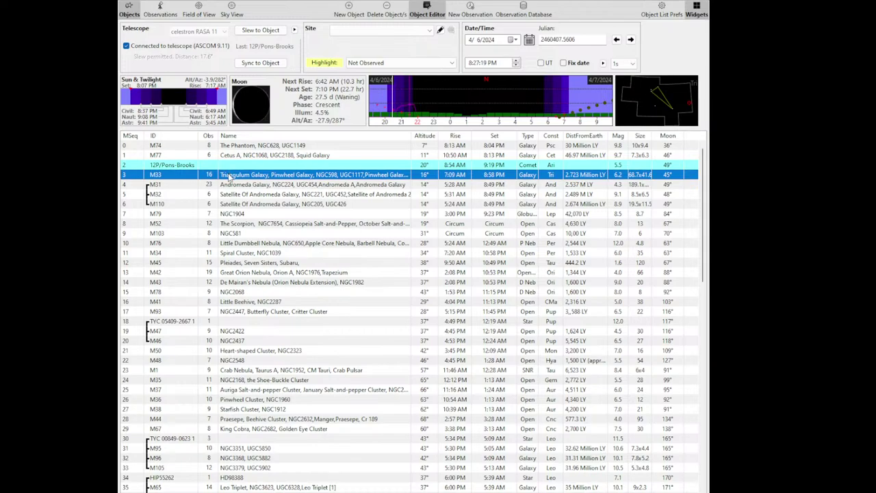
left_click(251, 34)
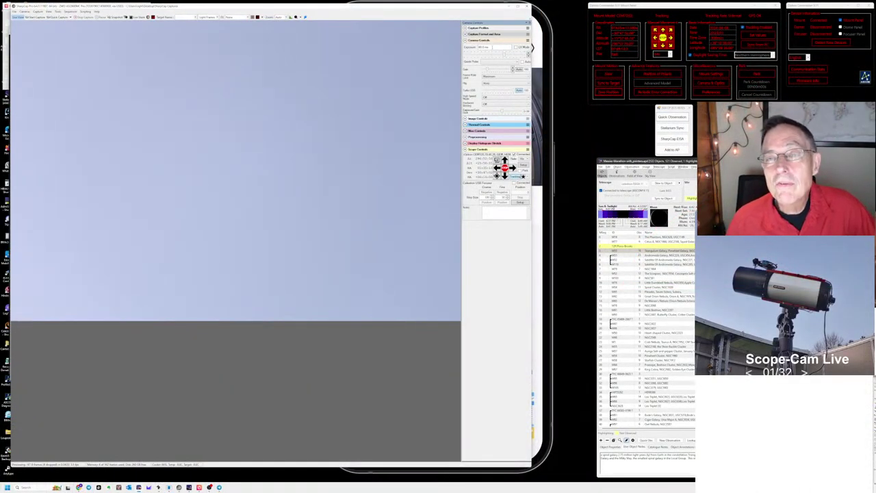
- Test different main camera exposures on the M33 field, reselecting M33 in the object list between the changes
left_click(482, 46)
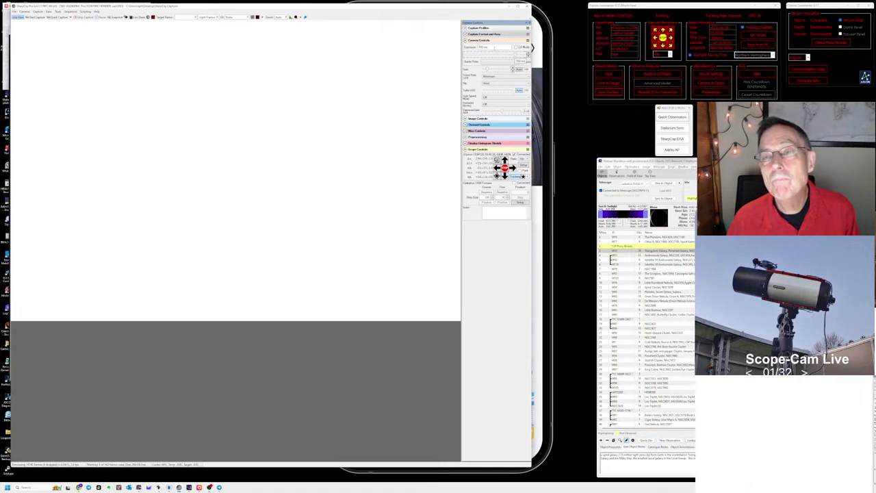
type("1")
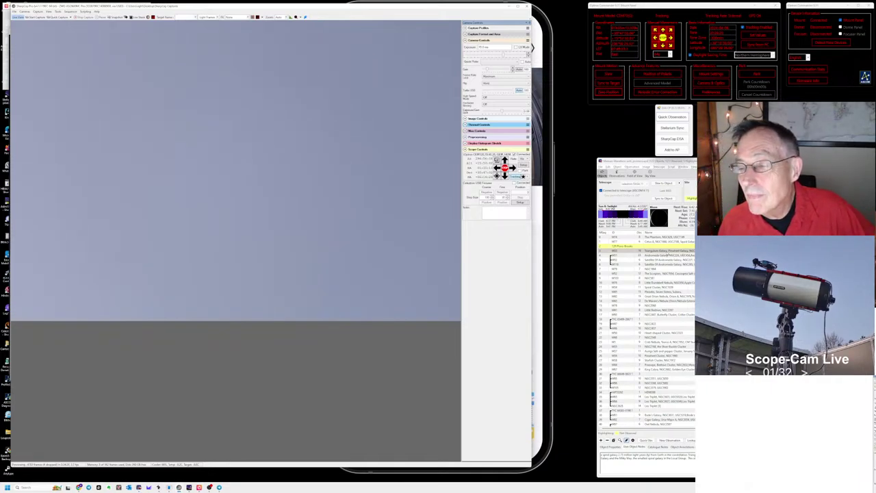
left_click(647, 252)
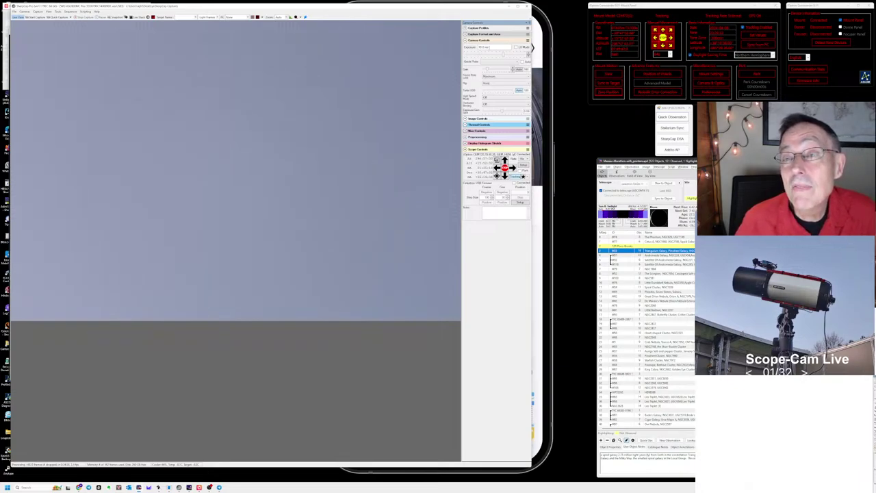
left_click(483, 47)
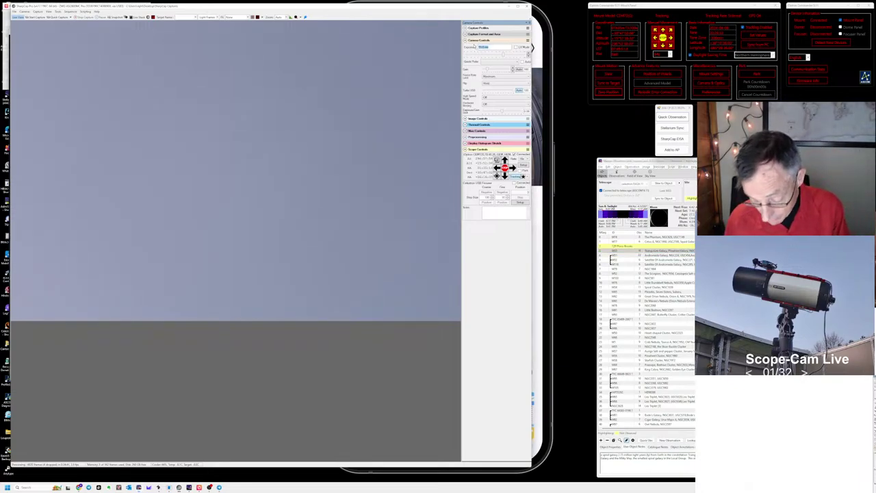
key("BackSpace")
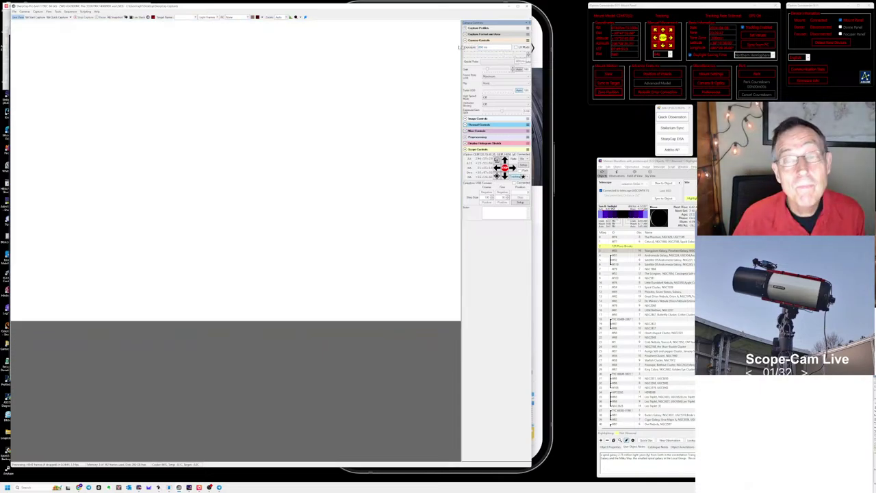
- Shorten the main camera's exposure in several stages to darken the twilight sky background
left_click(493, 47)
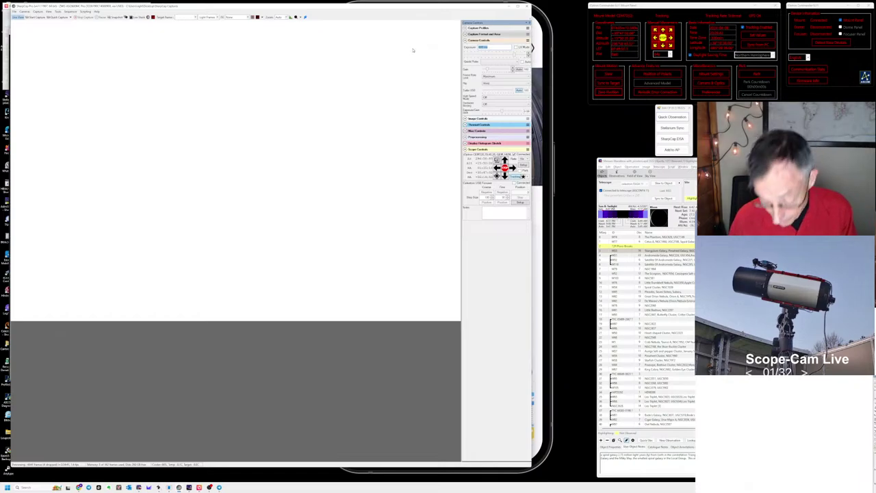
type("100.0")
type("ms")
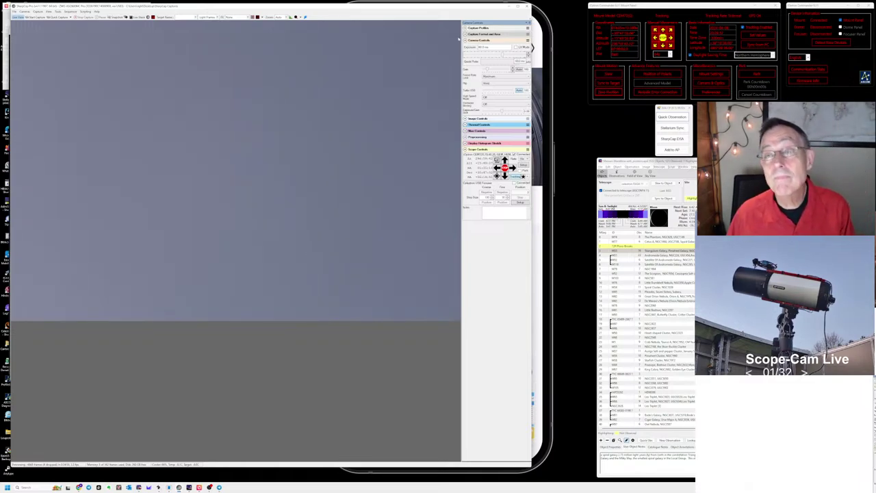
double_click(483, 46)
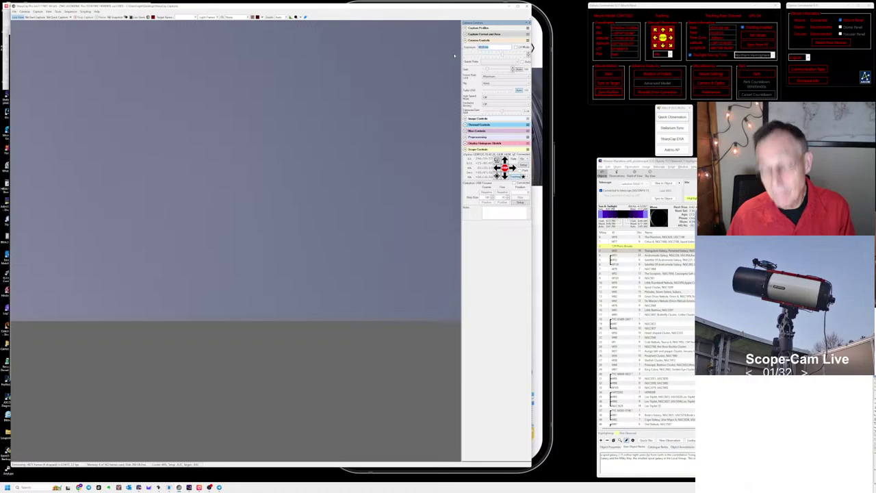
key("Return")
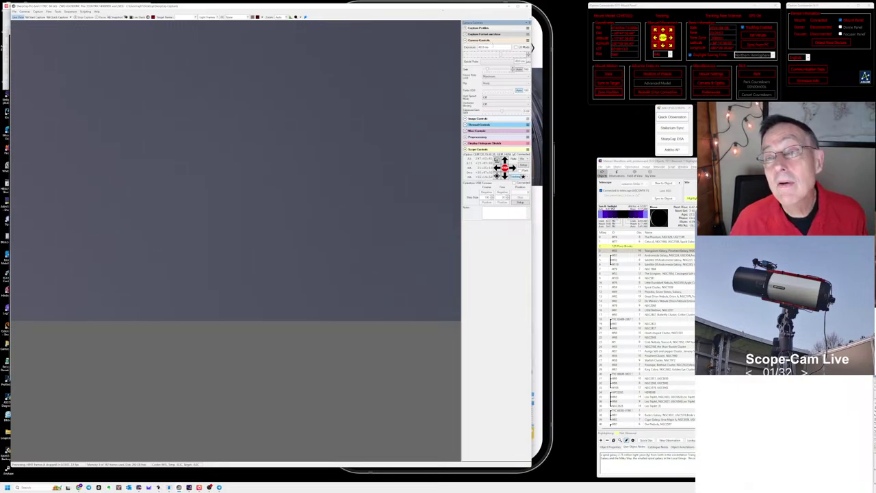
double_click(483, 46)
key("Return")
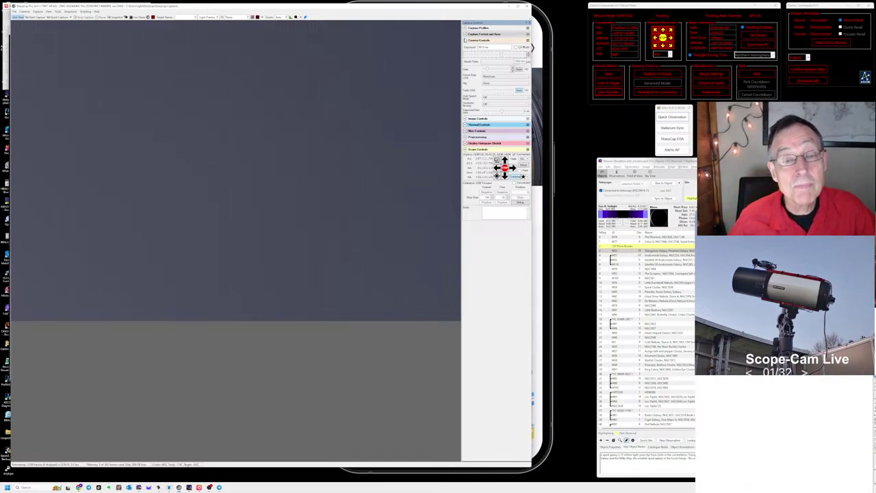
- Increase the main camera's exposure in two small increments to brighten the live view
double_click(484, 47)
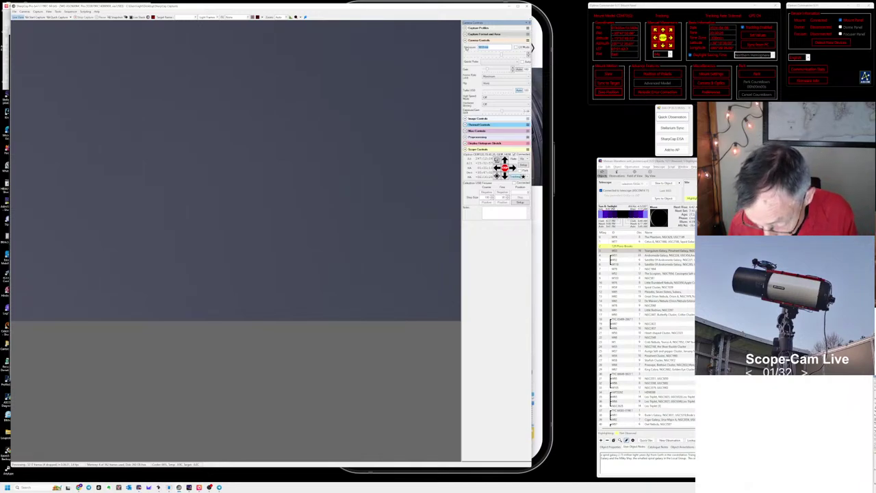
type("1")
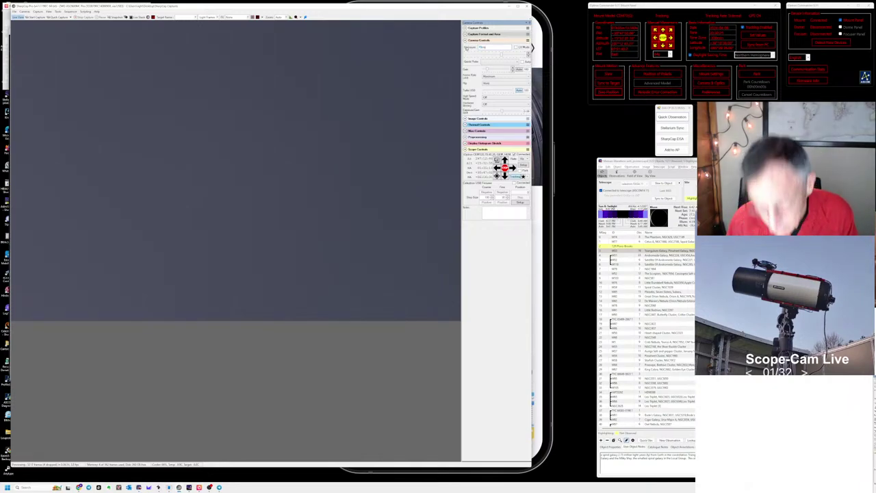
key("Return")
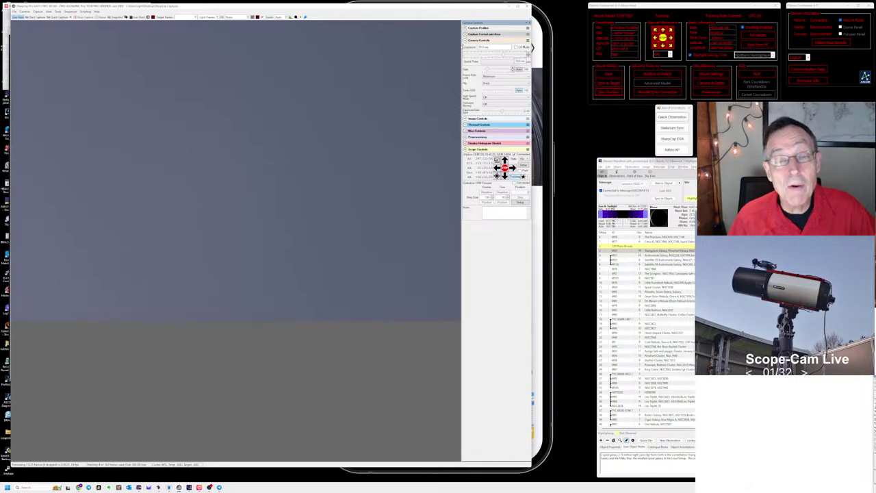
double_click(483, 46)
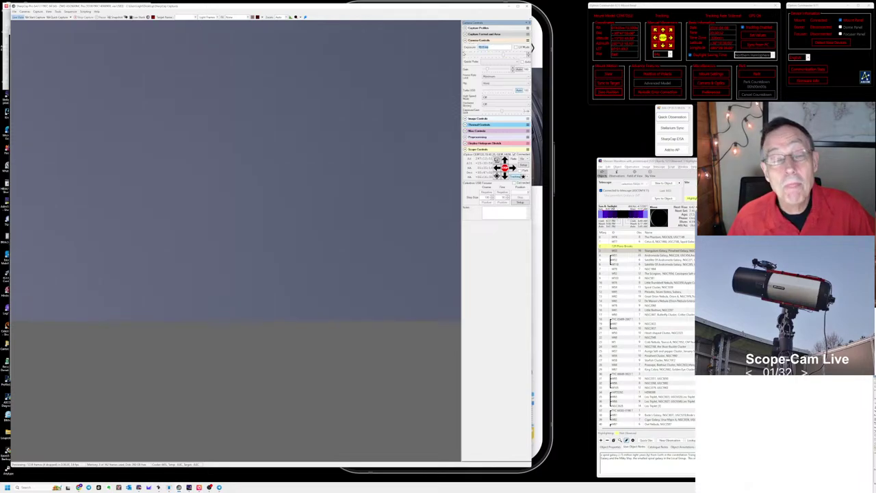
type("30")
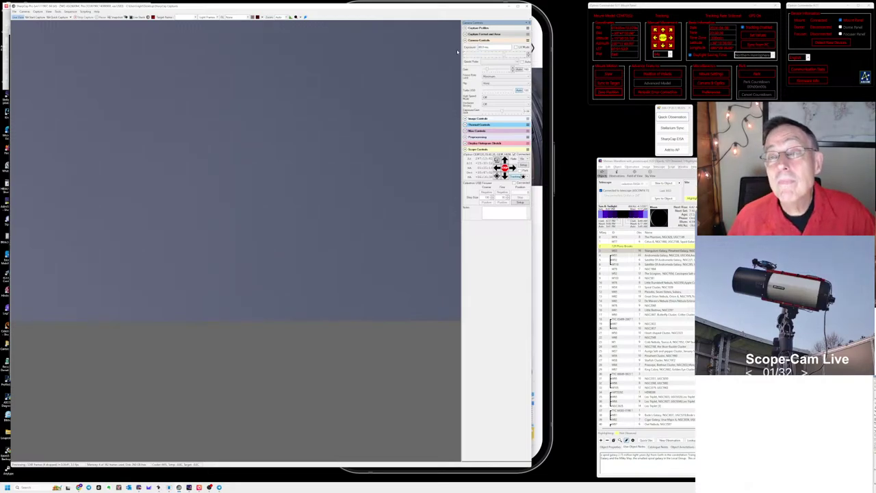
key("Return")
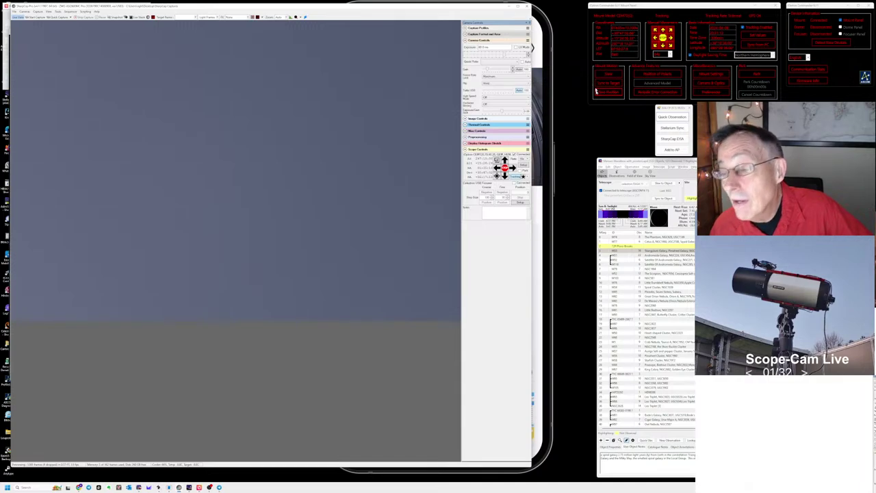
- Inspect the object properties and alternative names of M33, the Triangulum Galaxy, and return to its user object notes
left_click(665, 252)
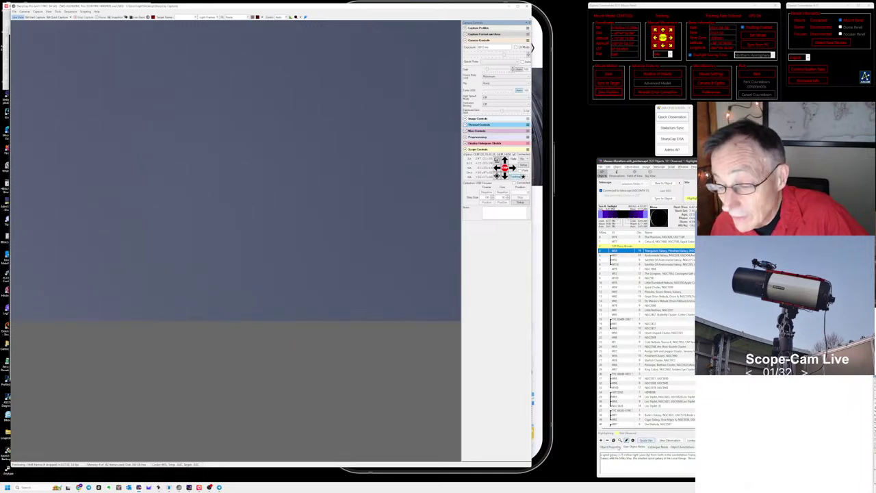
left_click(606, 447)
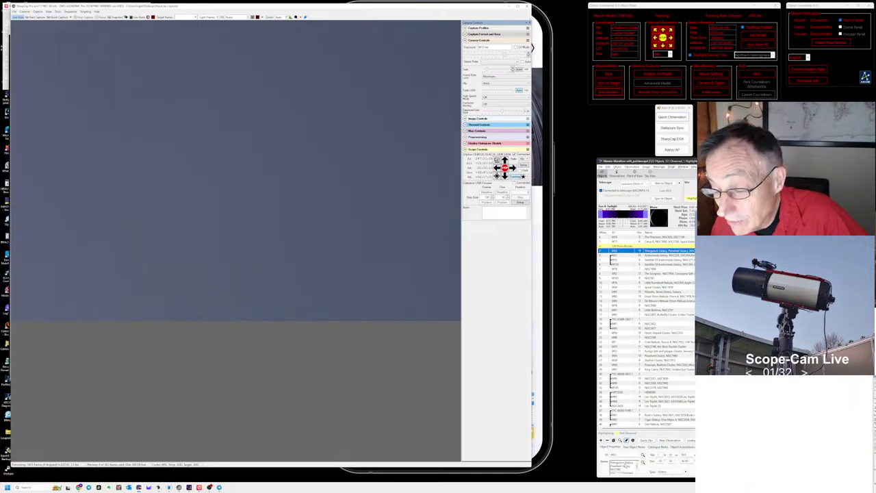
left_click(623, 473)
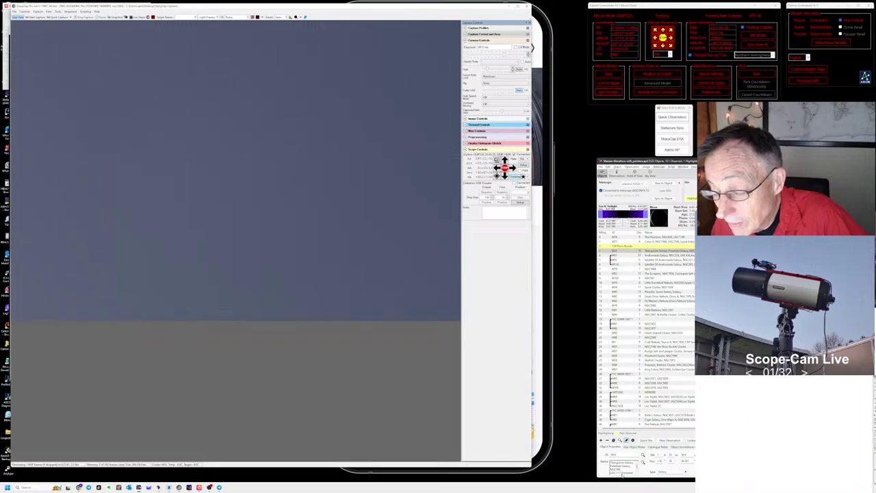
left_click_drag(623, 474, 612, 470)
left_click(621, 476)
left_click(622, 476)
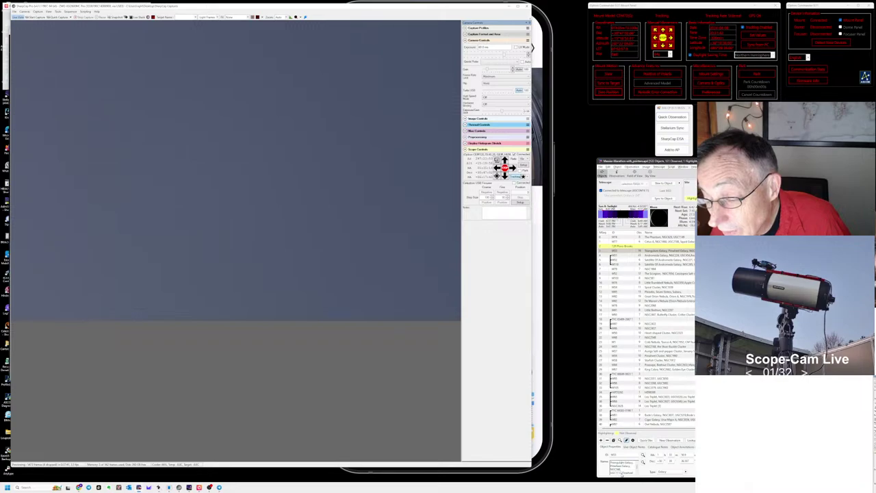
key("ctrl+v")
left_click_drag(631, 475, 611, 462)
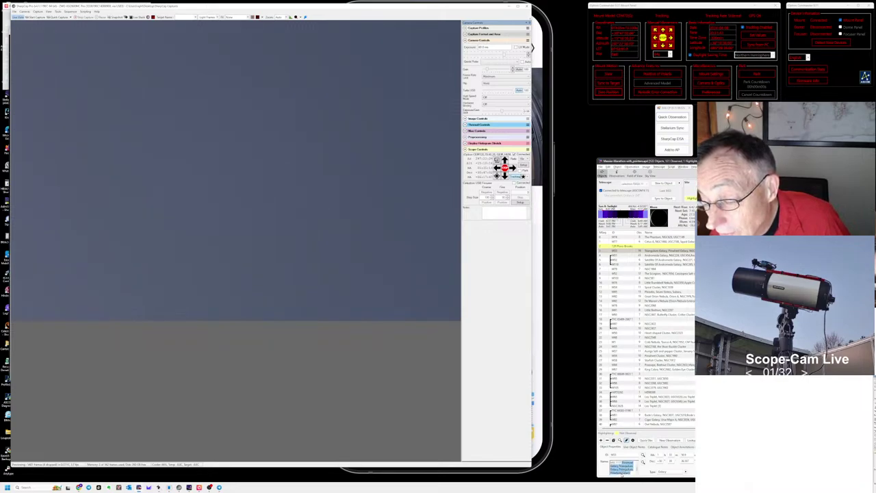
key("ctrl+v")
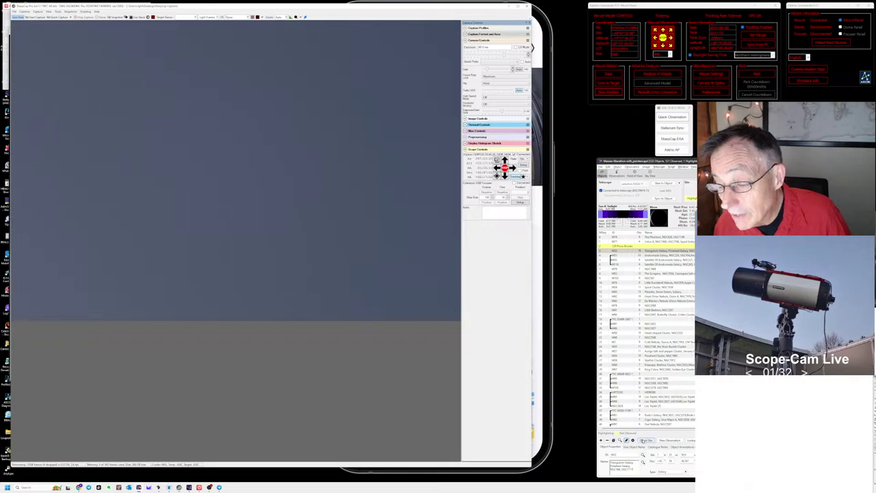
left_click(628, 448)
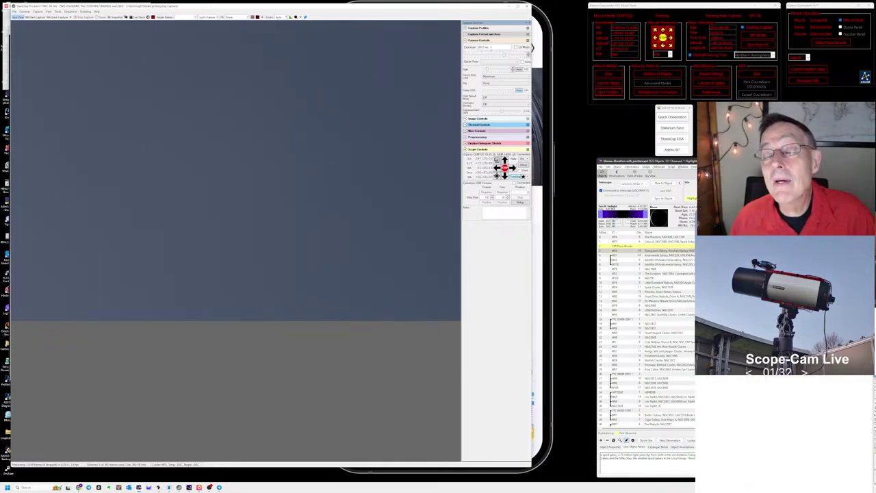
- Raise the main camera's exposure in stages, including 100 ms and 200 ms, to brighten the live view of the M33 field
double_click(490, 47)
type("10")
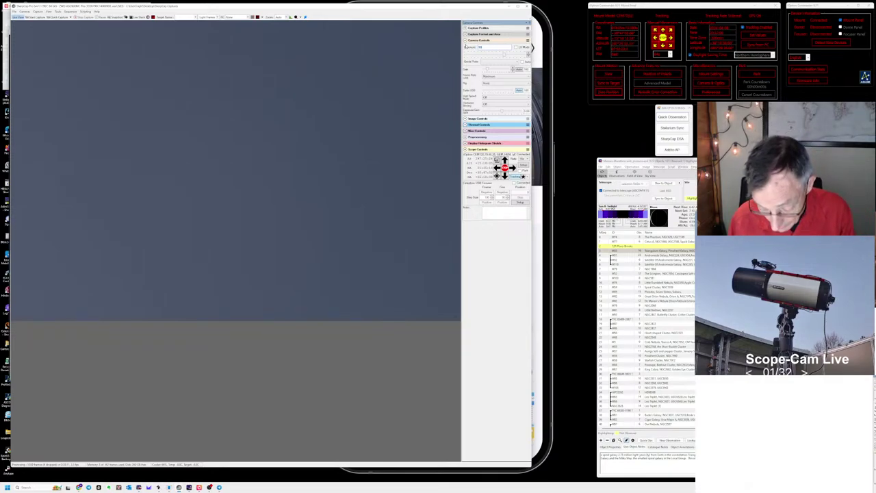
key("Return")
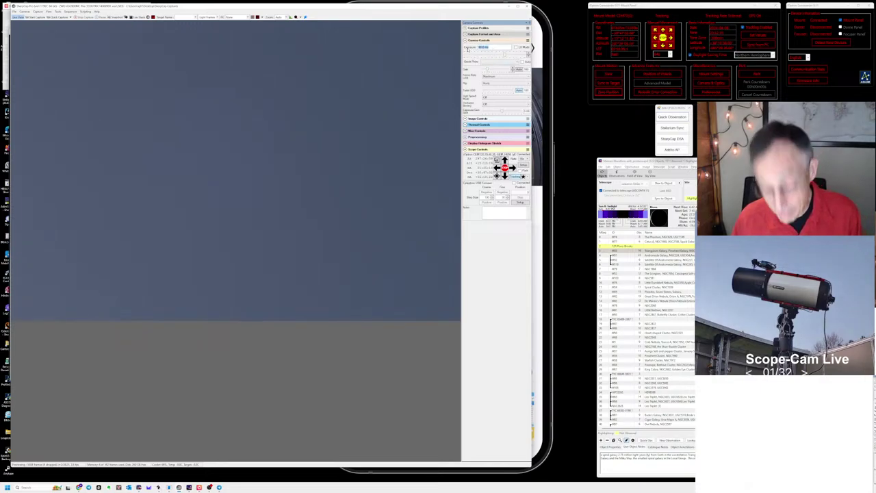
type("100 ms")
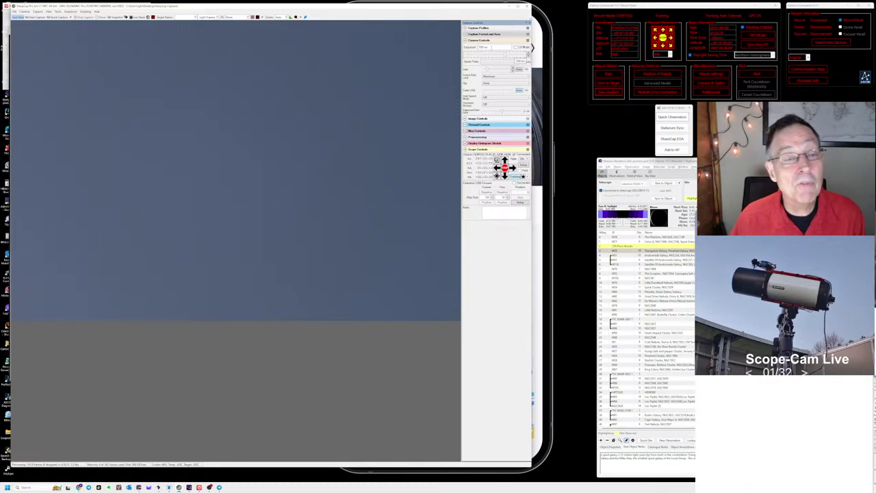
double_click(485, 48)
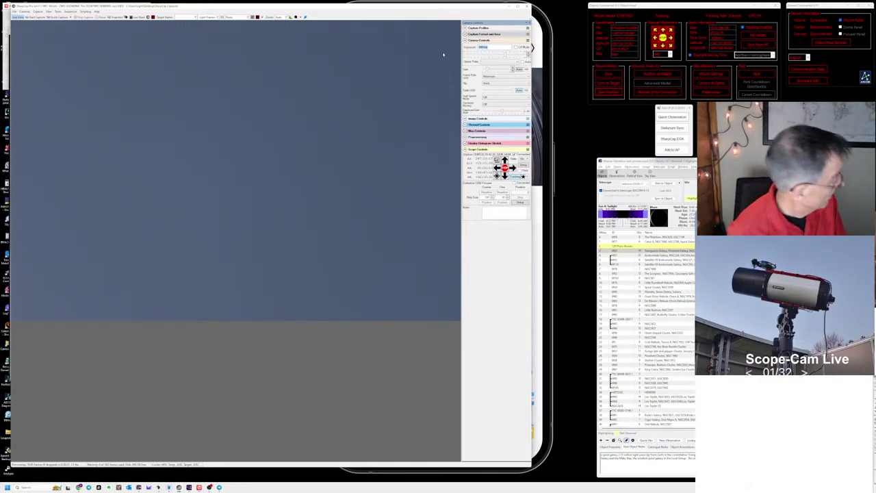
type("200 ms")
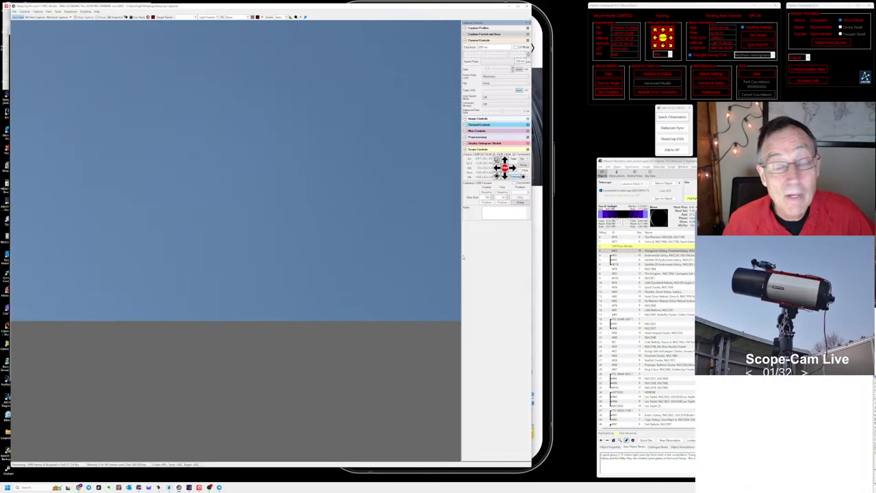
double_click(483, 46)
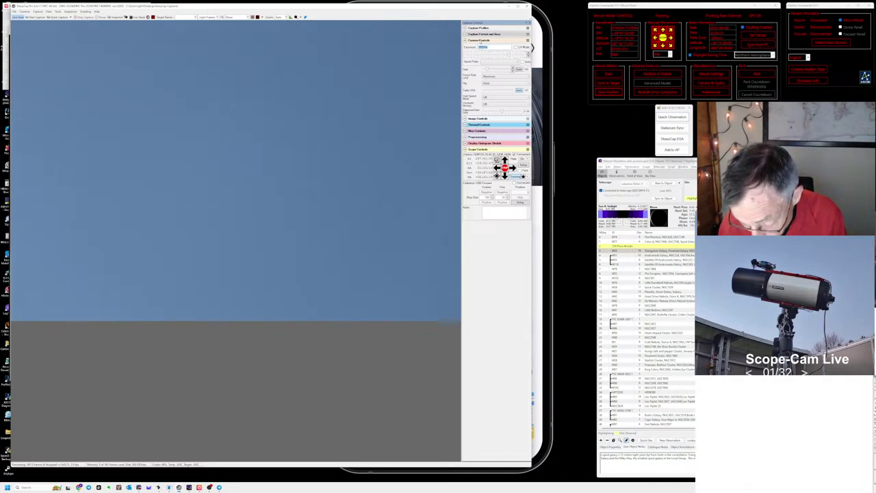
type("100 ms")
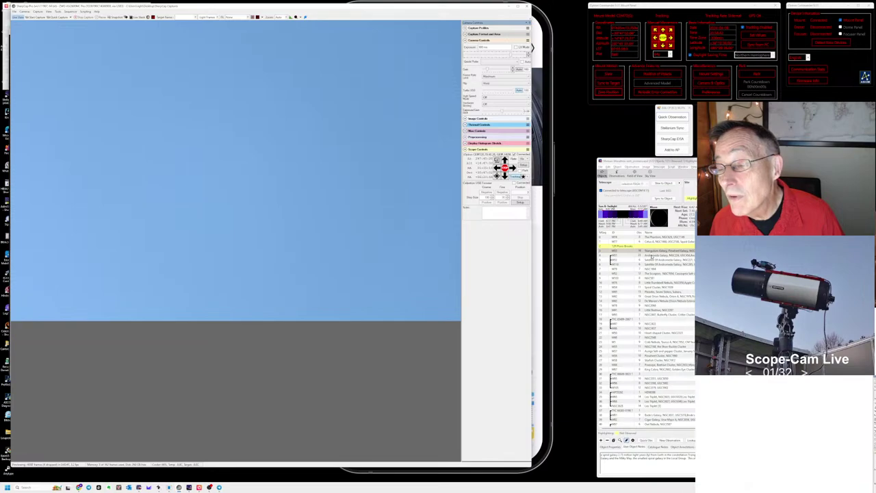
- Select M31, the Andromeda Galaxy, in the object list, slew the telescope to it and adjust the main camera's exposure
left_click(651, 256)
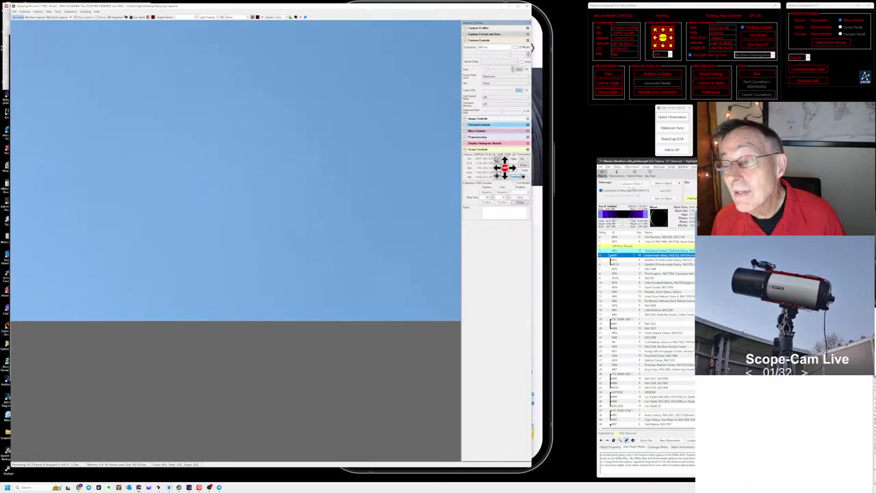
left_click(664, 183)
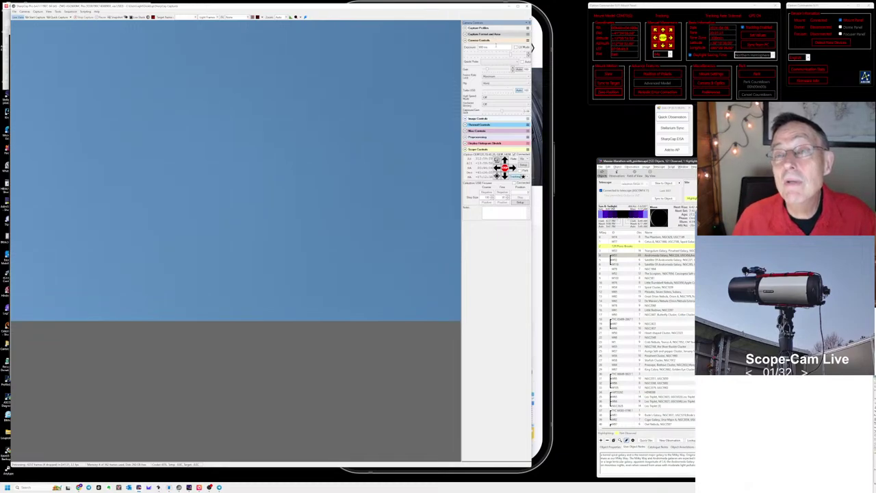
double_click(483, 46)
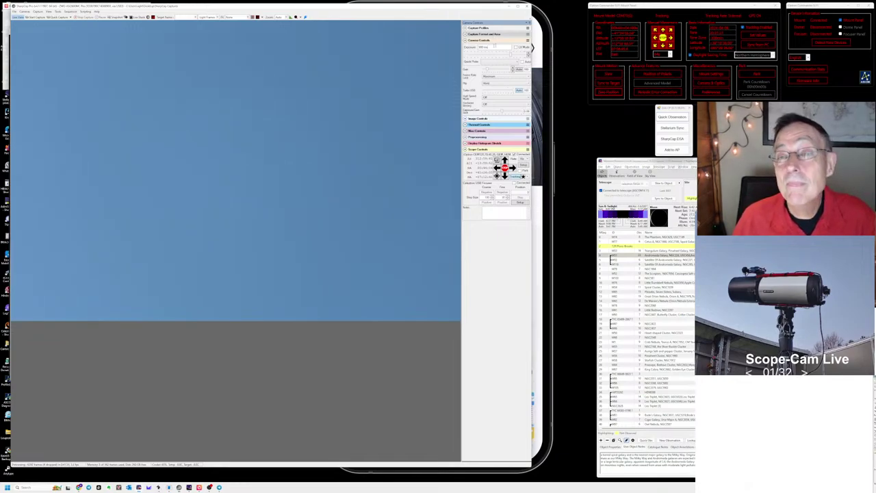
type("1")
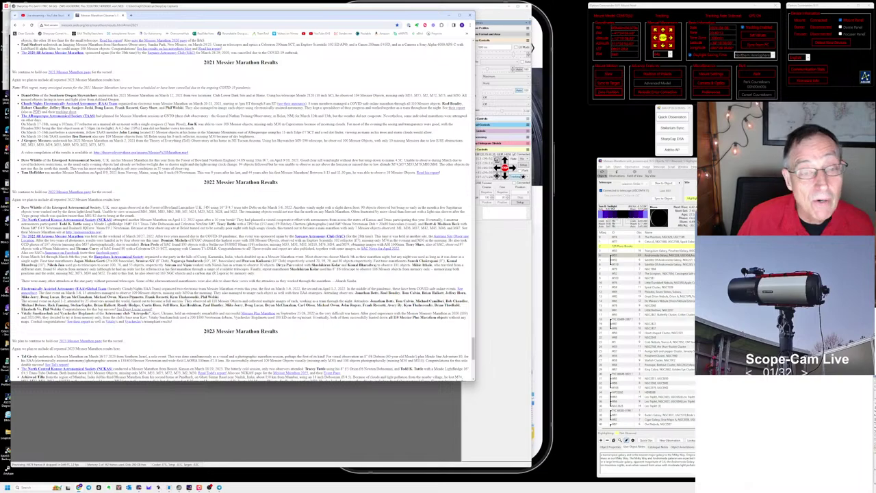
- Read the Messier marathon web page from the 2021 results through the 2024 announcements
scroll(239, 205, "down", 5)
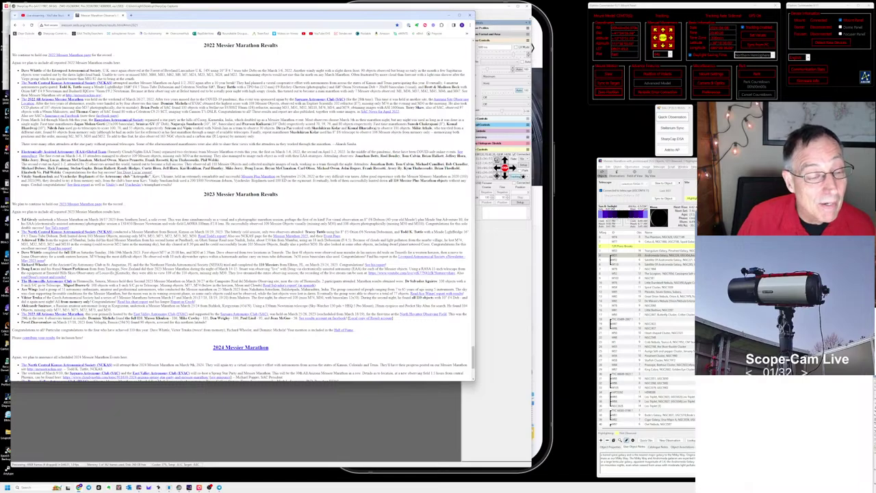
scroll(115, 274, "down", 1)
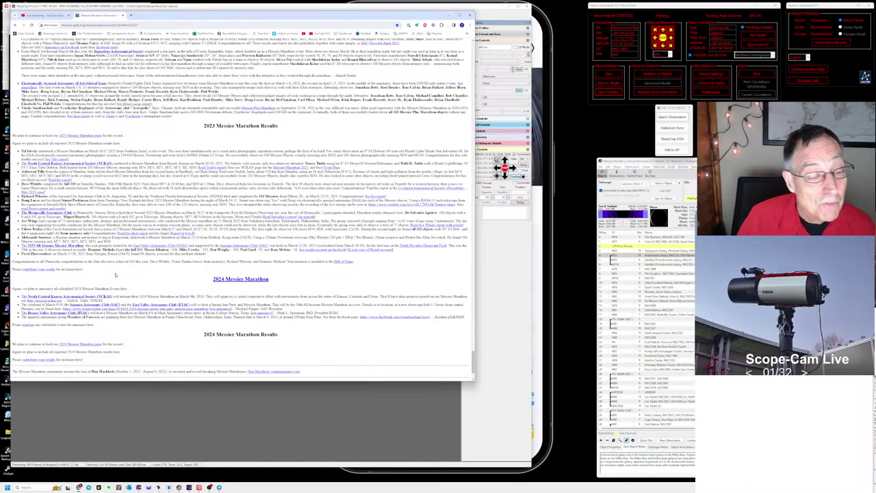
scroll(115, 275, "down", 1)
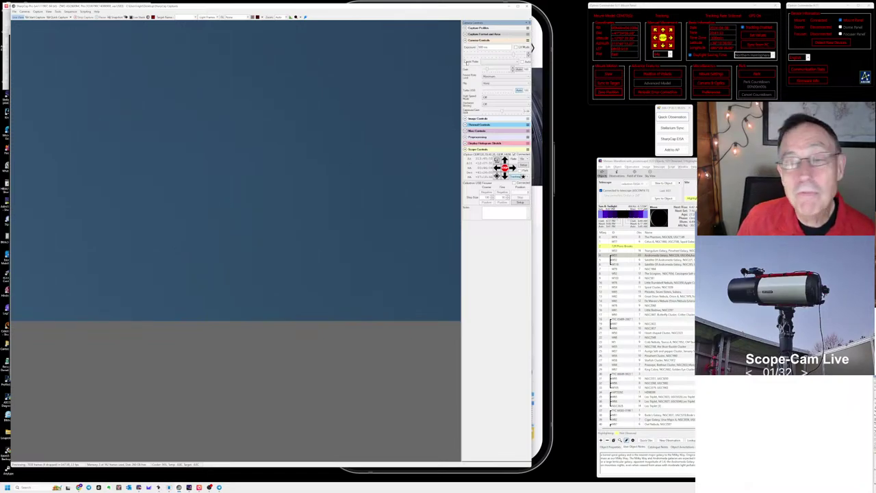
- Set the main camera's exposure to 700 ms for the M31 field and increase it once more
left_click_drag(487, 47, 475, 47)
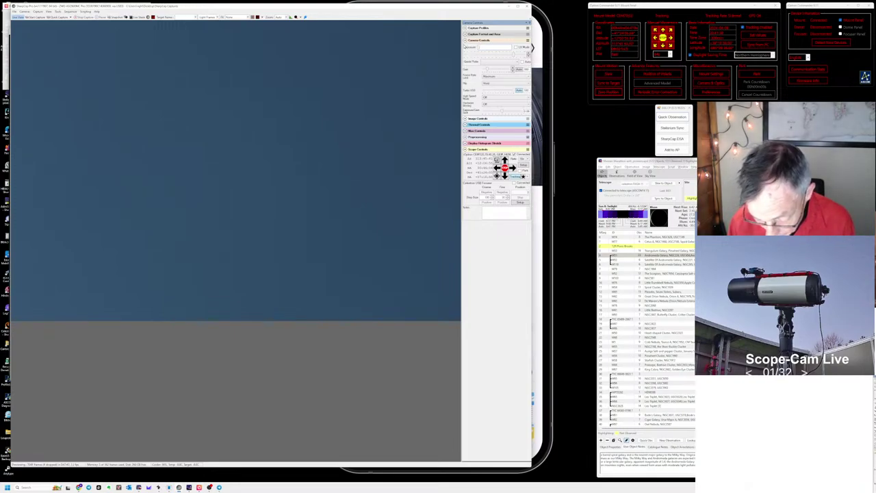
type("700")
key("Return")
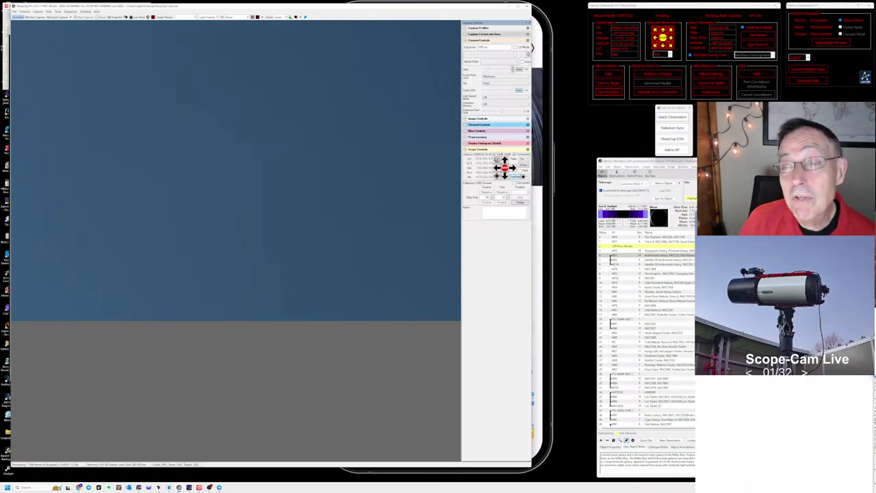
double_click(483, 47)
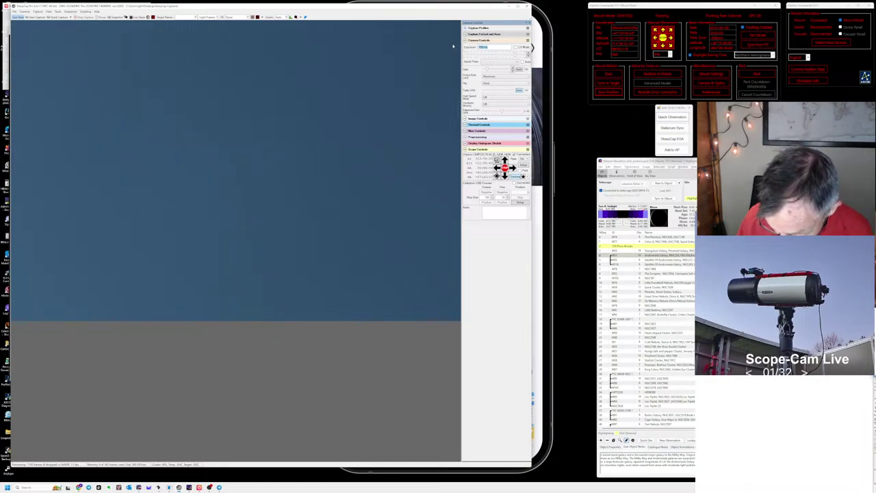
type("100 ms")
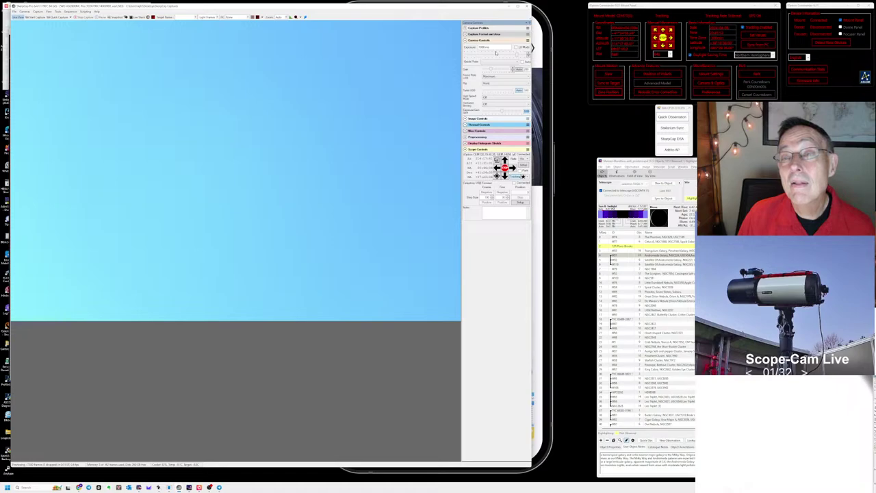
- Readjust the main camera's exposure for the M31 field, setting it to 1000 ms
double_click(483, 47)
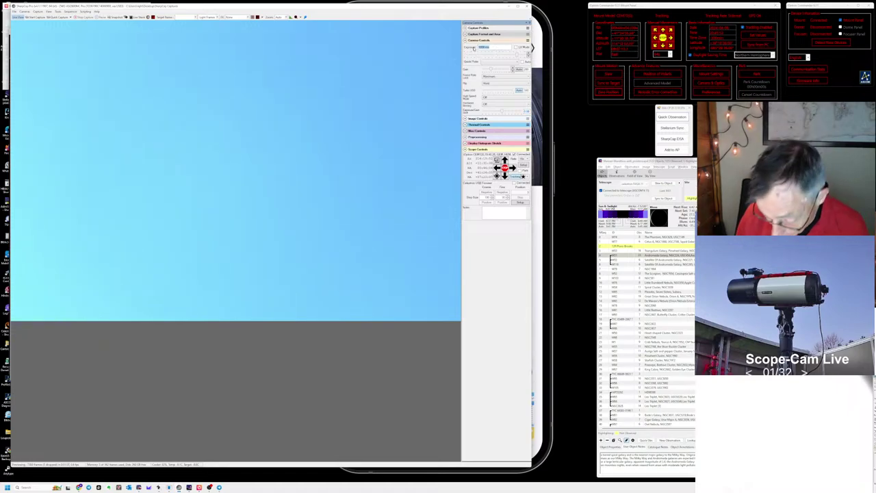
key("BackSpace")
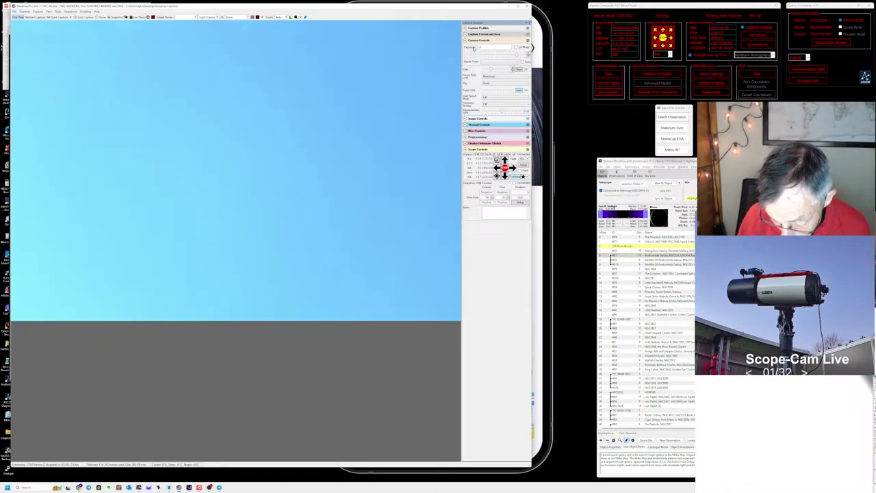
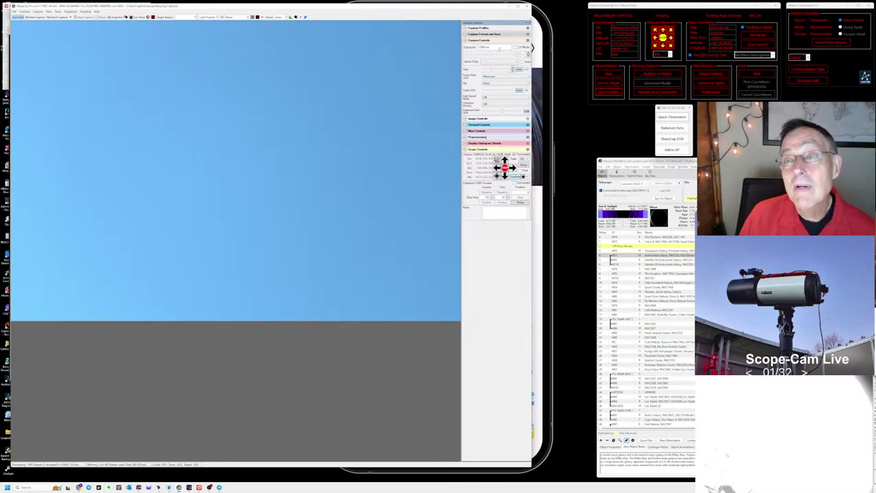
left_click_drag(494, 47, 457, 51)
type("1")
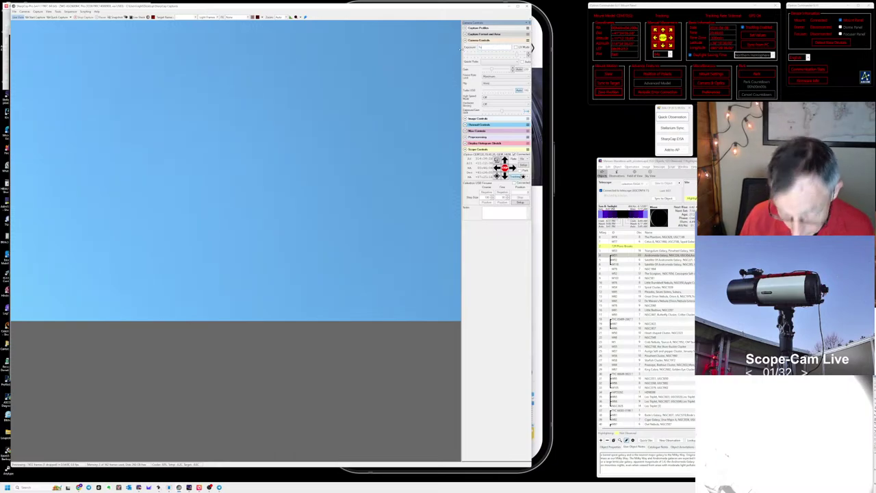
type("000 ms")
key("Return")
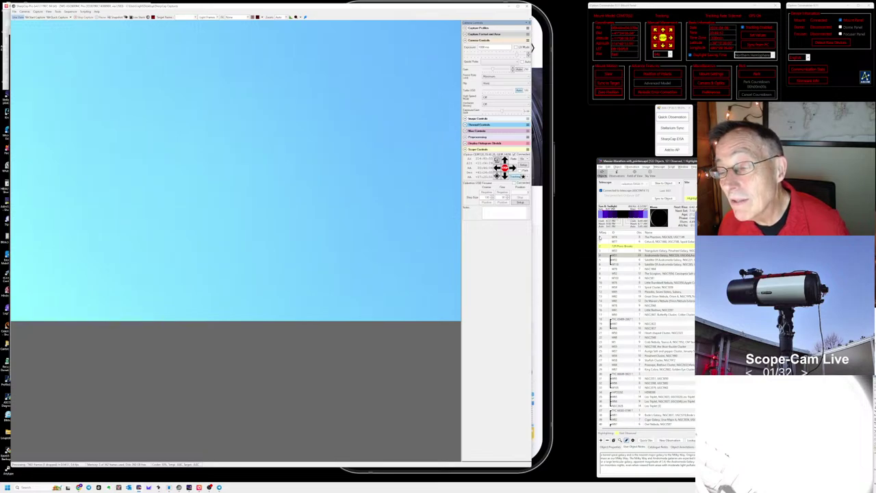
- Sort the object list ascending by its sequence number, select M77 (Cetus A) and slew the telescope to it
left_click(604, 233)
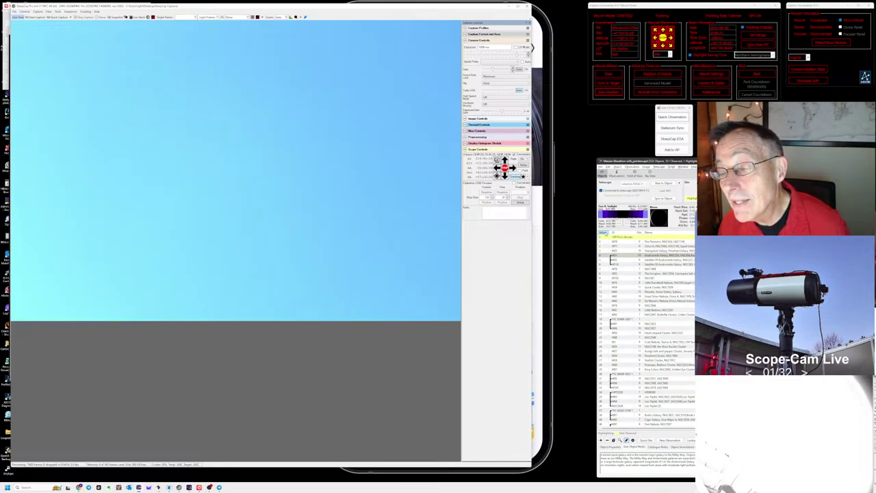
left_click(604, 233)
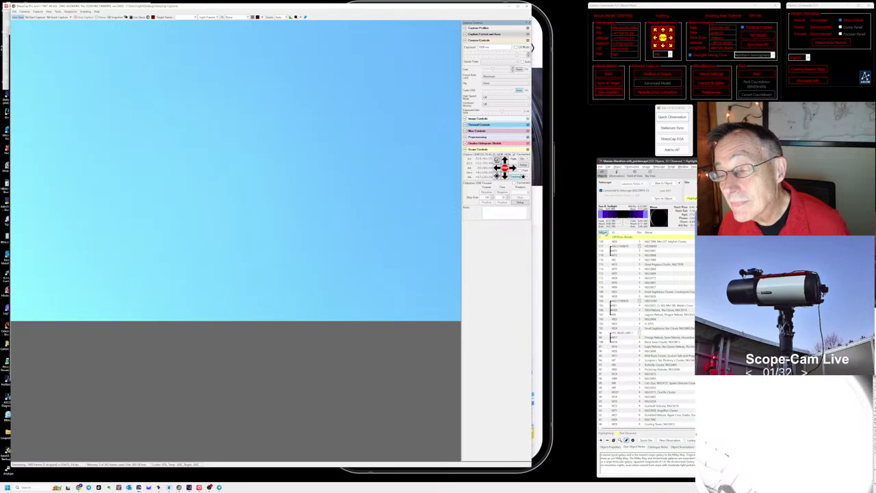
left_click(603, 233)
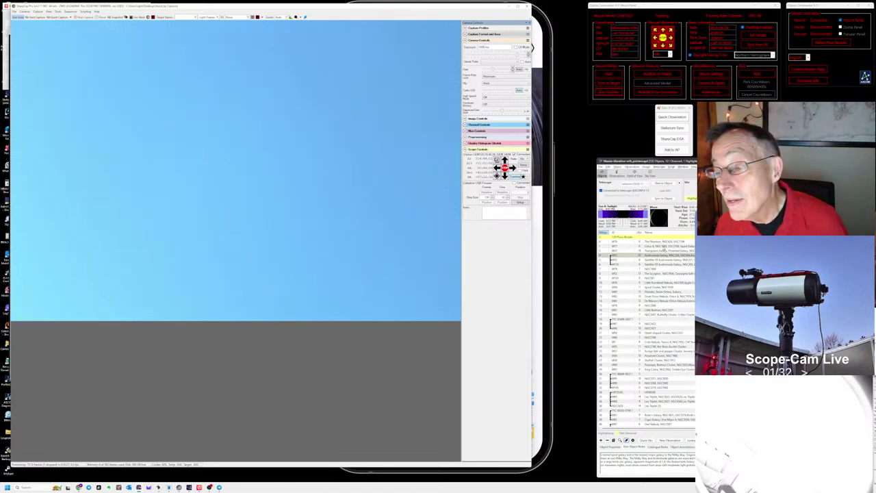
left_click(664, 246)
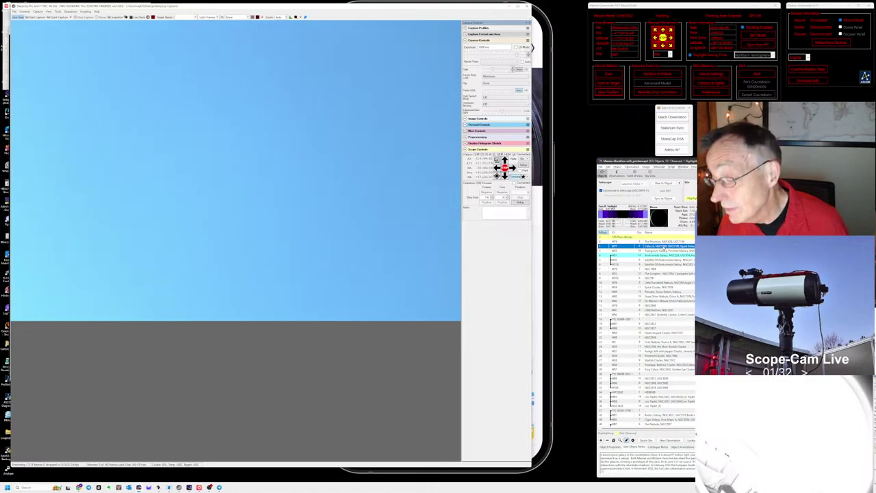
left_click(667, 242)
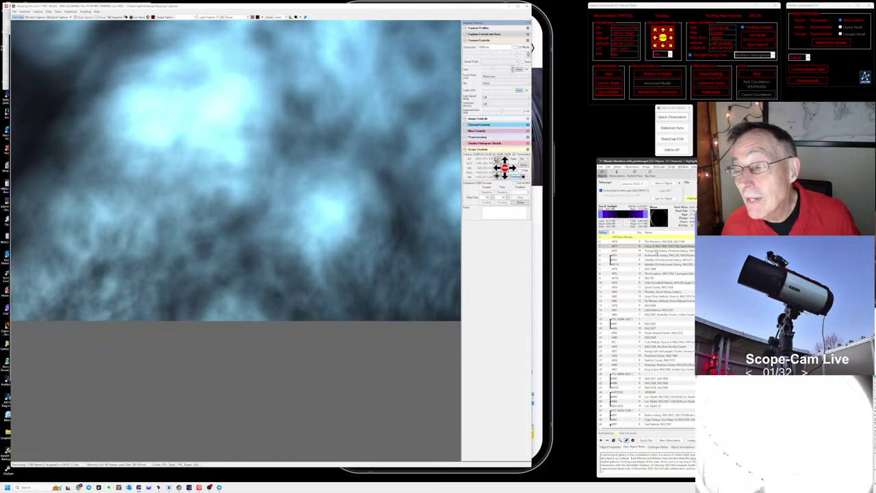
- Select M33 (Triangulum Galaxy) in the Messier marathon object list and slew the telescope to it
left_click(656, 251)
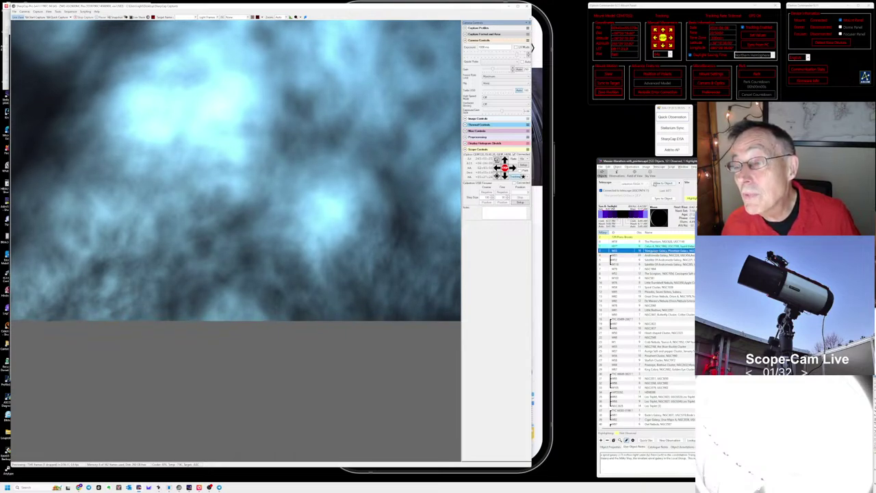
left_click(660, 184)
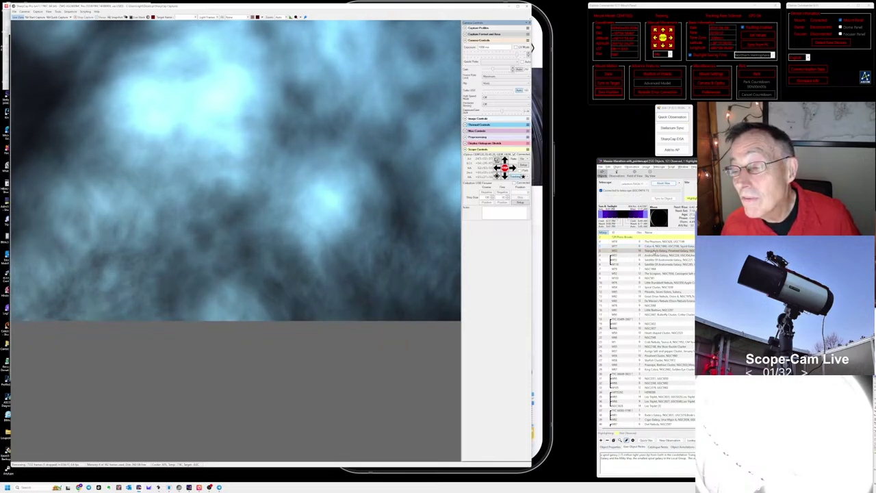
left_click(655, 252)
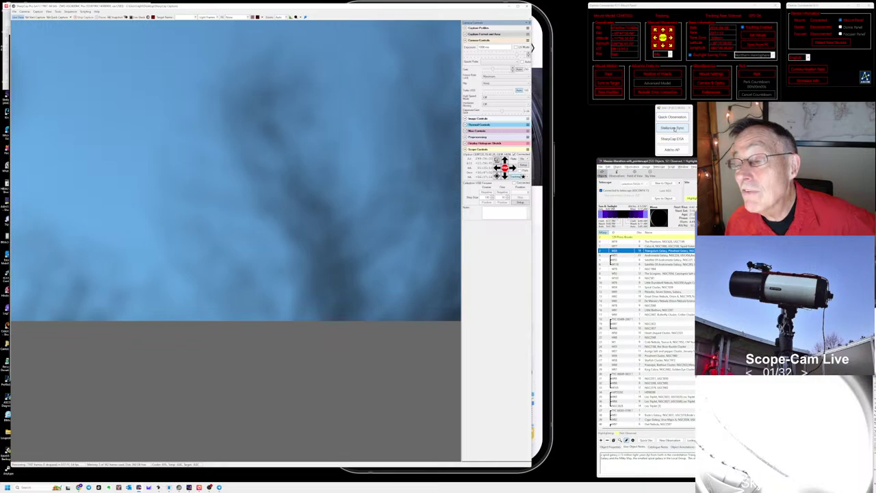
- Sync Stellarium to M33, switch to its sky chart and zoom in on the galaxy
left_click(675, 128)
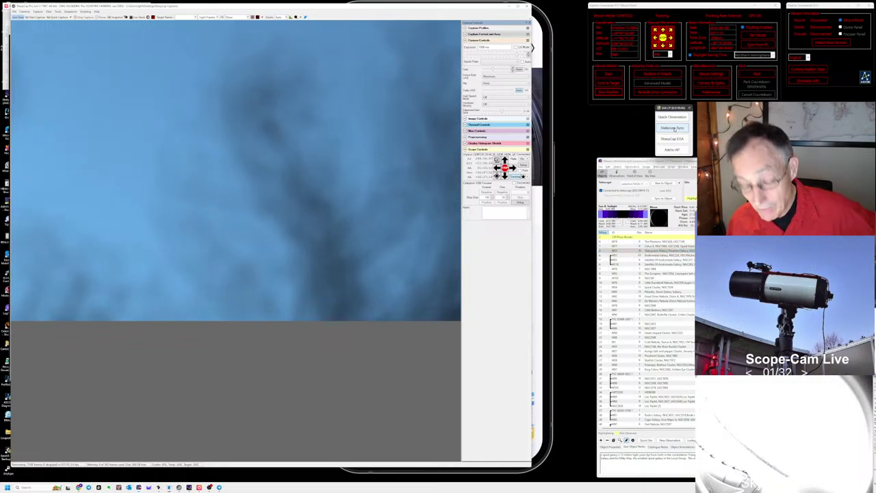
key("alt+Tab")
key("alt+Tab")
key("alt+Tab")
key("alt+Tab")
key("alt+Tab")
key("alt+Tab")
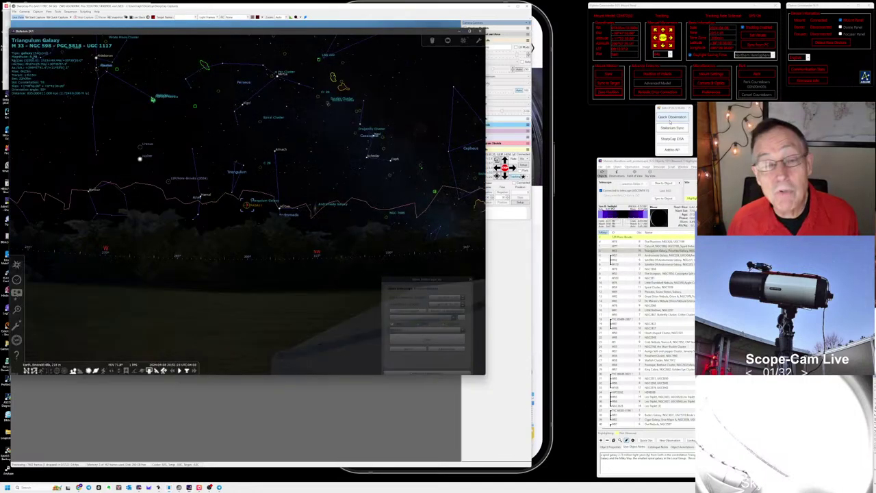
key("slash")
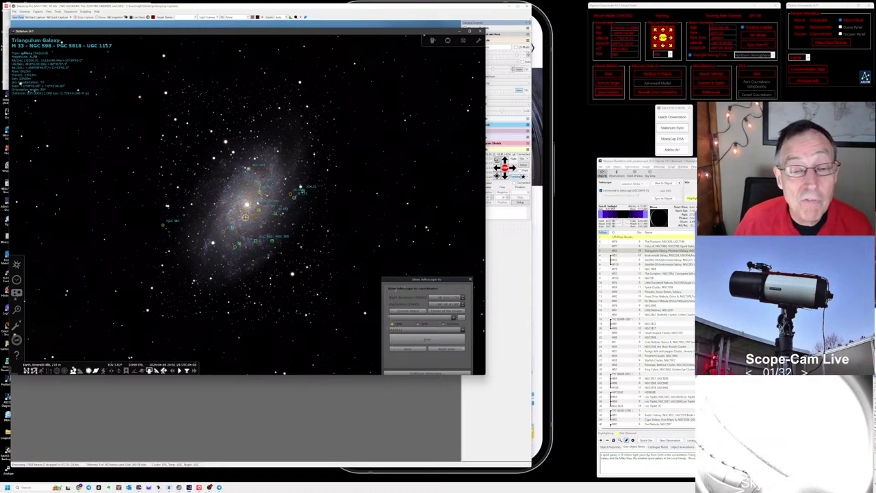
- Switch back to SharpCap and enlarge the live camera view of the M33 field
key("alt+Tab")
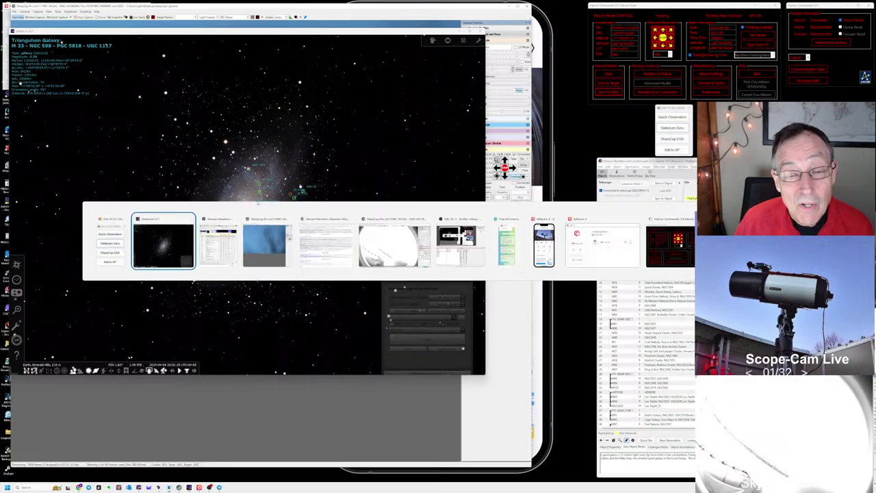
key("alt+Tab")
key("alt+Tab")
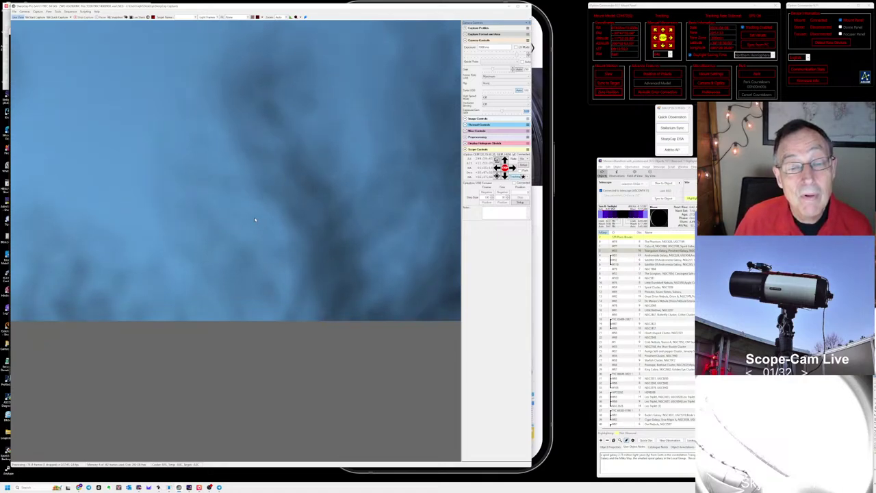
scroll(255, 219, "up", 3)
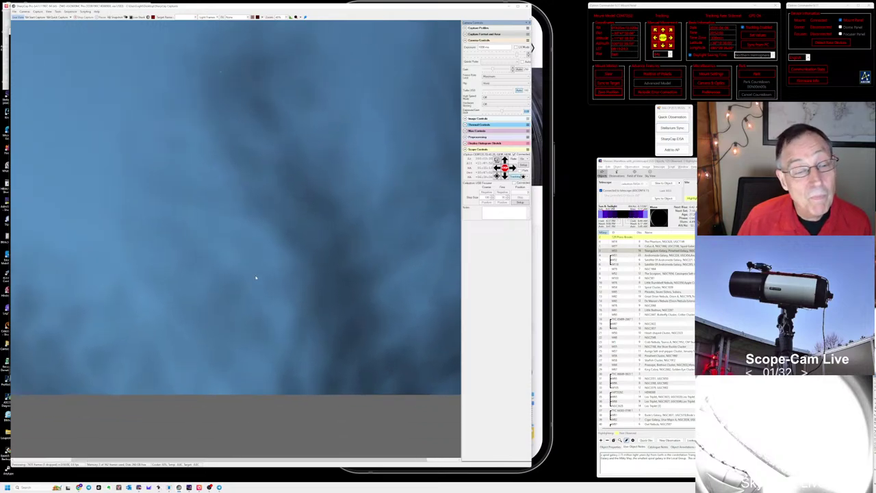
- Try live stacking the M33 field with the histogram's black level raised, and return to the plain live view
left_click(140, 17)
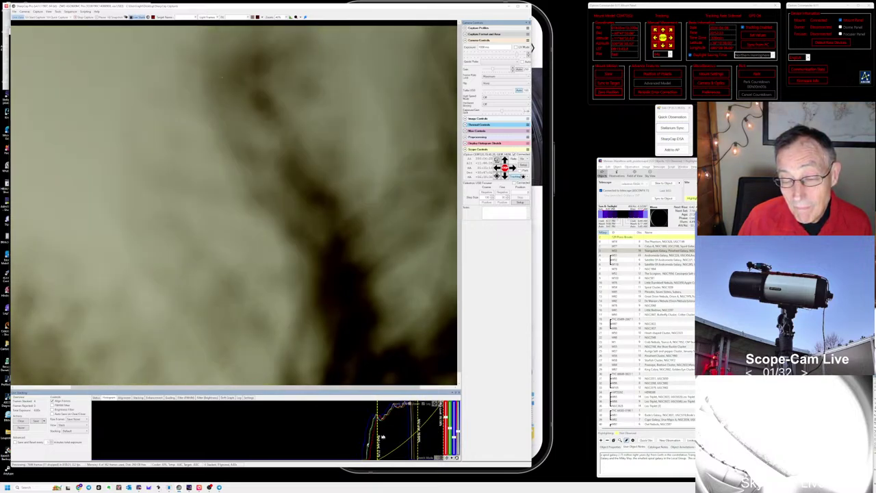
left_click_drag(378, 432, 408, 411)
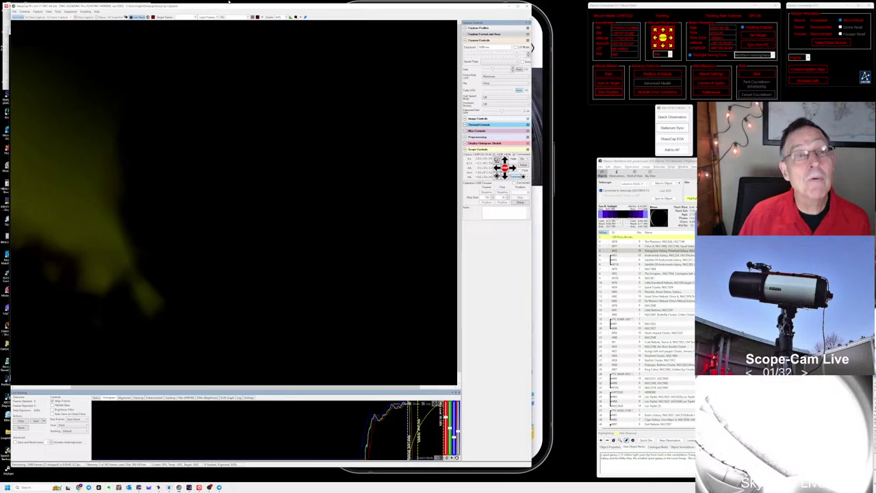
left_click(142, 20)
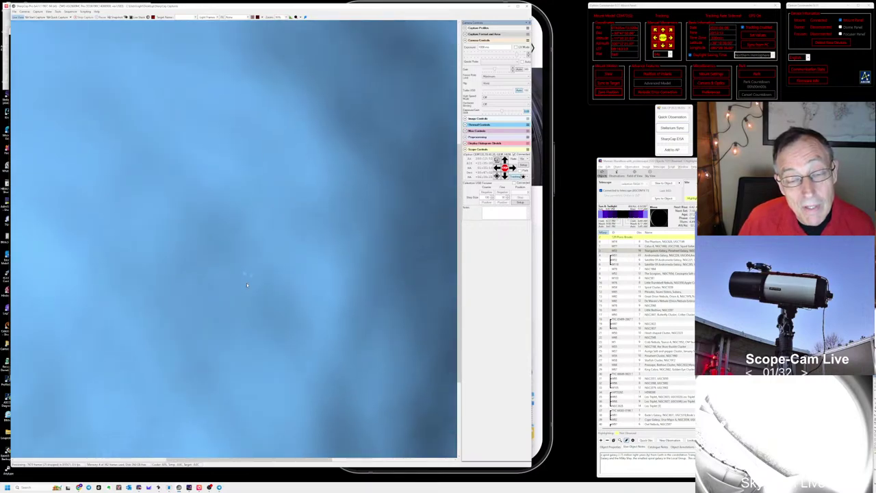
- Compare the live view with Stellarium's M33 chart and start a quick observation note for M33 about catching only its core
key("alt+Tab")
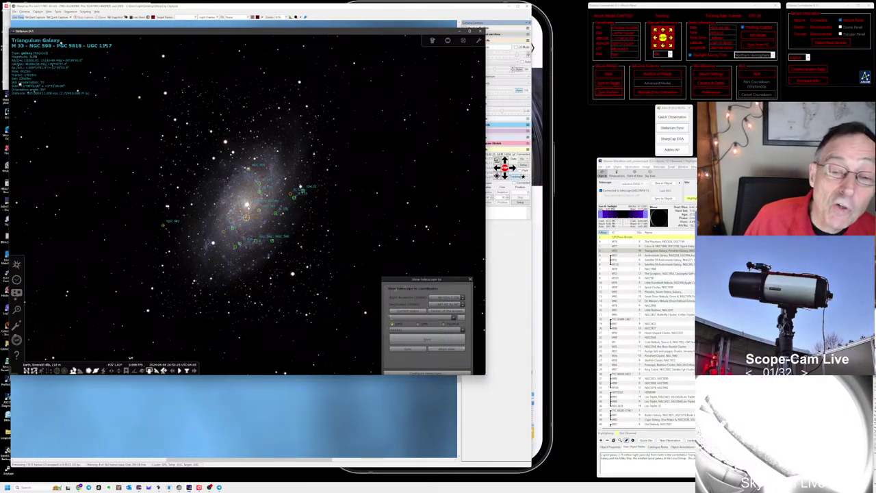
left_click(260, 399)
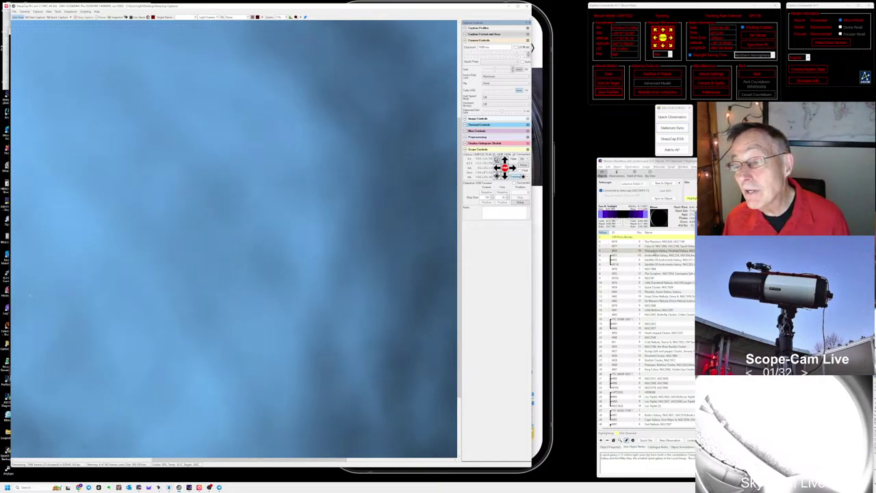
left_click(660, 117)
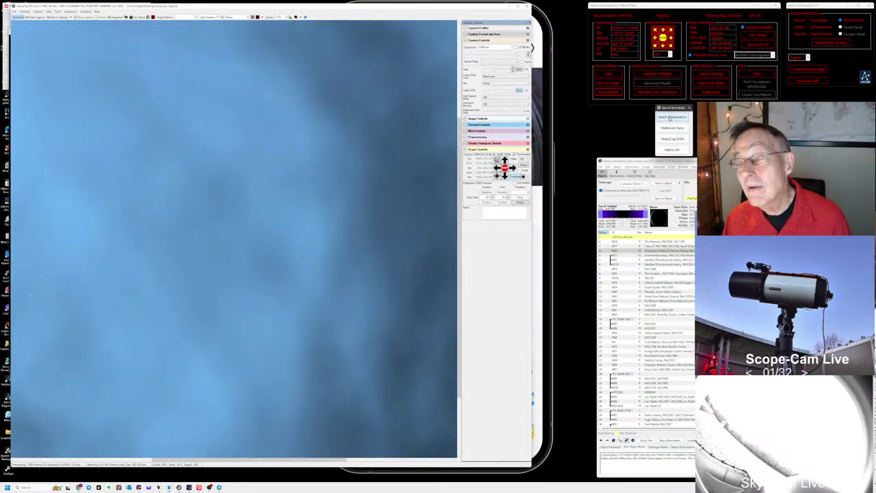
left_click(395, 174)
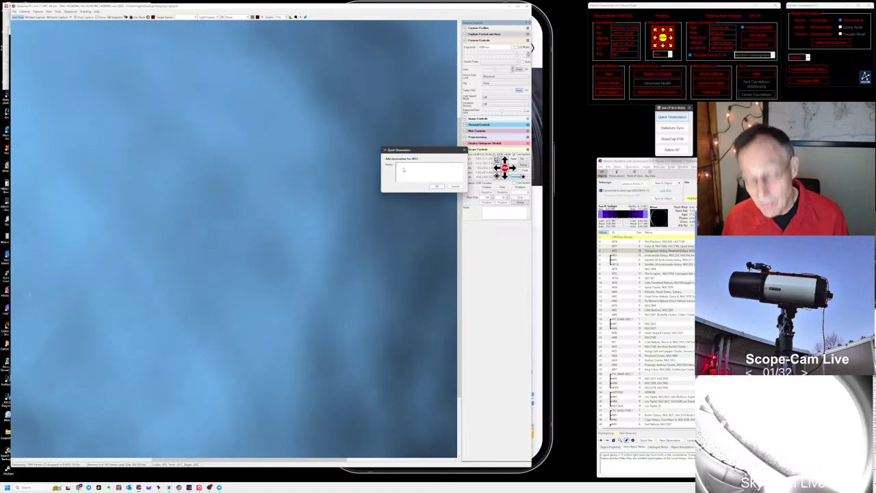
type("Nice view")
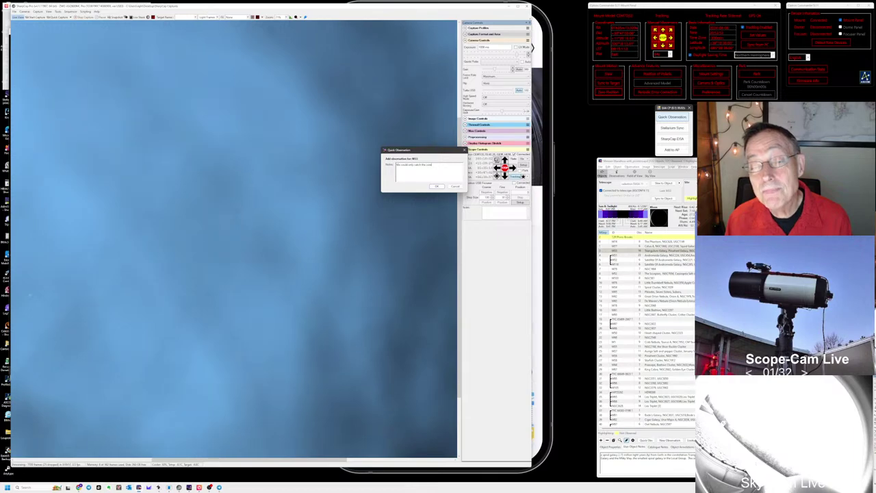
type(" M33")
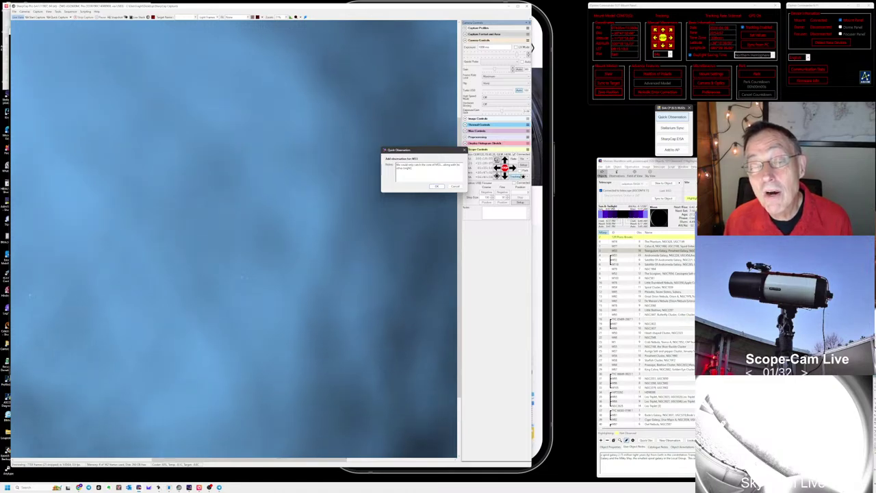
- Identify the bright star beside M33's core in Stellarium, add HIP 7269 A to the observation note and save it
key("alt+Tab")
key("alt+Tab")
key("alt+Tab")
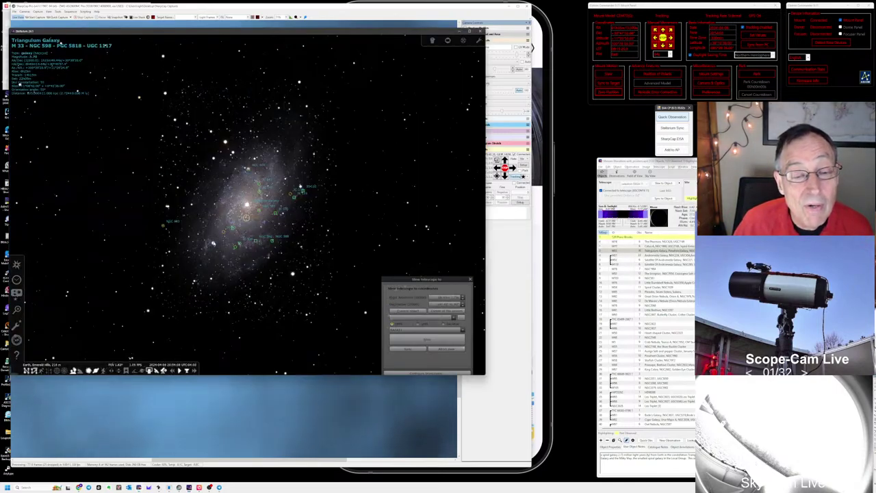
left_click(215, 245)
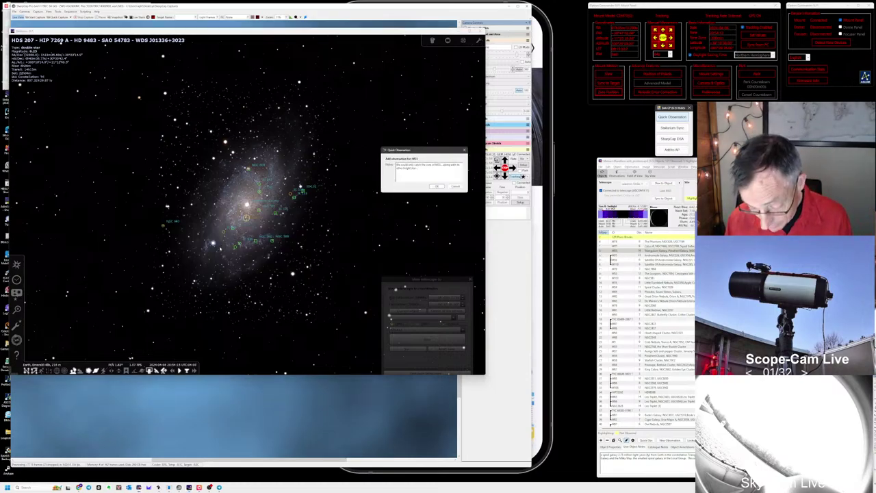
type("26")
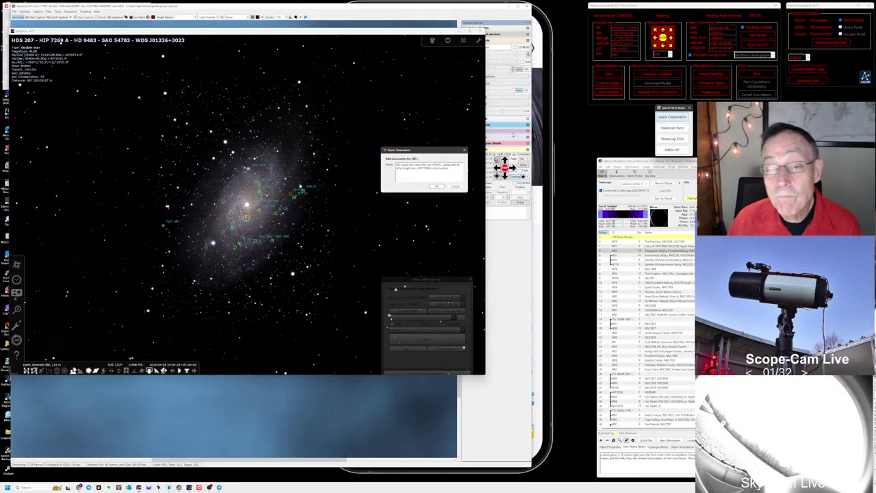
left_click(439, 186)
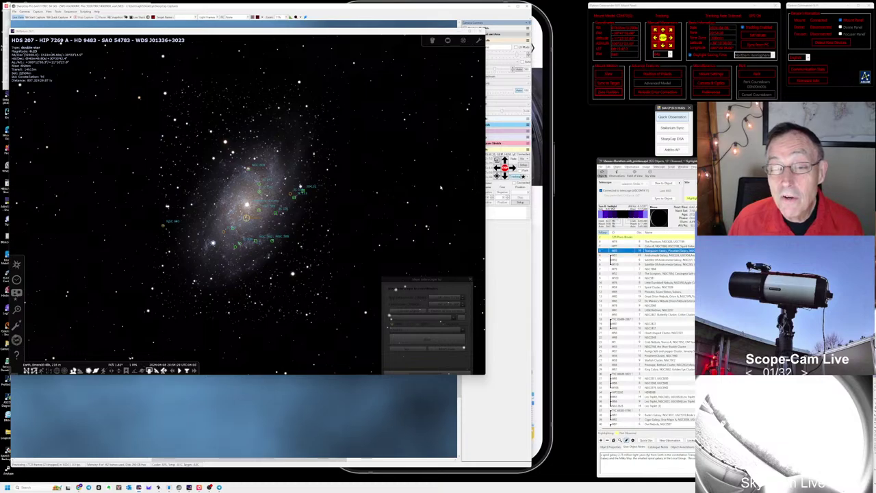
- Return to SharpCap's live view, select M31 (Andromeda Galaxy) in the object list and slew the telescope to it
left_click(416, 427)
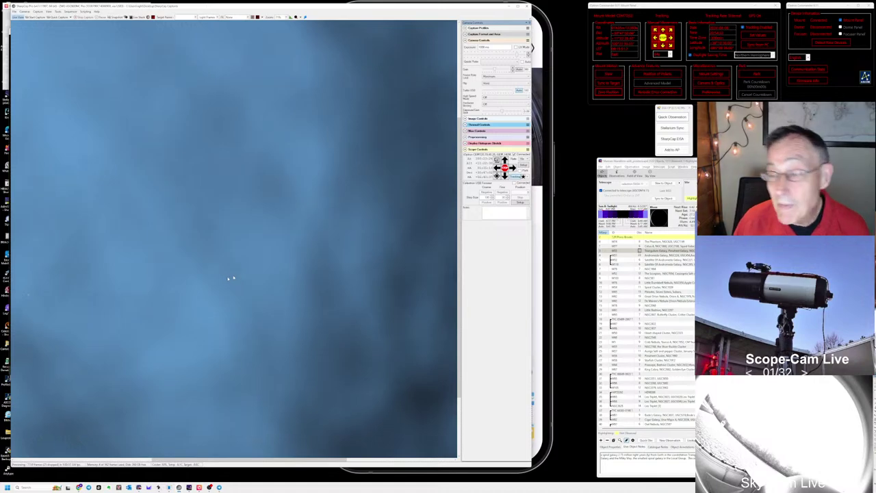
left_click(666, 257)
left_click(667, 256)
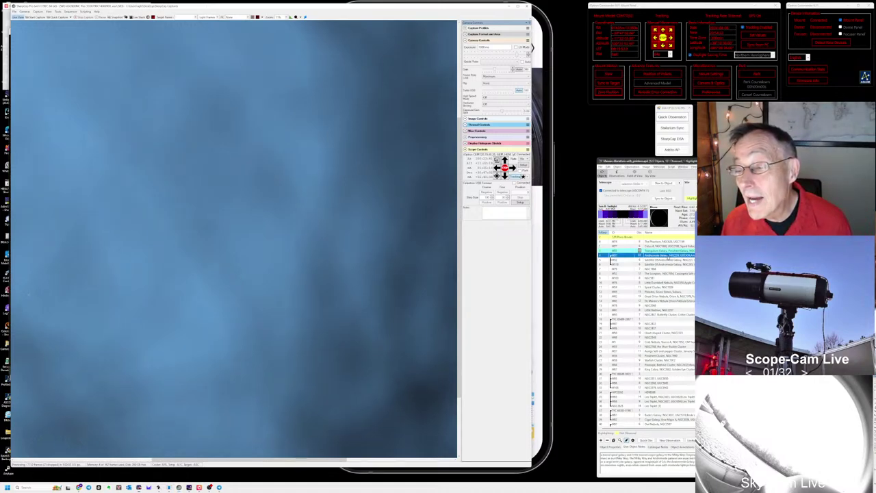
left_click(663, 183)
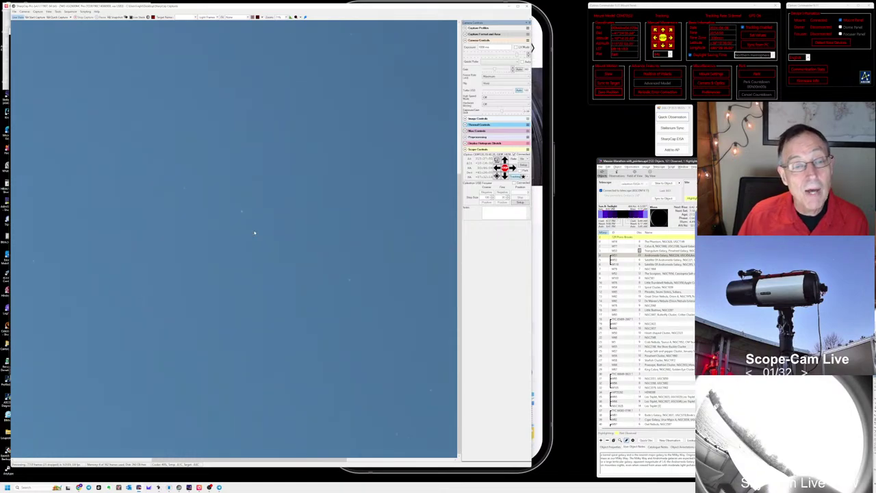
- Disconnect the main camera from SharpCap and look through the open windows for another imaging program
left_click(24, 12)
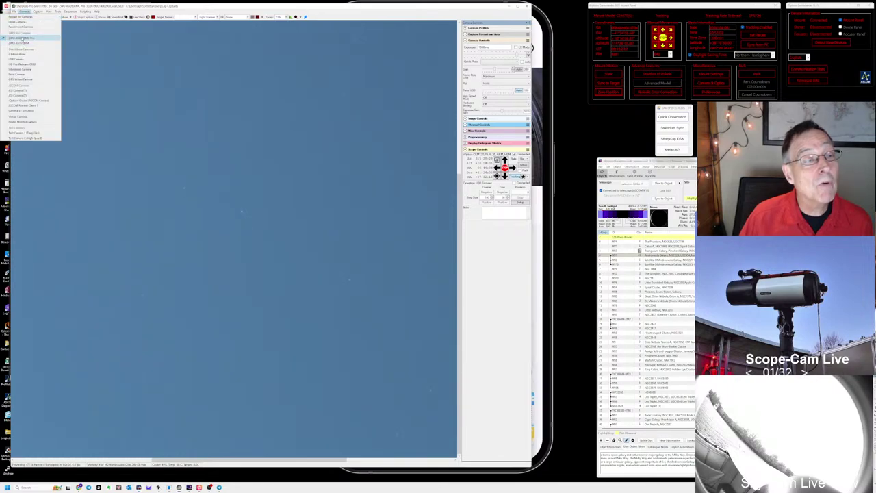
key("alt+Tab")
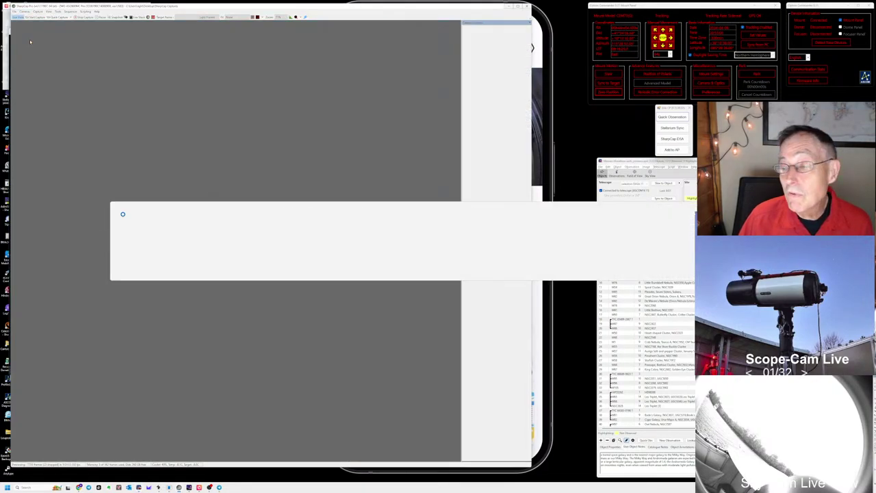
key("alt+Tab")
key("alt+Tab")
key("alt+Tab")
key("alt+Tab")
key("alt+Tab")
key("alt+Tab")
key("alt+Tab")
key("alt+Tab")
key("alt+Tab")
key("alt+Tab")
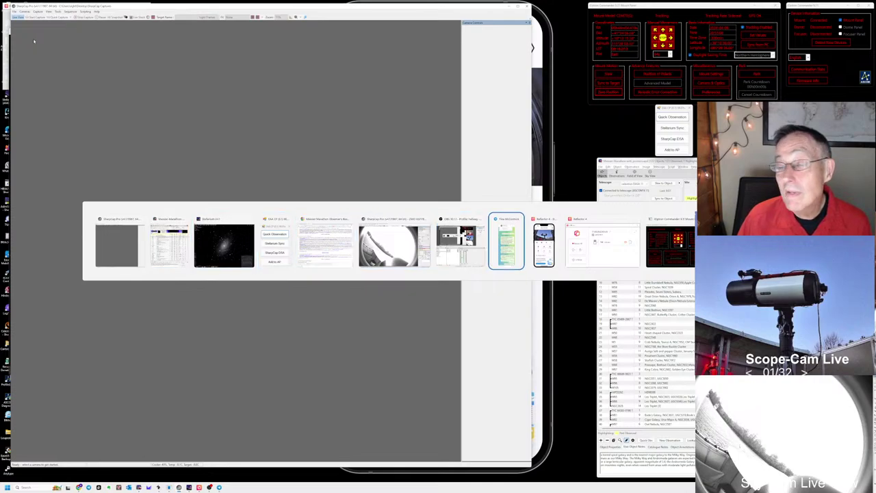
key("alt+Tab")
key("alt+Tab")
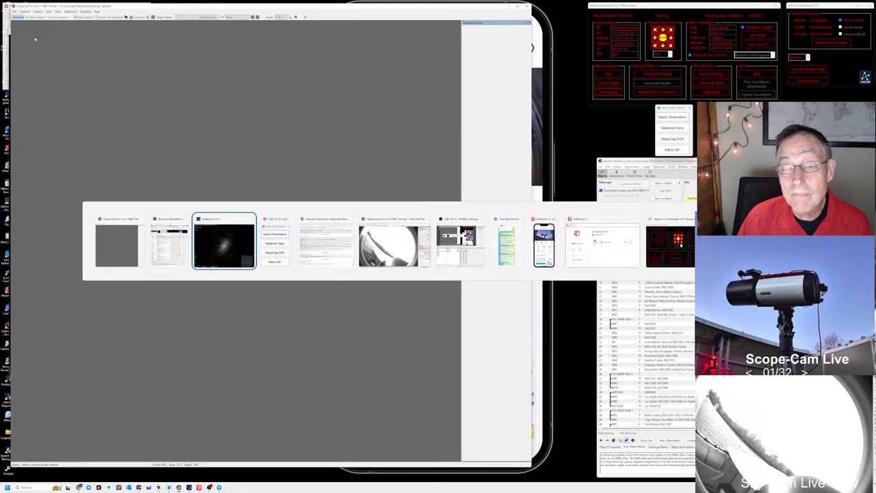
key("alt+Tab")
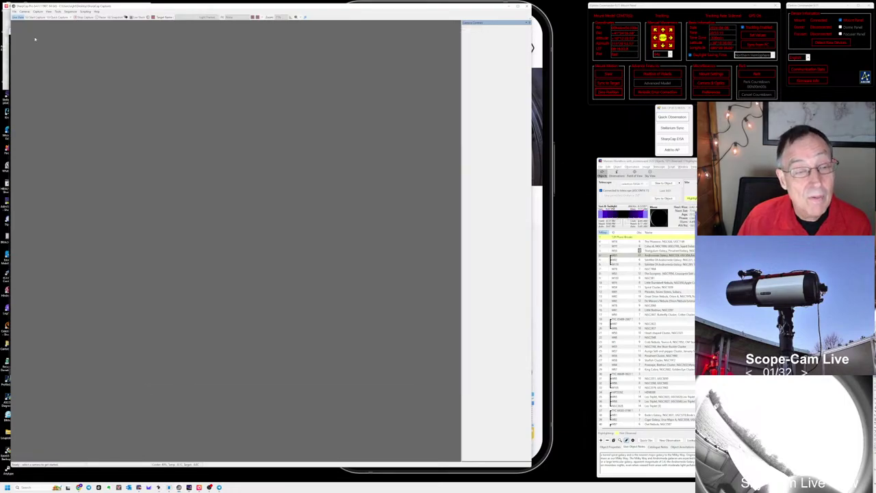
- Launch N.I.N.A. and connect the main ZWO camera
key("super")
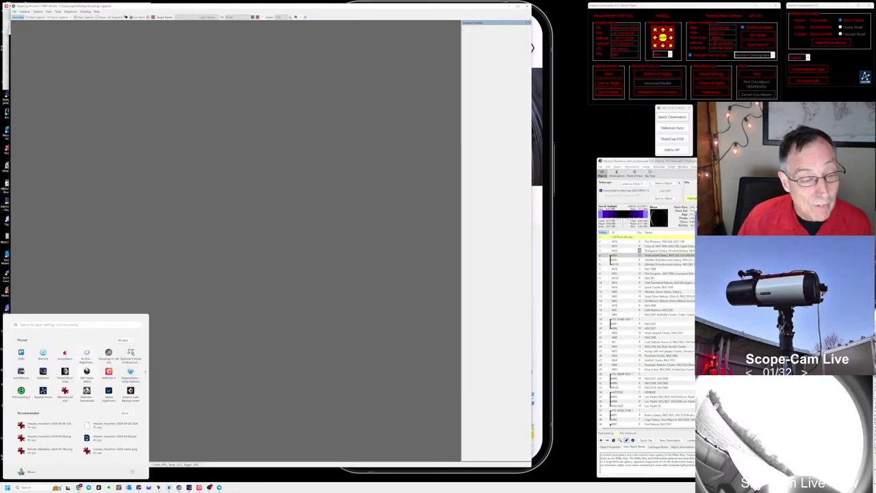
left_click(85, 354)
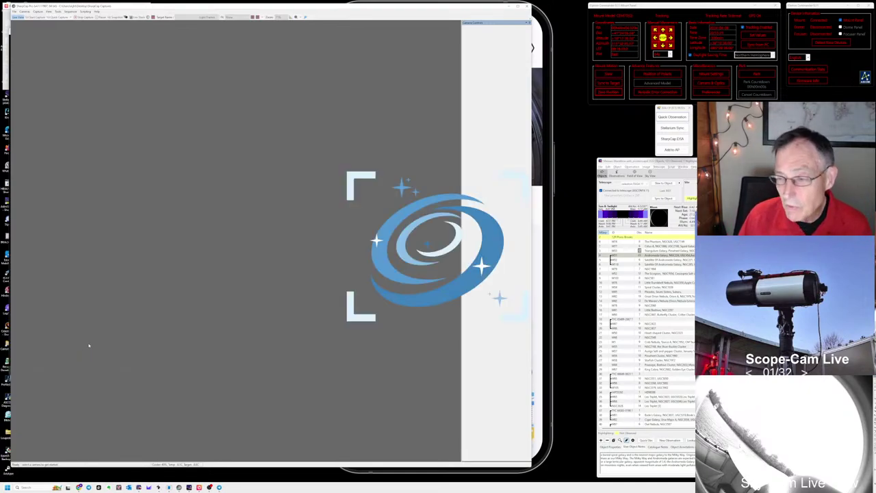
left_click(417, 278)
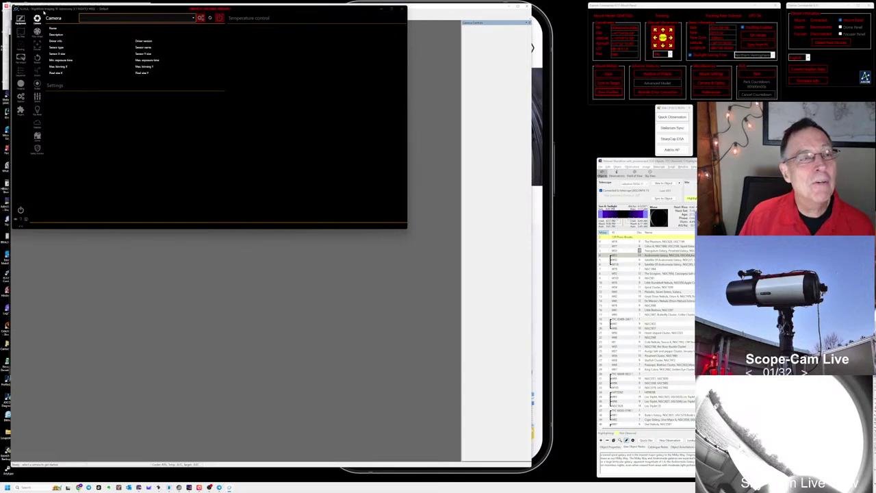
left_click(218, 18)
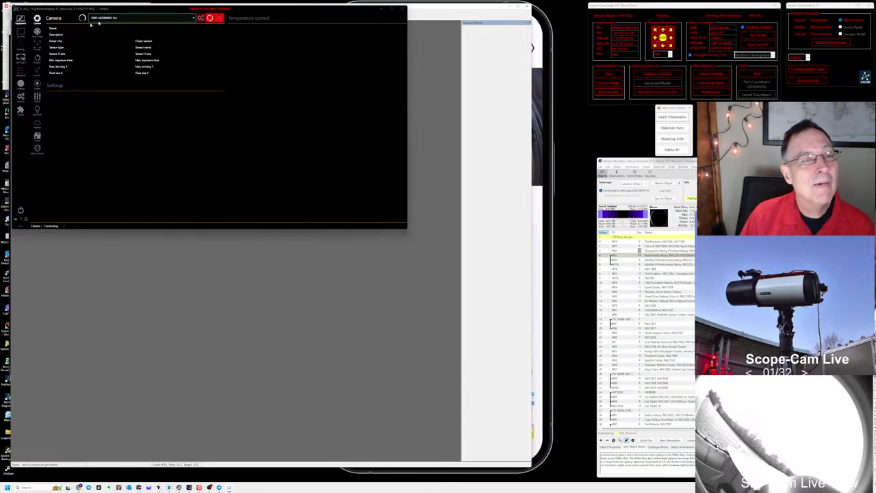
- Connect the Celestron USB Focuser and start an autofocus run from the imaging view
left_click(37, 43)
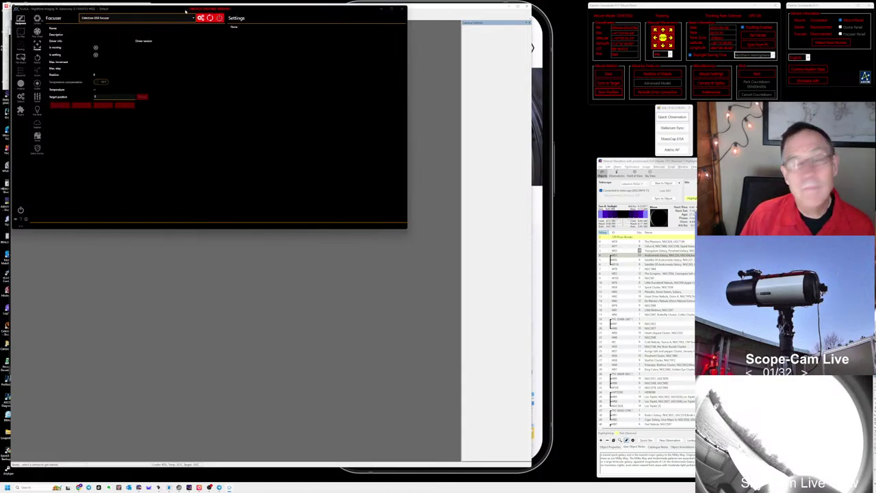
left_click(219, 18)
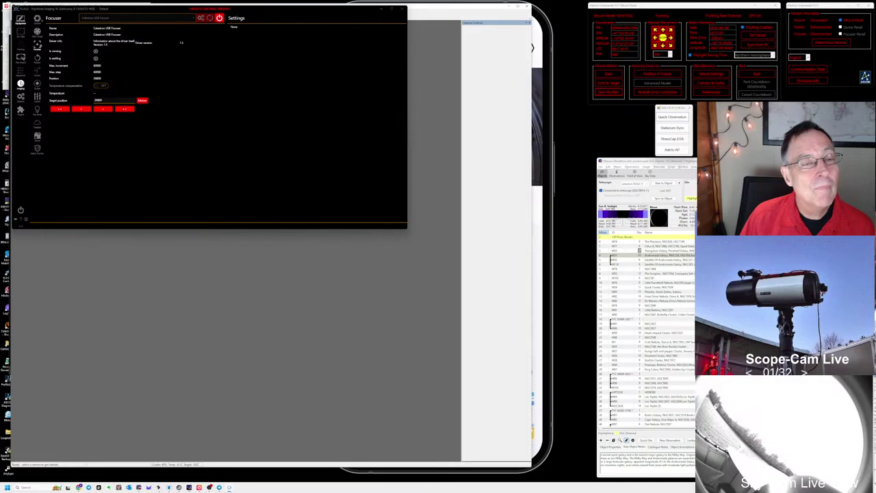
left_click(20, 83)
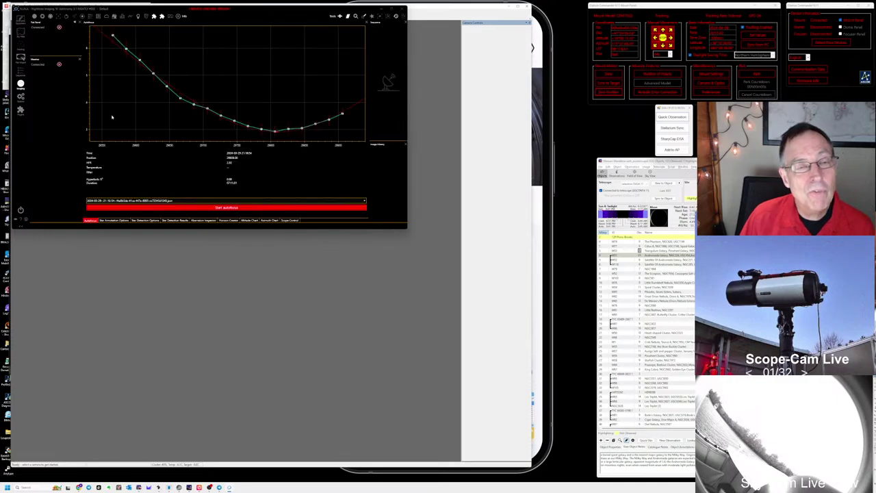
left_click(228, 208)
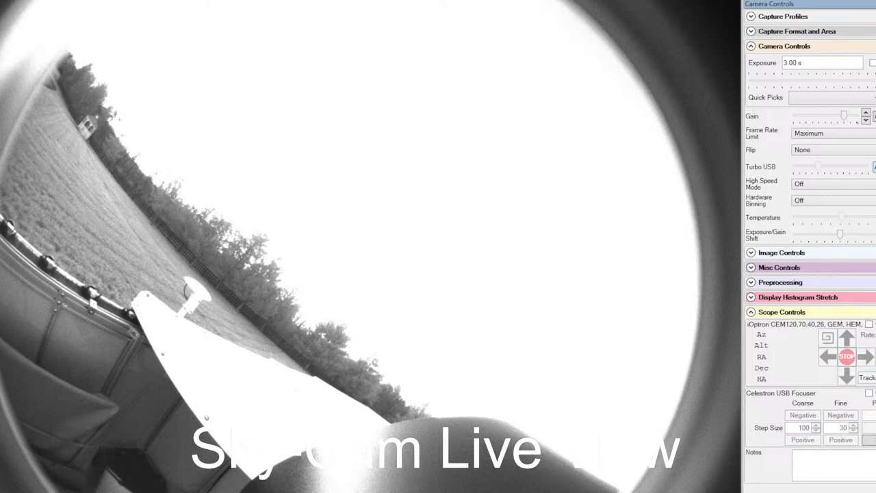
- Lower the Sky-Cam's gain in SharpCap to darken its overexposed live view
left_click_drag(844, 116, 806, 115)
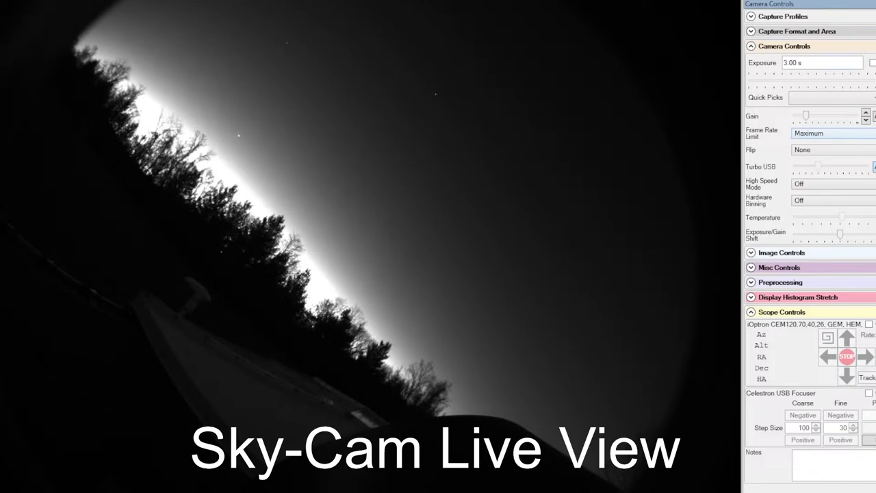
key("Right")
key("Right")
key("Right")
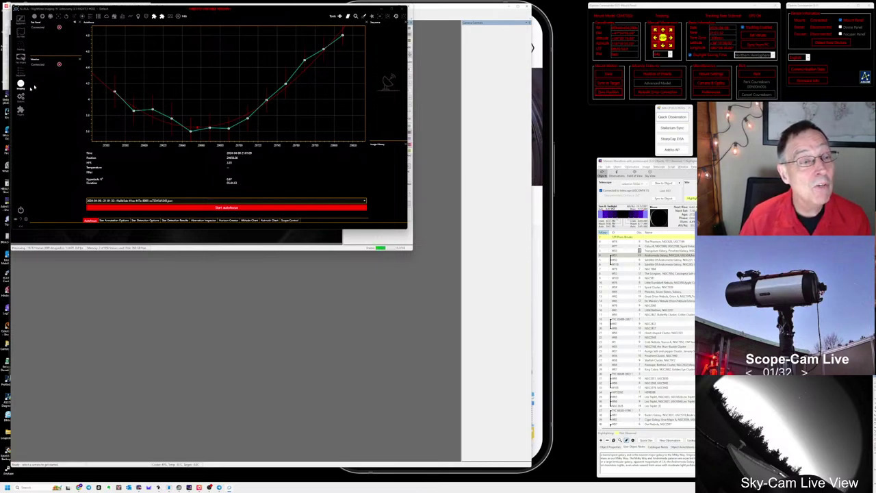
- Disconnect the focuser and the main camera in N.I.N.A., confirming both, and close the program
left_click(18, 21)
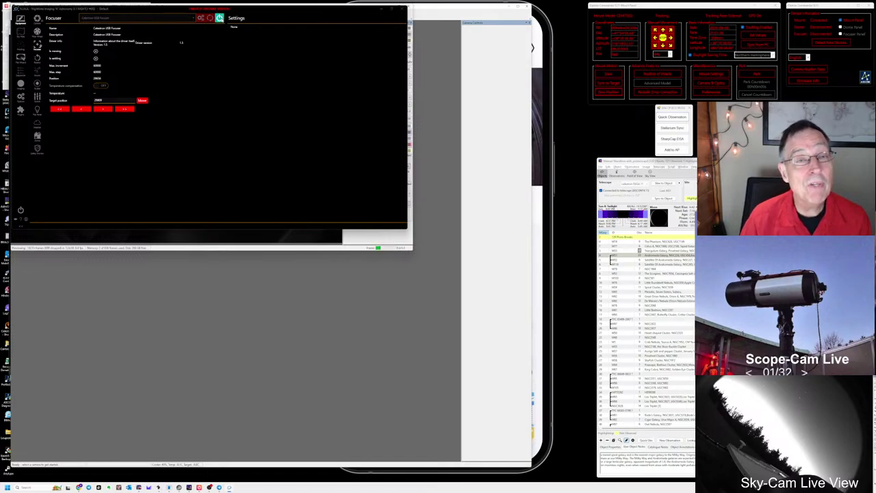
left_click(219, 17)
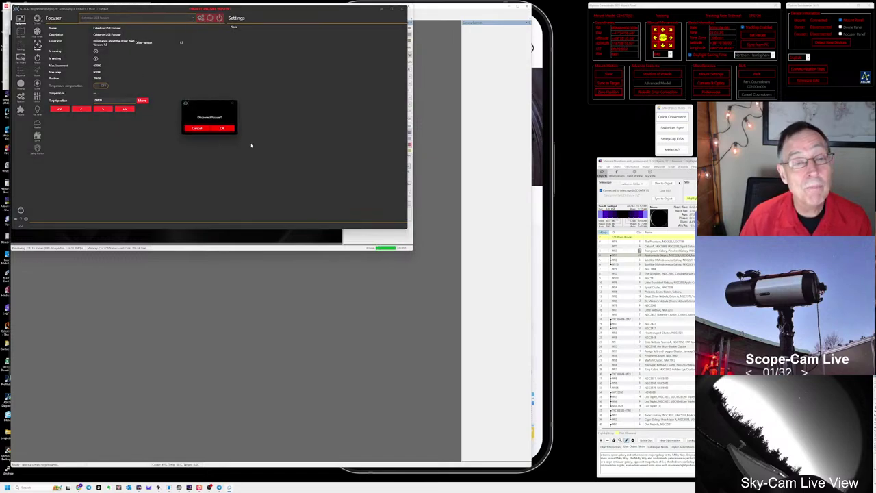
left_click(222, 128)
left_click(37, 30)
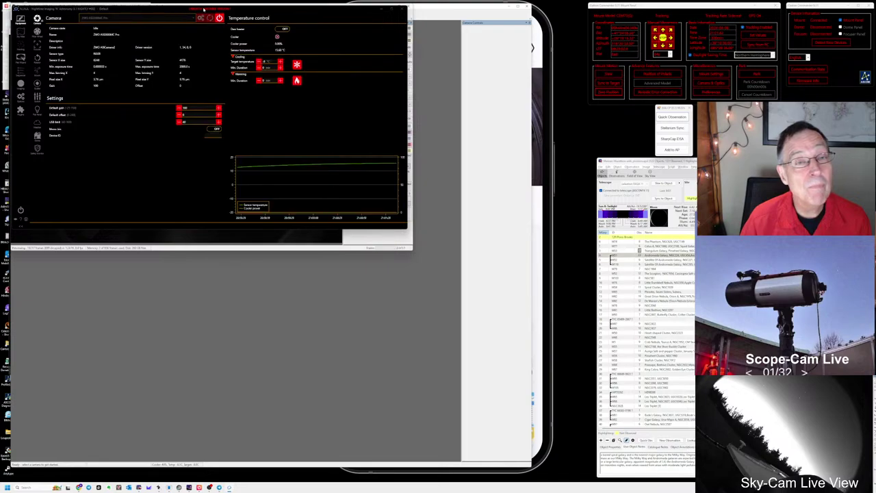
left_click(219, 17)
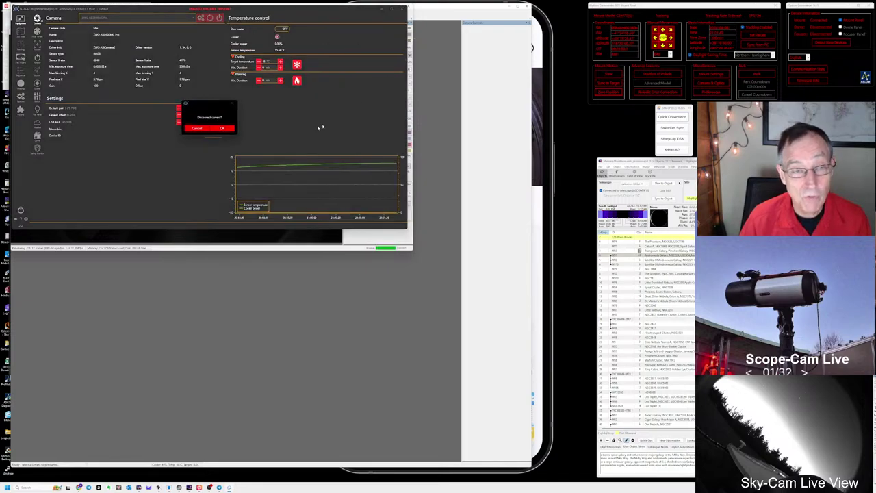
left_click(222, 128)
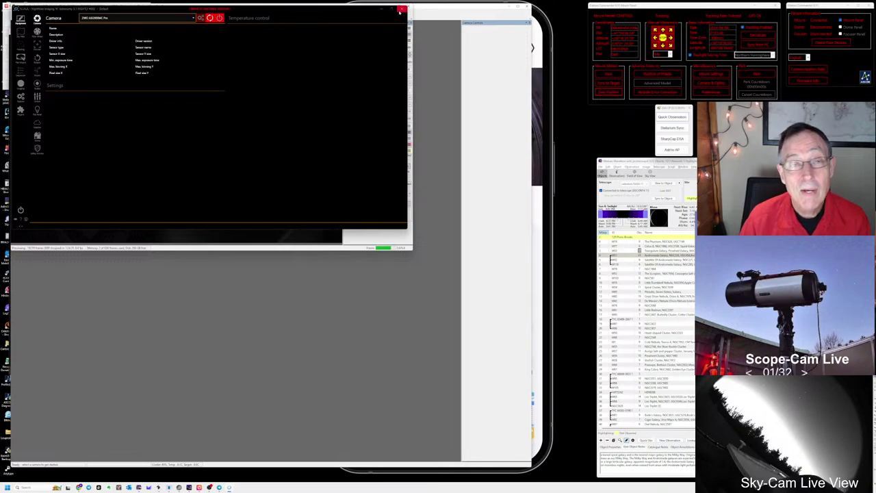
left_click(400, 11)
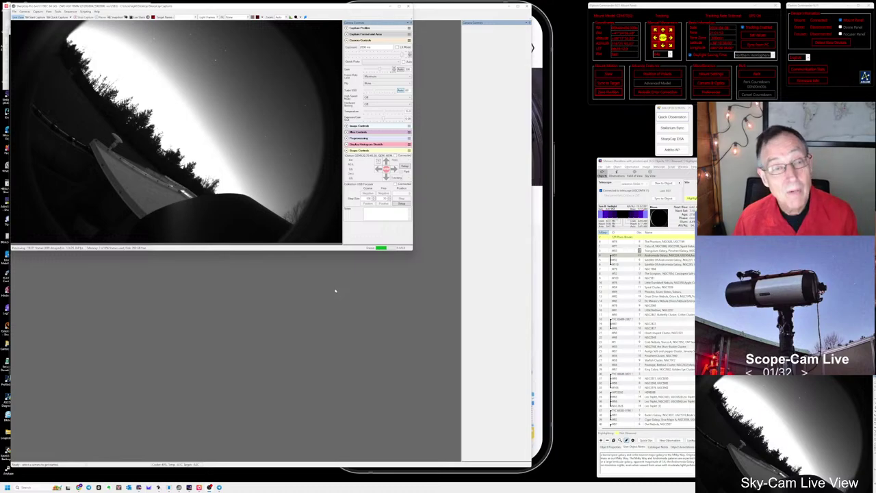
- Switch to the empty SharpCap window, reconnect the main ZWO camera and enter its exposure time
key("alt+Tab")
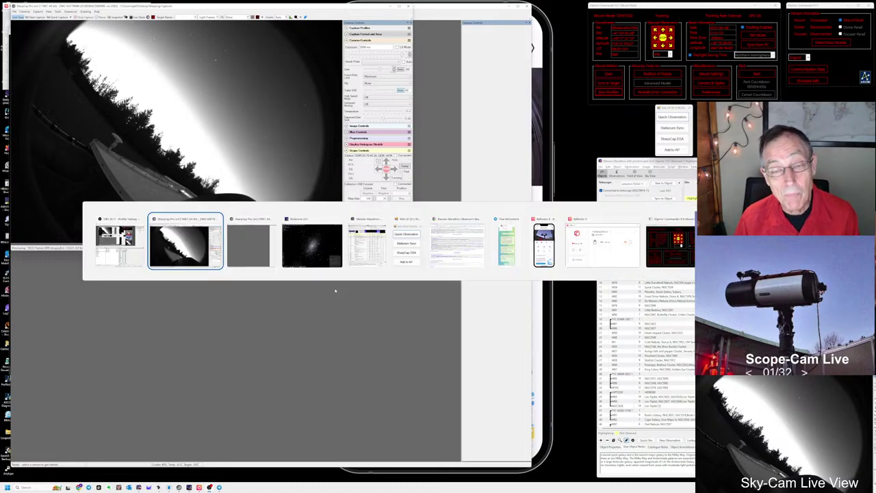
key("alt+Tab")
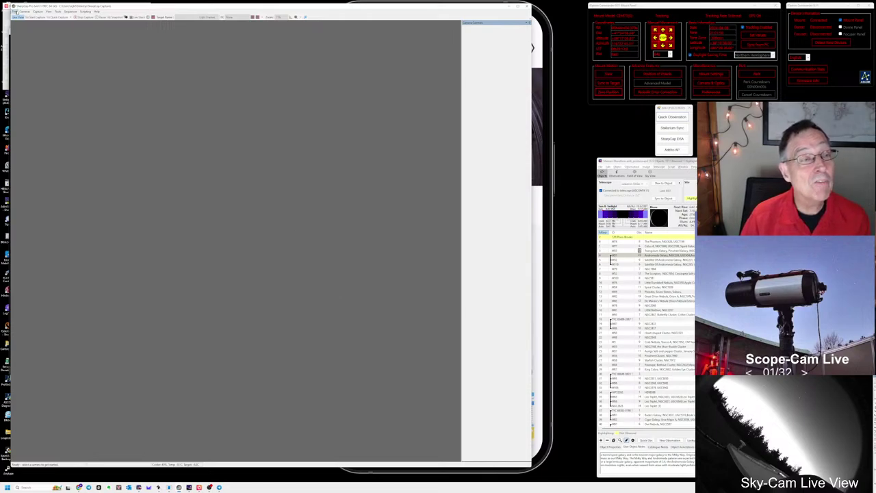
left_click(24, 12)
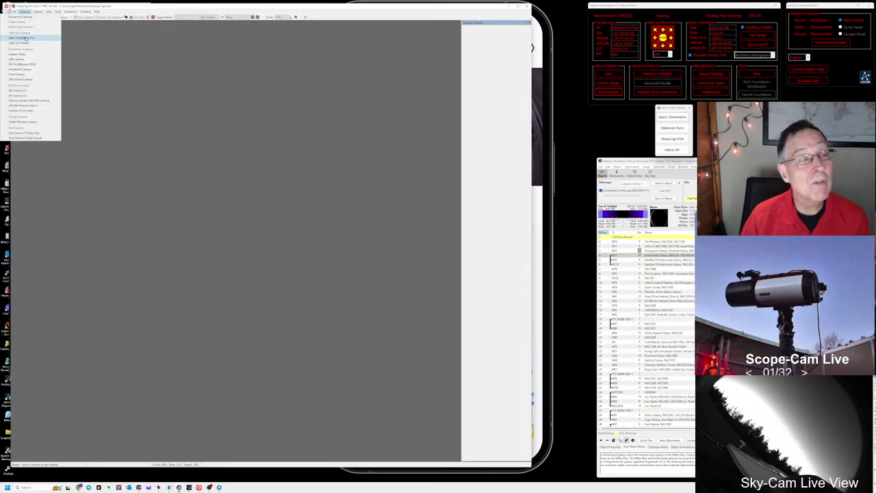
left_click(25, 39)
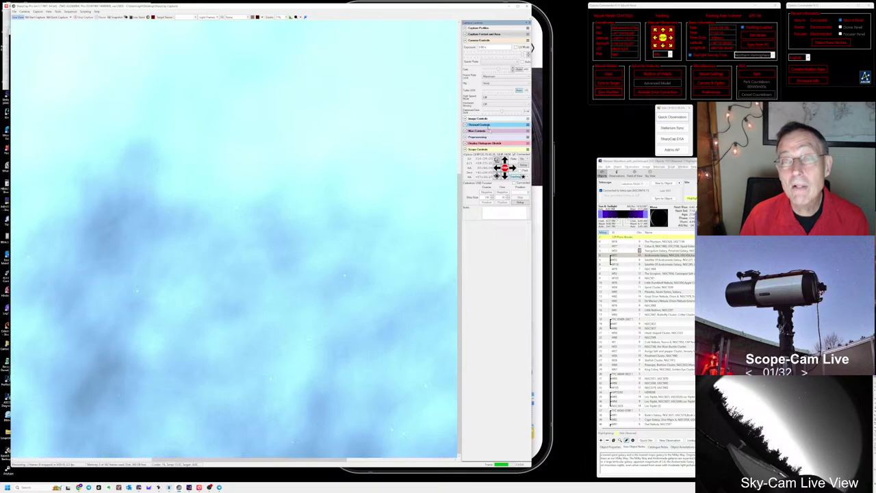
double_click(482, 46)
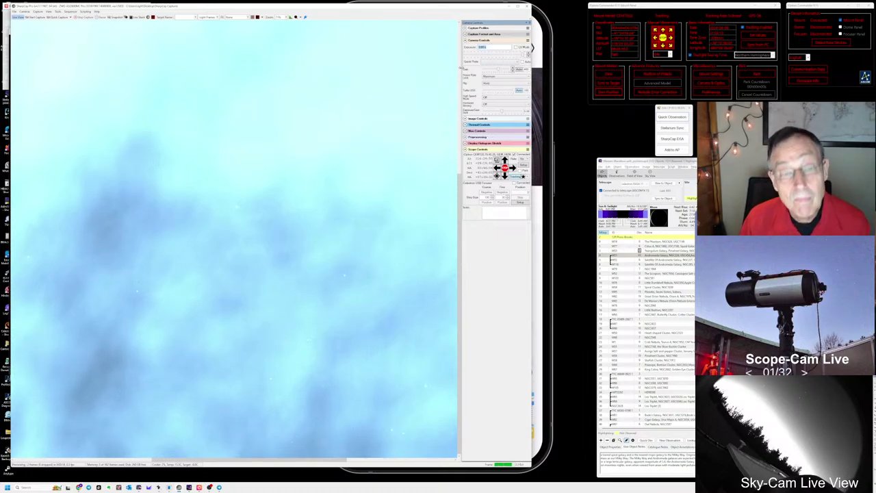
type("1")
key("Return")
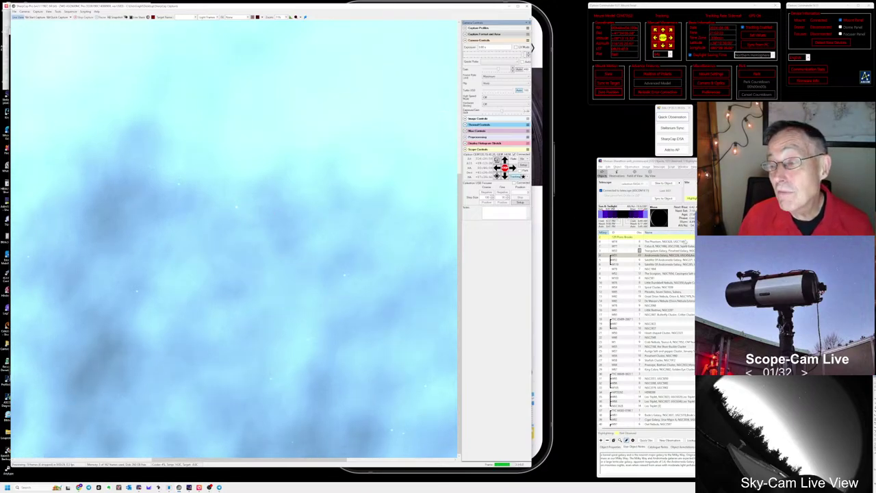
- Select M31 (Andromeda Galaxy) in the object list, sync Stellarium to it and switch to Stellarium
left_click(677, 255)
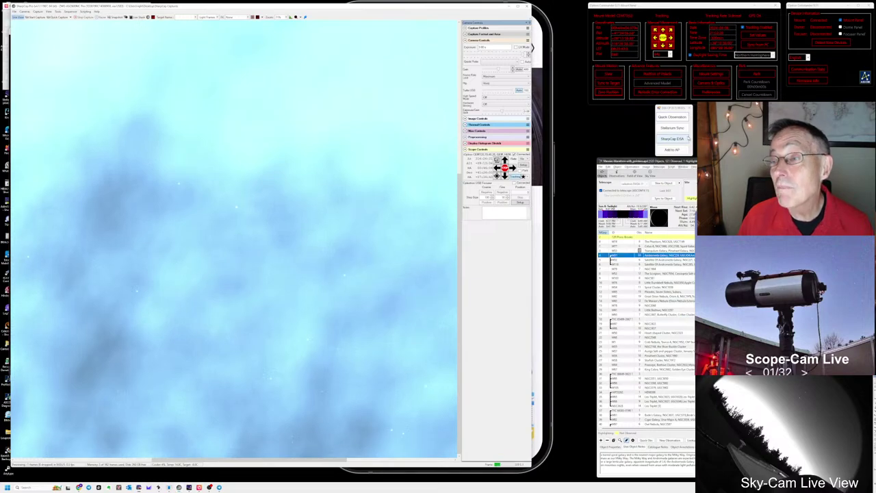
left_click(679, 128)
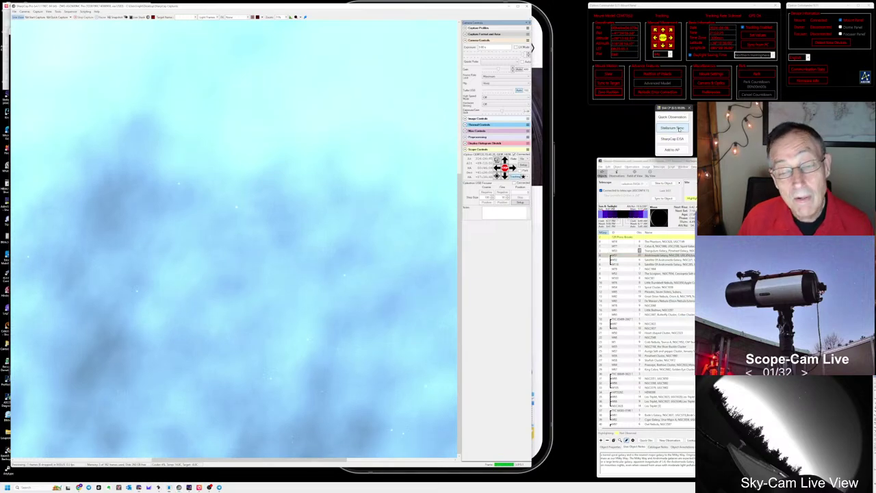
key("alt+Tab")
key("alt+Tab")
key("alt+Tab")
key("alt+Tab")
key("alt+Tab")
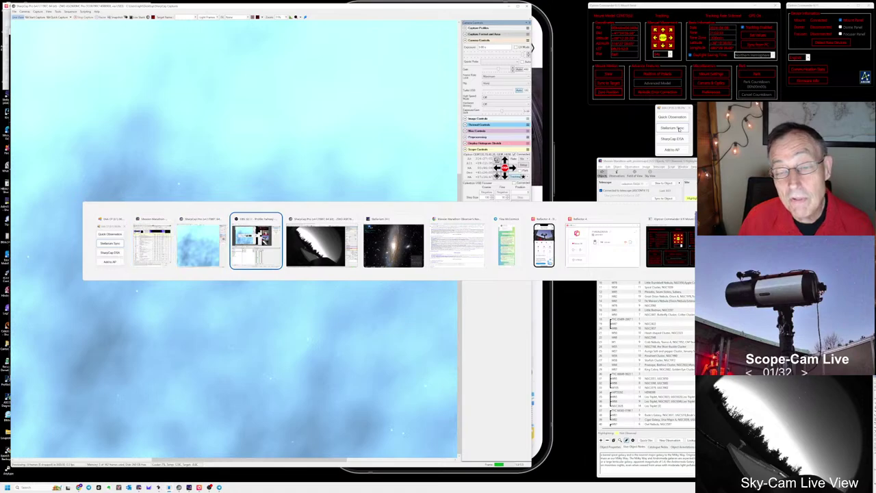
- Examine the field around M31 in Stellarium and compare it with SharpCap's live view of the main camera
scroll(251, 217, "down", 4)
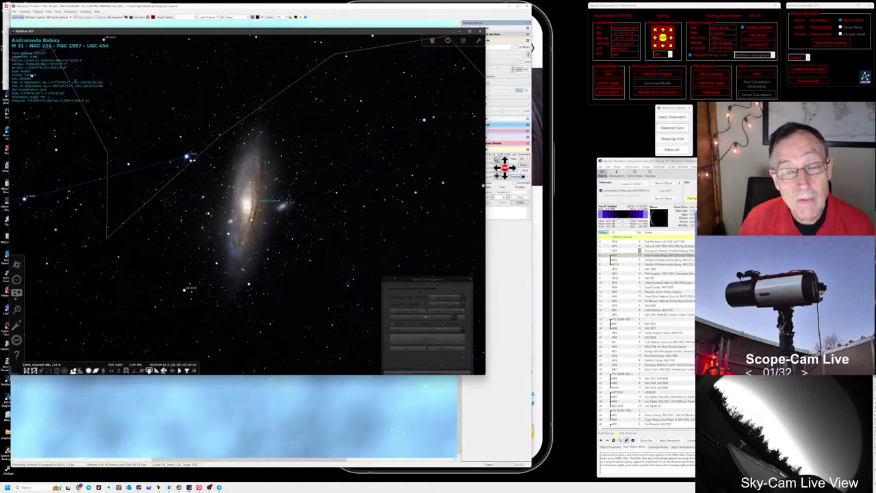
scroll(256, 220, "up", 3)
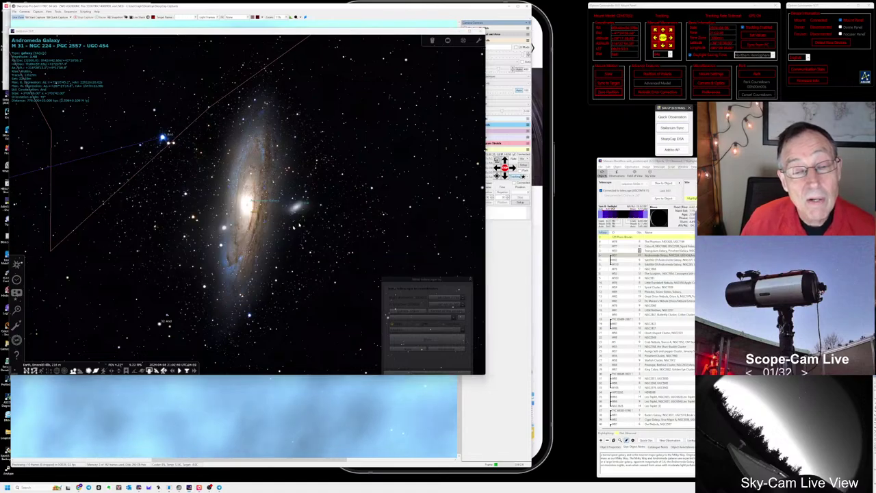
key("alt+Tab")
key("Tab")
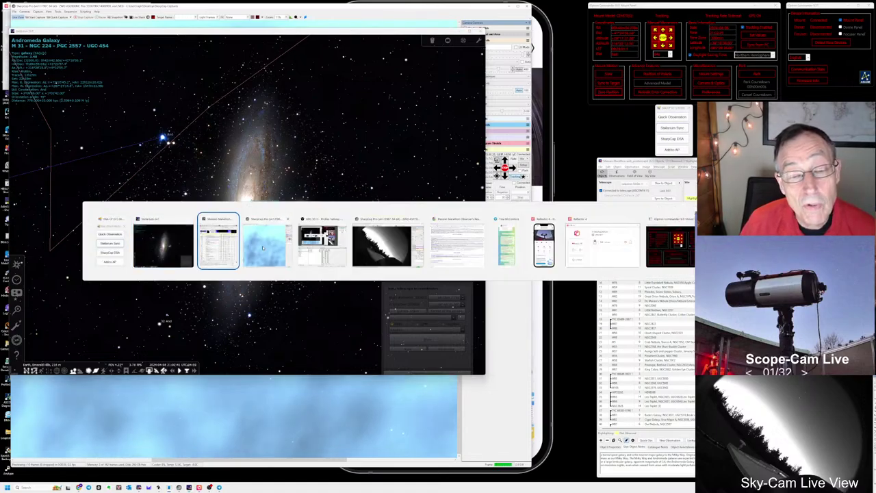
key("alt+Tab")
key("Tab")
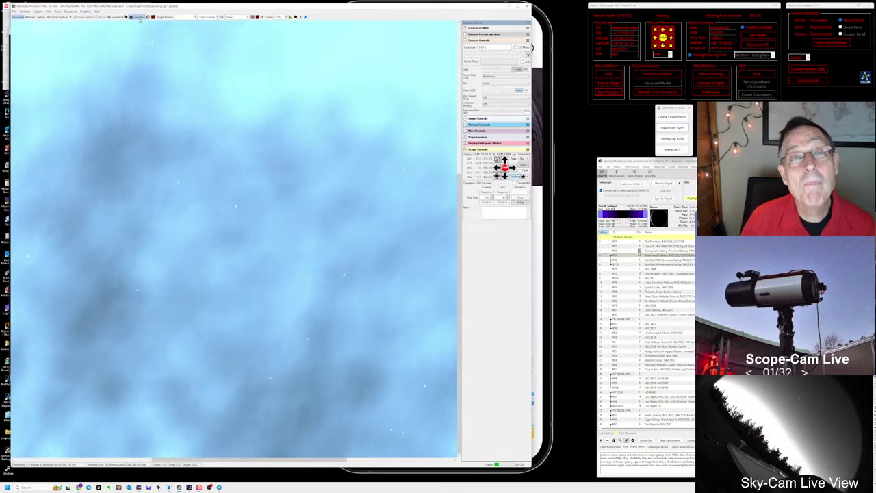
- Try live stacking the M31 view with histogram stretch and colour adjustments, open Display Histogram Stretch, and end the live stack
left_click(139, 17)
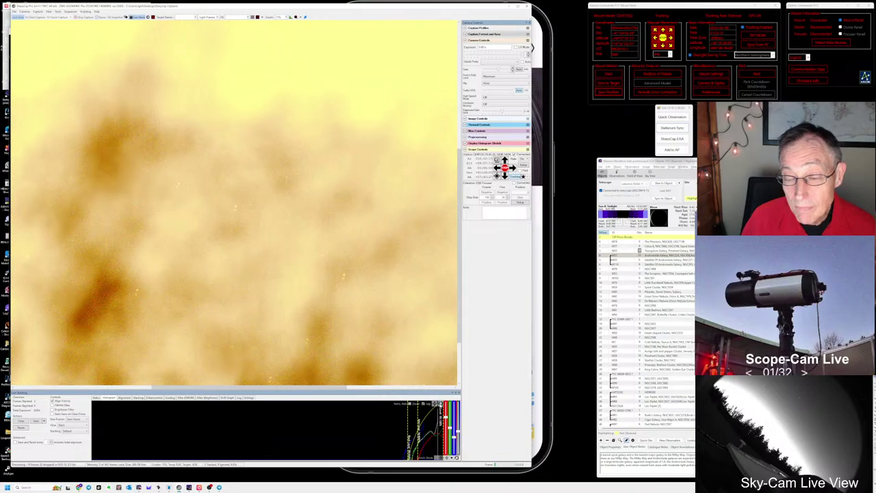
left_click(438, 404)
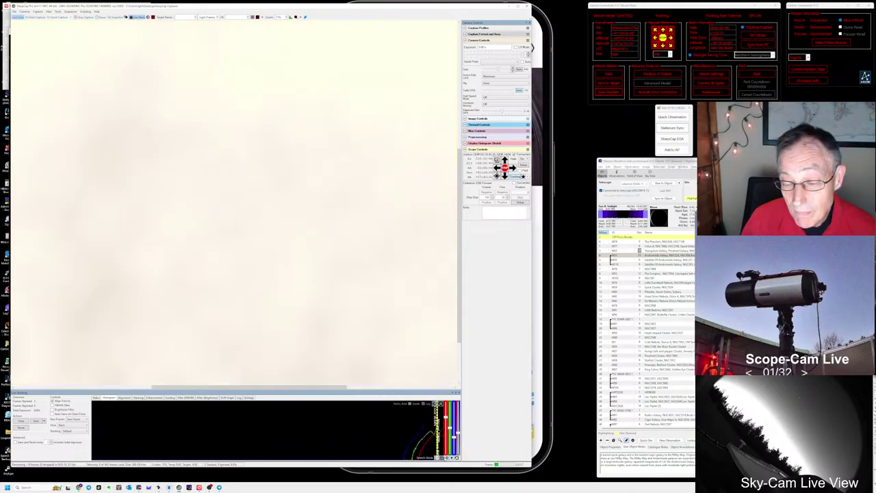
left_click(456, 460)
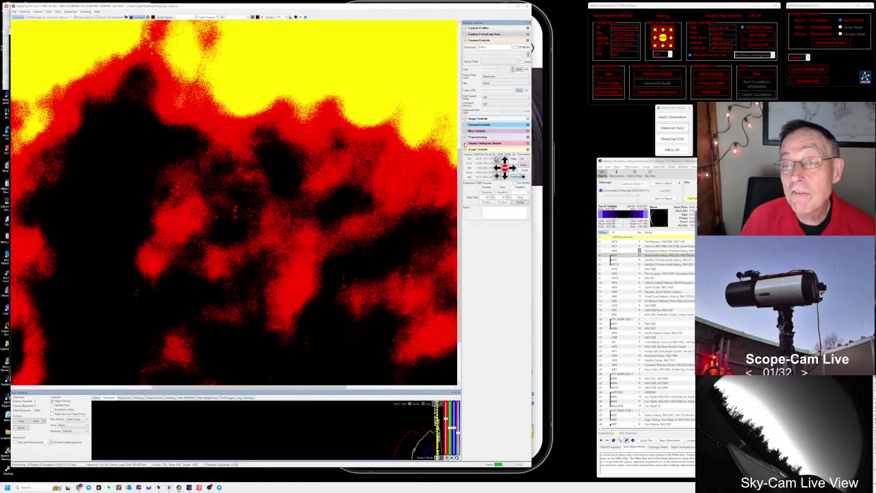
left_click(473, 143)
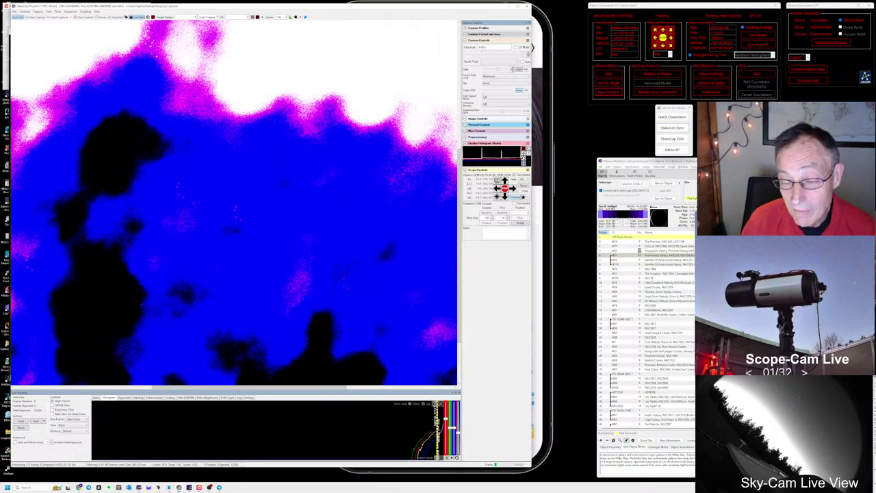
left_click(423, 404)
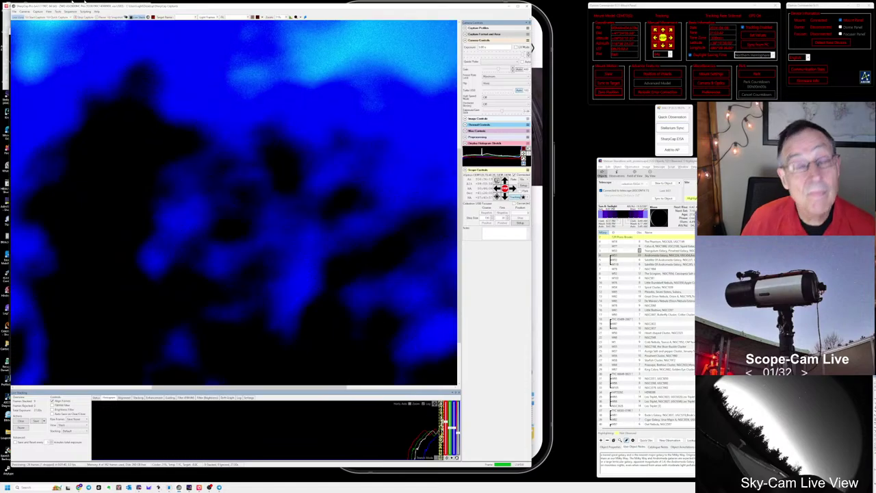
left_click(132, 17)
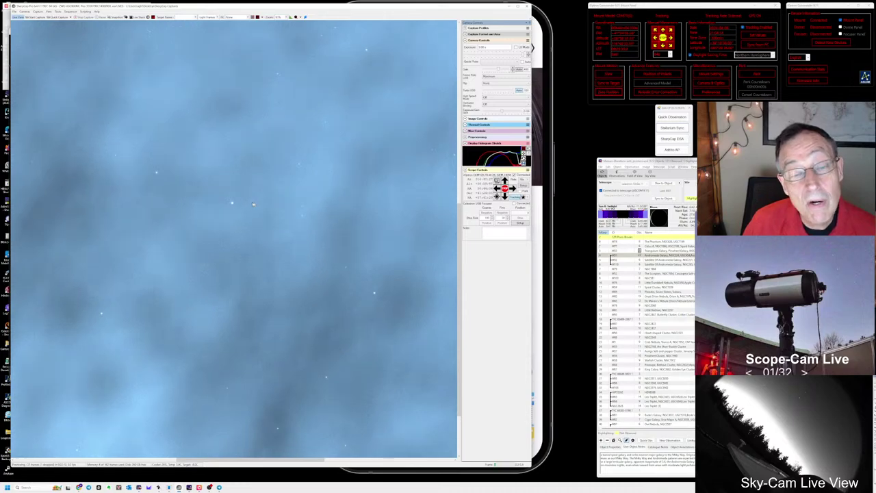
- Compare the M31 field in Stellarium with SharpCap's live view and select the star EG And beside the galaxy for identification
key("alt+Tab")
key("alt+Tab")
key("alt+Tab")
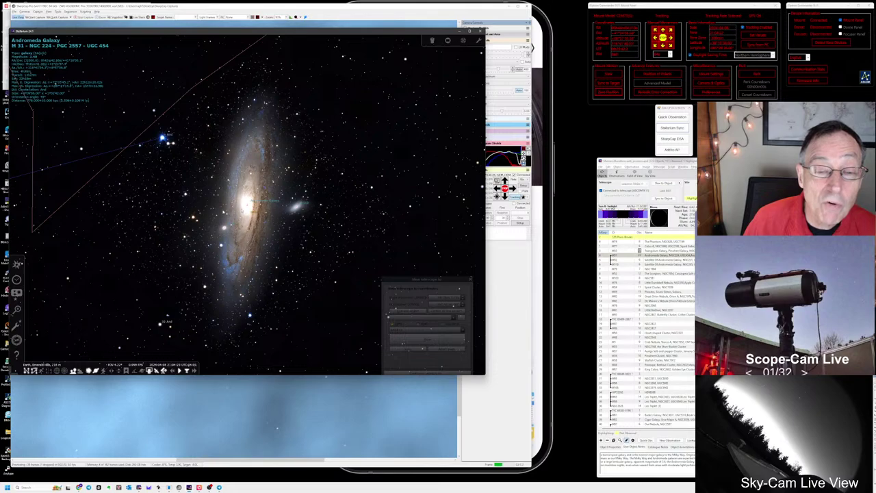
key("alt+Tab")
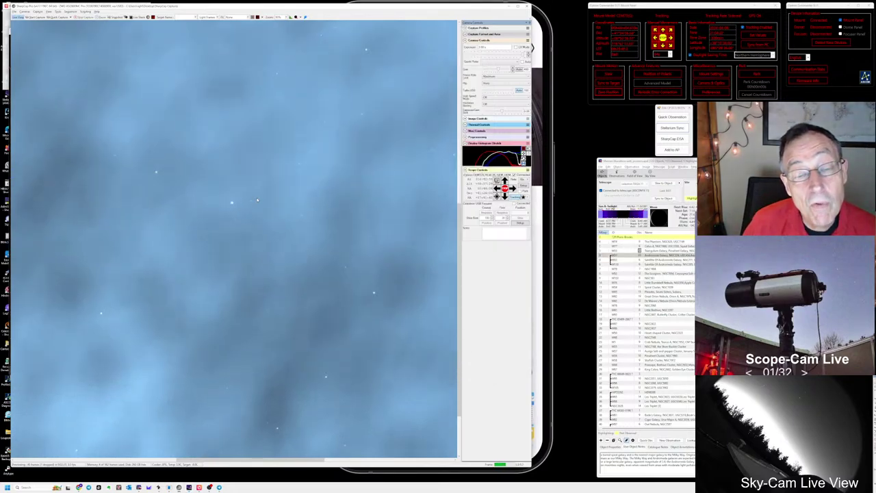
key("alt+Tab")
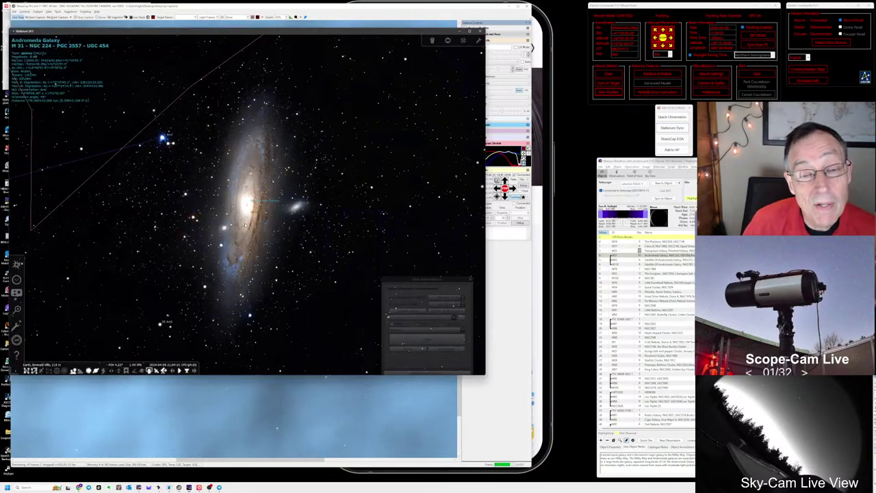
scroll(245, 226, "down", 3)
scroll(256, 226, "up", 2)
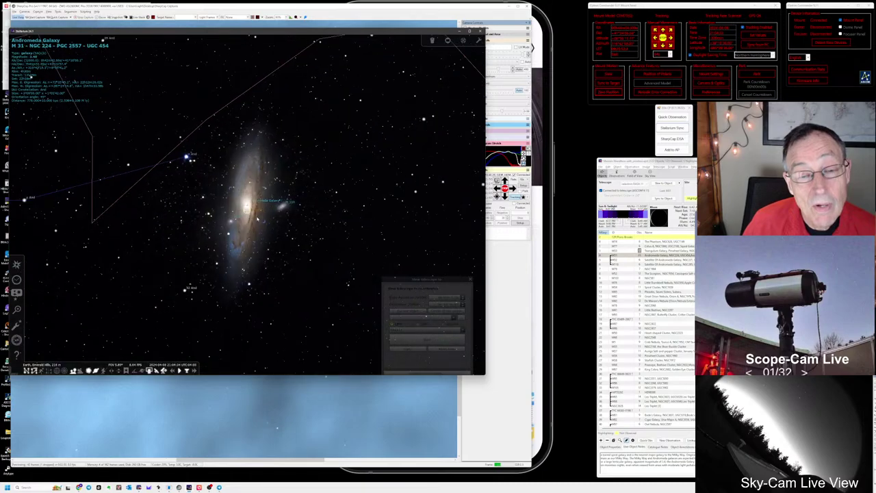
scroll(247, 206, "up", 3)
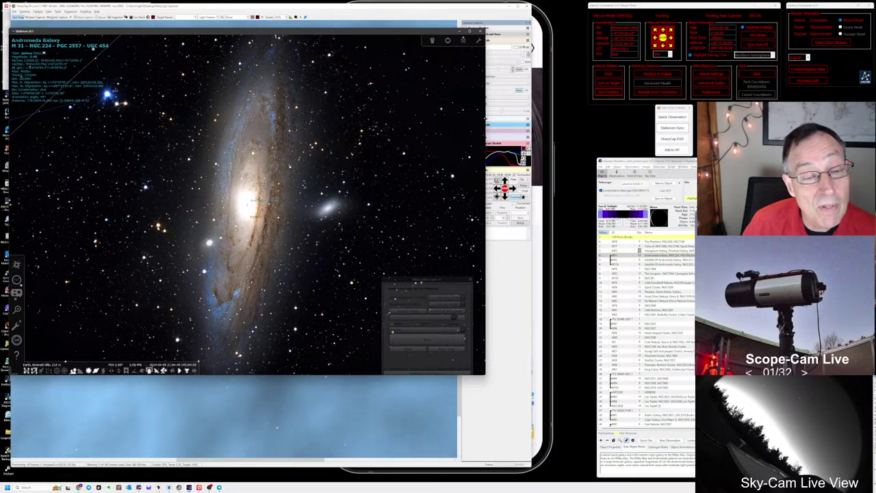
left_click(366, 274)
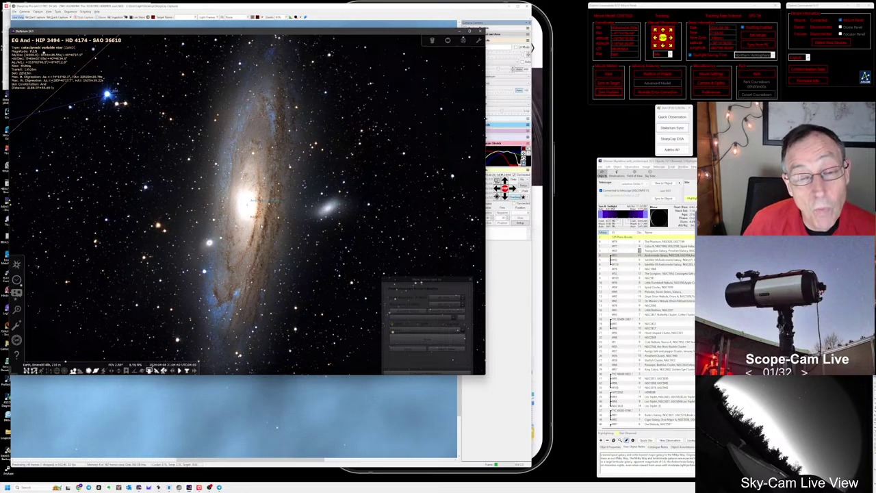
- Select M32 in Stellarium and match the surrounding star field against the stars in SharpCap's live view
key("alt+Tab")
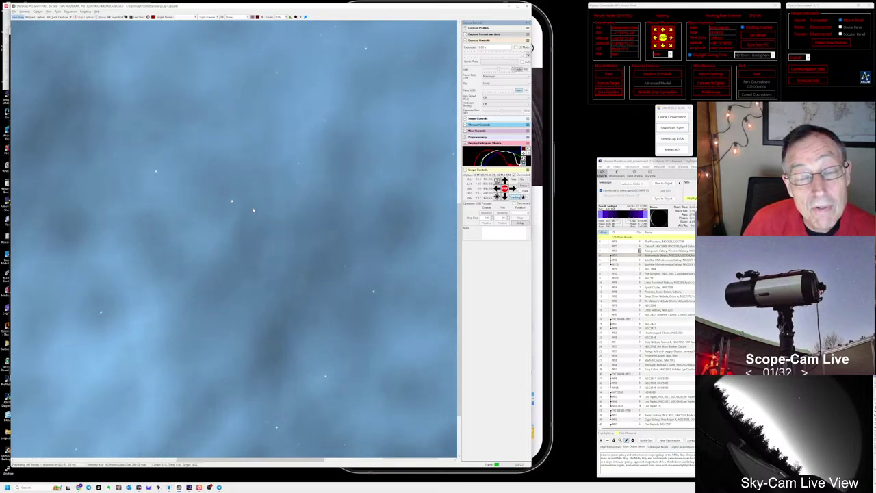
key("alt+Tab")
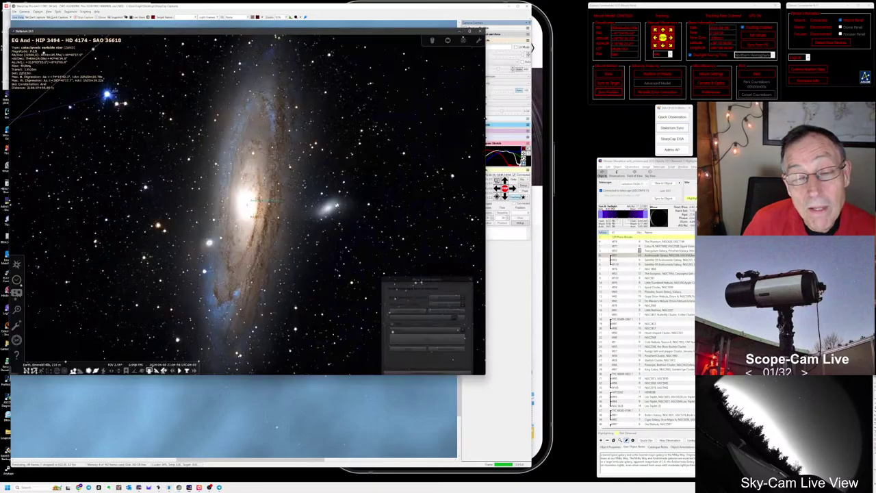
key("alt+Tab")
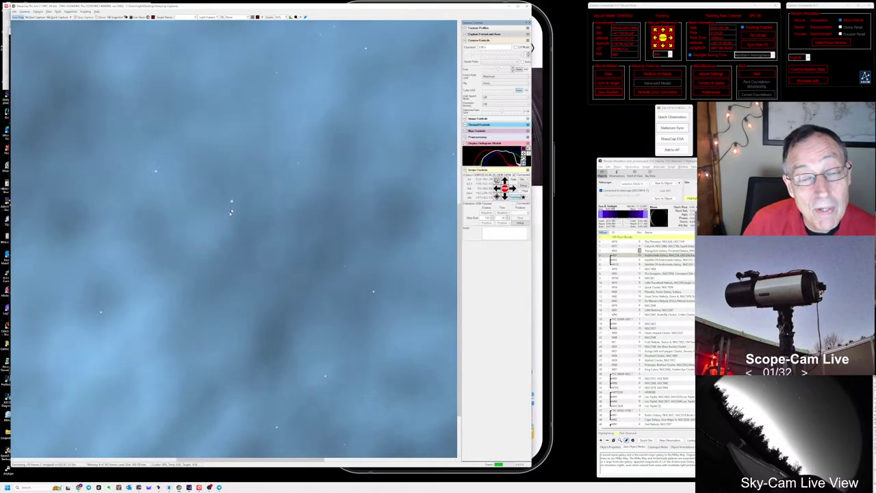
key("alt+Tab")
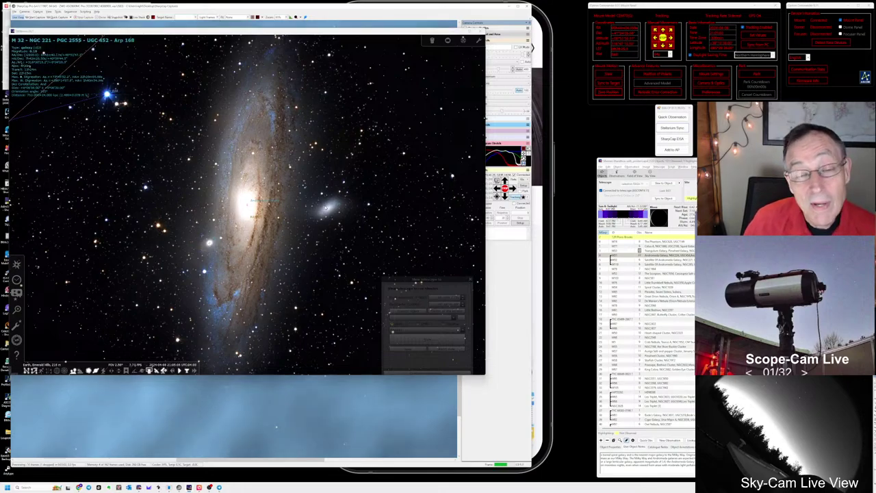
key("alt+Tab")
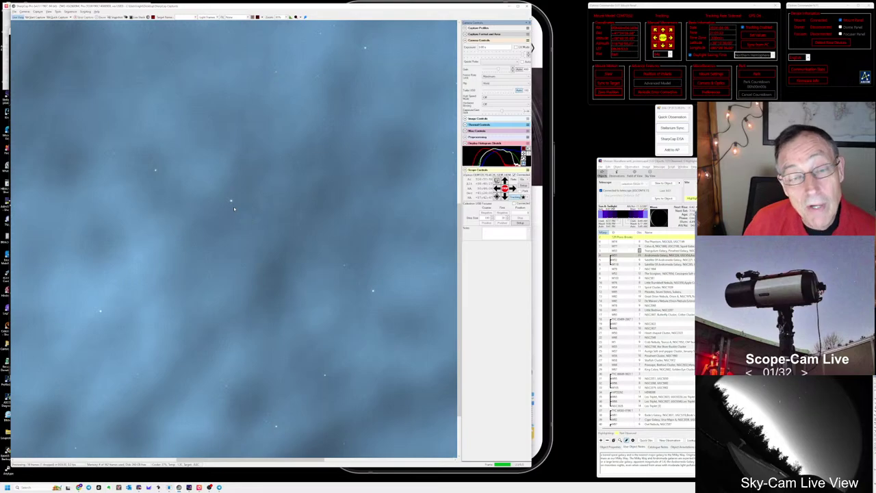
key("alt+Tab")
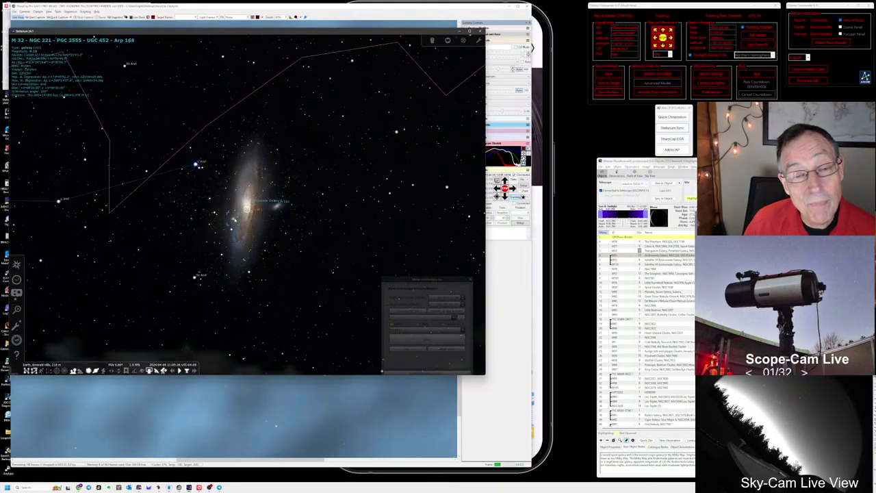
scroll(228, 228, "down", 3)
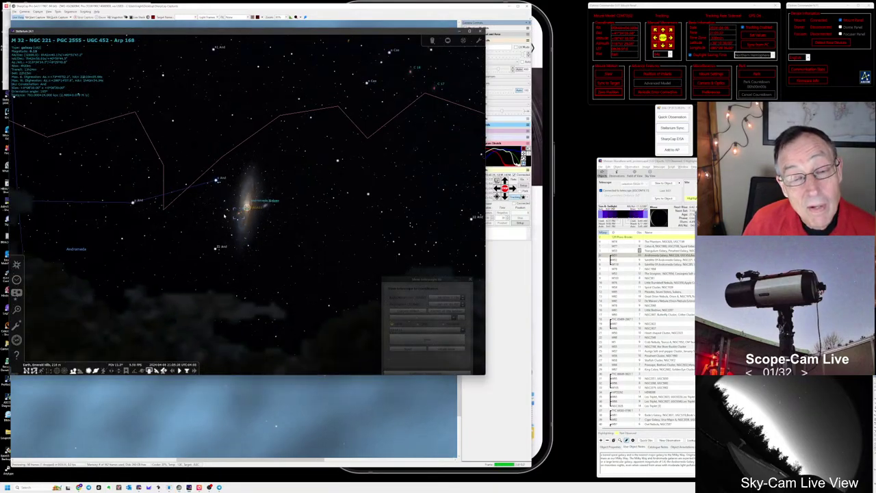
scroll(224, 215, "up", 2)
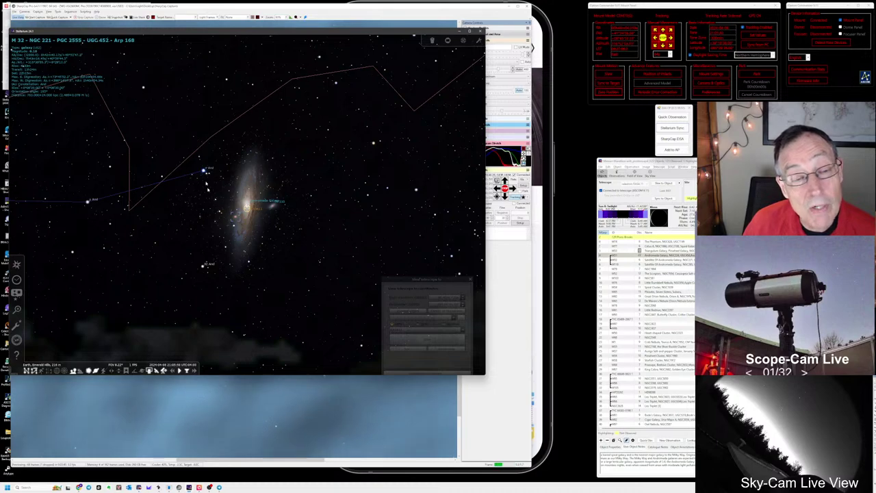
key("alt+Tab")
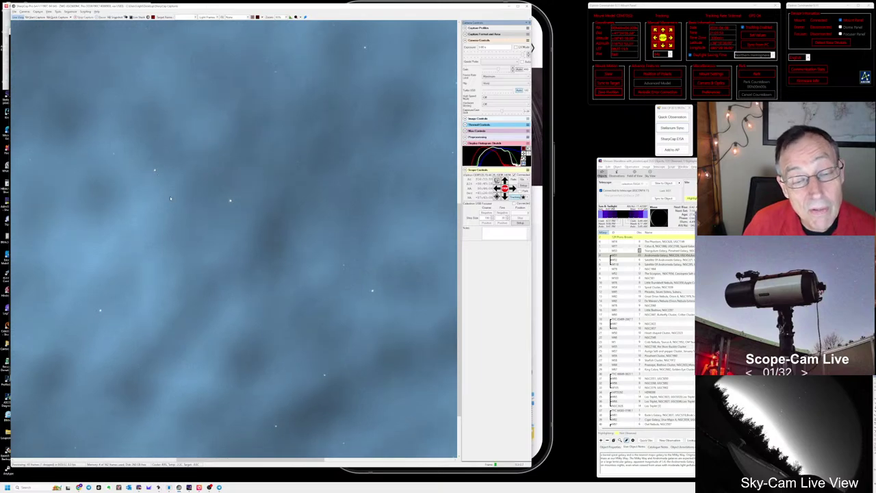
scroll(197, 248, "up", 1)
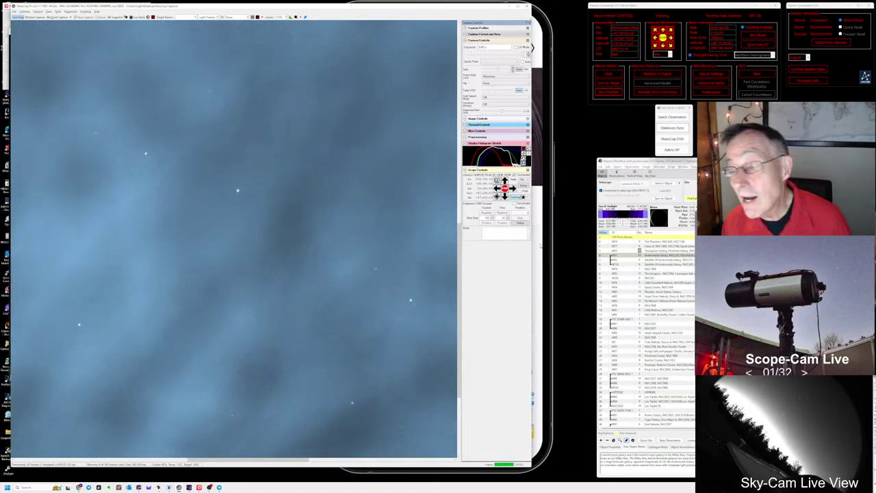
- Log a quick observation for M31 and its associated objects, with a note about the cores of M31, M32 and M110
left_click(648, 255)
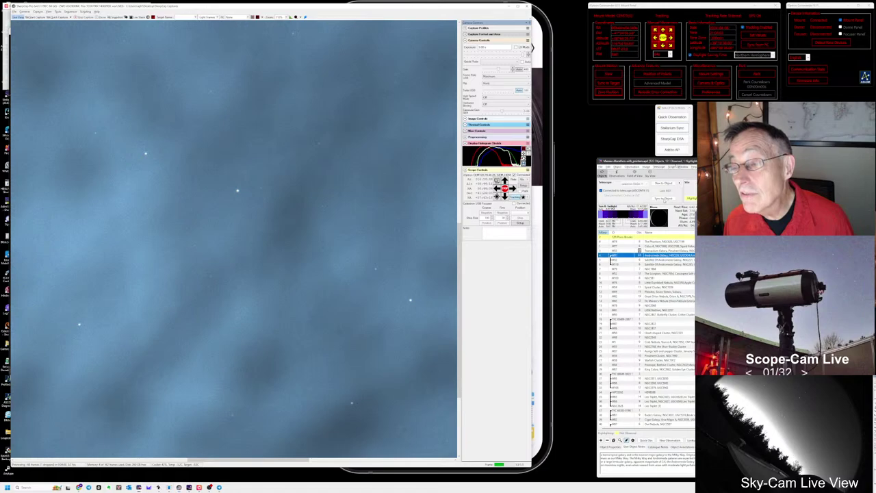
left_click(672, 118)
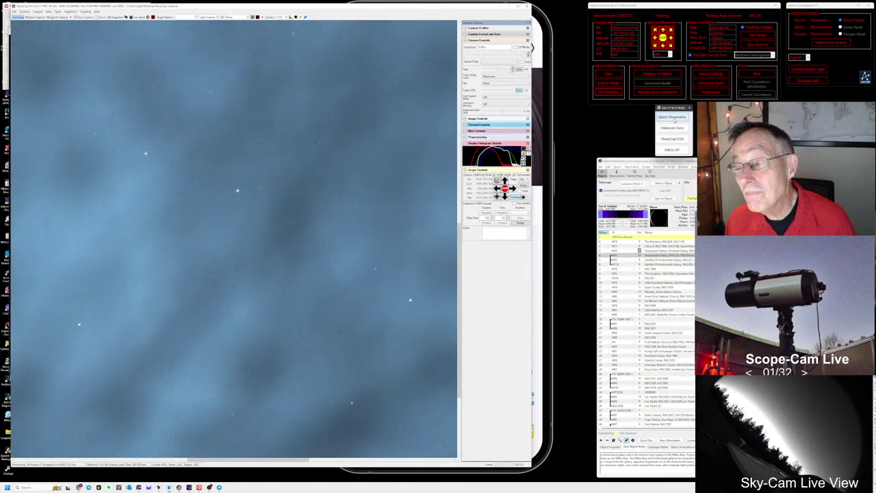
type("Test")
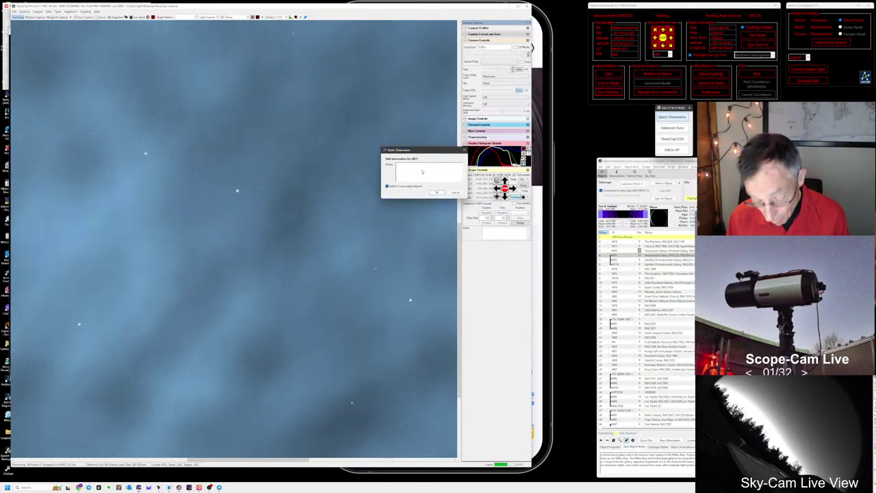
type(", too cloud")
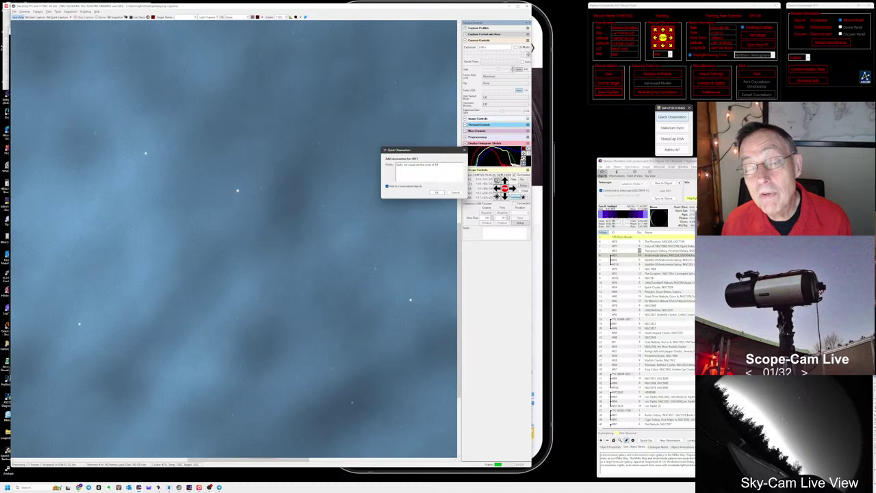
type("82")
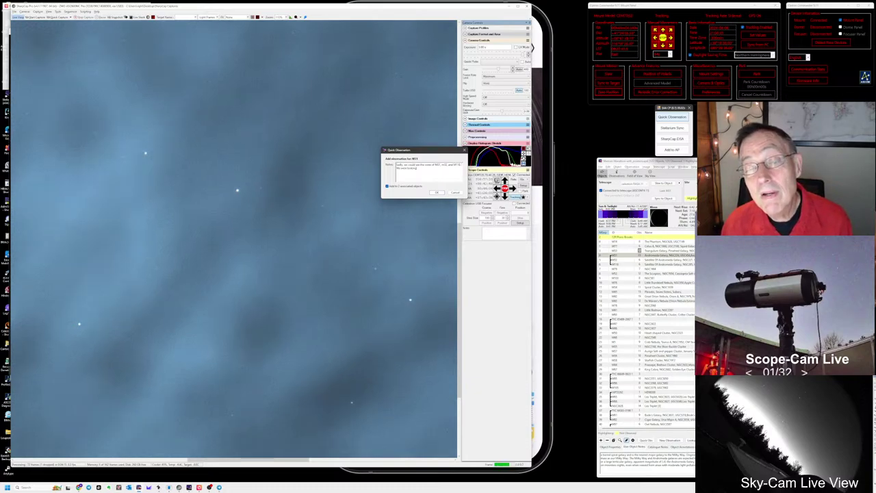
type("lots of clo")
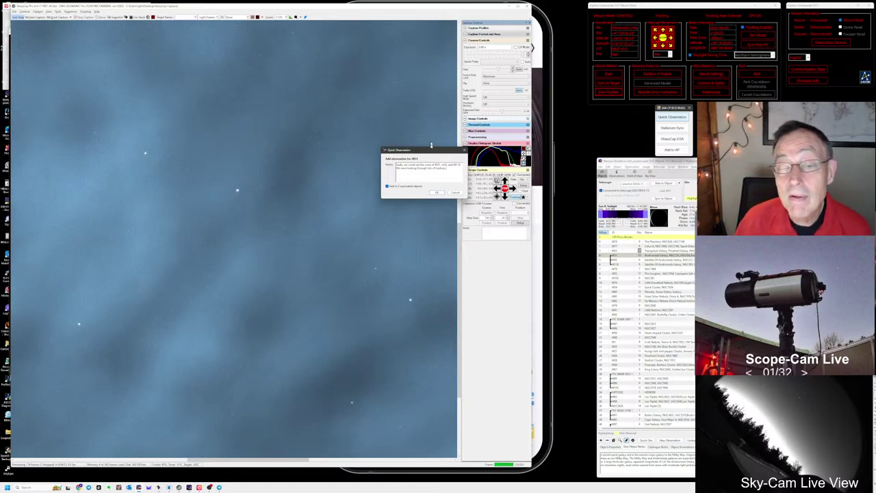
left_click(436, 192)
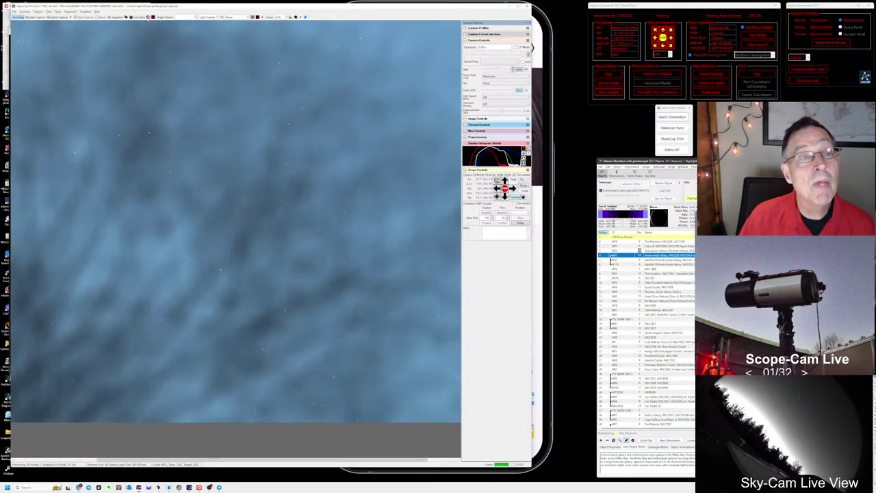
- Try live stacking the M31 field in SharpCap, end the stack and enter a new camera exposure time
left_click(484, 138)
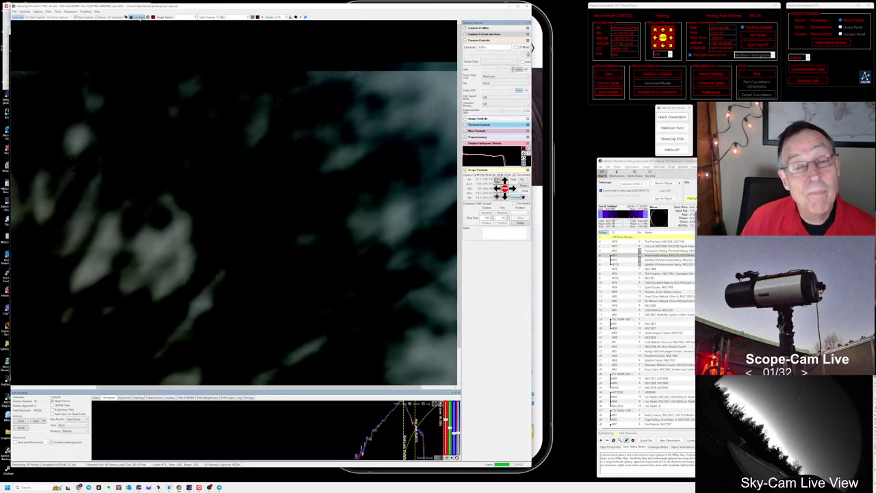
left_click(137, 17)
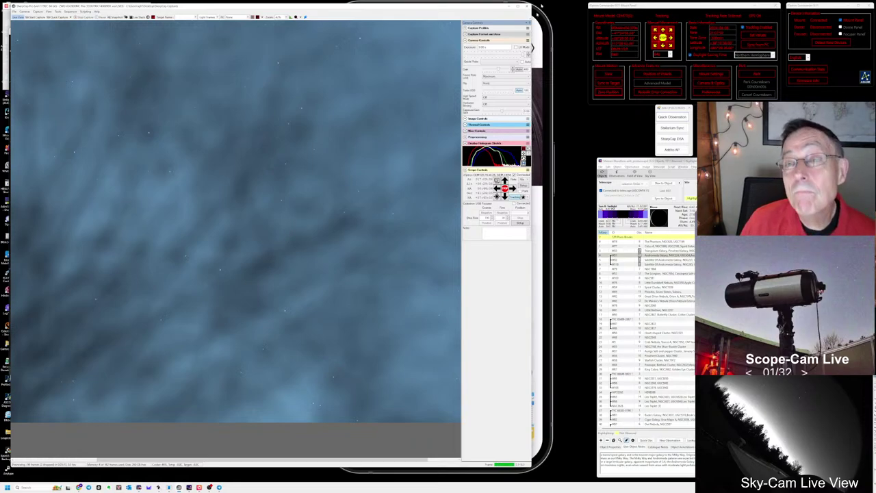
double_click(483, 47)
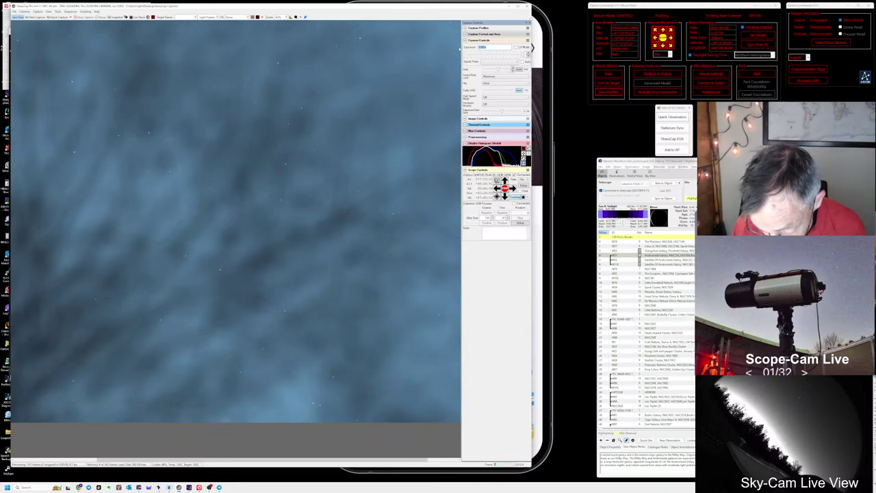
type("1")
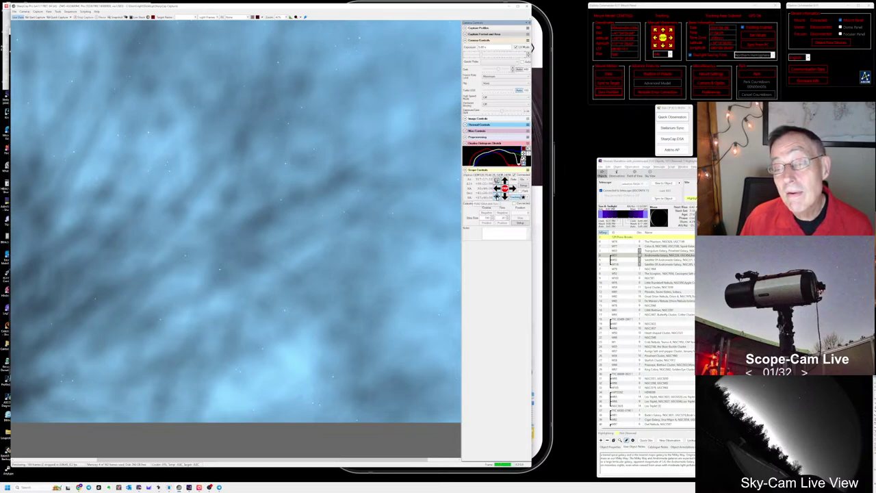
- Change the camera's exposure time again, clear and restart the live stack of the field, and end live stacking
double_click(484, 46)
type("1")
key("Return")
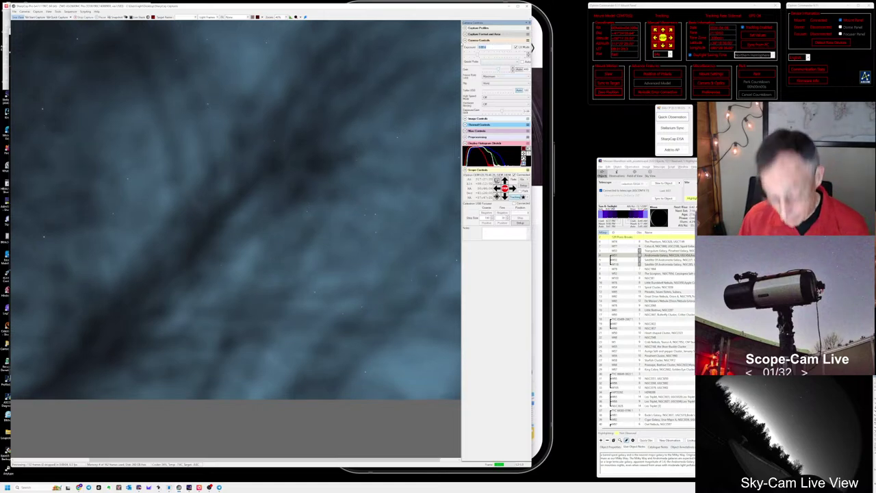
type("5")
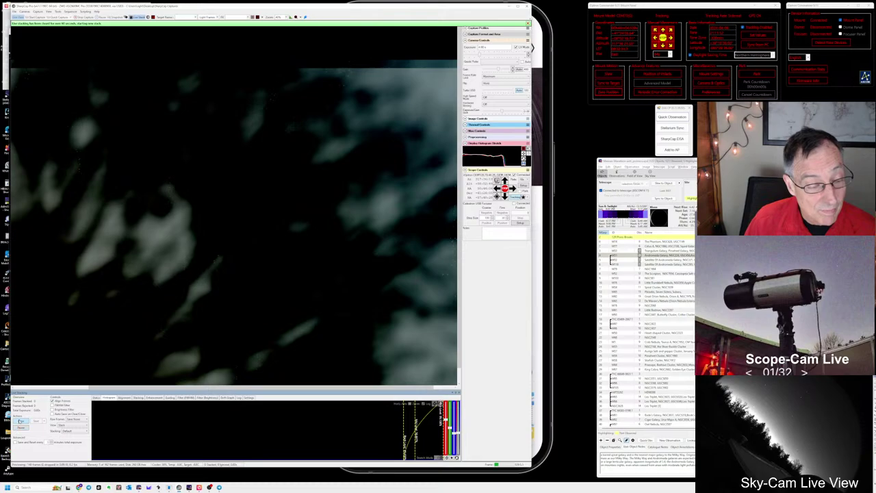
left_click(21, 421)
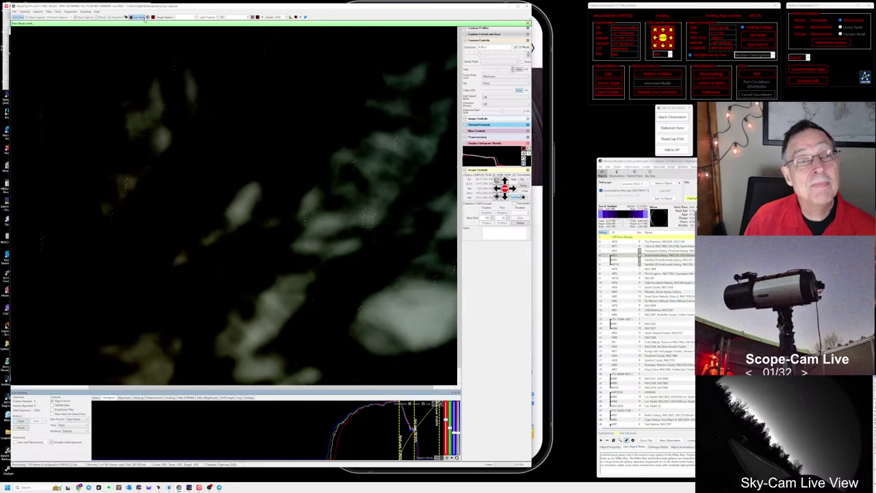
left_click(137, 18)
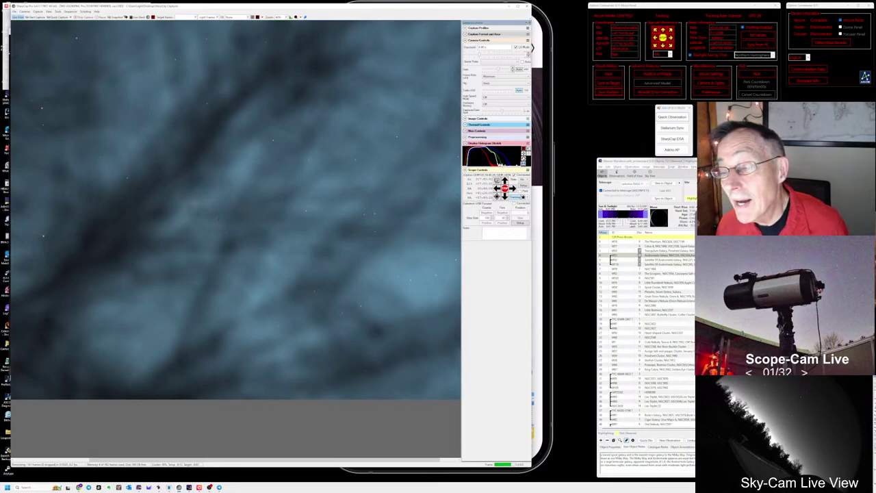
- Restore the object list's marathon order, select M79 (NGC1904) and slew the telescope to it
left_click(604, 233)
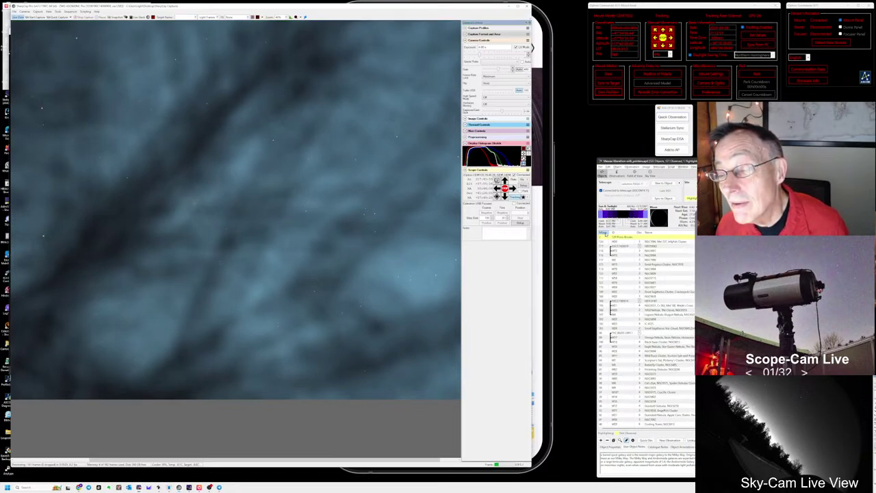
left_click(604, 233)
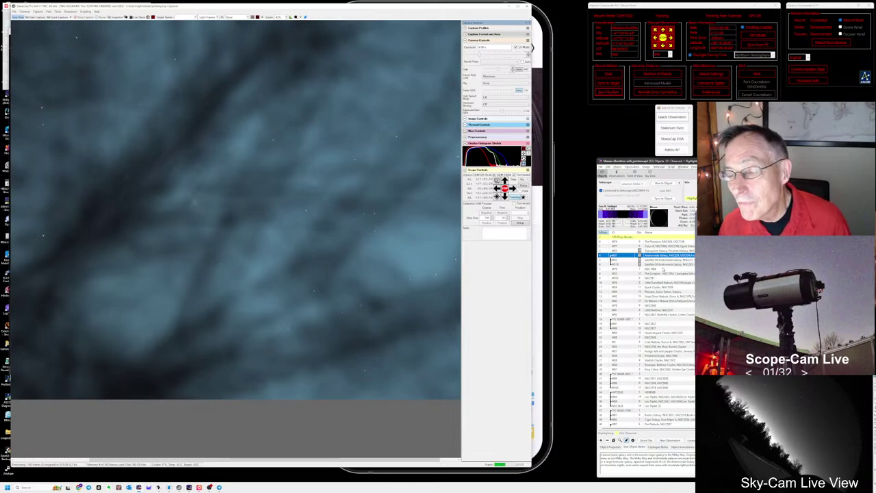
left_click(663, 269)
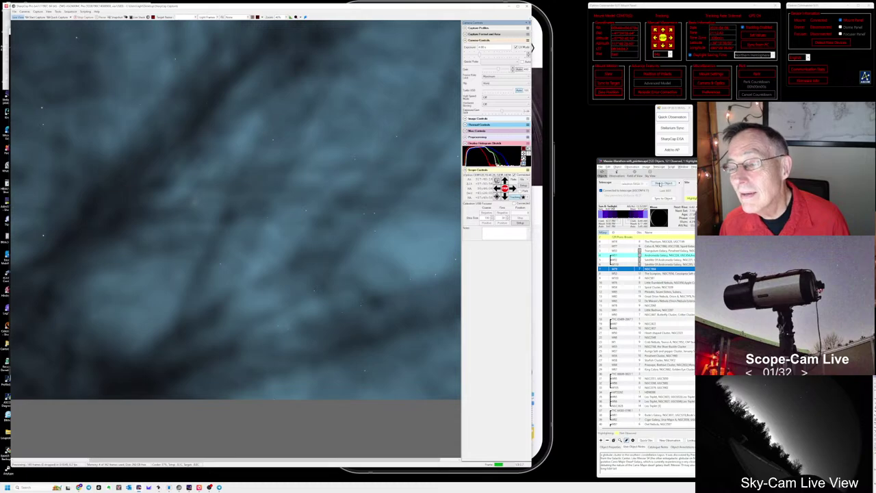
left_click(662, 185)
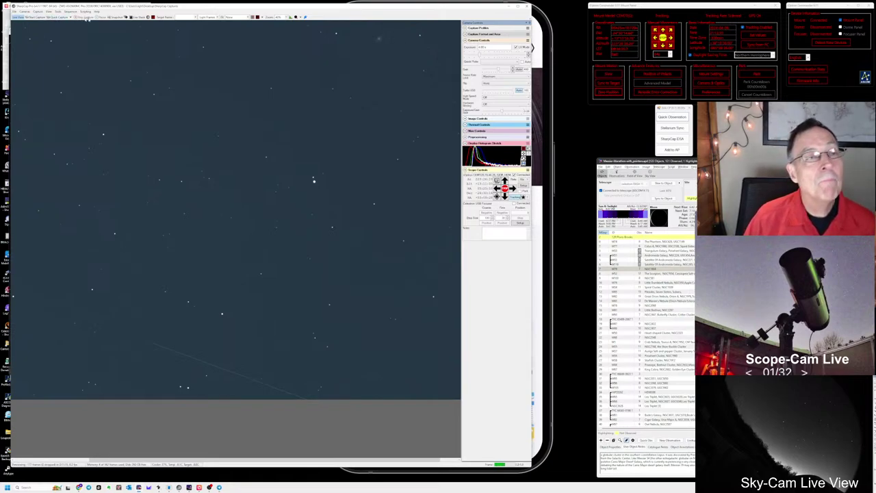
- Open the sequencer's list of recent sequences while the telescope is pointed at M79
left_click(71, 11)
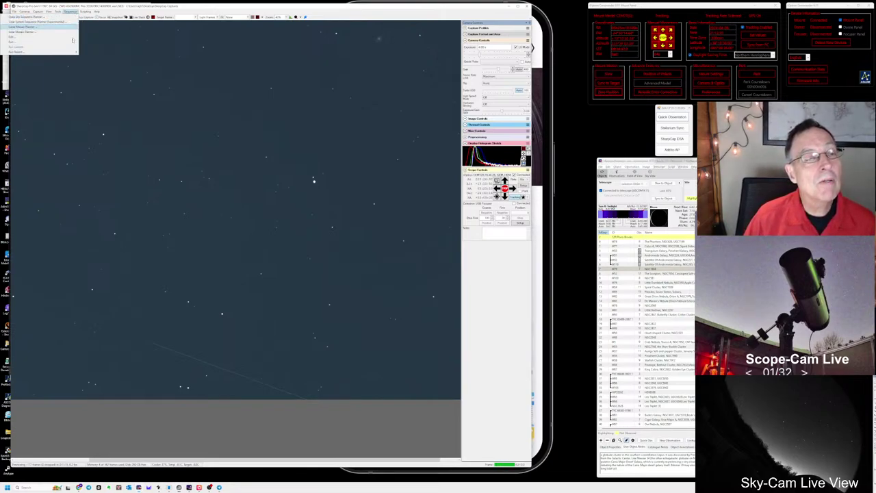
mouse_move(74, 52)
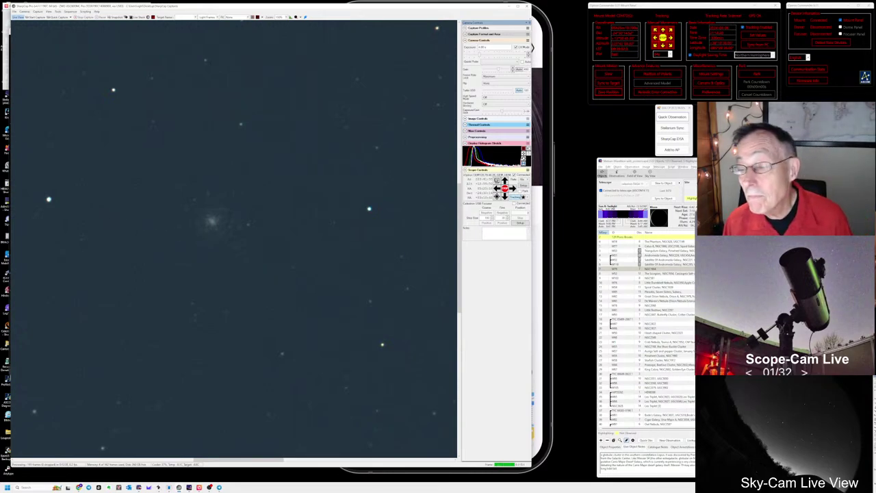
- Log a quick observation for M79 (NGC1904) with a short note on what could be made out
left_click(656, 270)
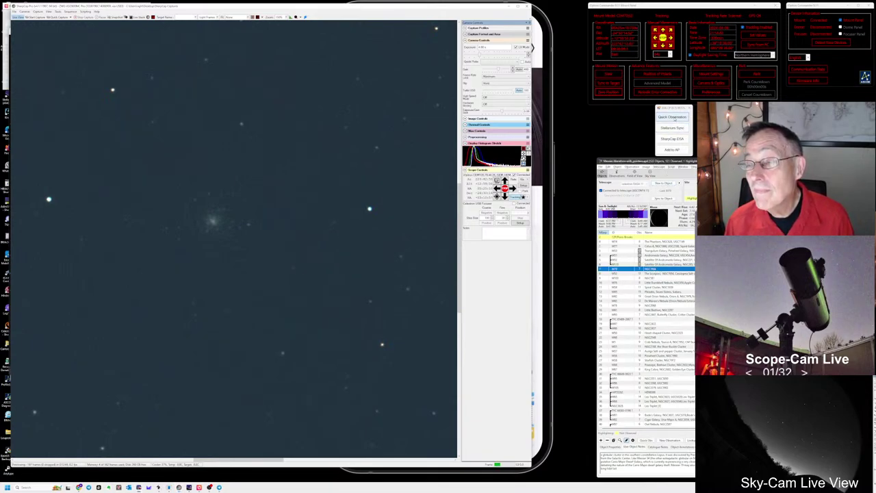
left_click(673, 117)
left_click(425, 177)
type("Very faint")
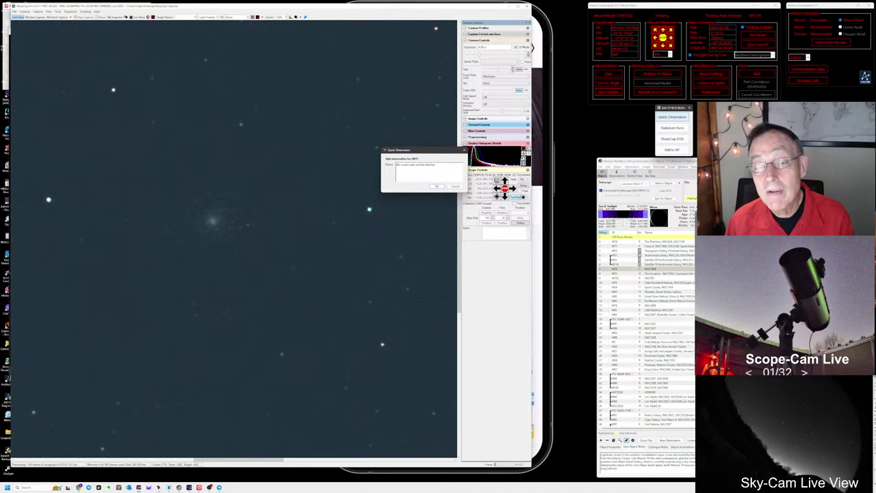
left_click(436, 187)
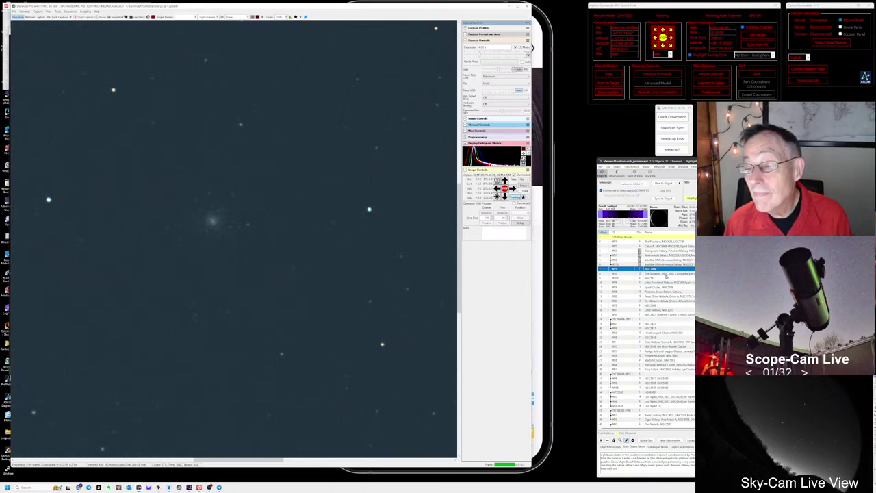
- Slew the telescope to M52 and log a quick observation noting that it really does look like salt and pepper
left_click(665, 273)
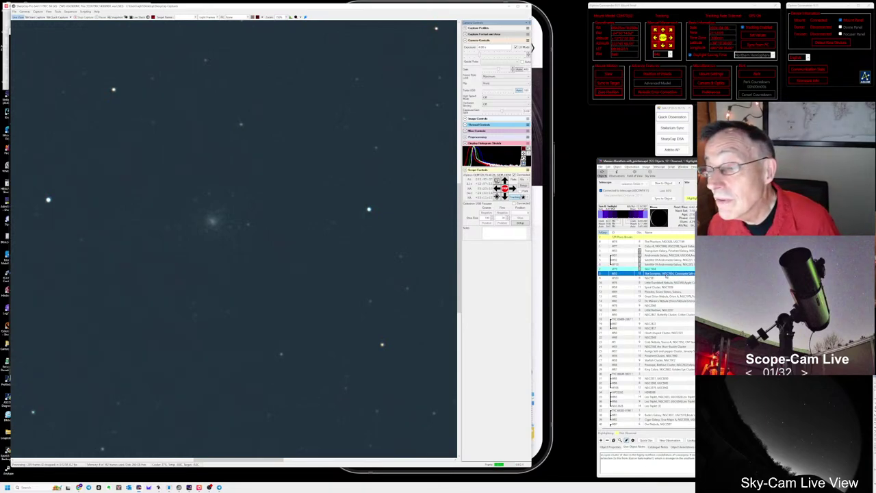
left_click(665, 184)
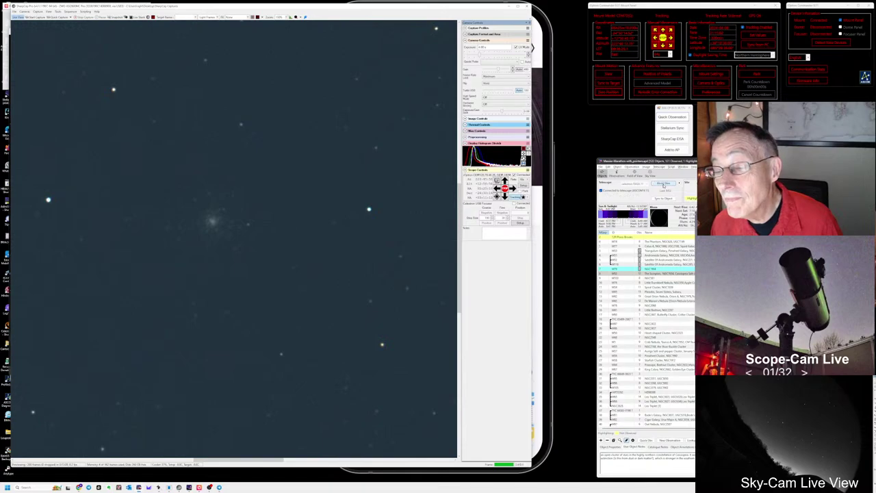
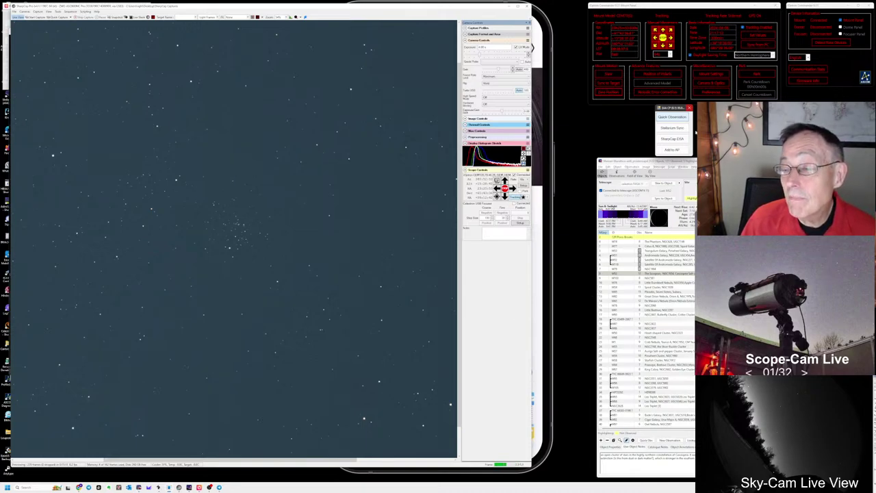
left_click(672, 117)
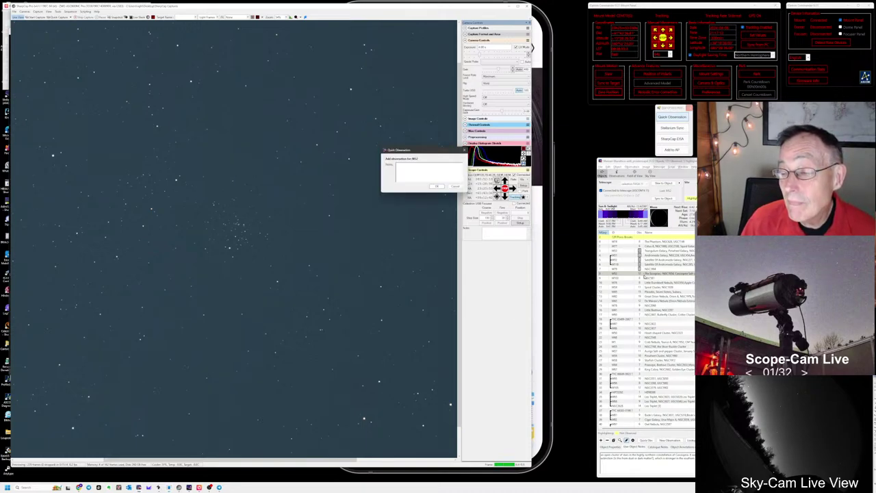
type("T really does look like salt and pepper")
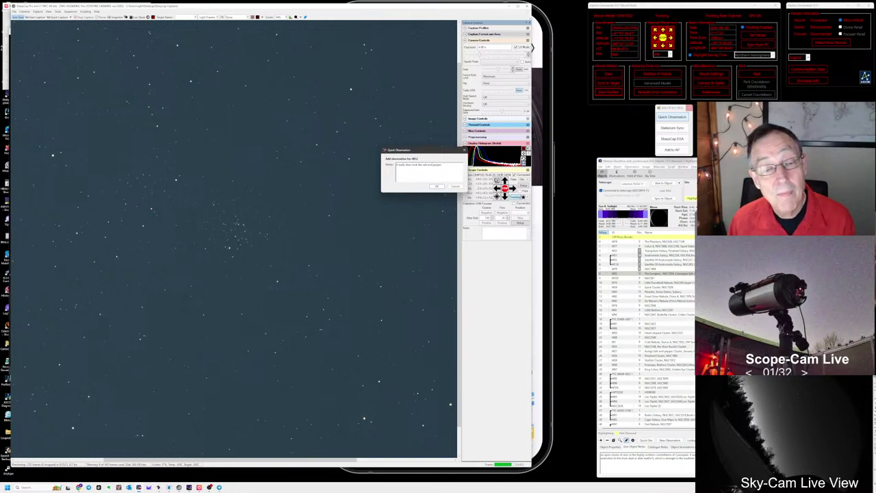
left_click(438, 187)
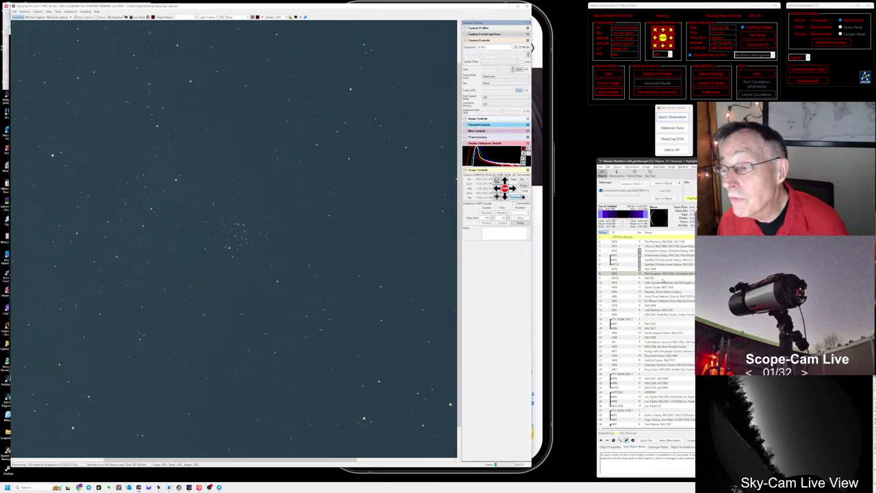
- Slew the telescope to M103 (NGC581) and log a quick observation with a short note about the cluster
left_click(664, 278)
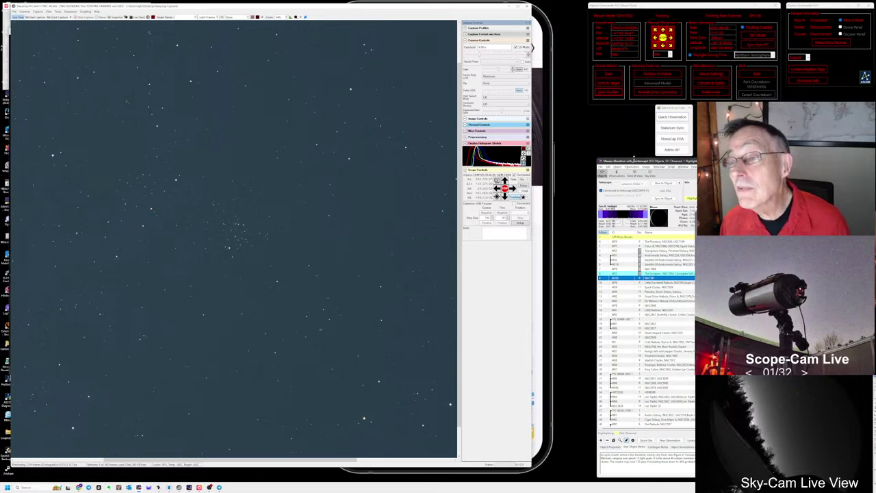
left_click(657, 182)
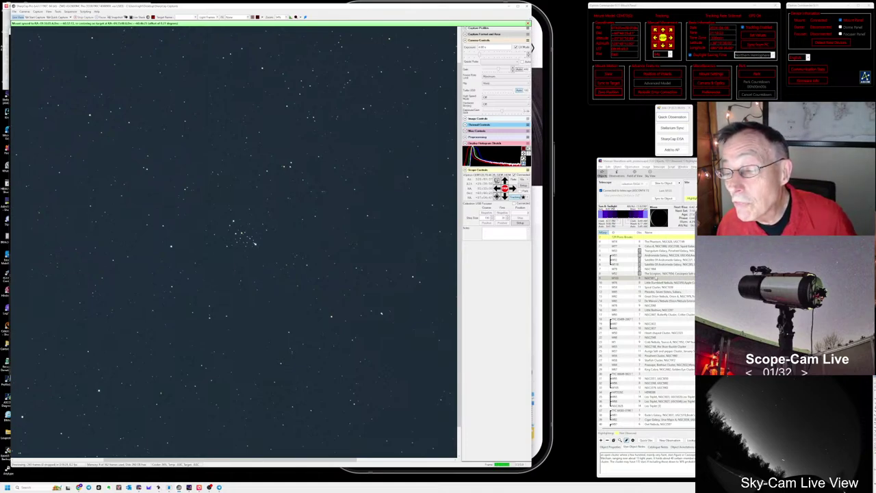
left_click(649, 279)
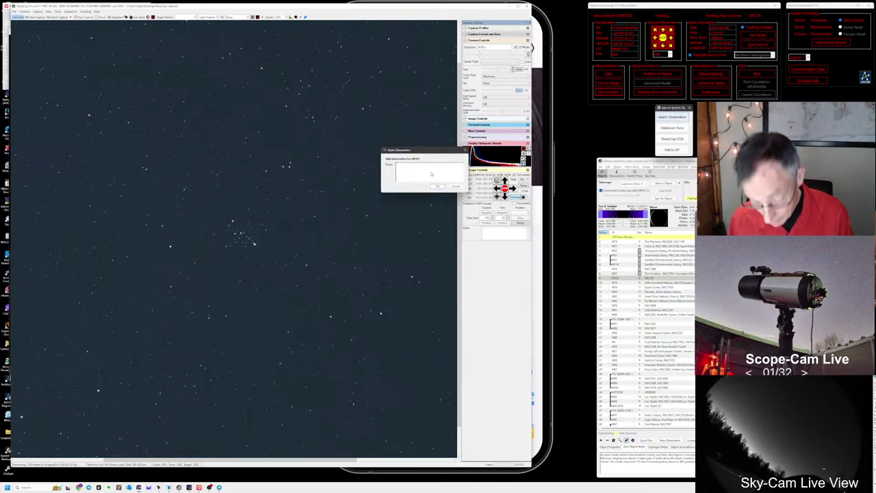
type("Nice cluster")
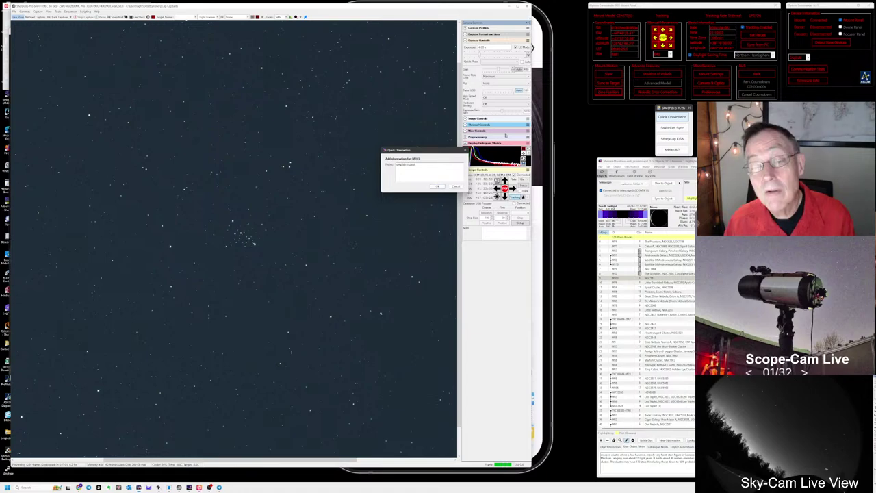
key("Return")
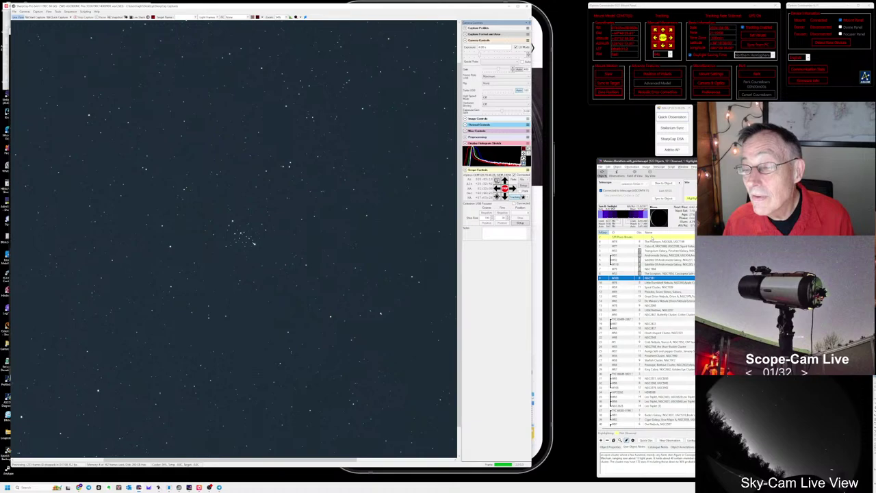
- Slew the telescope to comet 12P/Pons-Brooks and plate solve the field to recentre the mount on target
left_click(653, 237)
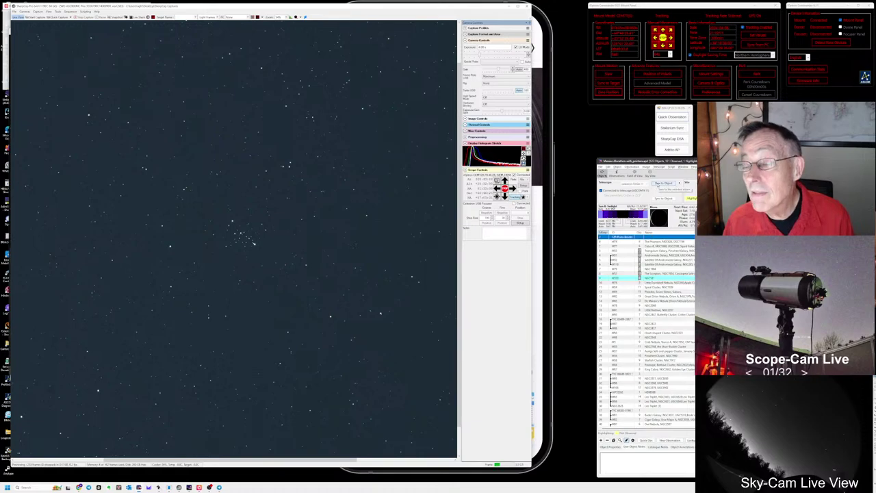
left_click(662, 183)
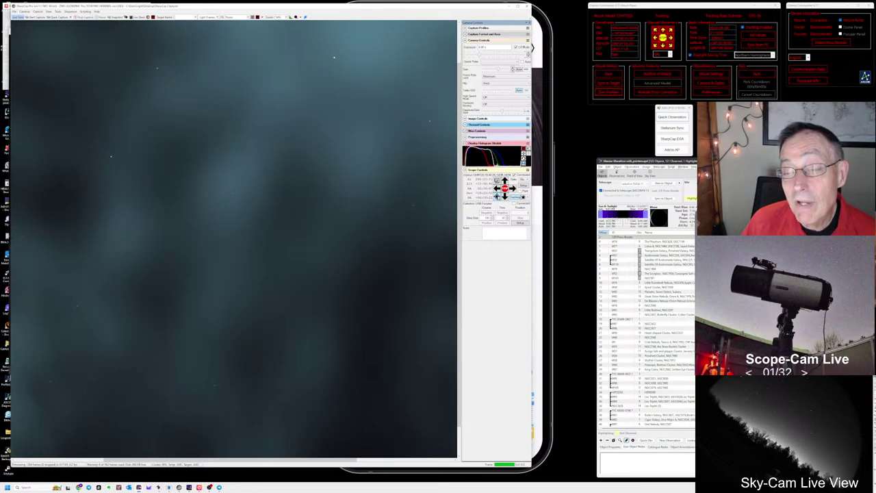
left_click(495, 195)
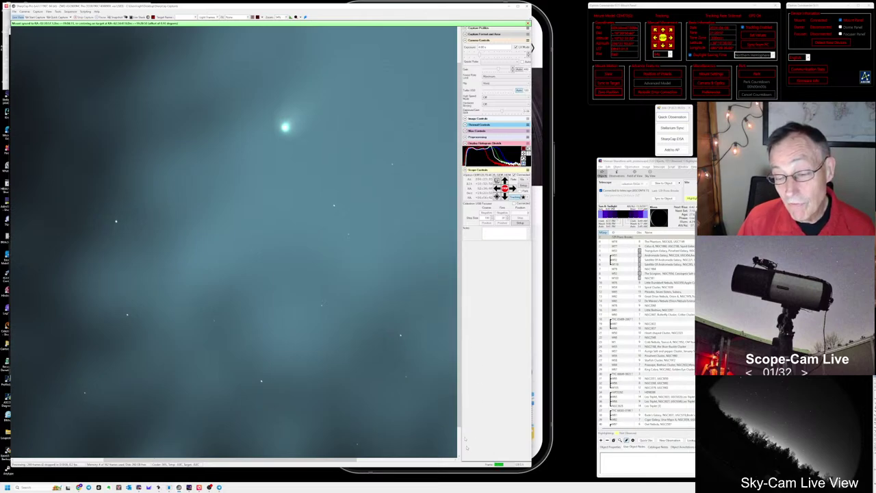
left_click_drag(461, 416, 461, 377)
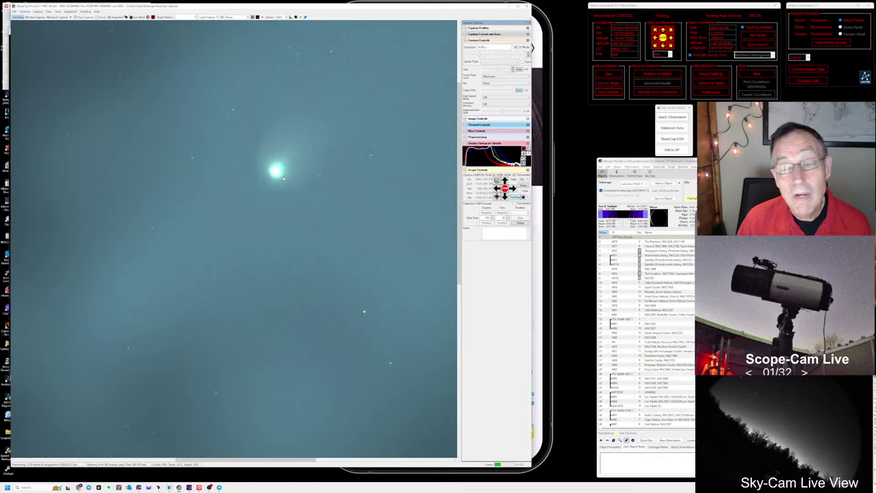
- Log a quick observation for comet 12P/Pons-Brooks, noting the coma, the broad tail and its brightness
left_click(649, 237)
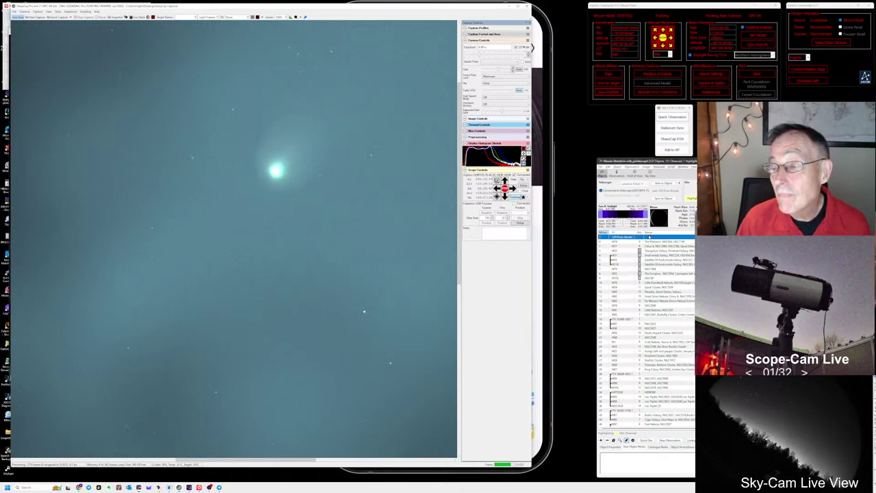
left_click(671, 117)
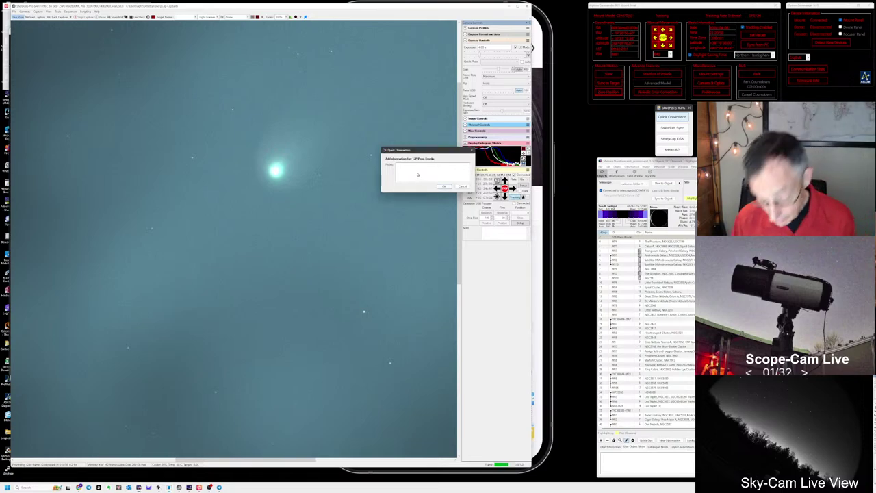
type("Could see the")
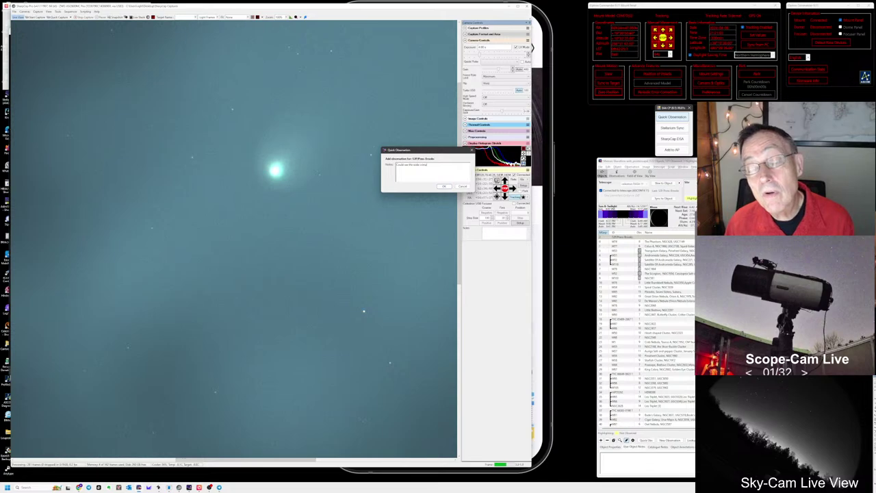
type(" the broad tail extend")
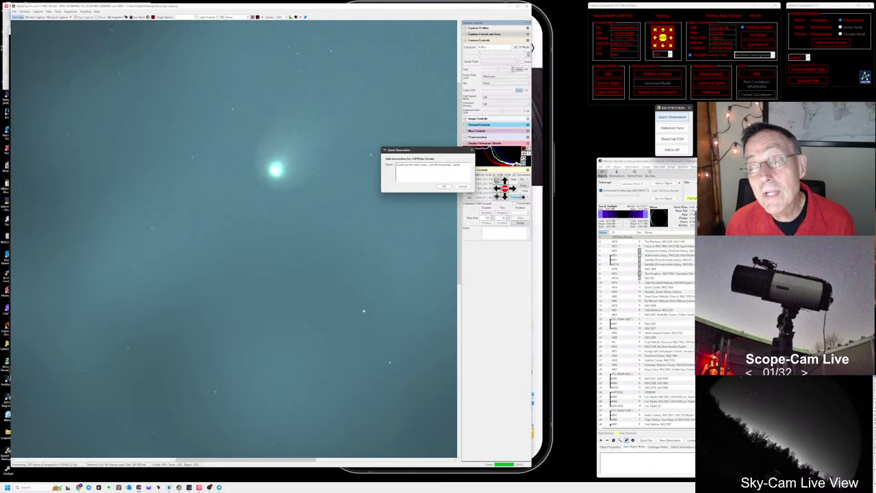
type("ing")
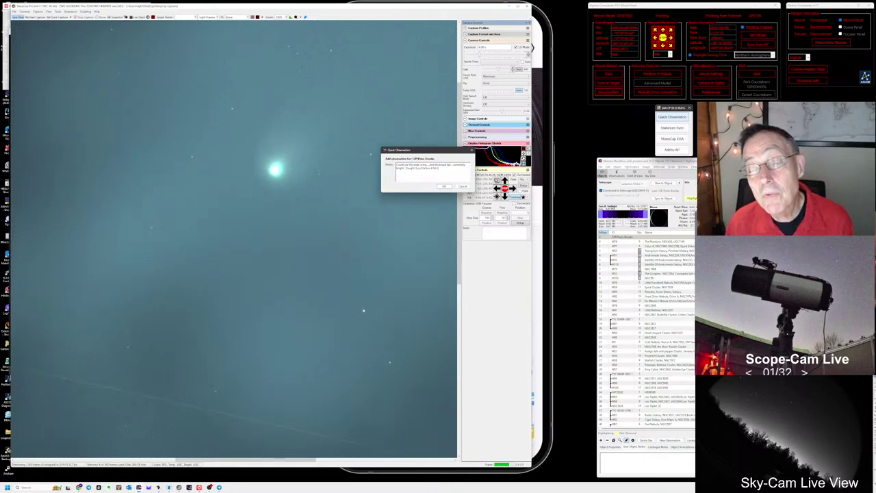
type("s")
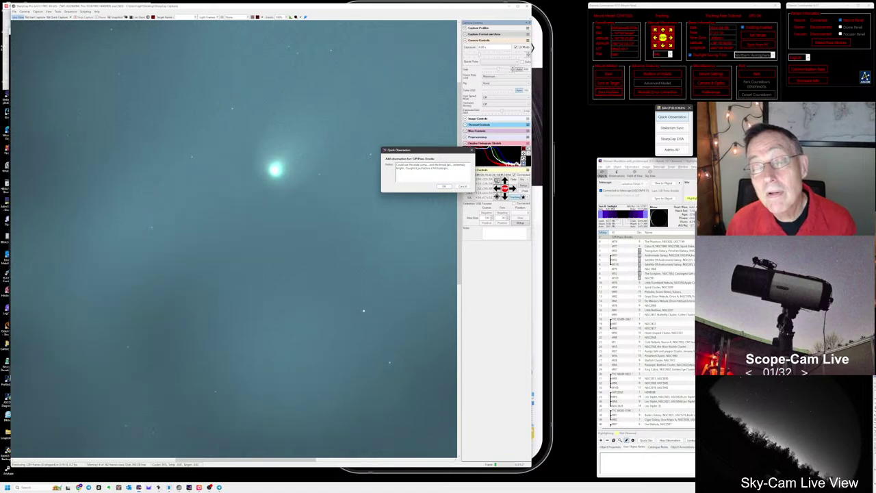
left_click(444, 187)
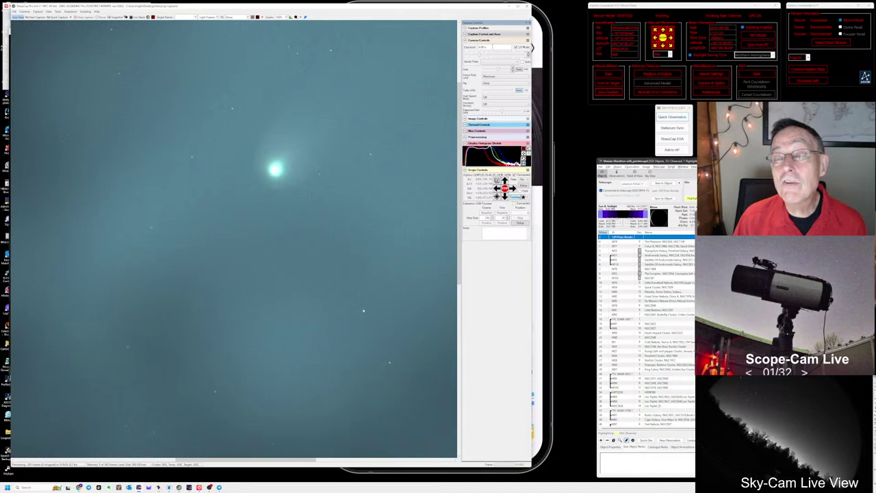
- Try a shorter camera exposure on the comet and return the exposure time to its previous setting
double_click(482, 47)
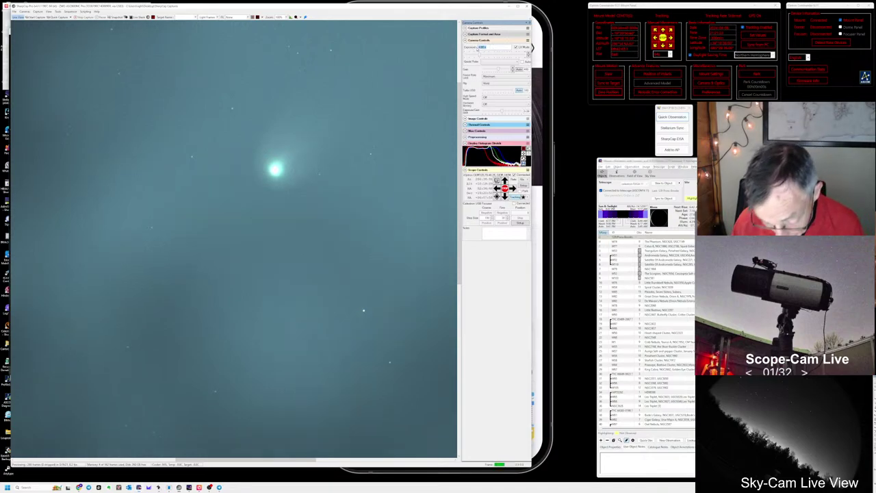
type("5")
key("Return")
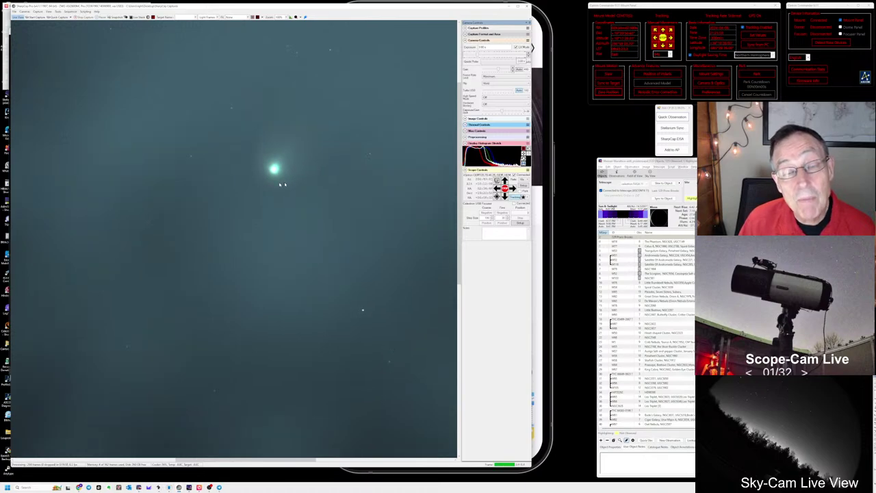
left_click_drag(487, 47, 461, 48)
type("1")
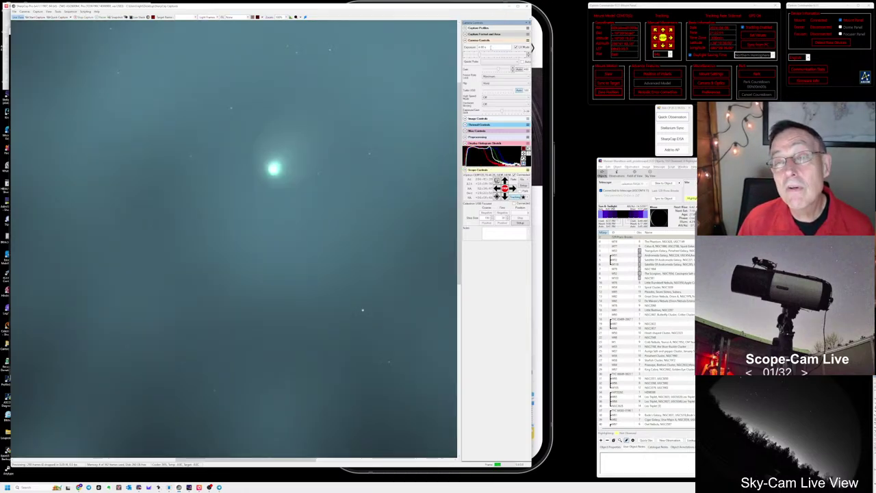
left_click_drag(488, 46, 473, 46)
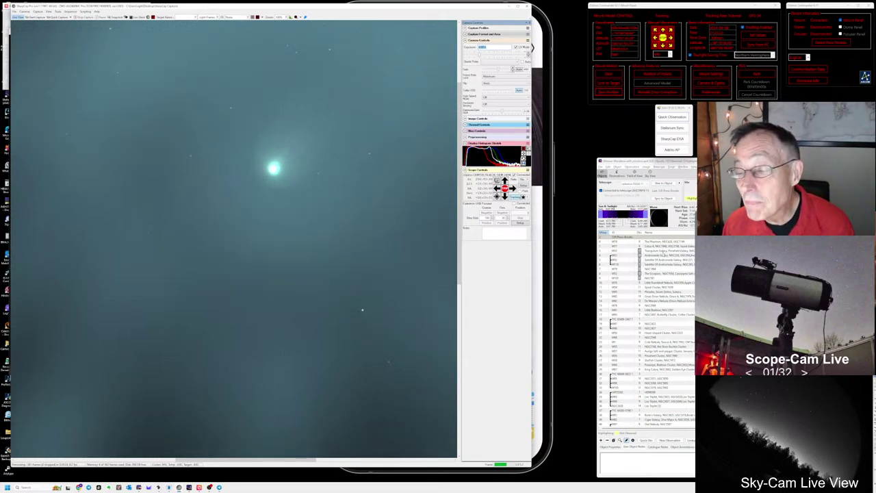
- Select M76 in the observing list, start live stacking and clear the stack so it restarts on this field
left_click(656, 284)
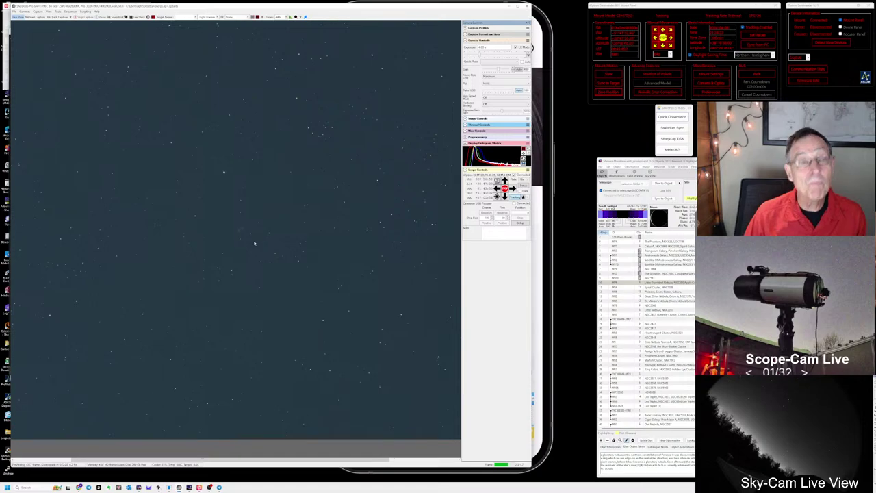
left_click(134, 17)
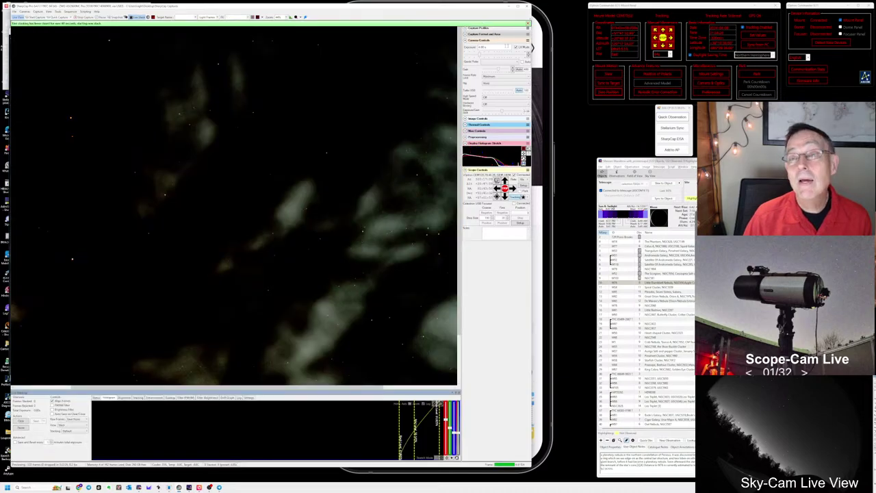
left_click(21, 421)
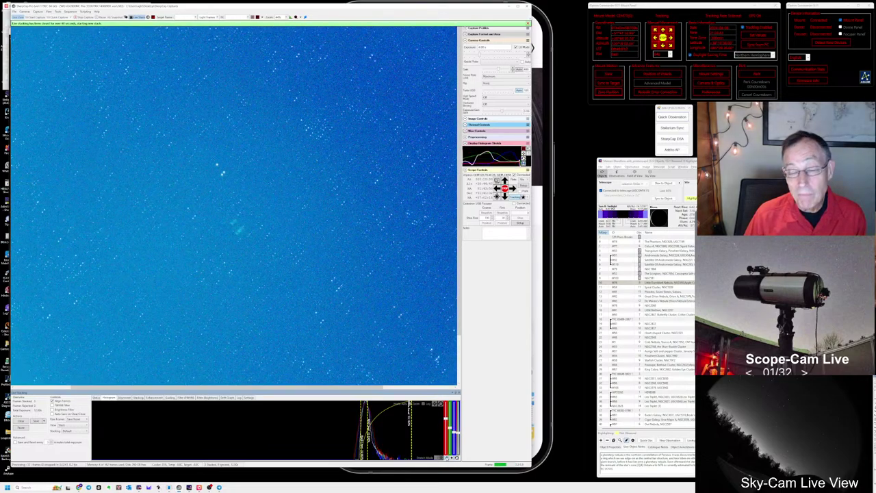
- Adjust the live stack's histogram stretch for M76, shifting the level markers to darken the sky background
left_click_drag(410, 446, 433, 446)
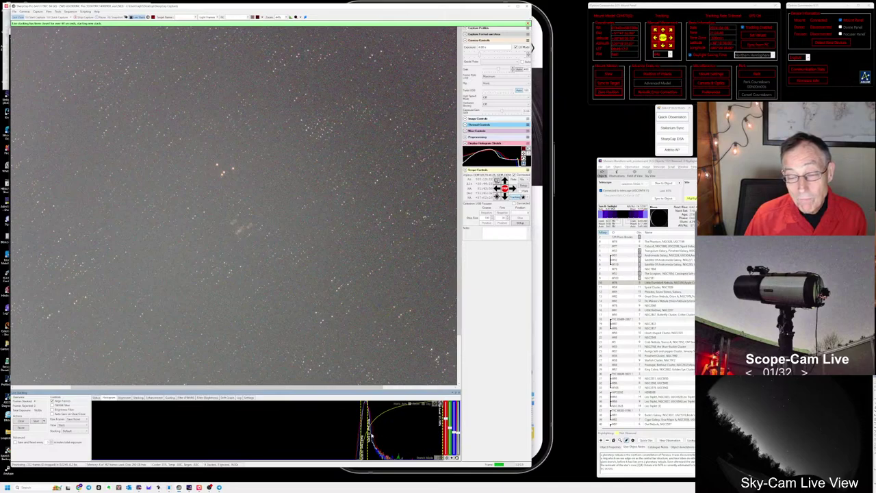
left_click_drag(368, 432, 387, 433)
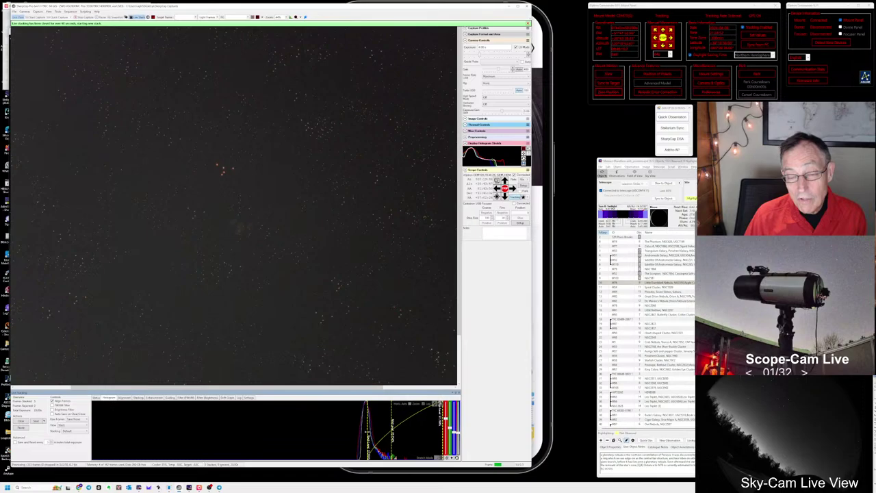
mouse_move(384, 433)
left_mouse_down()
mouse_move(392, 435)
mouse_move(382, 431)
left_mouse_up()
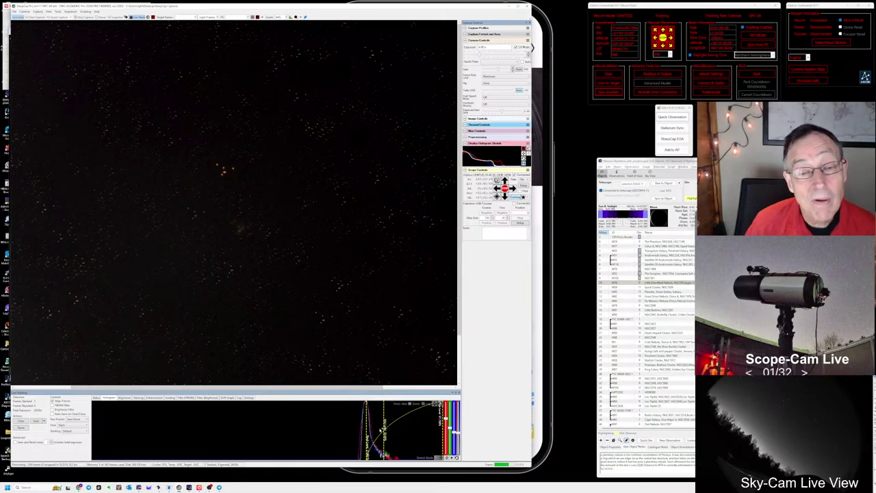
- Reset and auto-stretch the stack's histogram, shift its mid level to darken the sky, and enlarge M76 for inspection
left_click(124, 398)
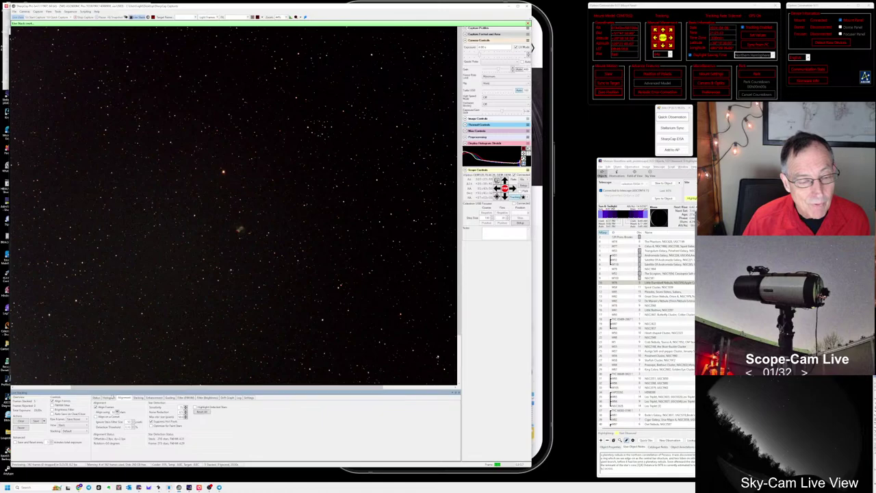
left_click(111, 398)
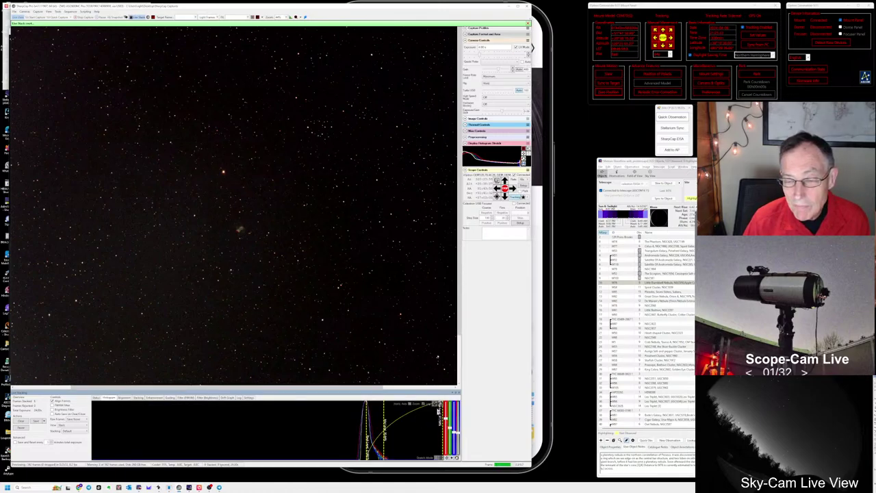
left_click(434, 404)
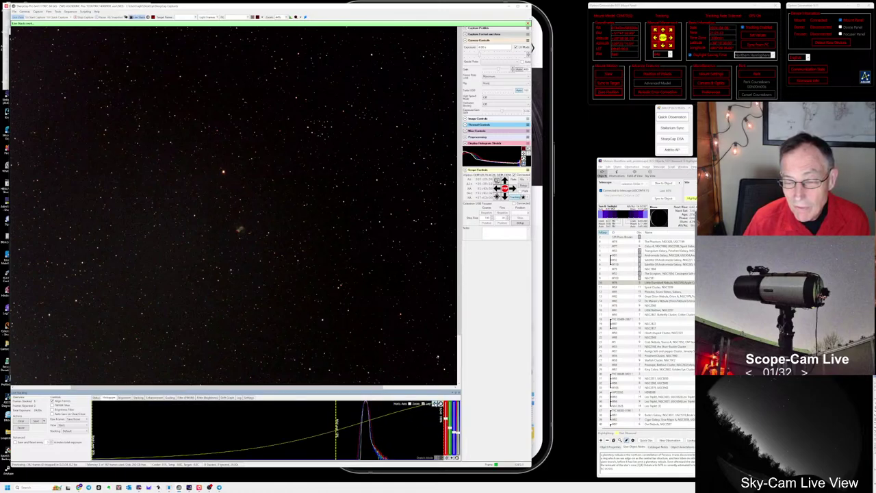
left_click(438, 404)
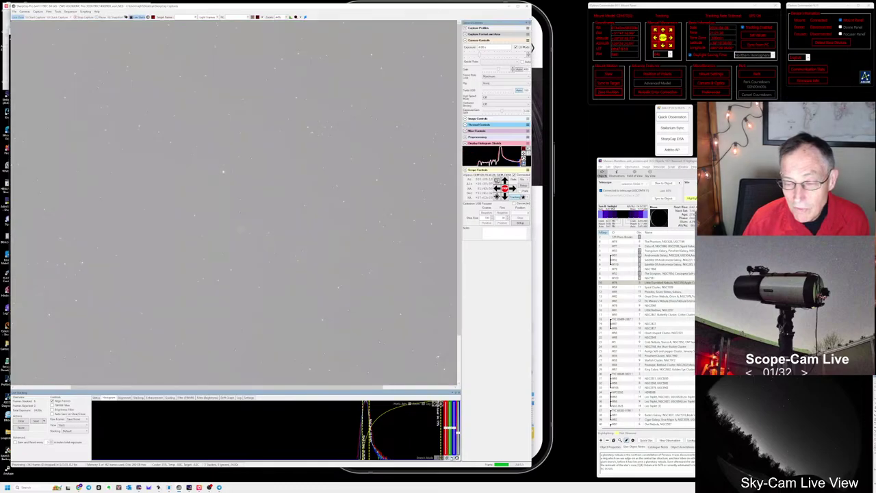
mouse_move(368, 419)
left_mouse_down()
mouse_move(377, 427)
mouse_move(366, 429)
mouse_move(383, 439)
mouse_move(382, 422)
left_mouse_up()
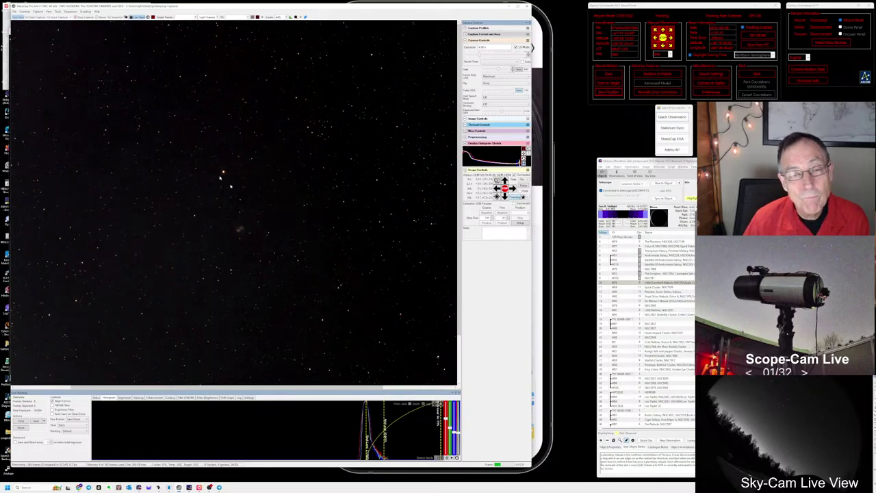
scroll(216, 257, "up", 5)
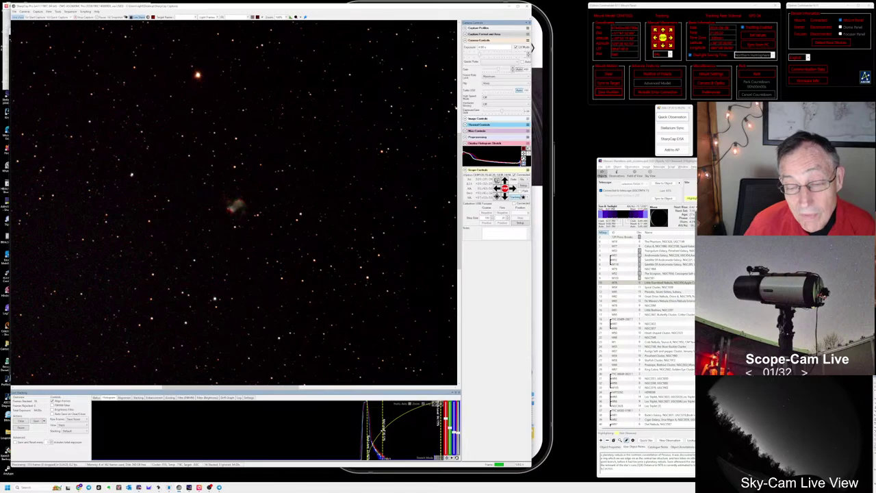
scroll(240, 214, "up", 2)
scroll(239, 214, "up", 1)
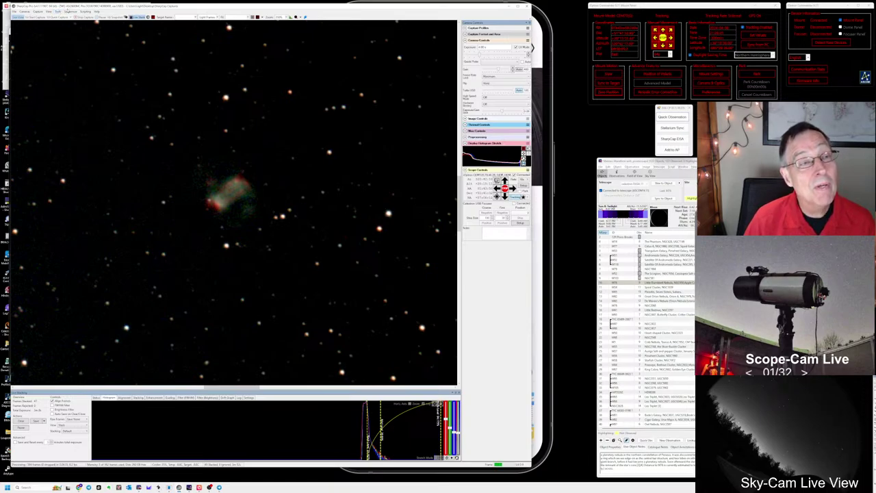
- Run the recent next-target sequence that skips plate solving
left_click(69, 13)
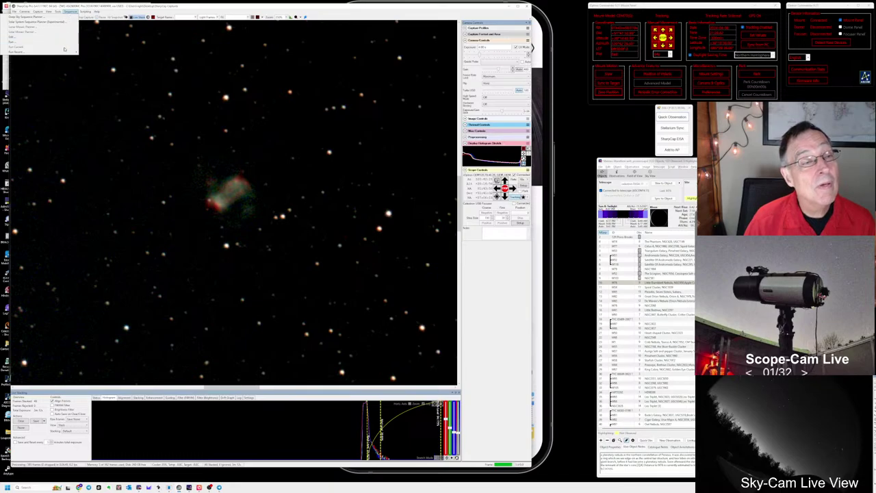
mouse_move(66, 52)
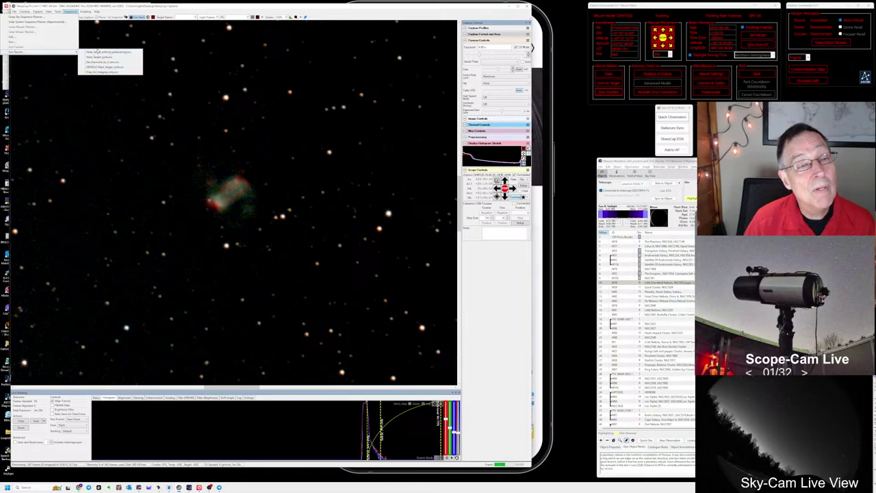
left_click(98, 52)
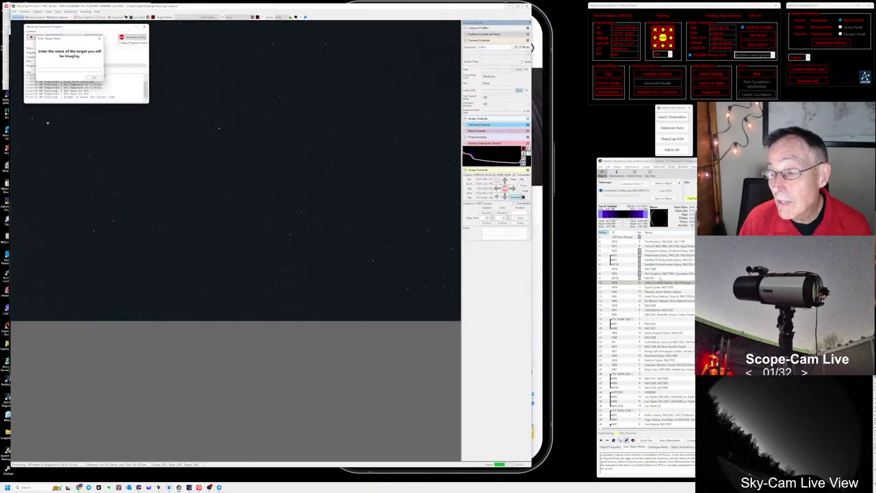
- Log a quick observation for M76, noting that the N/S poles were easily seen with hints of the E/W poles
left_click(660, 282)
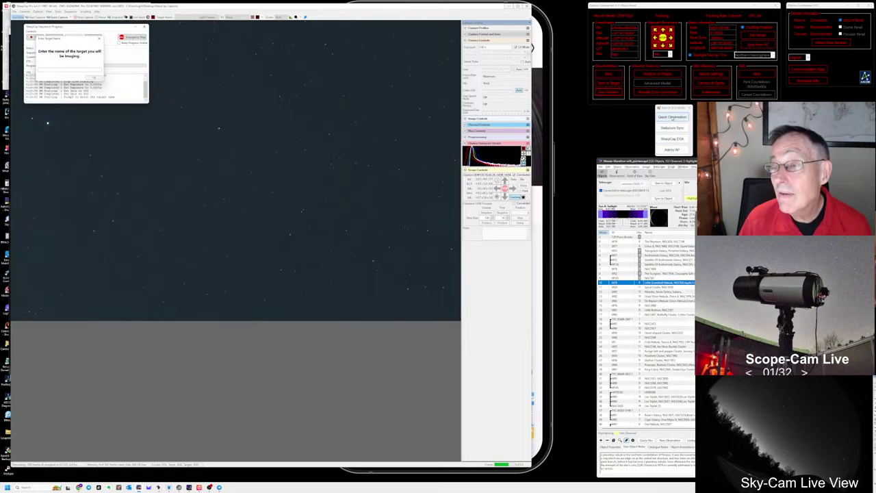
left_click(672, 118)
left_click(423, 173)
type("M76")
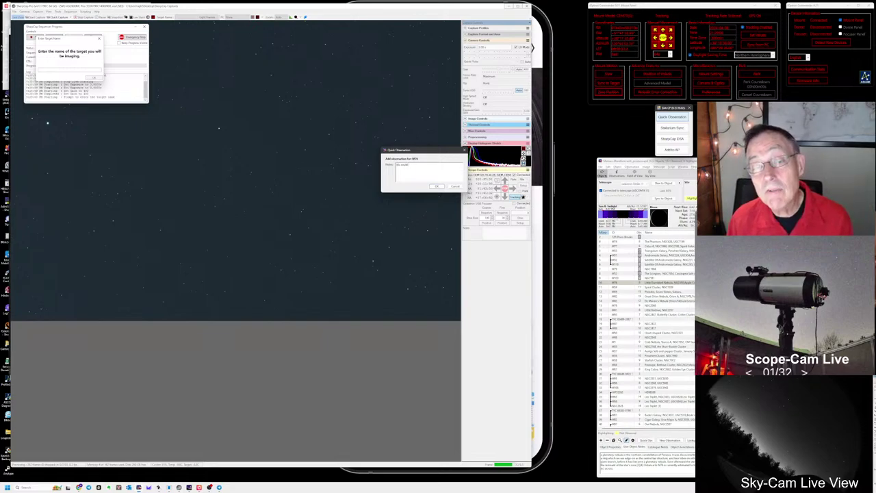
type(" see")
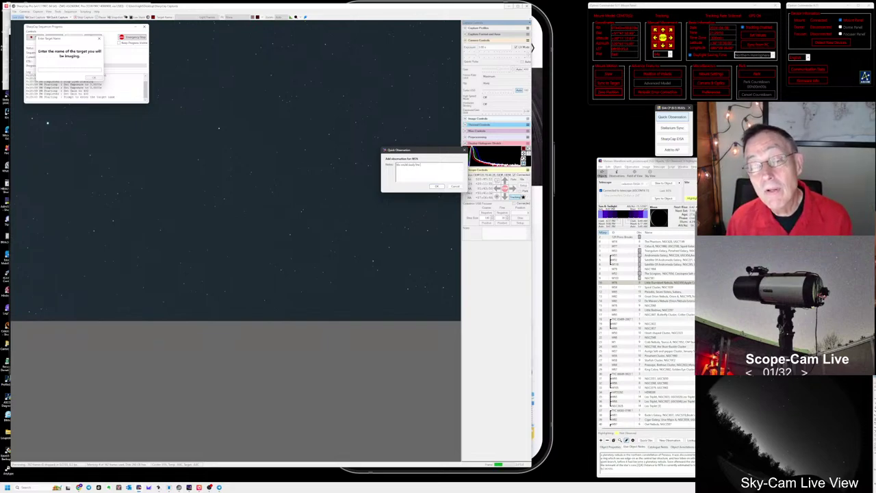
key("BackSpace")
key("BackSpace")
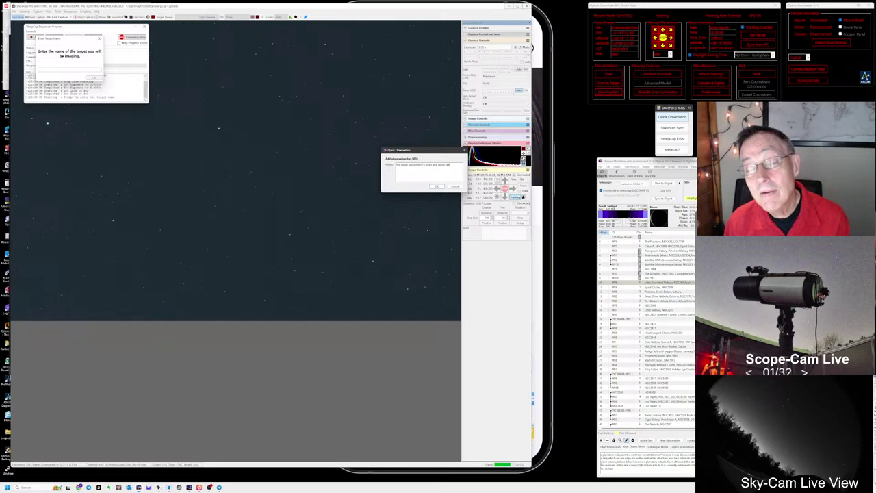
type("ts of the")
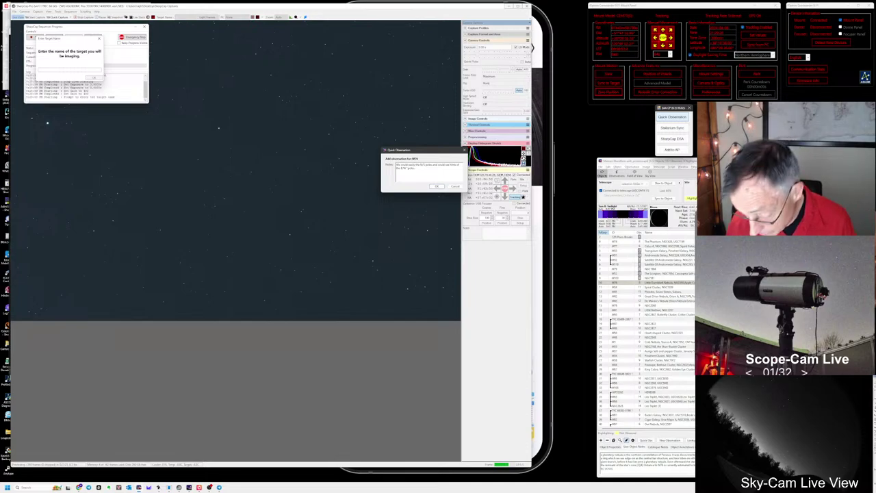
left_click(436, 186)
- Slew the telescope to M34 and enter M34 as the sequence's target name
left_click(646, 283)
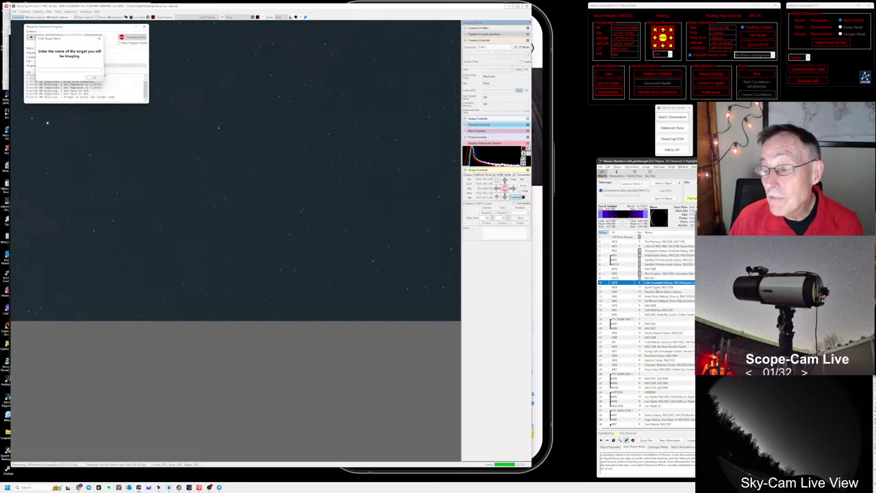
left_click(654, 287)
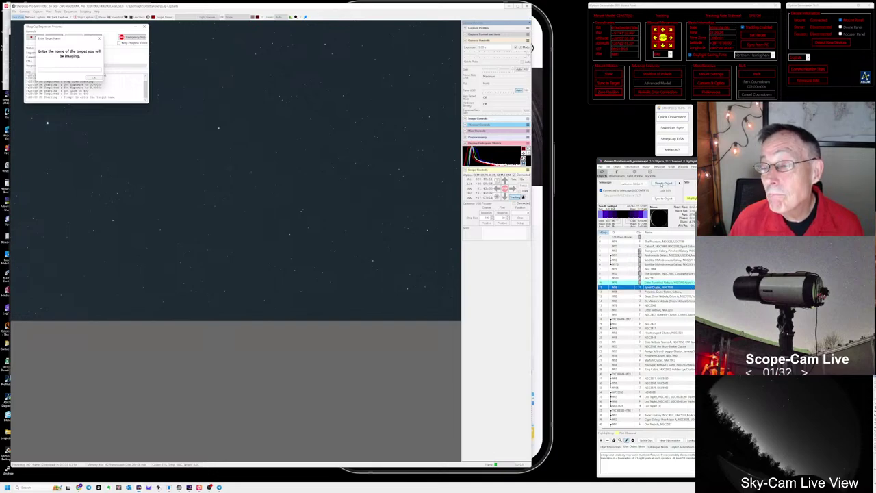
left_click(663, 183)
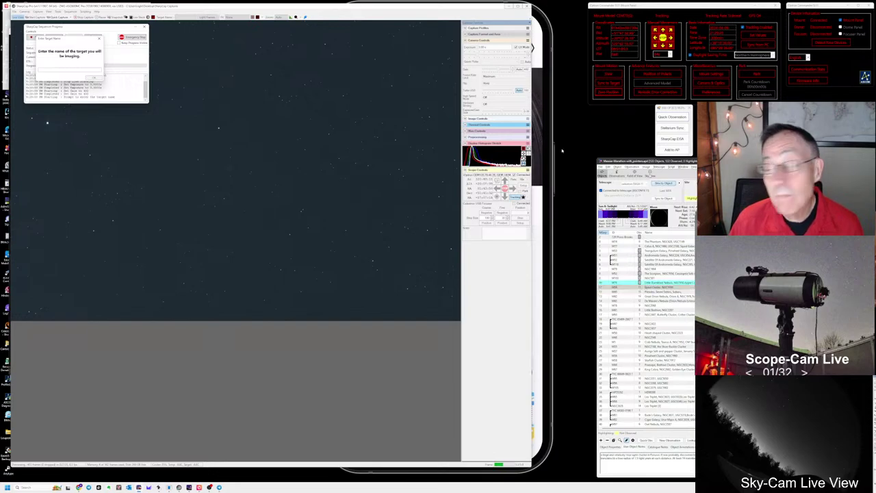
left_click(57, 67)
type("M34")
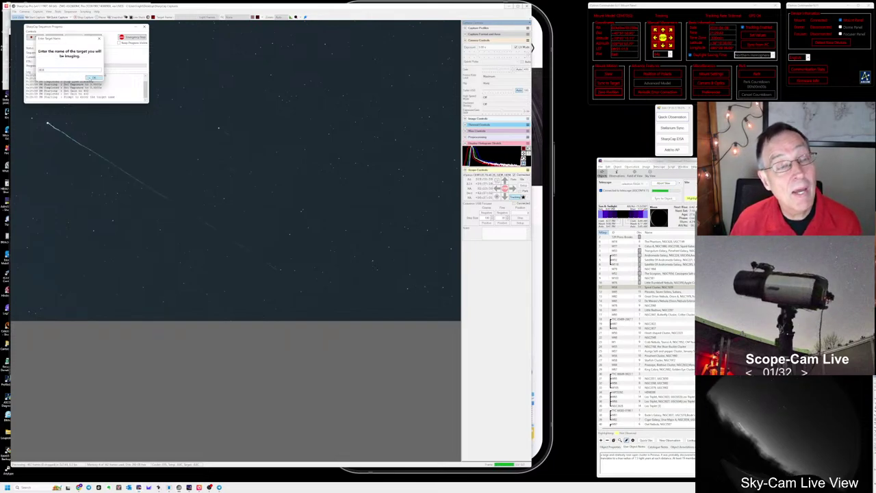
key("Return")
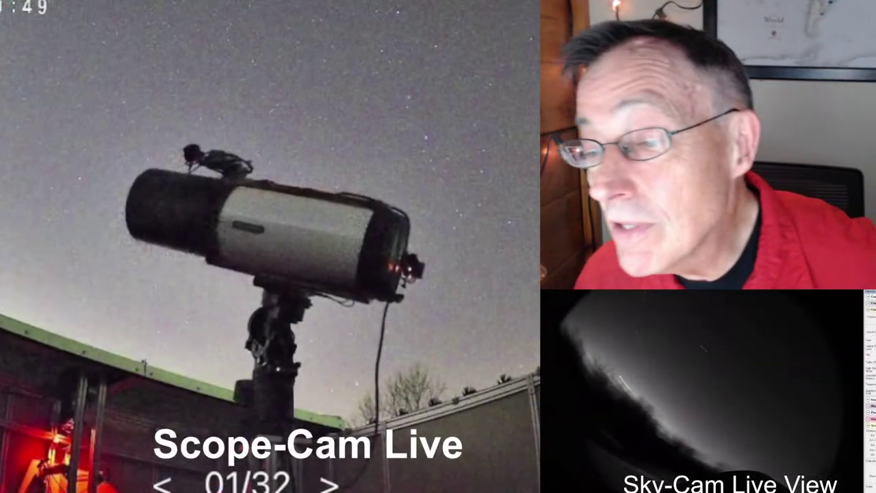
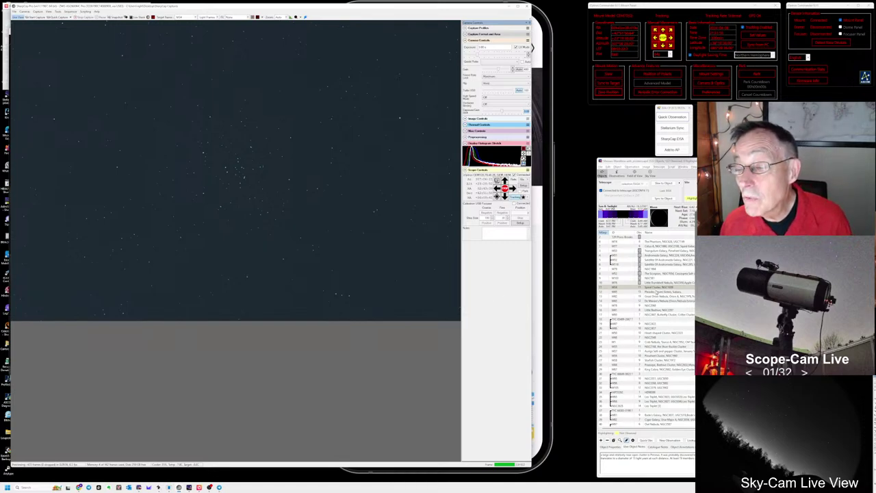
- Log a quick observation for M34, noting that the cluster almost looks like a multi-petaled flower
left_click(656, 288)
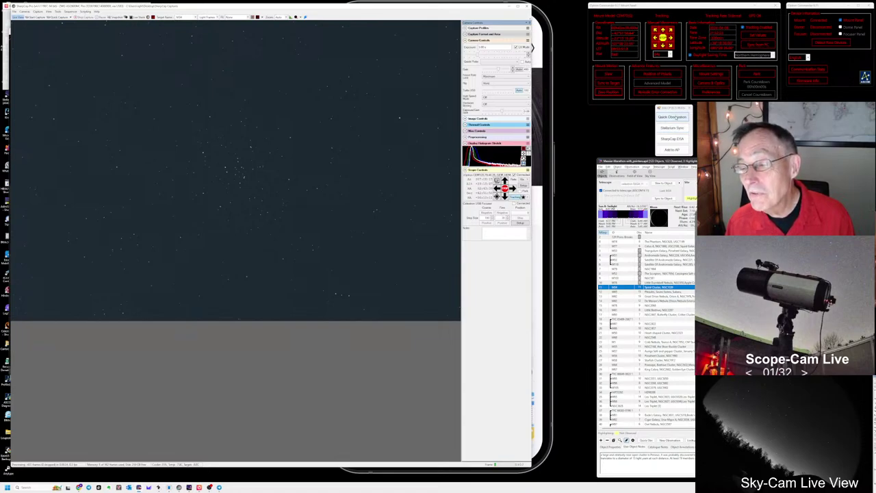
left_click(672, 117)
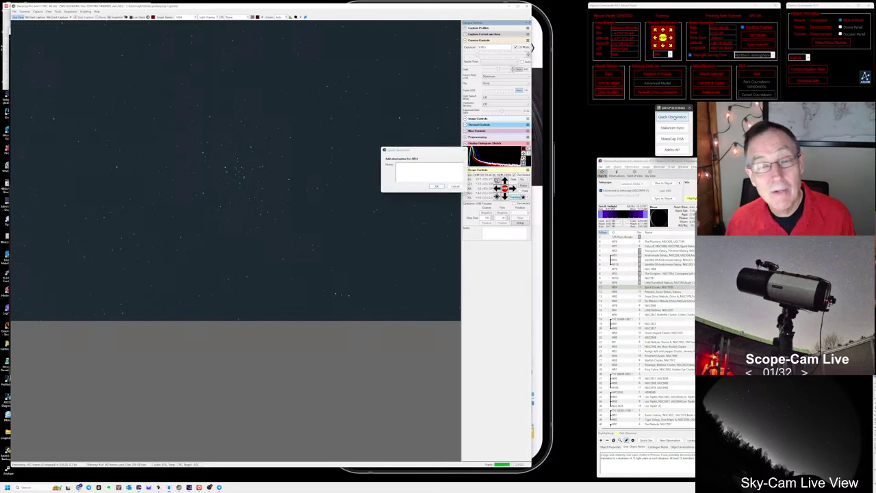
left_click(450, 175)
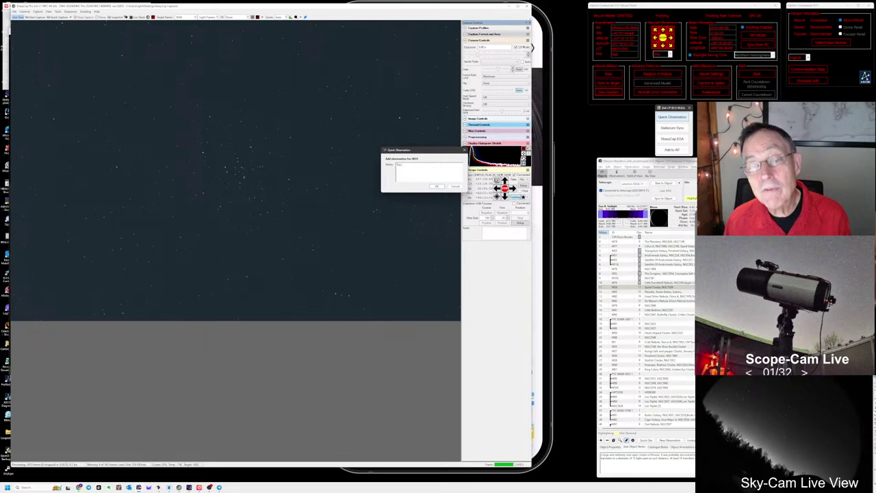
type("like a myth")
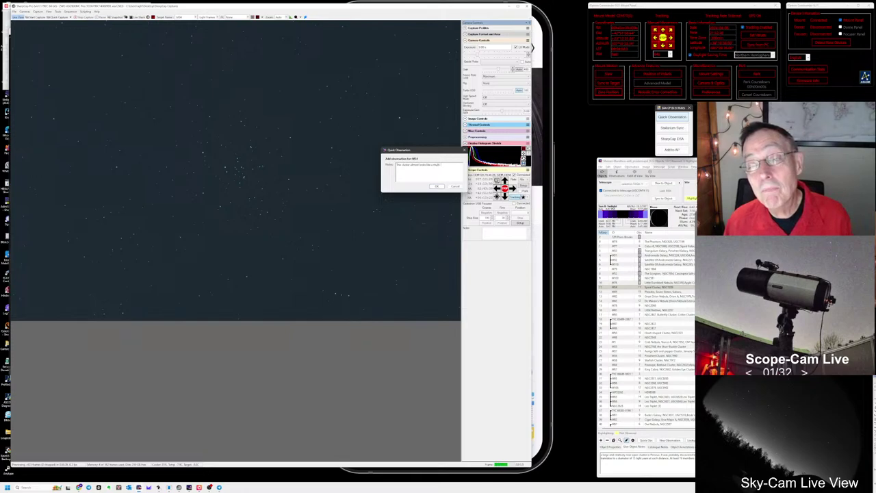
type("rn")
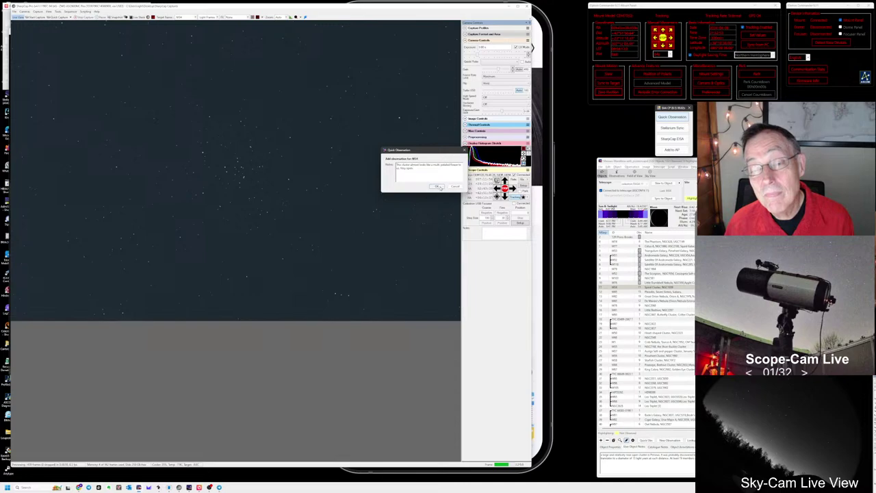
left_click(438, 187)
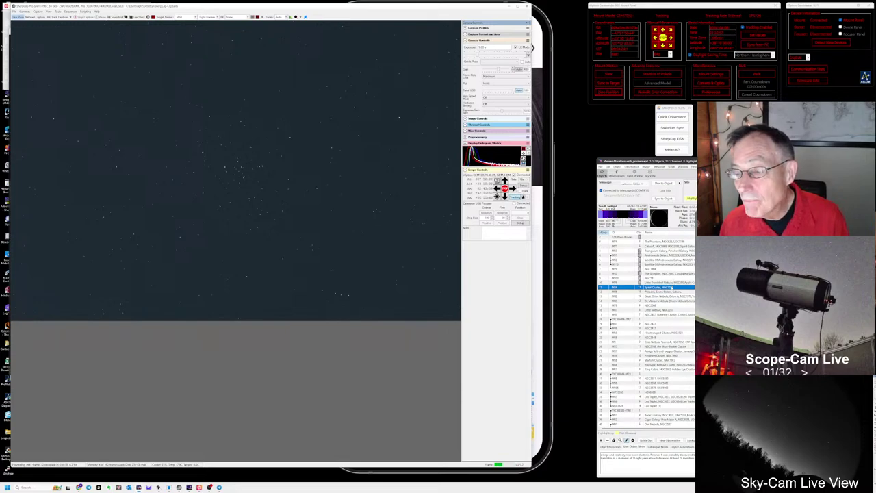
- Sync Stellarium to M34, switch to its sky map and examine the cluster's surroundings and position above the horizon
left_click(673, 128)
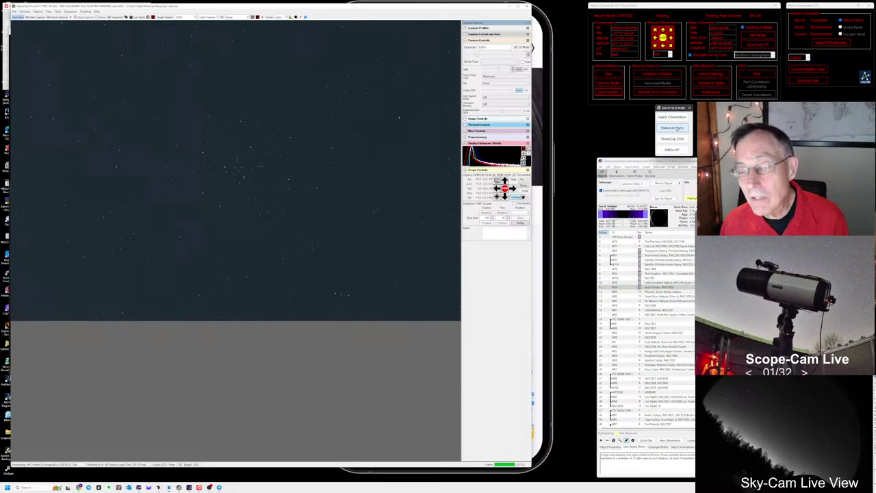
key("alt+Tab")
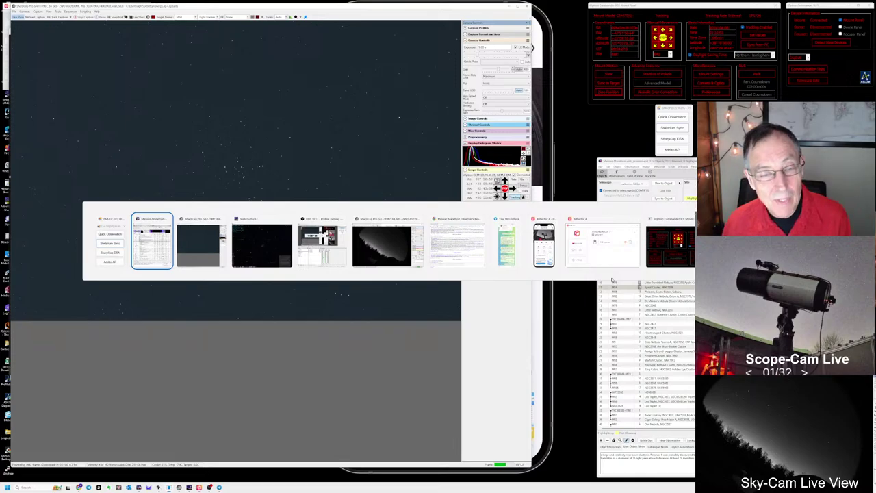
key("alt+Tab")
key("alt+Tab")
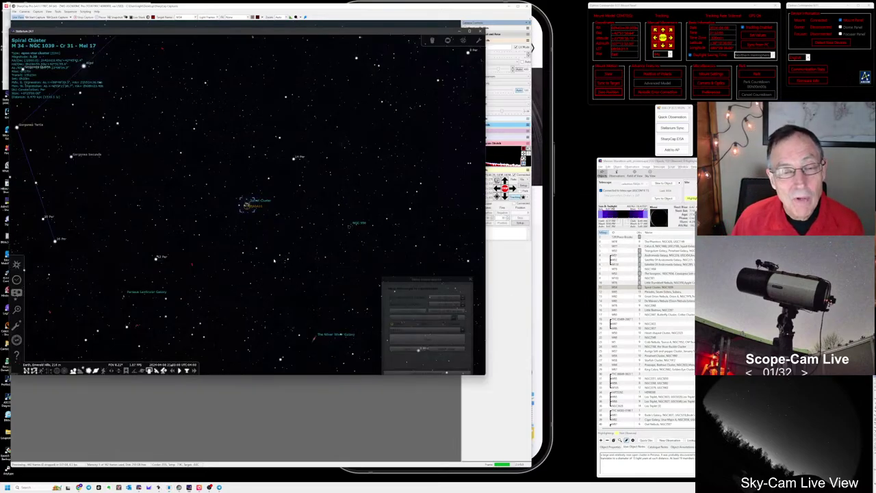
scroll(274, 260, "down", 10)
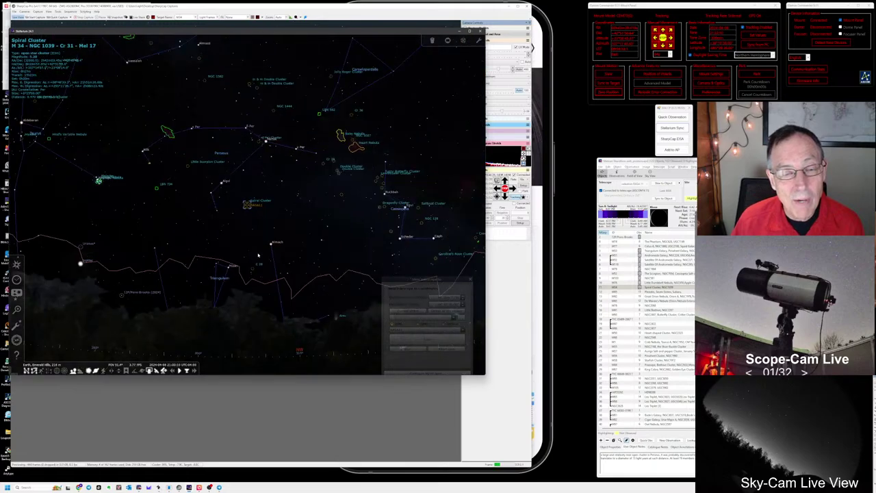
scroll(258, 255, "down", 1)
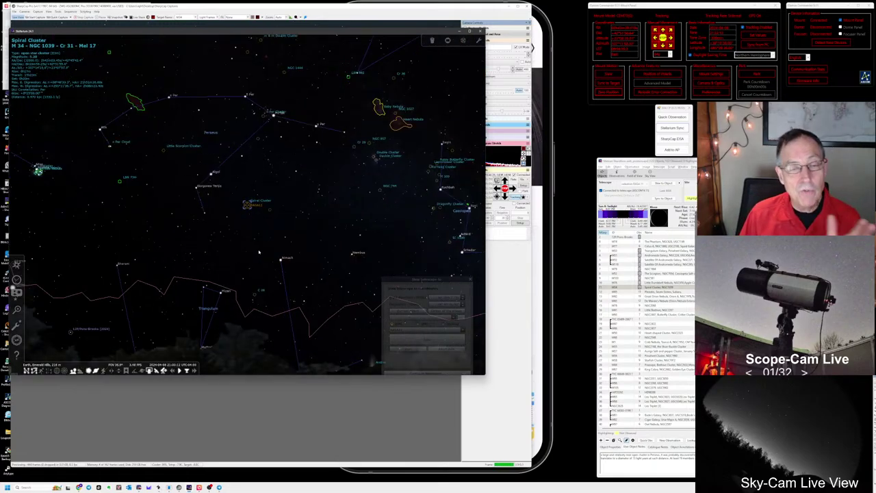
scroll(259, 252, "down", 1)
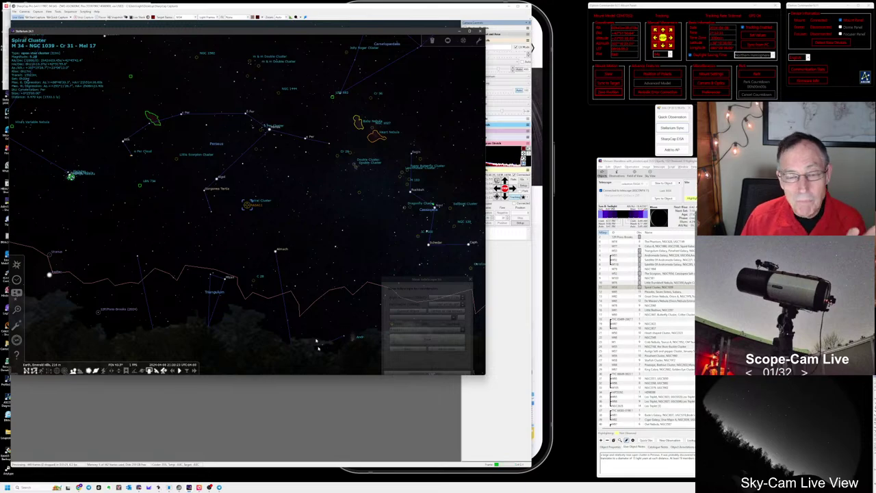
scroll(315, 322, "down", 3)
scroll(314, 296, "down", 5)
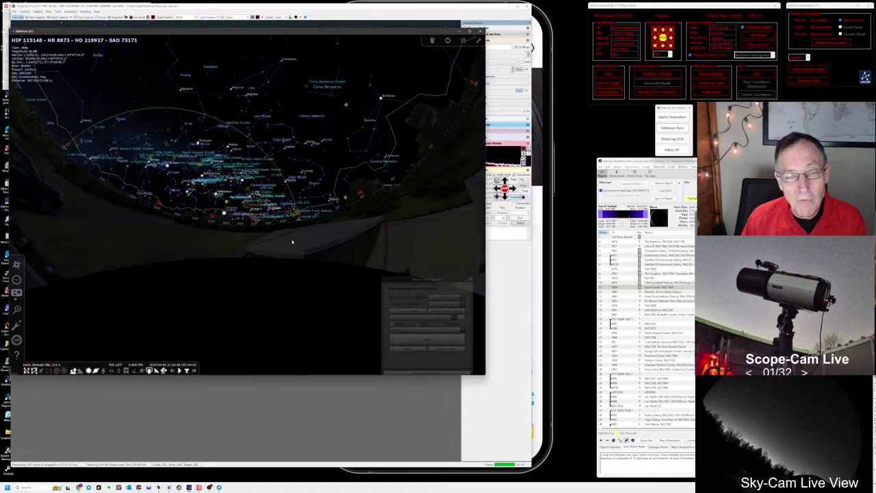
scroll(292, 241, "up", 5)
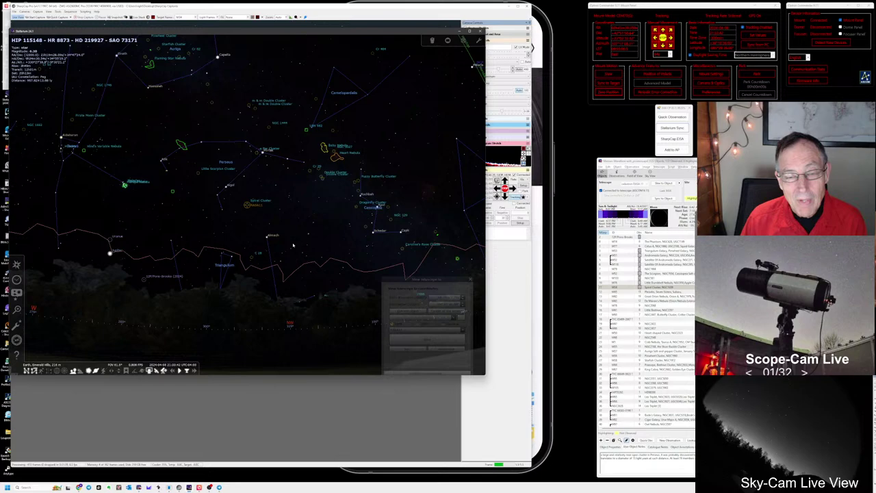
scroll(294, 244, "down", 3)
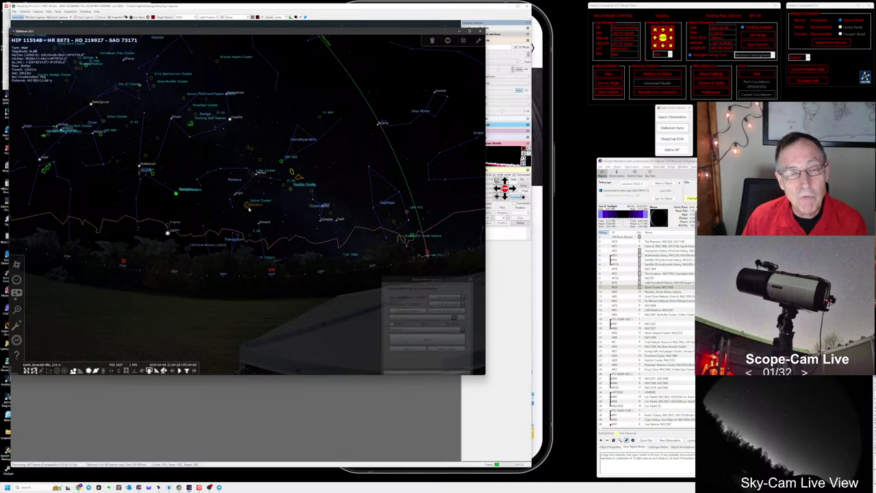
scroll(250, 209, "up", 8)
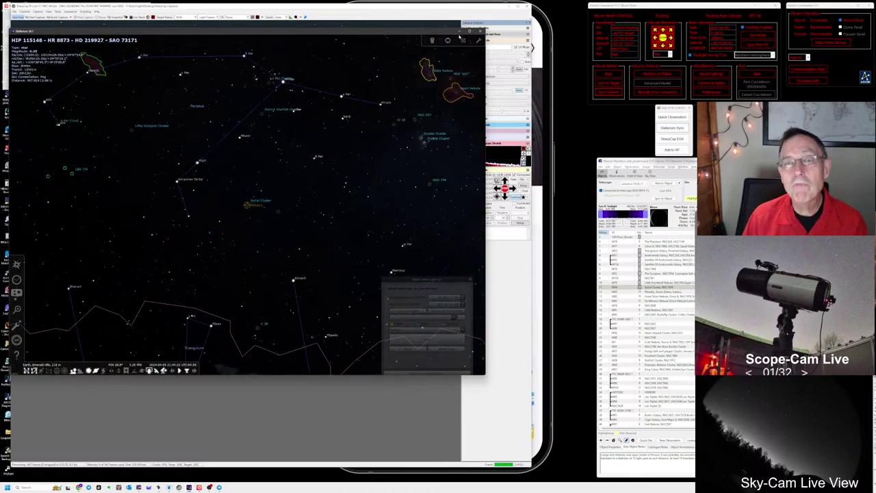
- Show the camera sensor frame on the sky map and inspect how M34 fits inside it
left_click(448, 40)
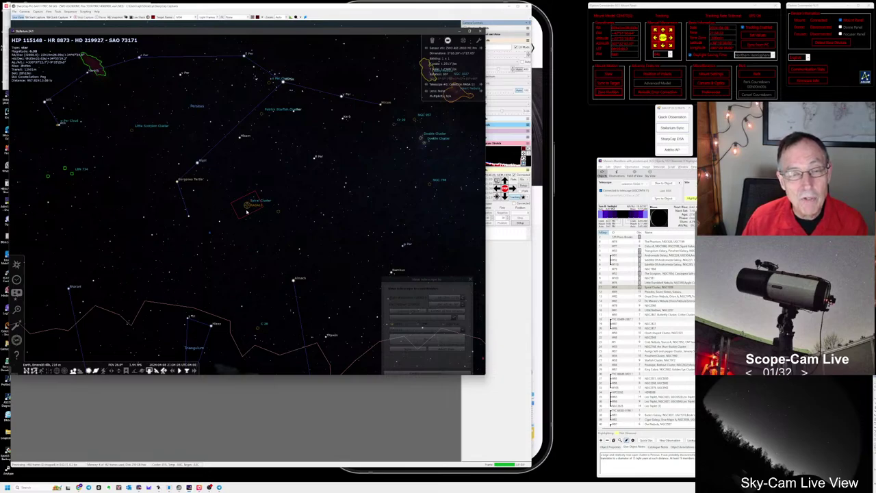
scroll(248, 209, "up", 6)
scroll(248, 210, "up", 2)
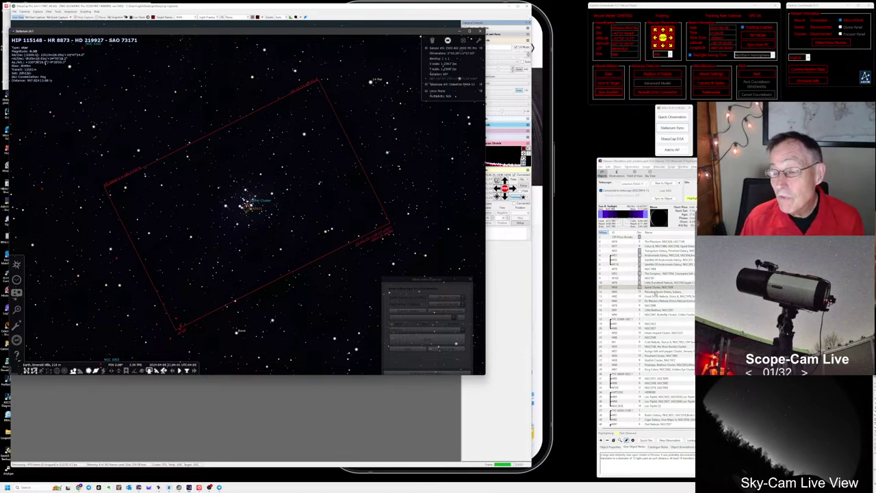
- Slew the telescope to M45, close Stellarium's slew dialog and inspect the sensor frame over the Pleiades
left_click(655, 292)
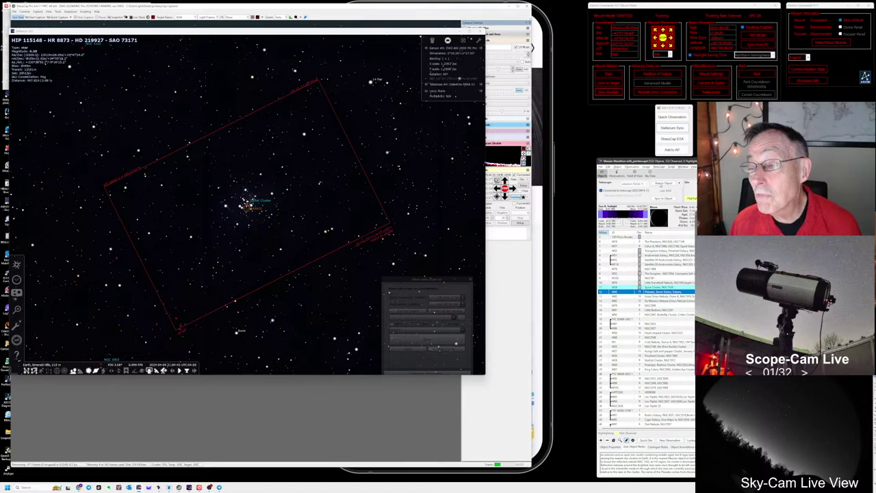
left_click(663, 182)
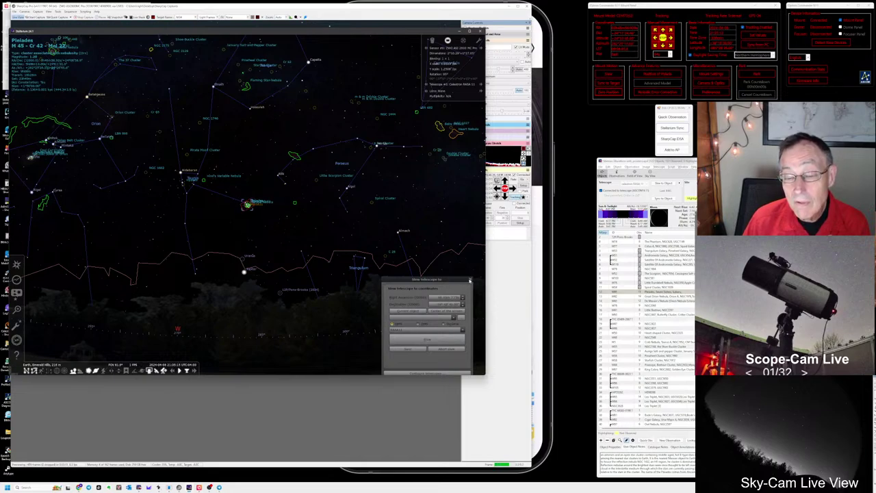
left_click(470, 281)
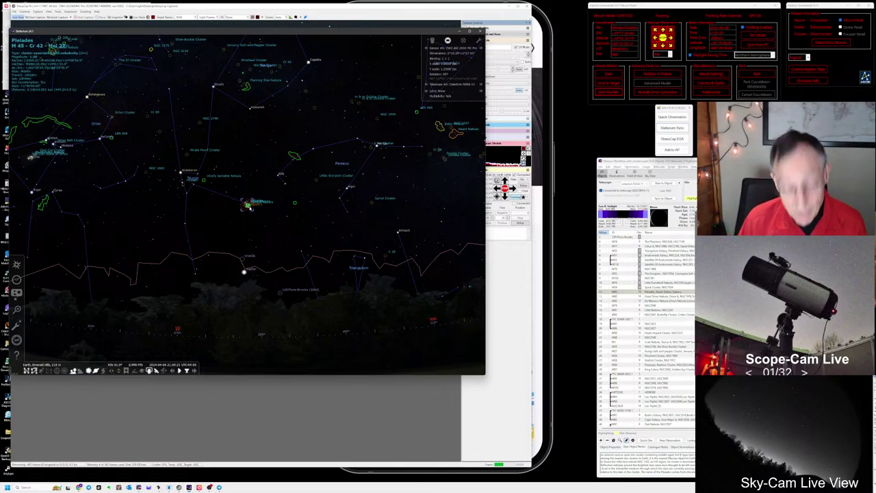
scroll(249, 216, "up", 10)
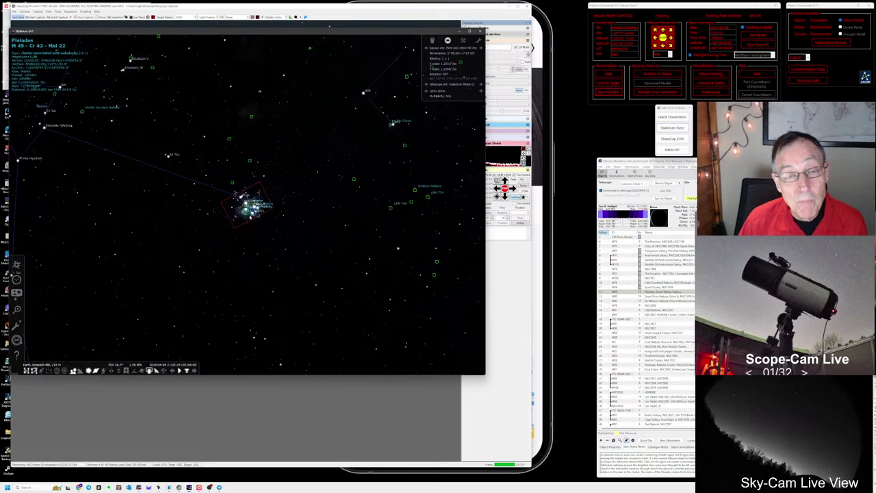
scroll(249, 217, "up", 3)
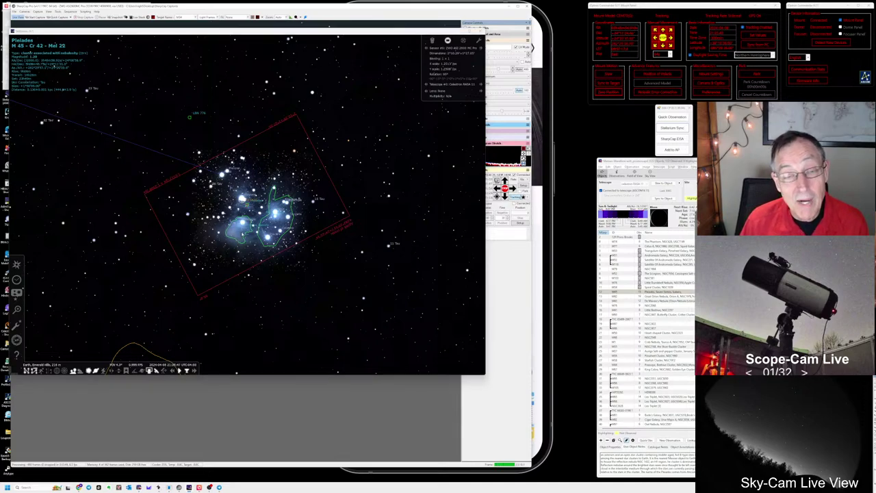
- Switch to SharpCap, run the recent prep-for-imaging sequence and enter M45 as the target name
key("alt+Tab")
key("alt+Tab")
key("alt+Tab")
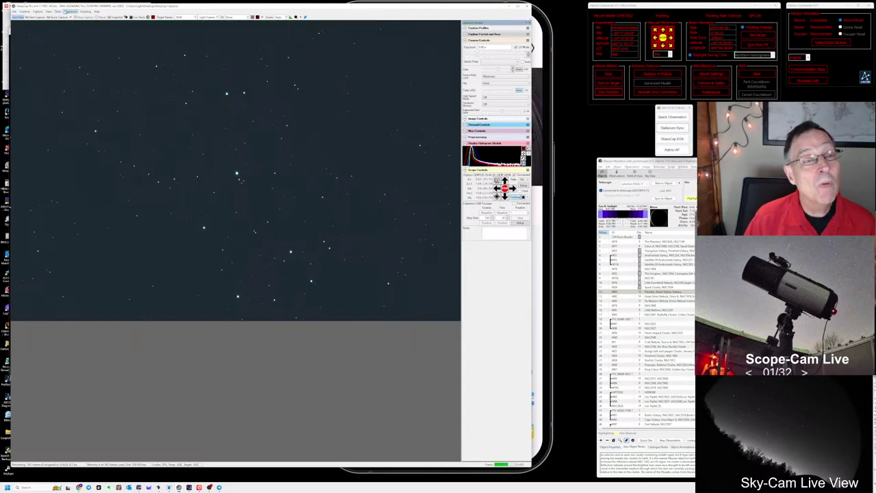
left_click(71, 11)
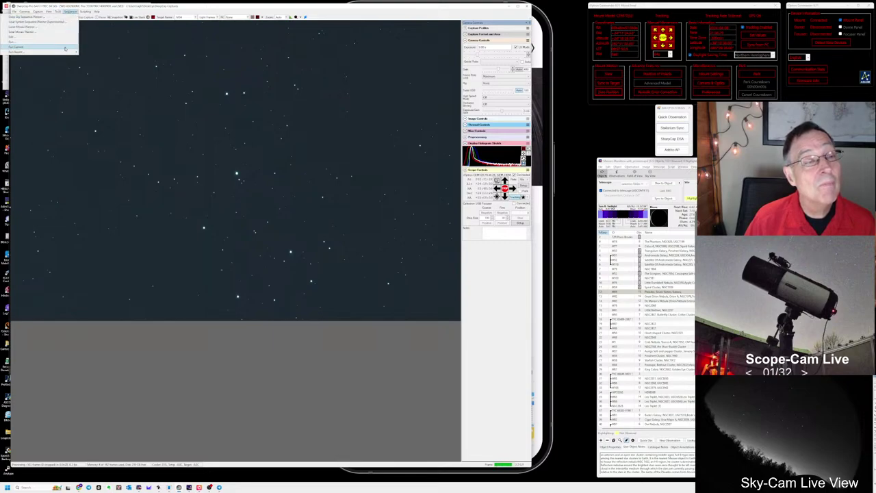
mouse_move(68, 52)
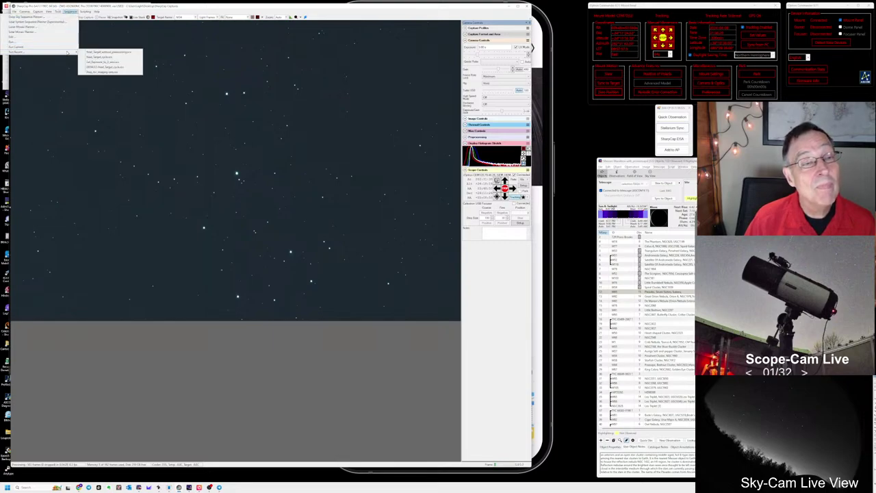
left_click(104, 73)
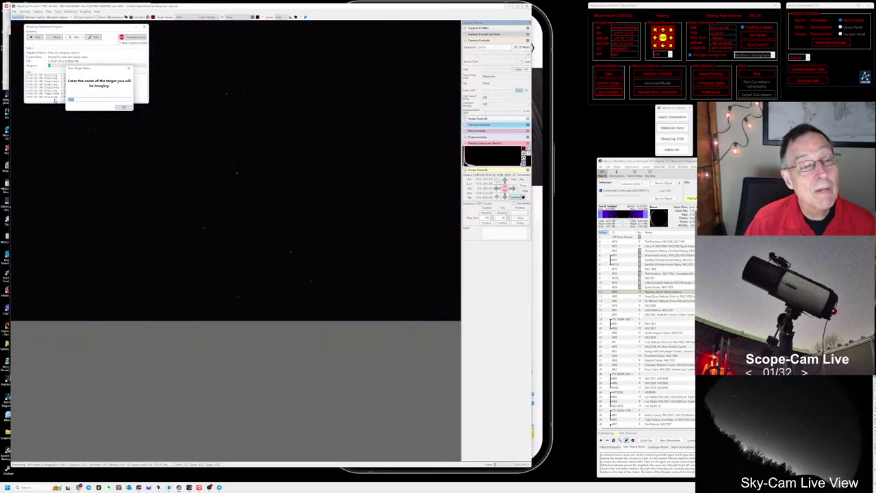
type("M31")
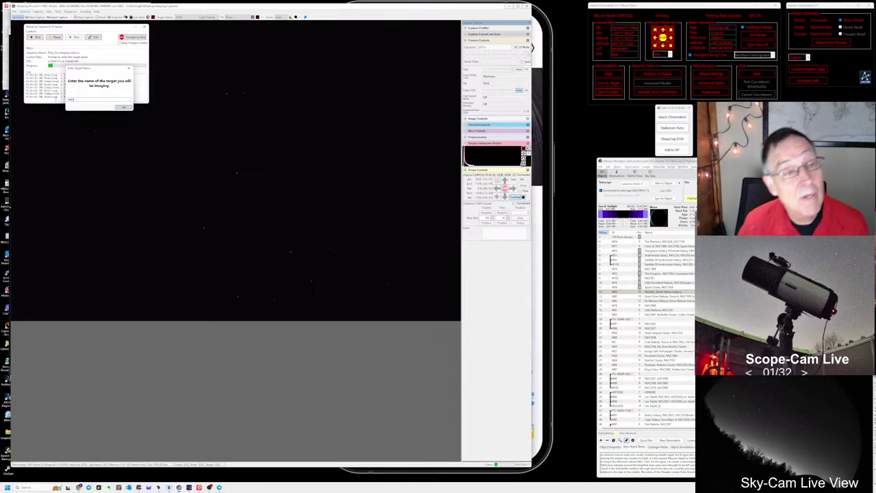
key("Return")
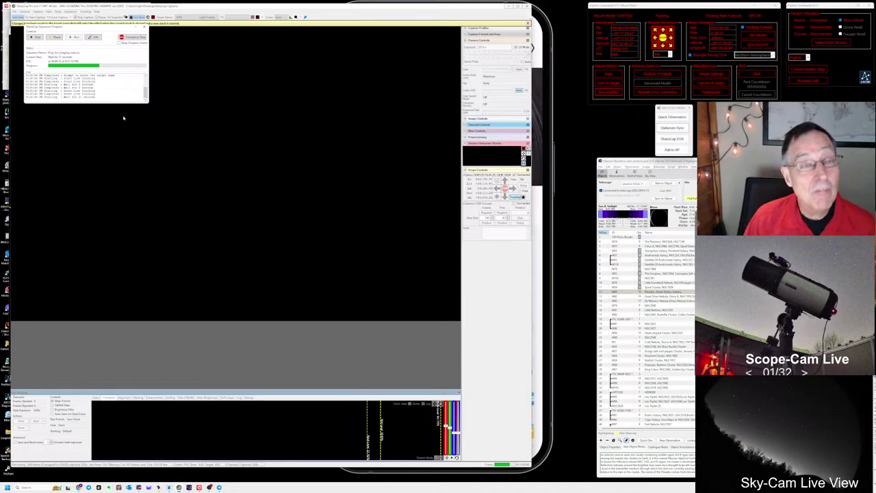
- Check the sky-cam view, the Messier marathon results page and the live-stream health page, then return to the SharpCap main camera
key("alt+Tab")
key("alt+Tab")
key("alt+Tab")
key("alt+Tab")
key("alt+Tab")
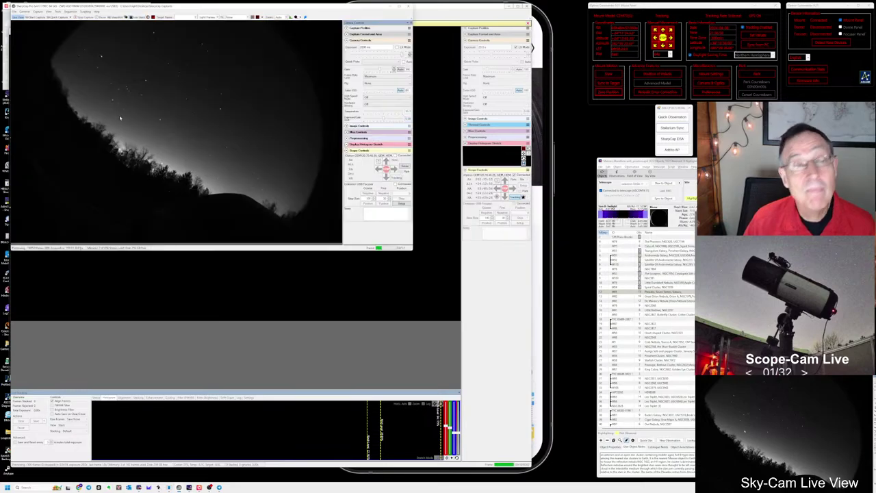
key("alt+Tab")
key("alt+Tab")
key("alt+Tab")
key("alt+Tab")
key("alt+Tab")
key("alt+Tab")
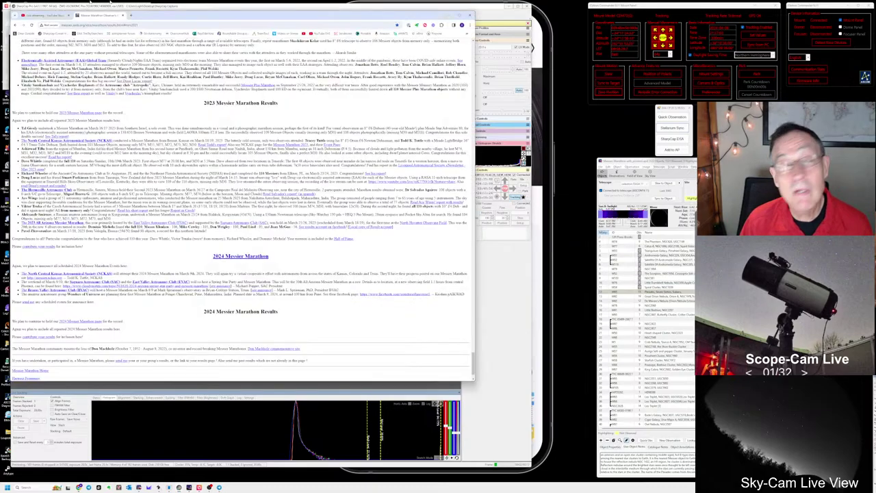
left_click(53, 16)
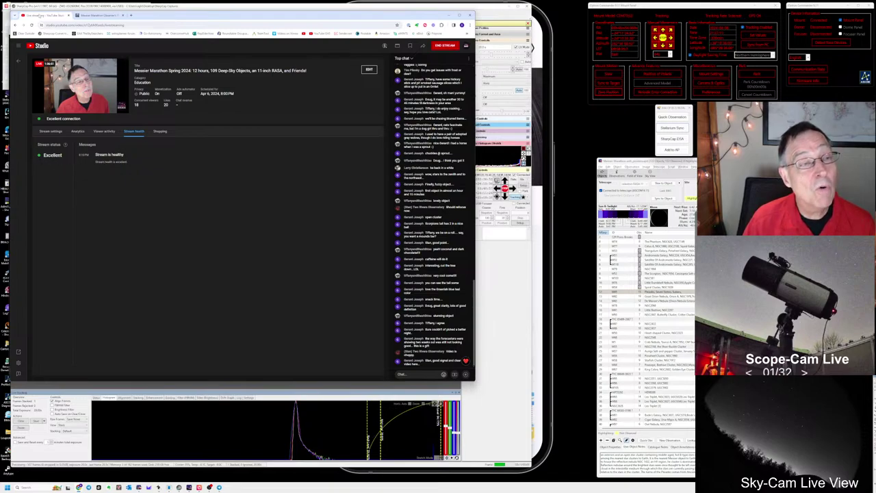
left_click(81, 15)
key("alt+Tab")
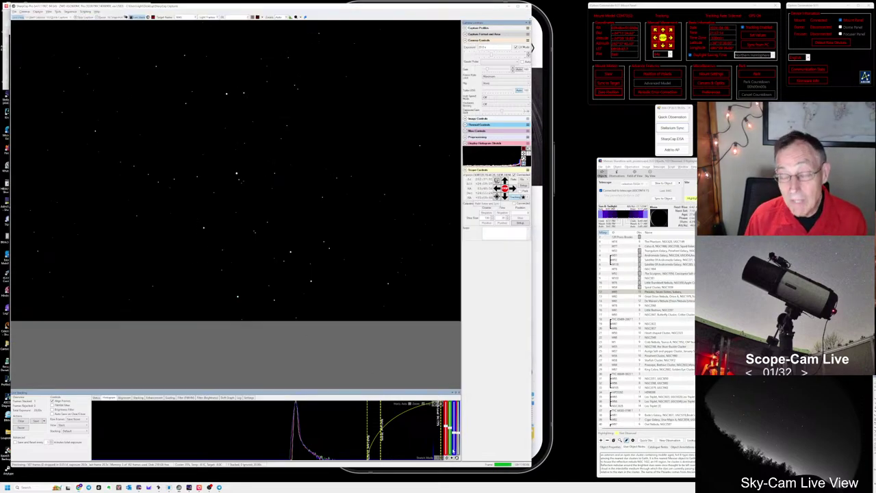
- Auto-stretch the live-stacked Pleiades image and inspect the nebulosity around its bright stars
left_click(436, 404)
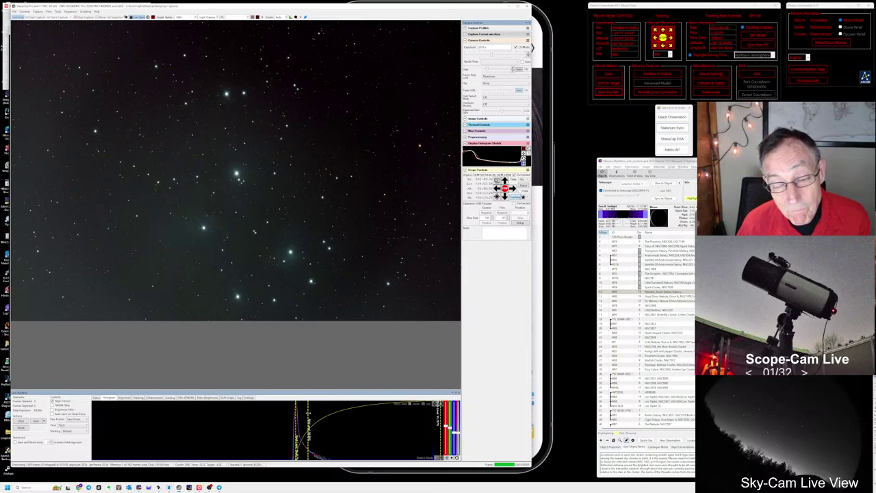
scroll(223, 263, "up", 3)
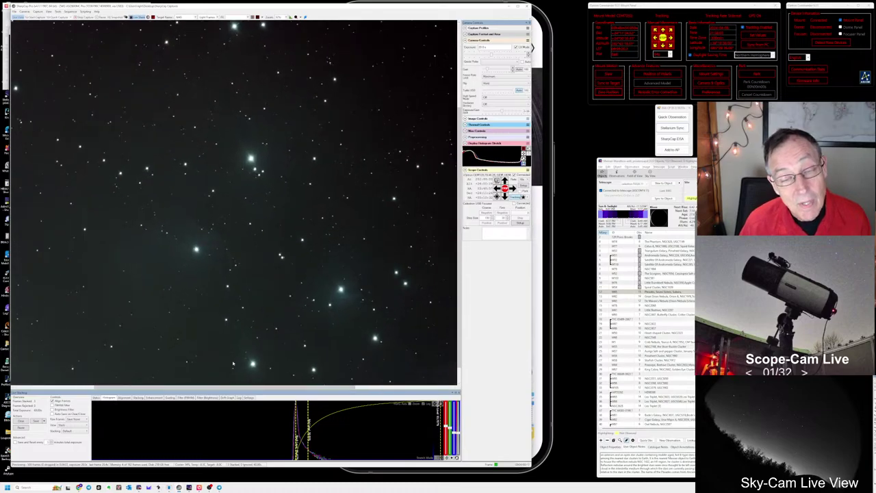
left_click_drag(237, 382, 237, 363)
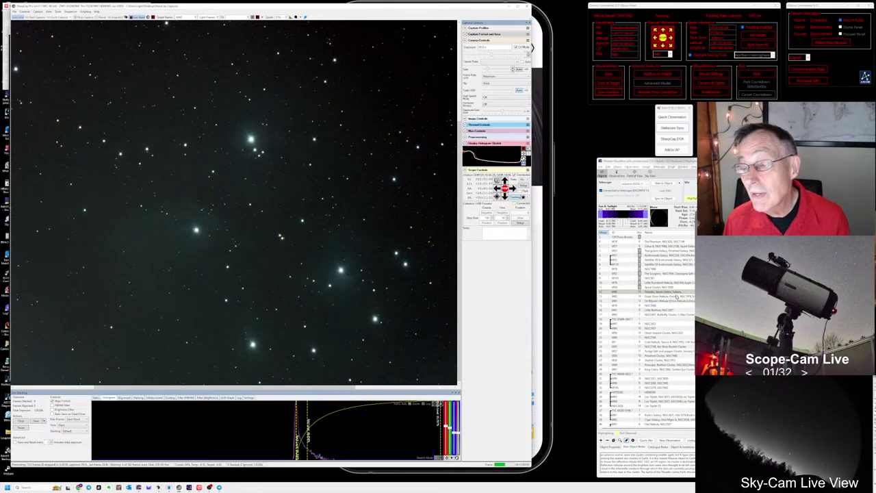
- Log a quick observation for M45, noting that the nebulosity was beautiful even after just 60 seconds
left_click(680, 293)
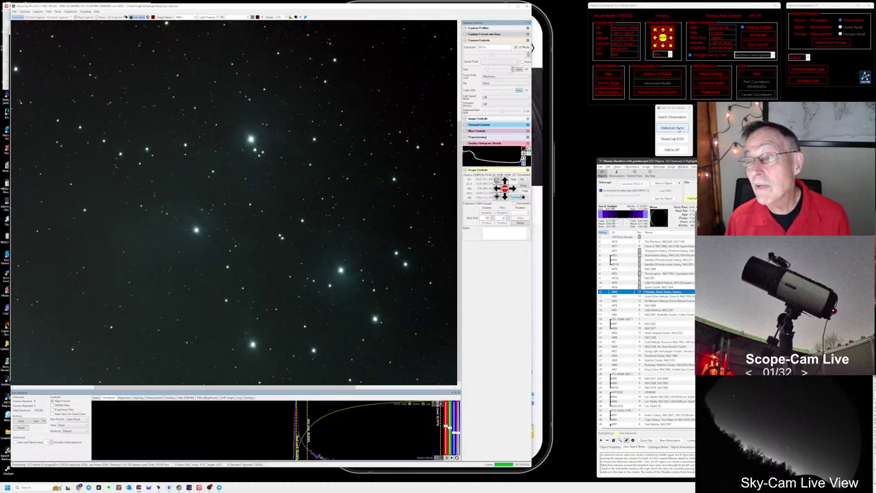
left_click(677, 117)
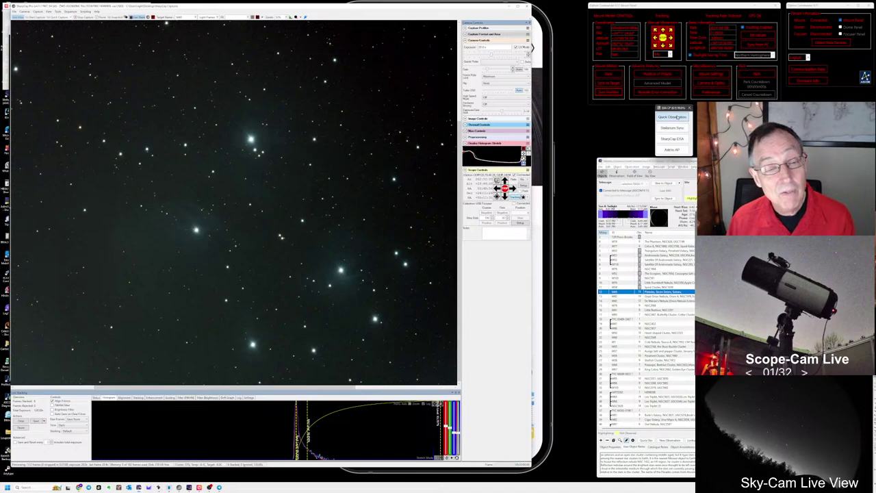
left_click(677, 118)
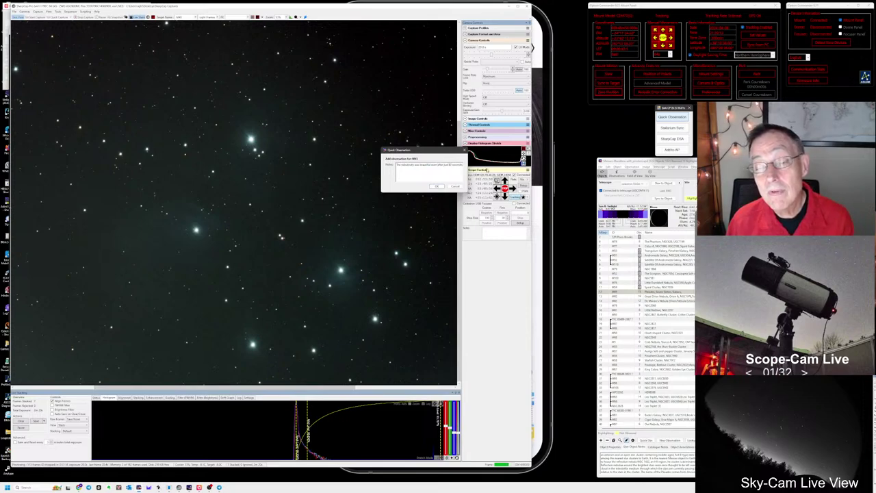
left_click(436, 186)
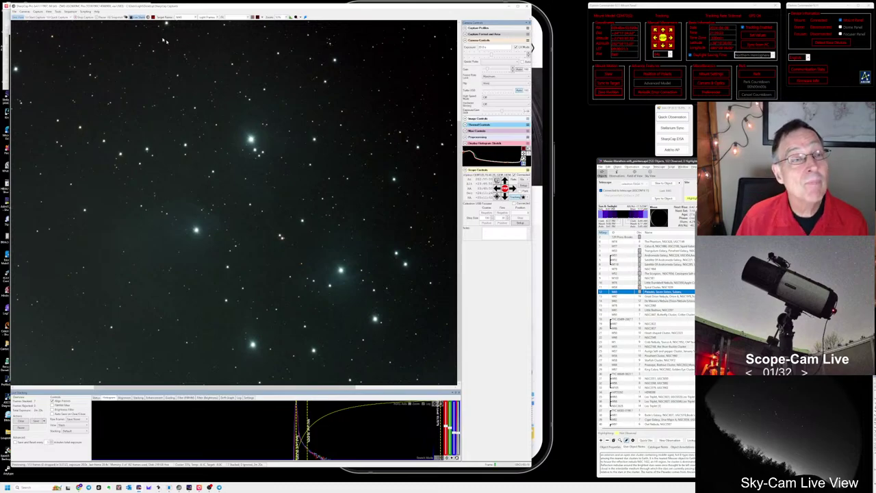
- Run the recent next-target sequence and enter M42 as the name of the target to image
left_click(58, 11)
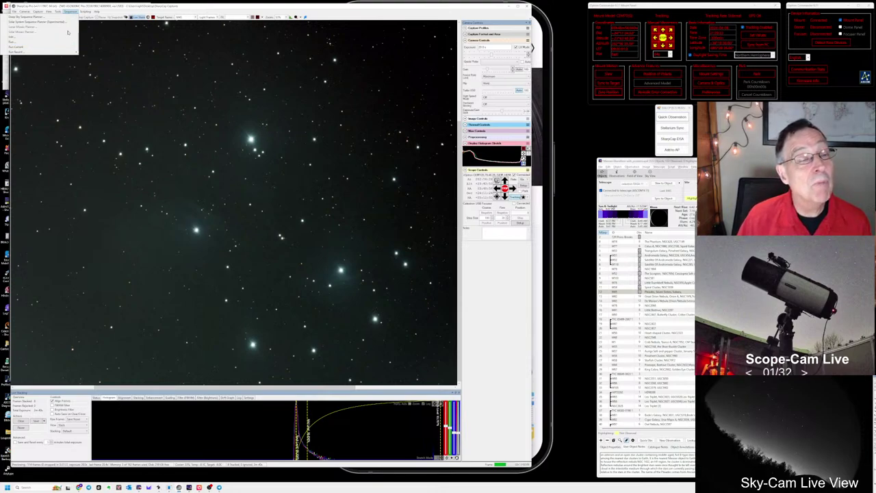
mouse_move(66, 52)
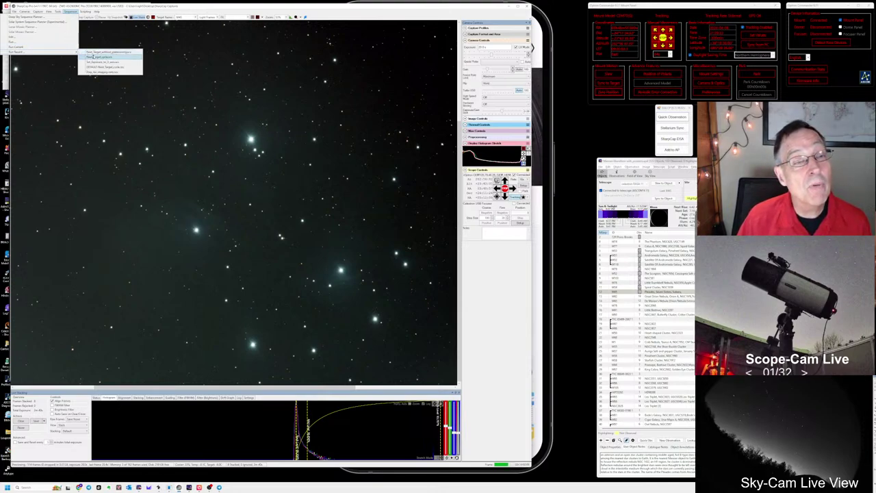
left_click(103, 58)
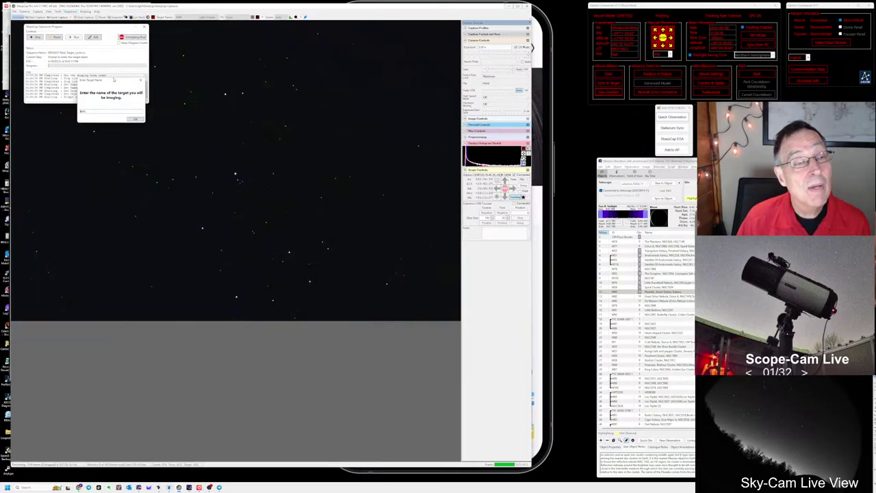
left_click_drag(85, 111, 66, 114)
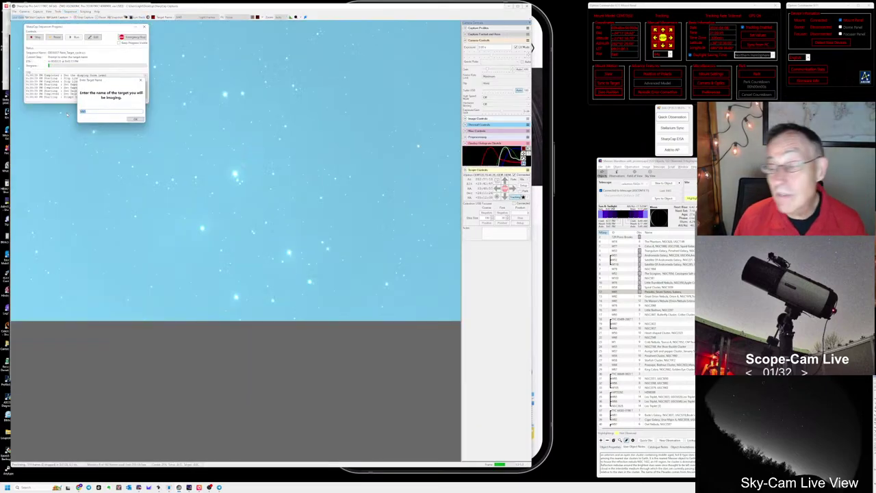
type("M45")
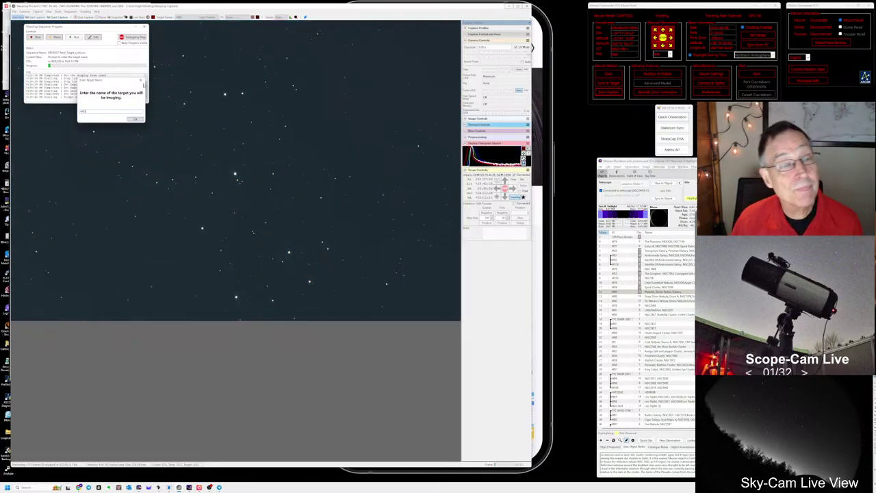
left_click(136, 119)
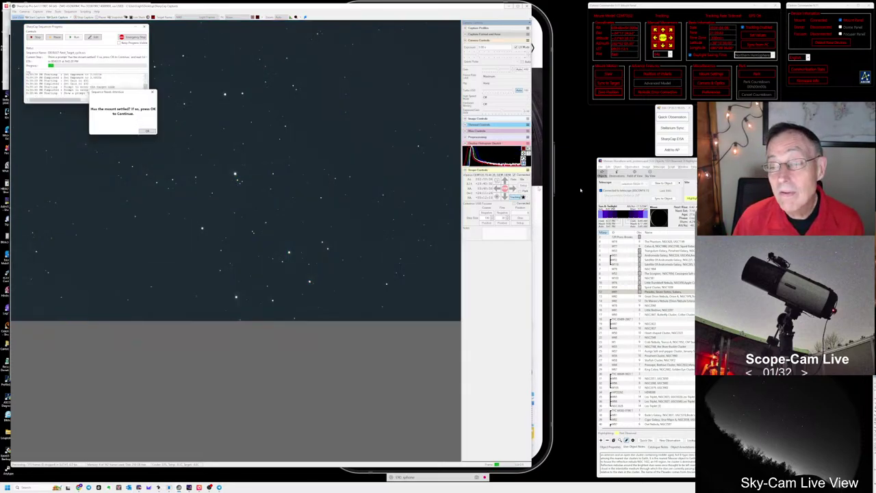
- Slew the telescope to the Great Orion Nebula, M42, and confirm in the sequence prompt that the mount has settled
left_click(654, 297)
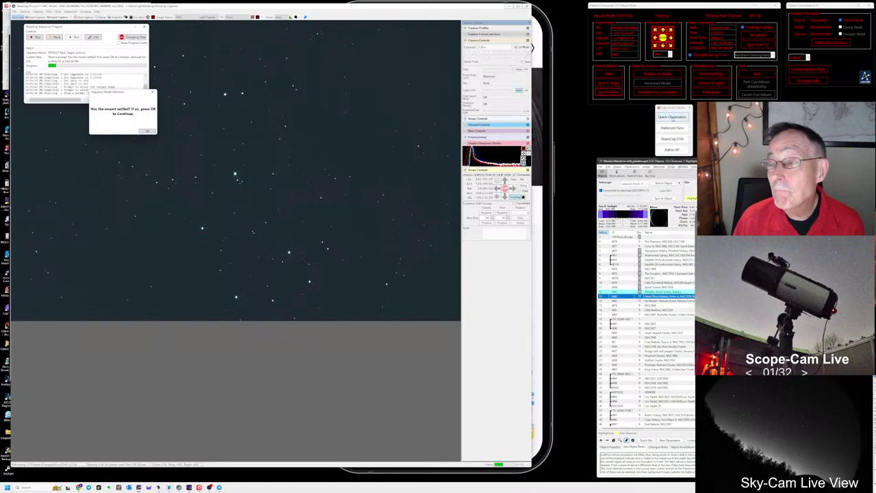
left_click(672, 117)
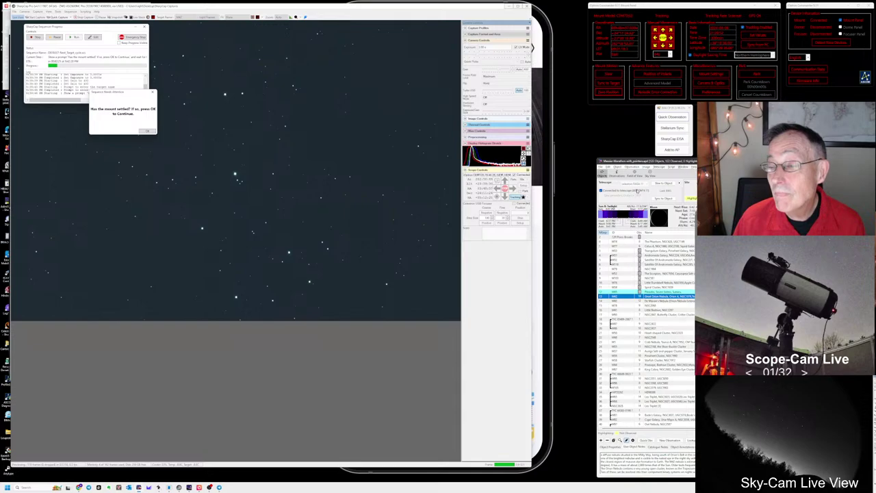
left_click(661, 183)
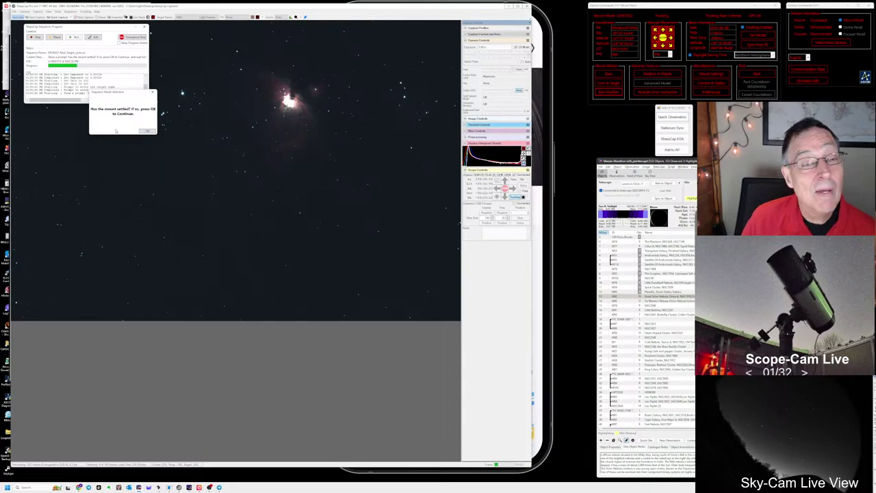
left_click(147, 130)
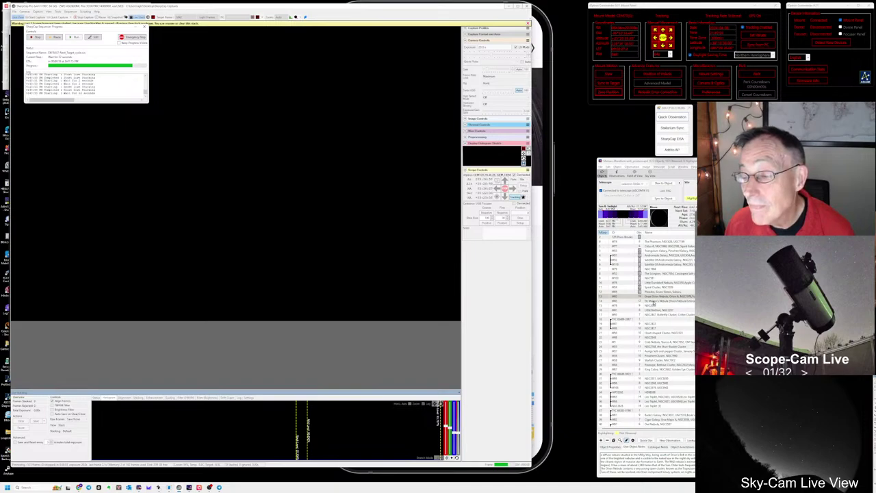
- Link M42 and M43 together as a group in the Messier marathon object list
left_click(653, 302)
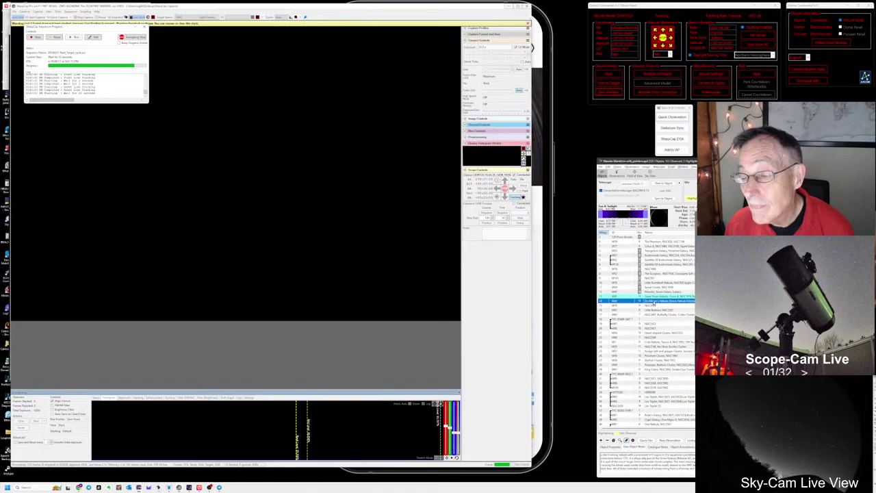
left_click(656, 297, "ctrl")
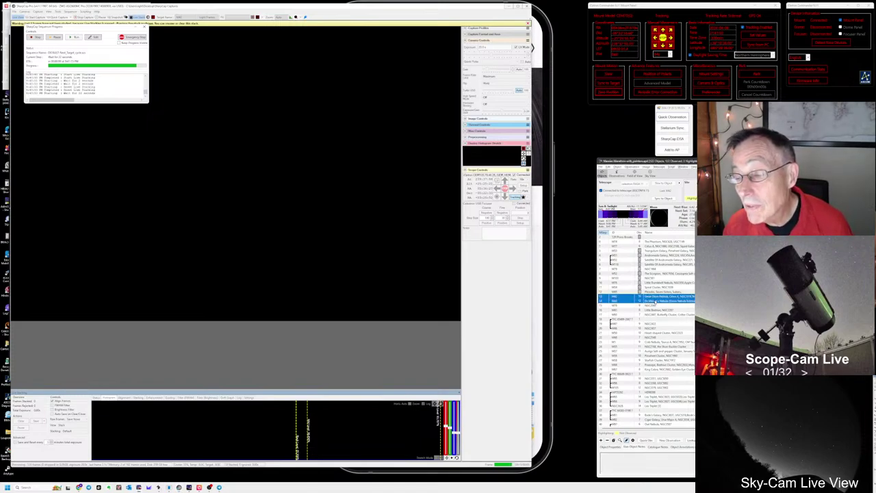
right_click(656, 302)
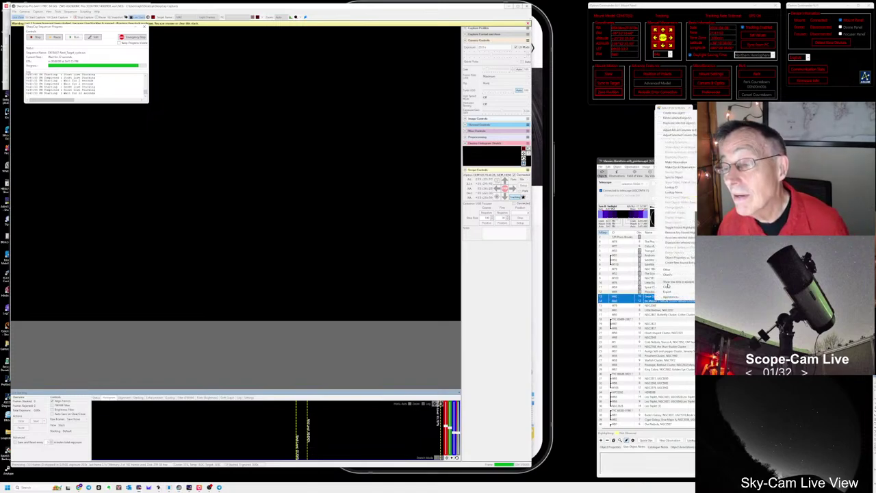
left_click(676, 233)
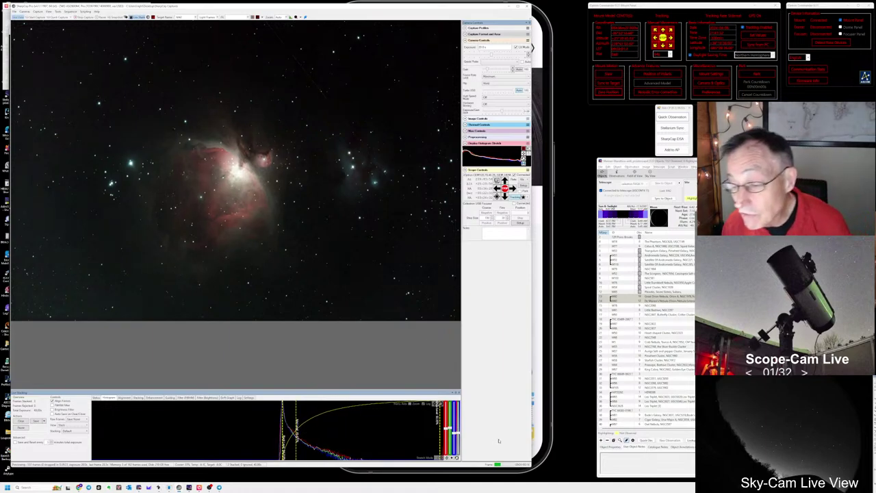
- Read through the object notes for the Great Orion Nebula, M42
left_click(628, 449)
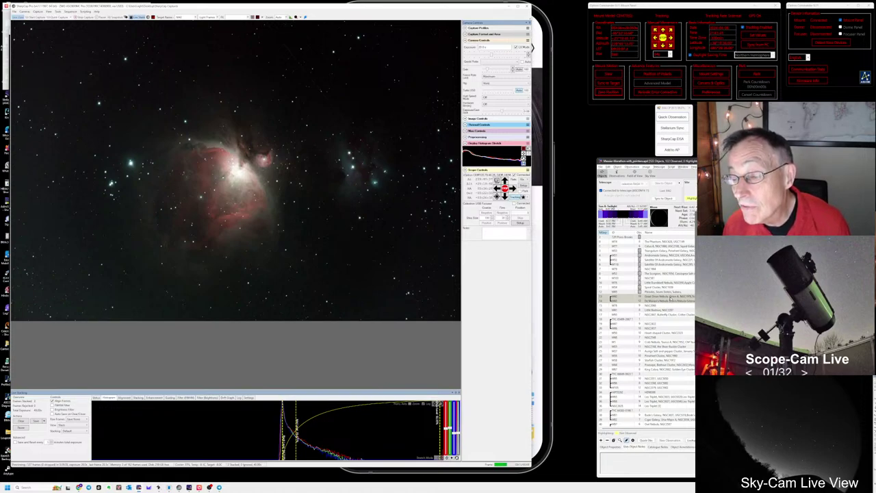
left_click(670, 299)
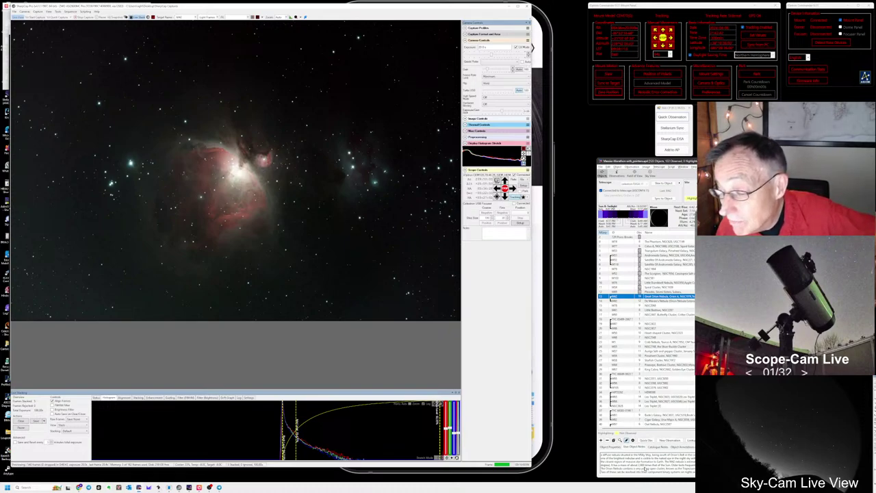
left_click(645, 471)
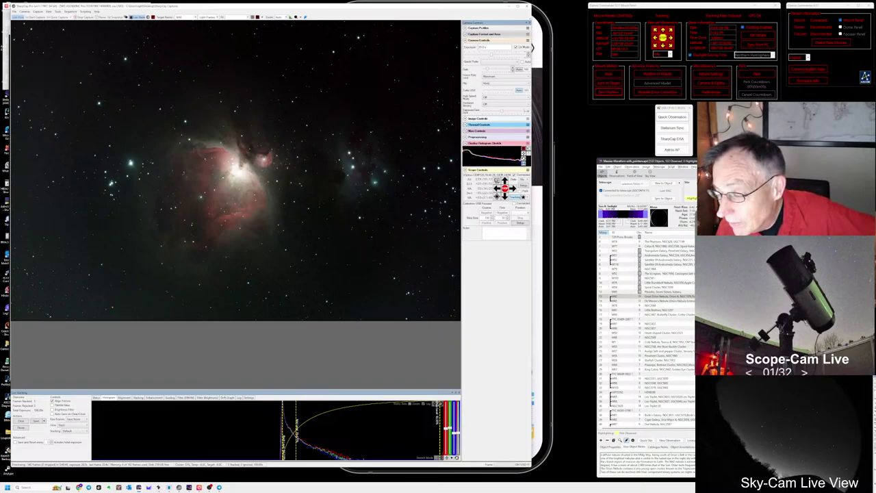
scroll(648, 463, "down", 3)
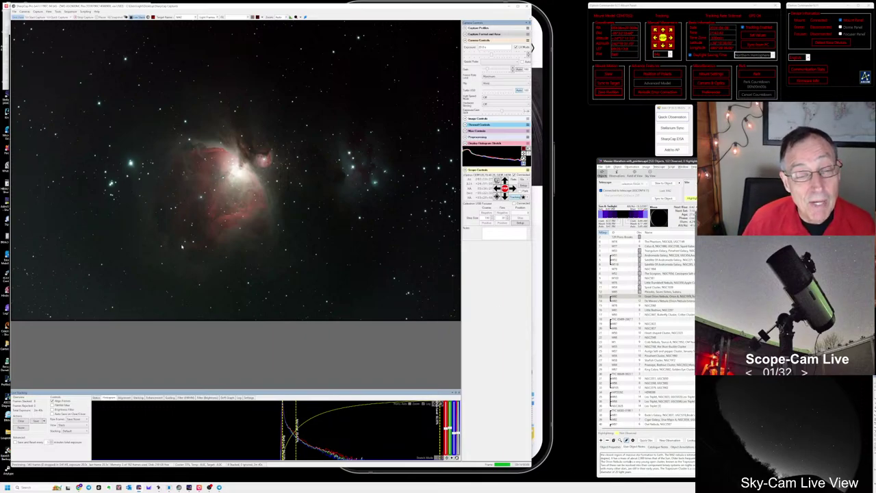
- Examine the live-stacked Orion Nebula up close, along with M43 and the neighbouring Running Man Nebula
scroll(182, 246, "up", 1)
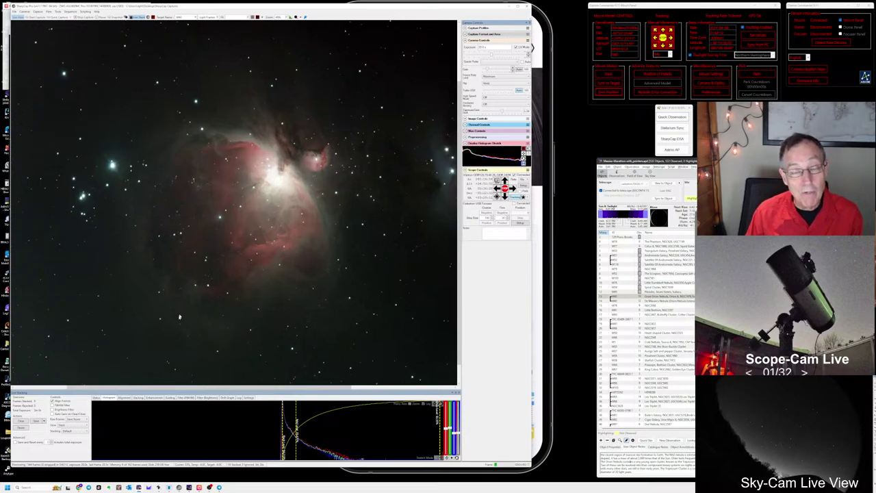
scroll(170, 329, "up", 1)
scroll(169, 329, "up", 1)
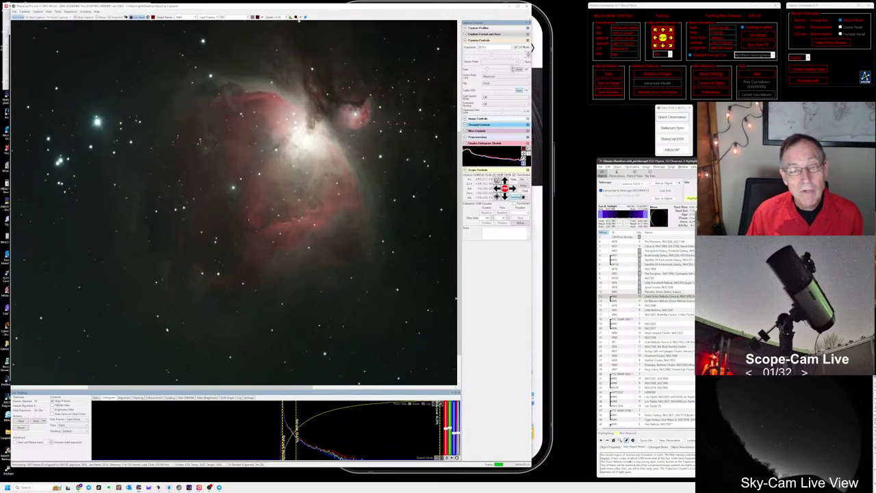
scroll(166, 330, "up", 1)
scroll(204, 268, "up", 1)
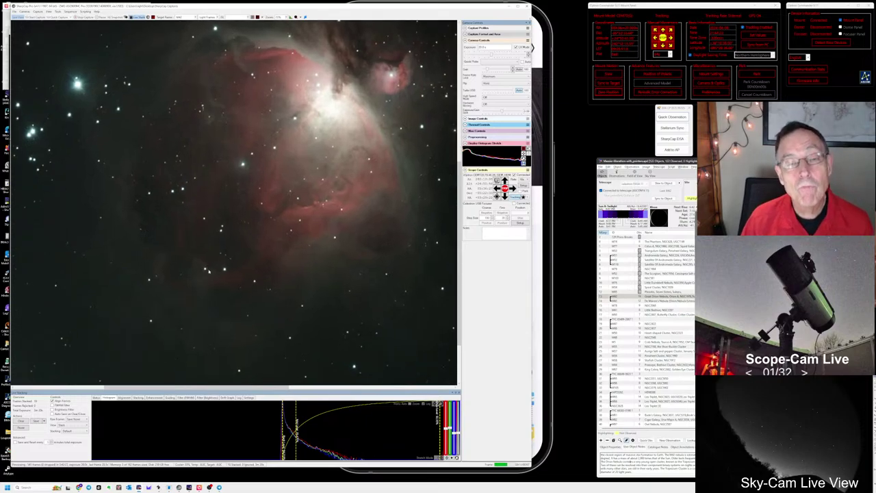
scroll(208, 270, "up", 1)
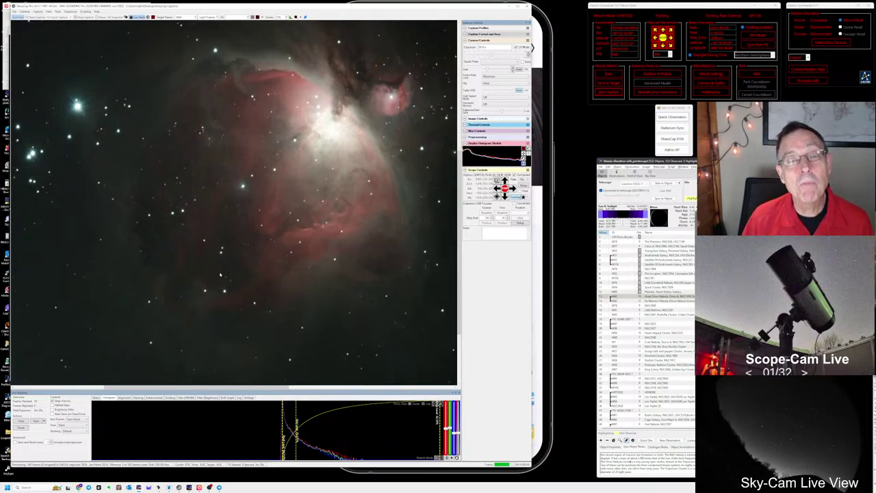
scroll(220, 274, "down", 1)
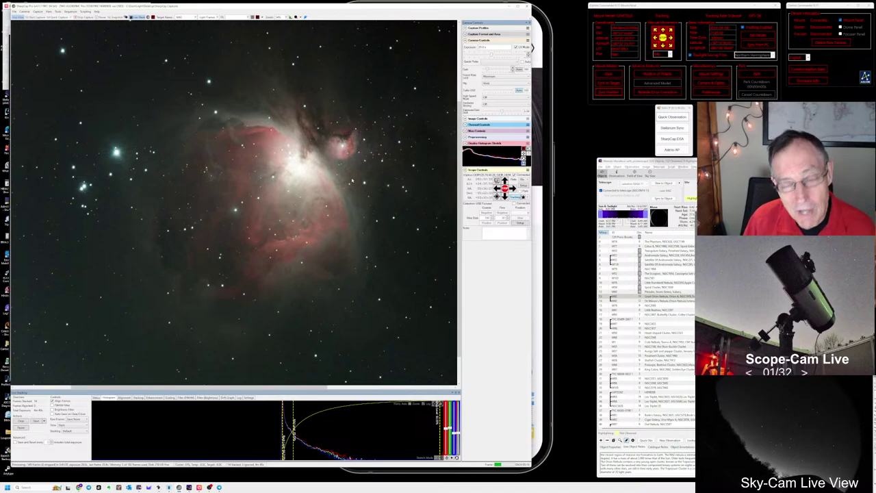
scroll(357, 181, "down", 3)
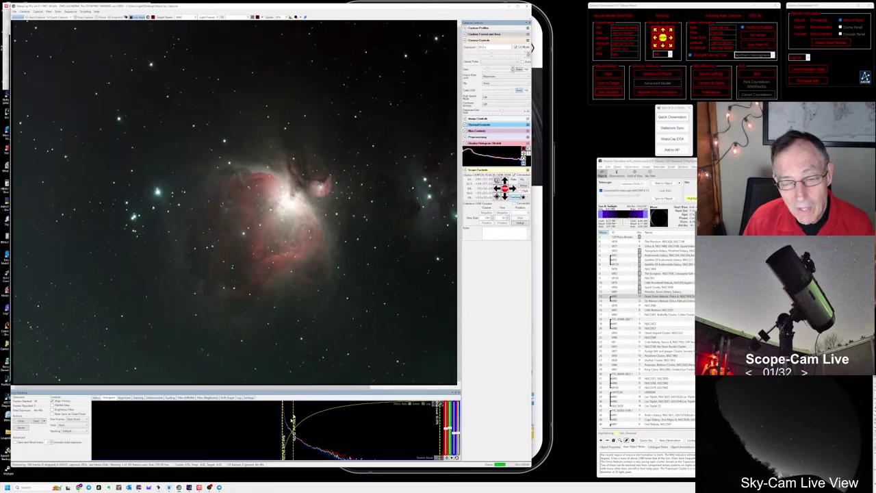
left_click_drag(313, 387, 368, 385)
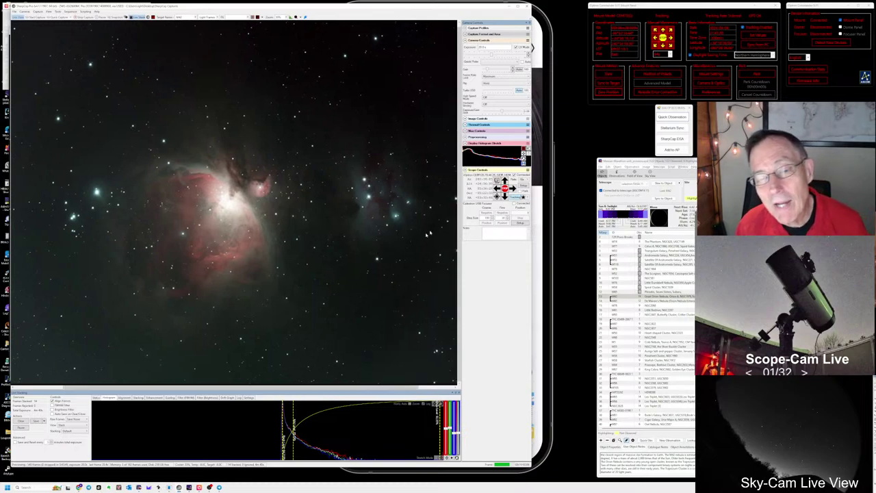
scroll(370, 195, "up", 4)
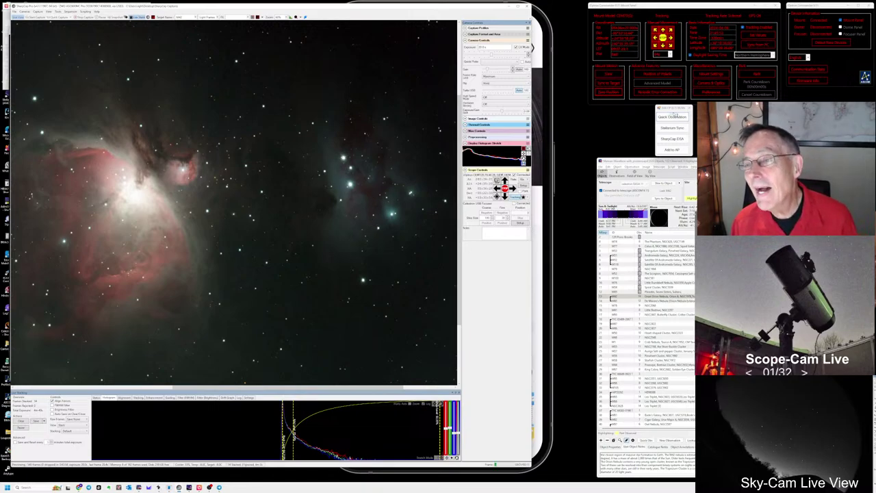
- Sync Stellarium to M42 from the object list and switch to Stellarium
left_click(678, 129)
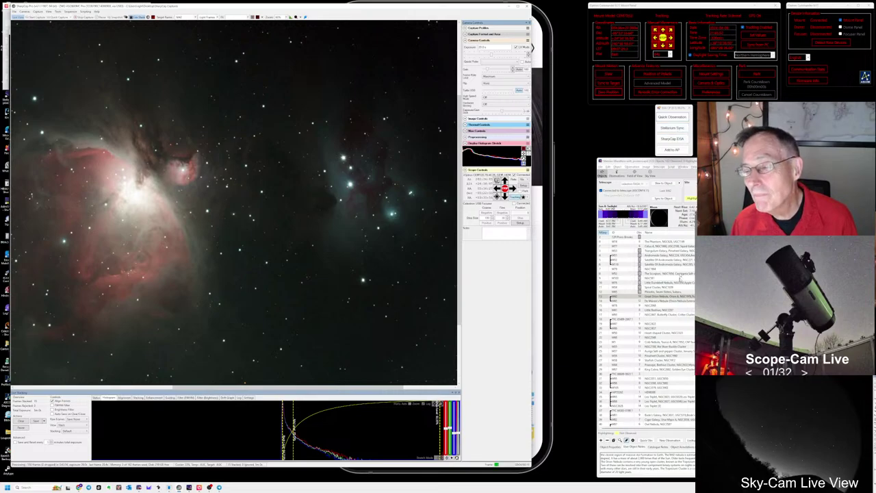
left_click(681, 296)
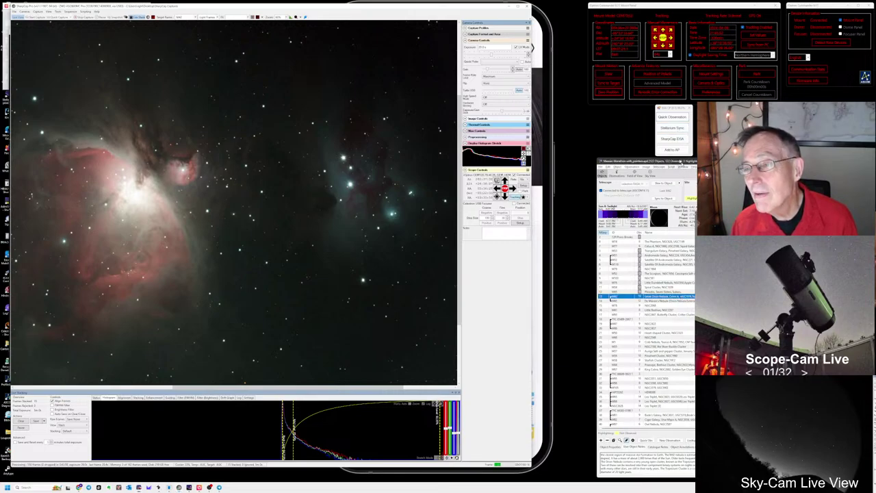
left_click(664, 131)
key("alt+Tab")
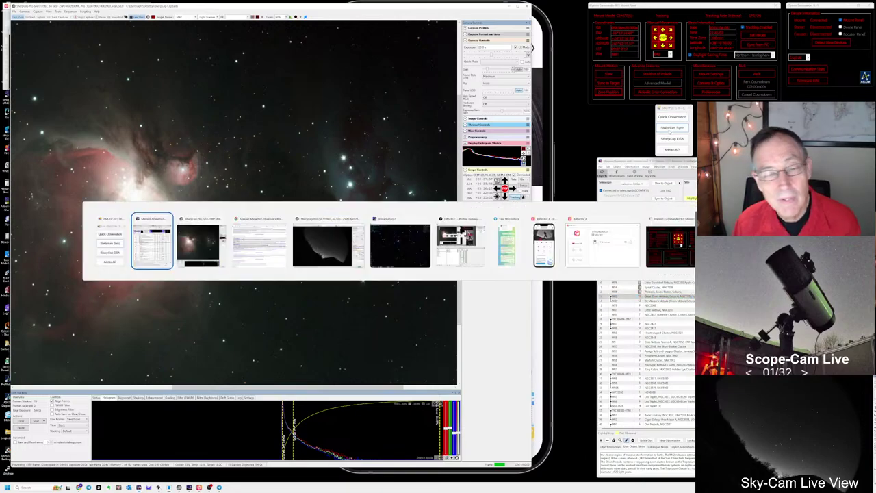
key("alt+Tab")
key("alt+Tab")
key("alt+Tab")
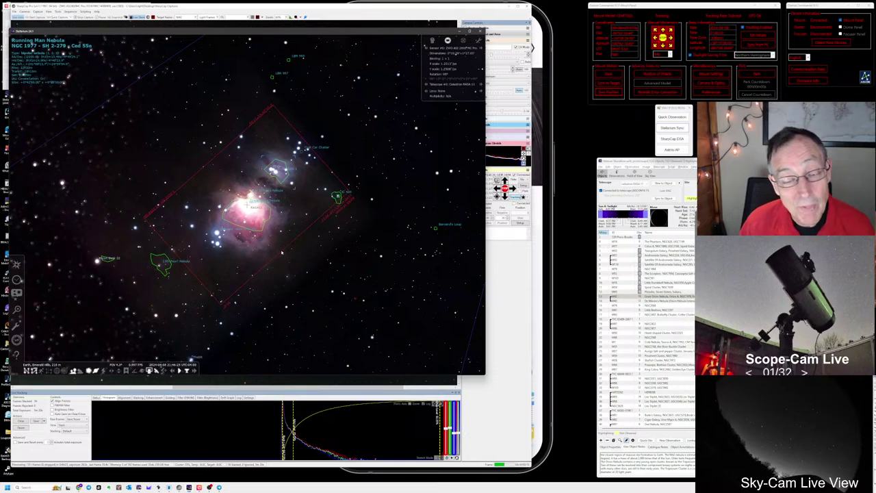
- Examine Orion's position in the wide western sky in Stellarium and return to the SharpCap live stack
scroll(278, 253, "down", 3)
scroll(285, 253, "down", 5)
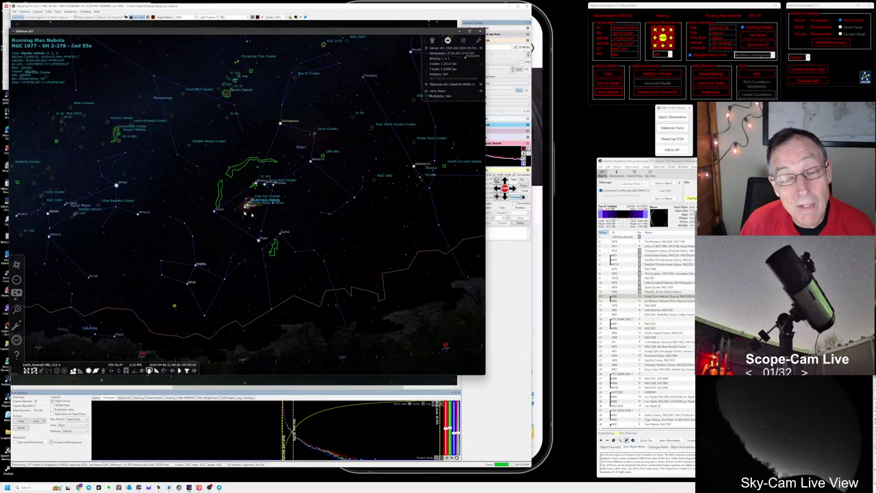
scroll(260, 220, "down", 3)
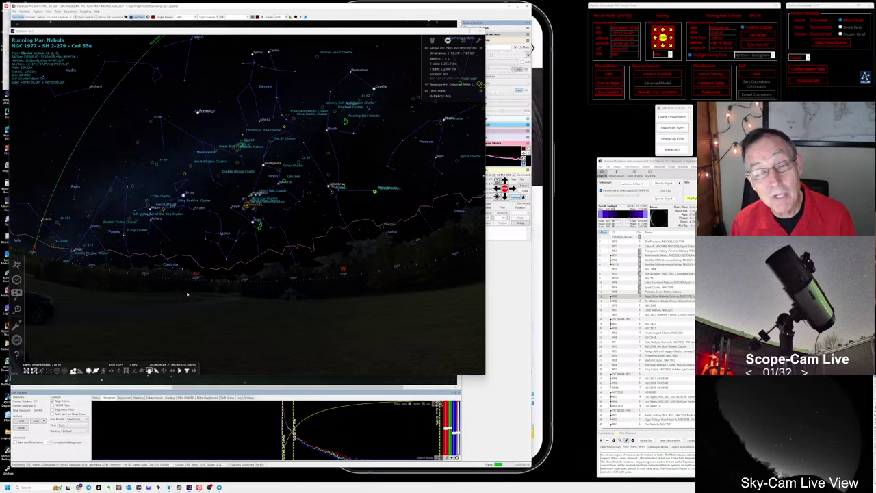
key("alt+Tab")
key("alt+Tab")
key("alt+Tab")
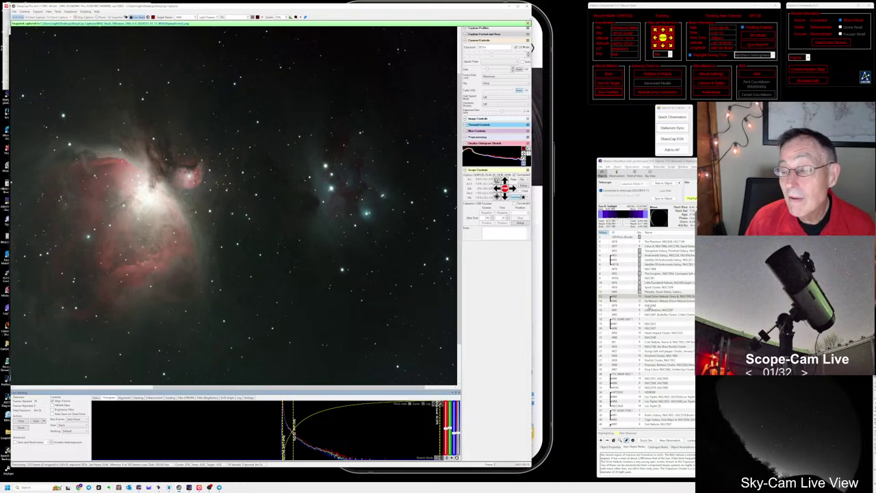
- Log a quick observation for M42 and its associated object, with a note describing it as incredible, with stars forming
left_click(649, 305)
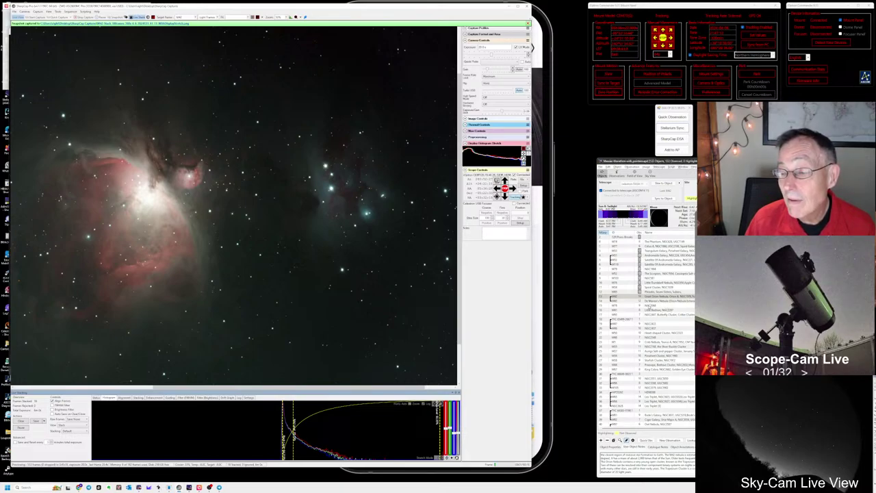
left_click(650, 298)
left_click(670, 116)
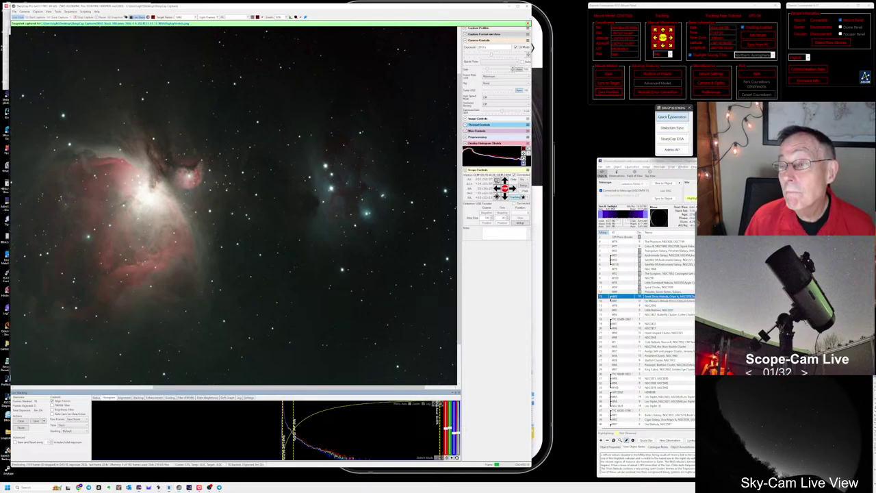
left_click(670, 117)
type("Incredible")
type(" I")
type("ars forming. The breed")
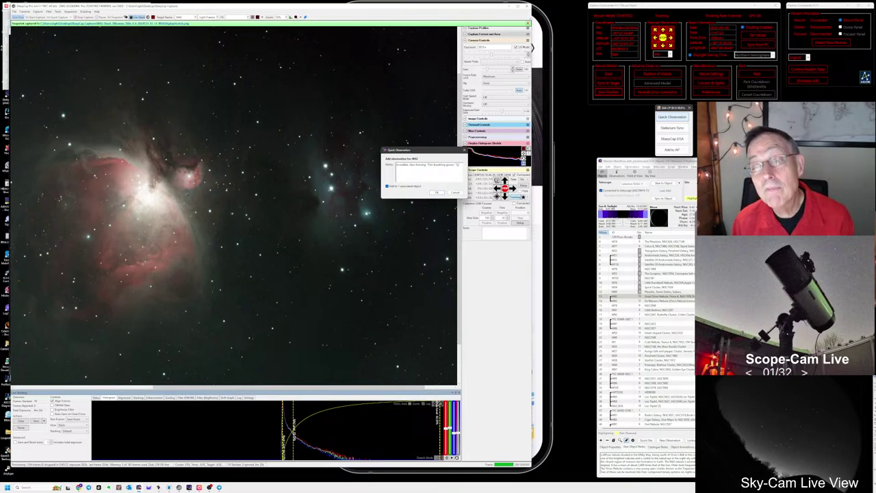
type("ing")
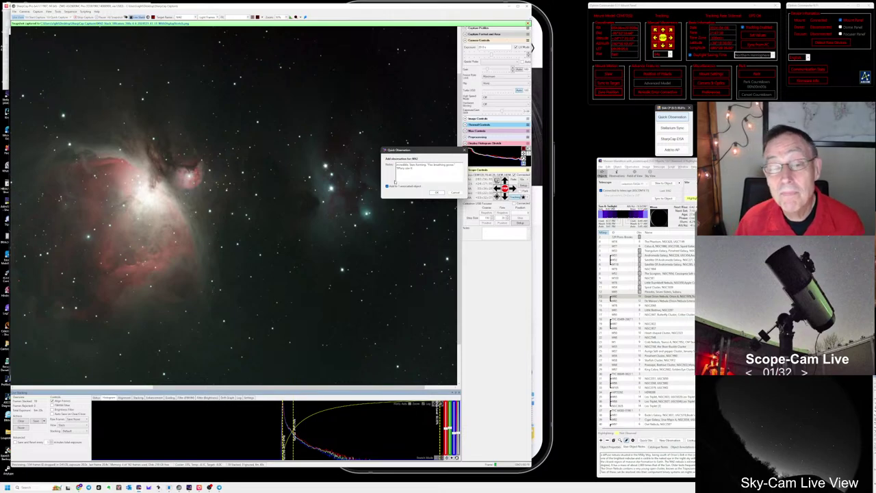
left_click(436, 193)
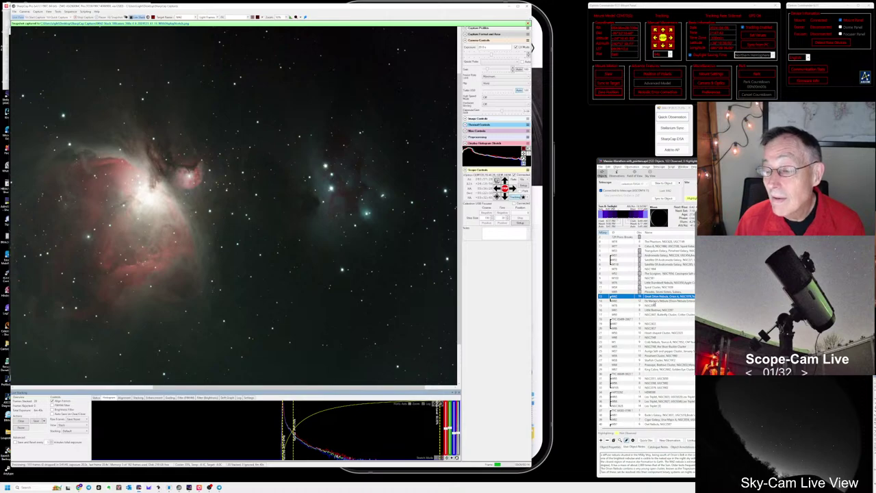
- Select M78 in the object list and run the recent DEFAULT target sequence in SharpCap
left_click(653, 306)
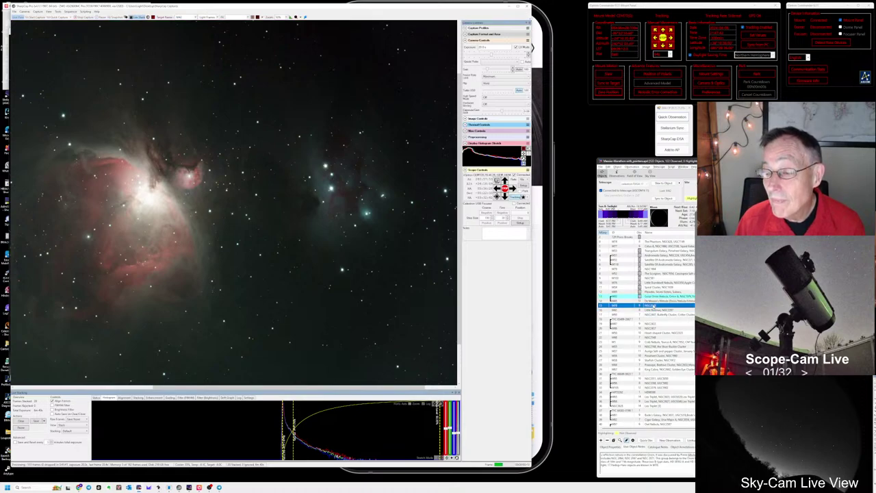
left_click(71, 11)
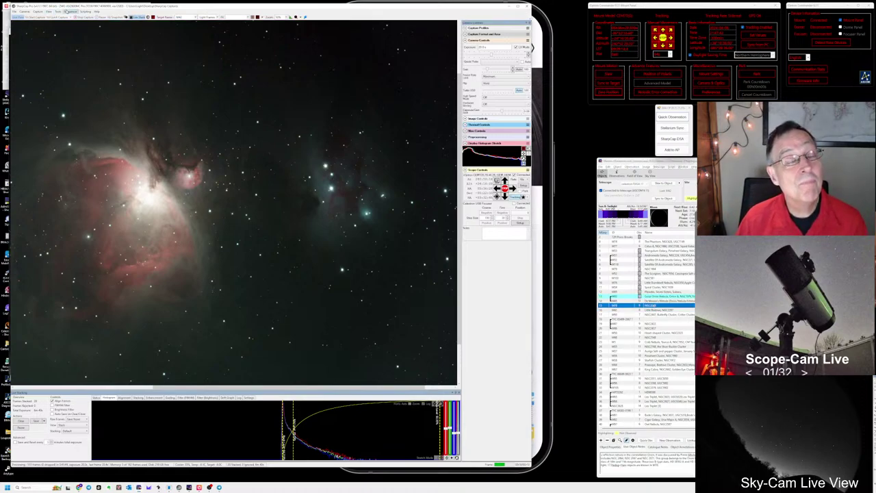
mouse_move(67, 56)
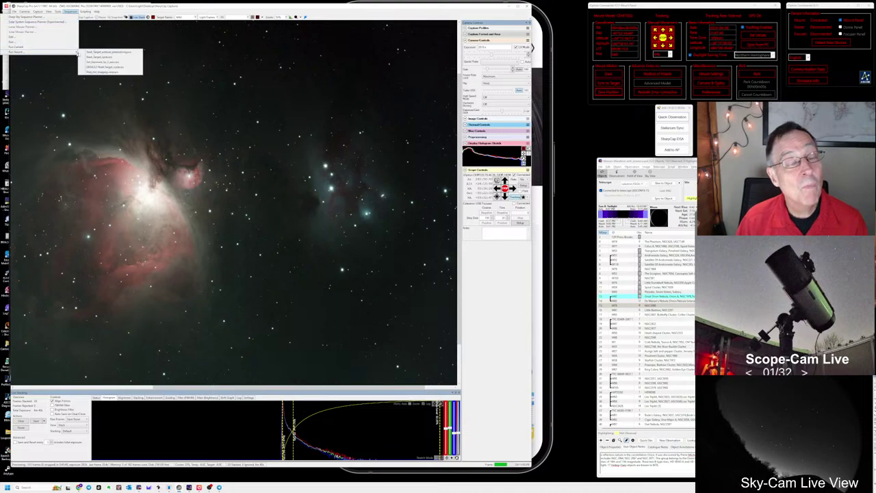
left_click(103, 67)
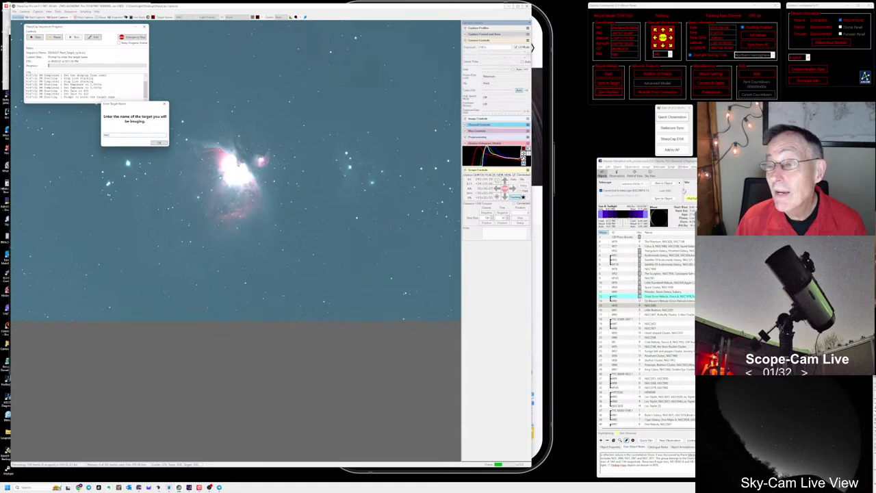
- Slew the telescope to M78 and enter M78 as the name of the imaging target
left_click(656, 306)
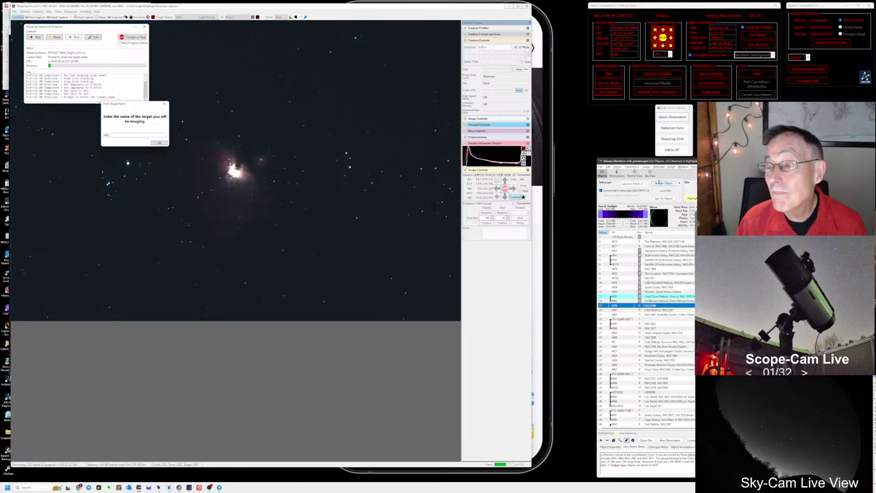
left_click(116, 140)
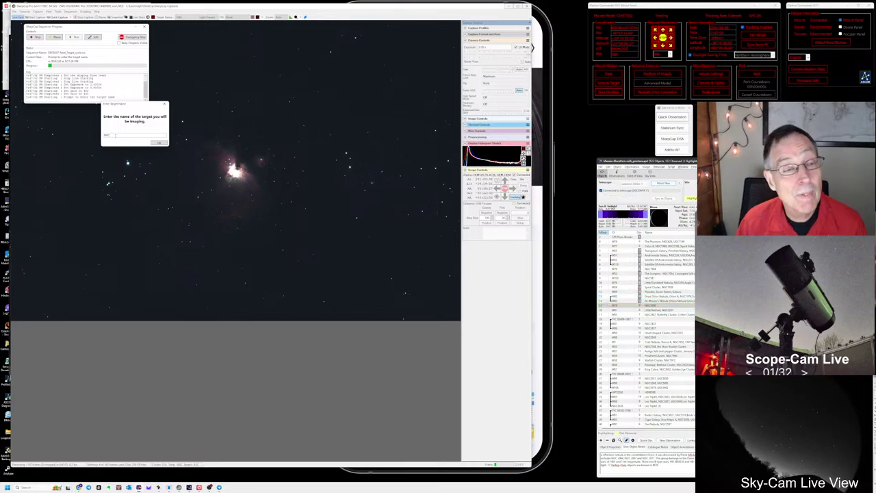
key("BackSpace")
key("BackSpace")
key("BackSpace")
type("M78")
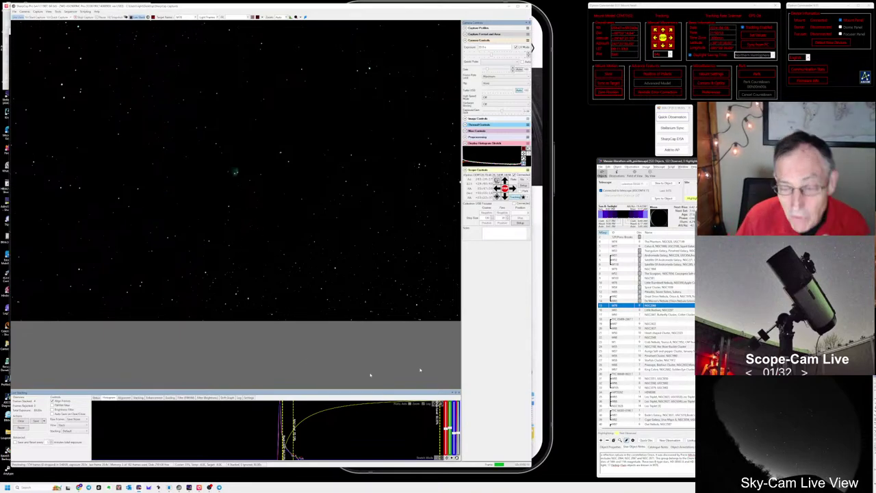
- Auto-stretch the live stack of M78 and examine the nebula up close
left_click(439, 406)
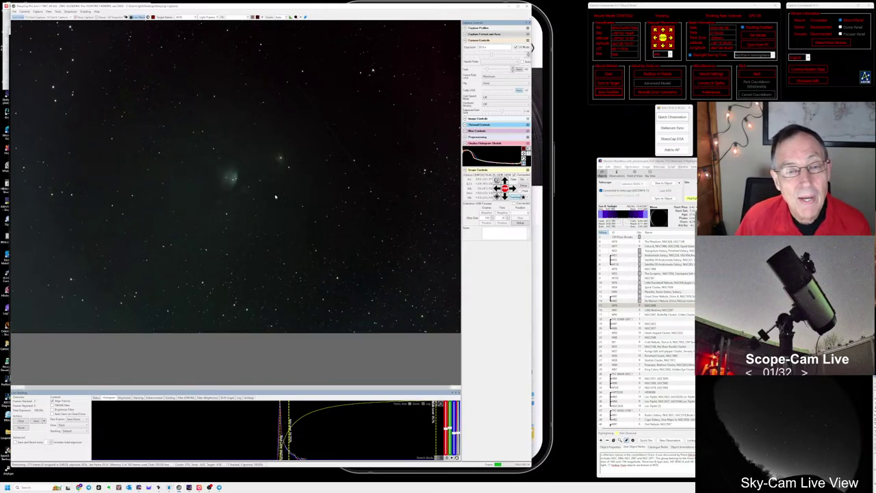
scroll(276, 198, "up", 3)
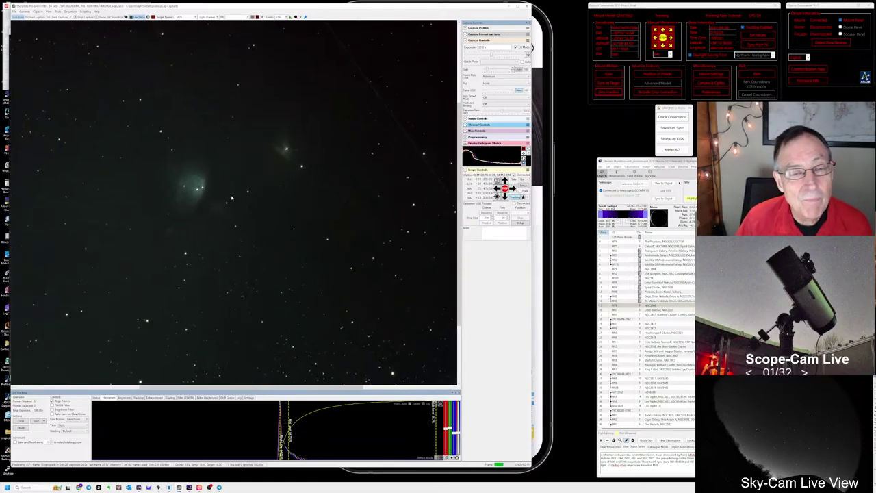
scroll(238, 230, "up", 2)
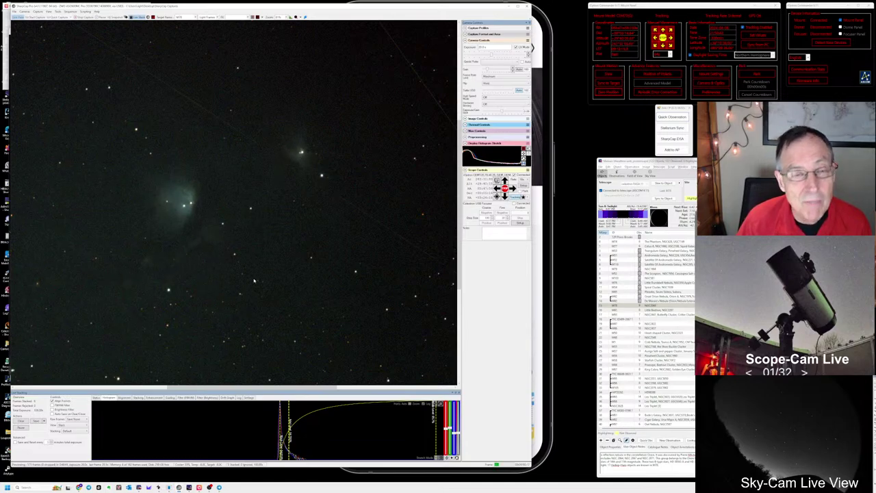
- Sync Stellarium to M78 from the object list and switch to Stellarium
left_click(683, 129)
key("alt+Tab")
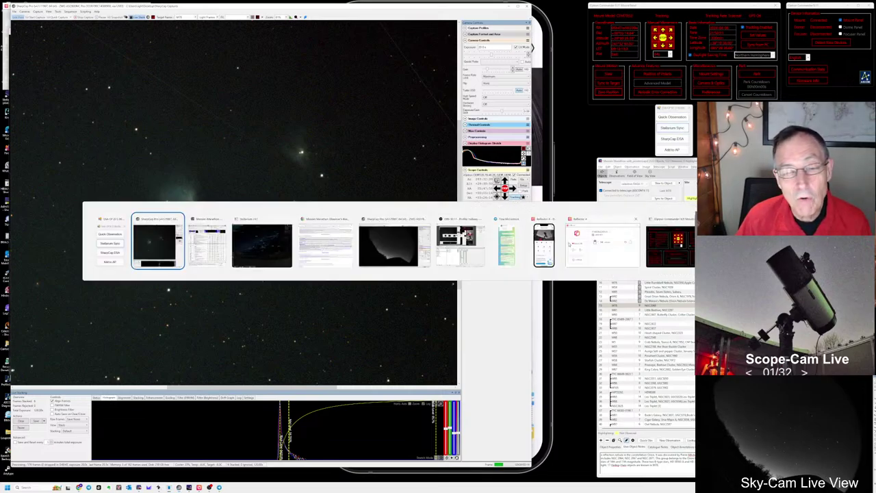
key("alt+Tab")
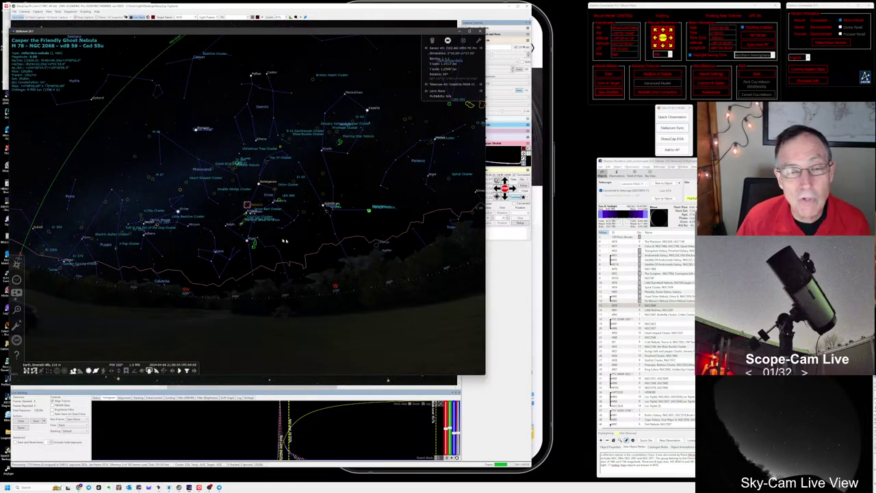
- Set Stellarium to the normal time rate and examine M78's place in Orion and its detail within the camera frame
scroll(250, 232, "up", 5)
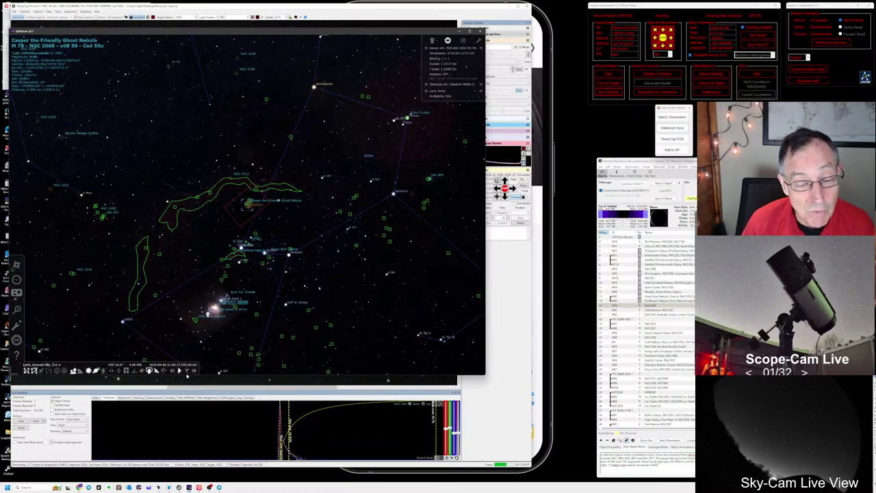
left_click(179, 370)
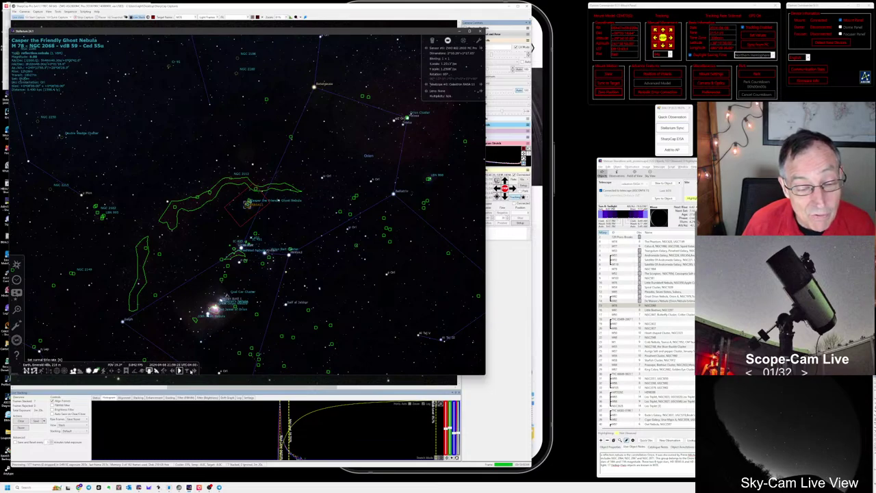
left_click(179, 370)
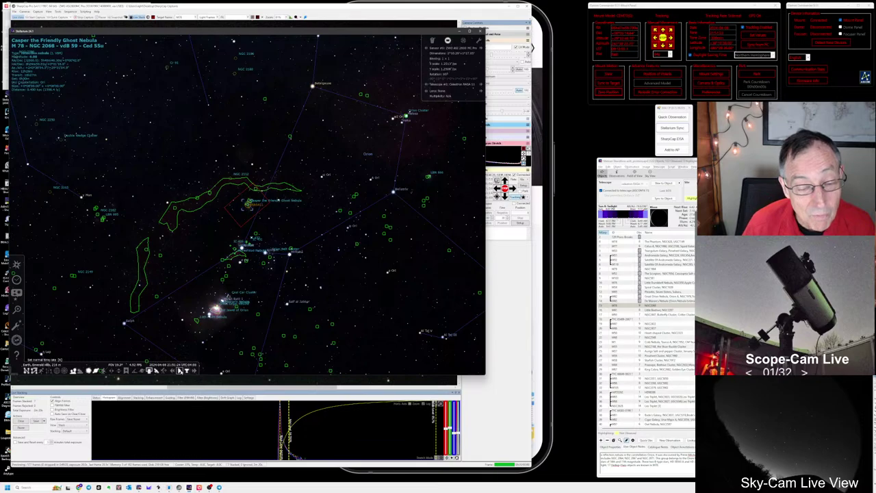
scroll(255, 222, "up", 5)
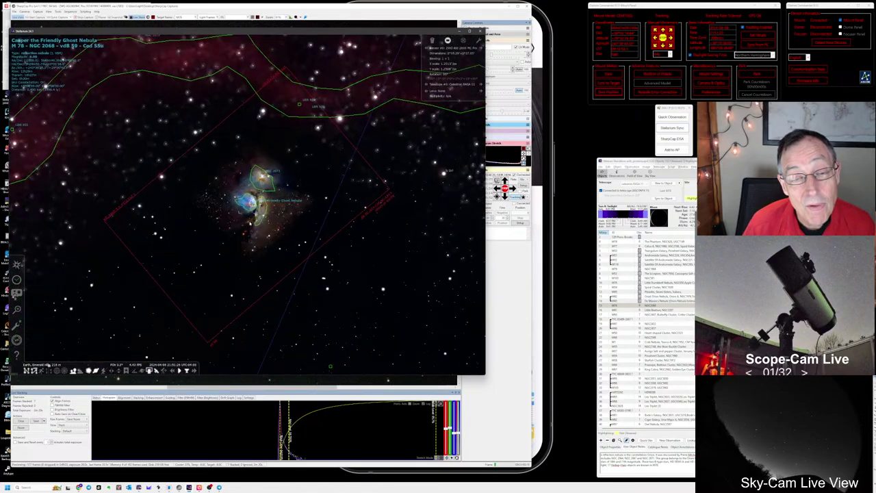
scroll(252, 213, "up", 3)
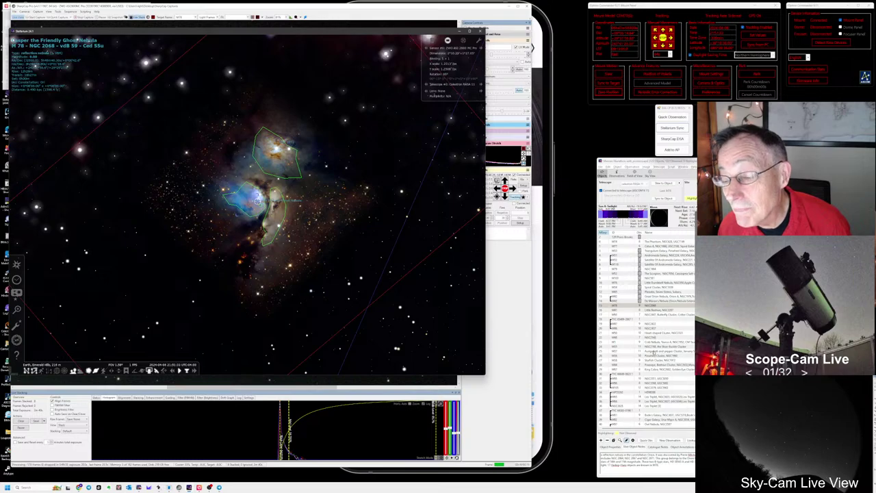
- Add "Casper the Friendly Ghost Nebula" to M78's name in its object properties and read through its user object notes
left_click(639, 305)
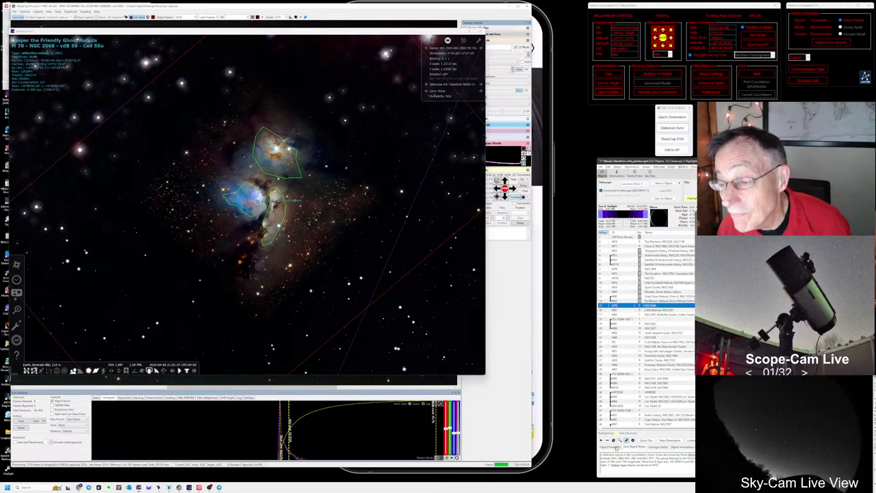
left_click(616, 447)
left_click(625, 467)
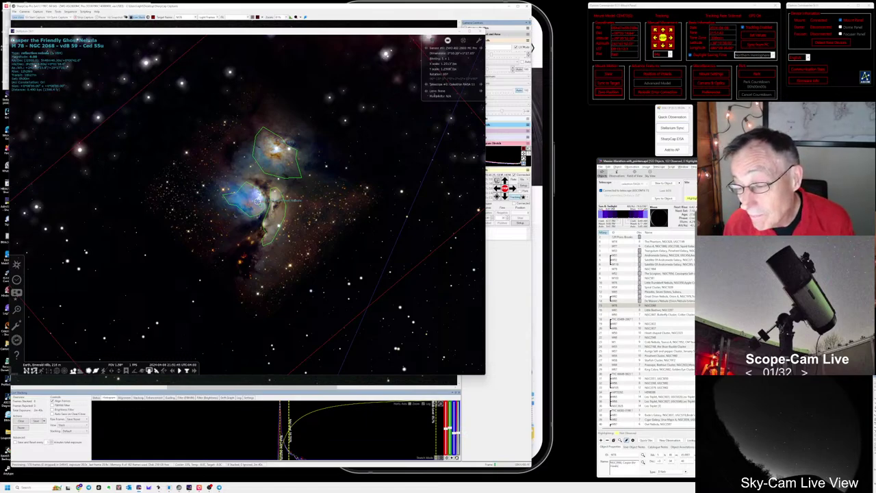
type("Friendly Ghost Nebula")
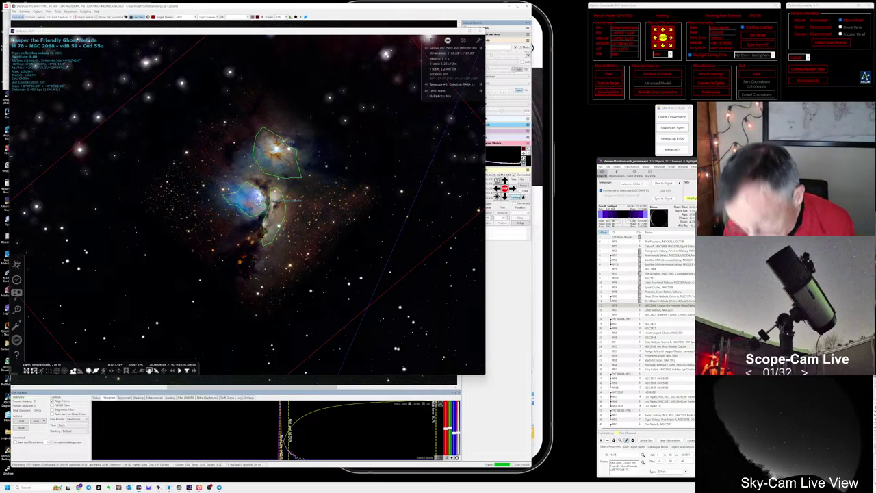
left_click(634, 447)
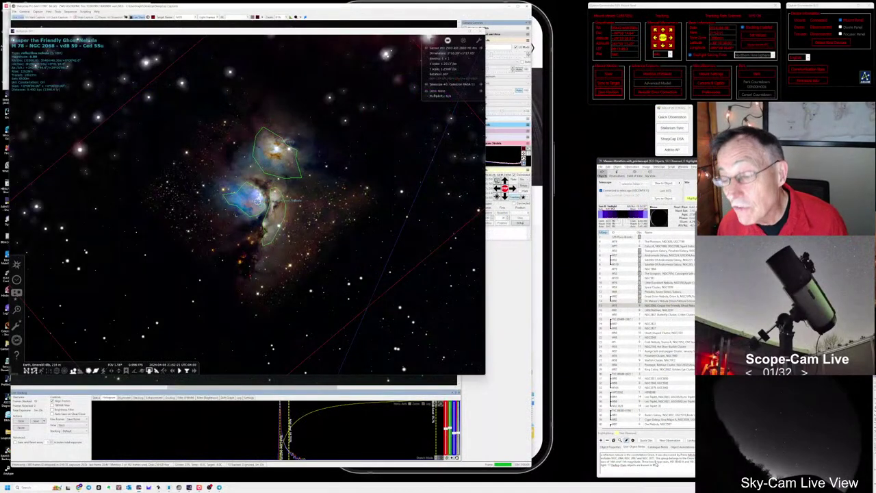
left_click(653, 306)
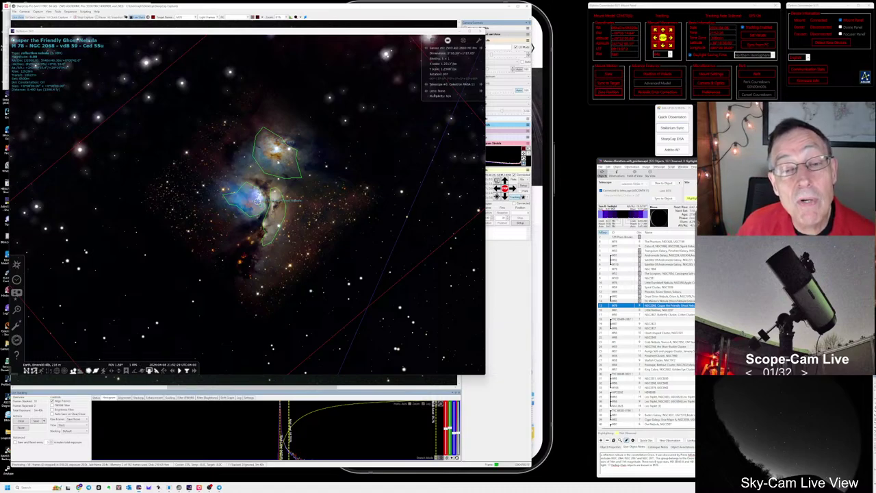
- Examine the objects in and around M78 in Stellarium, selecting the neighbouring reflection nebulae NGC 2071 and NGC 2067
left_click(257, 201)
right_click(257, 201)
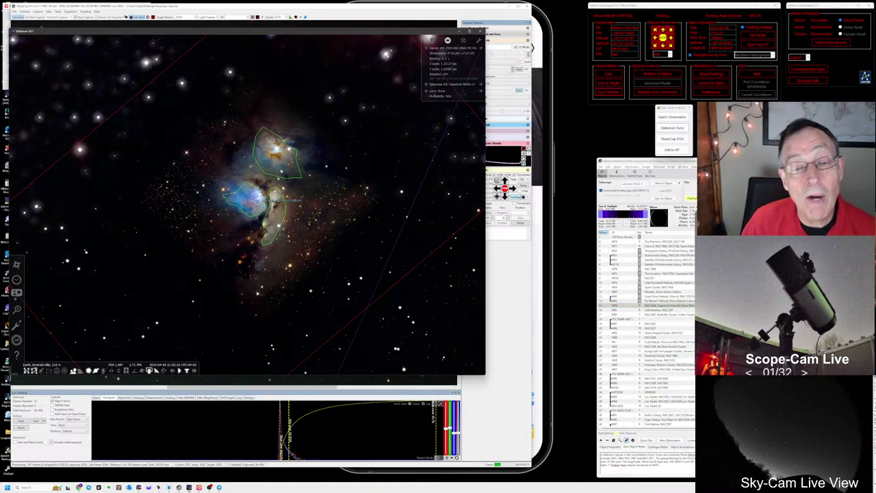
left_click(280, 225)
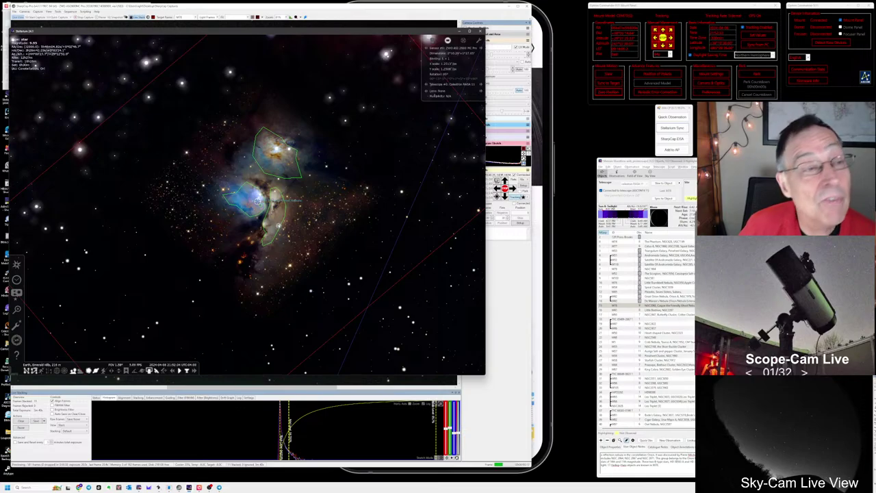
scroll(256, 200, "down", 3)
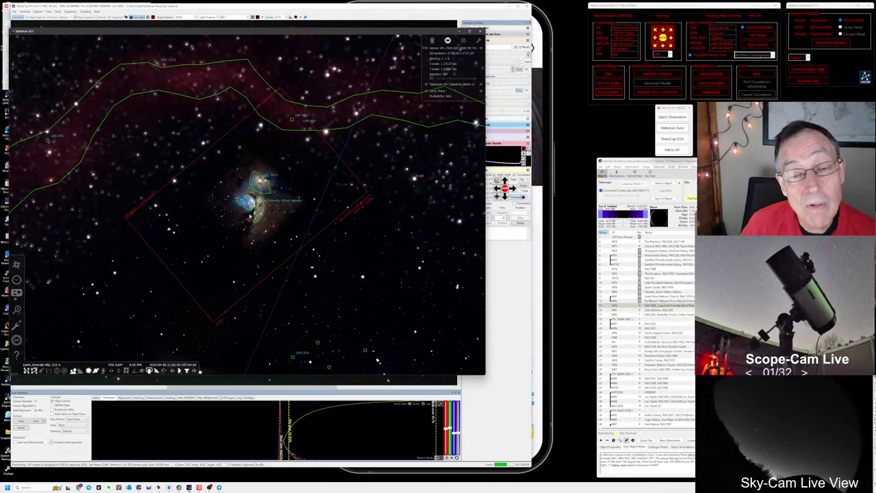
left_click(258, 211)
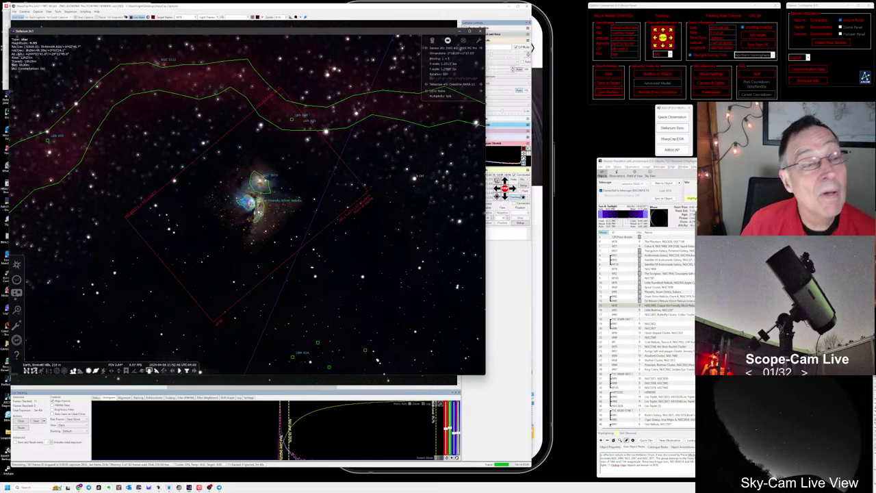
scroll(258, 211, "down", 3)
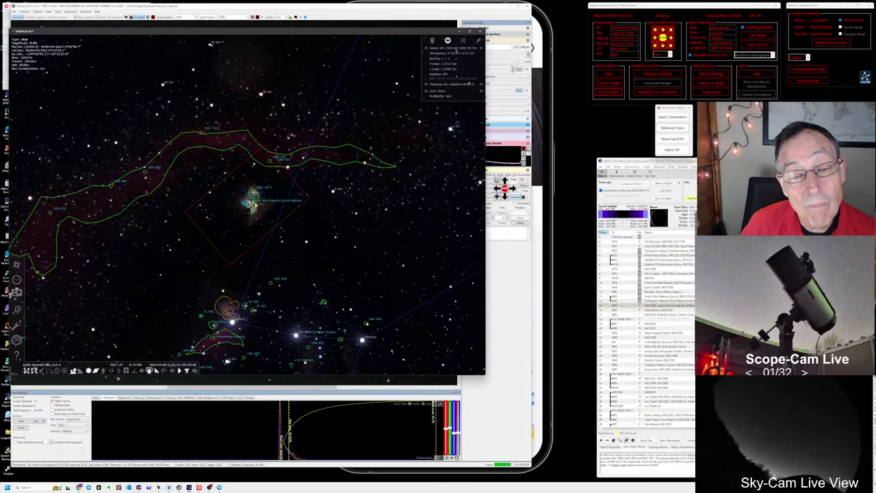
left_click(254, 196)
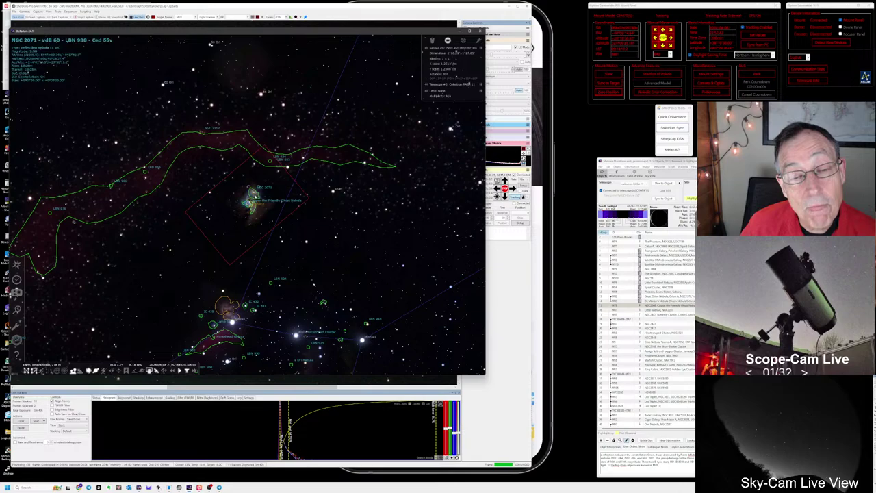
left_click(251, 201)
left_click(252, 203)
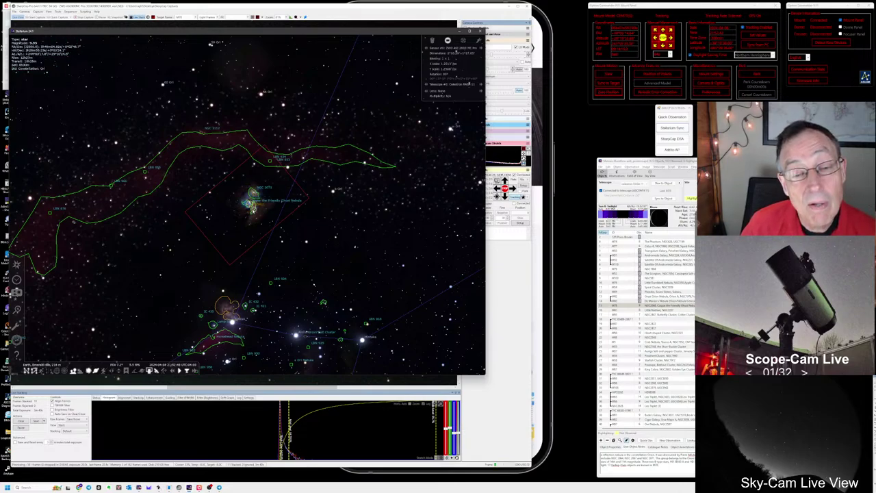
left_click(252, 203)
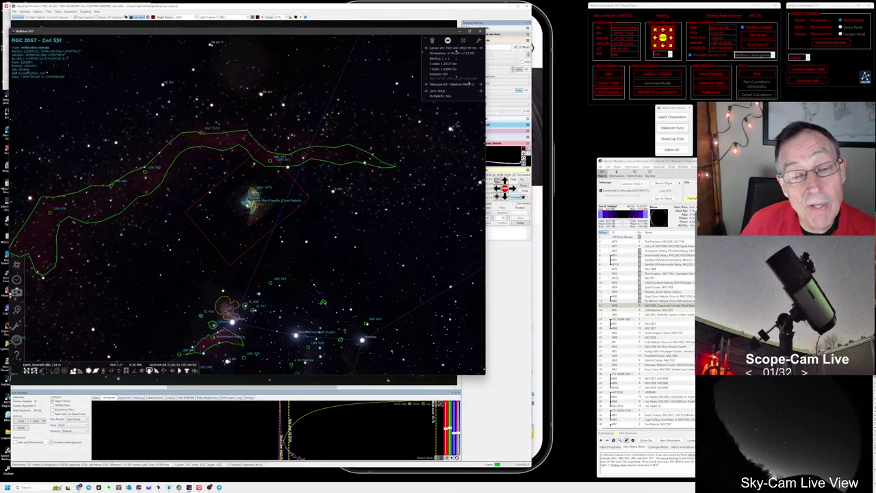
- Reselect M78 in Stellarium, examine its nebulosity in close-up, and switch back to the live stack in SharpCap
left_click(247, 204)
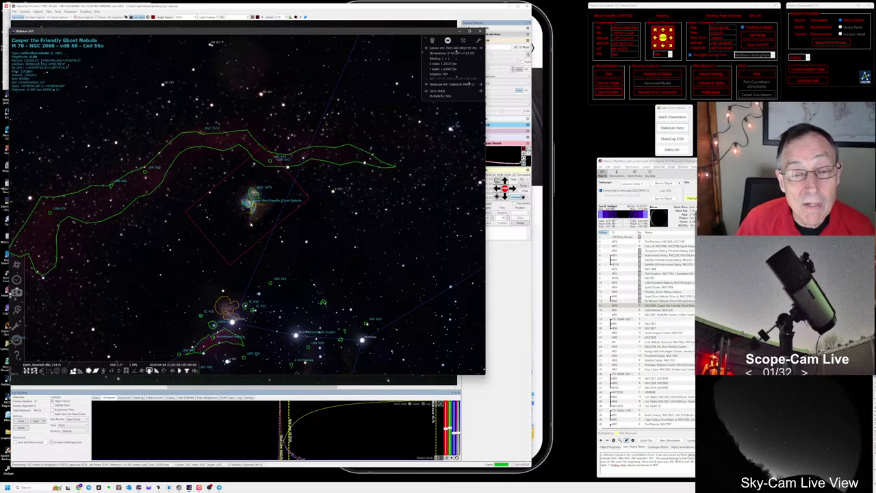
key("slash")
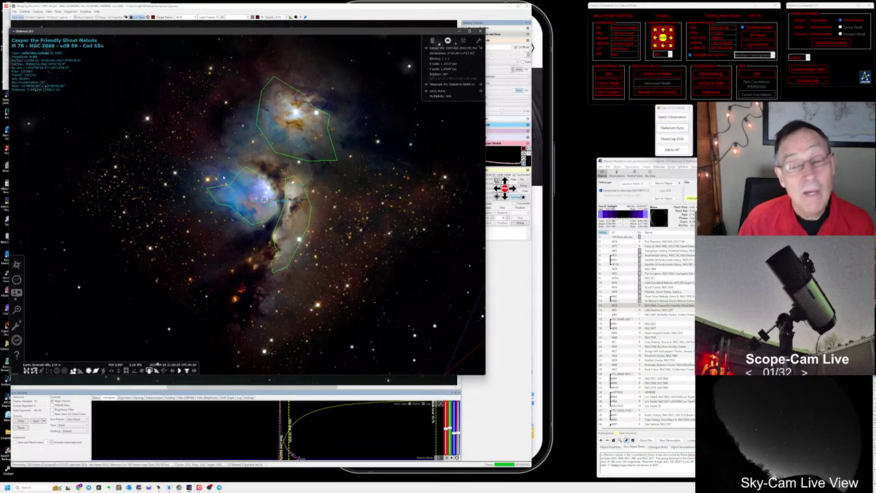
key("alt+Tab")
key("alt+Tab")
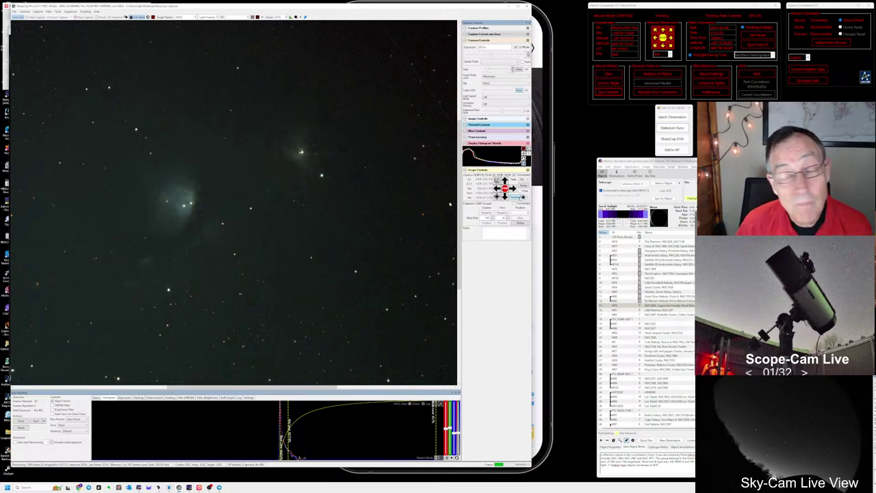
- Log a quick observation for M78 noting that it was identified as a ghost before the "Casper" name was seen
left_click(644, 163)
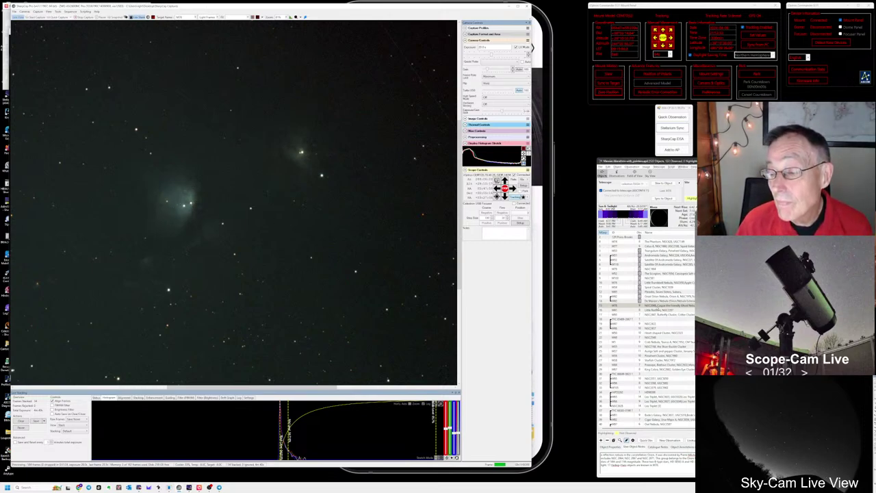
left_click(676, 118)
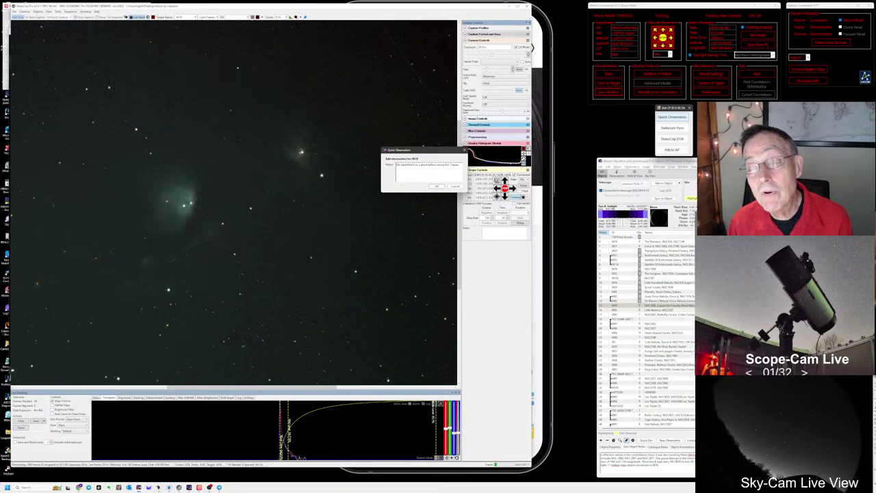
type("neb")
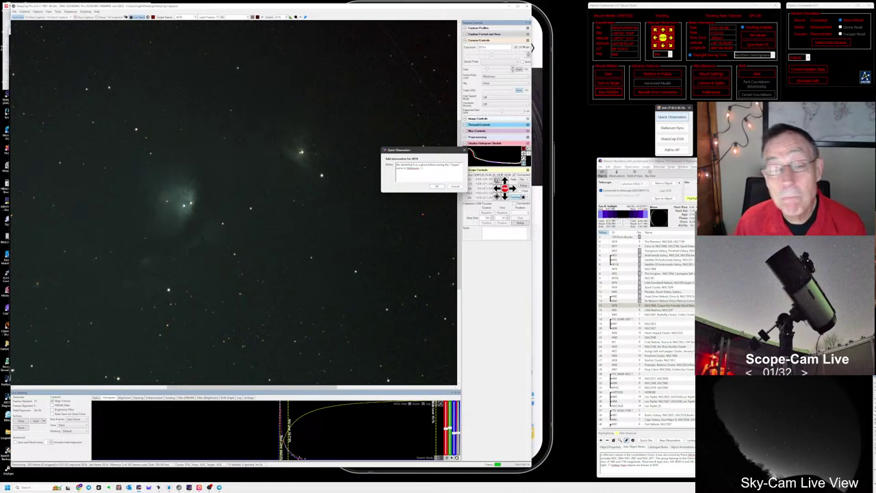
left_click(436, 186)
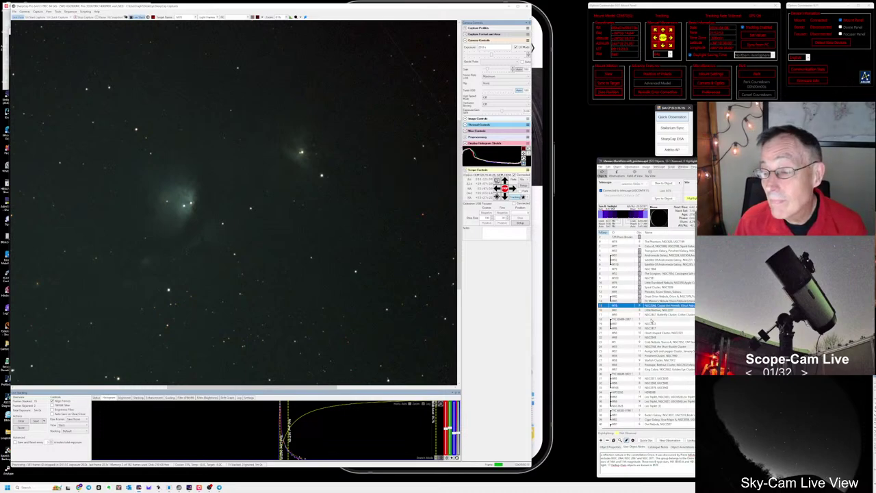
- Select M41, the Little Beehive, in the object list and run the recent new-target sequence in SharpCap
left_click(651, 311)
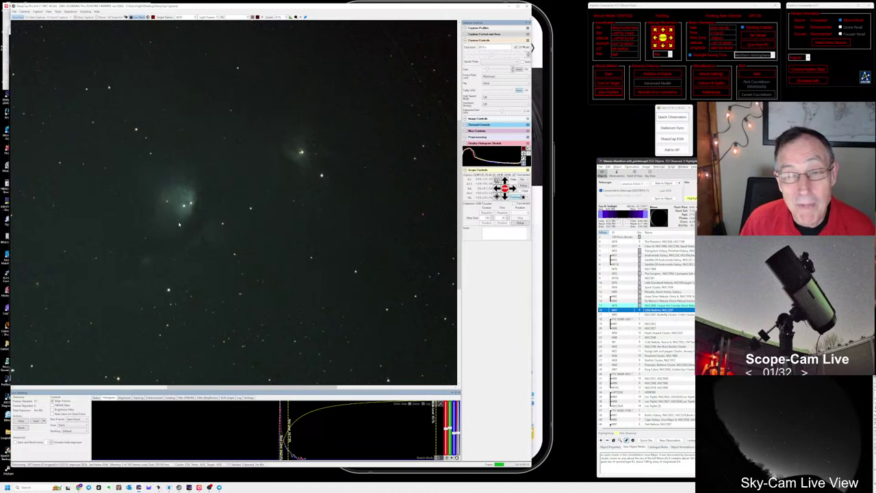
left_click(71, 12)
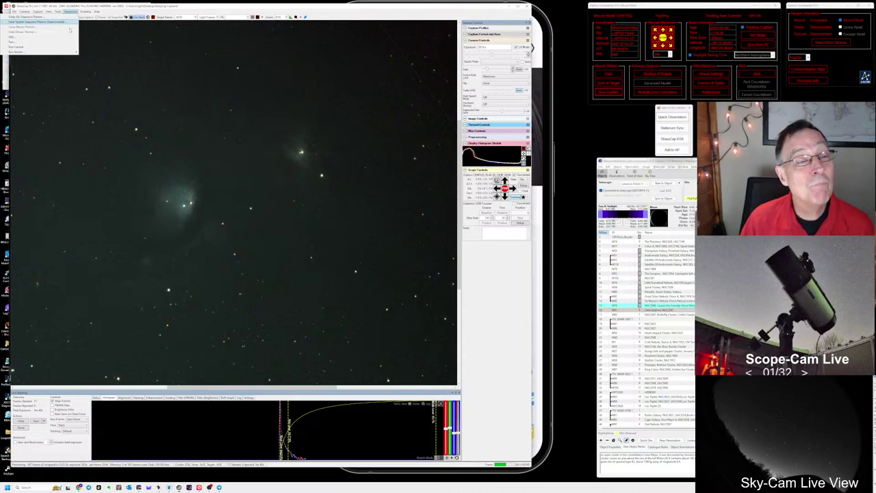
mouse_move(68, 52)
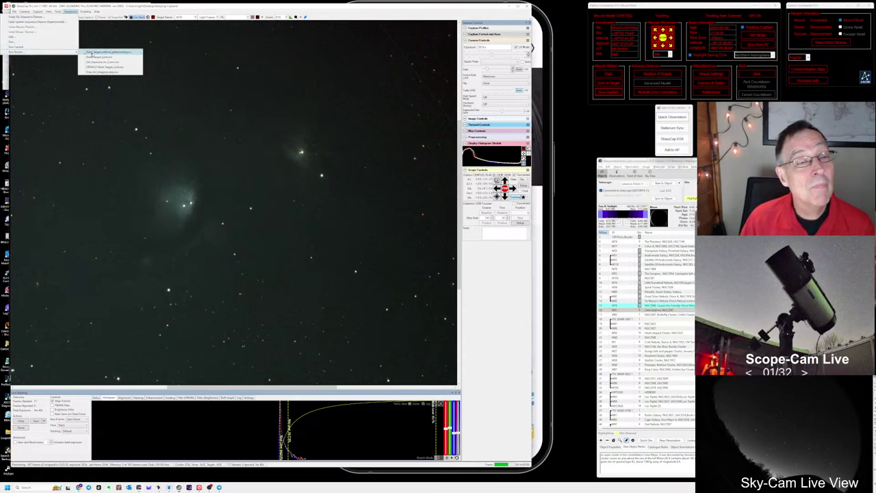
left_click(96, 58)
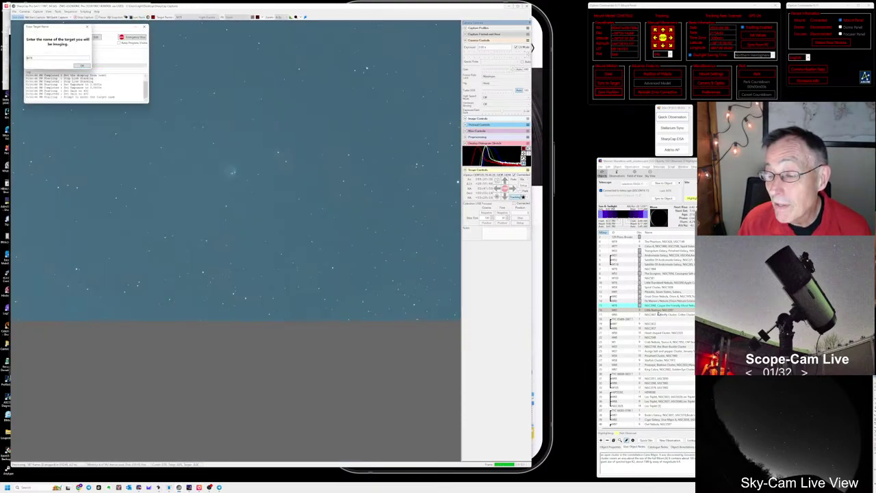
- Slew the telescope to M41, enter M41 as the sequence's target name, and continue the sequence with the mount settled
left_click(659, 311)
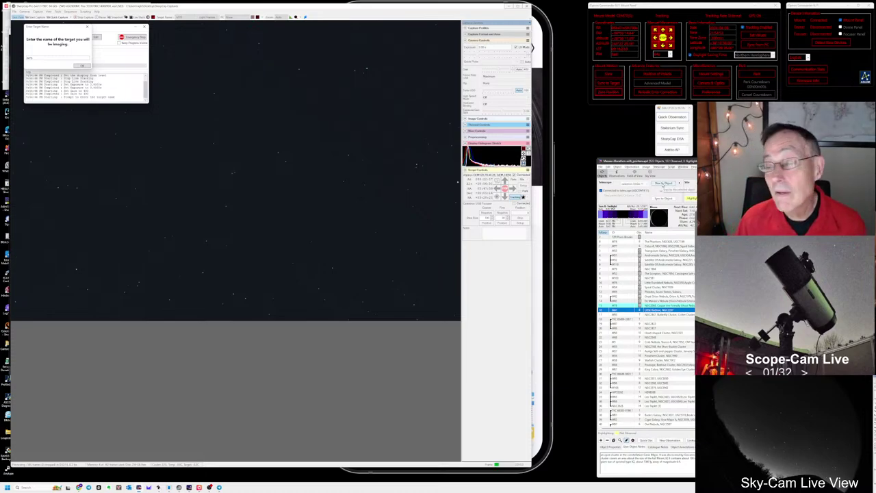
left_click(662, 183)
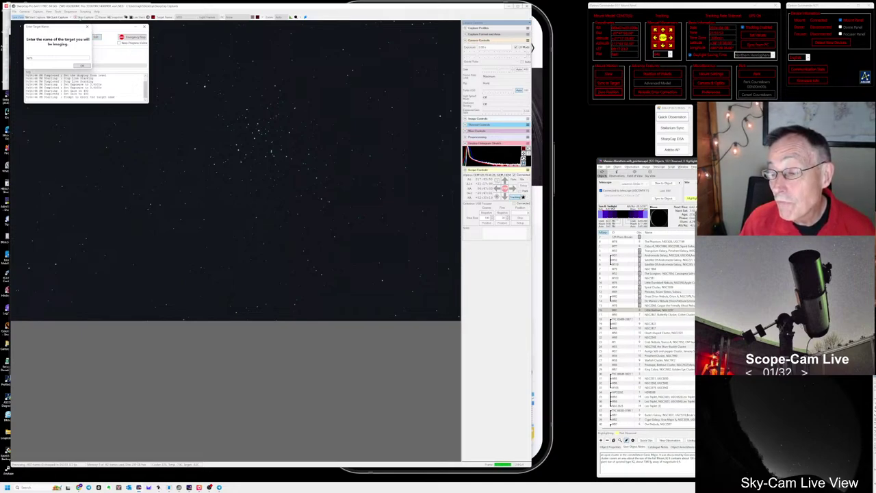
left_click(39, 58)
type("N")
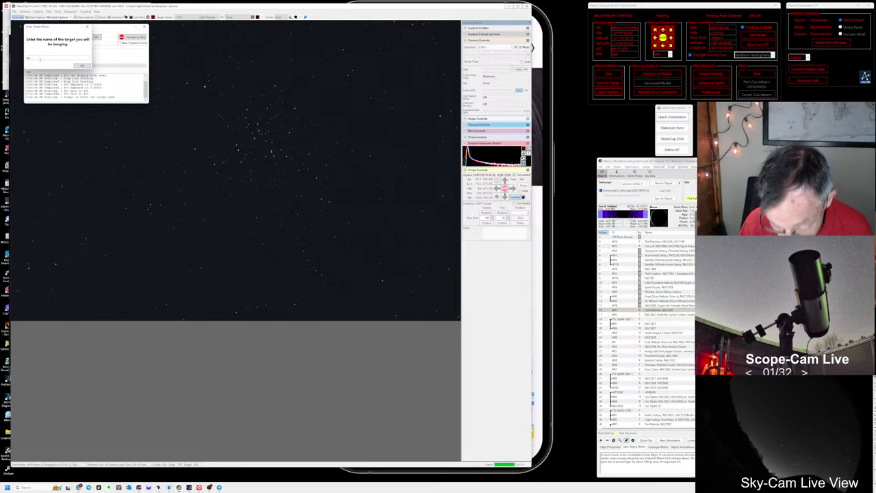
type("GC")
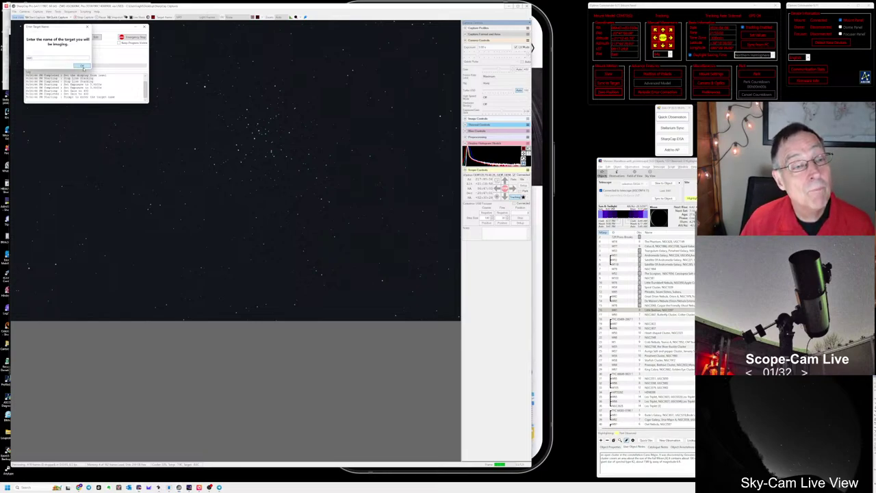
left_click(83, 66)
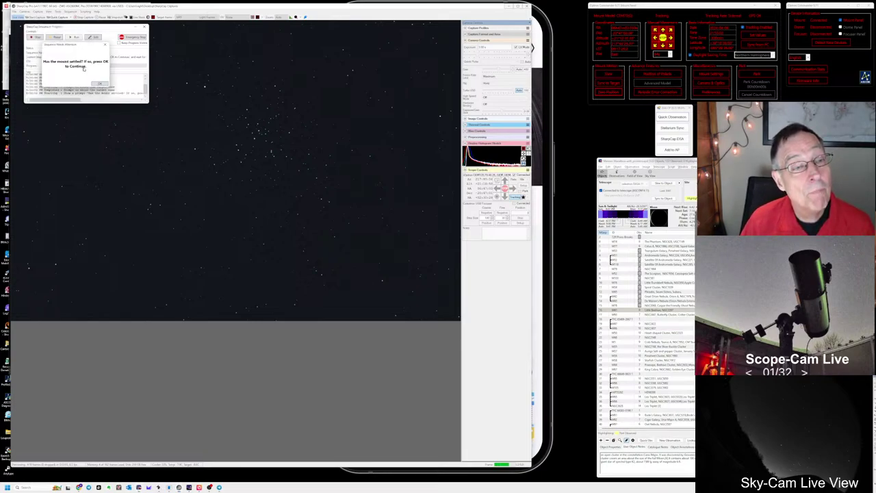
left_click(101, 83)
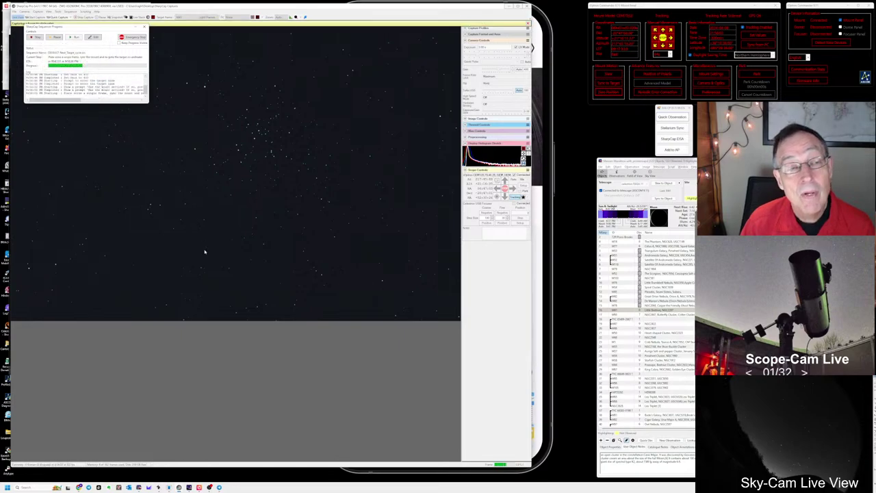
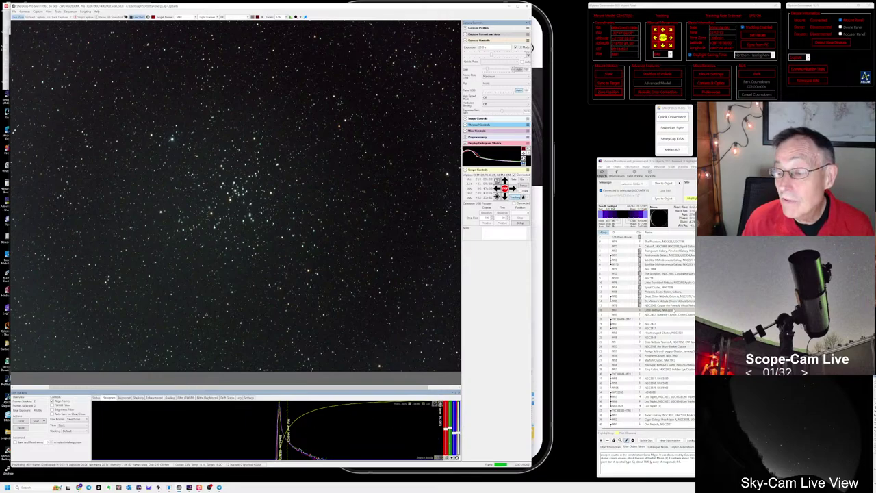
- Log a quick observation for M41 with a note marvelling at its vast number of stars
left_click(669, 312)
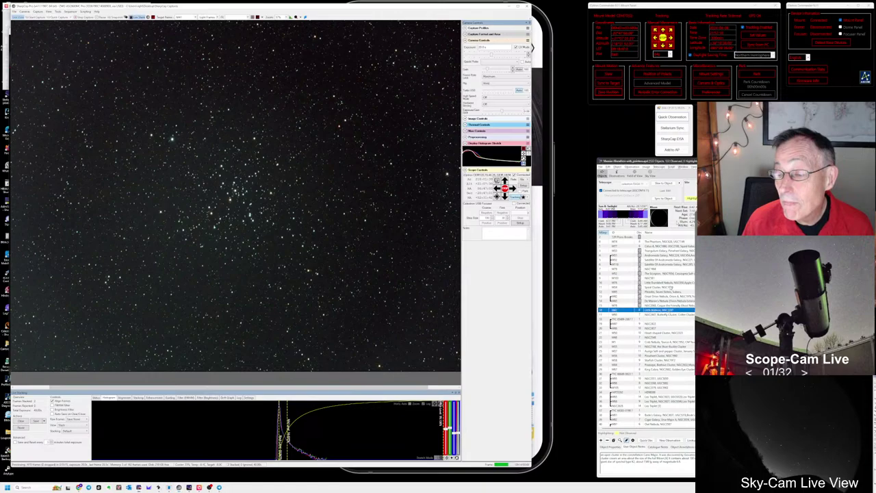
left_click(671, 117)
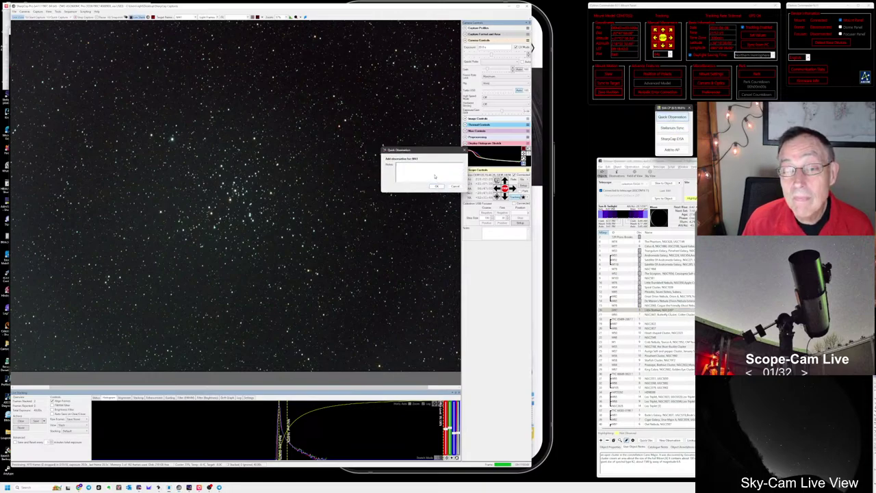
type("lots of stars")
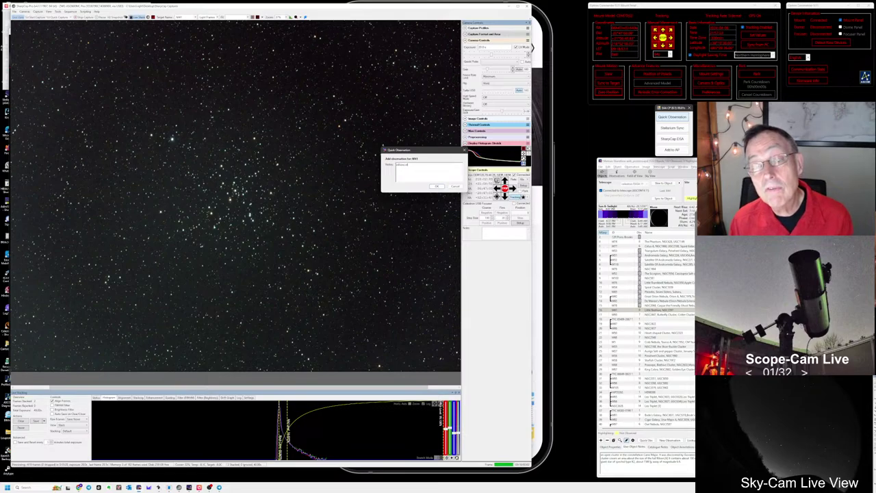
type(" here")
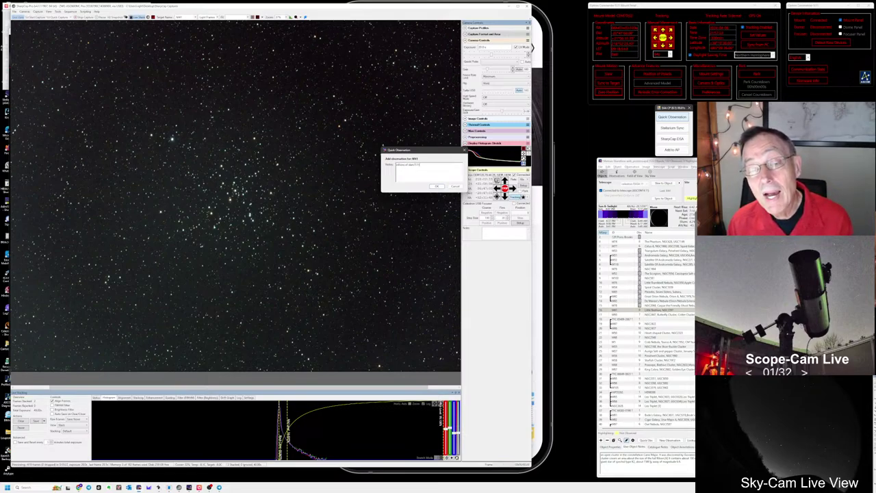
type(" and")
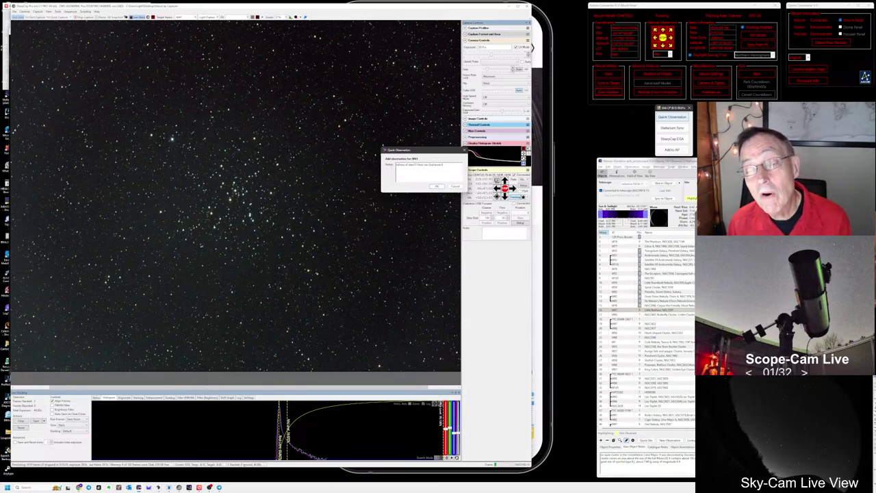
type(" the")
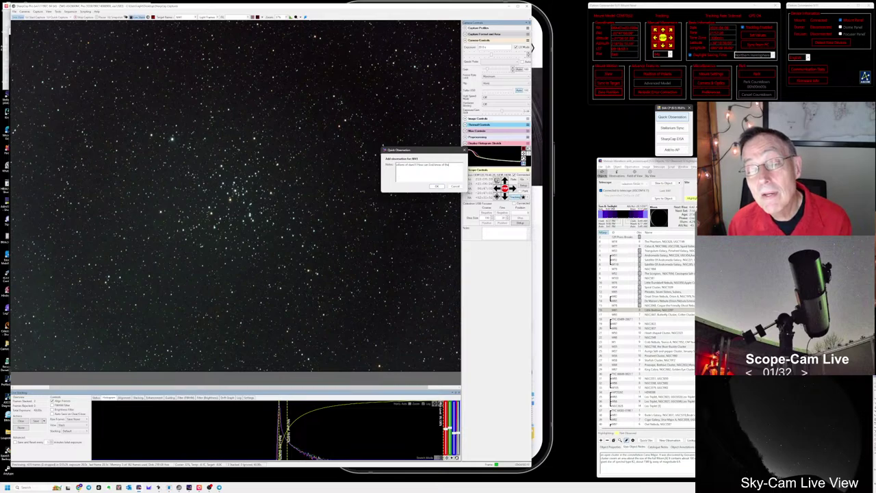
type("e?")
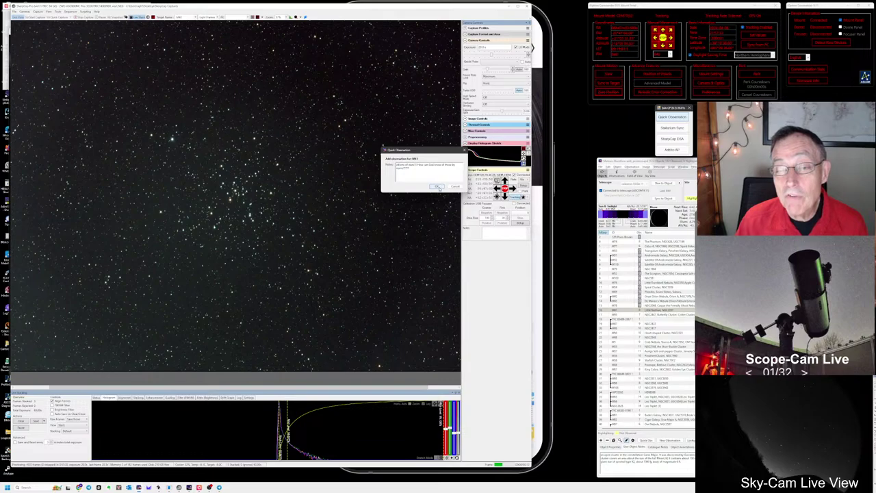
left_click(437, 186)
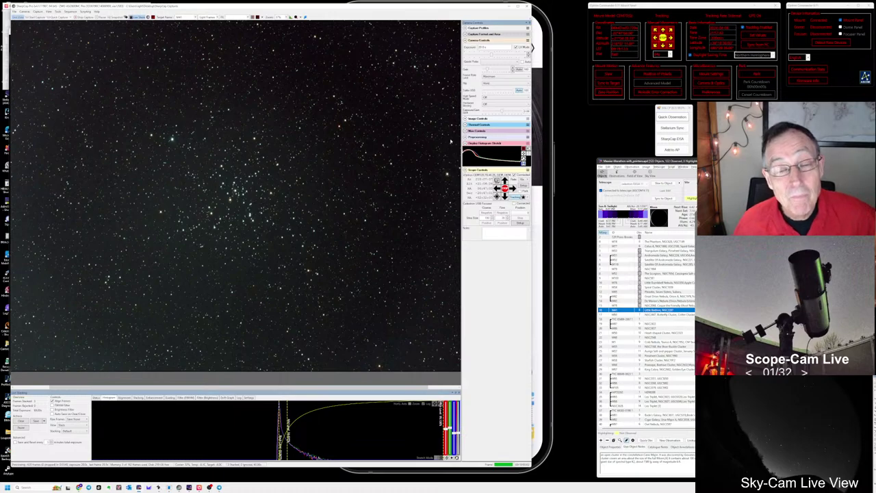
- Sync Stellarium to M41 from the object list and switch to Stellarium
left_click(673, 128)
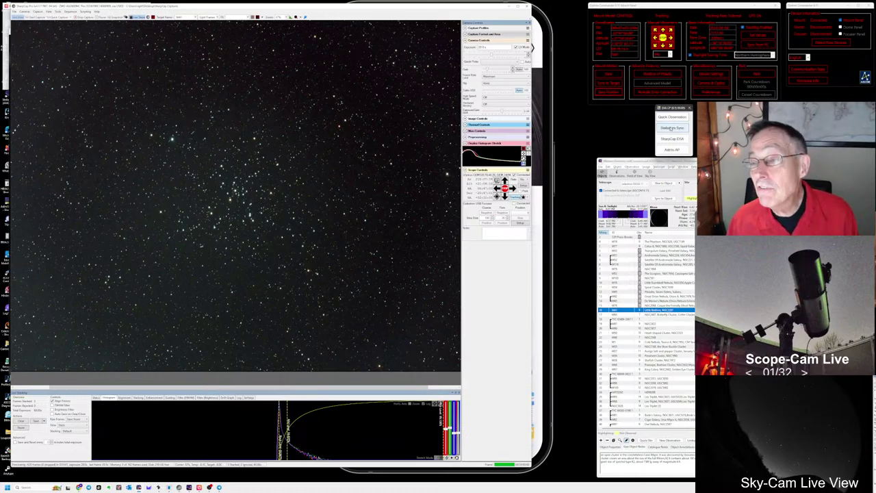
key("alt+Tab")
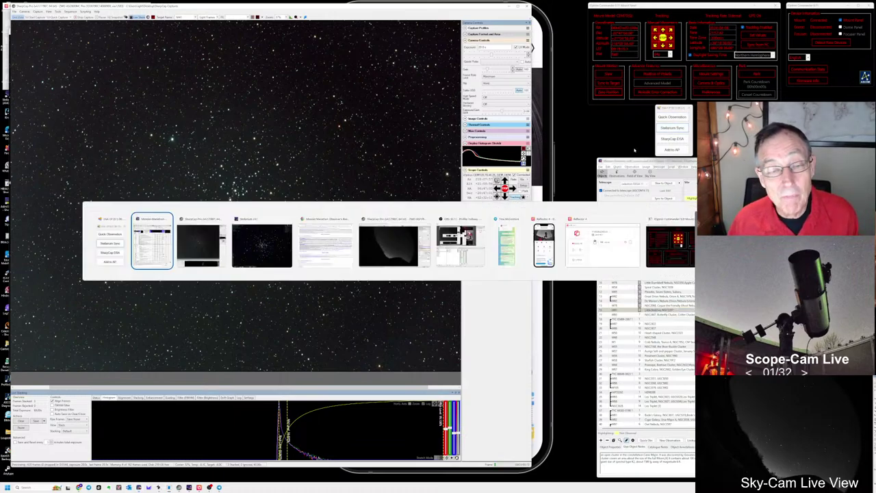
key("alt+Tab")
key("alt+Tab")
- Examine M41's place in Canis Major relative to Sirius and the horizon, and its stars within the camera frame
scroll(280, 221, "down", 3)
scroll(280, 220, "down", 5)
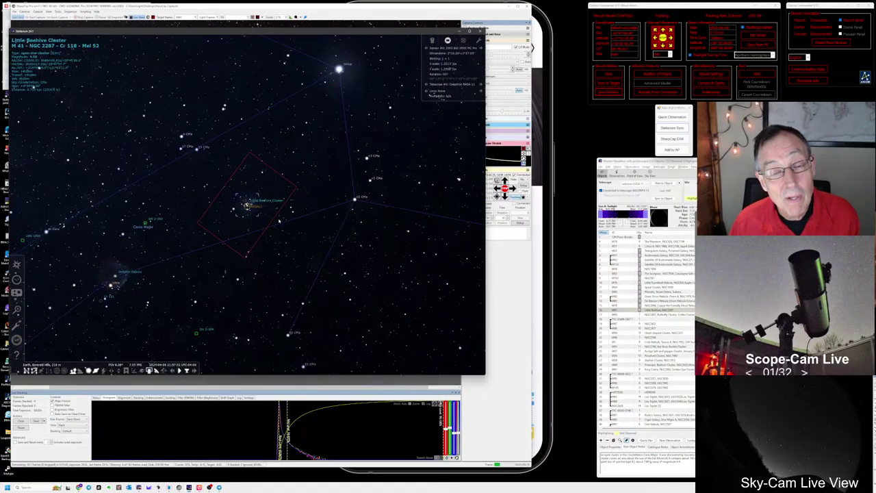
scroll(279, 221, "down", 2)
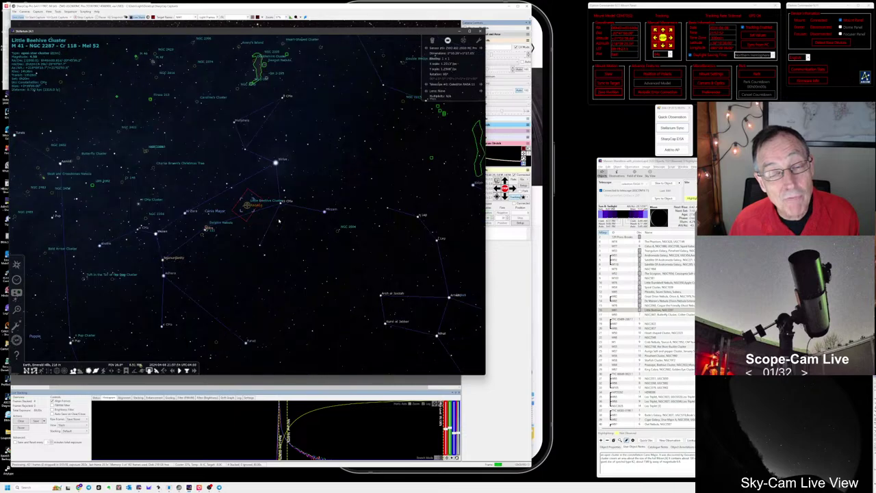
scroll(280, 220, "down", 2)
scroll(279, 221, "down", 2)
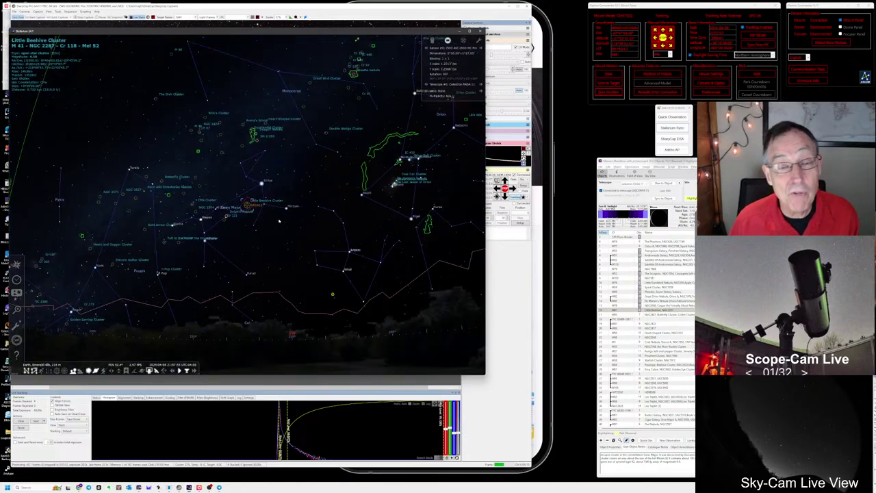
scroll(279, 220, "up", 2)
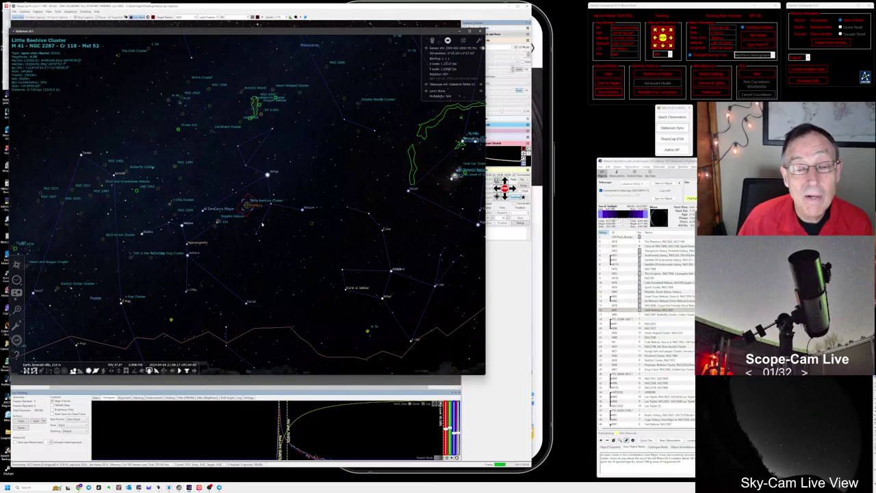
scroll(250, 216, "up", 5)
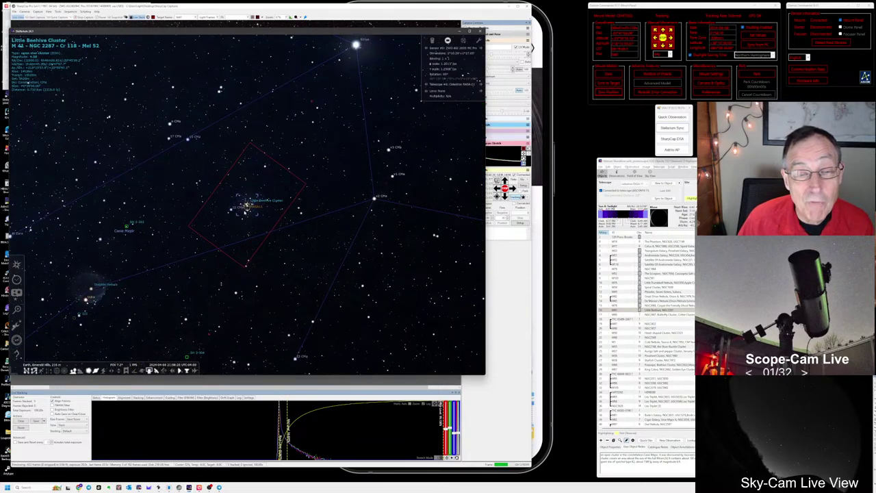
scroll(247, 205, "up", 2)
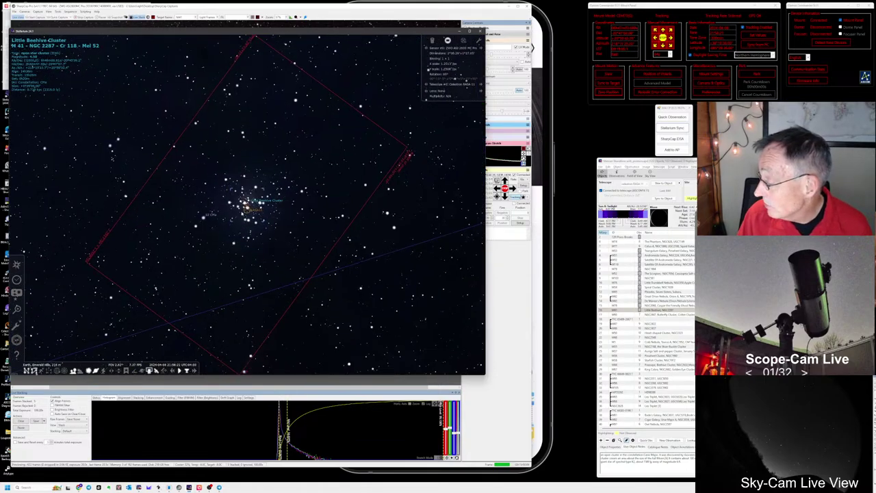
scroll(248, 206, "up", 3)
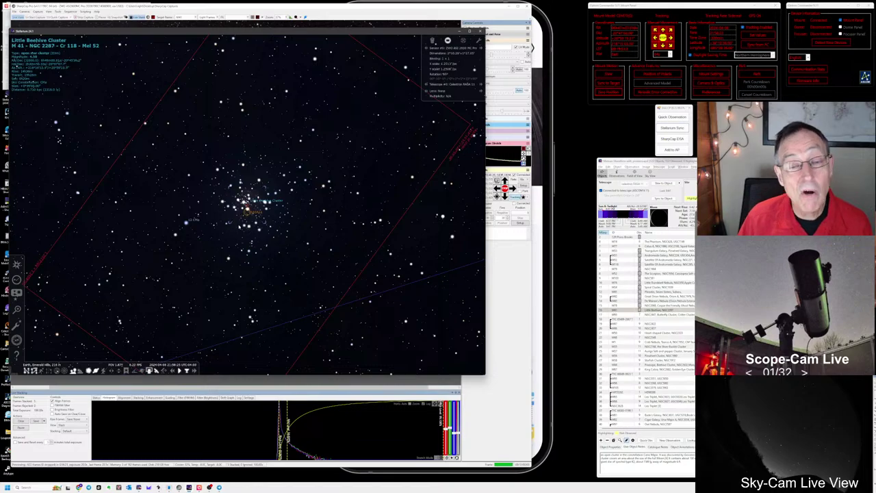
- Switch to SharpCap and inspect the stars of M41 close up in the live-stacked image
key("alt+Tab")
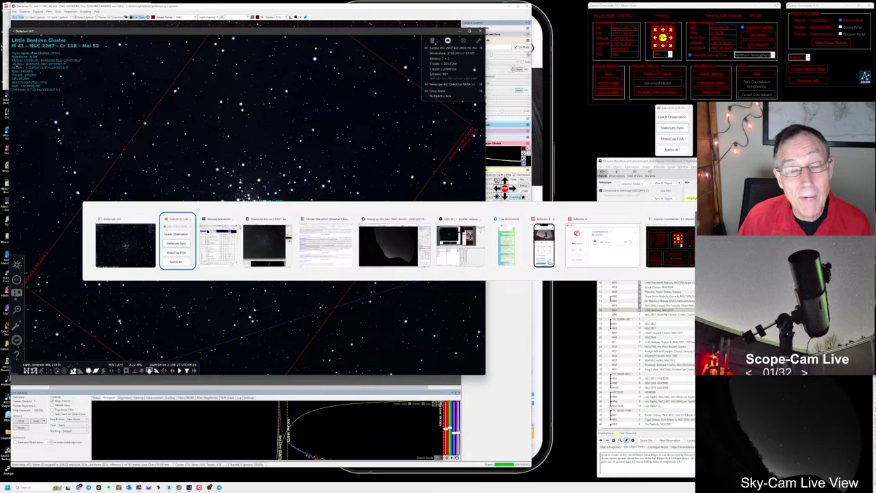
key("Tab")
key("Tab")
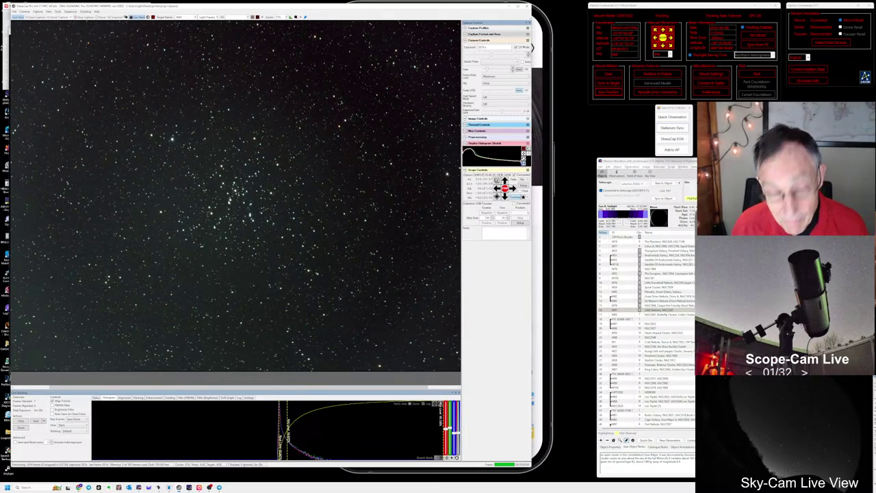
scroll(233, 199, "up", 3)
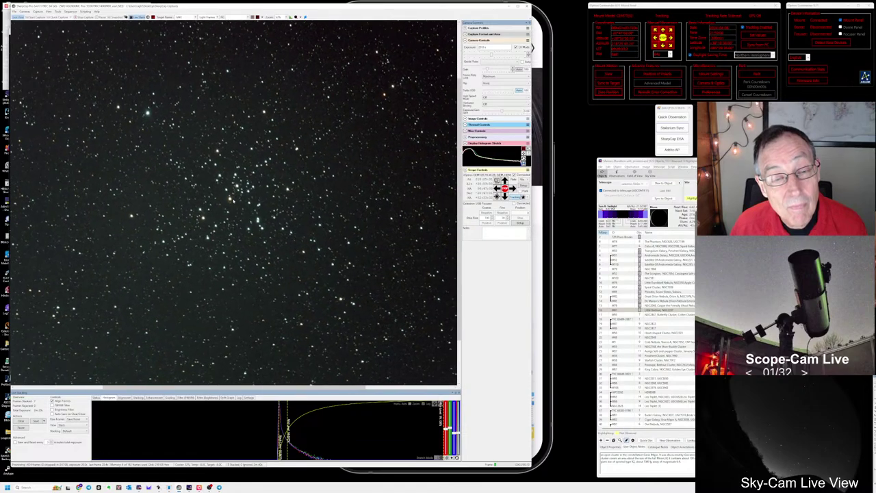
scroll(232, 200, "up", 1)
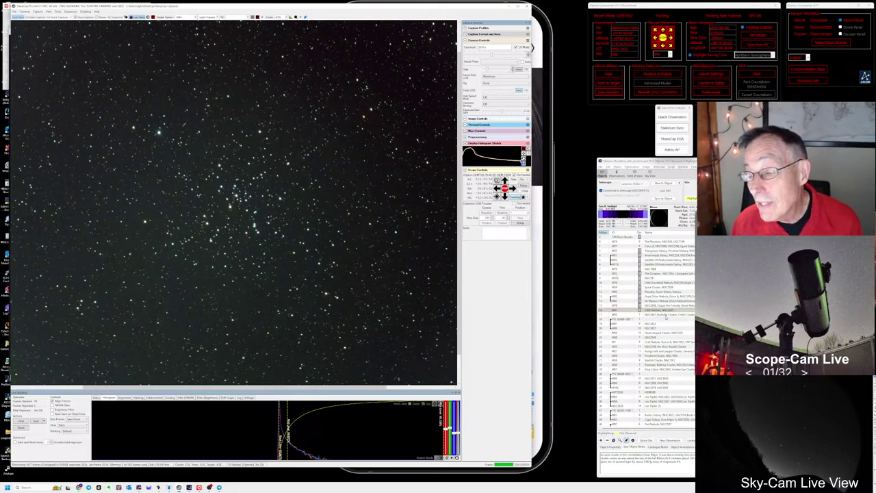
- Select M93 in the object list and run SharpCap's default next-target sequence
left_click(666, 315)
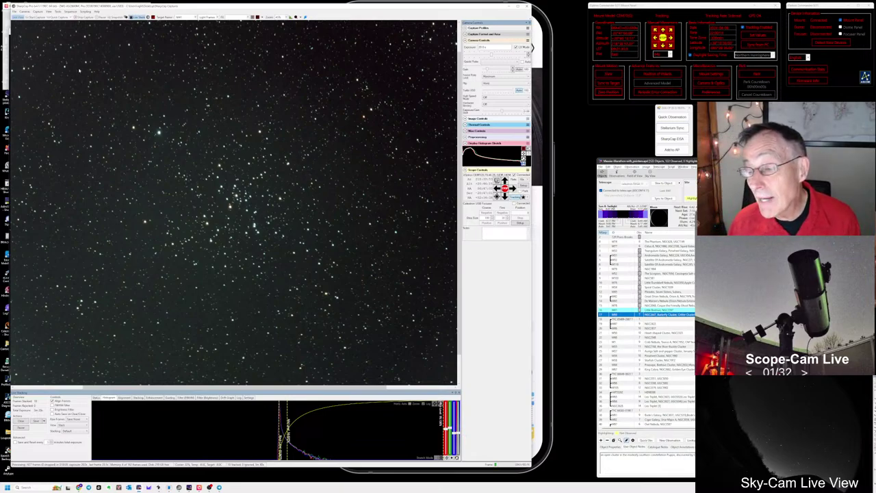
left_click(70, 12)
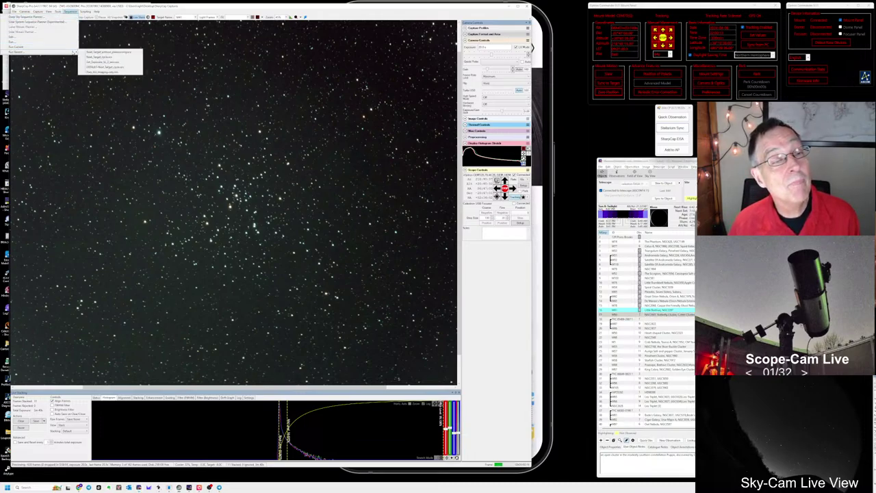
left_click(103, 67)
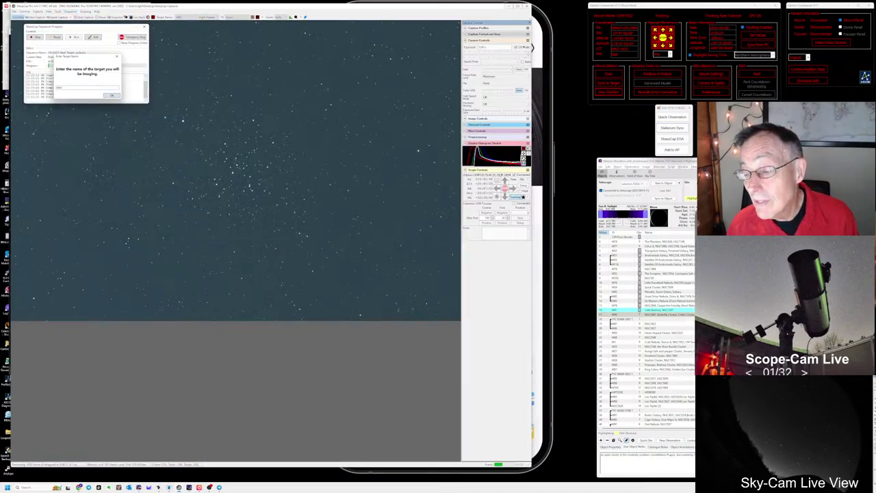
- Slew the telescope to M93, enter M93 as the sequence's target name, and continue the sequence with the mount settled
left_click(647, 315)
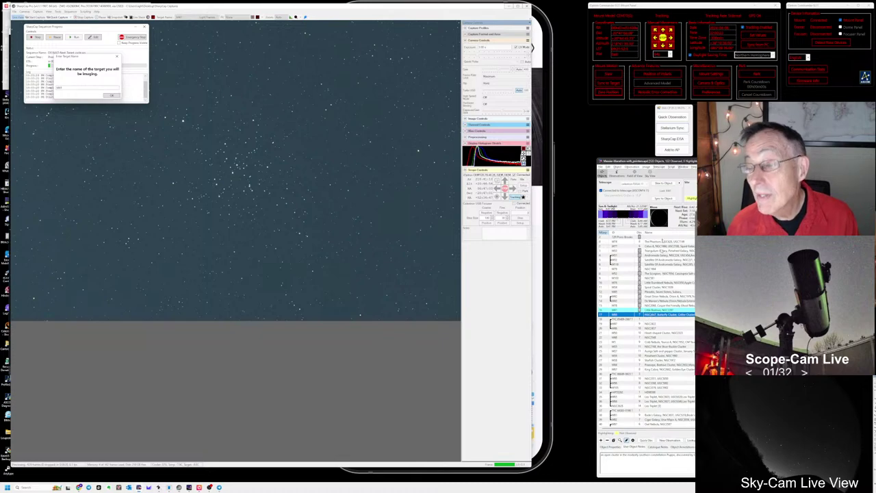
left_click(666, 183)
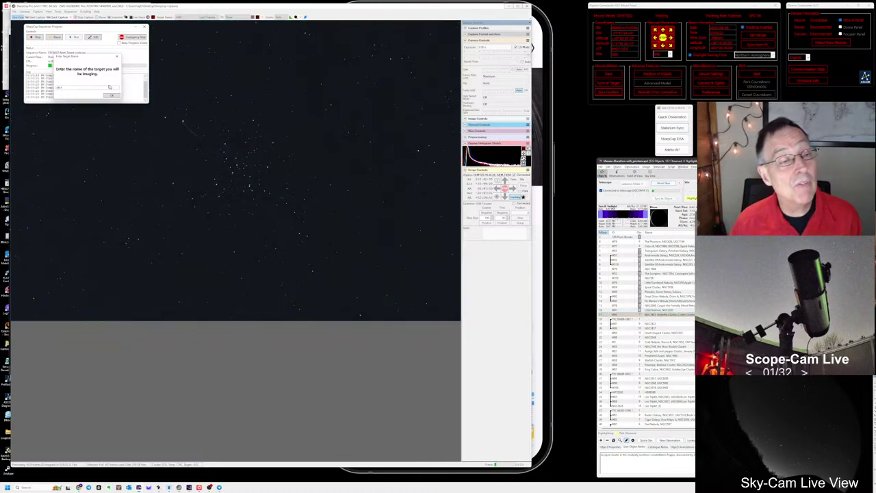
left_click(75, 89)
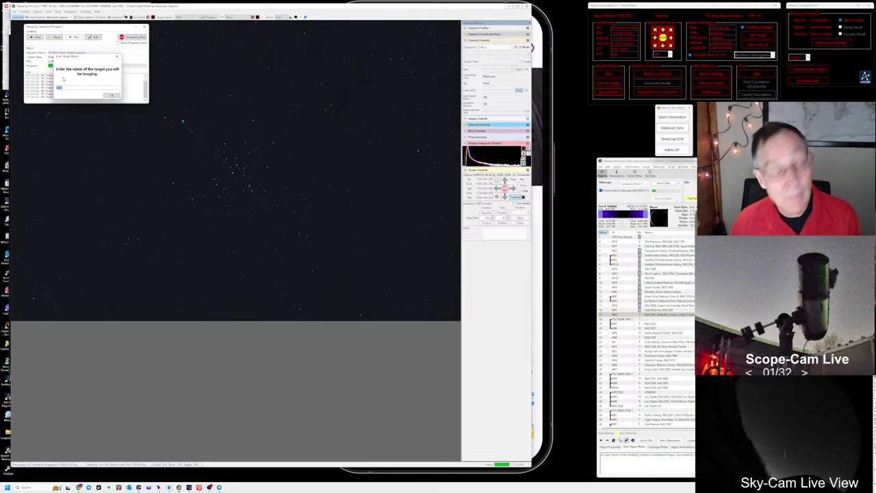
type("NGC6405")
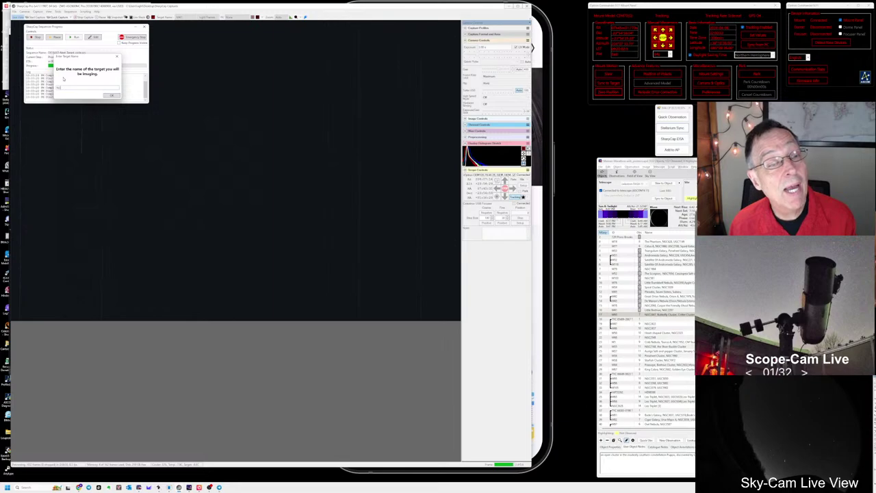
type("6")
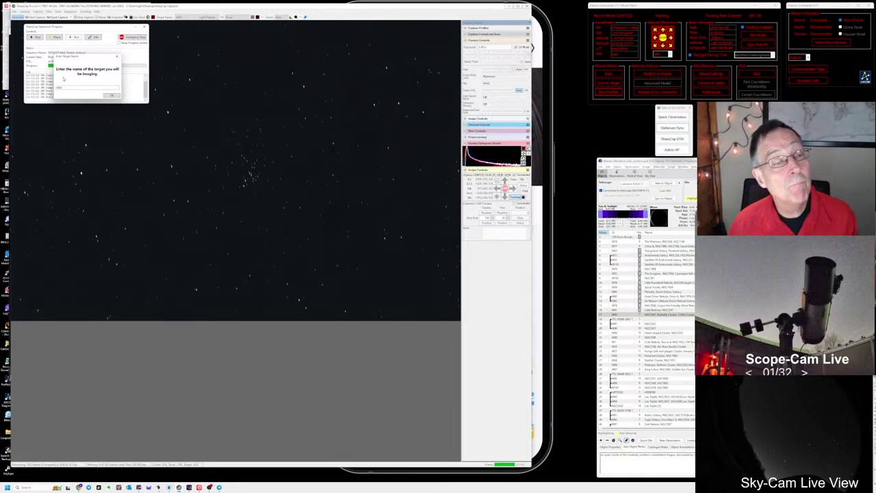
left_click(107, 95)
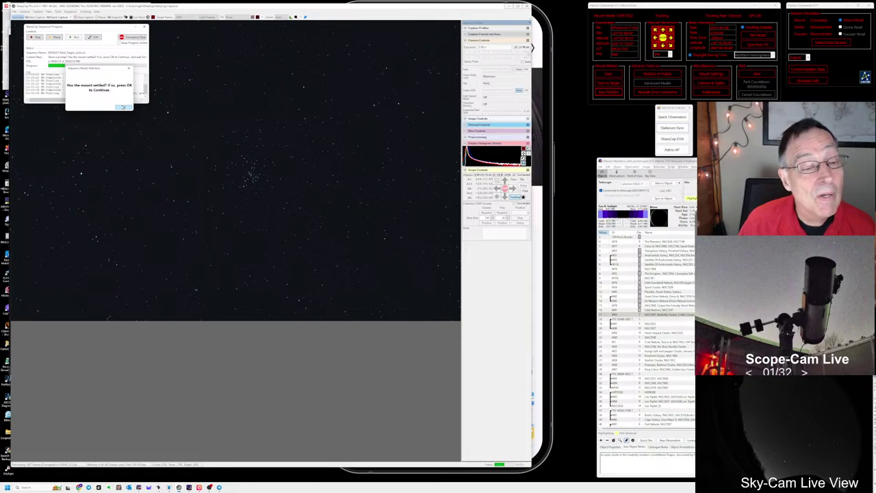
left_click(123, 107)
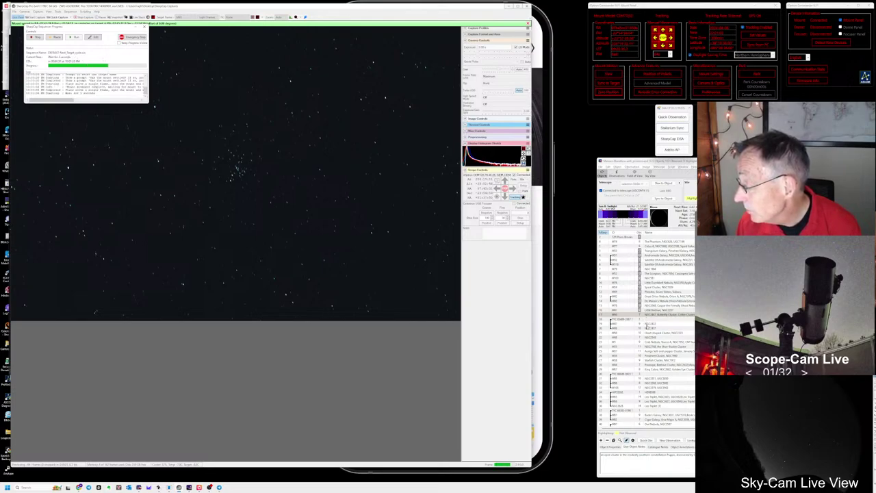
- Sync Stellarium to M93 from the object list and switch to Stellarium
left_click(650, 315)
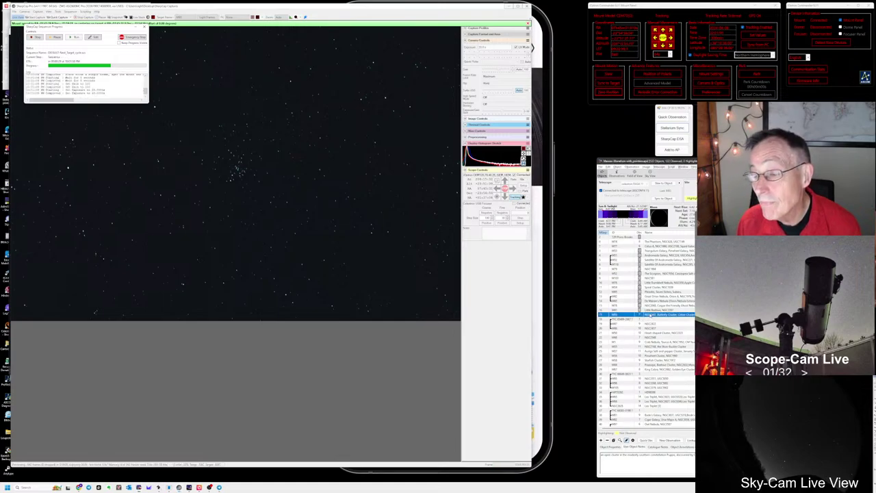
left_click(674, 117)
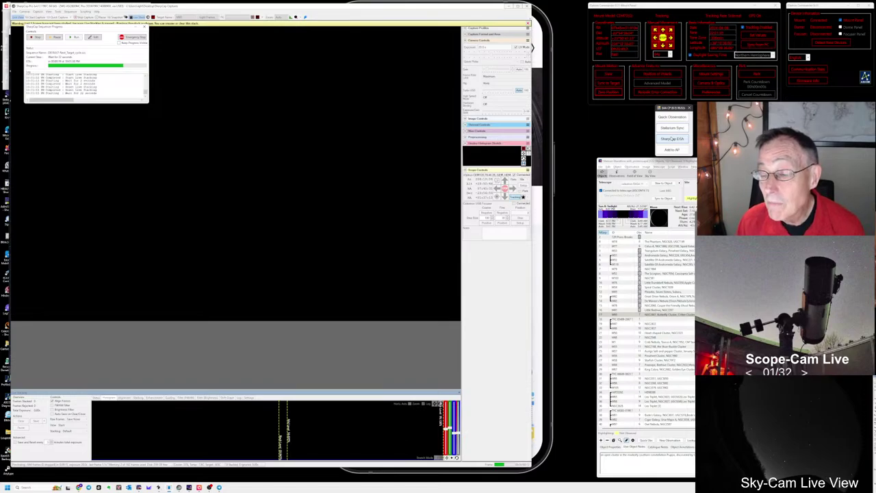
key("alt+Tab")
key("alt+Tab")
key("alt+Tab")
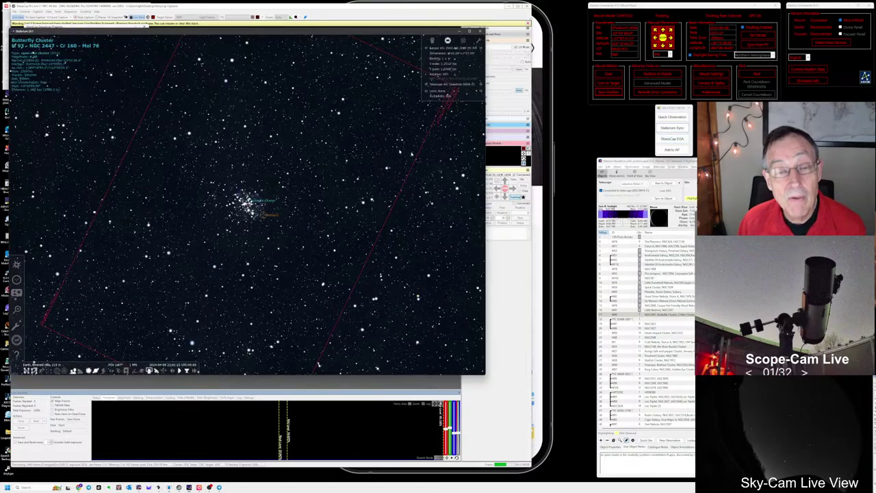
- Examine M93's place in the sky relative to Puppis, Sirius and the horizon, and its stars within the camera frame
scroll(258, 228, "down", 3)
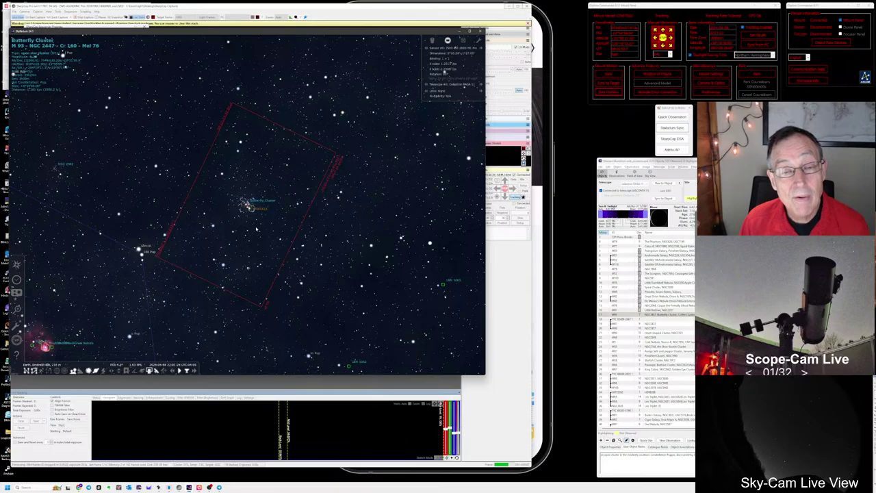
scroll(259, 225, "down", 3)
scroll(260, 226, "down", 3)
scroll(261, 229, "down", 3)
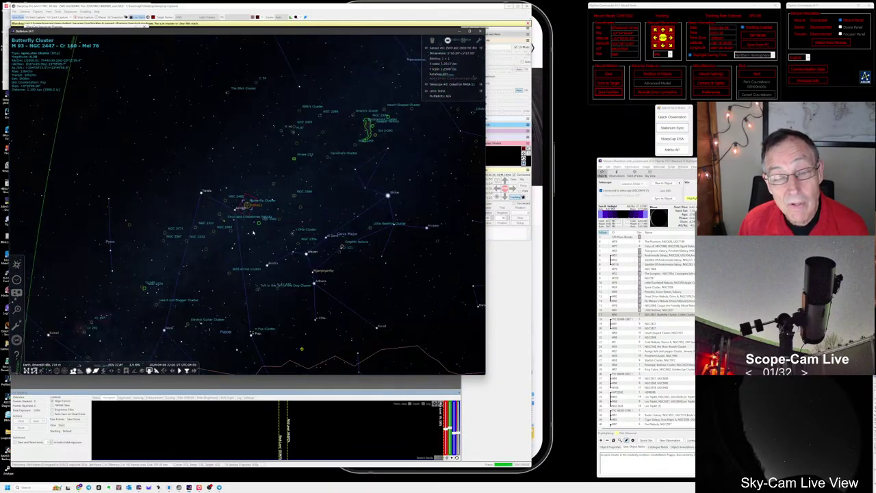
scroll(253, 233, "down", 2)
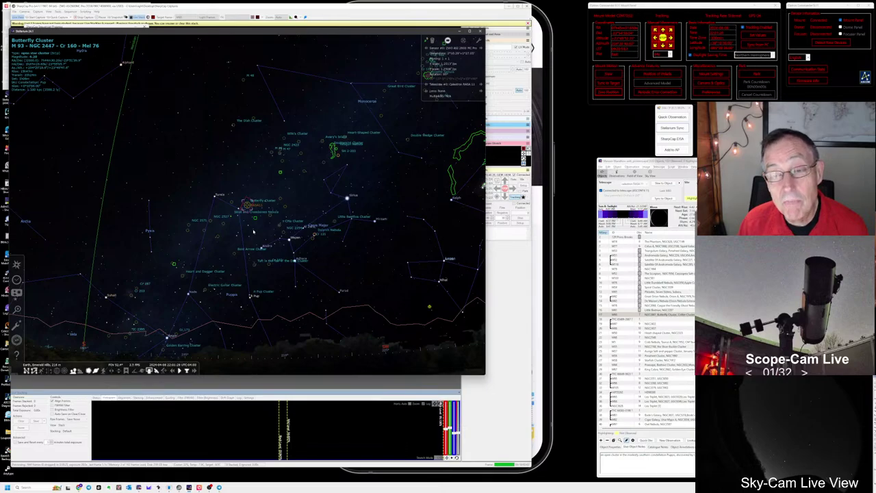
scroll(253, 233, "down", 2)
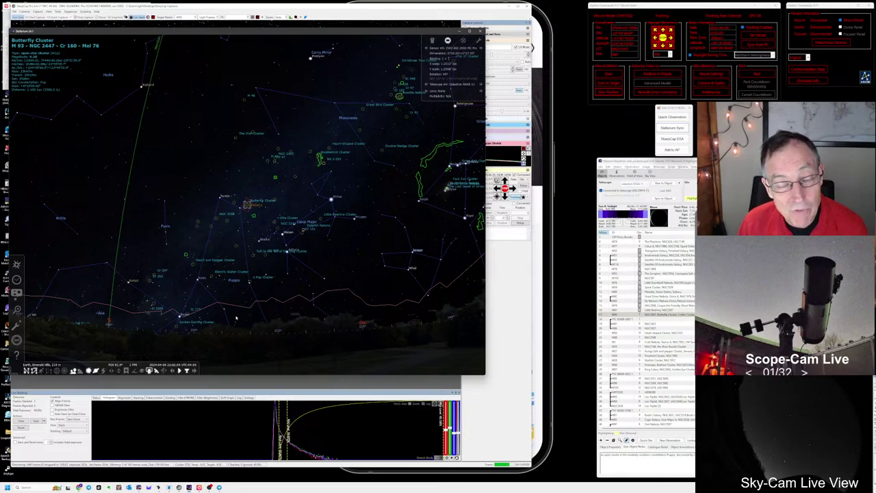
scroll(236, 317, "up", 2)
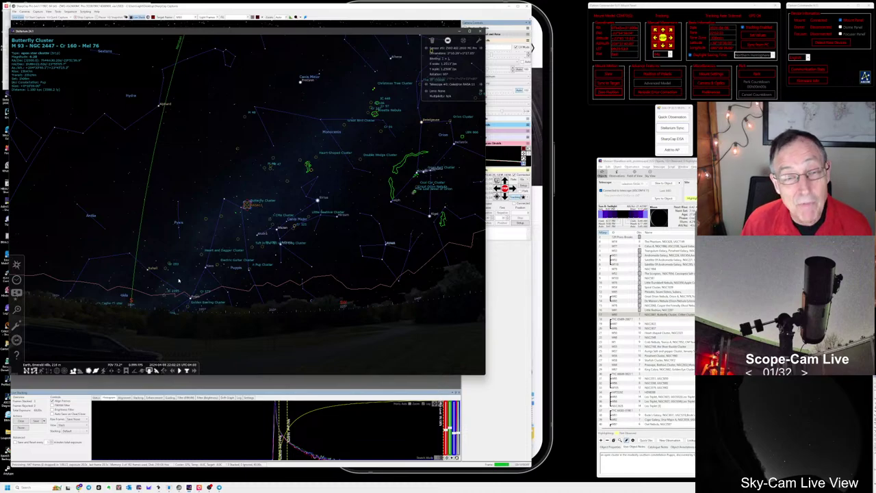
scroll(179, 280, "up", 6)
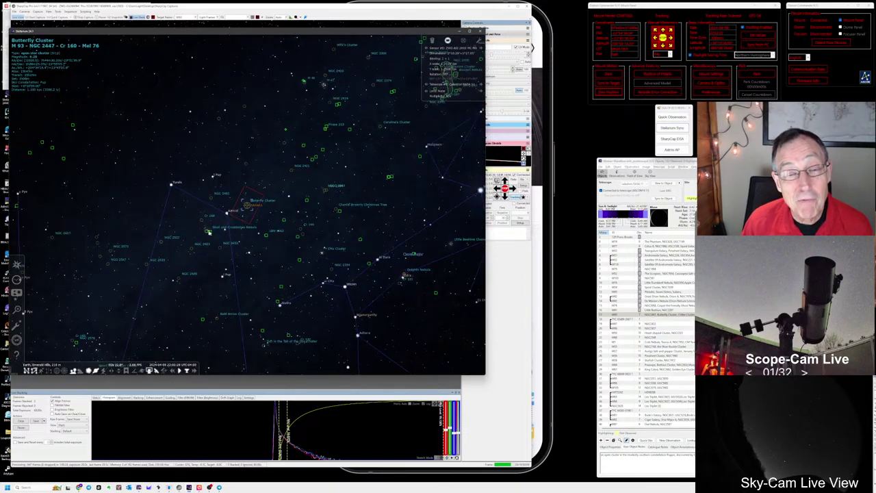
scroll(211, 234, "up", 4)
scroll(230, 243, "up", 2)
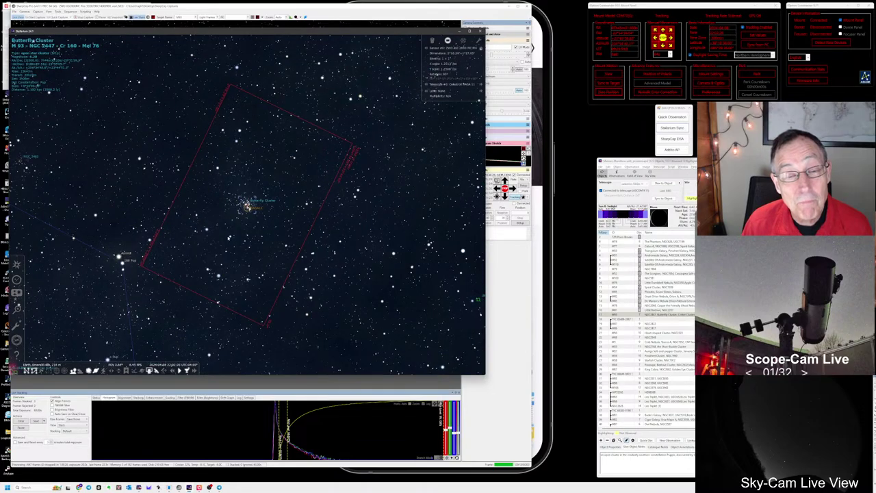
scroll(229, 243, "up", 2)
scroll(230, 243, "up", 1)
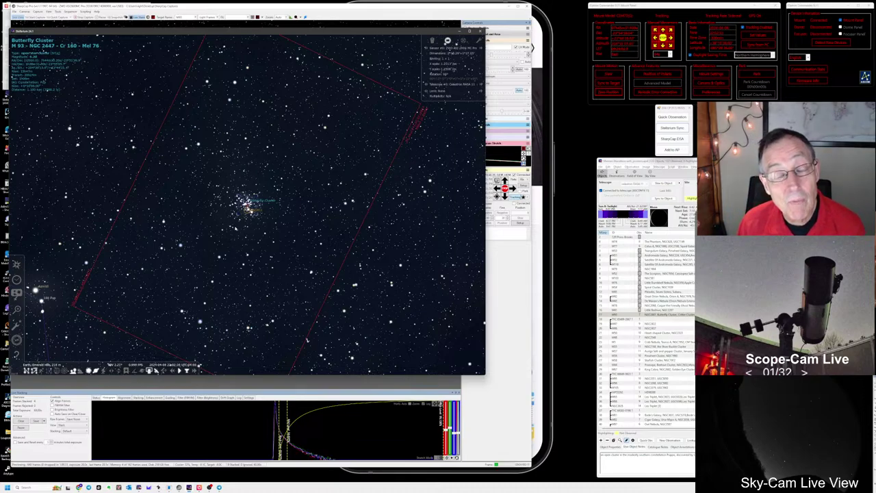
scroll(237, 228, "up", 2)
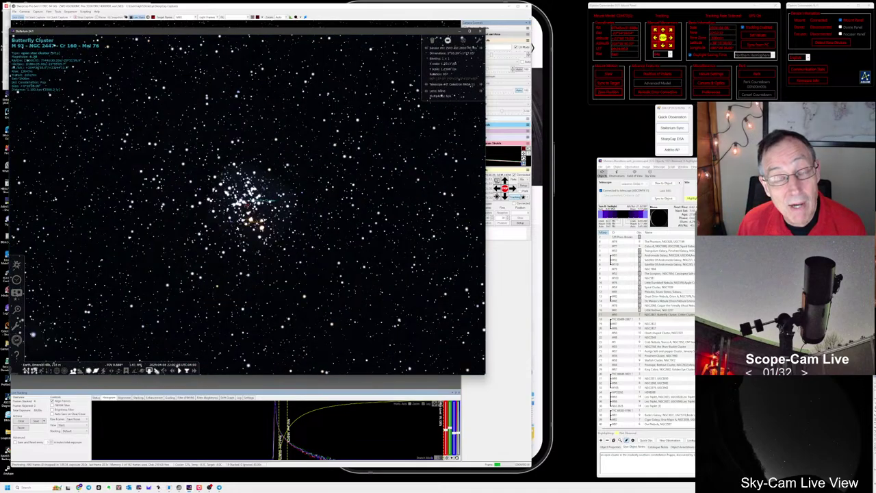
- Switch to SharpCap, enlarge the M93 stack, and adjust the live-stack histogram's black and mid levels to bring out the cluster
key("alt+Tab")
key("alt+Tab")
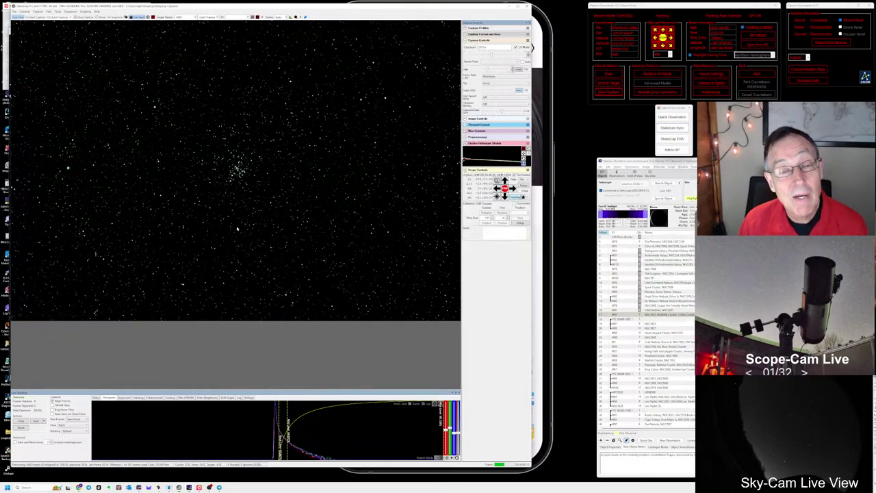
scroll(228, 156, "up", 2)
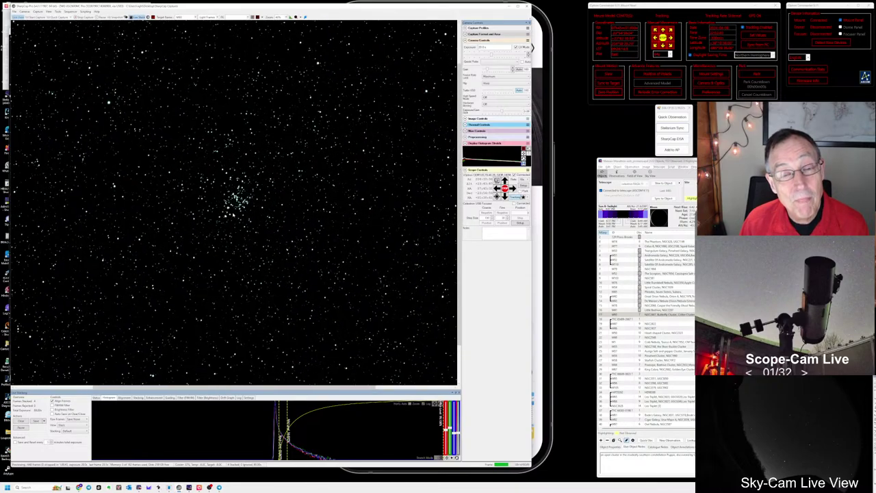
scroll(236, 216, "up", 1)
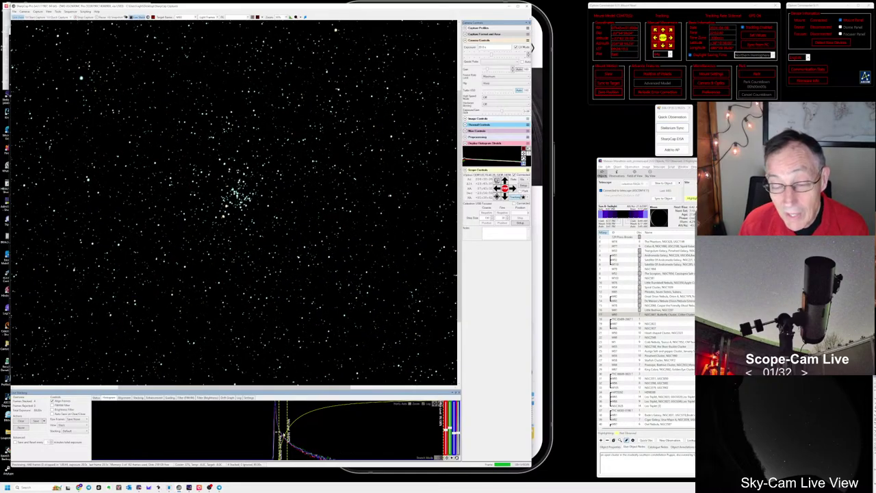
left_click_drag(274, 429, 282, 428)
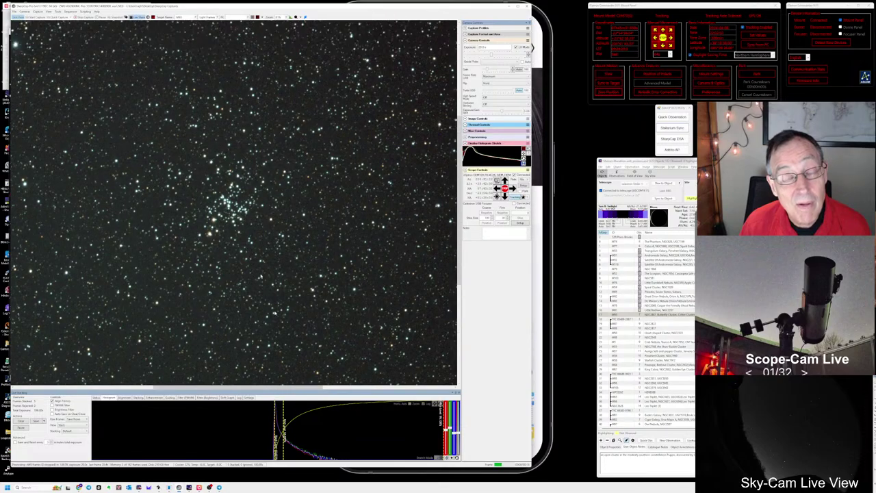
left_click_drag(284, 429, 286, 429)
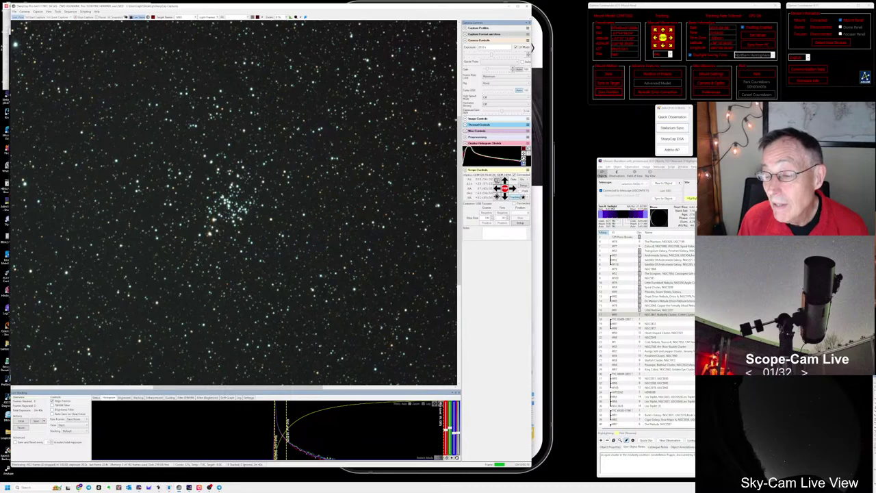
- Log a quick observation for M93 from the Messier list with a short note about its stars
left_click(670, 315)
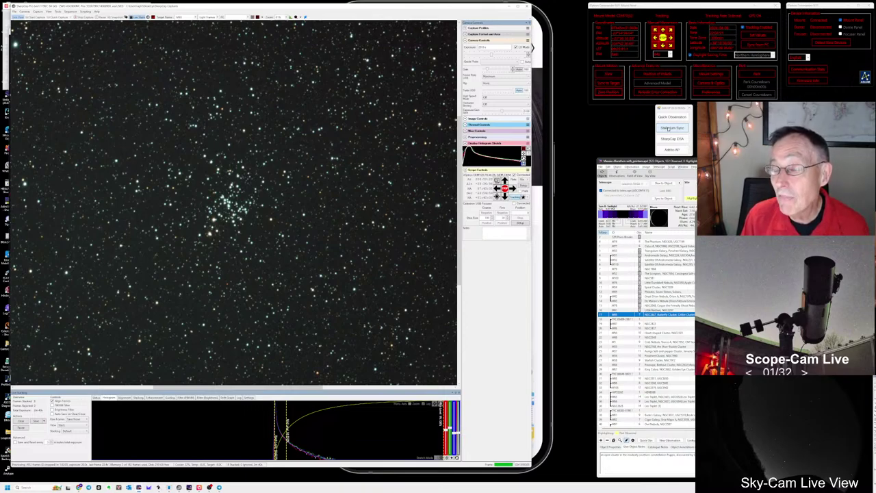
left_click(671, 117)
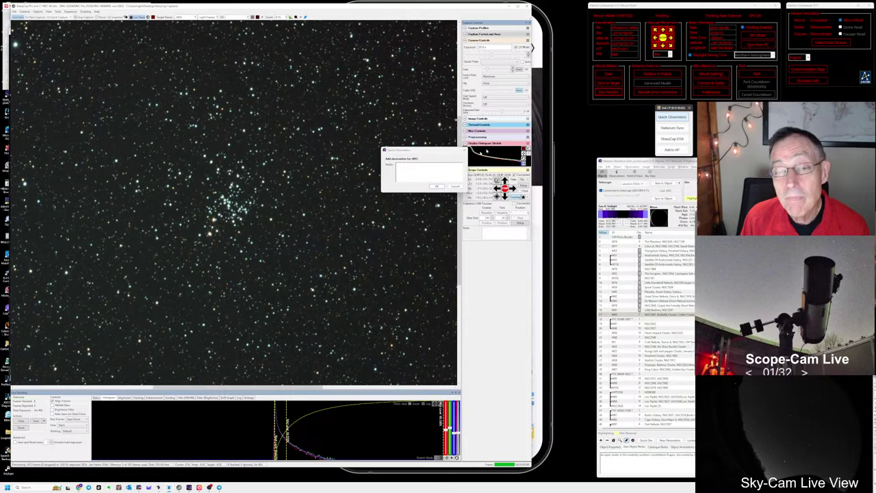
left_click(445, 168)
type("Nice")
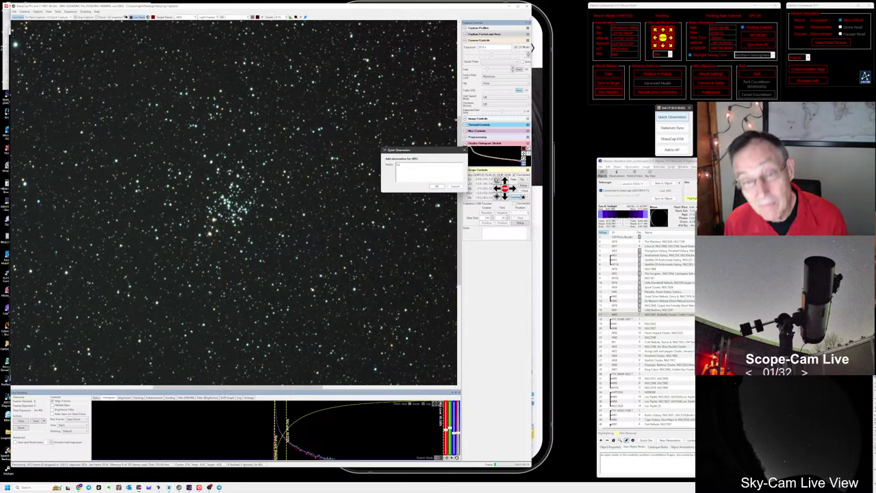
type(" image stars")
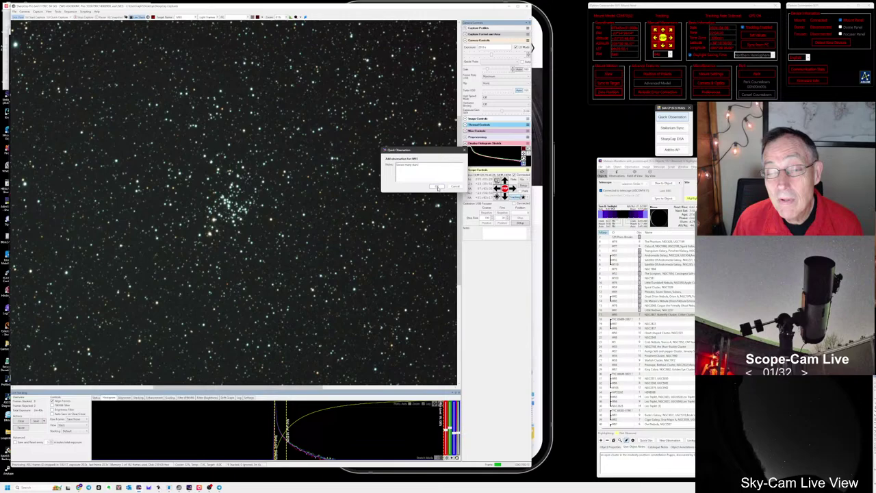
left_click(438, 187)
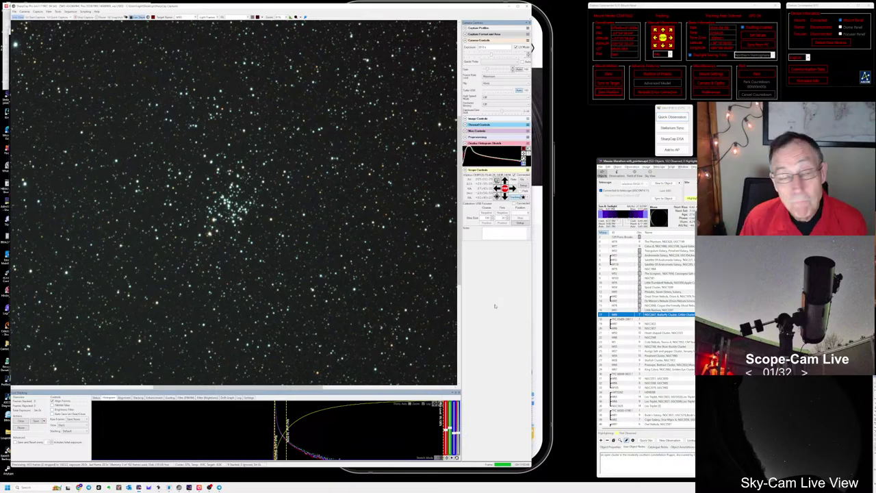
- Run the recent default new-target sequence and enter the name of the next area for imaging
left_click(72, 11)
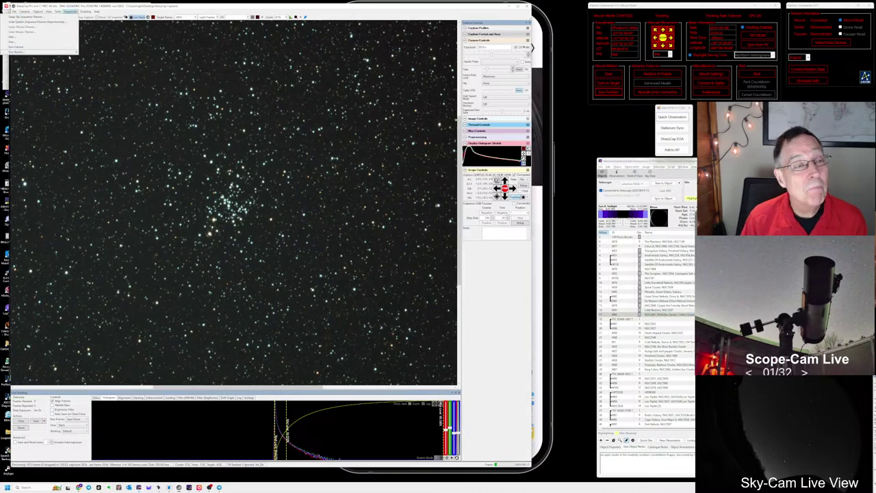
mouse_move(80, 53)
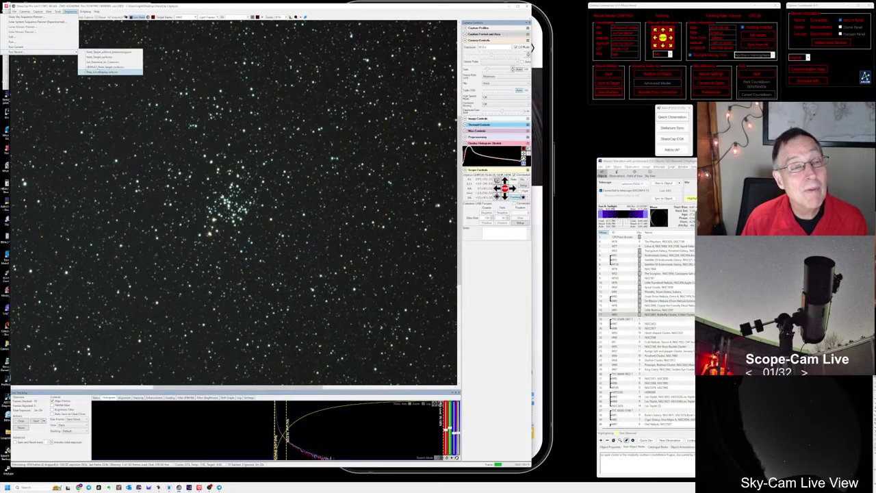
left_click(99, 67)
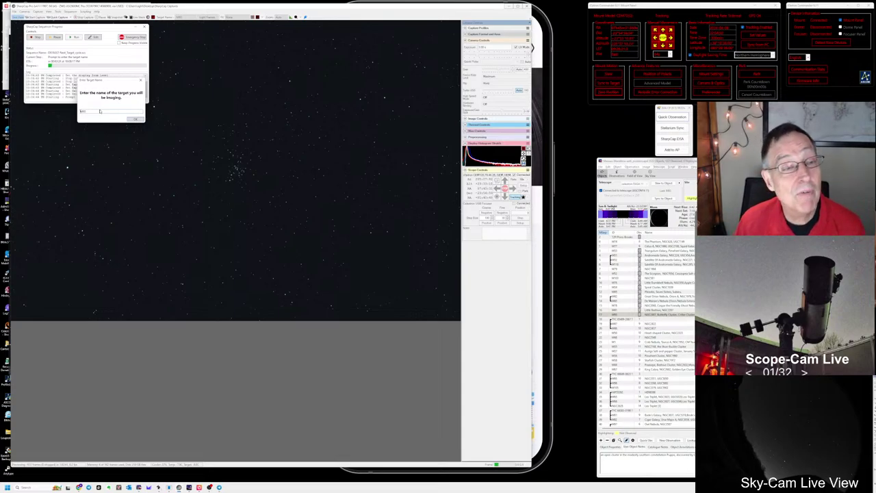
type("M6 Area")
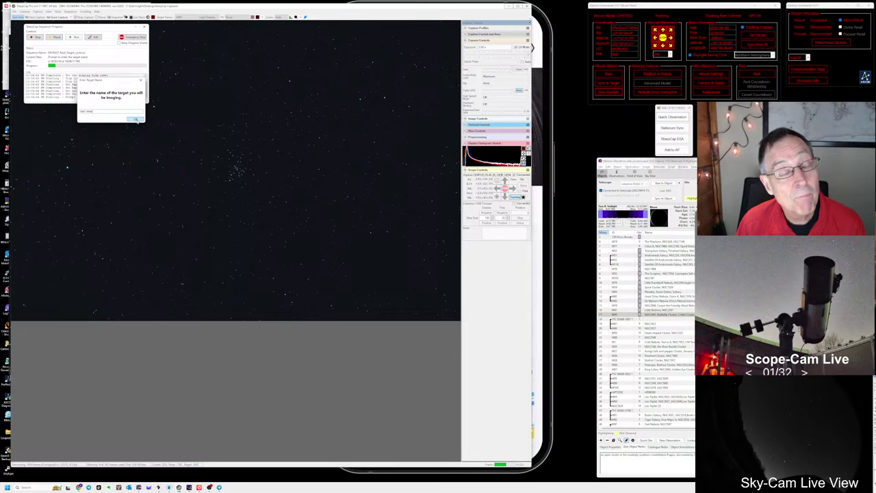
left_click(137, 120)
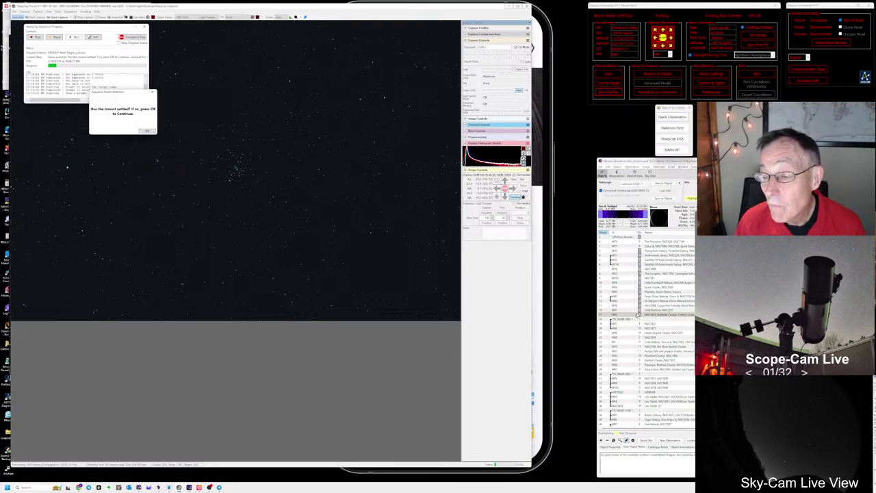
- Slew the telescope to TYC 05409-2667 and confirm the mount has settled so the sequence continues
left_click(649, 319)
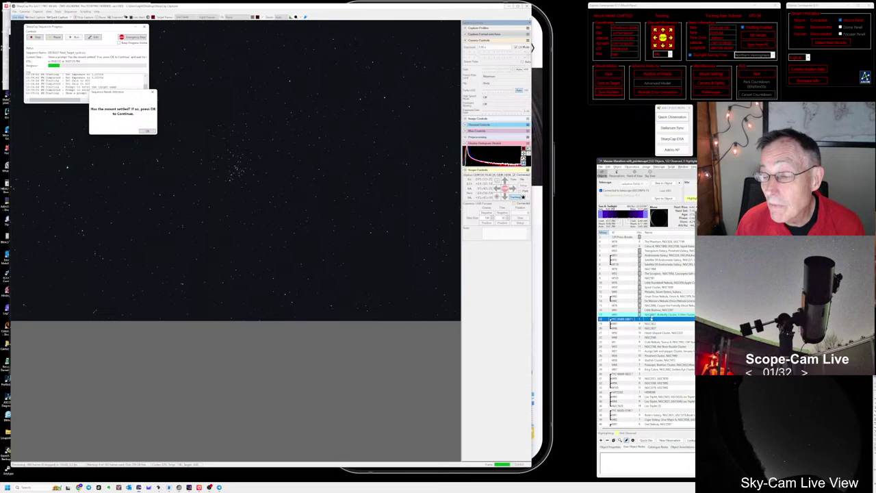
left_click(663, 198)
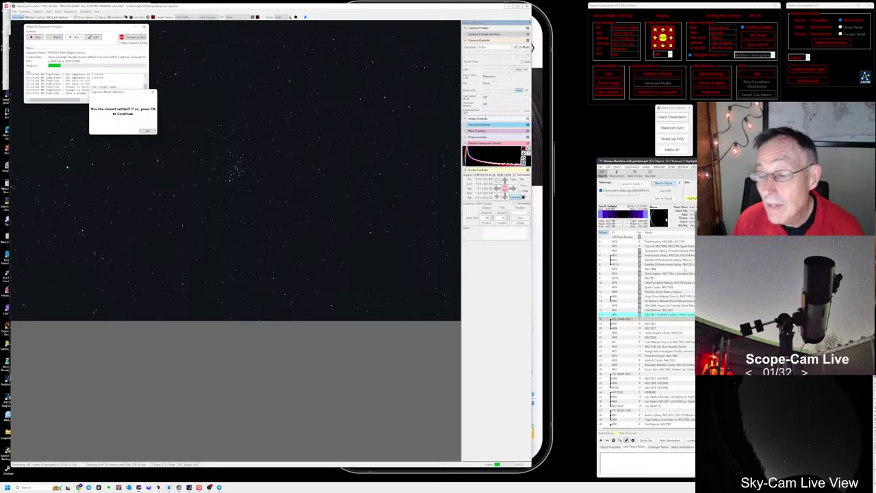
left_click(663, 183)
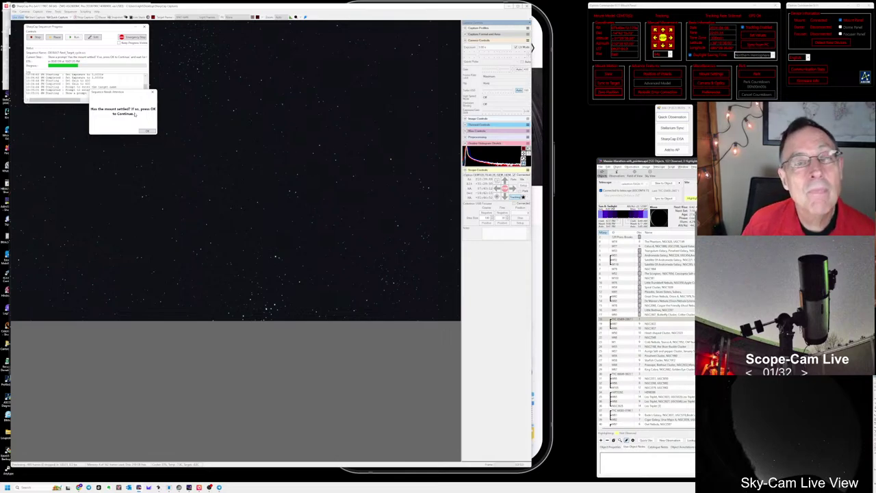
left_click(146, 131)
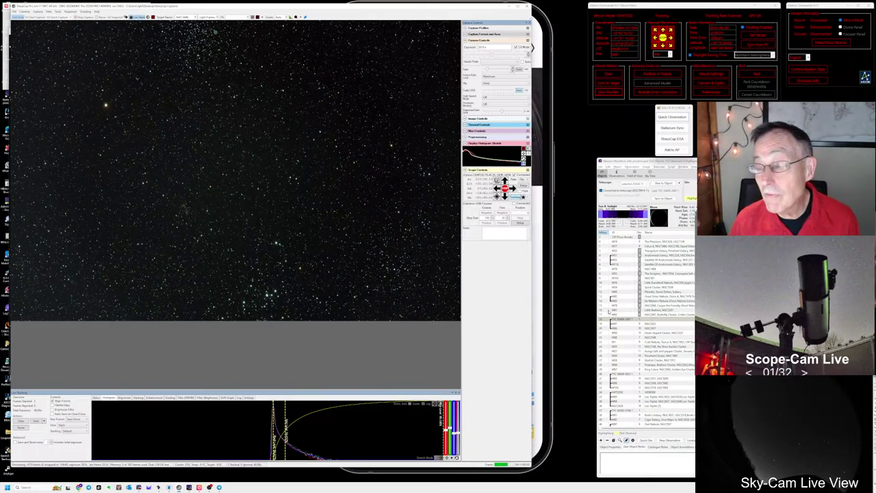
- Sync Stellarium to the telescope and check the sensor framing around TYC 05409-2667 on its star chart before returning to SharpCap
left_click(663, 128)
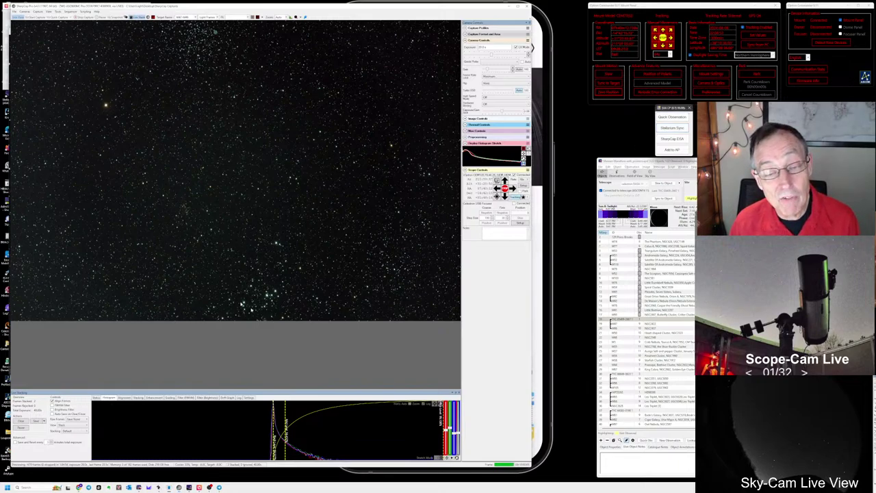
key("alt+Tab")
key("alt+Tab")
key("alt+Tab")
scroll(239, 281, "down", 3)
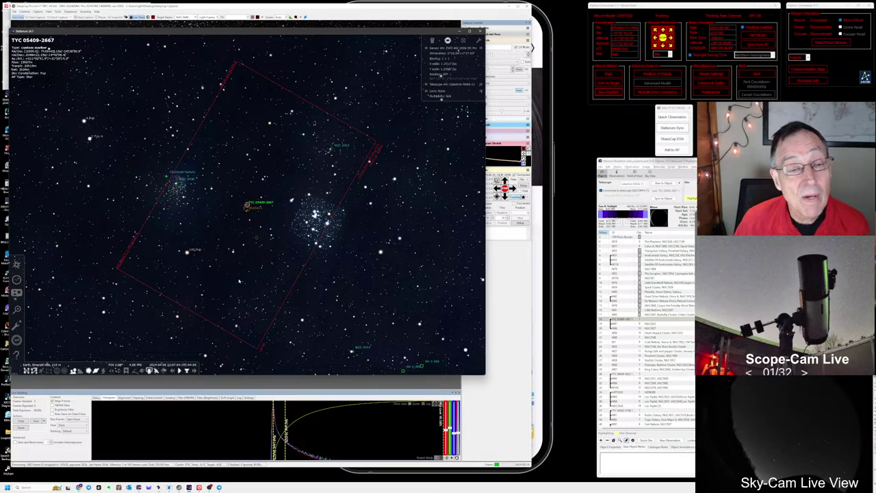
scroll(239, 281, "up", 2)
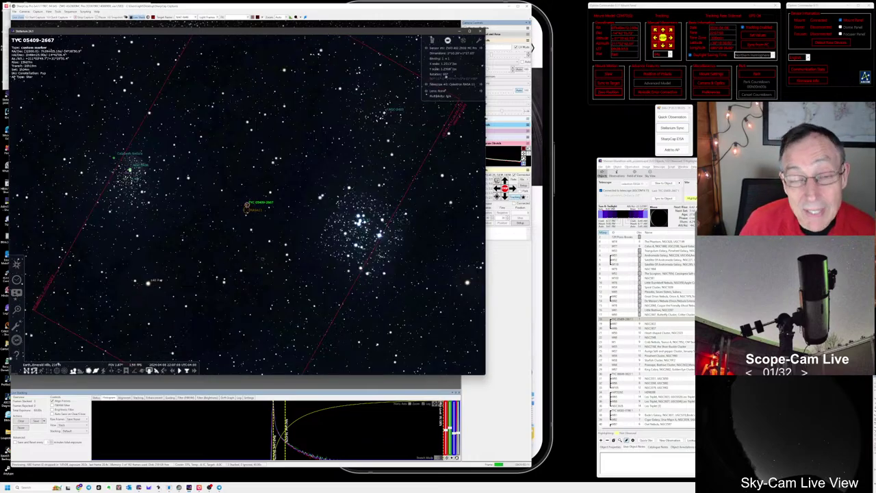
key("alt+Tab")
key("alt+Tab")
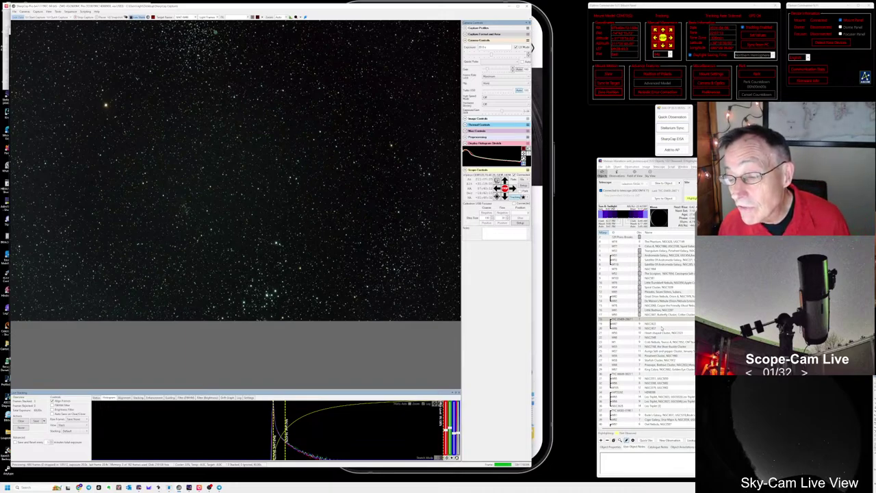
- Select M46 (NGC2437) in the Messier list and examine the small ring-shaped nebula in the live stack up close
left_click(662, 328)
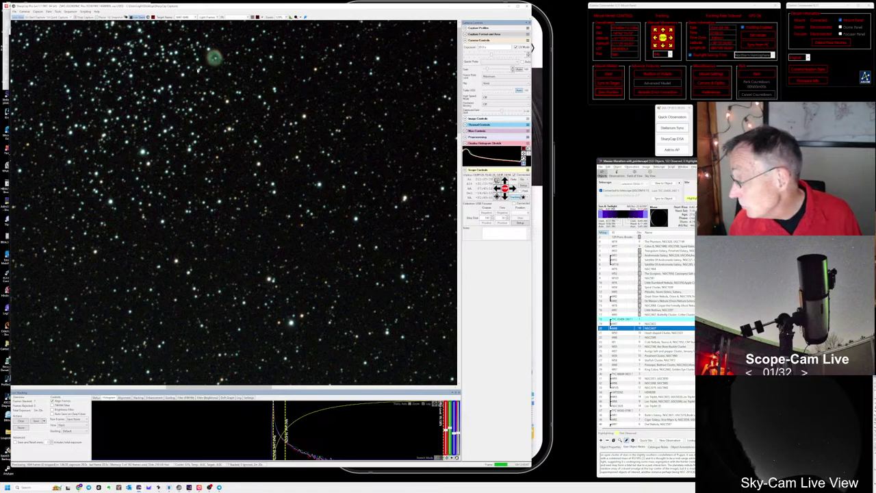
scroll(195, 72, "up", 2)
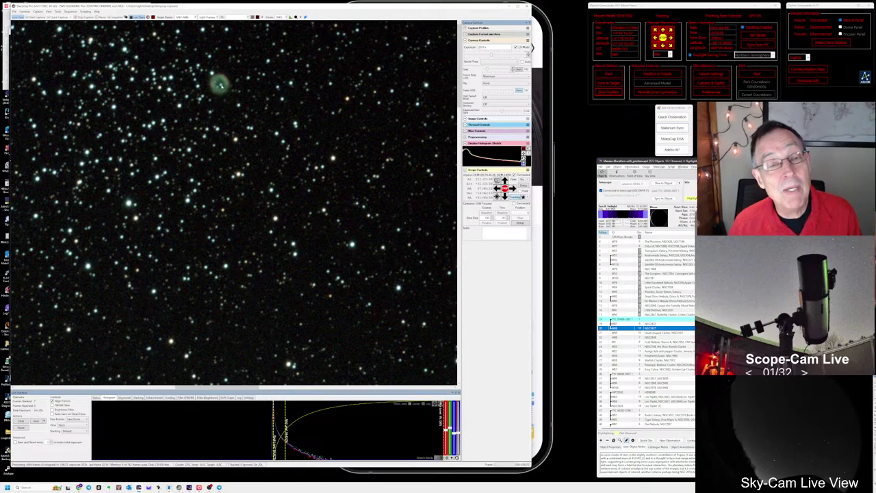
scroll(221, 85, "up", 4)
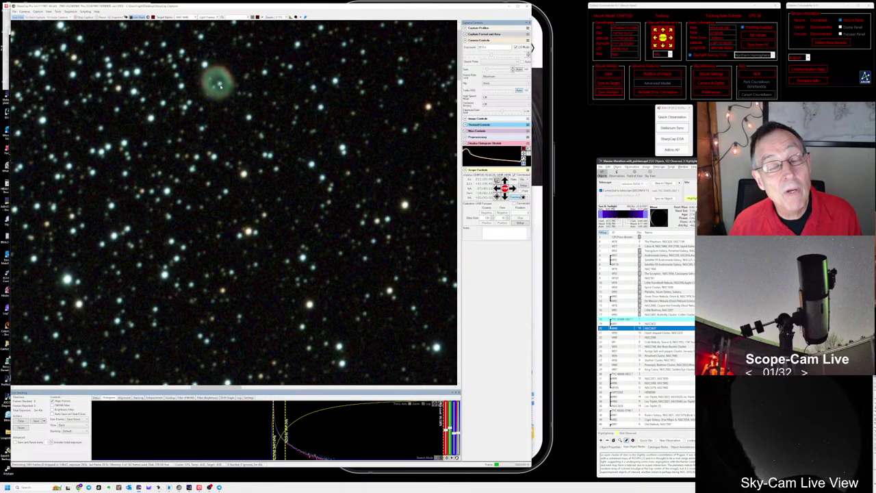
scroll(222, 86, "down", 4)
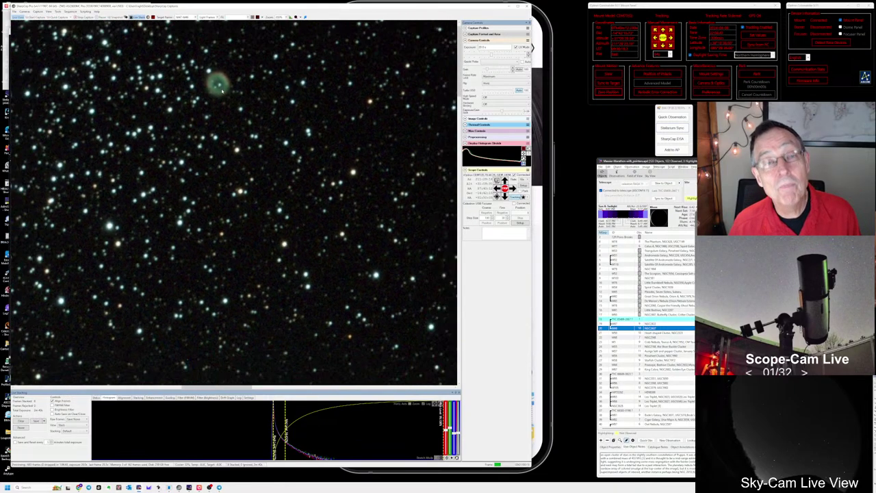
scroll(223, 91, "down", 2)
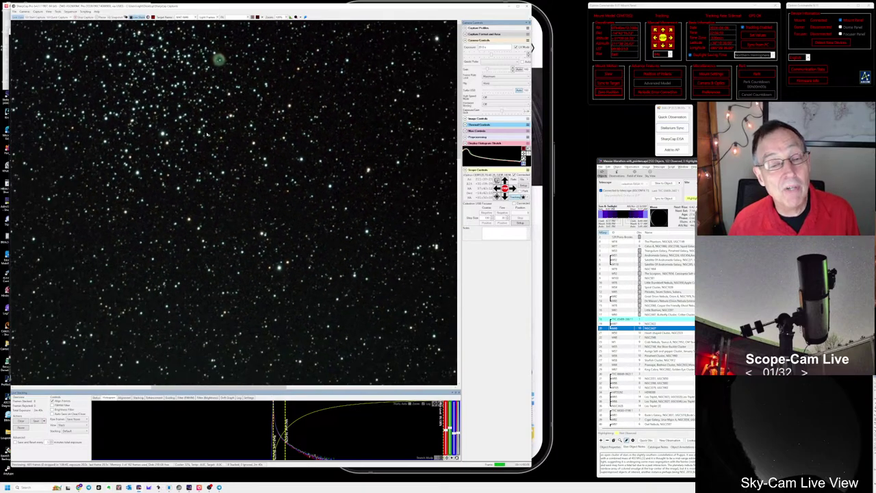
left_click_drag(277, 389, 253, 389)
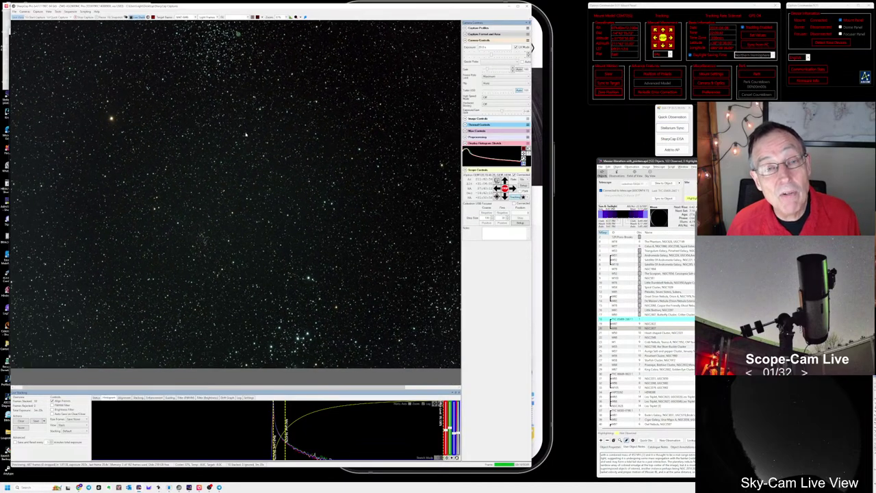
- Sync Stellarium again and examine the two clusters and the Calabash Nebula inside the sensor frame
left_click(678, 128)
key("alt+Tab")
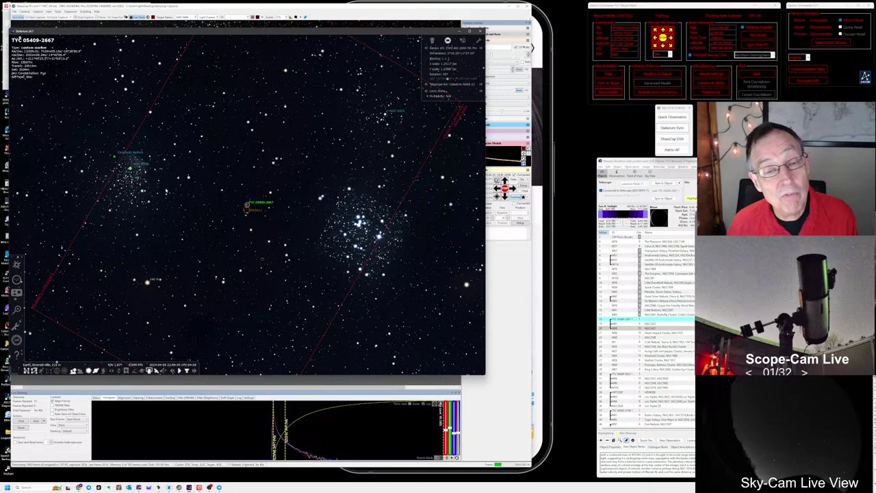
scroll(217, 211, "down", 3)
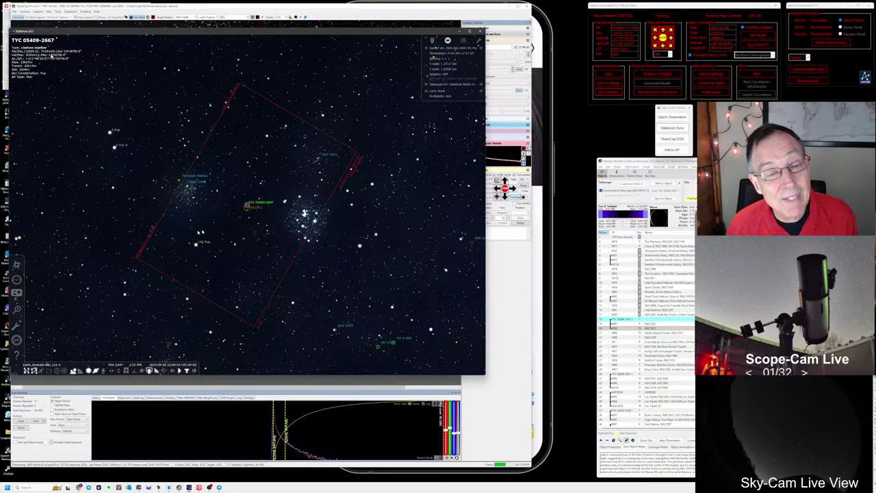
scroll(176, 185, "up", 3)
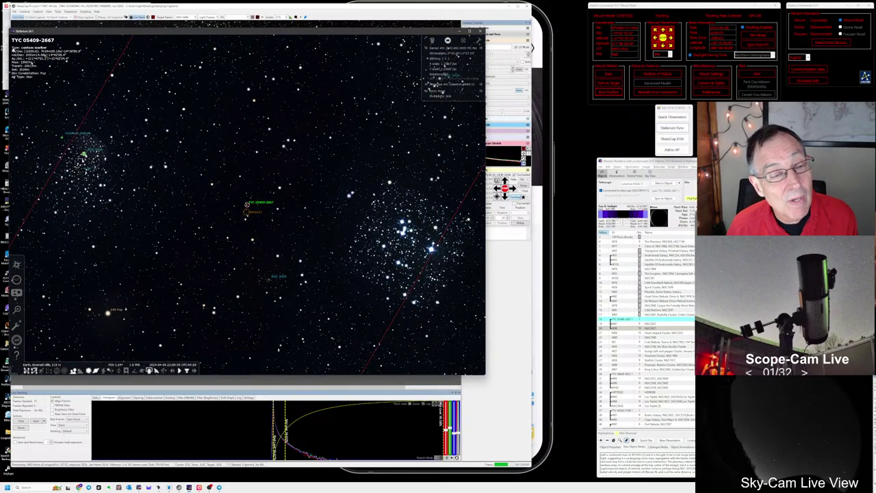
scroll(104, 223, "down", 3)
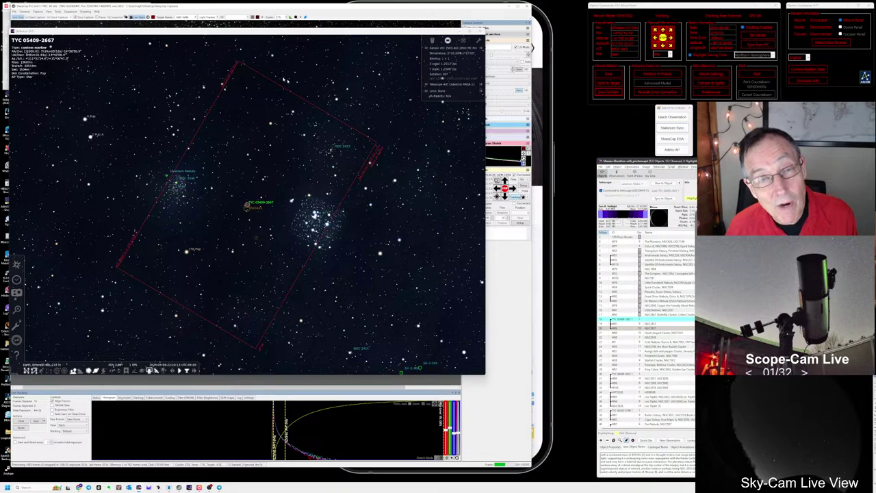
key("alt+Tab")
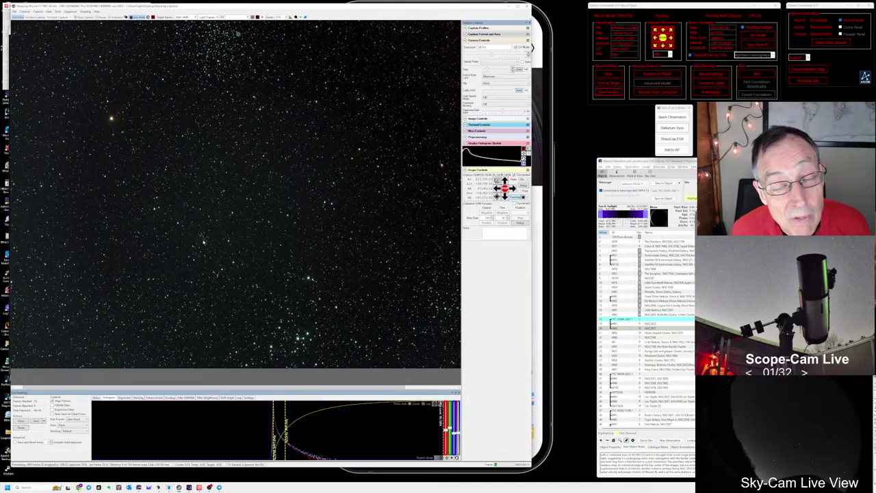
- Compare the Stellarium chart with SharpCap's stacked image to identify the clusters in the full frame
key("alt+Tab")
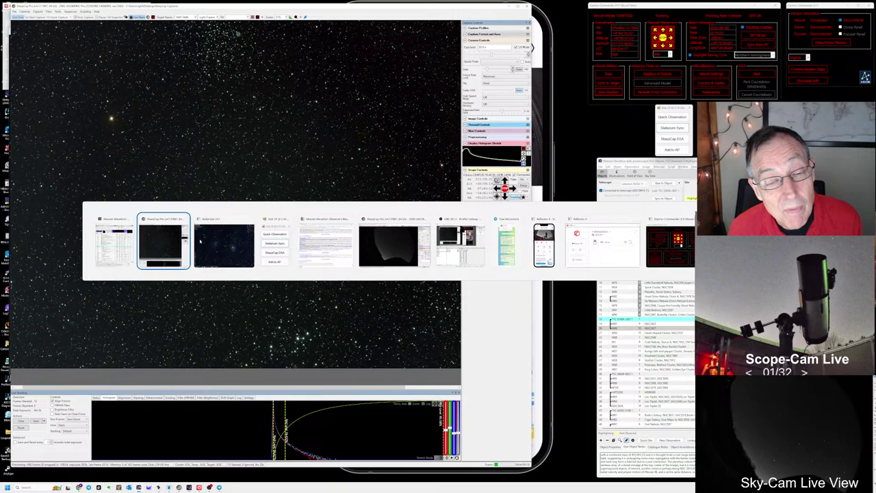
left_click(200, 240)
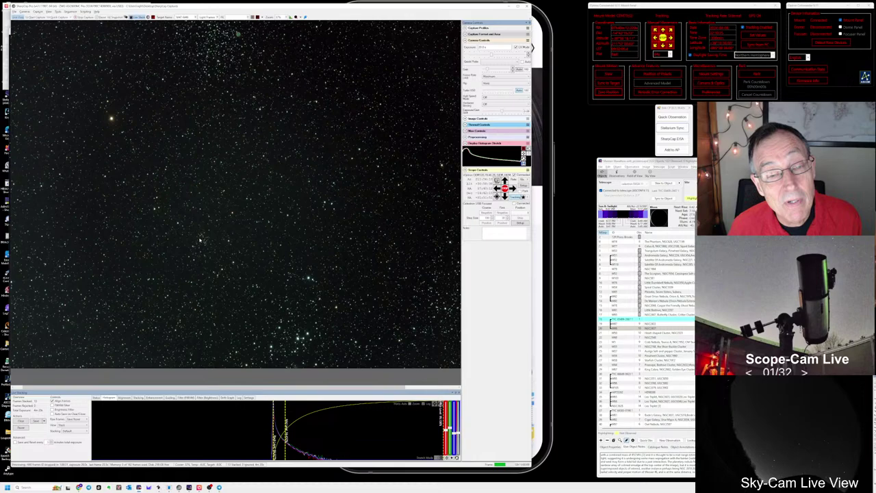
key("alt+Tab")
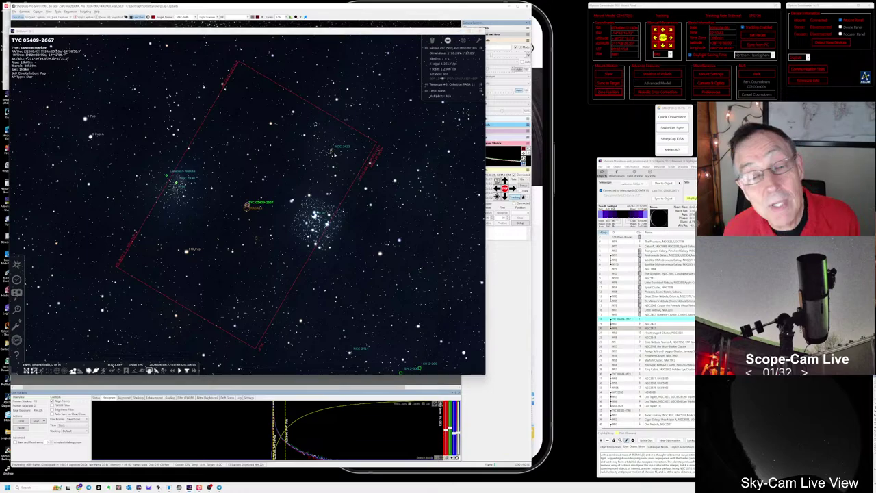
key("alt+Tab")
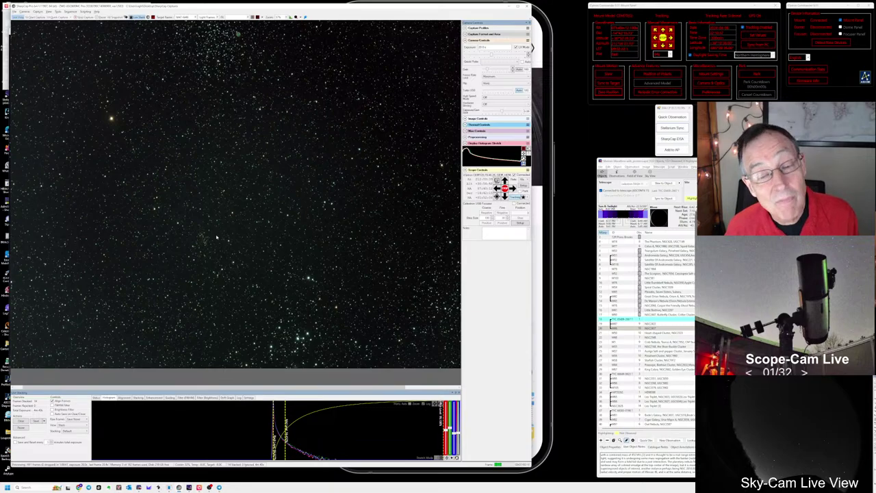
scroll(221, 237, "down", 1)
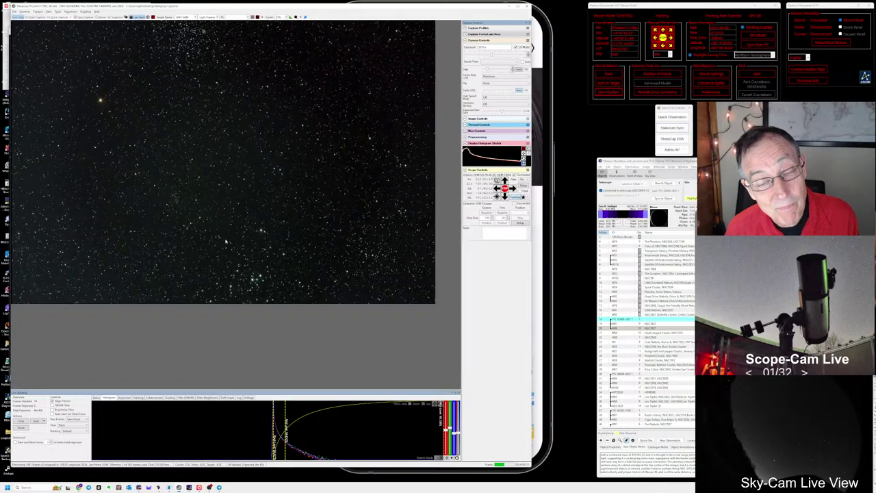
scroll(225, 241, "up", 1)
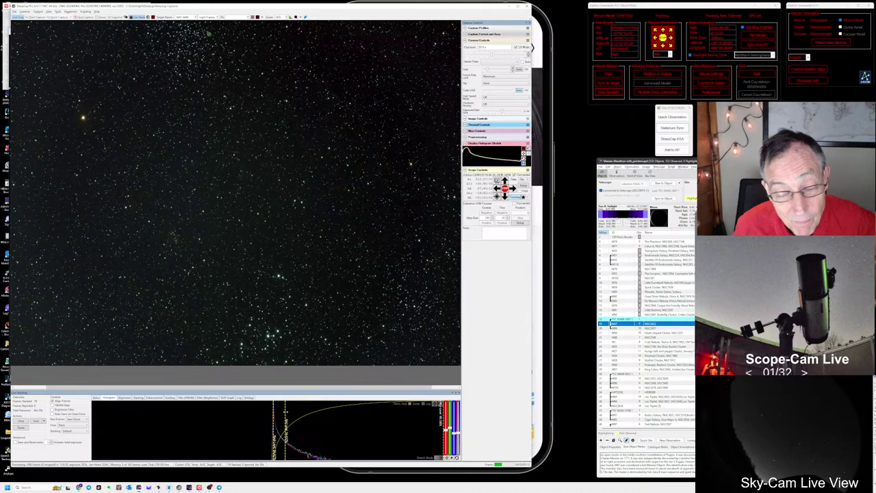
- Log a quick observation for M47 noting the tiny planetary in M46 and both clusters in one field of view, including associated objects
left_click(285, 411)
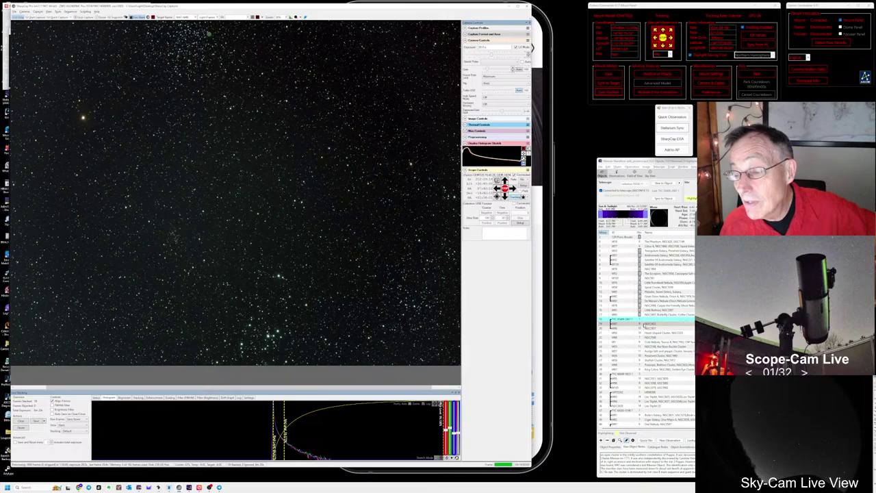
left_click(645, 323)
left_click(662, 118)
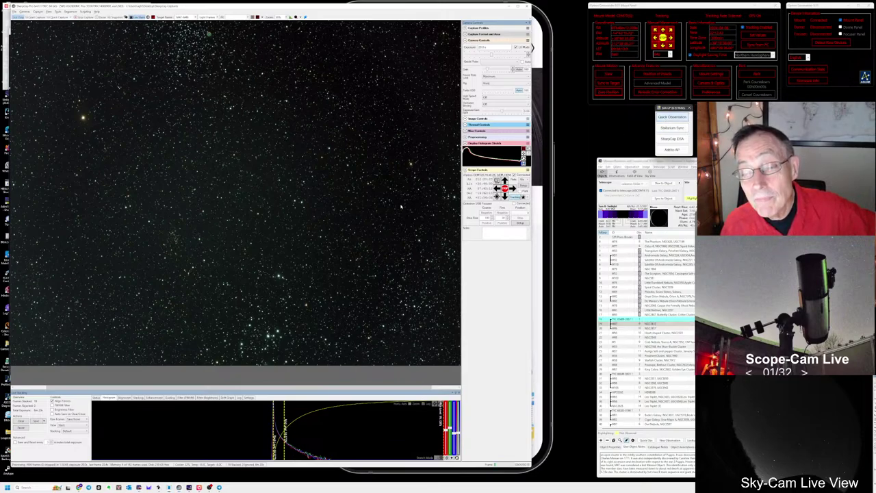
left_click(413, 177)
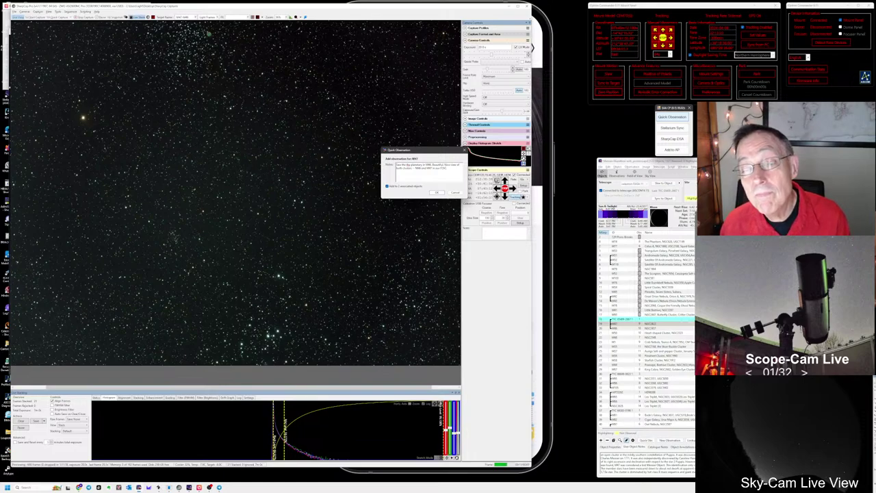
left_click(438, 194)
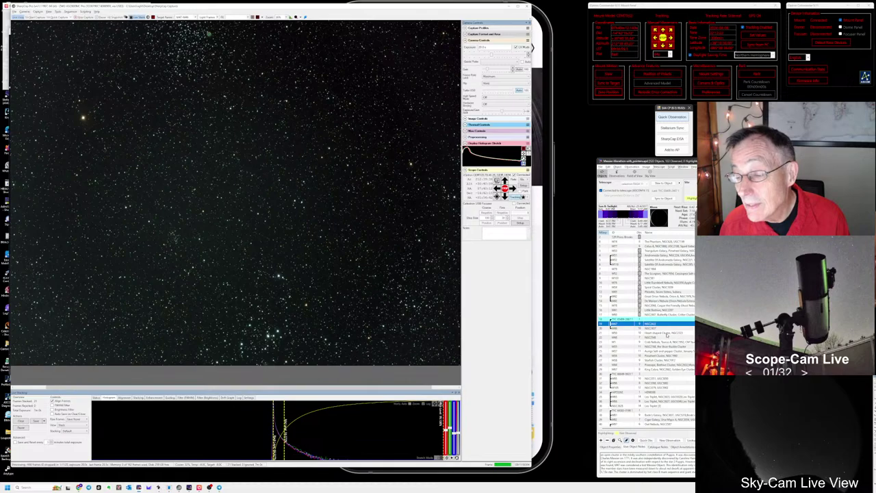
- Select the Heart-shaped Cluster M50 (NGC2323) in the Messier list and start SharpCap's default new-target sequence
left_click(667, 336)
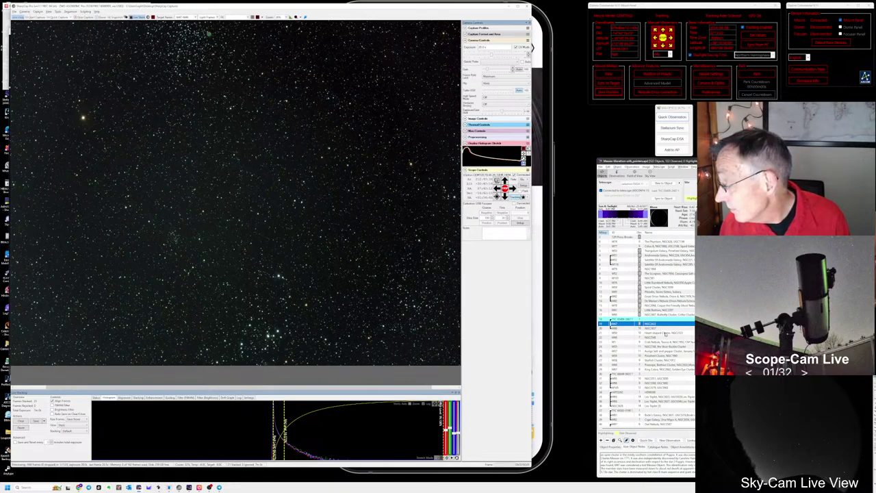
left_click(658, 333)
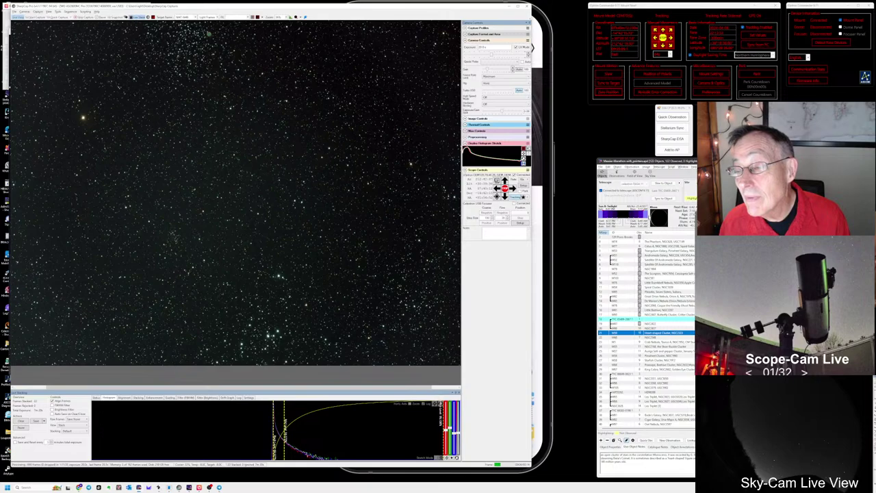
left_click(69, 12)
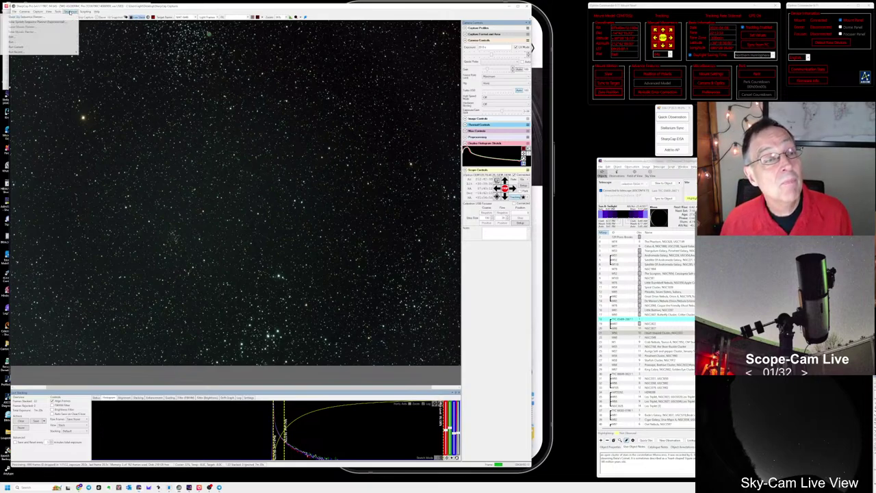
mouse_move(68, 51)
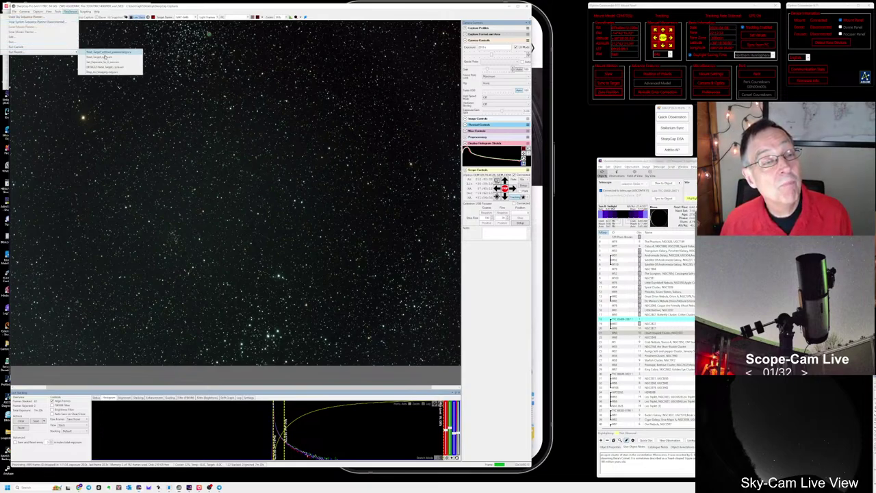
left_click(103, 66)
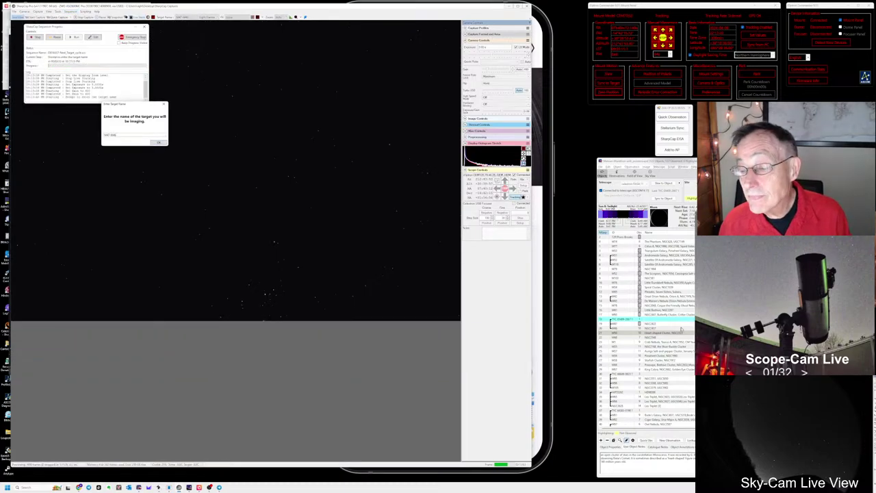
- Slew the telescope to M50 and replace the previous target's name in the sequence's target name prompt
left_click(671, 336)
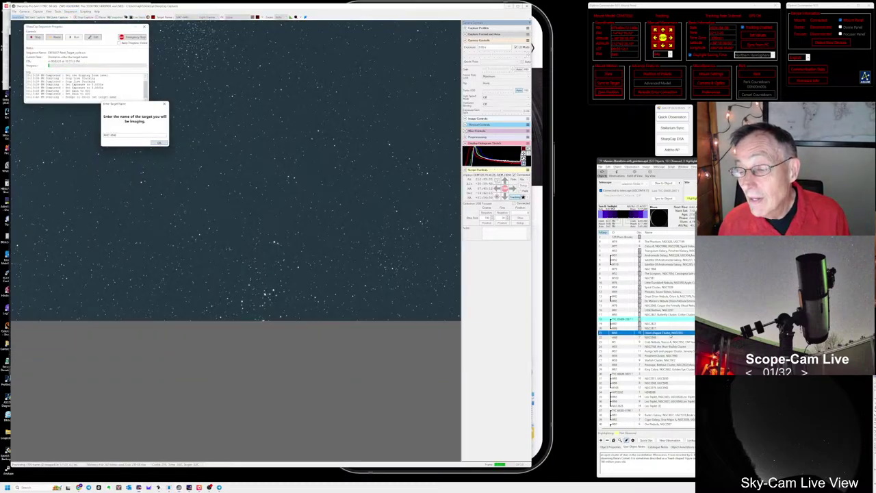
left_click(668, 184)
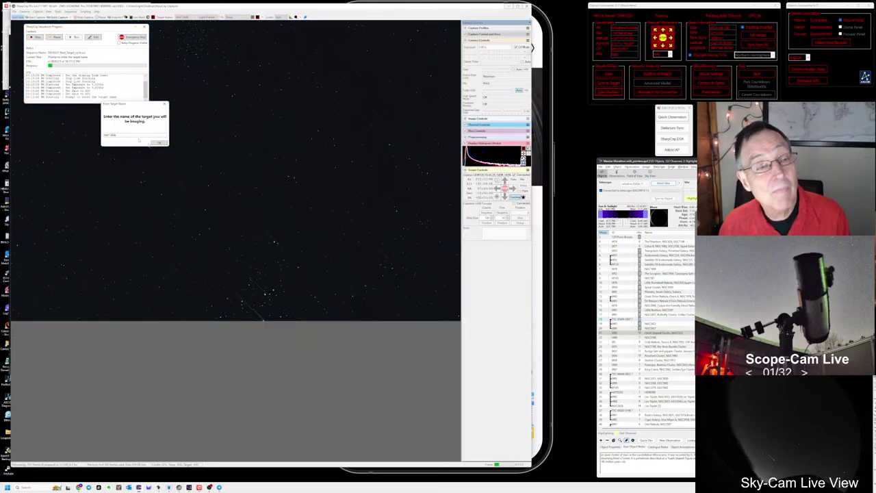
left_click_drag(118, 135, 103, 135)
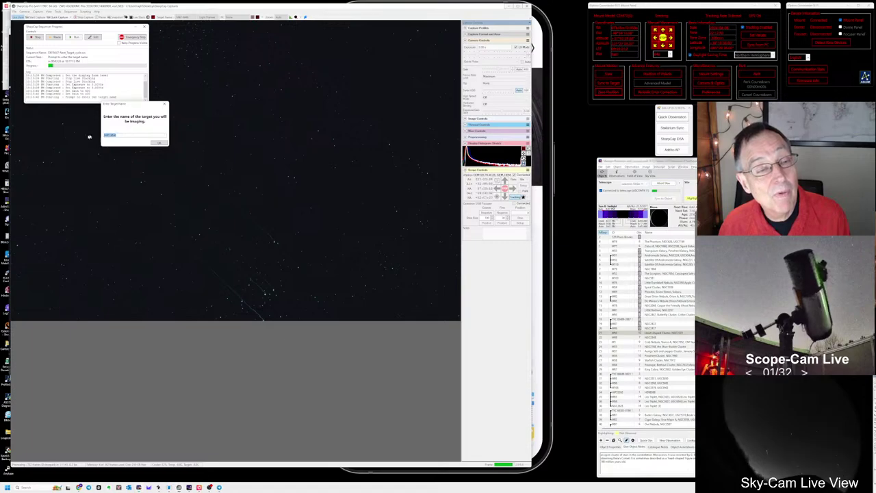
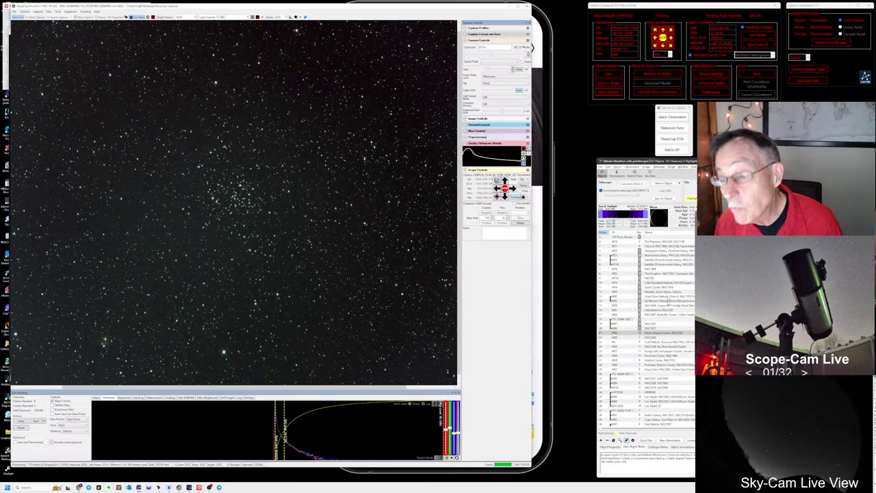
- Log a quick observation for M50 noting that the arrowhead was finally seen and that the heart is most easily observed
left_click(649, 333)
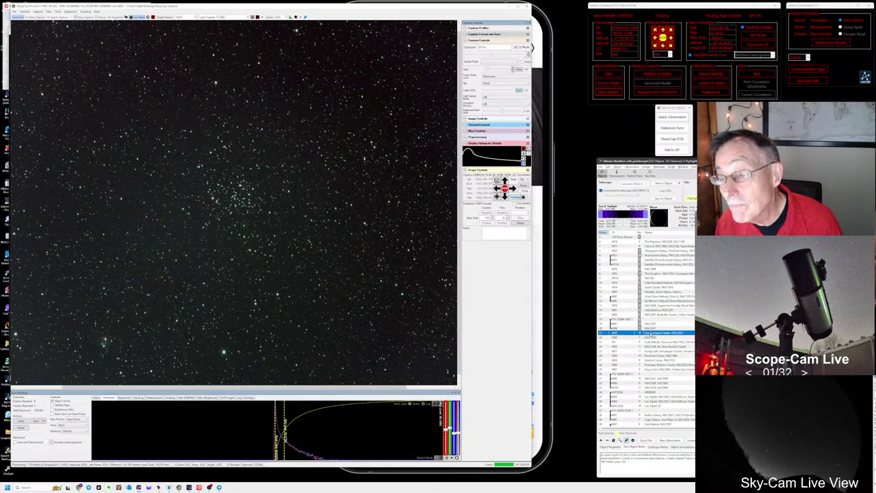
left_click(672, 117)
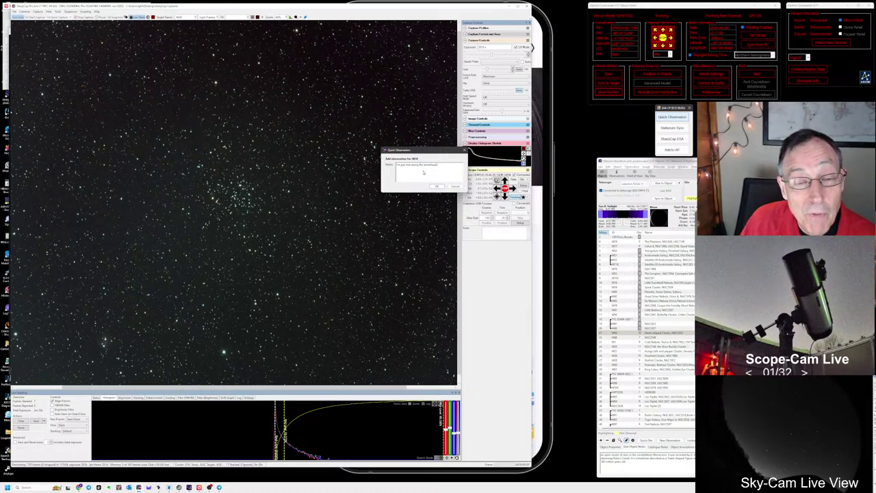
left_click_drag(435, 152, 463, 164)
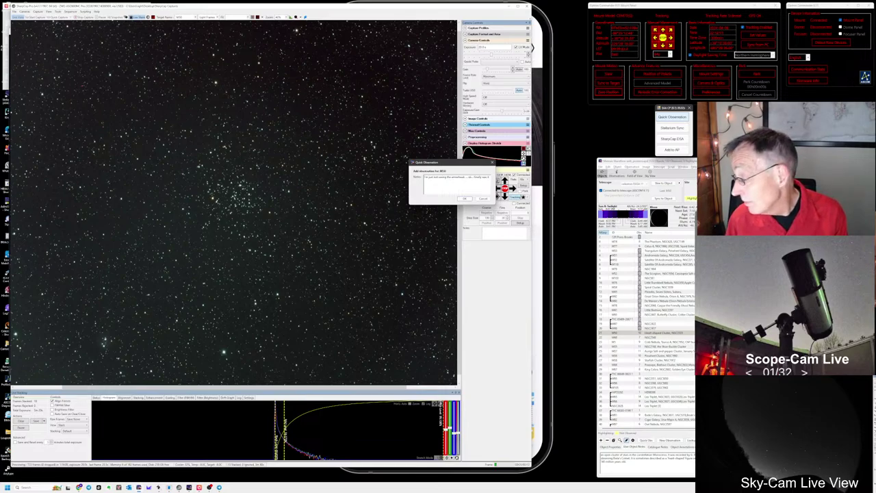
type("wit")
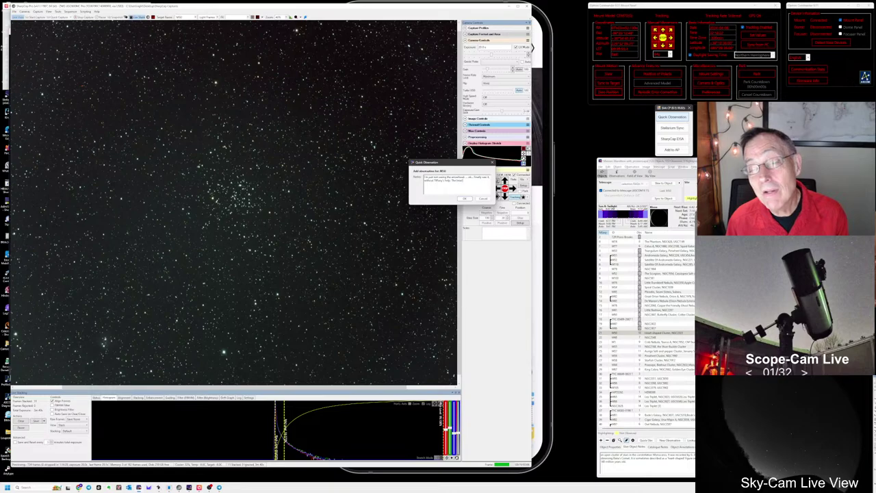
type("most easily")
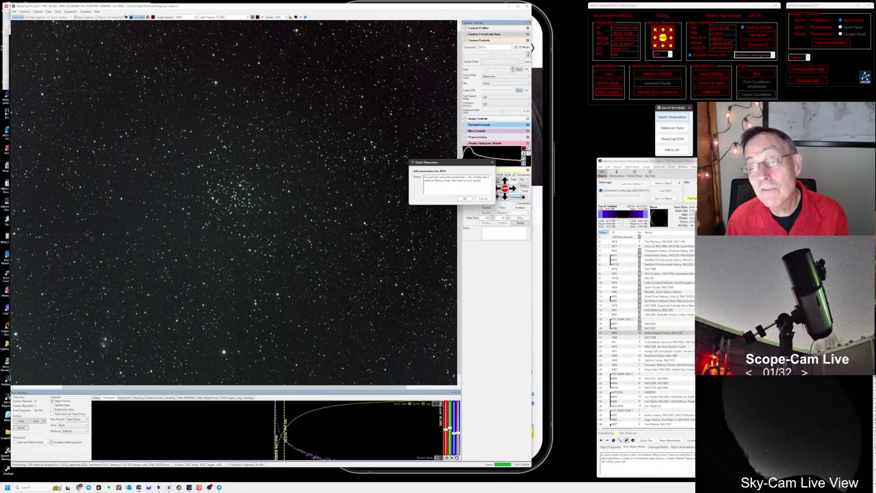
type("ved")
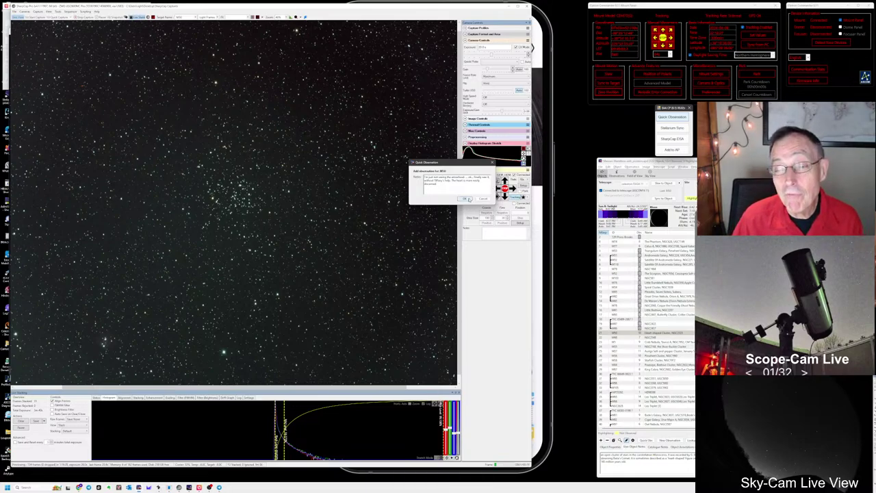
left_click(469, 198)
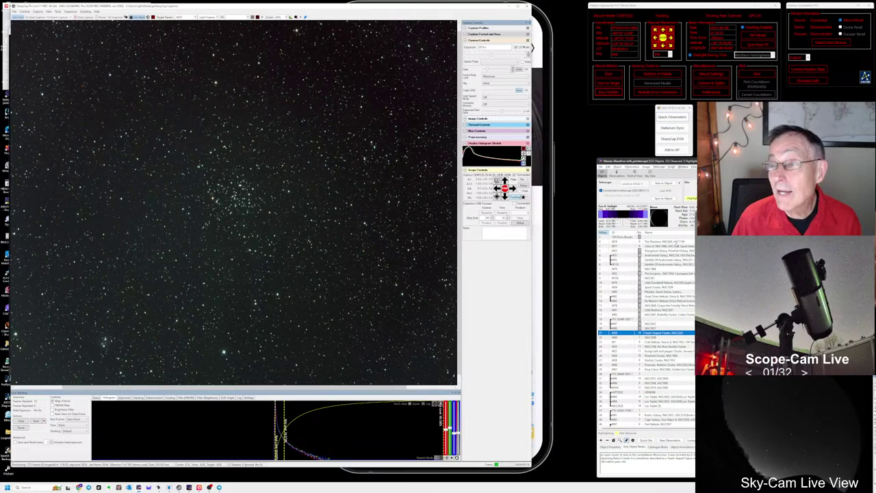
- Slew the telescope to M48 (NGC2548) and run SharpCap's default new-target sequence, entering the new target's name
left_click(654, 338)
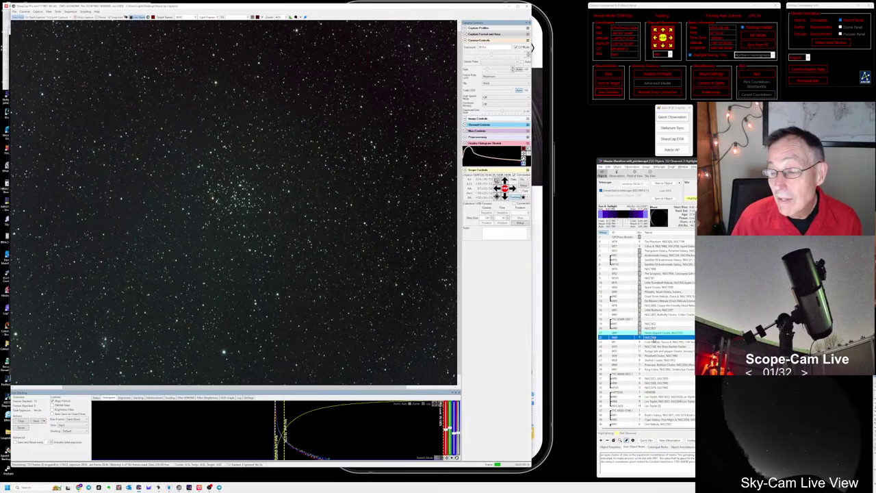
left_click(668, 183)
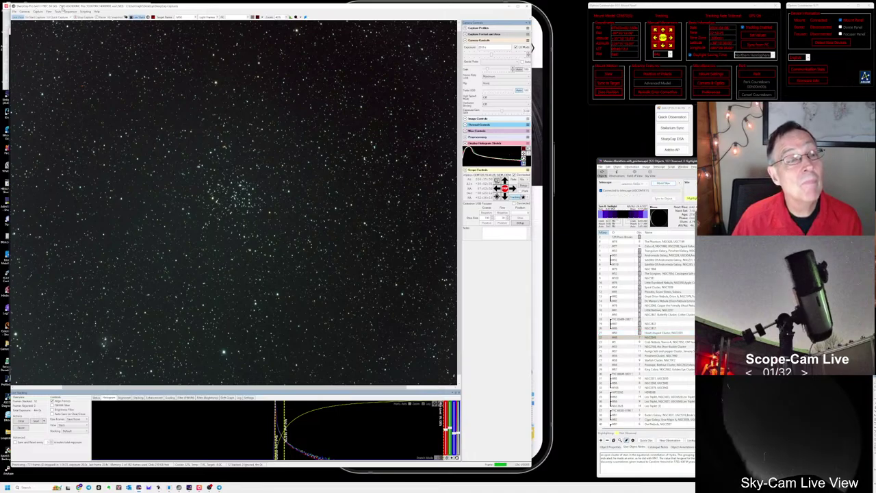
left_click(69, 12)
mouse_move(62, 52)
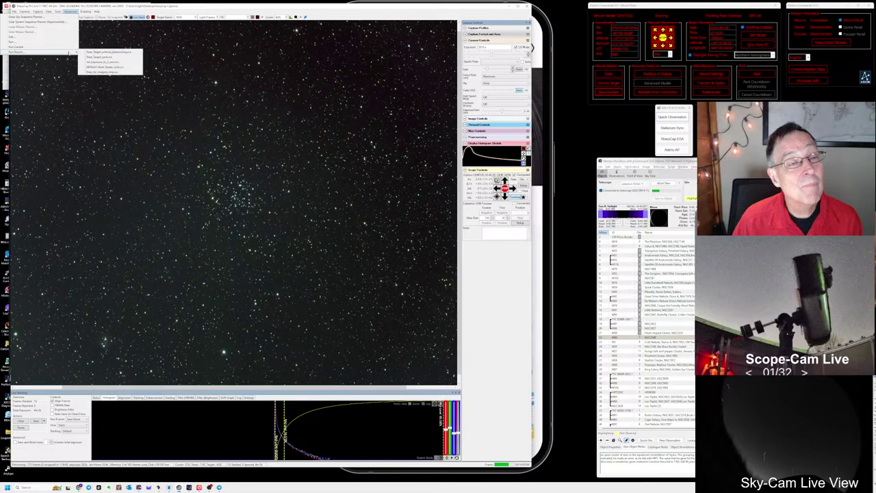
left_click(106, 67)
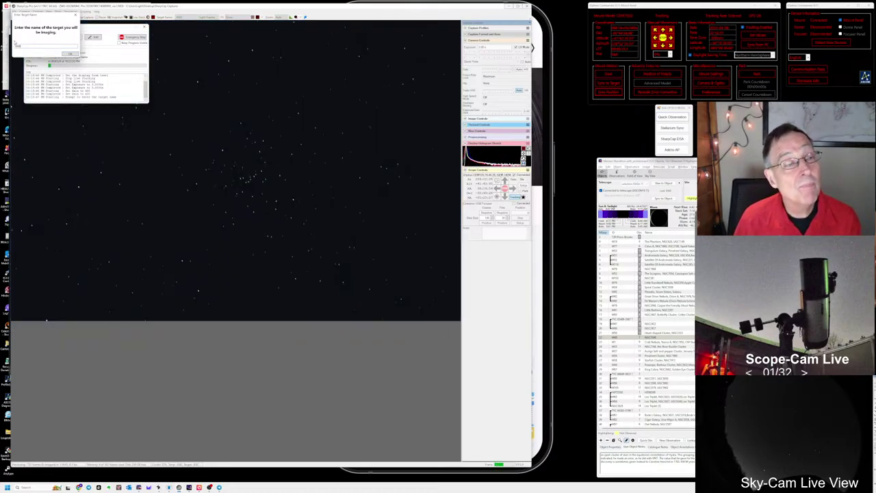
key("Return")
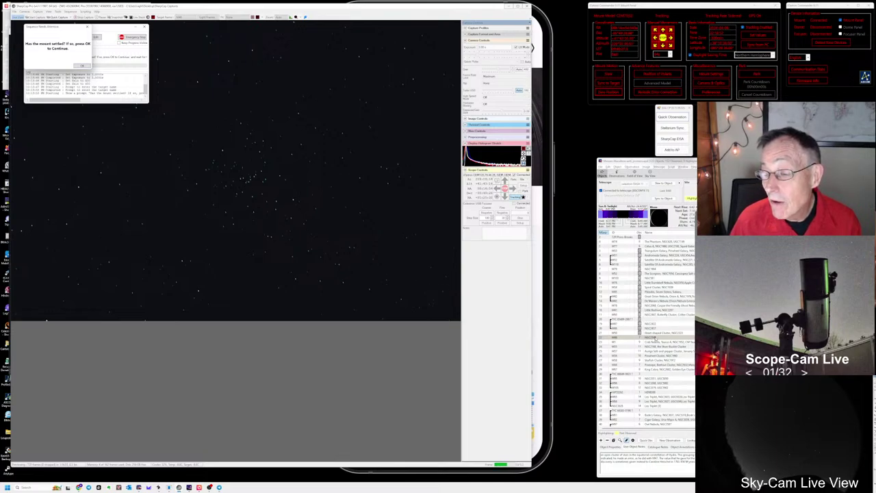
- Sync Stellarium to M48 and check the sensor framing and surrounding constellations on its chart before returning to SharpCap
left_click(656, 336)
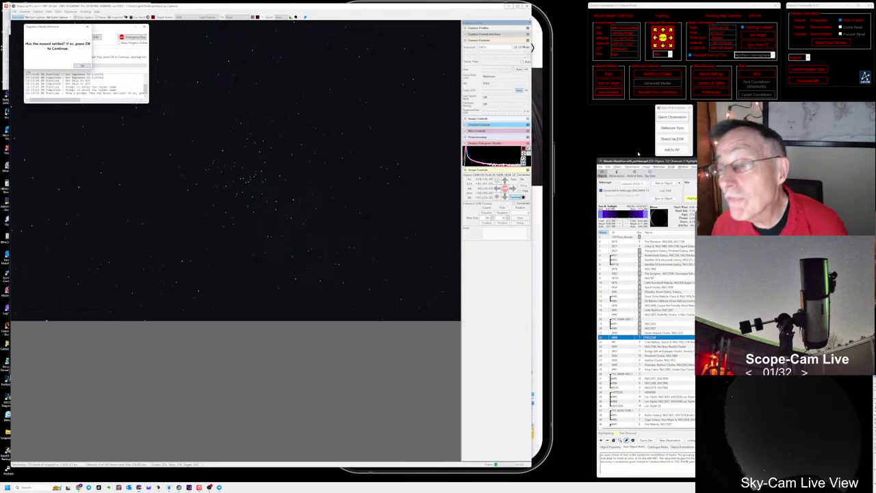
left_click(660, 130)
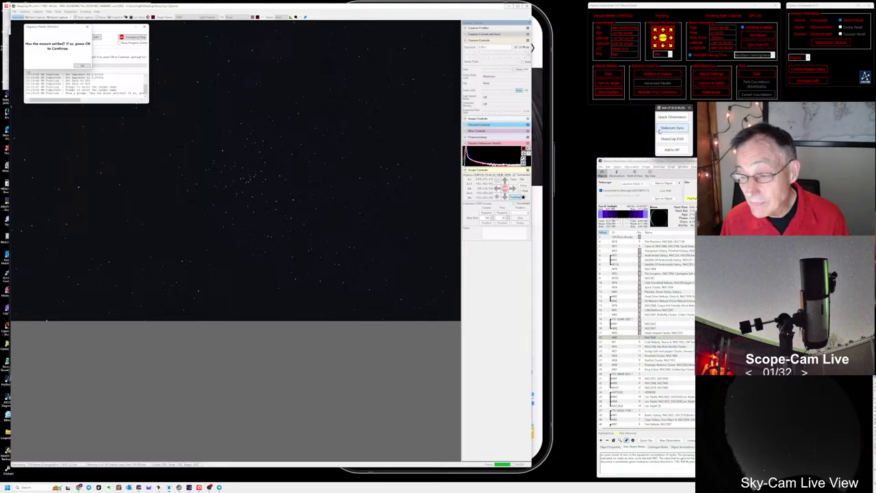
key("alt+Tab")
key("alt+Tab")
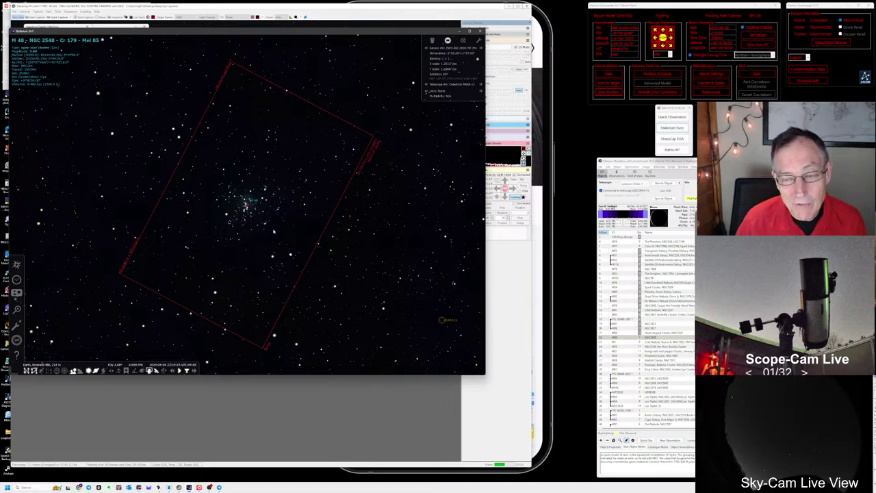
scroll(274, 231, "down", 5)
scroll(274, 218, "down", 3)
key("alt+Tab")
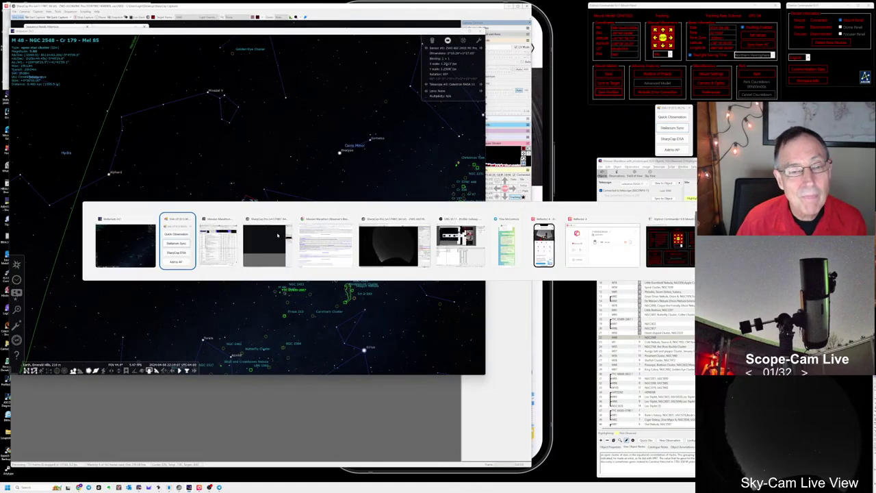
key("alt+Tab")
key("alt+Tab")
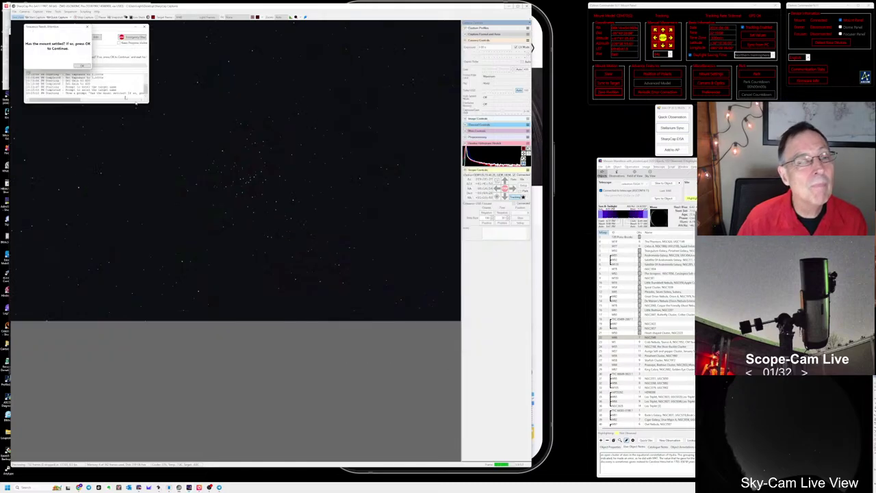
- Continue the sequence with the mount settled and examine M48's location among the neighbouring constellations and the horizon in Stellarium
left_click(82, 67)
key("alt+Tab")
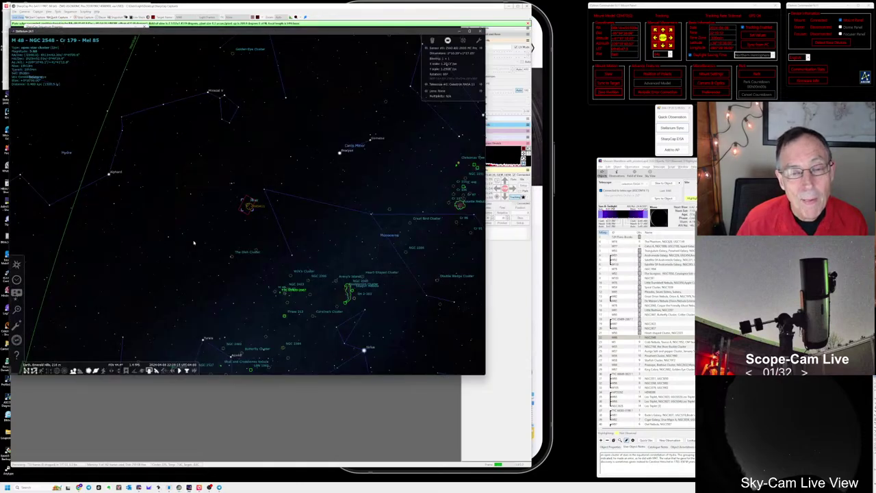
scroll(209, 257, "down", 3)
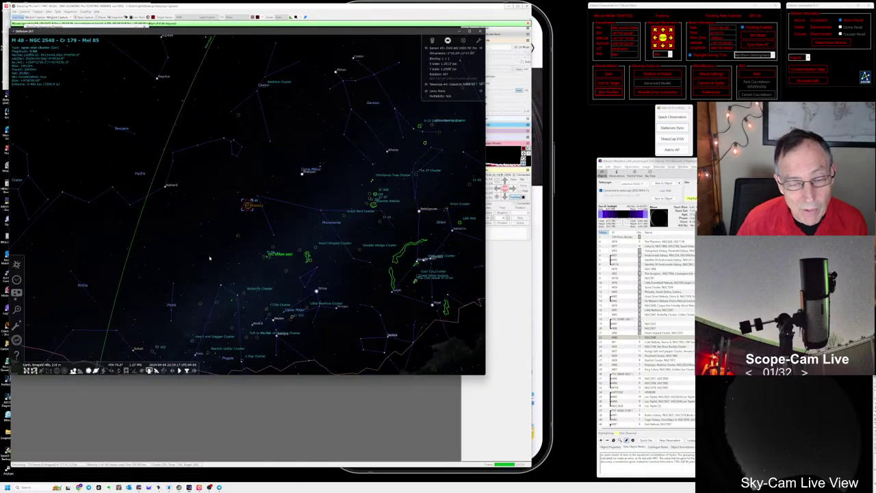
scroll(209, 257, "down", 2)
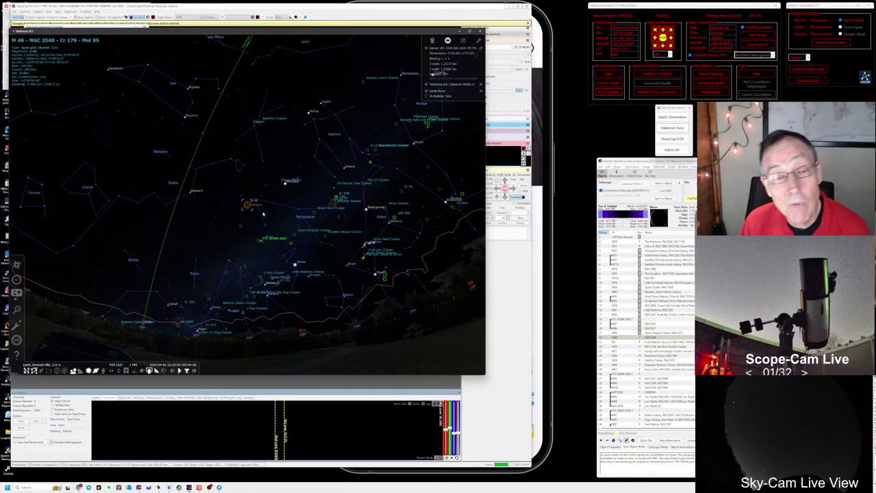
scroll(256, 214, "up", 3)
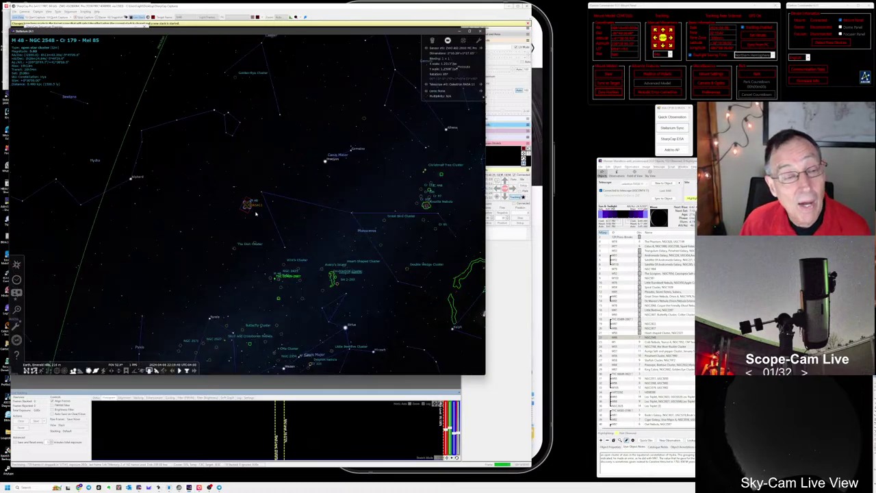
scroll(256, 213, "down", 3)
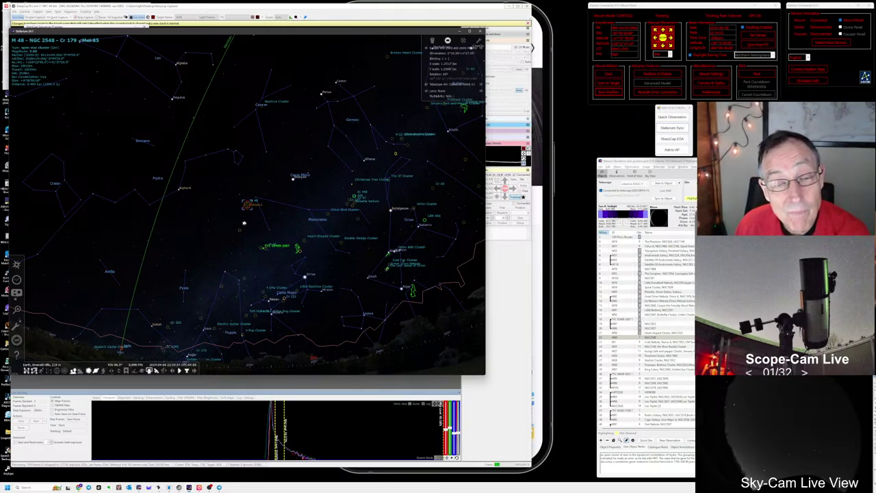
- Check M48's star pattern and position inside the sensor frame on Stellarium's chart, then return to SharpCap
scroll(247, 216, "up", 10)
scroll(247, 218, "up", 5)
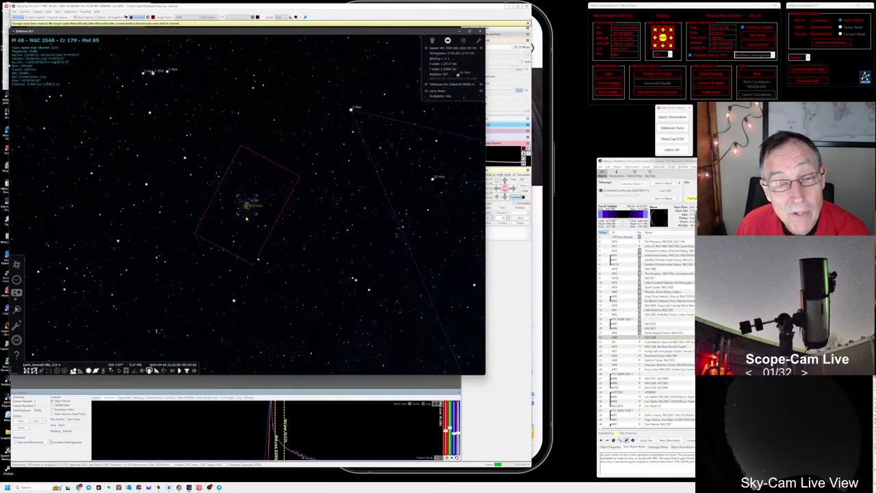
scroll(248, 222, "up", 2)
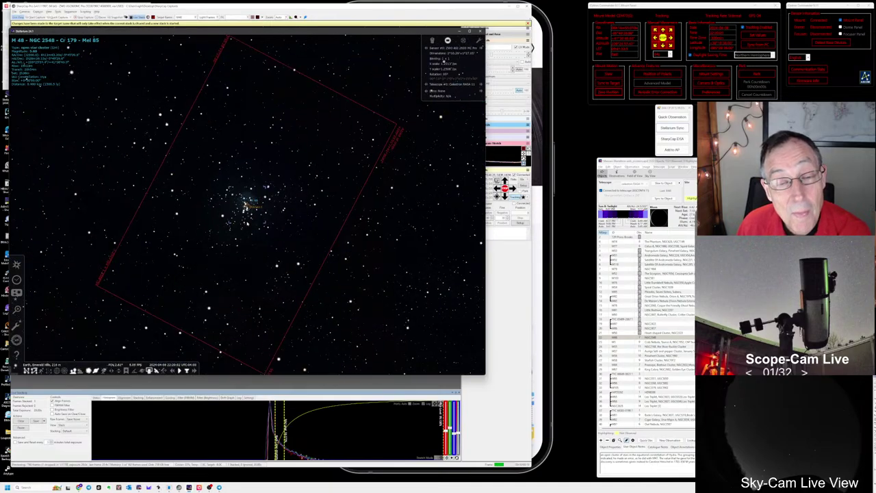
scroll(249, 220, "down", 1)
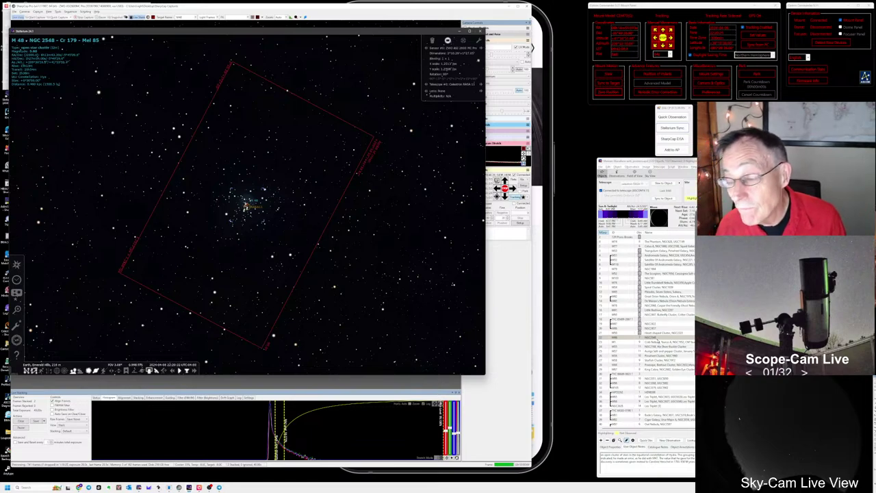
key("alt+Tab")
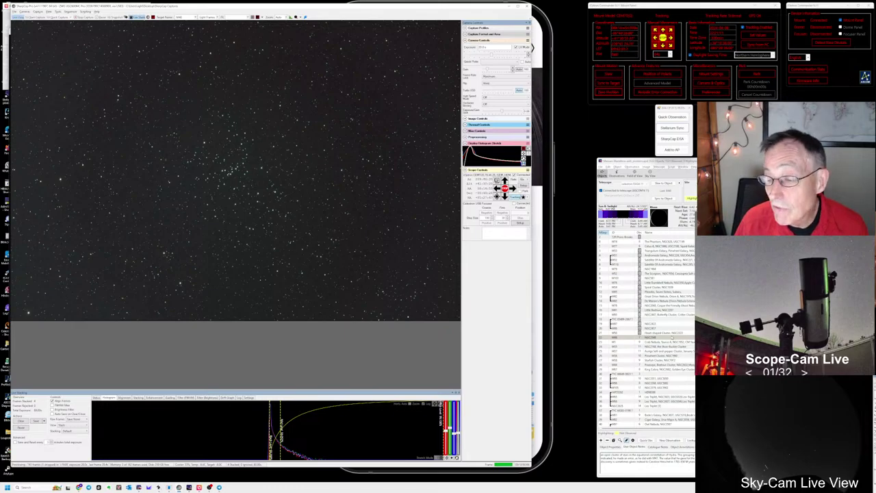
- Log a quick observation for M48 noting that the Messier list has a lot of clusters because the sky has a lot of clusters
left_click(671, 338)
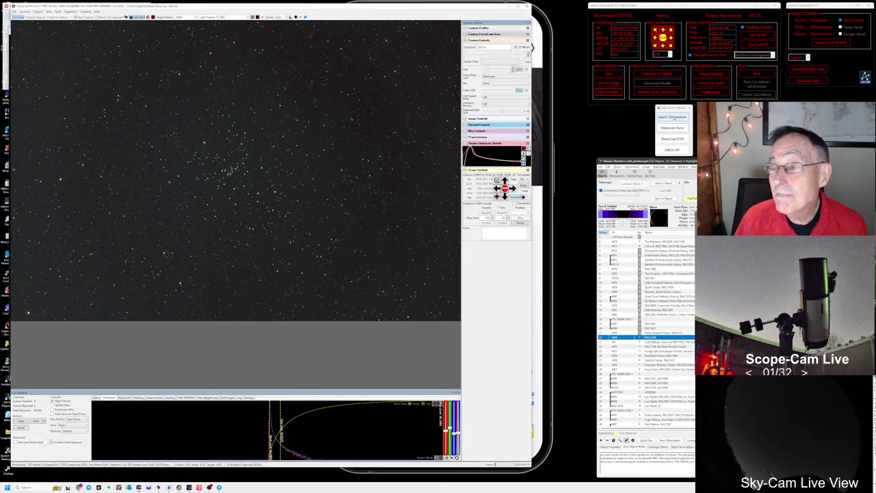
left_click(671, 117)
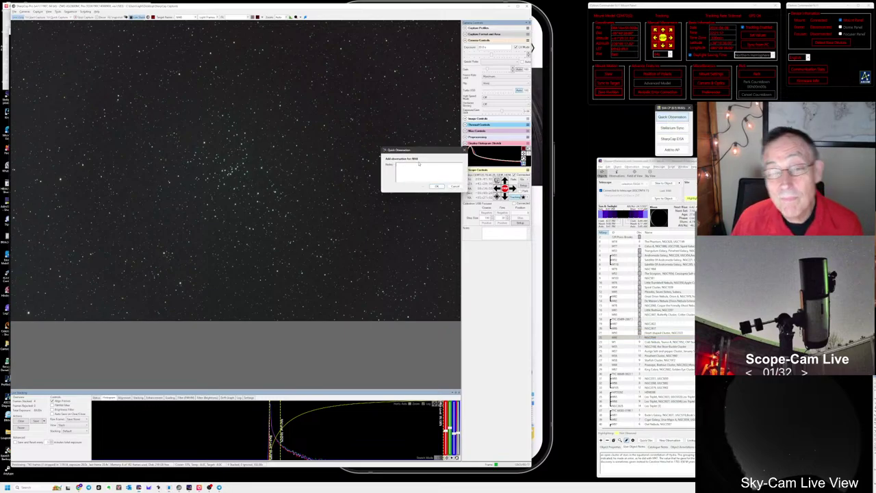
type("Stars are indeed a lot")
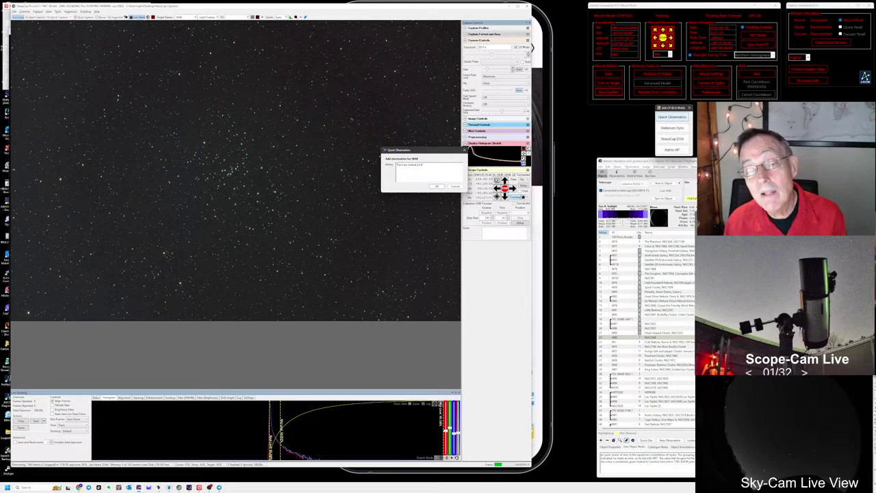
type("s")
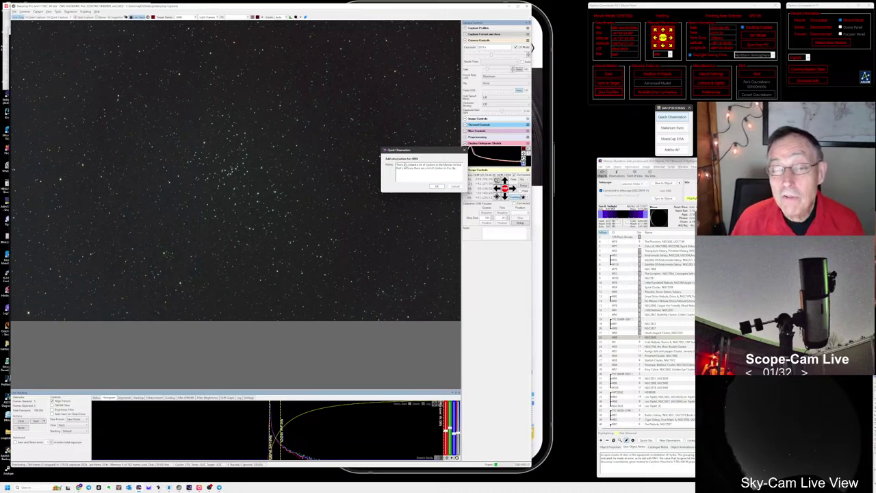
left_click(438, 186)
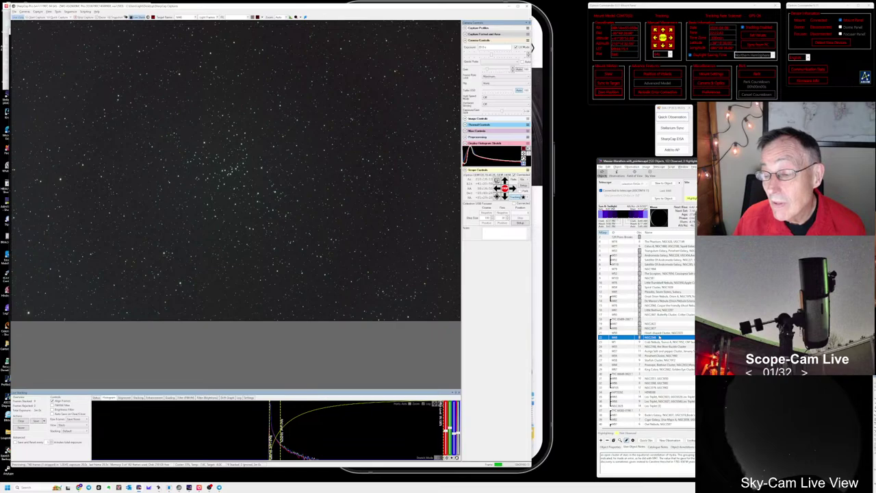
- Log a second quick observation for M48 with a short remark about the cluster and its stars
left_click(640, 342)
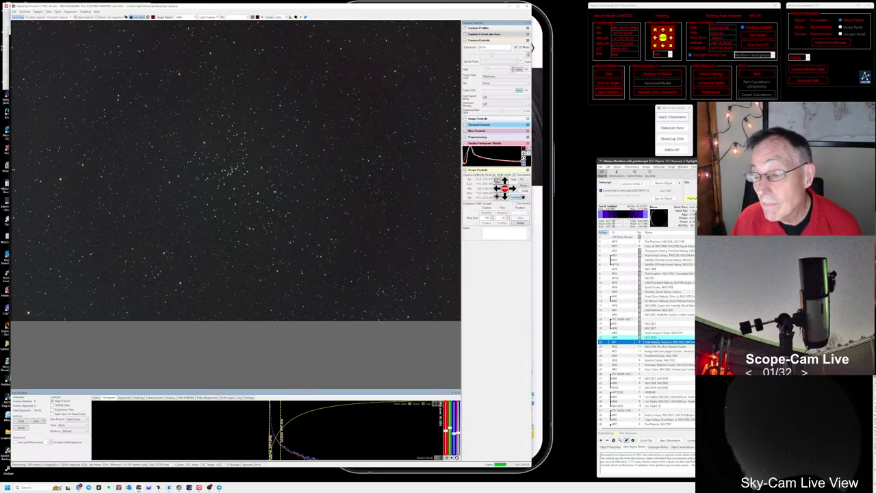
left_click(651, 337)
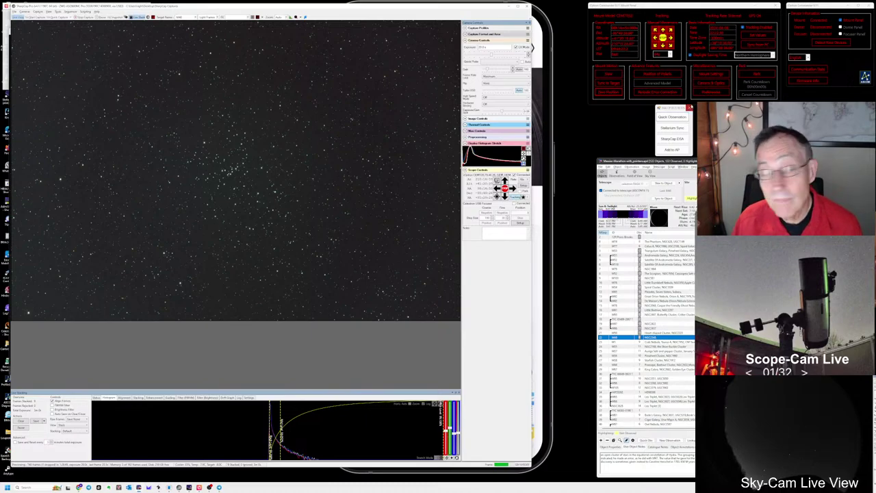
left_click(674, 117)
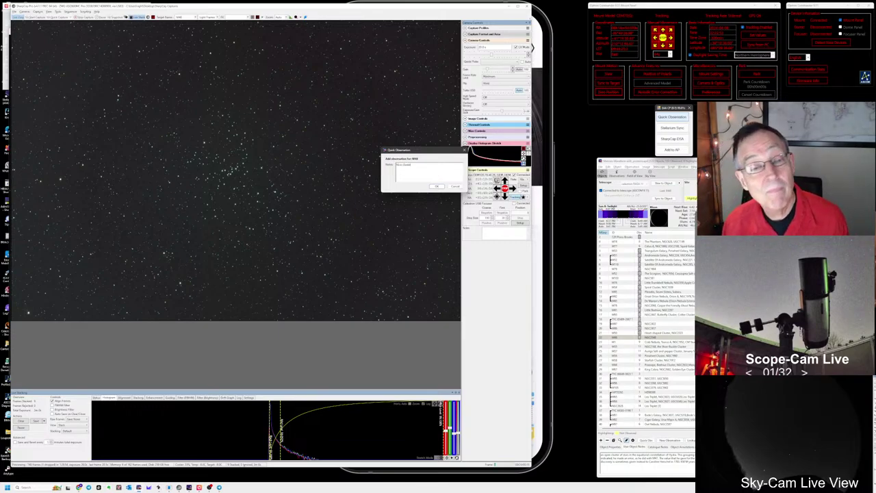
type("st")
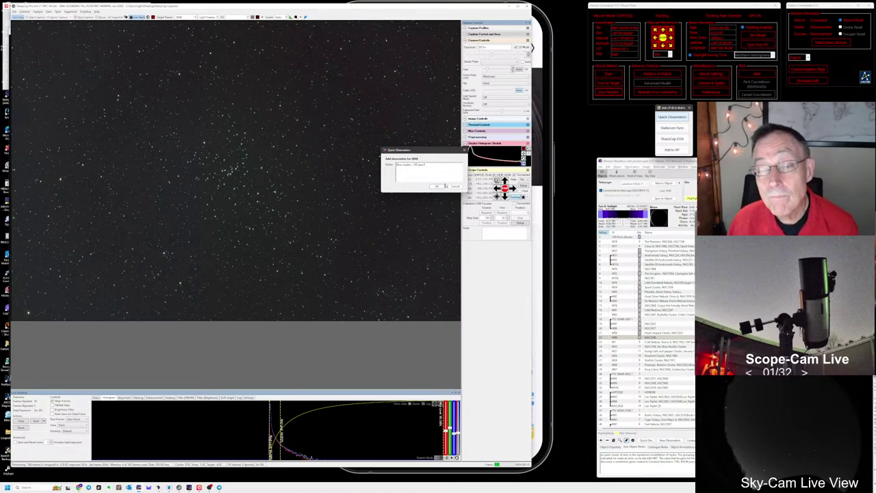
left_click(437, 186)
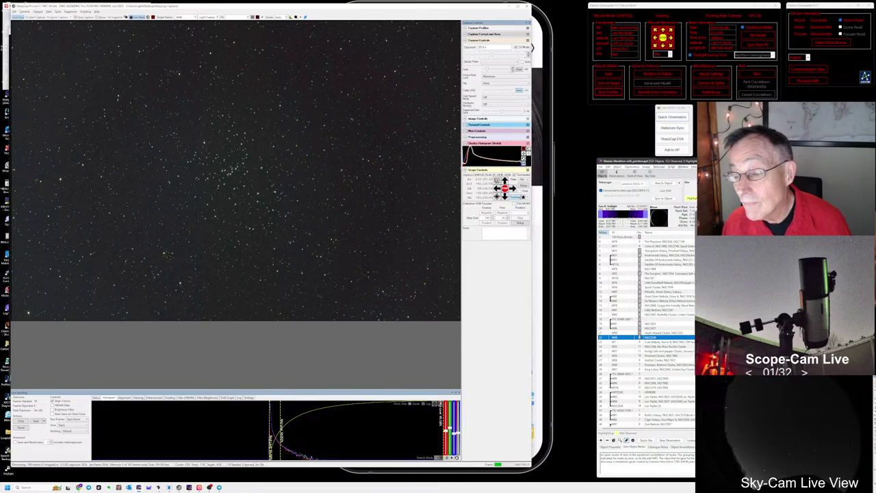
- Select M1, the Crab Nebula, as the next target and run SharpCap's recent default new-target sequence
left_click(655, 342)
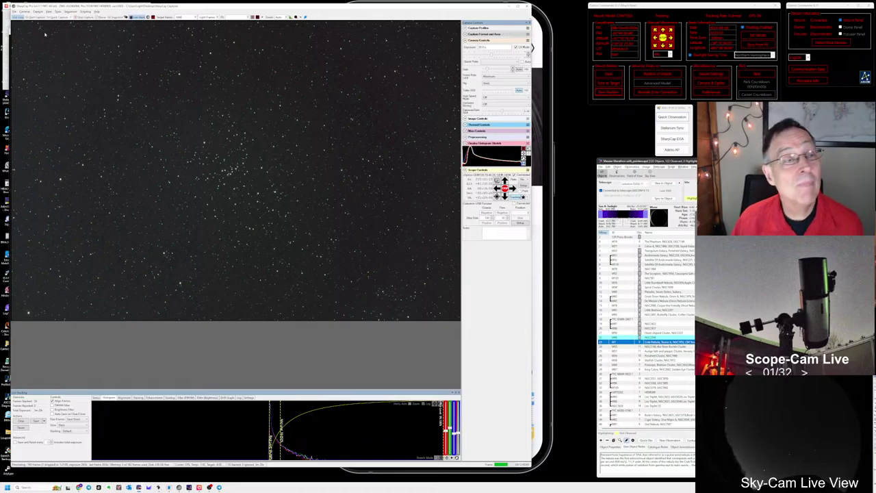
left_click(70, 11)
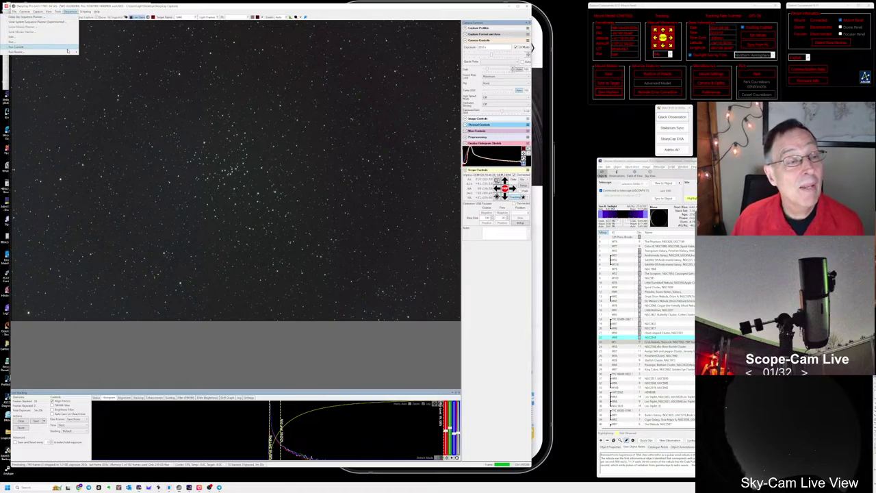
mouse_move(68, 52)
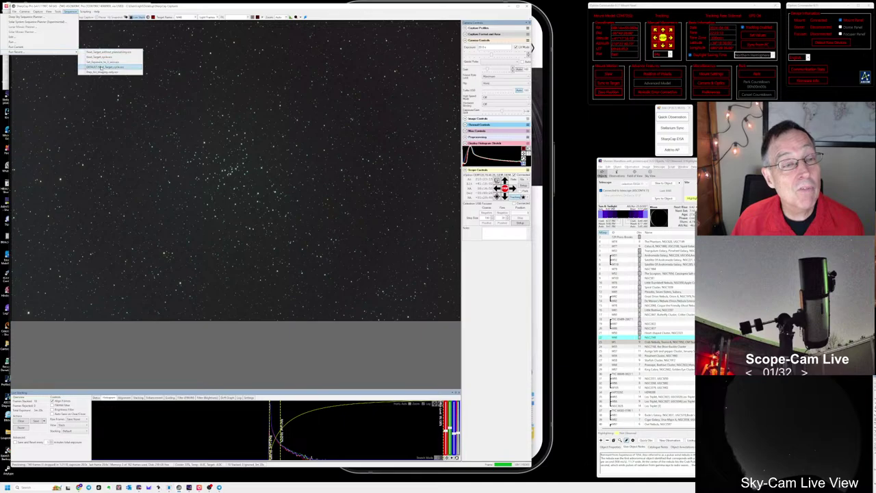
left_click(102, 68)
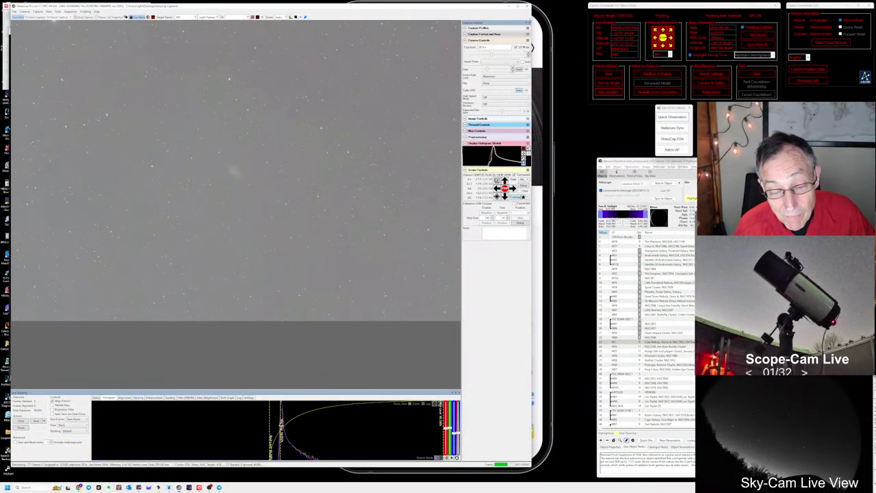
- Adjust the live stack histogram stretch for M1 and save the stacked image with its display stretch
mouse_move(281, 425)
left_mouse_down()
mouse_move(301, 426)
mouse_move(277, 419)
mouse_move(288, 438)
left_mouse_up()
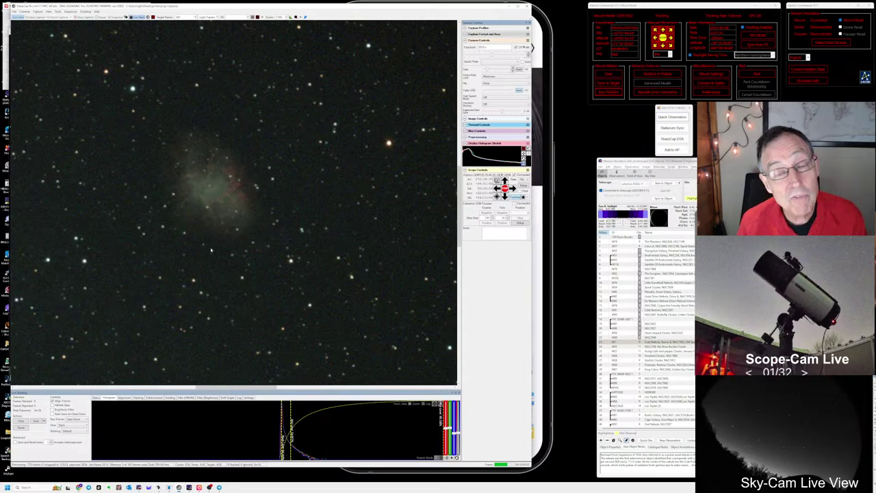
scroll(211, 251, "up", 1)
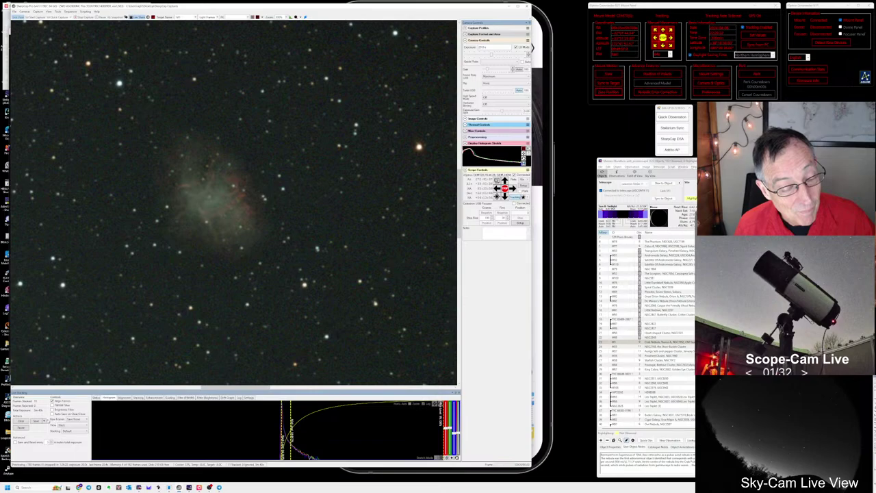
left_click(44, 422)
left_click(39, 440)
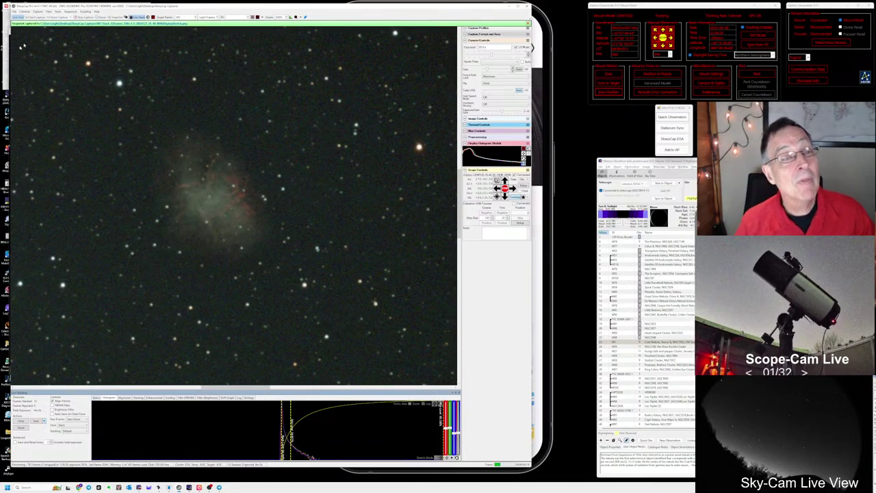
- Run the default new-target sequence again to end the M1 stack and bring up the target name prompt
left_click(71, 11)
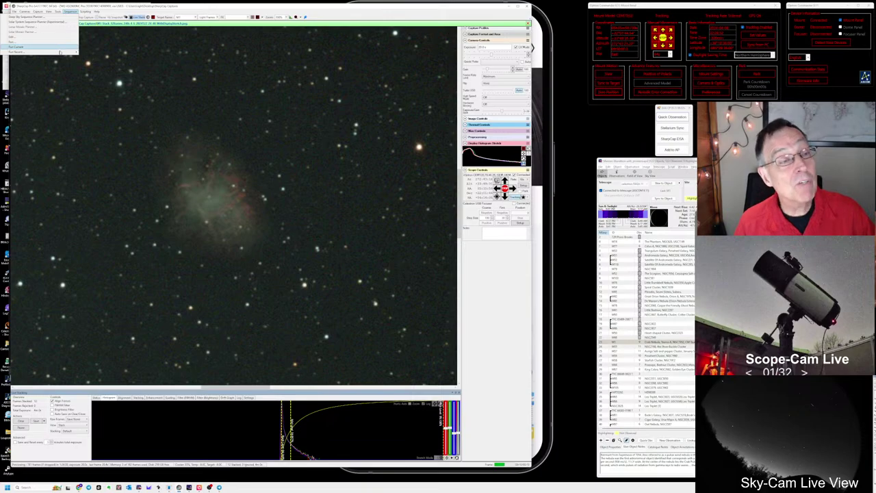
mouse_move(62, 53)
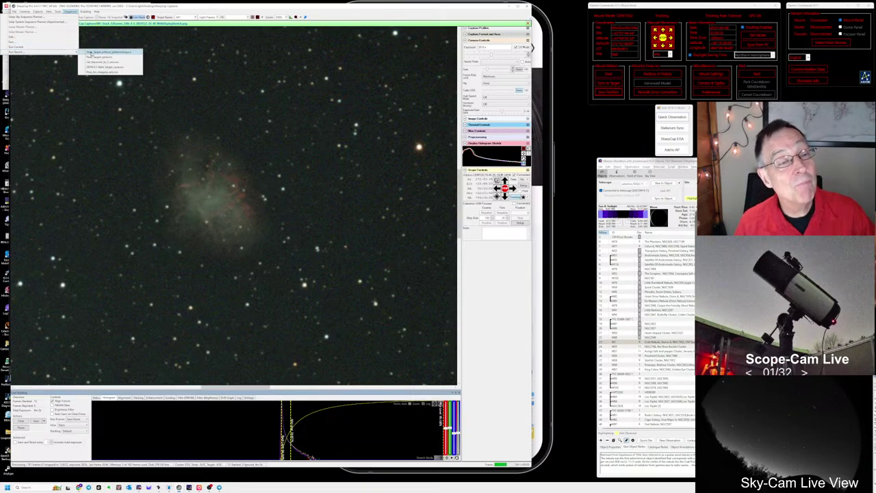
left_click(100, 67)
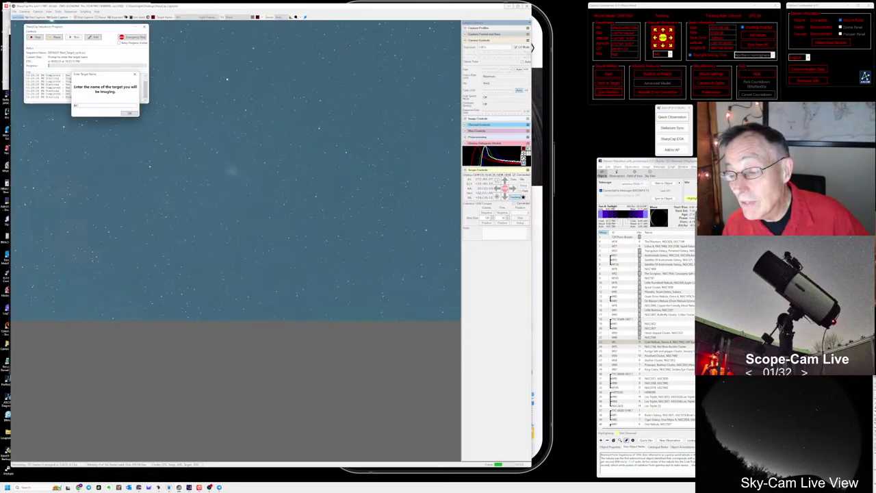
- Log a quick observation for M1 noting lots of structure, hydrogen alpha, lots of green and the 1054 explosion
left_click(668, 342)
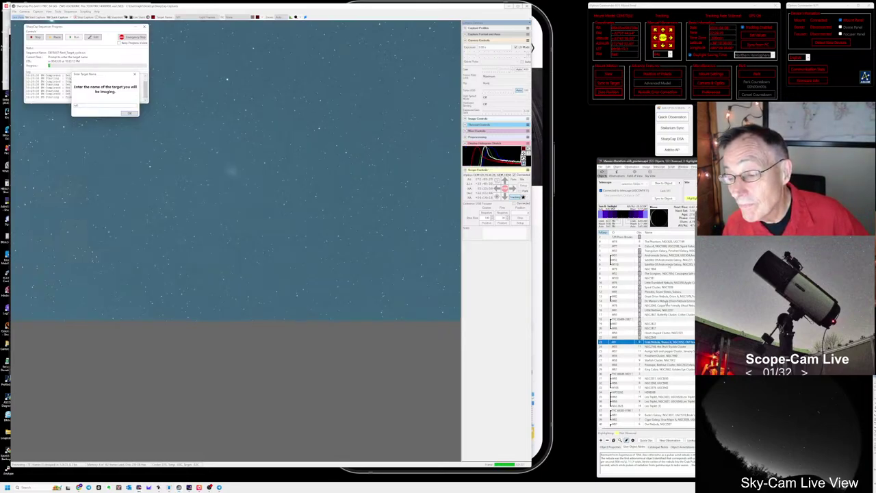
left_click(672, 117)
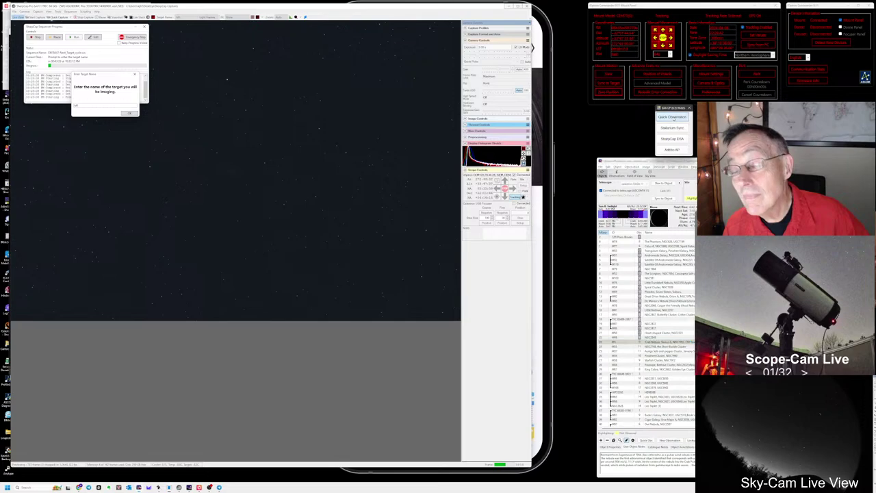
left_click(418, 176)
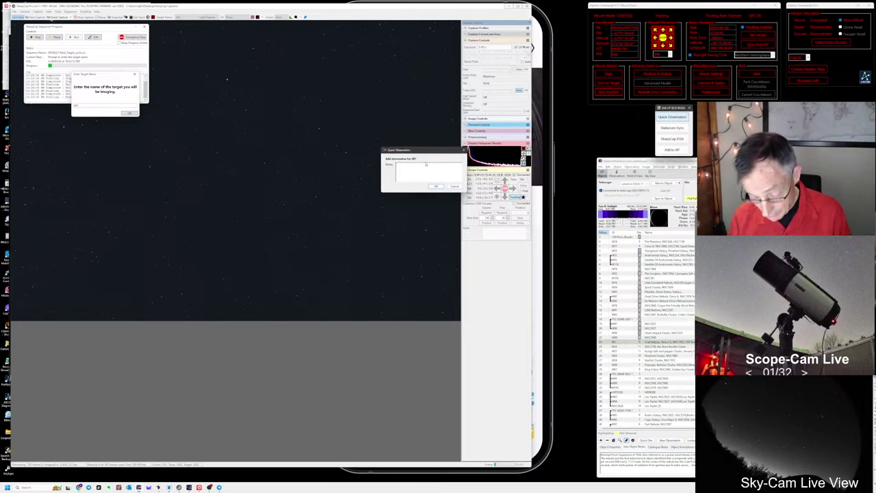
type("Looks")
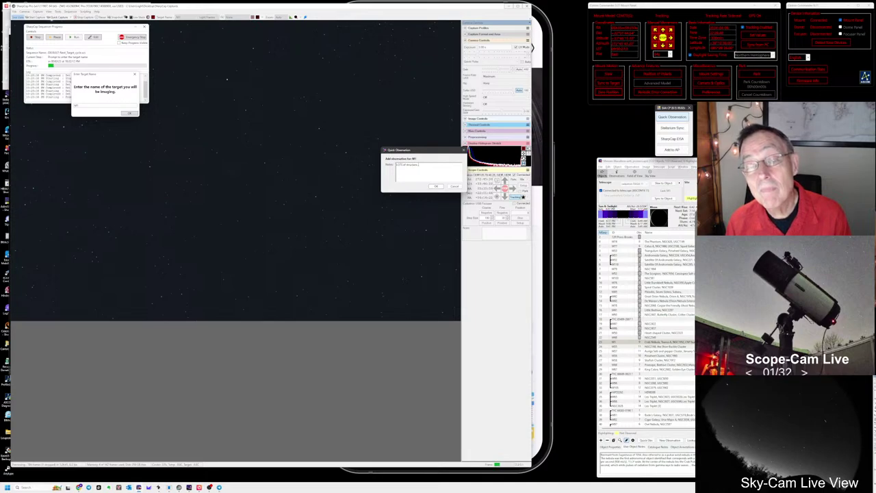
type("rogen")
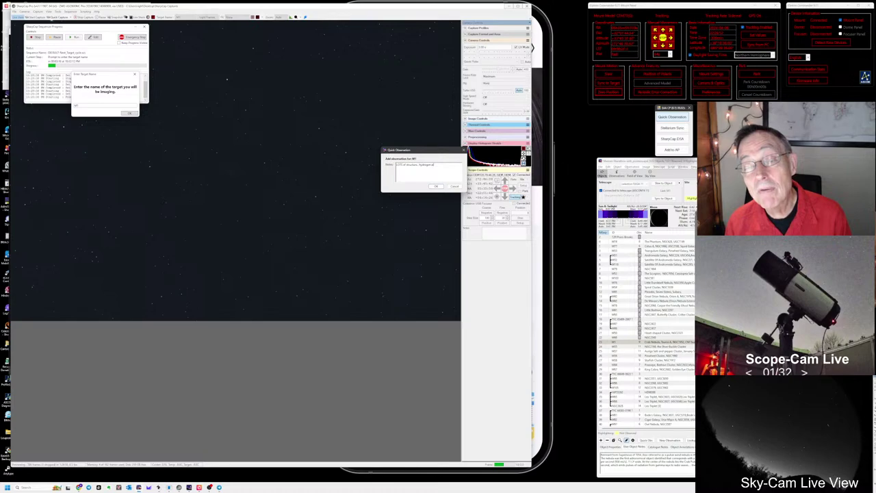
type(" alpha, lots of green")
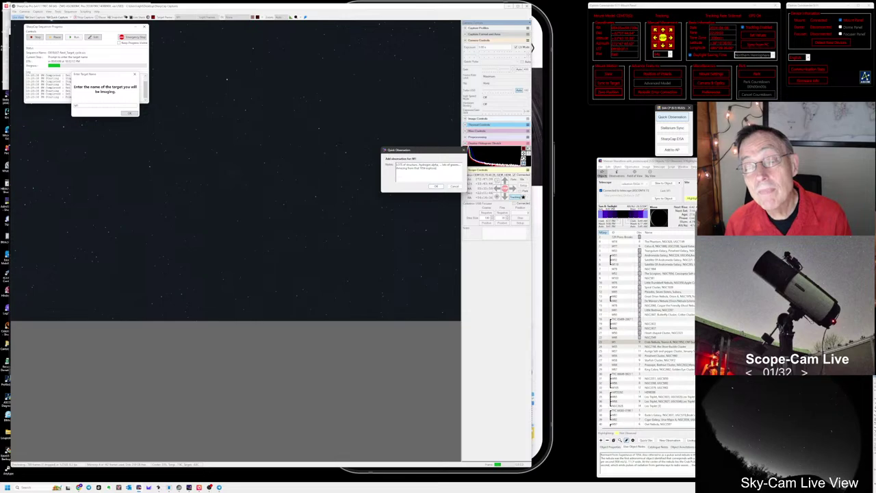
left_click(435, 186)
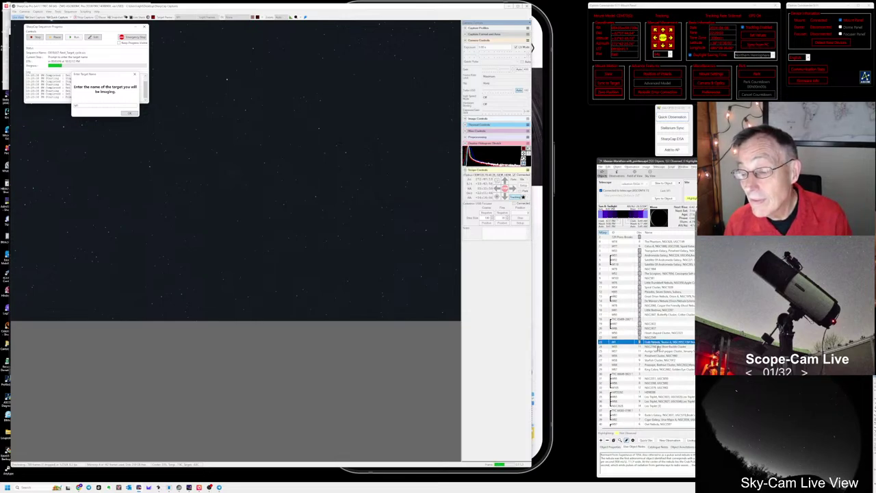
- Slew the telescope to M35 (NGC2168) and enter the new target's name in the running sequence
left_click(658, 346)
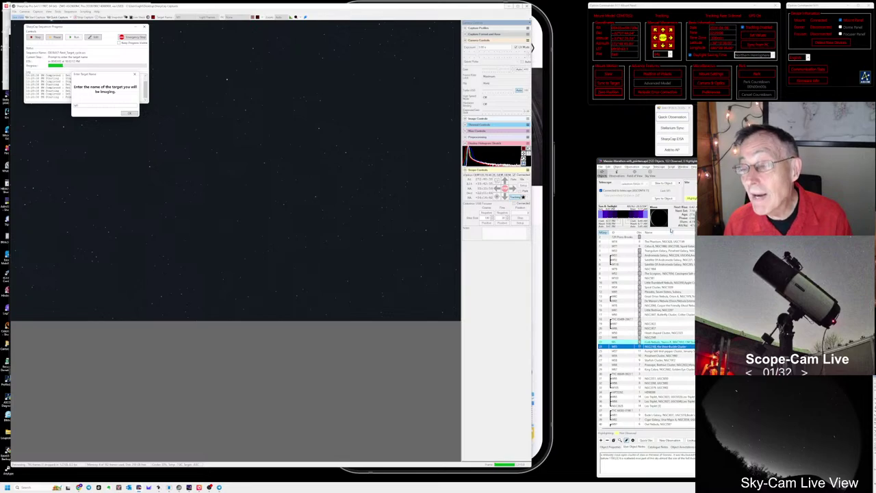
left_click(669, 182)
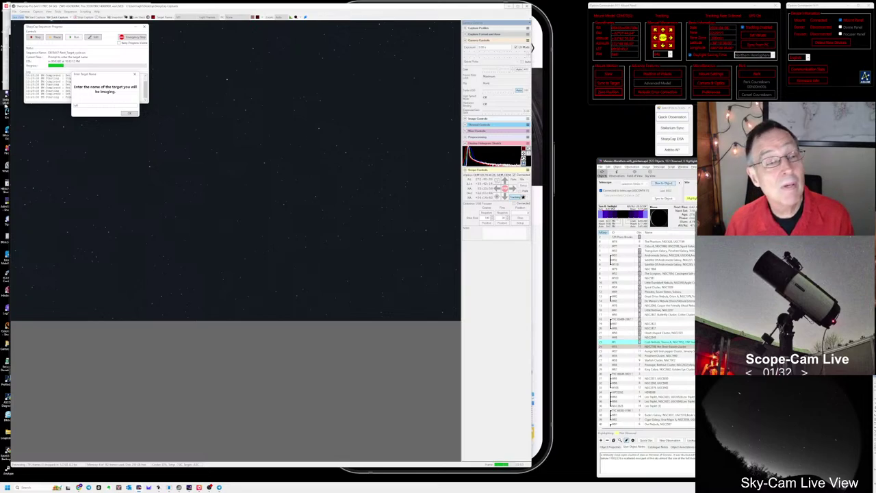
left_click(78, 104)
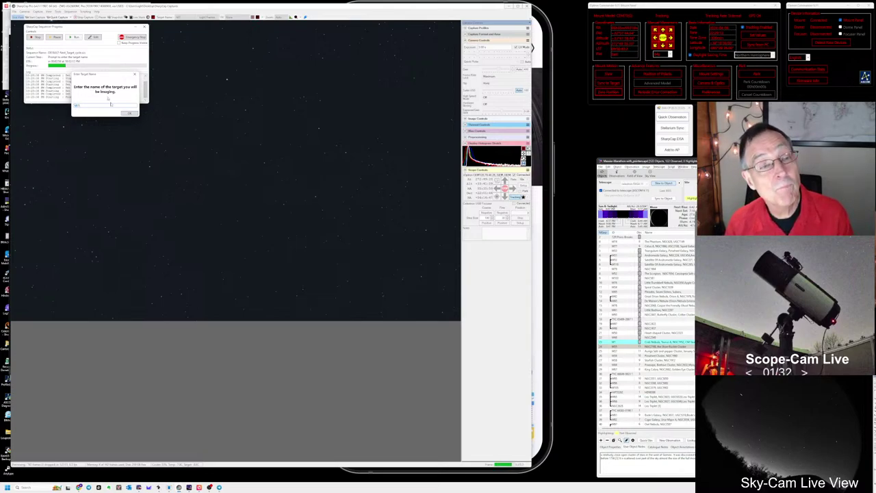
left_click(128, 113)
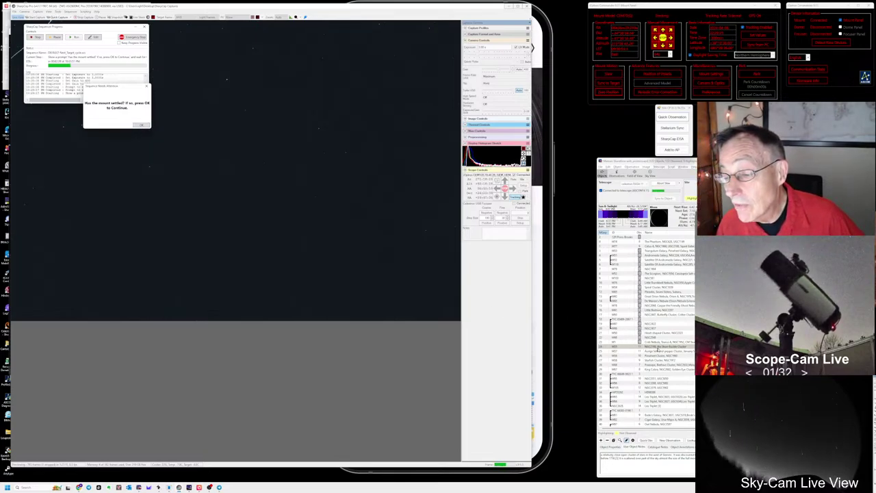
- Confirm that the mount has settled on M35 and sync Stellarium to the M35 entry in the marathon list
left_click(657, 348)
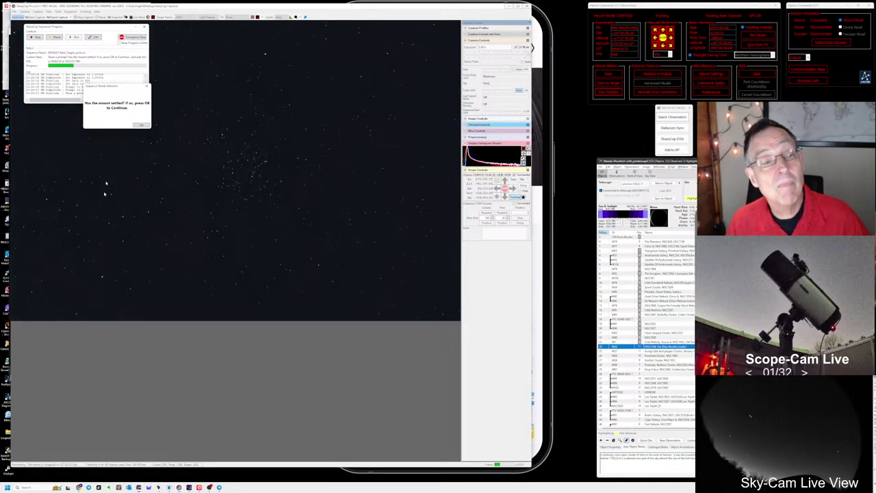
left_click(141, 125)
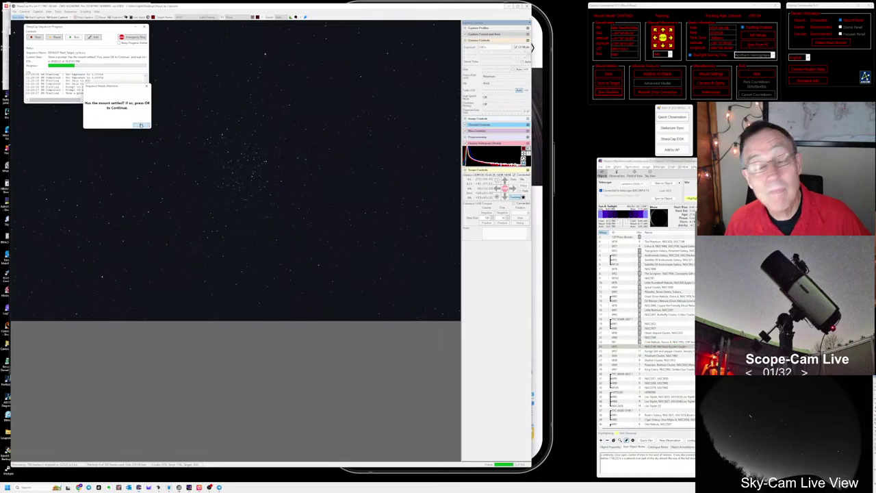
left_click(676, 347)
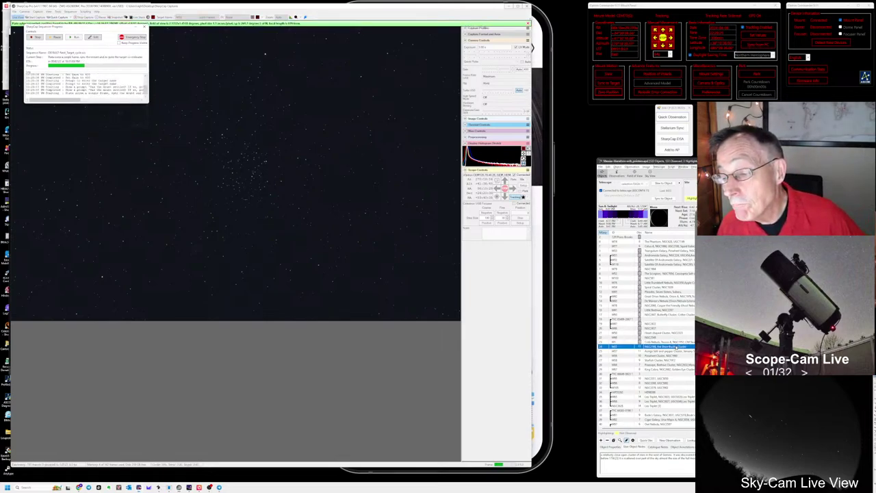
left_click(672, 126)
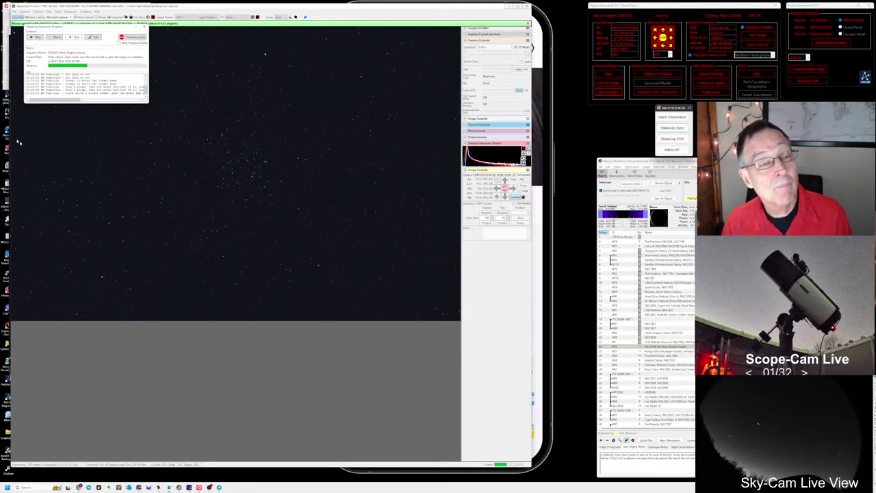
- Switch to Stellarium and examine where M35 lies among the surrounding constellations and relative to the horizon
key("alt+Tab")
key("alt+Tab")
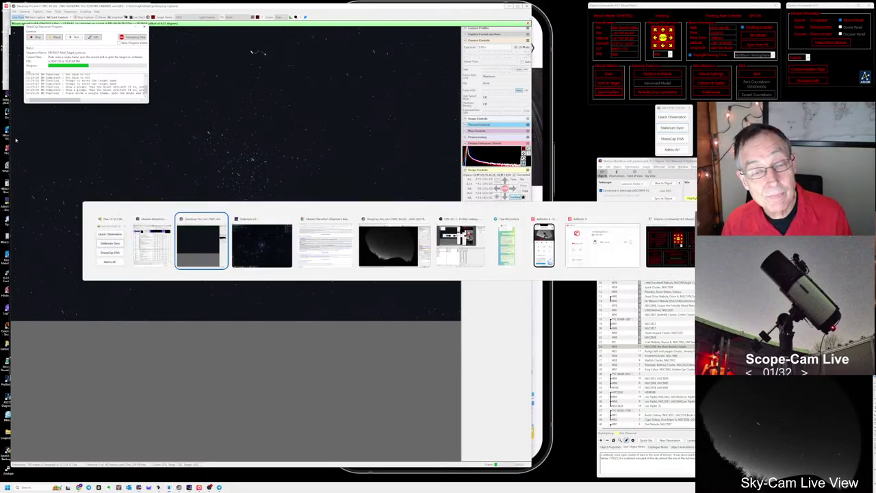
scroll(149, 232, "down", 4)
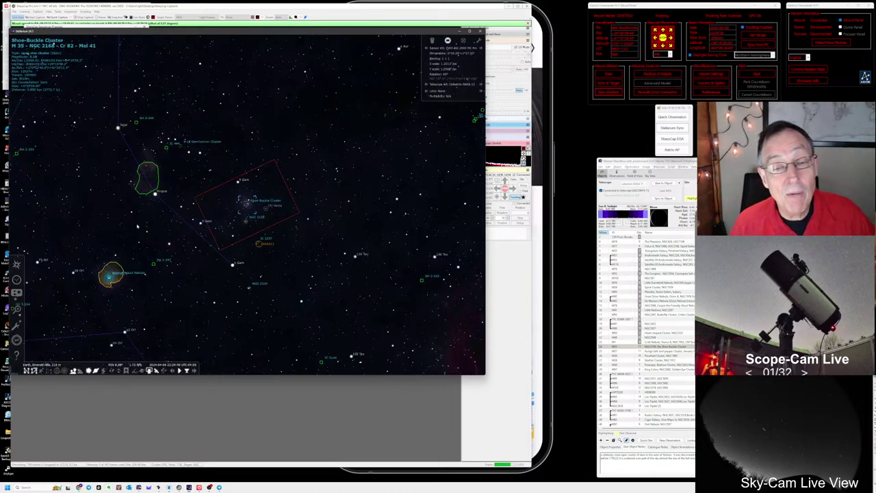
scroll(169, 230, "down", 3)
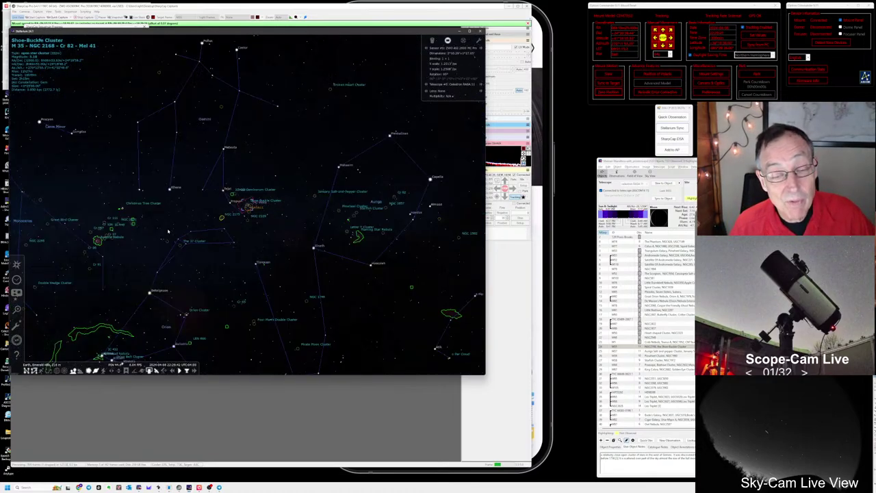
scroll(169, 230, "down", 2)
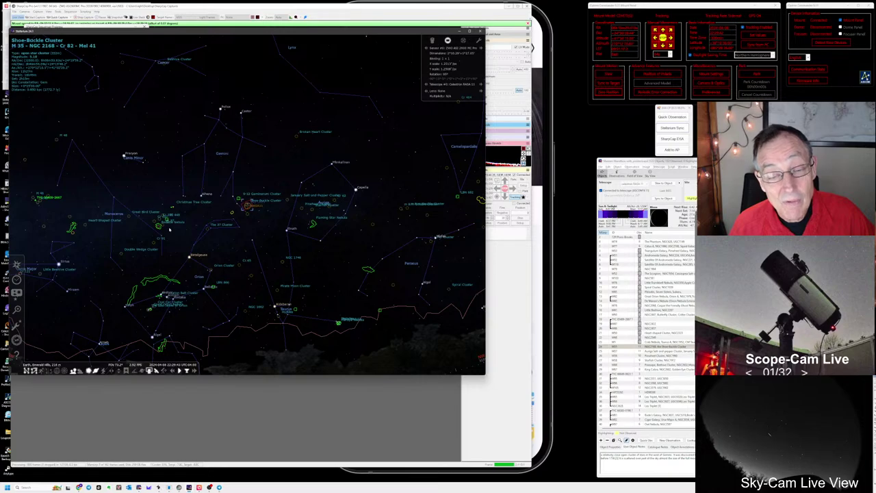
scroll(169, 229, "down", 2)
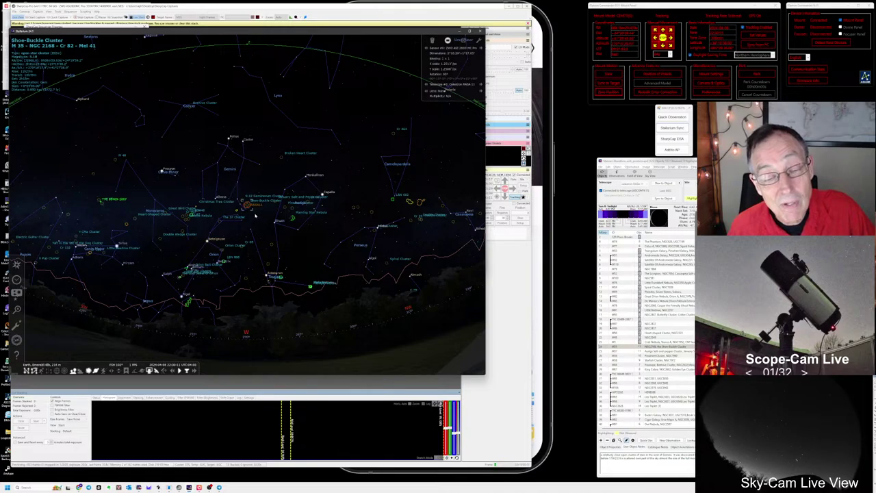
- Examine the camera frame around M35 up close on the star chart and select the neighbouring cluster NGC 2158
scroll(254, 215, "up", 2)
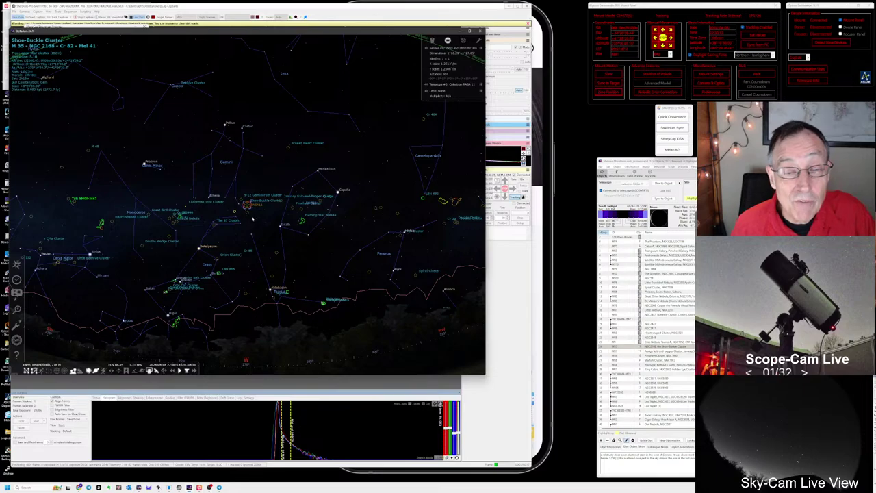
scroll(253, 218, "up", 2)
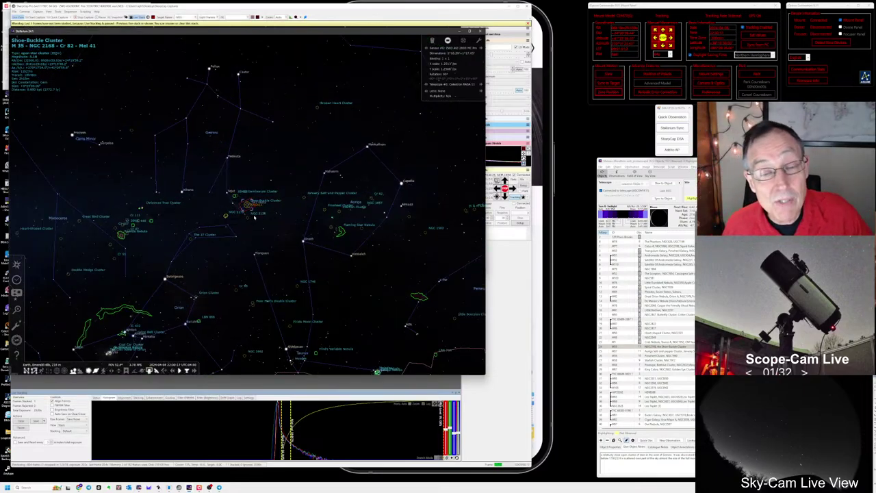
scroll(255, 217, "up", 2)
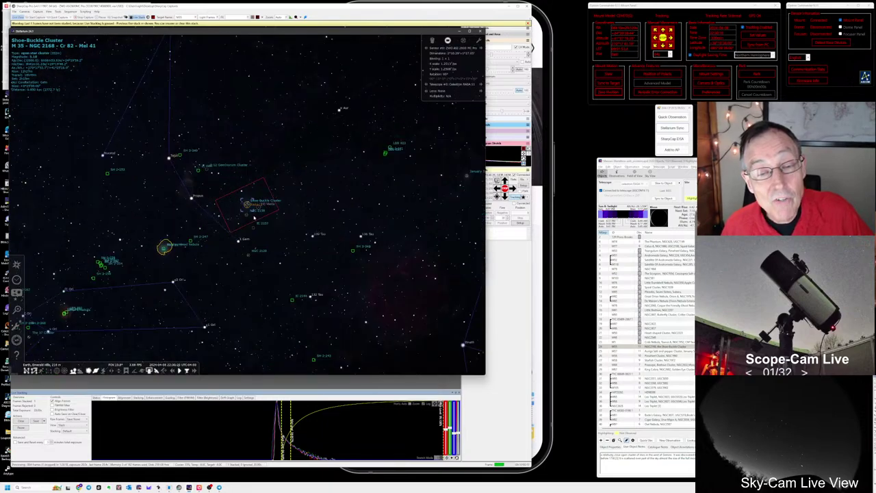
scroll(253, 218, "up", 2)
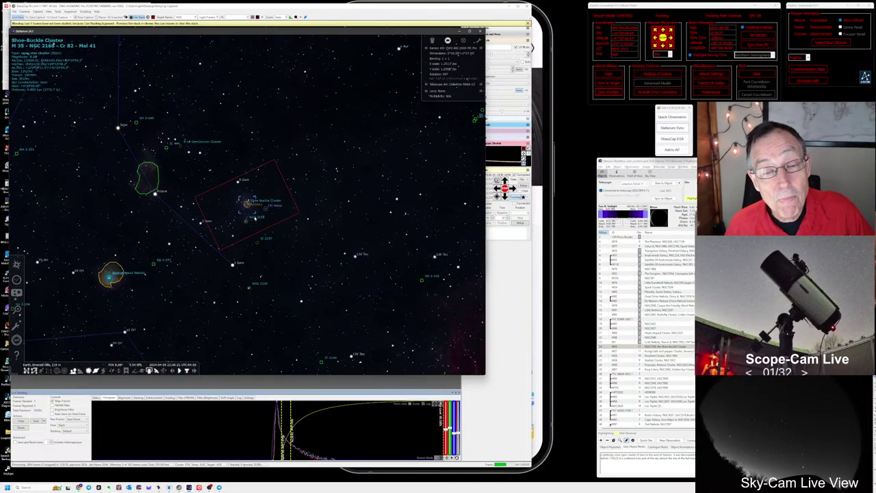
scroll(258, 216, "up", 2)
scroll(252, 208, "up", 2)
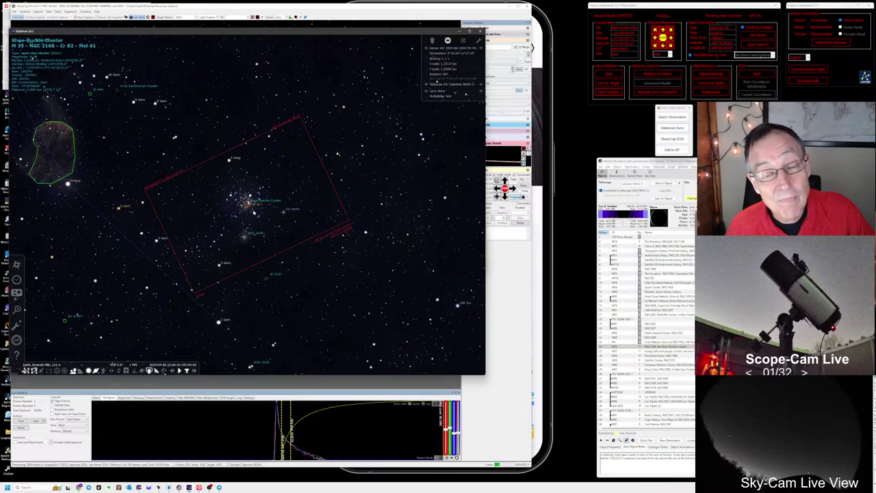
scroll(247, 198, "up", 3)
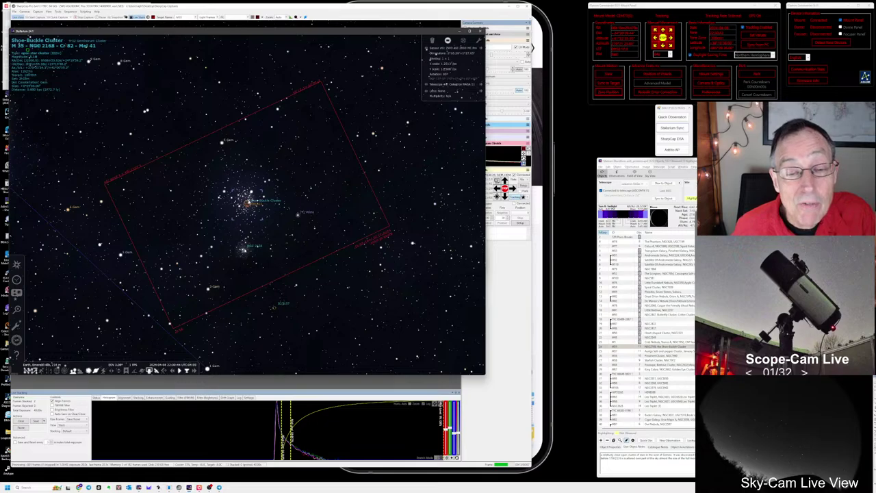
left_click(244, 251)
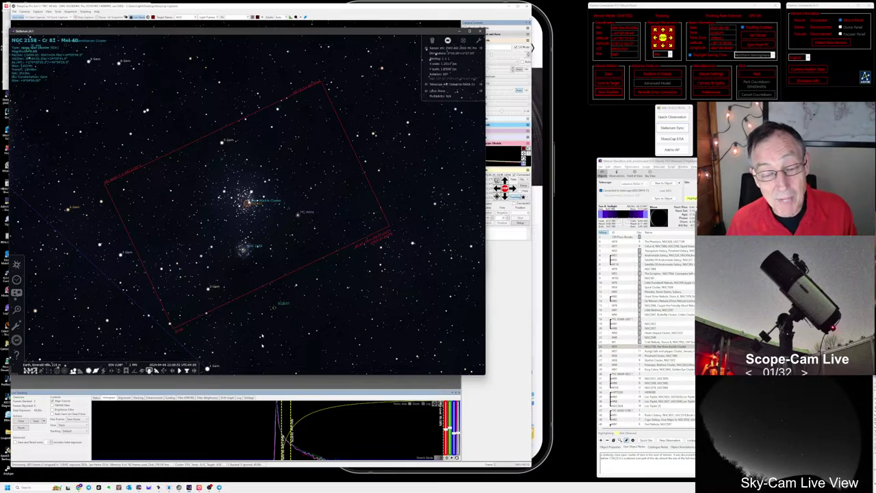
- Switch to SharpCap and accept renaming the live stack from M1 to M35
key("alt+Tab")
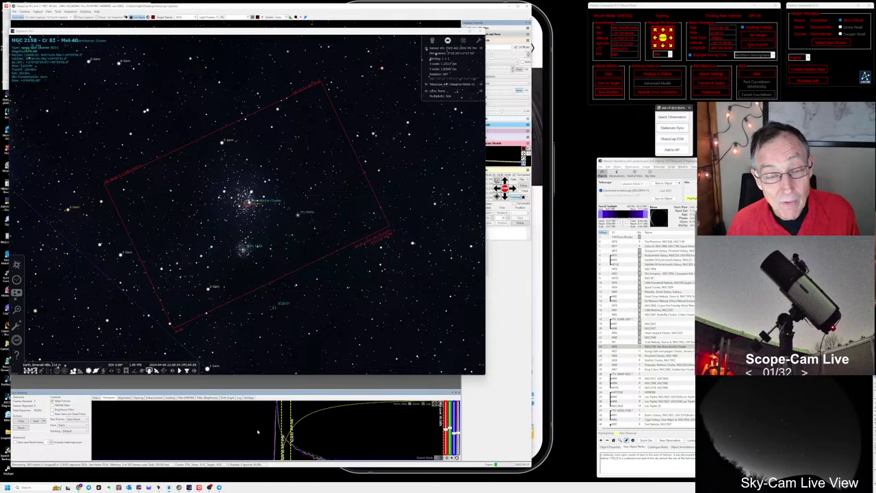
left_click(264, 428)
left_click(503, 247)
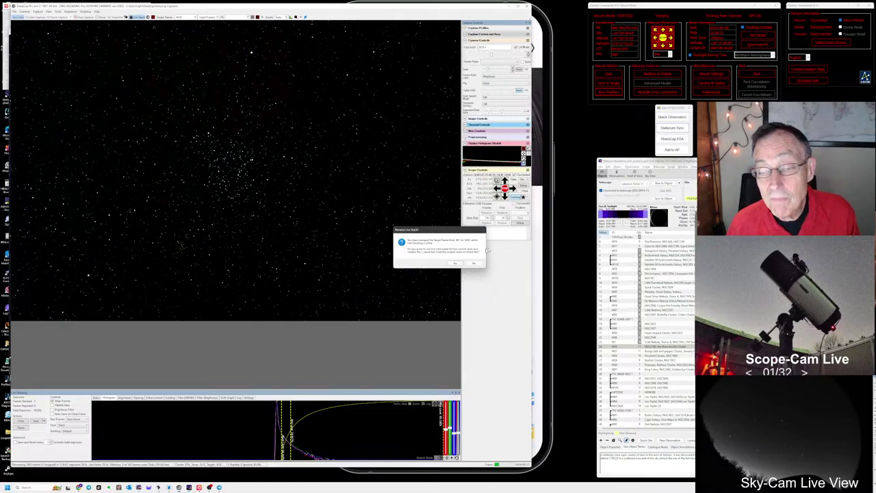
left_click(454, 263)
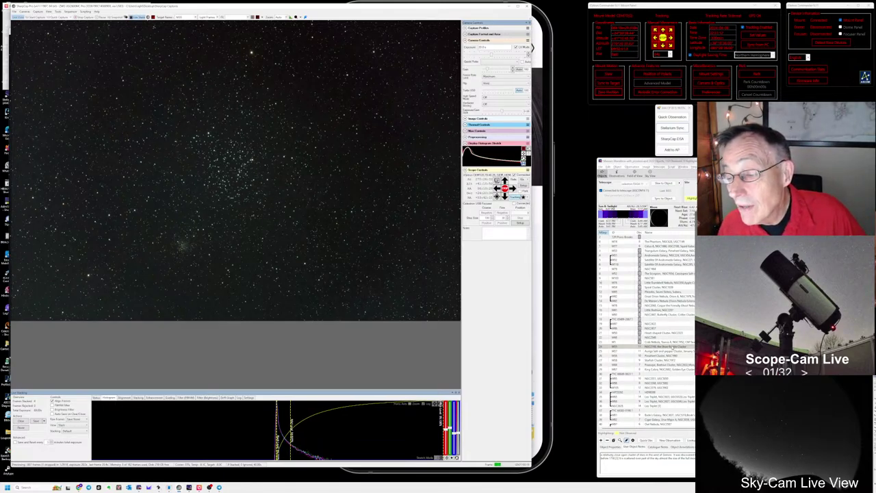
- Start a quick observation for M35 with a note about asking a named person to find the shoebuckle
left_click(673, 347)
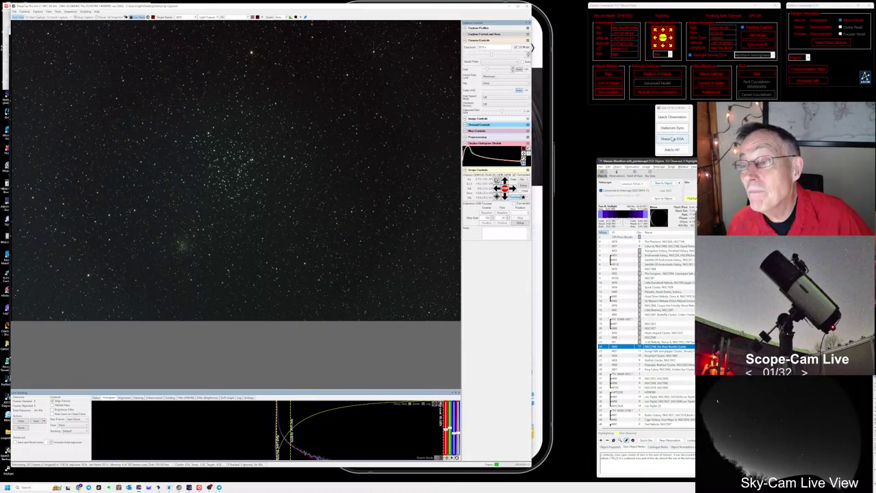
left_click(673, 118)
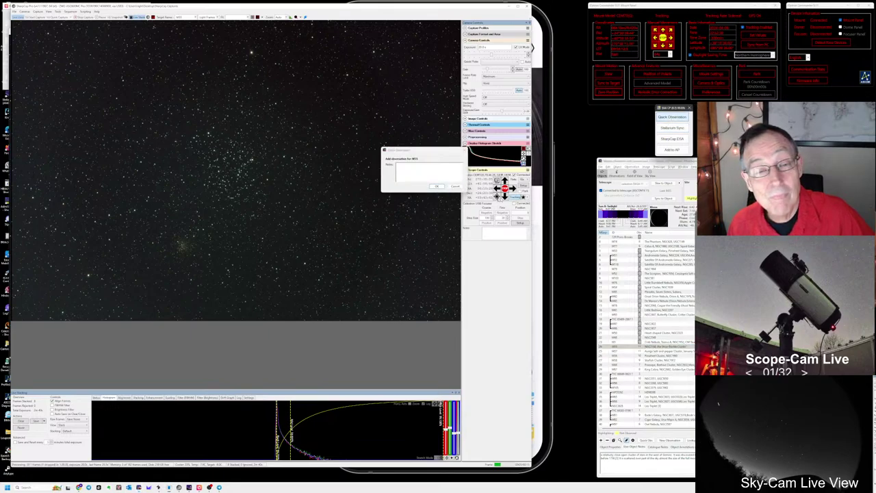
type("We're going aft Tiffany to find the doodlebug")
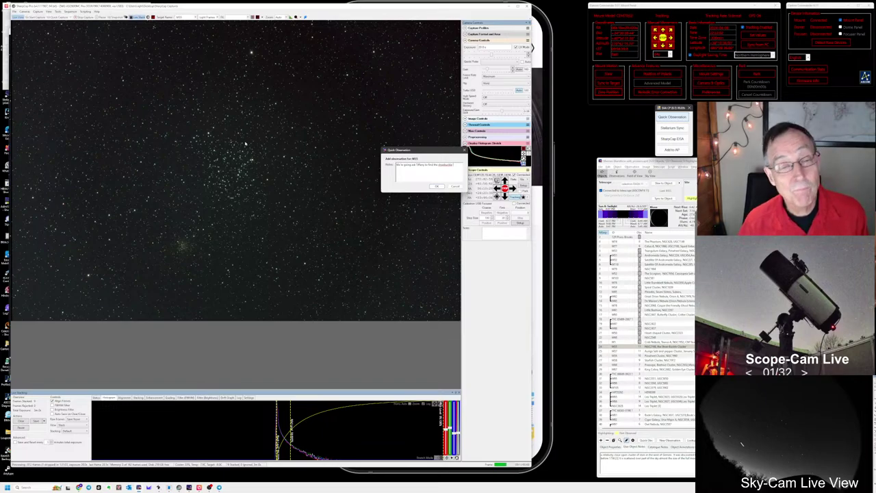
- Switch to the browser, search Google for "shoebuckle" in a new tab and view the image results
key("alt+Tab")
key("alt+Tab")
key("alt+Tab")
key("alt+Tab")
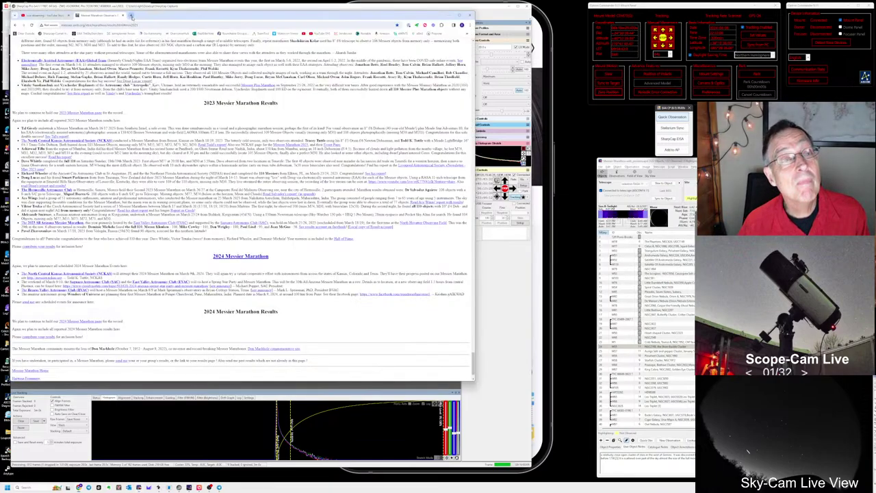
left_click(130, 16)
left_click(130, 24)
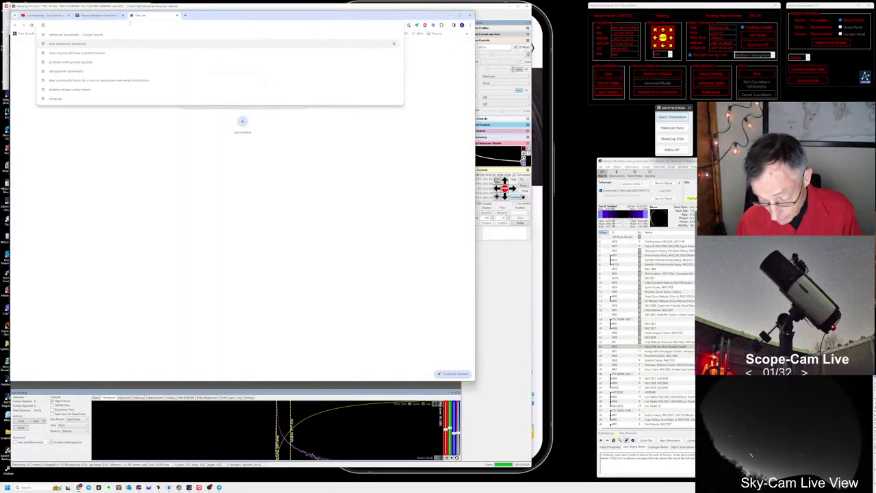
type("shortcut")
key("Return")
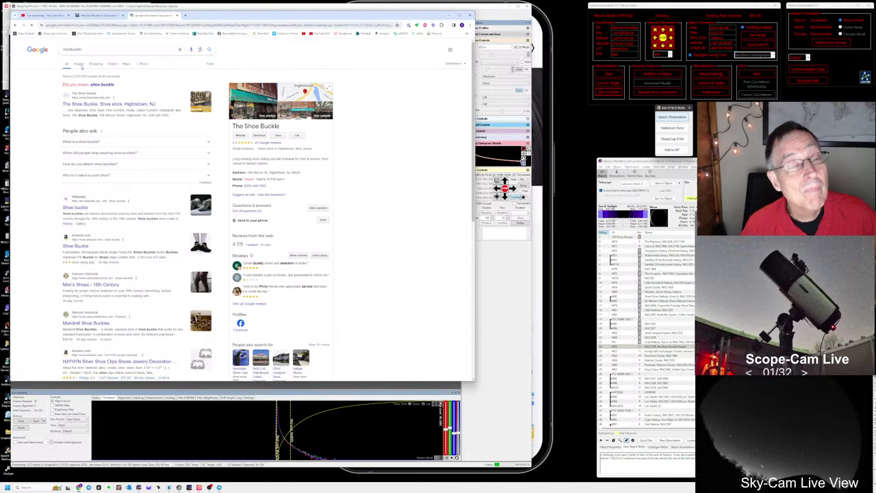
left_click(79, 65)
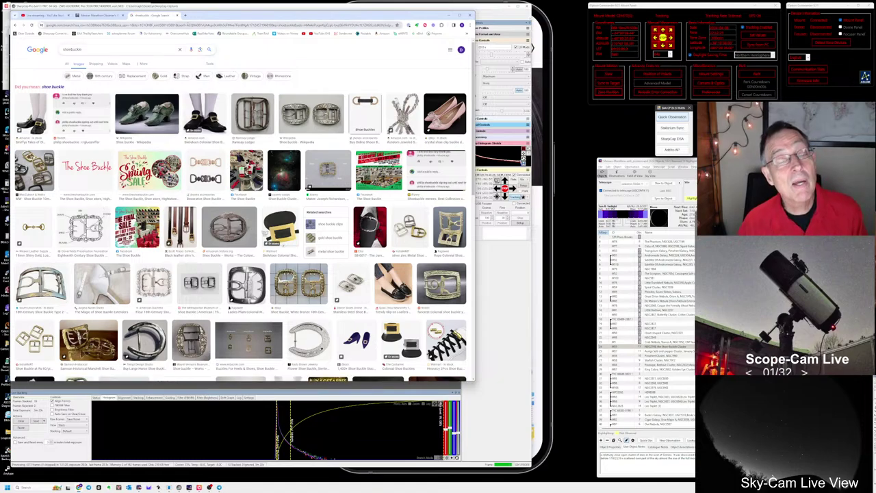
- Return to SharpCap, inspect the M35 stack, add that she sees a square frame like a pilgrim shoe buckle, and save the observation
key("alt+Tab")
key("alt+Tab")
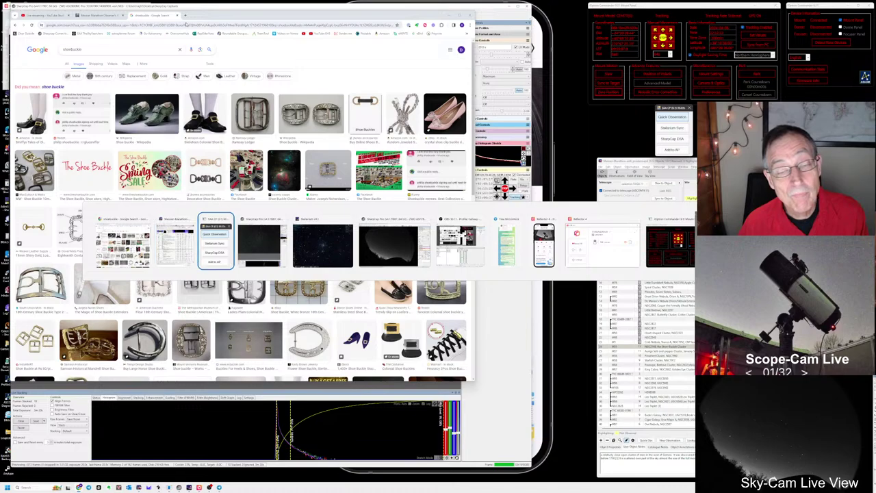
key("alt+Tab")
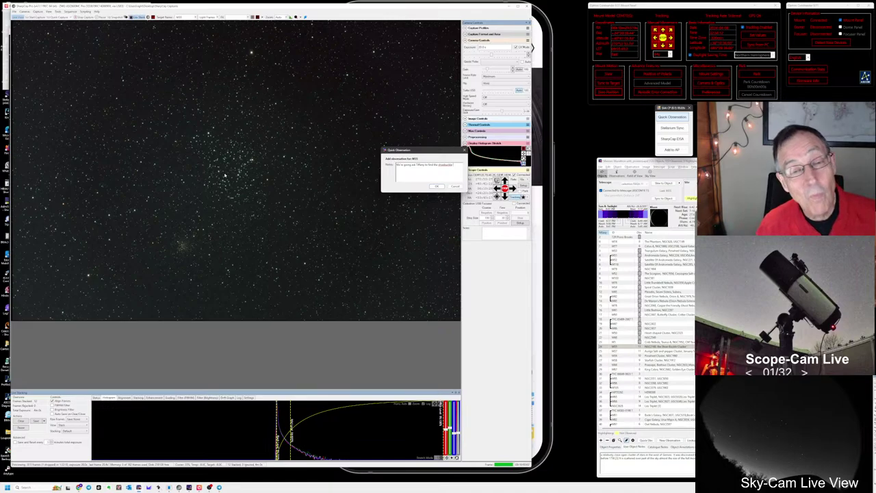
scroll(224, 174, "up", 3)
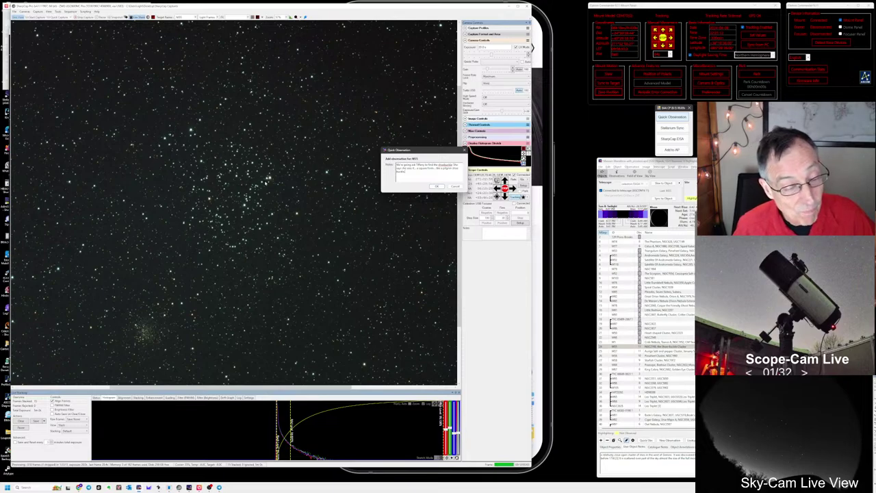
left_click(433, 187)
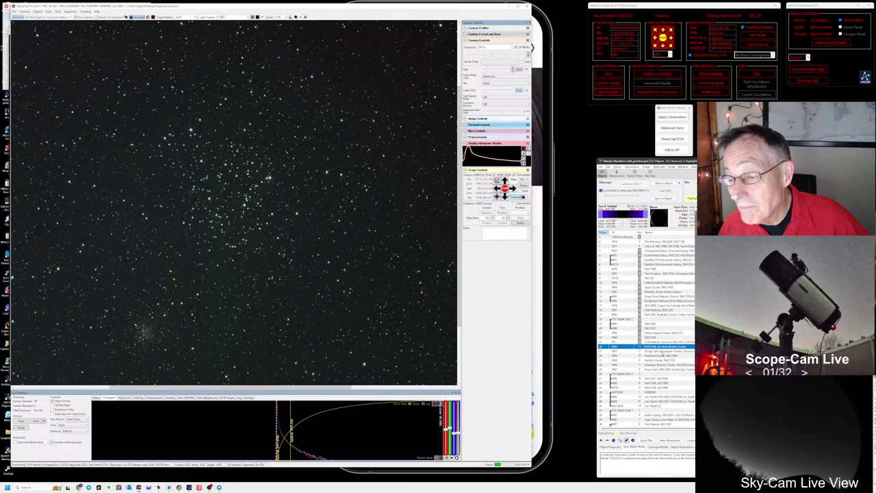
- Select M37 in the marathon list as the next target and run the default new-target sequence to end the M35 stack
key("Down")
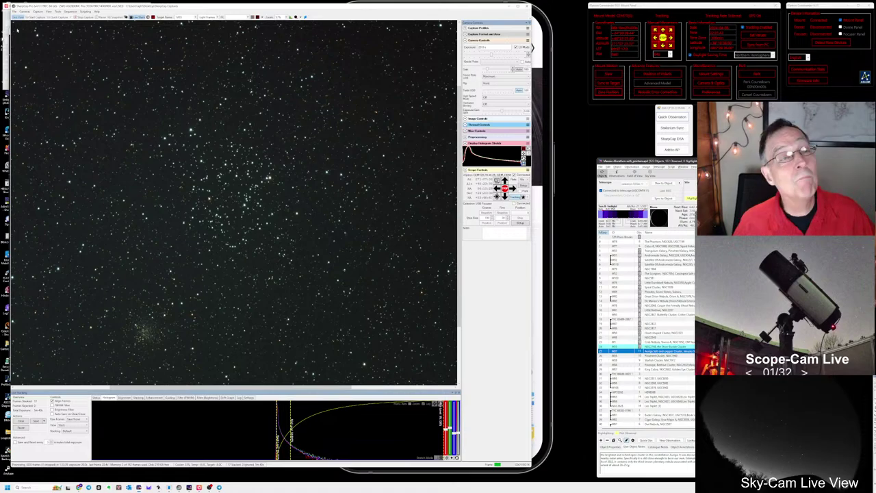
left_click(71, 12)
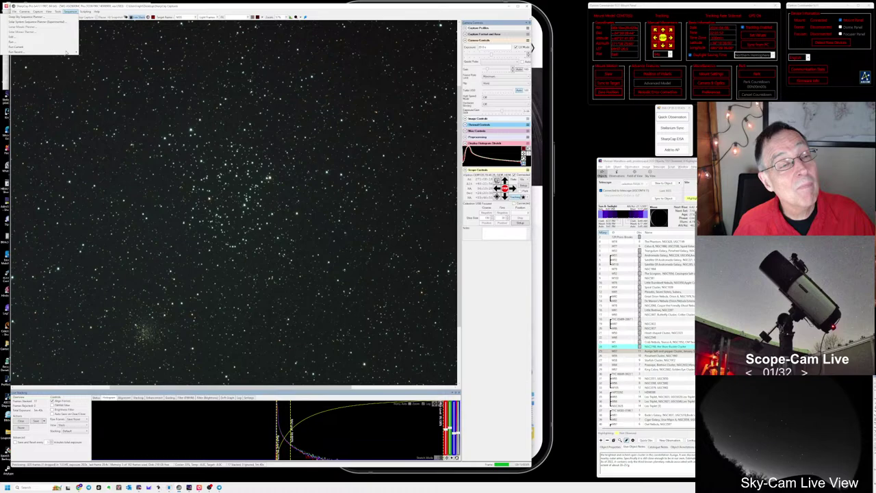
mouse_move(28, 53)
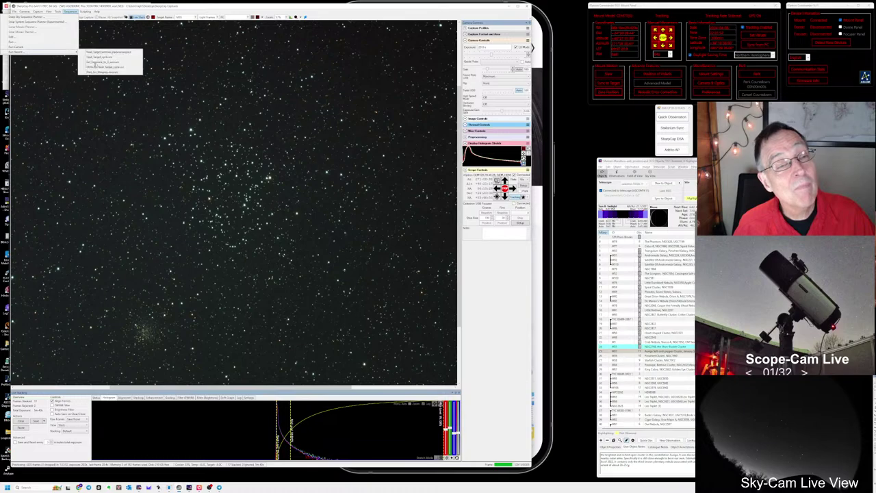
left_click(97, 67)
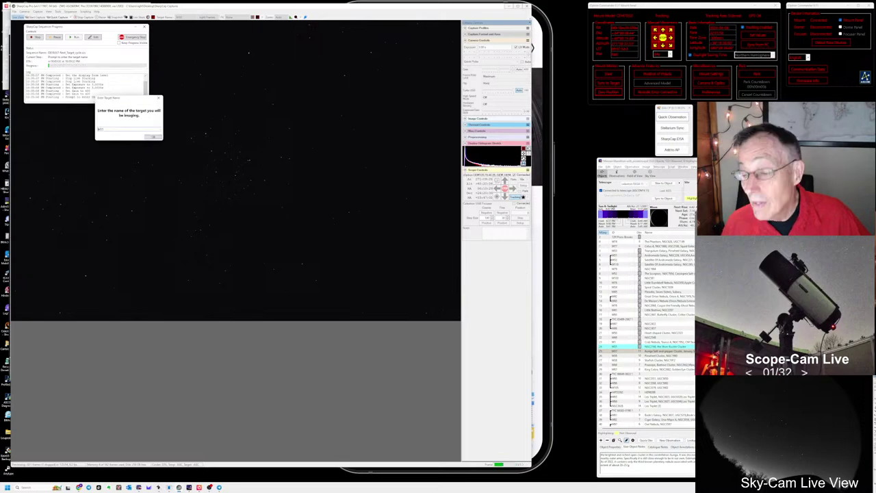
left_click(676, 350)
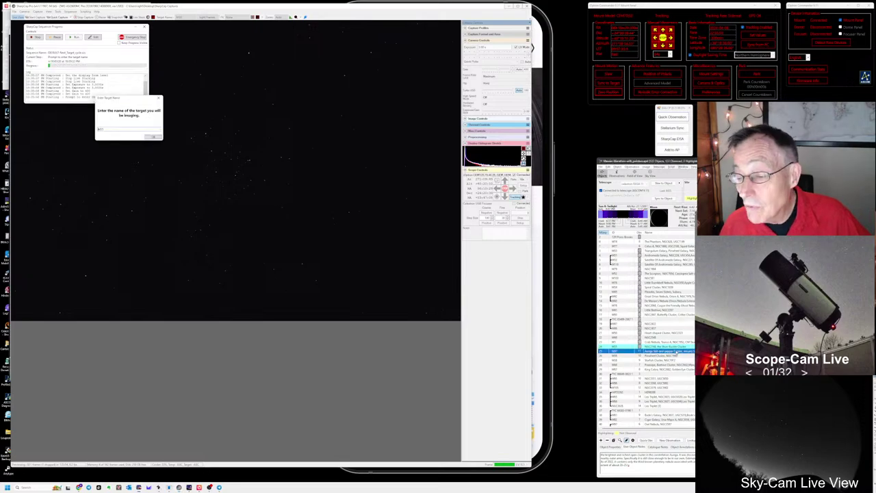
- Slew the telescope to M37 and enter M37 as the target name for the running sequence
left_click(664, 184)
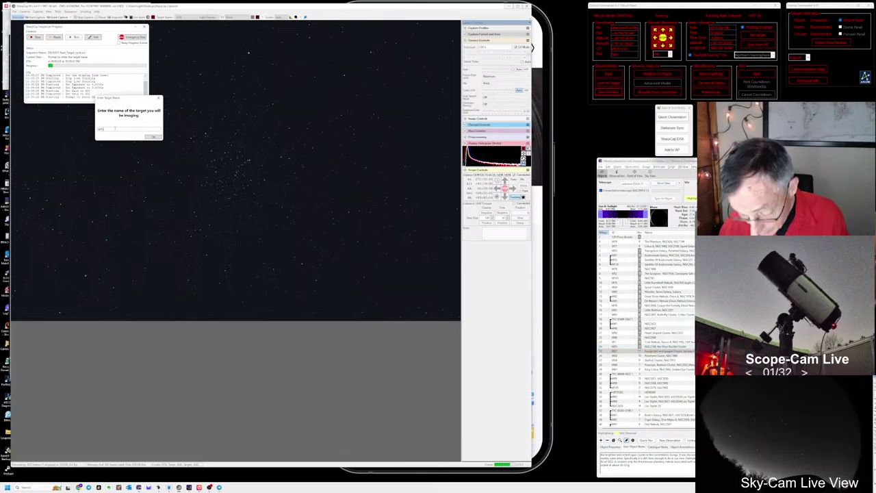
left_click(154, 136)
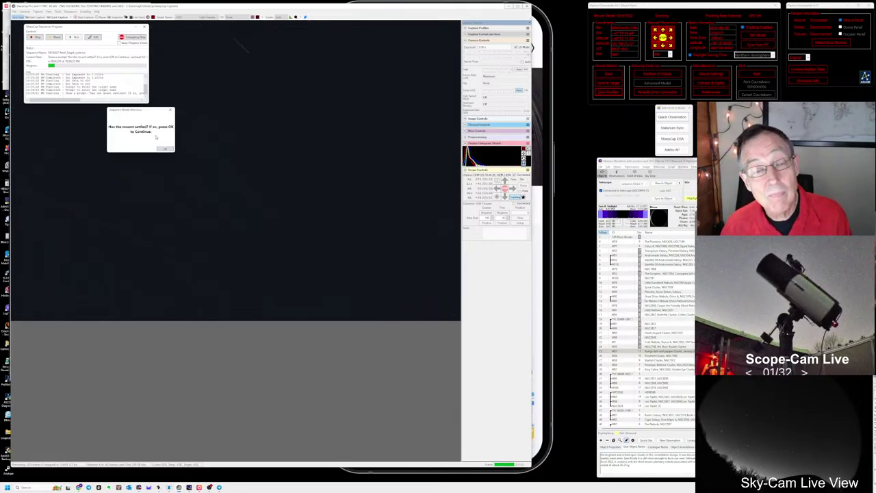
- Switch to Stellarium, sync its chart to M37 and check the camera frame against the surrounding sky
key("alt+Tab")
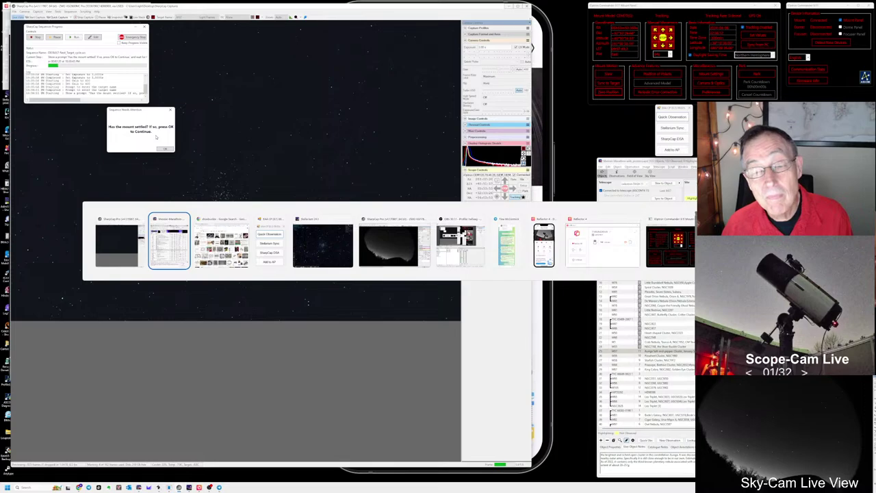
key("alt+Tab")
key("alt+Tab")
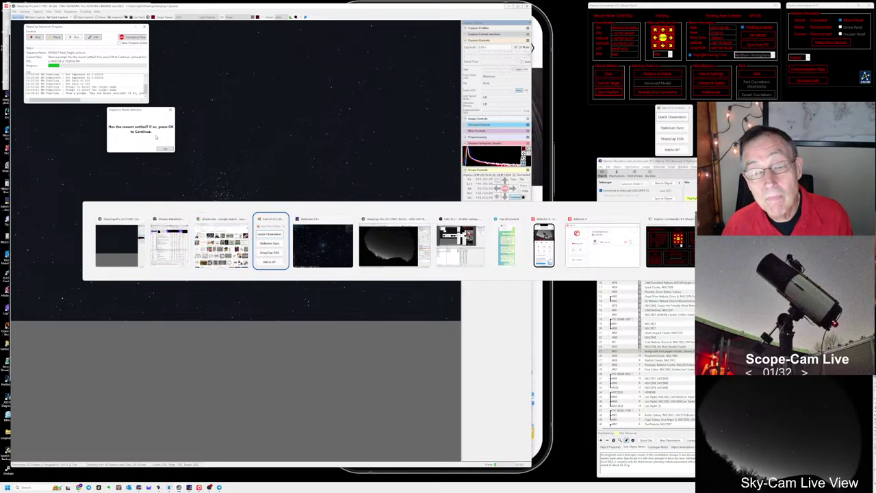
key("alt+Tab")
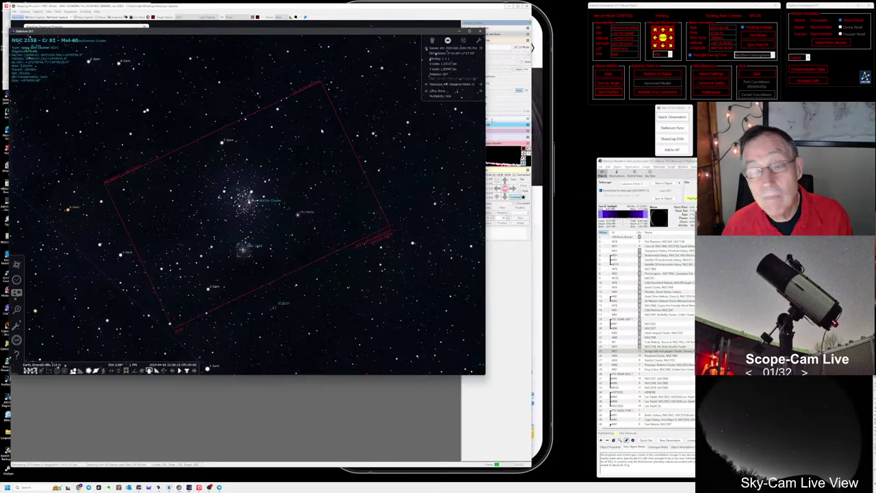
left_click(673, 128)
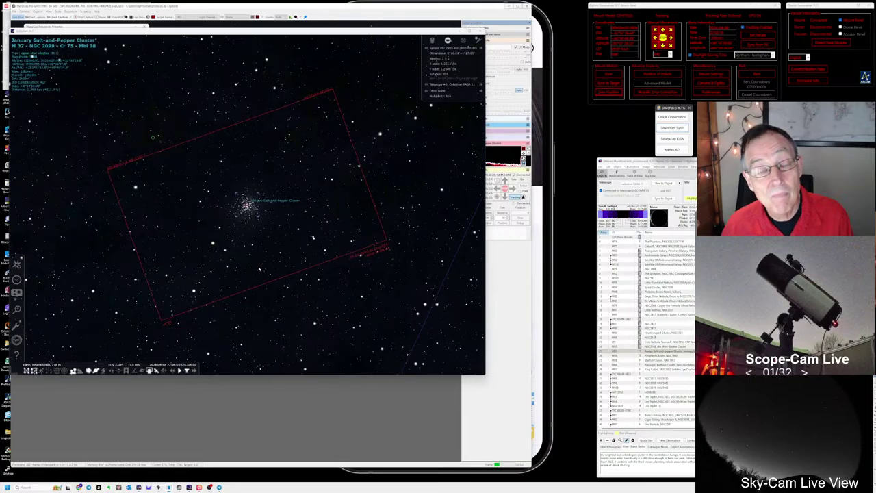
scroll(273, 248, "down", 3)
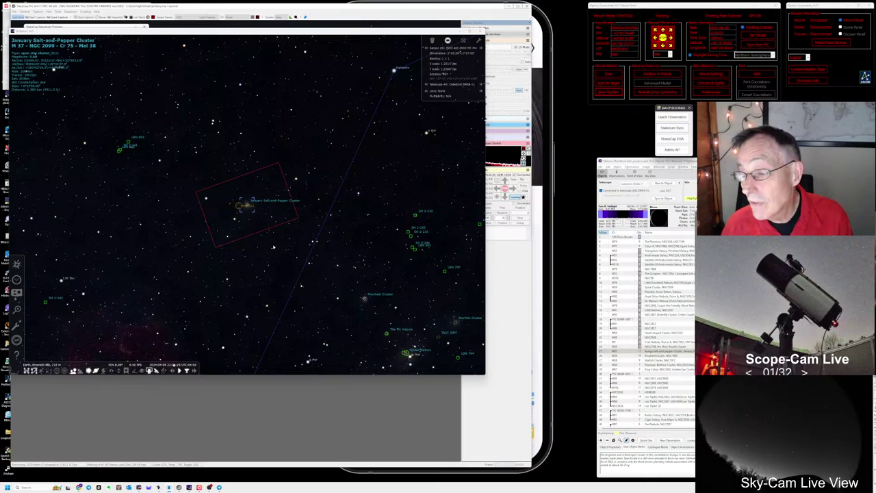
scroll(274, 248, "down", 2)
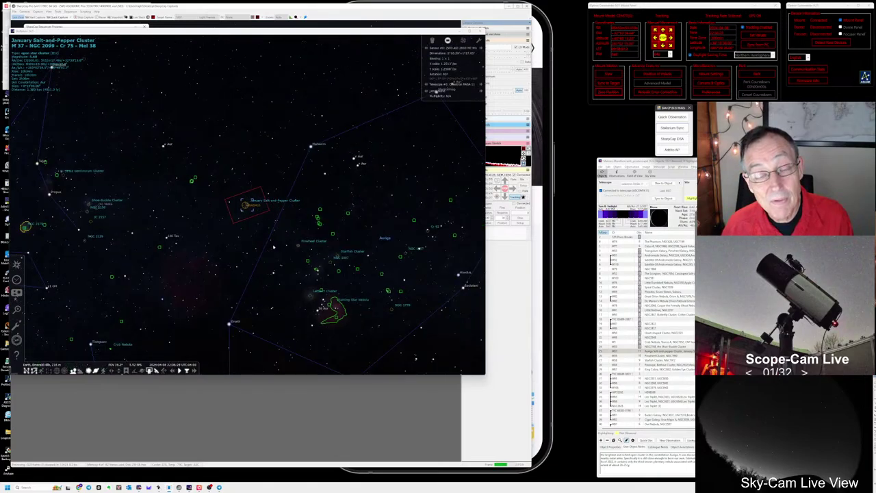
- Return to SharpCap and confirm that the mount has settled so the sequence continues
key("alt+Tab")
key("Tab")
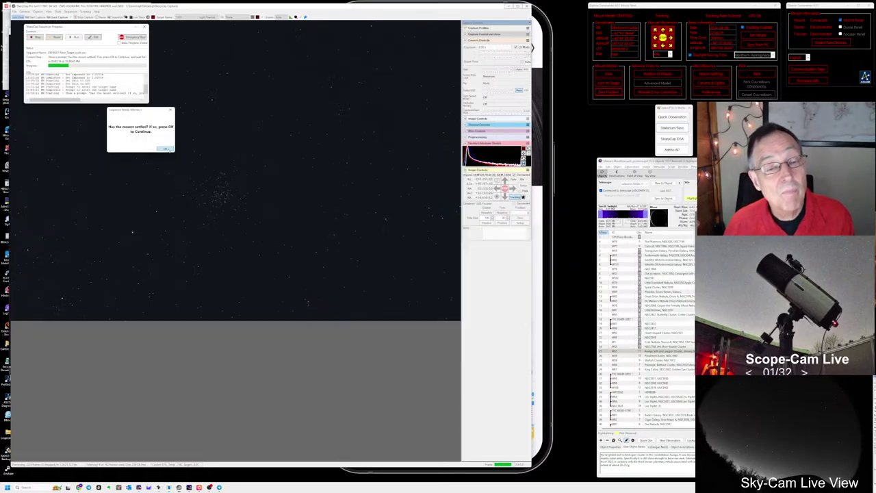
left_click(166, 149)
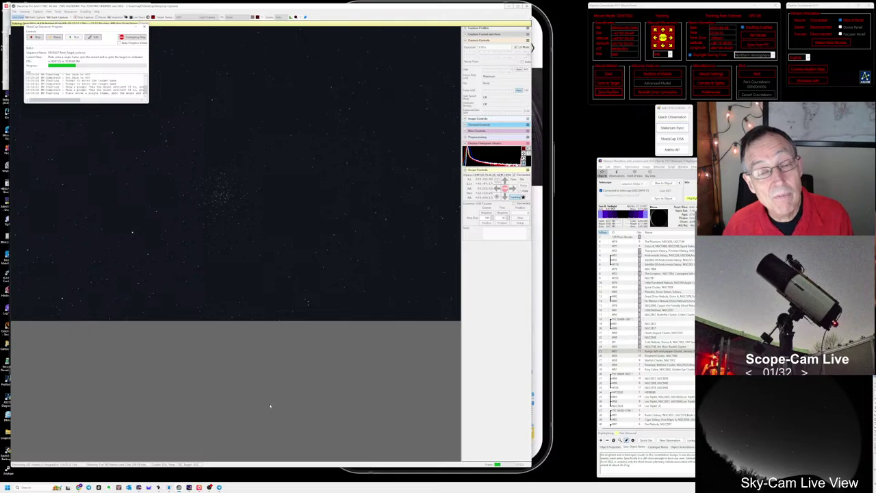
- Switch back to Stellarium and examine where M37 lies among the constellations and neighbouring clusters
key("alt+Tab")
key("Tab")
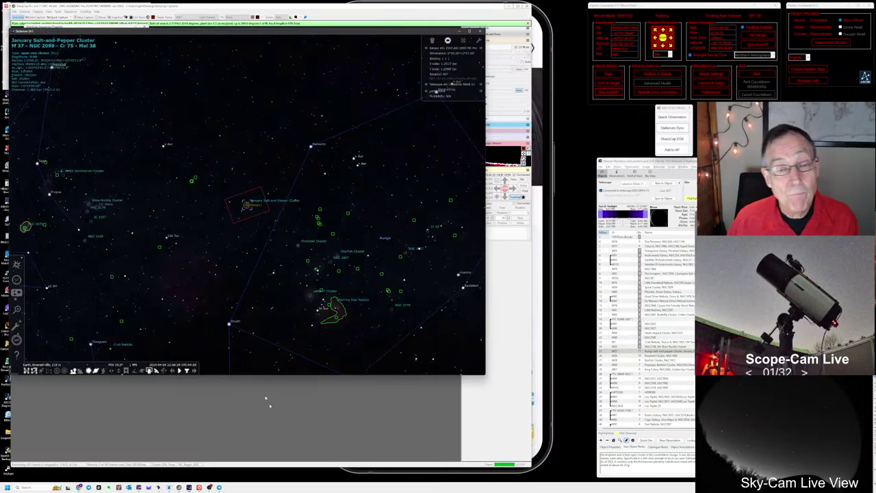
scroll(266, 299, "down", 3)
scroll(266, 299, "down", 4)
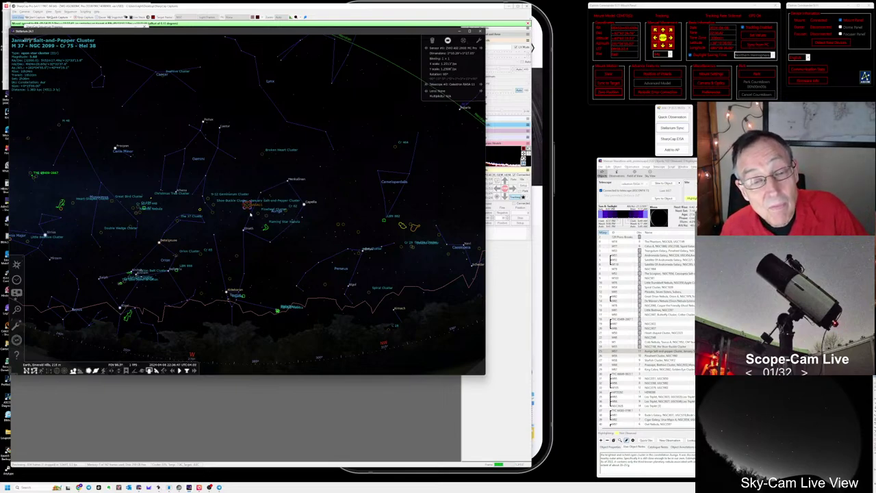
scroll(250, 213, "up", 3)
scroll(250, 214, "up", 3)
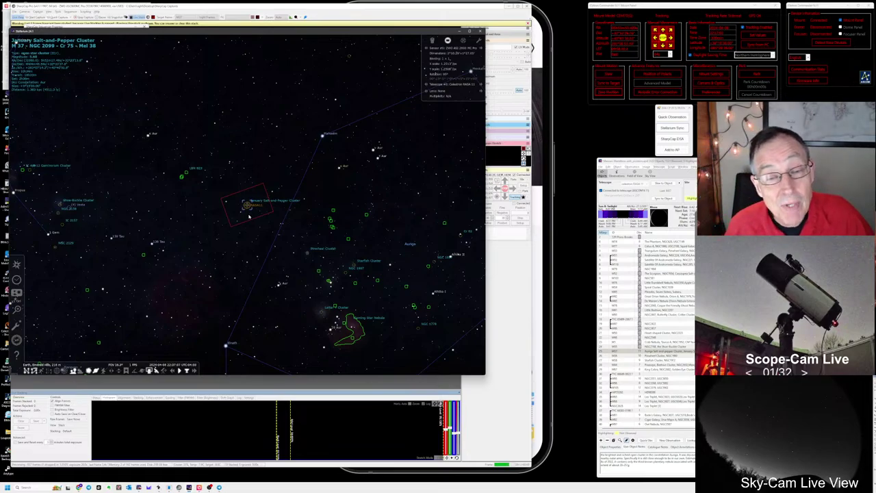
- Examine the charted stars of M37 up close in Stellarium and compare the cluster's extent with the camera frame
scroll(249, 216, "up", 5)
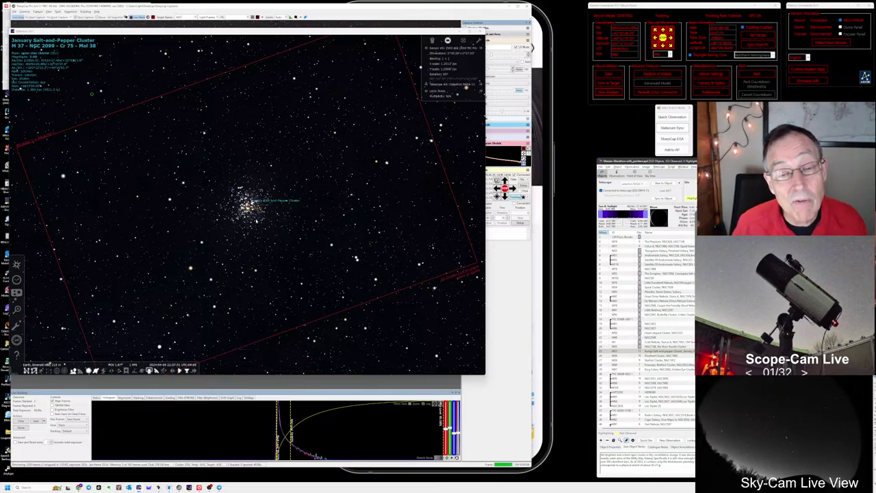
scroll(248, 202, "up", 4)
scroll(248, 202, "up", 1)
scroll(248, 202, "up", 1)
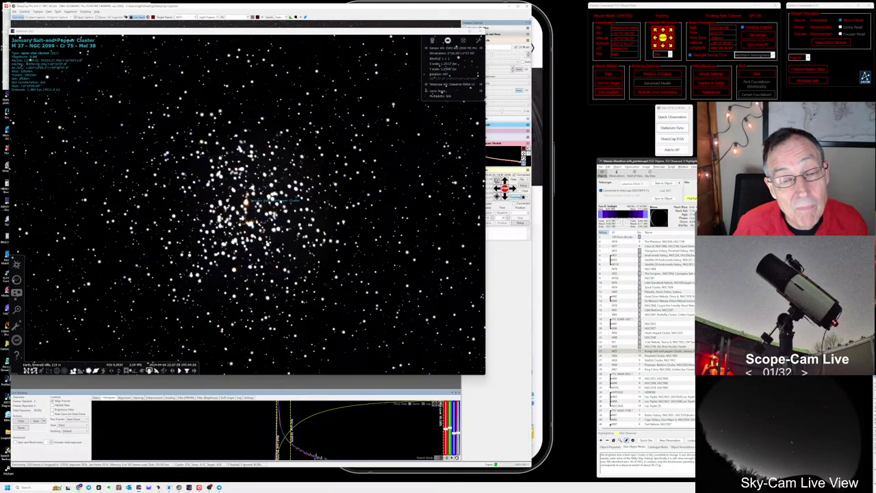
scroll(248, 202, "down", 3)
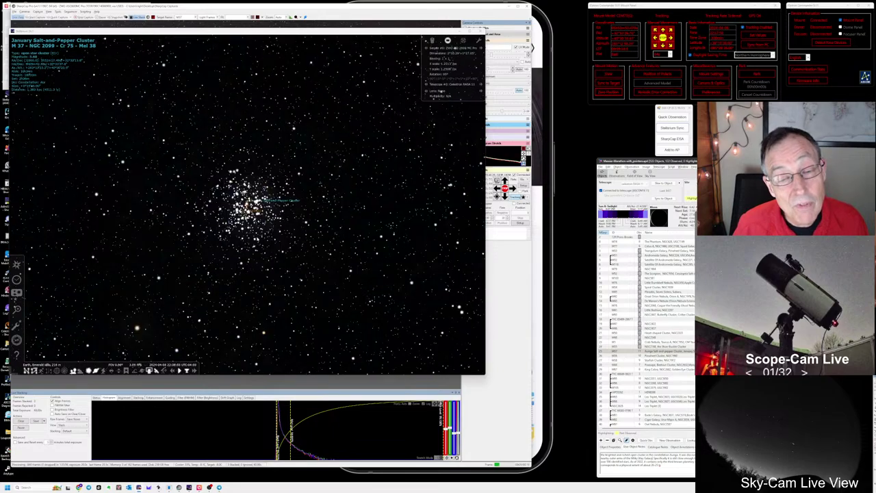
scroll(258, 245, "down", 2)
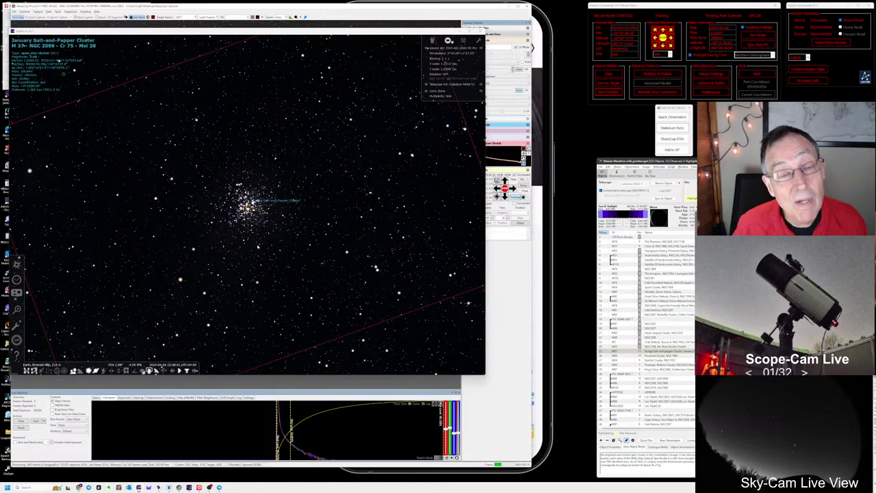
scroll(258, 245, "up", 2)
scroll(253, 226, "up", 2)
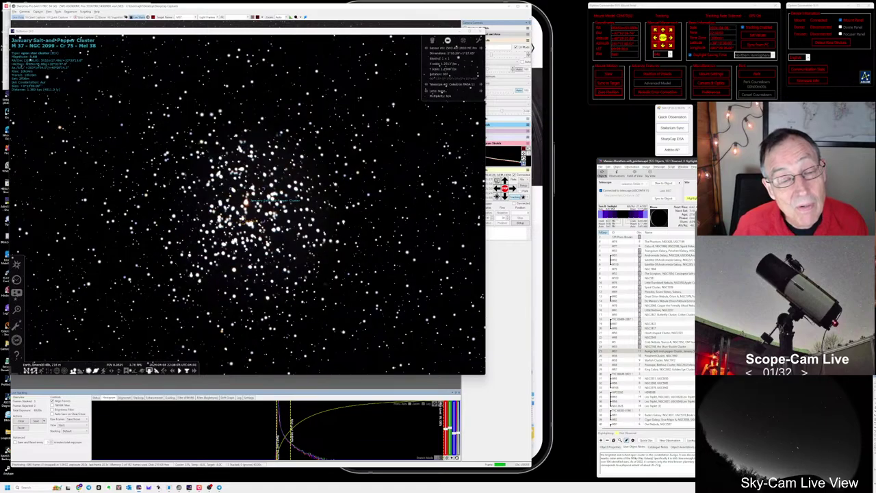
scroll(253, 226, "down", 3)
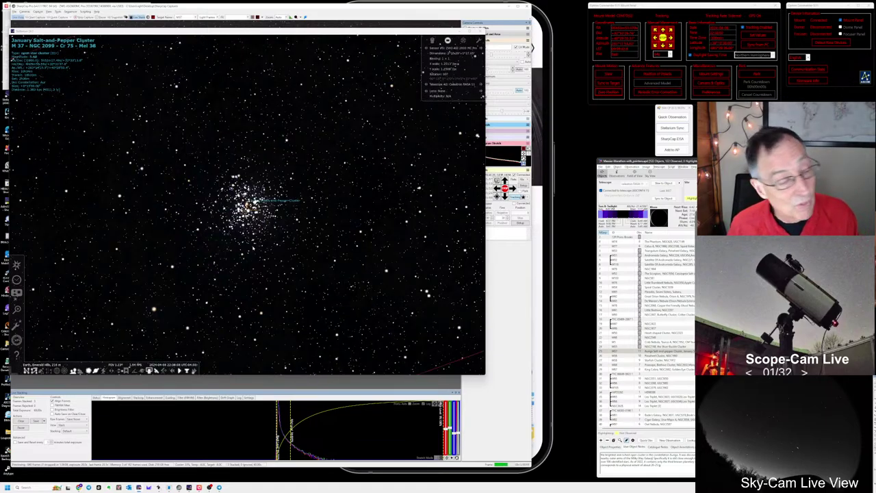
scroll(253, 226, "down", 2)
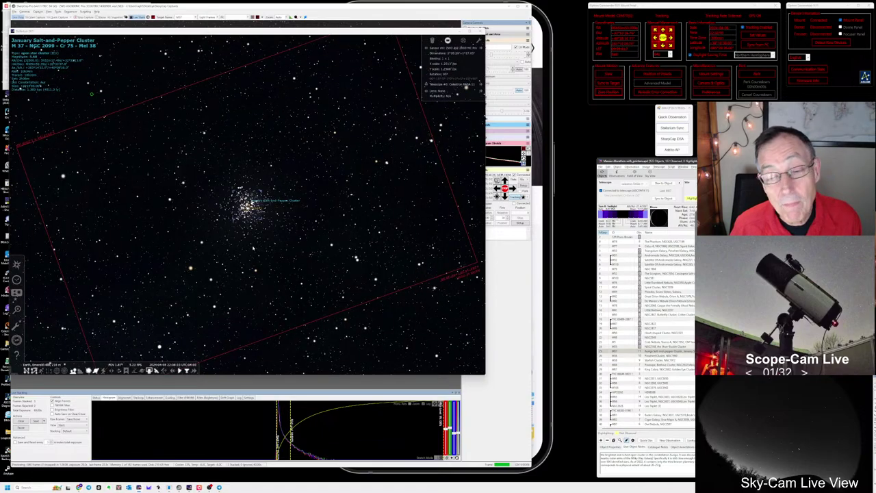
- Return to SharpCap and inspect the central stars of the M37 live stack
key("alt+Tab")
key("alt+Tab")
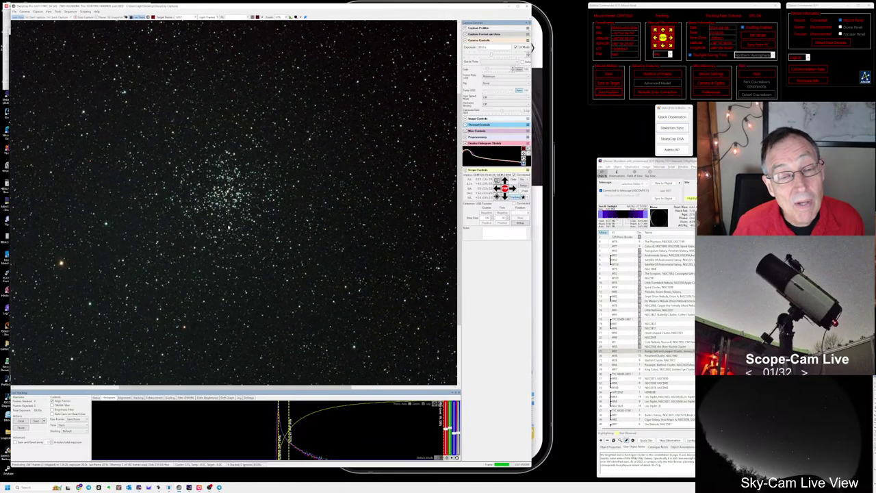
scroll(219, 221, "up", 1)
scroll(219, 221, "up", 1)
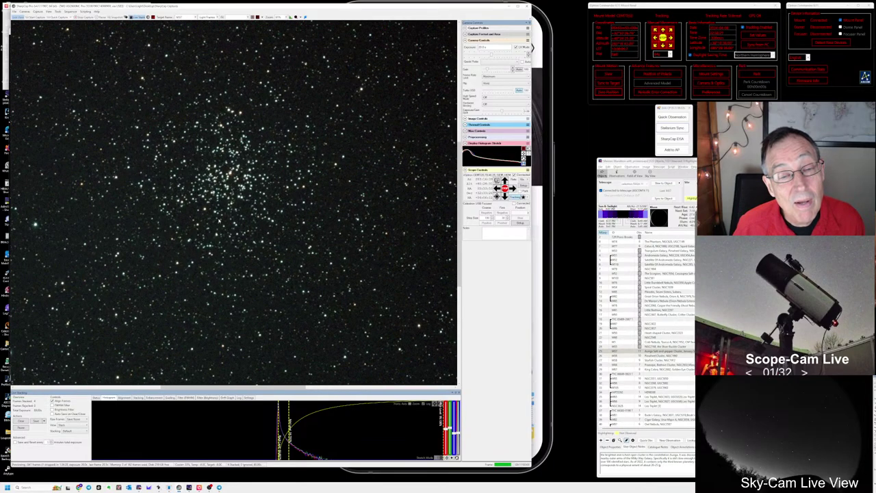
scroll(219, 221, "up", 1)
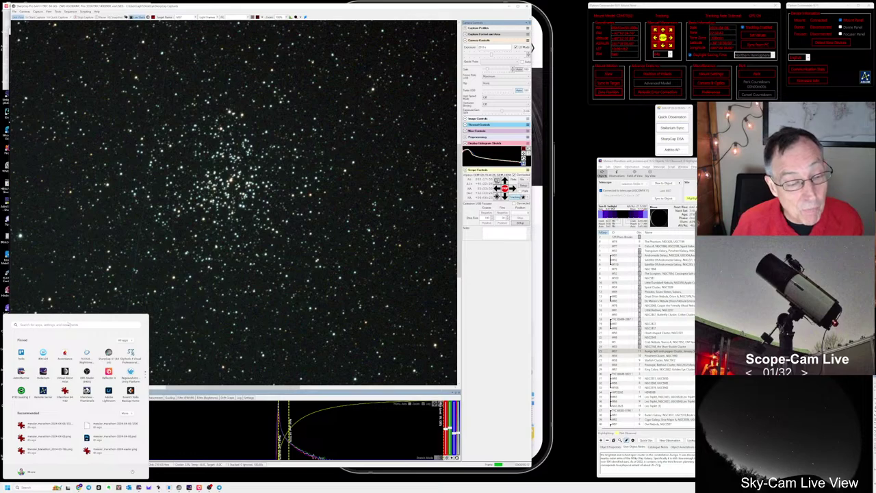
- Launch SkyTools 4 Visual, decline the update, and open M37 from the target list in the Interactive Atlas, placed beside the list
left_click(129, 358)
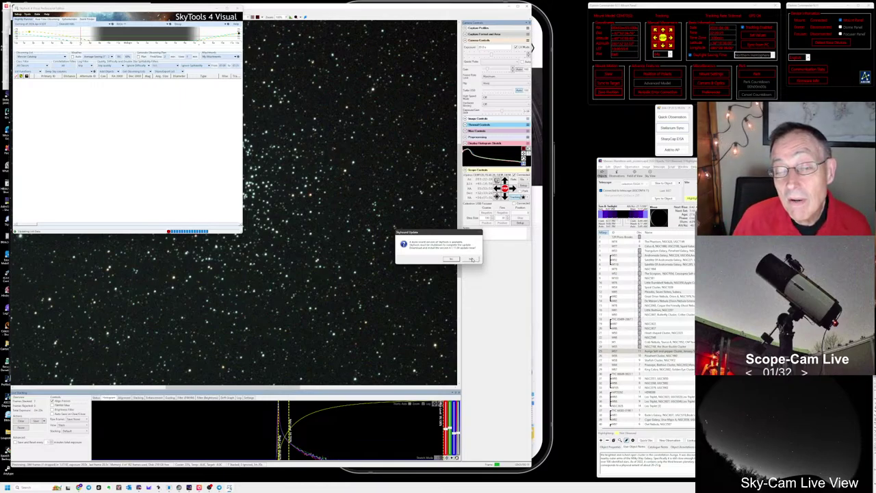
left_click(470, 260)
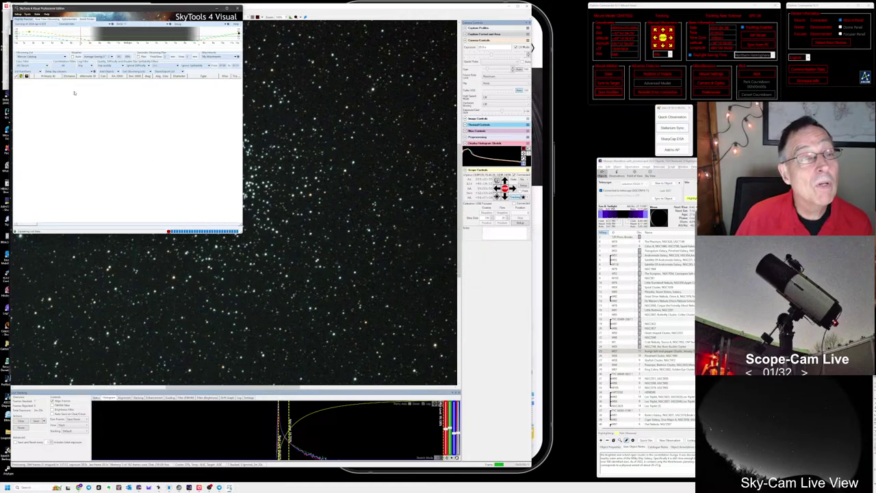
scroll(41, 135, "down", 7)
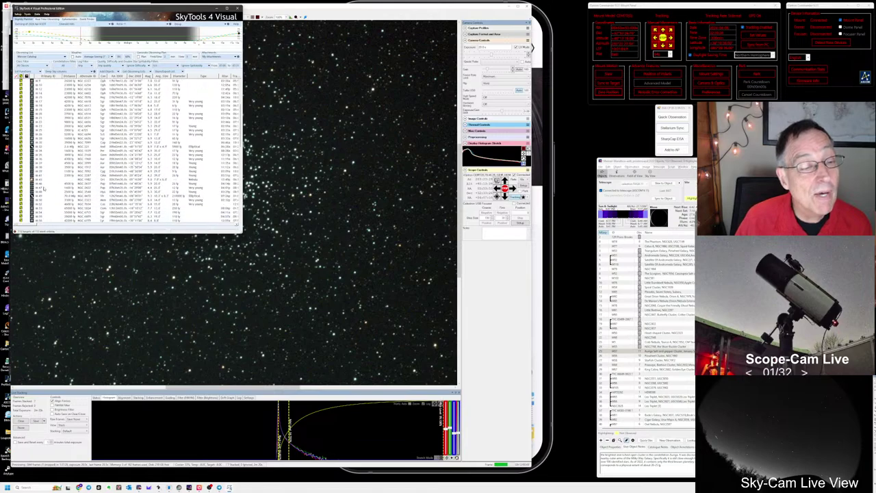
left_click(40, 164)
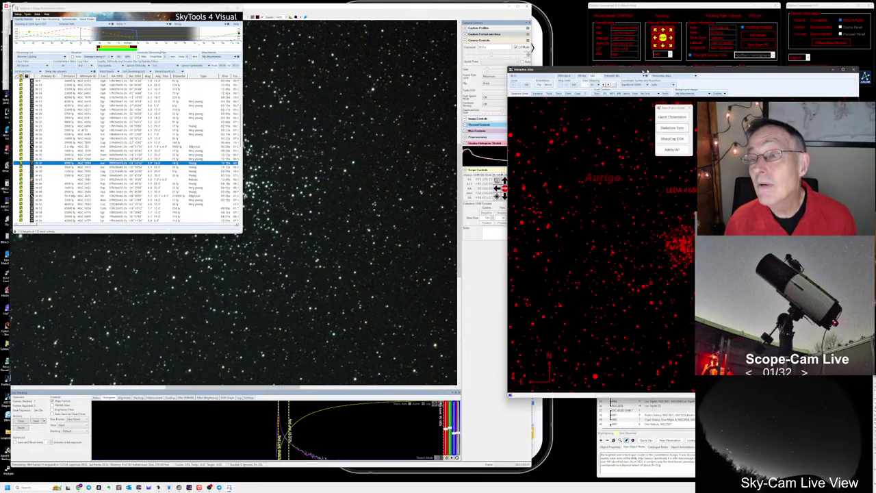
left_click_drag(643, 73, 400, 63)
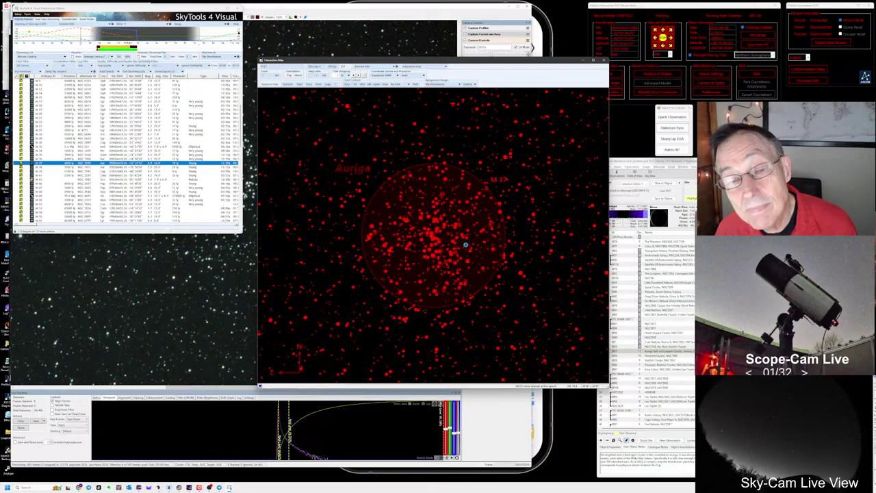
- Examine the charted stars and extent of M37 in the Interactive Atlas at wider and closer scales
scroll(466, 244, "down", 1)
scroll(466, 246, "down", 1)
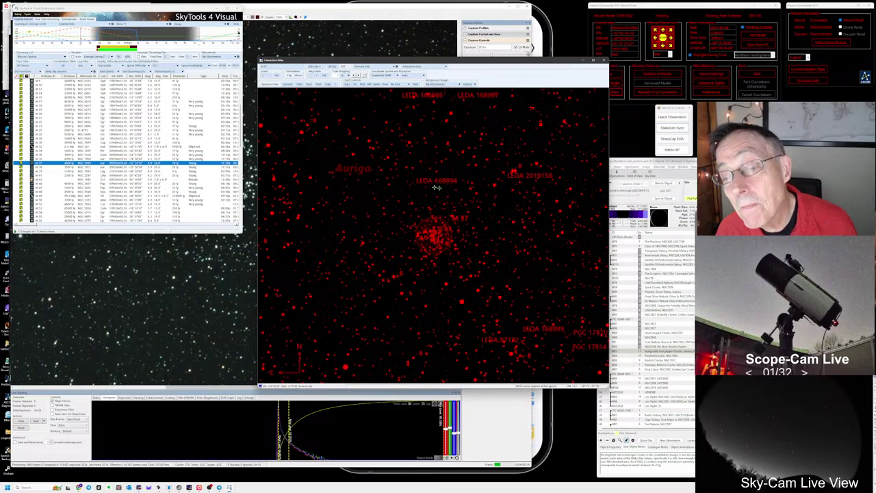
scroll(455, 236, "up", 2)
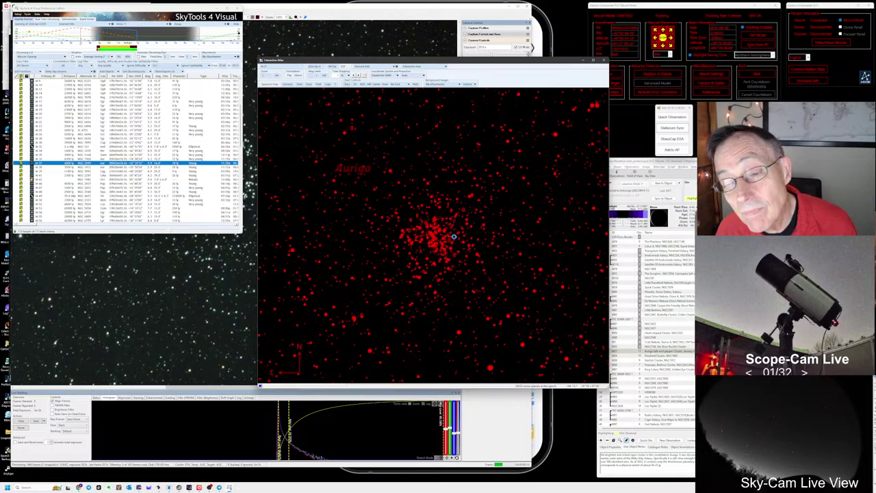
scroll(444, 248, "up", 1)
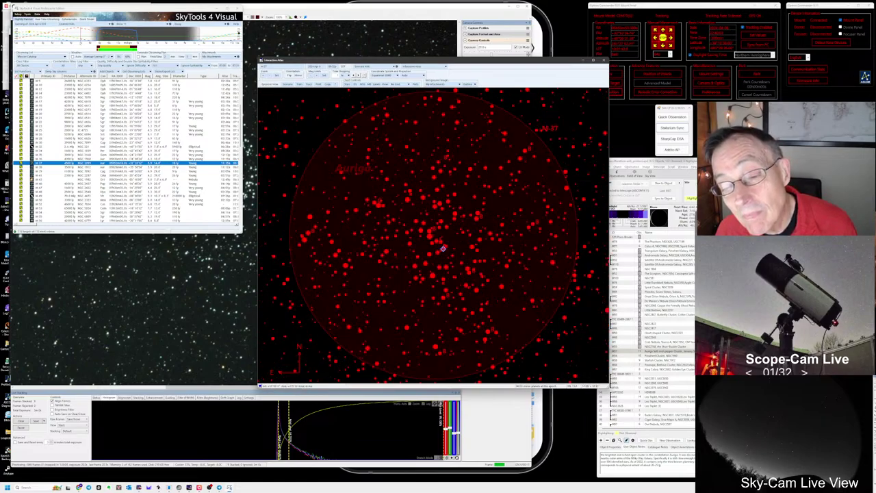
scroll(444, 248, "up", 1)
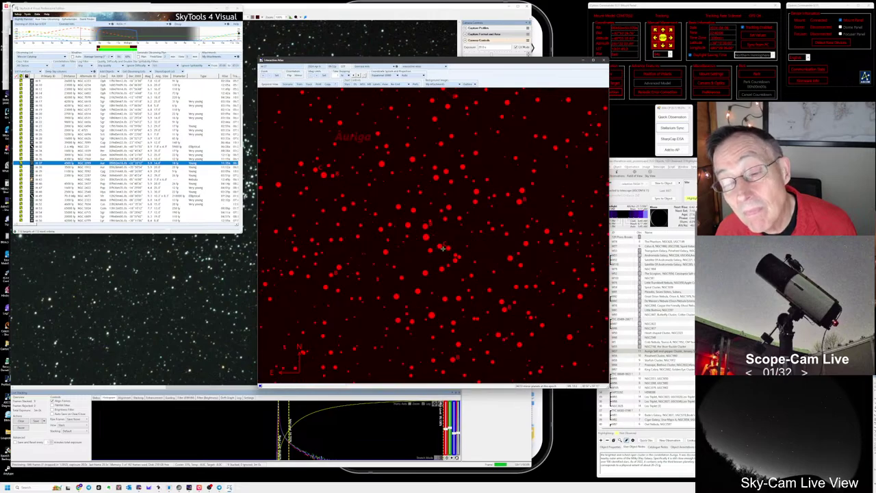
scroll(444, 248, "down", 1)
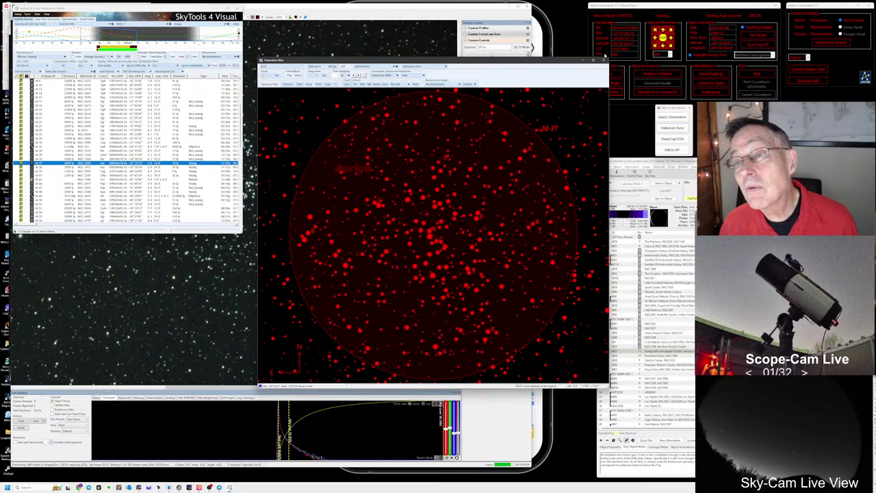
- Close the Interactive Atlas and SkyTools 4 Visual, skipping the backup reminder
left_click(604, 60)
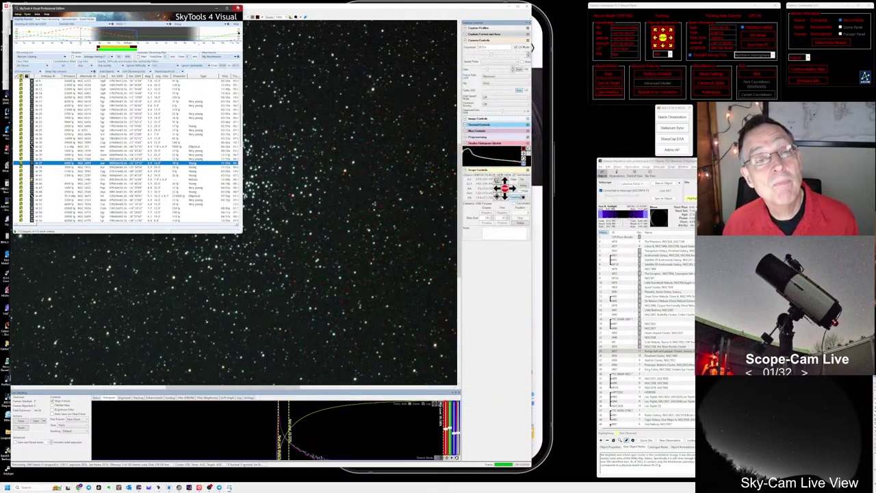
left_click(238, 8)
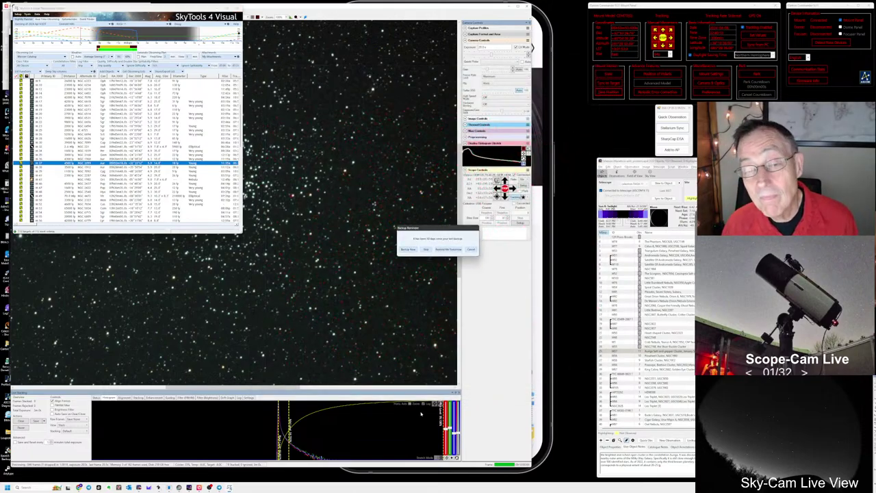
left_click(426, 250)
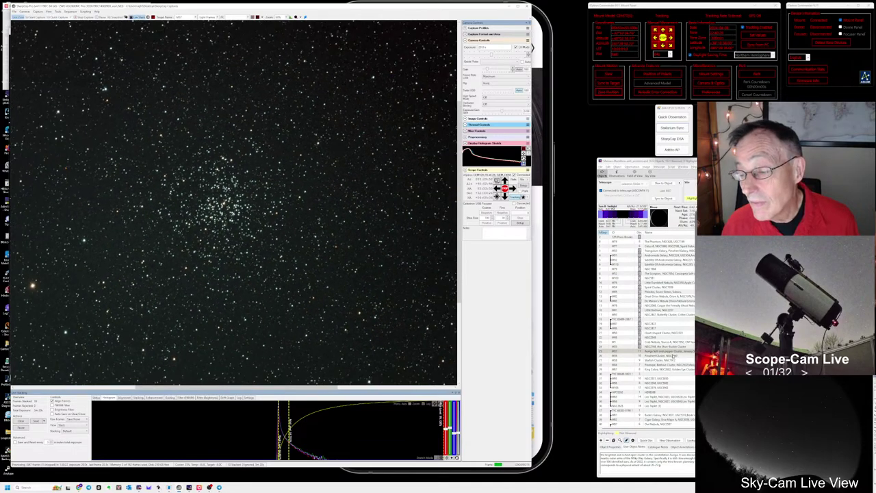
- Log a quick observation for M37 noting the amazing bunch of stars, the supposed planetary nebula missing from Stellarium, and the need for more research
left_click(674, 352)
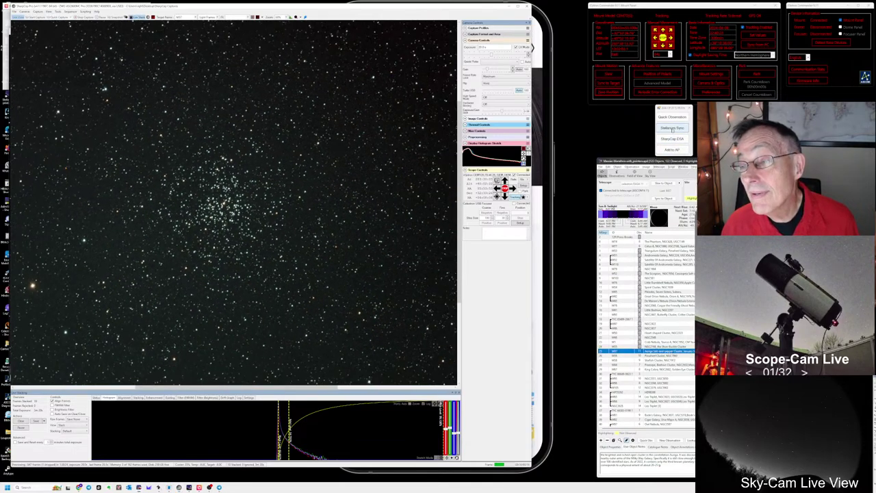
left_click(672, 117)
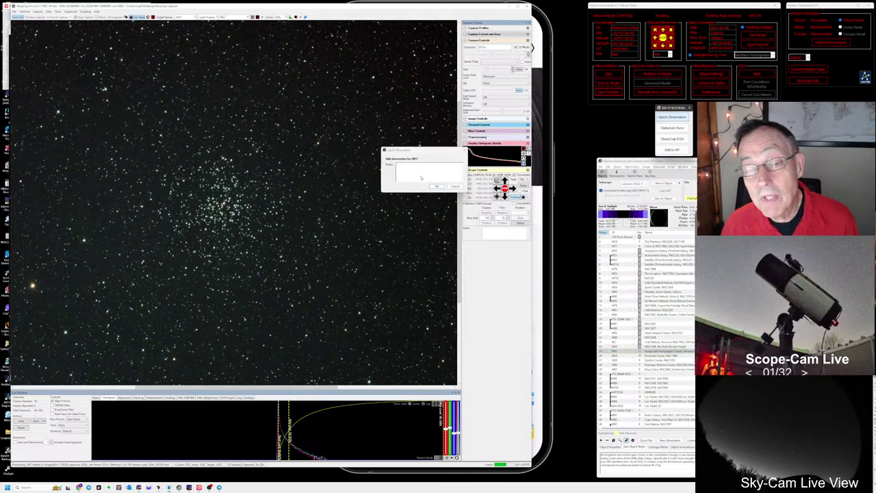
type("Beautiful")
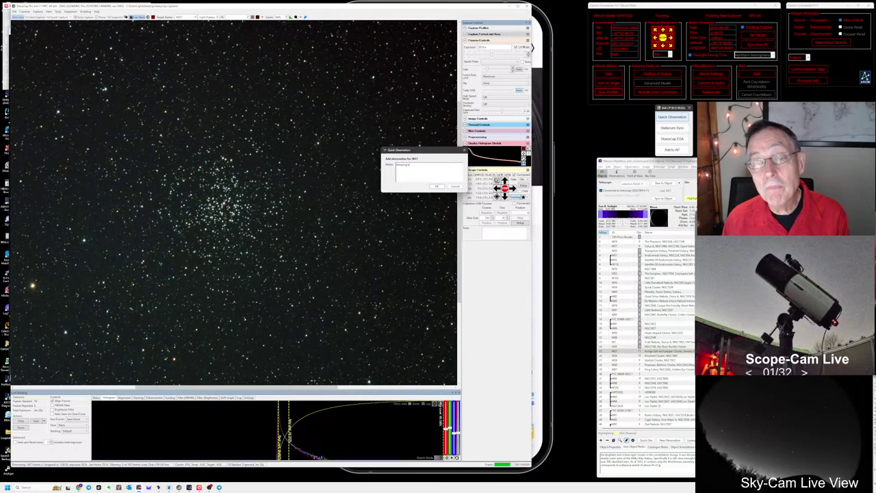
type(" knot of stars")
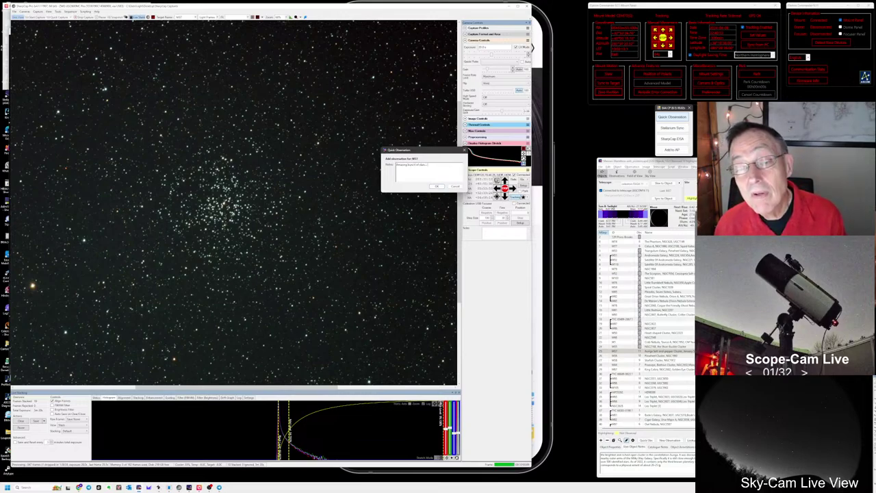
type("ly")
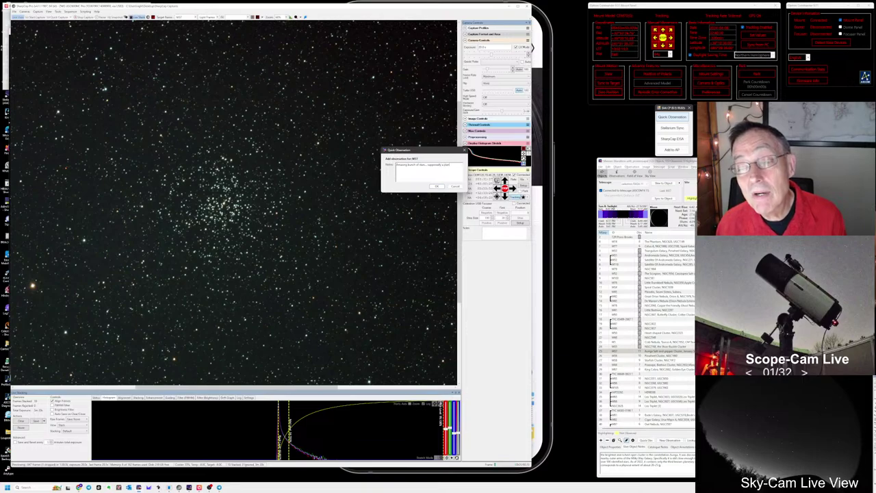
type("ula")
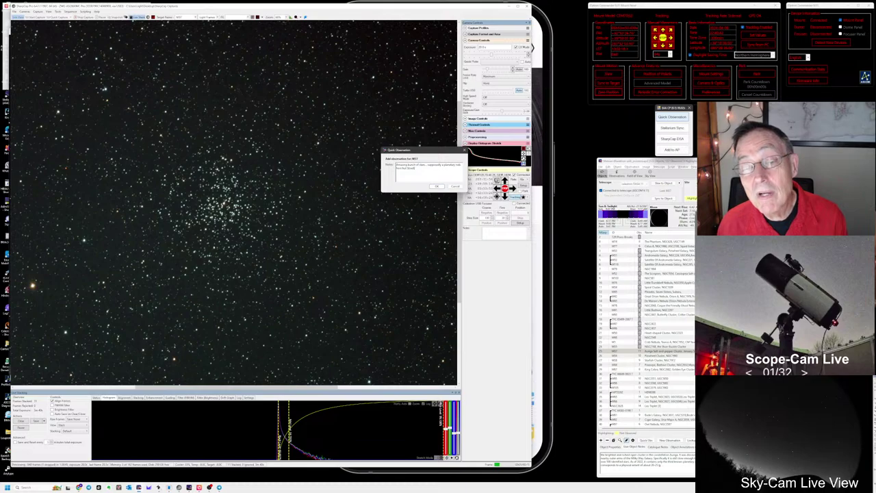
type("e")
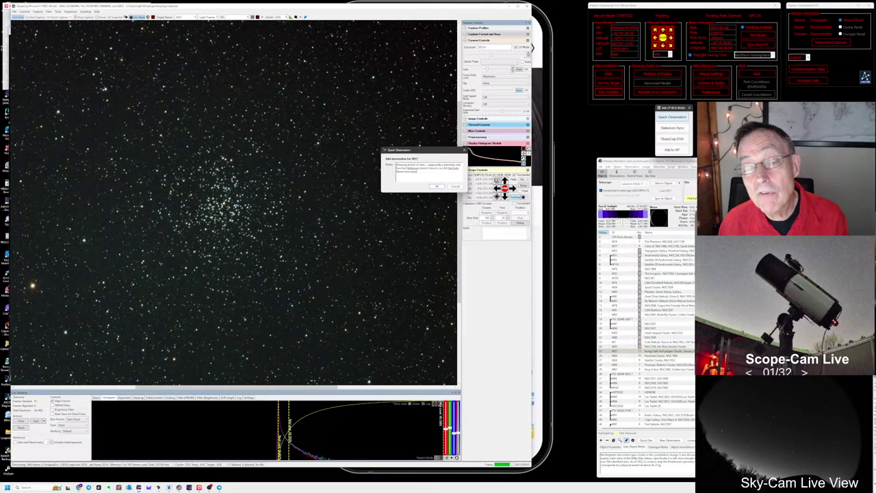
type("research")
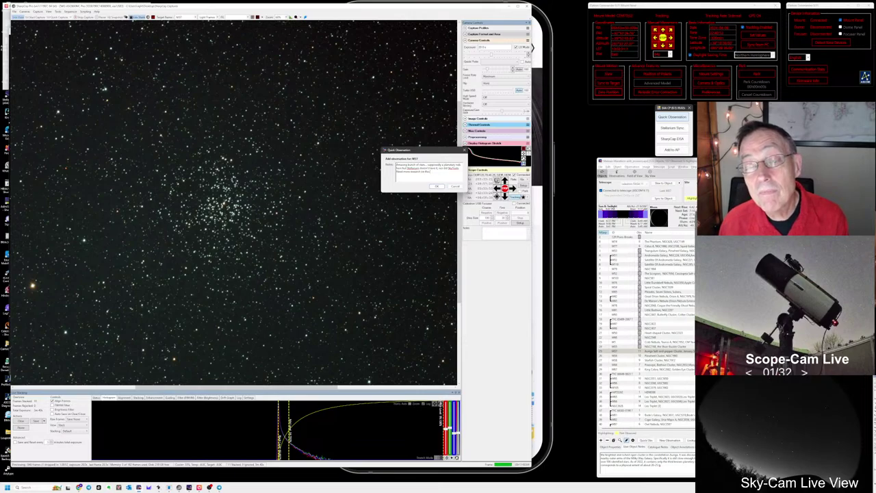
left_click(434, 186)
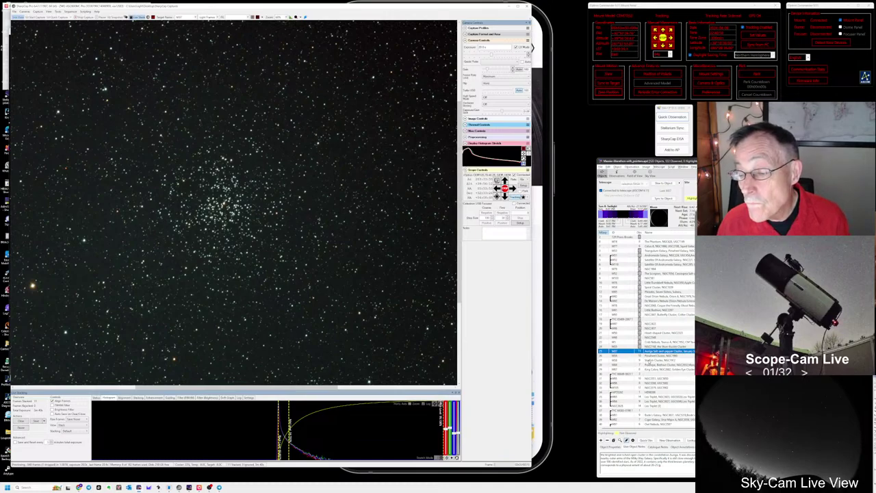
- Select M36, the Pinwheel Cluster, in the observing list and run SharpCap's recent DEFAULT Next_Target_cycle sequence
left_click(651, 356)
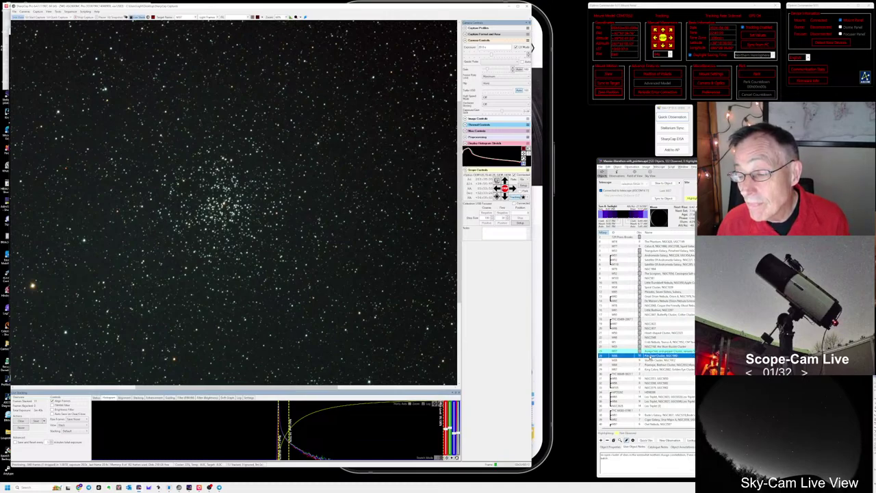
left_click(72, 12)
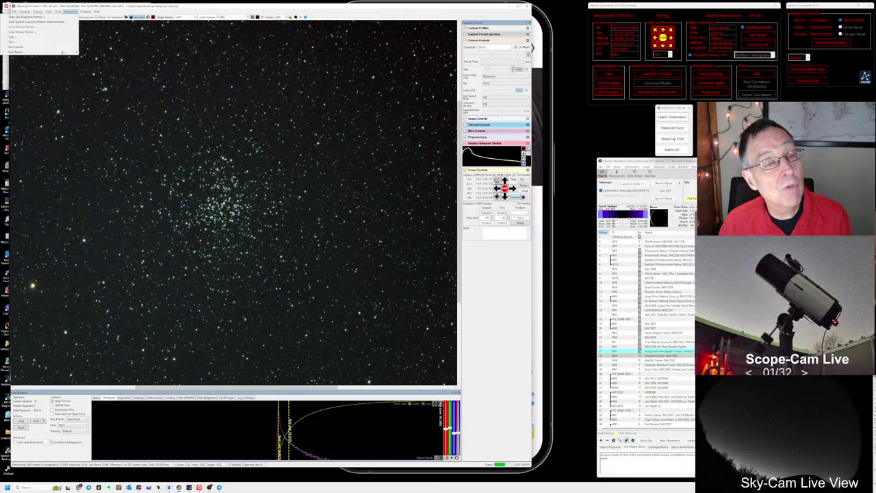
mouse_move(63, 53)
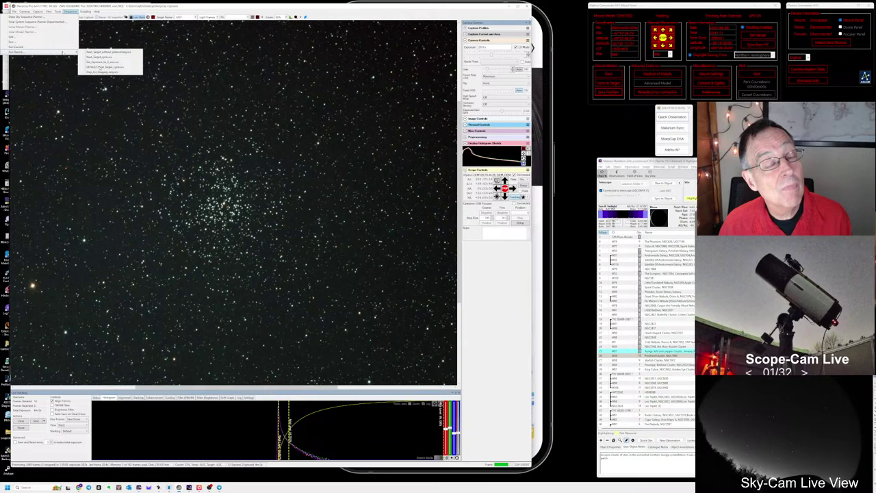
left_click(100, 68)
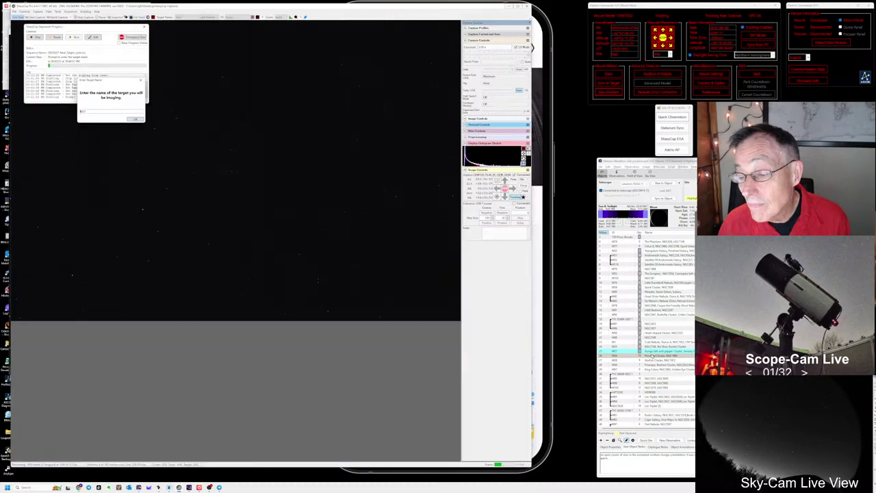
- Slew the telescope to M36 and answer the sequence's target name and mount settled prompts
left_click(653, 356)
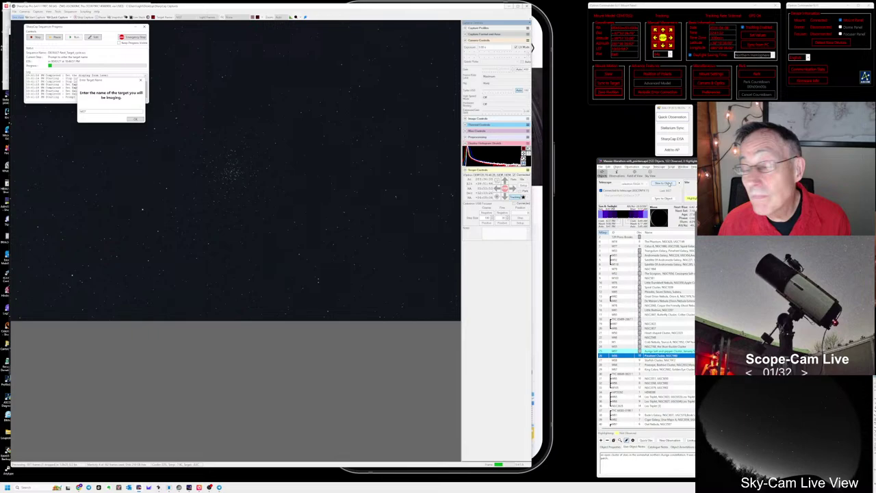
left_click(664, 184)
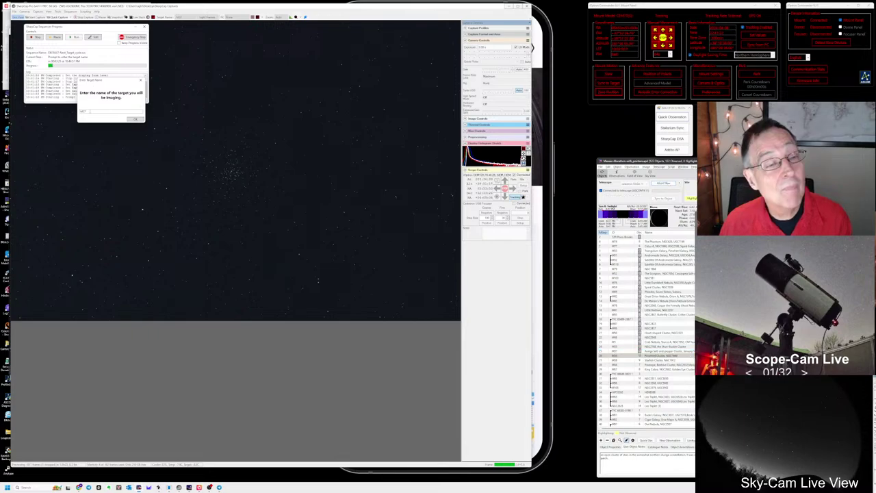
key("Return")
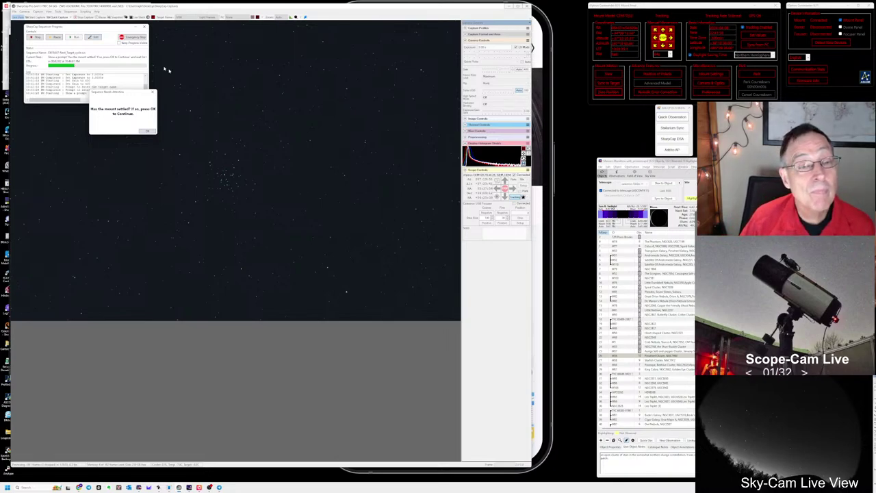
left_click(149, 130)
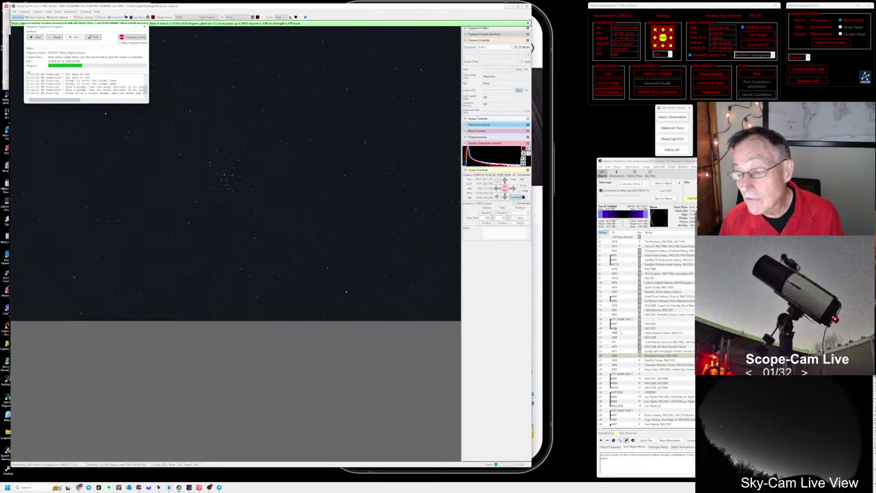
- Sync Stellarium to M36 from the observing list and switch to Stellarium
left_click(659, 356)
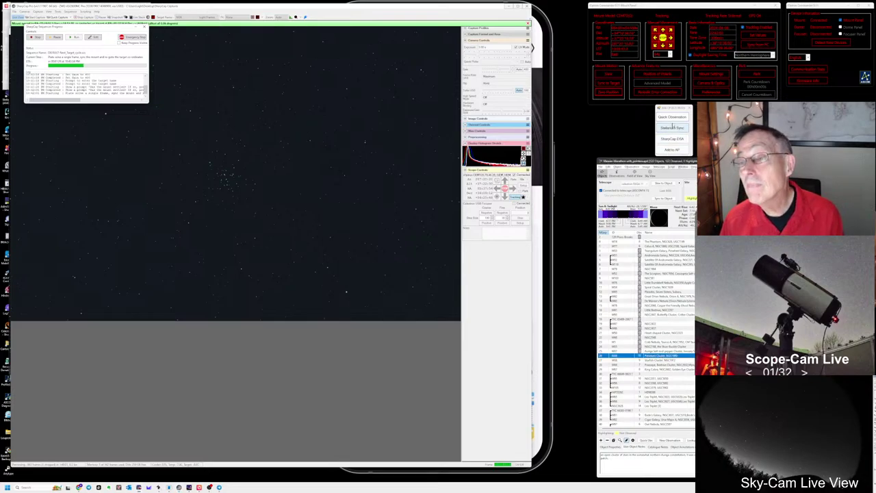
left_click(673, 128)
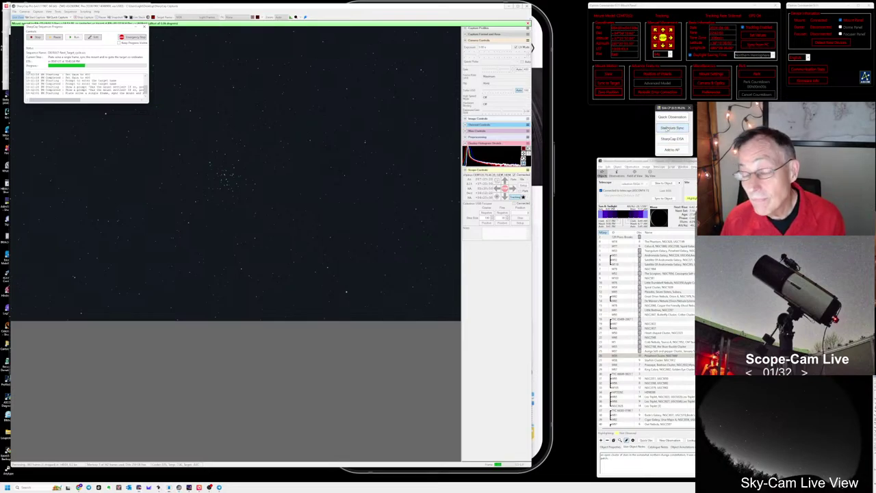
key("alt+Tab")
left_click(274, 255)
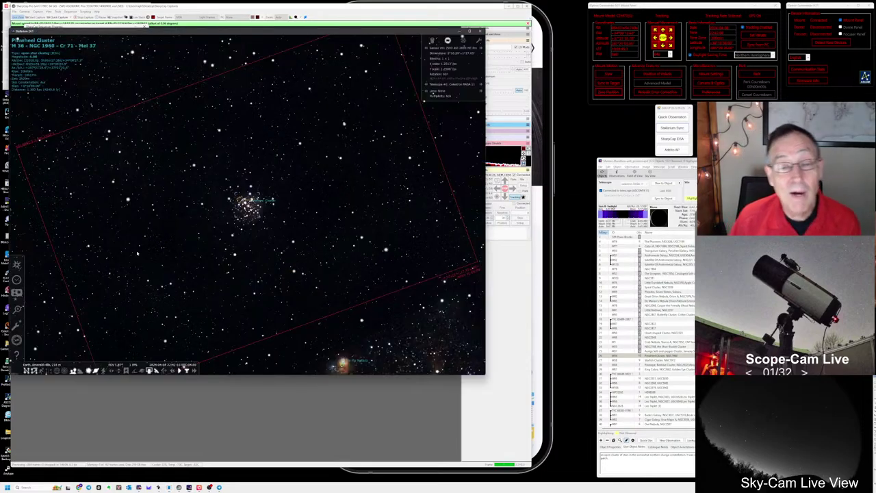
- Examine where M36 lies within Auriga relative to the neighbouring constellations, clusters and nebulae
scroll(144, 243, "down", 5)
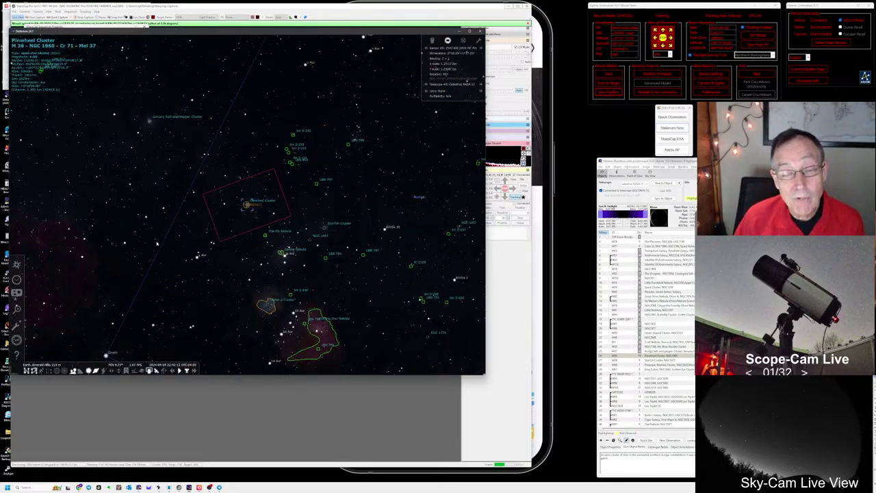
scroll(158, 245, "down", 3)
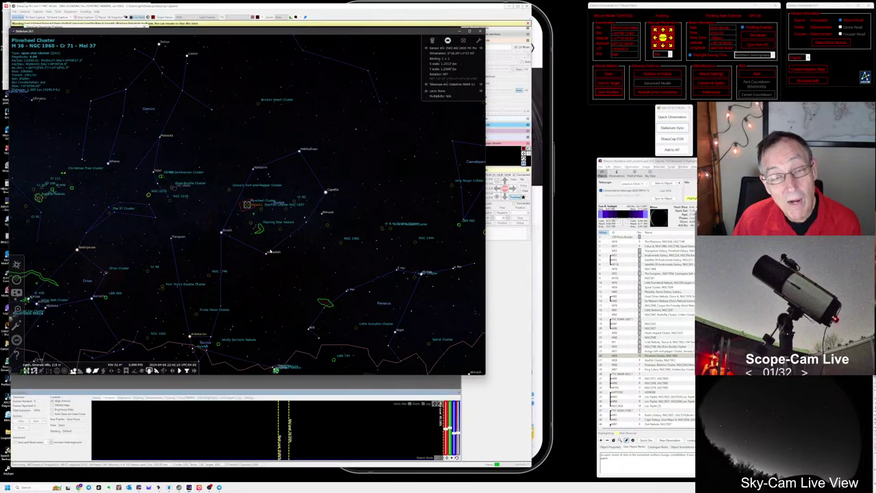
scroll(270, 252, "down", 3)
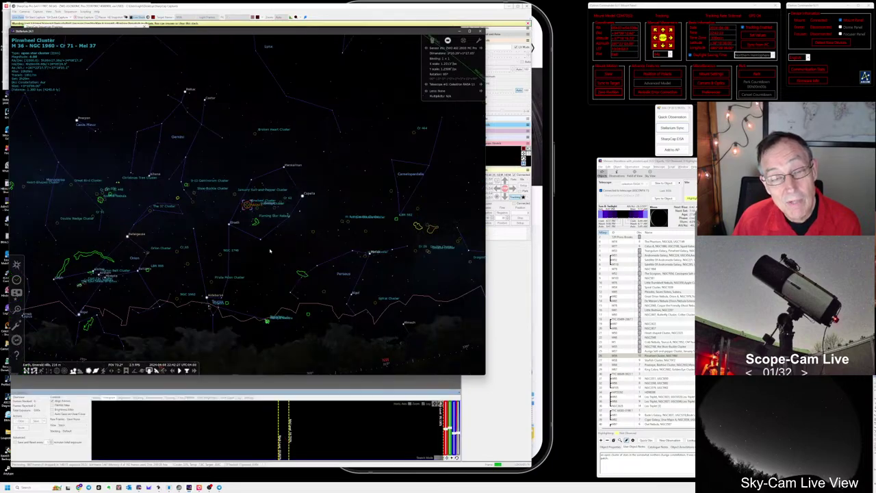
scroll(270, 251, "up", 5)
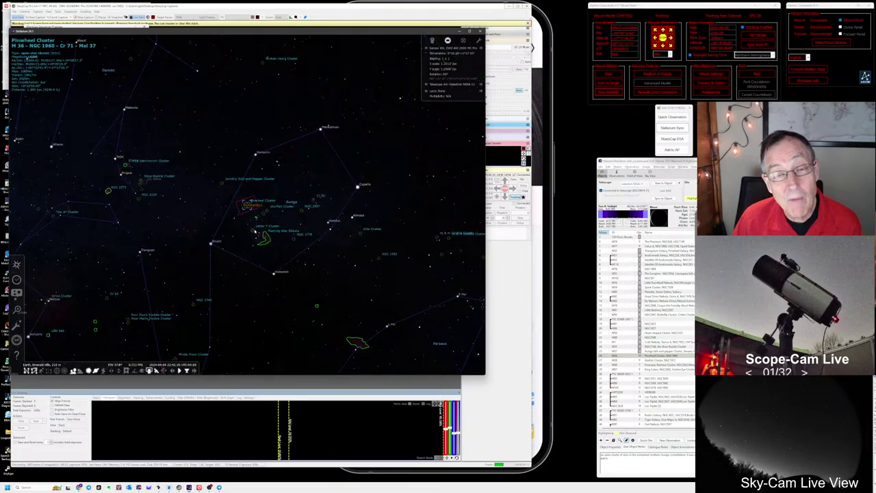
scroll(255, 232, "up", 2)
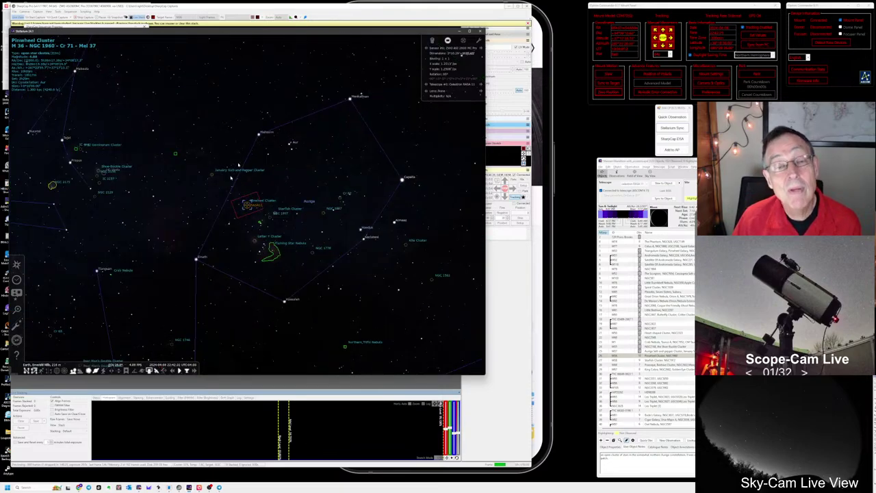
scroll(251, 271, "down", 5)
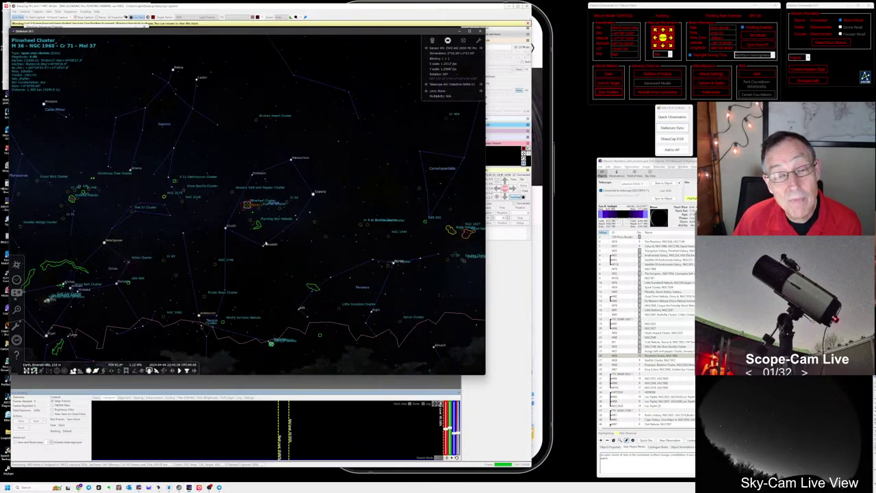
scroll(265, 244, "up", 5)
scroll(265, 241, "up", 5)
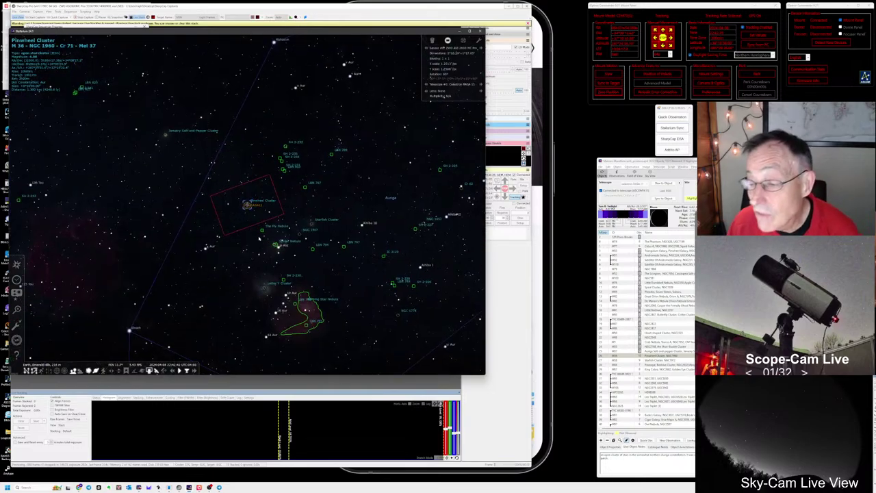
- Examine M36 in Stellarium at close and wide scales, checking its star pattern and framing within the camera's field of view
scroll(259, 235, "up", 5)
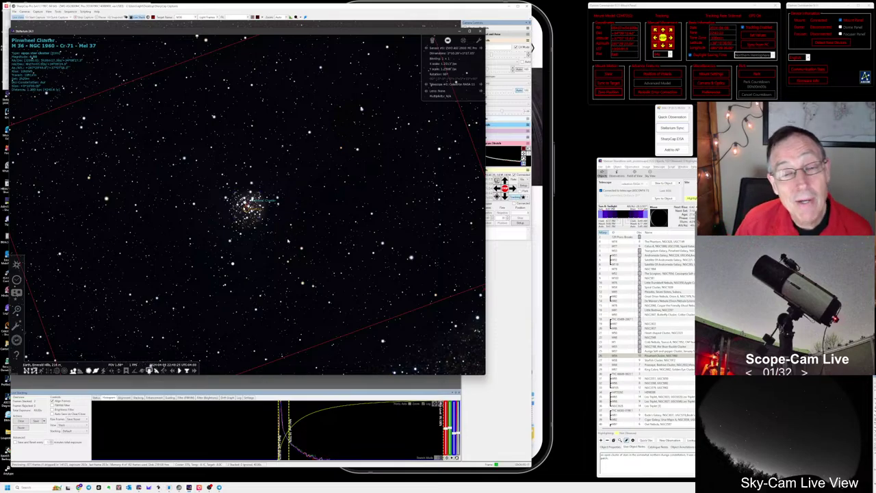
scroll(239, 227, "down", 6)
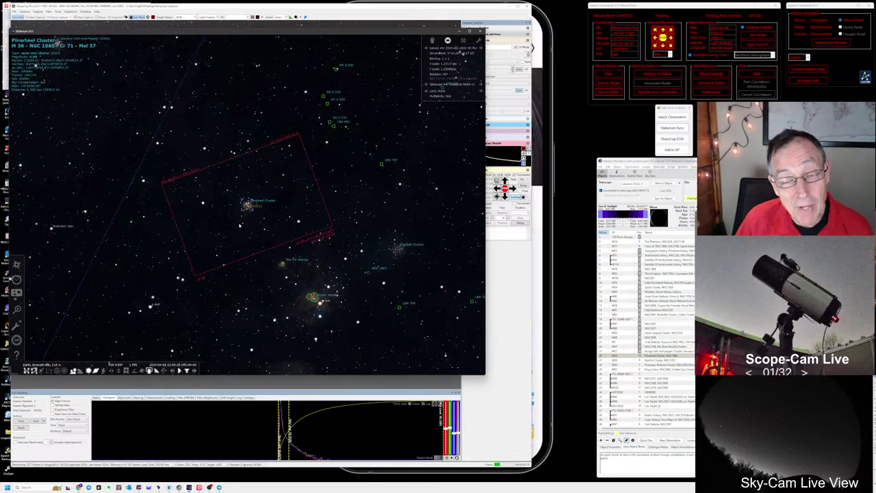
scroll(250, 225, "down", 5)
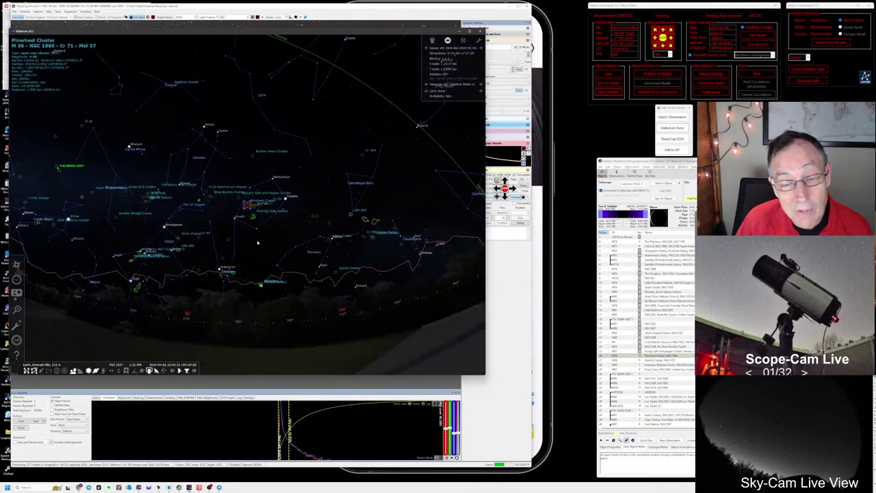
scroll(257, 243, "up", 2)
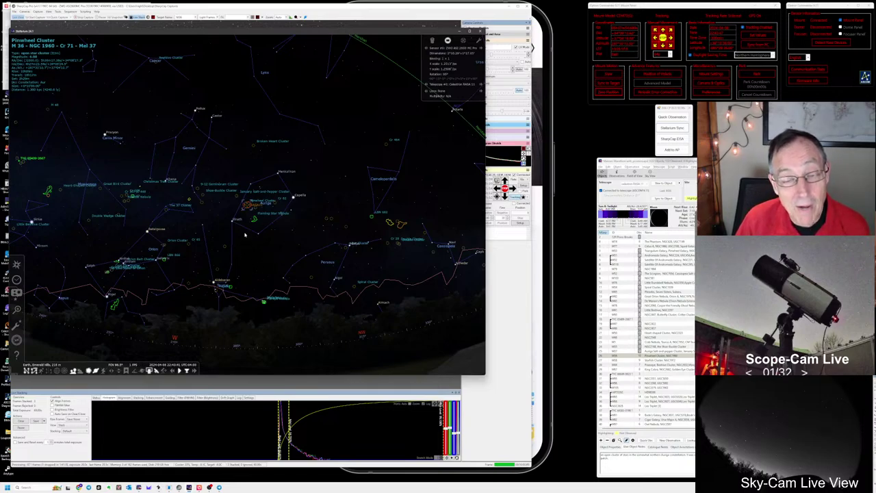
scroll(245, 236, "up", 1)
scroll(245, 236, "up", 3)
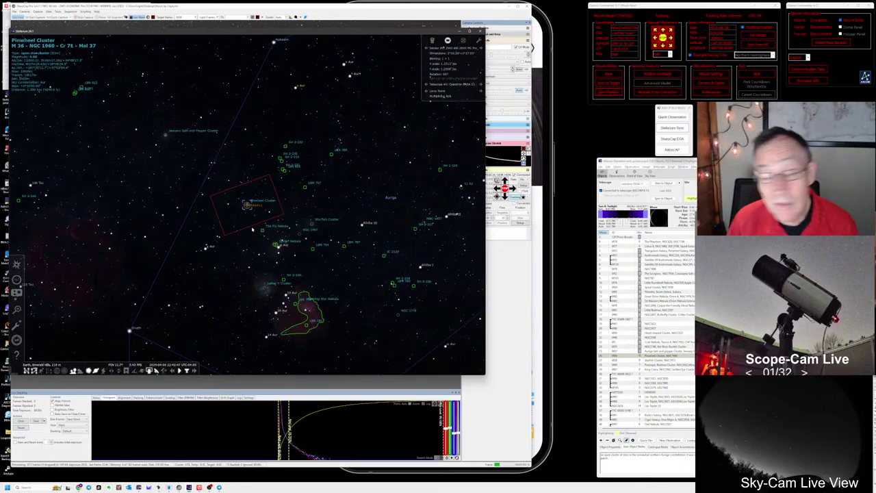
scroll(253, 221, "up", 4)
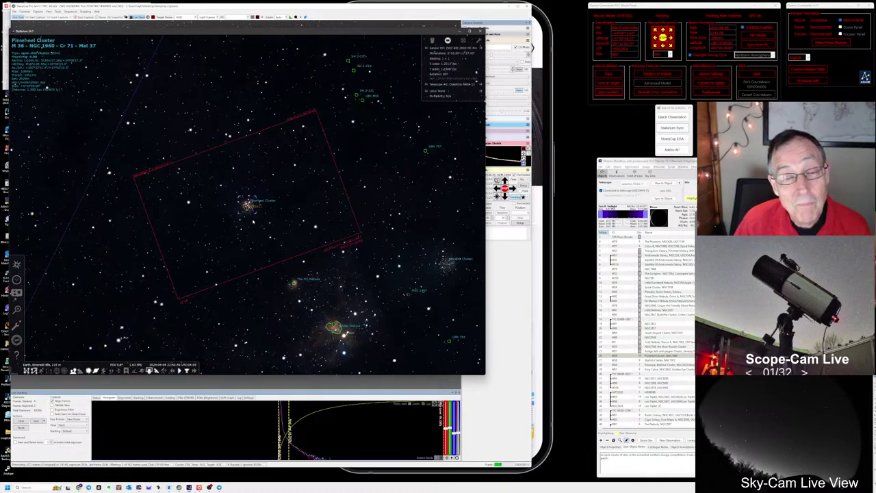
scroll(253, 221, "up", 2)
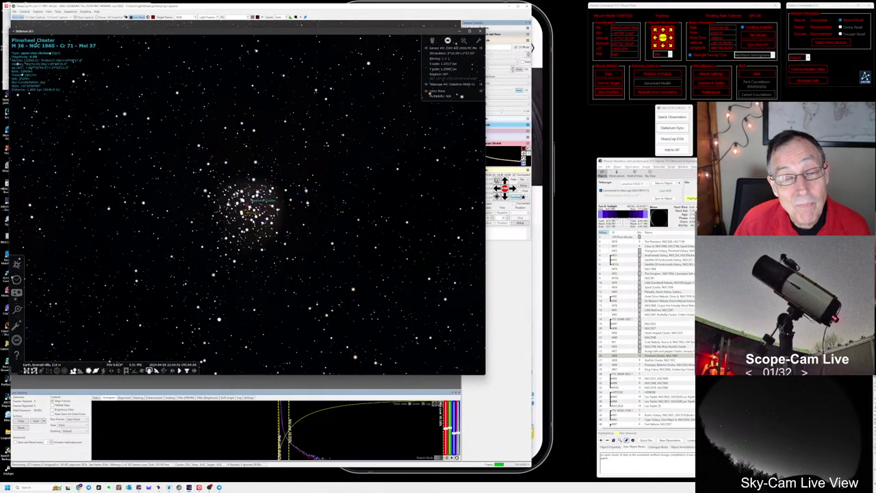
scroll(252, 221, "down", 1)
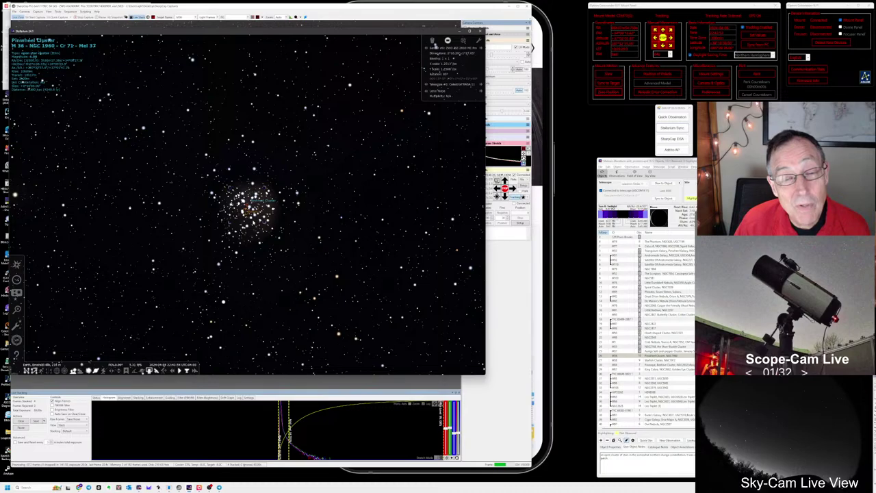
scroll(249, 243, "down", 2)
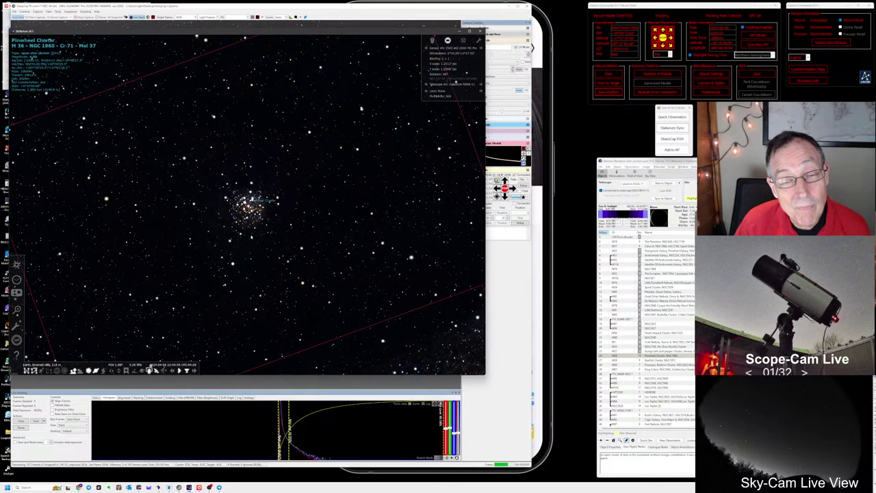
- Switch back to SharpCap and raise the black level in M36's live stack histogram to darken the sky background
key("alt+Tab")
key("alt+Tab")
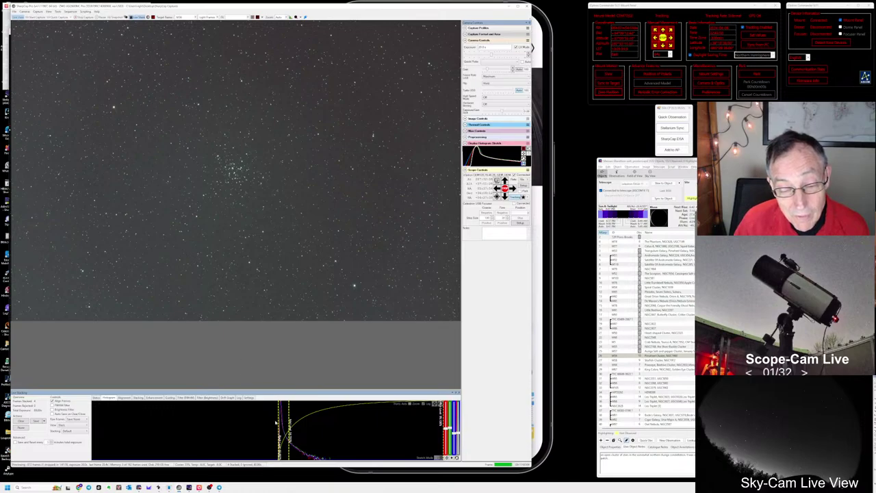
left_click_drag(279, 425, 288, 425)
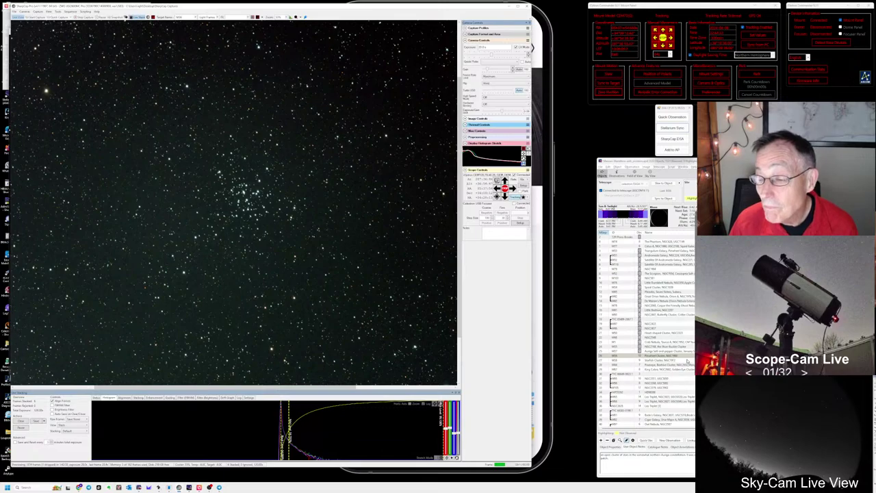
- Log a quick observation for M36 with a note describing the Pinwheel Cluster's appearance
left_click(687, 357)
left_click(672, 118)
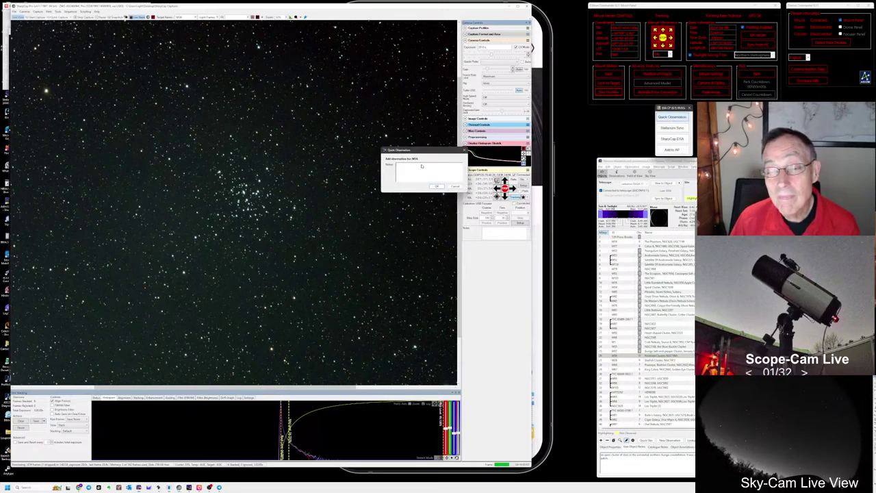
type("Ni clus")
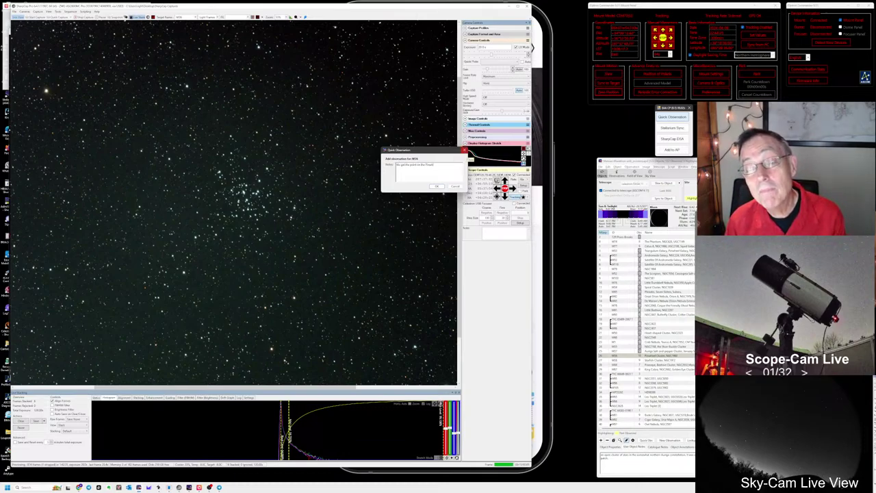
type("ically")
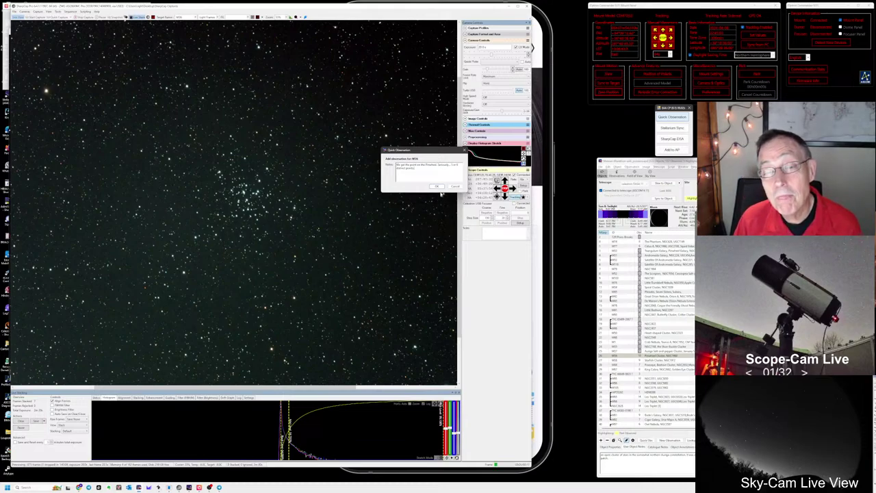
left_click(436, 187)
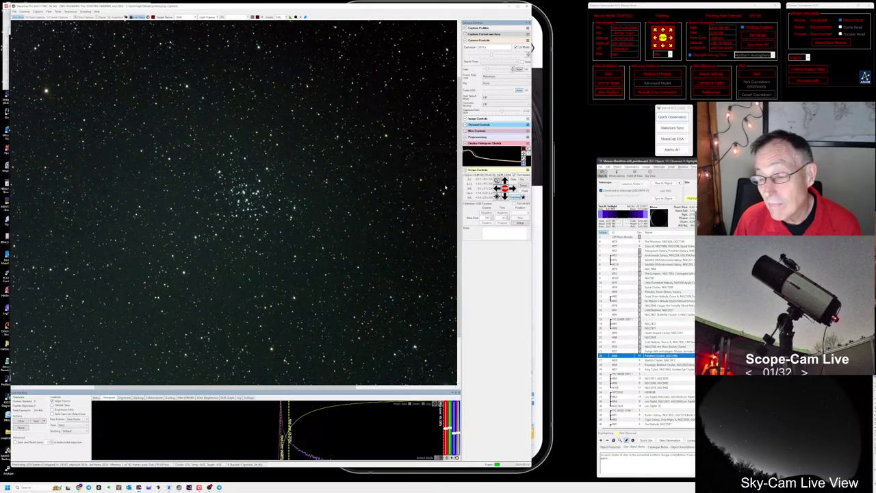
- Select M38, the Starfish Cluster, in the observing list and run SharpCap's recent DEFAULT Next_Target_cycle sequence
left_click(656, 361)
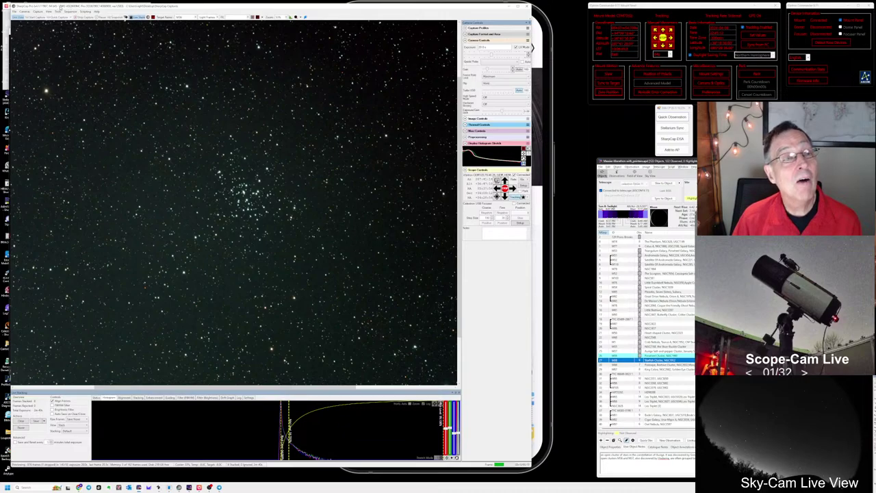
left_click(70, 12)
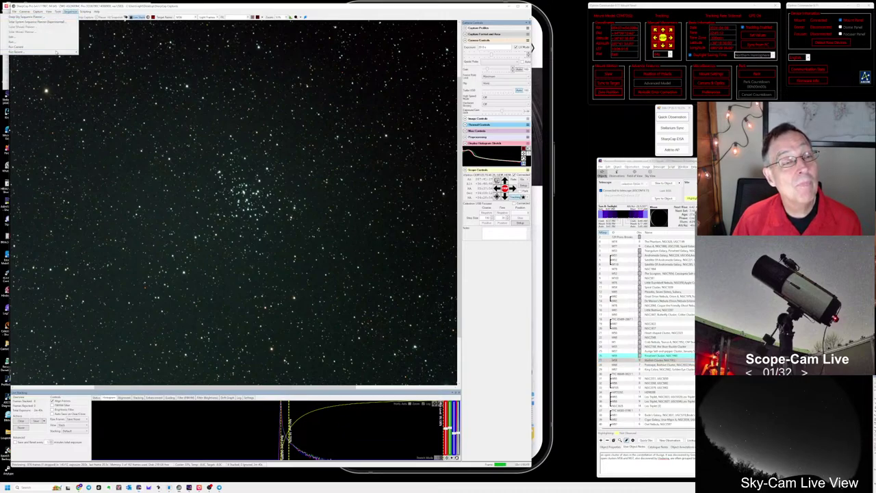
mouse_move(57, 53)
left_click(91, 66)
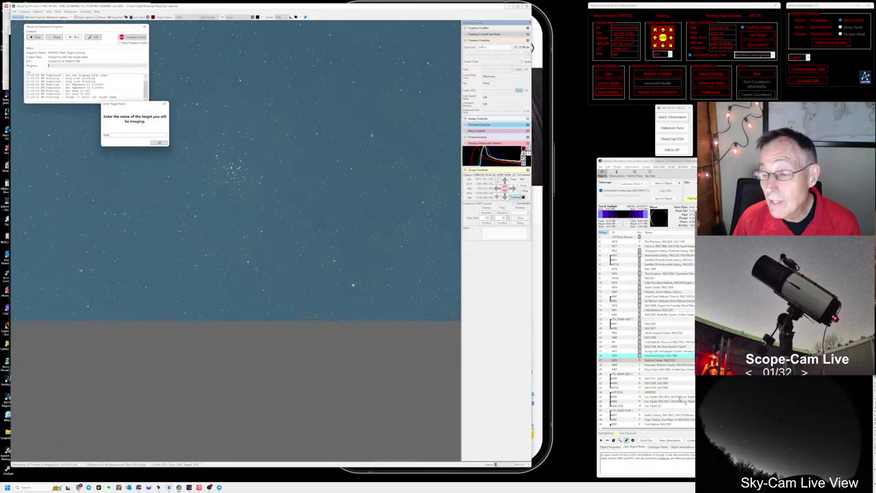
- Slew the telescope to M38 and submit its designation as the sequence's target name
left_click(648, 361)
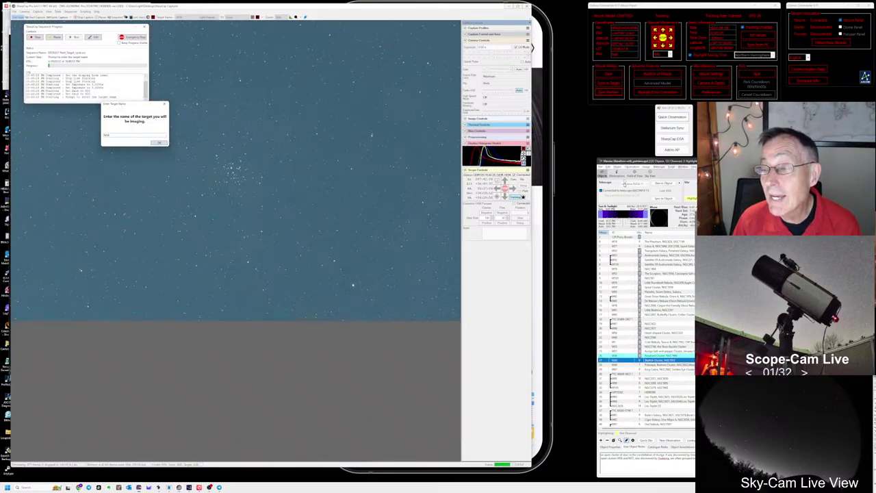
left_click(662, 183)
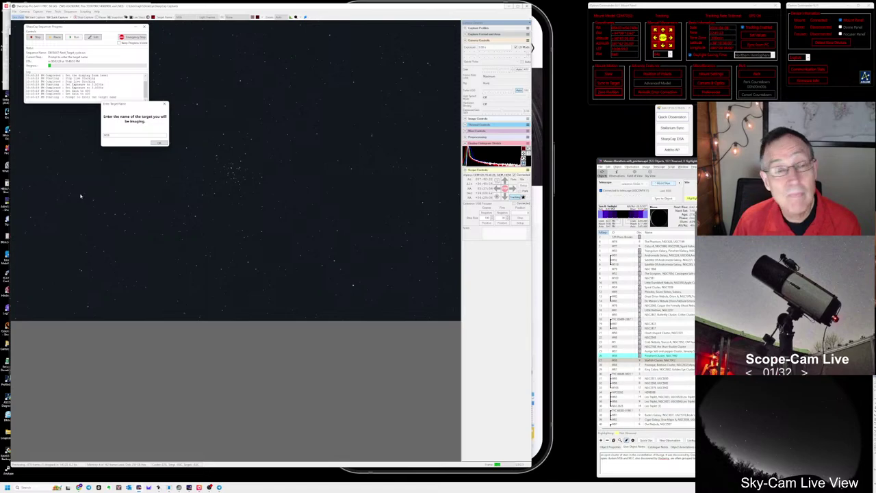
left_click(133, 134)
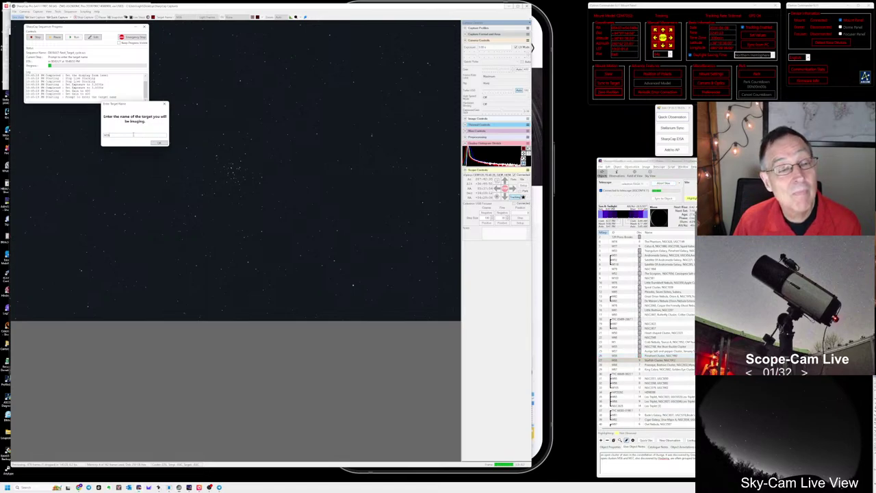
type("M97")
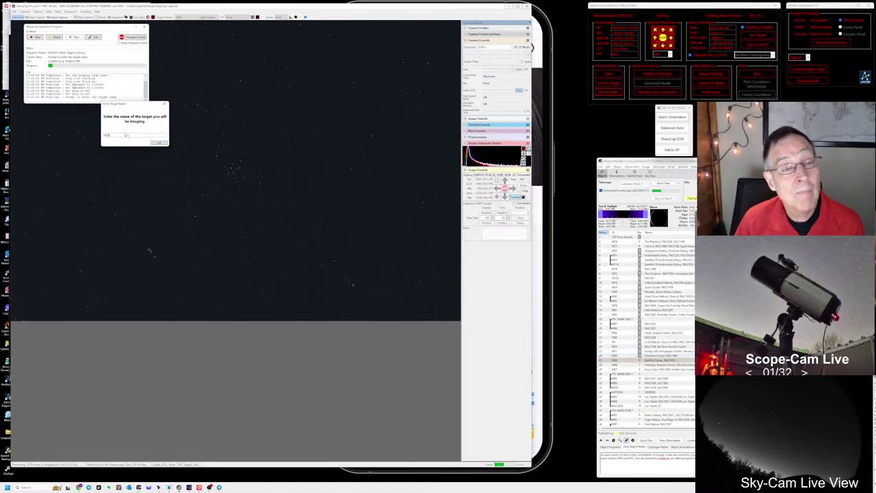
left_click(153, 143)
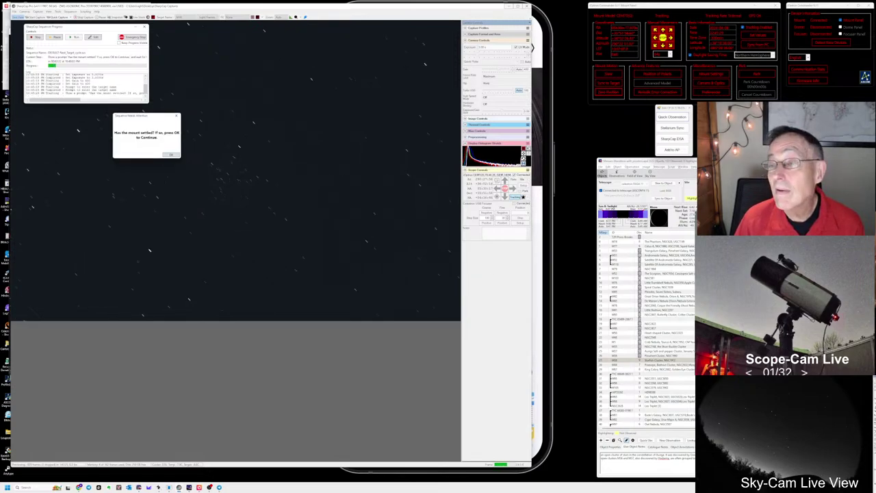
- Sync Stellarium to M38, confirm that the mount has settled so the sequence continues, and switch to Stellarium
left_click(673, 128)
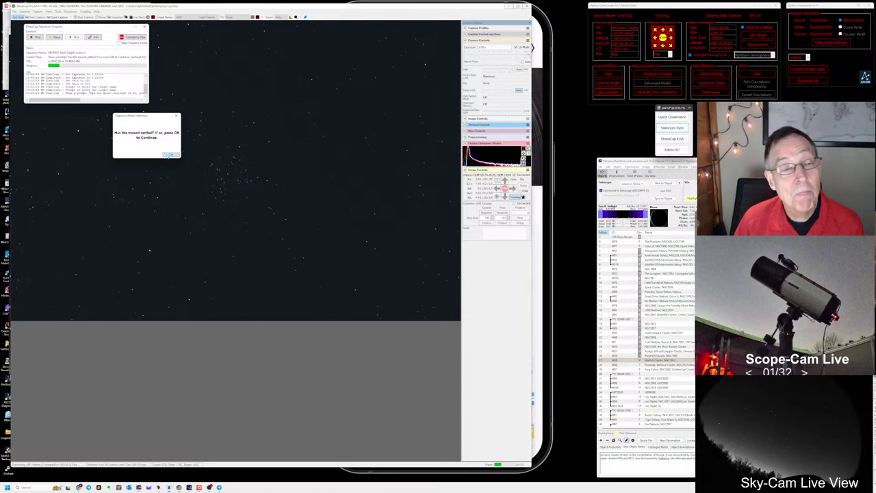
left_click(168, 156)
key("alt+Tab")
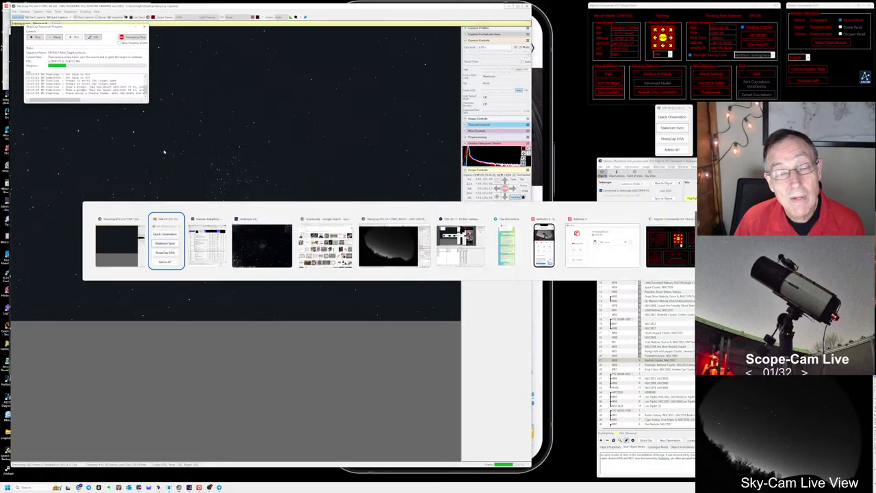
left_click(249, 232)
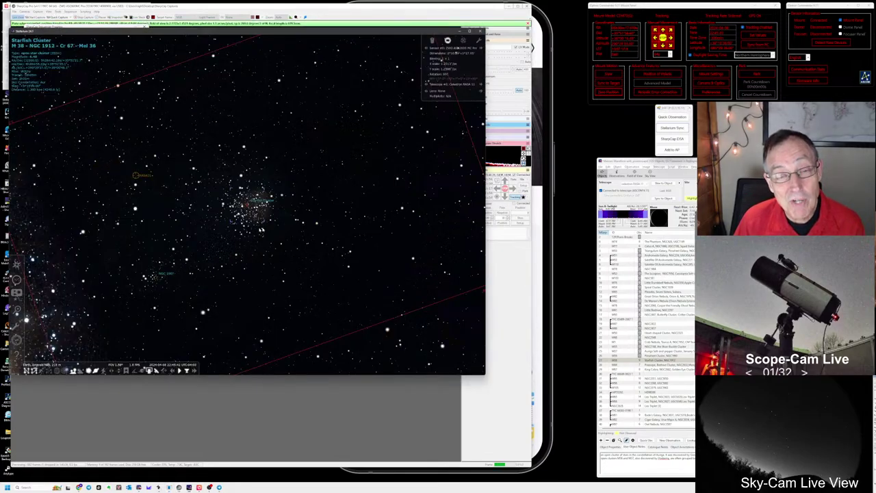
- Examine where M38 lies within Auriga relative to the surrounding constellations and the horizon
scroll(260, 229, "down", 5)
scroll(256, 224, "down", 3)
scroll(246, 240, "down", 4)
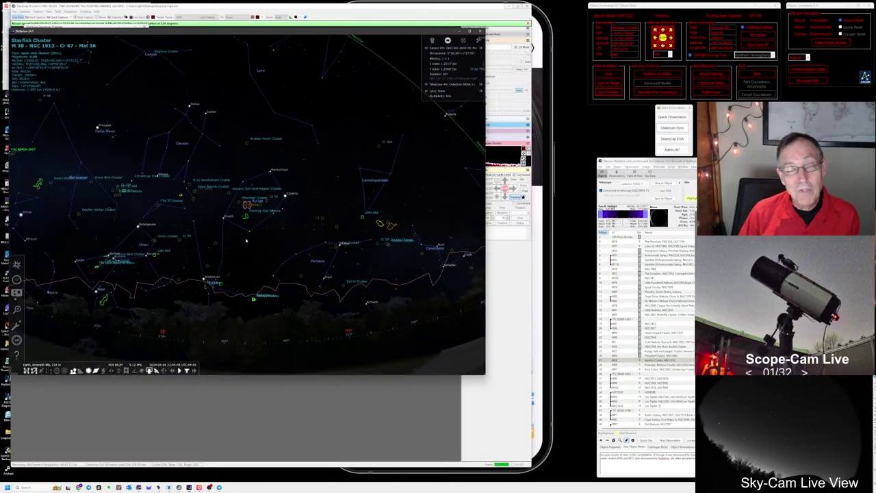
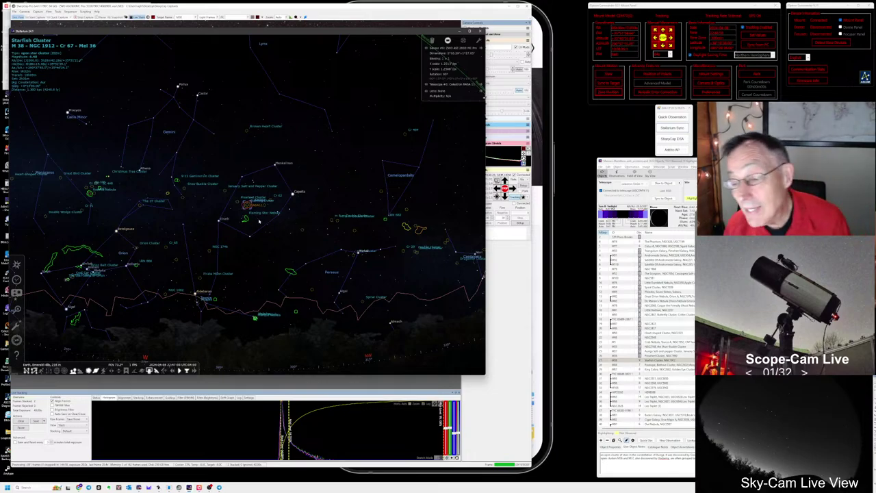
- Compare SharpCap's live stack of M38 with Stellarium's close-up chart, including neighbouring NGC 1907 and the camera's field of view
key("alt+Tab")
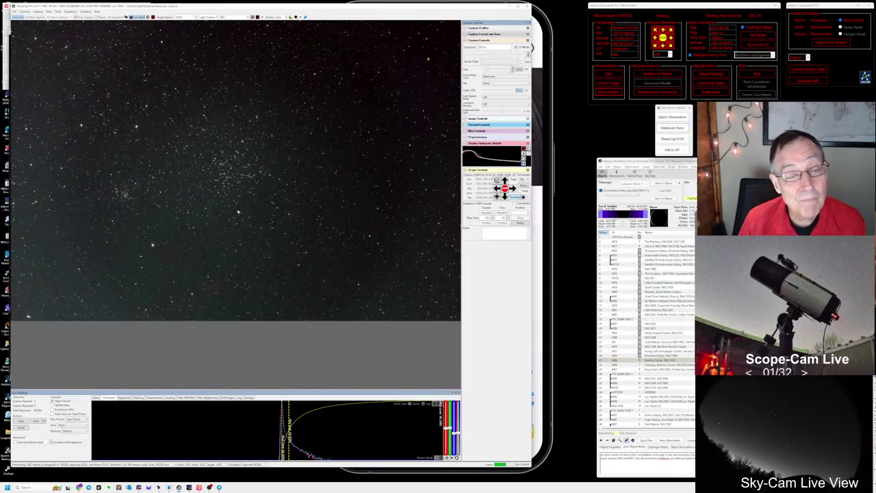
key("alt+Tab")
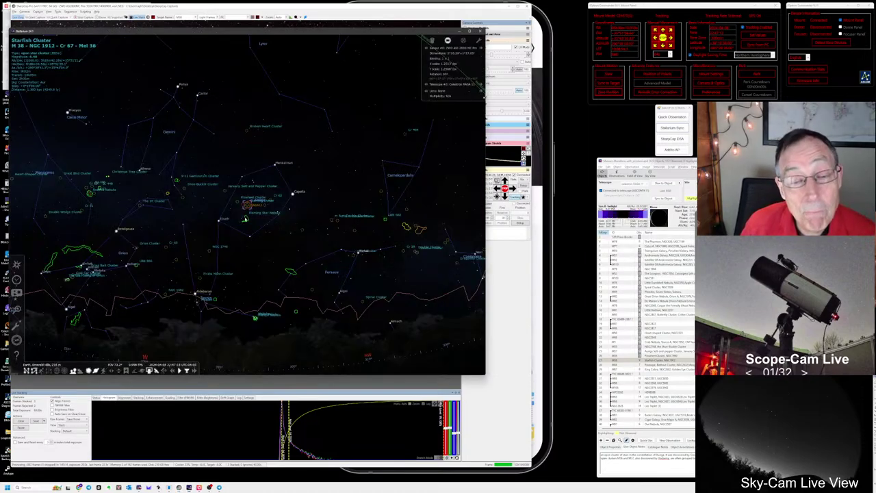
scroll(245, 219, "up", 5)
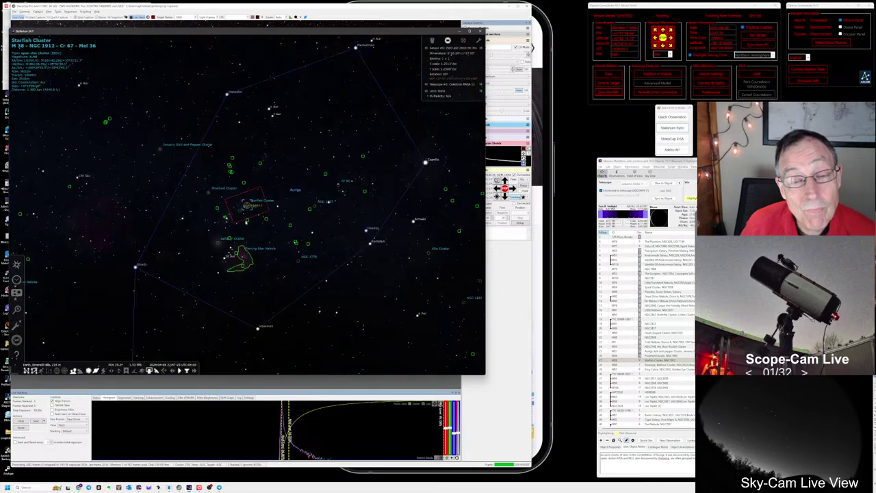
scroll(246, 221, "up", 10)
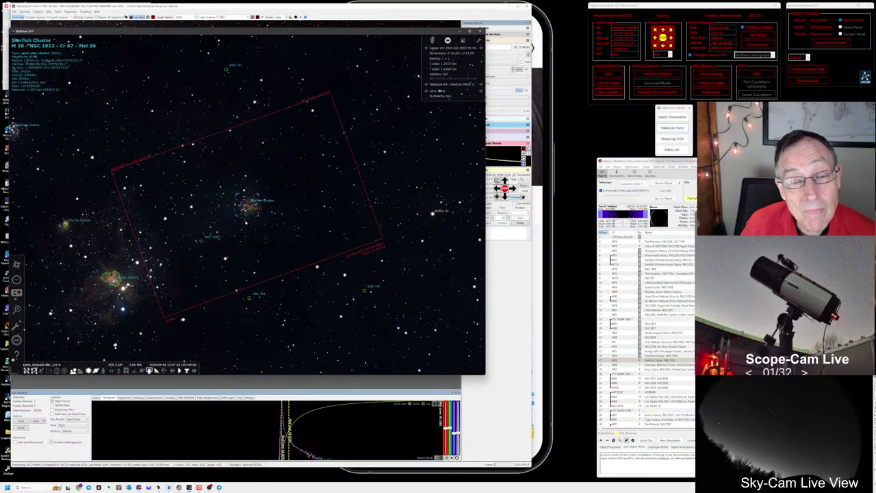
scroll(246, 222, "up", 4)
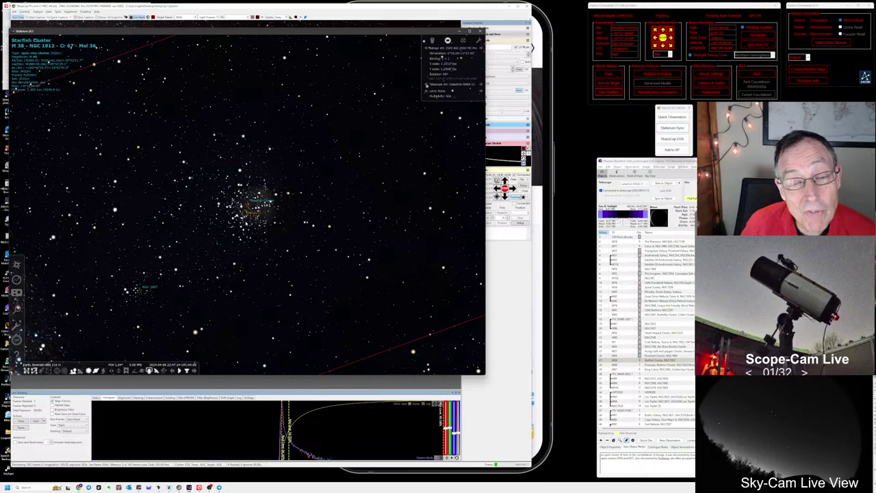
scroll(245, 225, "down", 4)
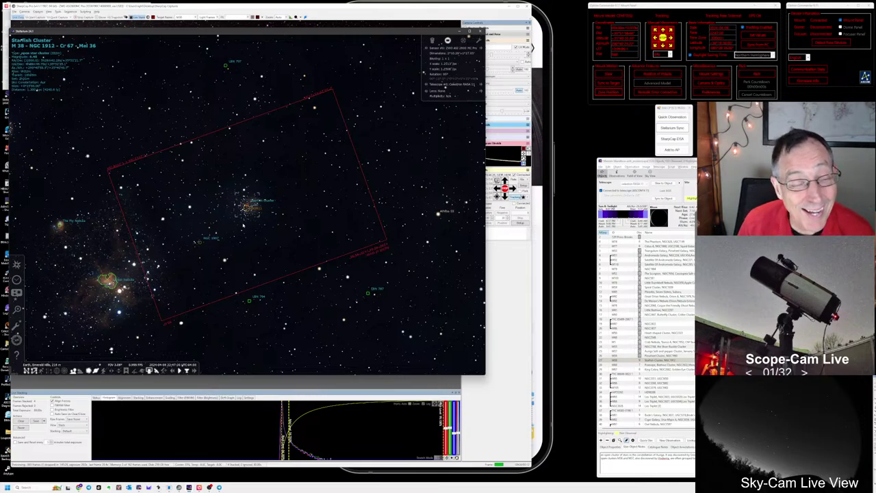
scroll(243, 225, "up", 3)
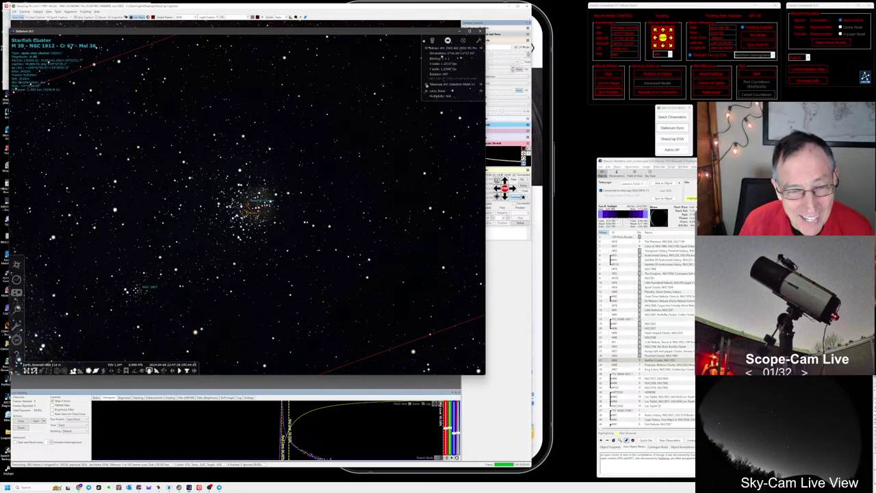
- Examine where M38 and the camera's field of view lie within Auriga and relative to the western horizon
scroll(237, 240, "down", 5)
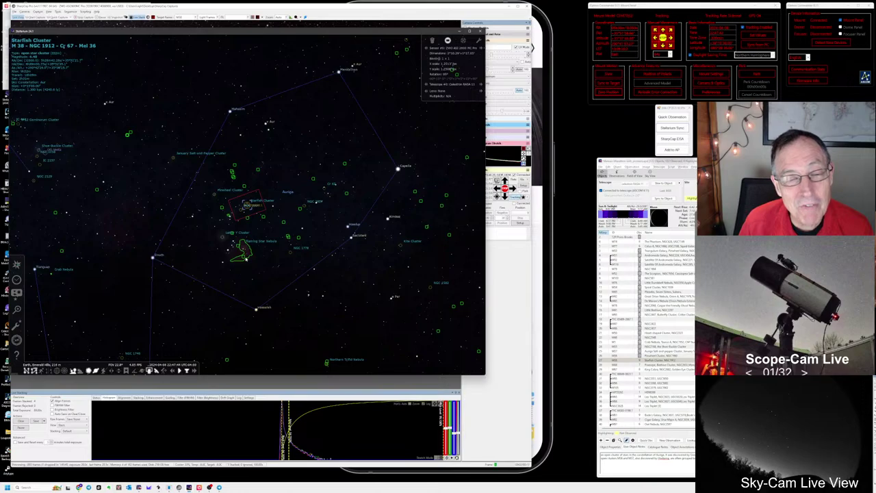
scroll(244, 249, "down", 8)
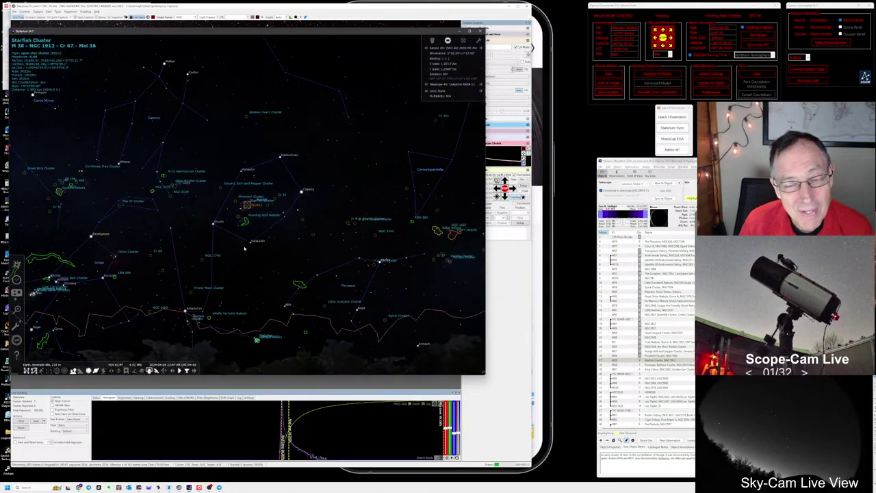
scroll(244, 248, "up", 5)
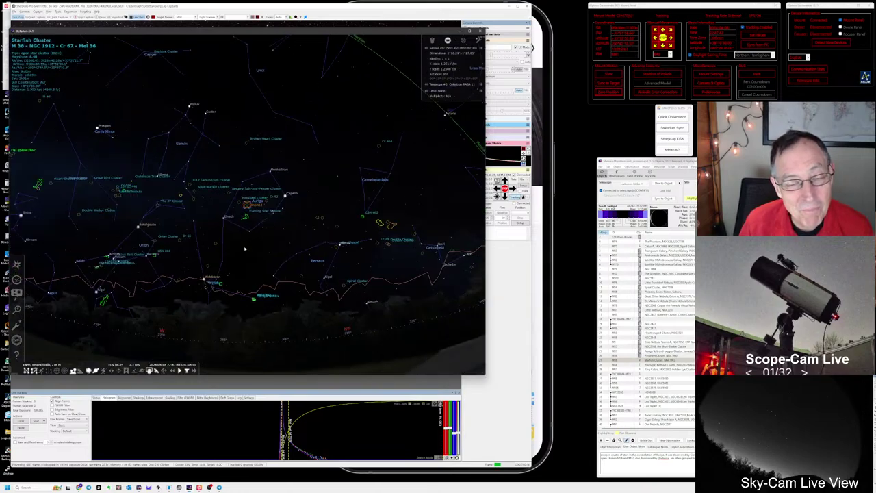
scroll(241, 243, "up", 6)
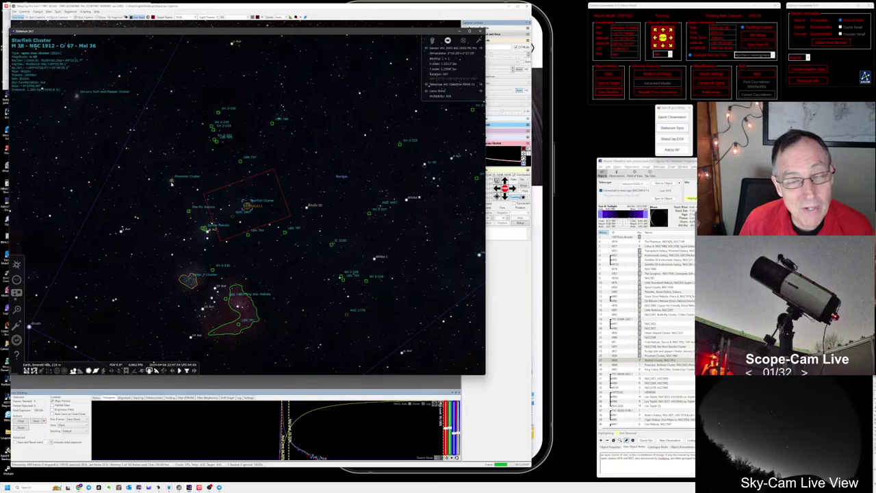
- Switch to SharpCap and plate solve the current M38 live stack without syncing the mount
key("alt+Tab")
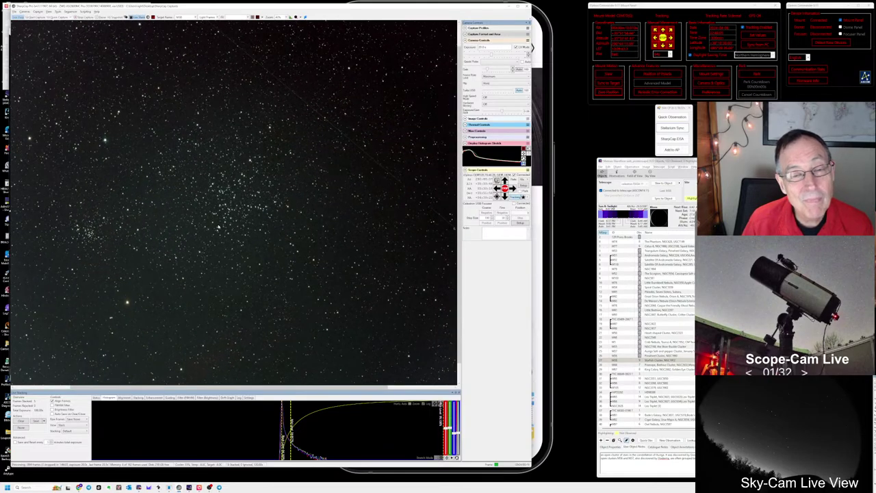
left_click(58, 11)
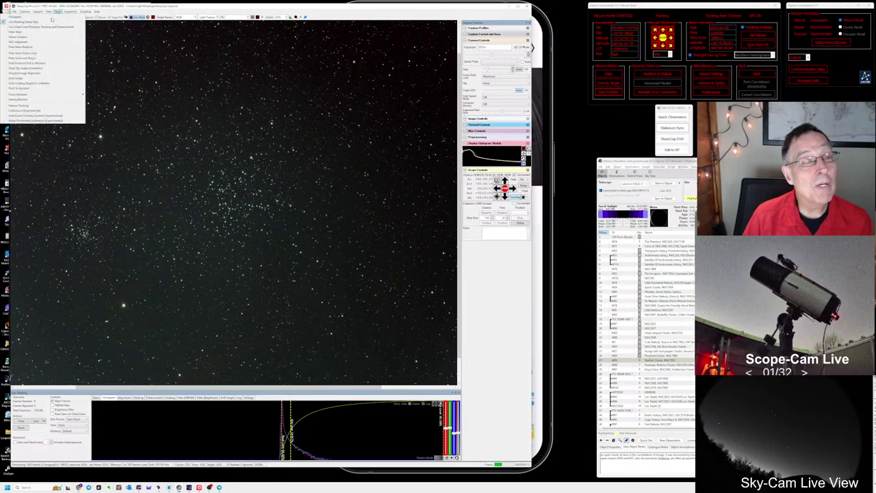
left_click(36, 53)
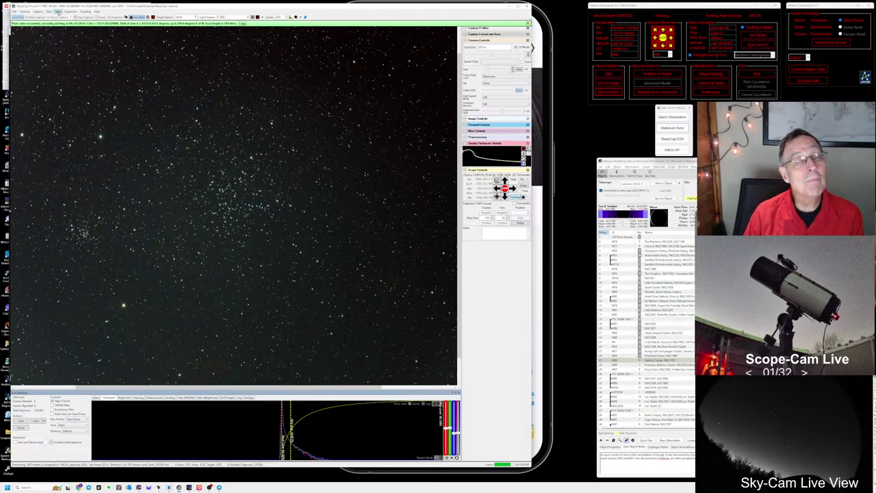
- Show the deep sky annotations over the live stack to identify M38 and NGC 1907, and turn them off again
left_click(59, 12)
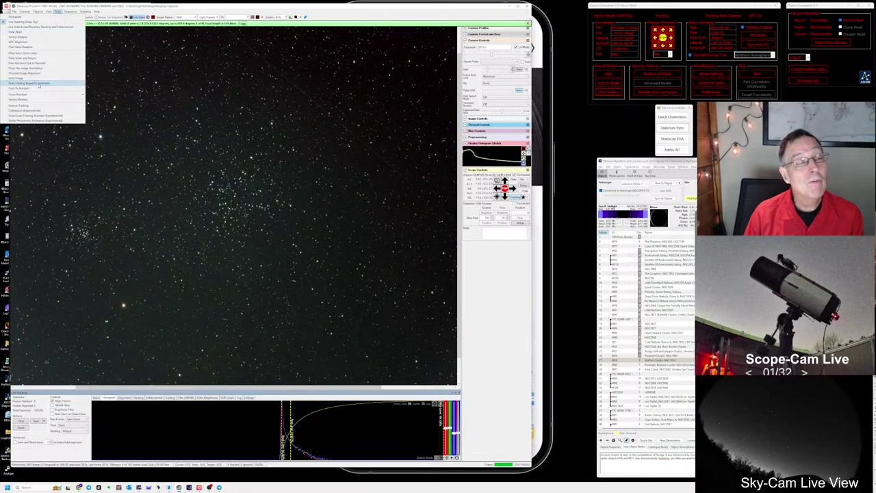
left_click(39, 68)
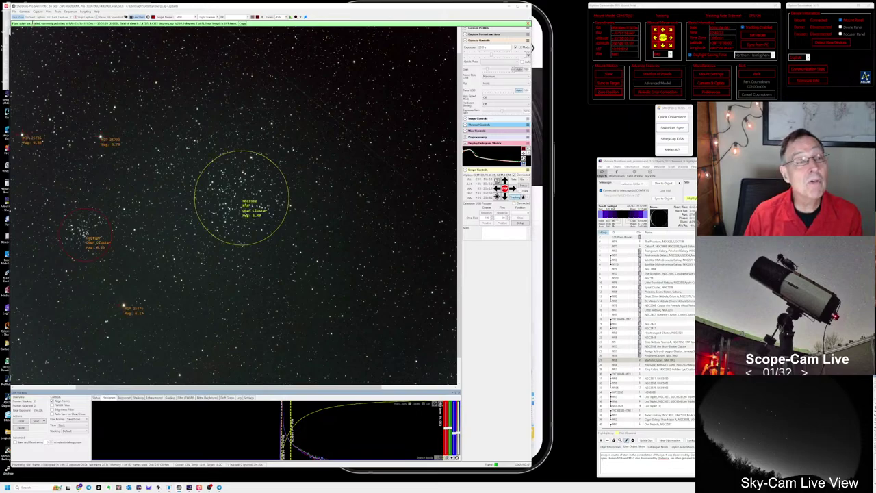
left_click(58, 12)
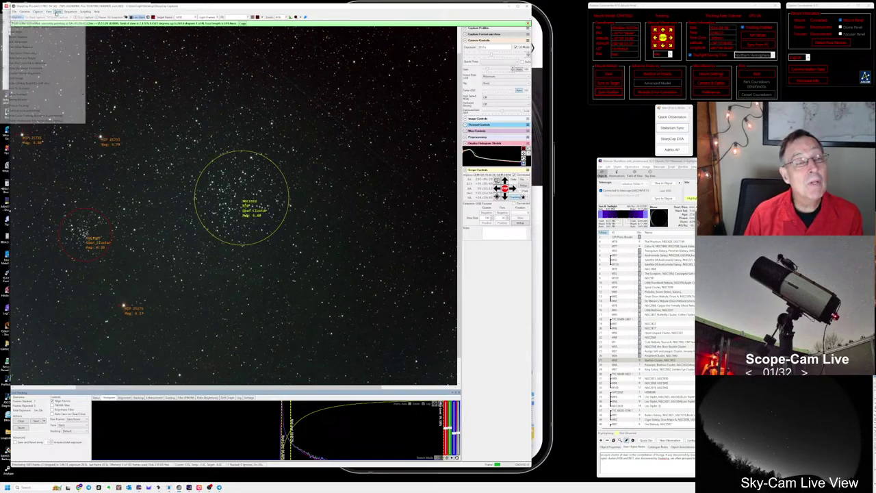
left_click(35, 68)
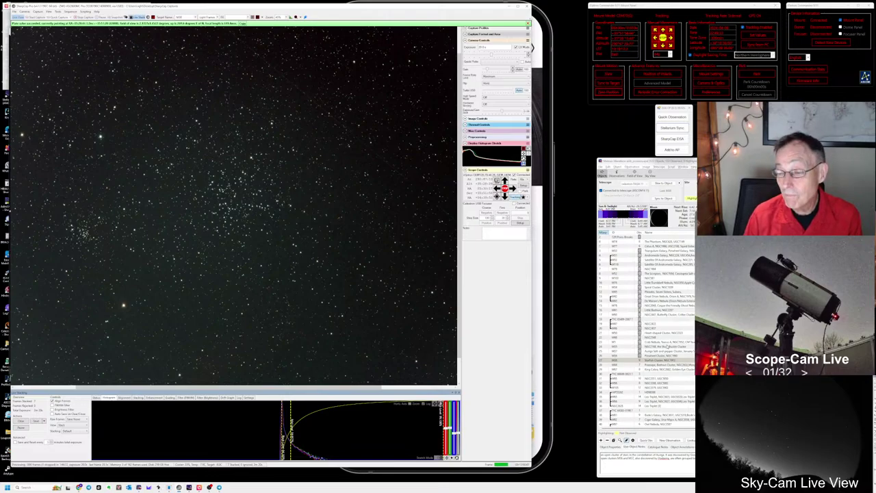
- Log a quick observation for M38 noting that it looked a lot like the pinwheel cluster
left_click(664, 360)
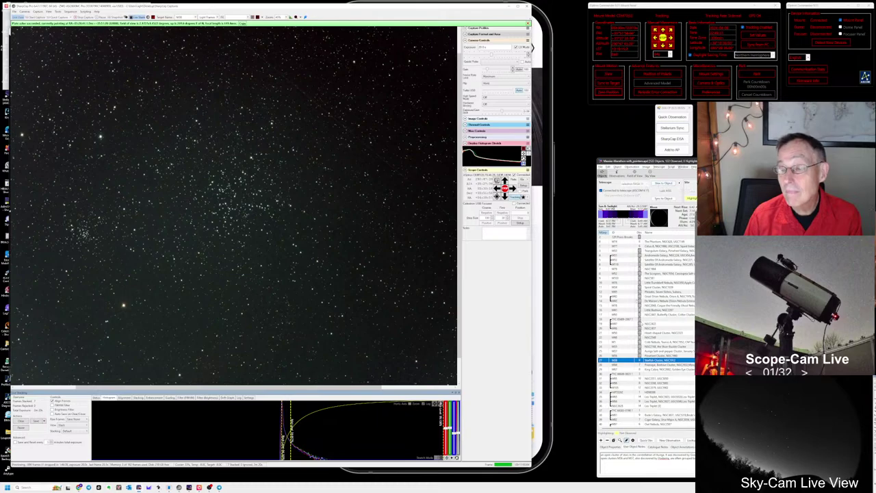
left_click(662, 117)
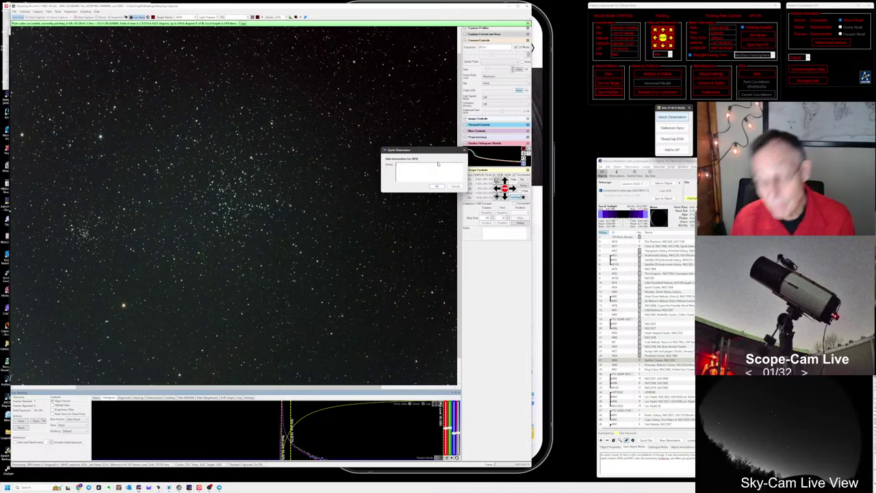
type("Nice")
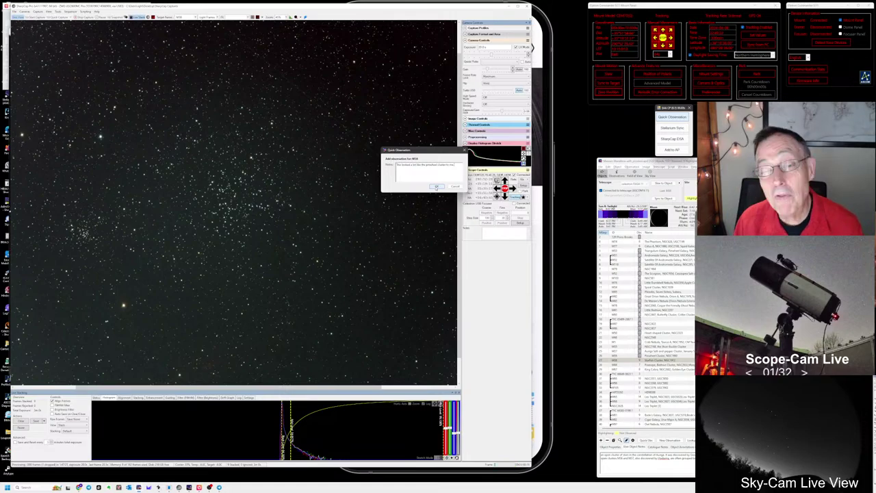
left_click(436, 186)
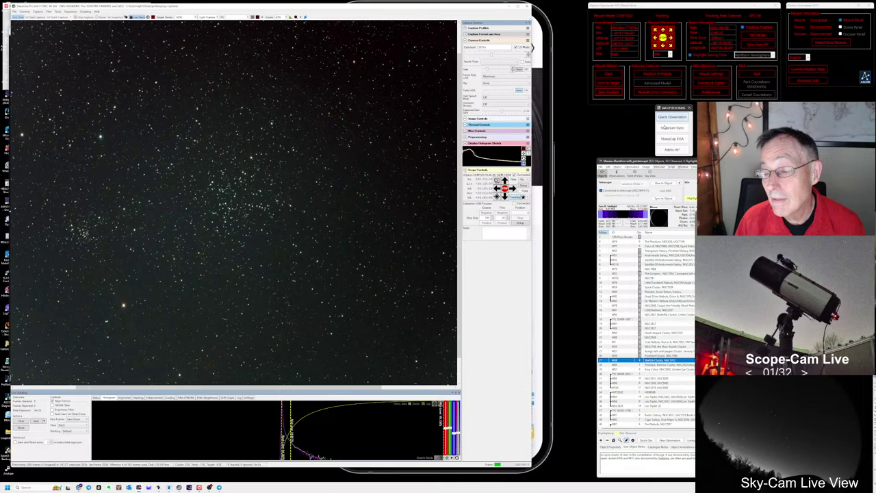
- Switch to Stellarium and look up NGC 1907 beside M38 within the camera's field of view
key("alt+Tab")
key("alt+Tab")
key("alt+Tab")
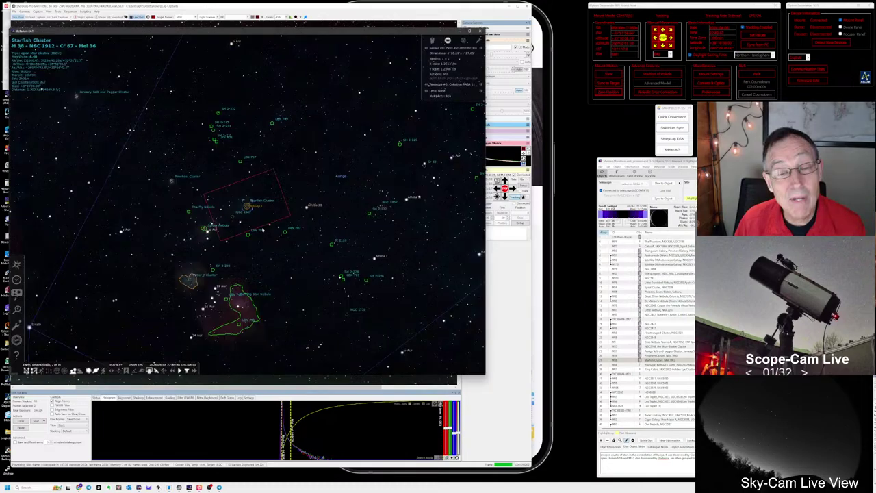
scroll(247, 221, "up", 2)
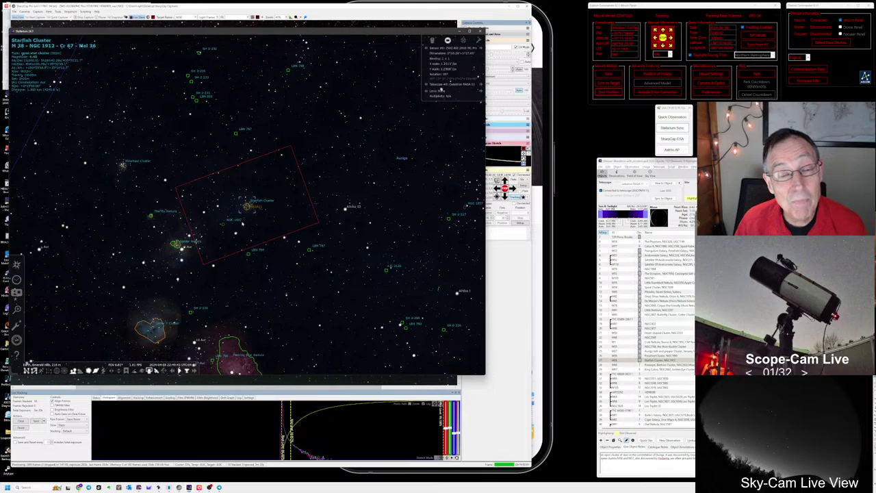
left_click(223, 227)
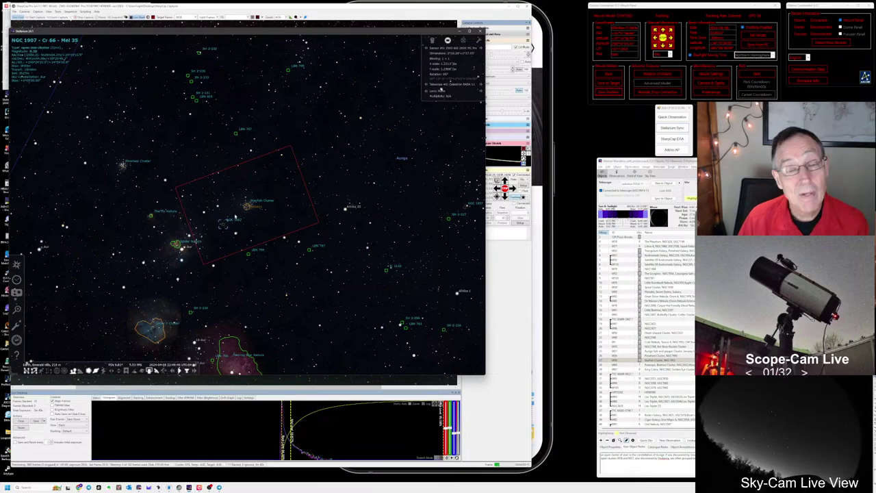
- Switch to SharpCap, run the default Start_Target sequence and submit M44's designation as the target name
key("alt+Tab")
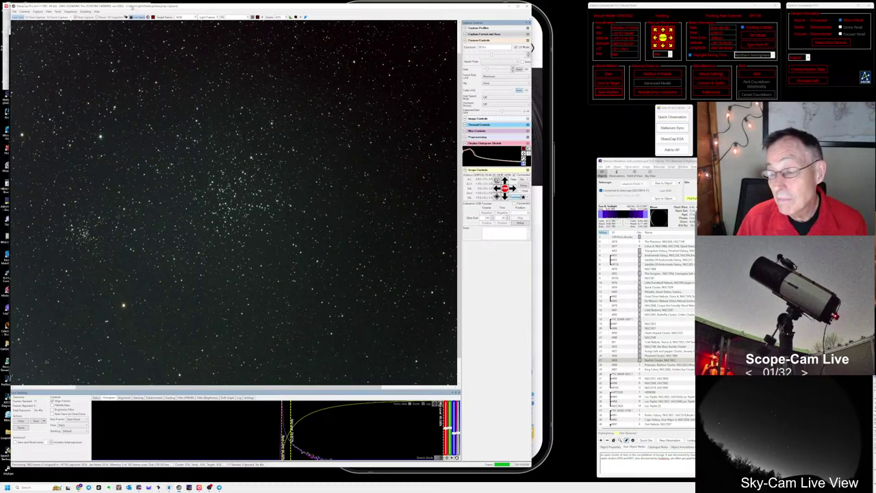
left_click(71, 12)
mouse_move(68, 53)
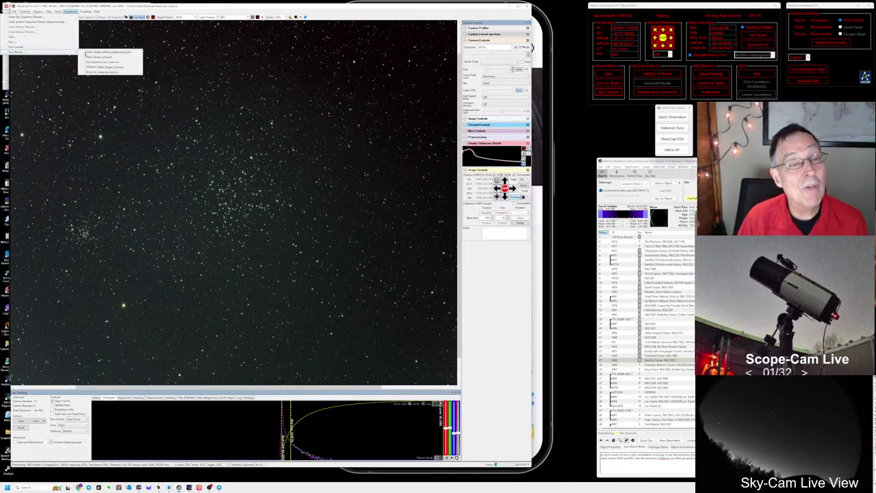
left_click(92, 67)
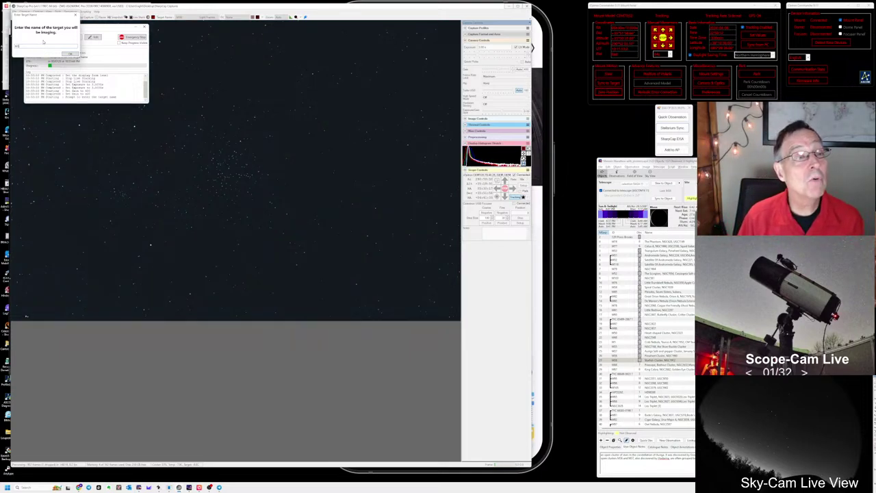
key("Return")
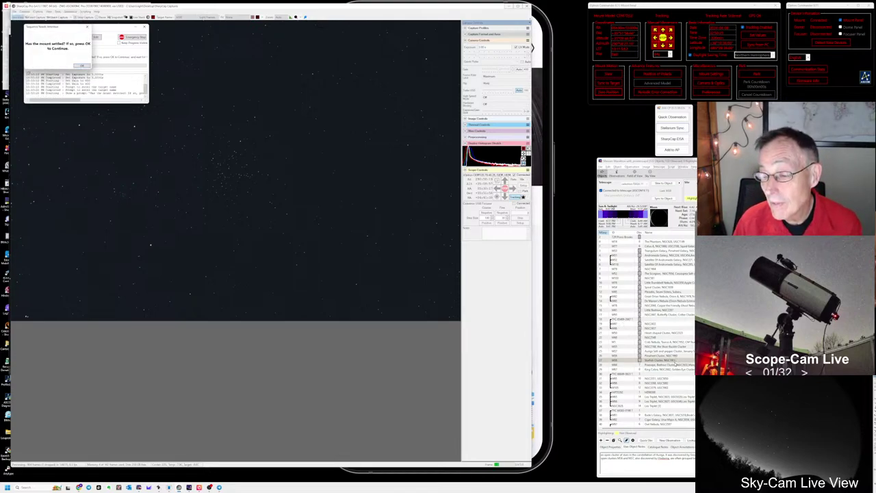
- Slew the telescope to M44, sync Stellarium to it and confirm that the mount has settled so the sequence continues
left_click(675, 365)
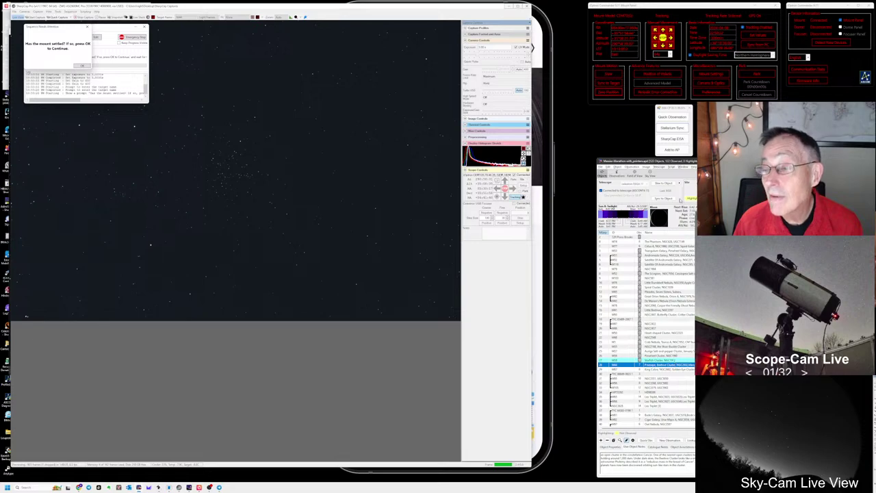
left_click(664, 184)
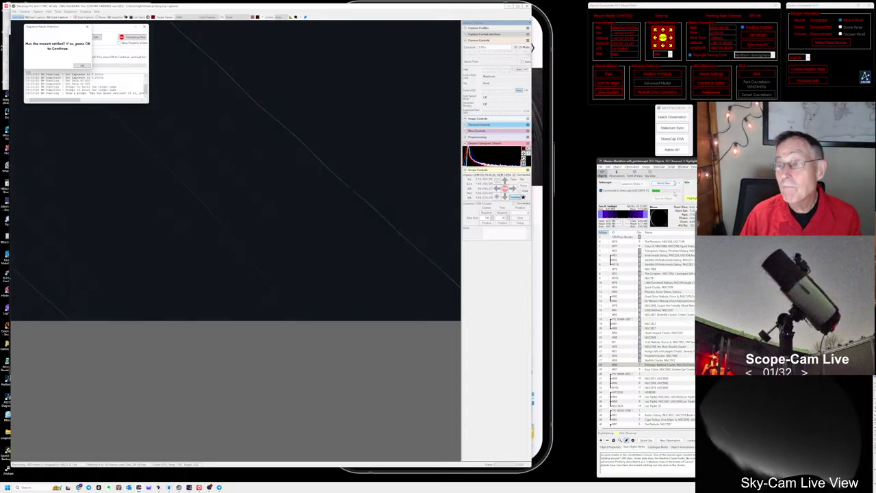
left_click(676, 128)
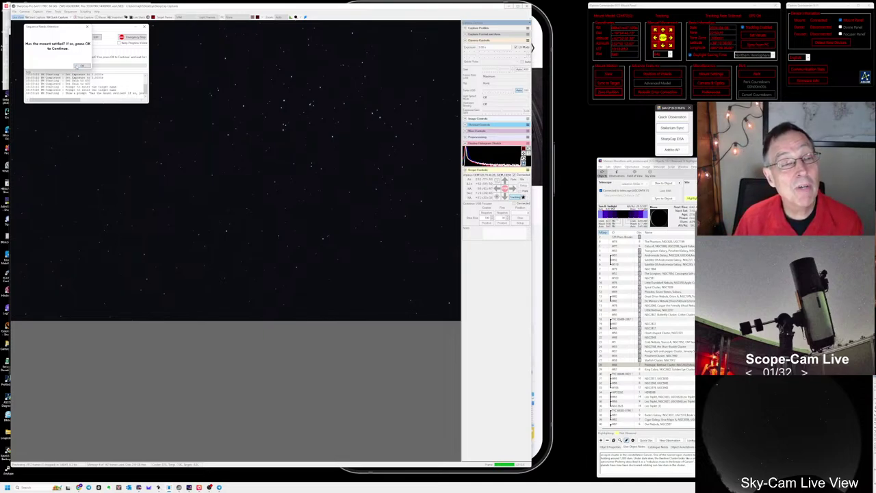
left_click(79, 66)
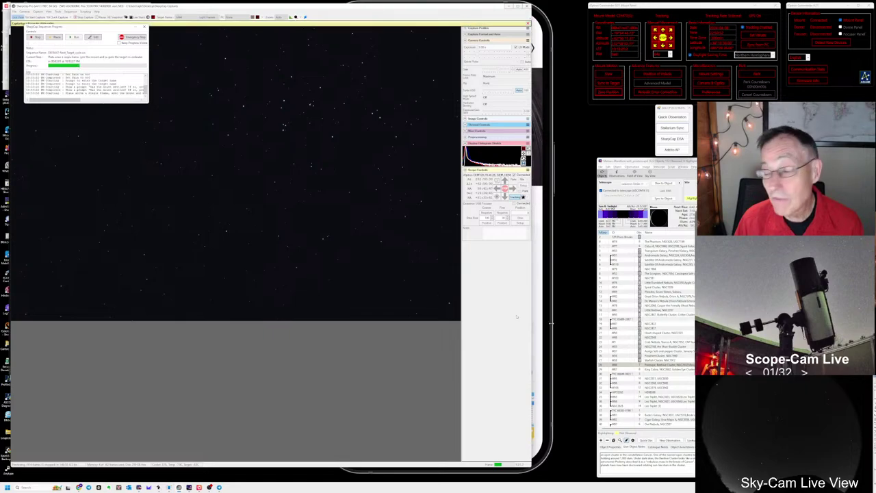
- Switch to Stellarium and examine where M44 lies within Cancer, between Gemini and Leo
key("alt+Tab")
key("alt+Tab")
key("alt+Tab")
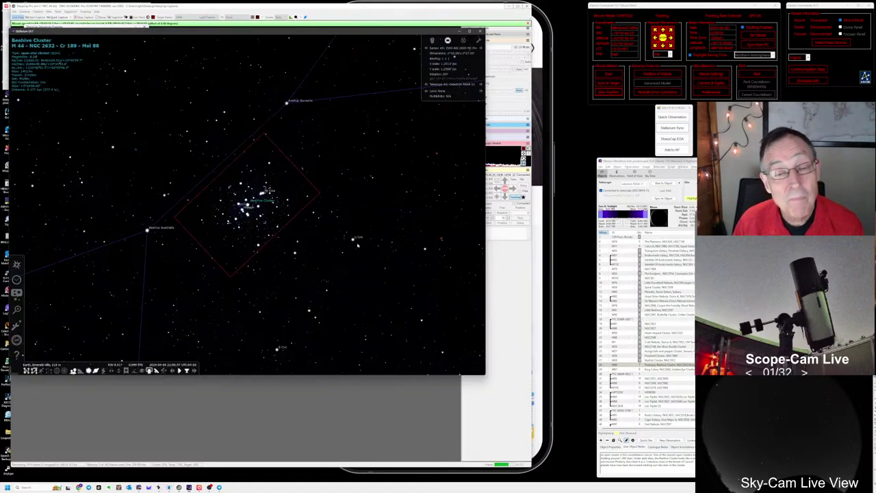
scroll(256, 221, "down", 5)
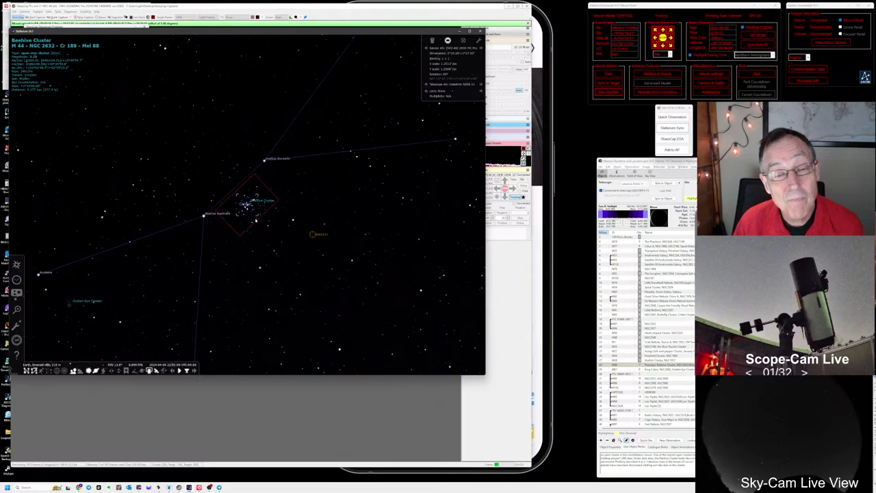
scroll(258, 219, "down", 3)
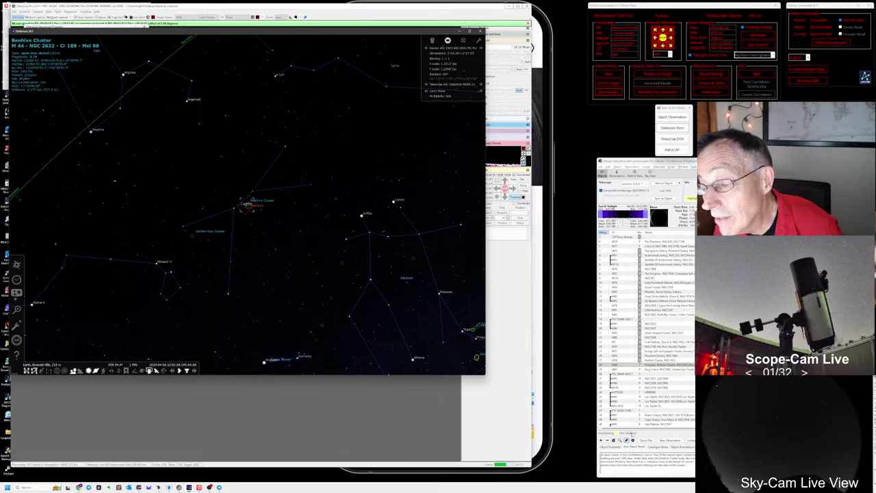
- Read M44's properties and object notes in the target list, and examine the cluster's position across the whole sky
left_click(620, 446)
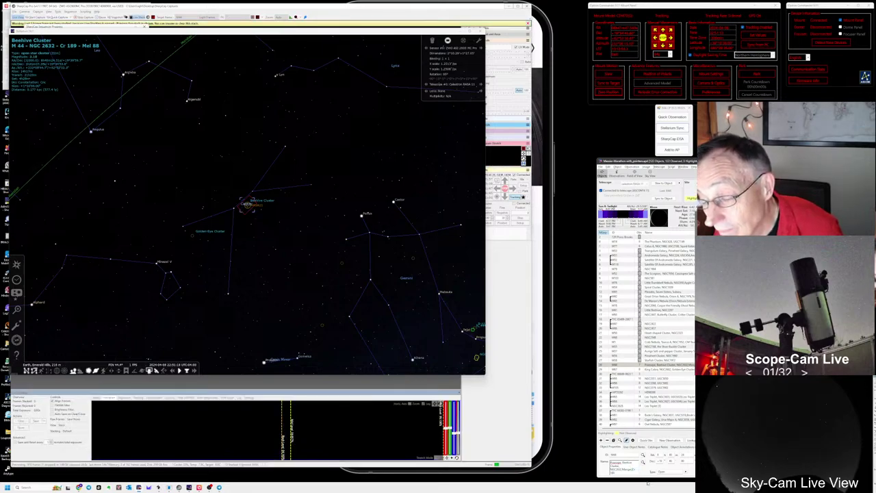
left_click(633, 446)
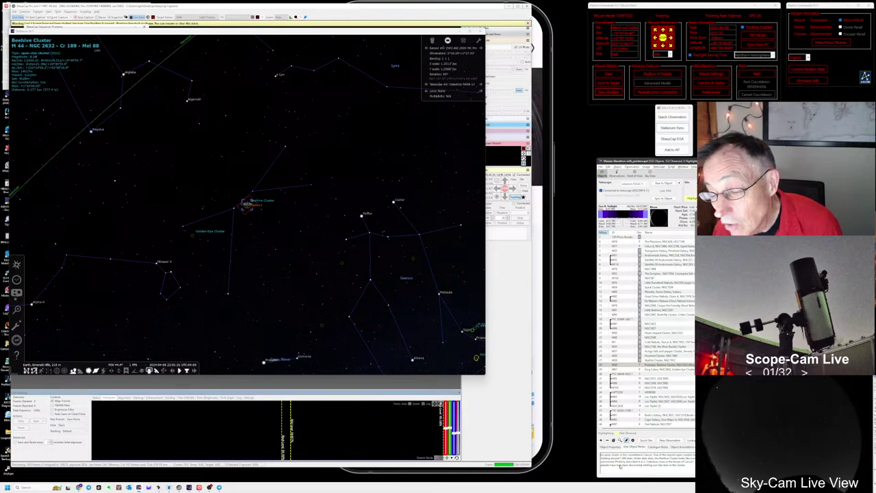
scroll(244, 226, "up", 2)
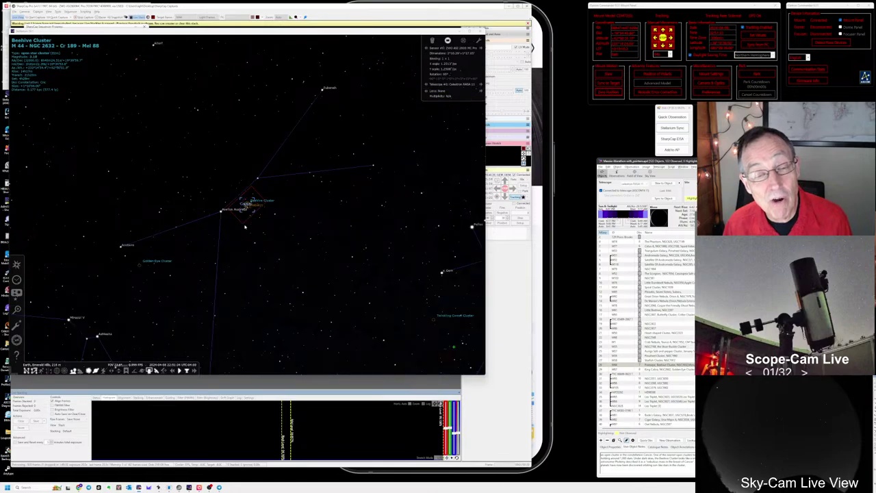
scroll(244, 227, "down", 5)
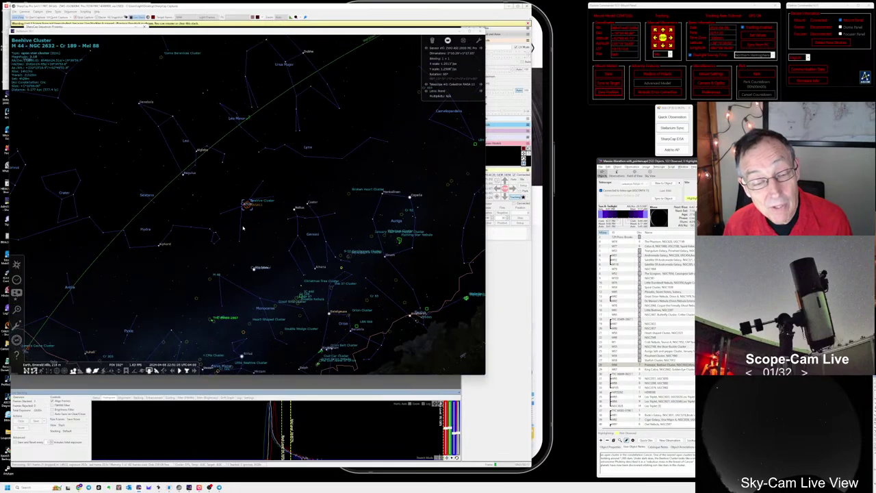
scroll(243, 228, "down", 5)
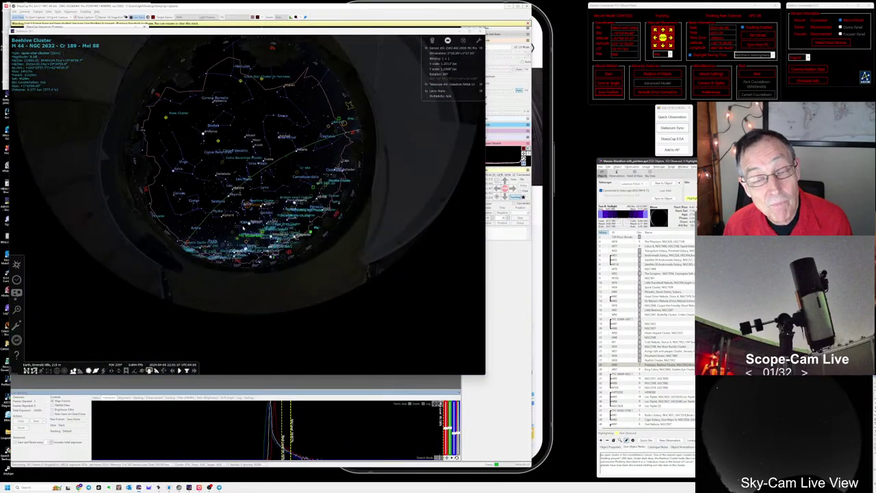
scroll(243, 228, "up", 3)
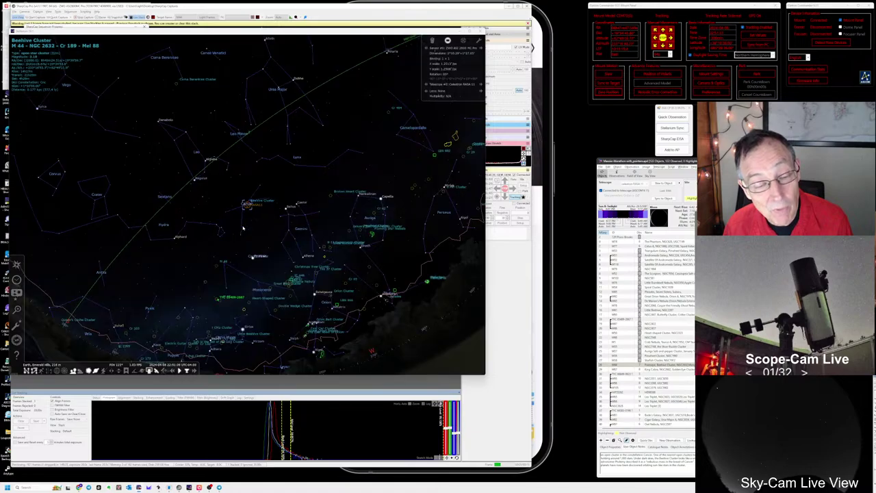
- Examine M44's place within Cancer, from the wide sky down to its individual stars inside the camera's field-of-view frame
scroll(243, 228, "up", 2)
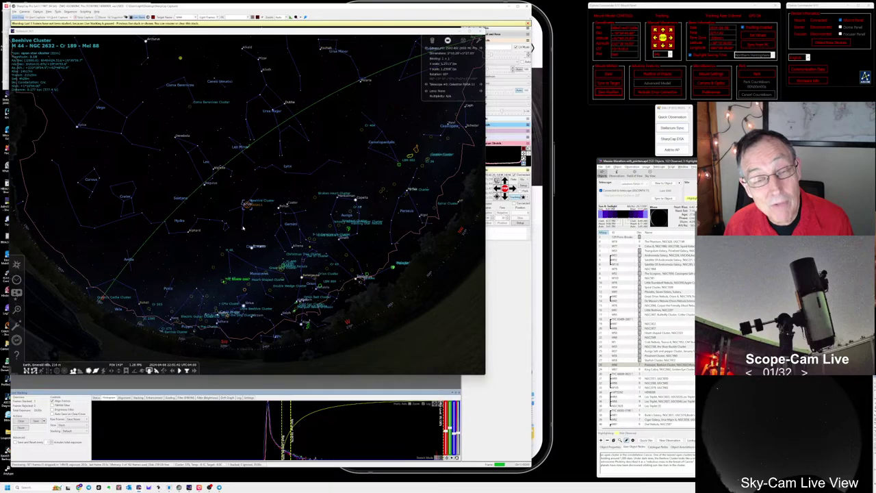
scroll(243, 228, "up", 5)
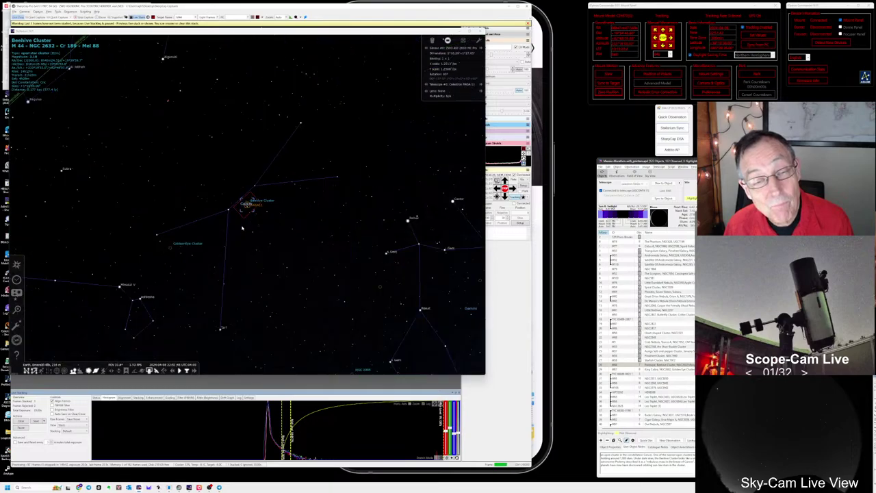
scroll(241, 228, "down", 2)
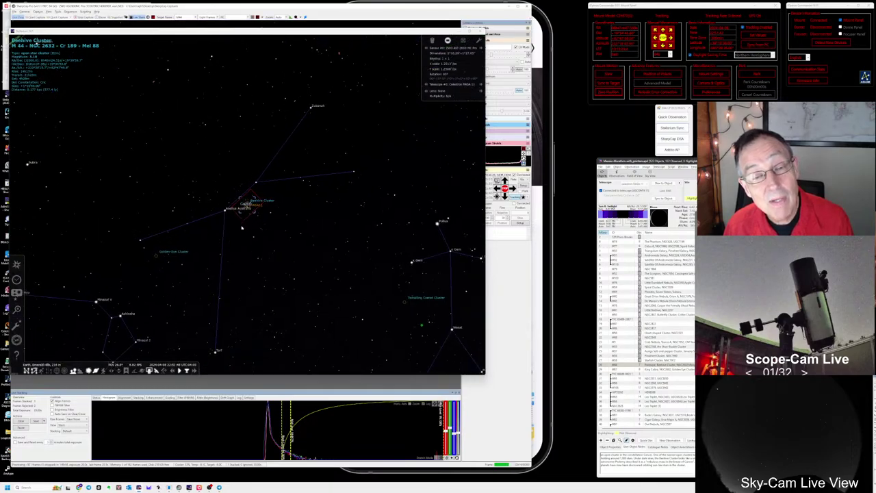
scroll(241, 228, "down", 1)
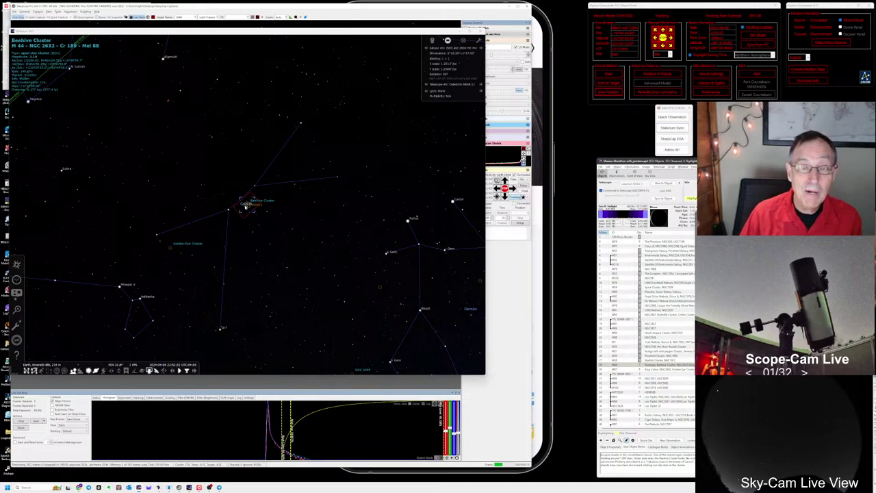
scroll(246, 205, "up", 3)
scroll(246, 207, "up", 5)
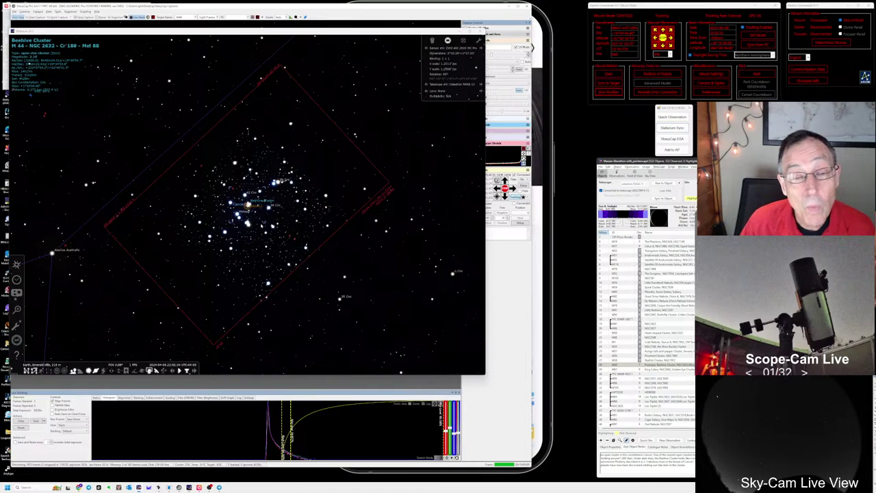
scroll(263, 222, "up", 2)
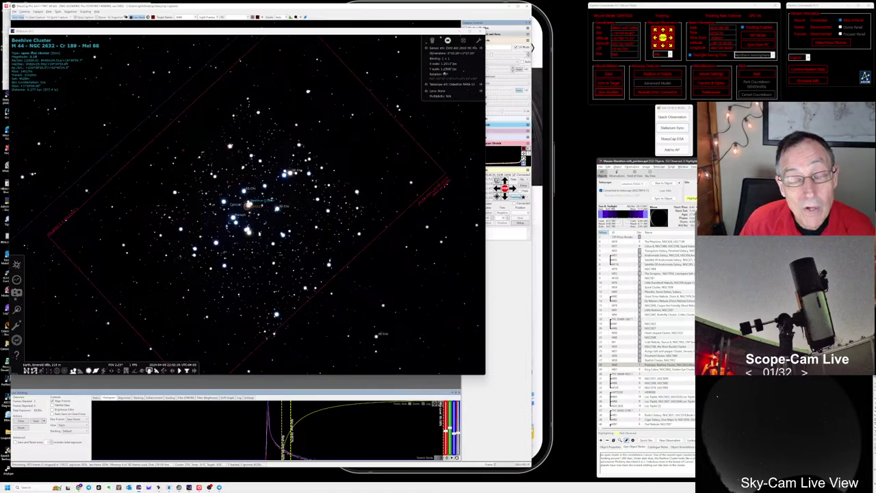
scroll(258, 241, "down", 1)
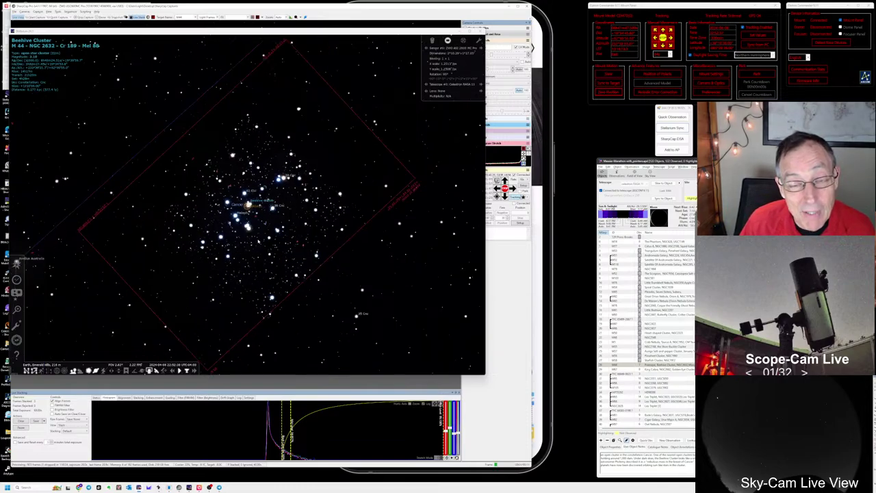
scroll(259, 243, "down", 1)
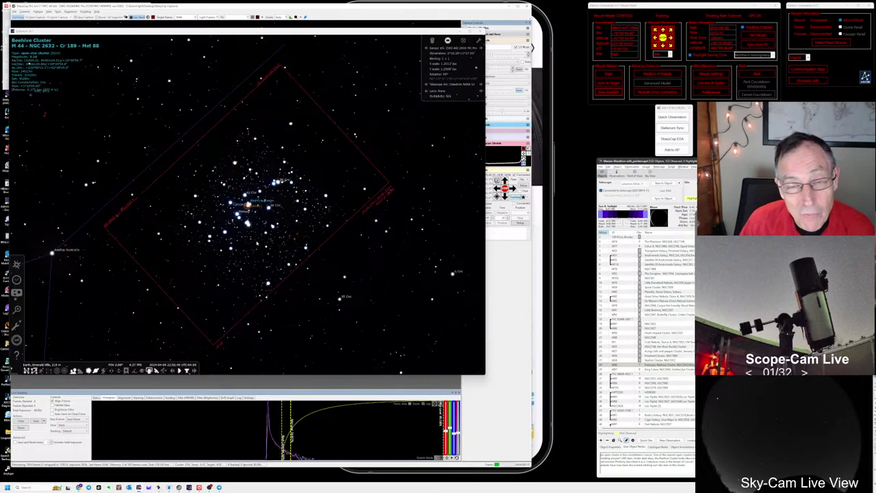
- Switch to SharpCap and adjust the live stack's histogram stretch levels to brighten the M44 stars
key("alt+Tab")
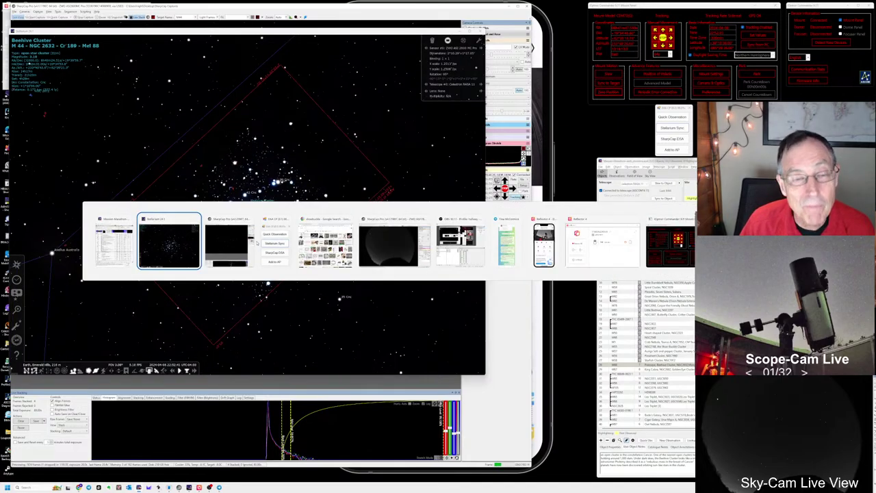
left_click(246, 384)
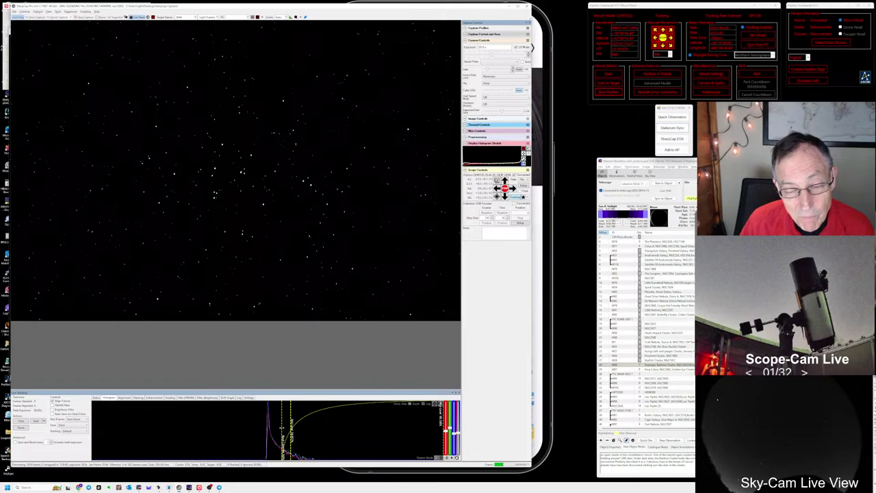
mouse_move(280, 426)
left_mouse_down()
mouse_move(267, 426)
mouse_move(294, 428)
left_mouse_up()
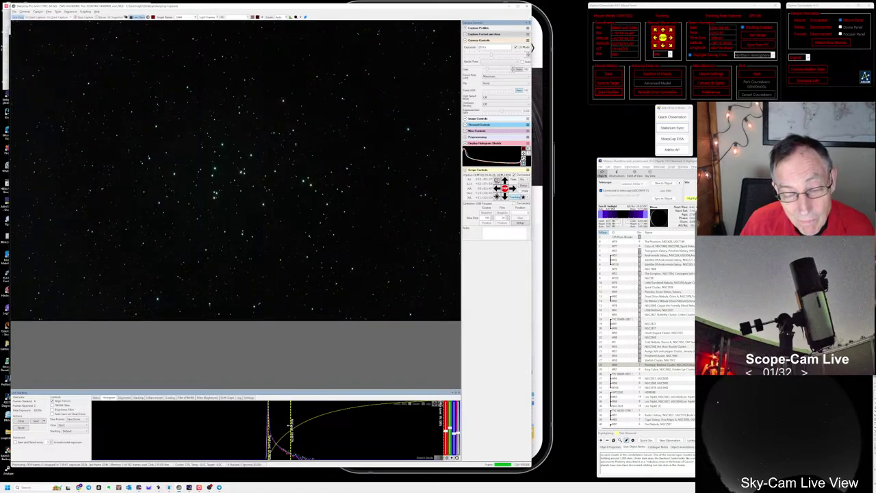
left_click_drag(291, 427, 280, 428)
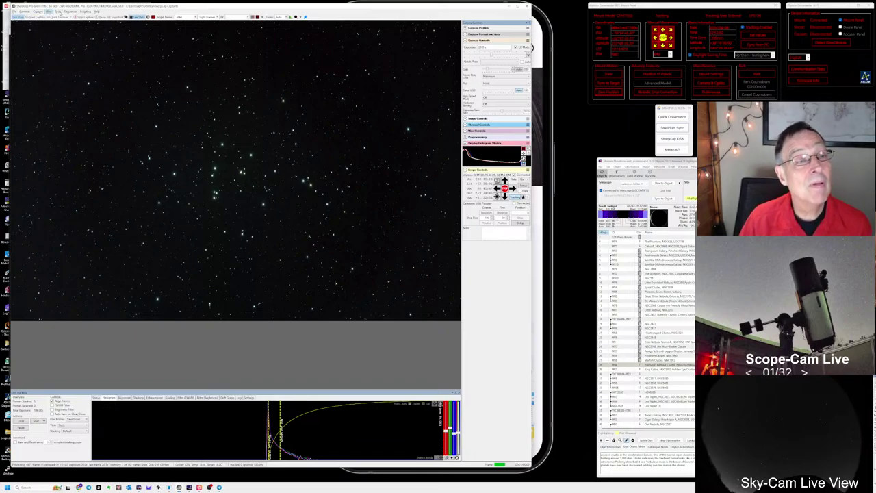
- Plate-solve the M44 stack without syncing and temporarily overlay deep sky image annotations to identify its stars and galaxies
left_click(58, 11)
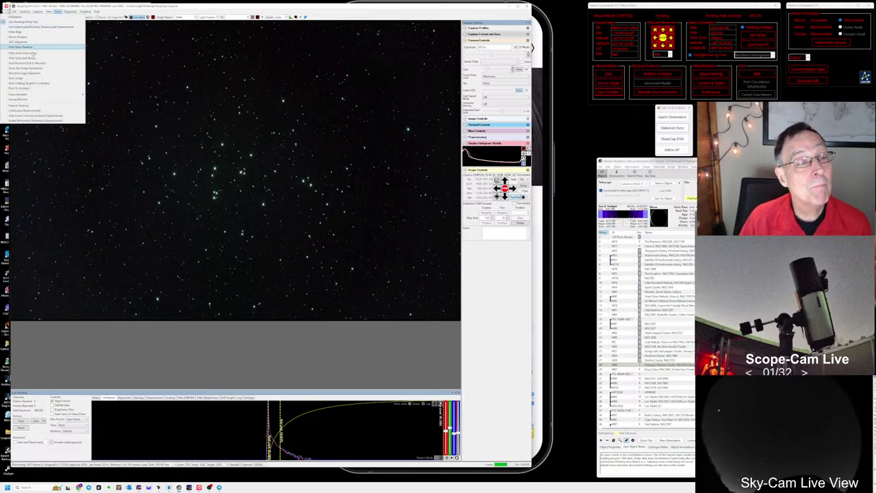
left_click(34, 52)
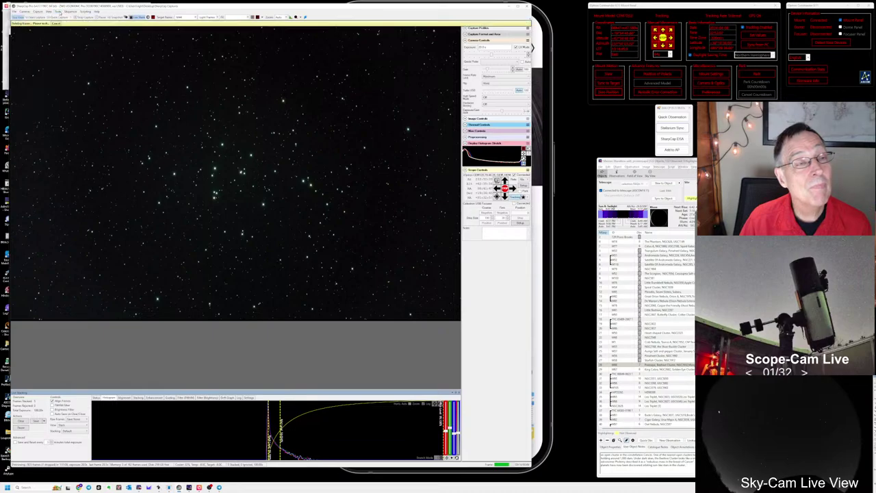
left_click(58, 12)
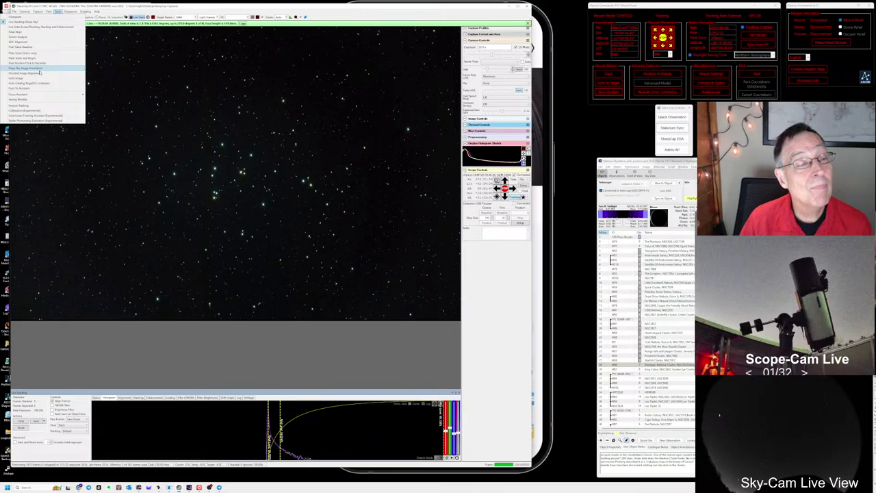
left_click(39, 69)
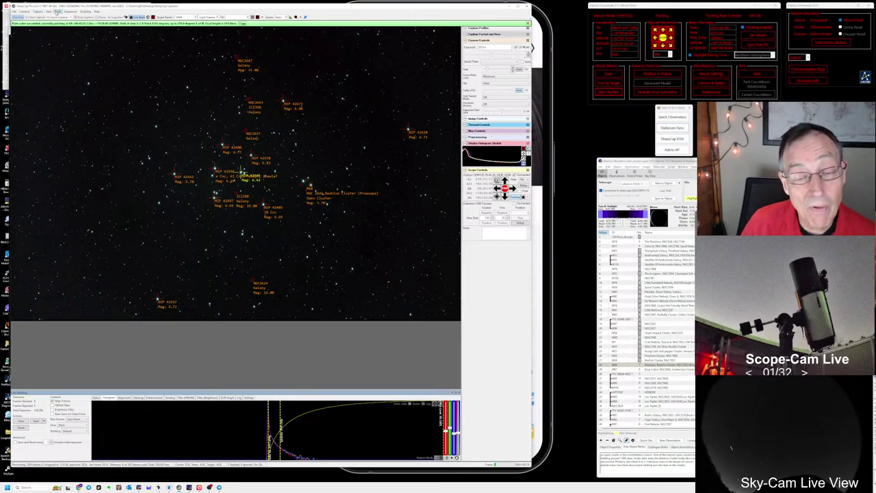
left_click(58, 12)
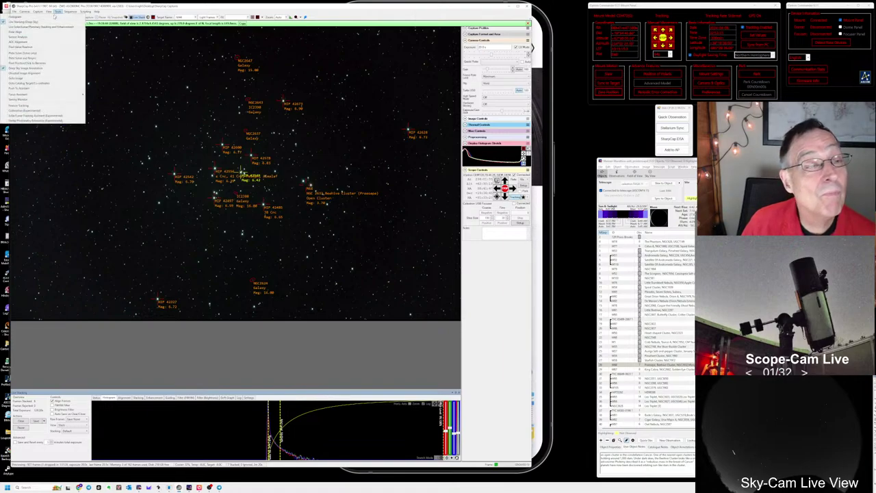
left_click(32, 67)
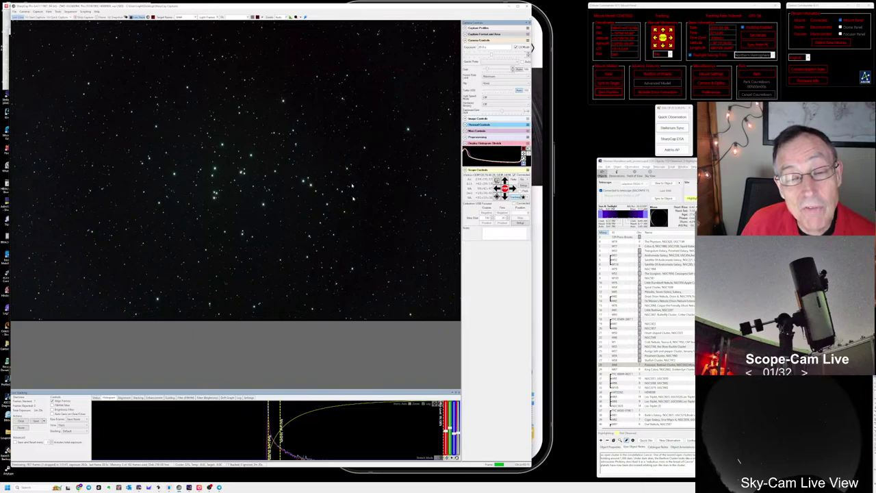
- Switch to Stellarium and compare the star pattern in M44's core and the surrounding camera frame with the live image
key("alt+Tab")
key("alt+Tab")
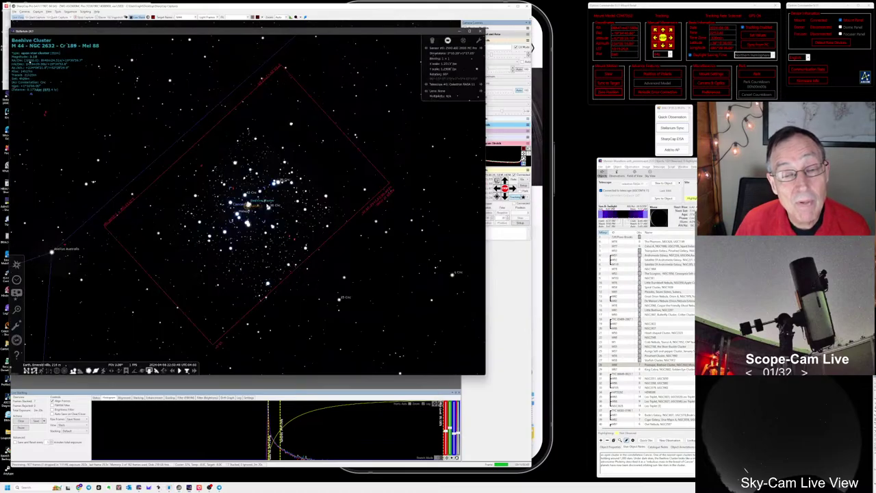
scroll(268, 205, "up", 3)
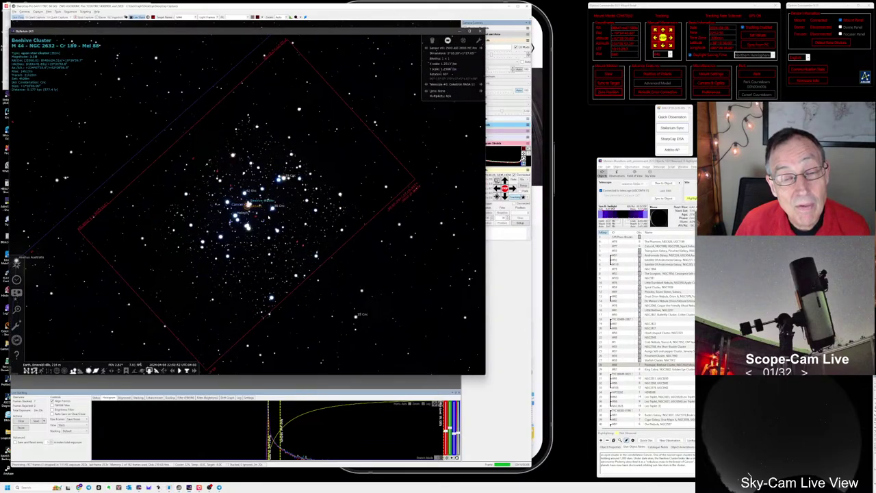
scroll(269, 218, "up", 2)
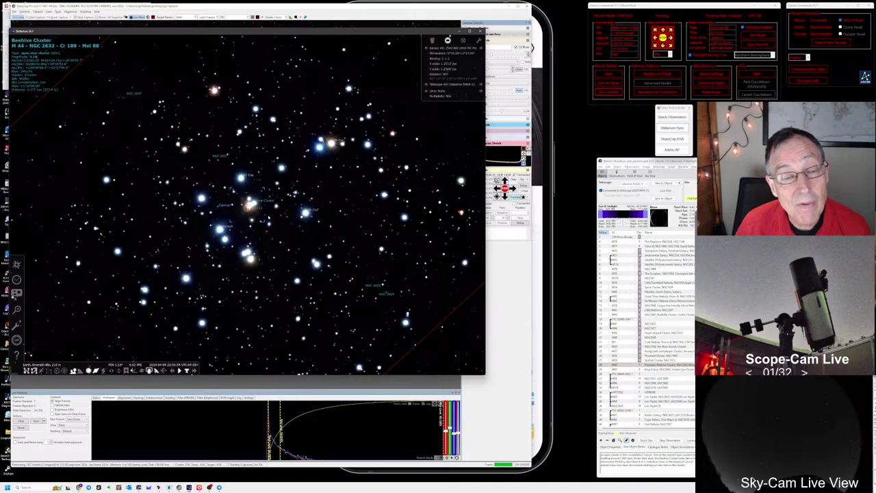
scroll(268, 218, "down", 3)
scroll(308, 217, "down", 1)
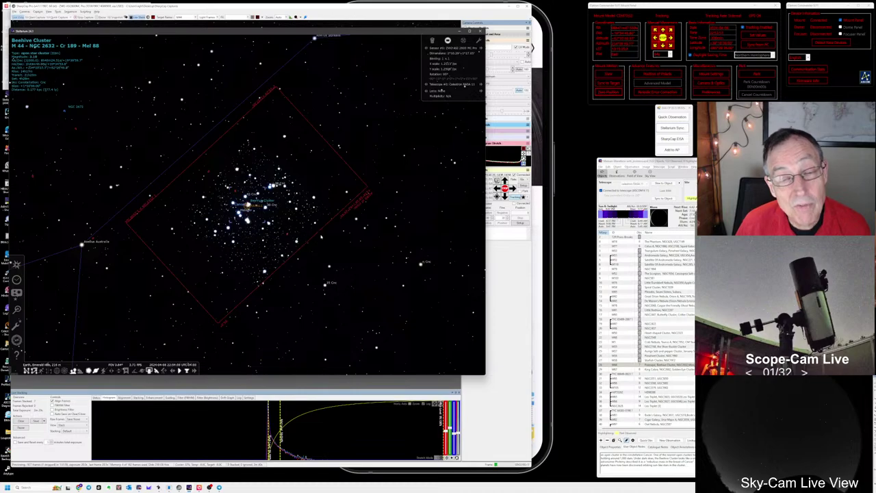
- Return to SharpCap and save a quick observation for M44 with a note about the manger
key("alt+Tab")
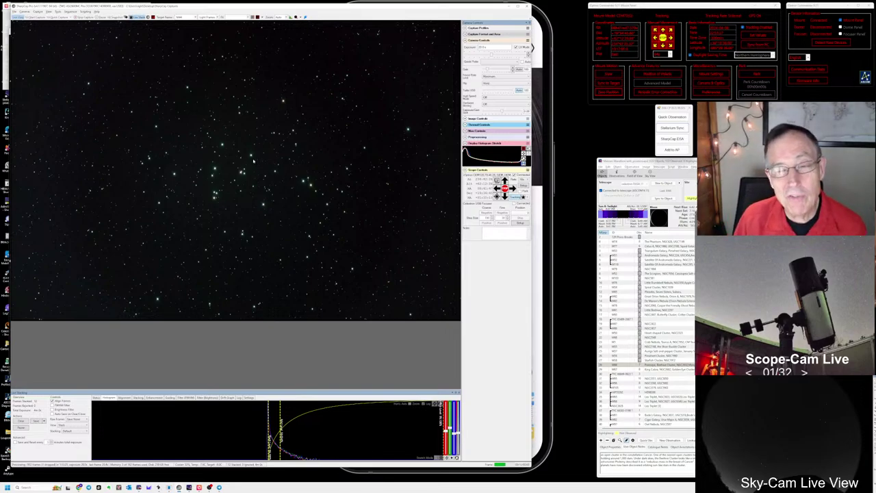
left_click(682, 118)
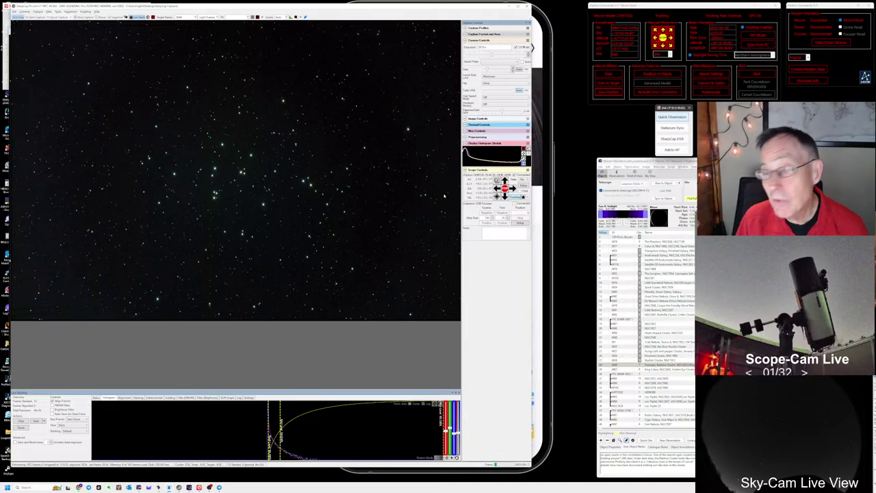
left_click(659, 118)
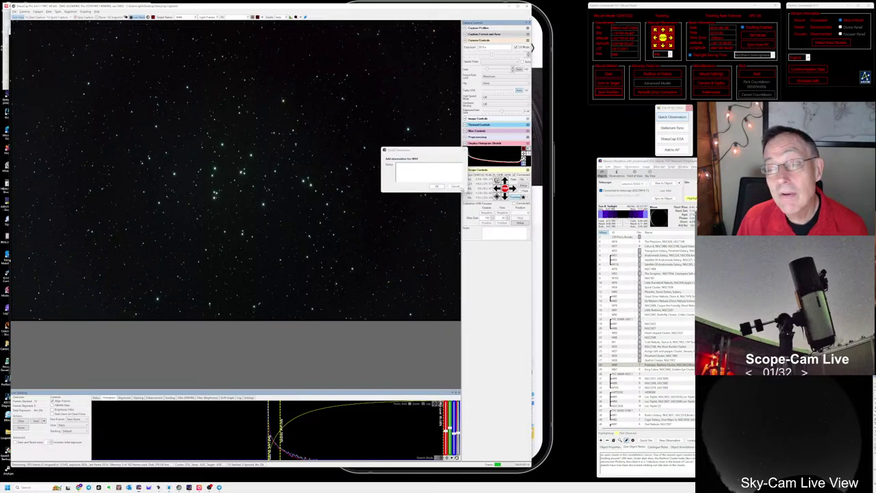
left_click(422, 175)
type("Be")
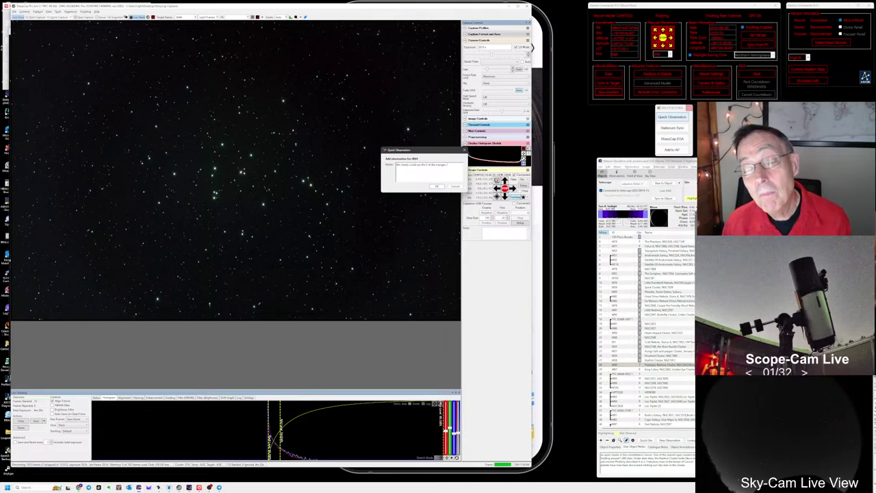
type(")")
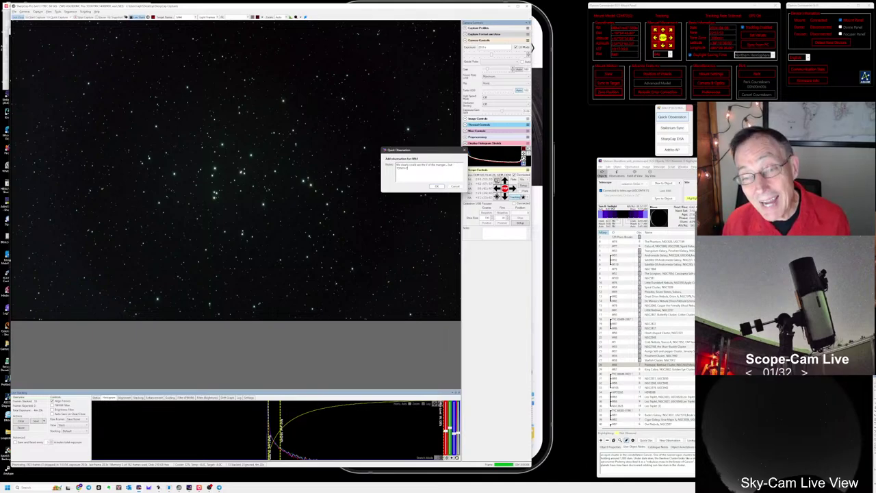
type(" Look")
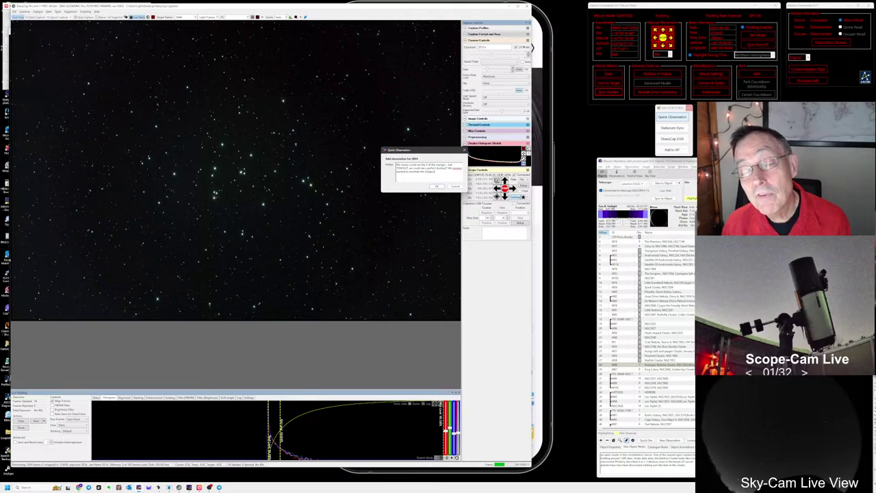
type("ed")
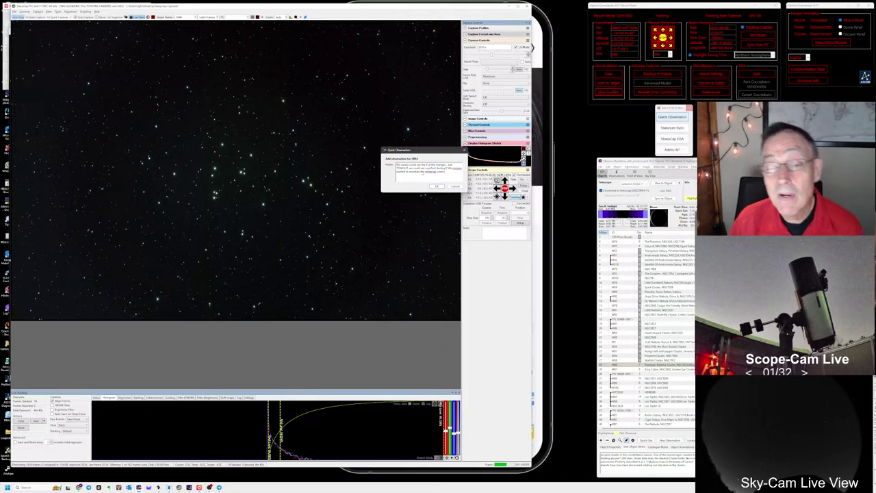
left_click(437, 187)
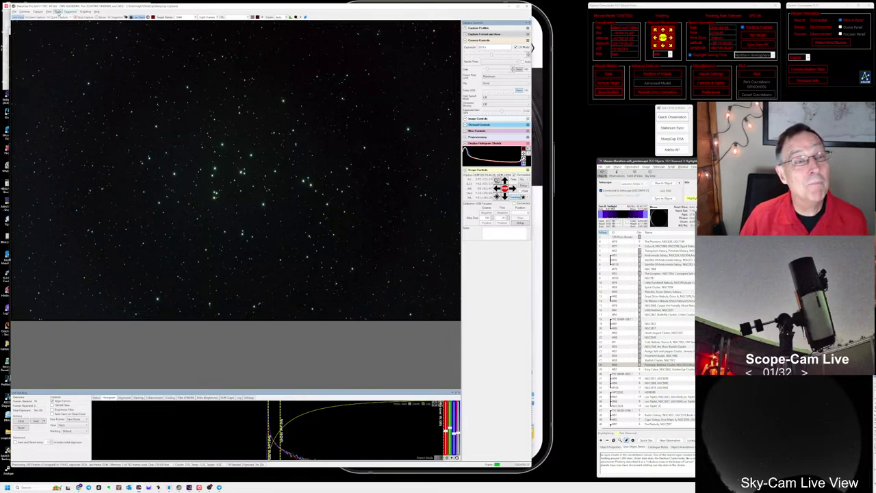
- Run the default next-target sequence, slew to M67 from the observing list, name the target M67 and confirm the mount has settled
left_click(70, 11)
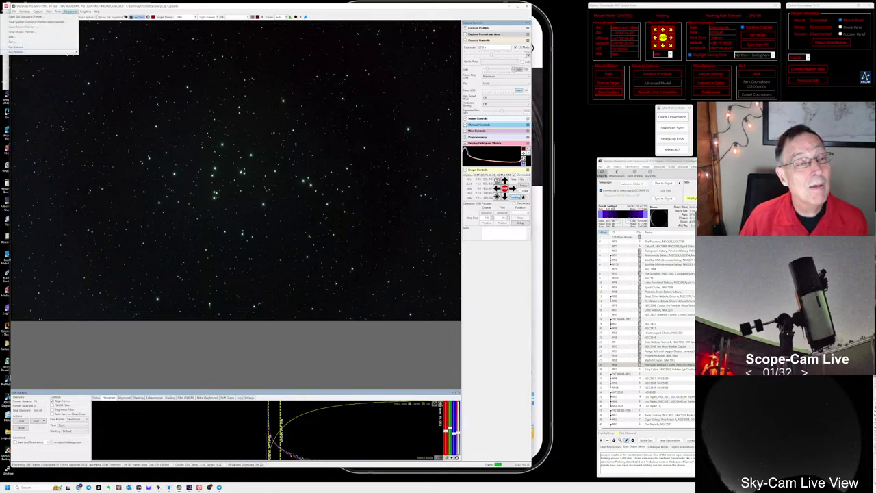
mouse_move(69, 52)
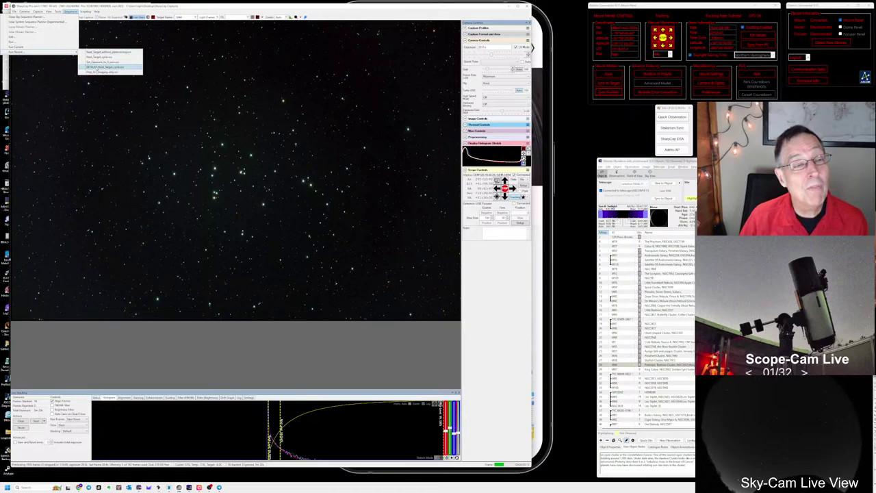
left_click(96, 67)
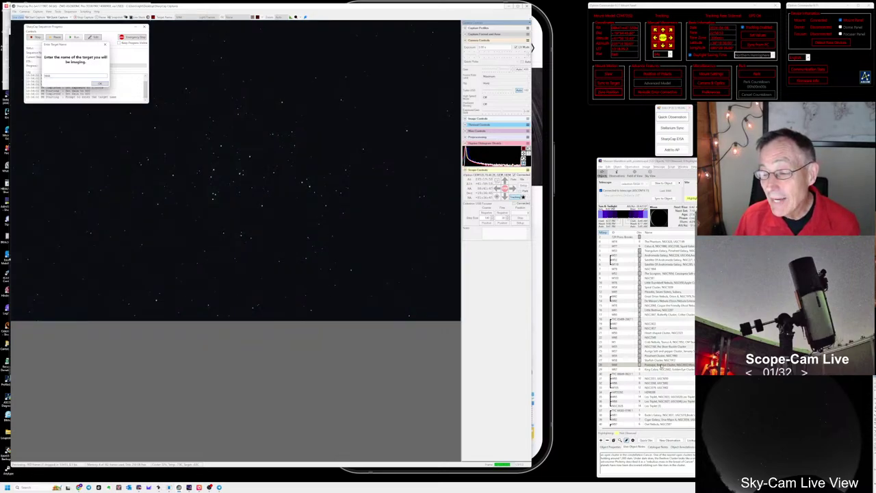
left_click(662, 369)
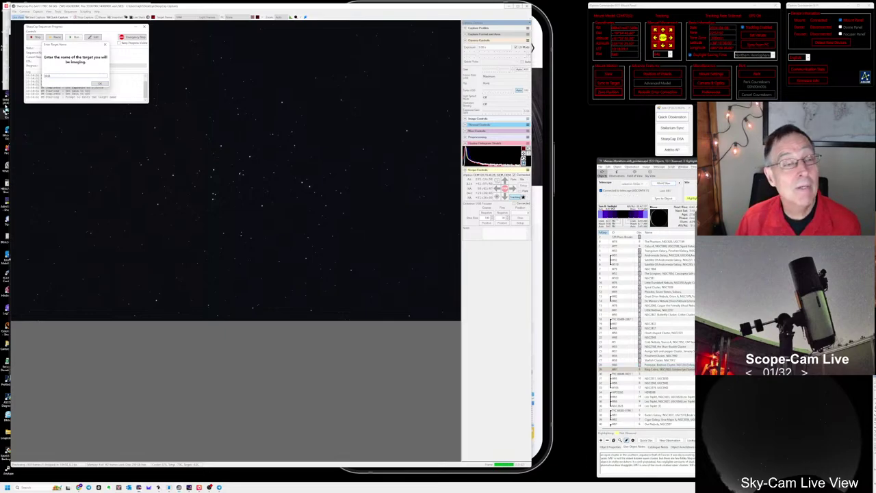
left_click(58, 75)
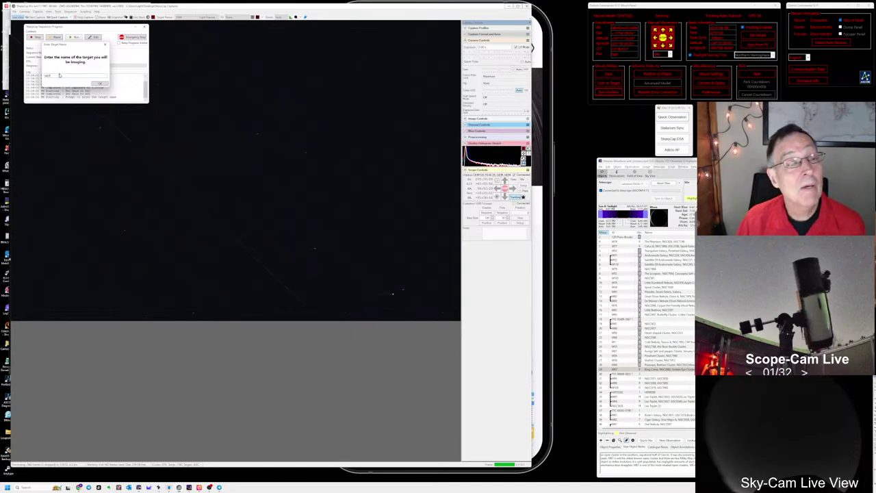
left_click(96, 84)
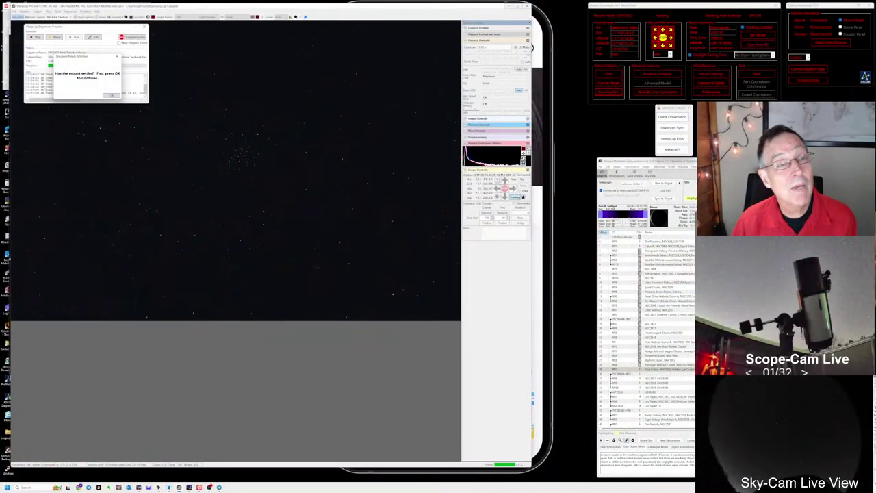
left_click(108, 95)
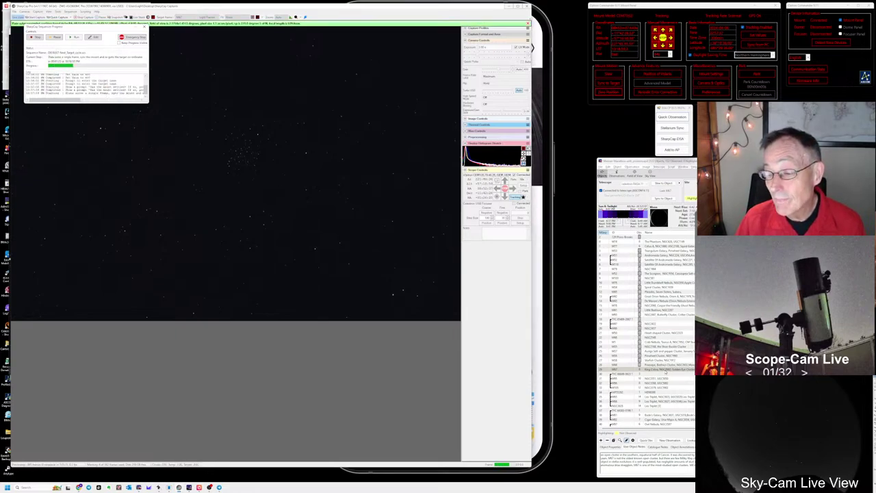
- Examine the available object and observation conditions in the observing list's custom highlighting settings, leaving without changes
left_click(667, 370)
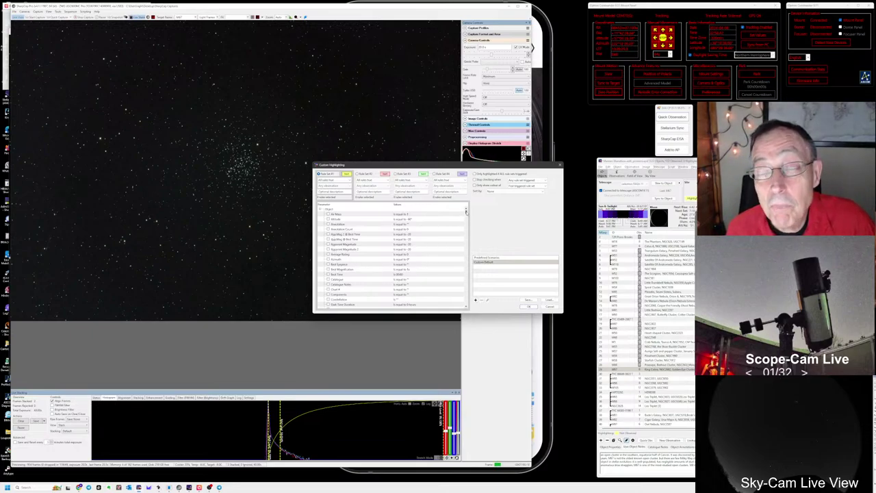
left_click_drag(465, 212, 466, 252)
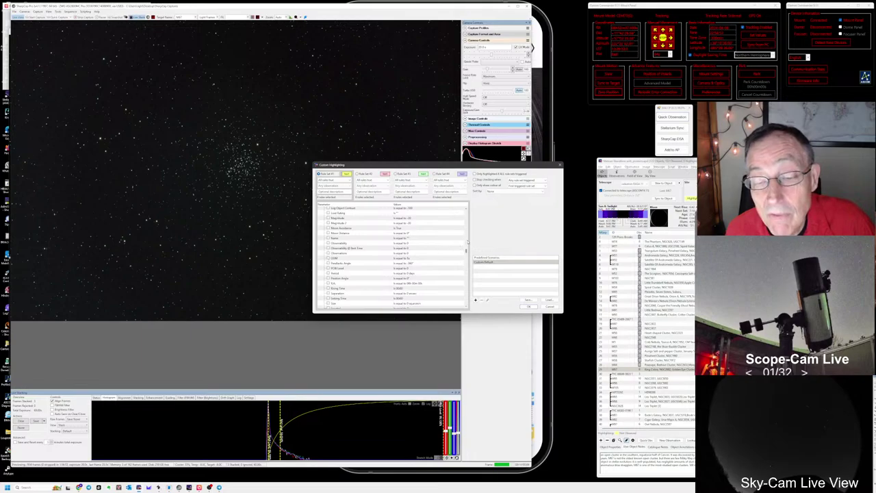
left_click_drag(467, 252, 467, 282)
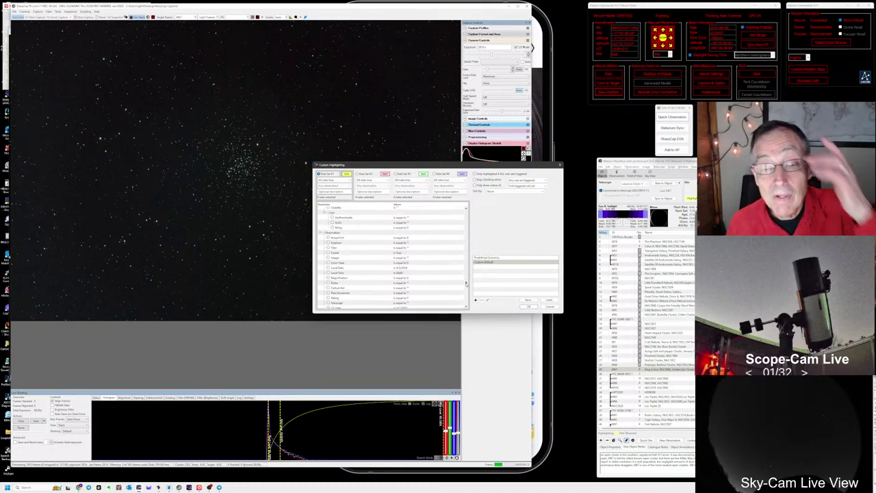
left_click_drag(468, 283, 473, 303)
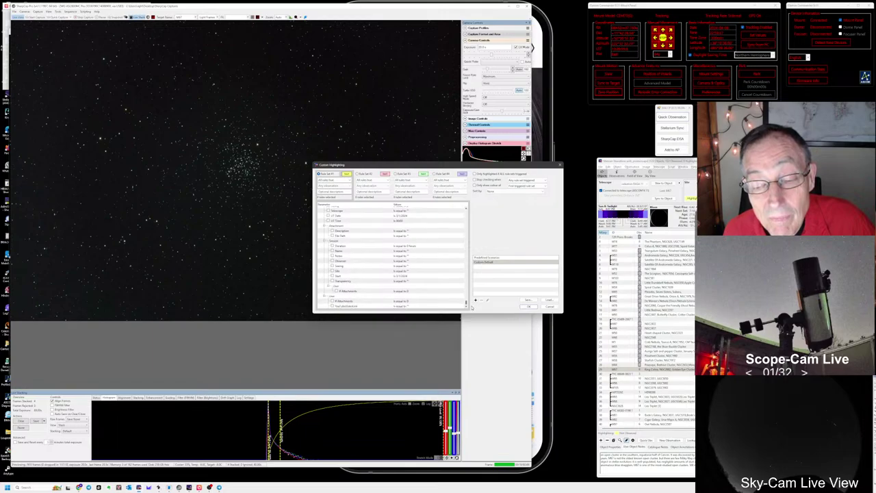
left_click_drag(469, 307, 467, 287)
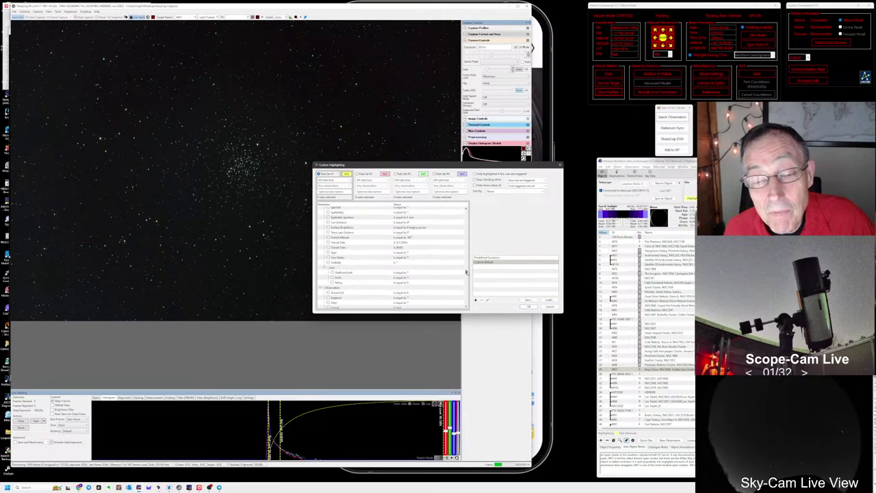
left_click_drag(466, 270, 466, 211)
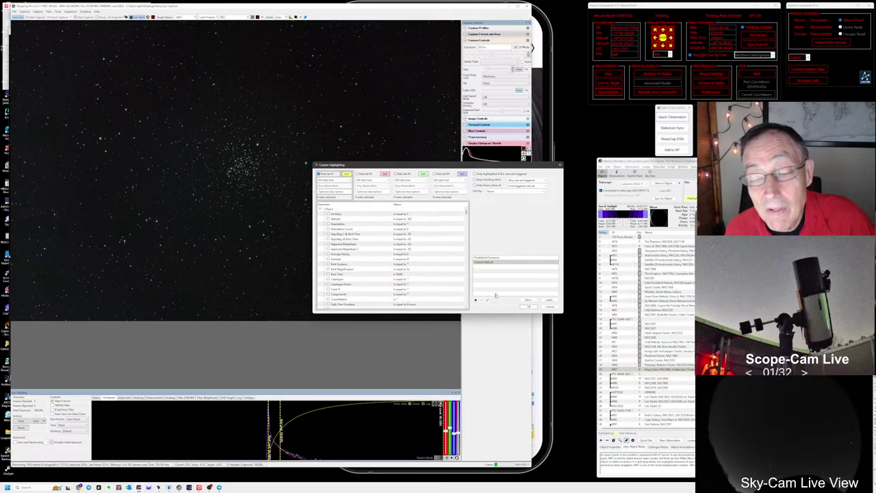
left_click(550, 306)
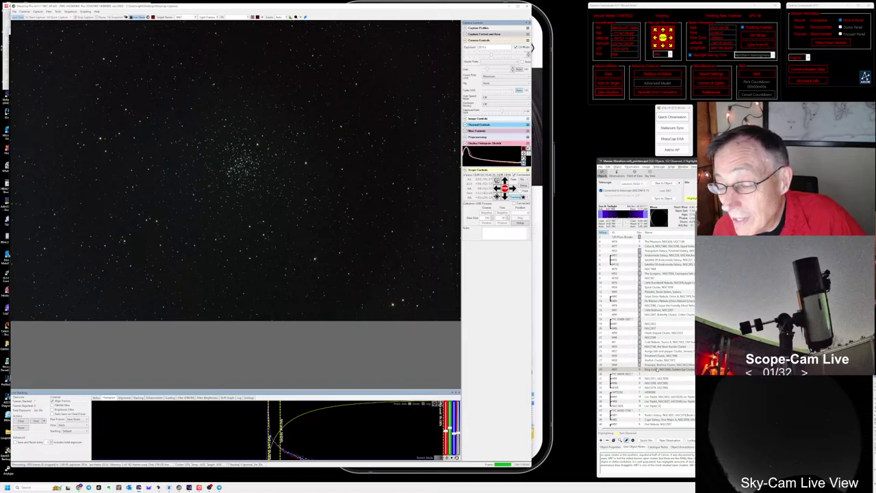
- Sync Stellarium to M67, switch to it and examine the cluster's place relative to Cancer and the surrounding constellations
left_click(658, 369)
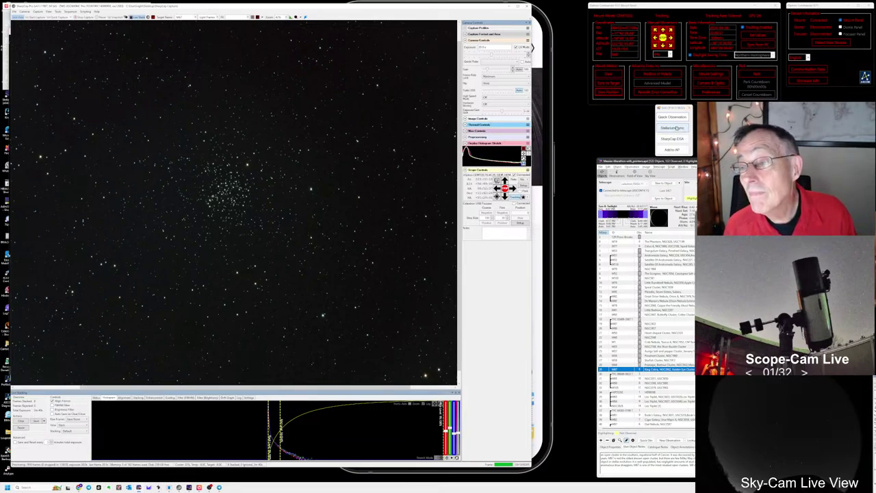
left_click(674, 128)
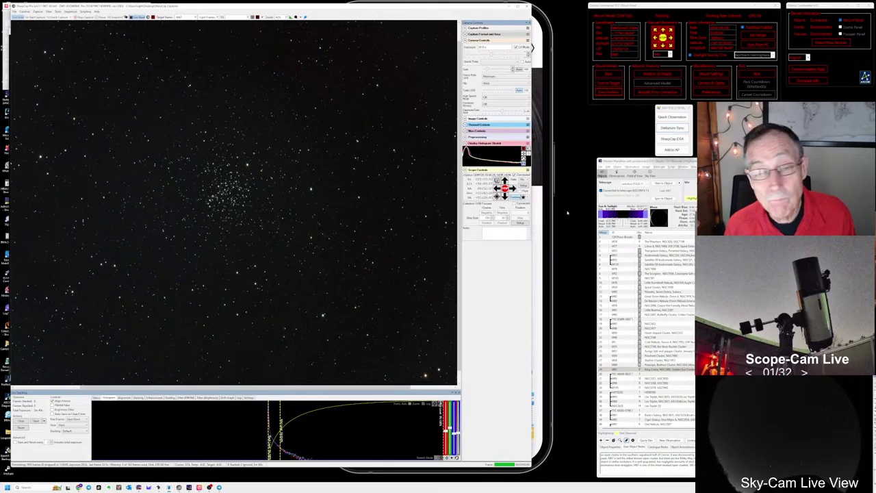
key("alt+Tab")
key("alt+Tab")
key("alt+Tab")
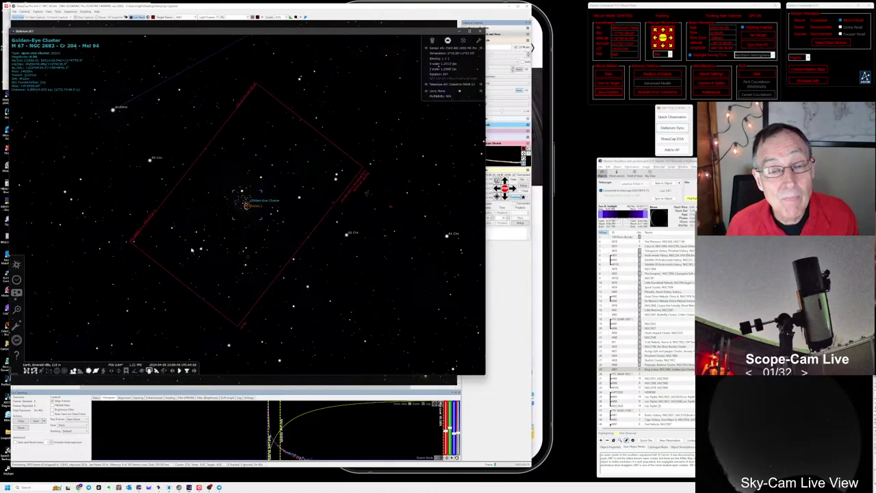
scroll(243, 250, "down", 3)
scroll(251, 254, "down", 3)
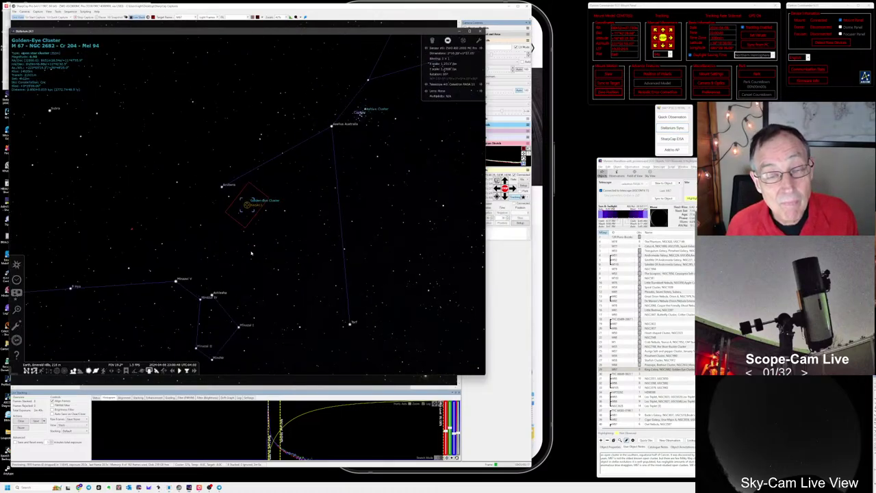
scroll(254, 254, "down", 5)
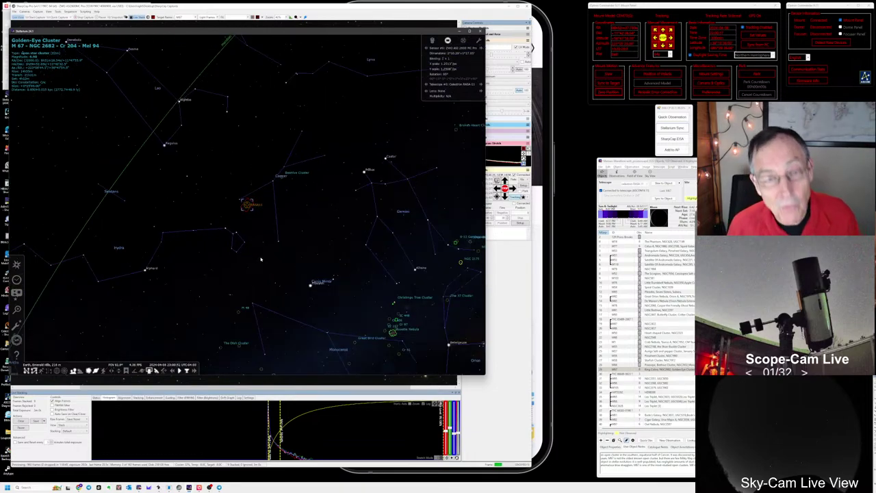
scroll(263, 257, "down", 3)
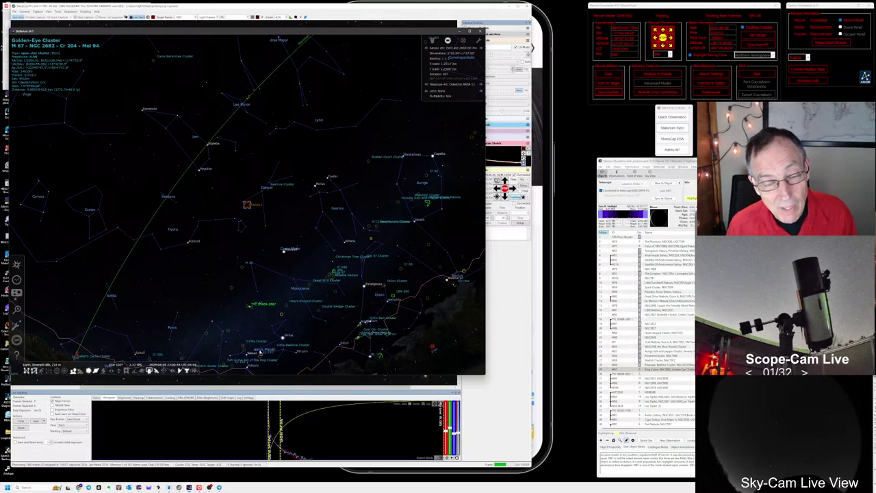
scroll(260, 352, "down", 2)
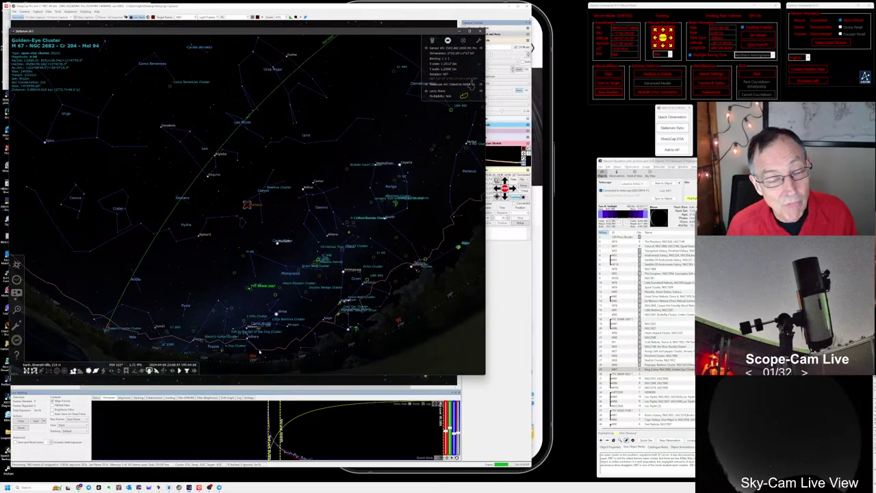
scroll(255, 227, "up", 2)
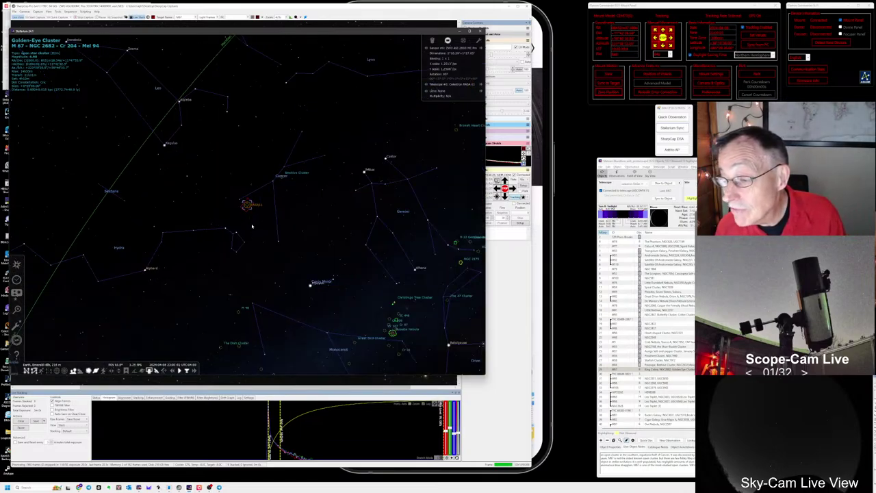
scroll(256, 226, "up", 1)
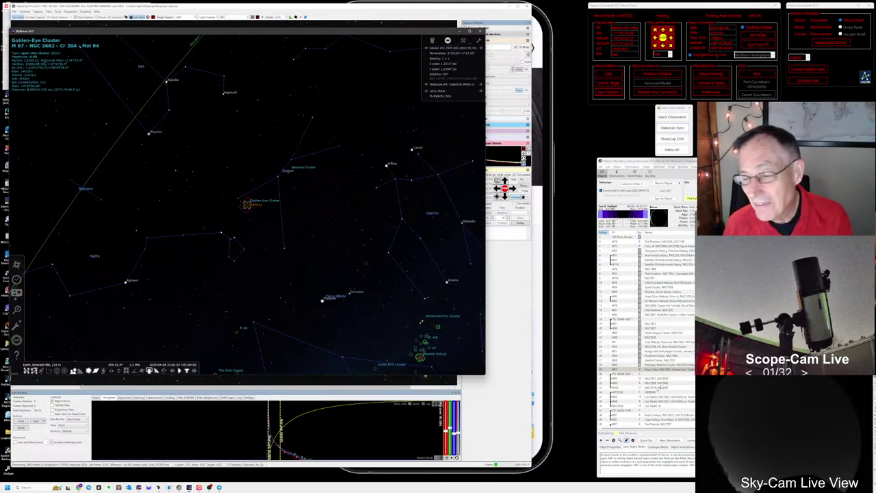
- Return to SharpCap and save a quick observation for M67 with a note about the King Cobra and the golden eye
key("alt+Tab")
key("alt+Tab")
key("alt+Tab")
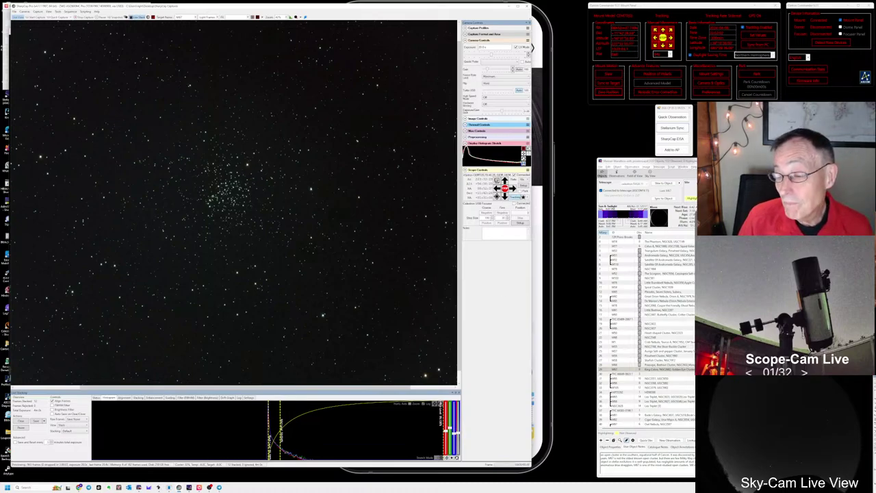
left_click(685, 371)
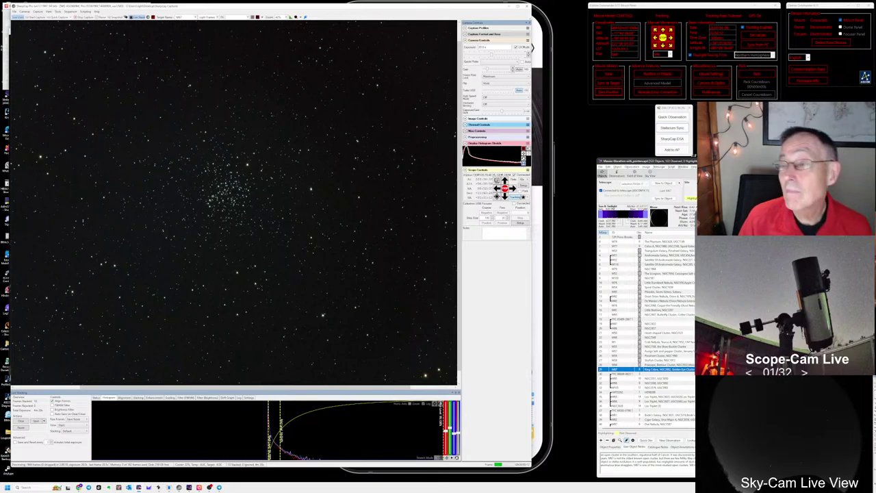
left_click(672, 117)
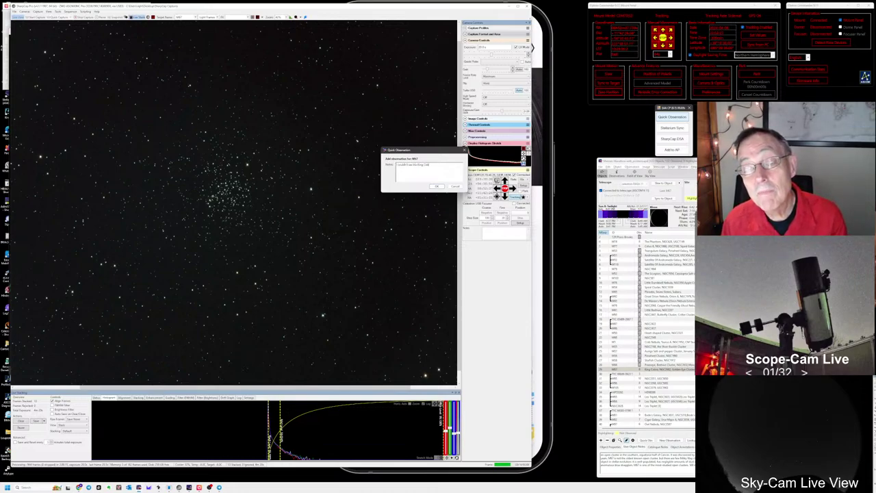
type("at")
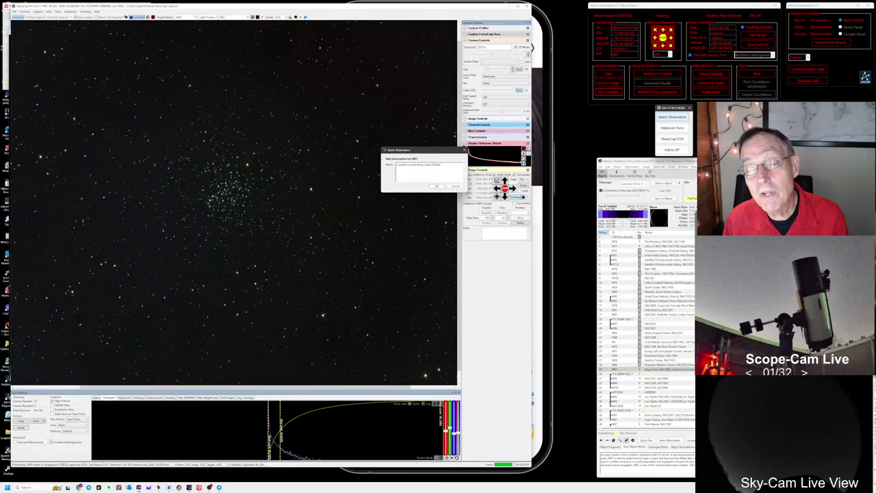
type("en eye")
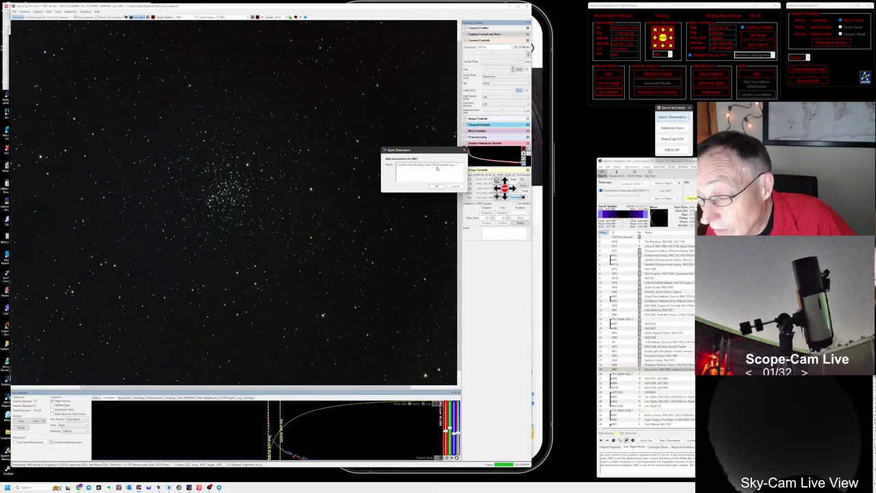
type("scene")
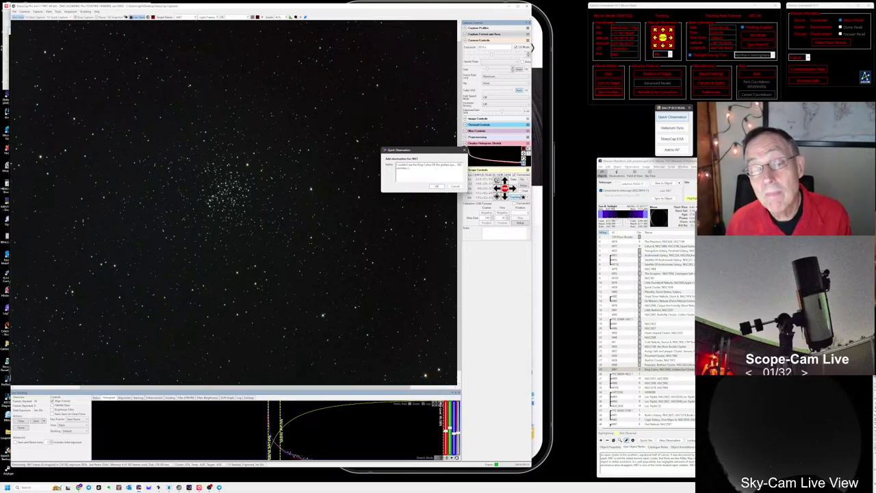
type(" but it is possible")
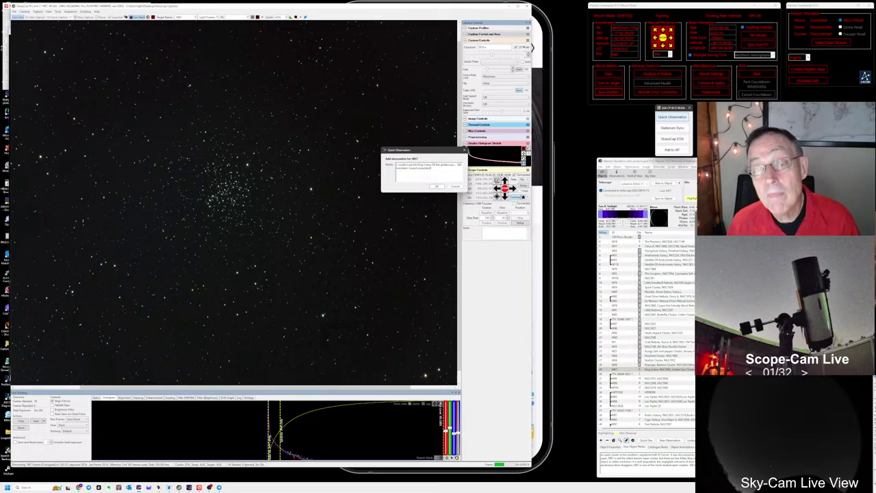
left_click(435, 187)
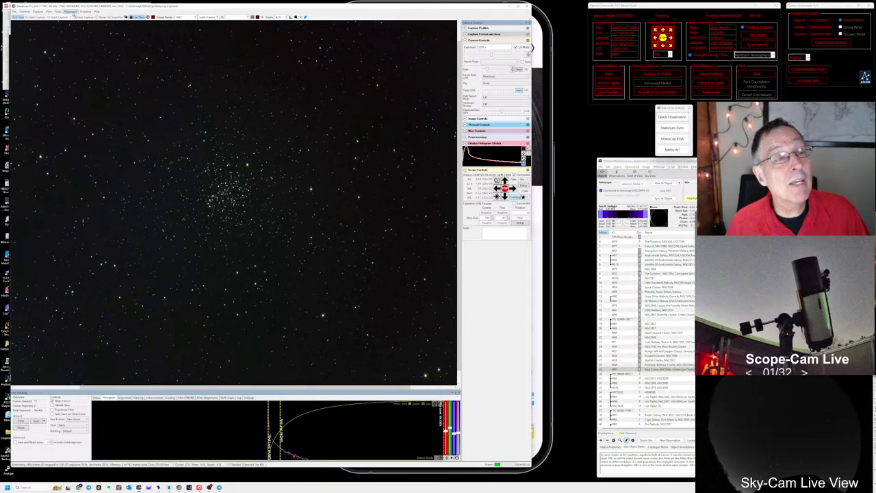
- Run the default next-target sequence, slew to the framing star for the M95, M96 and M105 group, and name the target M95 M96 M105
left_click(71, 11)
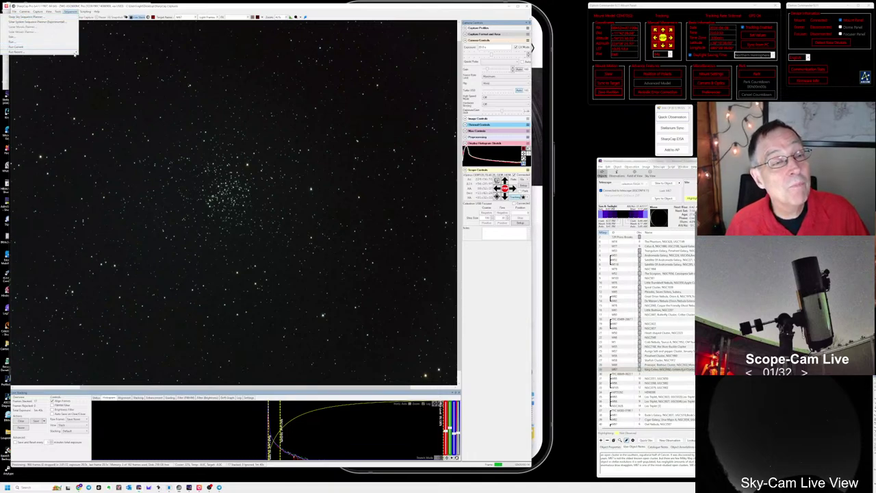
mouse_move(74, 52)
left_click(96, 67)
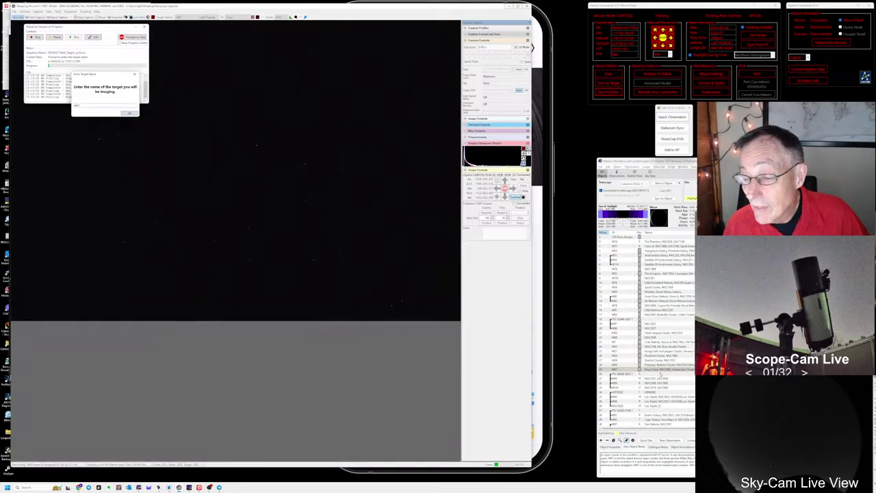
left_click(661, 374)
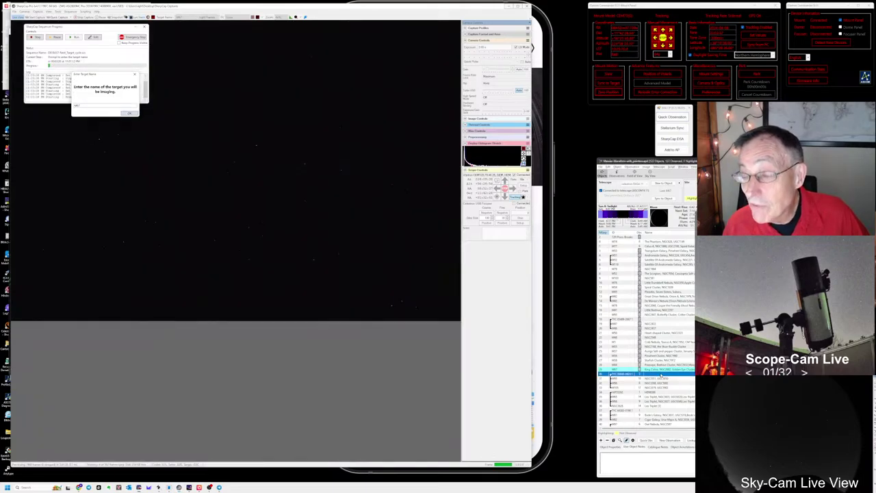
left_click(664, 183)
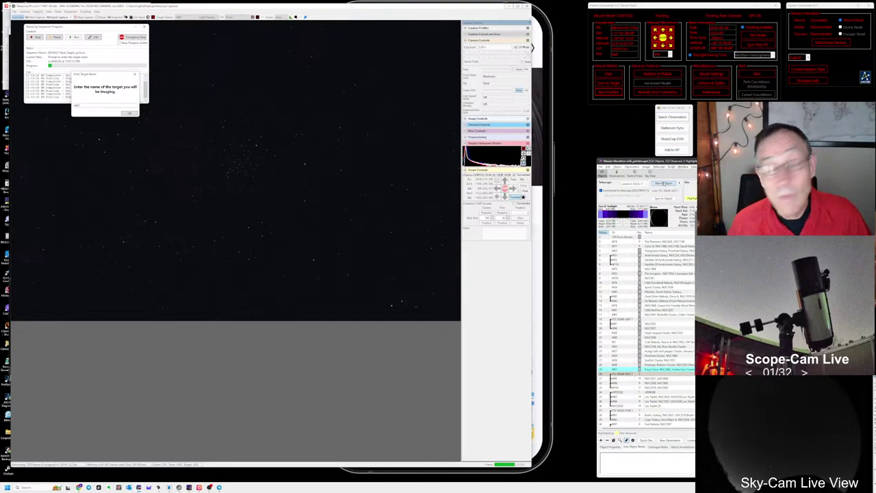
left_click(92, 109)
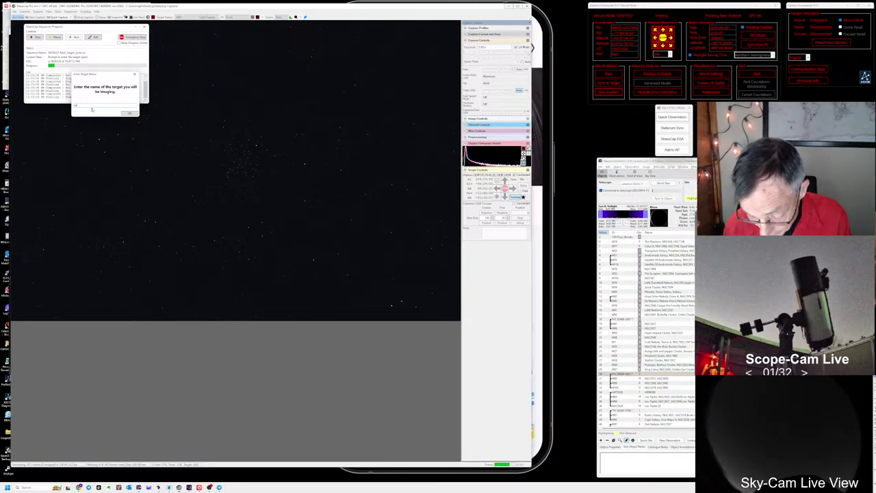
type("1499")
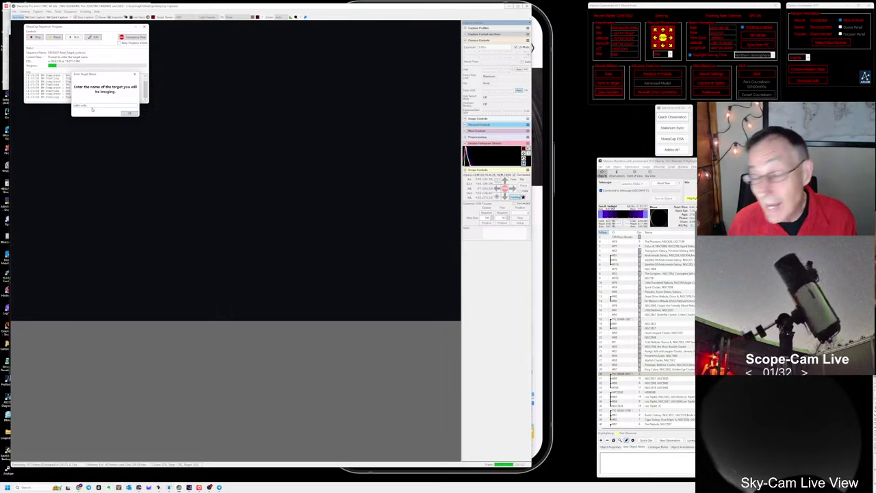
type(" 73A")
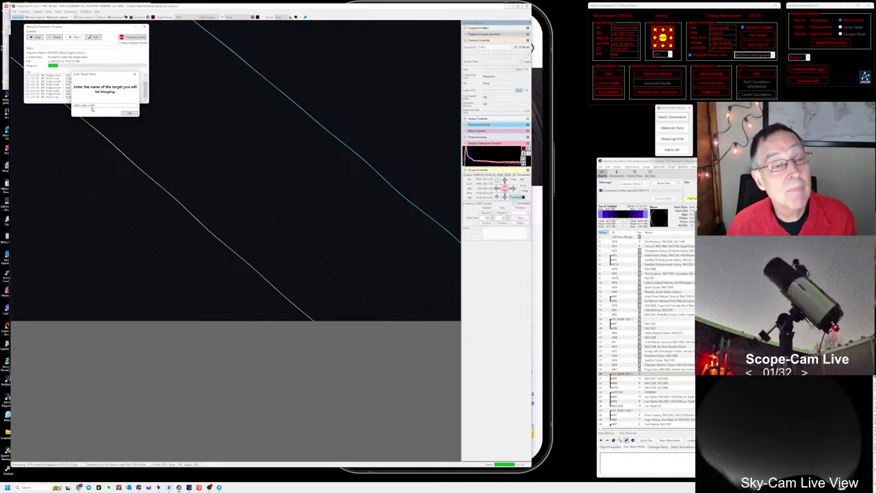
left_click(127, 113)
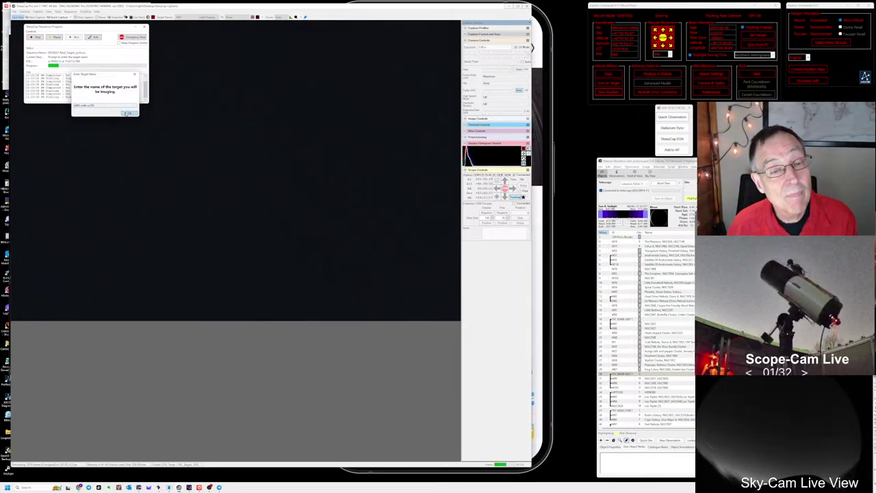
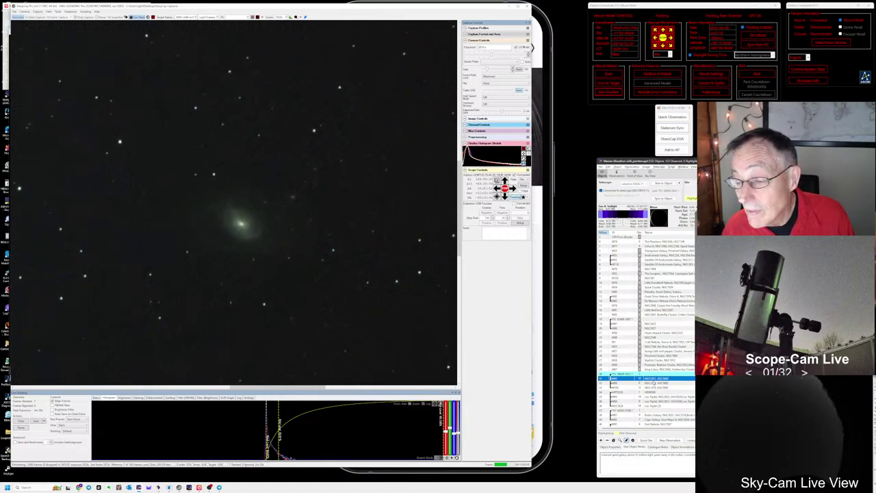
- Examine M96 with its observing notes and M105 up close in the stacked image, adjusting the live stack's histogram stretch
left_click(654, 383)
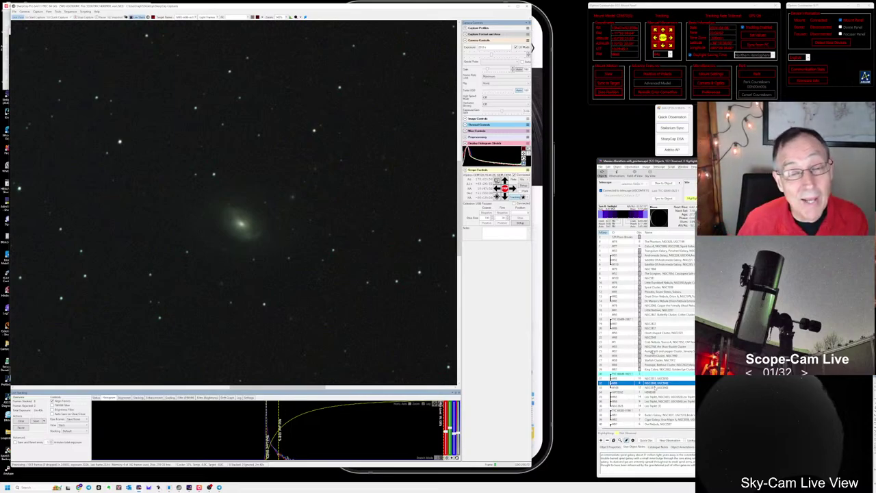
scroll(247, 233, "up", 2)
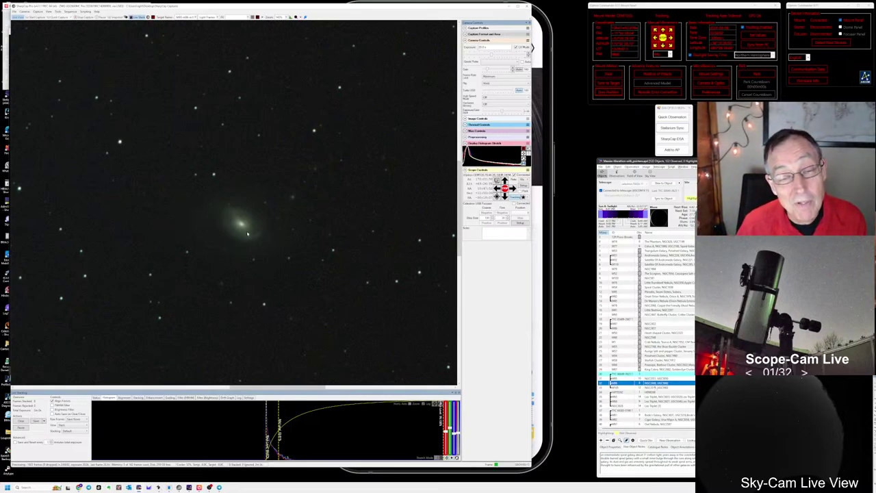
scroll(243, 235, "up", 1)
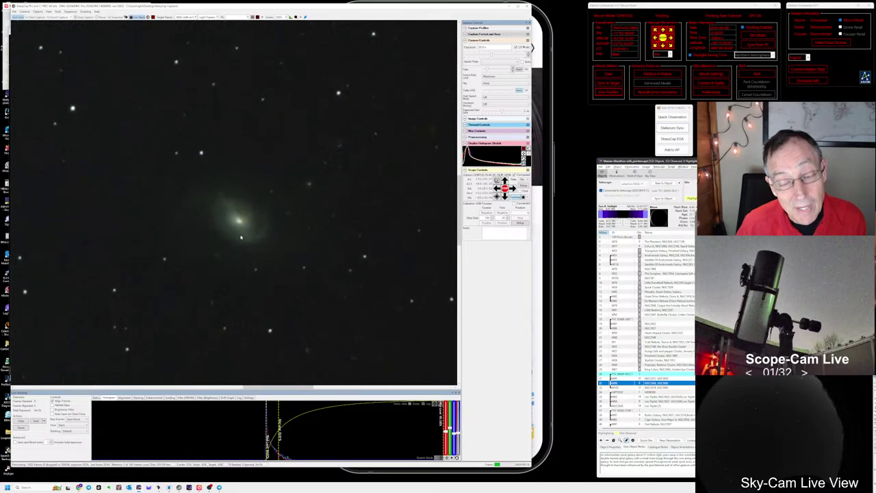
scroll(239, 236, "up", 1)
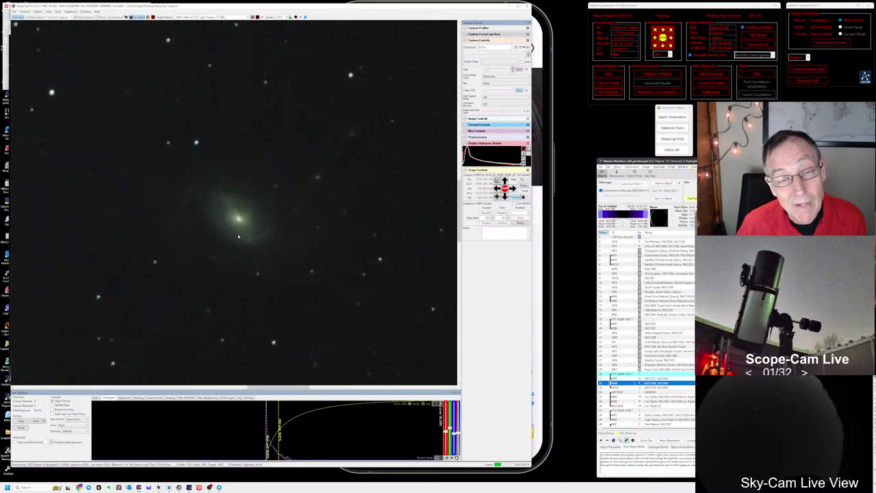
left_click(281, 422)
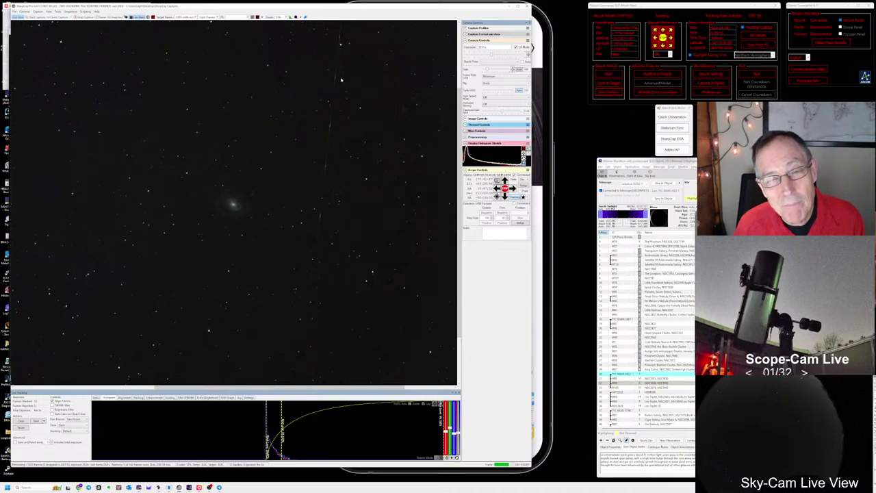
left_click_drag(213, 388, 121, 389)
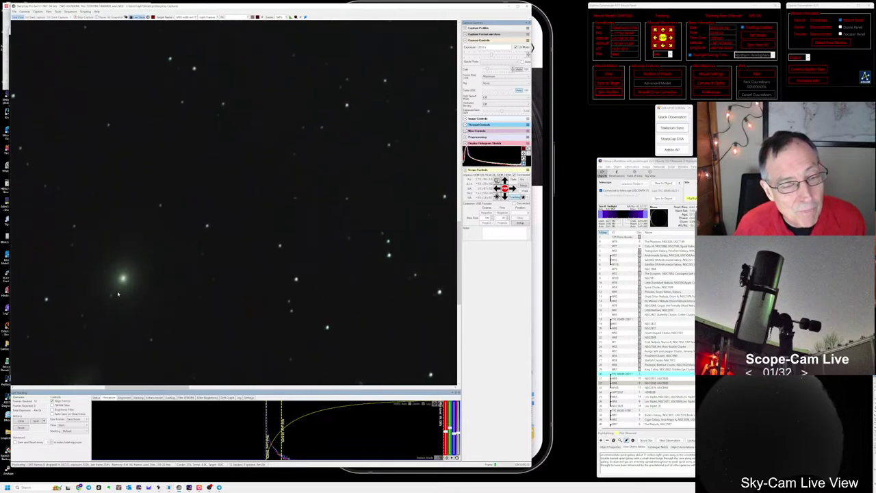
- Save a quick observation for M105 and its associated objects, with a note about the bar in M95 and the asymmetry in M96
left_click(659, 388)
left_click(659, 388)
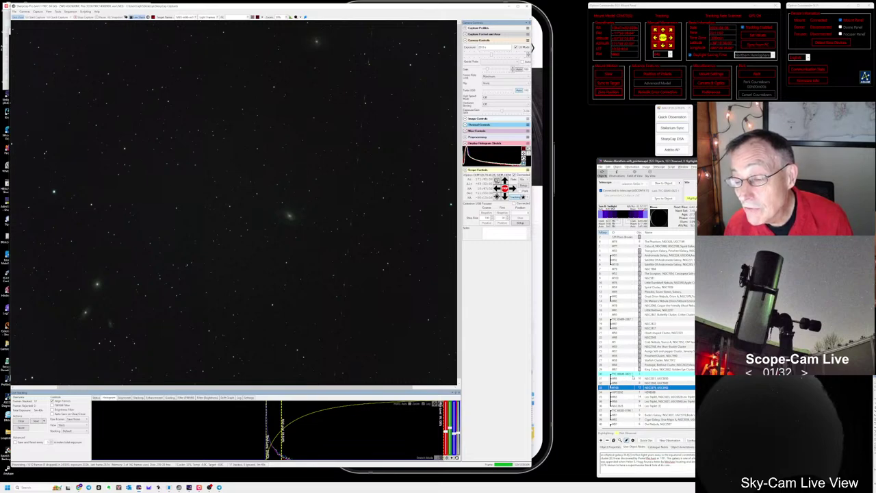
left_click(673, 118)
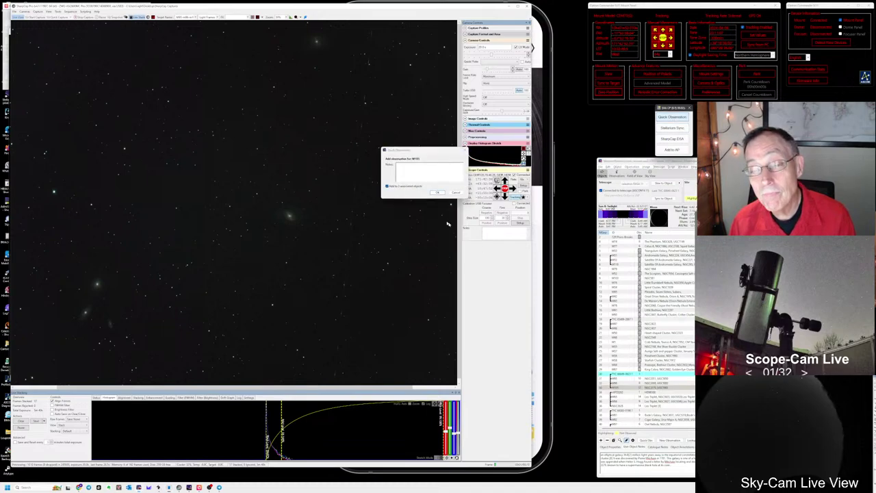
left_click(420, 173)
type("abc")
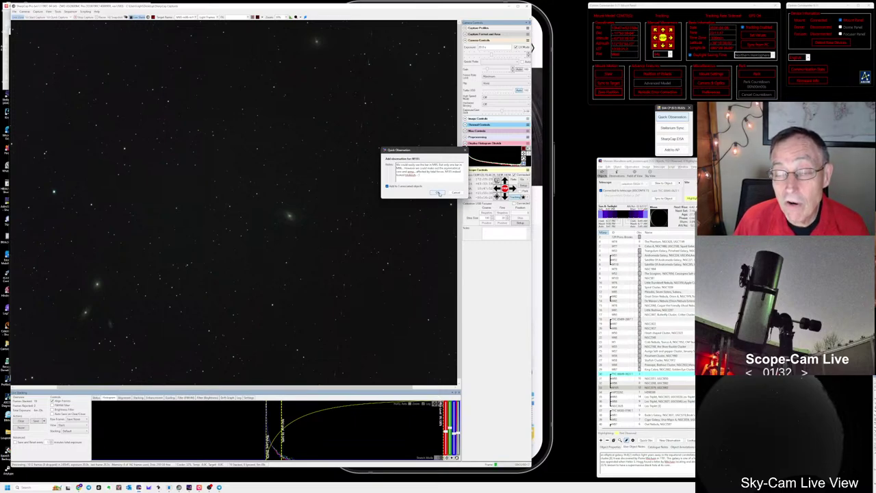
left_click(440, 194)
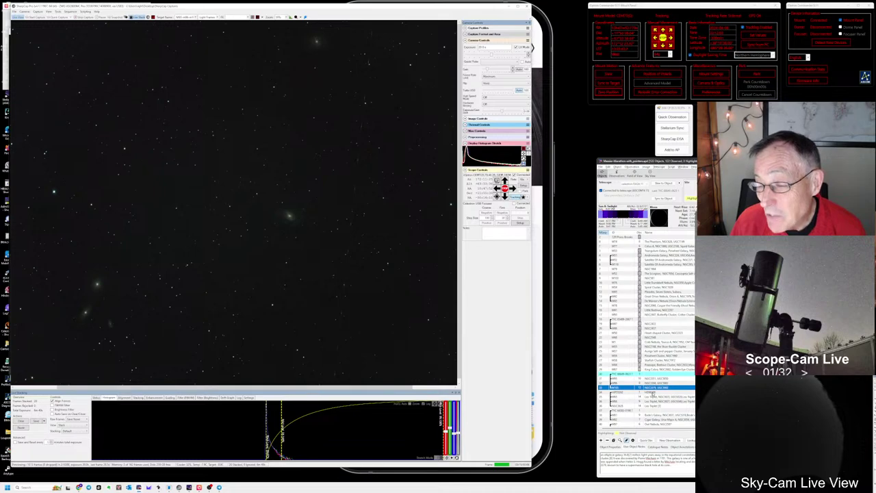
- Run the default next-target sequence and slew to the framing star for the Leo Triplet from the observing list
left_click(650, 392)
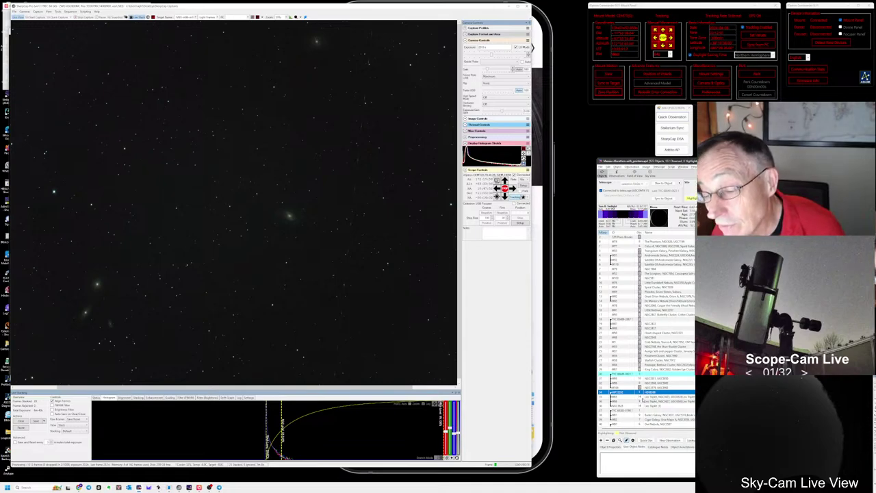
left_click(69, 12)
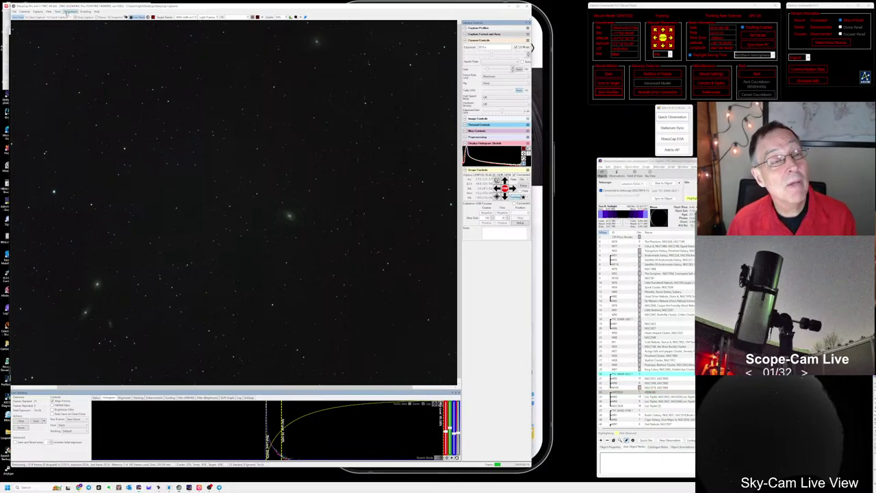
left_click(70, 12)
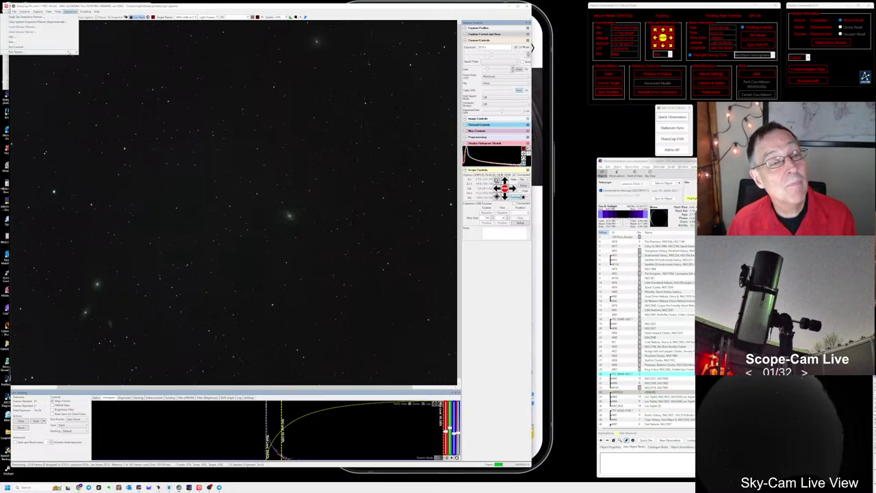
mouse_move(69, 52)
left_click(97, 68)
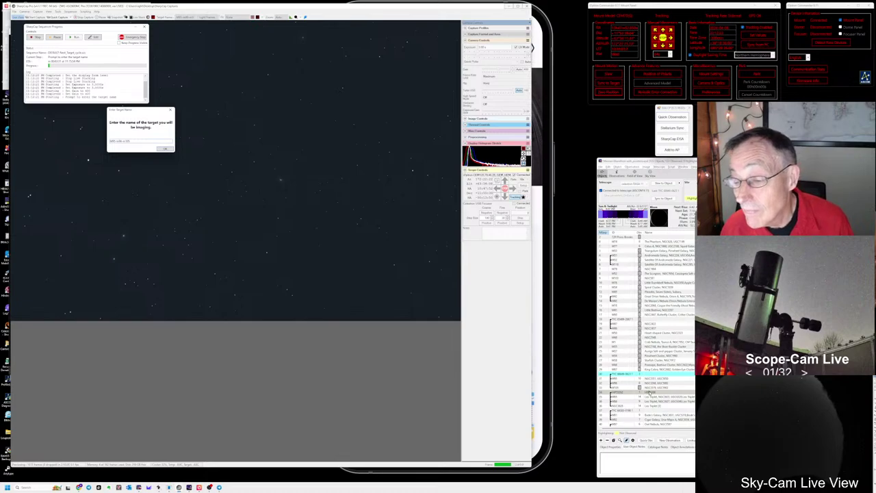
left_click(647, 392)
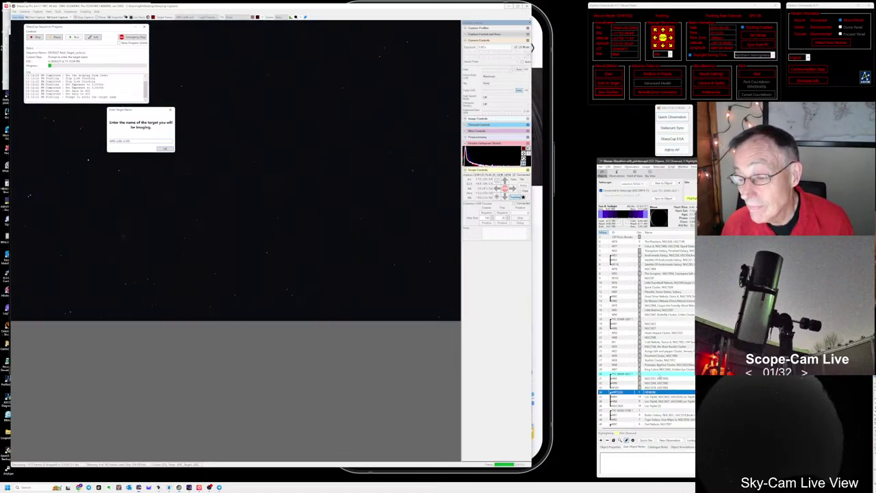
left_click(670, 184)
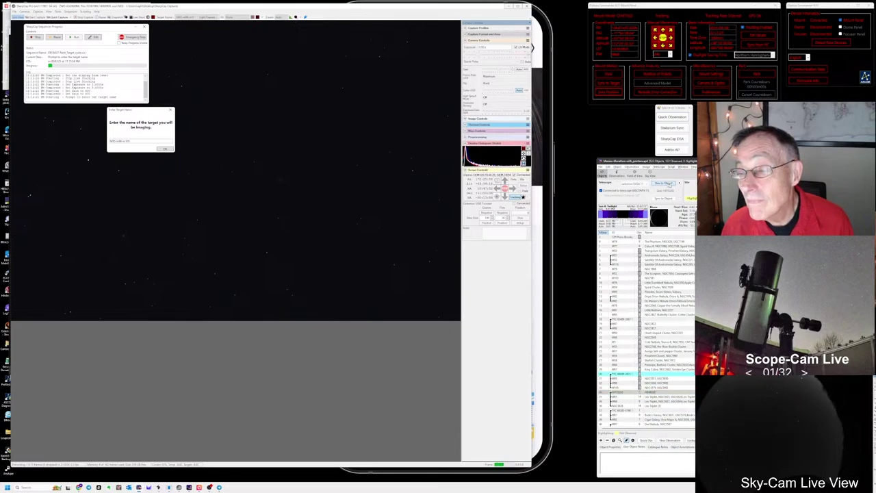
- Name the target M65 M66 NGC3628 and confirm that the mount has settled
left_click_drag(132, 141, 108, 141)
type("M")
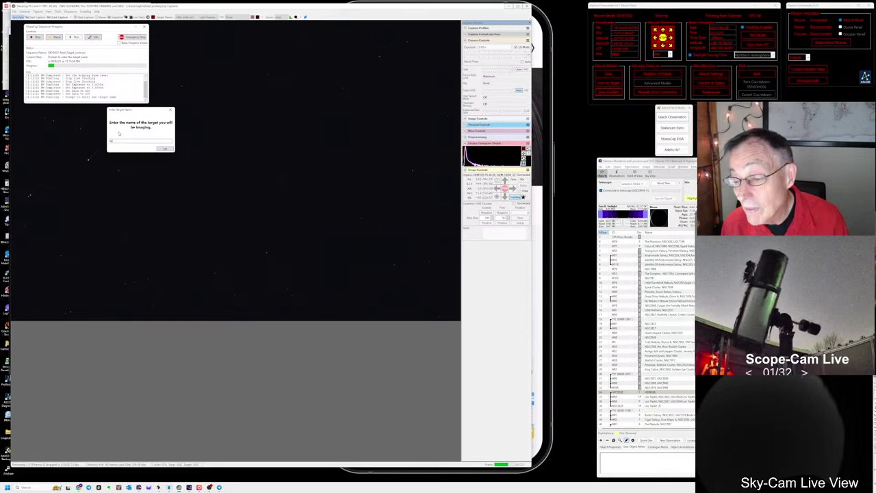
type("8")
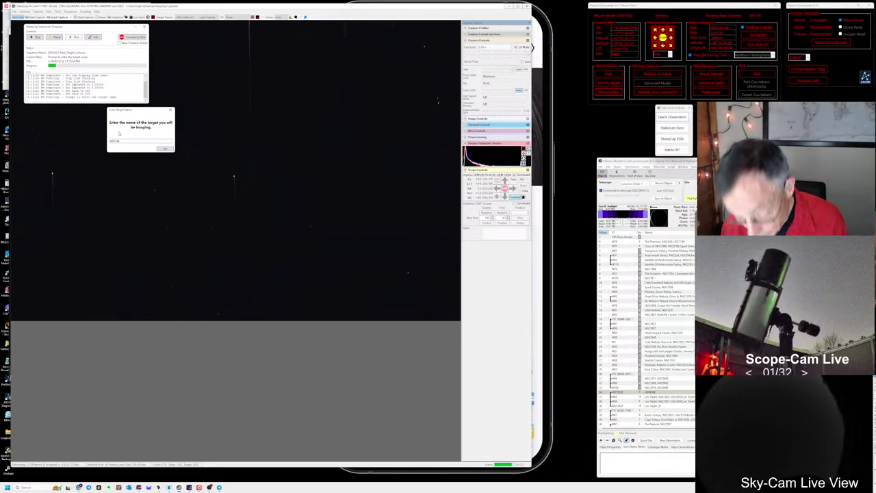
type("eb")
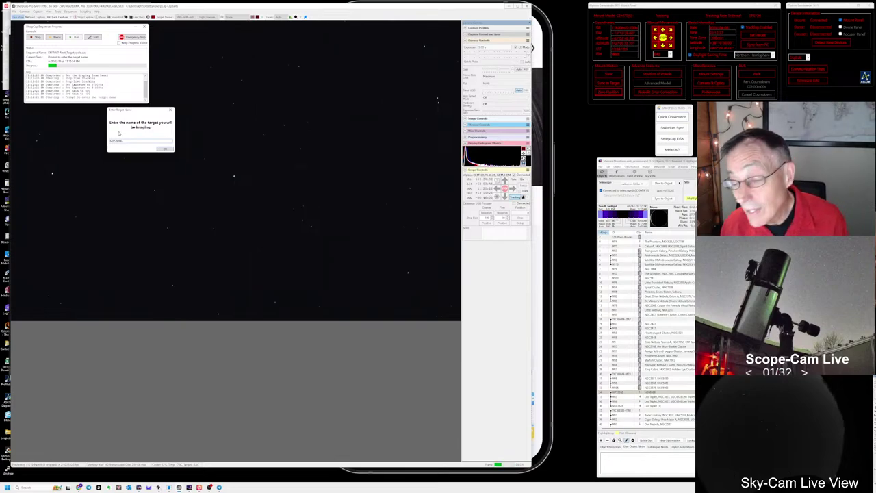
type("2")
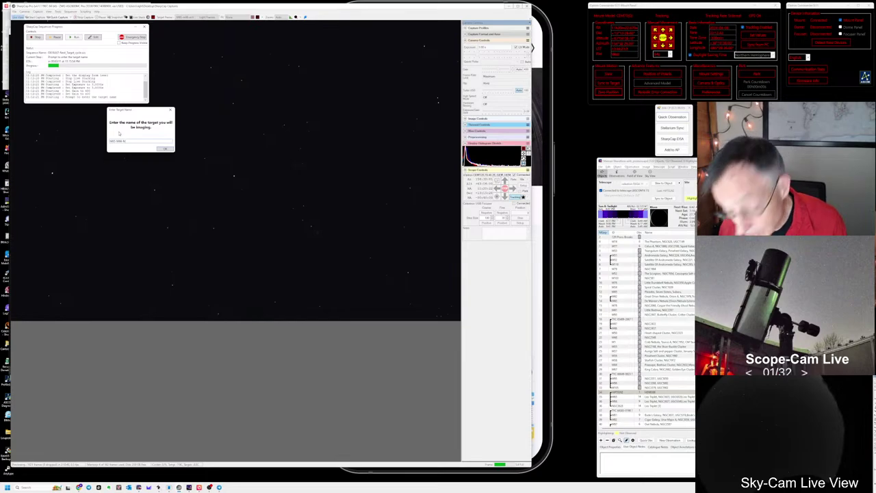
type("ula")
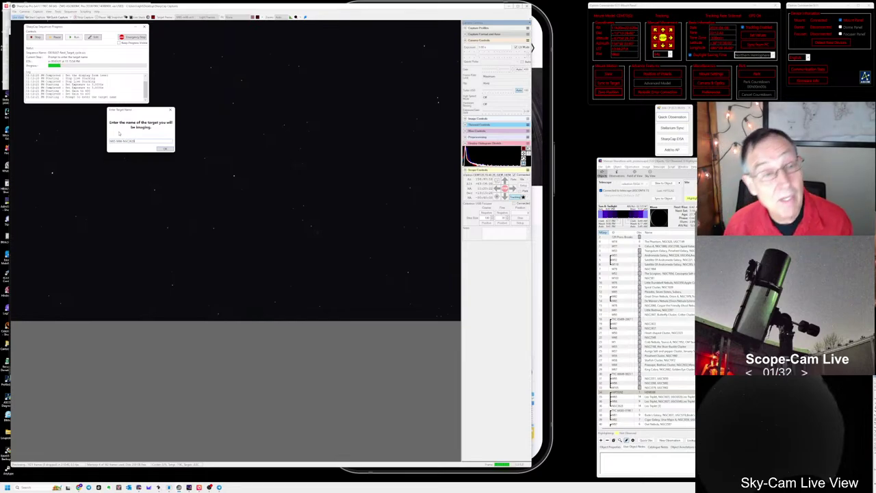
left_click(165, 149)
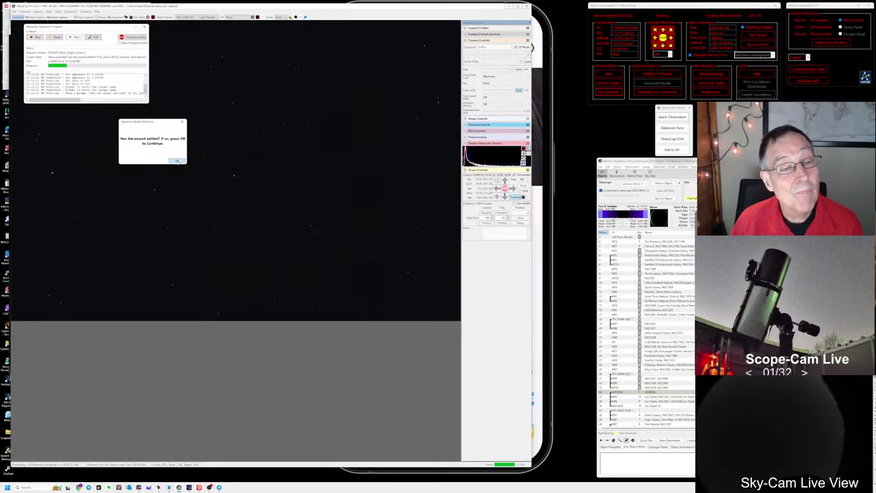
left_click(177, 161)
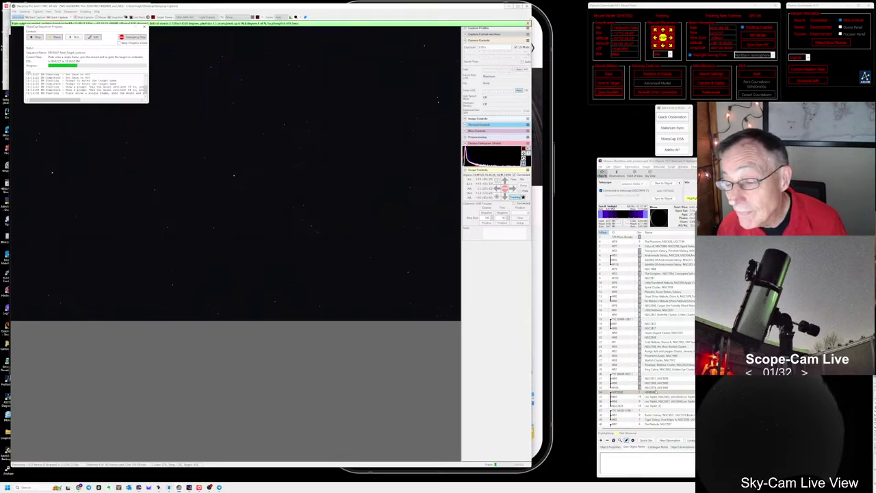
- Sync Stellarium to the Leo Triplet's framing star from the observing list and switch to its star chart
left_click(647, 391)
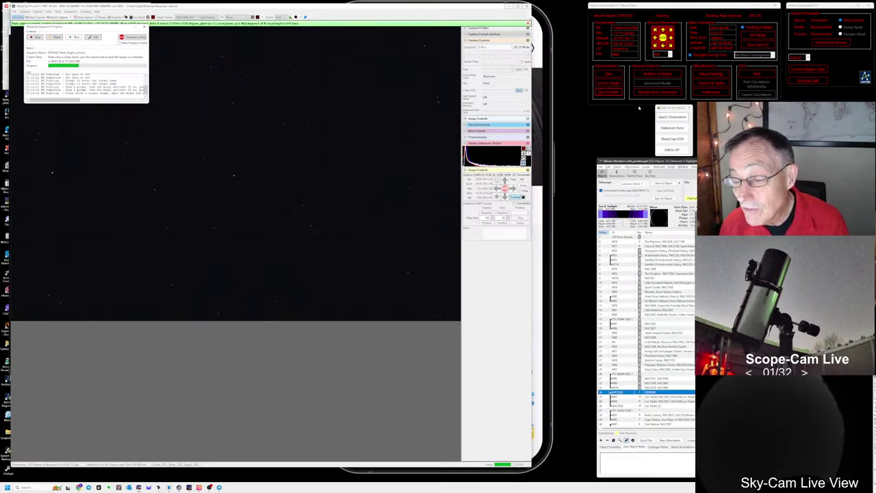
left_click(672, 128)
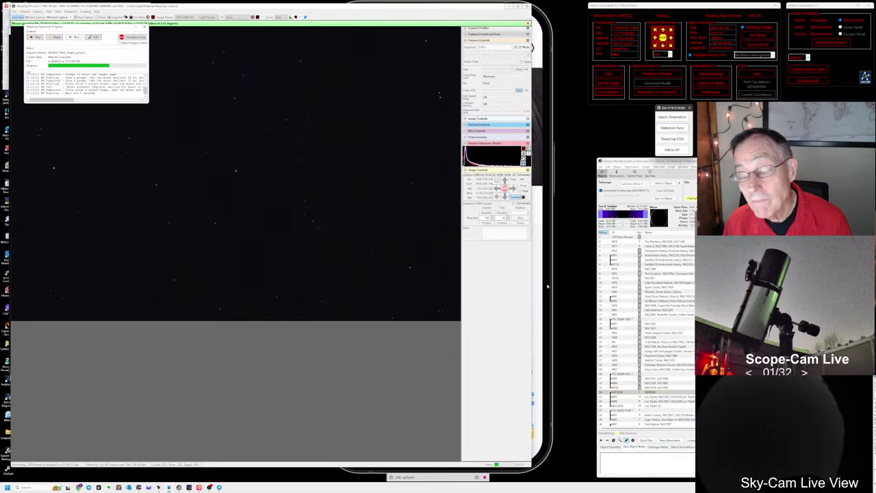
key("alt+Tab")
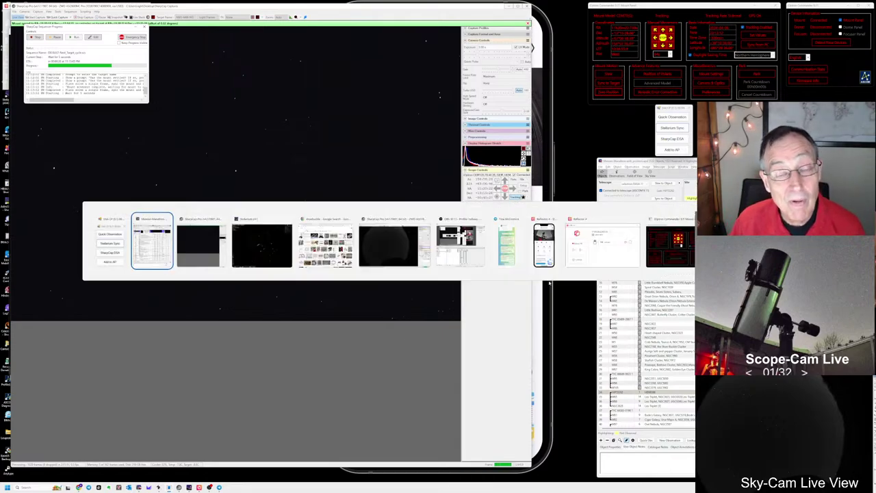
key("alt+Tab")
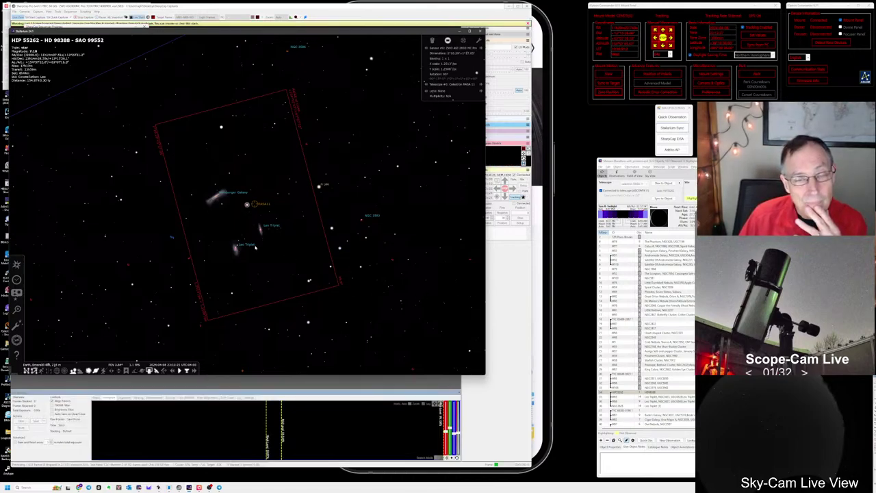
- Examine M65, M66 and NGC 3628 one by one with their object details in the star chart
scroll(255, 248, "up", 3)
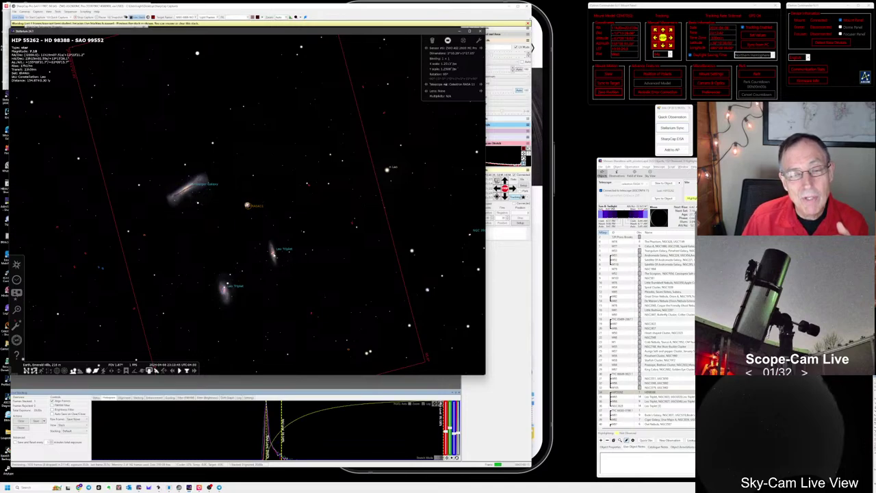
left_click(273, 255)
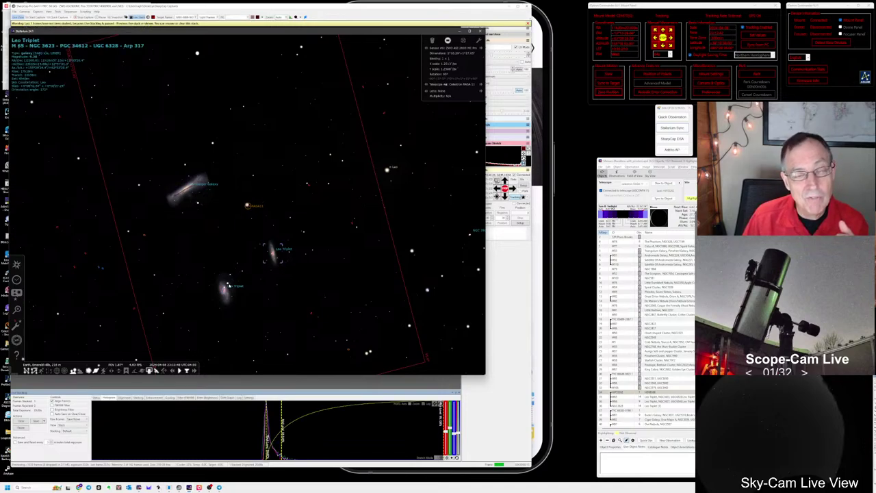
left_click(225, 288)
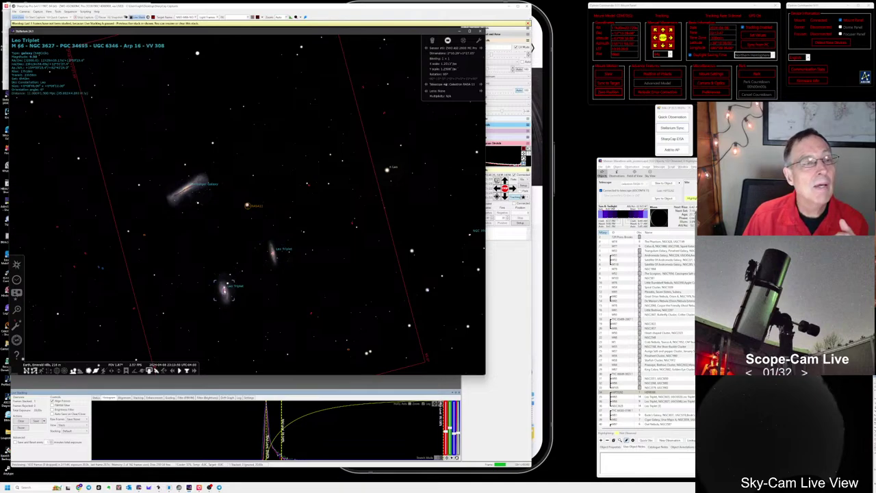
left_click(190, 191)
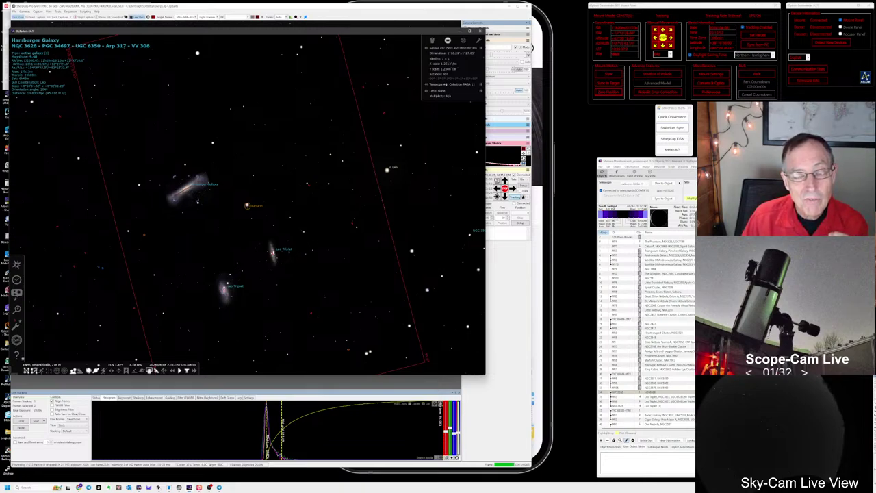
left_click(271, 253)
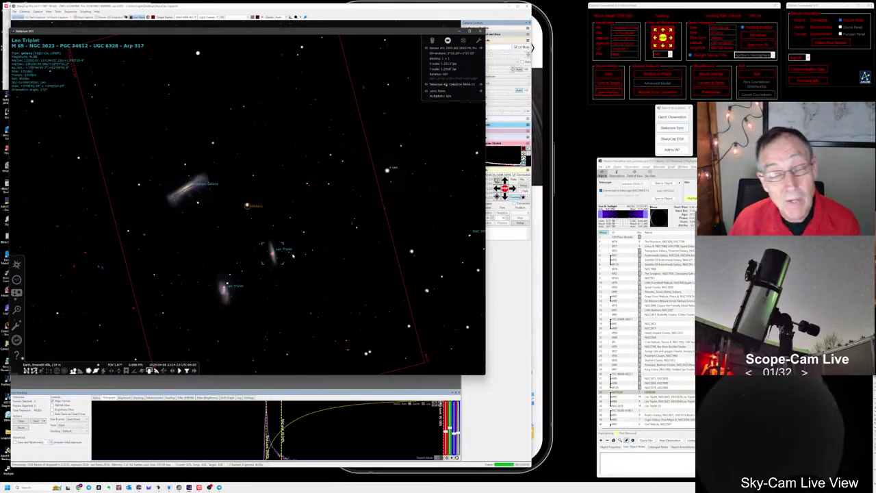
- Switch back to SharpCap and examine the Leo Triplet as a group and M65 up close in the live stack
left_click(235, 449)
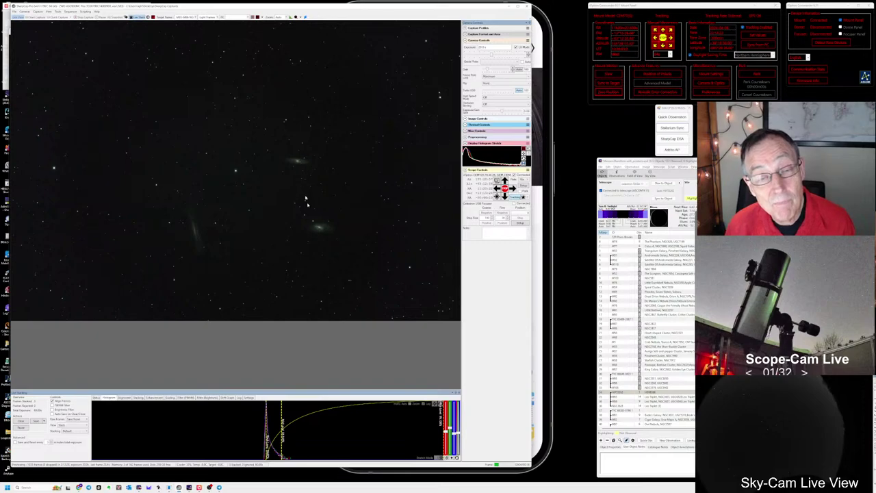
scroll(306, 199, "up", 3)
scroll(297, 288, "up", 2)
scroll(291, 283, "up", 1)
scroll(291, 283, "down", 1)
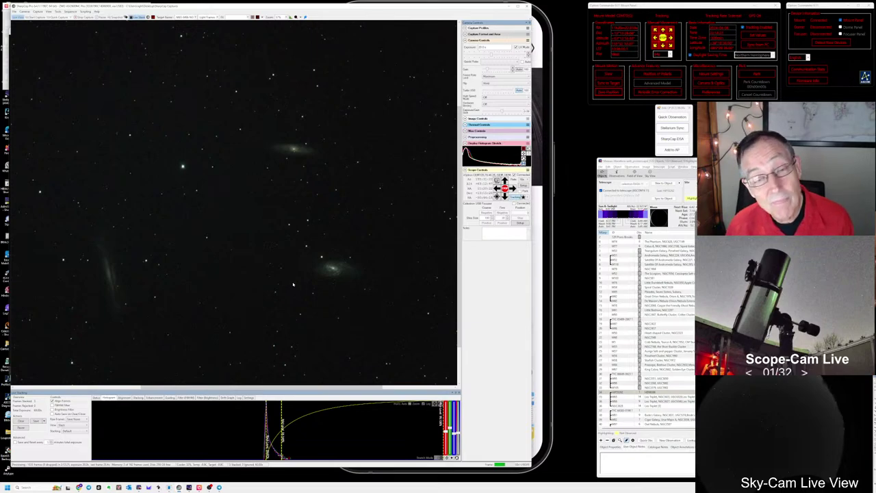
scroll(293, 283, "down", 3)
scroll(293, 284, "down", 2)
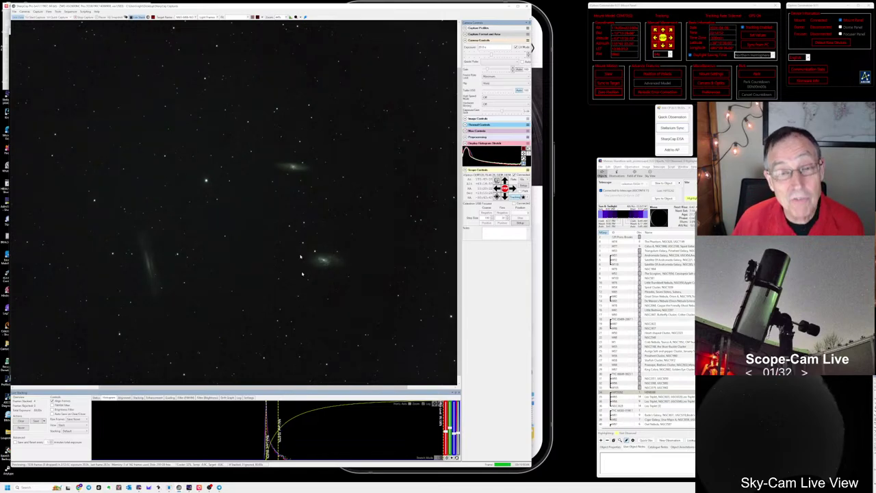
scroll(299, 172, "up", 4)
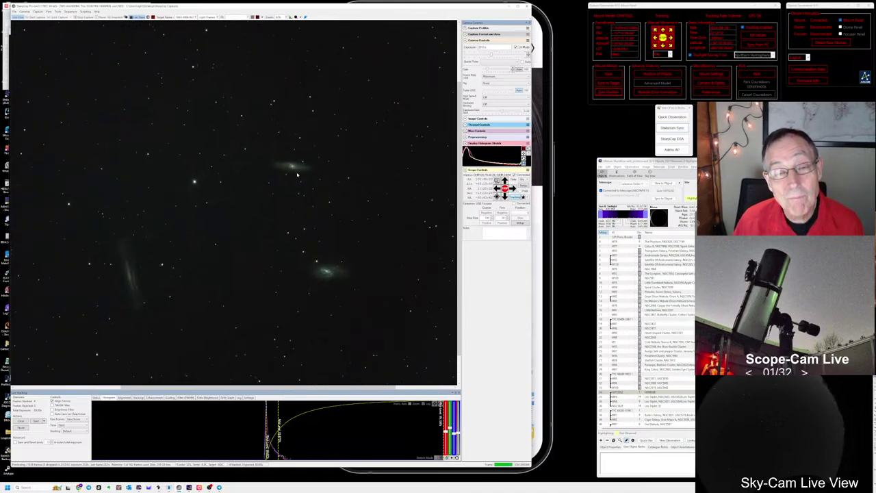
scroll(293, 174, "up", 2)
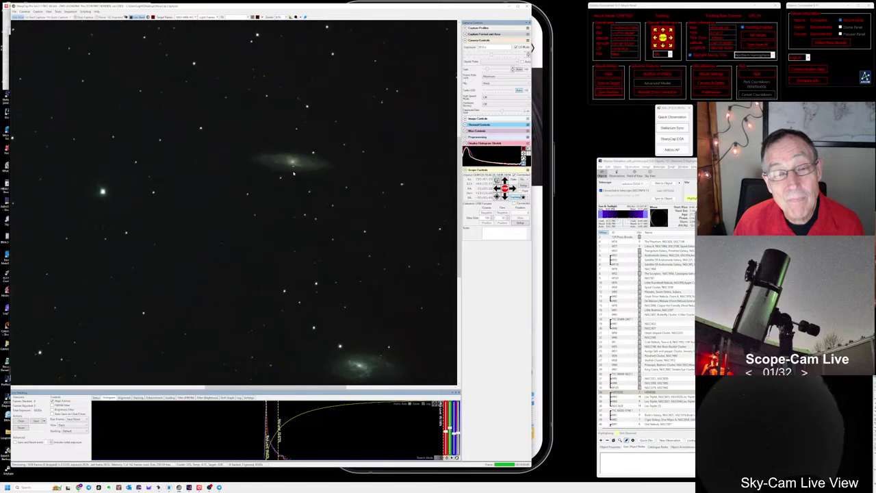
scroll(313, 173, "up", 3)
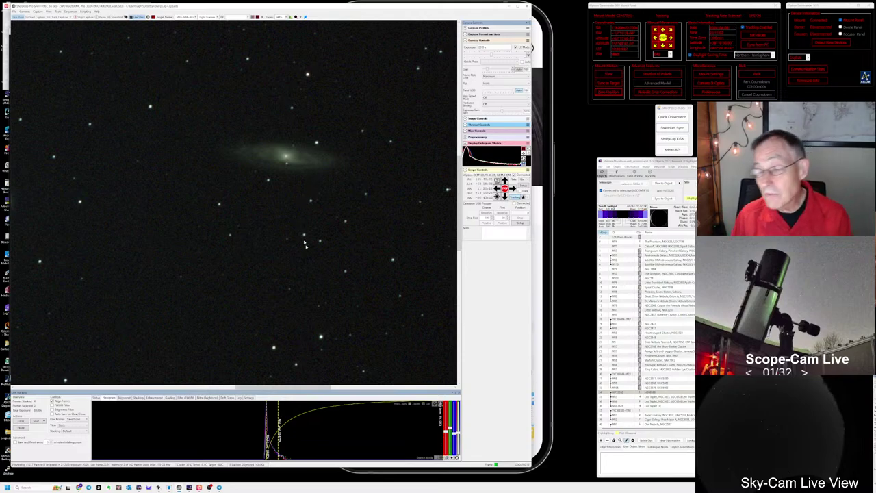
- Read the observing notes for M65 and M66 and examine M66 and NGC 3628 up close in the stacked image
left_click(665, 397)
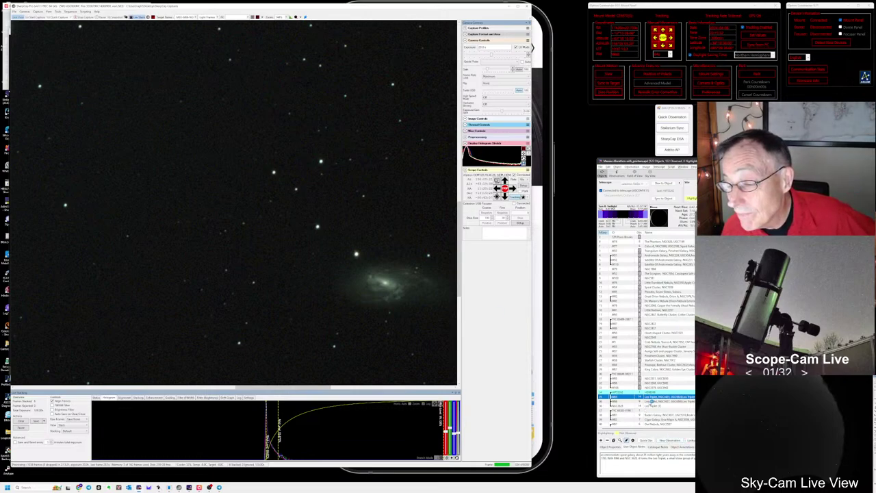
left_click(633, 401)
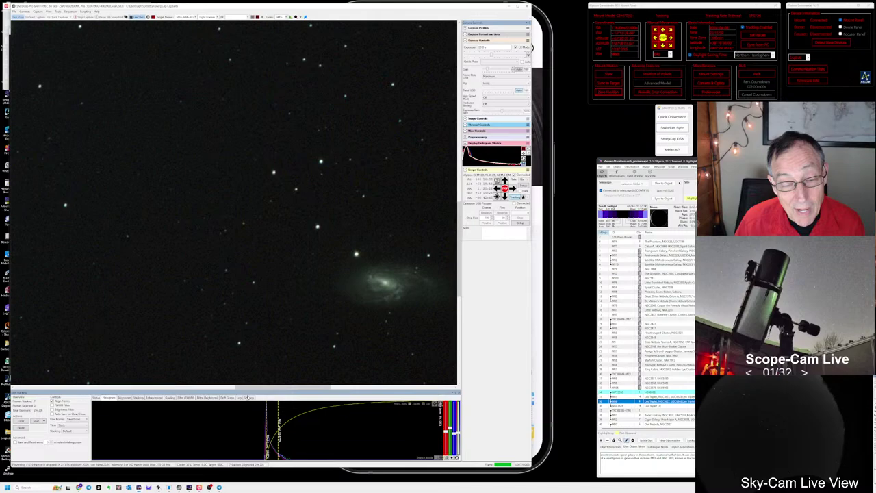
left_click_drag(272, 388, 176, 388)
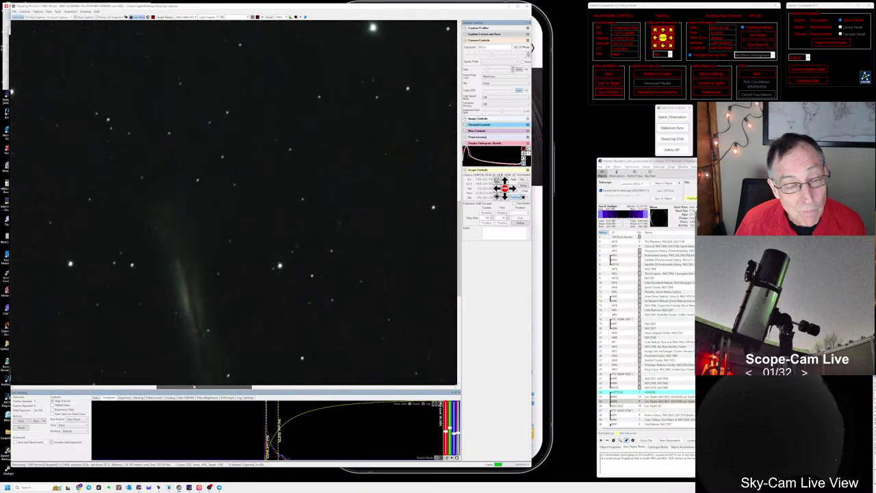
scroll(265, 329, "down", 1)
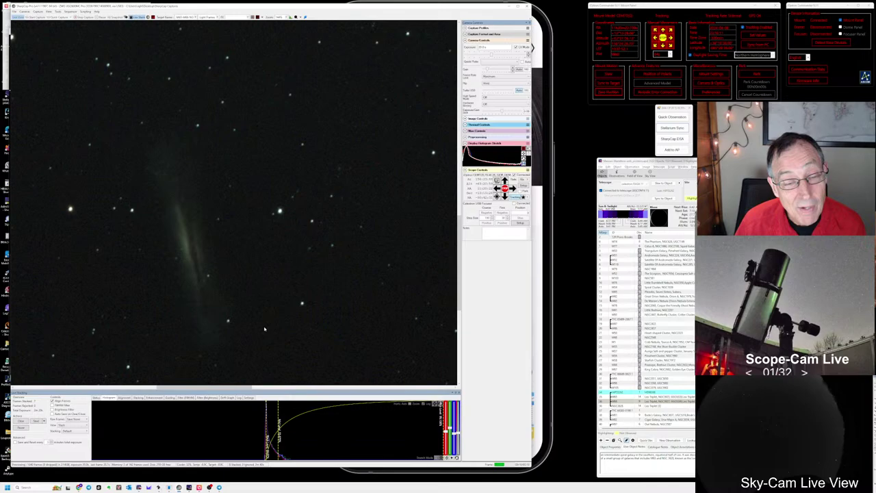
scroll(265, 308, "down", 1)
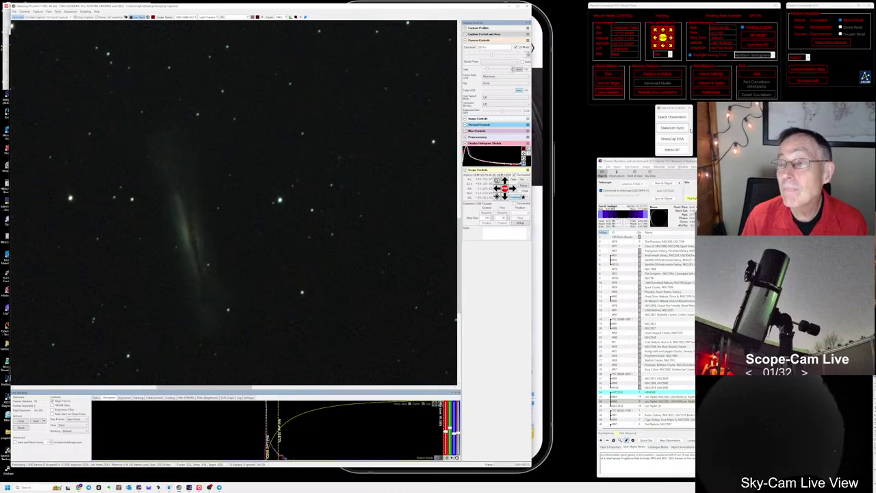
- Save a quick observation for M66 and its associated objects, noting M65's spiral, M66's asymmetry and the edge-on NGC3628 hamburger with its dust banding
left_click(684, 118)
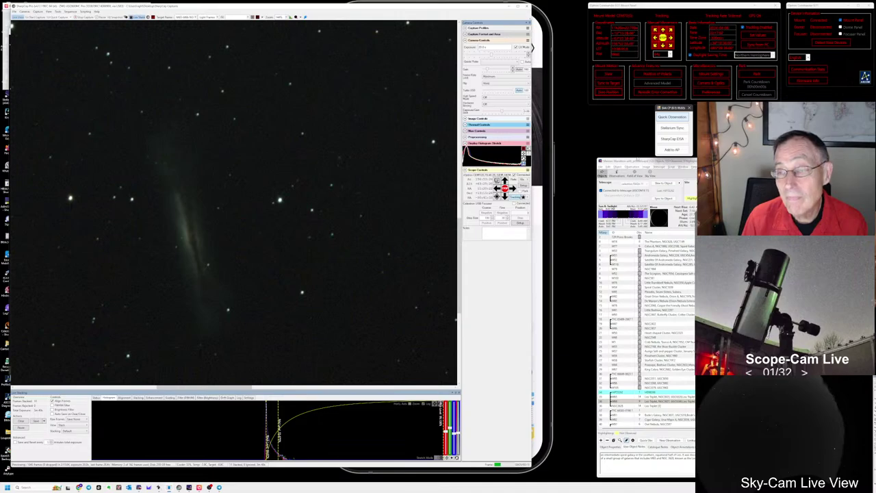
left_click(672, 117)
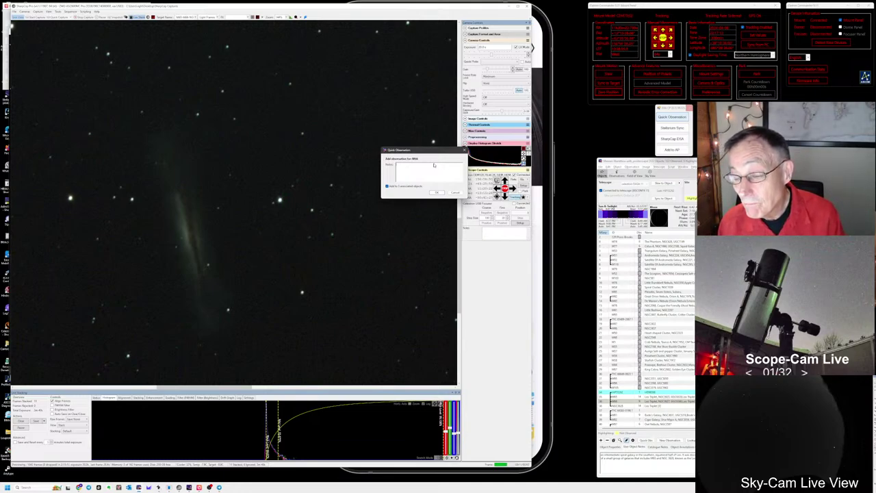
type("Good")
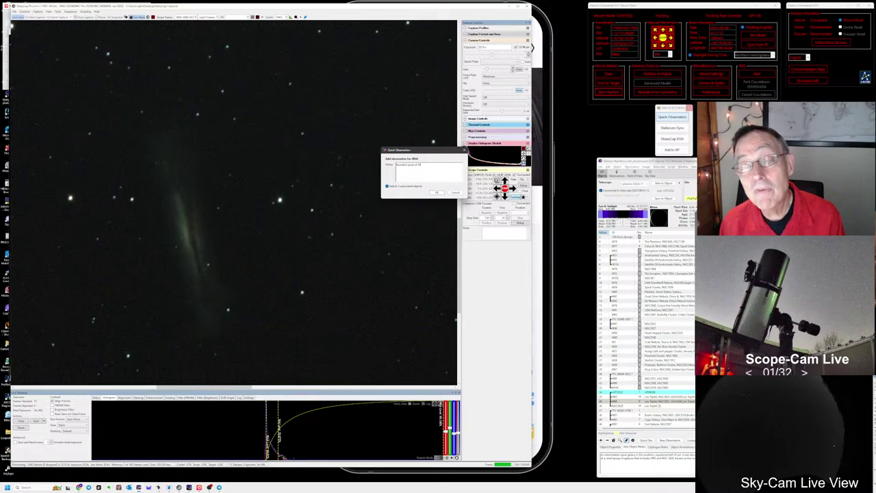
type("8")
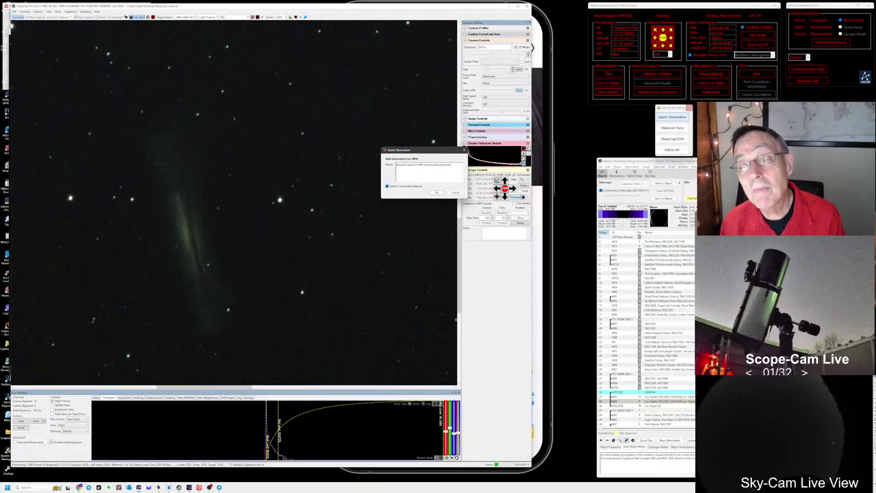
type("arm")
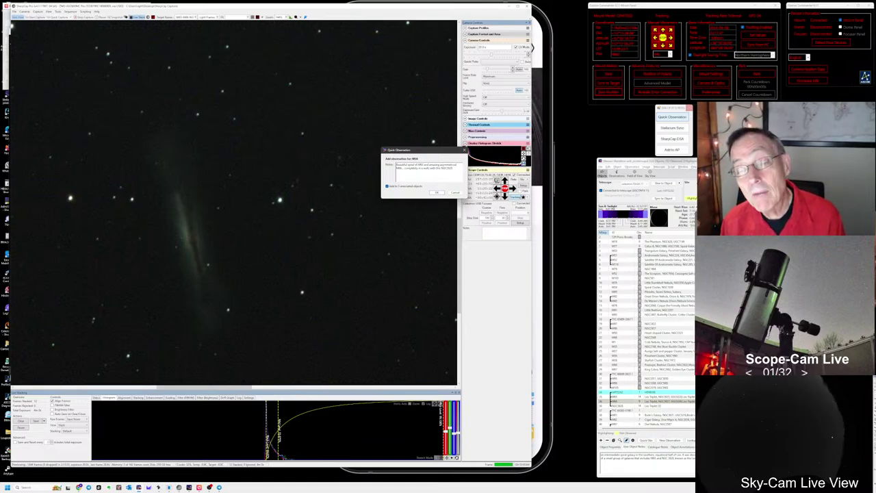
type("let, a")
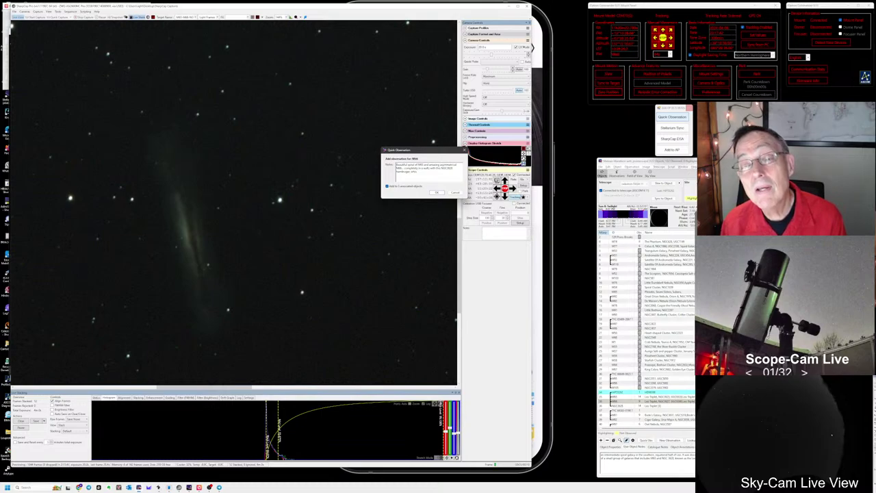
type("nd")
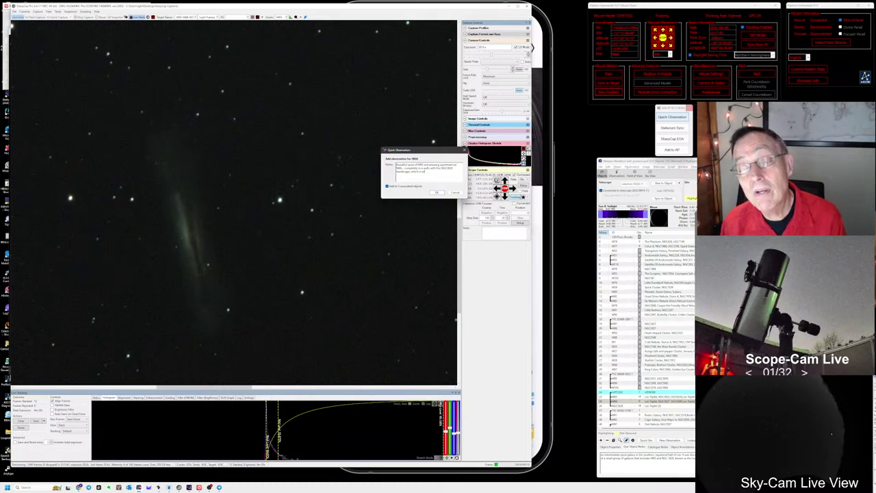
type(". Thi")
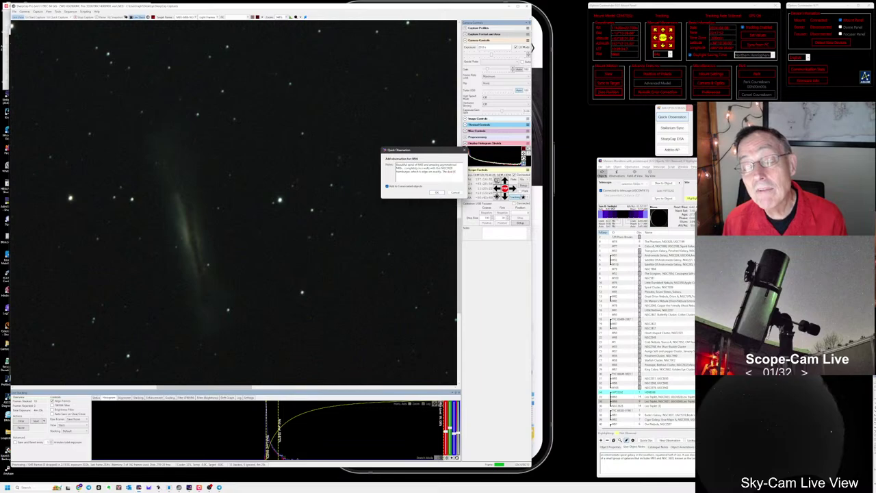
type("ing")
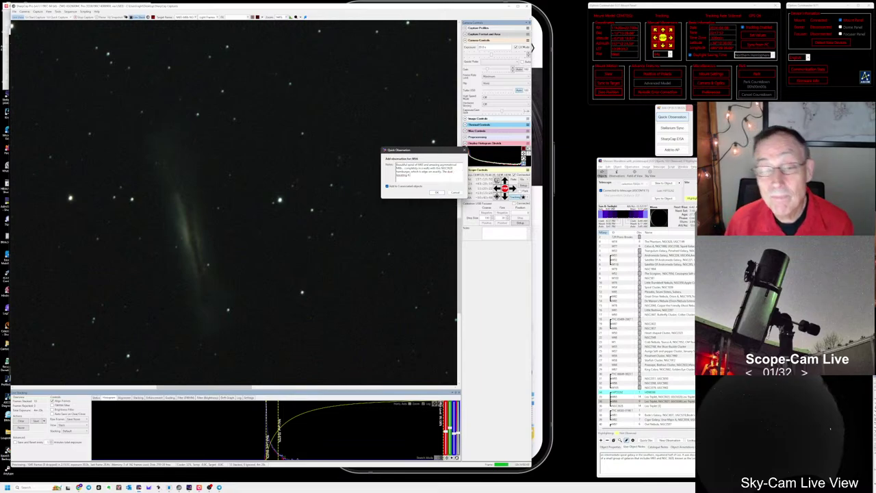
left_click(437, 194)
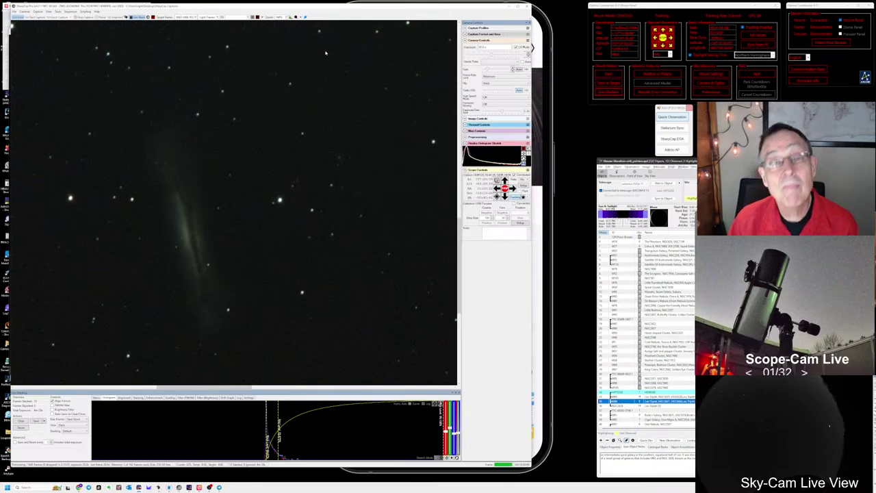
- Open the zoom level choices for the stacked image
left_click(285, 17)
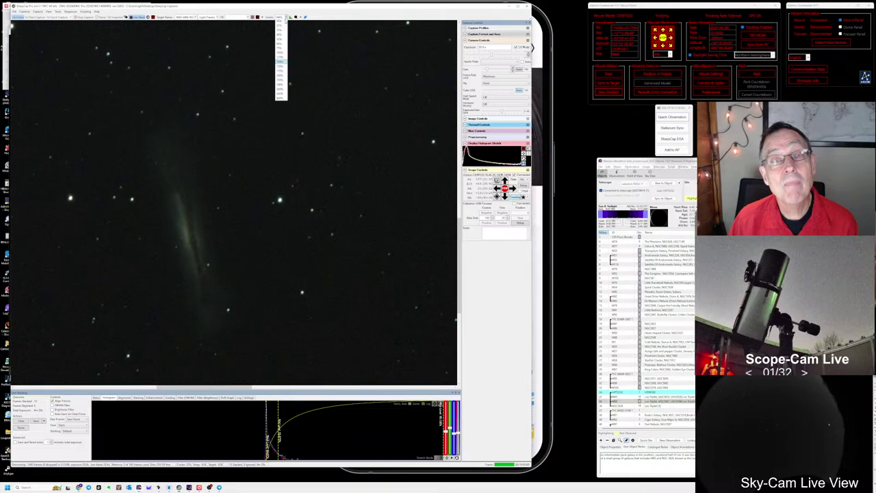
- Set the image zoom to Auto and run the recently used default new-target sequence
left_click(281, 21)
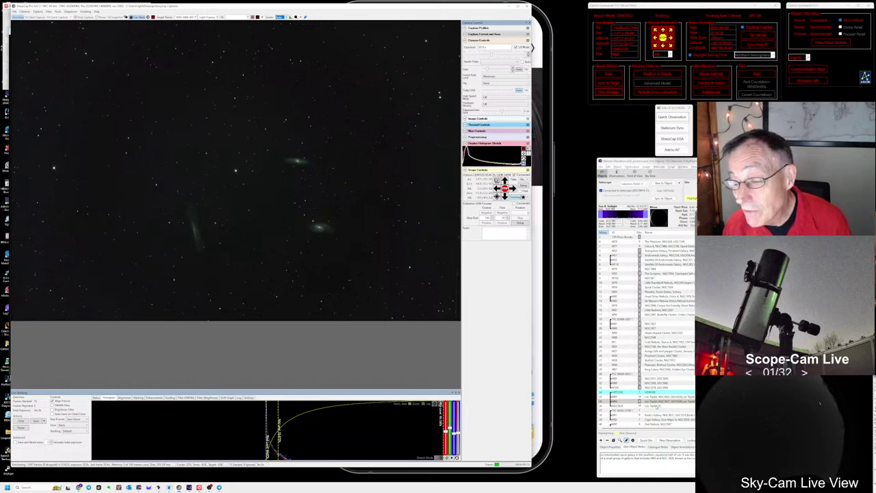
left_click(649, 411)
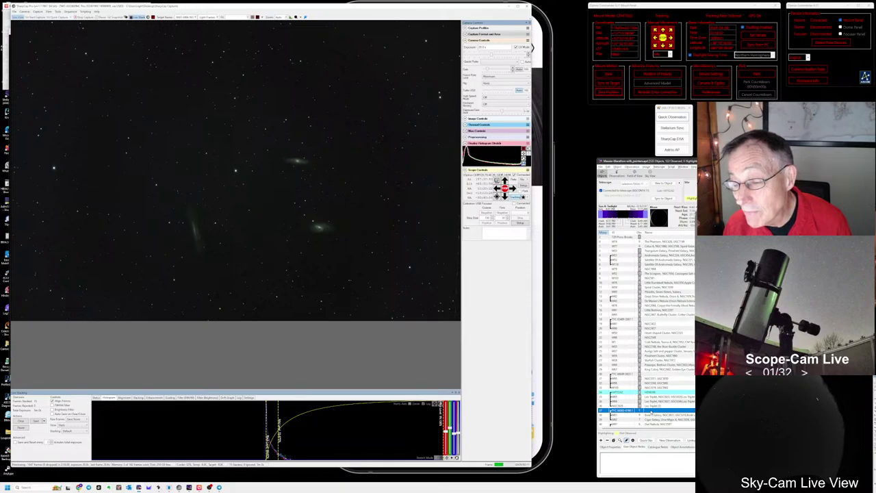
left_click(69, 12)
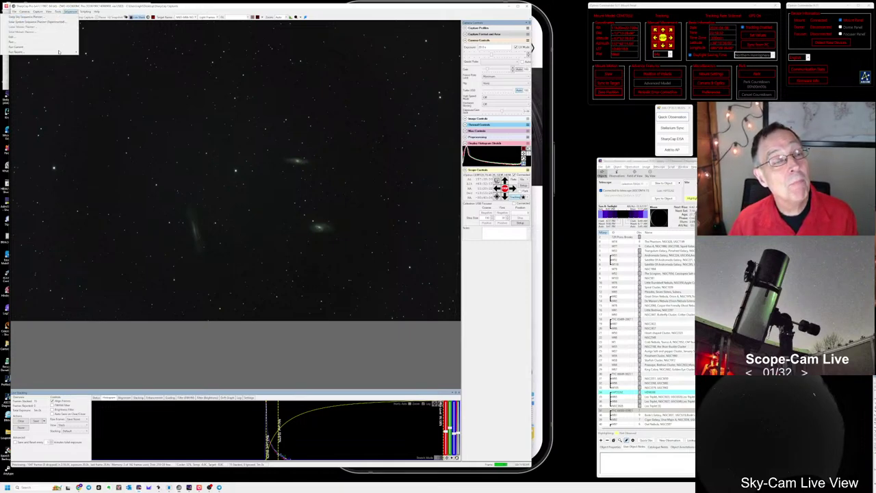
mouse_move(71, 52)
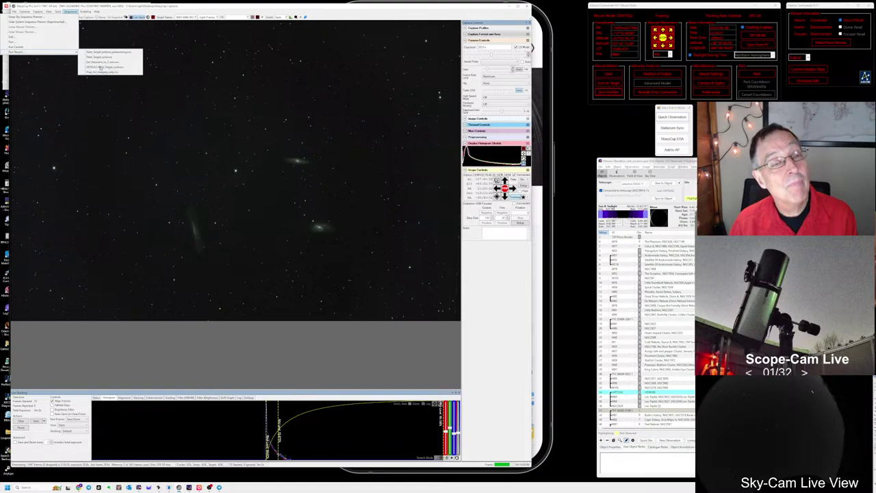
left_click(100, 67)
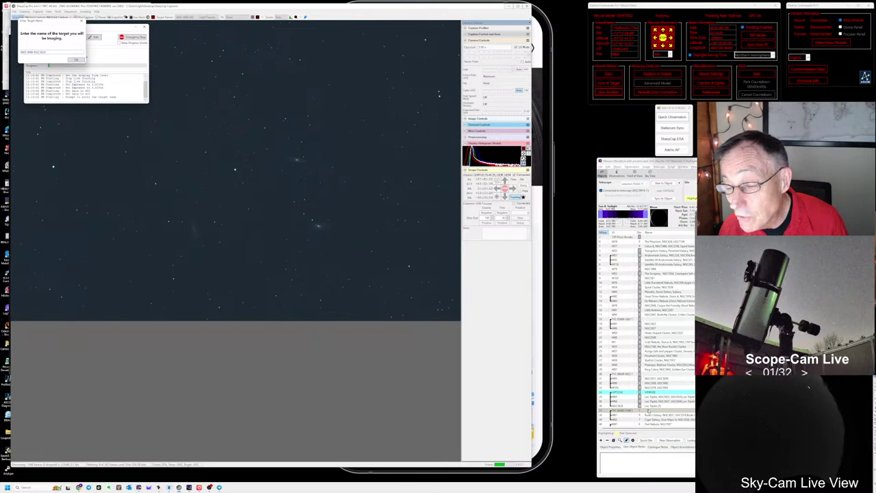
- Send the observing-list entry just below the Leo Triplet group to SharpCap, slew the telescope to it, and select the prompted target name for replacement
left_click(648, 409)
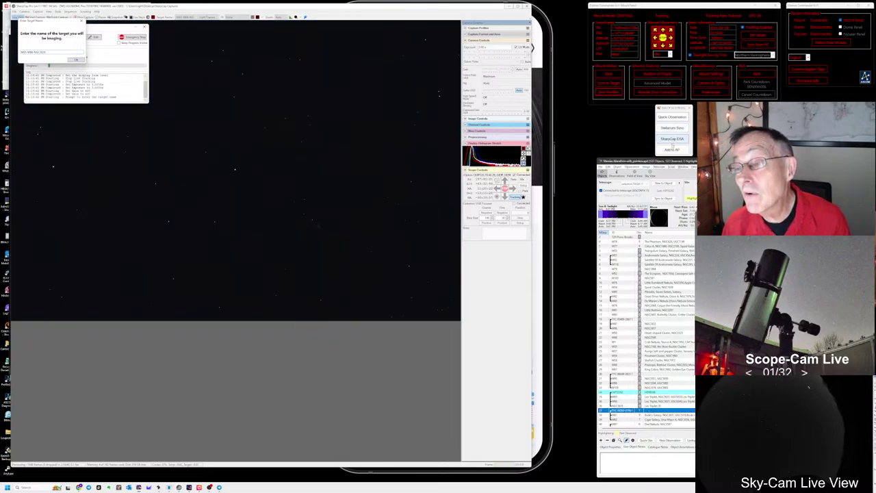
left_click(672, 139)
left_click(668, 184)
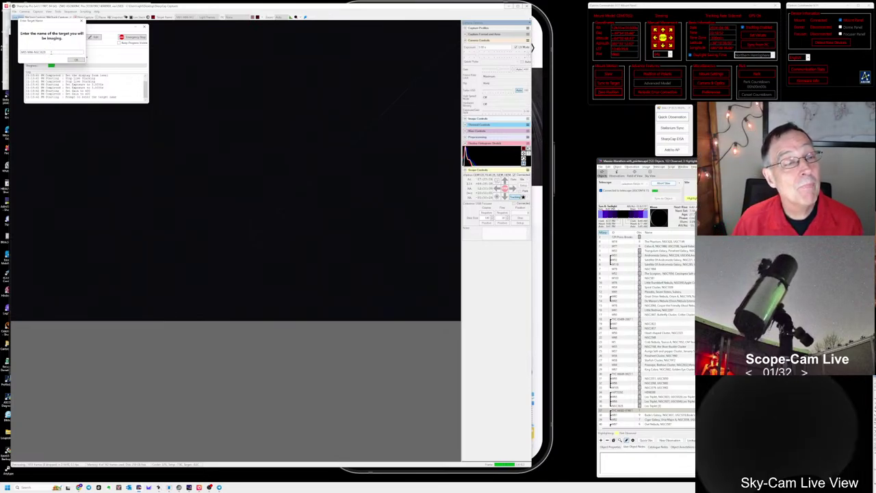
left_click_drag(51, 52, 9, 52)
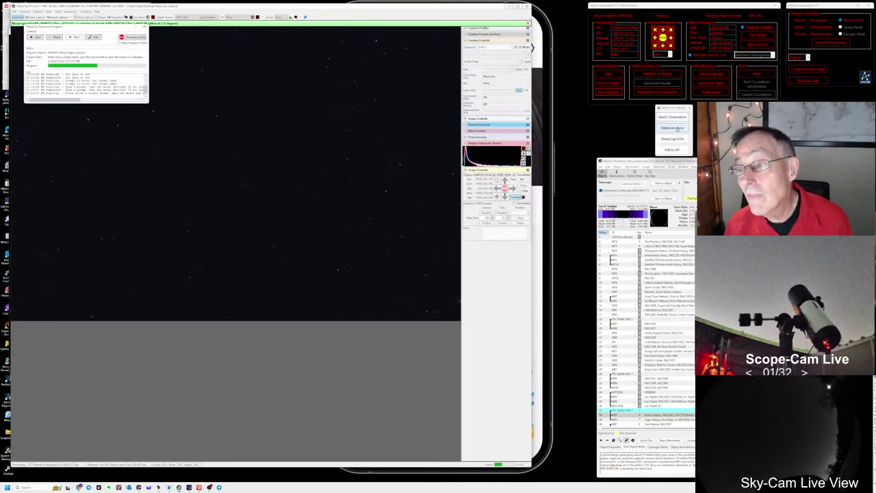
left_click(674, 128)
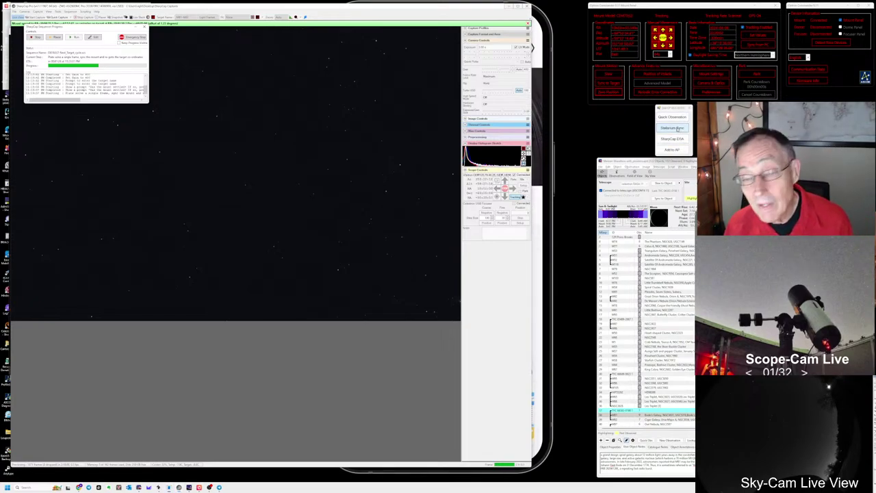
key("alt+Tab")
key("Tab")
key("Tab")
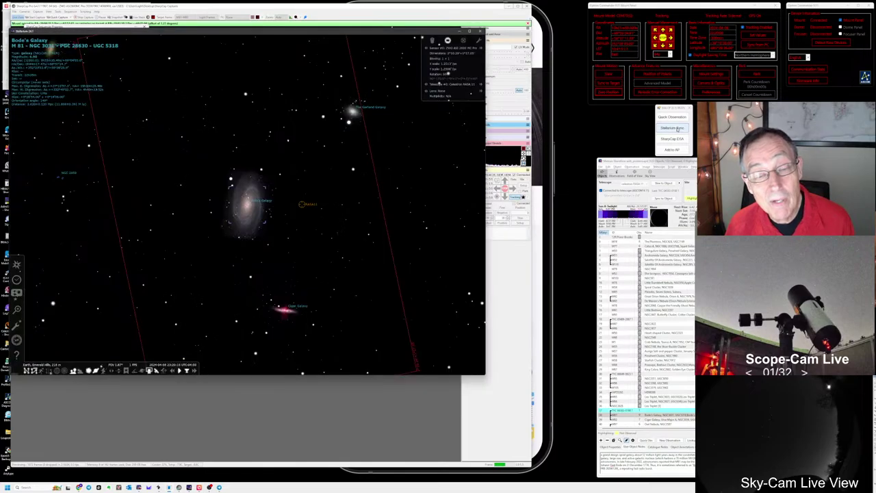
scroll(296, 198, "down", 3)
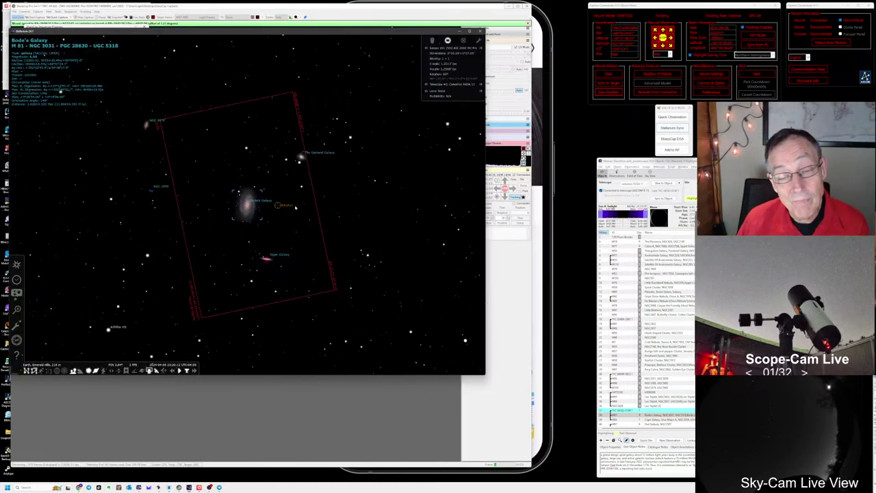
left_click(265, 257)
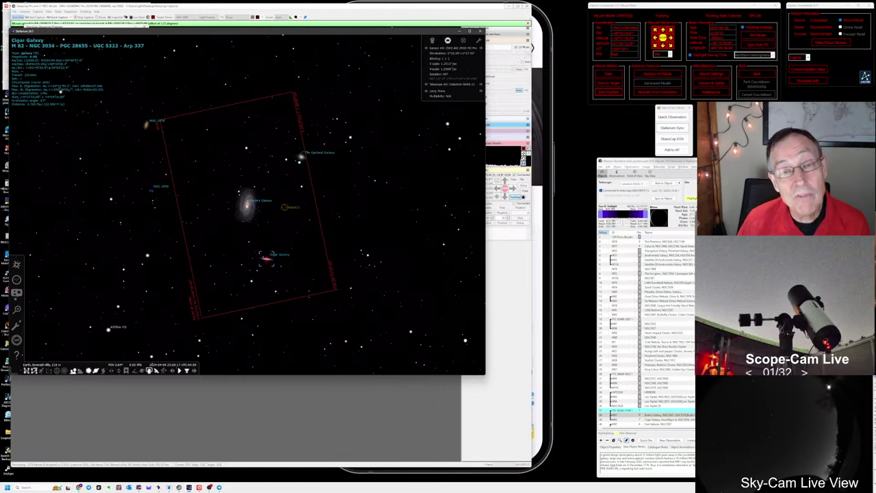
left_click(247, 204)
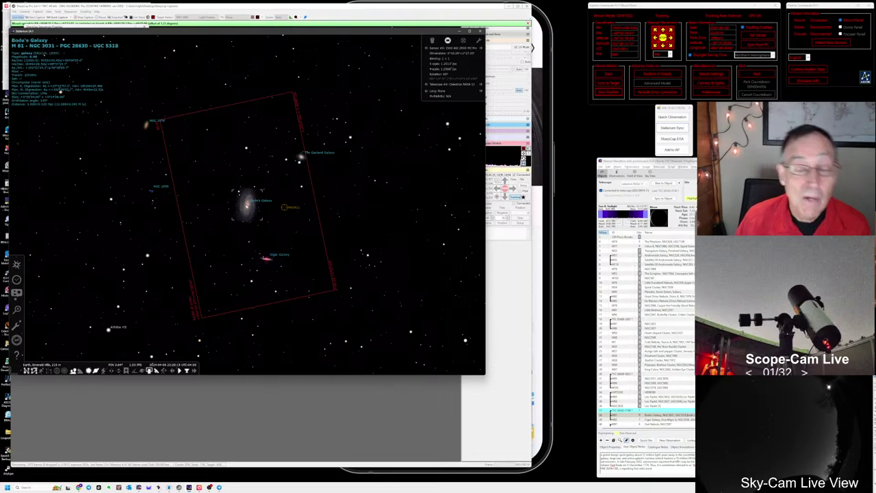
left_click(267, 258)
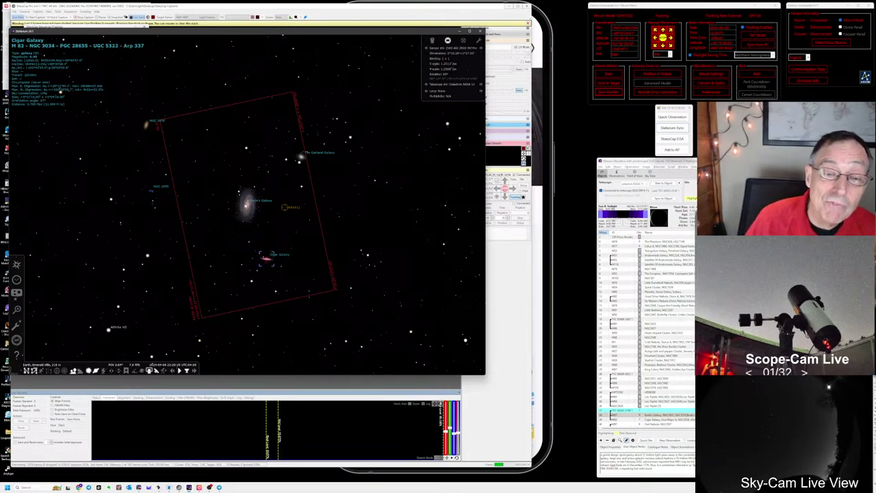
left_click(247, 204)
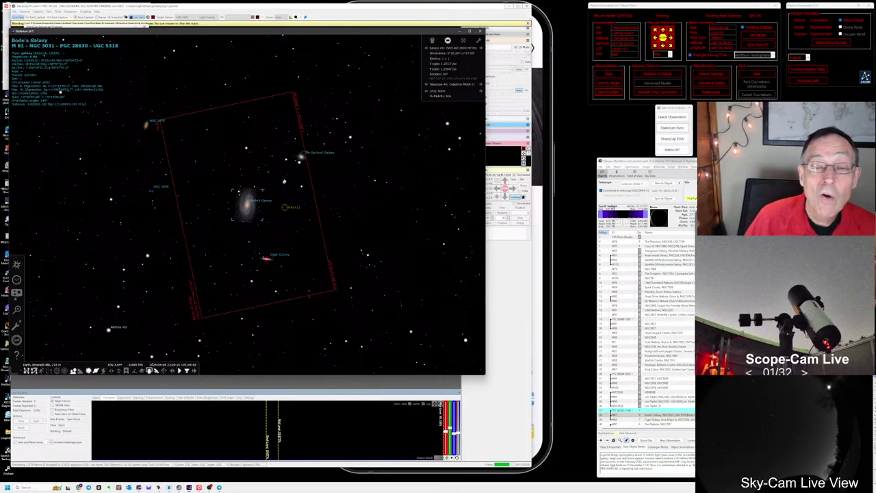
left_click(301, 159)
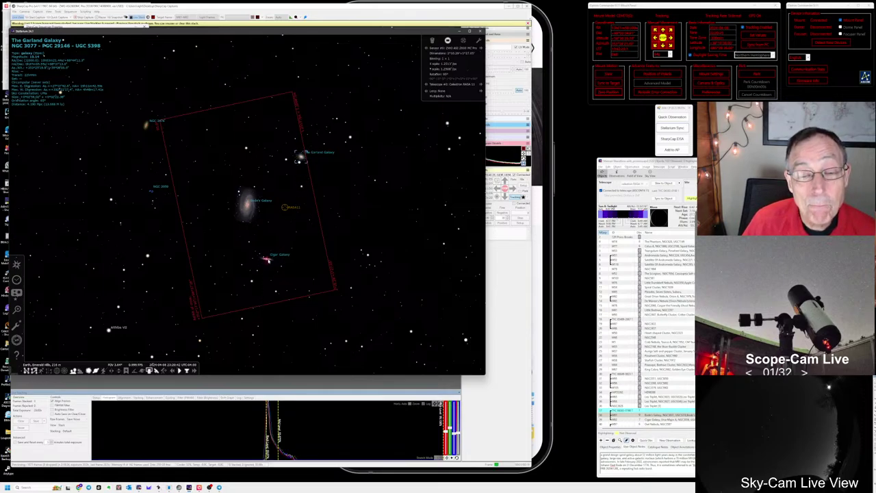
left_click(267, 259)
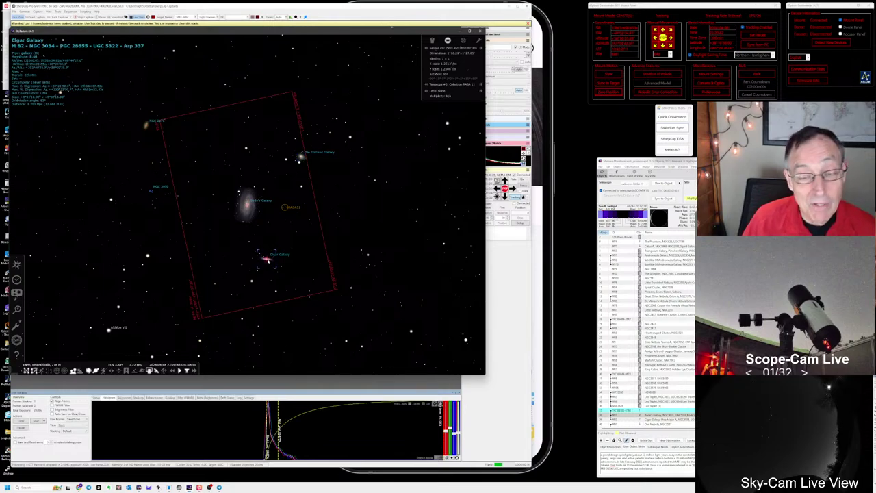
- Switch back to SharpCap and darken the stacked image's background by shifting the live stack histogram's stretch levels
key("alt+Tab")
left_click(244, 441)
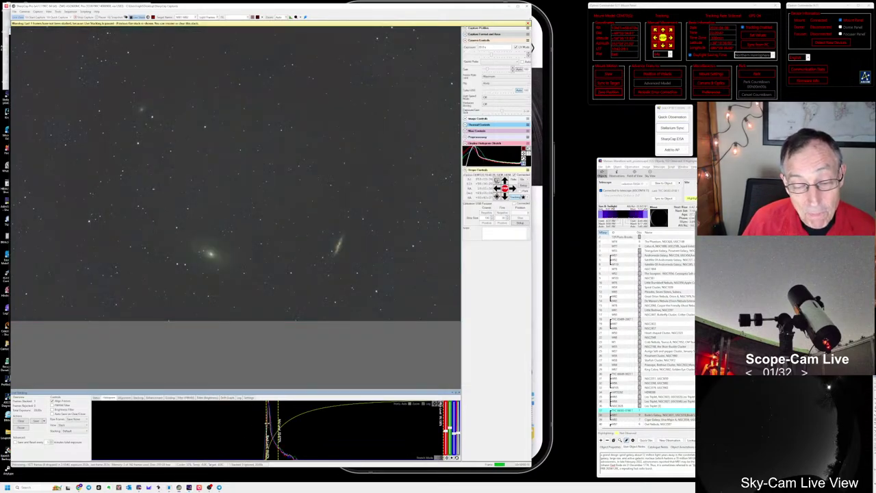
left_click_drag(274, 425, 289, 428)
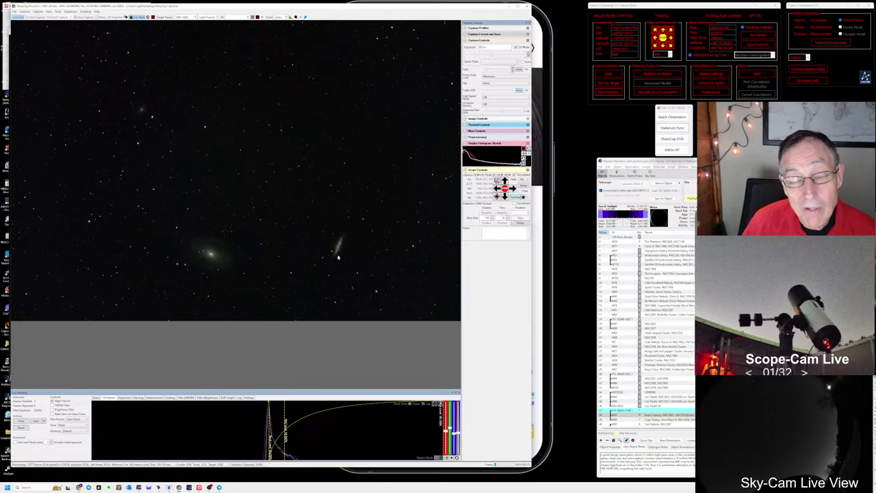
- Compare the galaxy field in Stellarium with the stacked image and return to SharpCap
key("alt+Tab")
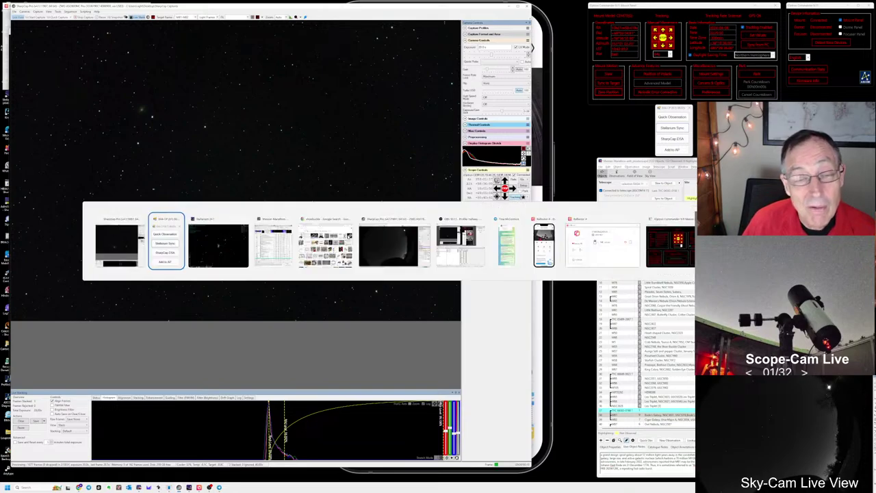
key("alt+Tab")
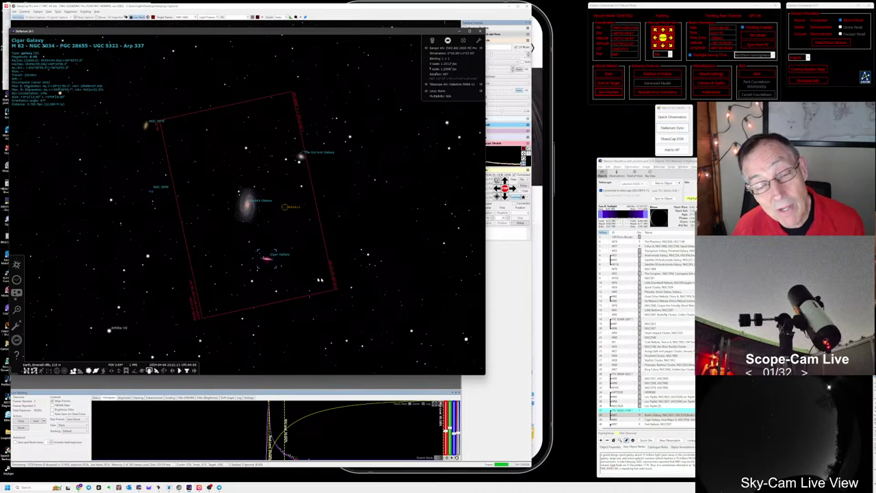
key("alt+Tab")
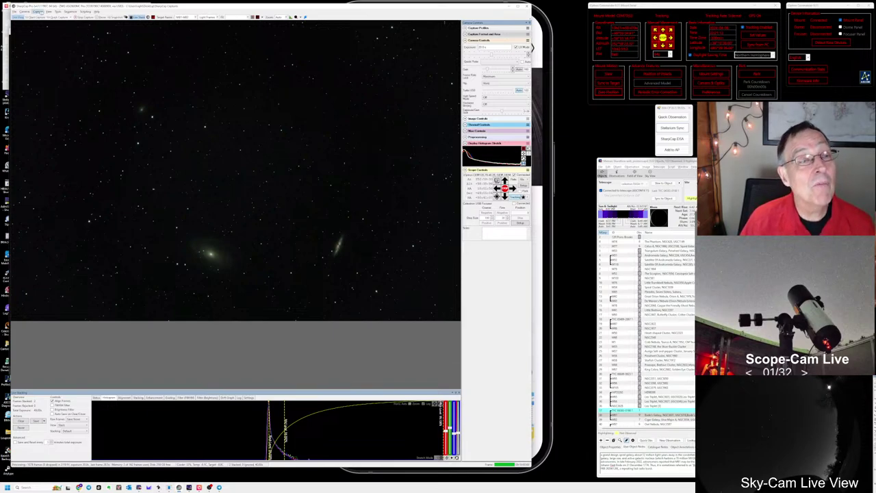
- Turn on Deep Sky Image Annotation to identify the galaxies in the stacked image, and turn it off again
left_click(57, 12)
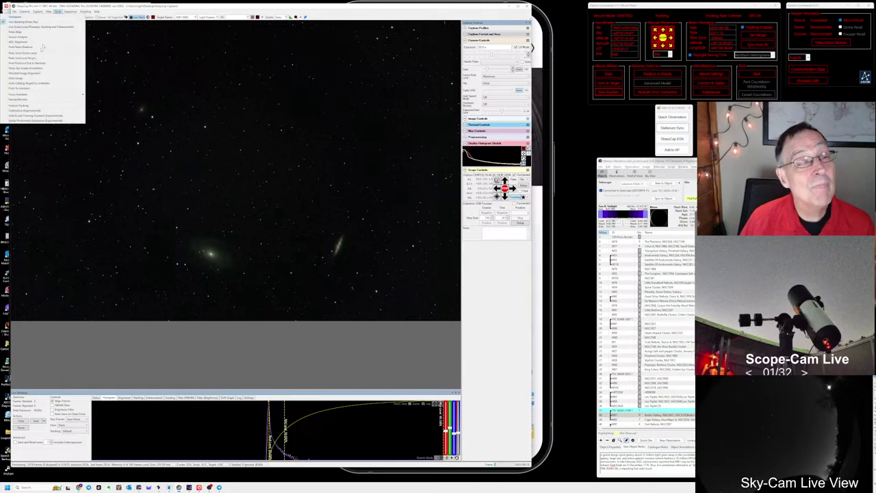
left_click(57, 12)
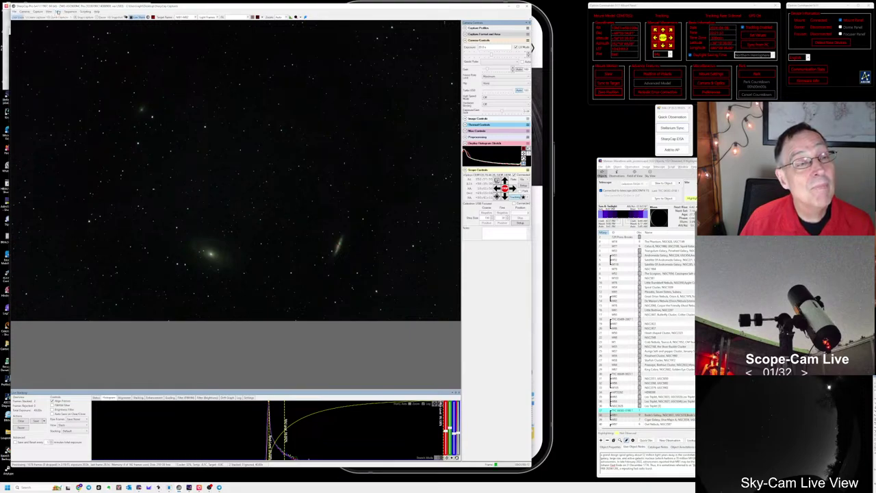
left_click(57, 12)
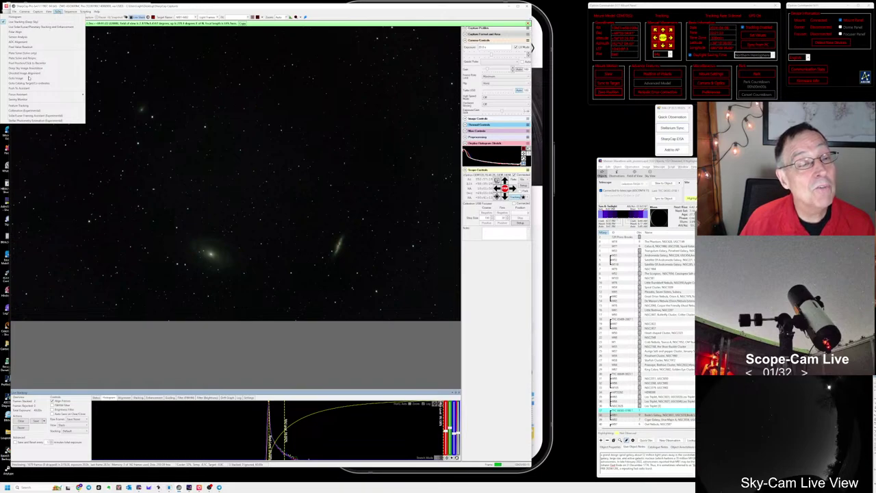
left_click(32, 68)
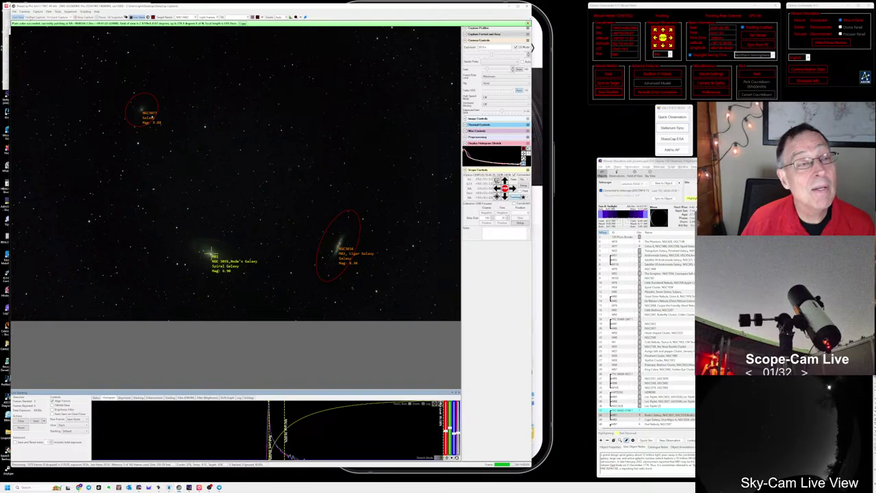
left_click(59, 13)
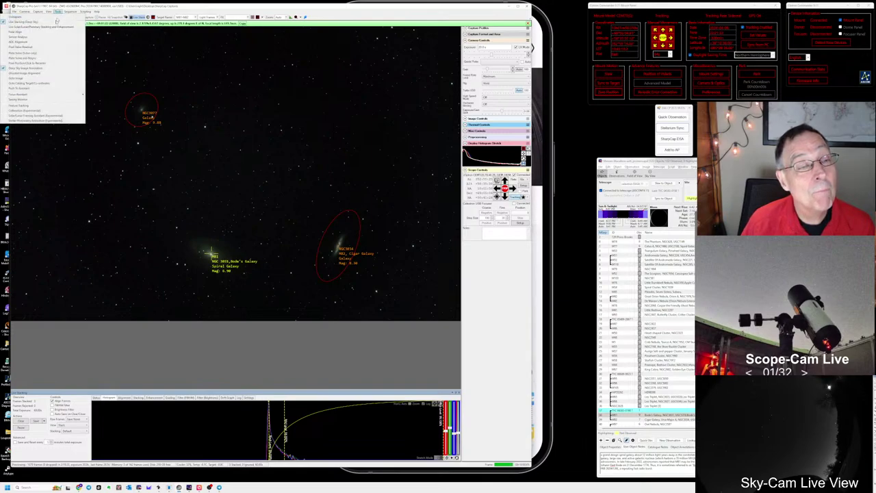
left_click(28, 68)
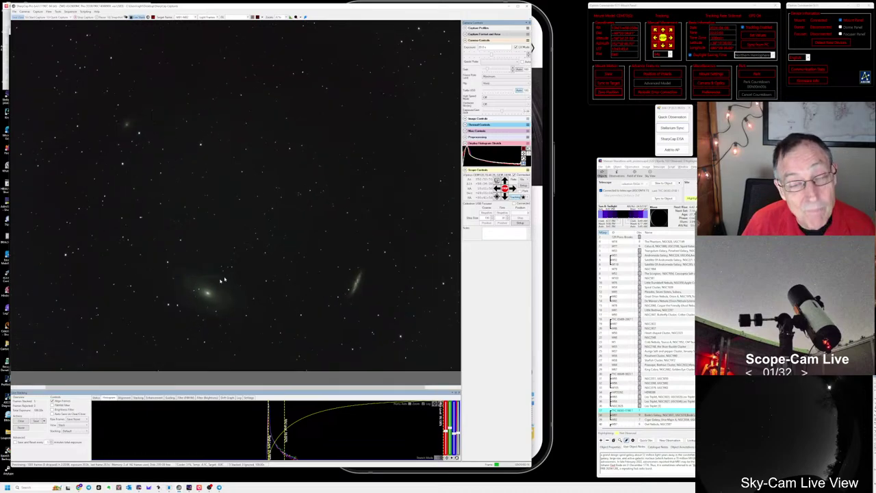
scroll(195, 334, "up", 4)
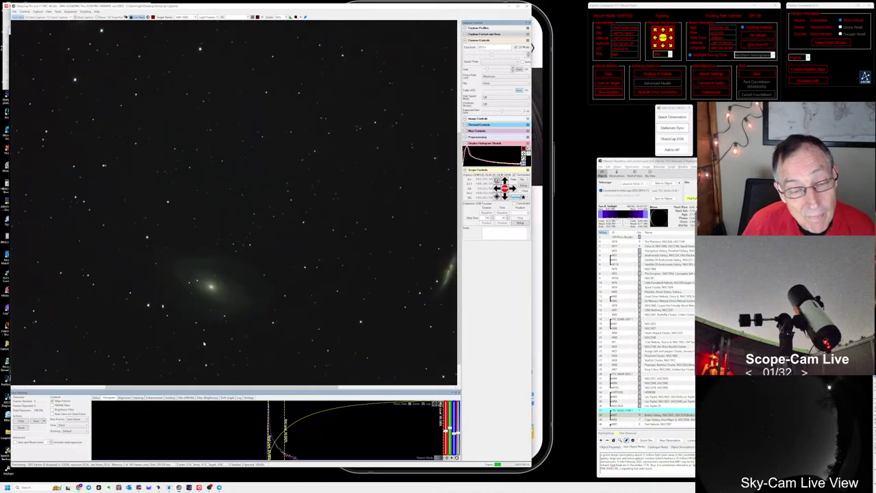
scroll(204, 342, "up", 3)
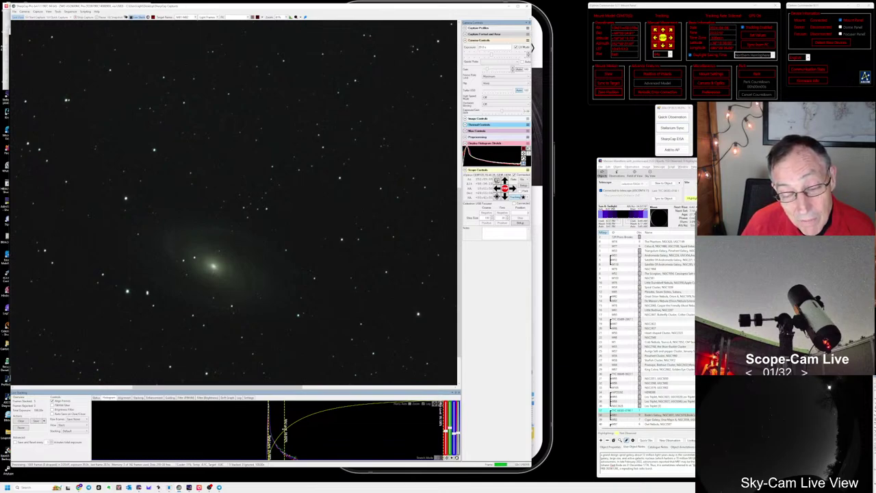
scroll(219, 357, "up", 3)
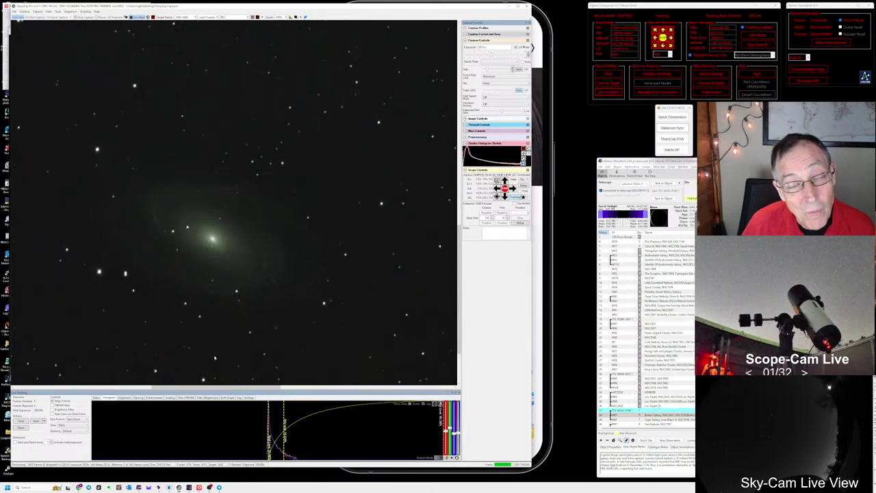
scroll(214, 356, "down", 2)
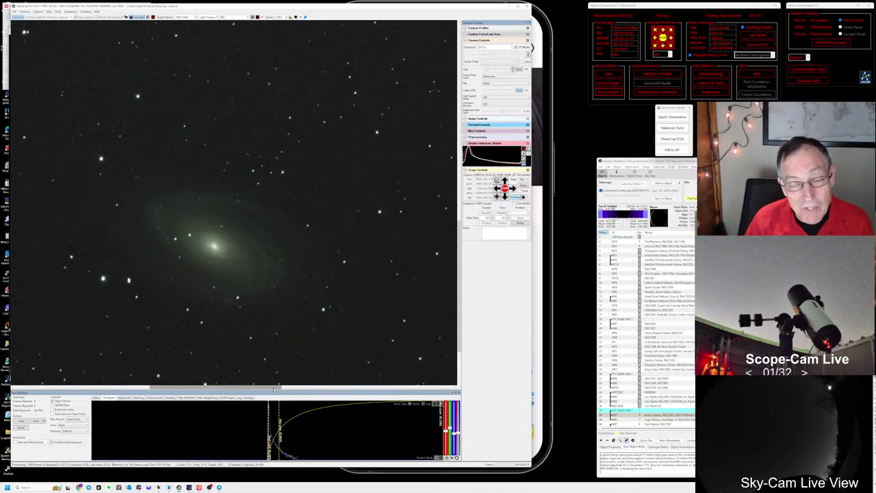
left_click_drag(273, 388, 262, 390)
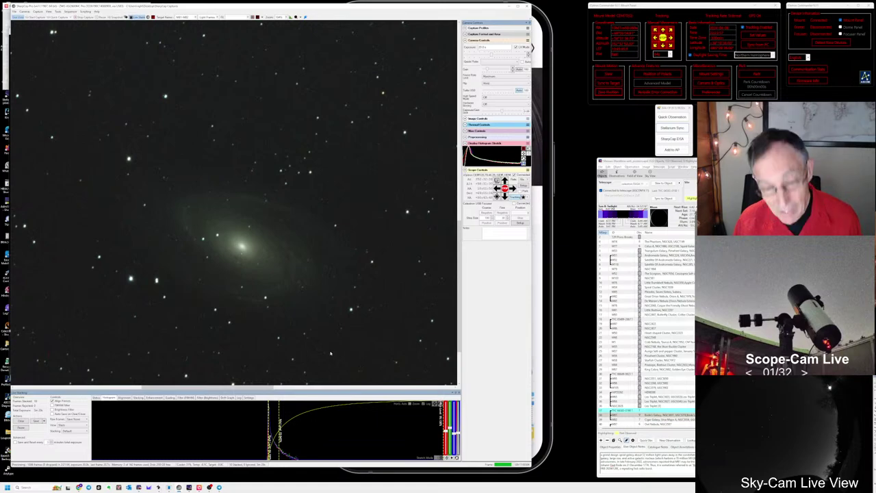
- Switch to the sky camera's SharpCap window to check the sky, and return to the main live stack
key("alt+Tab")
key("Tab")
key("Tab")
key("Tab")
key("Tab")
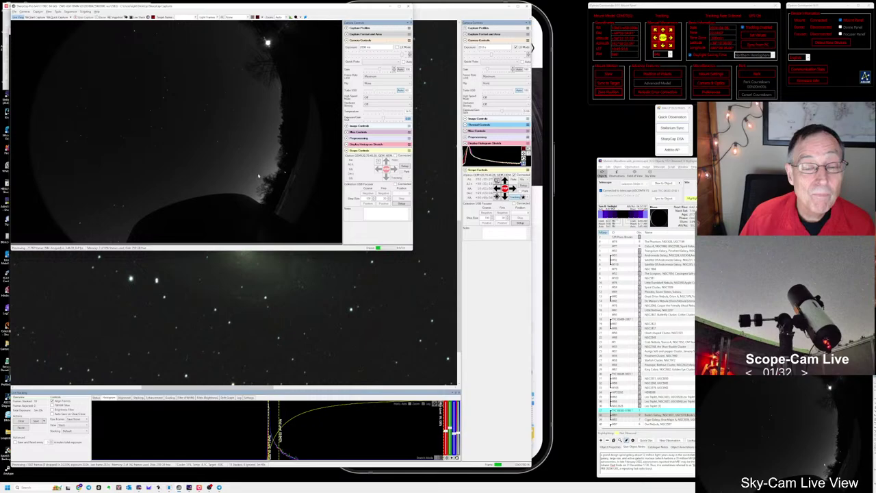
left_click(202, 300)
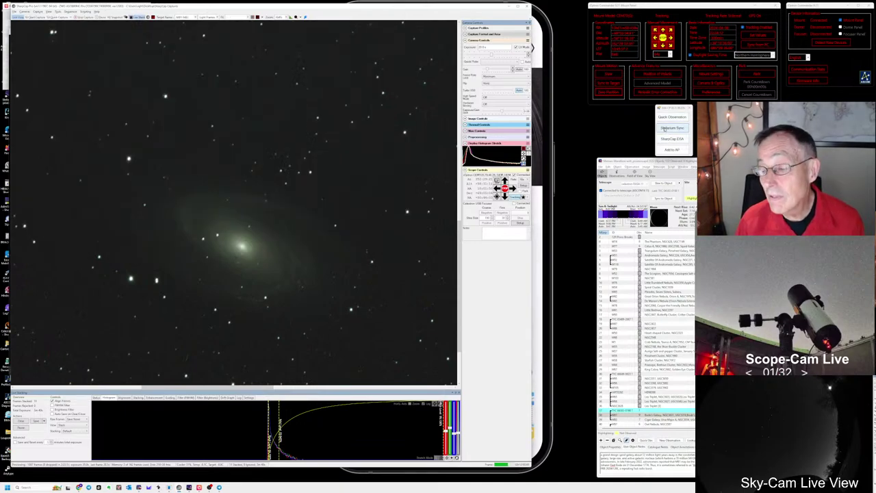
key("alt+Tab")
key("alt+Tab")
key("alt+Tab")
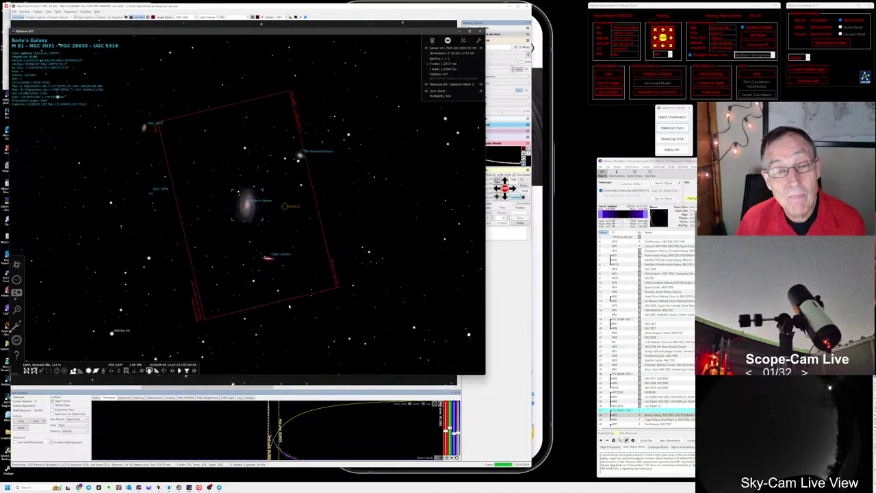
scroll(285, 306, "down", 5)
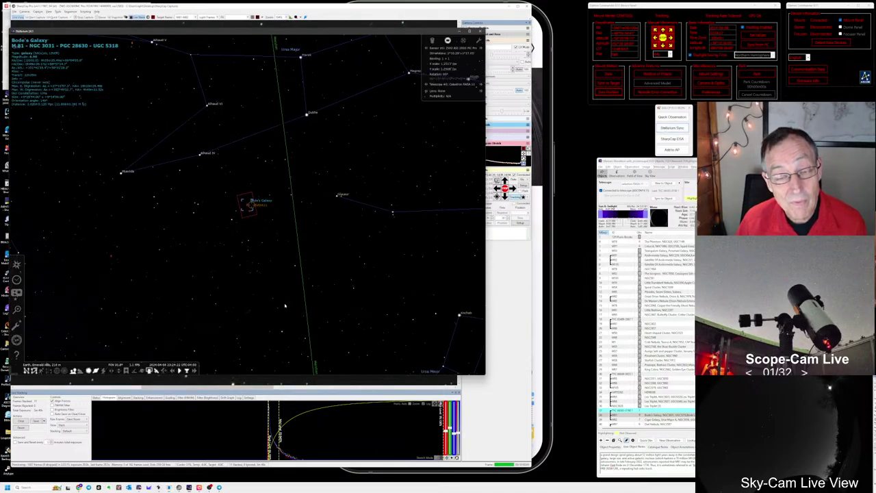
scroll(285, 302, "down", 5)
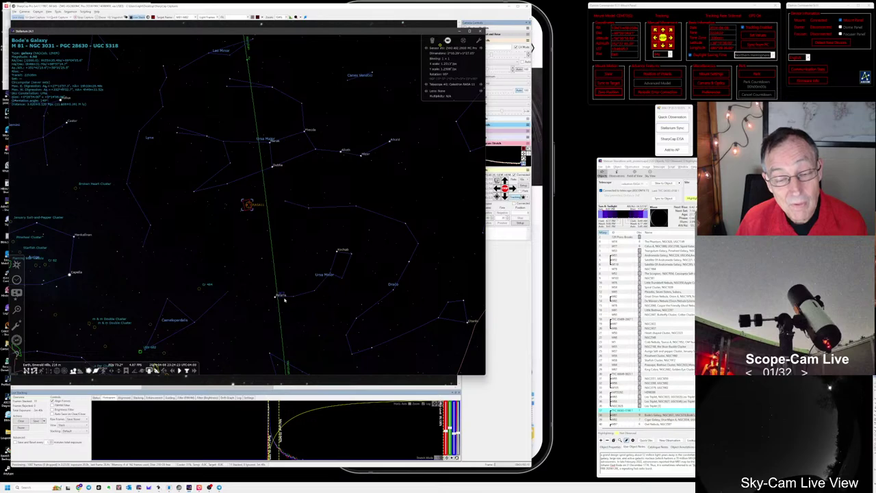
scroll(285, 299, "down", 3)
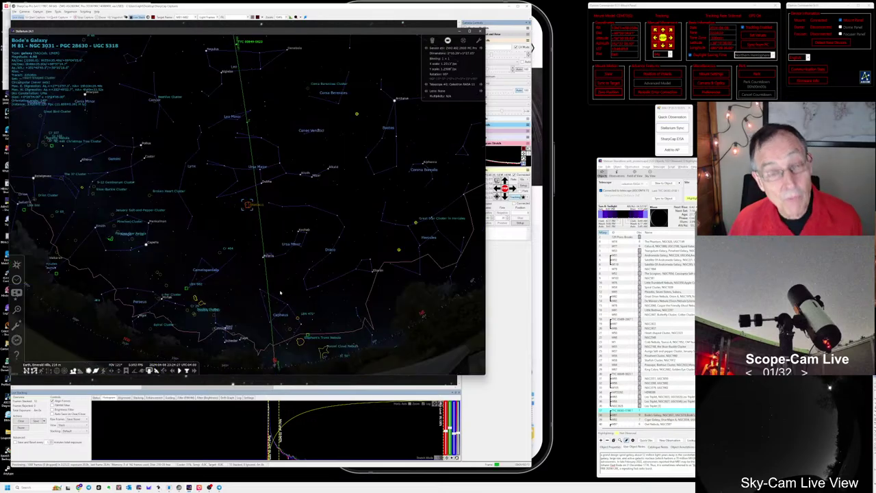
scroll(278, 302, "up", 5)
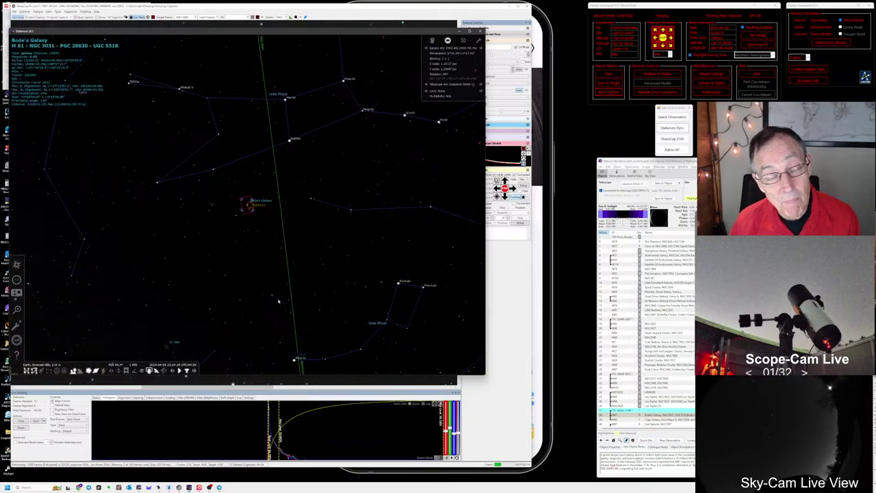
scroll(274, 297, "up", 2)
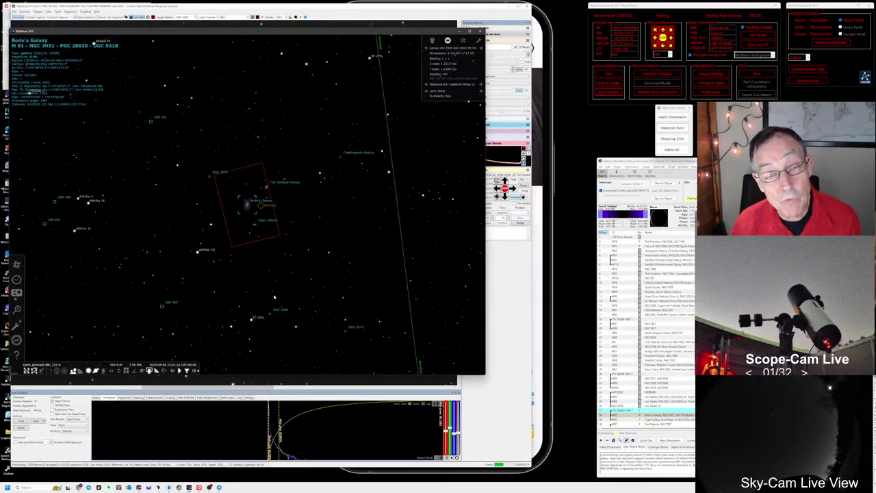
scroll(274, 297, "up", 4)
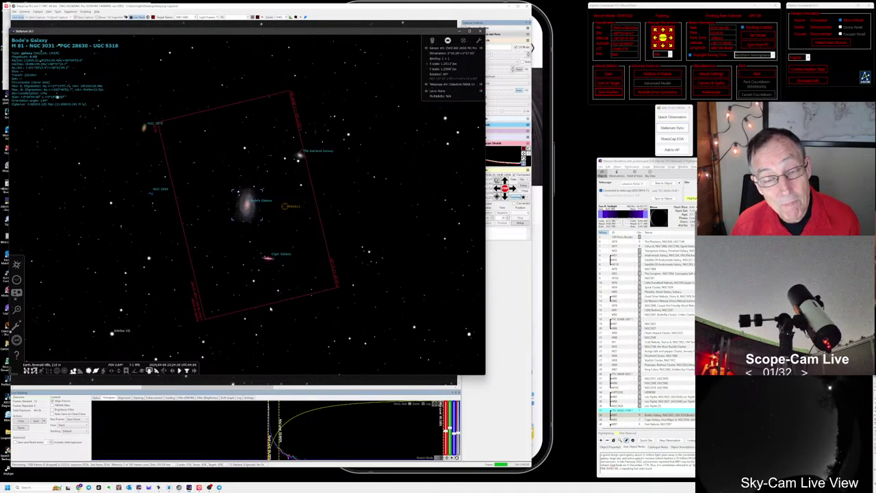
scroll(272, 308, "up", 2)
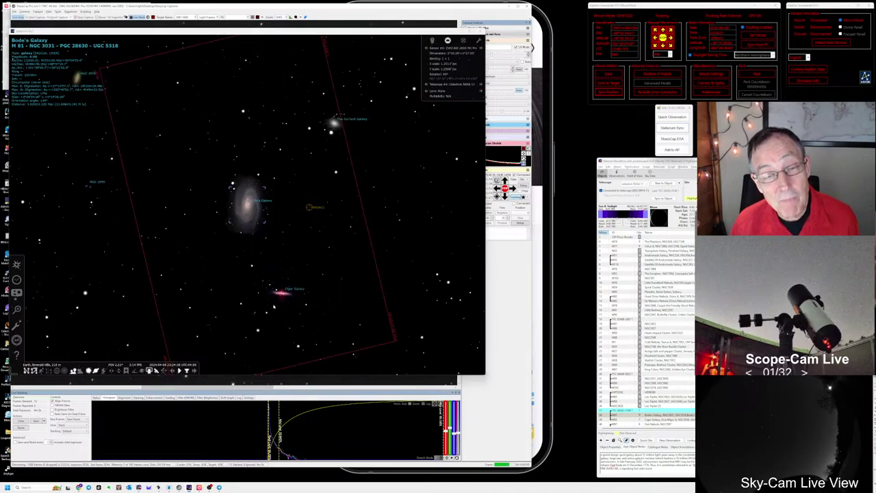
key("alt+Tab")
key("alt+Tab")
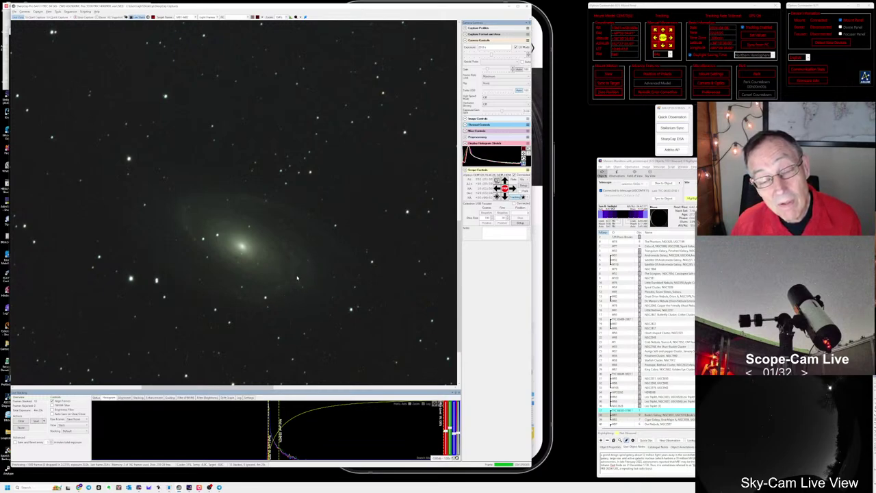
scroll(291, 292, "up", 1)
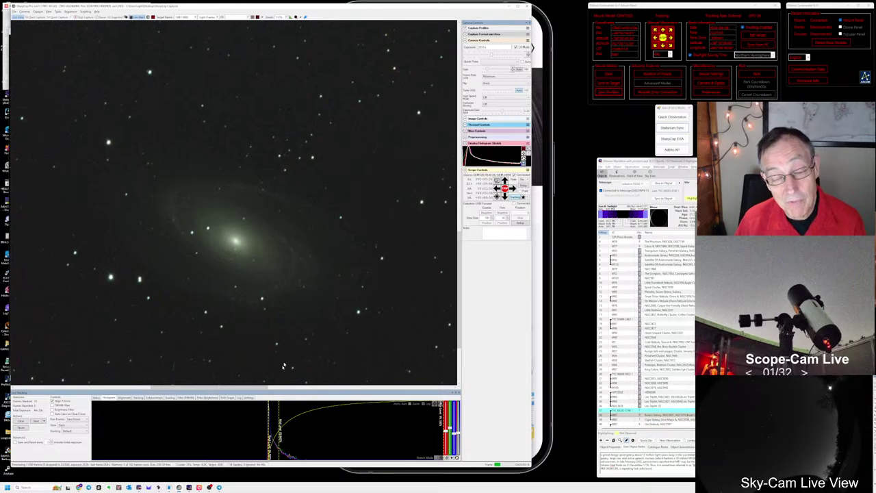
left_click_drag(239, 390, 349, 388)
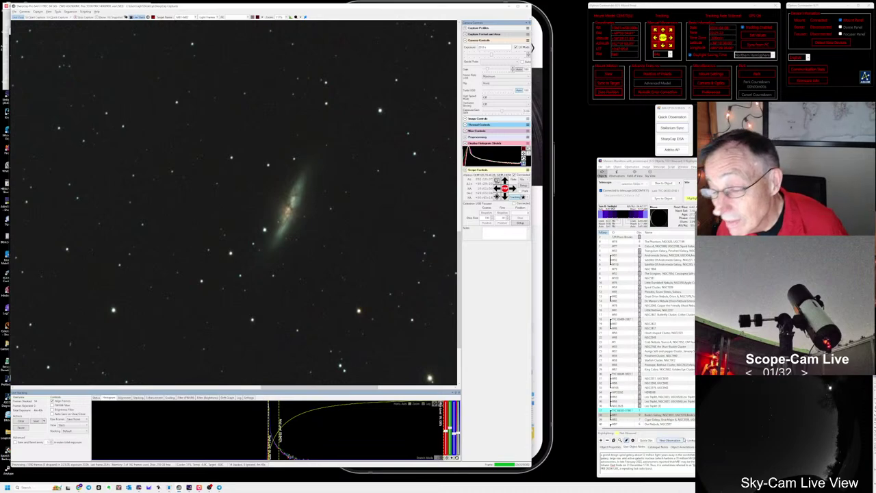
left_click_drag(279, 388, 196, 388)
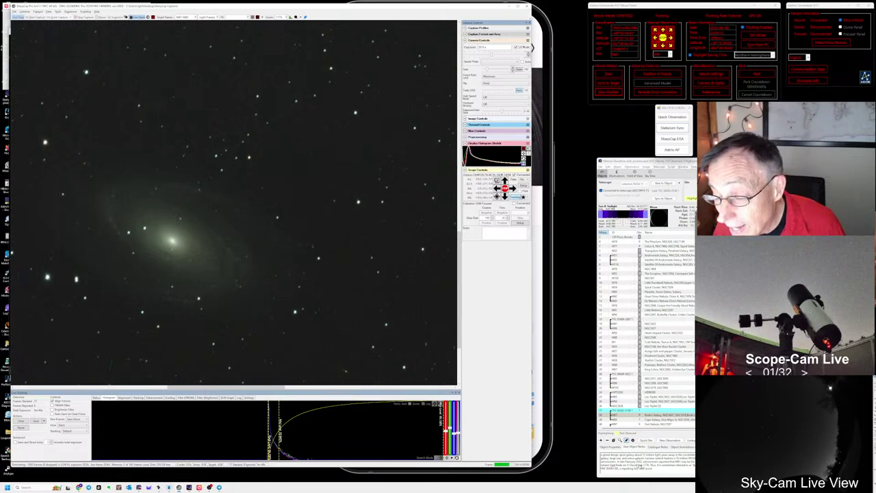
- Read the object notes for M81 in the observing planner, highlighting their last line
left_click(657, 471)
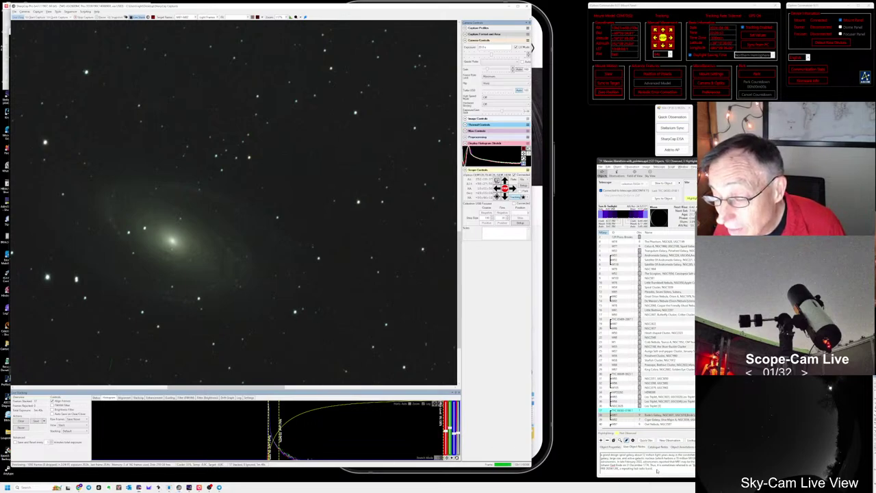
left_click_drag(652, 465, 656, 470)
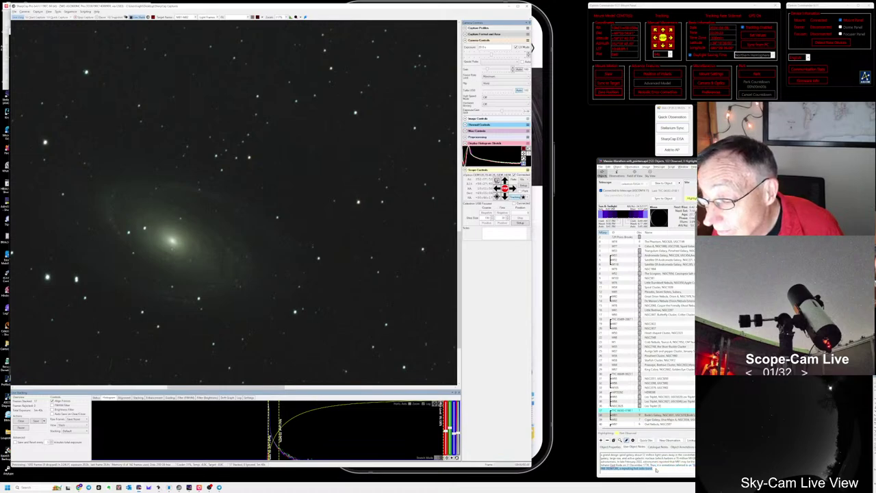
left_click(656, 469)
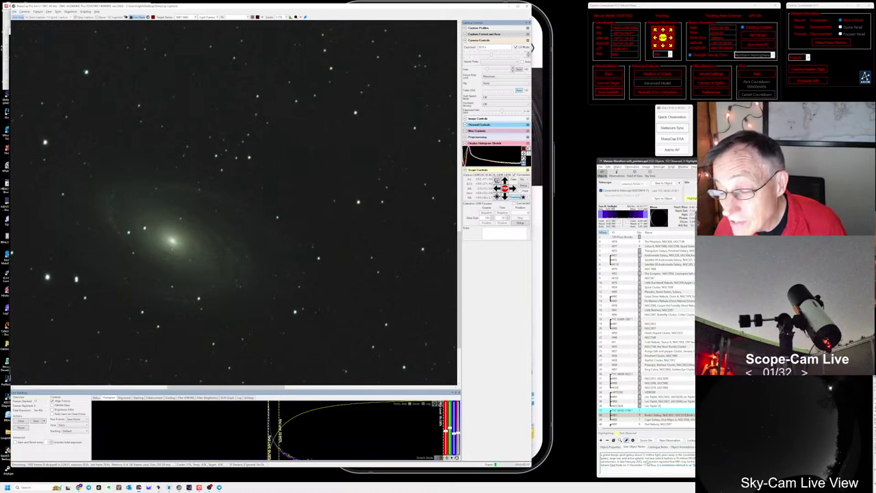
- Bring up the M82 entry's notes in the planner and examine the Cigar Galaxy up close in the live stack
left_click(652, 419)
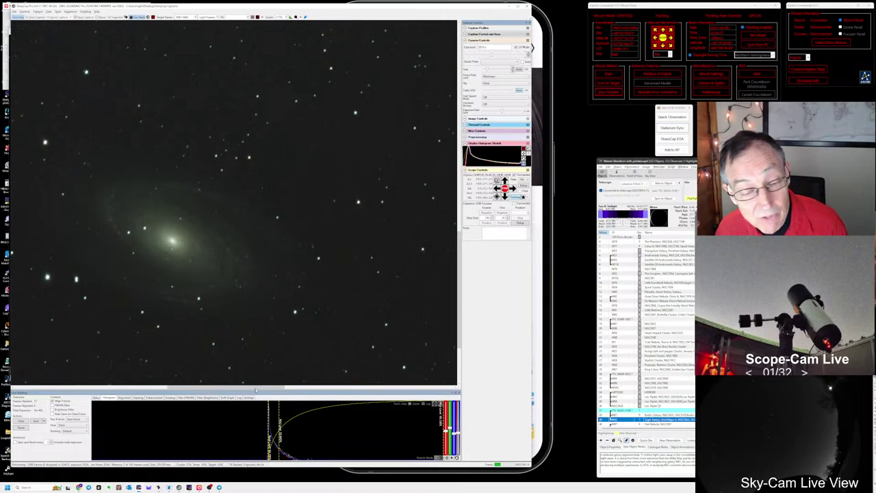
left_click_drag(258, 388, 353, 387)
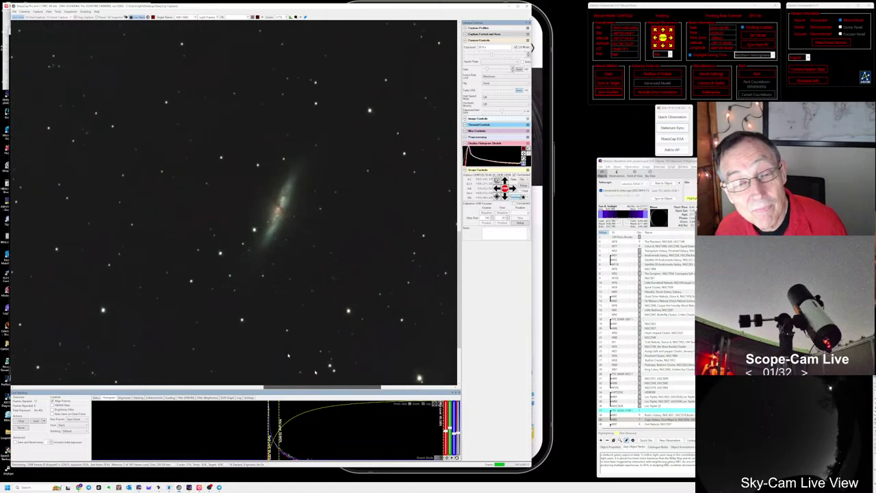
scroll(274, 273, "up", 1)
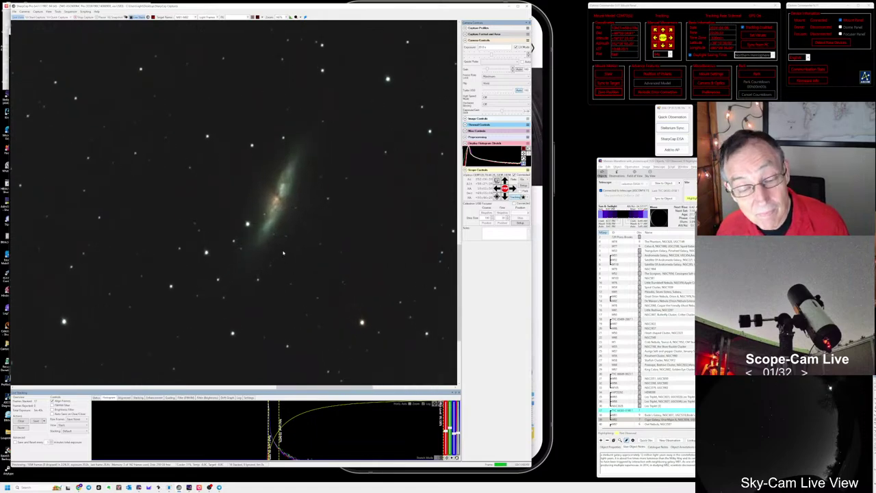
scroll(285, 253, "up", 1)
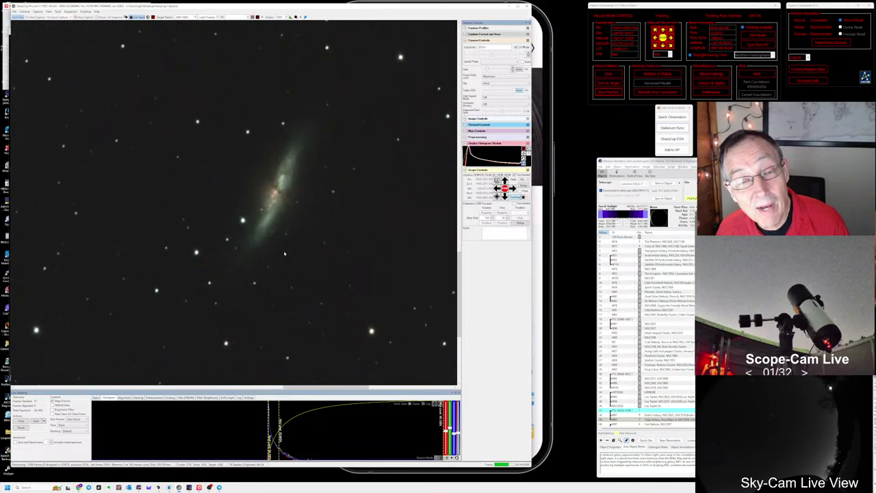
scroll(285, 255, "up", 1)
scroll(285, 255, "down", 1)
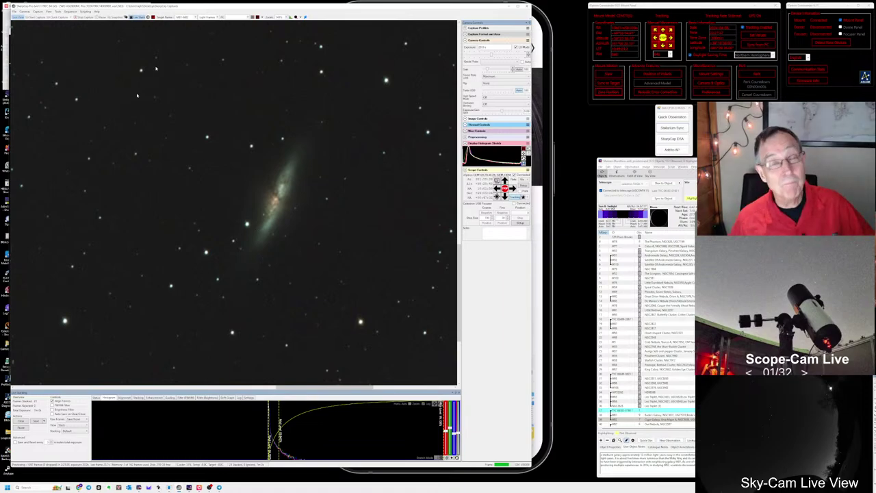
- Frame both galaxies together in the live stack view and save the stack exactly as seen
scroll(206, 222, "down", 4)
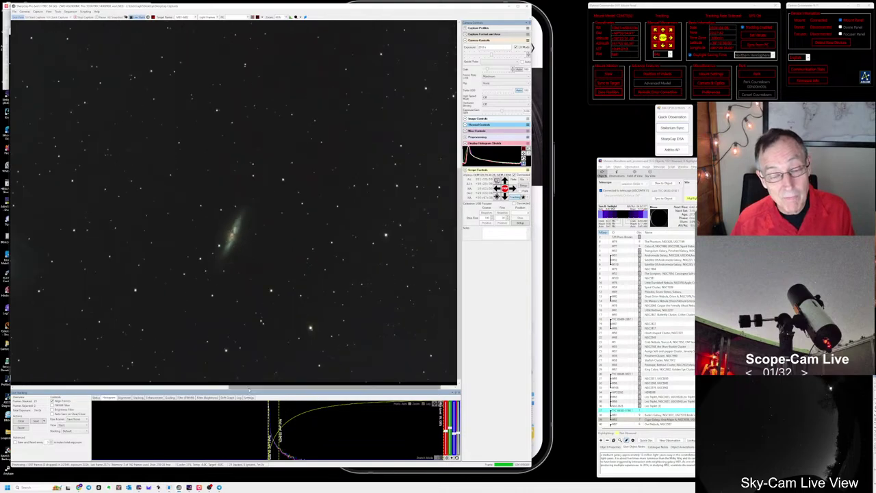
left_click_drag(248, 388, 202, 369)
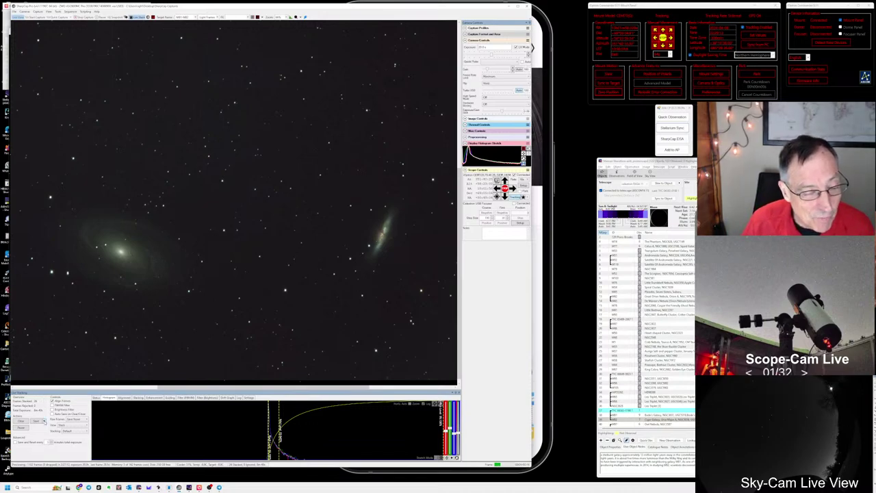
left_click(44, 421)
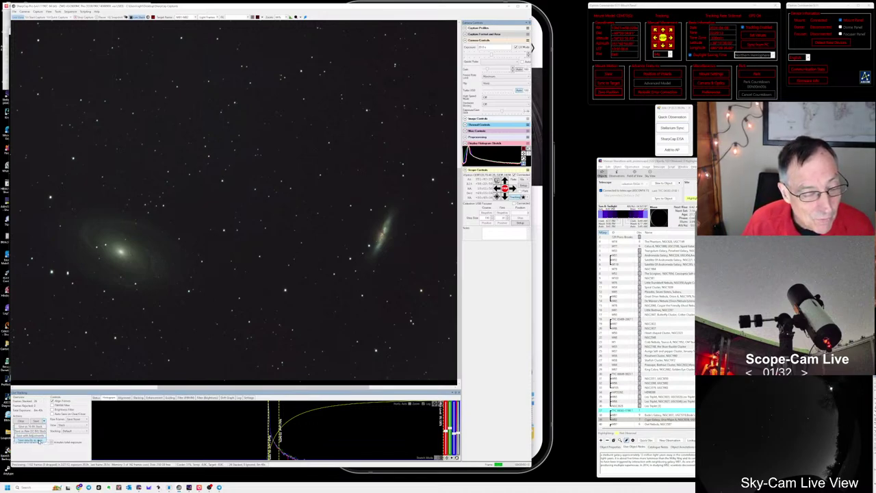
left_click(37, 436)
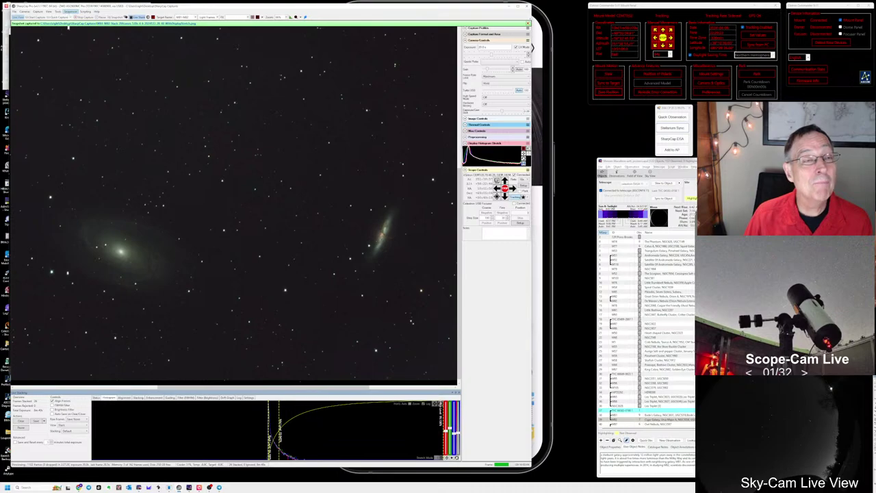
- Run the recently used DEFAULT next-target cycle sequence in SharpCap
left_click(70, 11)
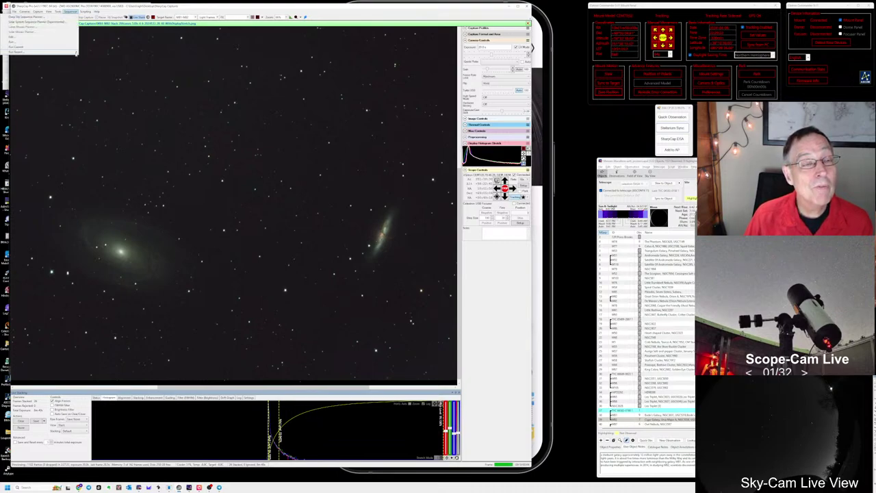
mouse_move(76, 53)
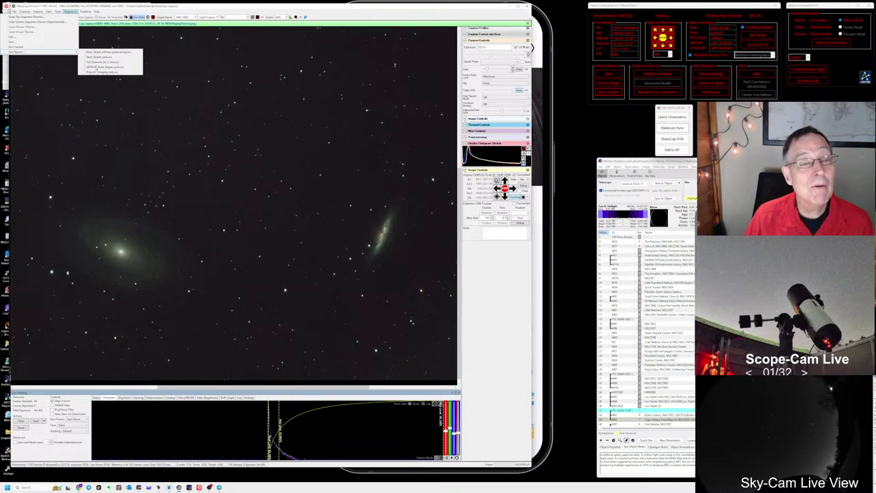
left_click(96, 67)
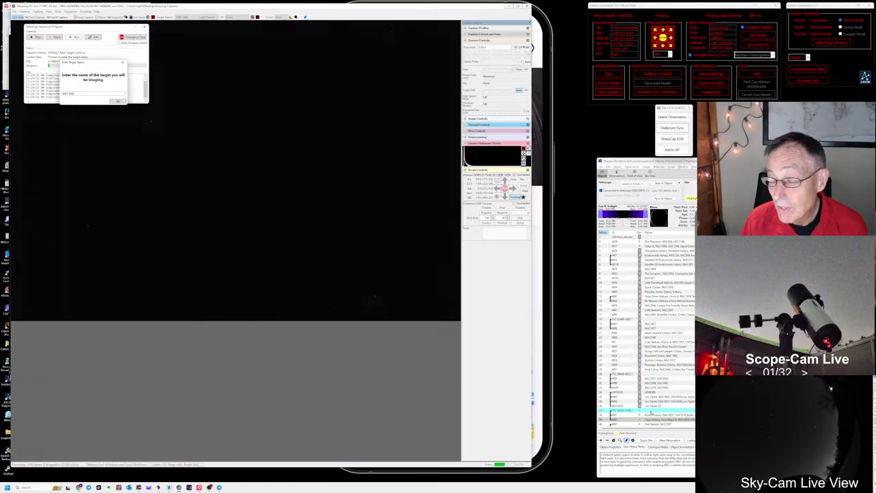
left_click(651, 415)
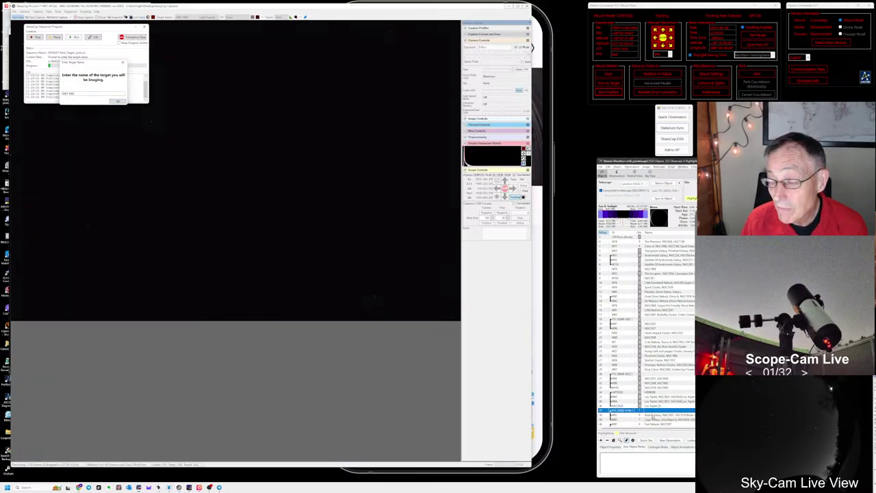
left_click(651, 415)
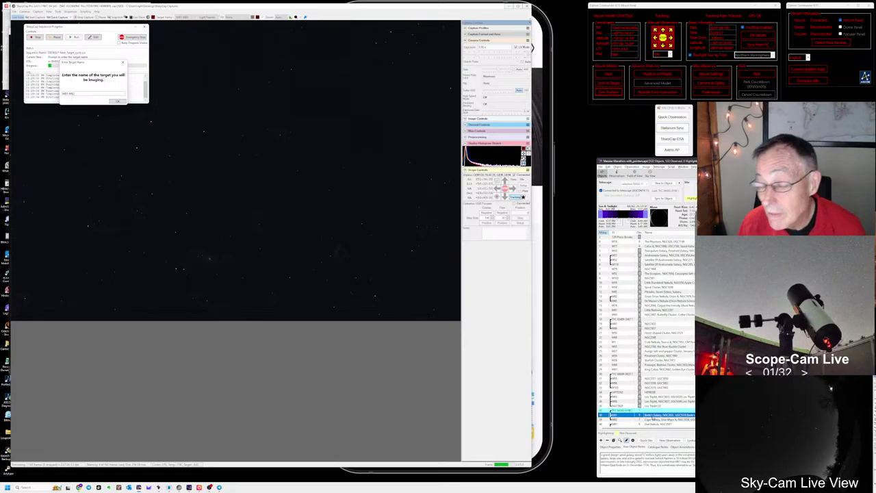
left_click(672, 117)
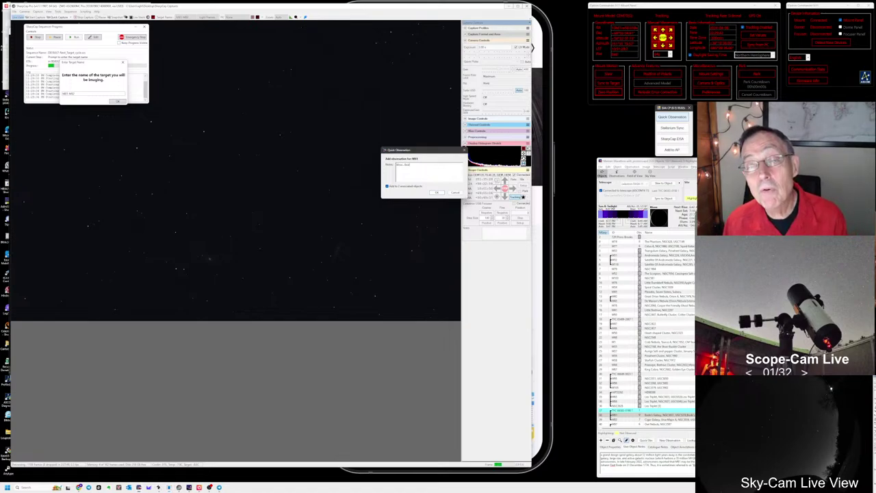
type("ood f")
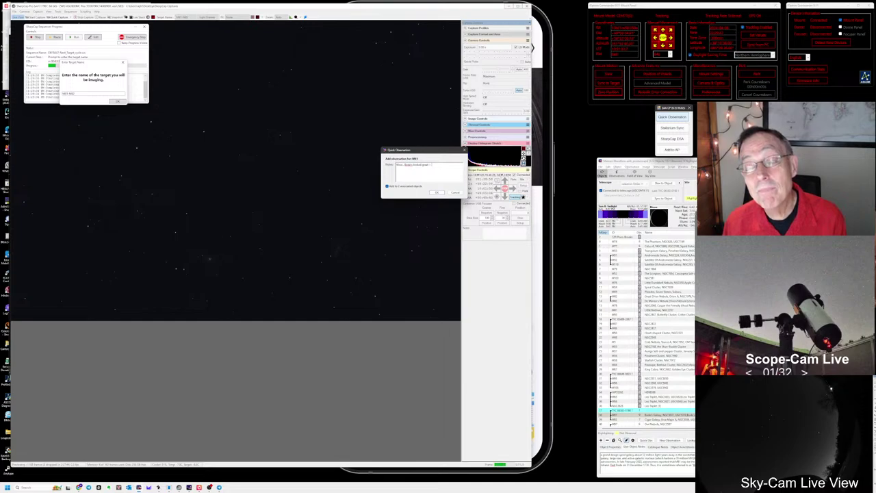
type("eld")
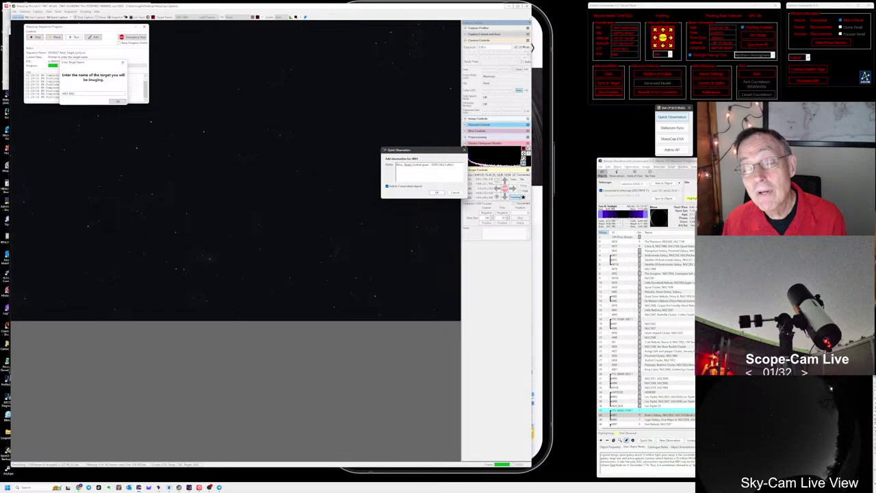
type("oc")
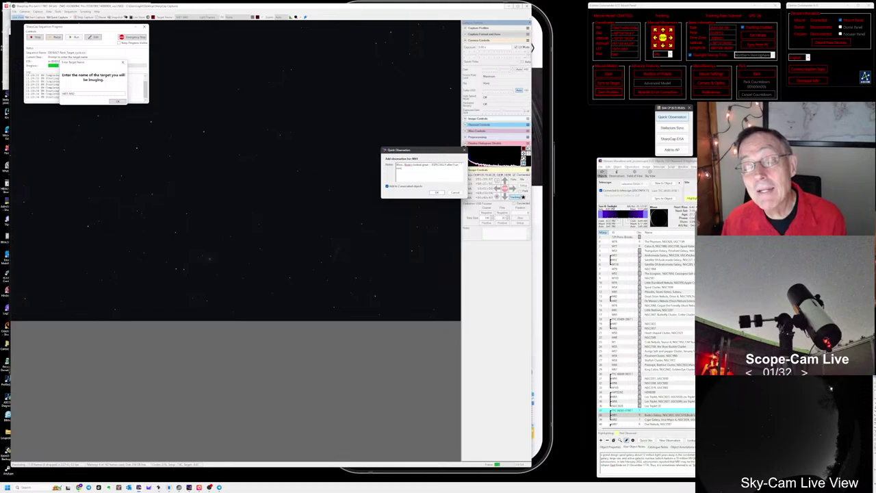
type("ssed to")
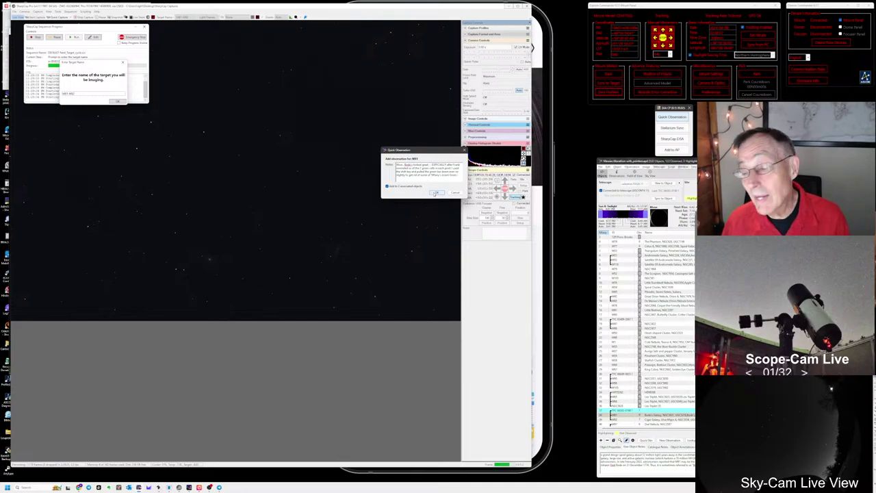
left_click(435, 194)
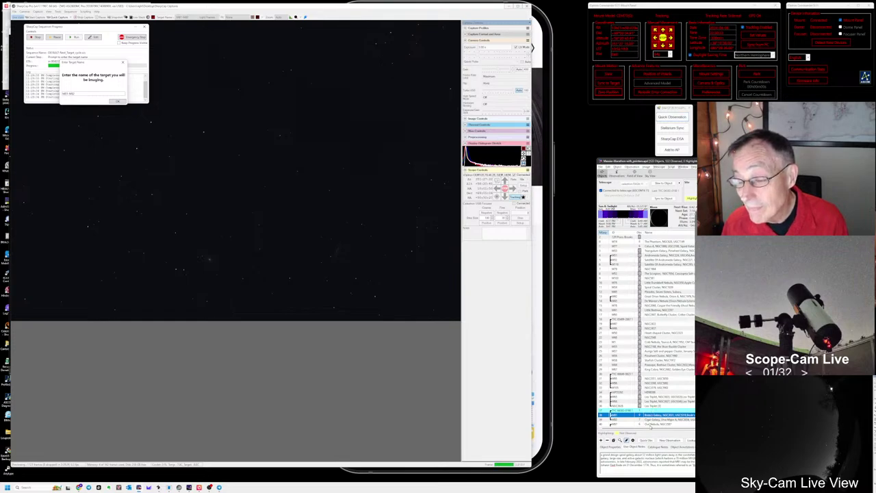
- Select M97, the Owl Nebula, in the planner's target list and slew the telescope to it
left_click(652, 425)
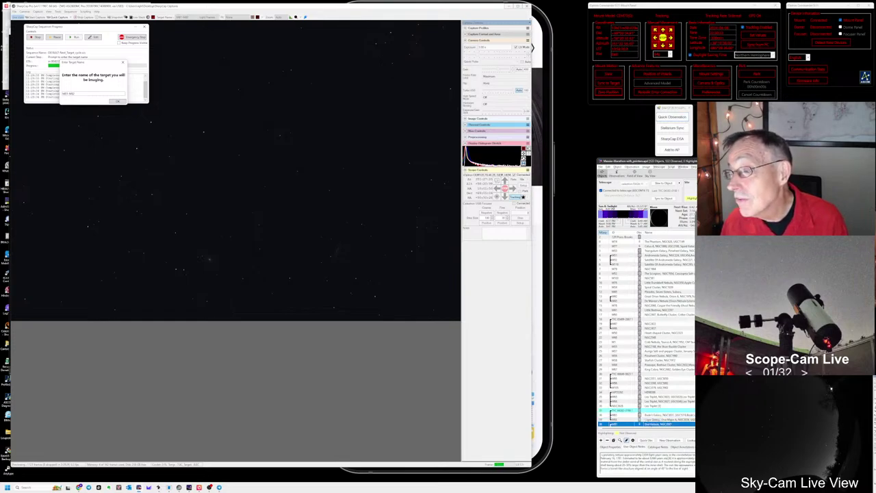
scroll(652, 411, "down", 10)
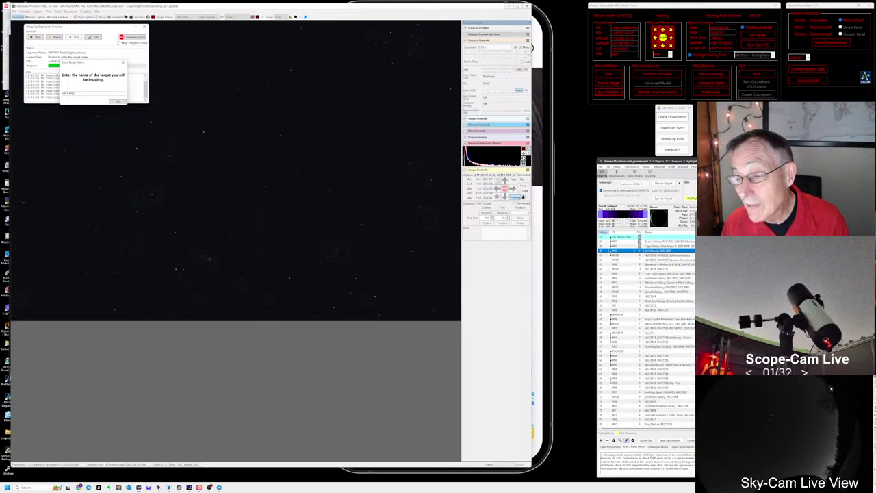
scroll(647, 328, "up", 10)
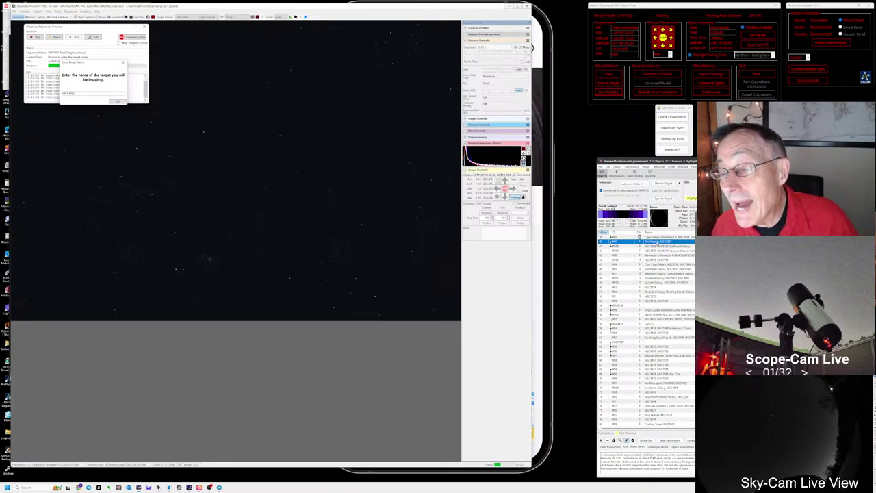
left_click(668, 184)
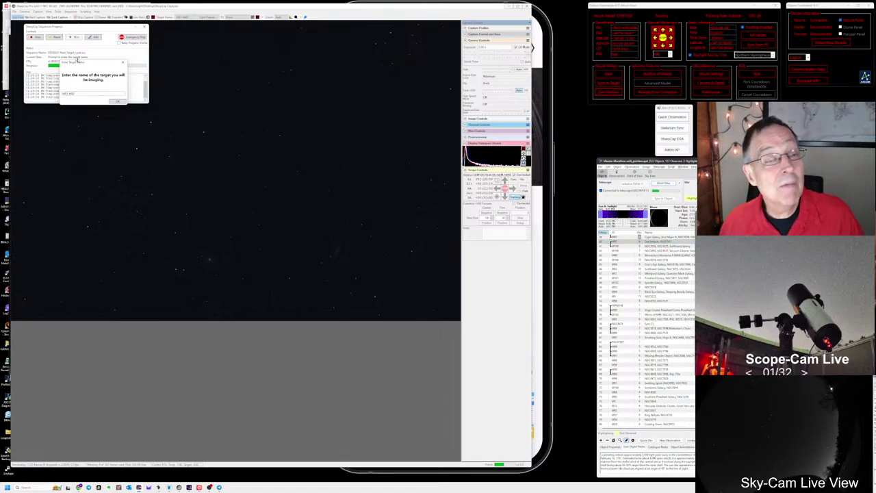
- Replace the sequence's imaging target name with M97 M108 and continue the sequence
left_click(90, 90)
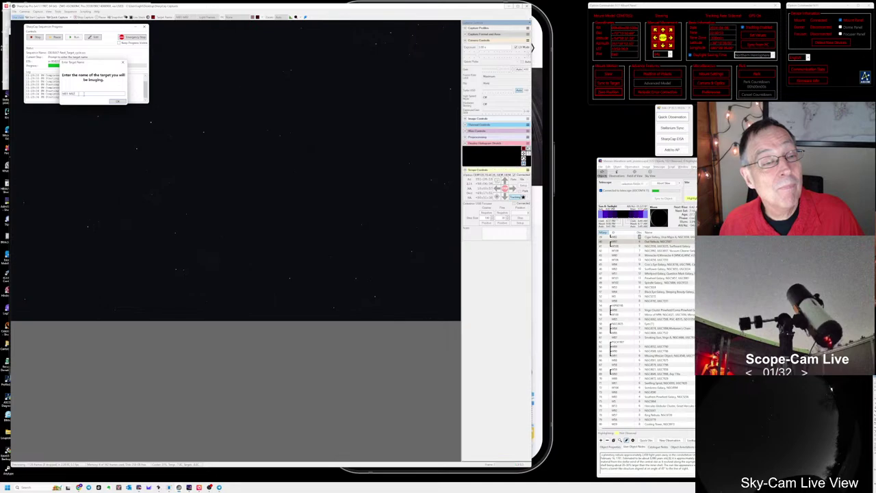
type("M")
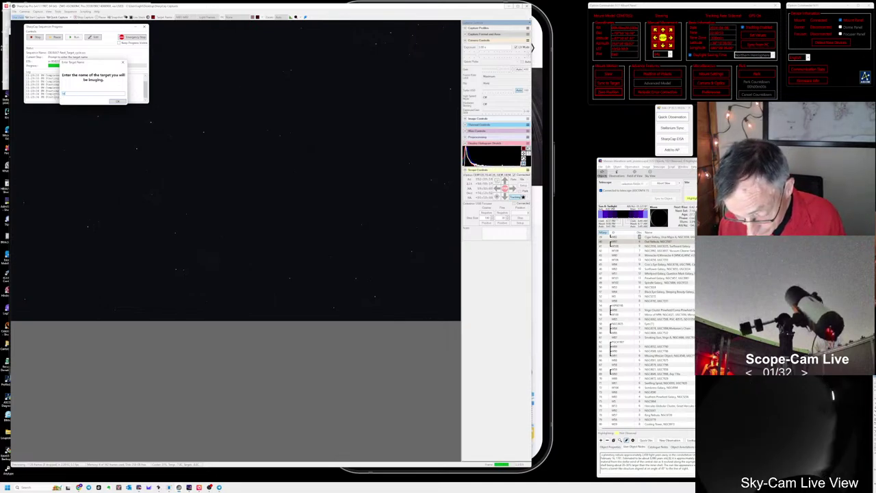
type("81 M82")
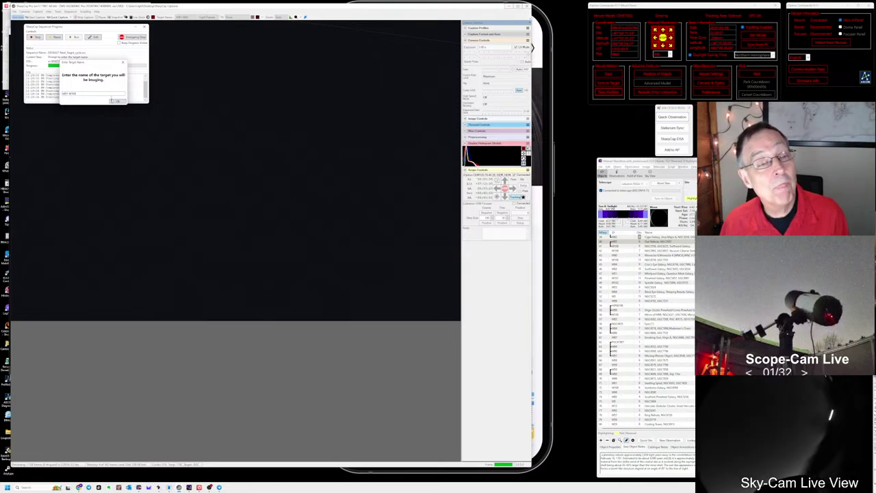
left_click(117, 102)
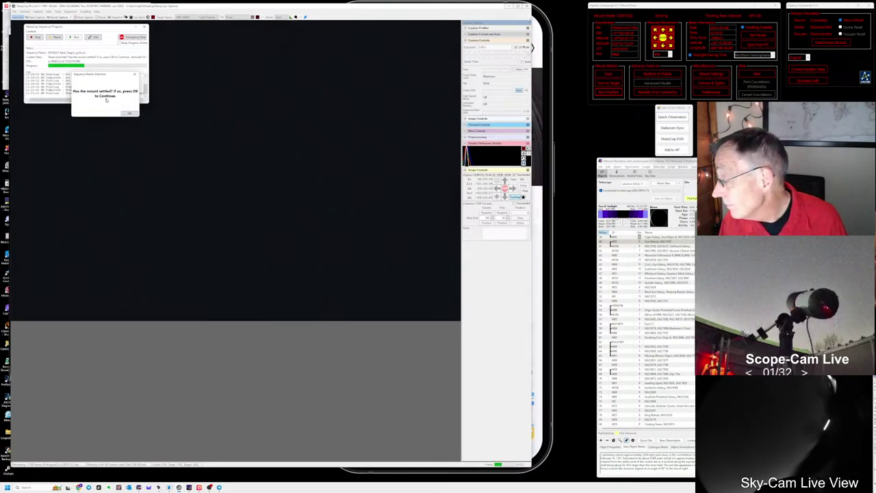
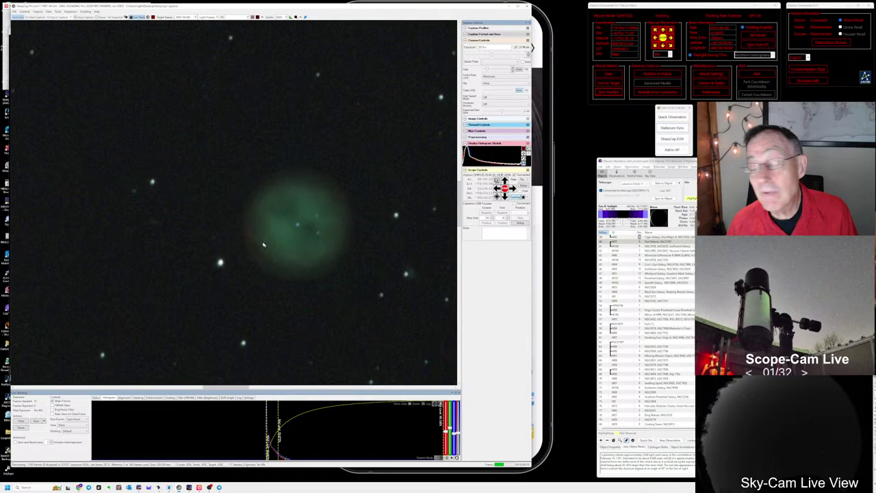
- Examine the wide field around the Owl Nebula in the live stack and inspect M108 up close
scroll(263, 245, "down", 3)
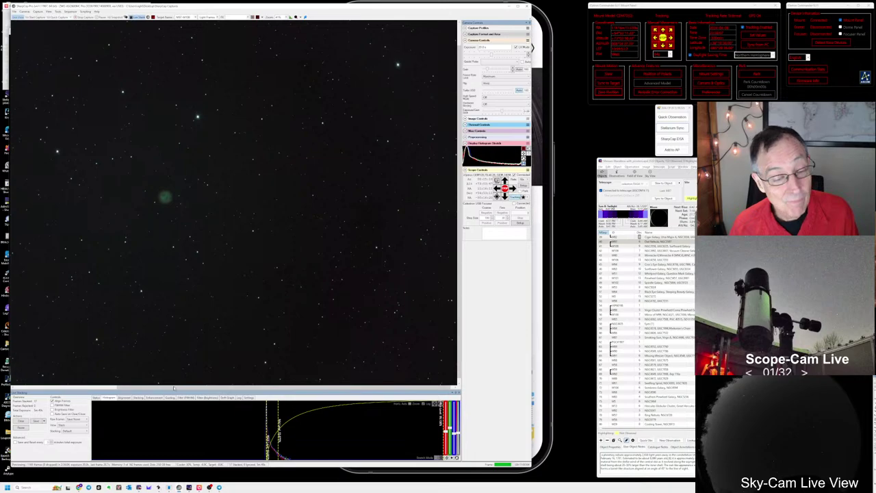
left_click(94, 389)
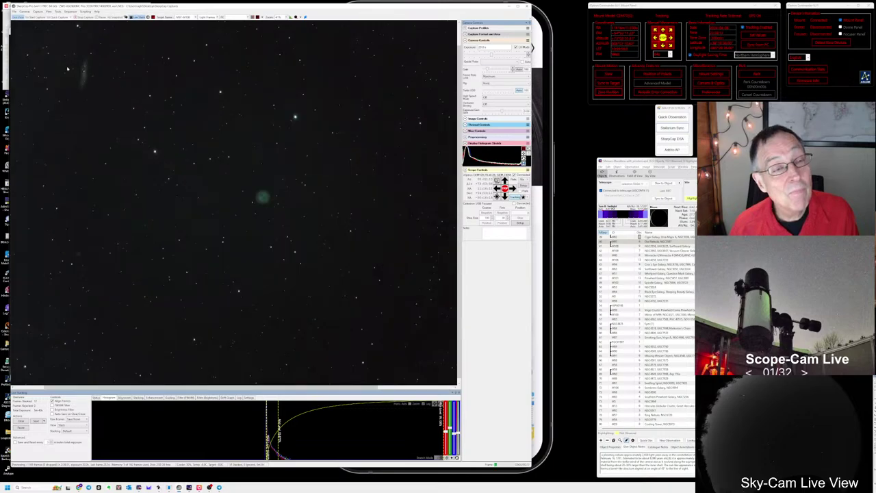
scroll(67, 68, "up", 3)
scroll(85, 91, "up", 3)
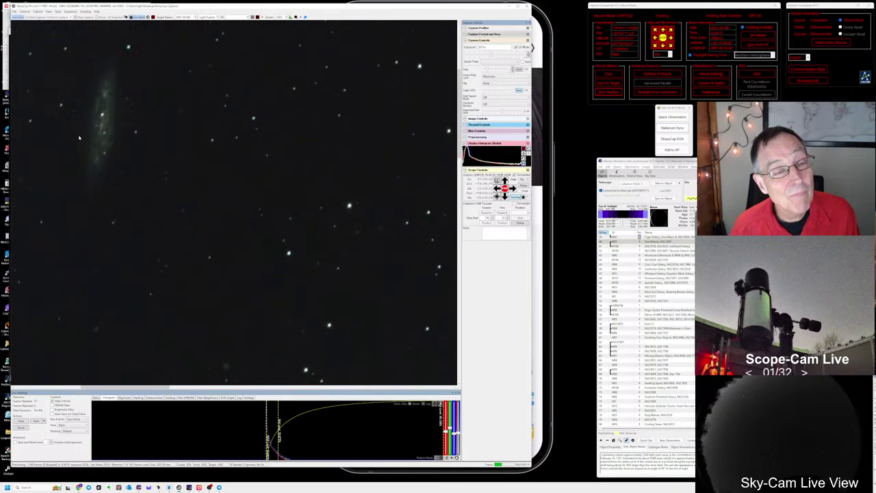
left_click_drag(132, 389, 103, 389)
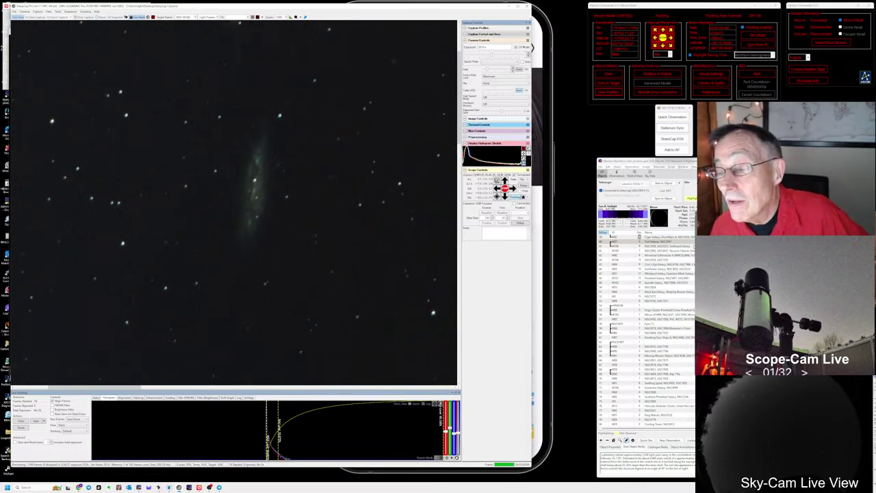
- Log a quick observation for M108 noting "M108 looks like another example of a flattened galaxy.", including the associated object
left_click(691, 242)
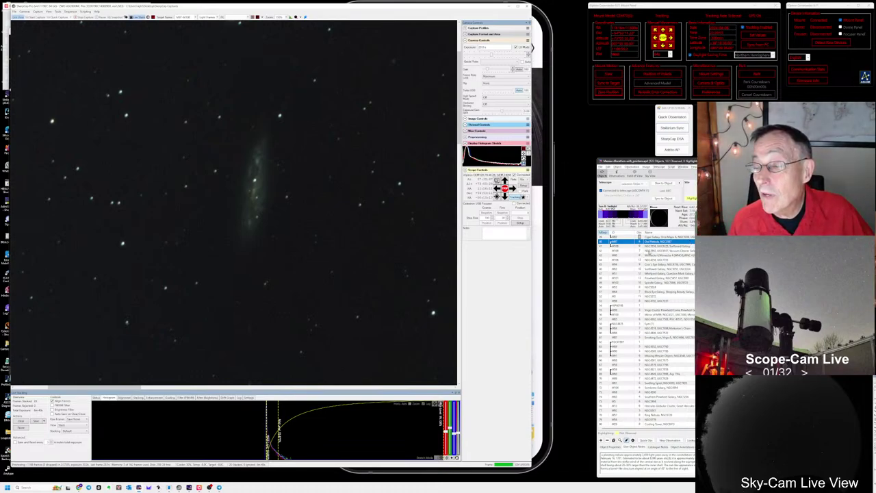
left_click(654, 246)
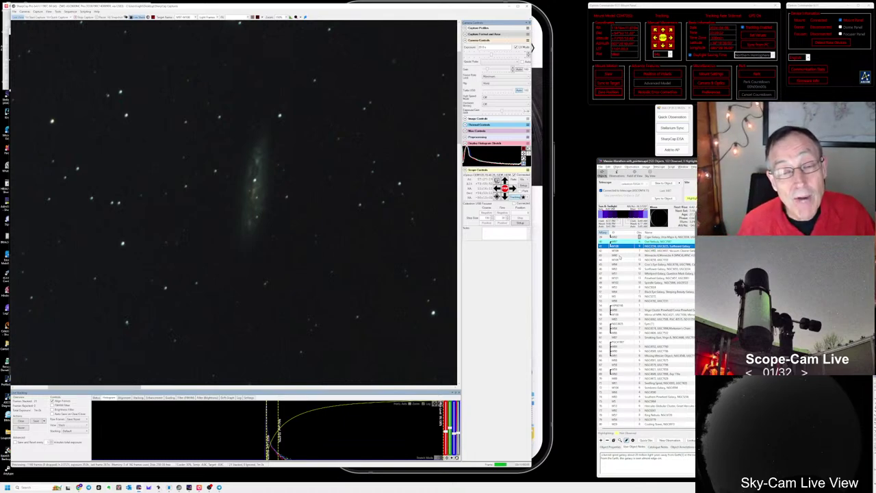
left_click(671, 117)
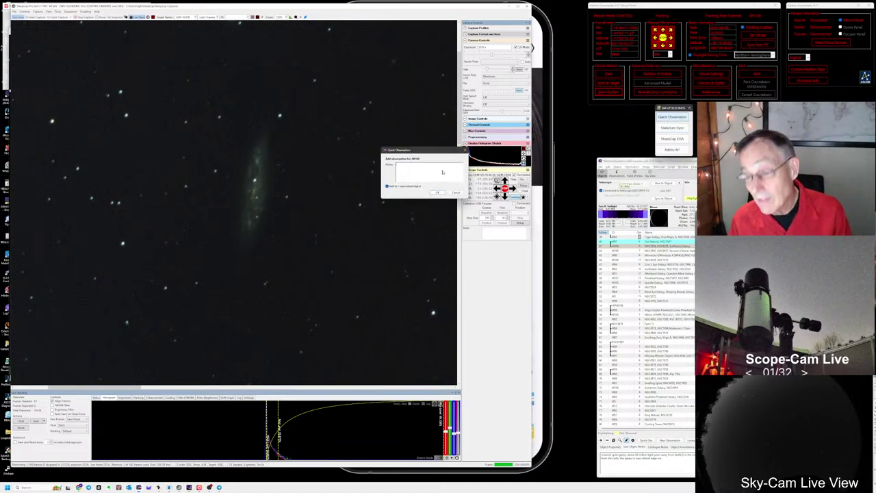
type("M108 looks like another example of a flattened galaxy.")
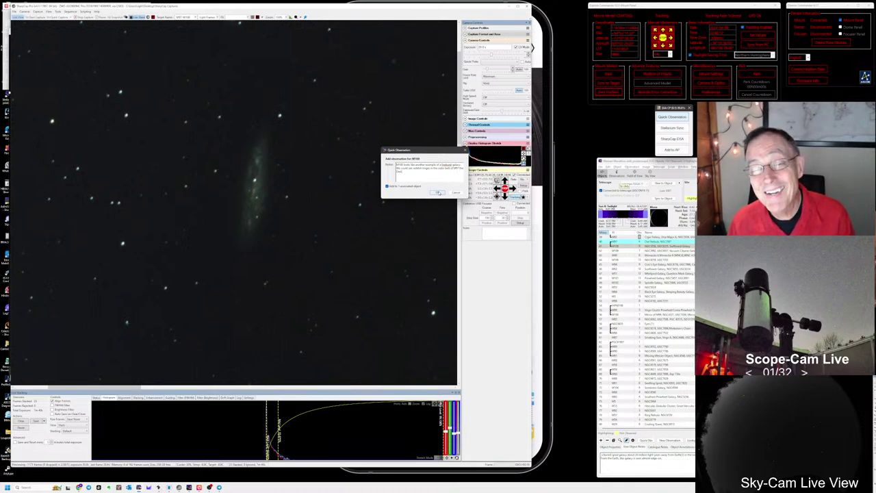
left_click(439, 192)
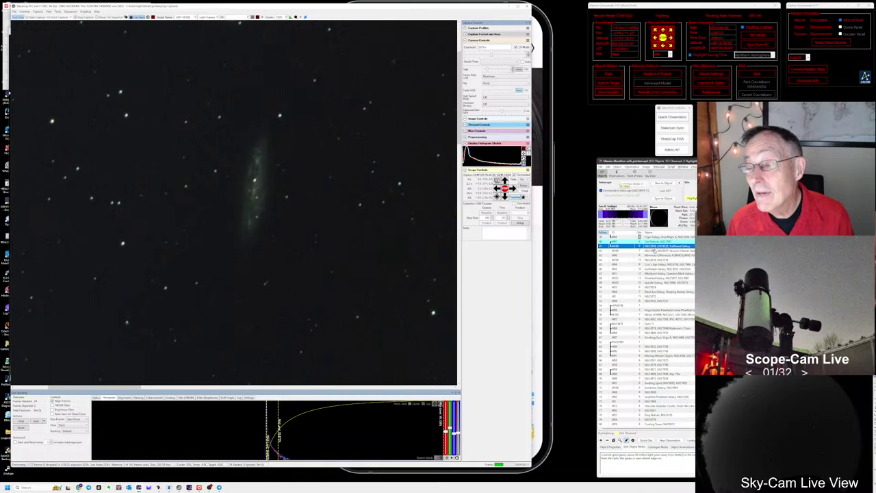
- Select M109 as the next target in the planner and run the recent DEFAULT next-target cycle sequence in SharpCap
left_click(620, 251)
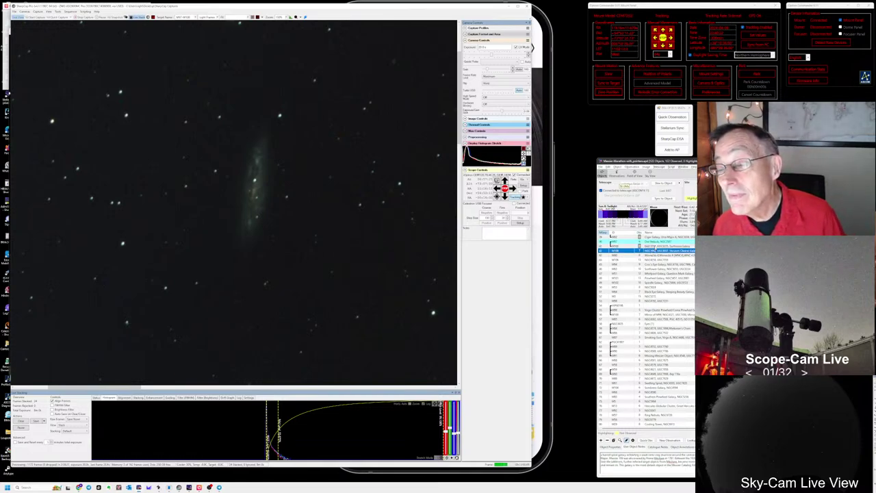
left_click(656, 242)
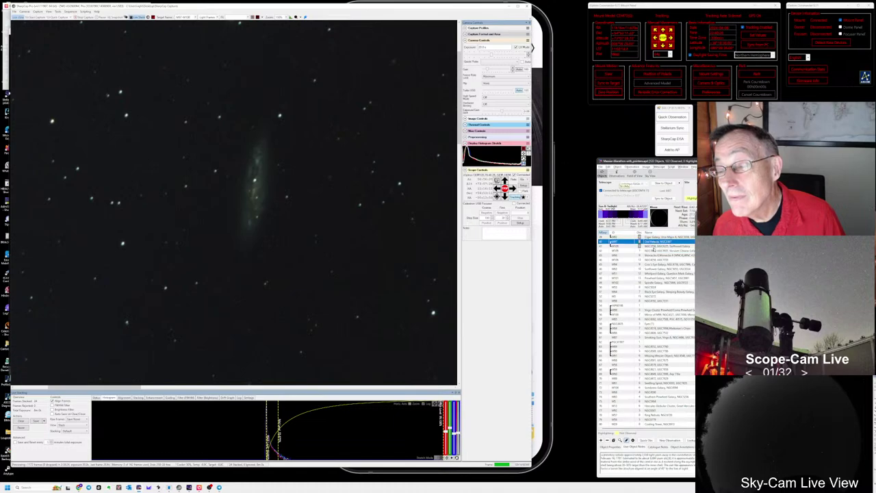
left_click(653, 250)
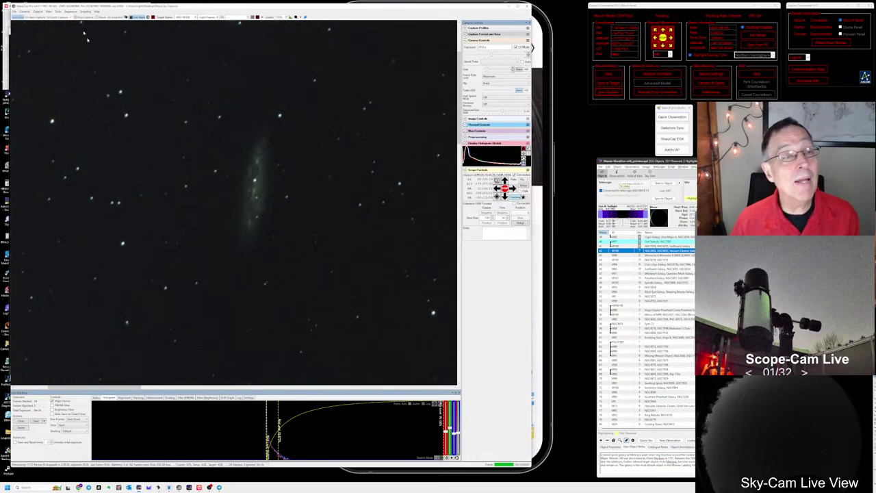
left_click(70, 11)
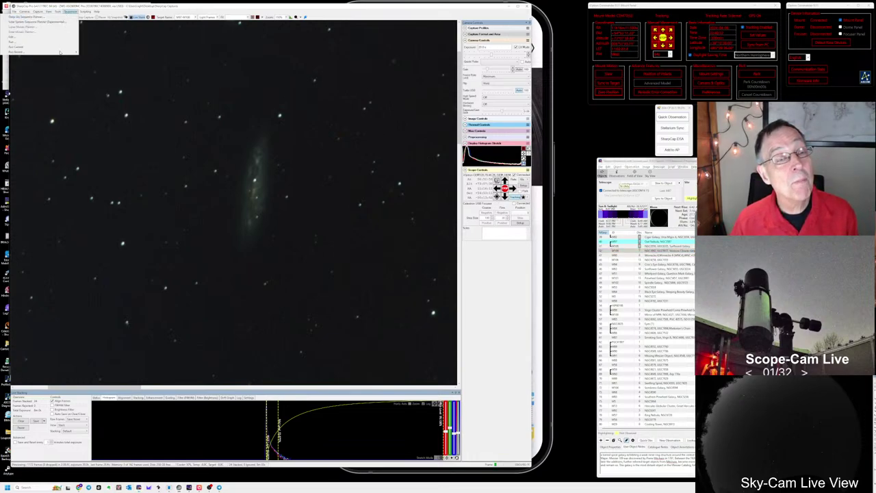
mouse_move(63, 53)
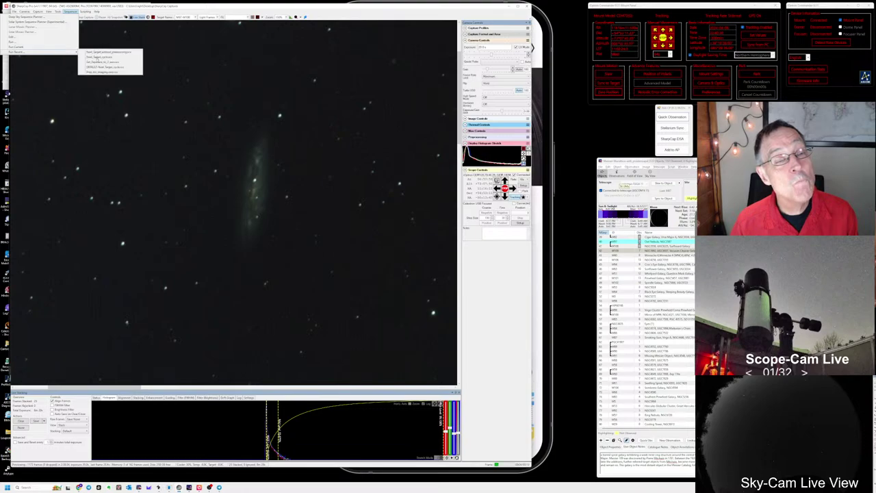
left_click(101, 70)
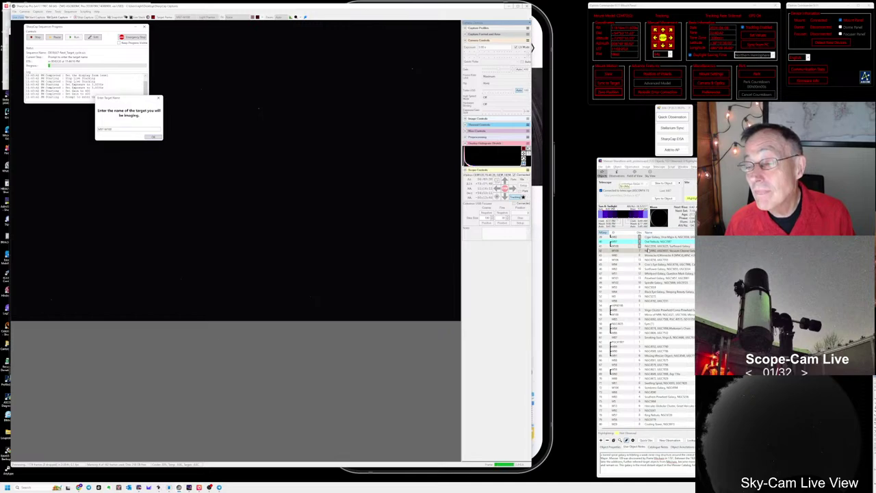
- Slew the telescope to M109 and enter M109 as the sequence's target name, continuing once the mount has settled
left_click(647, 251)
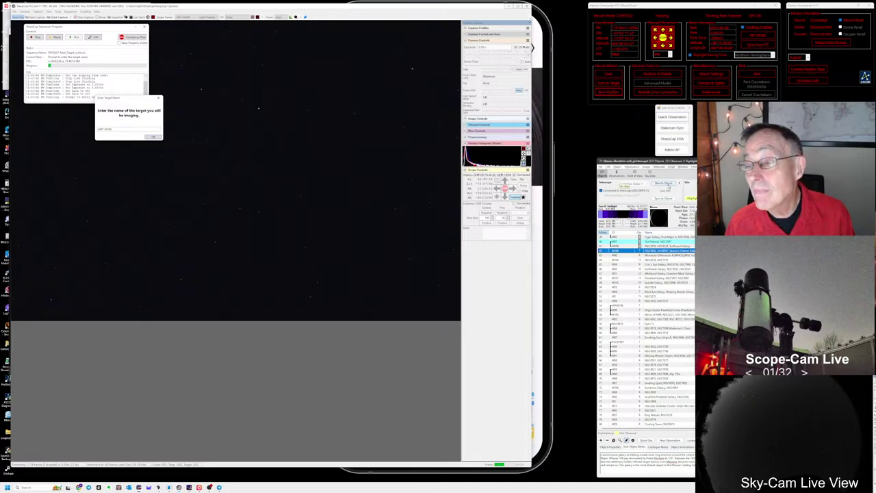
left_click(669, 185)
left_click(124, 130)
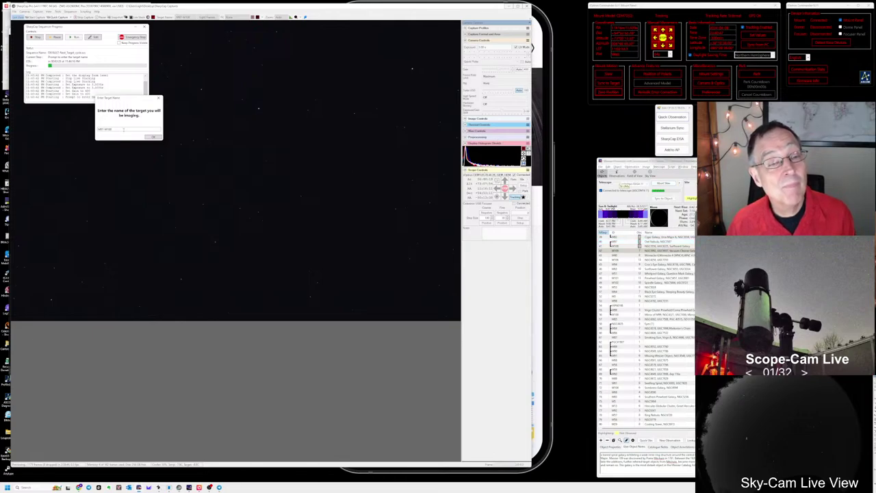
key("BackSpace")
key("BackSpace")
key("BackSpace")
key("BackSpace")
type("M")
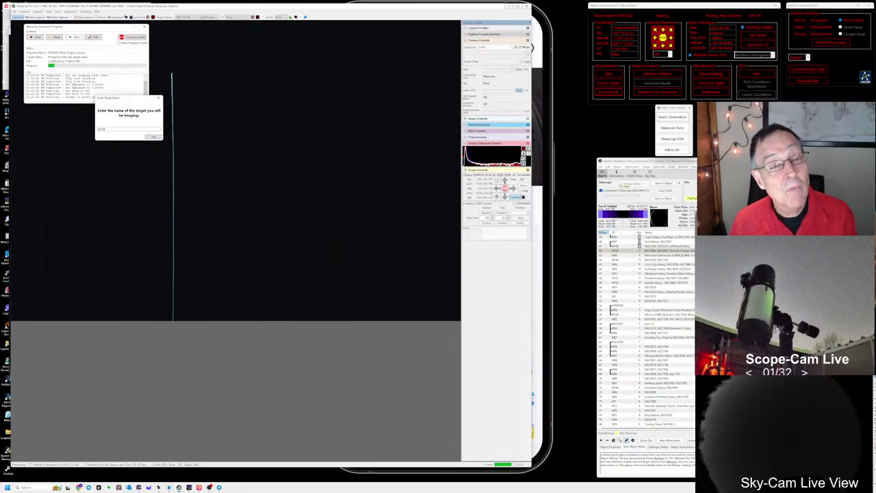
key("Return")
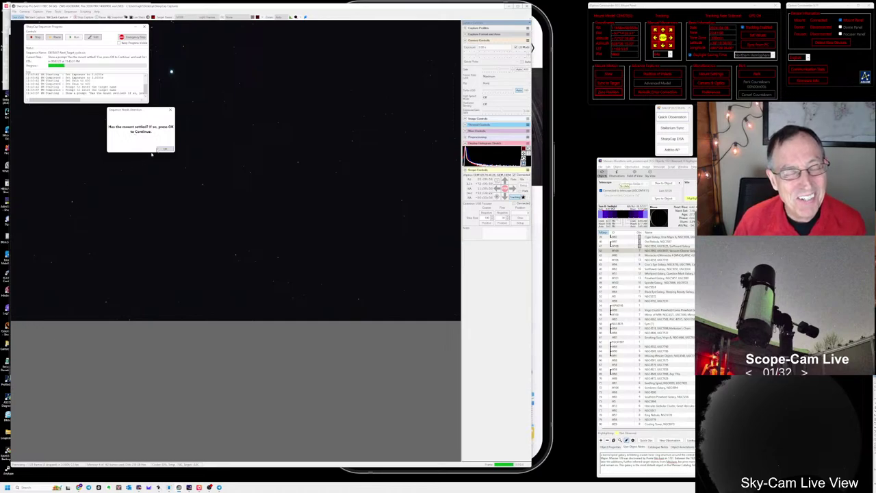
left_click(165, 149)
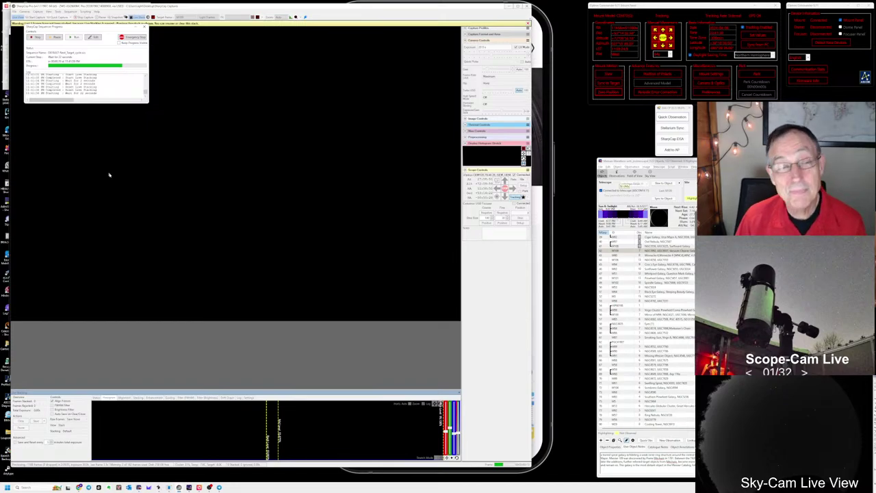
- Sync Stellarium to M109 and switch to it to examine where the galaxy lies among the surrounding constellations
left_click(671, 129)
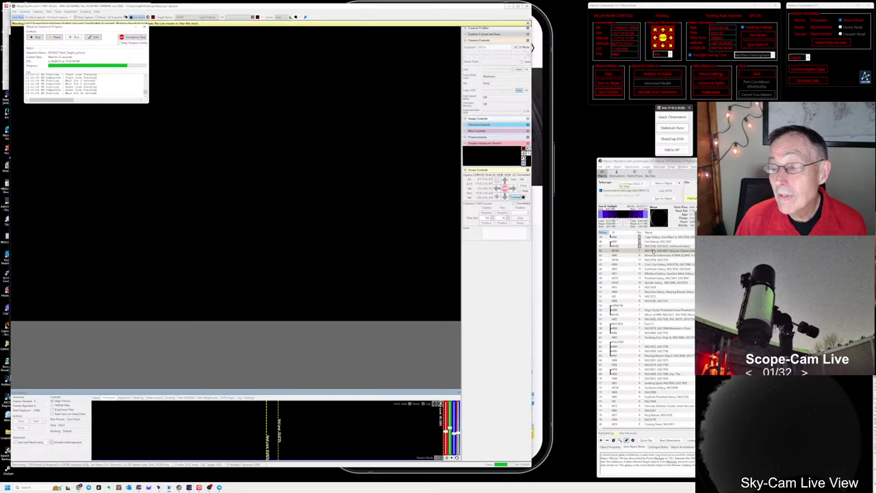
left_click(654, 251)
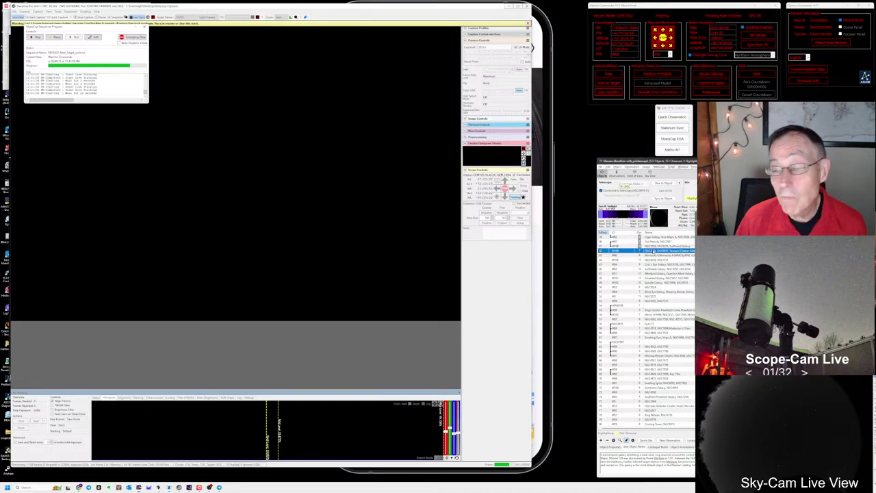
key("alt+Tab")
key("alt+Tab")
key("alt+Tab")
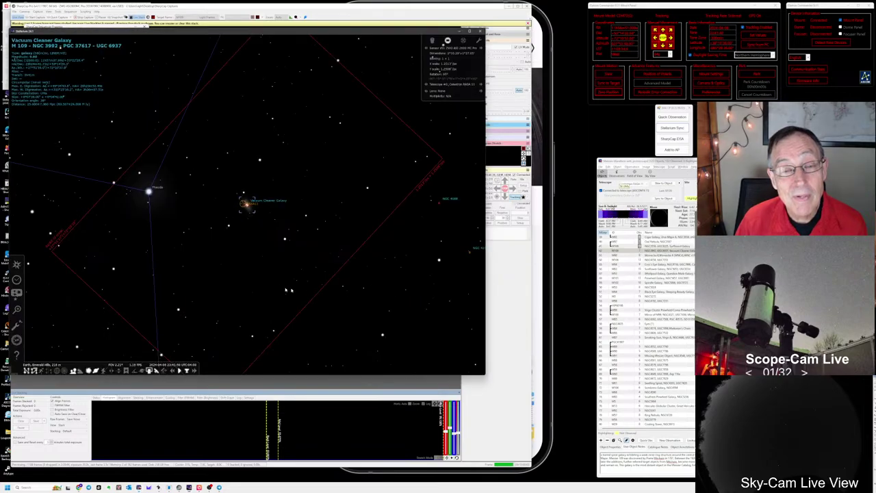
scroll(267, 254, "down", 5)
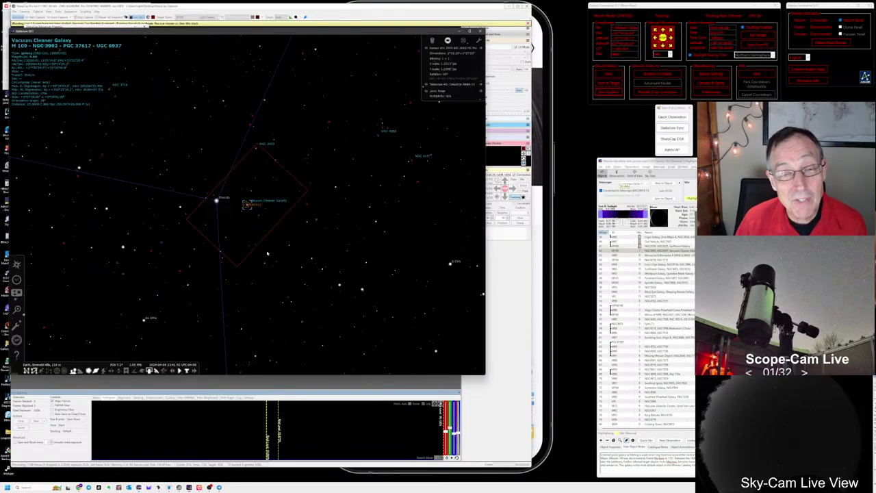
scroll(267, 253, "down", 2)
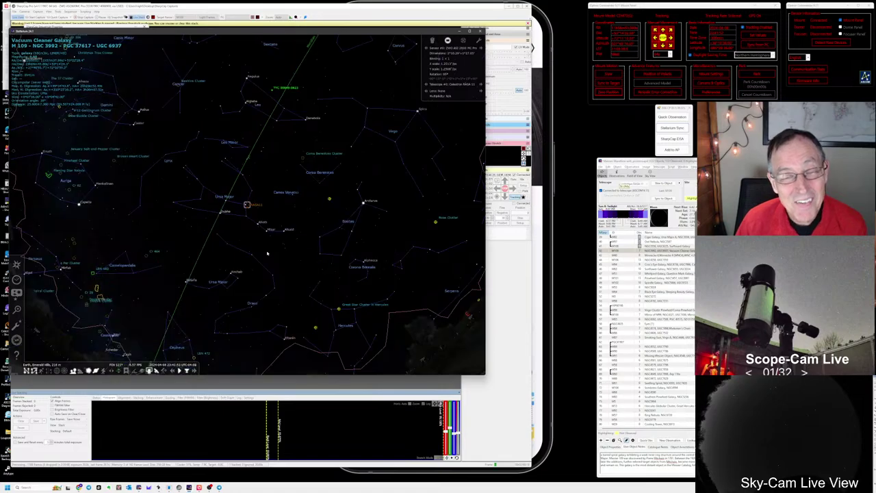
scroll(267, 254, "down", 2)
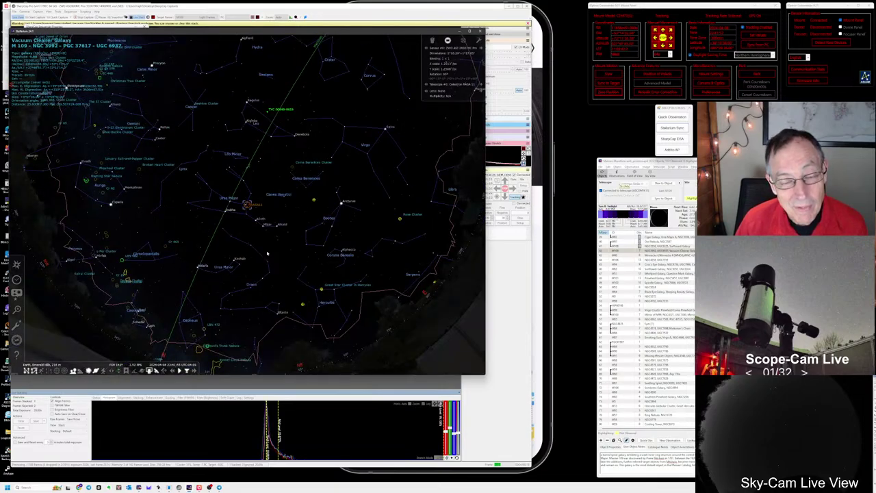
- Examine M109's location in Stellarium, from the whole-sky view through the surrounding Ursa Major stars down to a close-up of the galaxy
scroll(267, 253, "down", 3)
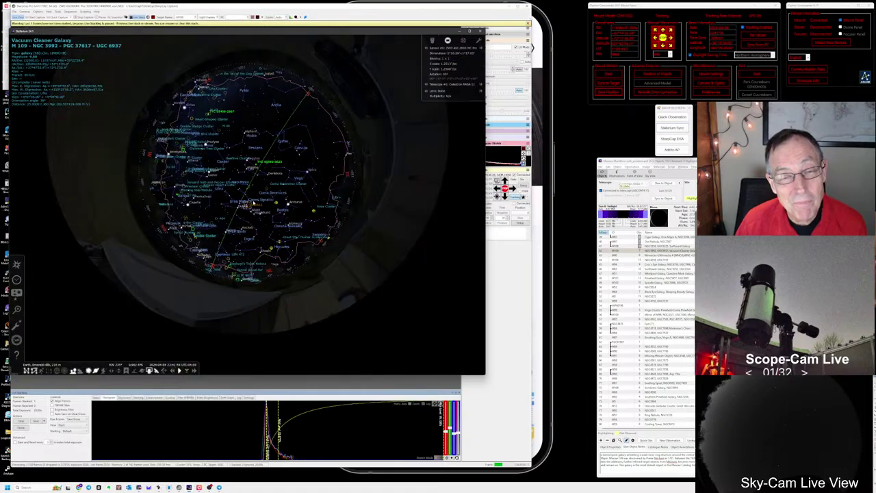
scroll(254, 218, "up", 5)
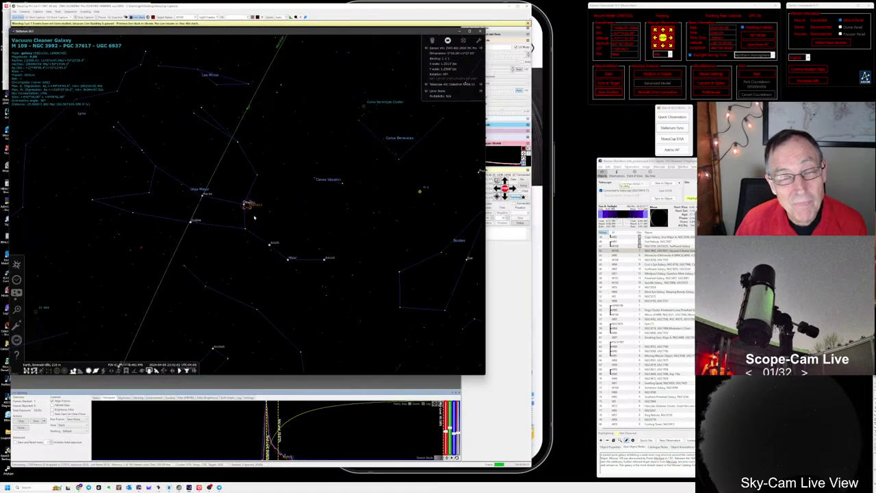
scroll(254, 218, "up", 2)
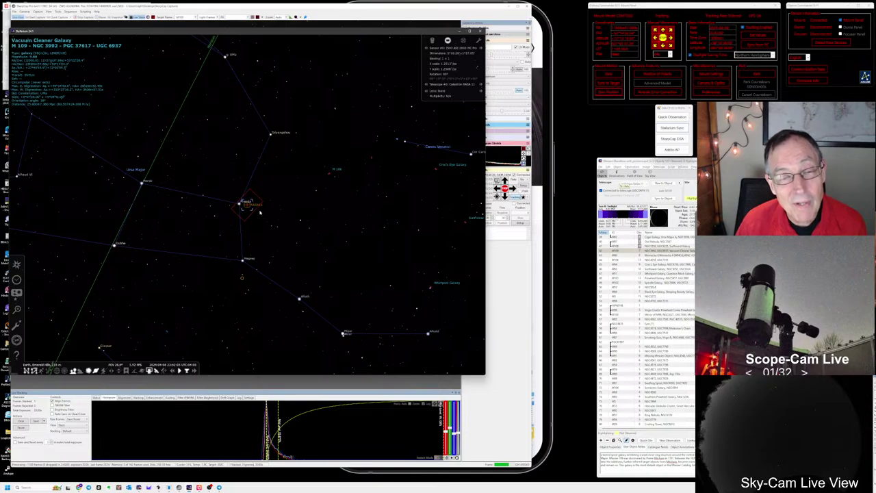
scroll(259, 212, "up", 5)
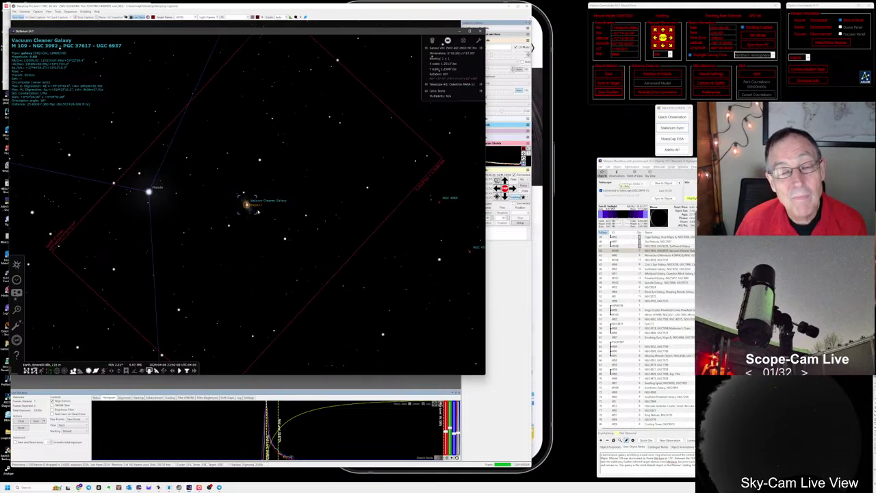
scroll(256, 217, "up", 3)
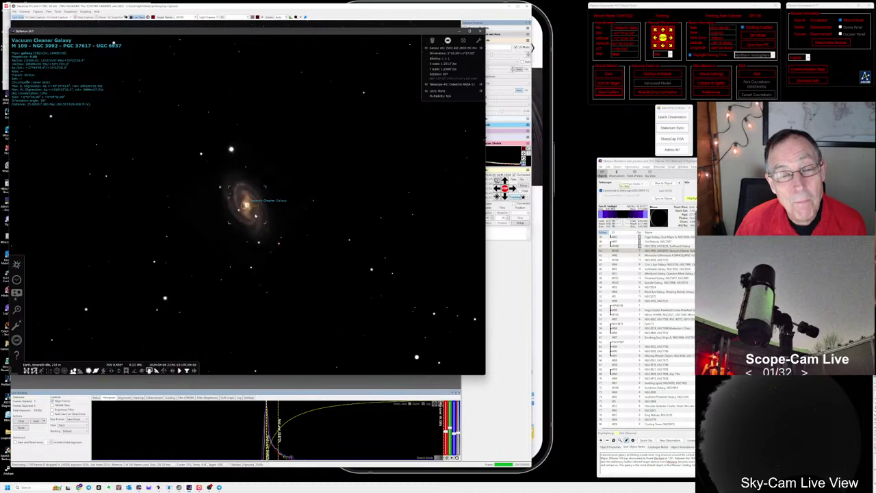
scroll(254, 217, "down", 1)
scroll(254, 219, "up", 2)
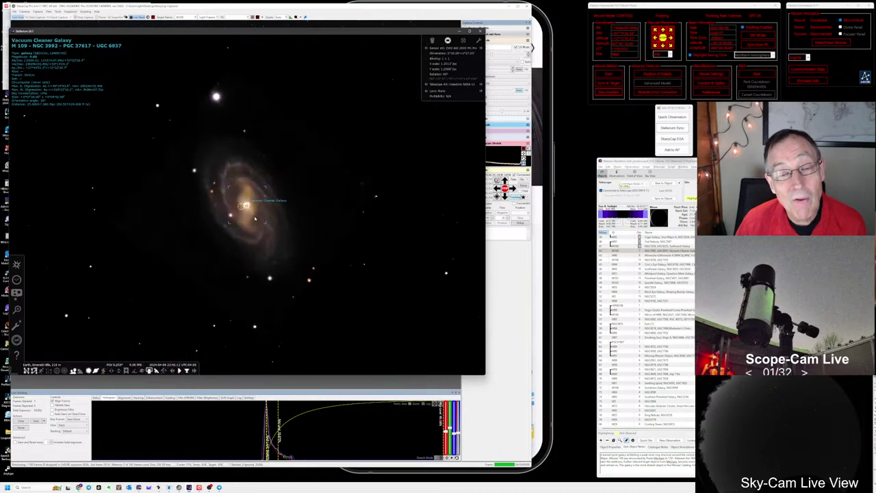
- Examine how the camera's field-of-view frame around M109 sits relative to the neighbouring star Phecda
scroll(255, 220, "down", 3)
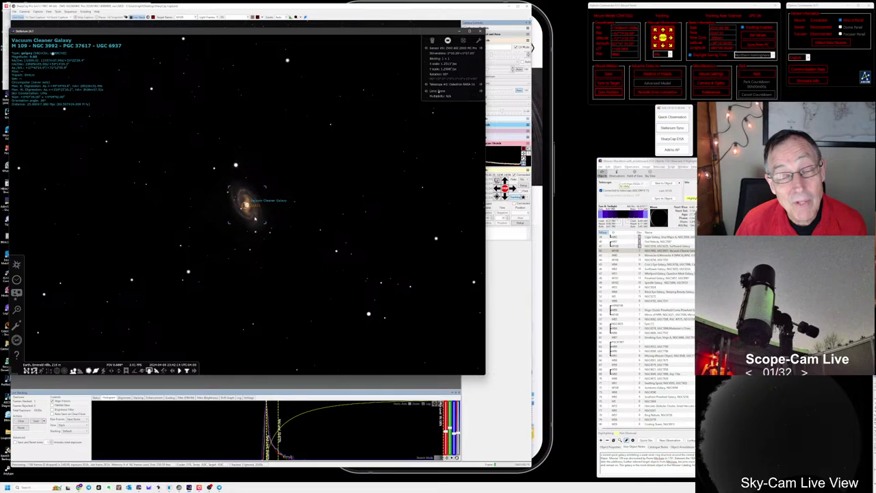
scroll(255, 217, "down", 3)
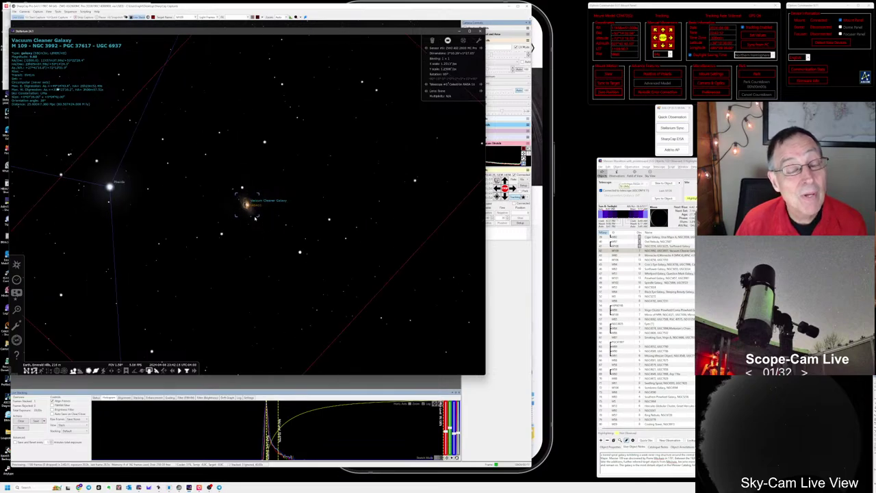
scroll(138, 198, "down", 3)
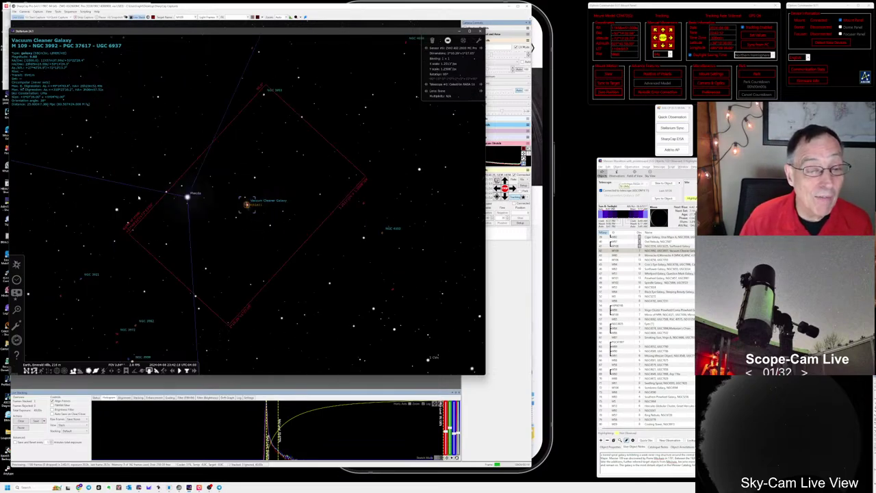
scroll(138, 198, "down", 2)
scroll(139, 200, "down", 2)
scroll(139, 199, "up", 2)
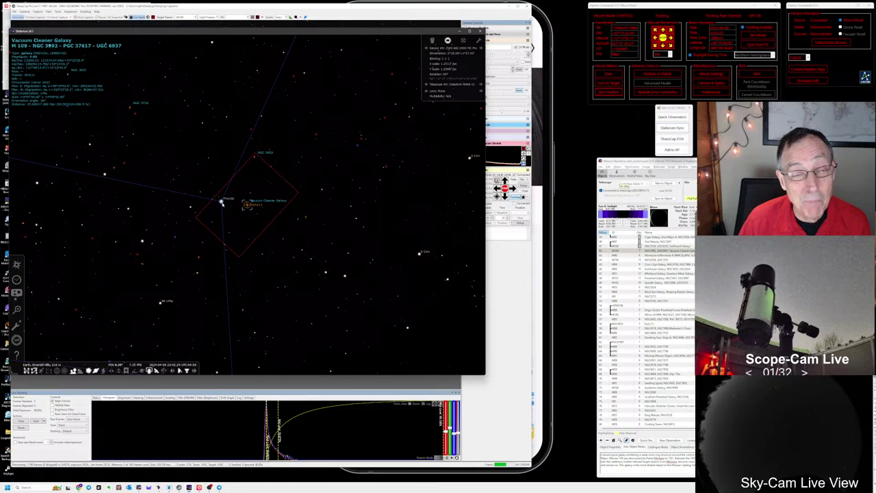
- Switch between SharpCap and Stellarium to compare the M109 live stack with the charted star field, ending in SharpCap
key("alt+Tab")
key("alt+Tab")
key("alt+Tab")
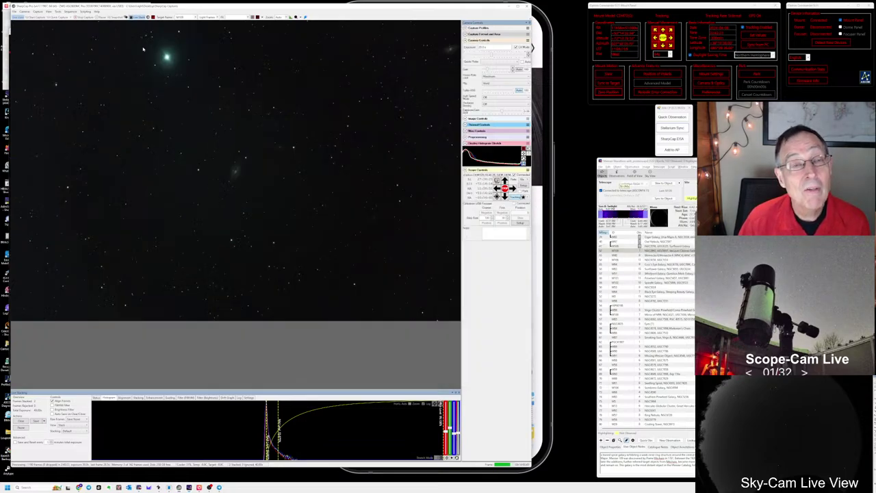
key("alt+Tab")
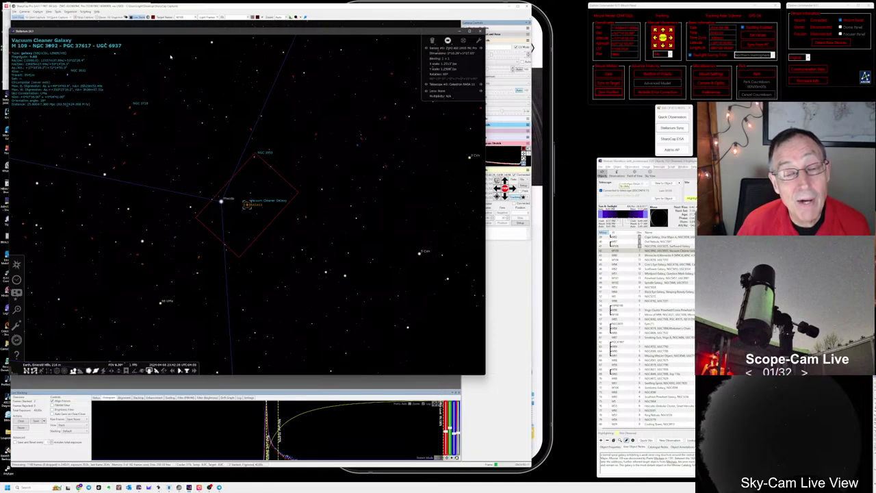
key("alt+Tab")
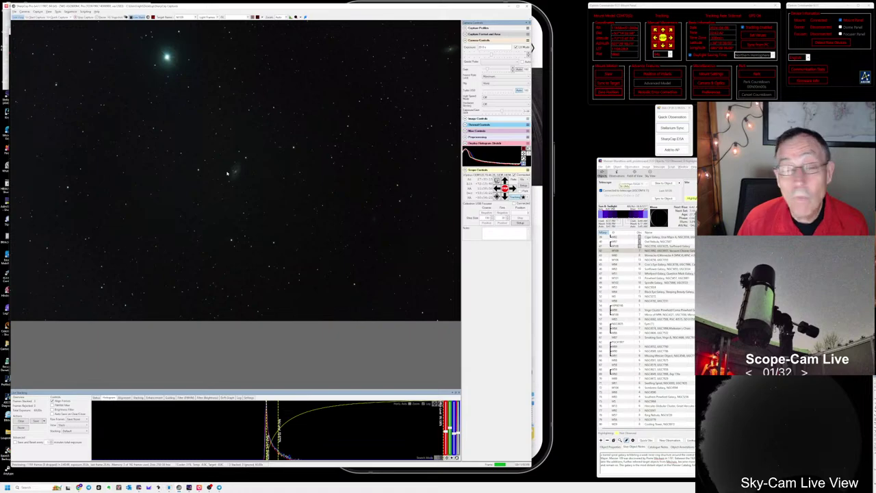
- Examine the structure of M109 up close in the live-stacked image
scroll(238, 180, "up", 5)
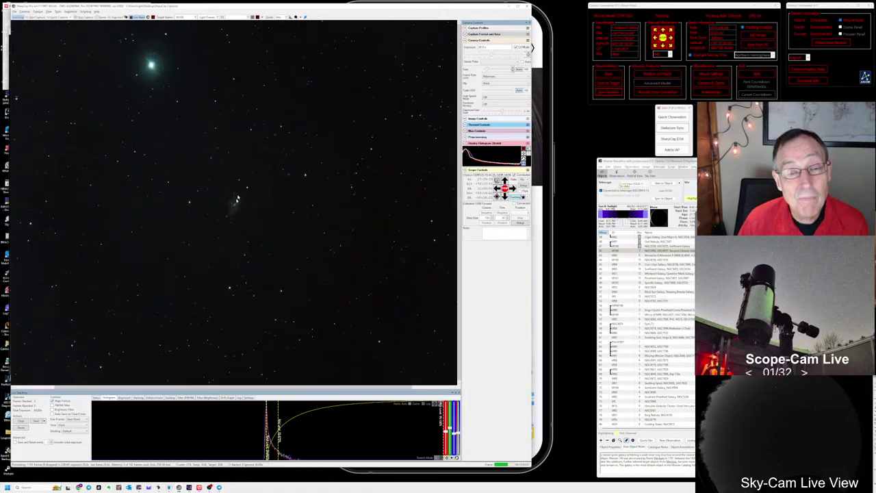
scroll(235, 213, "up", 4)
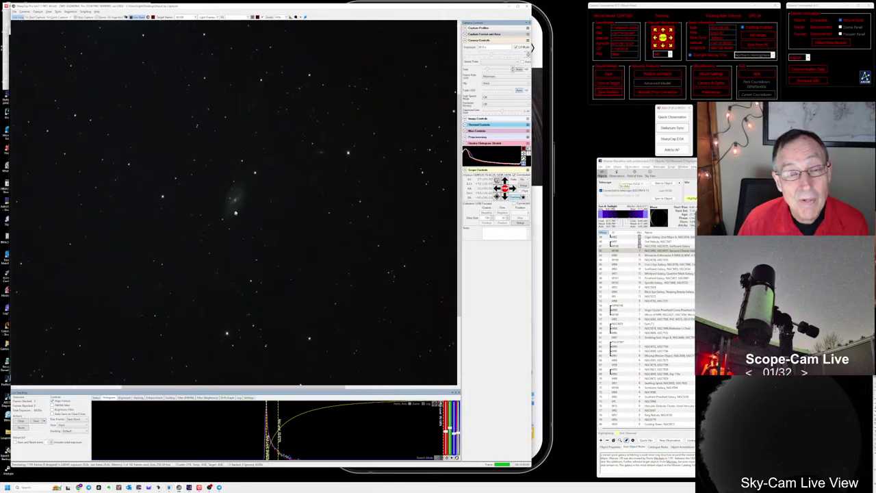
scroll(239, 211, "up", 2)
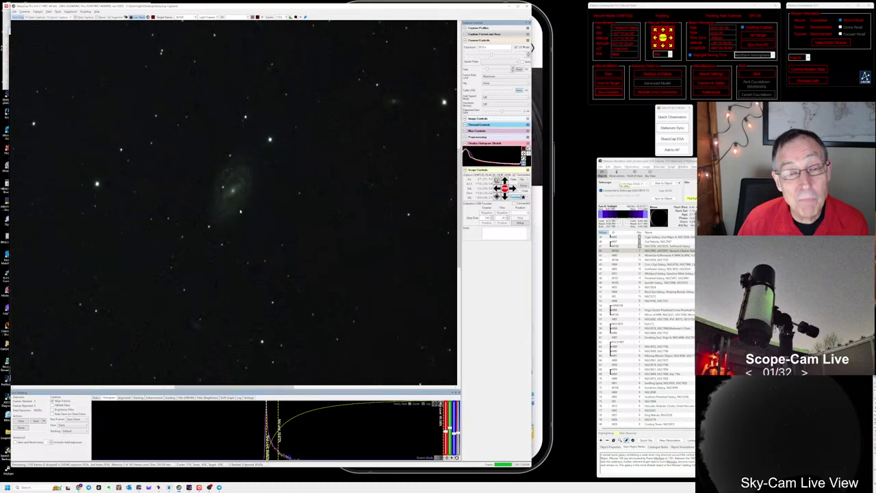
scroll(240, 211, "down", 1)
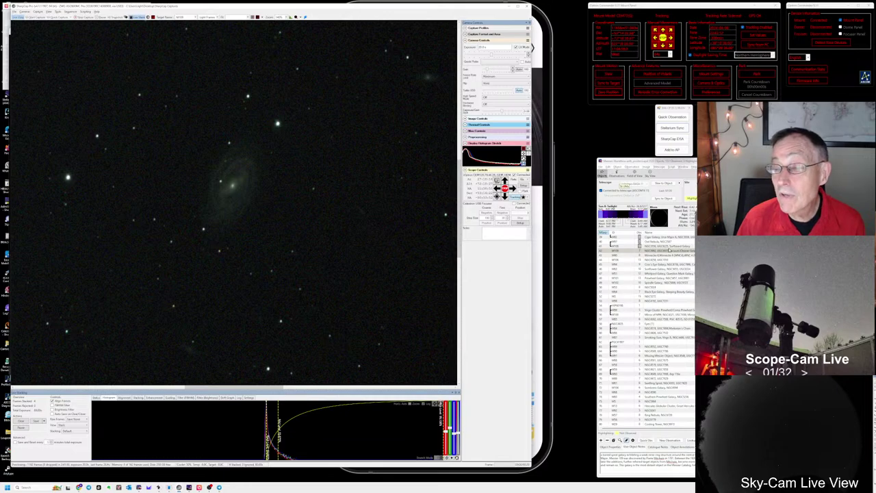
- Log a quick observation for M109 noting the bar seen after just 60 secs, the complex spiral arms and the vacuum cleaner likeness
left_click(672, 251)
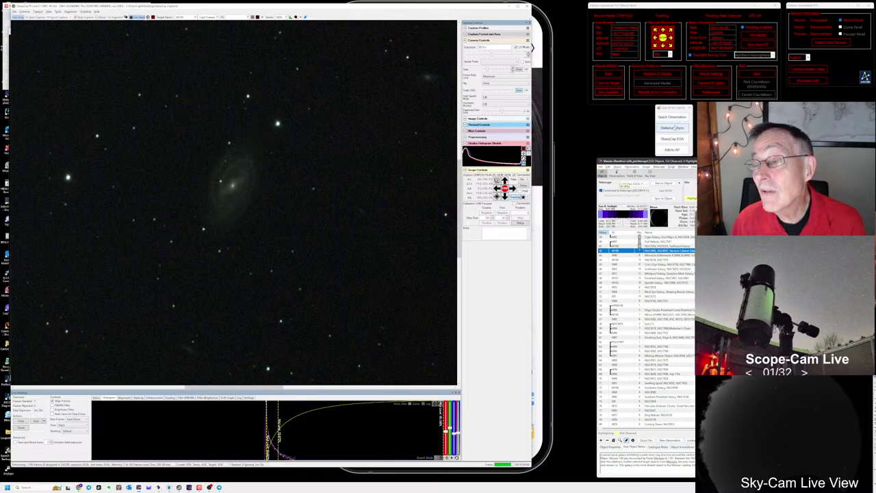
left_click(672, 117)
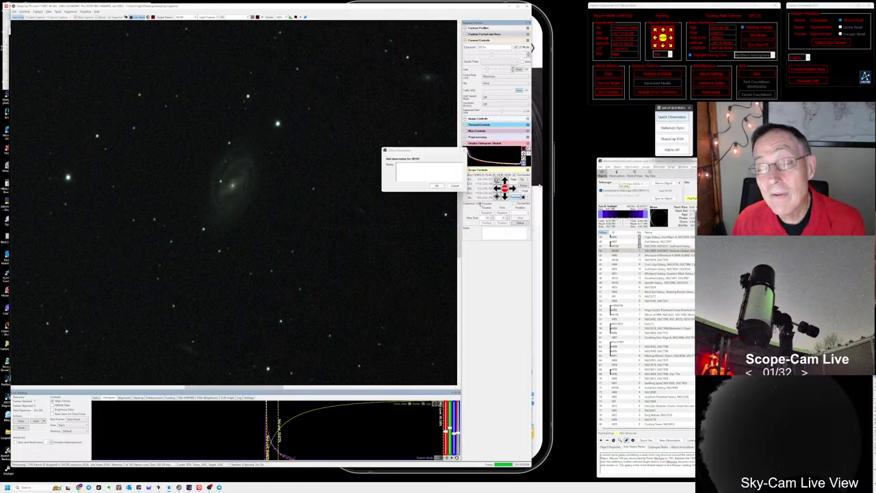
left_click(420, 176)
type("Faint")
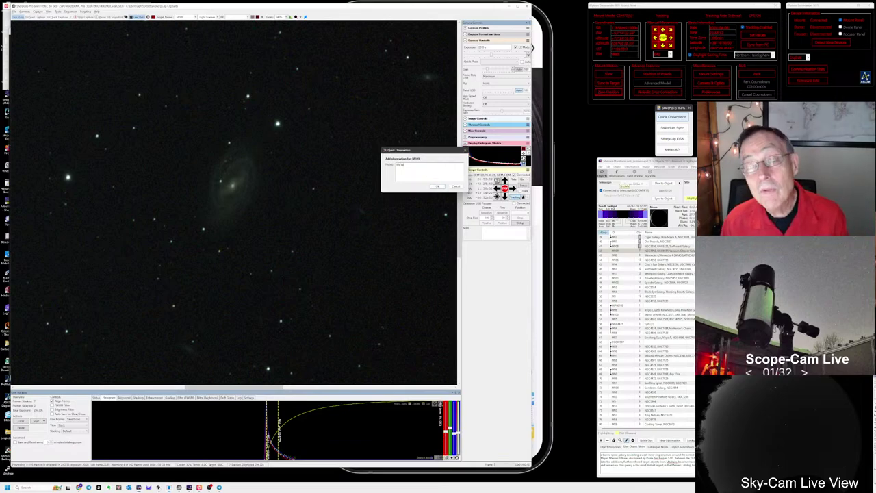
key("BackSpace")
key("BackSpace")
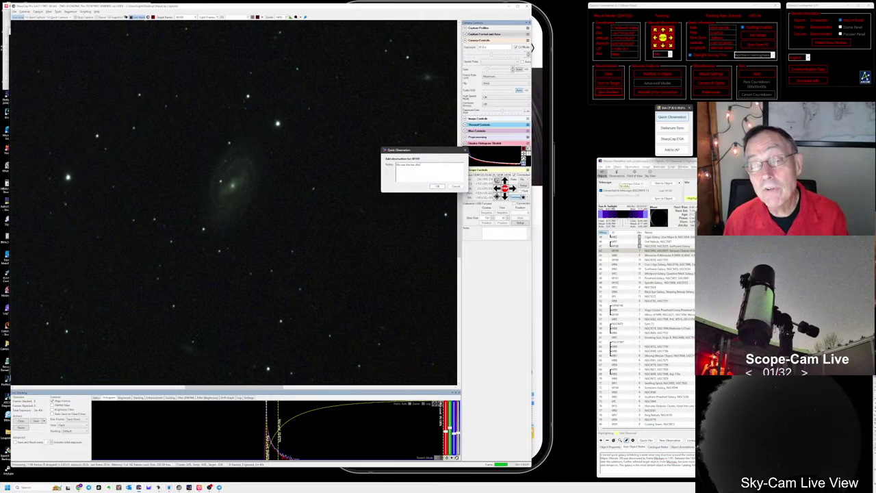
type("60 secs of stacking")
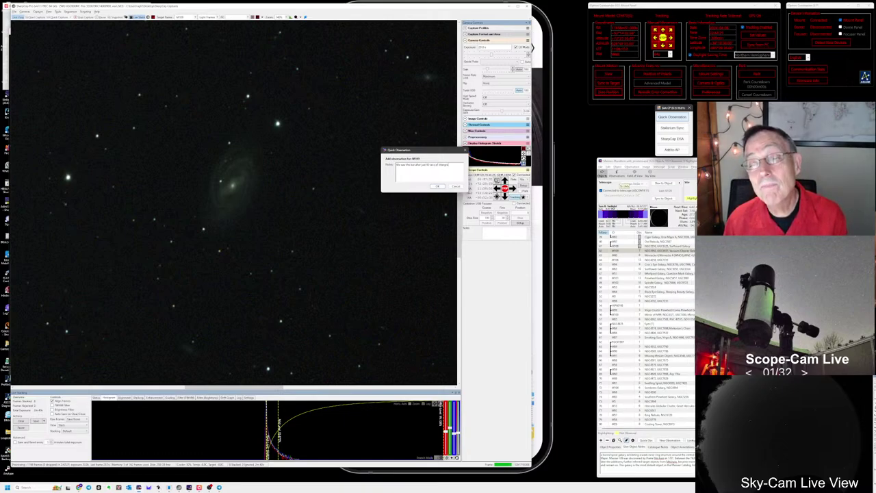
type(" The core")
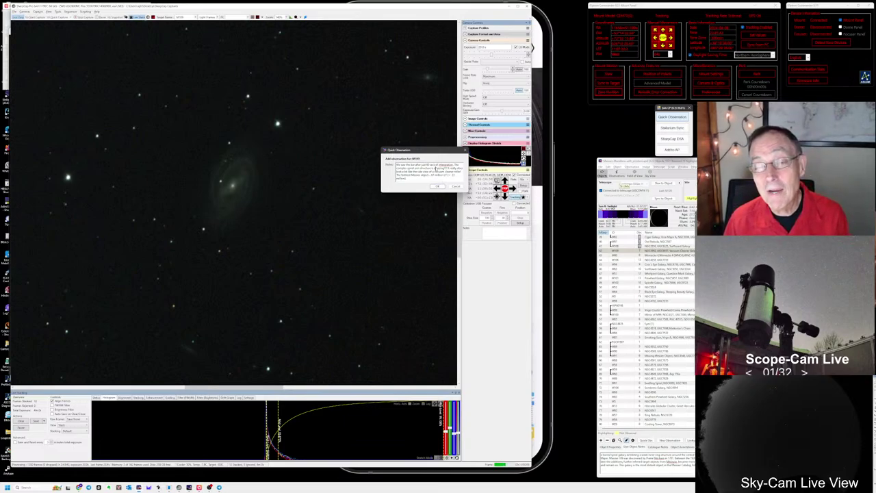
left_click(439, 187)
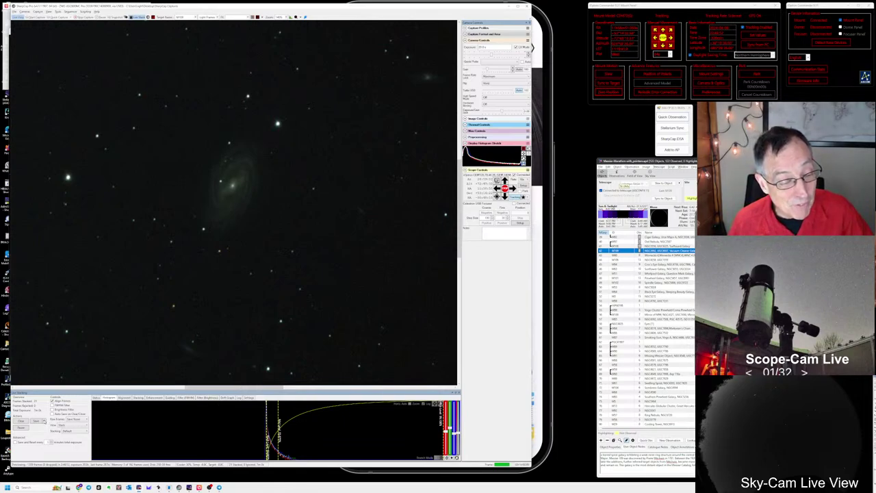
- Save the M109 stack exactly as seen and run the recent DEFAULT next-target cycle sequence
left_click(43, 421)
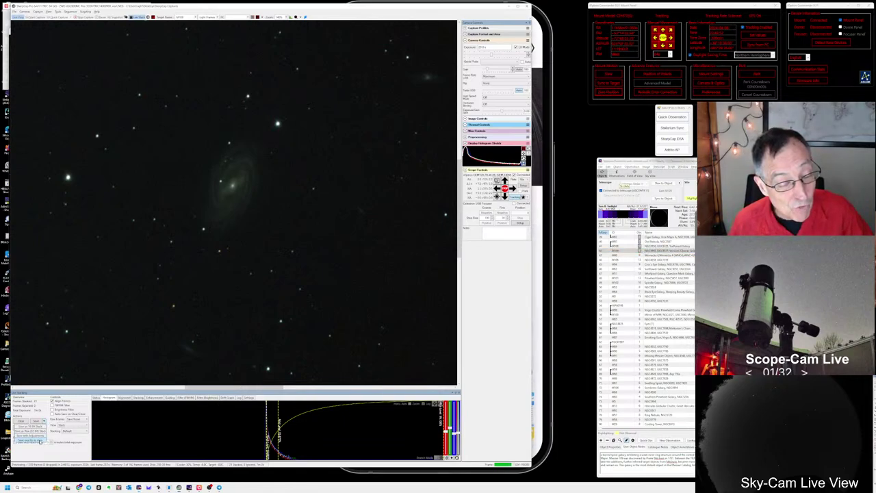
left_click(40, 443)
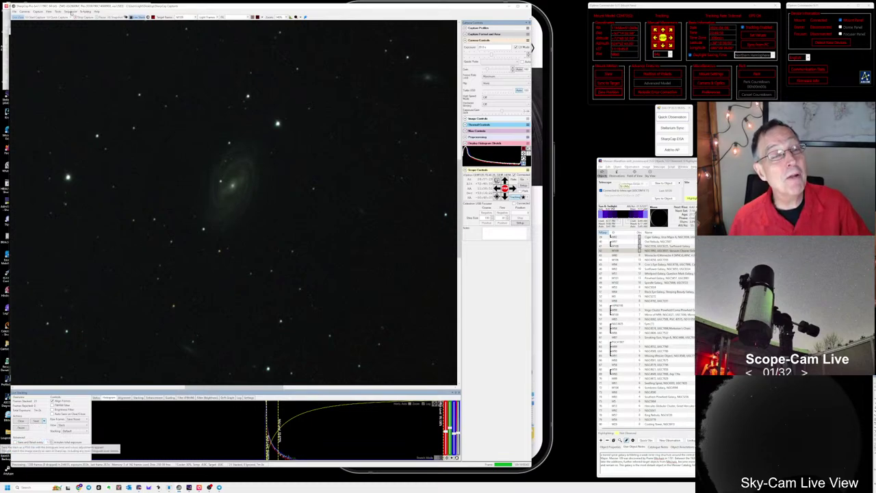
left_click(71, 12)
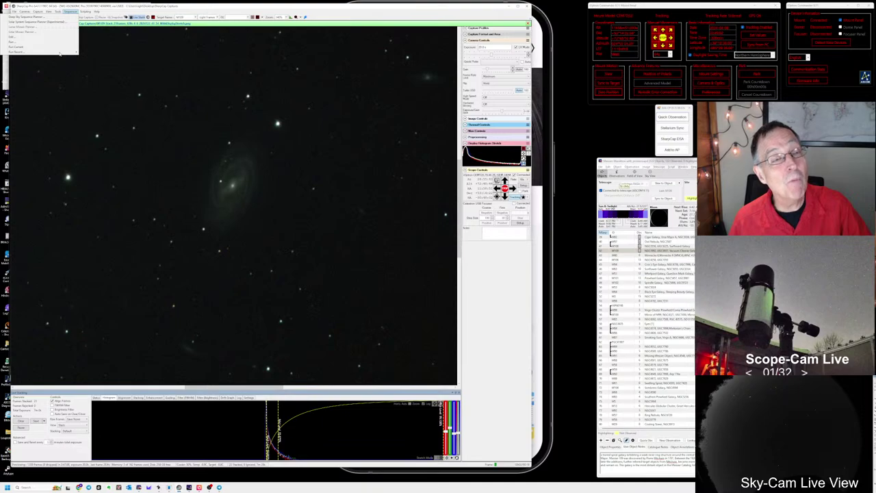
mouse_move(64, 52)
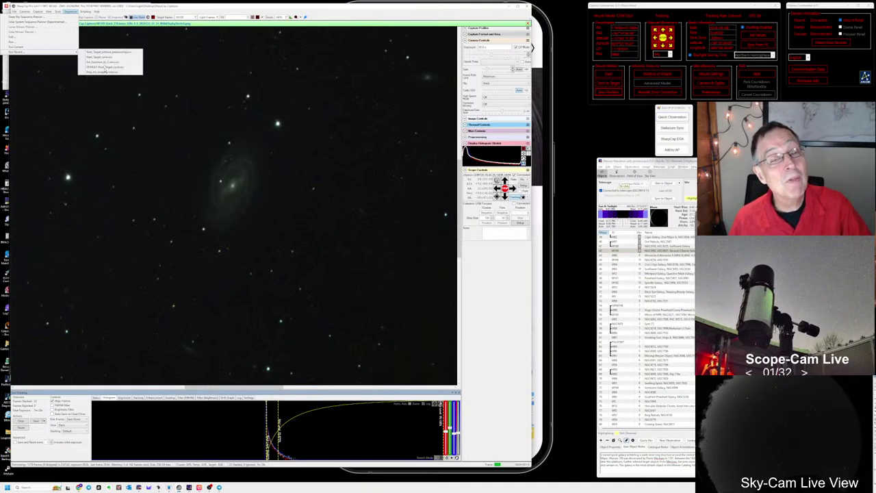
left_click(104, 69)
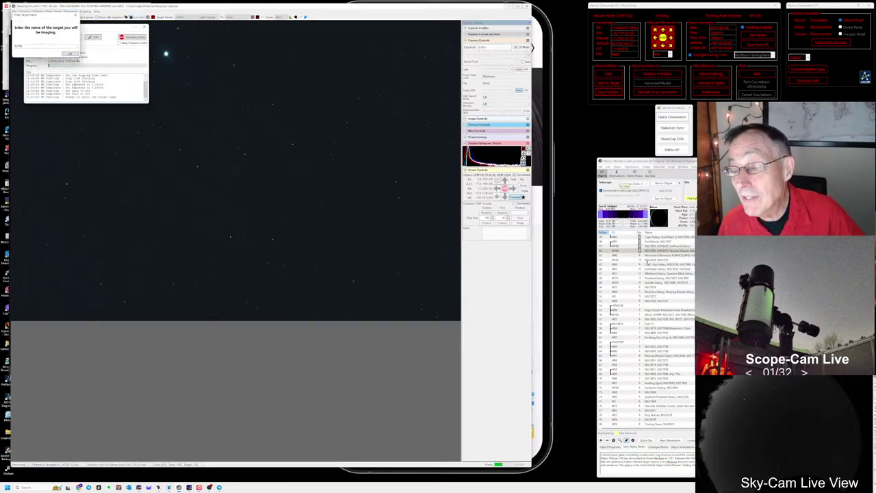
- Slew the telescope to M40 and enter M40 as the sequence's target name, continuing once settled and applying the new name to the stack
left_click(649, 256)
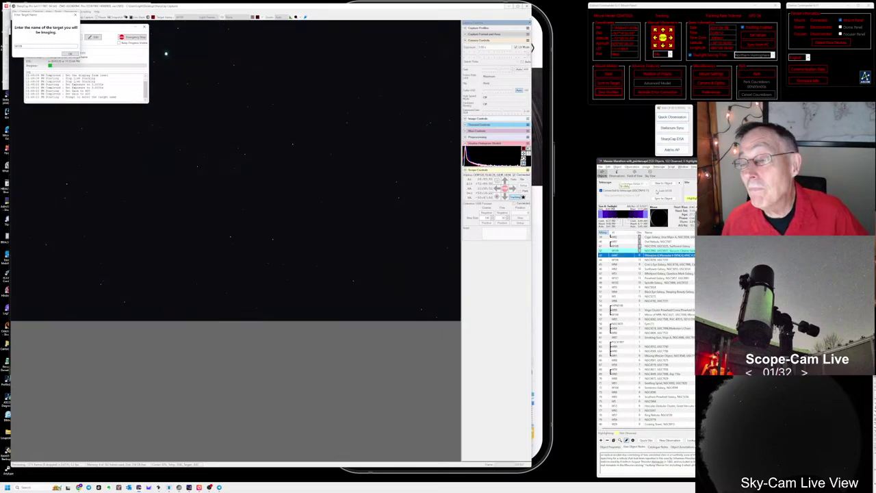
left_click(666, 183)
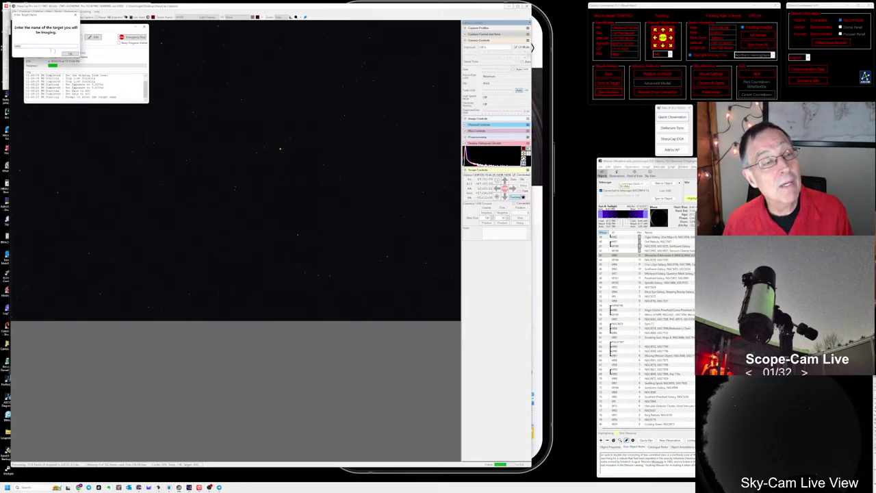
left_click(70, 54)
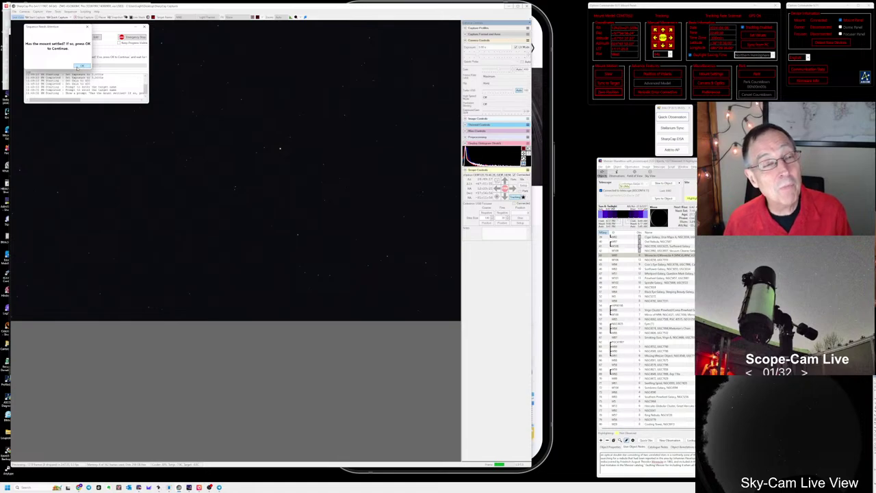
left_click(80, 66)
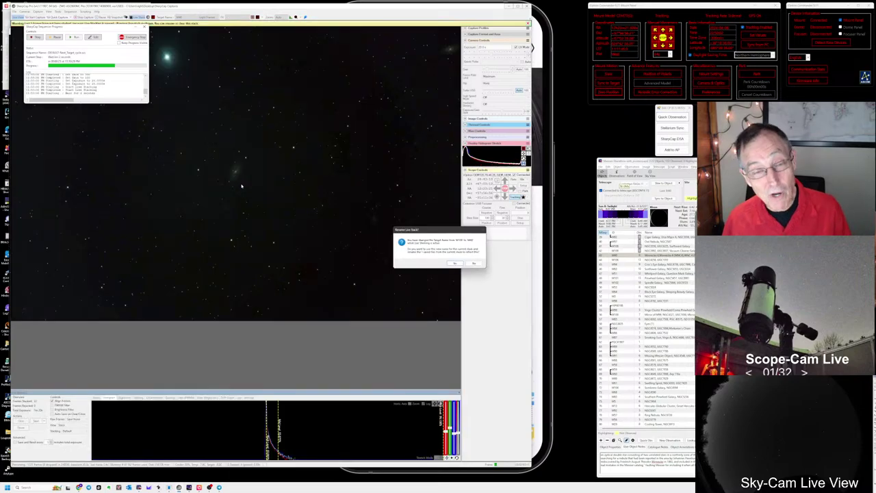
left_click(454, 264)
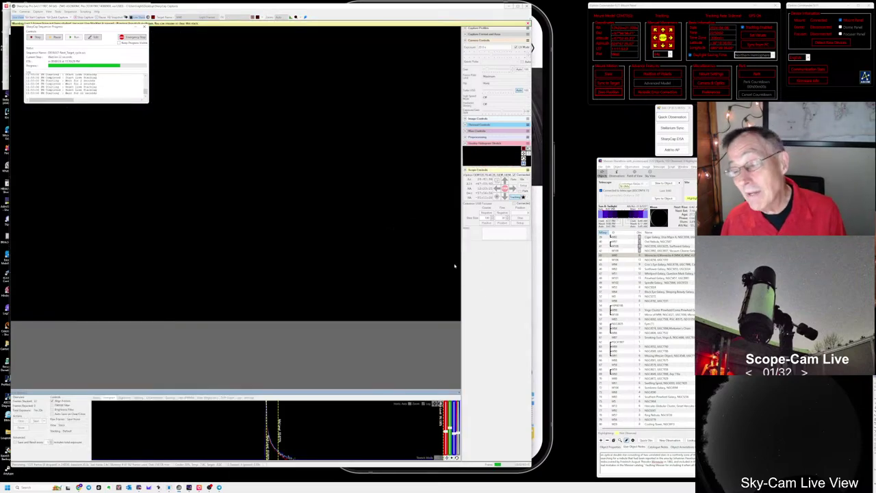
- Sync Stellarium to M40 and examine the double star and its surrounding field within the sensor frame
left_click(668, 128)
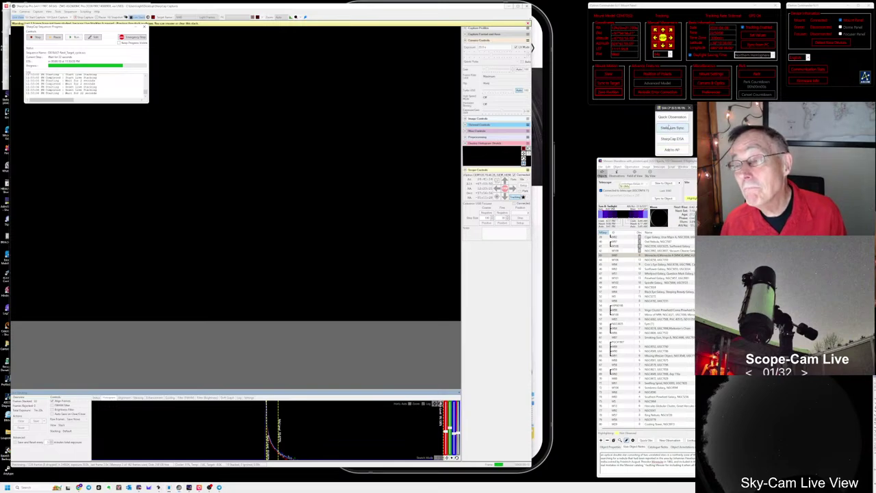
key("alt+Tab")
key("alt+Tab")
key("alt+Tab")
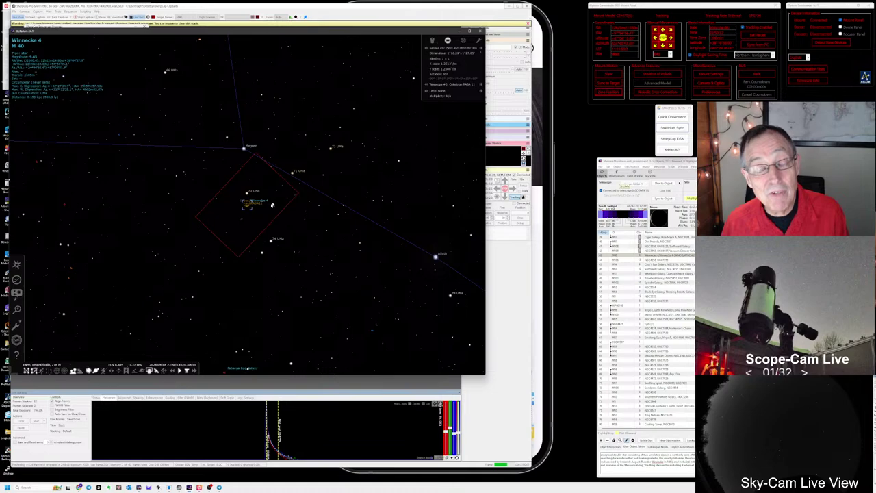
scroll(239, 221, "up", 4)
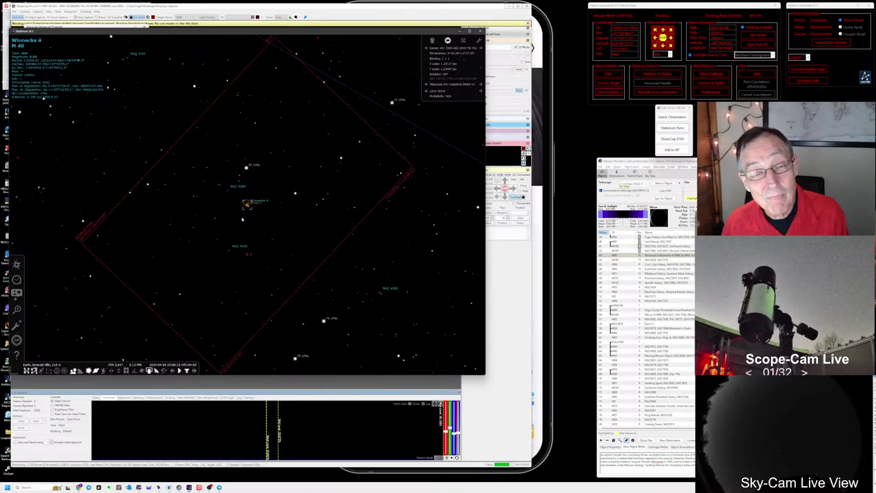
scroll(246, 224, "up", 4)
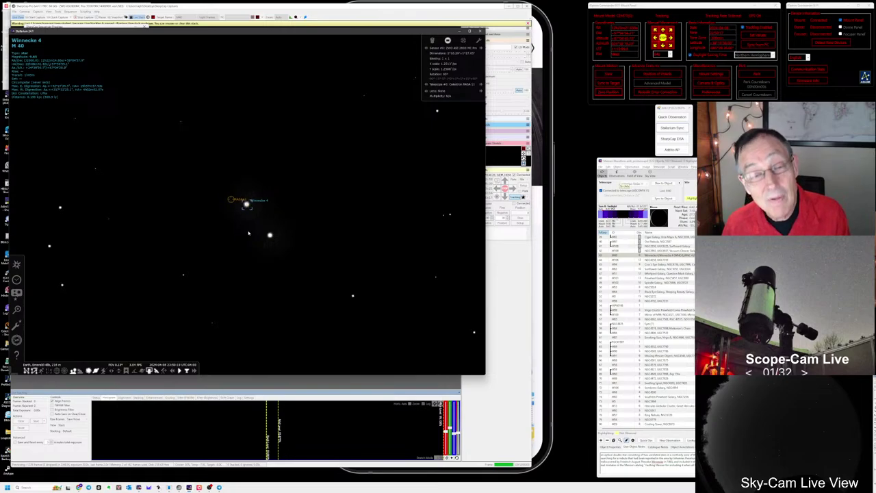
scroll(249, 234, "down", 3)
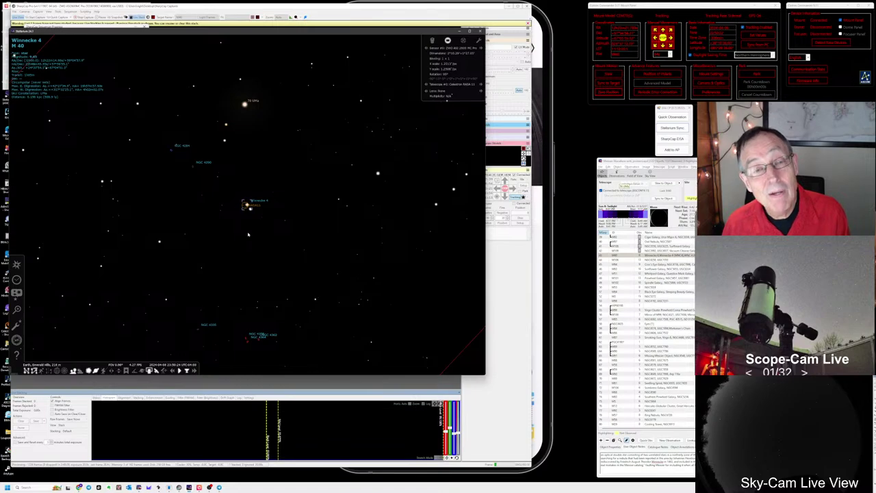
scroll(245, 233, "down", 2)
scroll(244, 234, "down", 2)
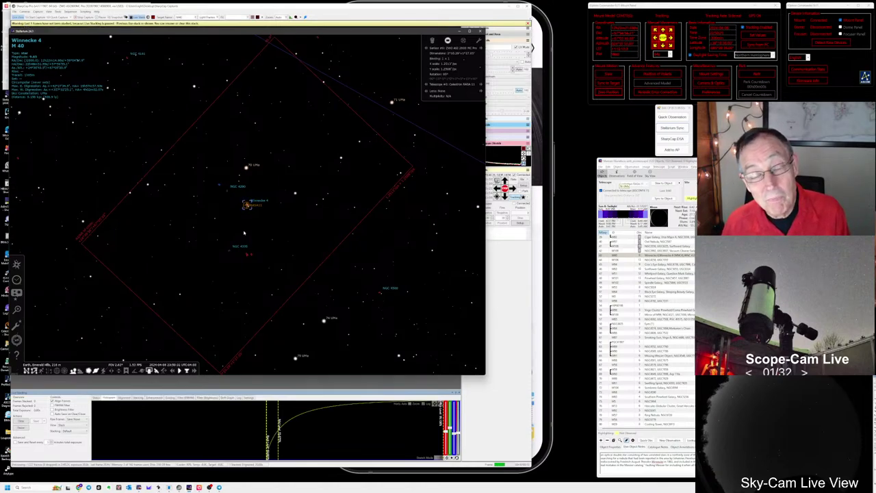
left_click(257, 430)
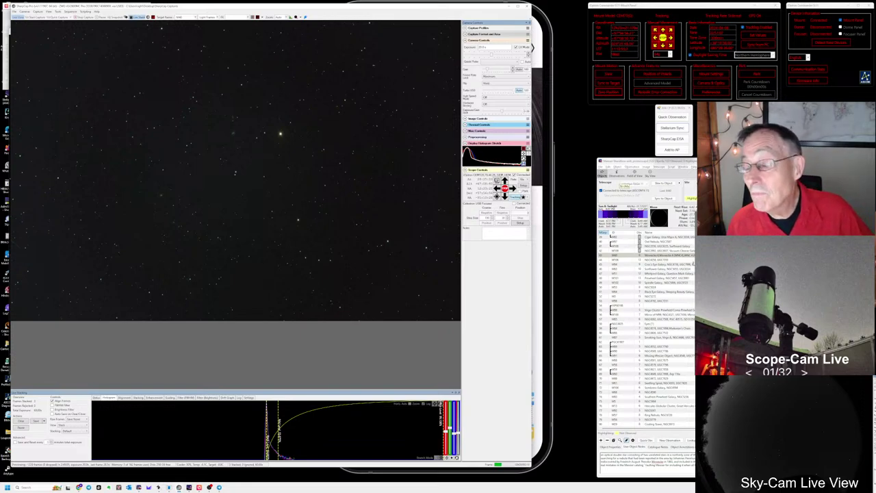
- Log a quick observation for M40 in the Messier marathon list
left_click(687, 256)
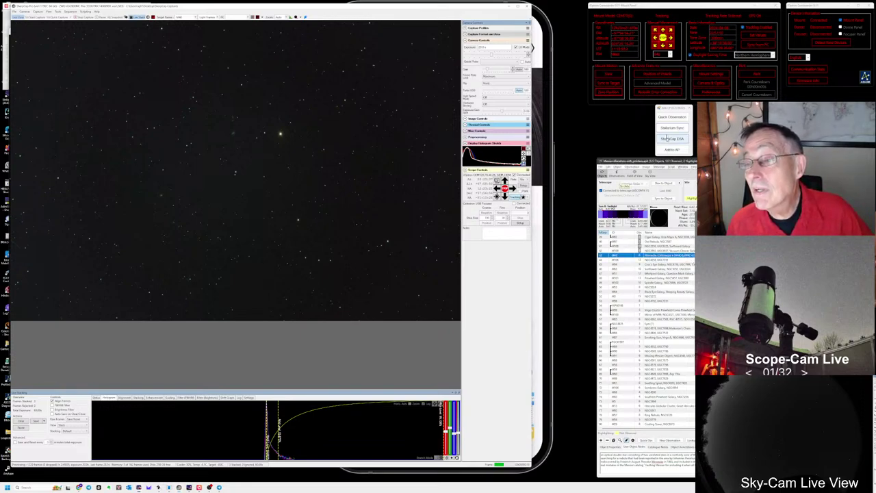
left_click(667, 118)
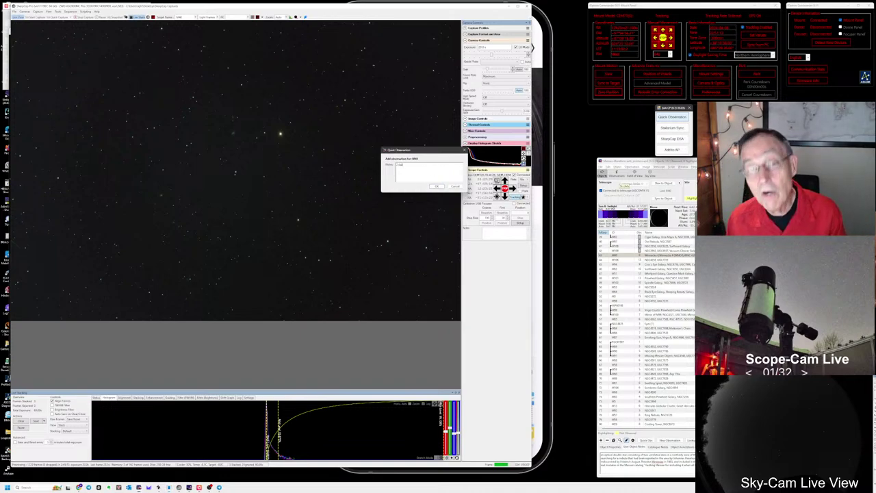
left_click(439, 187)
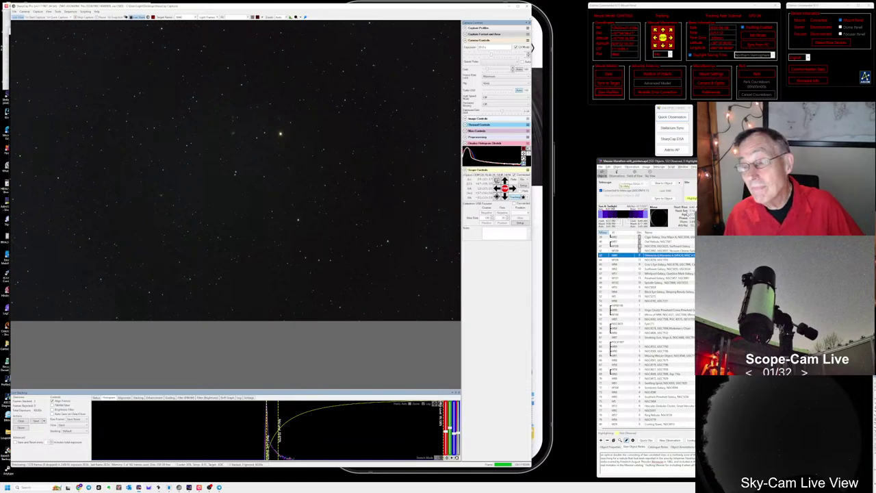
- Run the recent DEFAULT next-target cycle sequence and enter M106 as the name of the target to image
left_click(71, 11)
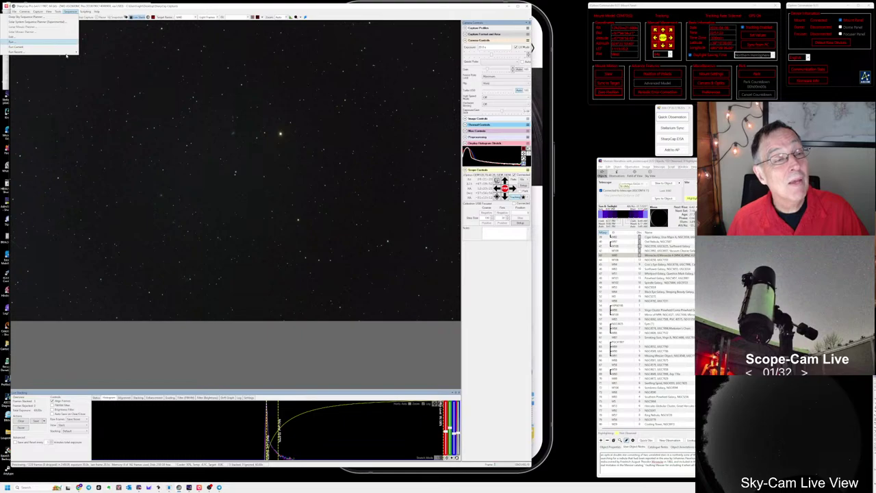
mouse_move(73, 52)
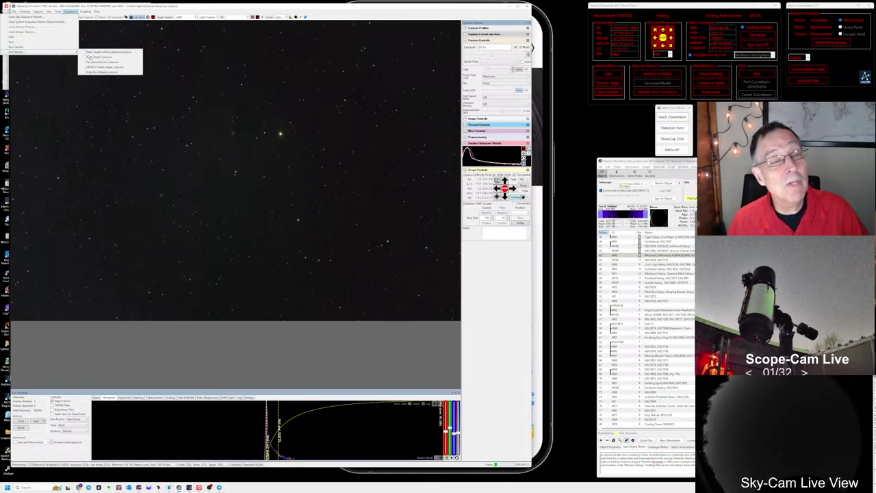
left_click(97, 66)
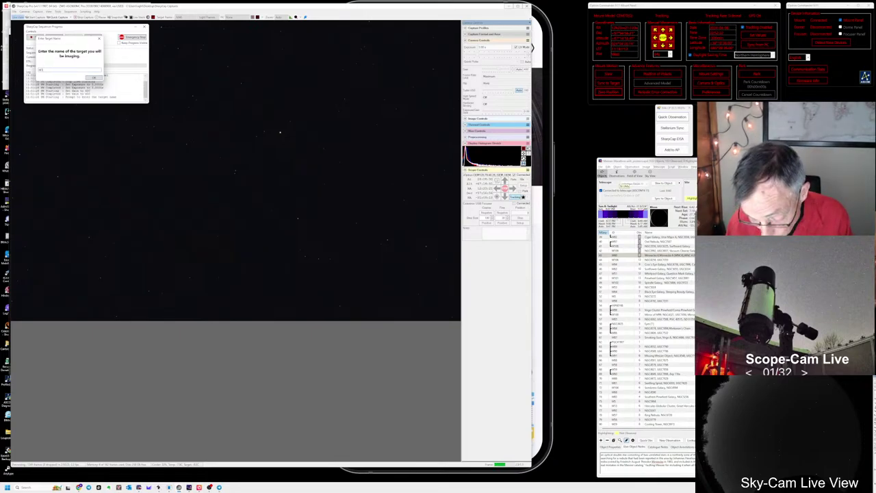
type("Crab")
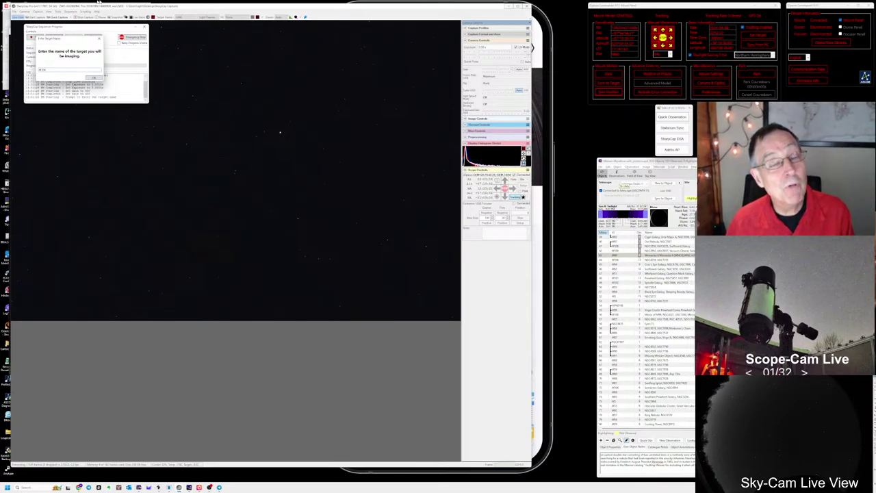
left_click(100, 79)
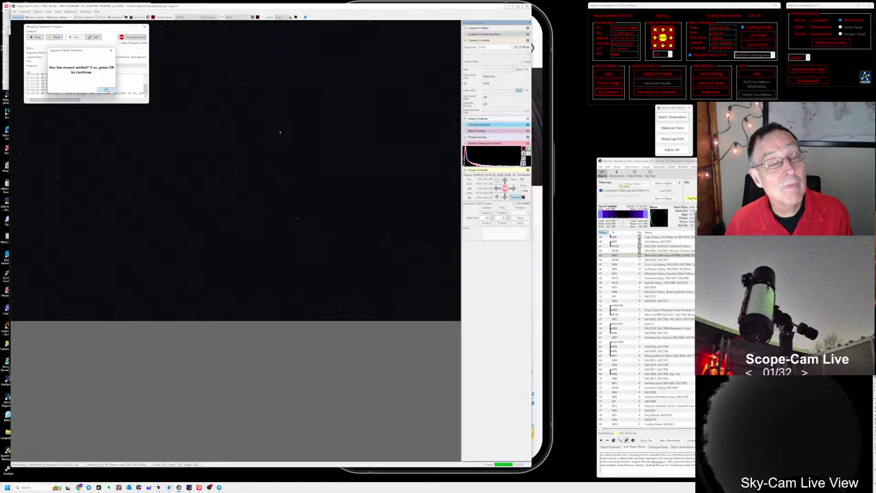
- Slew the telescope to M106 and let the sequence continue once the mount has settled
left_click(664, 259)
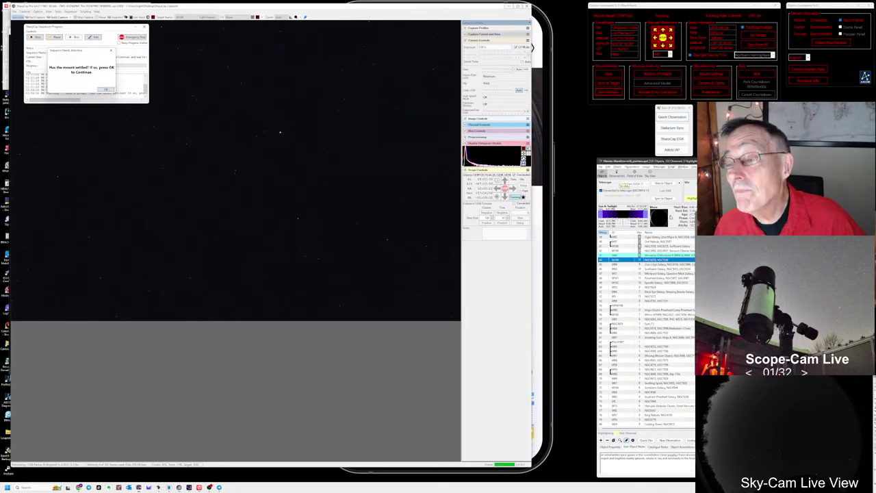
left_click(665, 183)
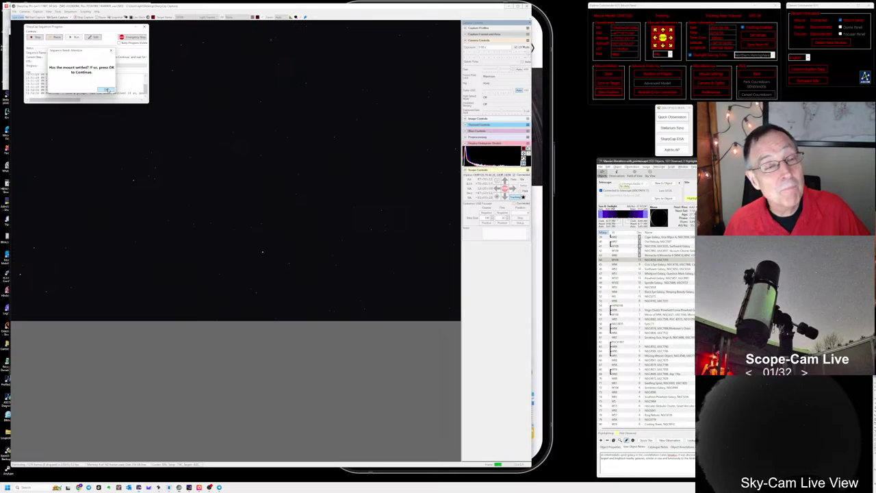
left_click(107, 90)
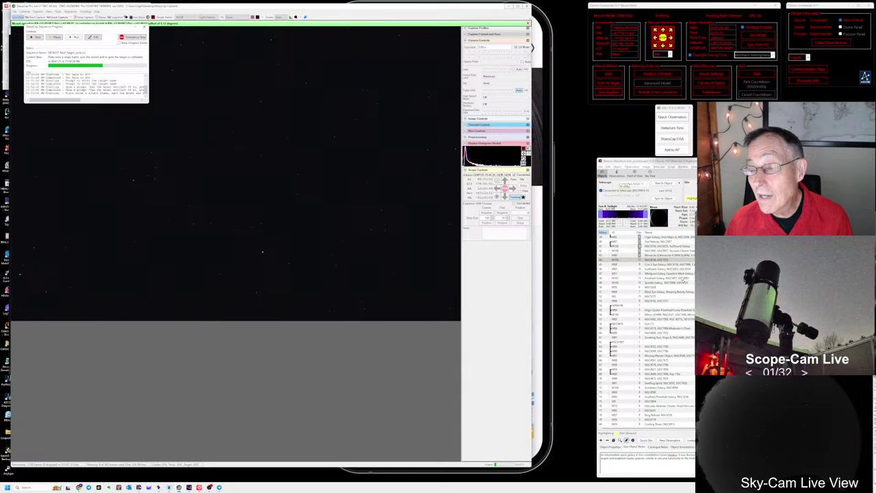
- Sync Stellarium to M106 and examine the galaxy, its neighbours and its place among the surrounding constellations
left_click(671, 262)
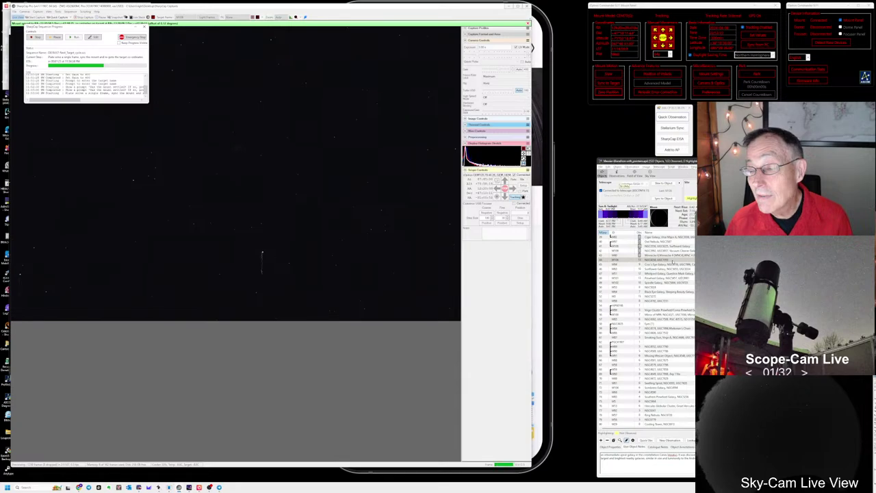
left_click(671, 261)
left_click(673, 129)
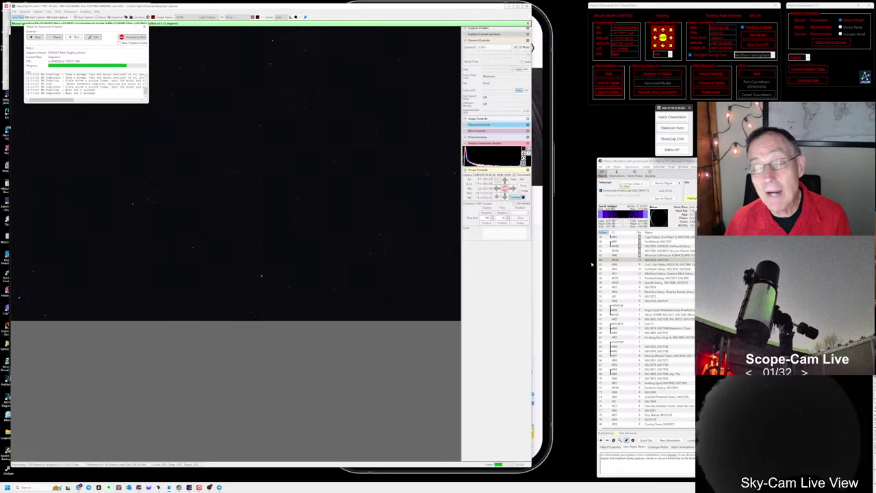
key("alt+Tab")
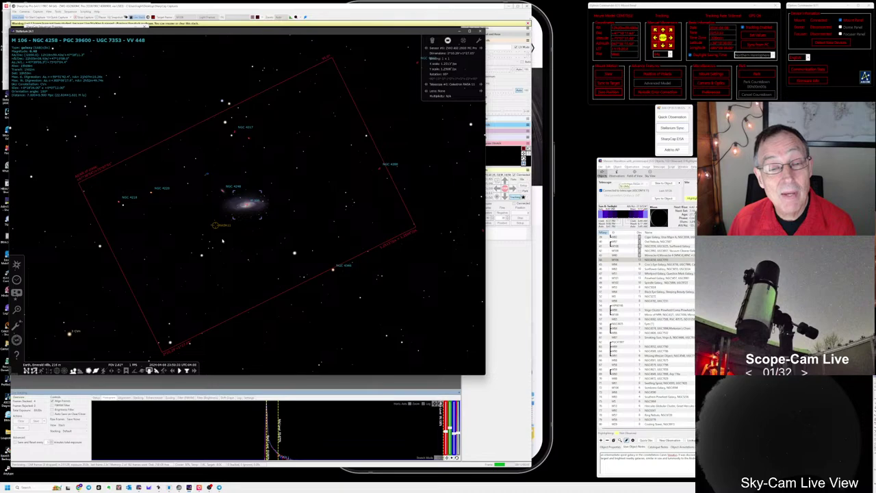
scroll(215, 213, "up", 2)
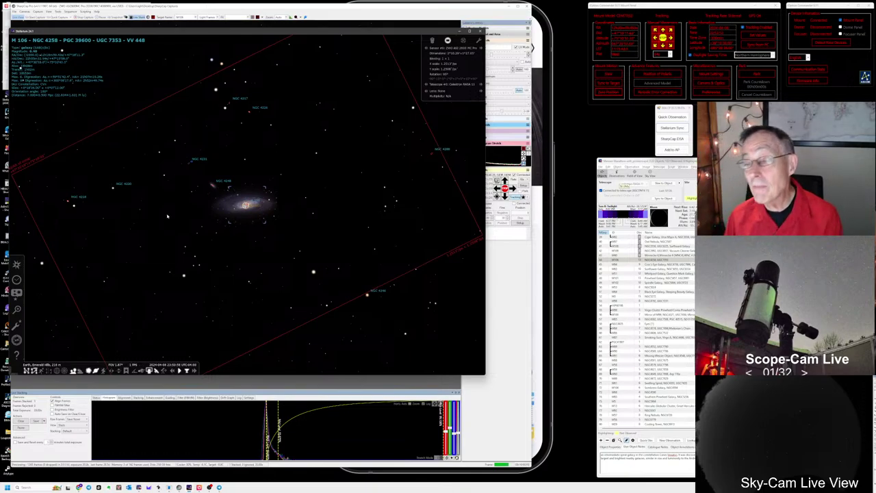
scroll(164, 216, "down", 3)
scroll(165, 216, "down", 5)
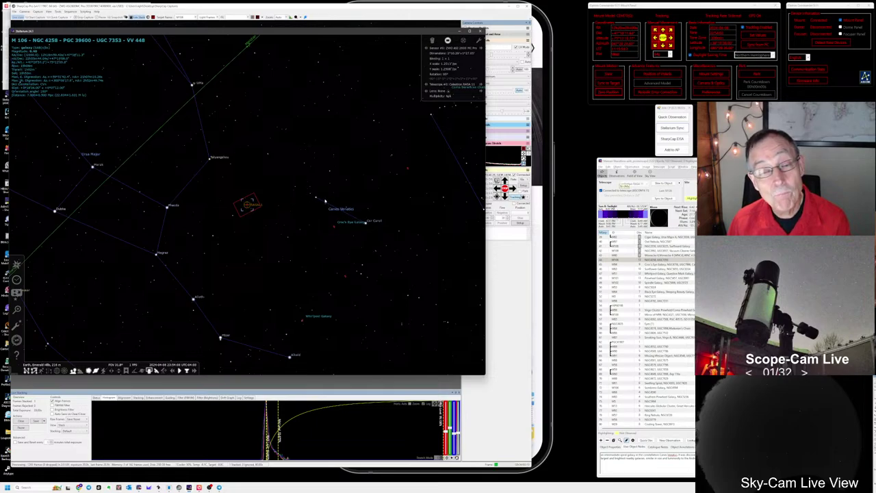
scroll(274, 205, "down", 10)
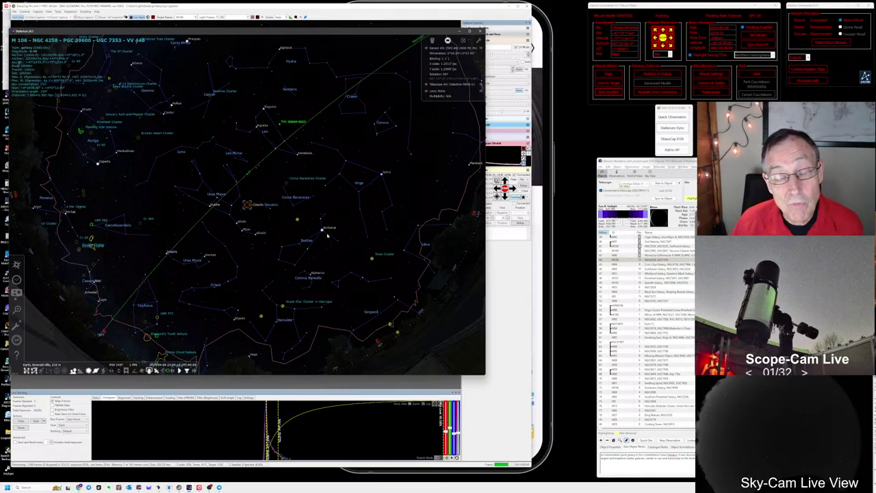
left_click(206, 416)
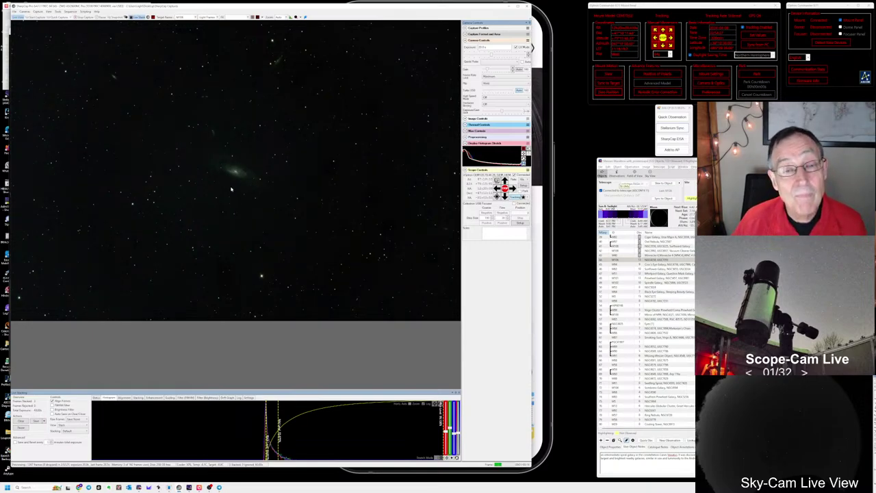
- Examine the core and spiral structure of M106 up close in the live-stacked image
scroll(231, 189, "up", 1)
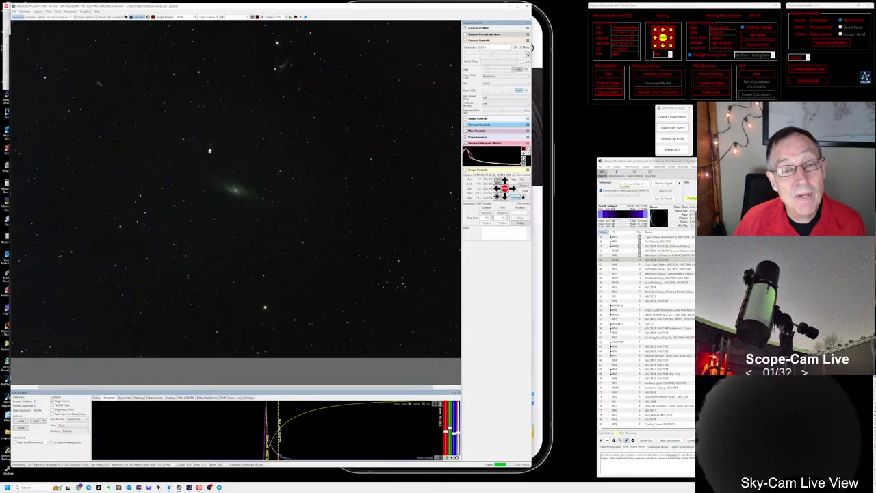
scroll(227, 208, "up", 1)
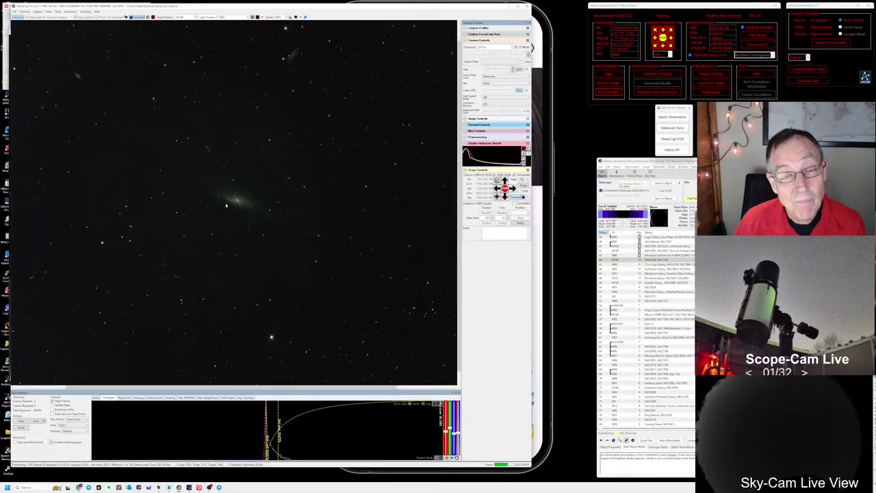
scroll(228, 209, "up", 1)
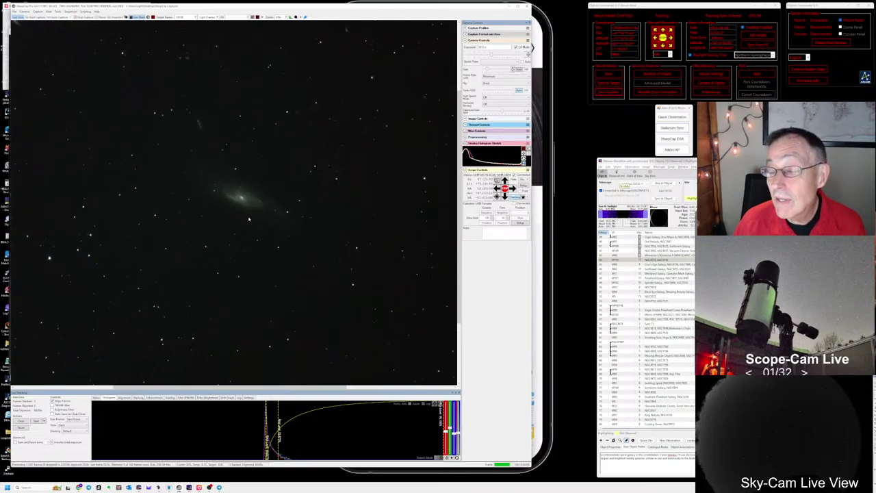
scroll(242, 207, "up", 1)
scroll(241, 207, "up", 1)
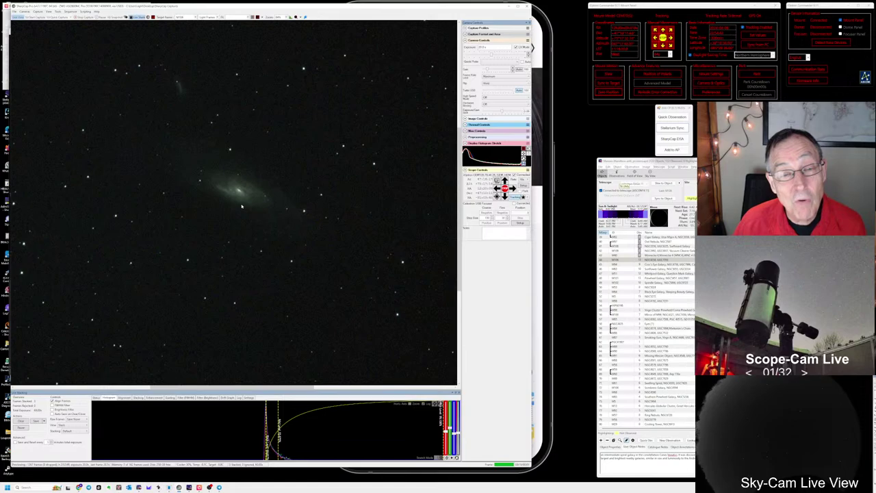
scroll(242, 206, "up", 1)
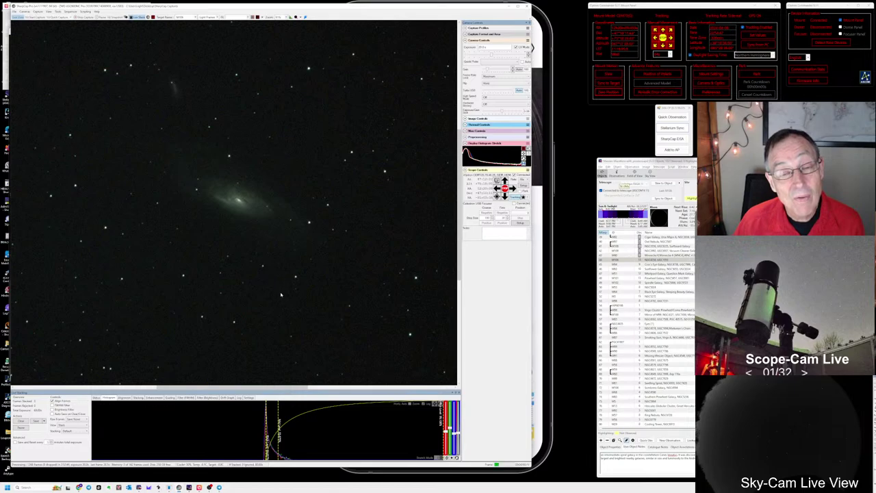
scroll(234, 219, "up", 1)
scroll(233, 219, "up", 1)
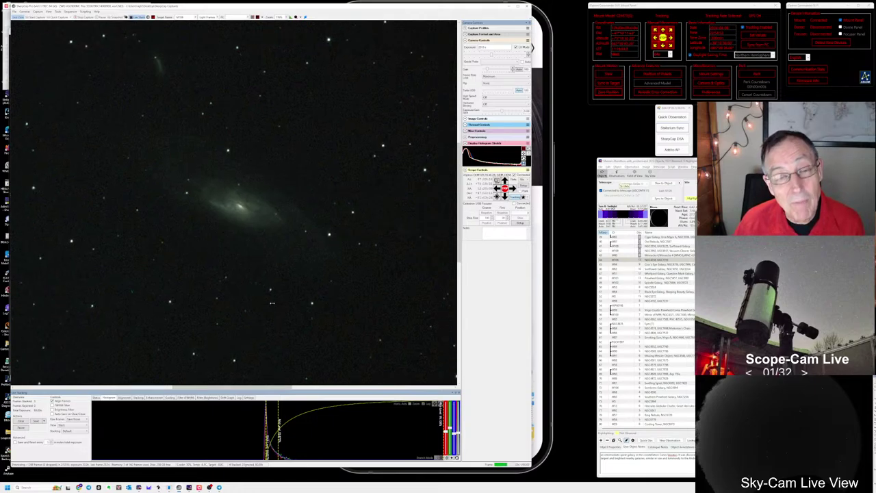
scroll(231, 268, "up", 1)
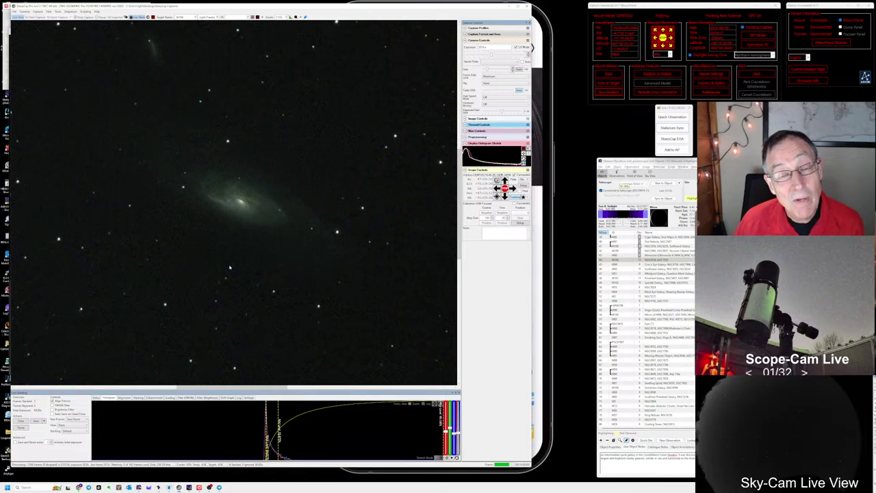
scroll(230, 268, "up", 1)
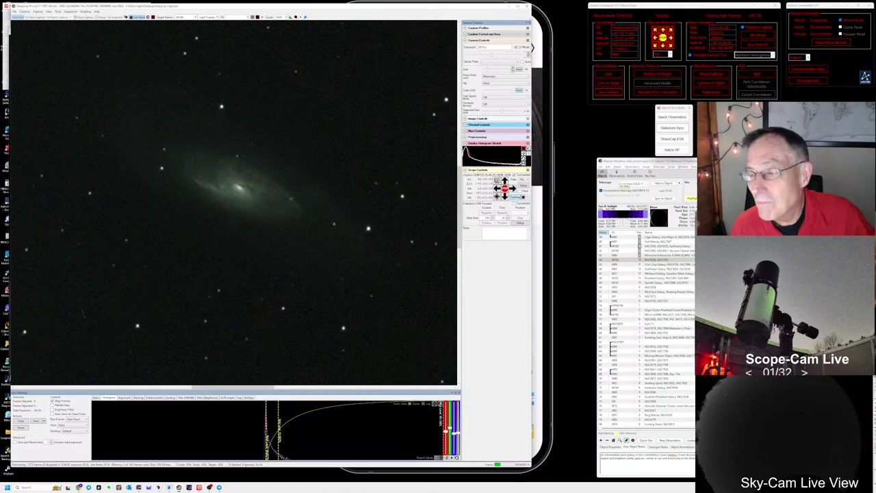
- Log a quick observation for M106 with a note wishing this galaxy would make noise and mentioning the music of the galaxies
left_click(673, 260)
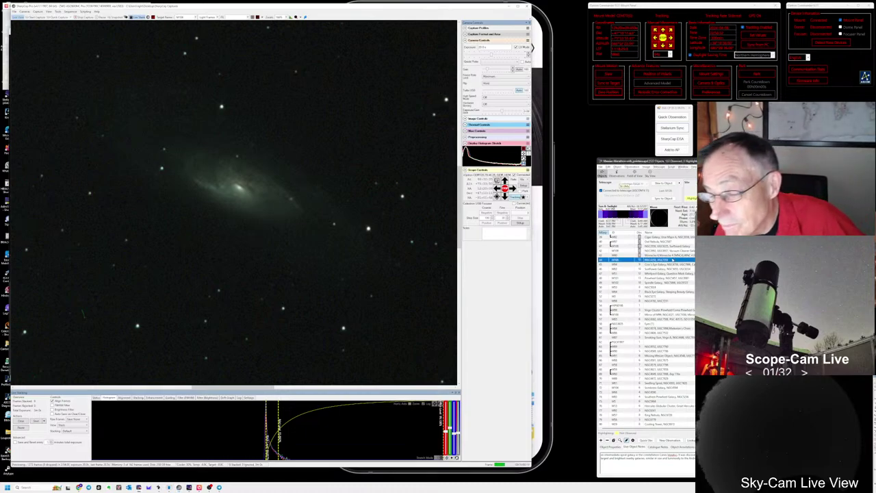
left_click(666, 119)
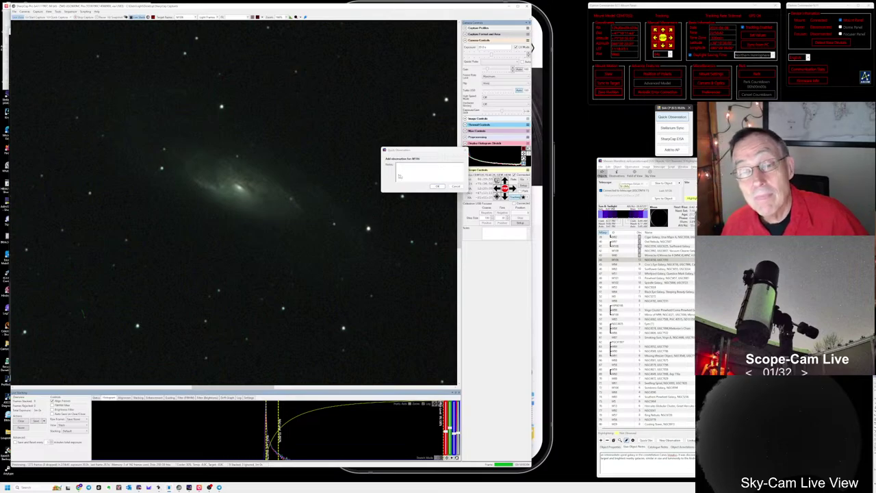
left_click(431, 173)
type("Moonlit this g")
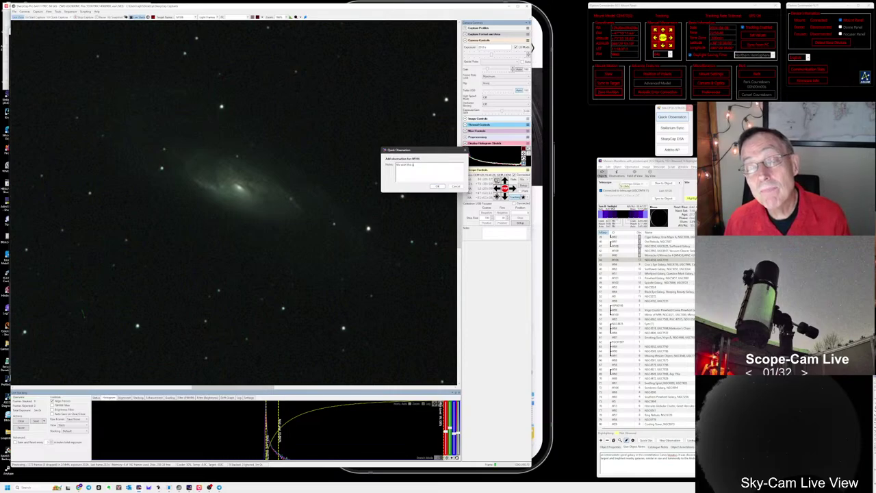
type("ver")
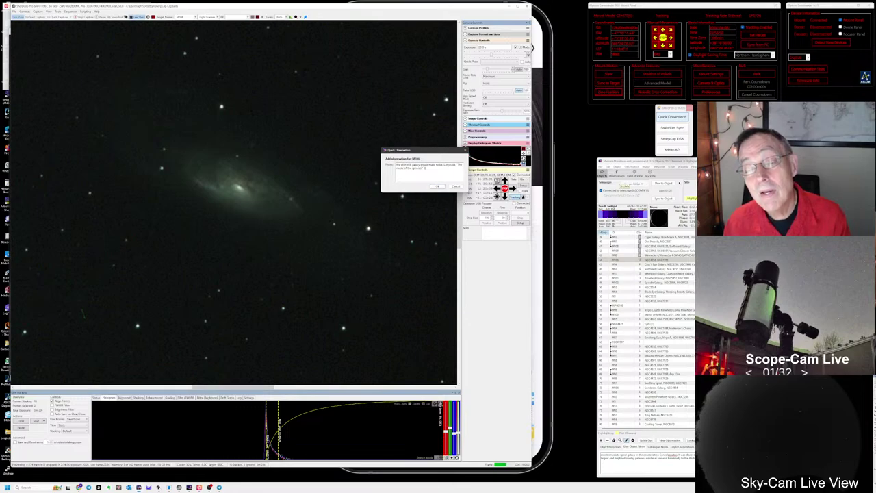
type("ou")
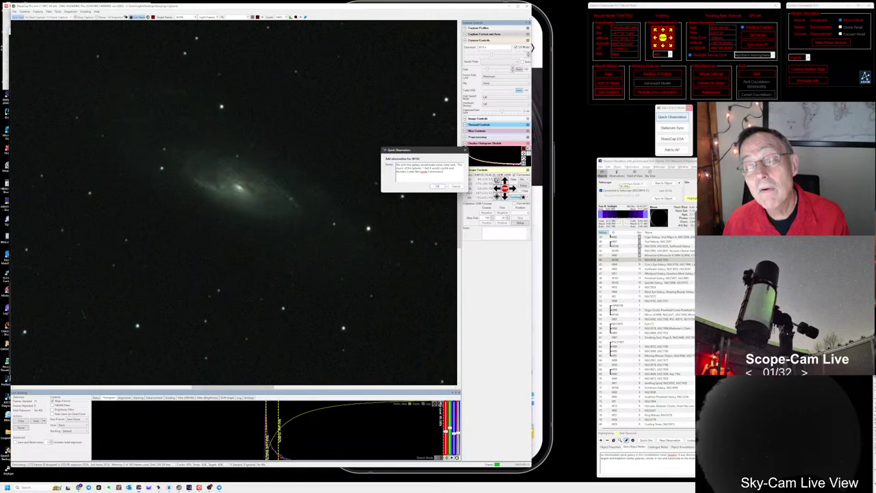
type("Cloud")
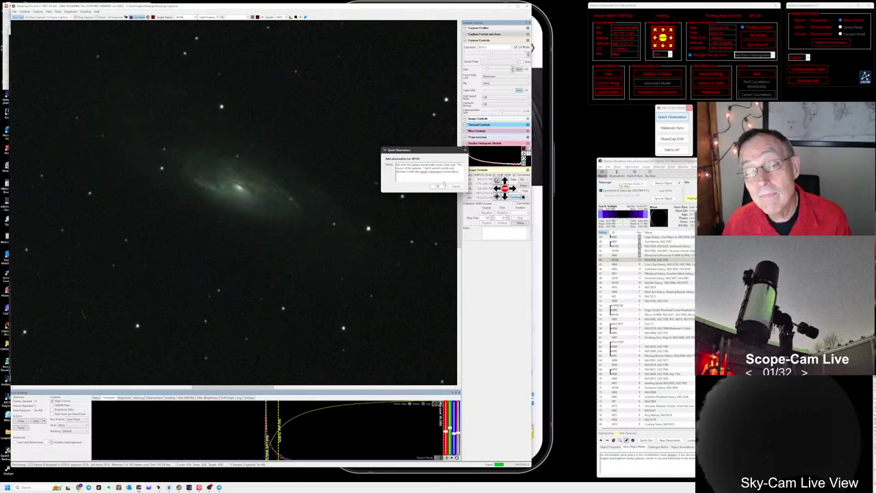
left_click(439, 186)
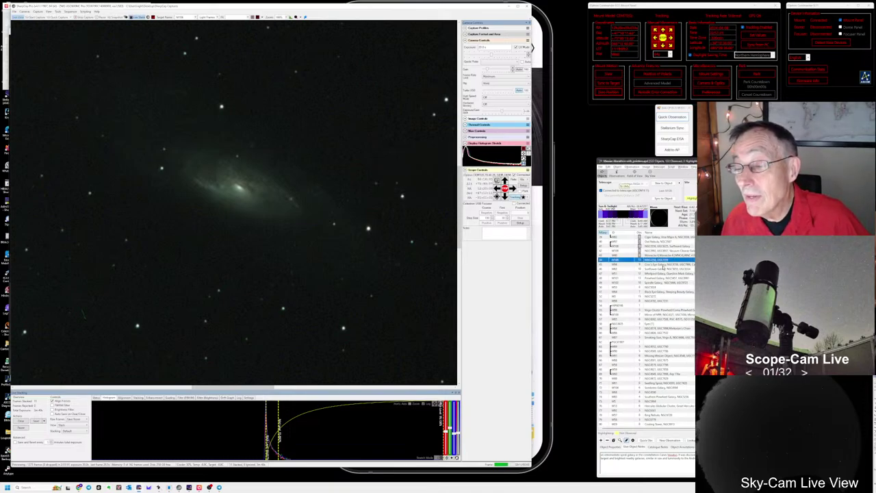
- Run the recent DEFAULT next-target cycle sequence and slew the telescope to M94, the target after M106 in the list
key("Down")
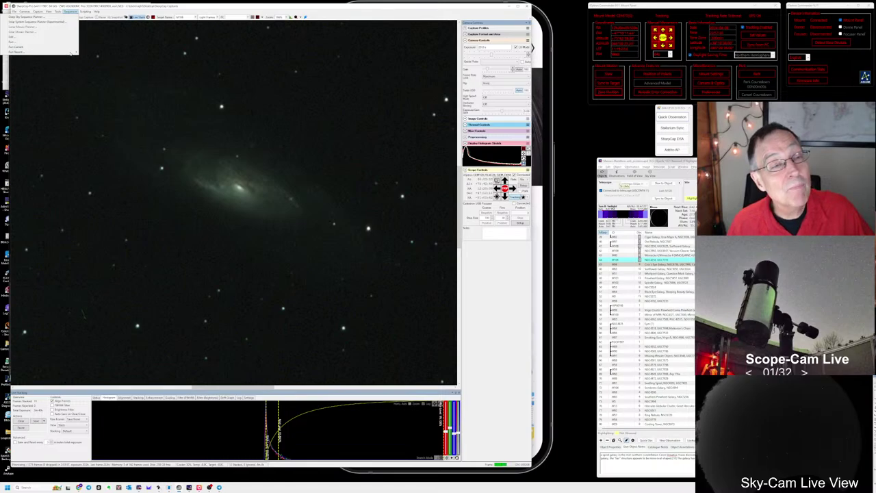
mouse_move(73, 52)
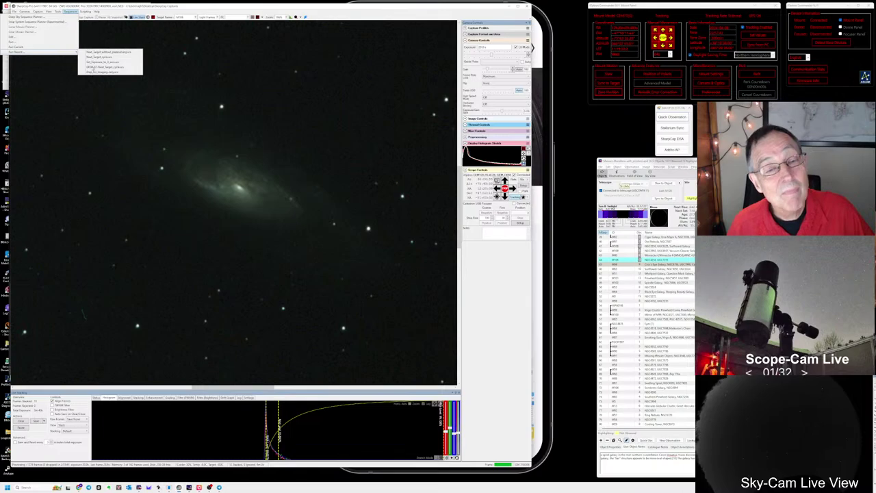
left_click(96, 67)
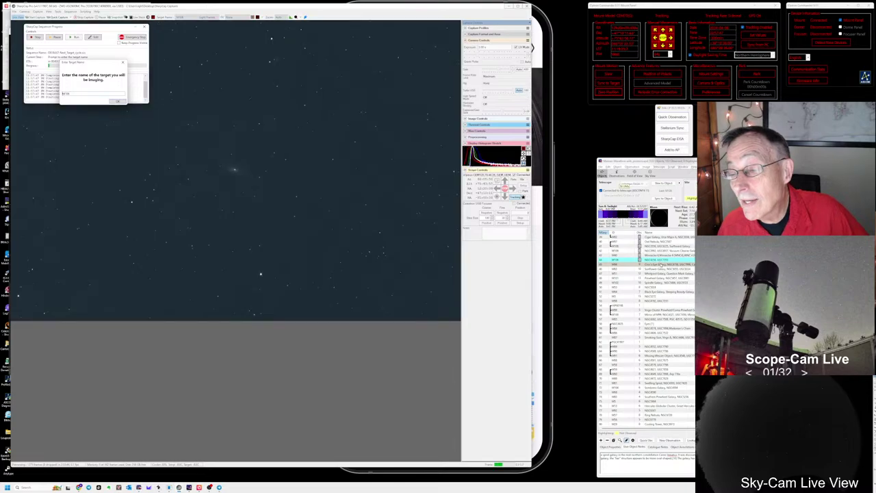
left_click(660, 264)
left_click(667, 184)
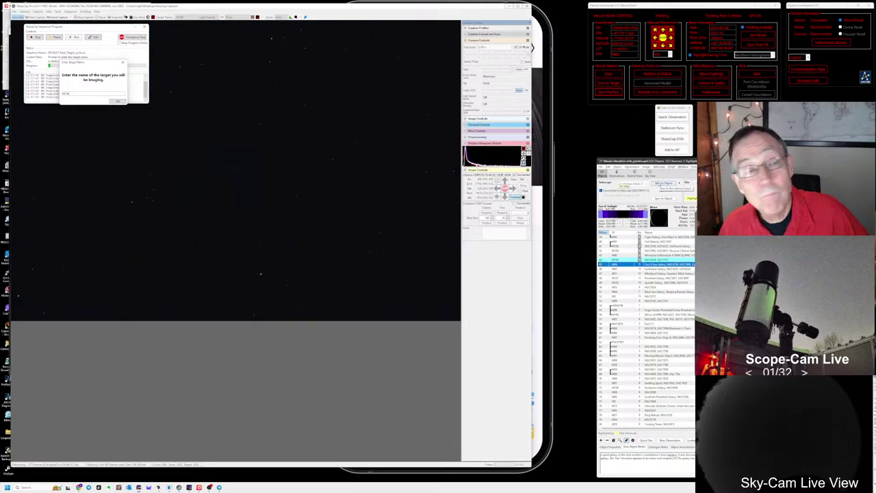
- Enter M94 as the name of the target to image and let the sequence continue once the mount has settled
left_click(75, 94)
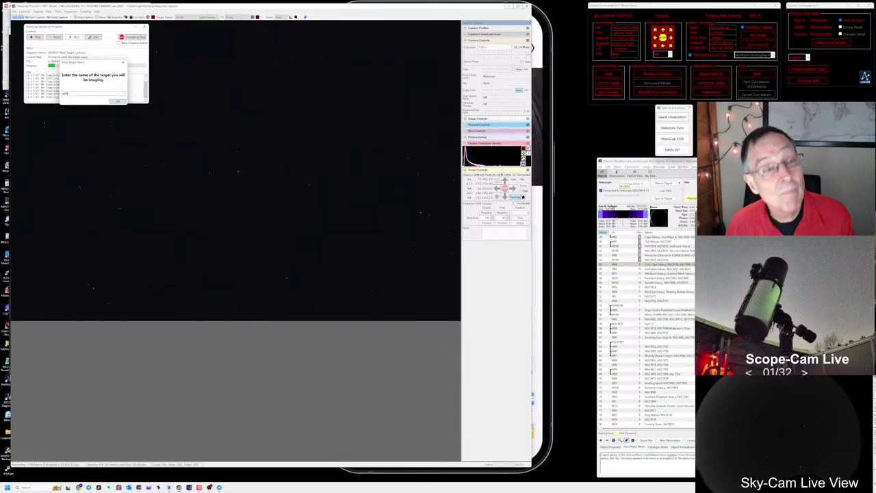
key("Return")
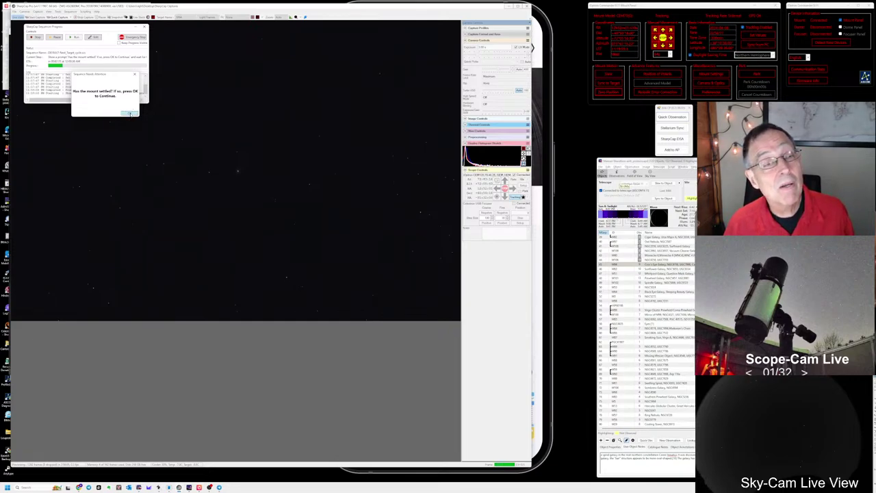
left_click(130, 114)
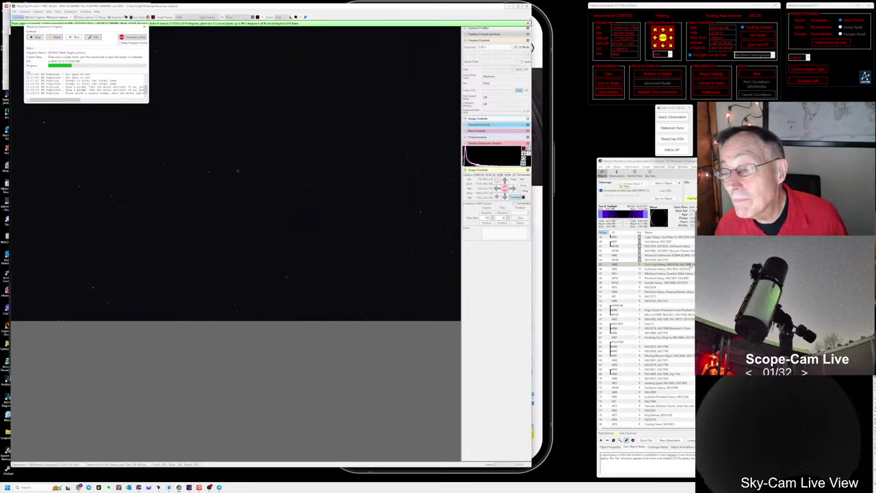
left_click(693, 264)
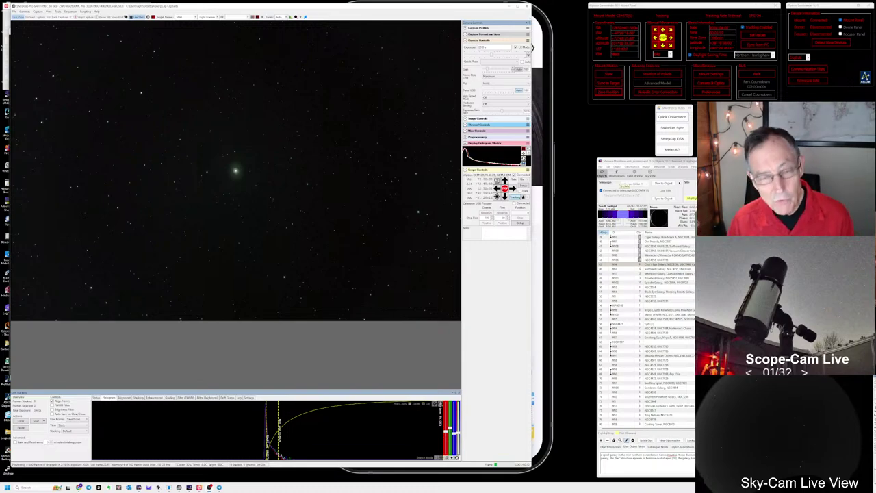
- Switch to the web browser and open emeraldhillsskies.com
key("alt+Tab")
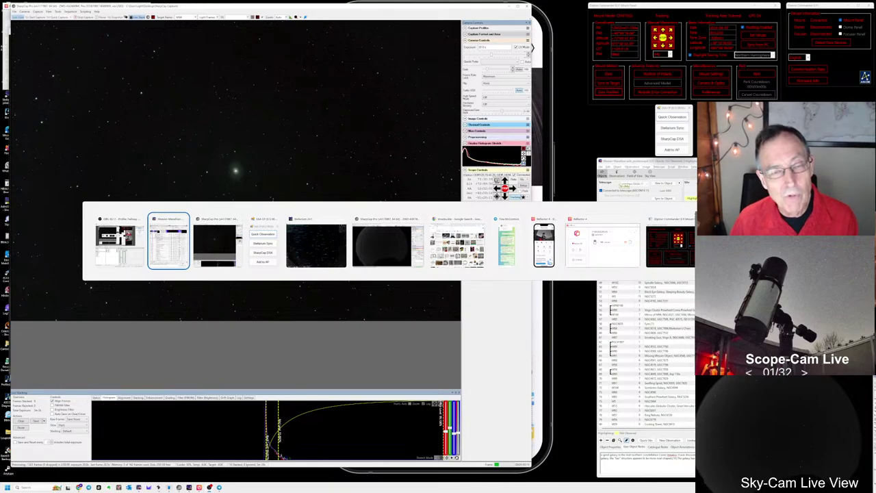
key("alt+Tab")
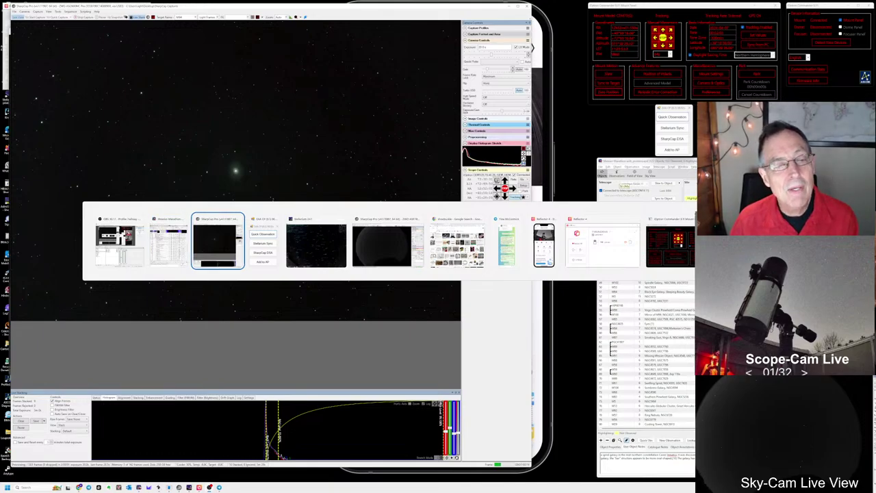
key("alt+Tab")
key("alt+Tab")
key("alt+Tab")
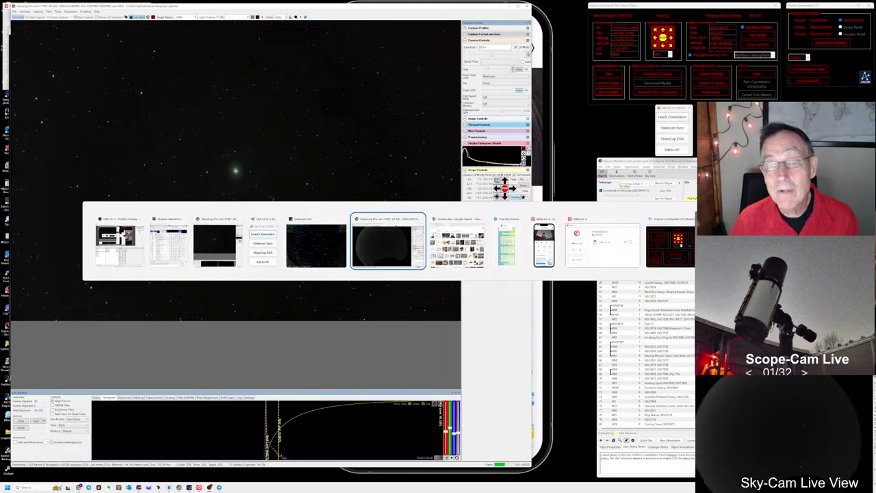
key("alt+Tab")
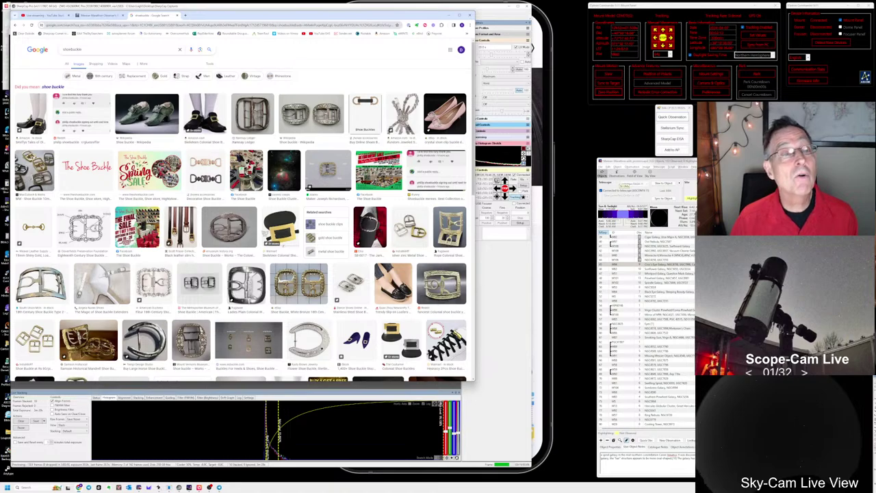
left_click(324, 21)
type("emeraldhillsskies.com")
key("Return")
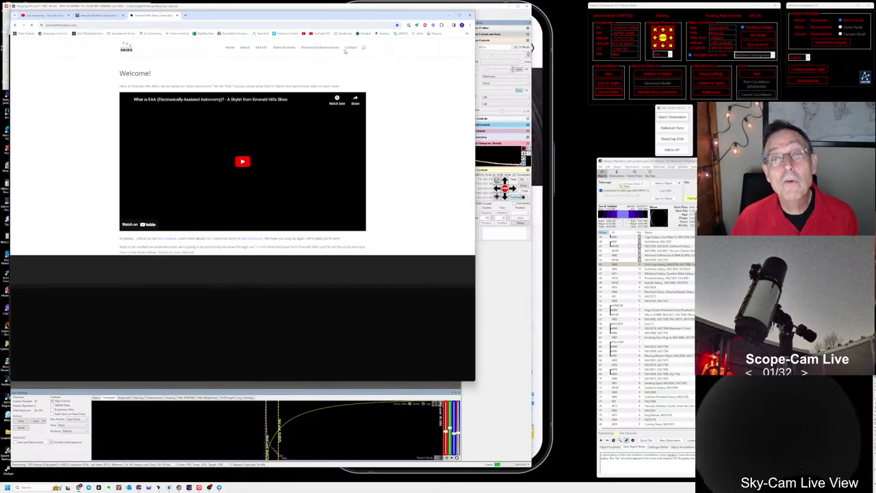
- Open the site's contact page, look over its message and live-stream notification forms, and return to SharpCap
left_click(348, 48)
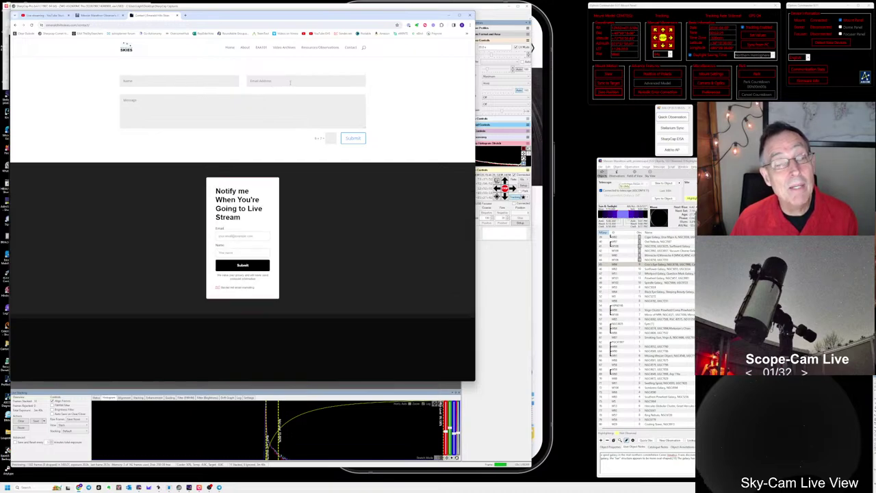
left_click(197, 115)
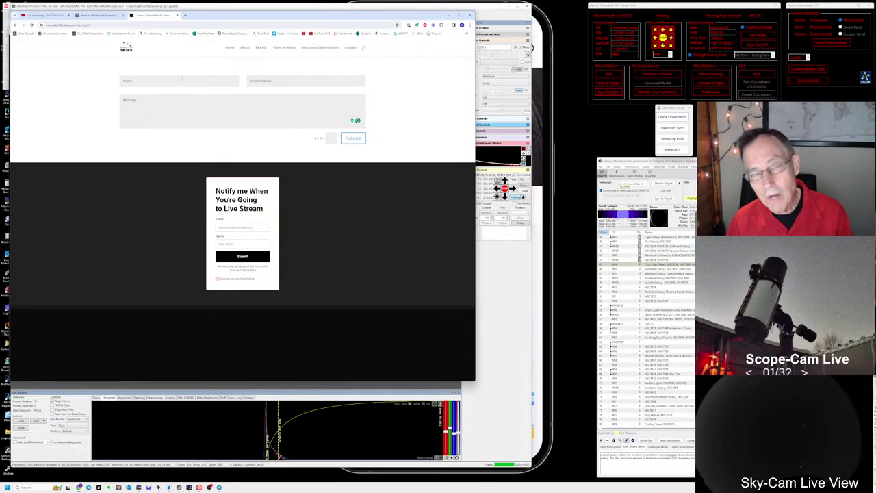
left_click(204, 420)
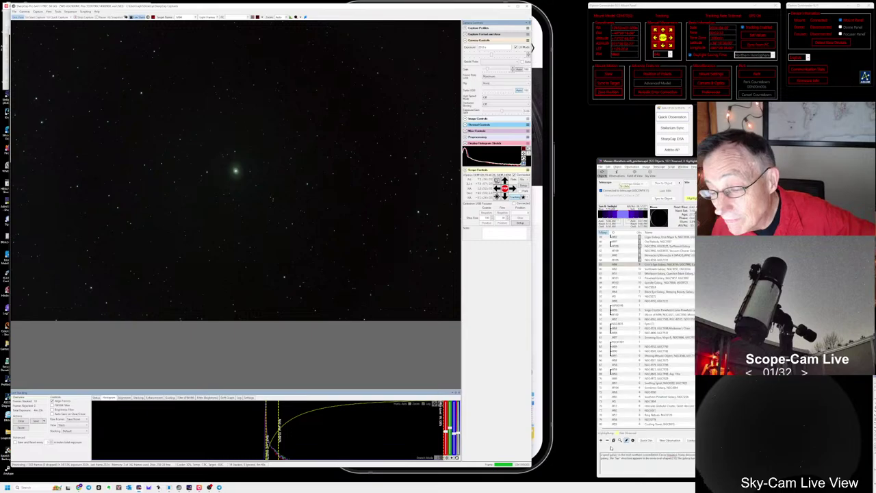
- Check M94's alternative names in its object properties and sync Stellarium to the galaxy
left_click(612, 448)
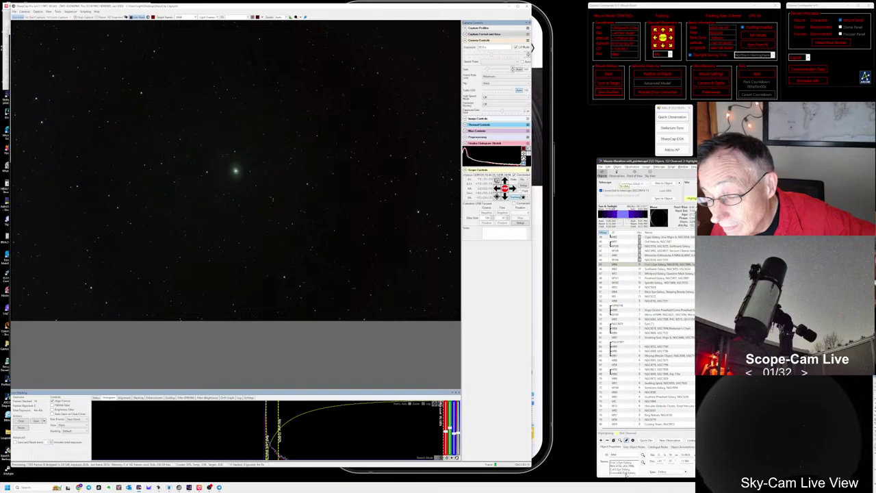
left_click(636, 446)
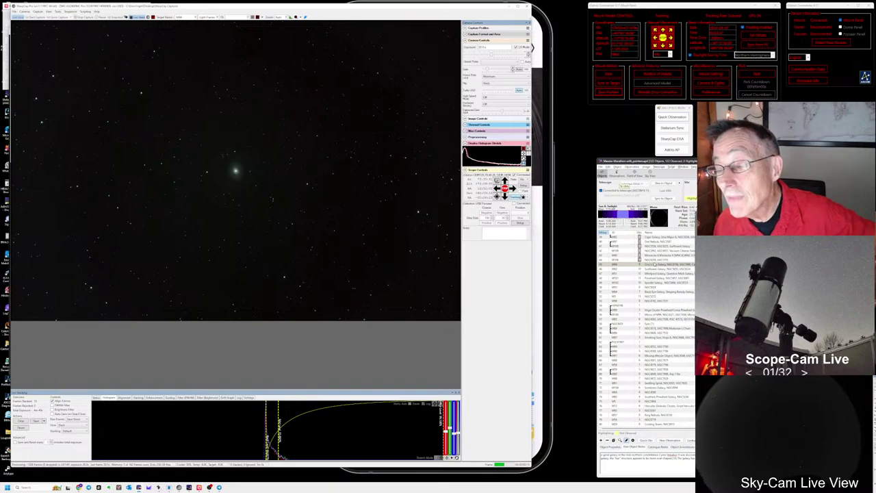
left_click(654, 265)
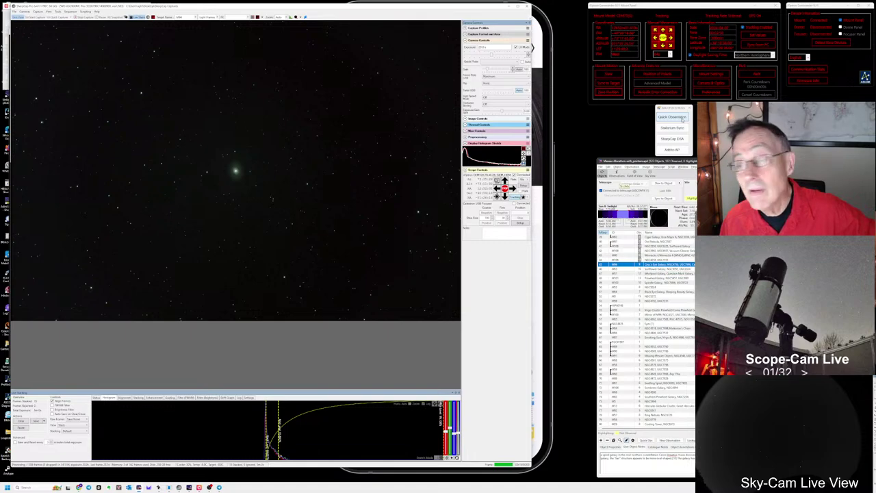
left_click(674, 117)
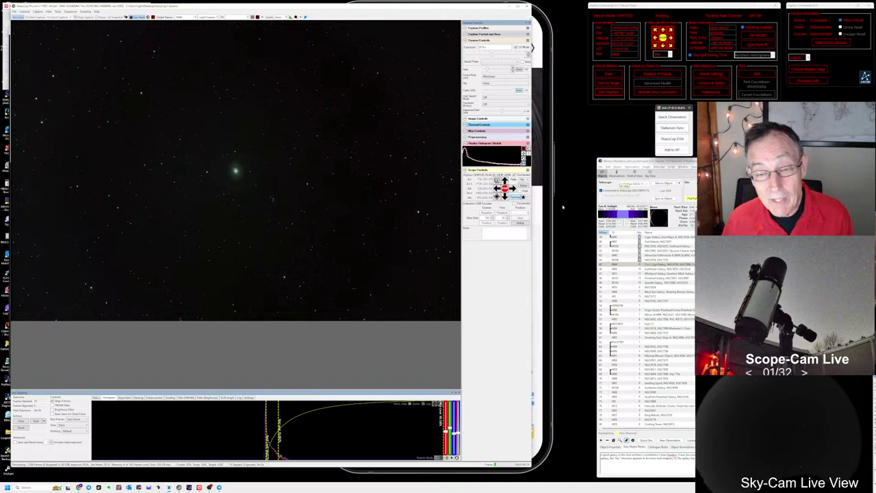
- Switch to Stellarium and examine where M94 lies in Canes Venatici among the surrounding constellations, both wide and close up
key("alt+Tab")
key("alt+Tab")
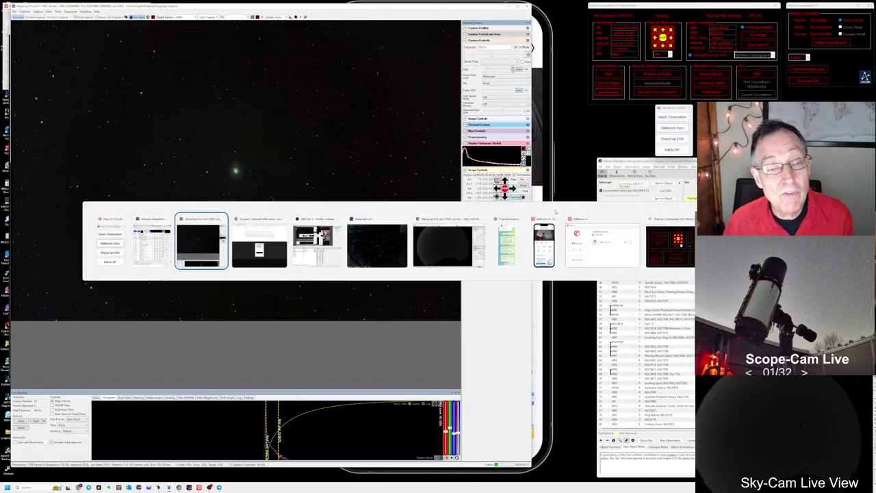
key("alt+Tab")
key("alt+Tab")
key("alt+Tab")
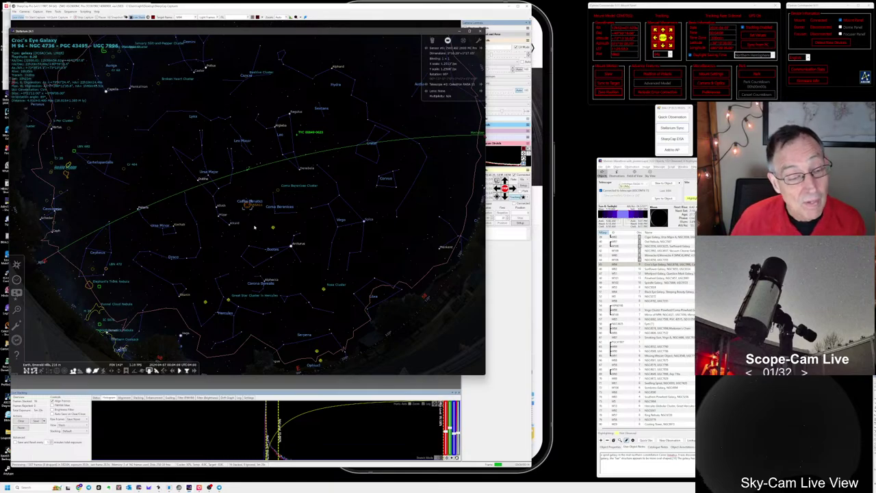
scroll(251, 226, "up", 3)
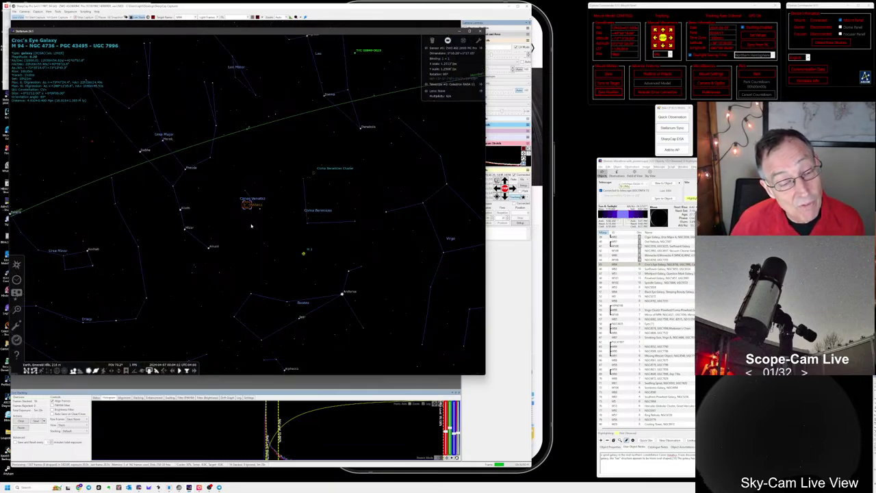
scroll(251, 226, "down", 2)
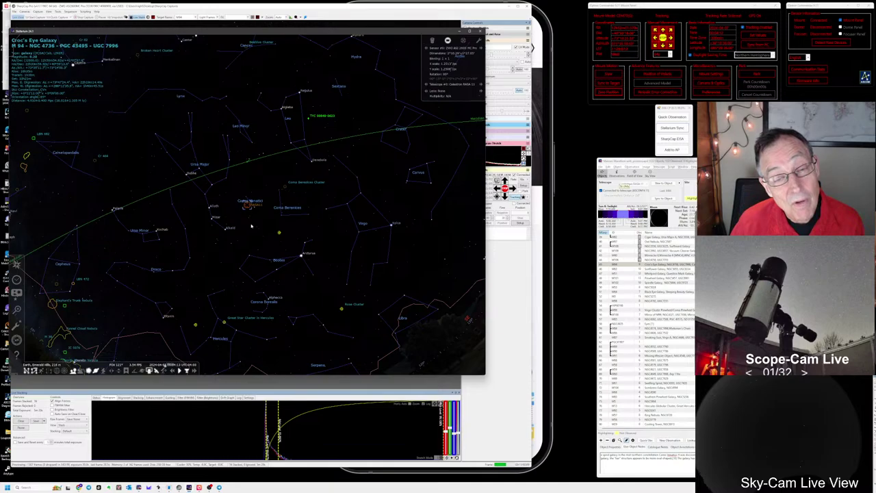
scroll(251, 226, "down", 1)
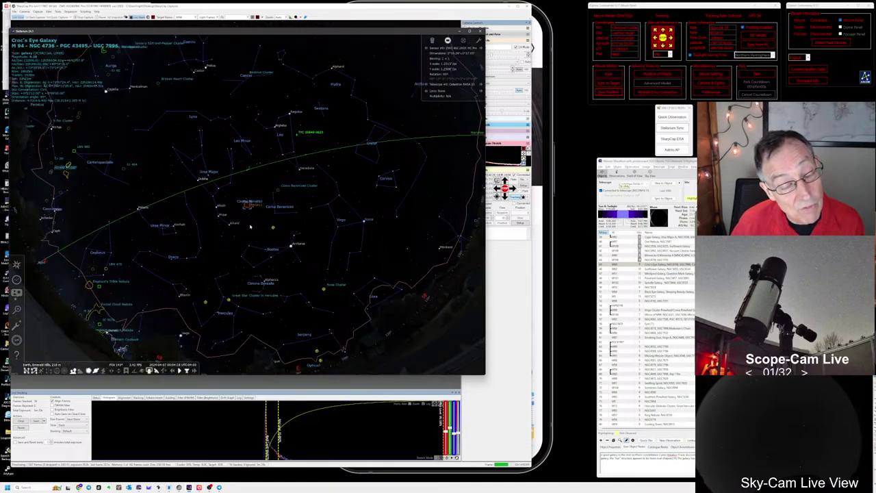
scroll(251, 226, "down", 1)
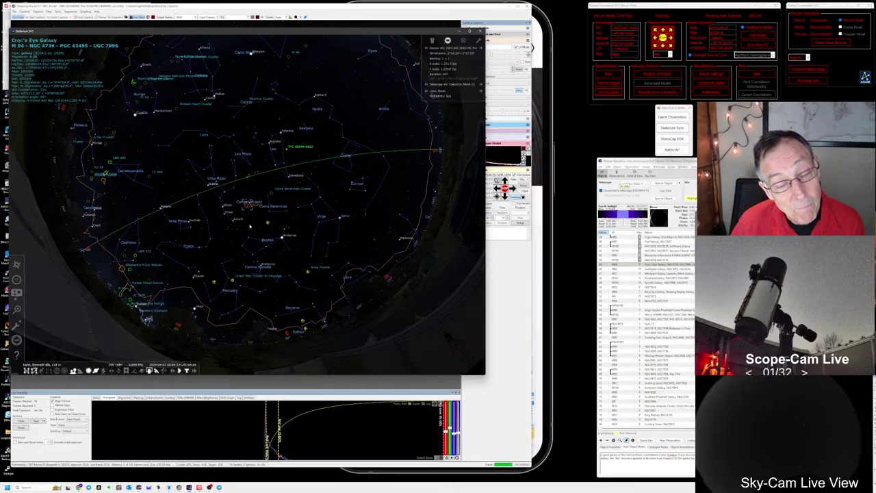
scroll(250, 226, "up", 4)
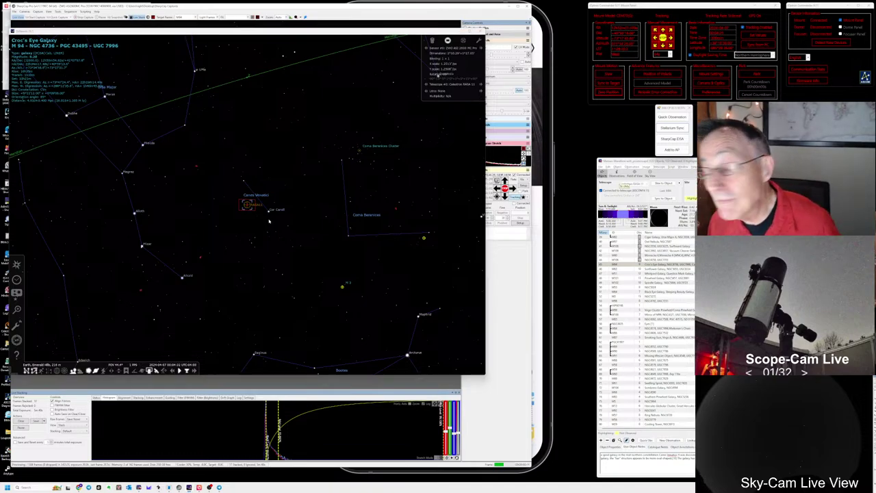
key("alt+Tab")
key("alt+Tab")
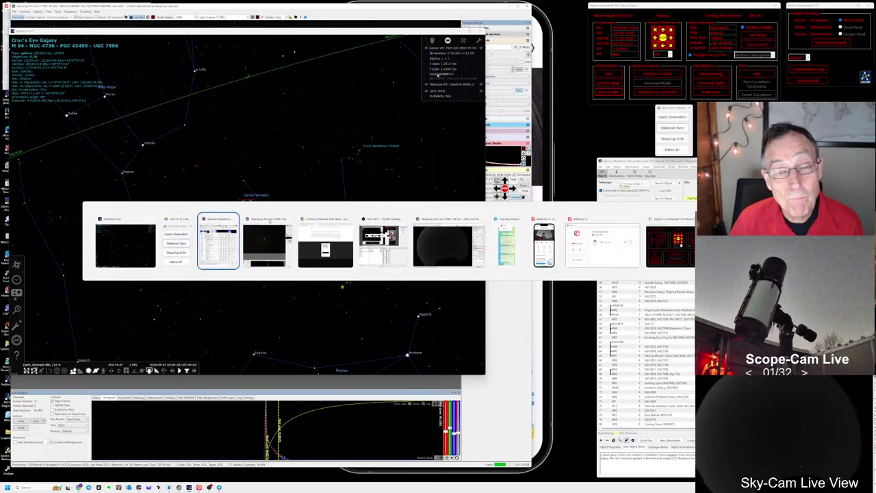
- Switch to SharpCap, examine the live-stacked M94 close up, and fit the whole frame back into view
left_click(269, 222)
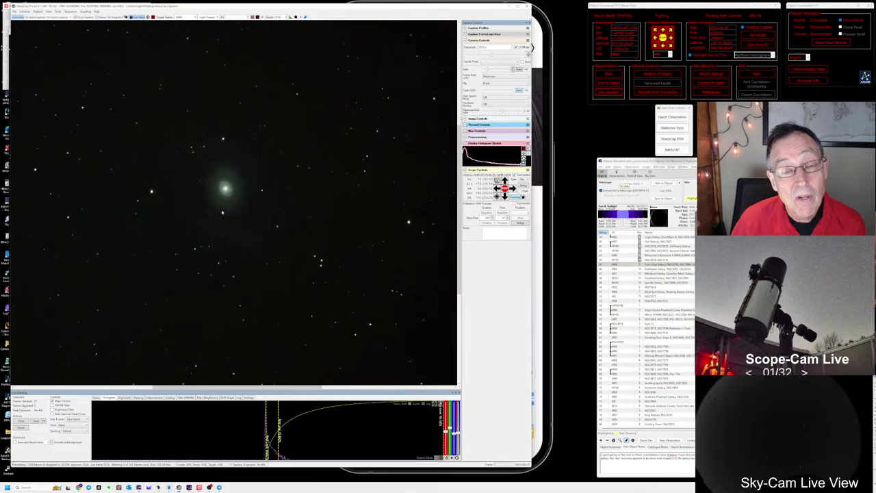
scroll(226, 218, "up", 1)
scroll(224, 222, "up", 1)
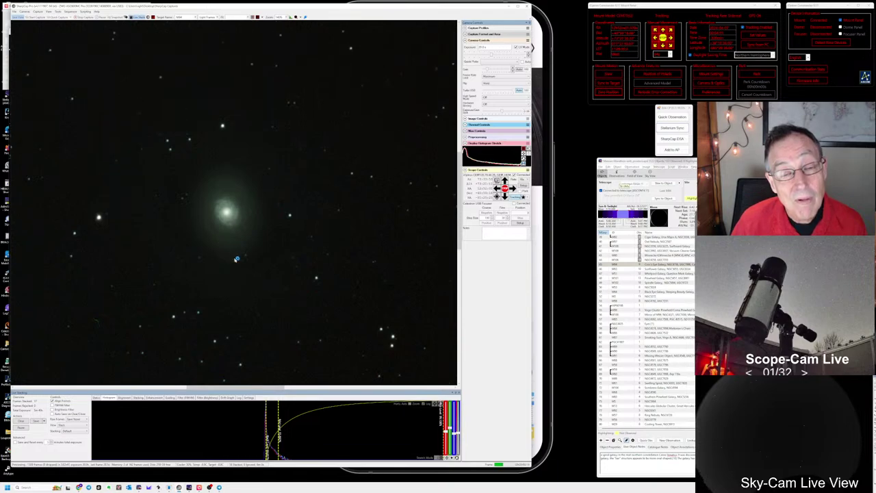
scroll(264, 264, "up", 1)
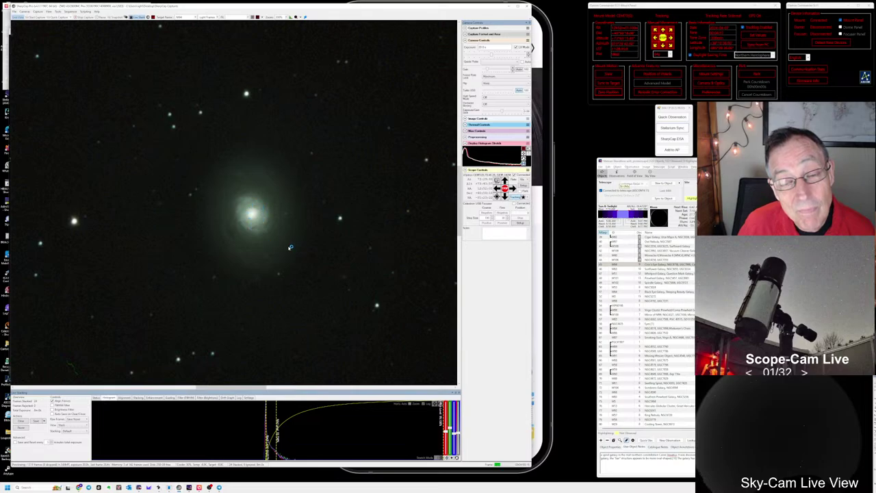
left_click(286, 17)
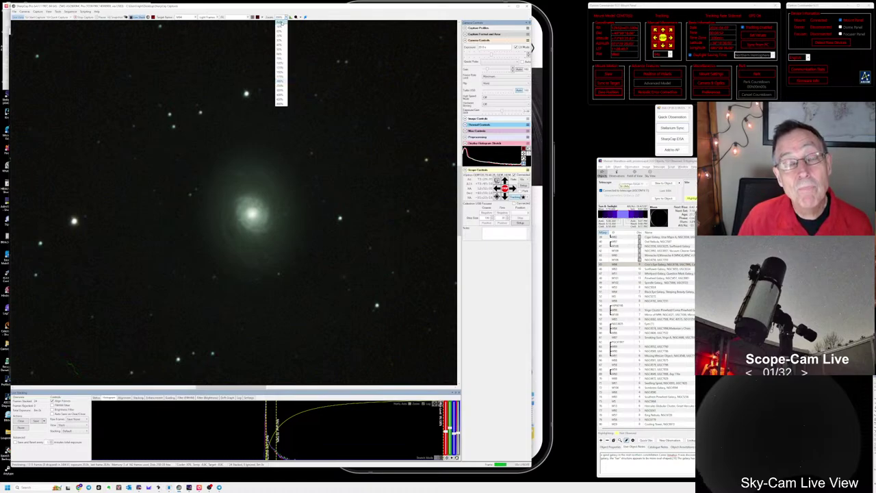
left_click(280, 22)
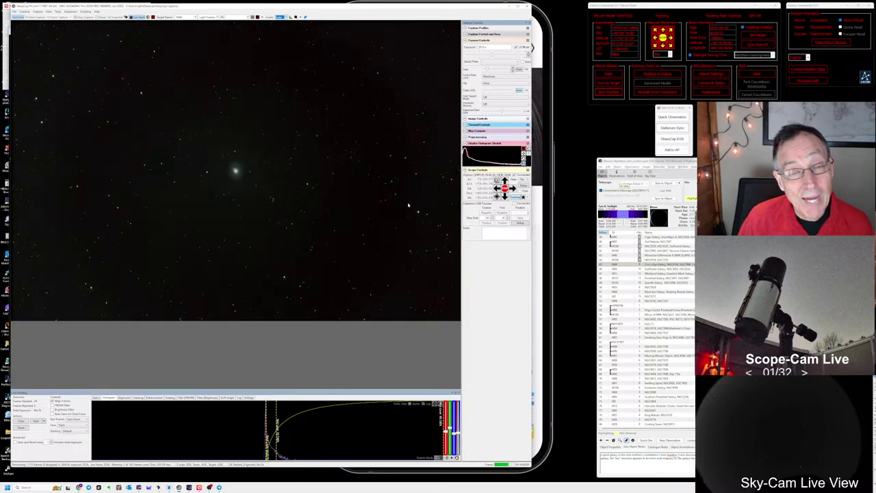
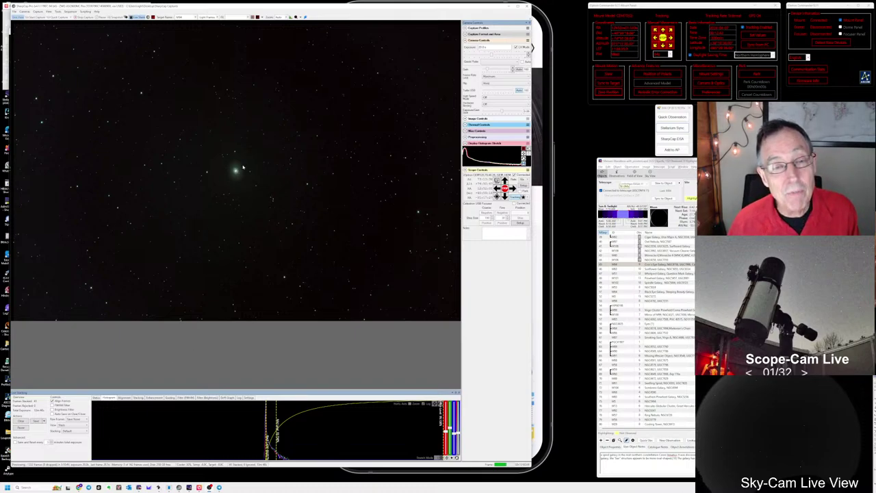
- Examine the core and outer rings of the longer M94 stack close up
scroll(241, 185, "up", 2)
scroll(240, 208, "up", 3)
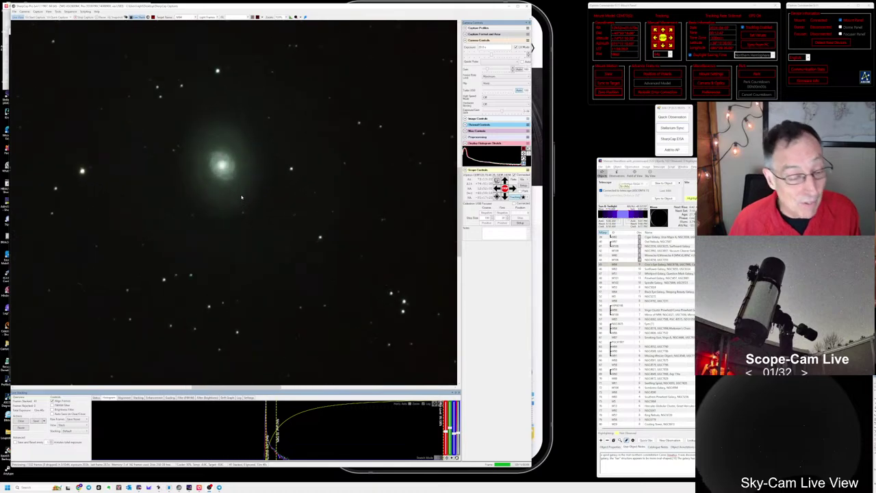
scroll(241, 198, "up", 2)
scroll(255, 221, "down", 2)
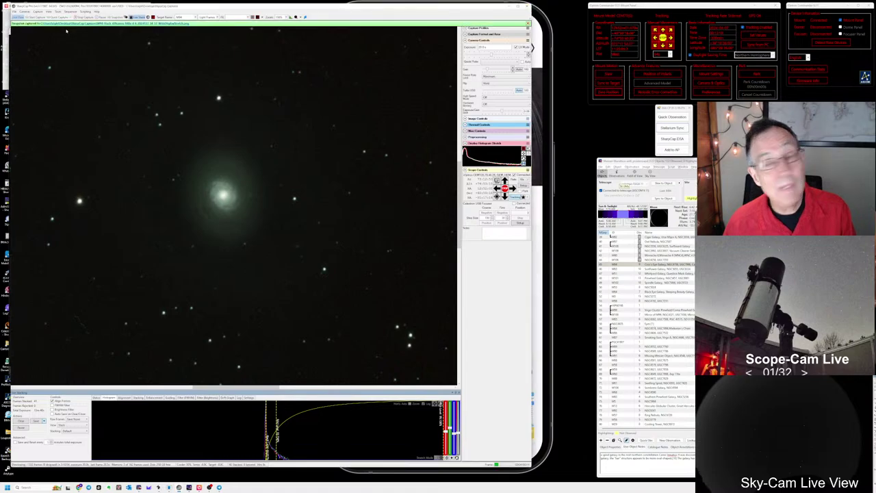
- Run the recently used default next-target sequence
left_click(70, 11)
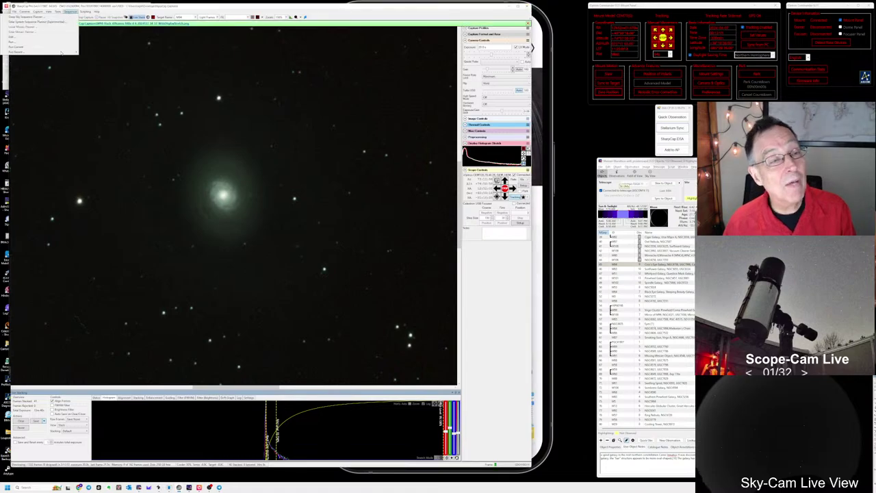
mouse_move(71, 53)
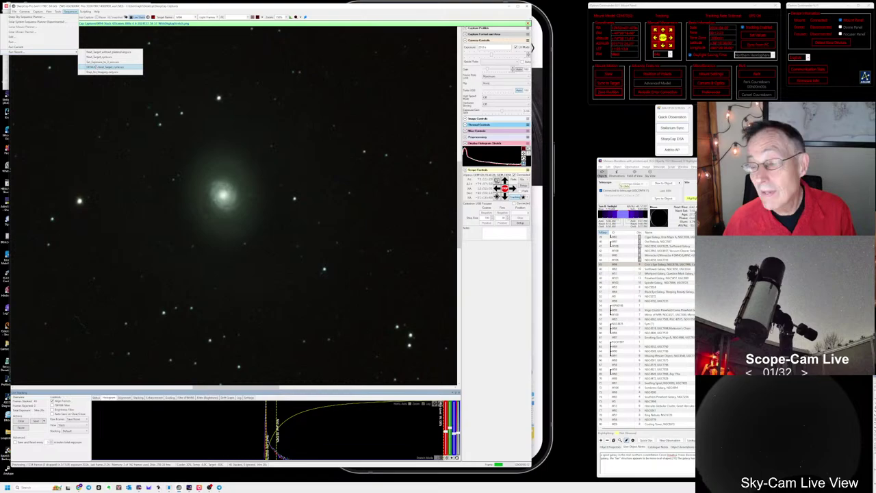
left_click(97, 71)
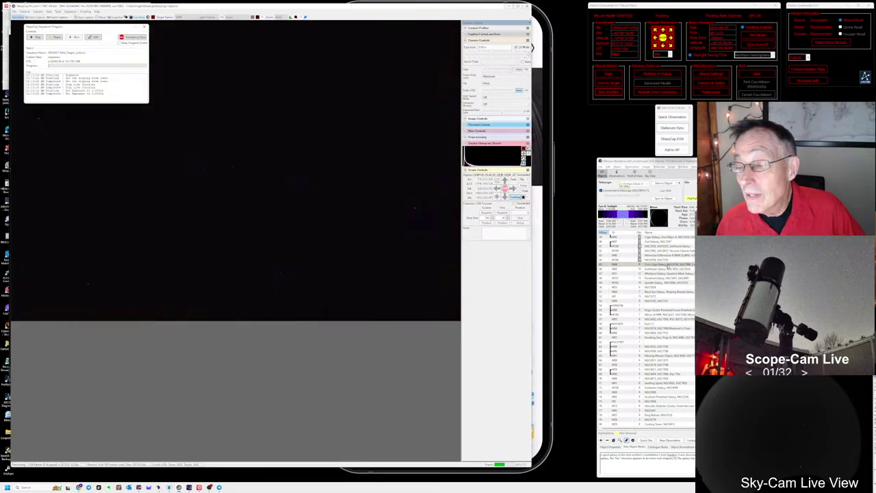
- Log a quick observation for M94 noting its cotton-candy look, outer ring system, inner ring detail and large core
left_click(667, 265)
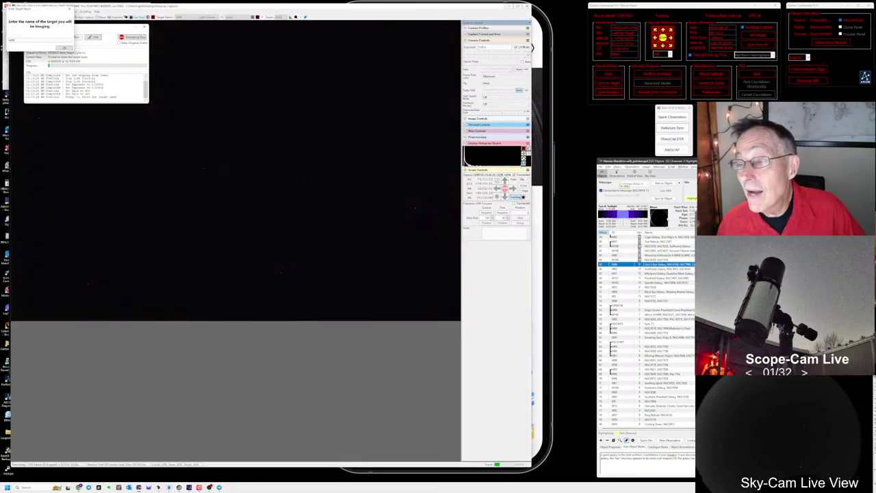
left_click(675, 117)
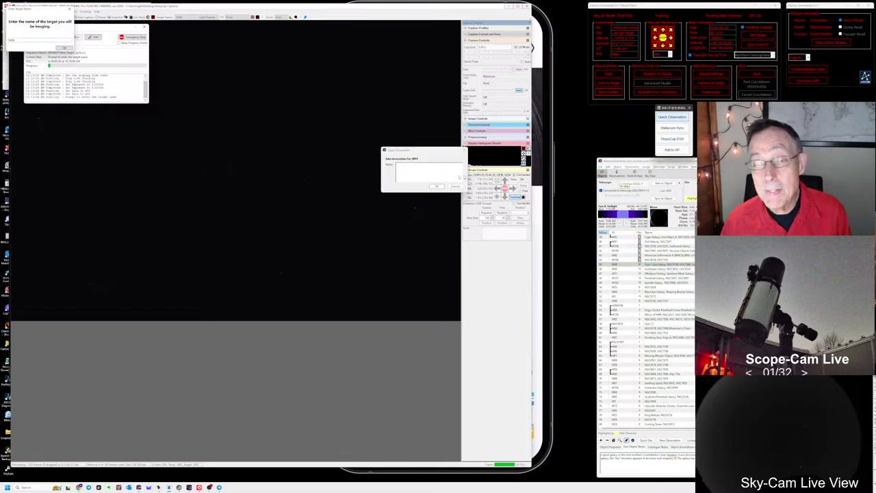
type("Excellent")
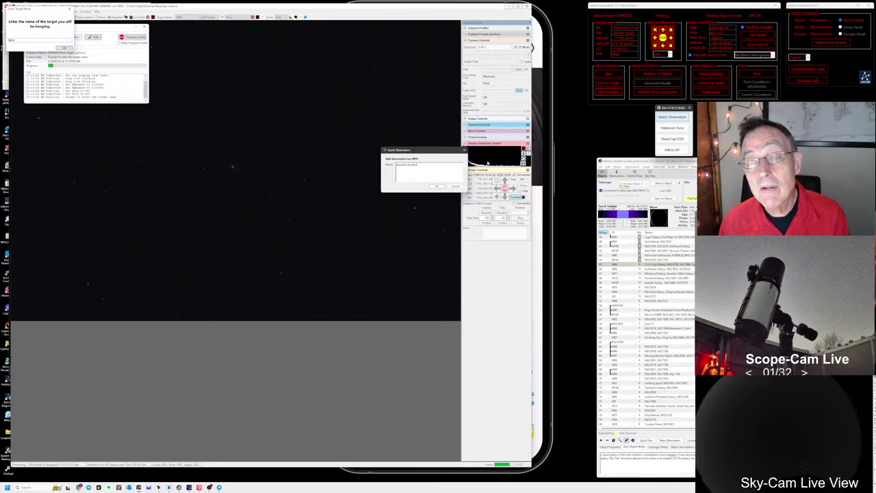
type("like")
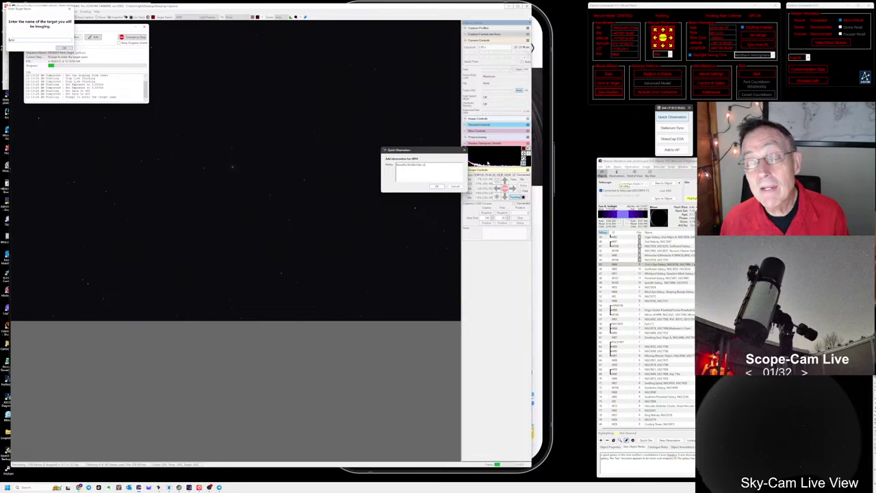
type("ton candy!")
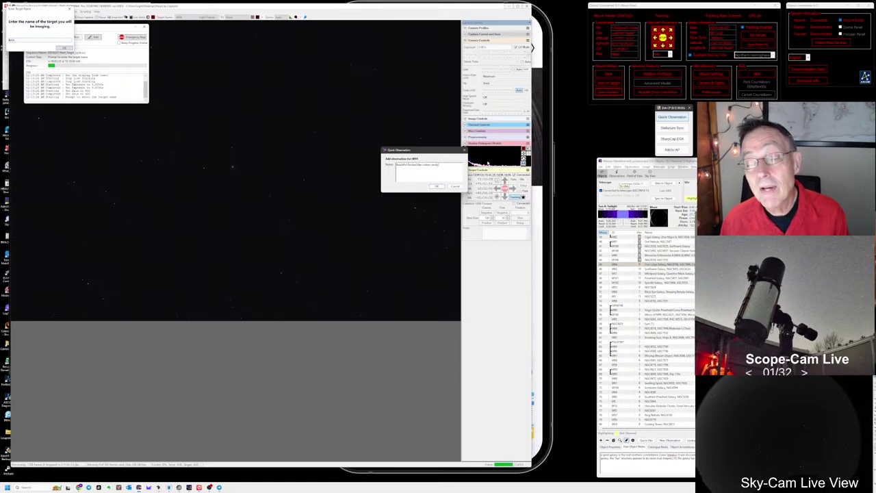
type("d")
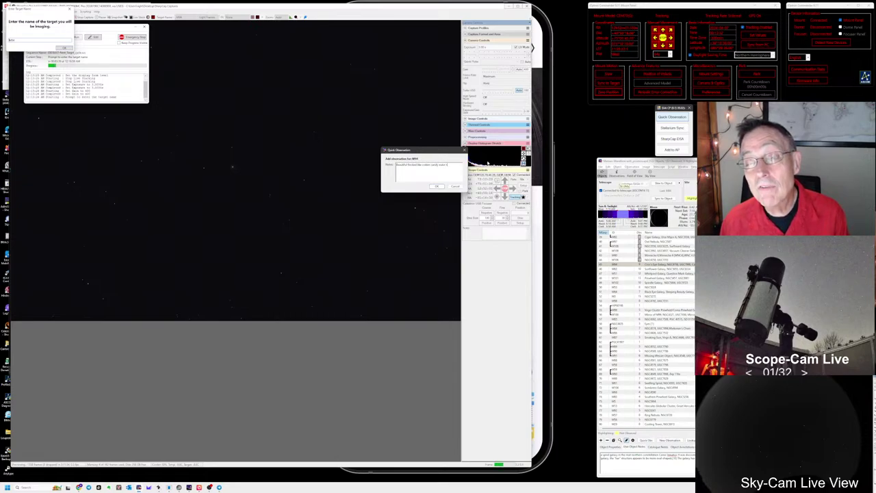
type("i")
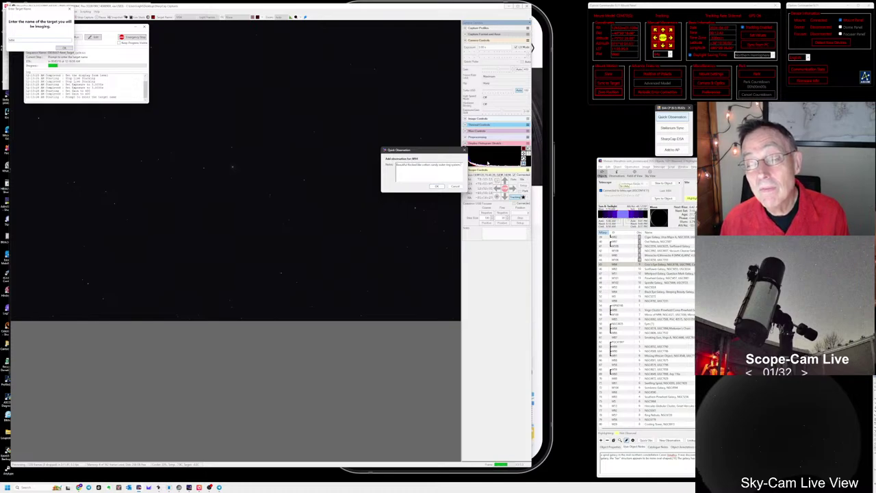
type("ing")
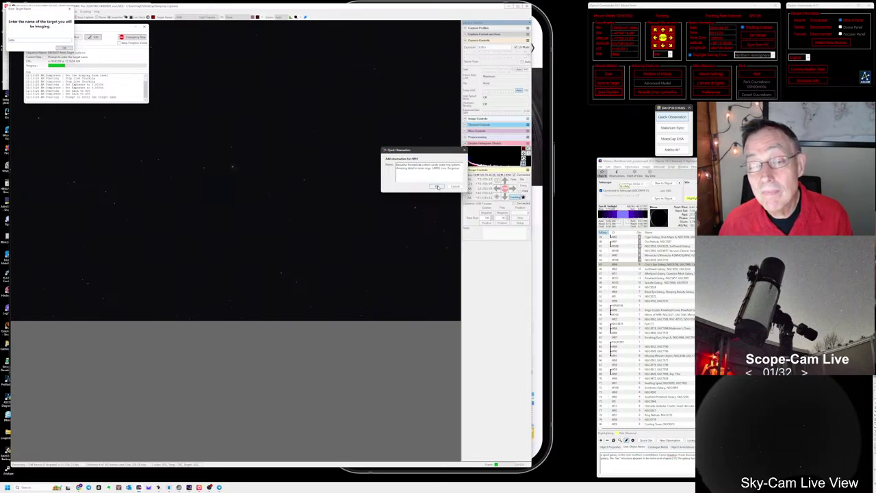
left_click(438, 186)
- Slew the telescope to M63, the Sunflower Galaxy, and continue the imaging sequence once the mount has settled
left_click(656, 269)
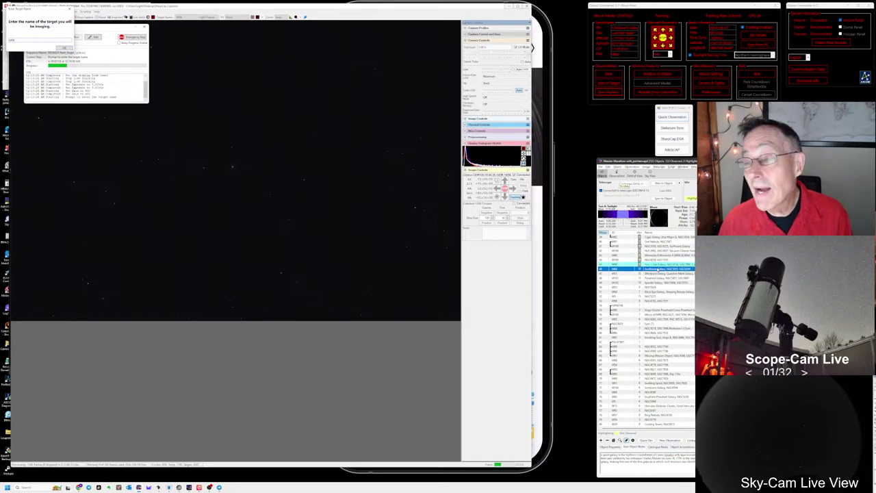
left_click(658, 185)
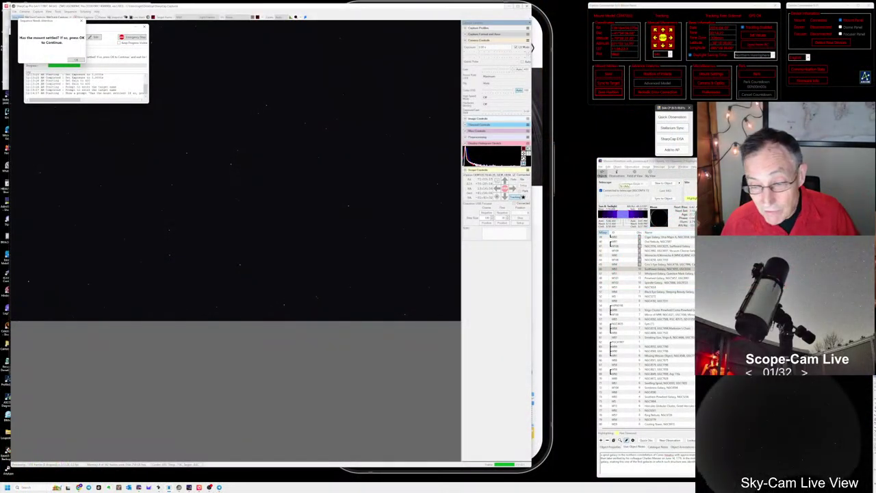
key("alt+Tab")
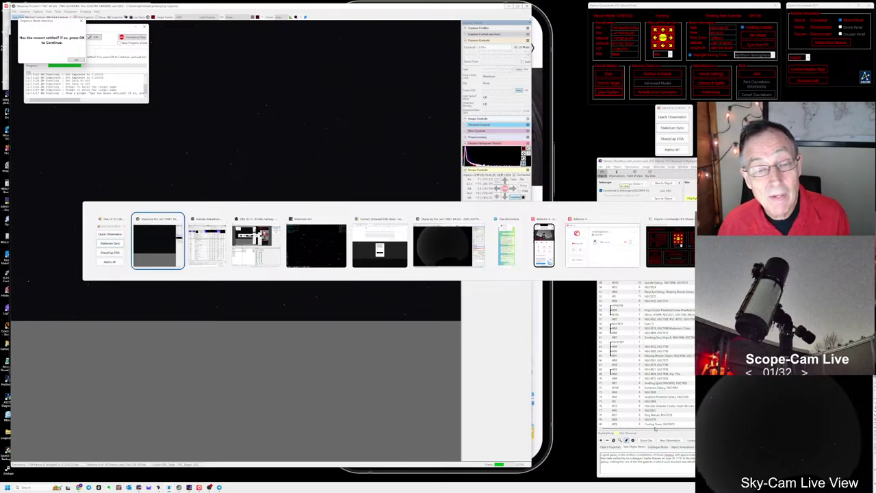
key("Tab")
key("Tab")
key("Tab")
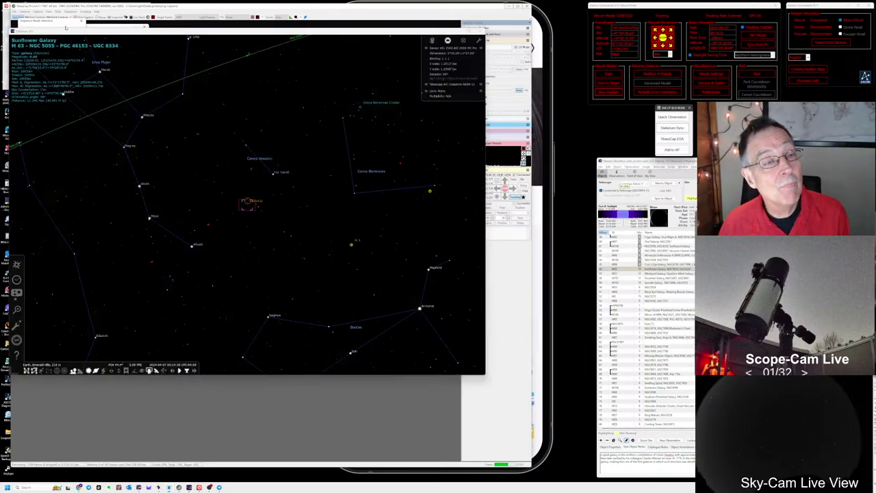
left_click(67, 25)
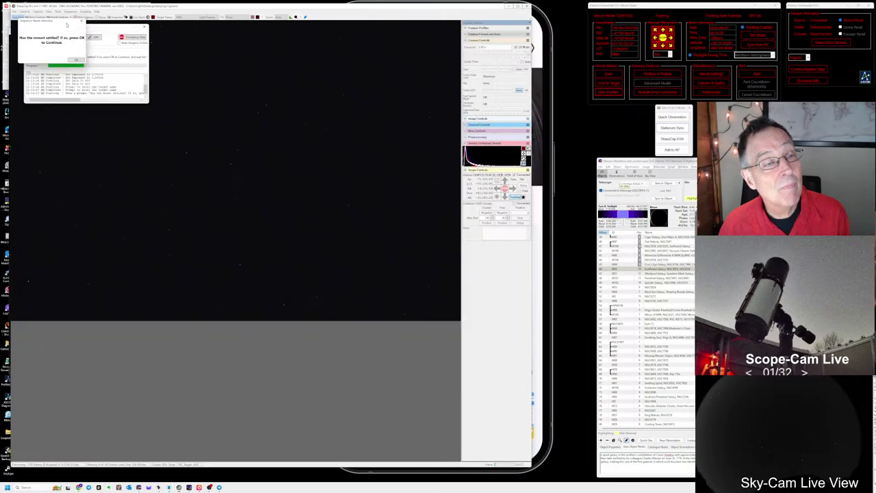
left_click(76, 60)
- Switch to Stellarium and examine where M63 lies in Canes Venatici, across the whole sky and close up
key("alt+Tab")
key("Tab")
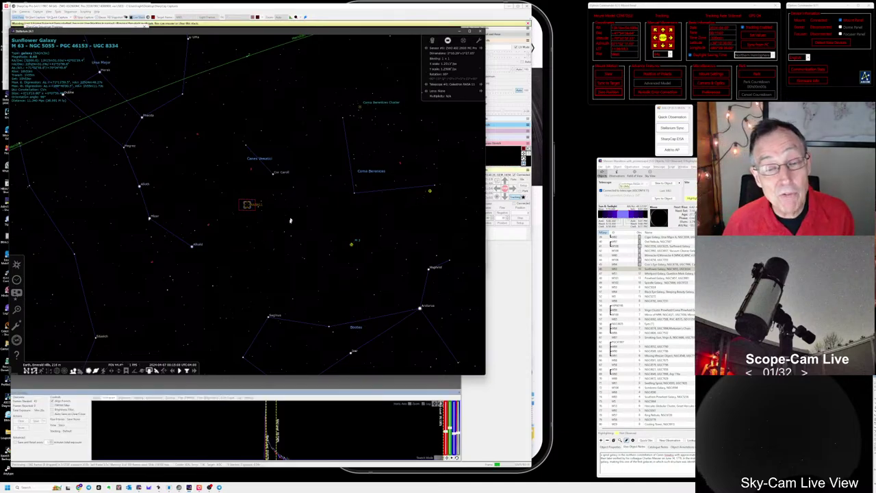
scroll(254, 237, "down", 5)
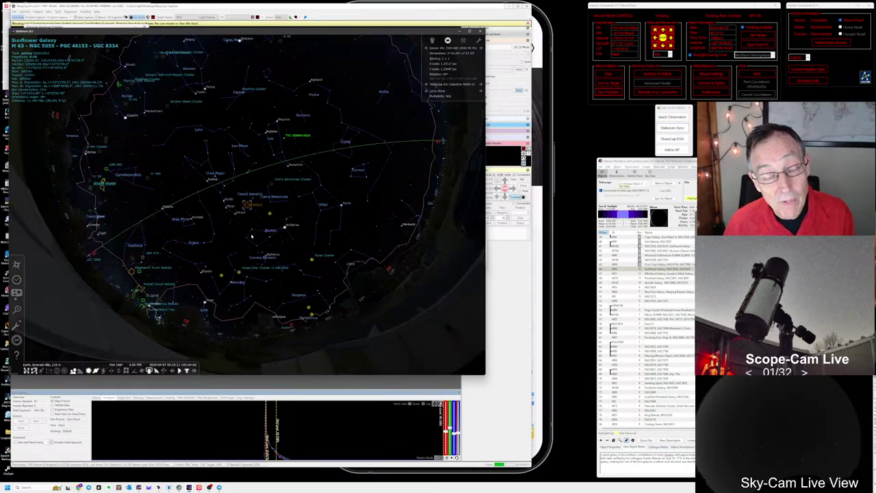
scroll(252, 236, "up", 3)
scroll(251, 237, "up", 2)
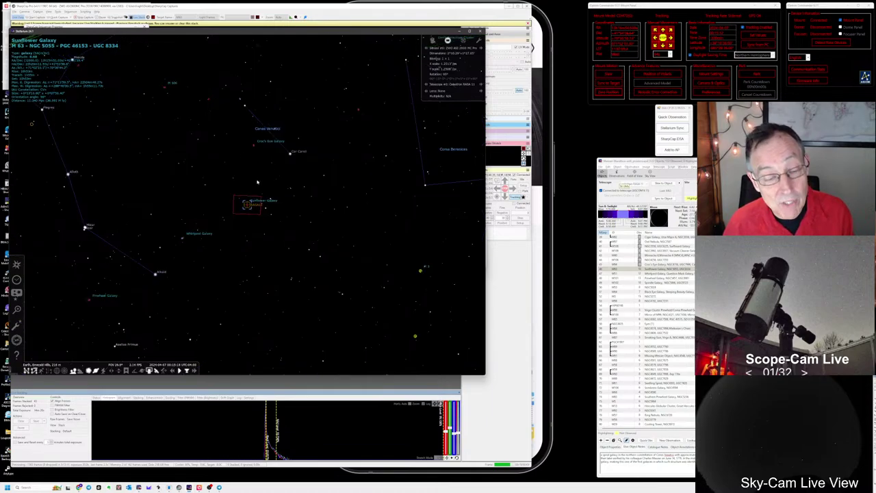
- Return to SharpCap, accept renaming the live stack from M94 to M63, and select M63 in the object list
key("alt+Tab")
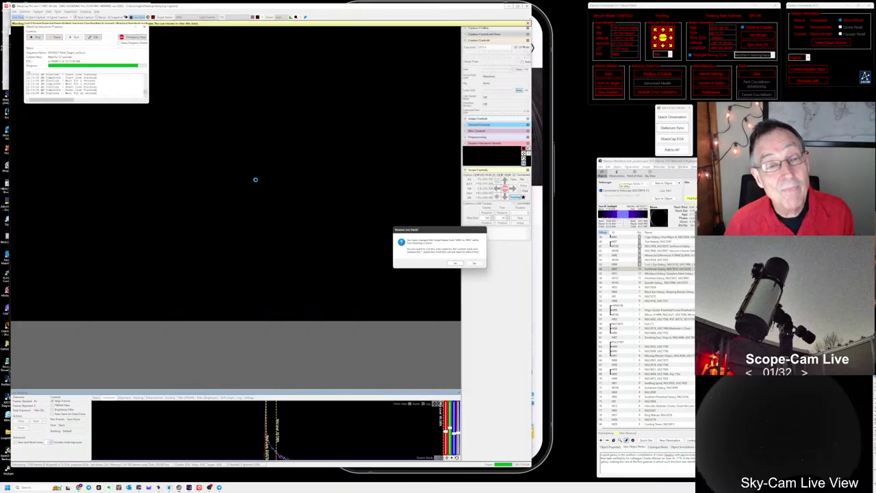
left_click(457, 265)
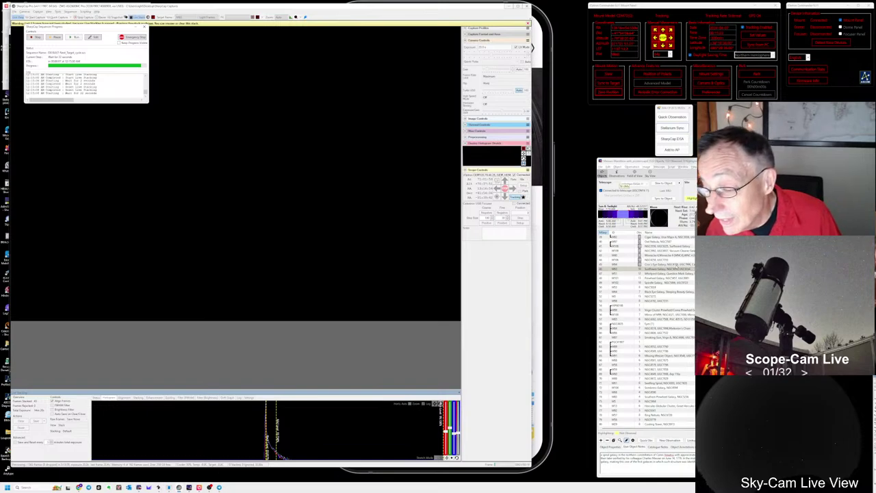
left_click(671, 269)
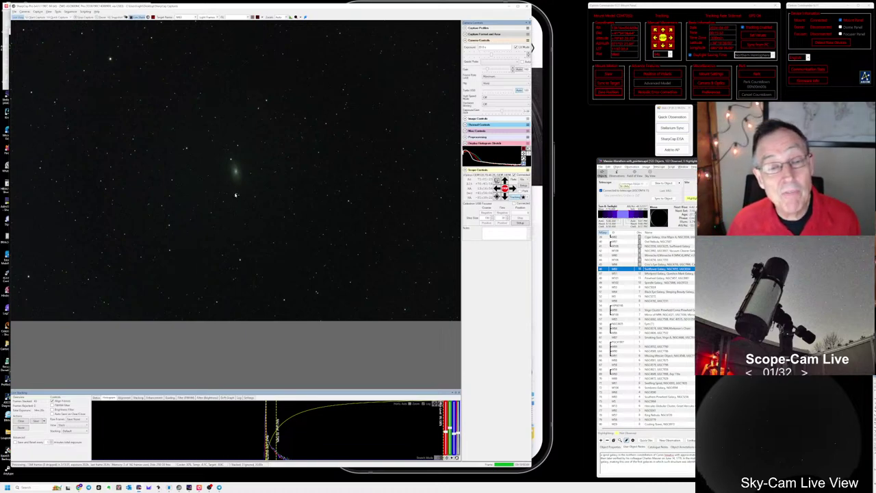
- Examine the live-stacked M63 close up and adjust its live-stack histogram stretch
scroll(239, 183, "up", 2)
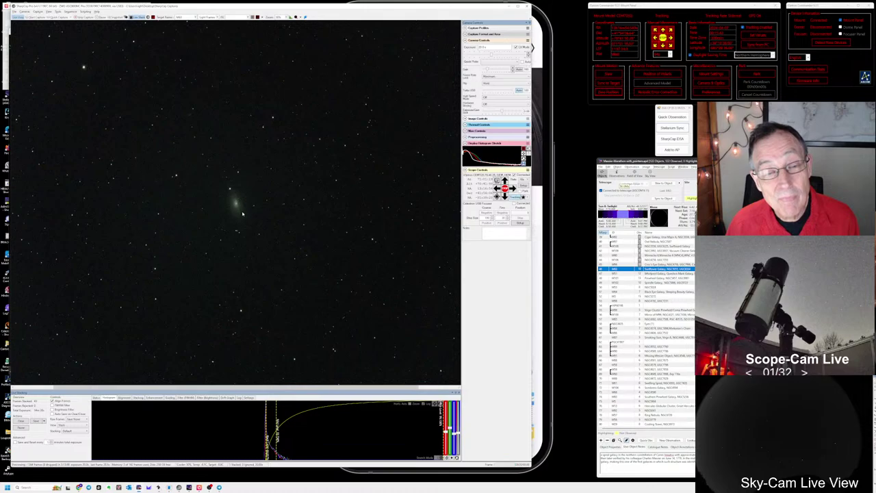
scroll(243, 217, "up", 2)
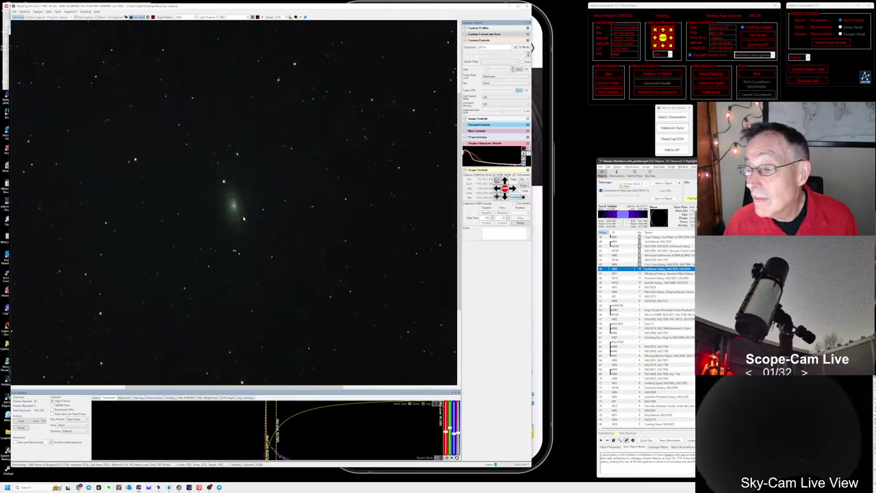
scroll(243, 218, "up", 1)
scroll(244, 217, "up", 1)
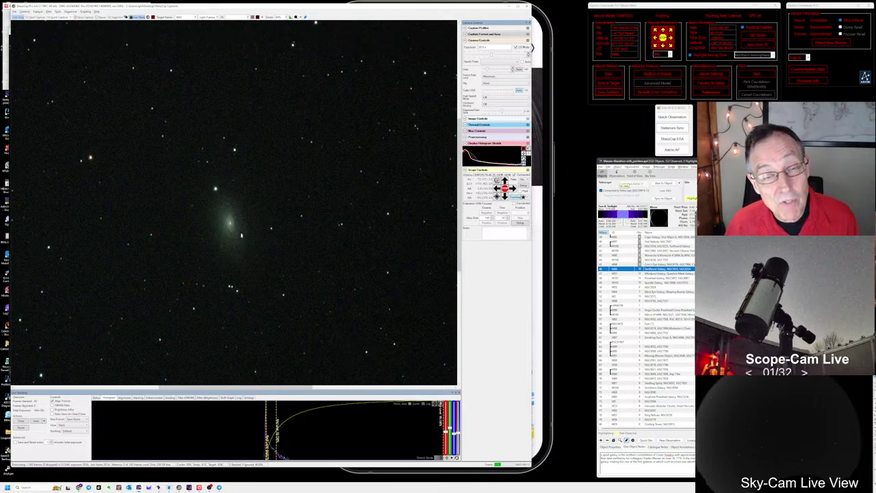
scroll(220, 262, "up", 1)
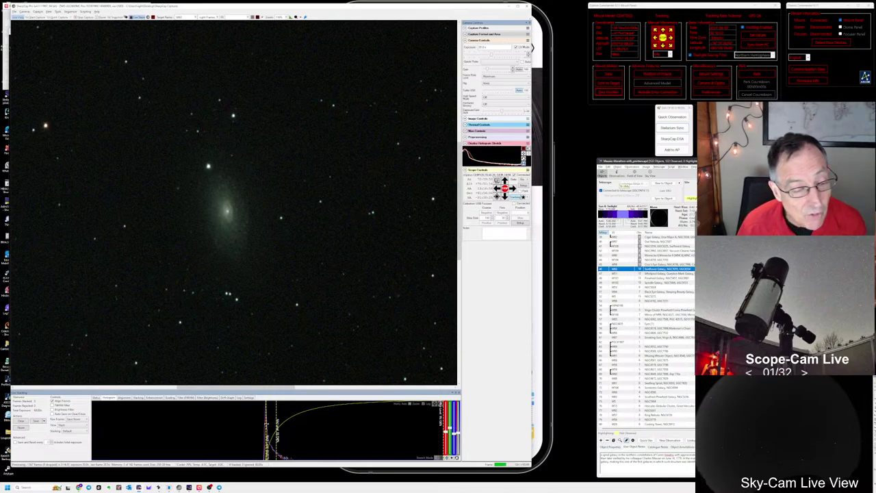
left_click(277, 430)
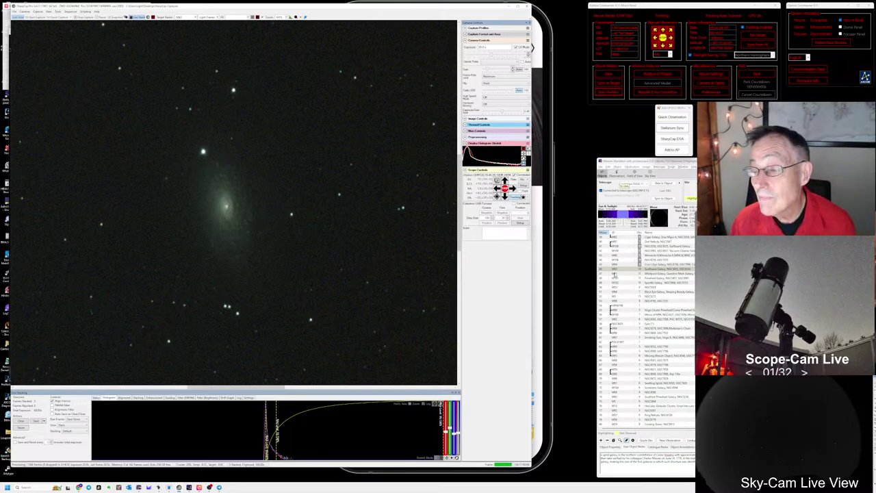
- Log a quick observation for M63, noting that it really does look like a sunflower and has a bright core
left_click(659, 269)
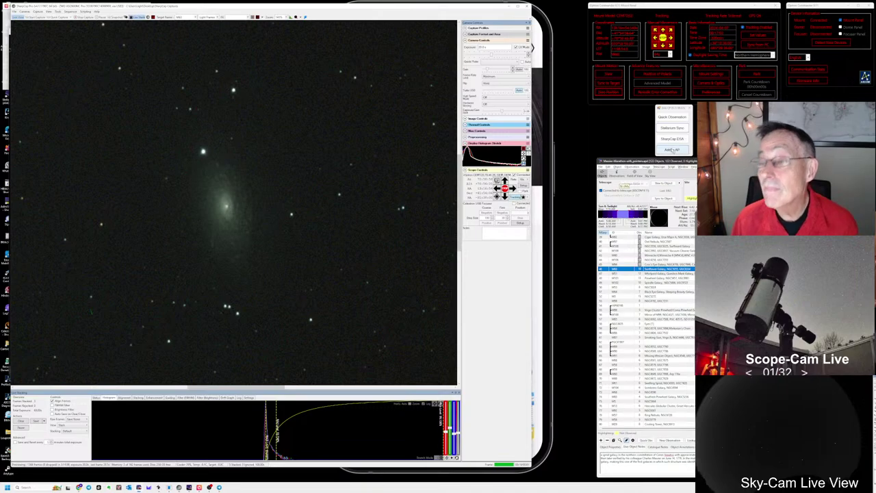
left_click(672, 117)
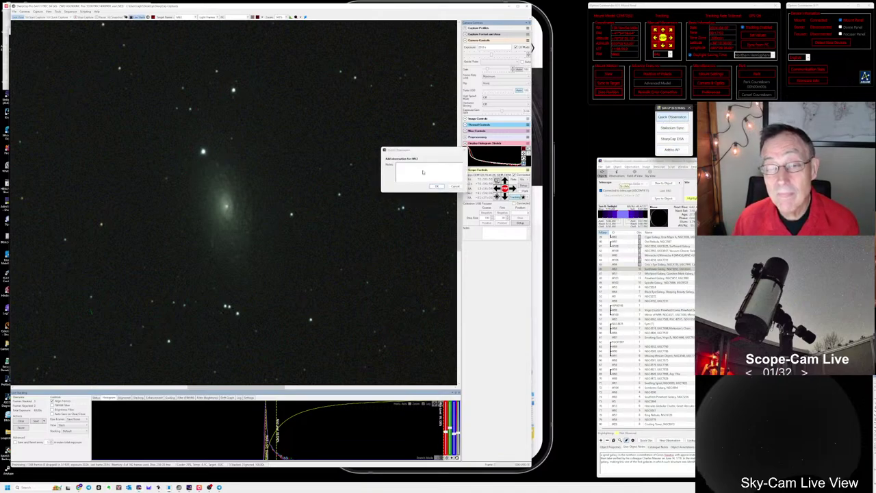
type("Test")
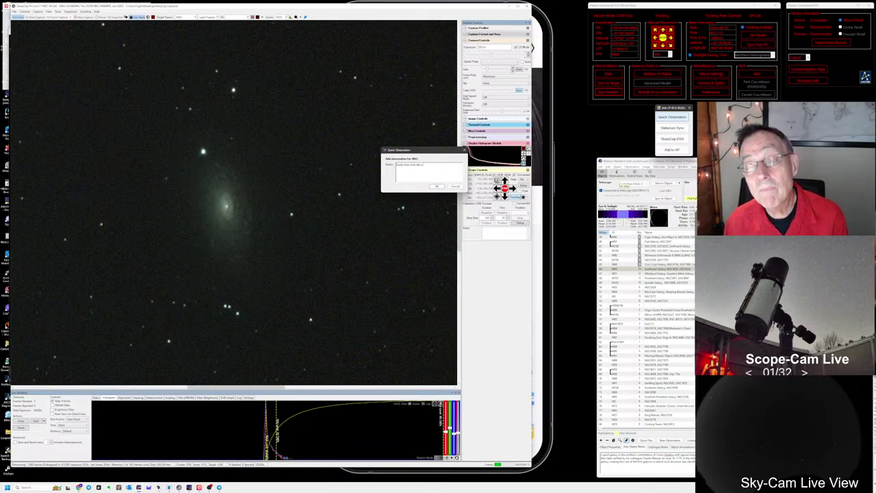
type(" at")
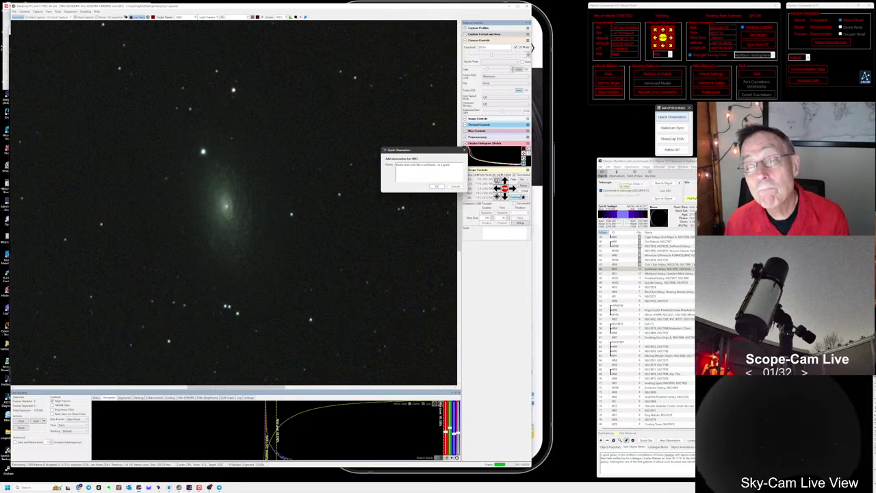
type(" fit")
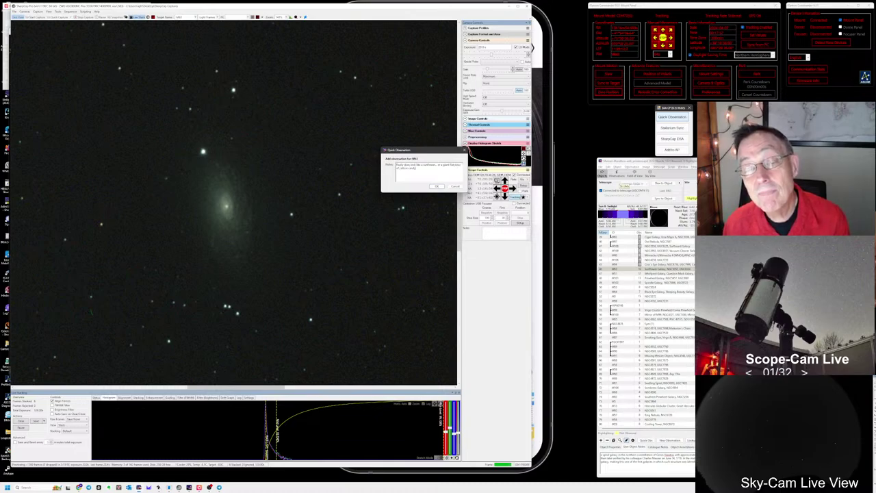
type("ght")
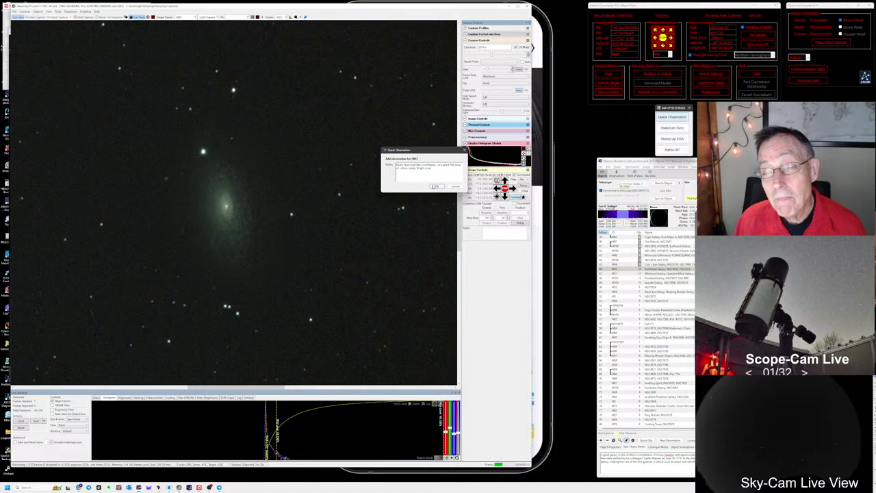
left_click(434, 187)
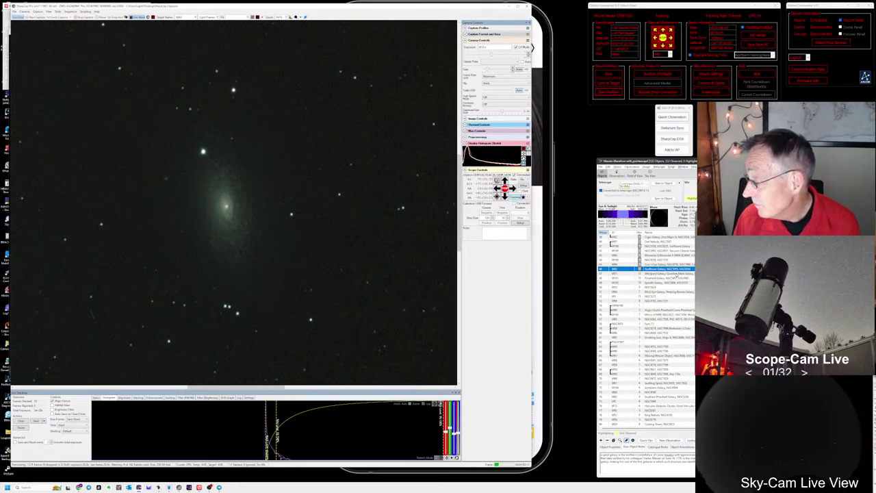
- Select M51, the Whirlpool Galaxy, in the object list and run the recent DEFAULT New_Target sequence
left_click(677, 274)
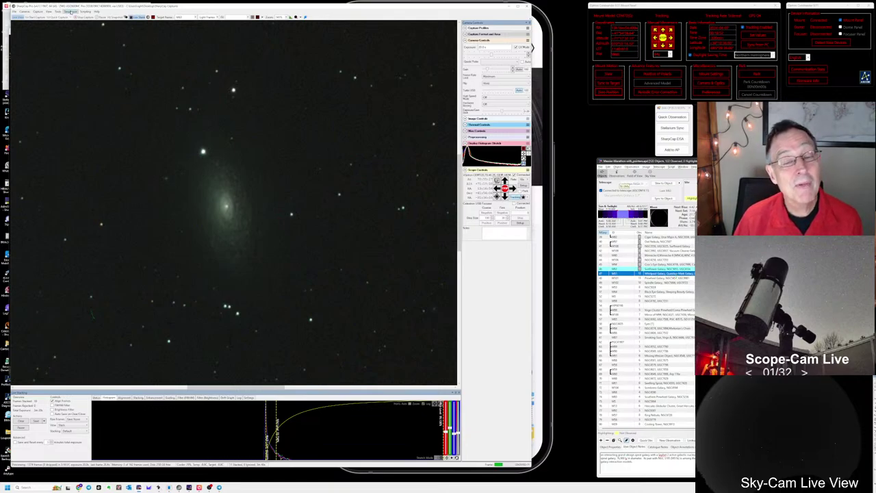
left_click(70, 13)
left_click(70, 12)
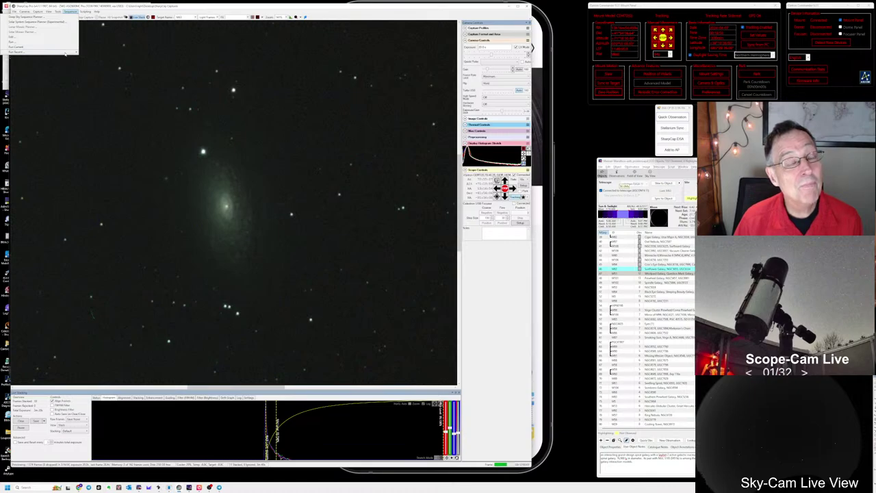
mouse_move(69, 52)
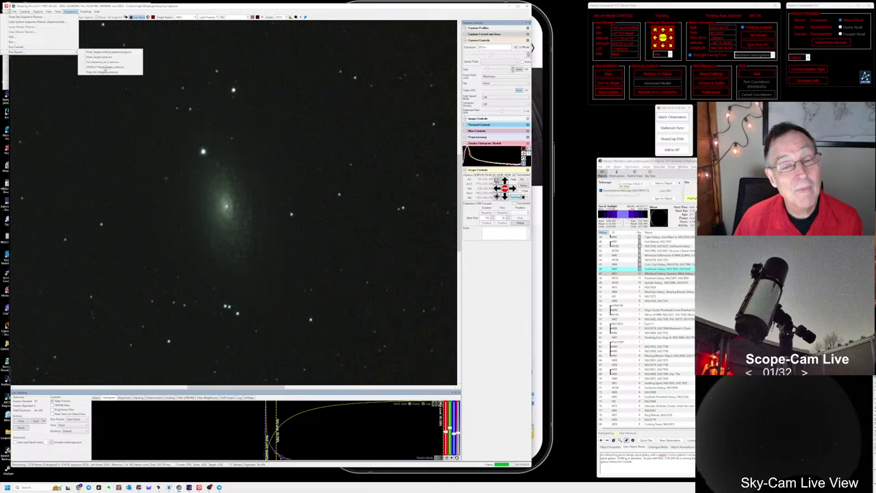
left_click(105, 68)
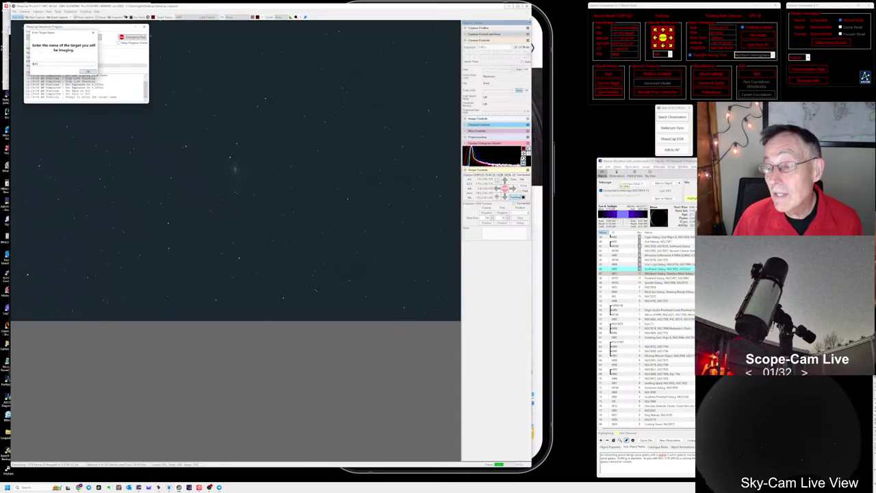
- Slew the telescope to M51 and enter M51 as the name of the target being imaged
left_click(660, 274)
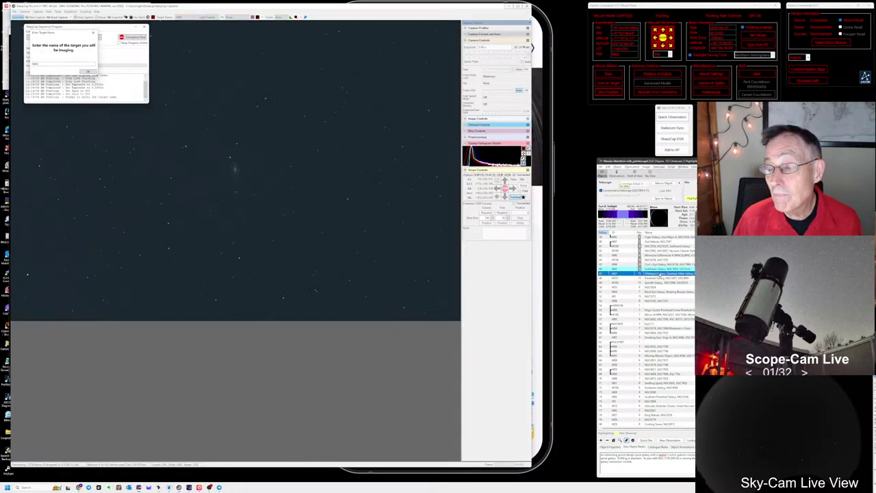
left_click(662, 183)
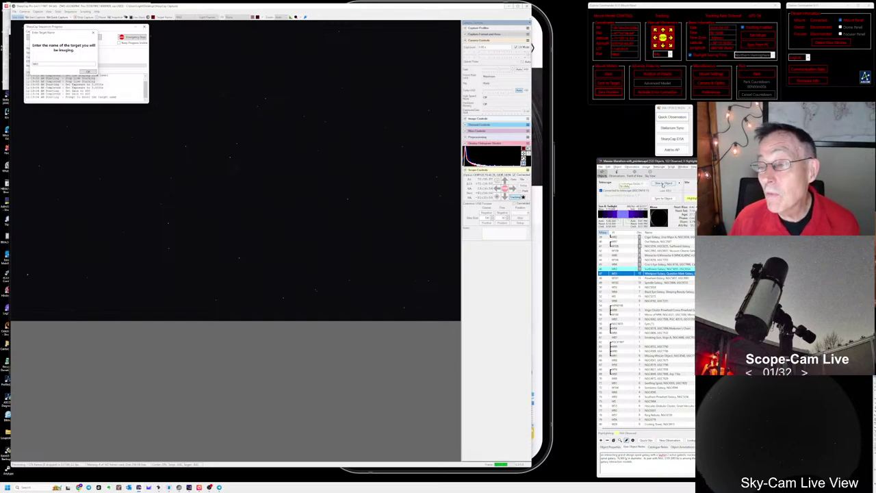
left_click(44, 69)
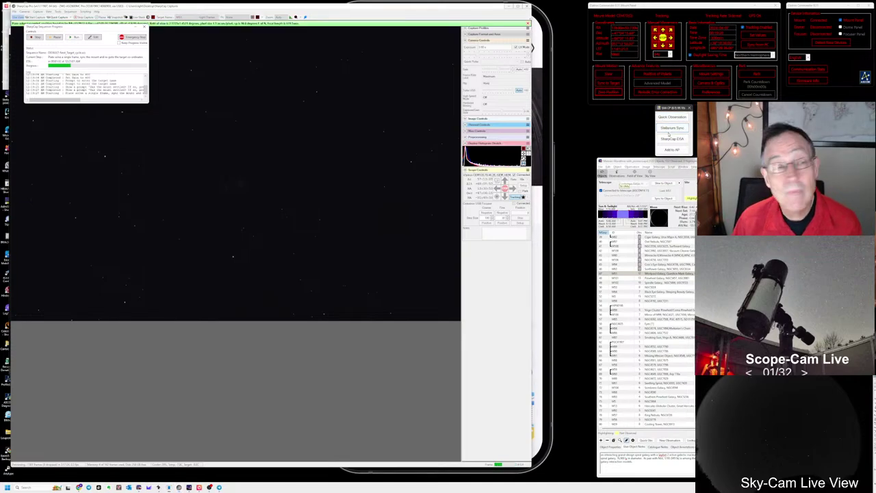
- Switch to Stellarium with M51 centred and examine its position among the surrounding constellations at a wider field of view
key("alt+Tab")
key("Tab")
key("Tab")
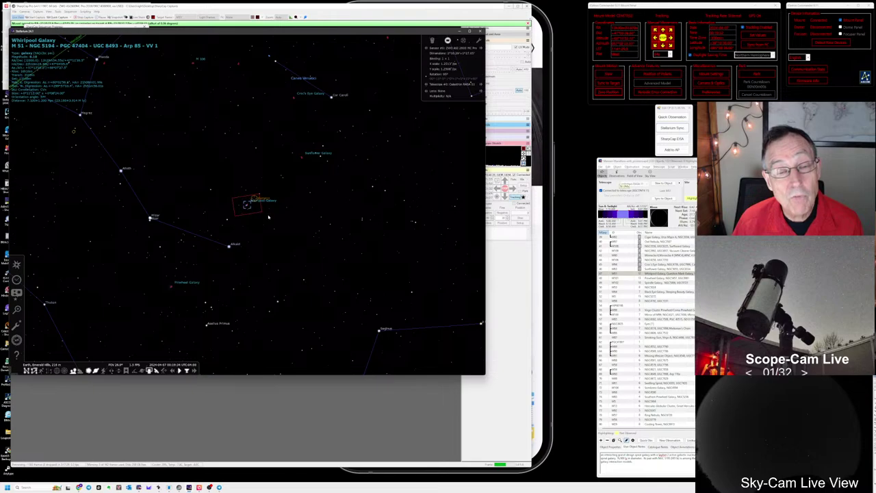
scroll(268, 218, "down", 5)
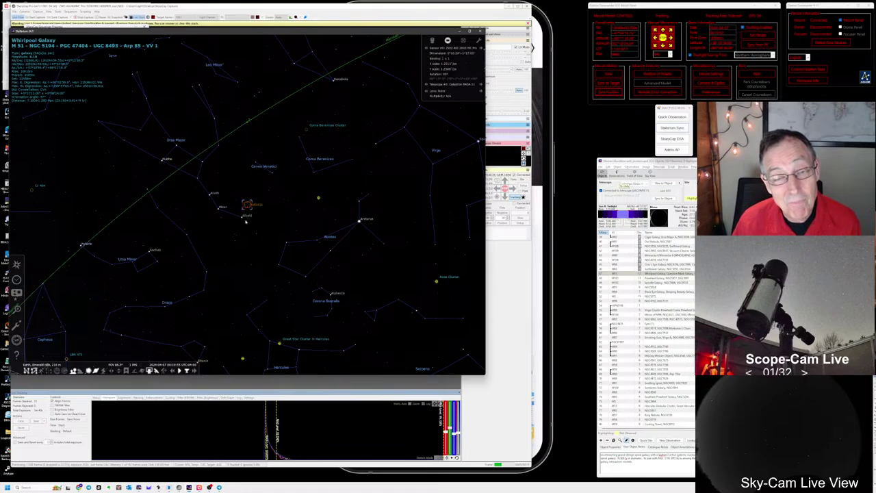
- Return to SharpCap and save the live-stacked M51 image exactly as seen
key("alt+Tab")
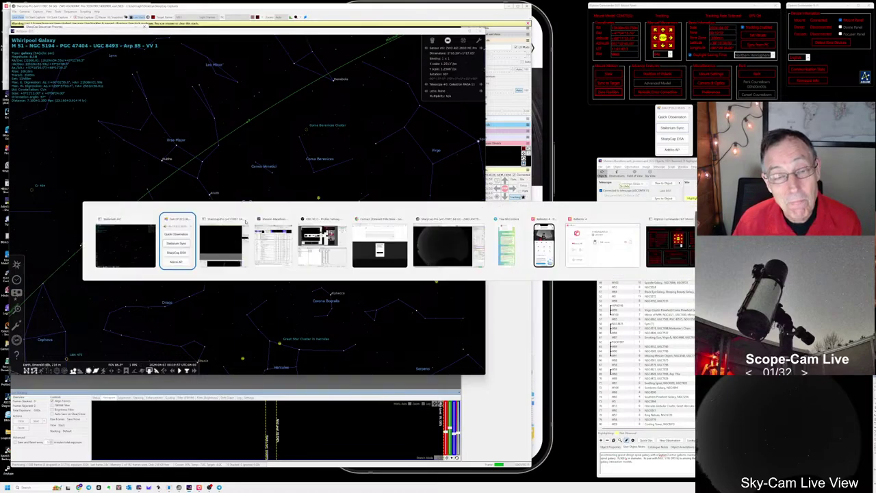
key("alt+Tab")
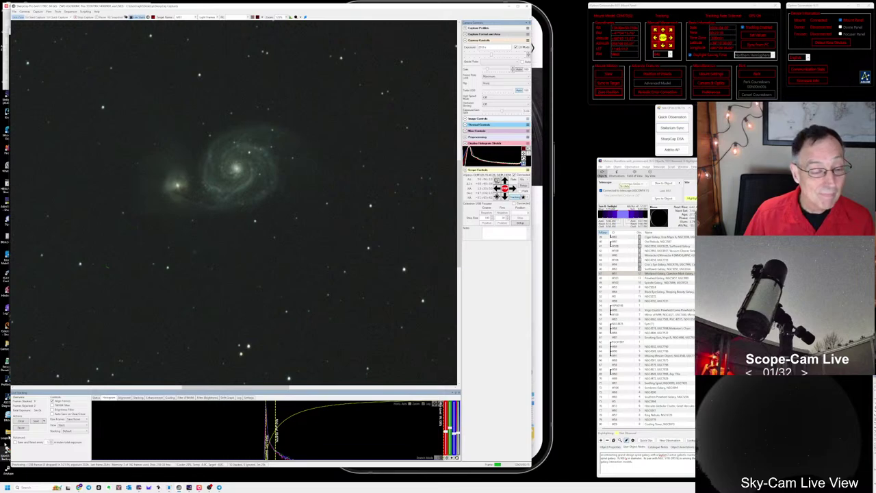
left_click(45, 421)
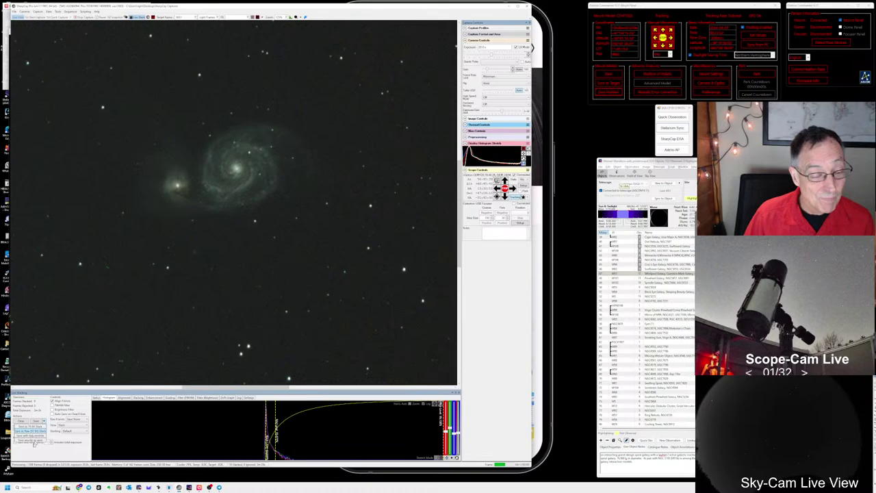
left_click(33, 441)
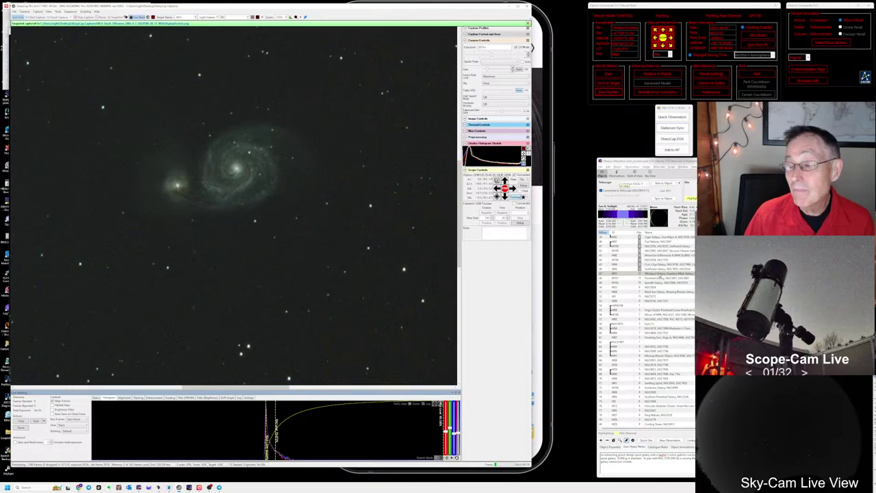
- Log a quick observation for M51, noting its resemblance to a lizard catching a fly
left_click(659, 275)
left_click(677, 117)
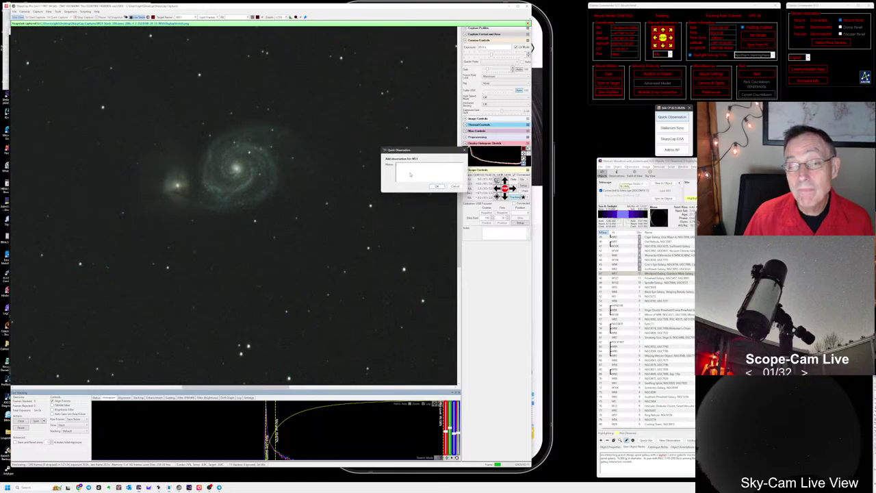
type("Lar")
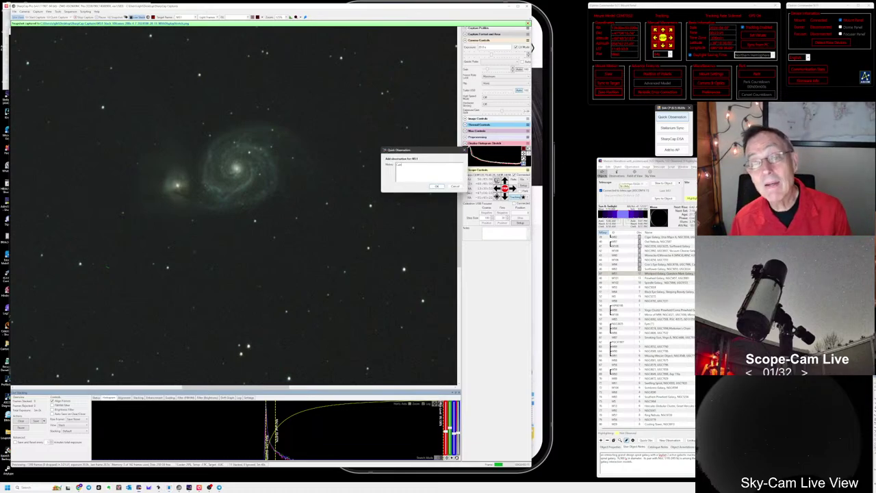
type("ail")
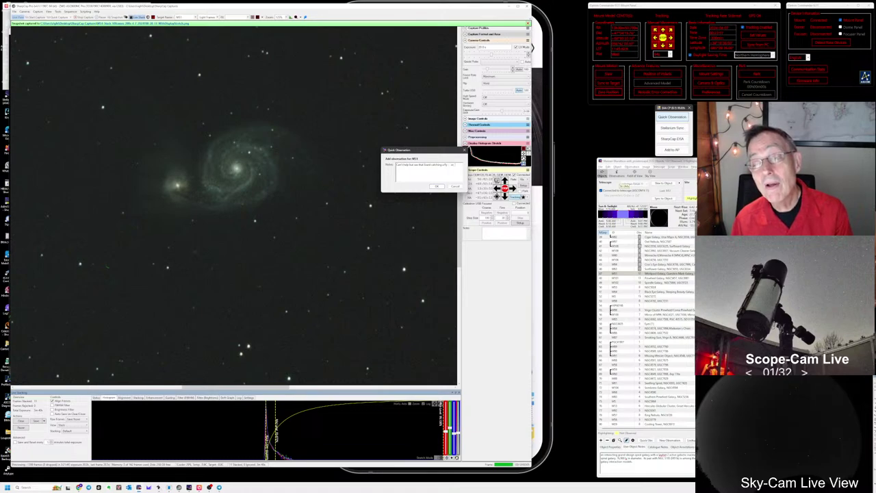
type("and")
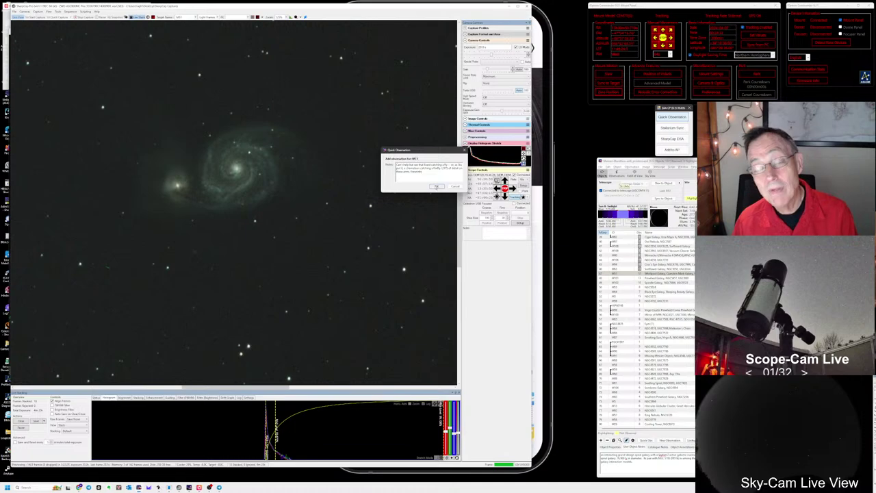
left_click(436, 187)
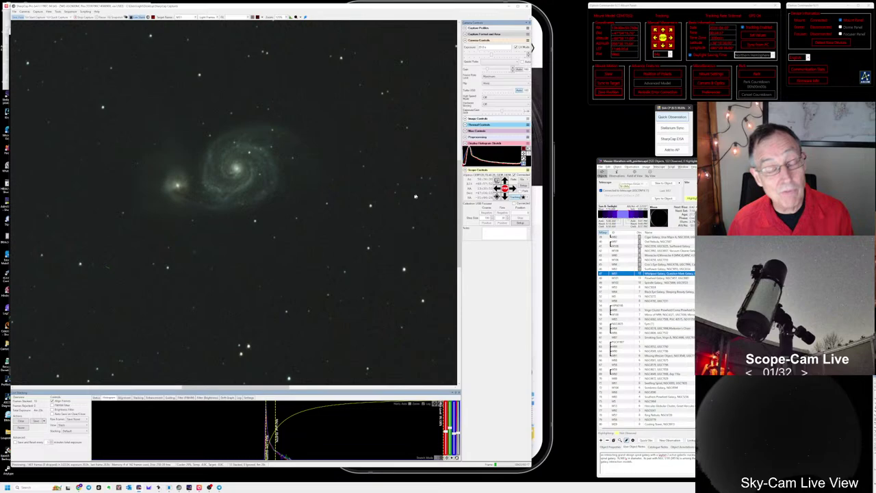
- Run the recent DEFAULT New_Target sequence again to end the M51 stack and start the next target
left_click(415, 197)
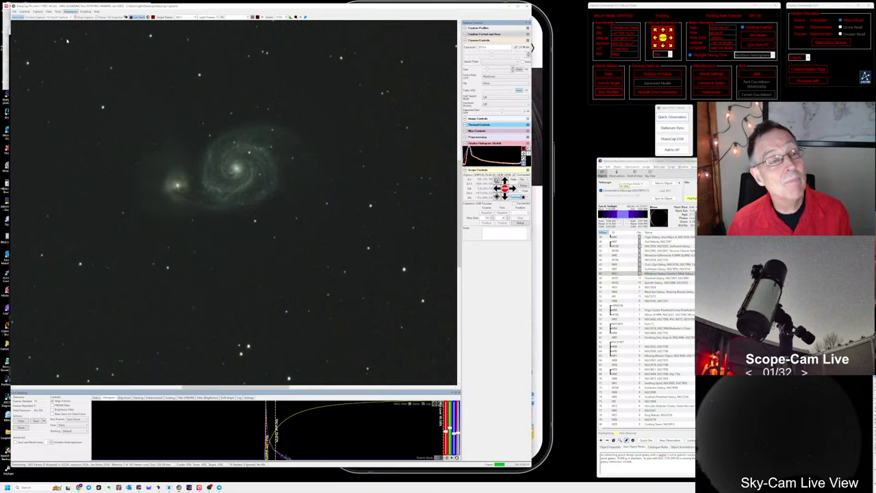
left_click(71, 12)
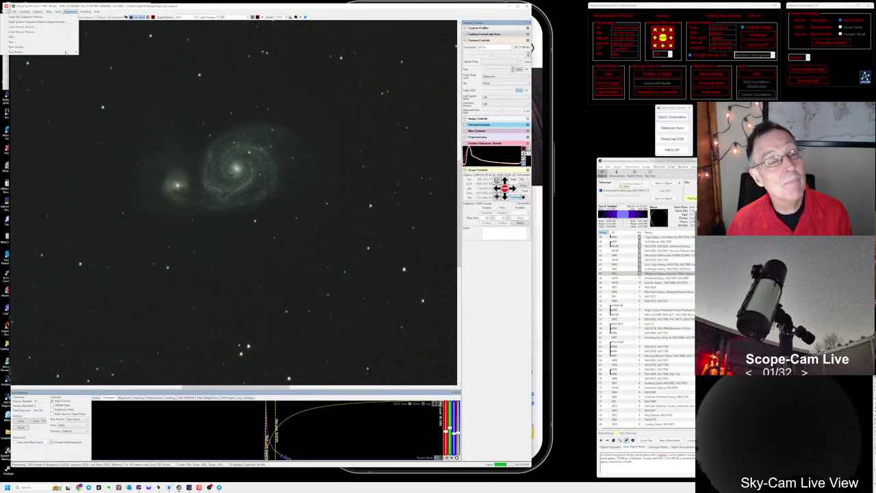
mouse_move(66, 52)
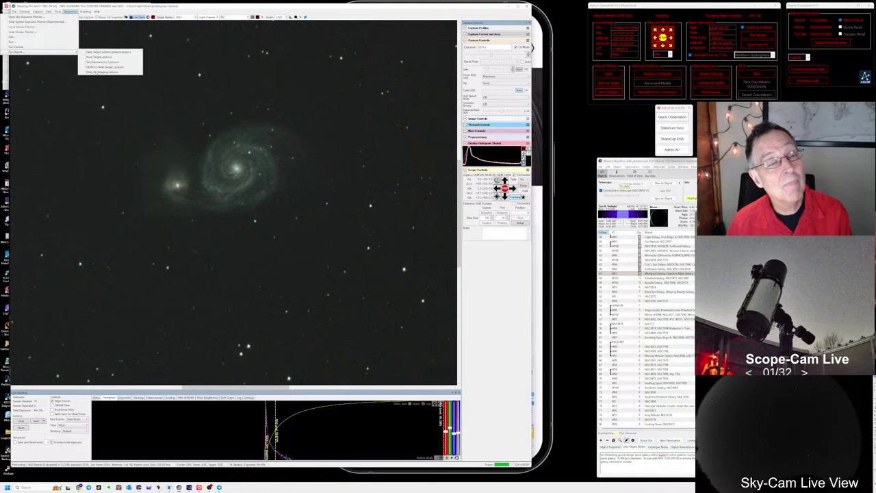
left_click(103, 67)
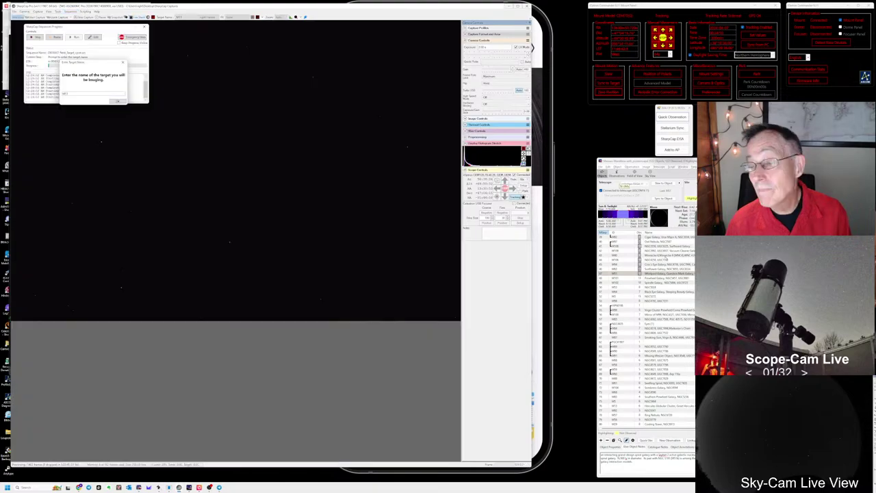
- Slew the telescope to M101, the Pinwheel Galaxy, name the target M101, and continue the sequence once the mount has settled
left_click(660, 278)
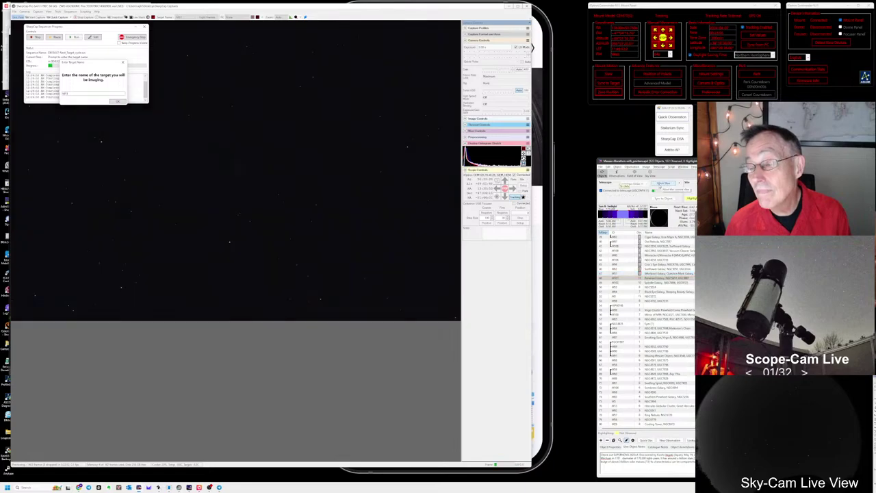
left_click(79, 96)
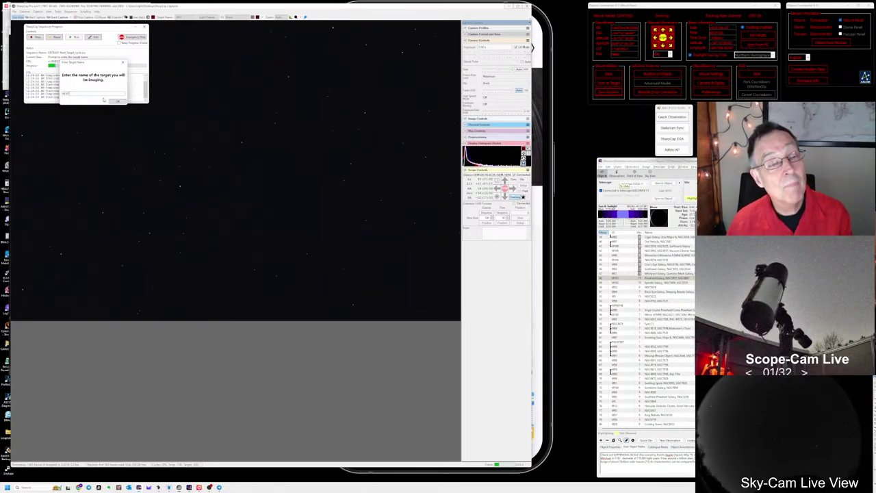
left_click(116, 101)
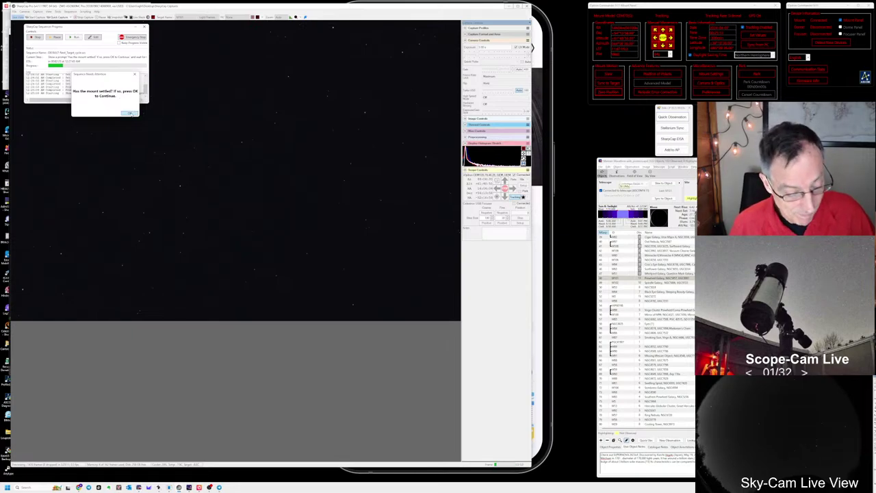
left_click(131, 114)
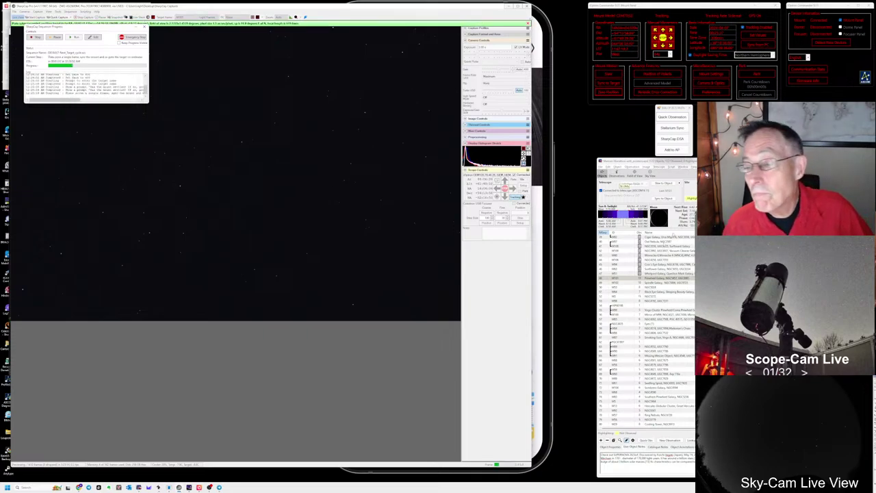
- Sync Stellarium to M101 and switch to it to view where the galaxy lies near Ursa Major
left_click(669, 280)
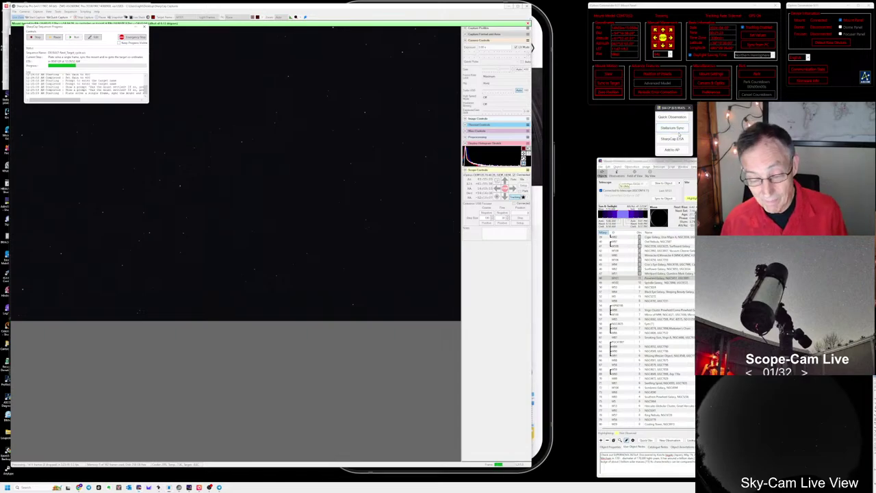
key("alt+Tab")
key("alt+Tab")
key("alt+Tab")
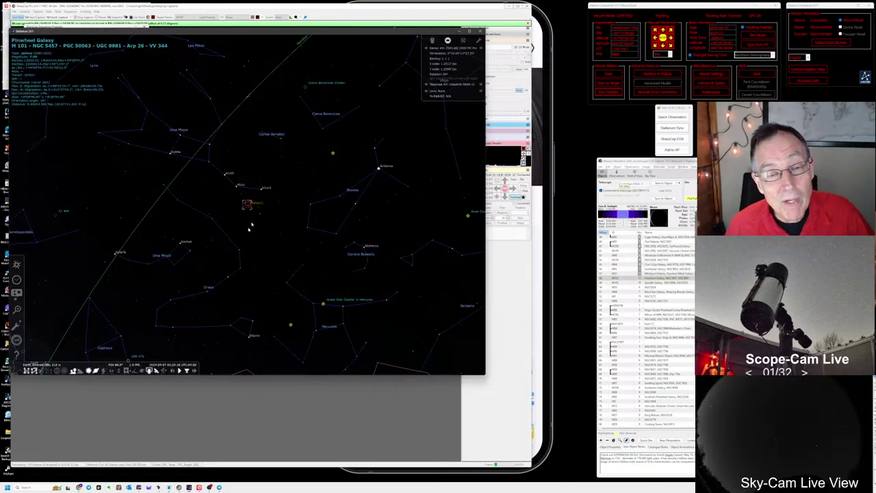
- Examine M101's place in the whole sky, then its close-up framing and neighbouring NGC objects within the camera's field of view
scroll(245, 241, "down", 5)
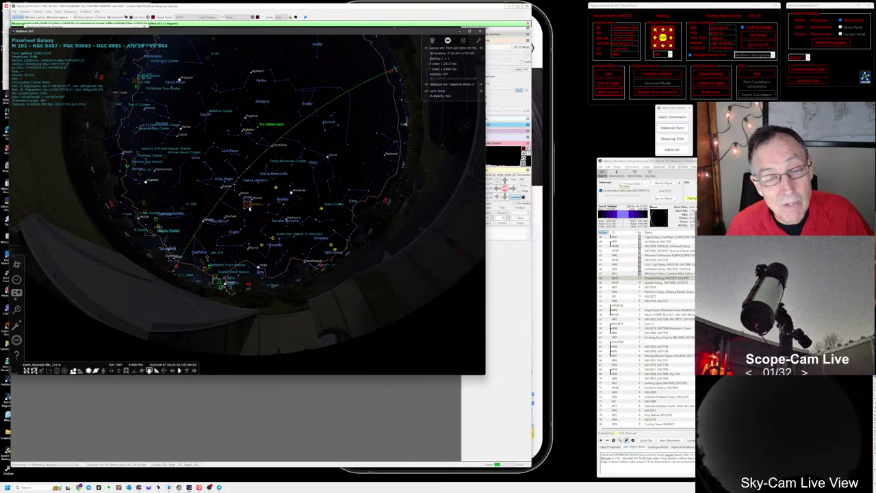
scroll(250, 209, "up", 3)
scroll(249, 208, "up", 3)
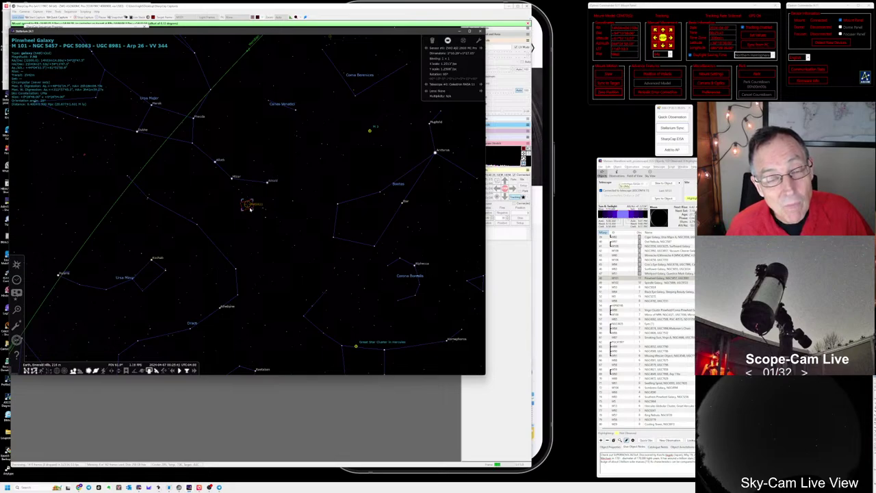
scroll(250, 210, "up", 5)
scroll(249, 210, "up", 3)
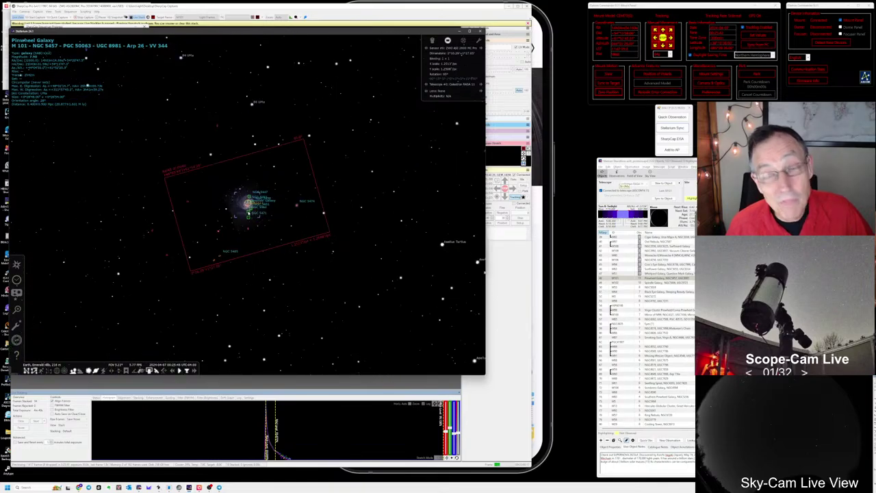
scroll(248, 214, "up", 2)
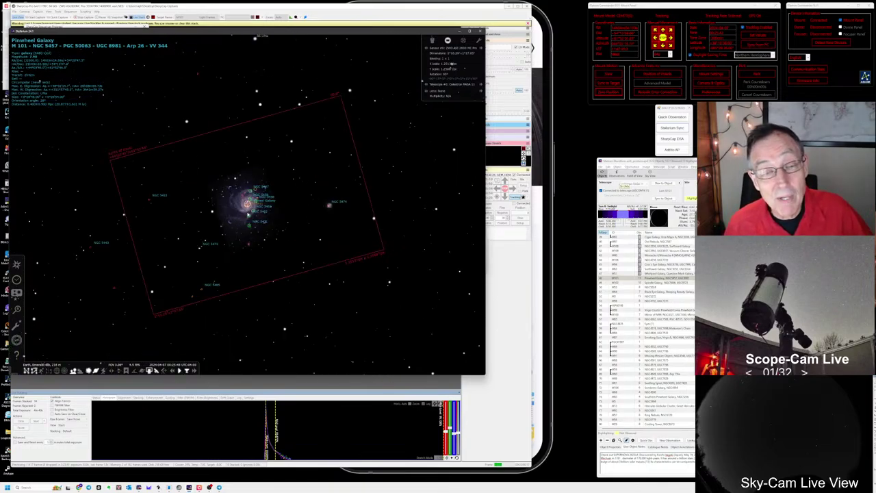
scroll(249, 215, "up", 2)
scroll(248, 214, "down", 1)
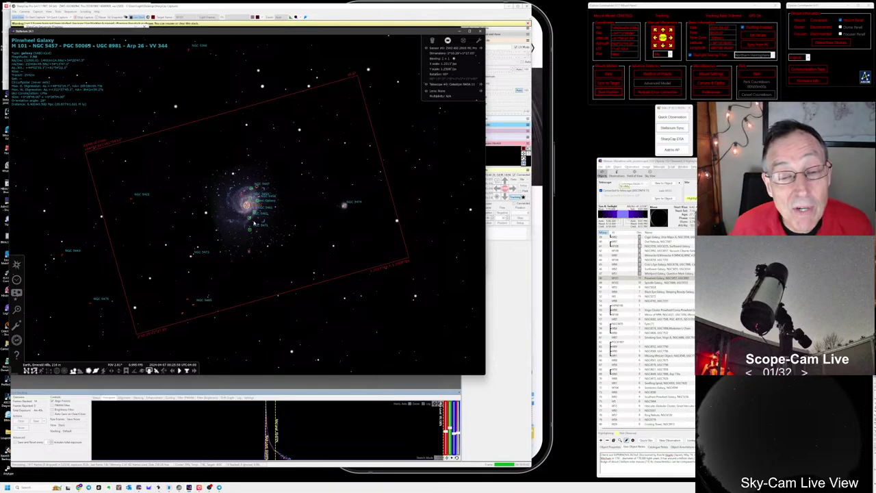
scroll(255, 224, "up", 3)
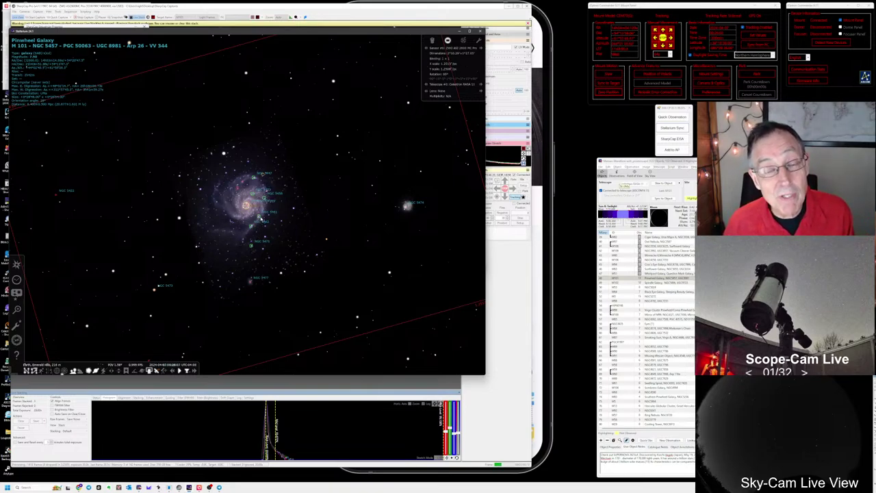
- Switch to SharpCap and accept renaming the current live stack from M51 to M101
key("alt+Tab")
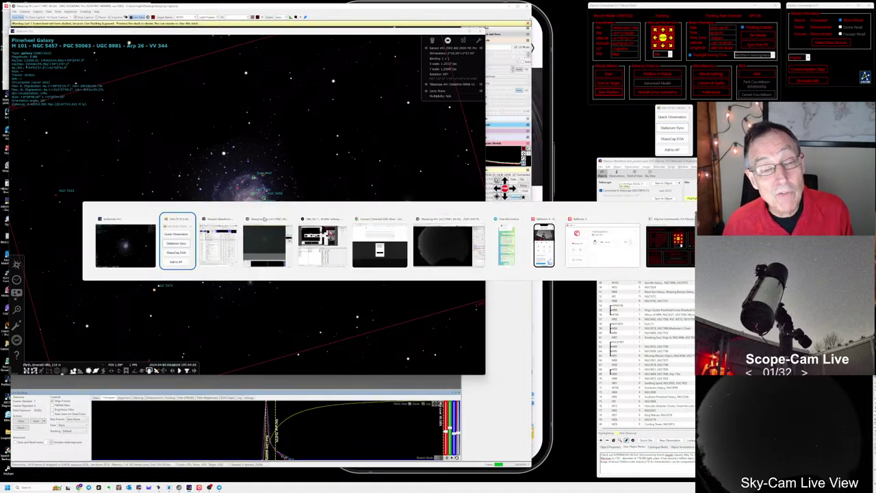
key("alt+Tab")
key("alt+Tab")
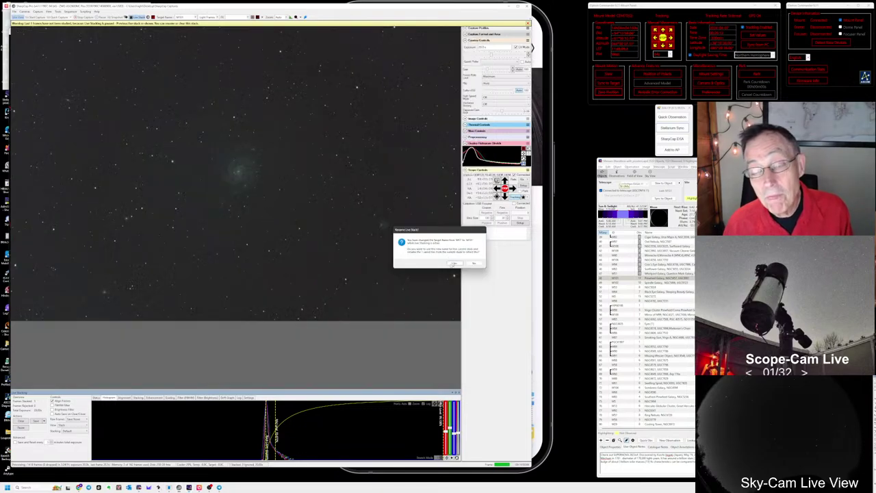
left_click(453, 264)
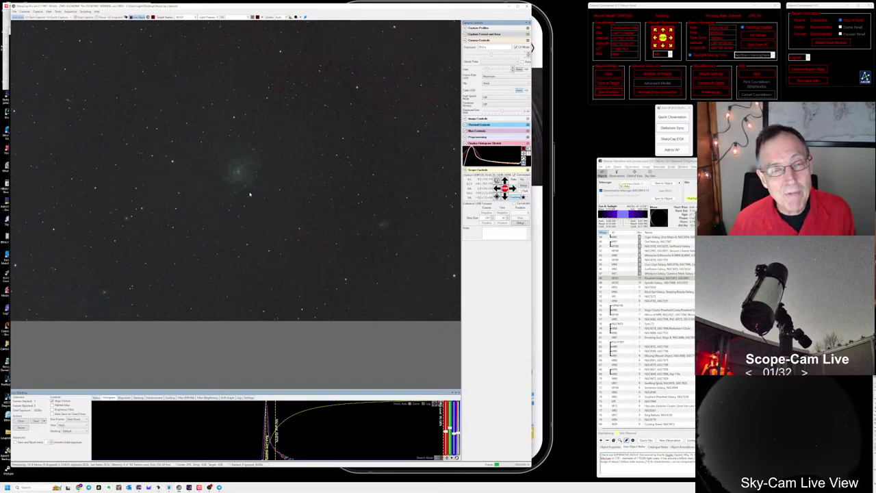
- Examine the M101 live stack close up, centring the galaxy's core and spiral arms in the view
scroll(250, 218, "up", 1)
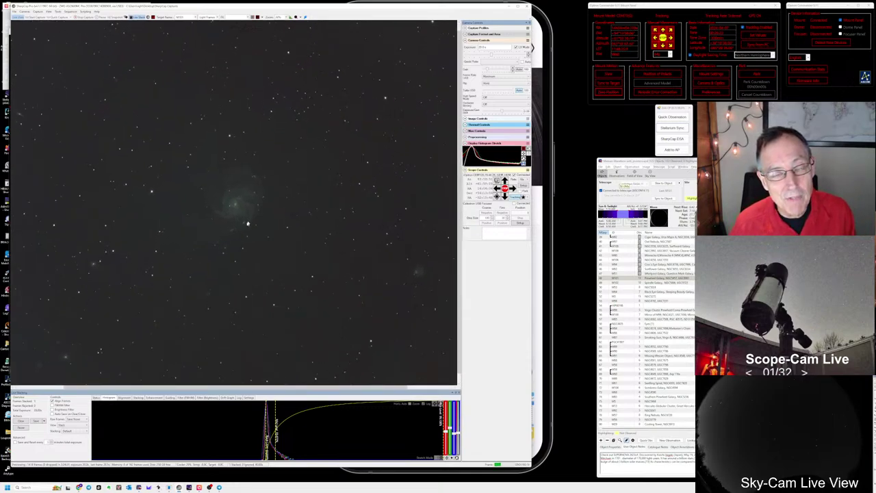
scroll(236, 223, "up", 1)
scroll(236, 223, "up", 1)
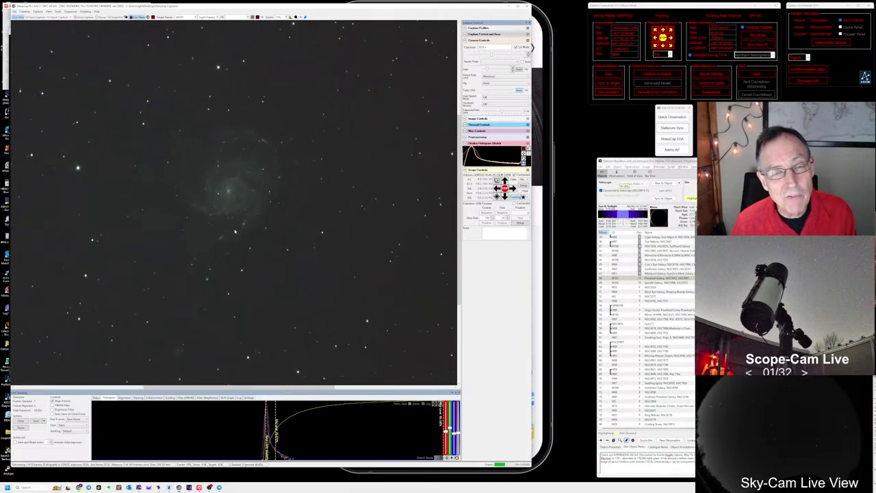
scroll(235, 233, "up", 1)
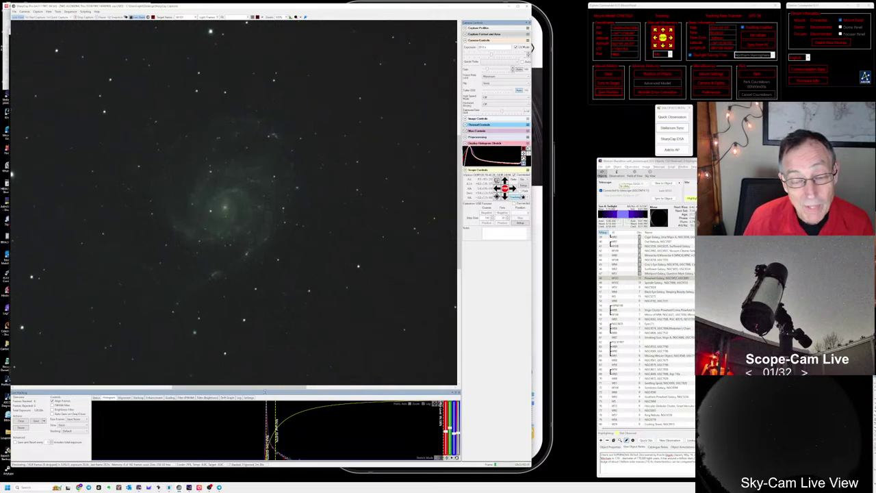
left_click_drag(264, 388, 254, 391)
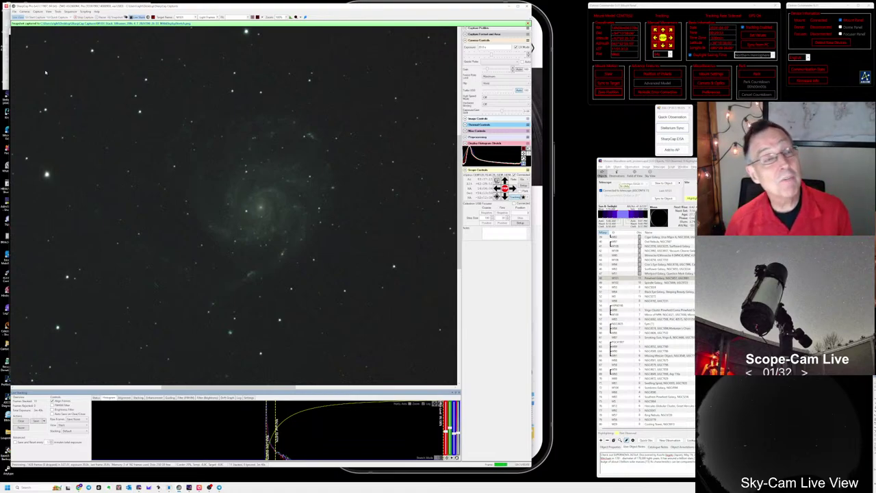
- Run the recent DEFAULT New_Target sequence to end the M101 stack and prepare for another target
left_click(71, 11)
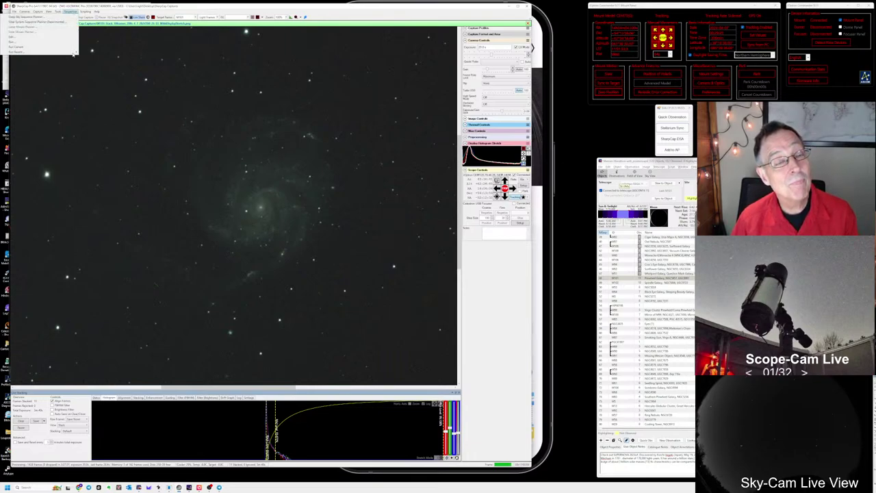
mouse_move(73, 53)
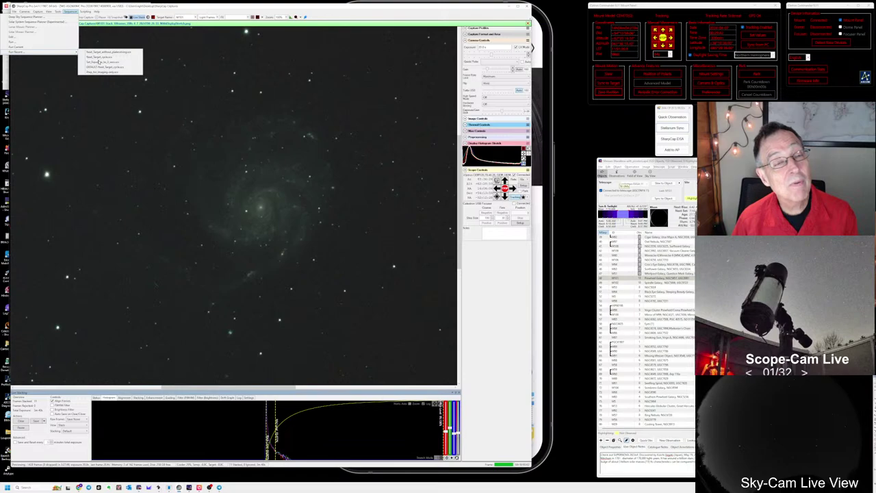
left_click(100, 67)
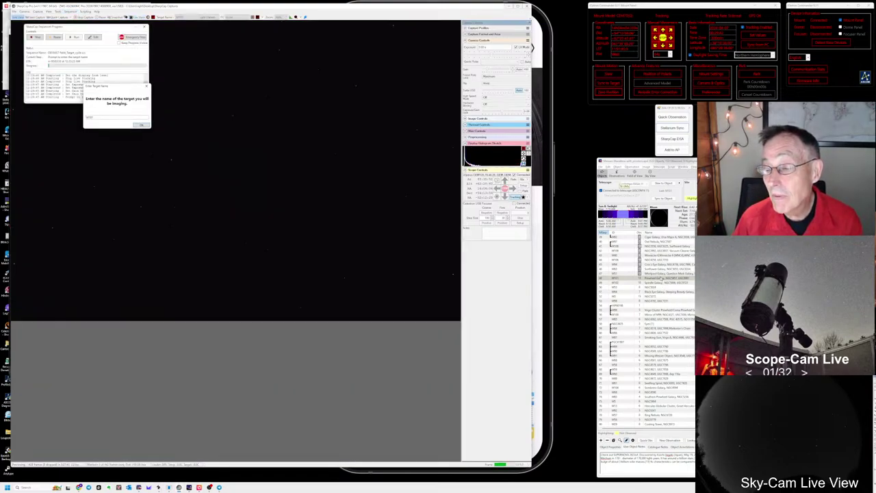
- Log a quick observation for M101, noting the starbursts in its arms and the detail captured in a short time
left_click(661, 279)
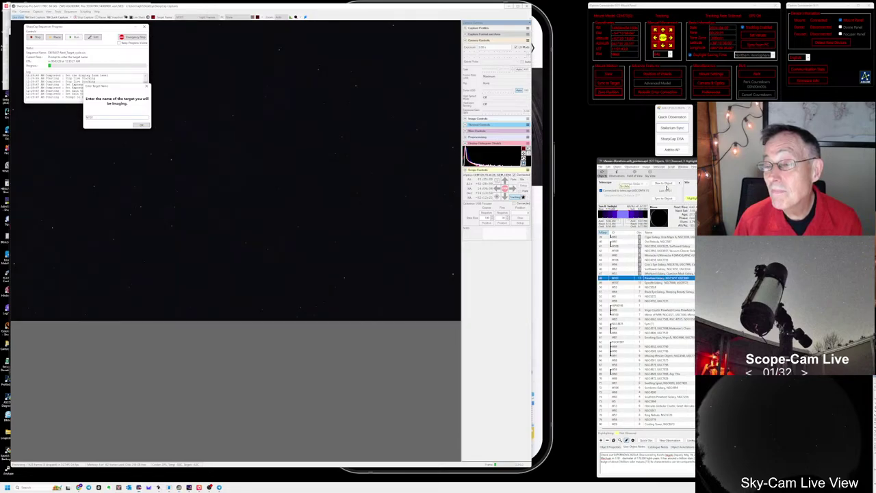
left_click(666, 183)
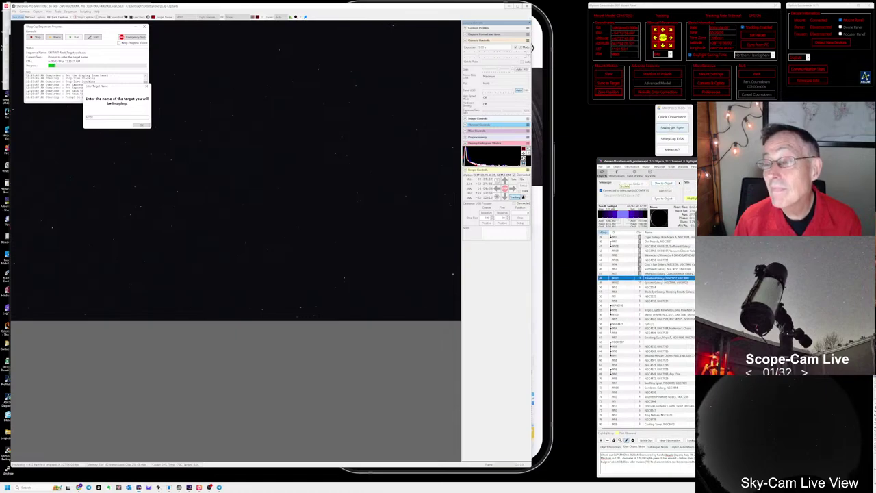
left_click(670, 117)
left_click(670, 118)
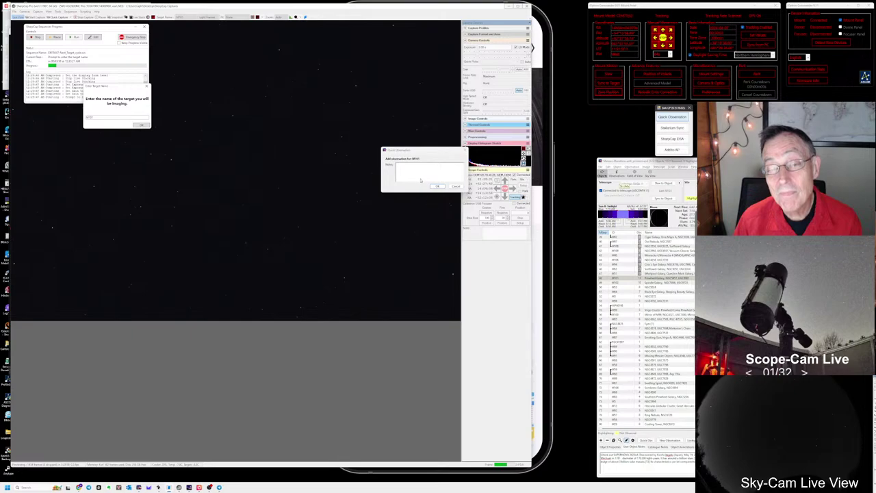
type("Streaming")
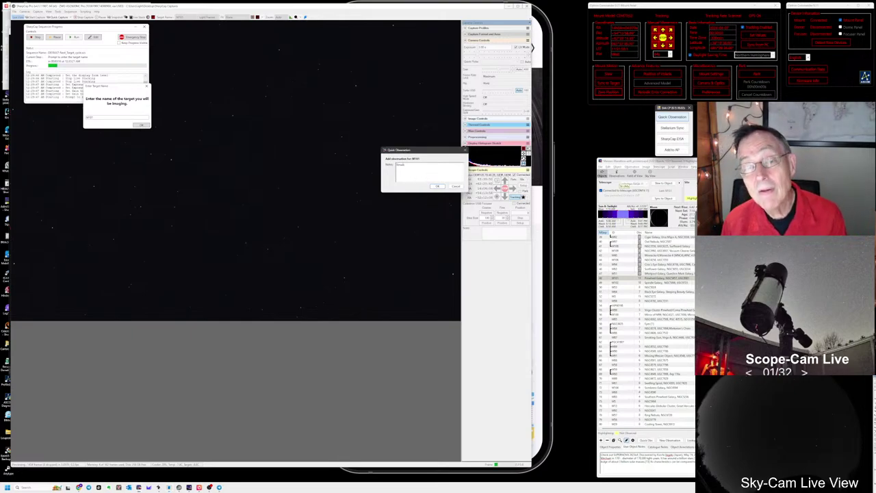
type(" starbursts in the arms")
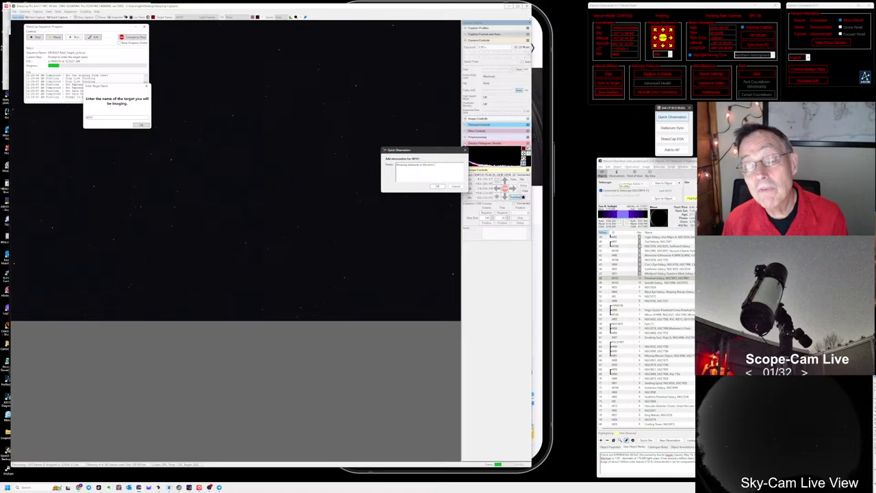
type(" (based")
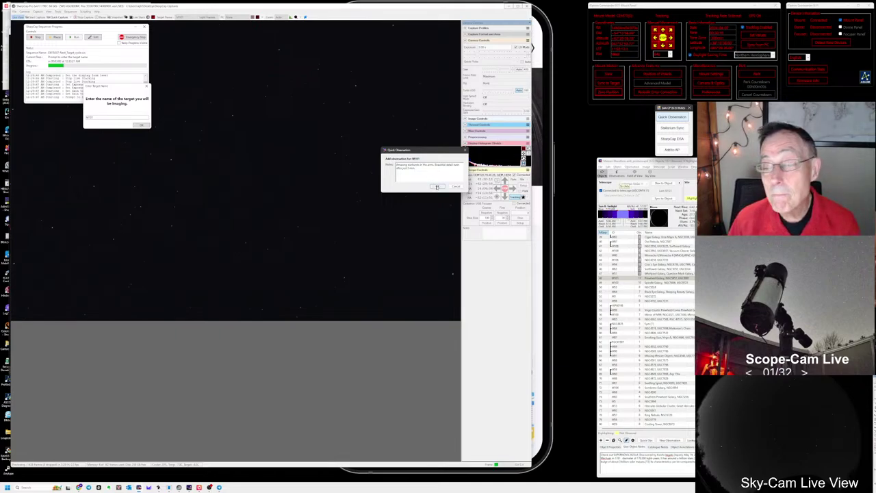
left_click(437, 187)
- Slew the telescope to M102, the Spindle Galaxy, and confirm M102 as the target name
left_click(668, 278)
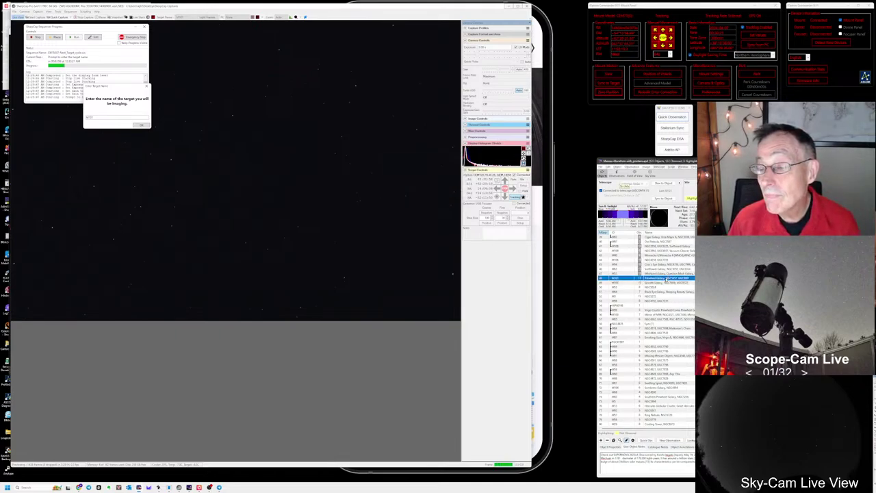
left_click(659, 283)
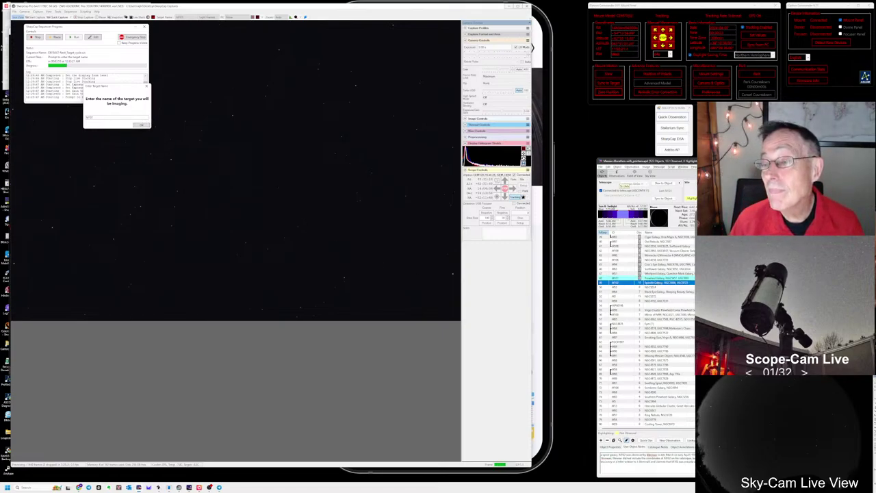
left_click(660, 183)
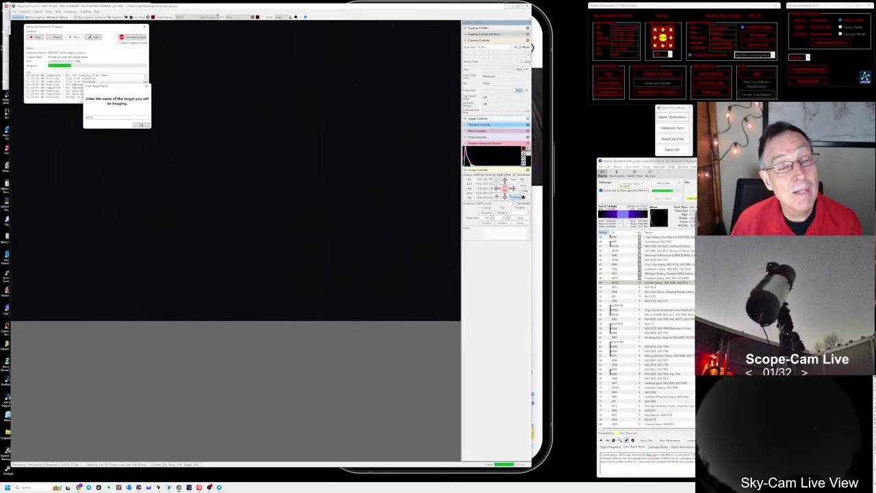
left_click(141, 125)
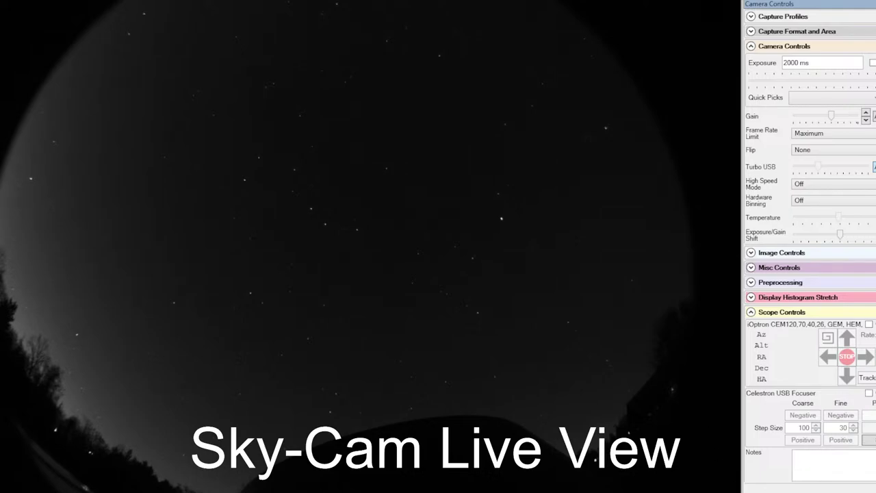
- Set the sky camera's exposure to 3 in its own SharpCap window
left_click_drag(835, 61, 757, 70)
type("3")
key("Return")
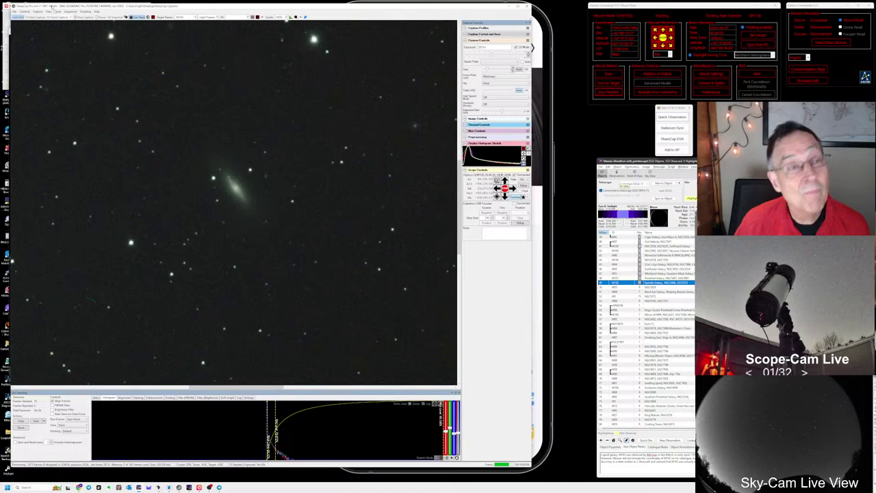
- Start the recent DEFAULT New_Target sequence once more to finish the M102 stack
left_click(70, 12)
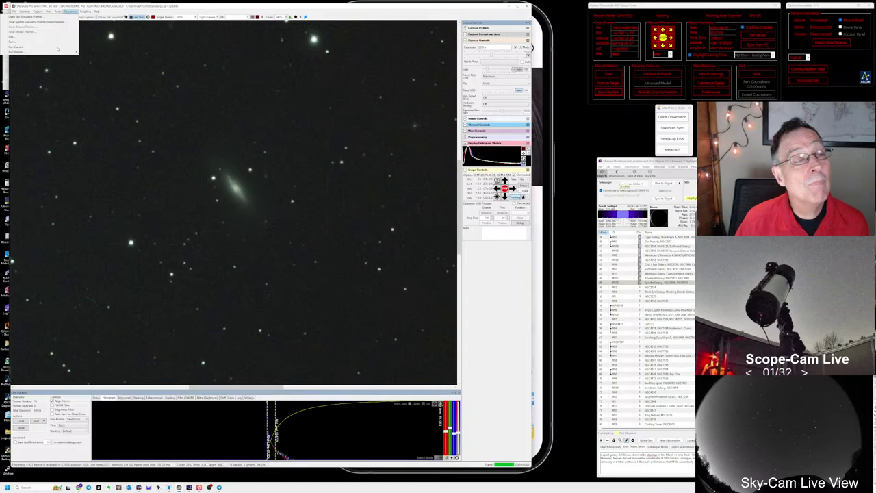
mouse_move(58, 48)
left_click(102, 59)
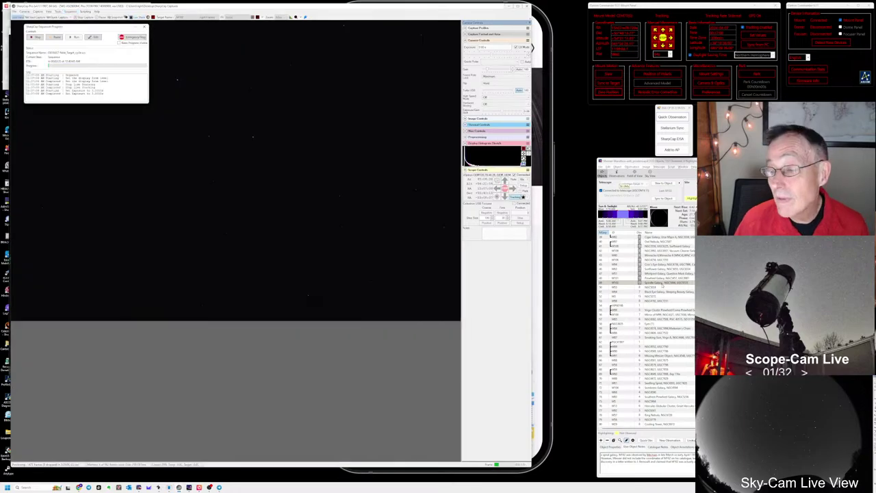
- Slew the telescope to M53, confirm its name as the target, and continue the sequence once the mount has settled
left_click(657, 287)
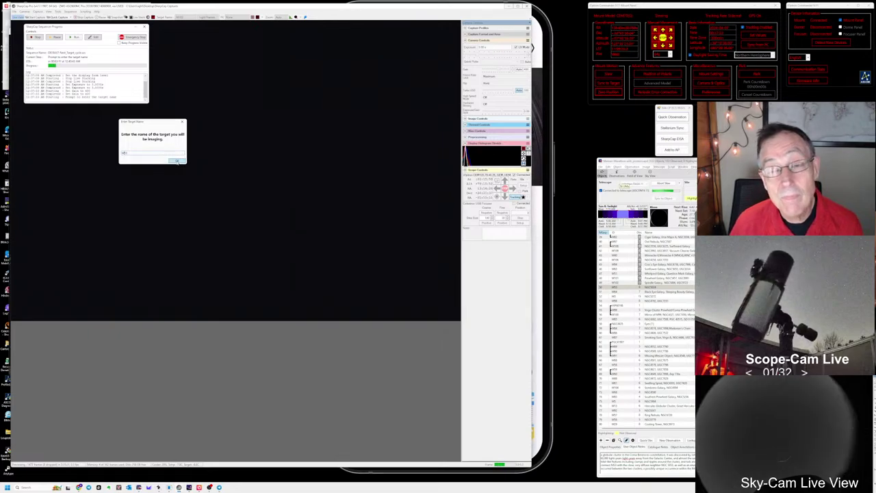
left_click(177, 162)
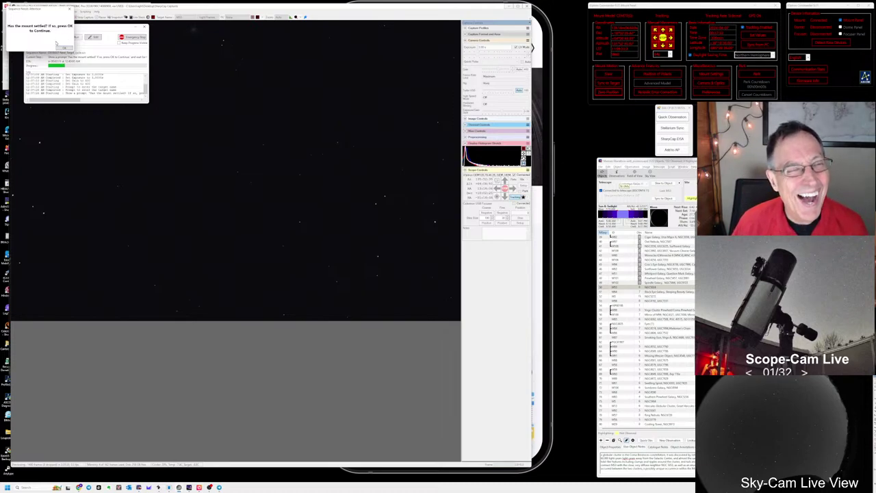
left_click(64, 49)
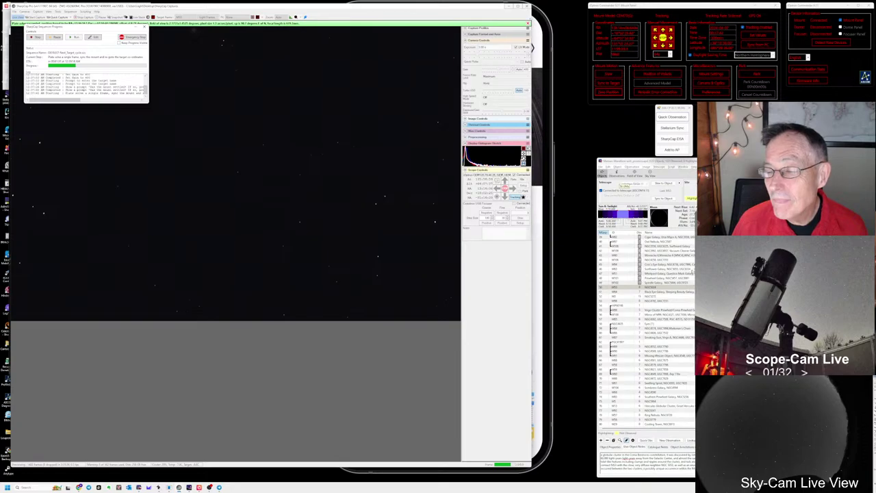
- Sync Stellarium to M53 and switch to it to view the cluster's location in Coma Berenices
left_click(669, 288)
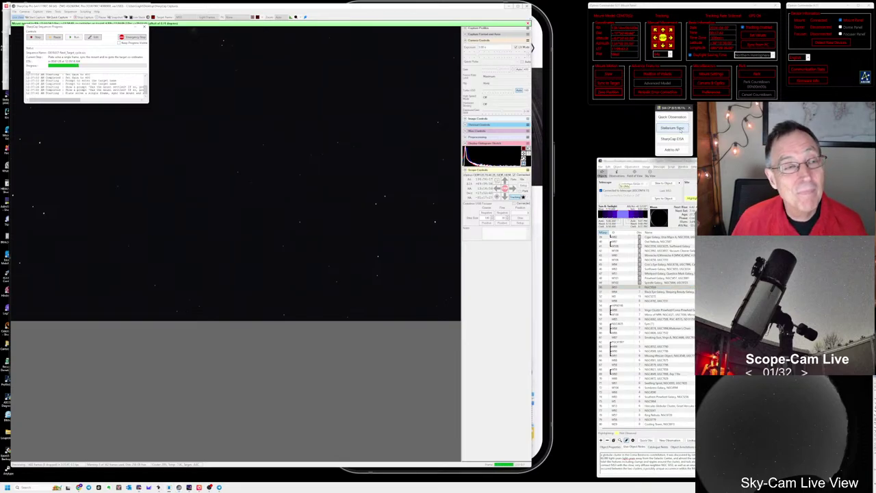
key("alt+Tab")
key("alt+Tab")
key("alt+Tab")
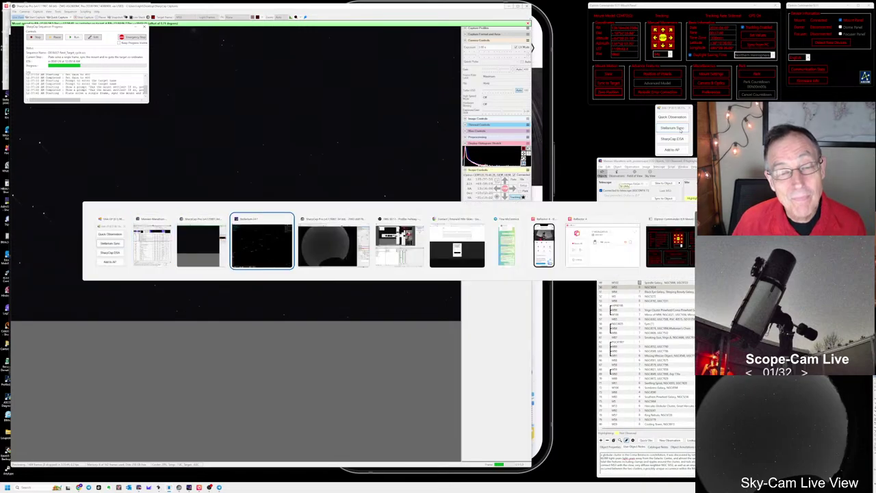
scroll(279, 233, "down", 5)
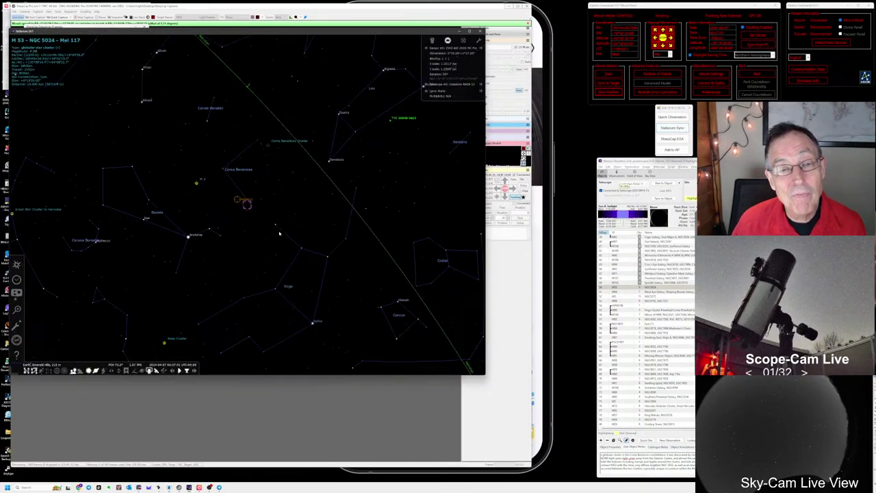
- Examine M53's position in Stellarium from the whole sky down to the cluster in the sensor frame, and return to SharpCap's live stack
scroll(279, 235, "down", 3)
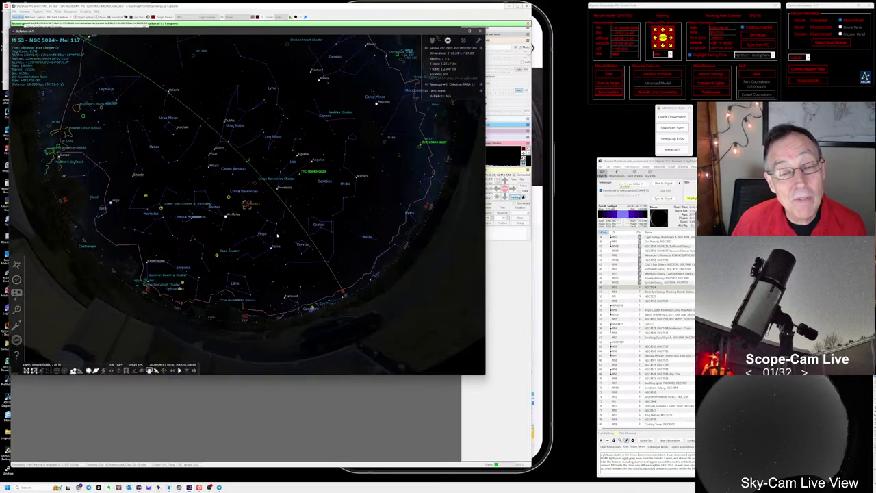
scroll(270, 230, "up", 4)
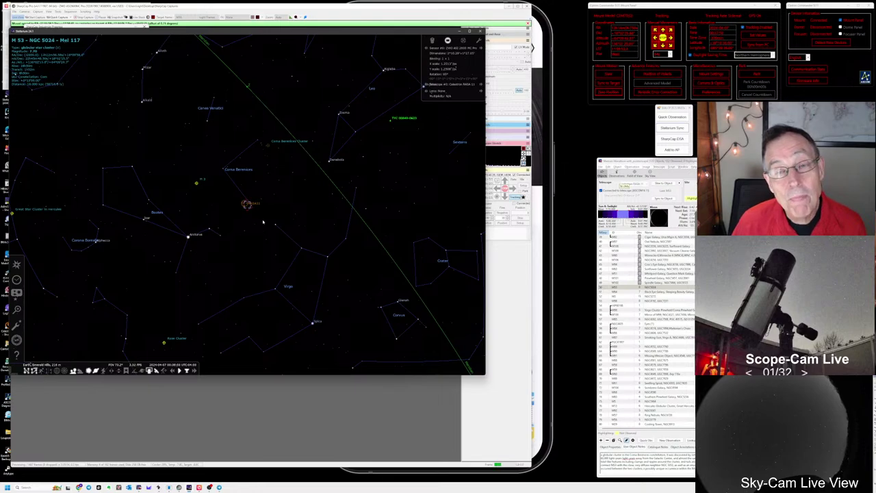
scroll(263, 222, "down", 1)
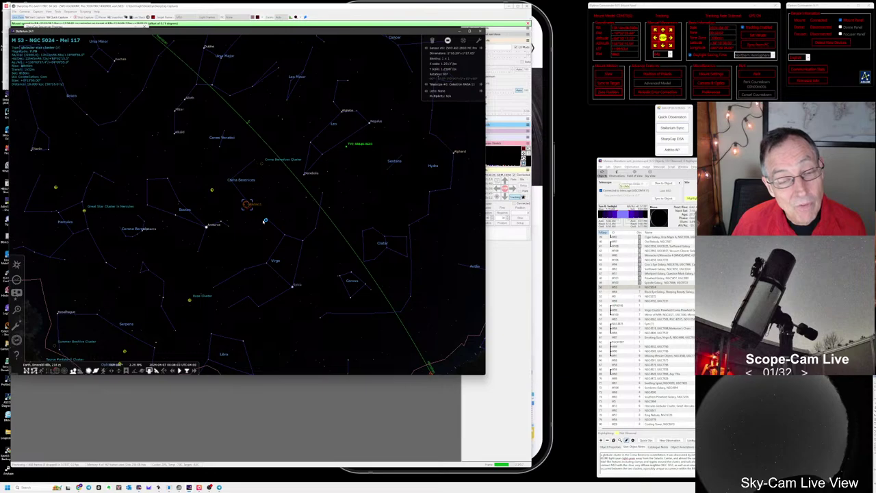
scroll(264, 221, "down", 1)
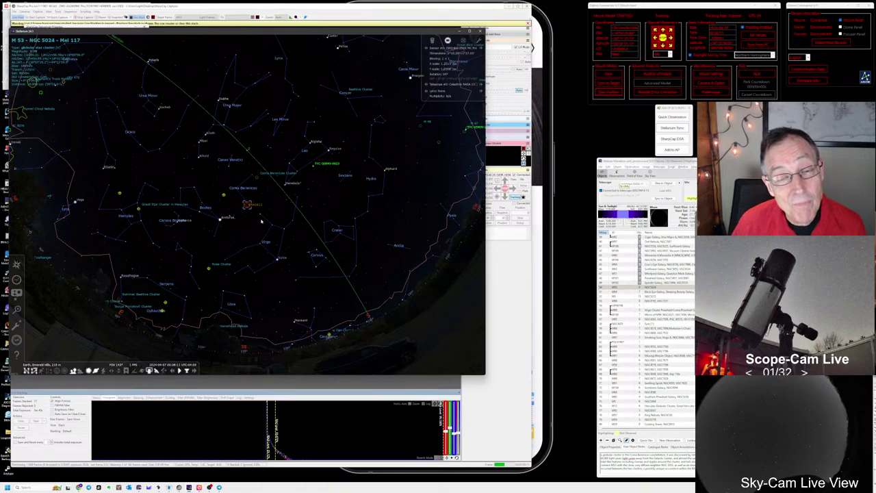
scroll(262, 221, "up", 2)
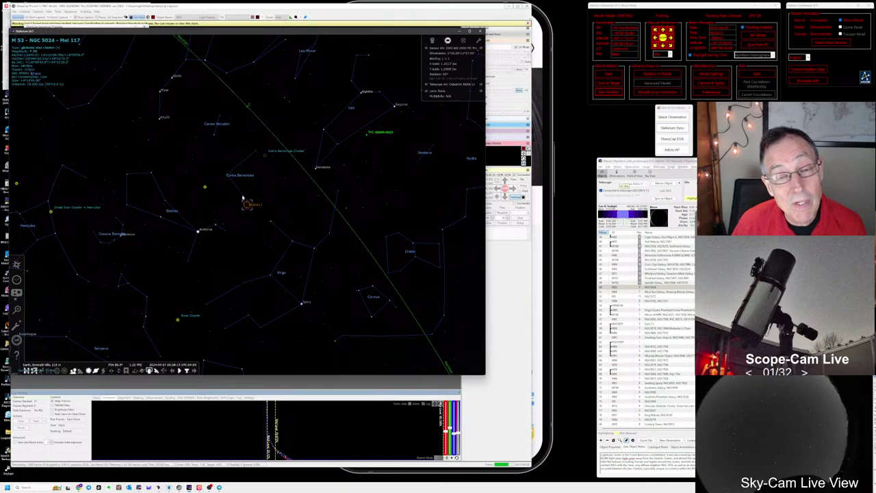
scroll(247, 209, "up", 2)
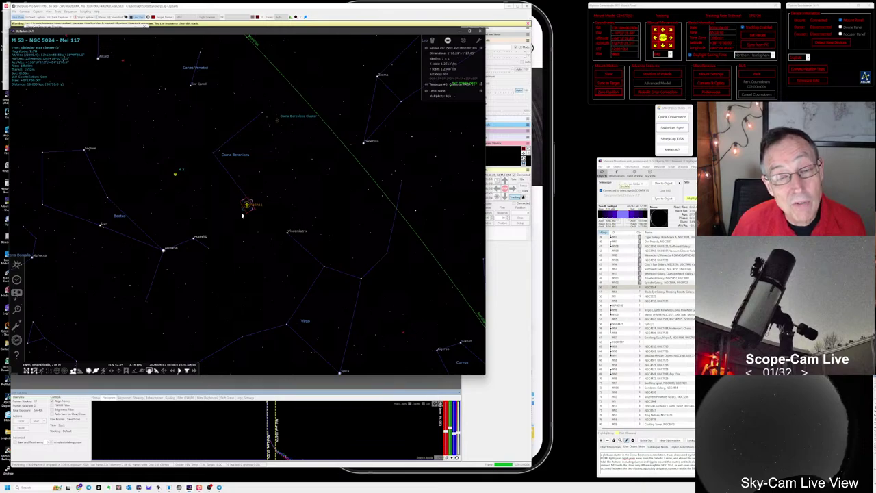
scroll(242, 211, "up", 3)
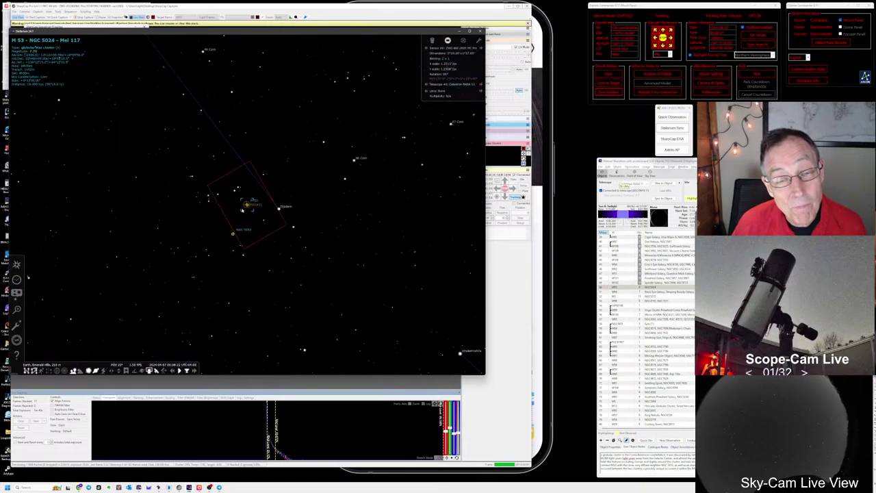
scroll(242, 209, "up", 3)
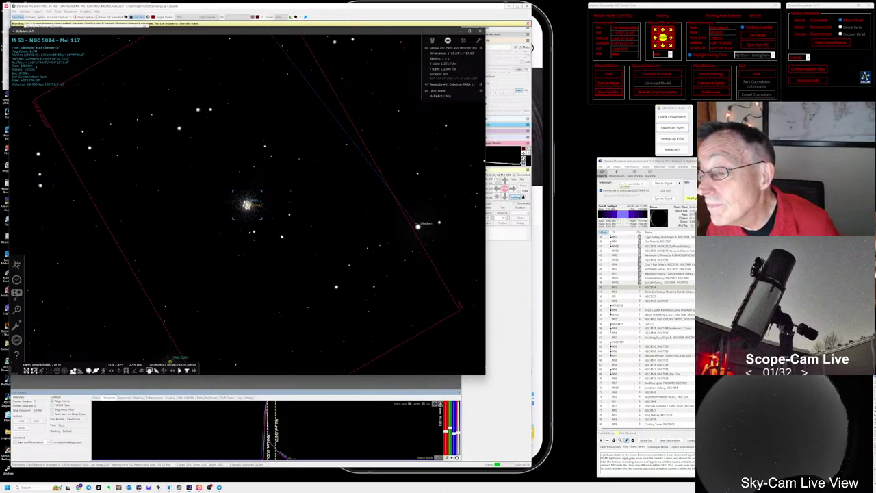
key("alt+Tab")
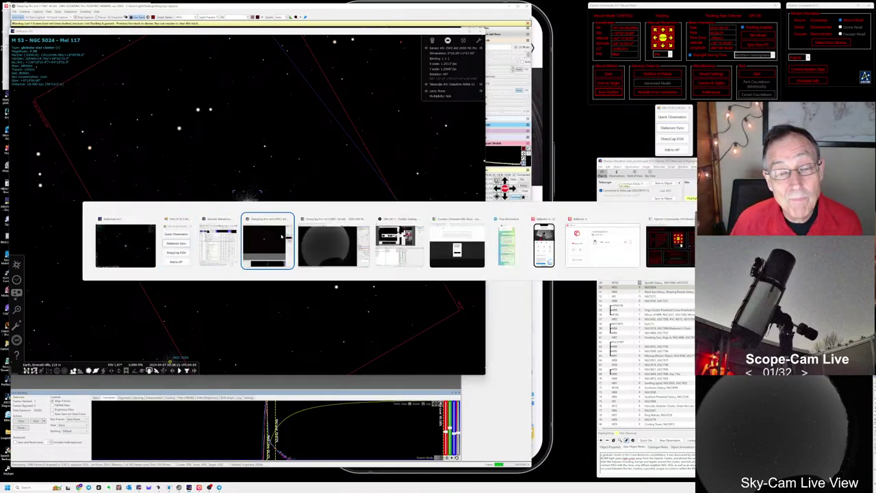
left_click(281, 236)
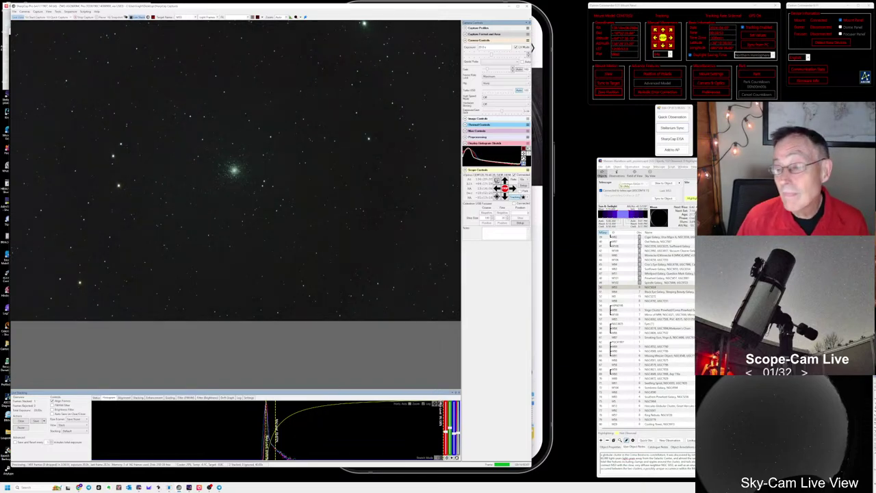
- Log a quick observation with a short note for M53 from the Messier marathon object list
left_click(650, 287)
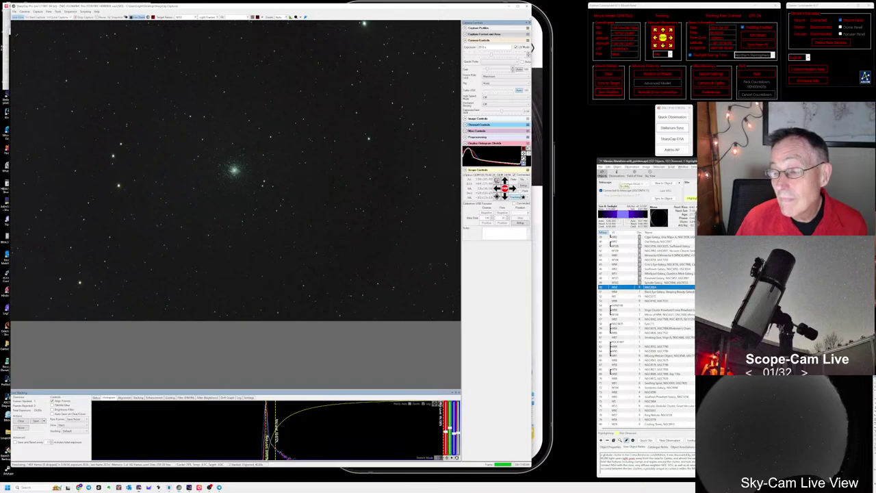
left_click(672, 118)
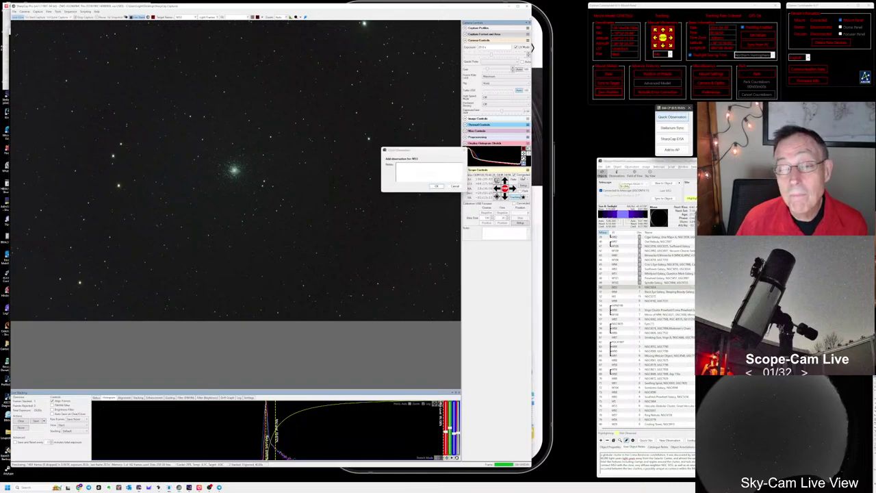
type("test")
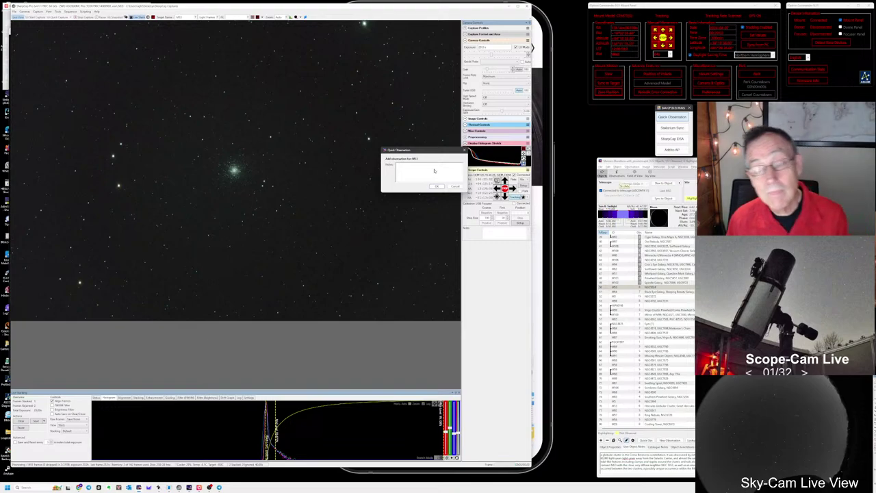
type(" test")
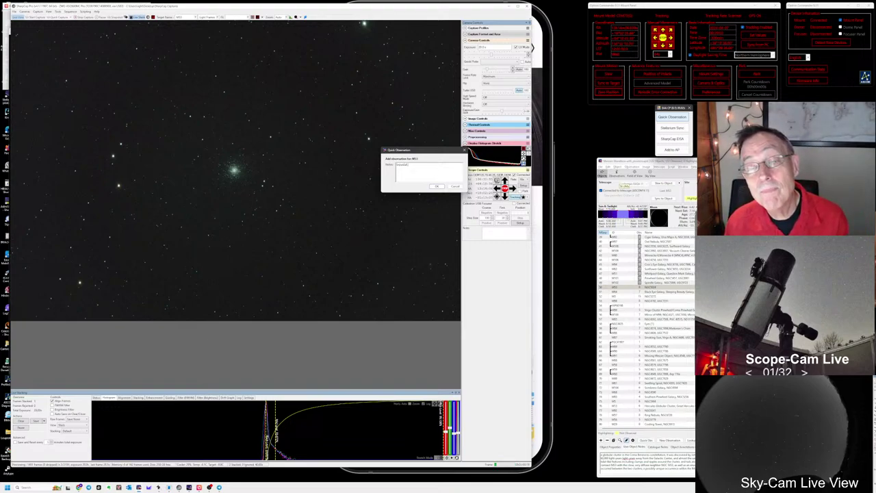
left_click(433, 187)
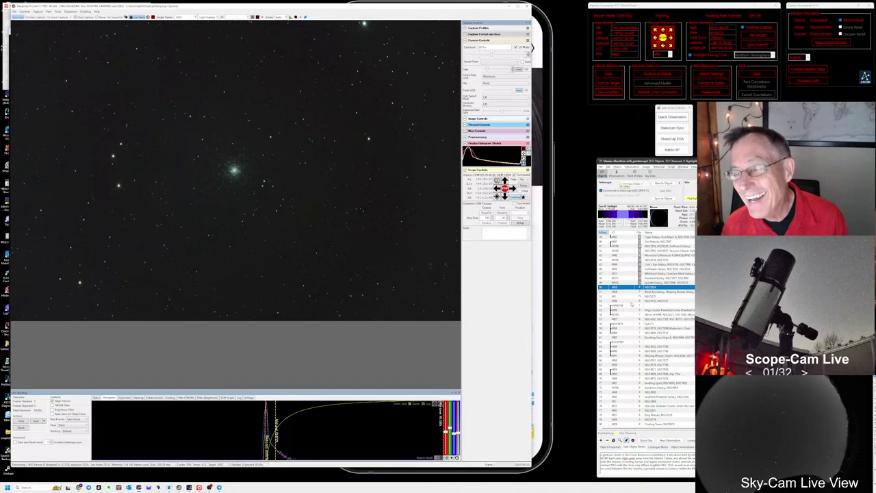
- Select M64, the Black Eye Galaxy, in the observing list and start the recent DEFAULT New_Target sequence in SharpCap
left_click(646, 292)
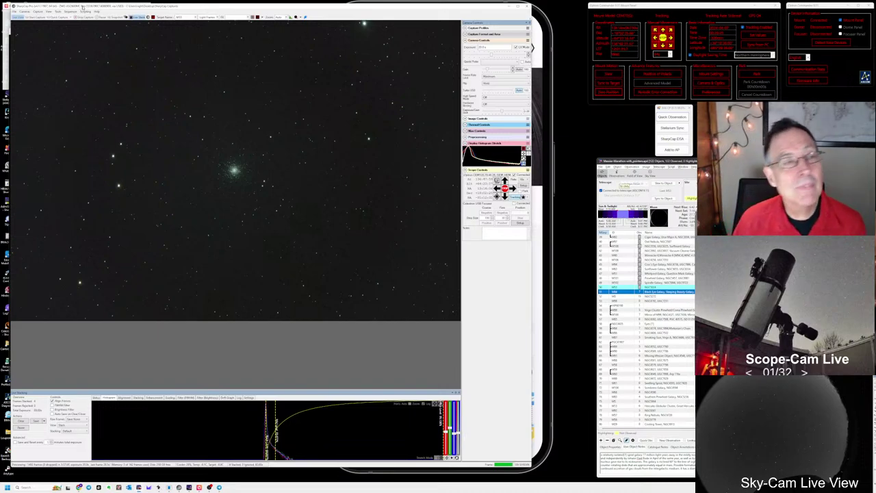
left_click(83, 11)
left_click(72, 11)
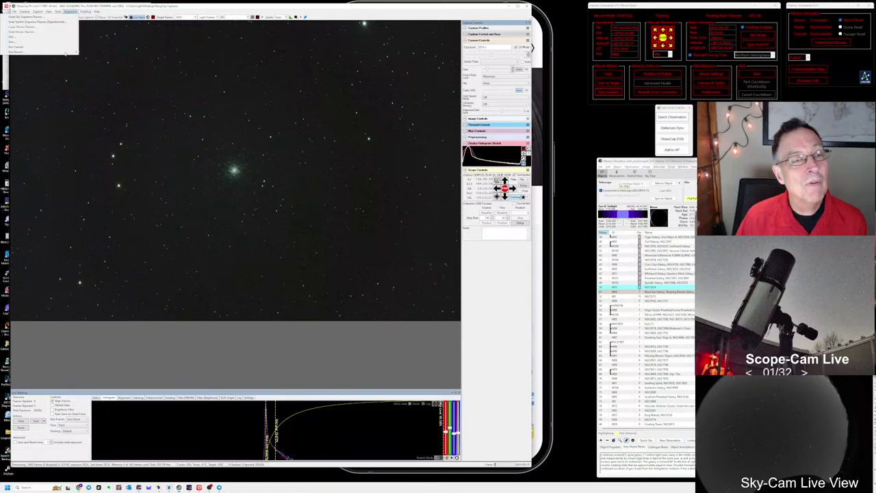
mouse_move(69, 52)
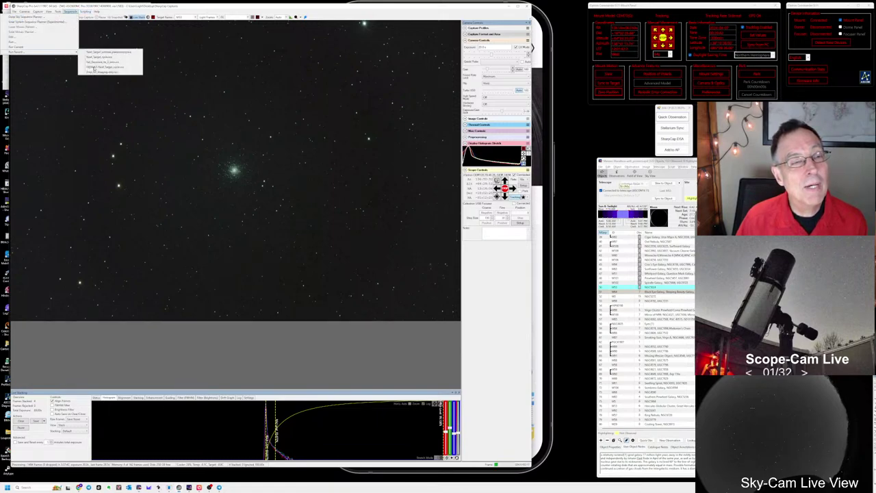
left_click(93, 67)
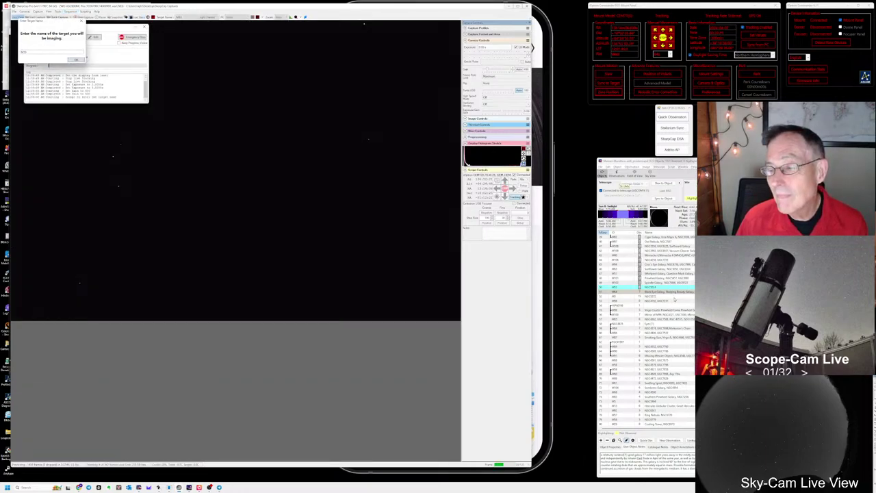
- Slew the telescope to M64 and enter M64 as the sequence's target name
left_click(671, 291)
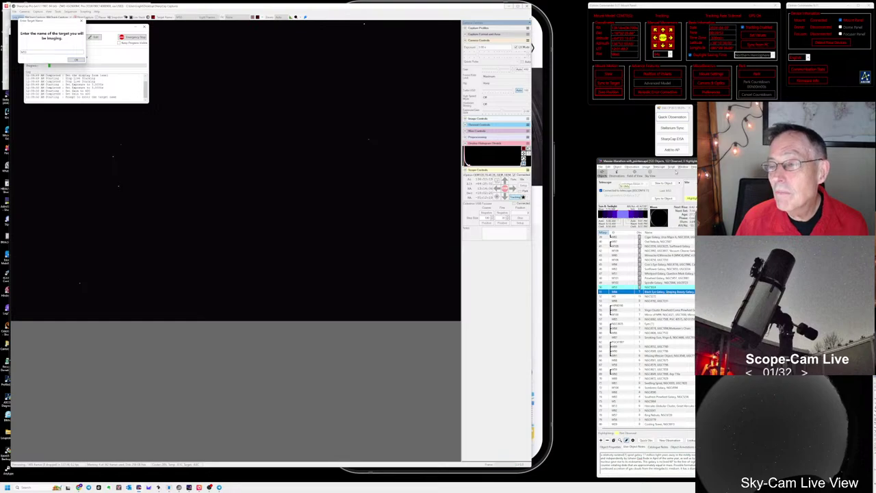
left_click(664, 182)
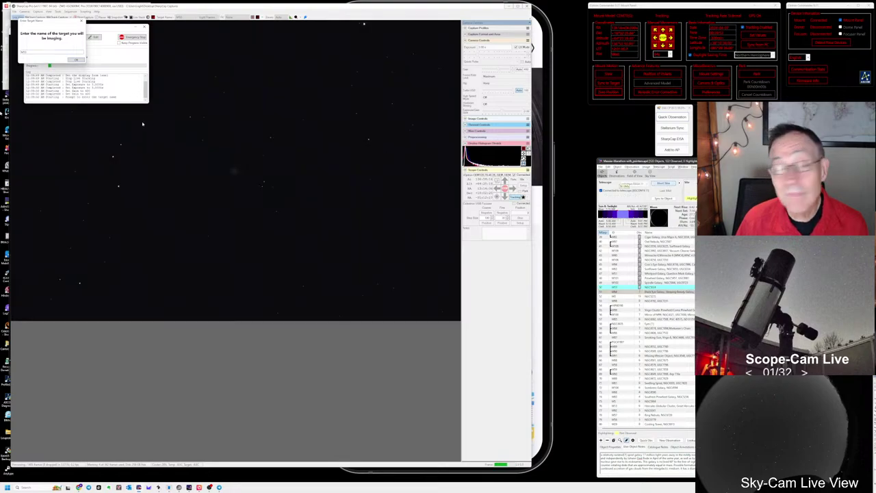
left_click(39, 53)
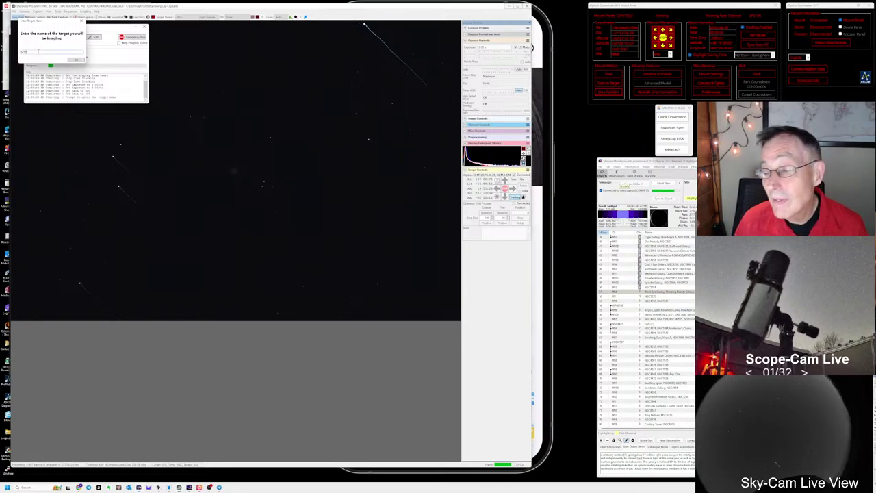
type("M6")
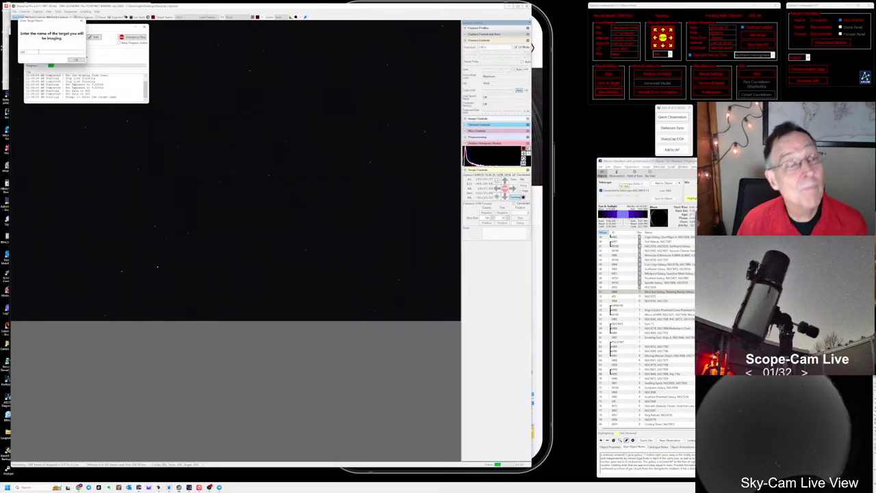
type("4")
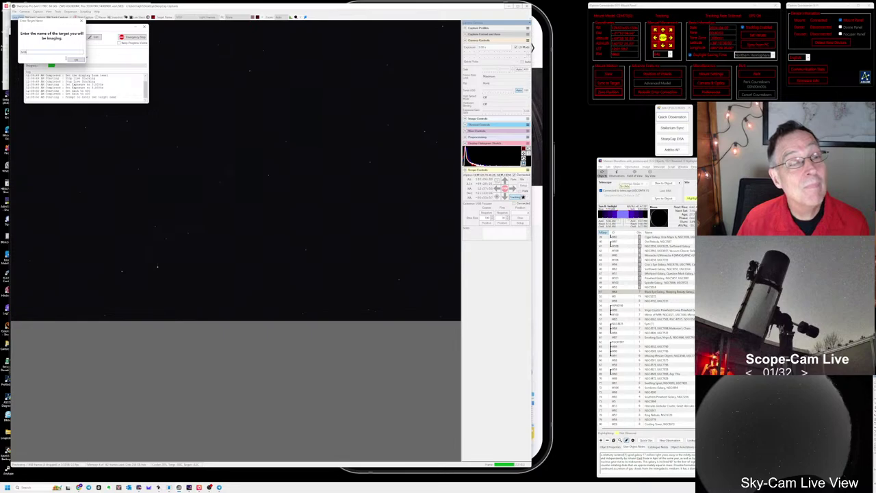
key("Return")
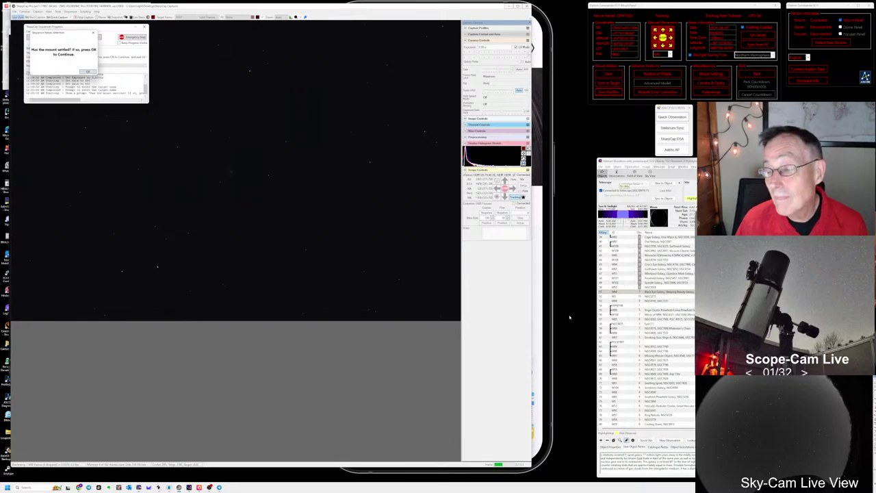
- Sync Stellarium to M64 and switch to it to show the Black Eye Galaxy
left_click(674, 292)
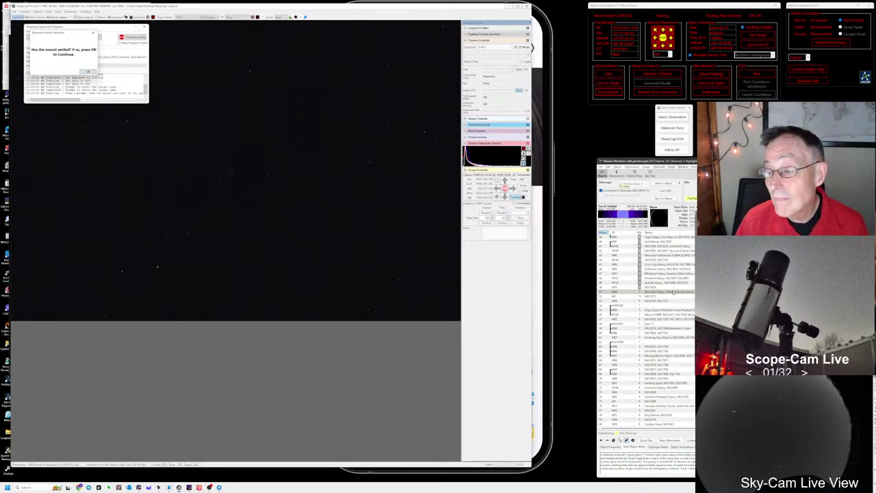
left_click(672, 128)
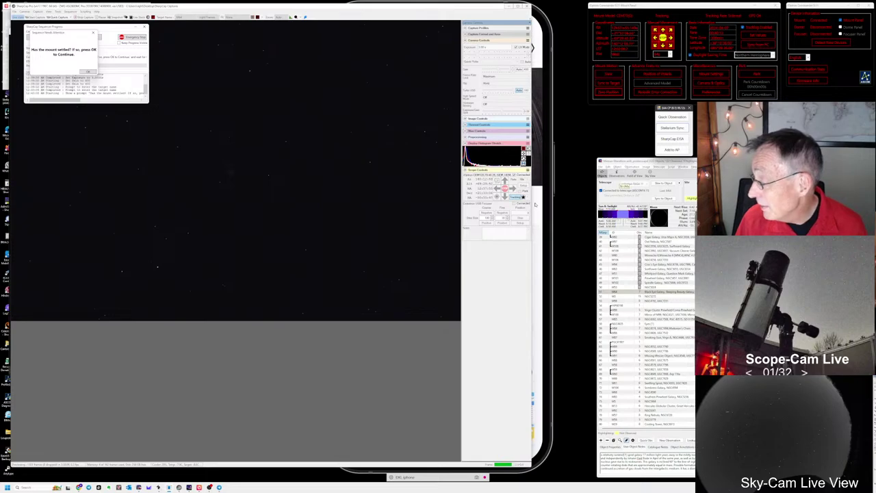
key("alt+Tab")
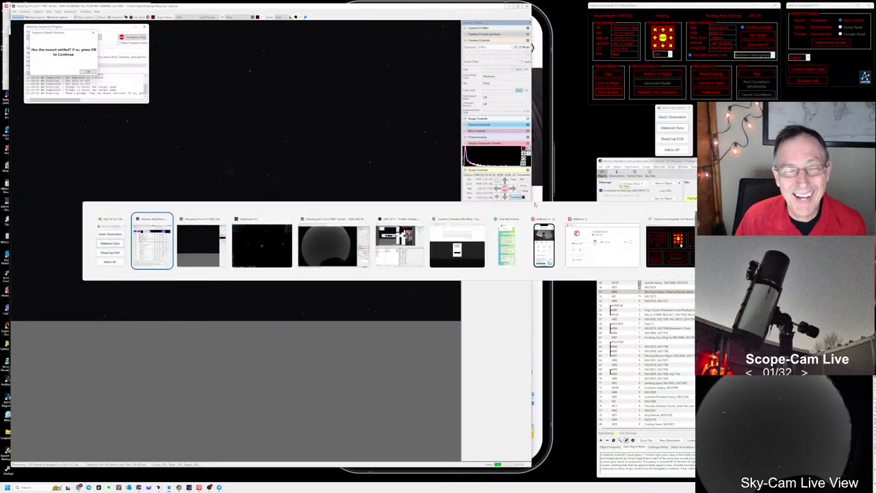
key("alt+Tab")
key("alt+Tab")
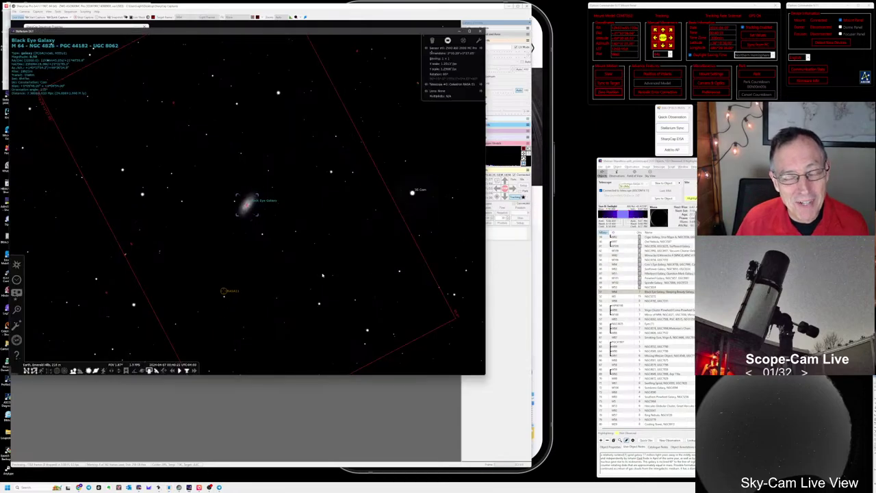
- Examine the Black Eye Galaxy's location in Coma Berenices among the surrounding constellations, and return to SharpCap's waiting sequence
scroll(282, 275, "down", 5)
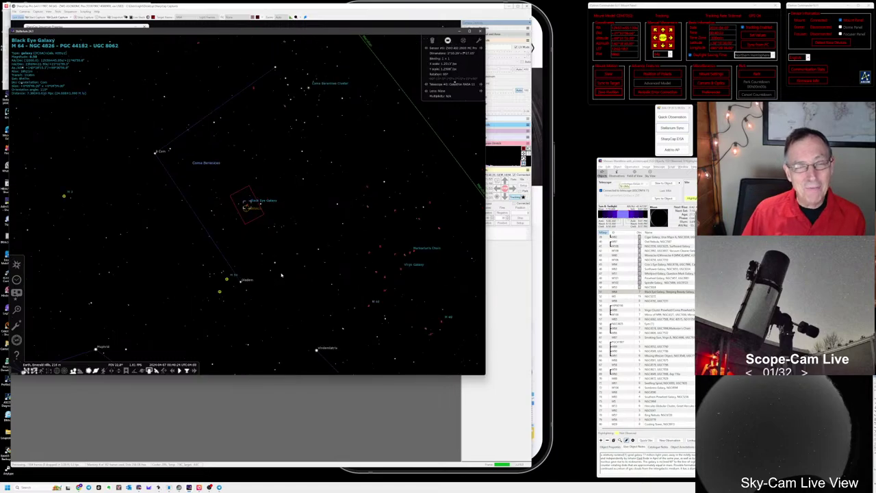
scroll(280, 275, "down", 3)
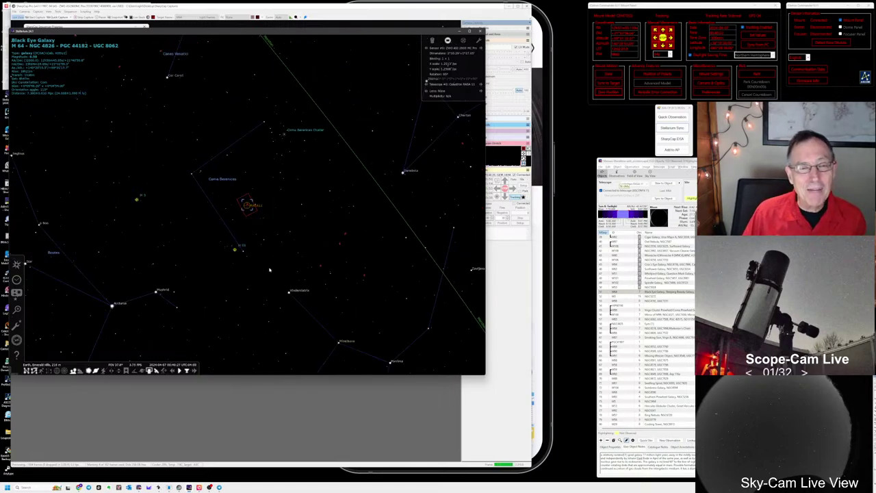
scroll(269, 270, "down", 3)
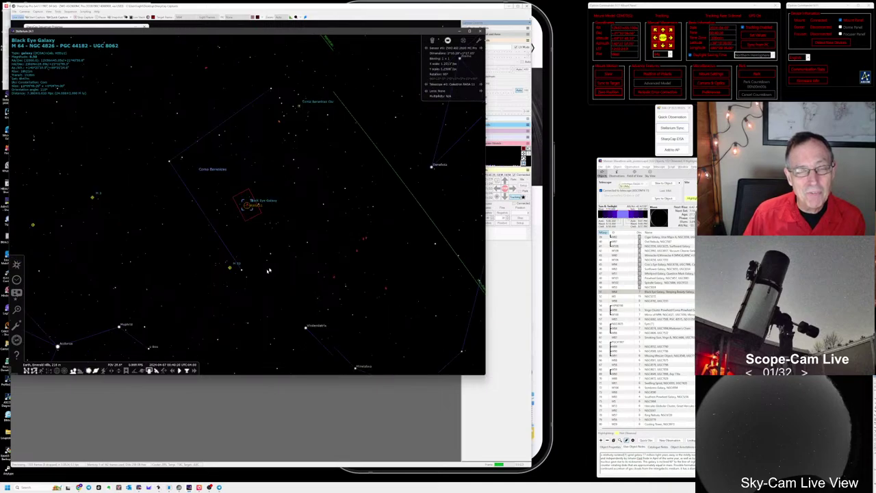
scroll(258, 271, "down", 1)
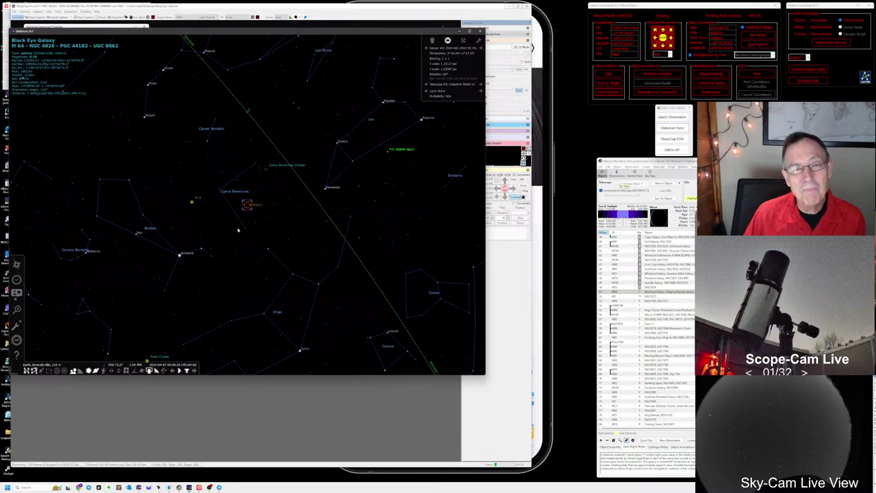
scroll(270, 234, "up", 6)
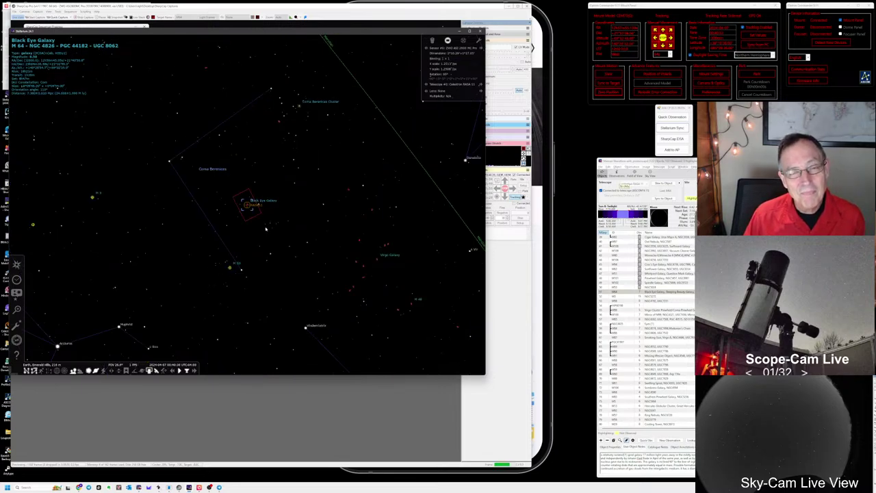
key("alt+Tab")
key("alt+Tab")
key("alt+Tab")
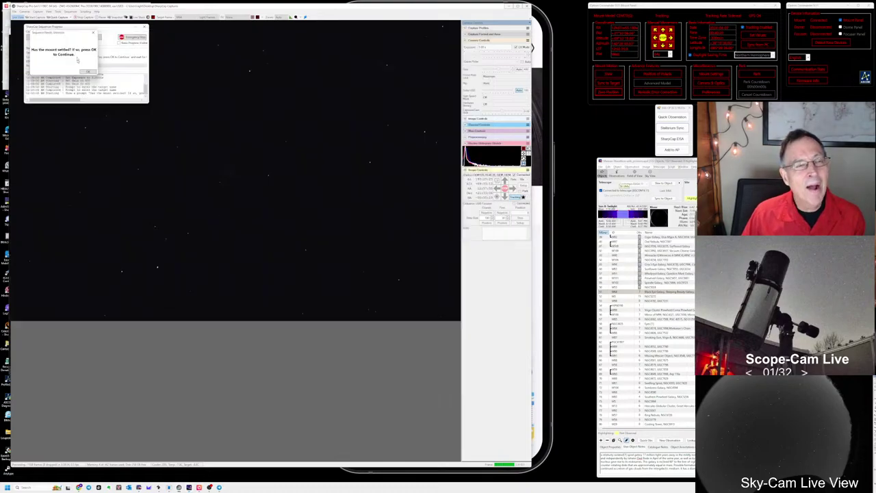
- Confirm that the mount has settled on M64, review M64's alternative names in its object properties, and return to its user object notes
left_click(86, 72)
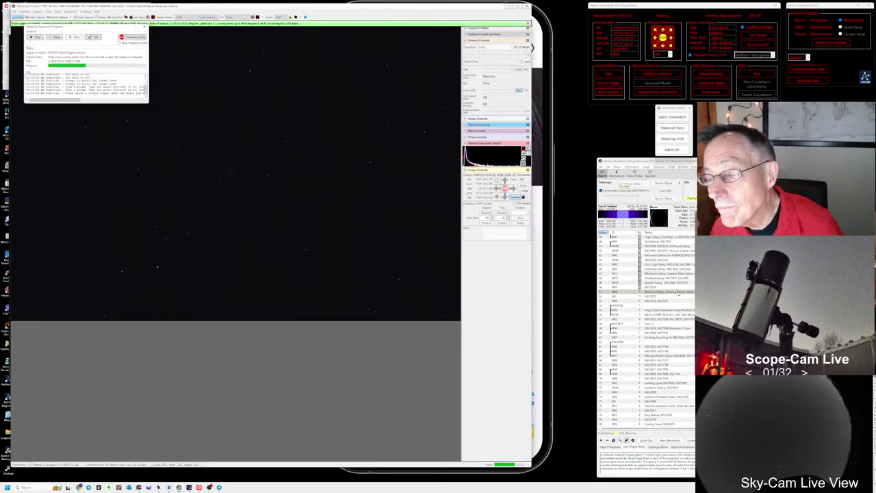
left_click(679, 293)
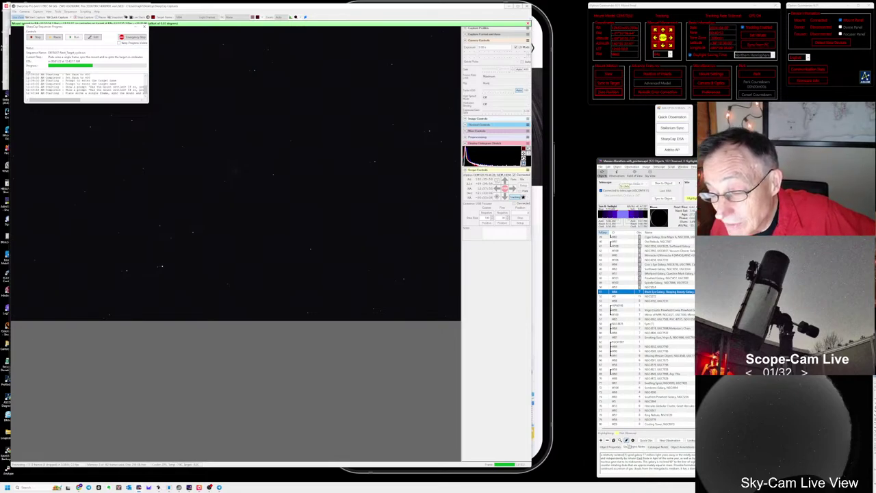
left_click(611, 446)
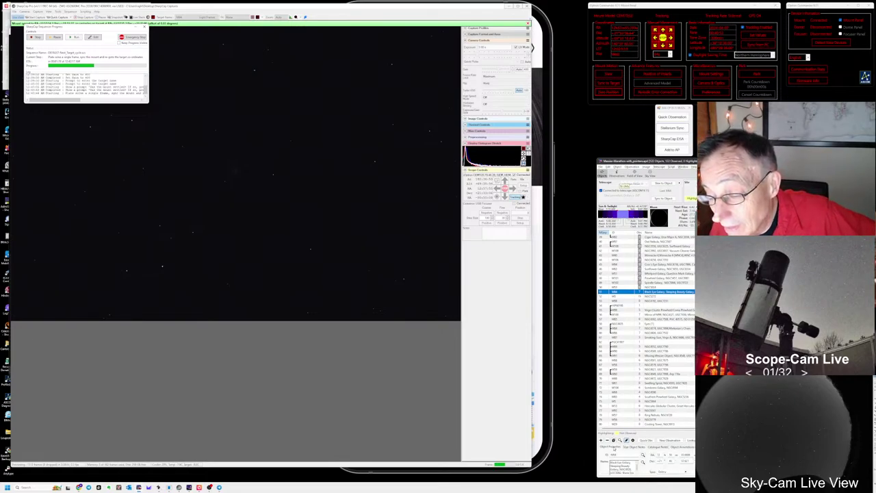
left_click(620, 466)
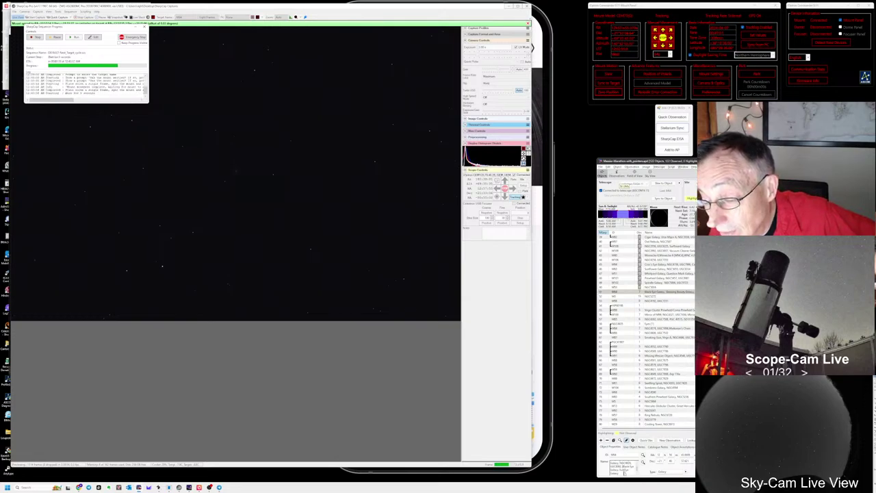
double_click(625, 466)
left_click_drag(630, 478, 630, 479)
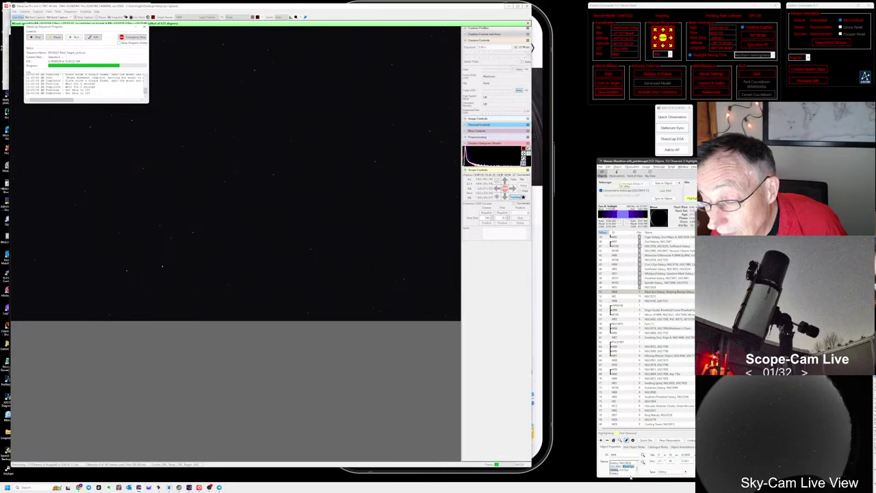
left_click(630, 478)
key("ctrl+a")
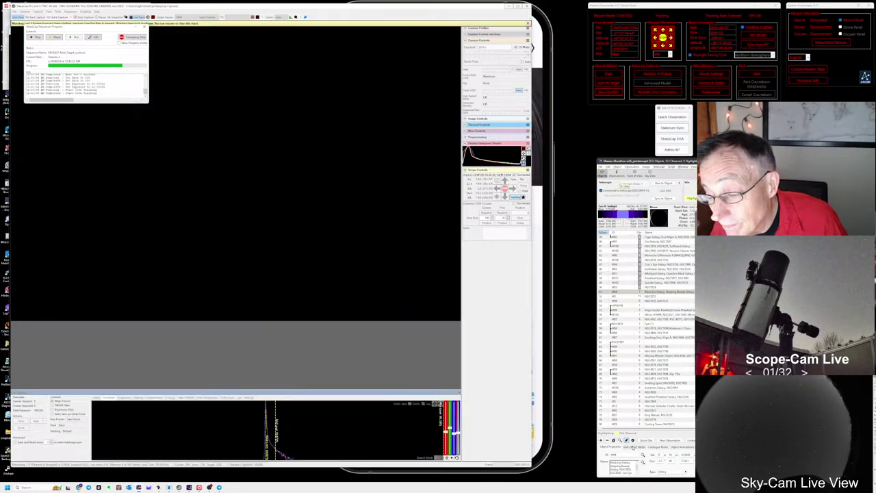
left_click(634, 447)
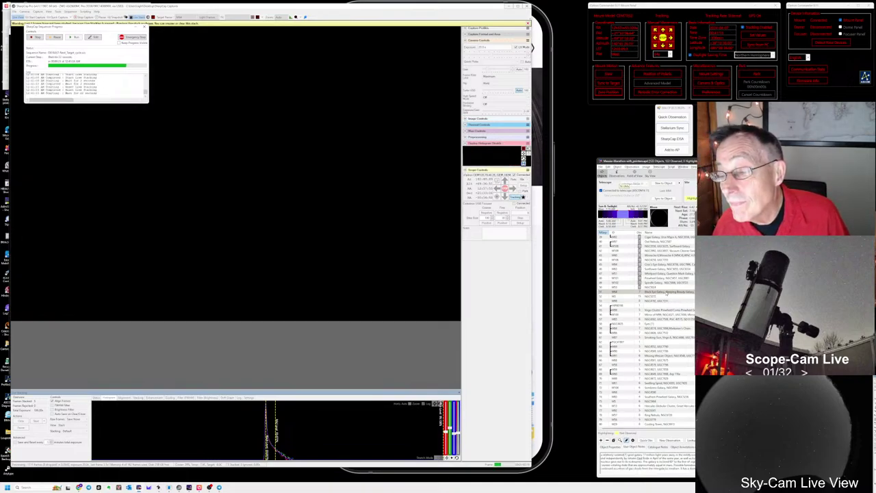
left_click(667, 292)
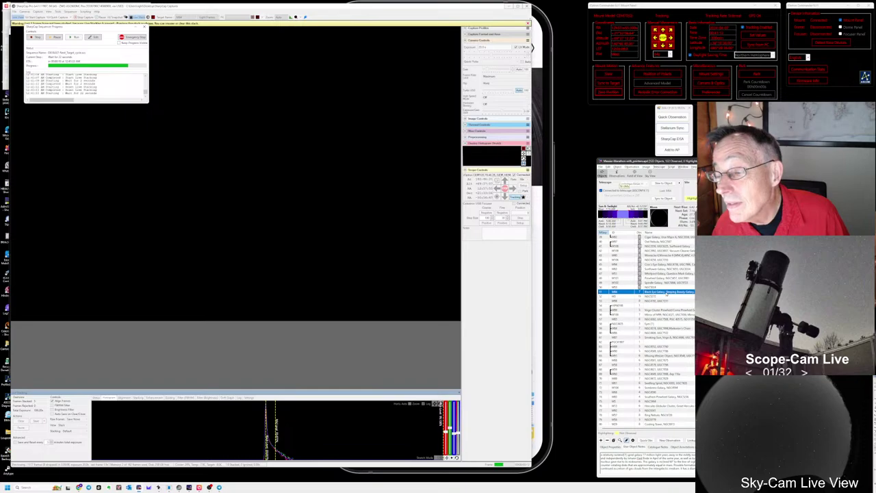
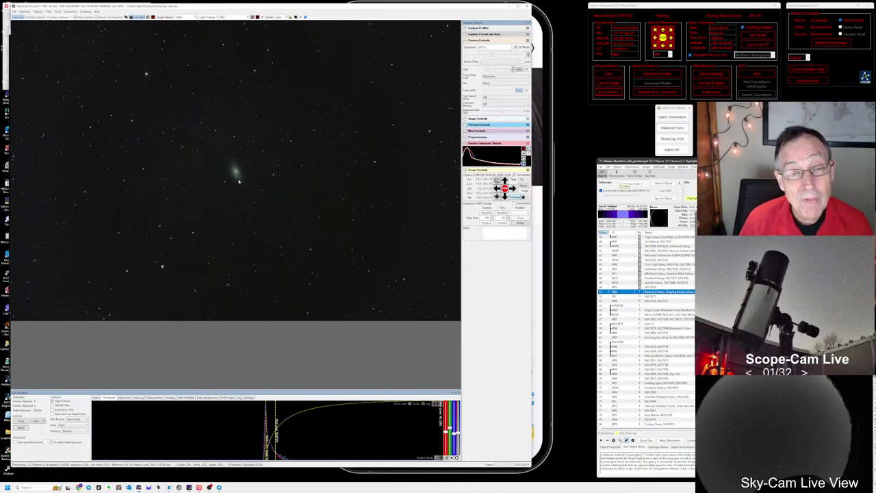
- Examine the core and dark dust region of the Black Eye Galaxy up close in the live-stacked image
scroll(239, 180, "up", 3)
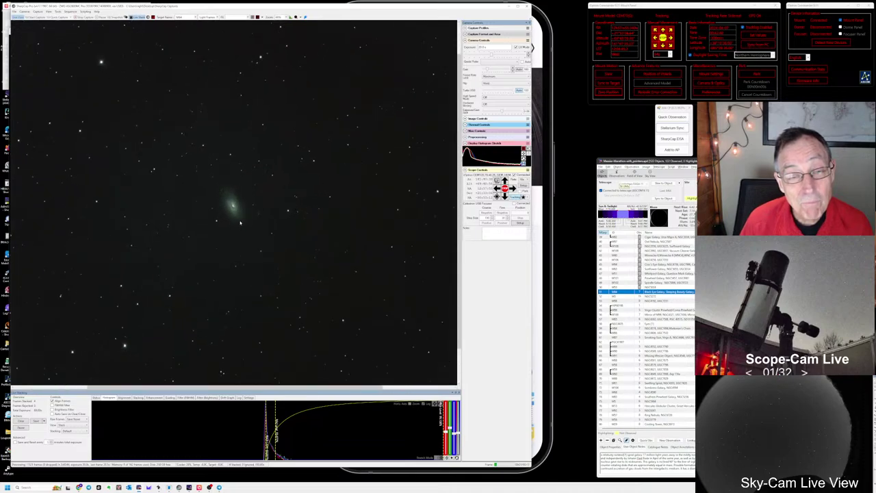
scroll(236, 224, "up", 3)
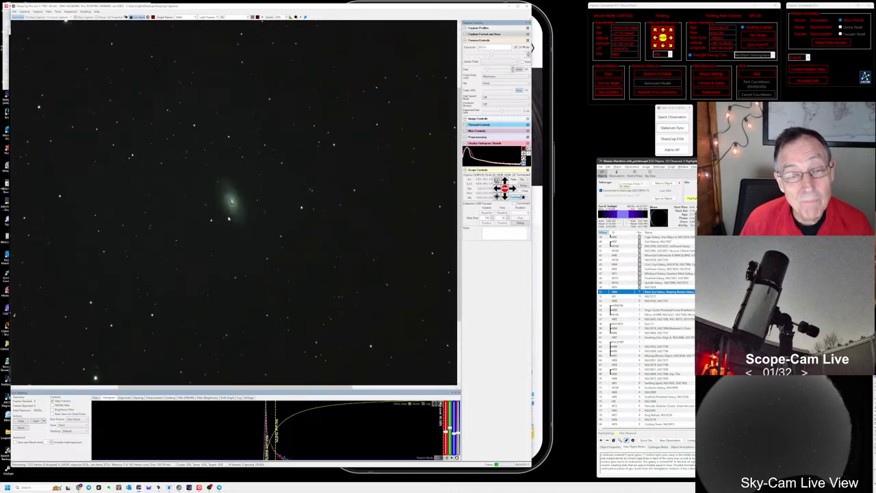
scroll(231, 219, "up", 2)
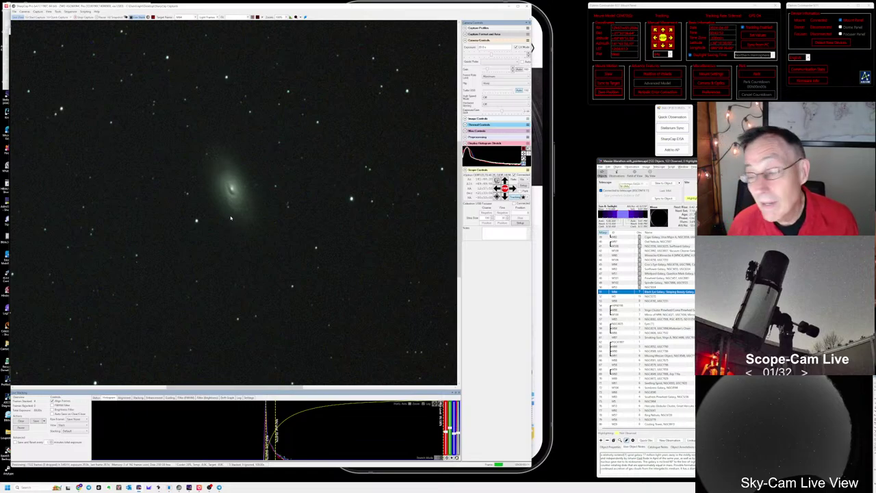
scroll(221, 217, "up", 1)
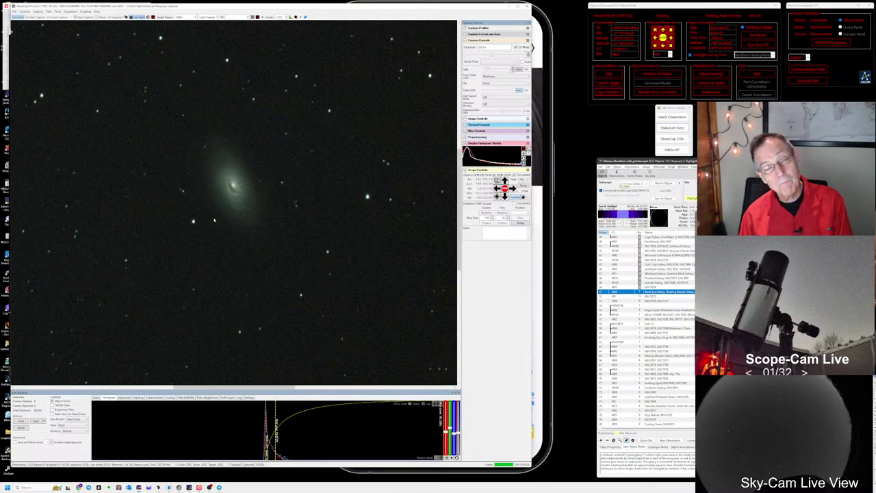
scroll(215, 219, "up", 1)
scroll(215, 218, "up", 2)
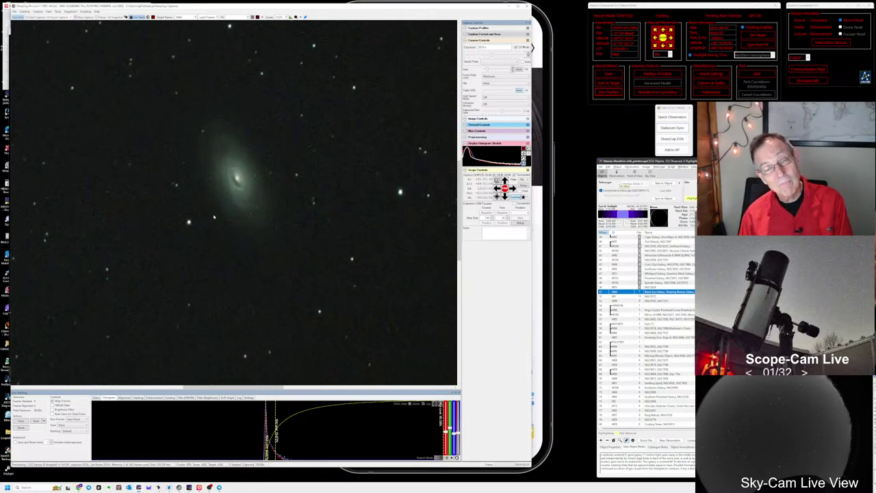
scroll(214, 217, "up", 1)
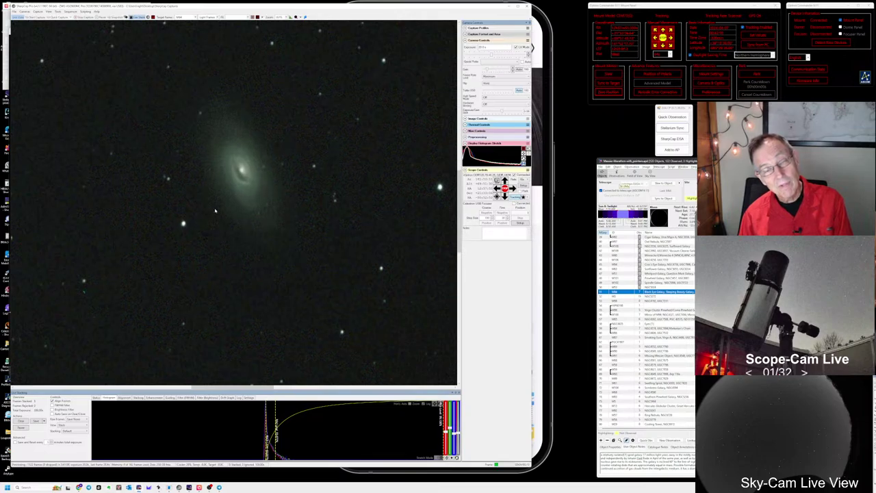
left_click_drag(216, 211, 213, 222)
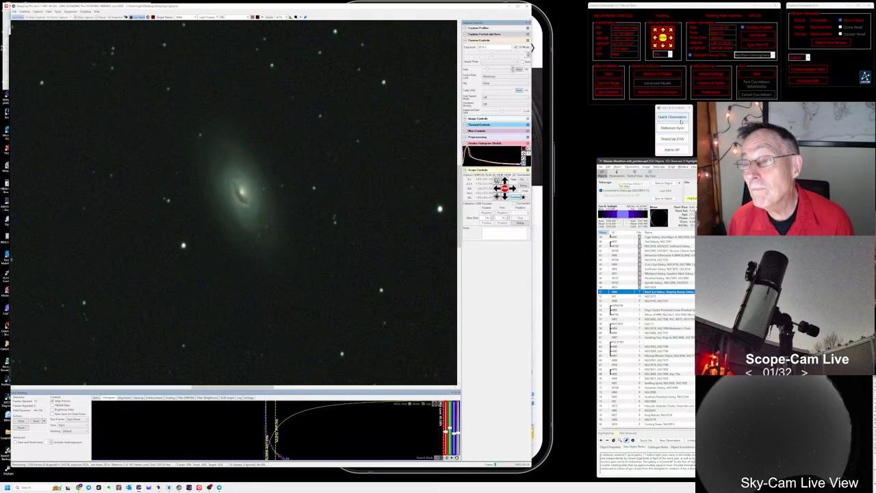
- Log a quick observation for M64 describing a galaxy with a big cloud of dust under its core
left_click(680, 119)
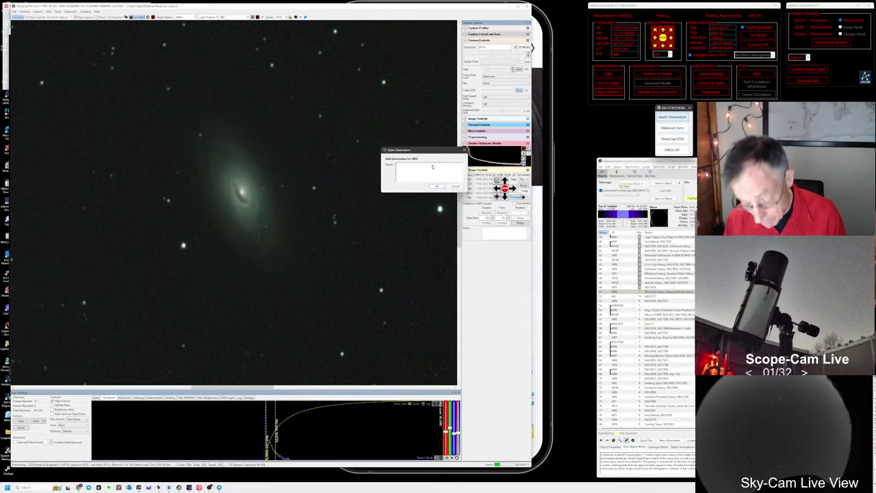
type("Test")
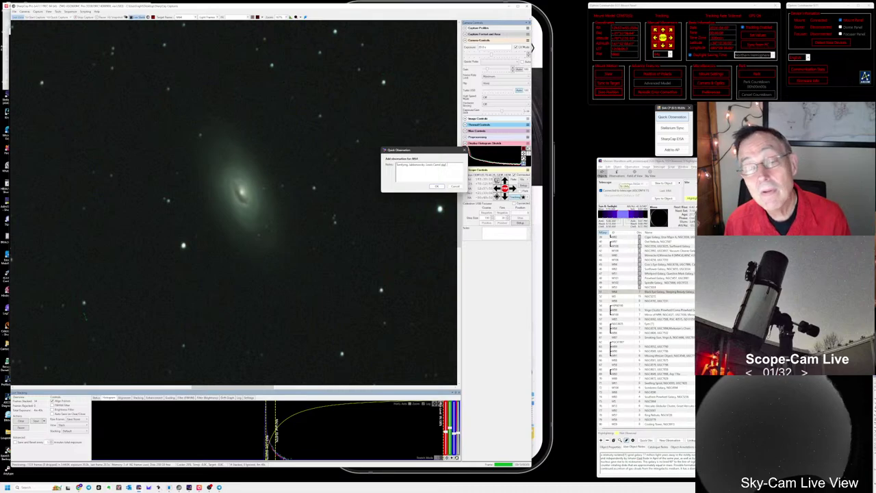
type("gal")
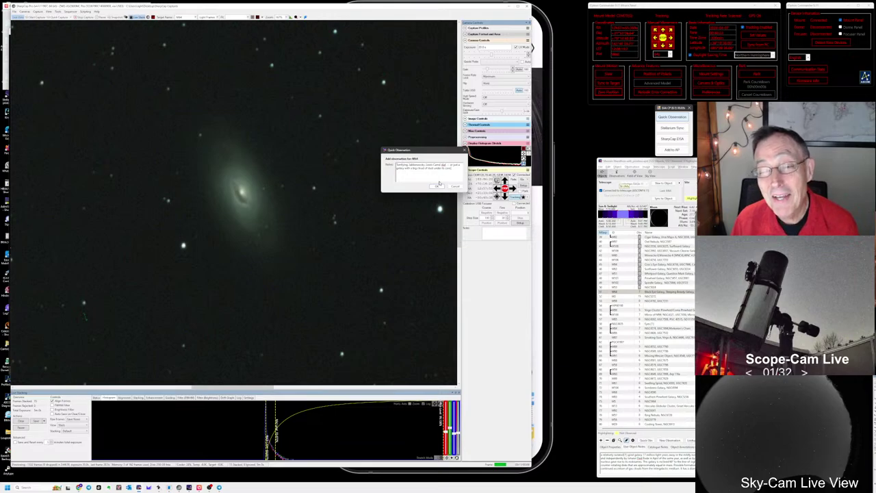
left_click(440, 187)
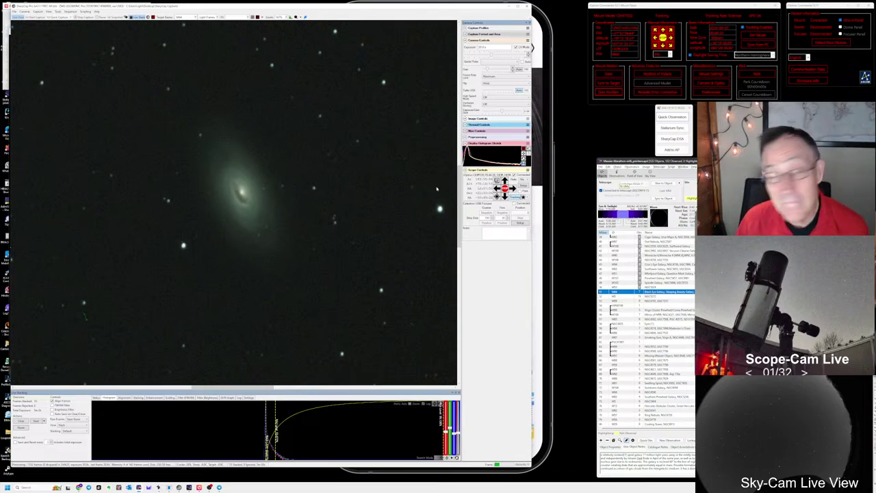
- Start the recent DEFAULT New_Target sequence in SharpCap and select M3 (NGC5272) in the observing list
left_click(69, 12)
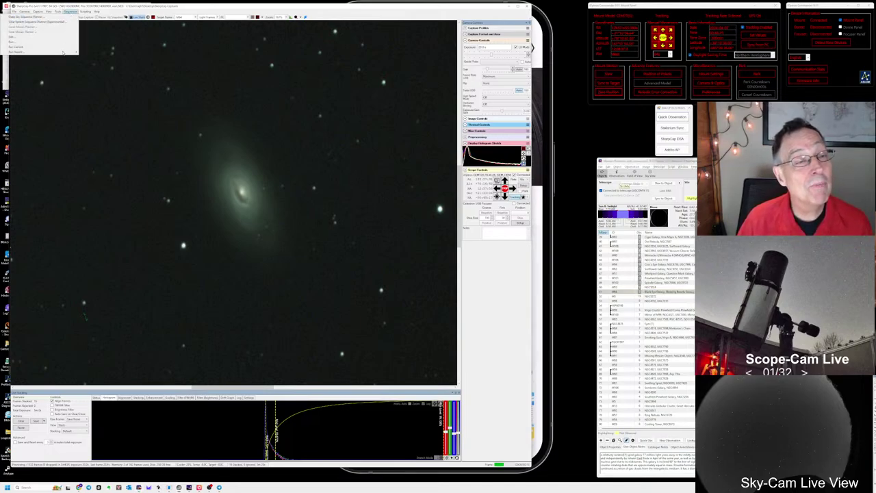
mouse_move(69, 52)
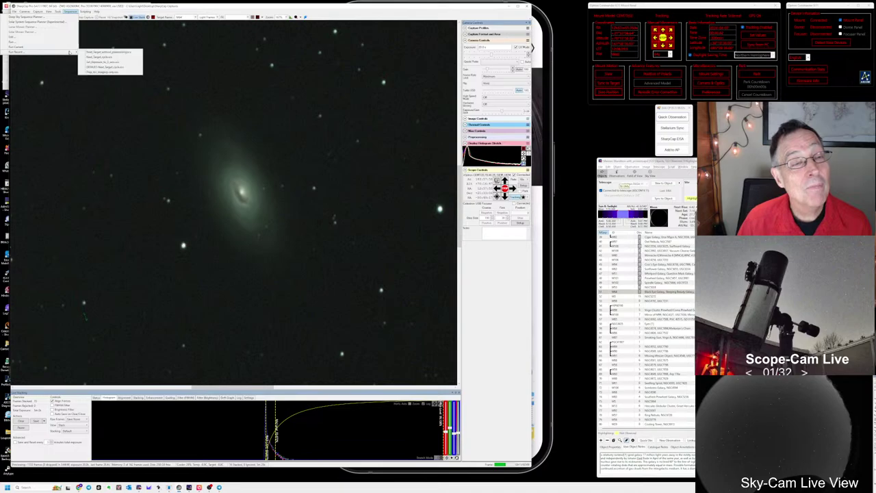
left_click(91, 71)
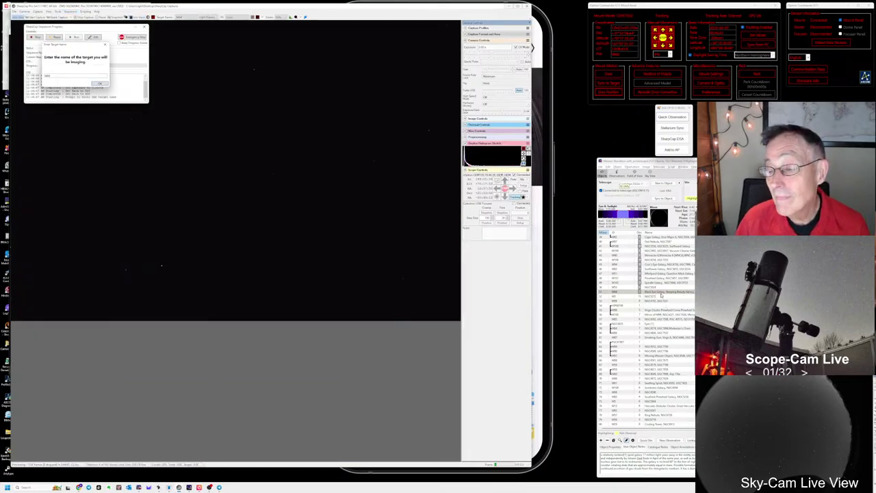
left_click(663, 296)
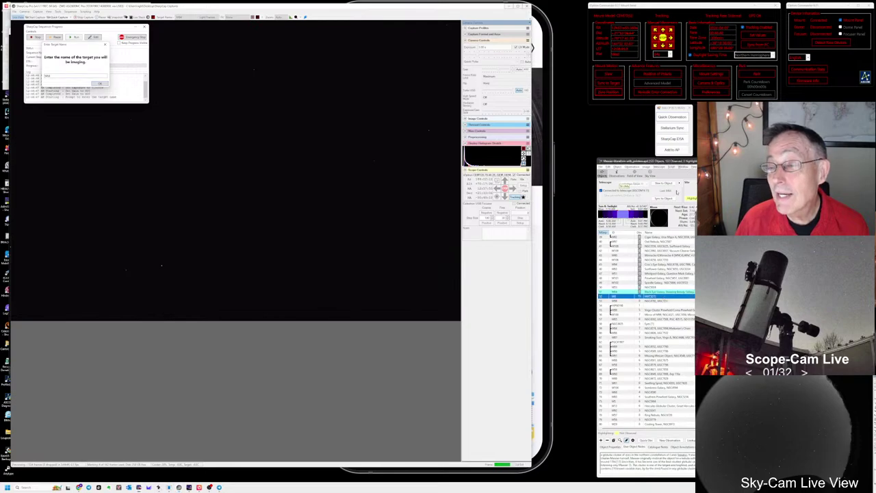
- Slew the telescope to M3 and answer the sequence's prompts for the target name and the settled mount
left_click(674, 185)
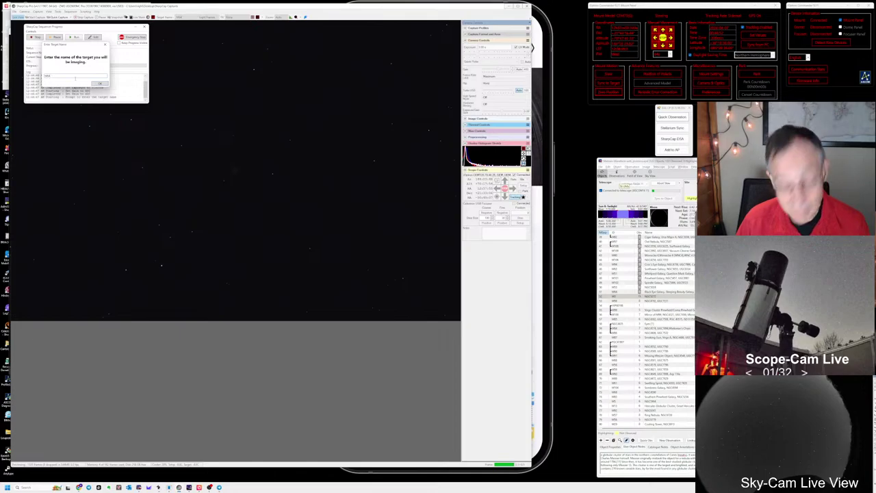
key("Return")
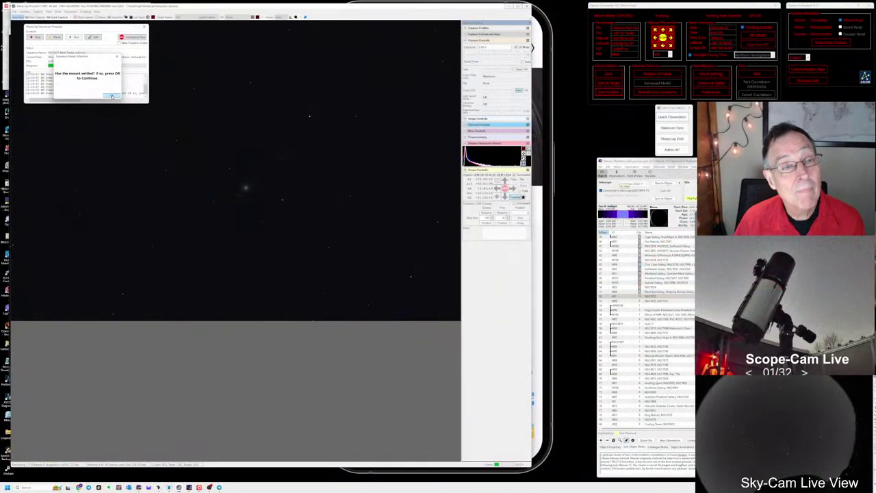
left_click(112, 96)
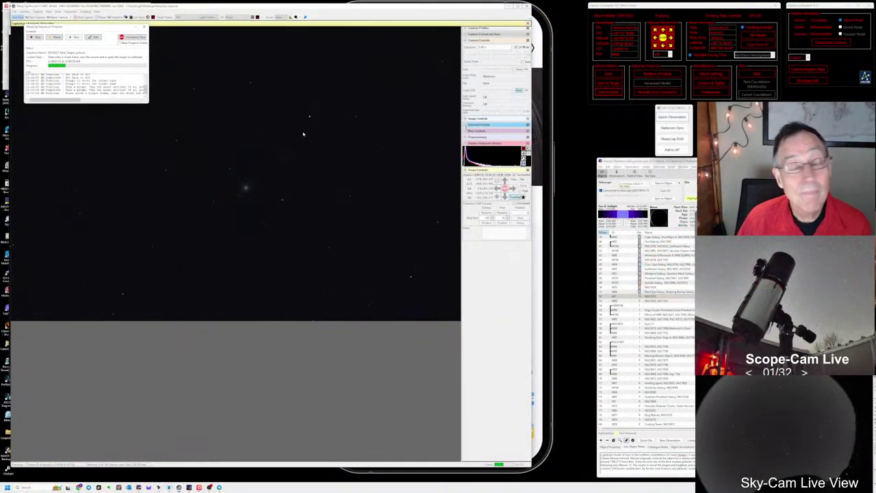
- Sync Stellarium to M3 and switch to it to show the globular cluster
left_click(672, 128)
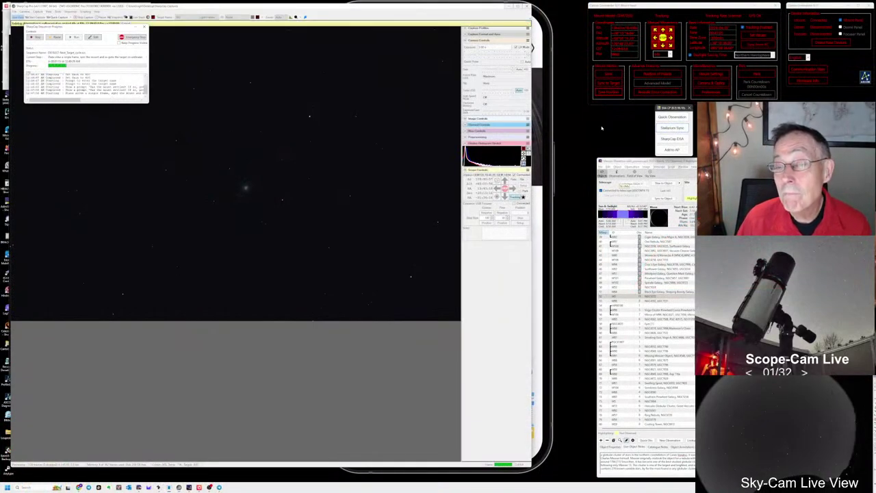
key("alt+Tab")
key("alt+Tab")
key("alt+Tab")
- Examine M3's location among Boötes, Coma Berenices and Canes Venatici, and return to SharpCap with M3 selected in the observing list
scroll(303, 192, "down", 5)
scroll(268, 205, "down", 2)
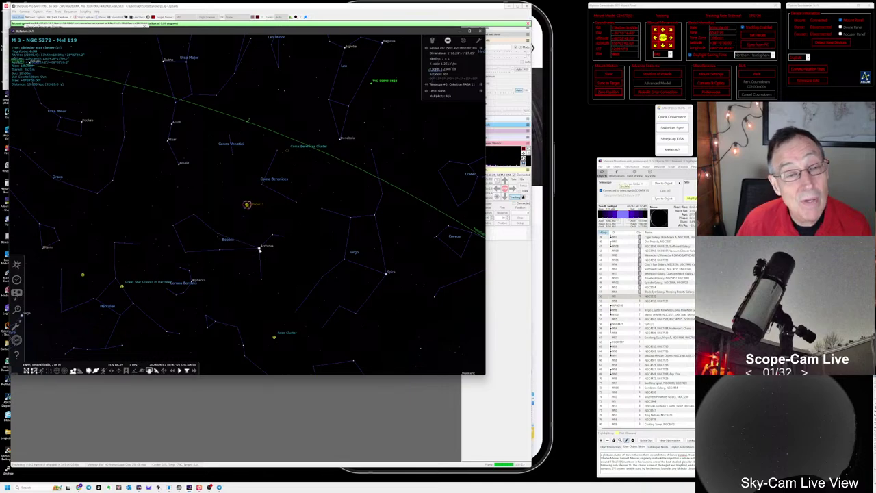
scroll(261, 253, "down", 3)
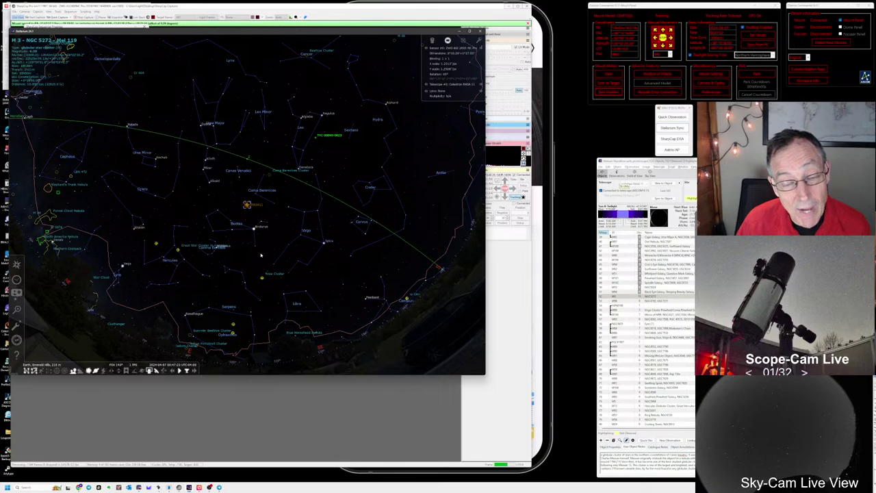
scroll(261, 255, "down", 2)
scroll(261, 254, "up", 3)
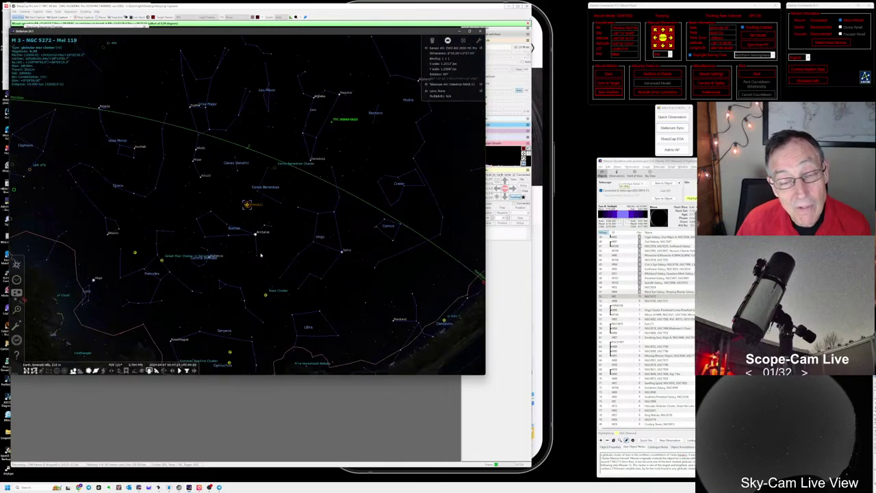
scroll(260, 250, "up", 2)
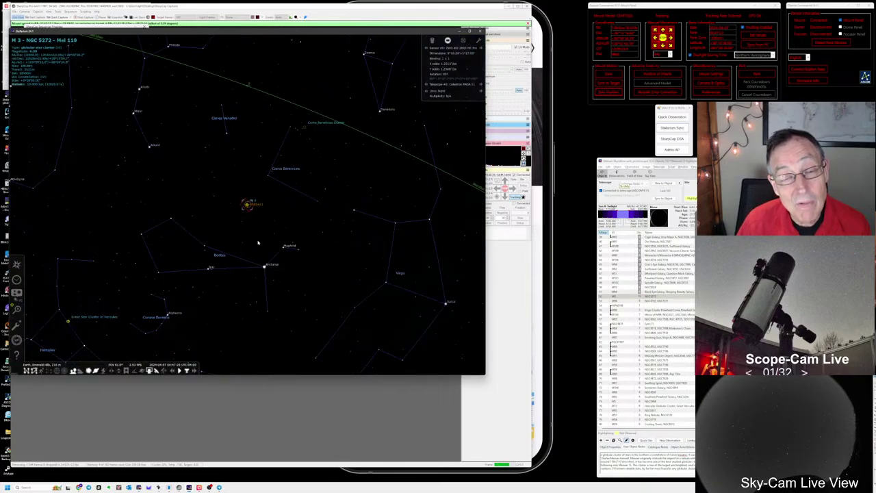
key("alt+Tab")
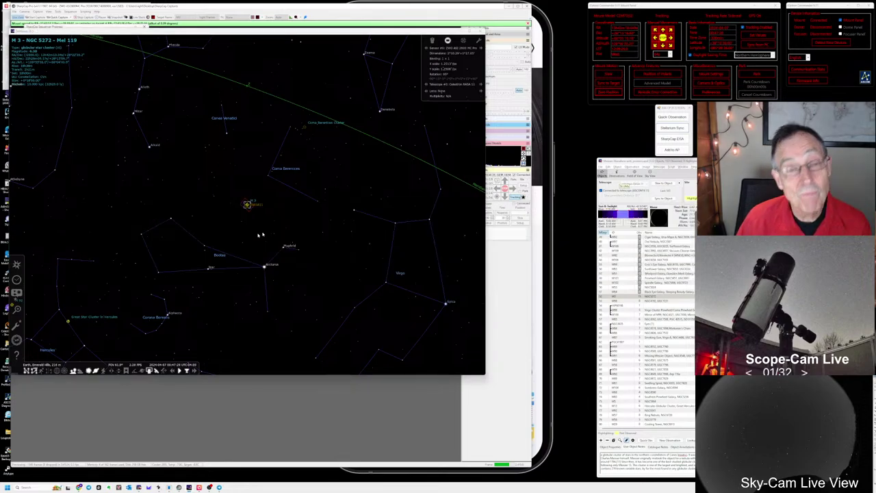
key("alt+Tab")
key("alt+Tab")
key("alt+Tab")
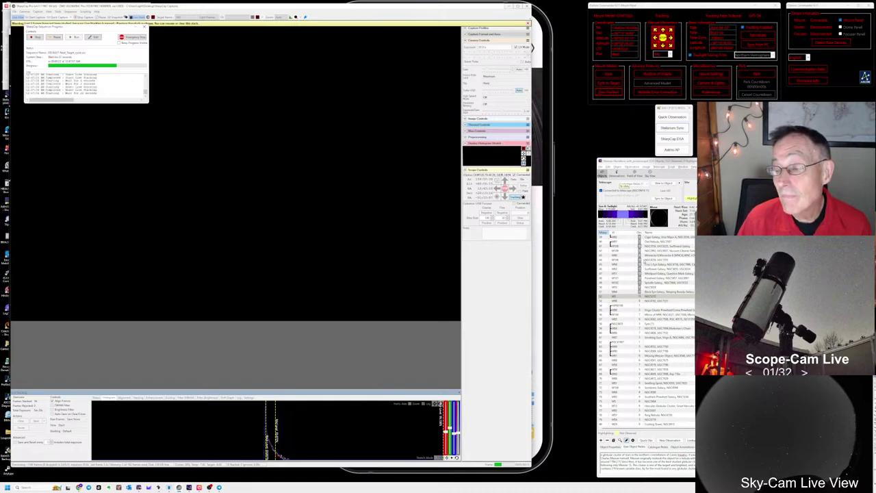
left_click(670, 296)
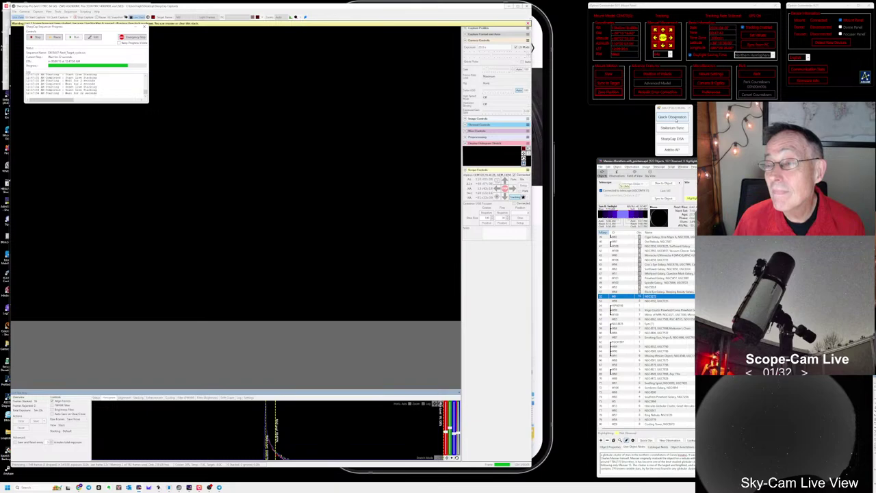
- Log a quick observation for M3, noting it as another one of an acquaintance's globbies and describing the first frame
left_click(673, 117)
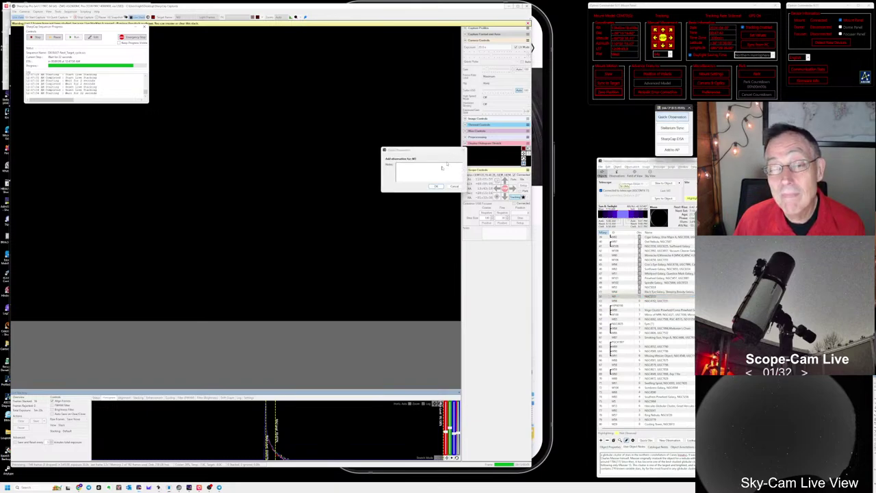
type("Another")
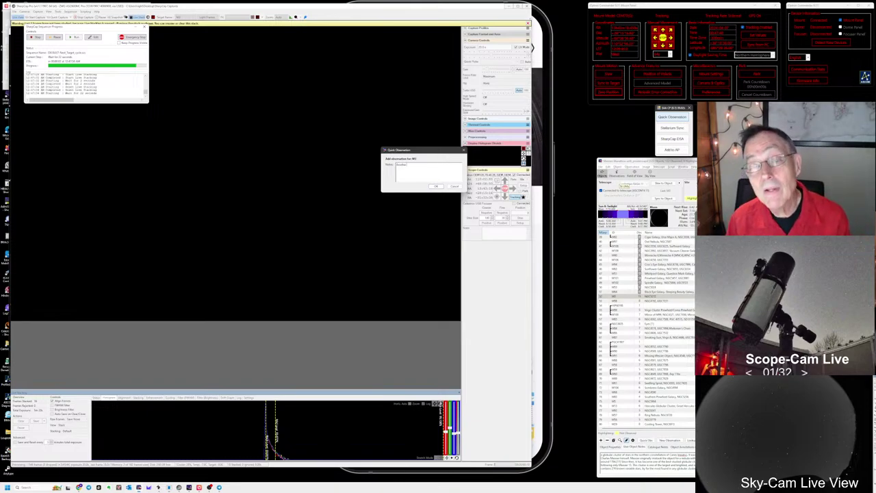
type(" one of Tiffany's")
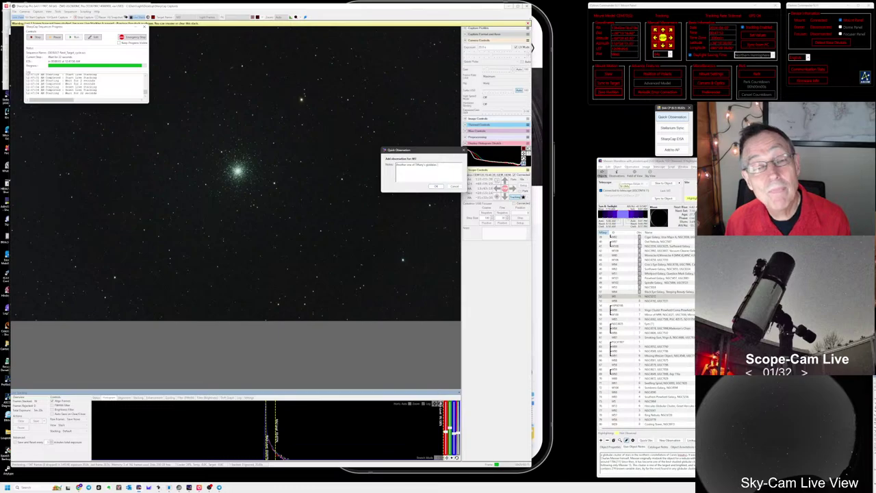
type(" globbies")
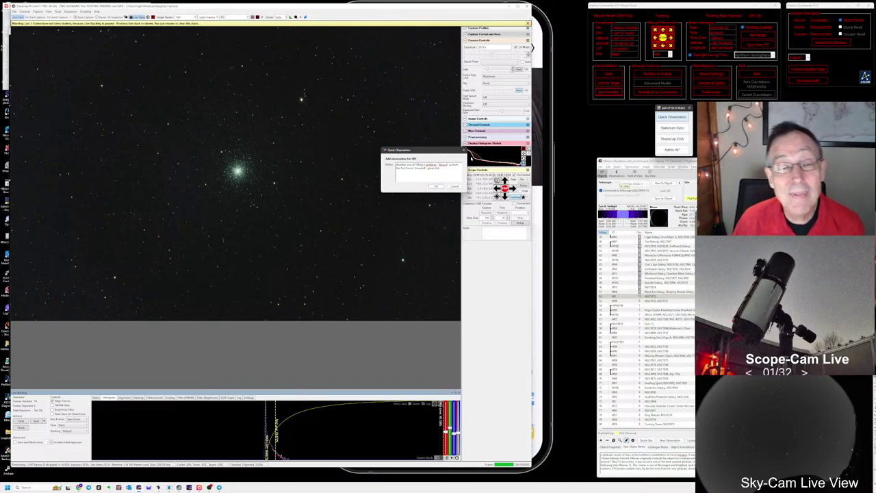
left_click(437, 187)
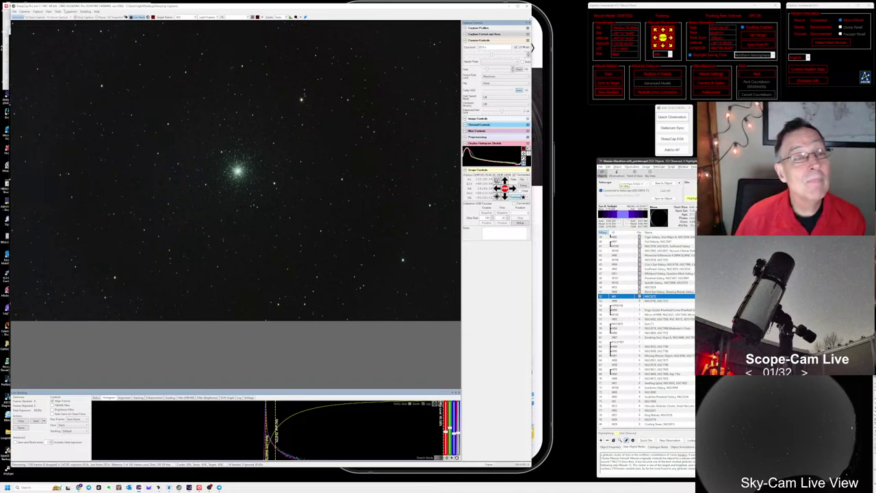
- Start the recent DEFAULT New_Target sequence and select M98 (NGC4192) in the observing list
left_click(72, 17)
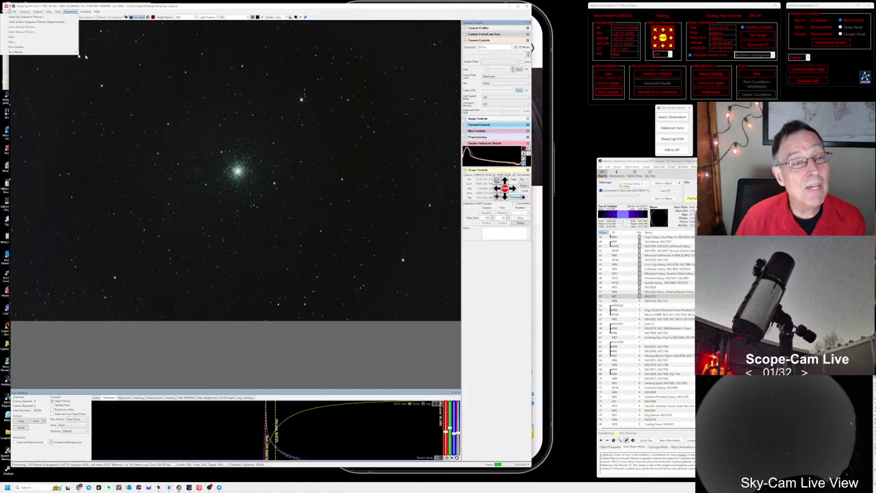
mouse_move(74, 52)
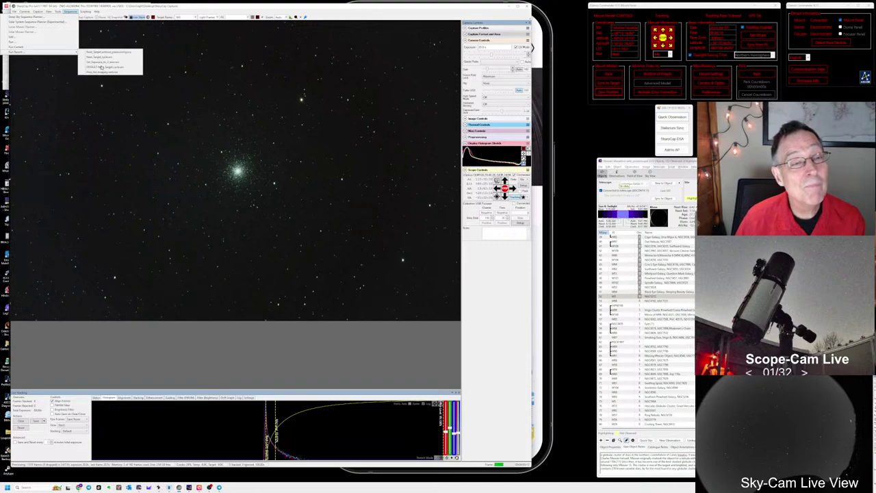
left_click(101, 67)
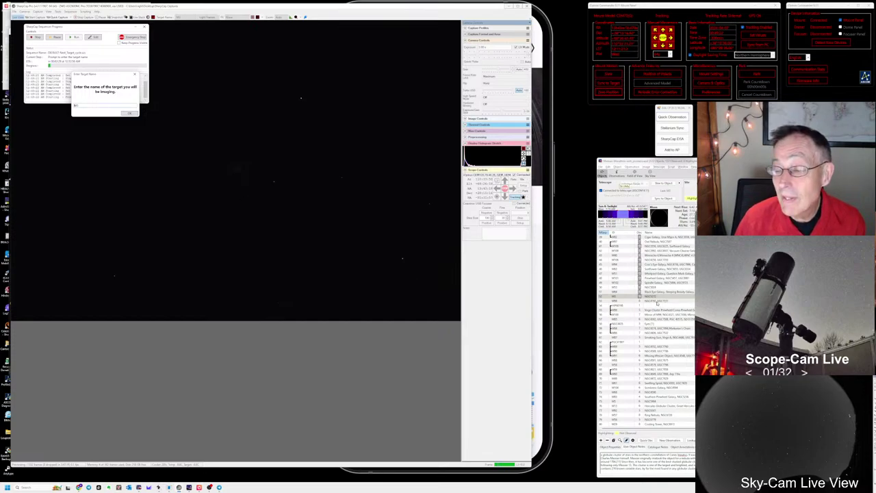
left_click(661, 301)
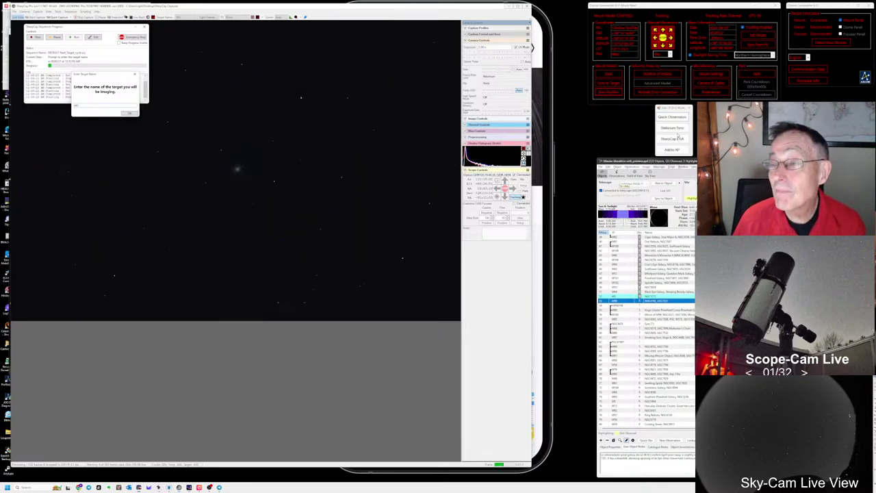
- Slew the telescope to M98, enter its name as the sequence's target, and answer the prompt about the settled mount
left_click(668, 183)
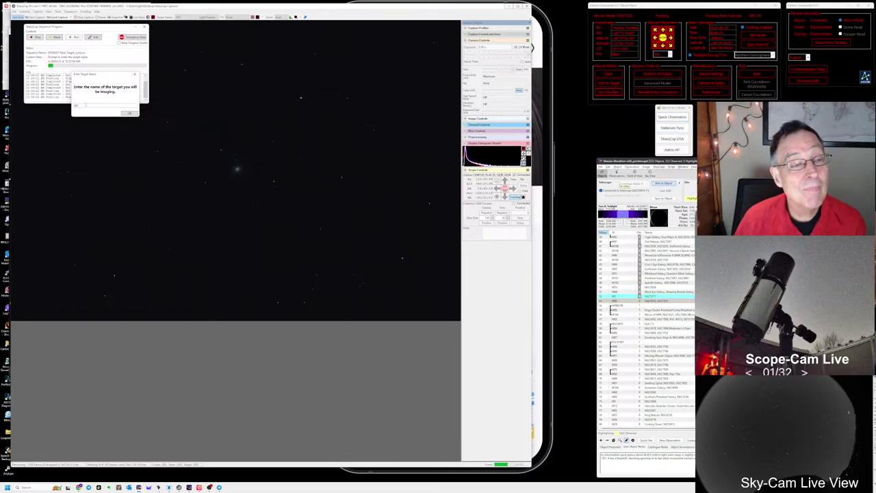
left_click(85, 104)
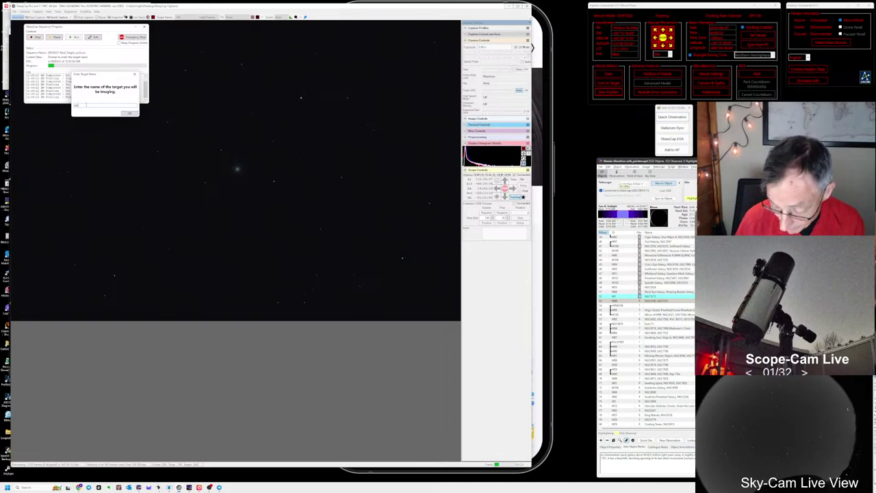
left_click(128, 113)
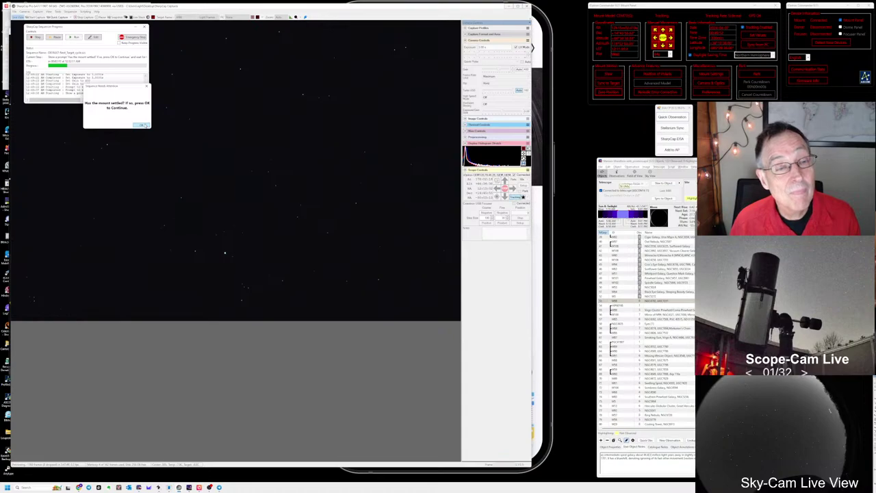
left_click(142, 125)
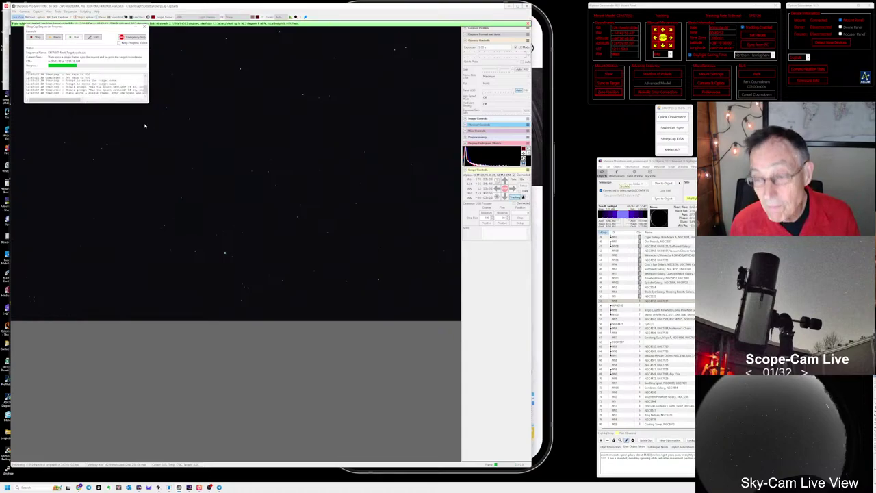
- Sync Stellarium to M98
left_click(669, 127)
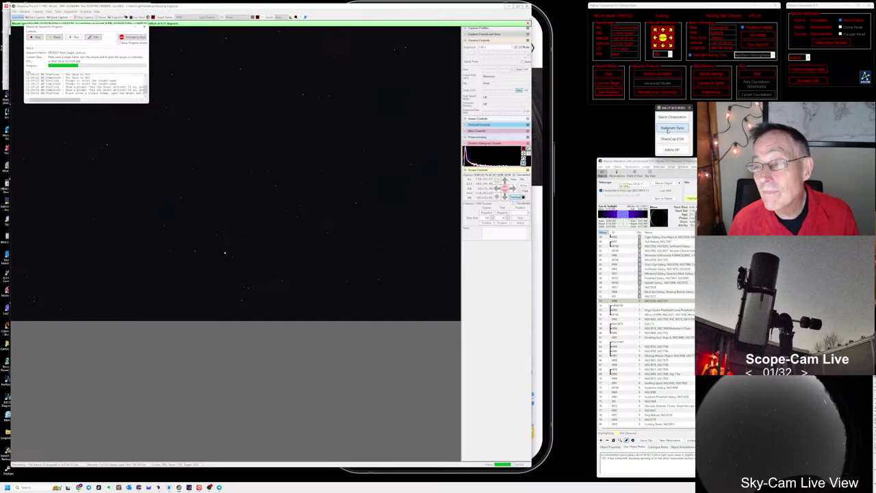
- Switch to Stellarium and examine M98's position among the surrounding constellations at wide and narrow fields of view
key("alt+Tab")
key("Tab")
scroll(279, 232, "up", 3)
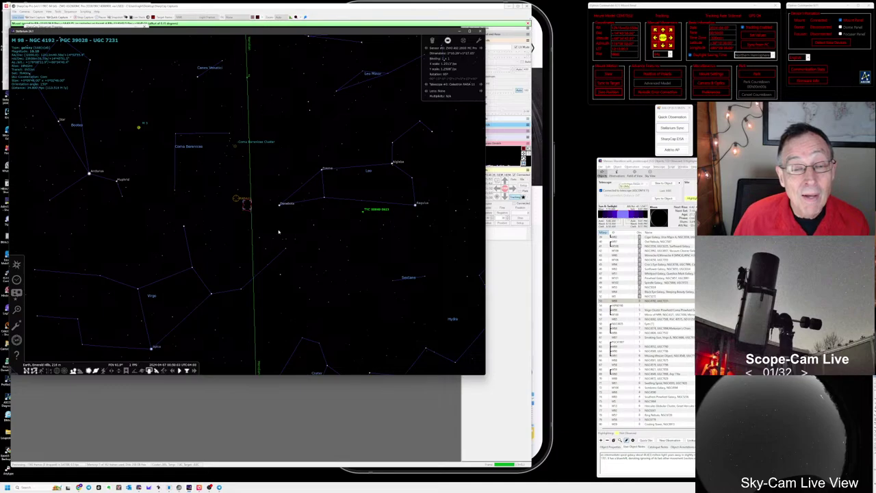
scroll(279, 233, "down", 3)
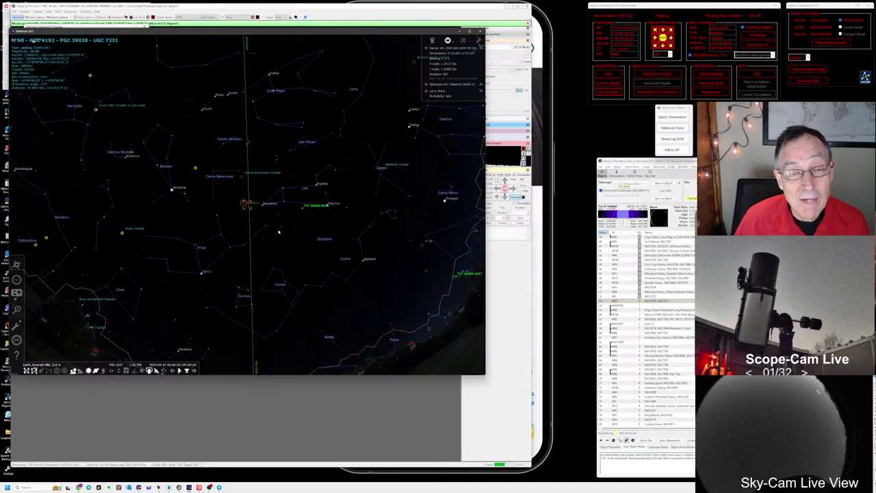
scroll(279, 232, "down", 2)
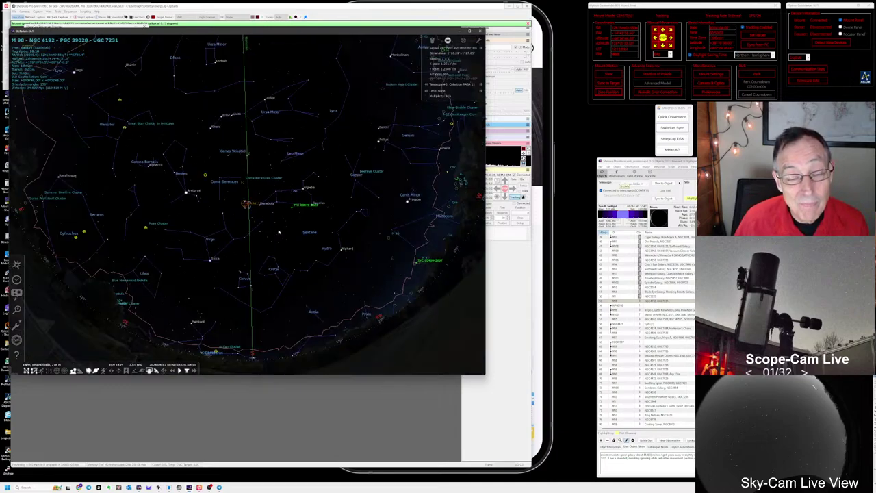
scroll(279, 232, "down", 2)
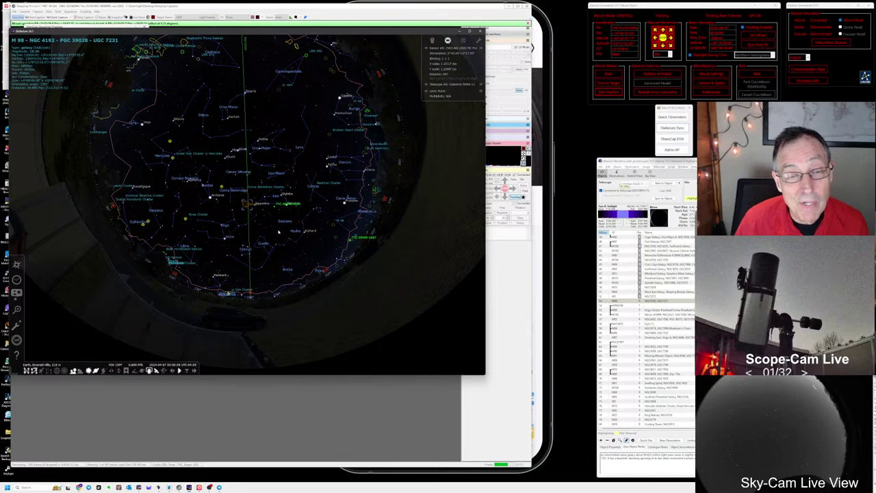
scroll(278, 232, "up", 10)
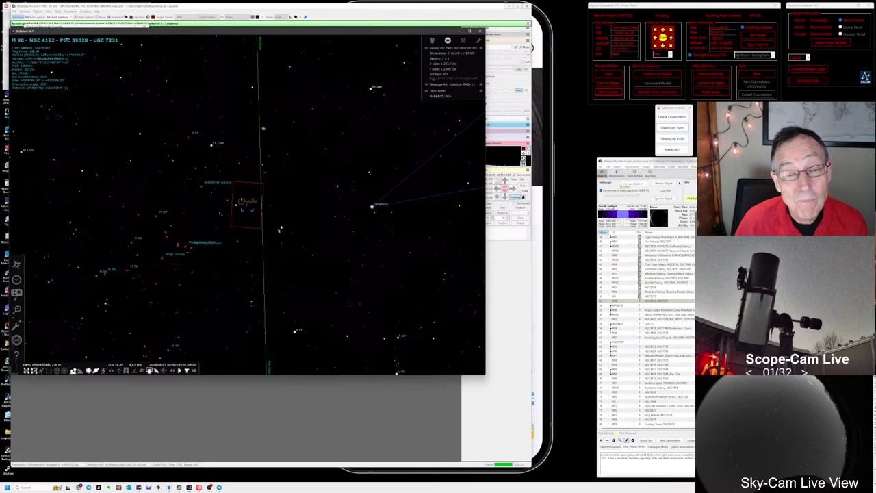
key("alt+Tab")
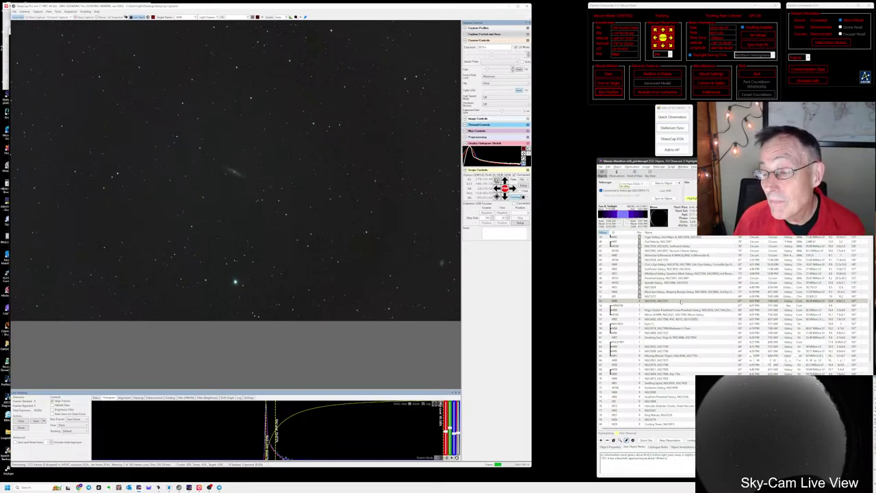
- Sync M98 from the observing list to Stellarium and examine its place in the whole sky and near Denebola
left_click(683, 301)
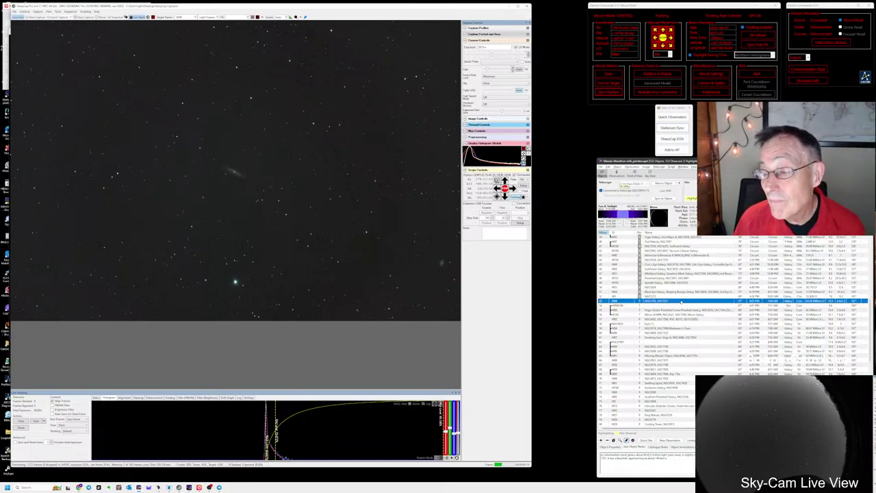
left_click(663, 129)
key("alt+Tab")
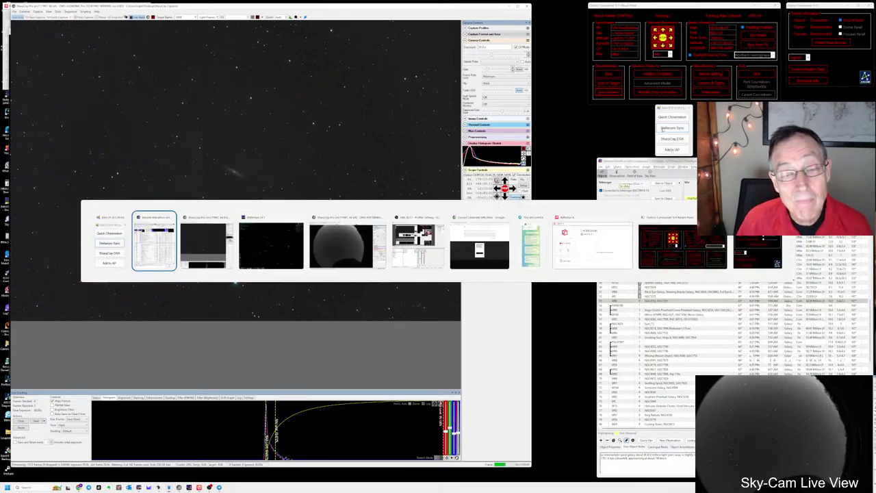
key("alt+Tab")
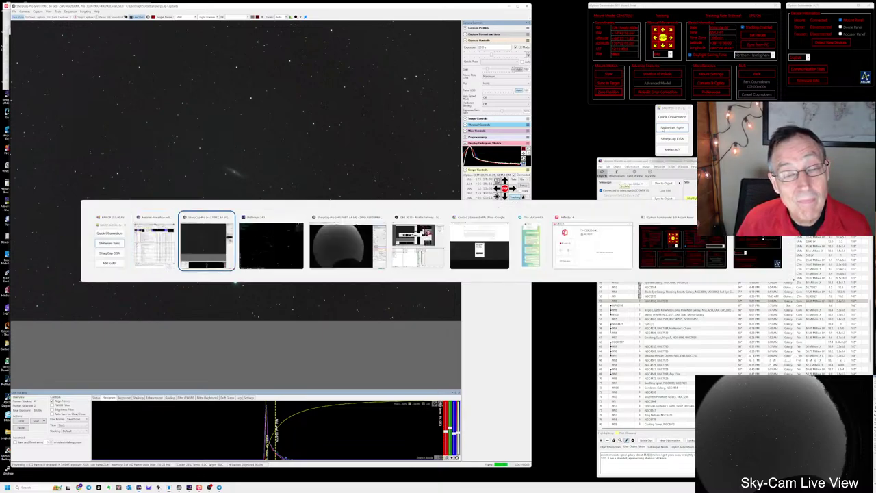
key("alt+Tab")
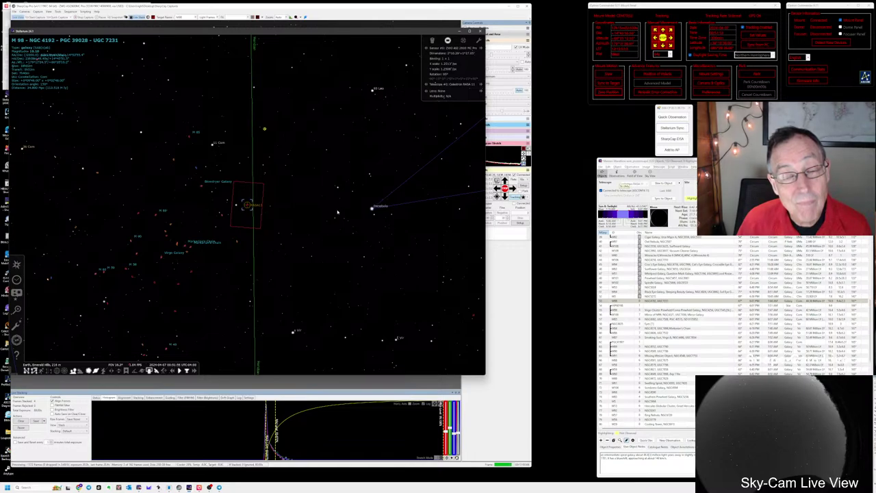
scroll(336, 217, "down", 3)
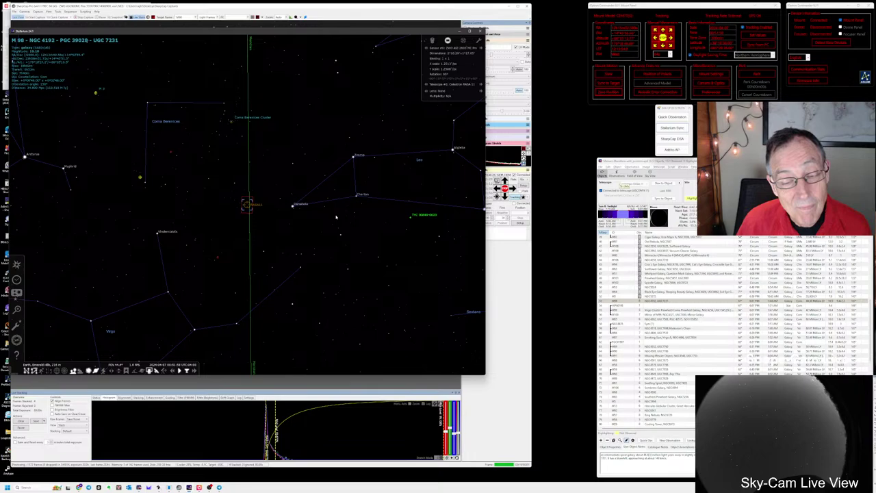
scroll(337, 217, "down", 5)
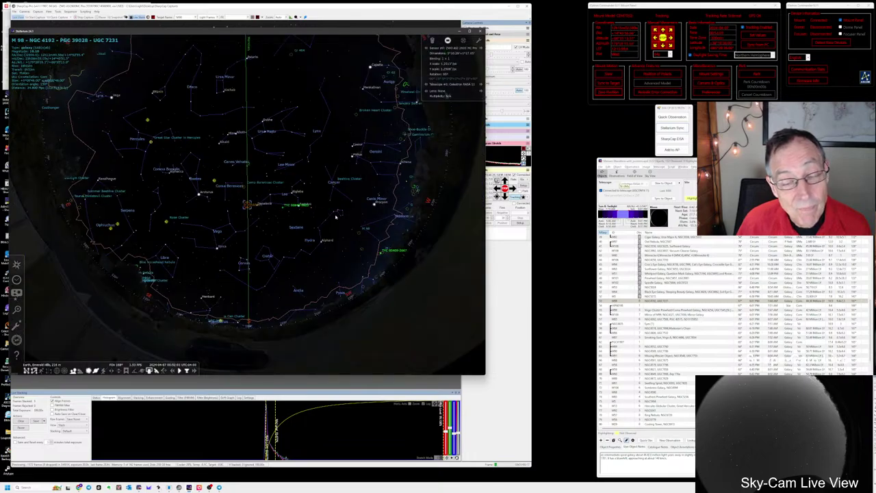
scroll(336, 217, "up", 5)
scroll(335, 217, "up", 3)
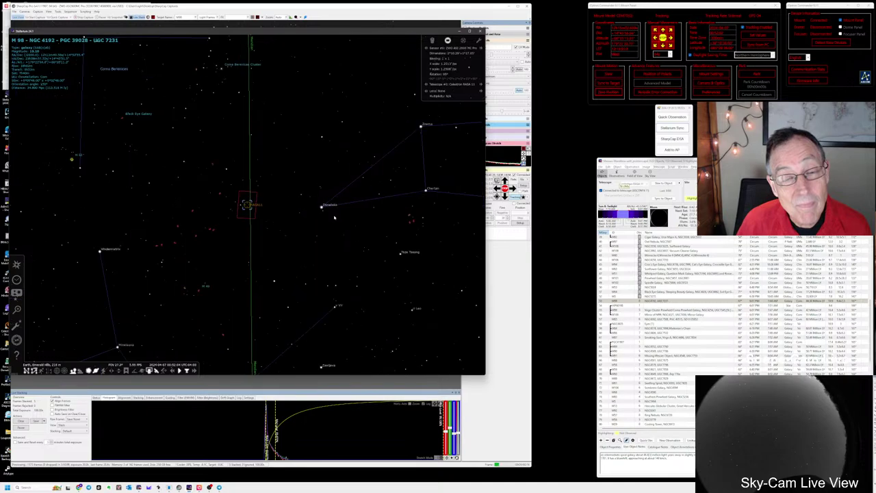
- Switch back to SharpCap and enlarge the live-stacked image around the M98 galaxy
key("alt+Tab")
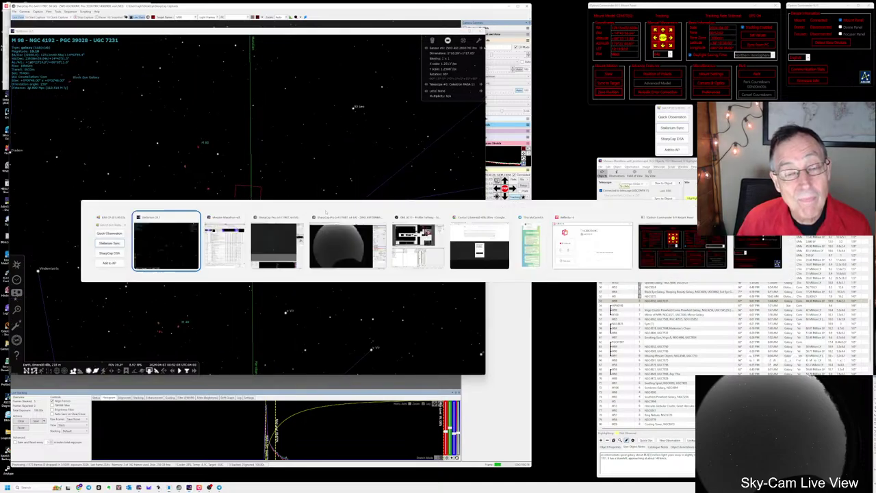
key("alt+Tab")
key("alt+Tab")
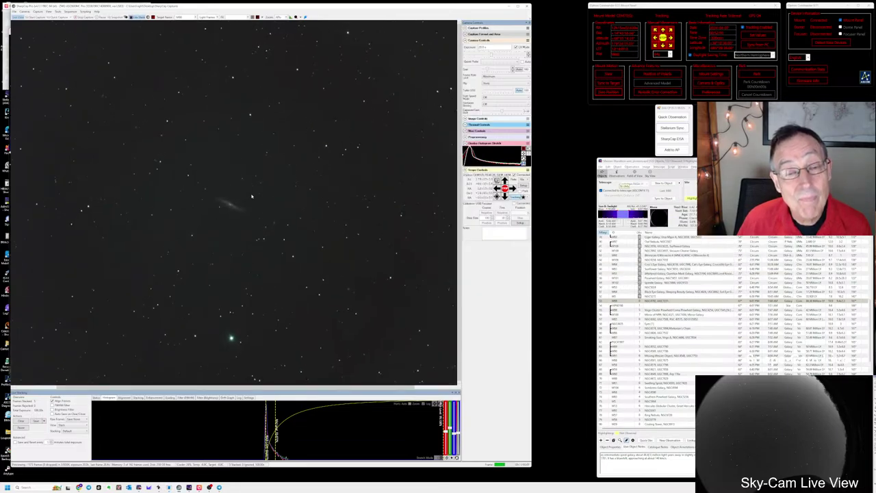
scroll(241, 216, "up", 1)
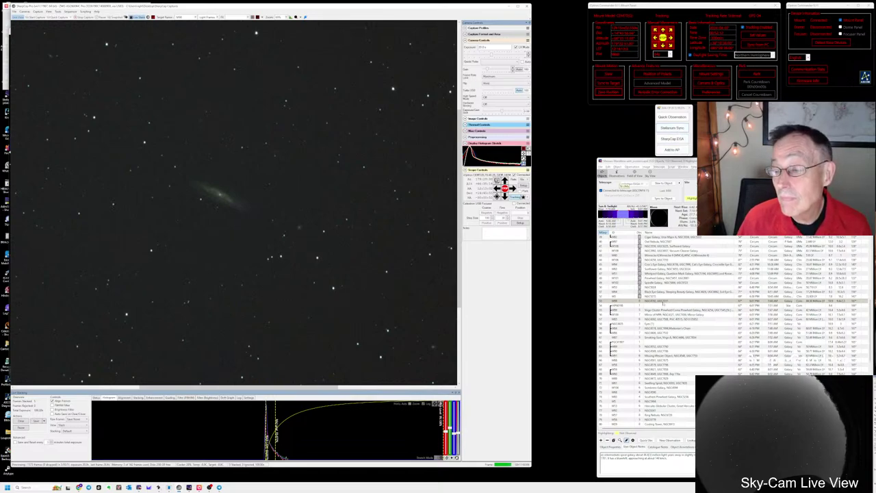
- Add a quick observation for M98 noting its distance in million light years and that it is approaching us
left_click(663, 302)
left_click(673, 116)
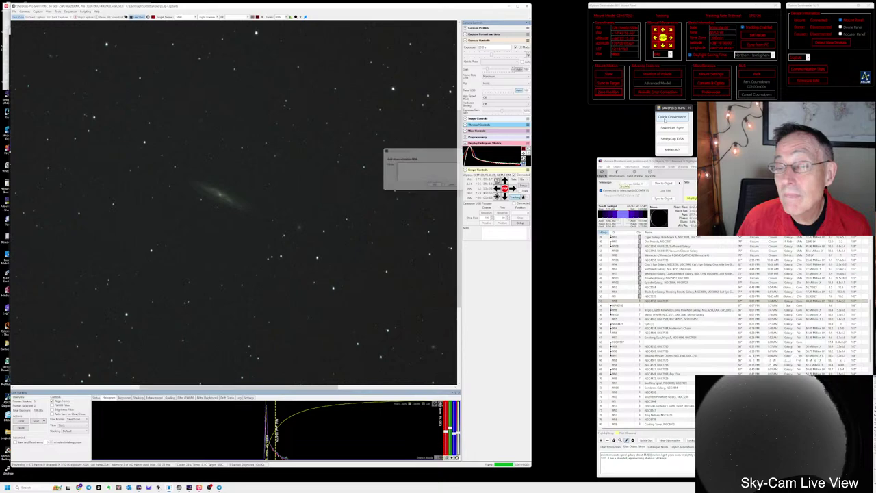
left_click(427, 169)
type("M million")
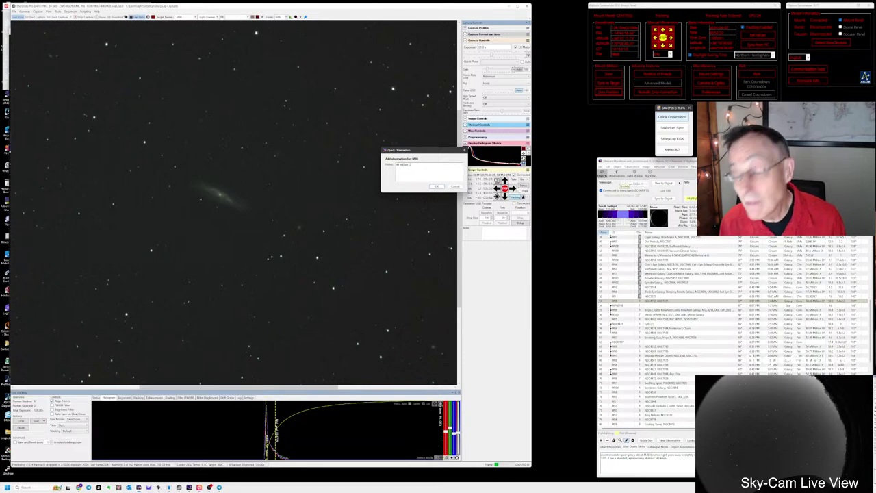
type(" l yrs")
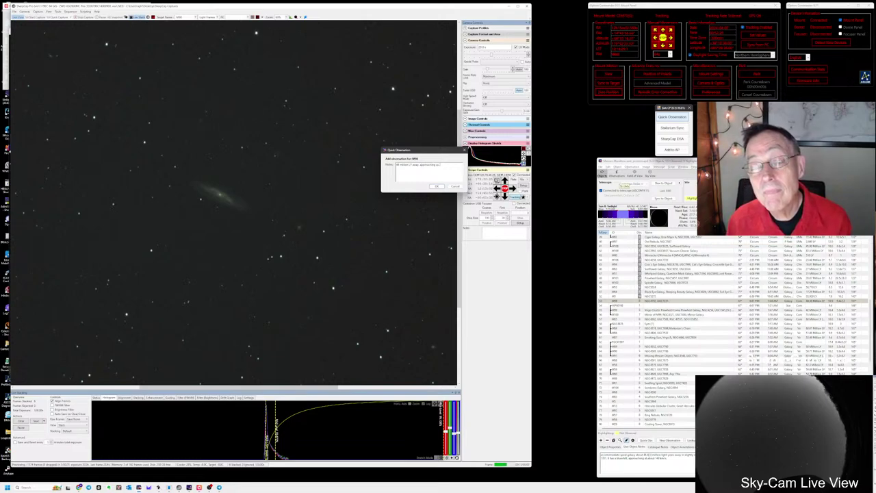
type("at")
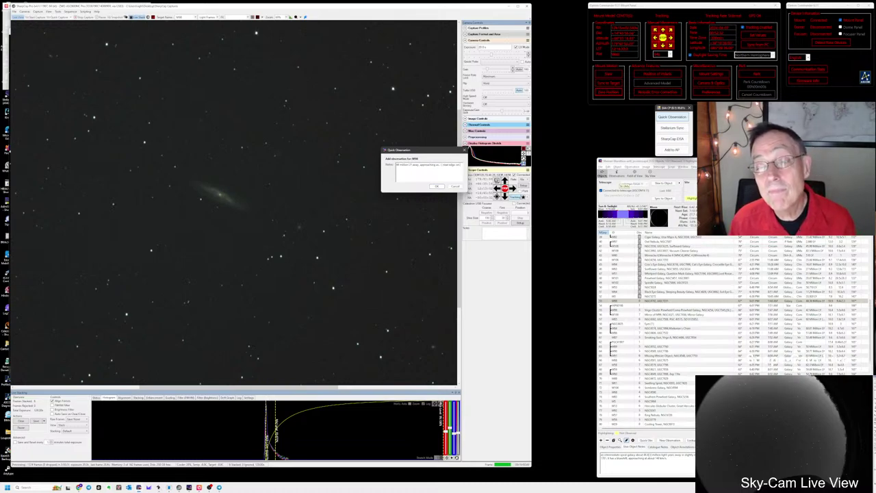
key("Return")
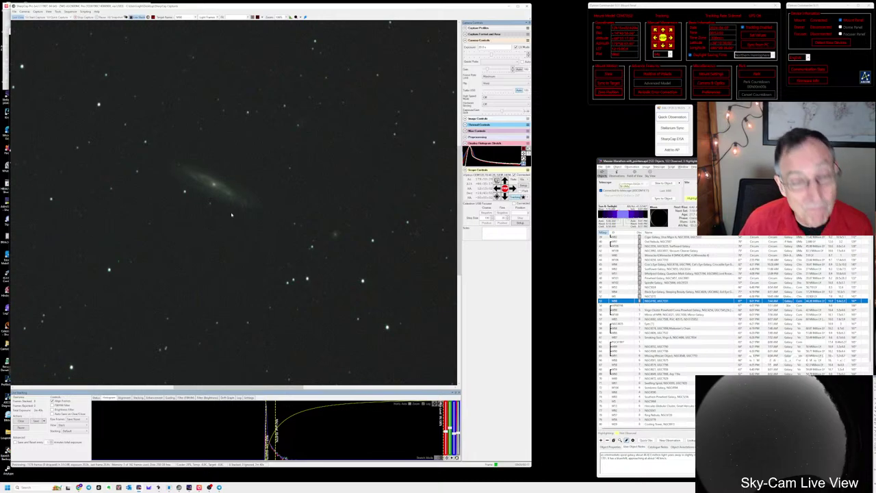
- Run the default New_Target_sync sequence and slew the telescope to the combined target listed directly below M98
left_click(70, 12)
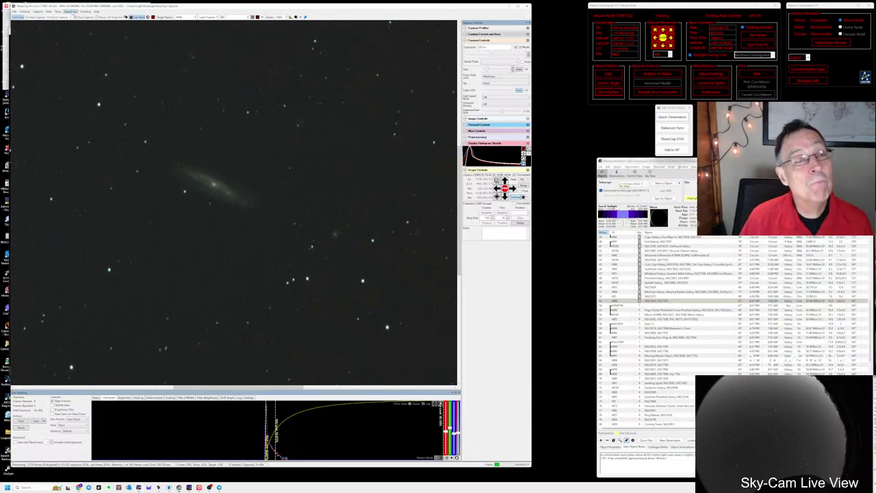
mouse_move(76, 53)
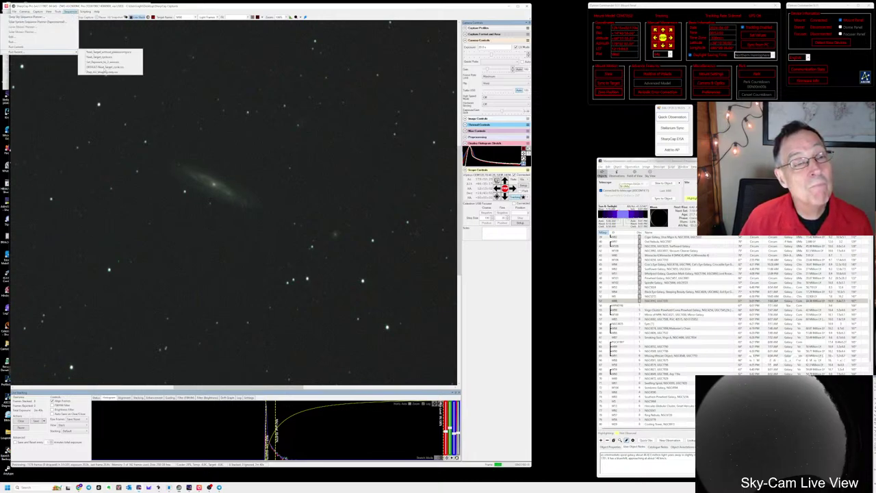
left_click(103, 66)
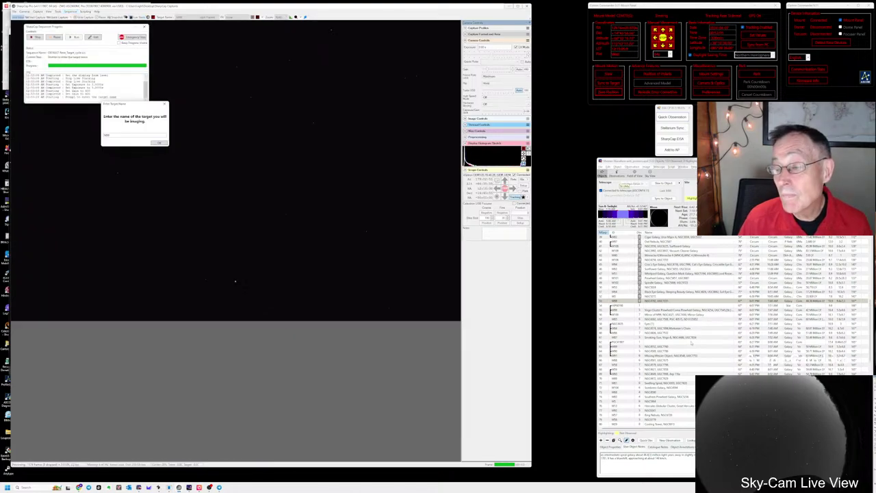
left_click(662, 306)
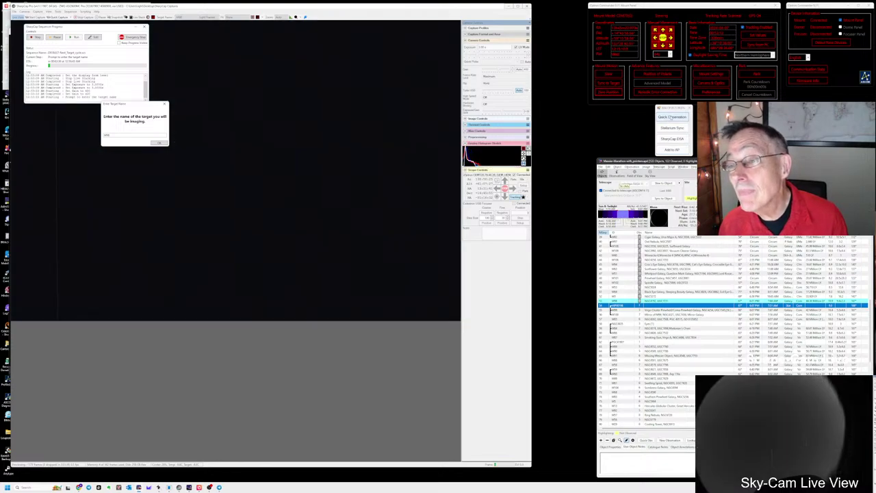
left_click(664, 184)
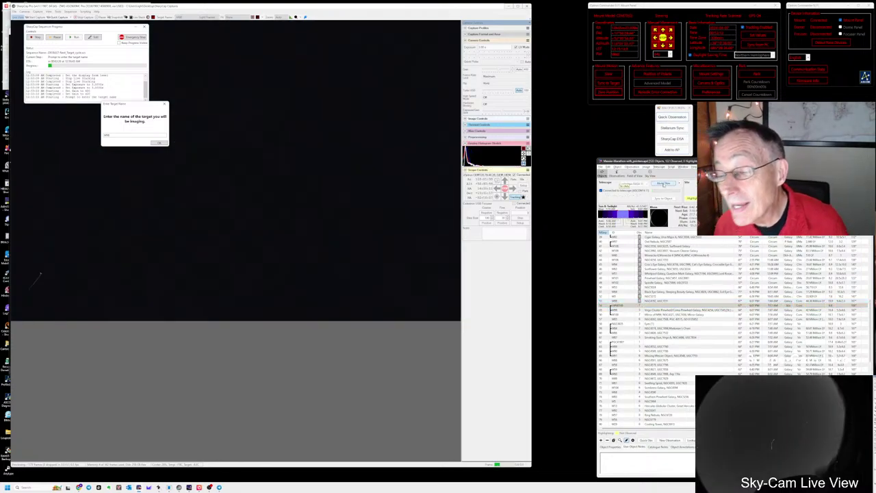
- Enter the combined target's name as the imaging target and confirm that the mount has settled
double_click(152, 135)
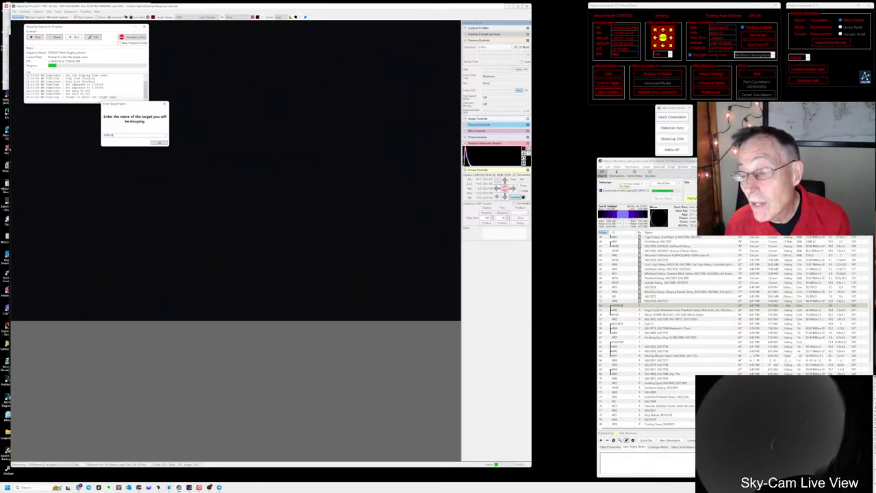
left_click(160, 143)
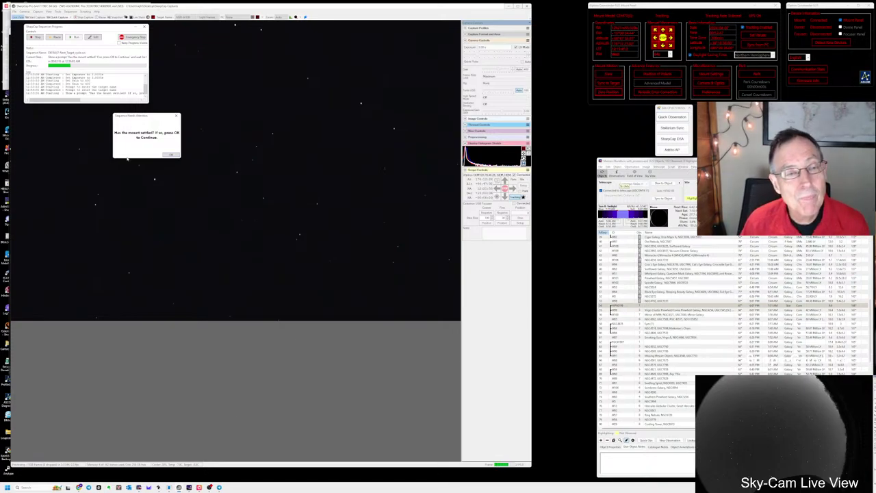
left_click(170, 155)
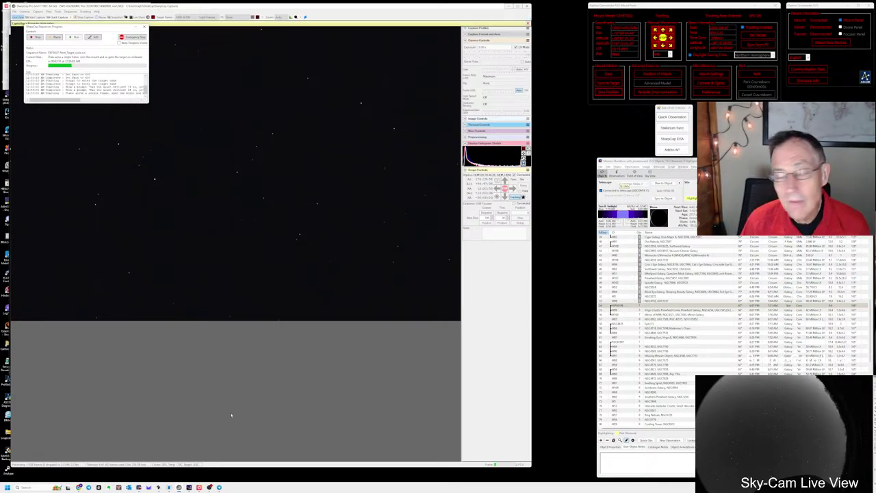
- Switch to Reflector 4 among the open windows and relaunch it
key("alt+Tab")
key("alt+Tab")
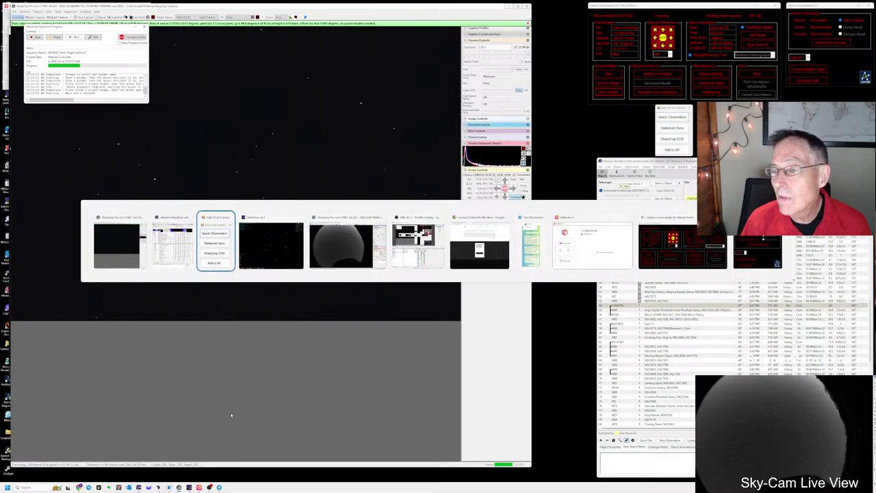
key("alt+Tab")
key("alt+Tab")
key("alt+Tab")
key("alt+Tab")
key("alt+Tab")
key("alt+Tab")
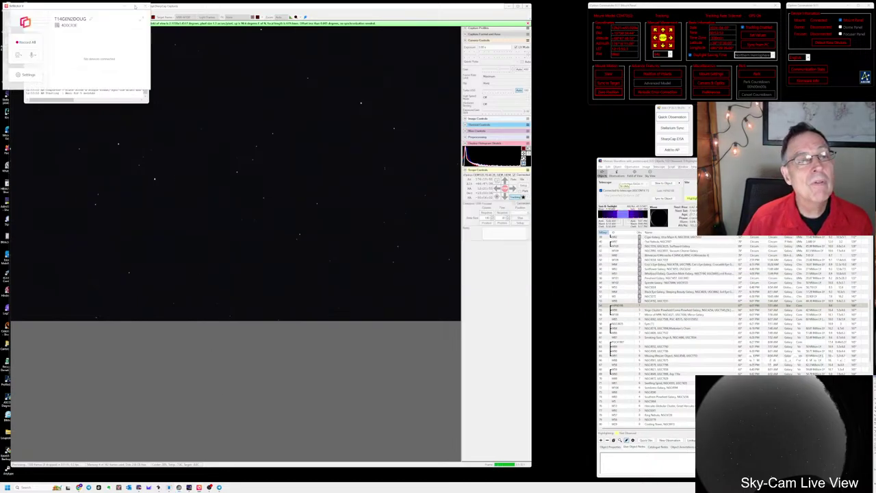
key("alt+Tab")
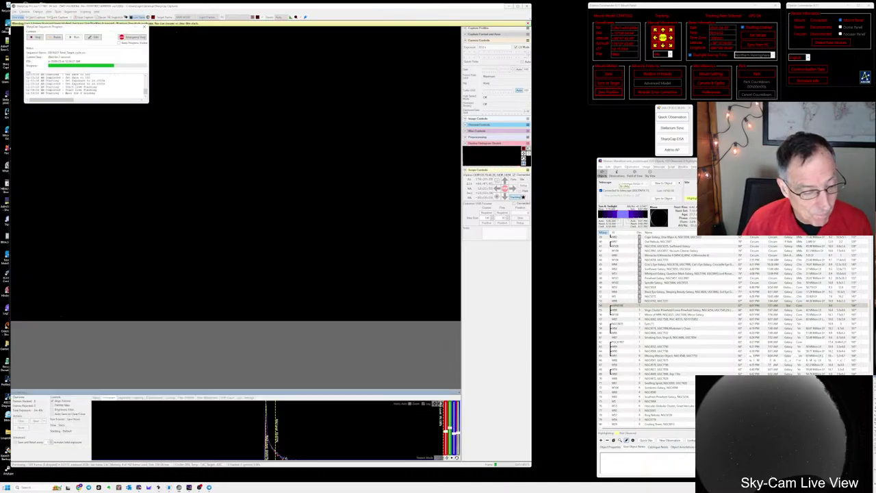
left_click(7, 488)
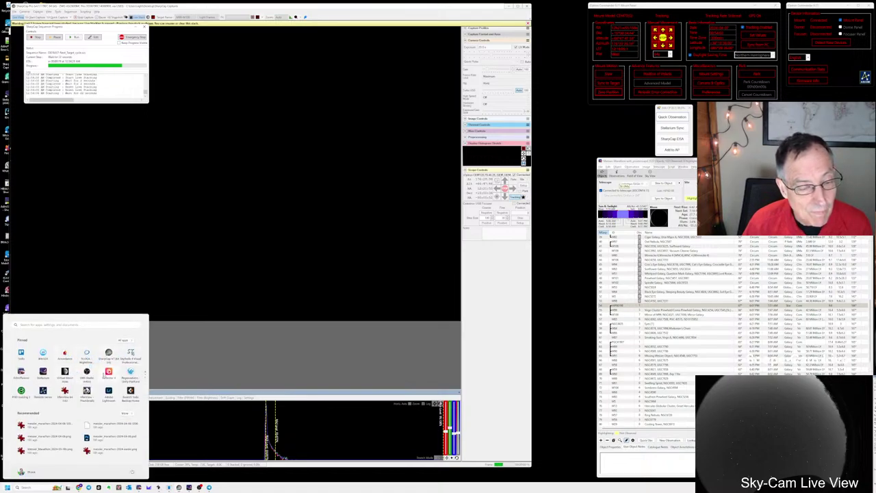
left_click(107, 375)
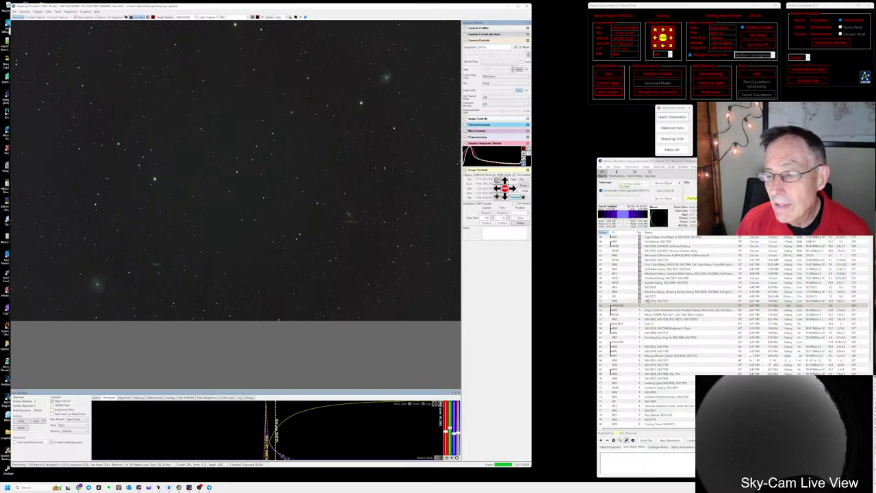
- Sync Stellarium to the combined target below M98, switch to it and identify M100 and M99 inside the sensor frame
left_click(647, 306)
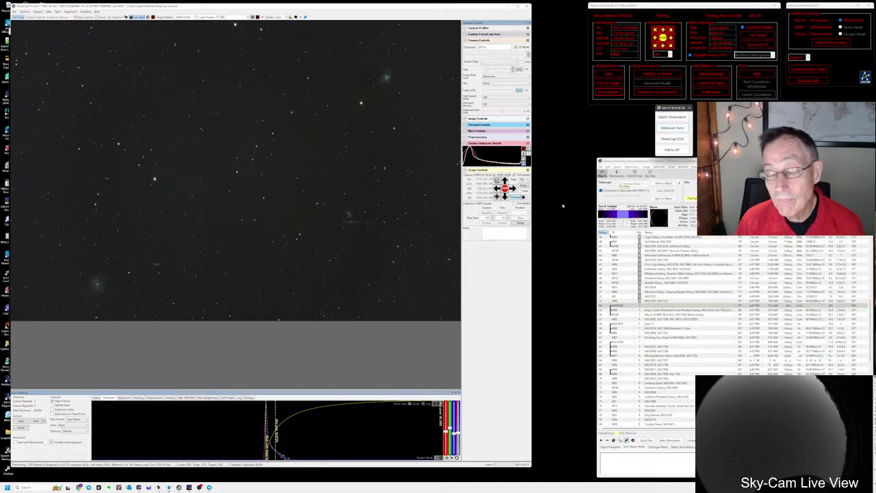
key("alt+Tab")
key("alt+Tab")
key("alt+Tab")
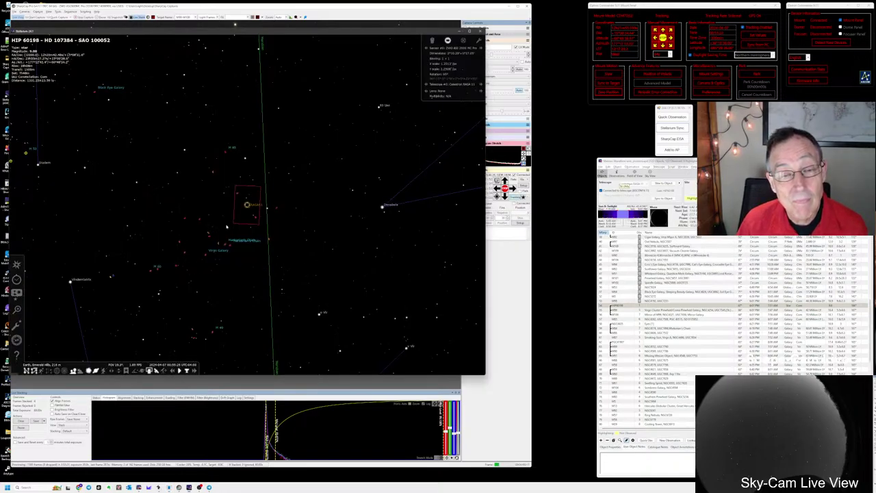
scroll(243, 223, "up", 5)
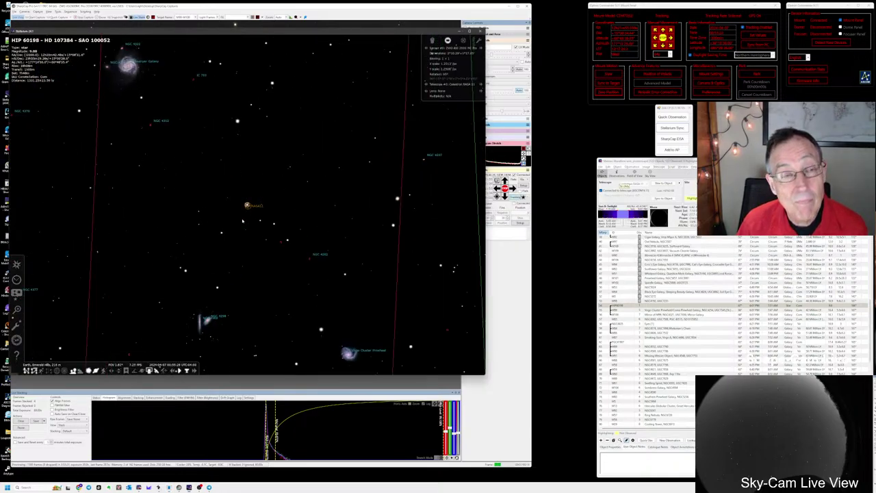
scroll(243, 222, "down", 4)
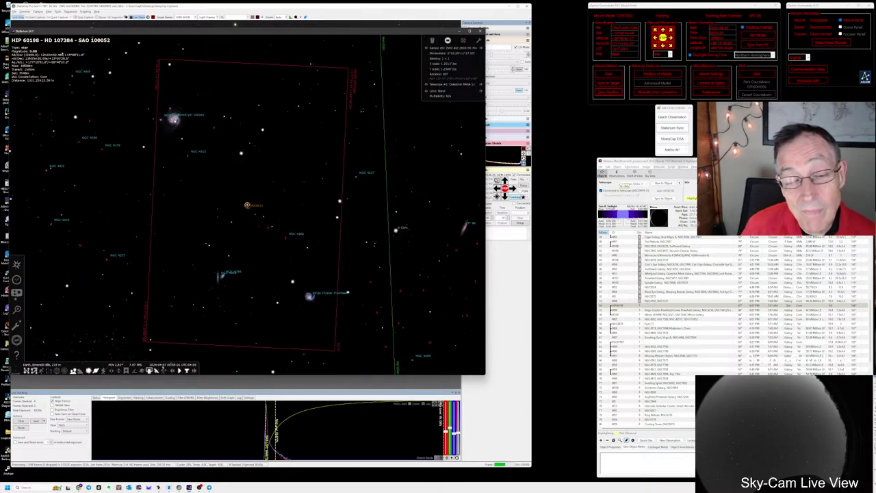
left_click(174, 118)
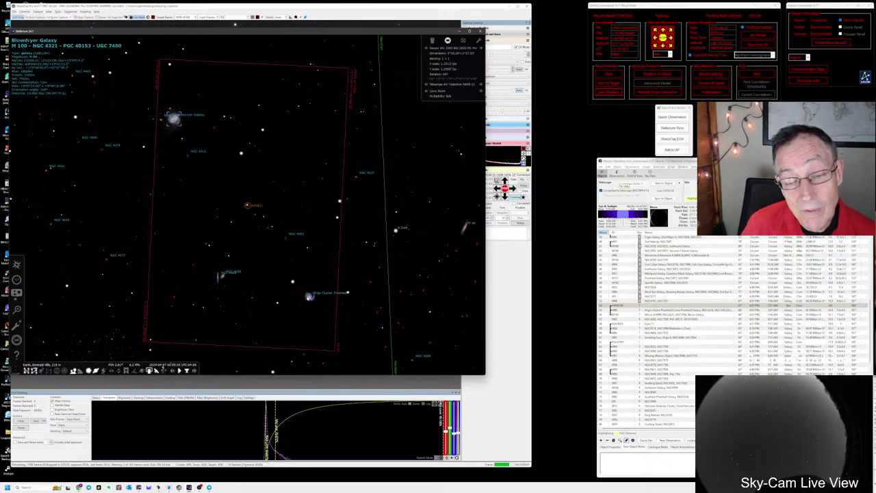
left_click(309, 296)
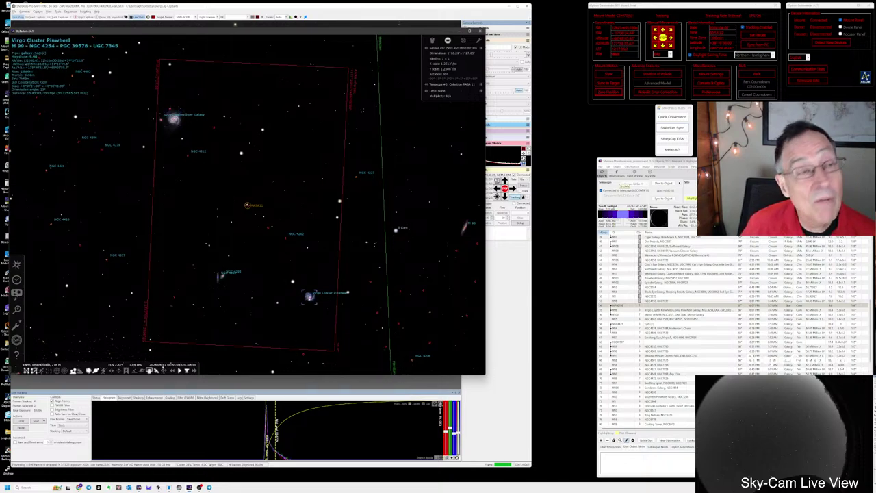
- Examine where the M99 and M100 field lies among the surrounding constellations and the Virgo Cluster galaxies
scroll(298, 308, "down", 5)
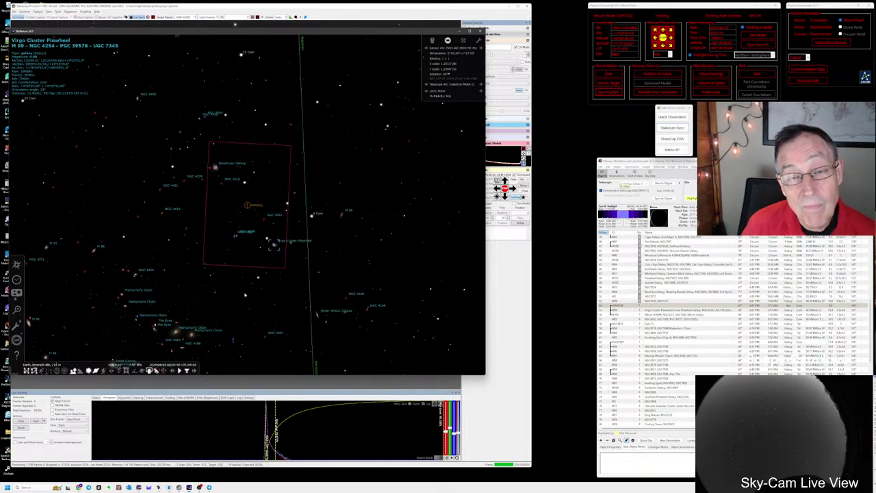
scroll(244, 295, "down", 5)
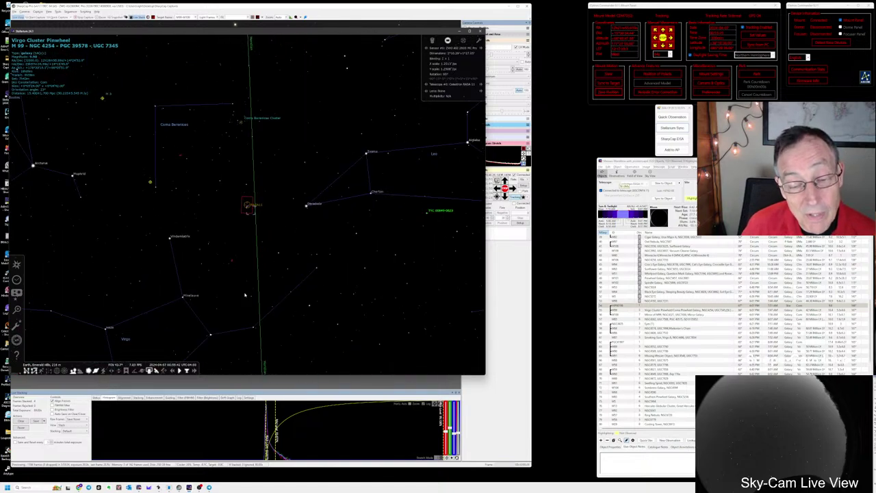
scroll(244, 295, "down", 2)
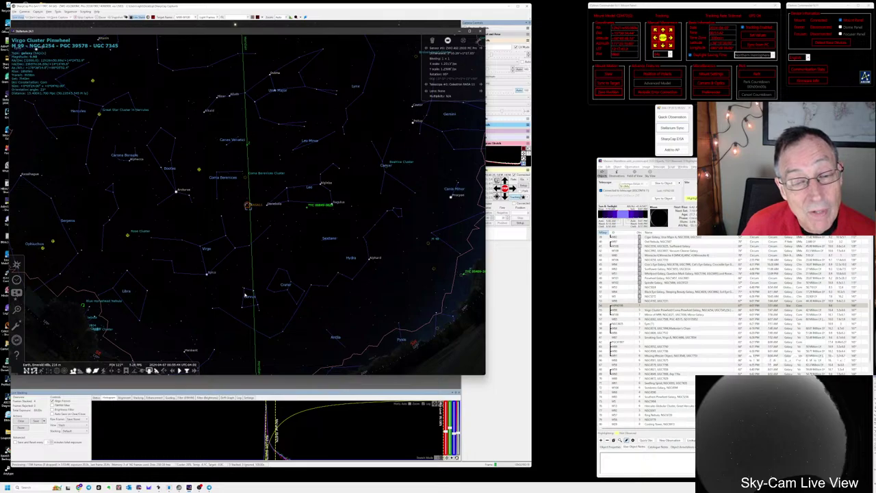
scroll(243, 288, "up", 7)
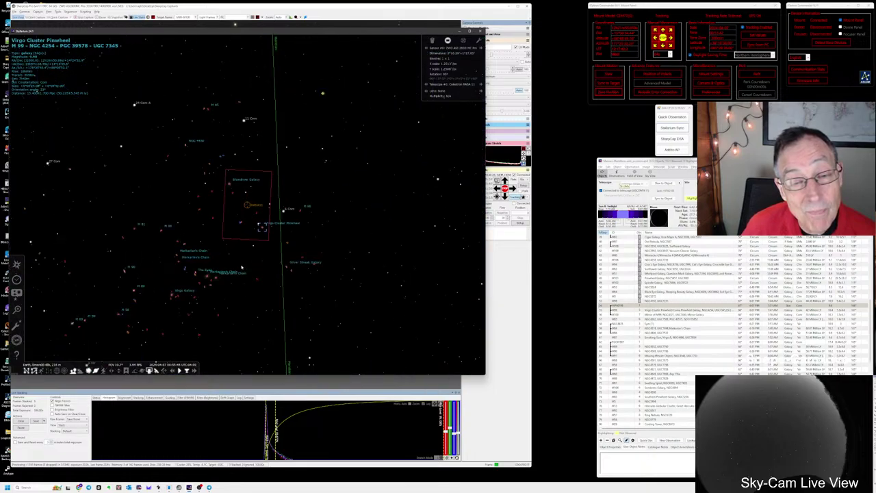
scroll(242, 267, "up", 3)
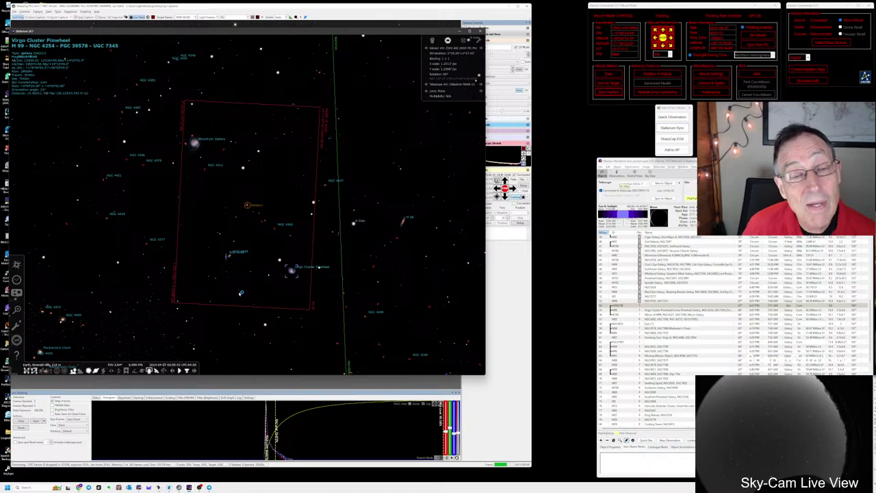
- Switch to SharpCap, plate solve the live stack and briefly annotate its deep sky objects
key("alt+Tab")
key("alt+Tab")
key("alt+Tab")
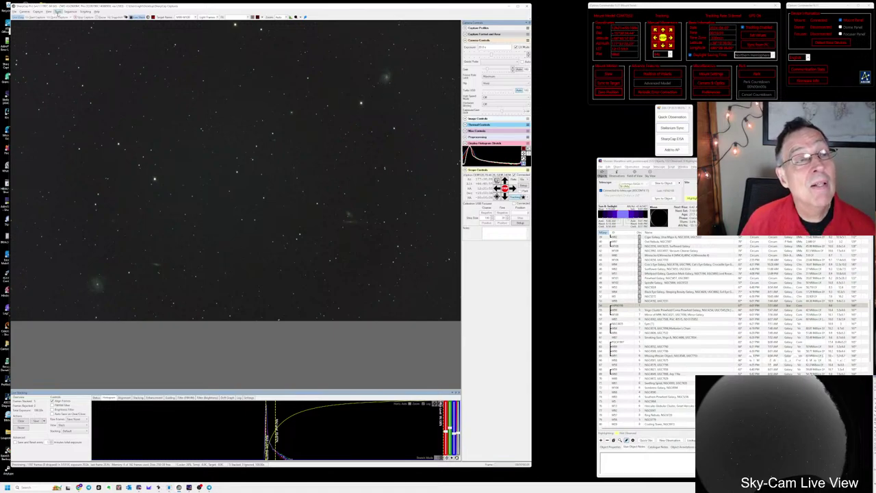
left_click(58, 12)
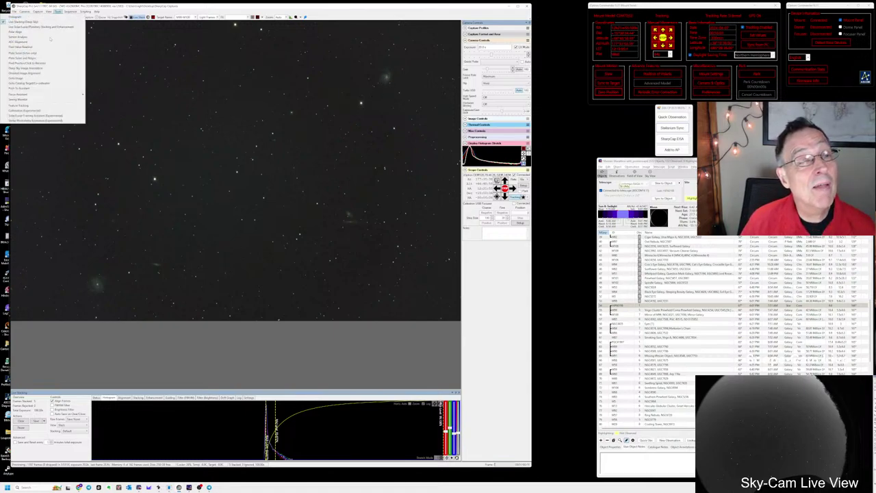
left_click(46, 53)
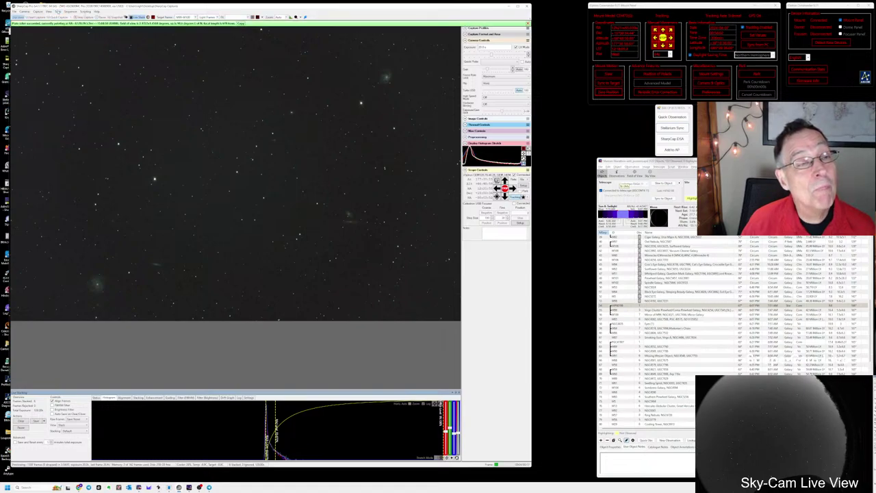
left_click(58, 11)
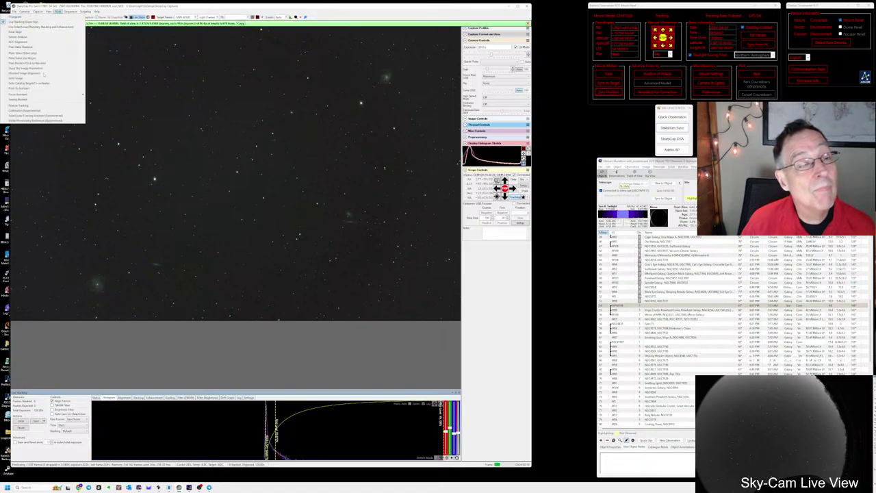
left_click(43, 69)
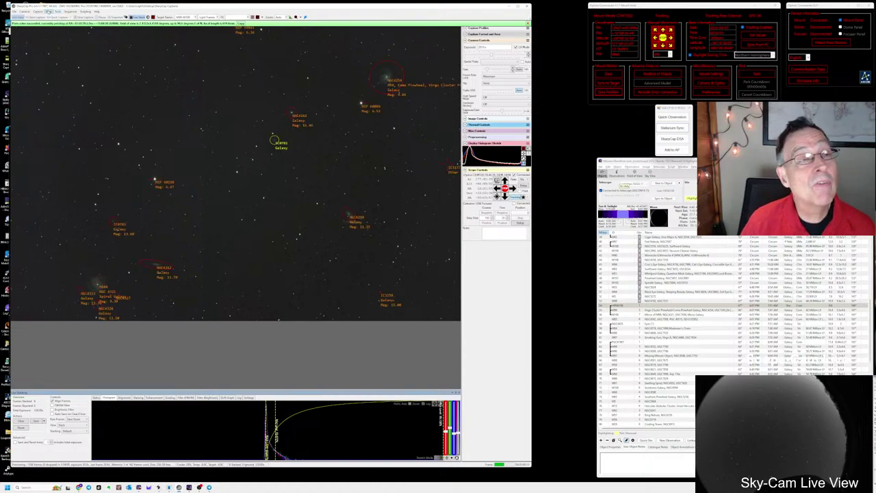
left_click(50, 11)
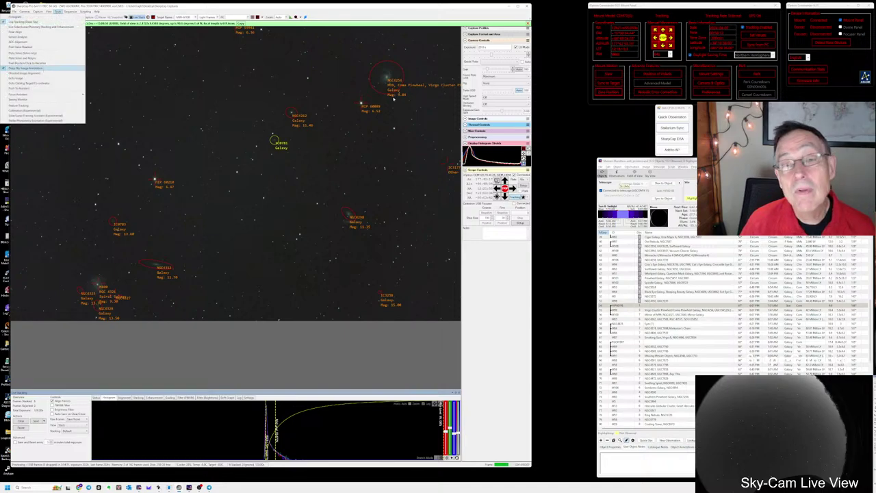
left_click(393, 96)
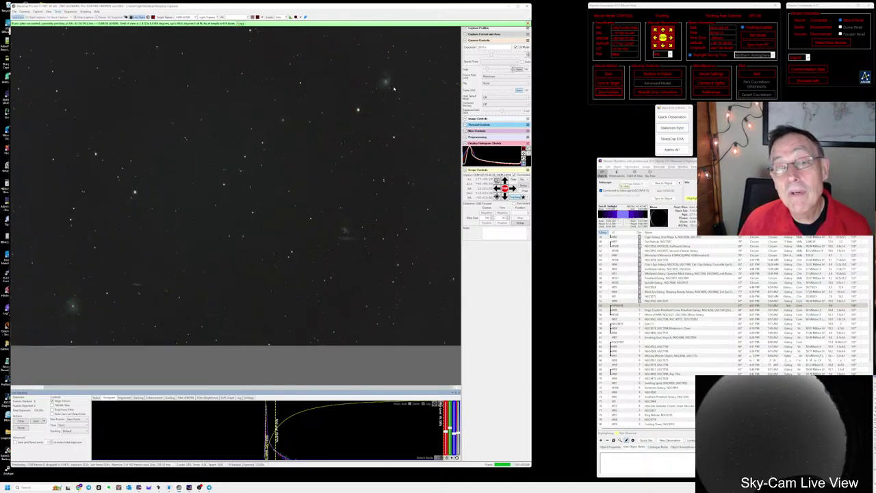
- Examine M99 enlarged in the live stack and select it in the object list to read its notes
scroll(382, 102, "up", 2)
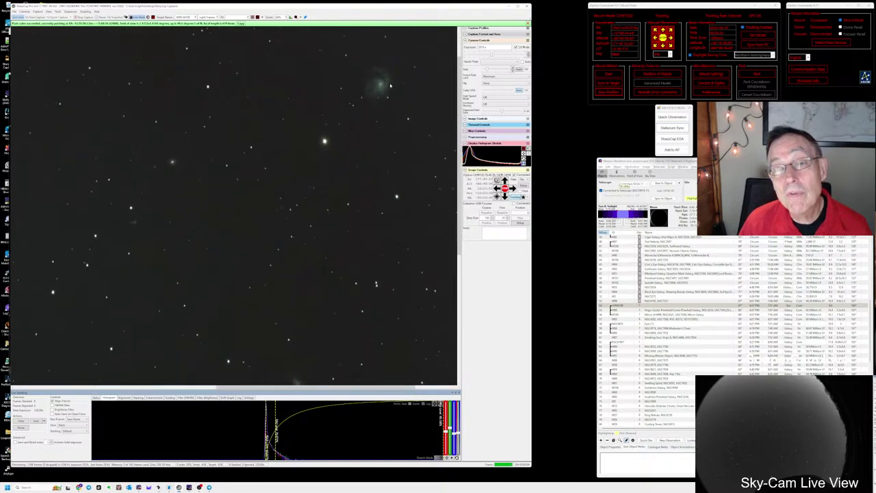
scroll(391, 88, "up", 1)
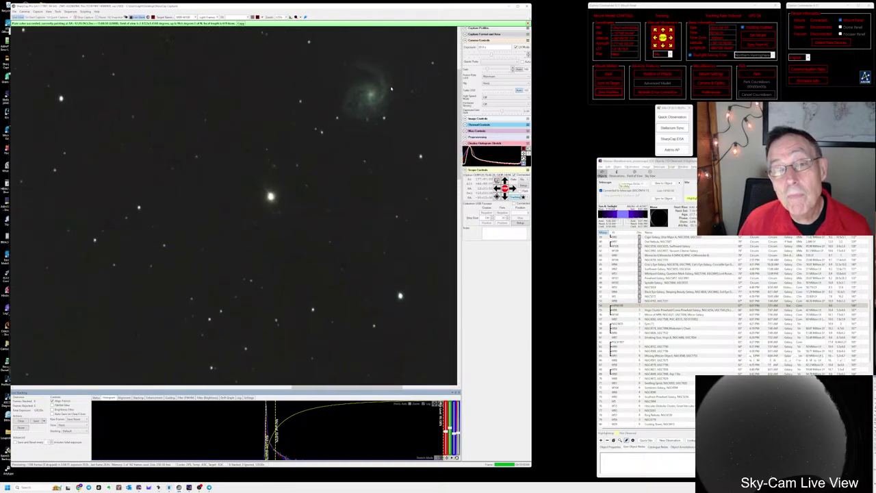
left_click_drag(394, 109, 400, 157)
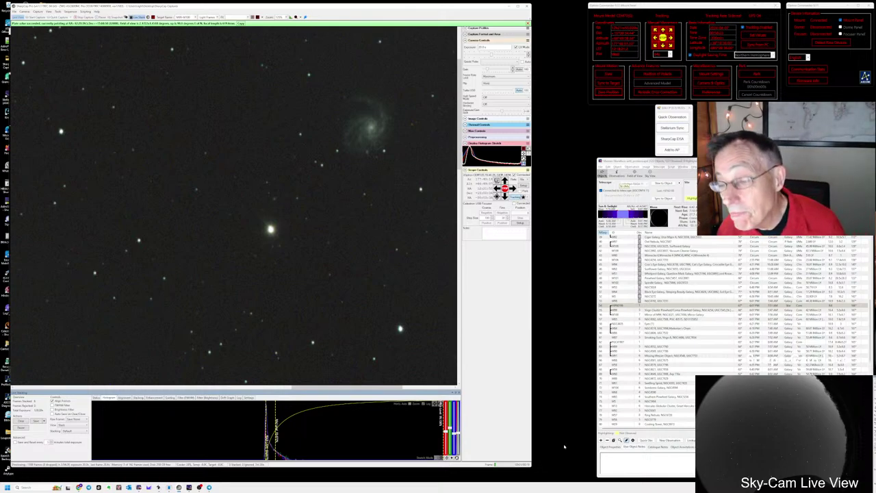
left_click(685, 311)
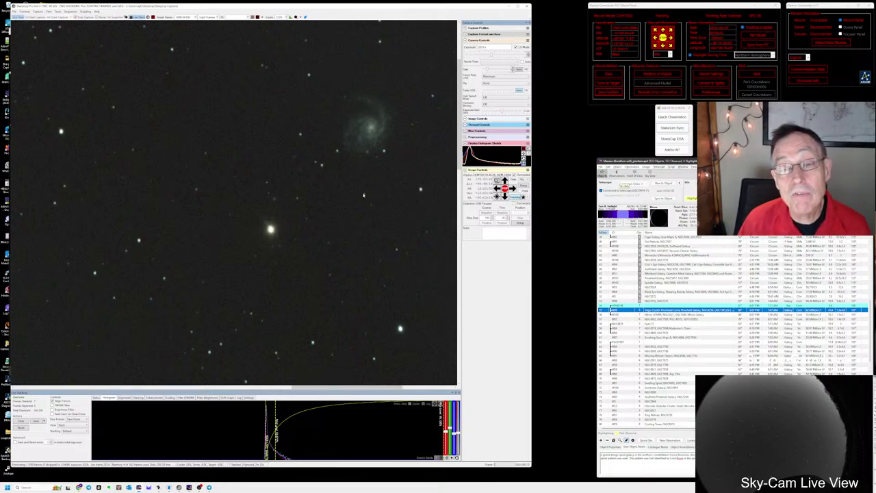
- Examine M100 enlarged in the live stack and select it in the object list to read its notes
scroll(349, 164, "down", 3)
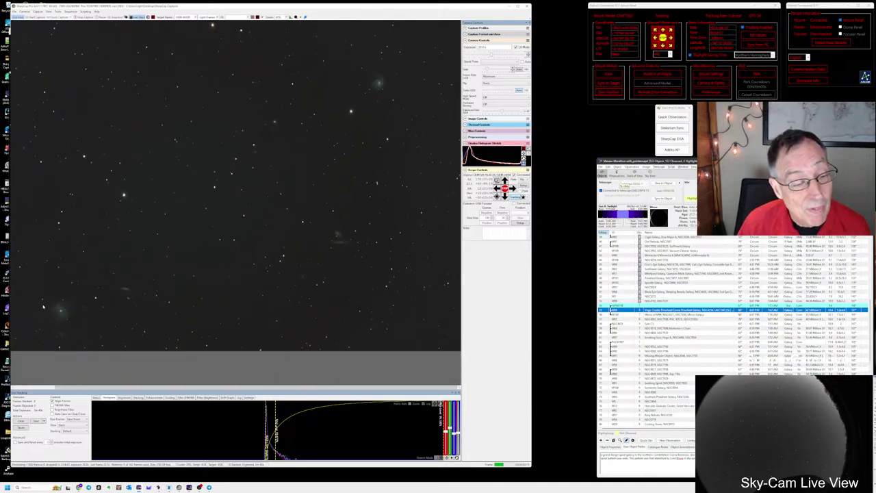
scroll(42, 306, "up", 3)
scroll(58, 354, "up", 1)
scroll(56, 354, "up", 1)
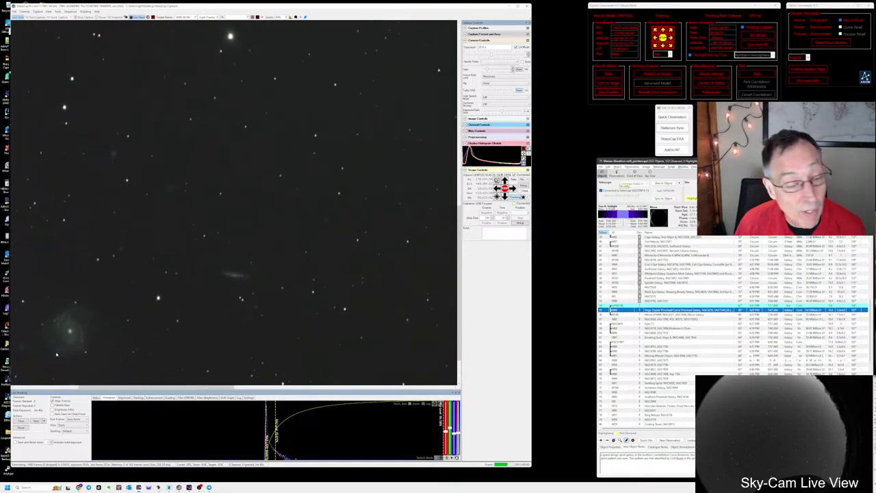
scroll(58, 342, "up", 1)
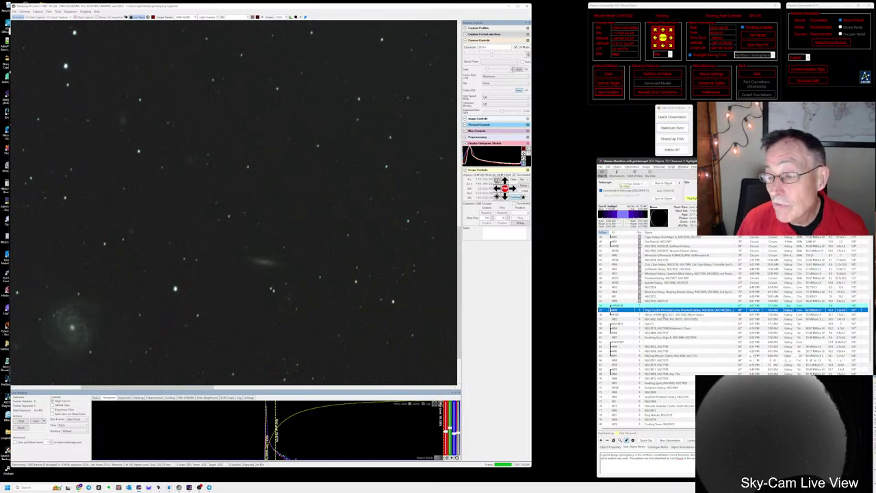
left_click(664, 314)
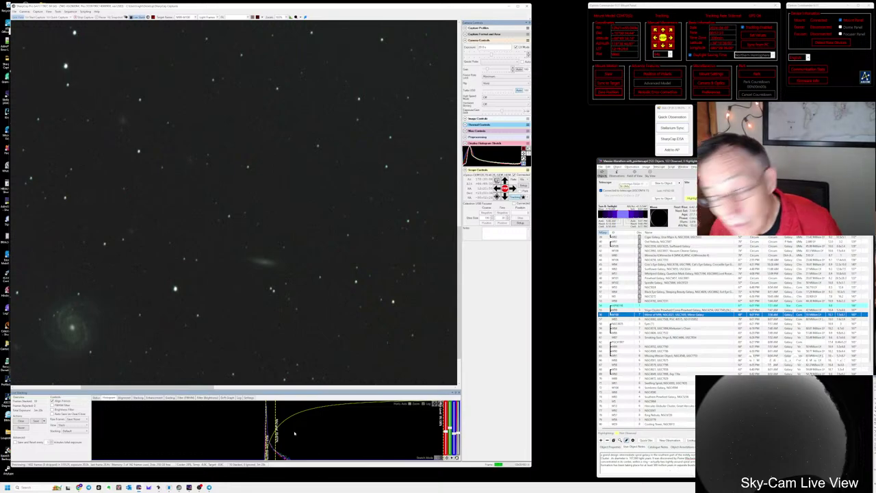
- Bring M100 toward the middle of the live stack at higher magnification to examine its spiral arms
scroll(79, 348, "up", 3)
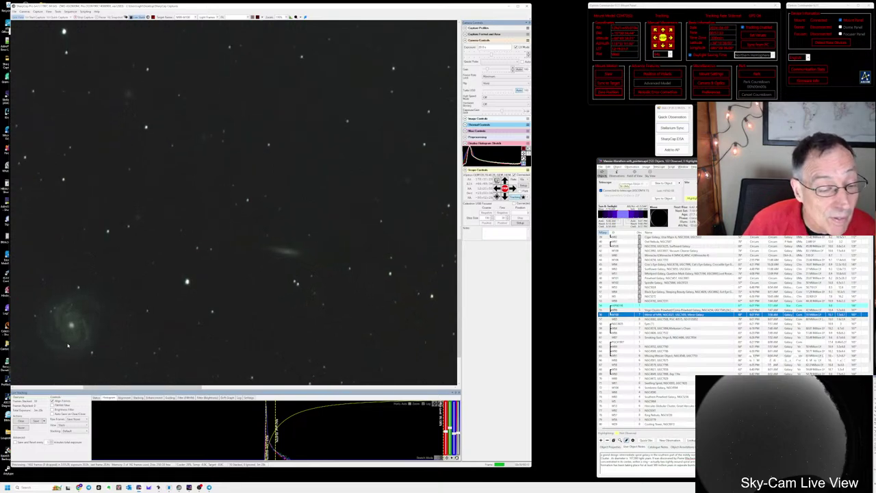
left_click_drag(79, 348, 199, 348)
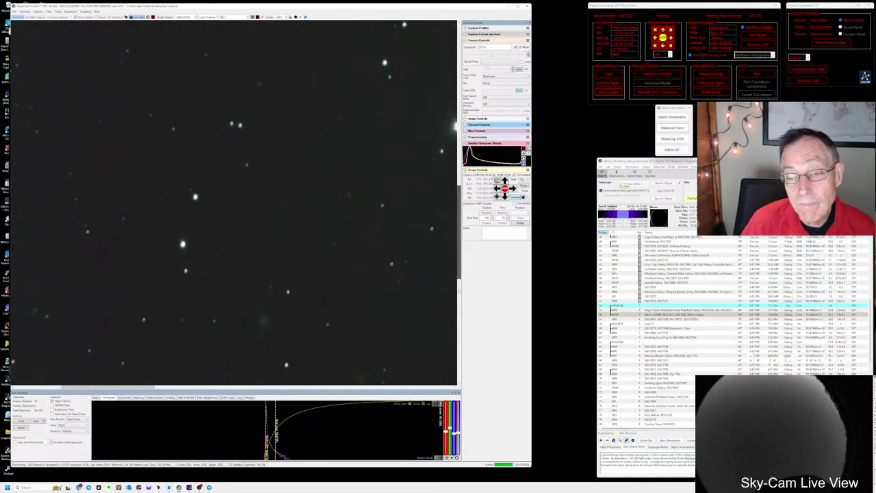
left_click_drag(136, 391, 96, 390)
left_click_drag(460, 241, 468, 305)
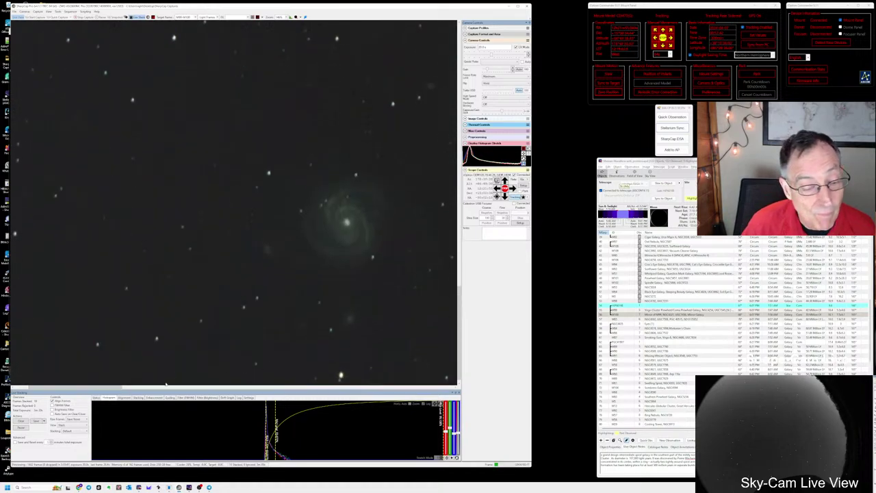
left_click_drag(89, 388, 104, 389)
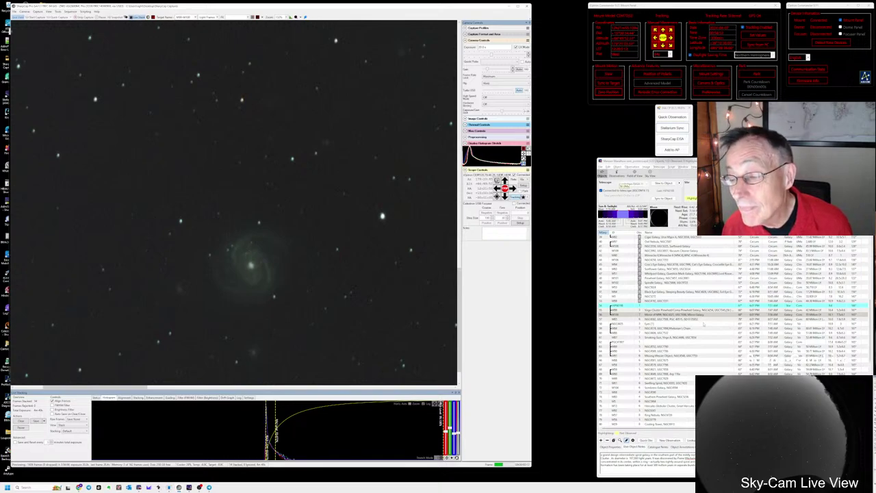
- Add a quick observation for M100 and its 2 associated objects, noting the effects of tidal interactions and the star forming regions
left_click(667, 316)
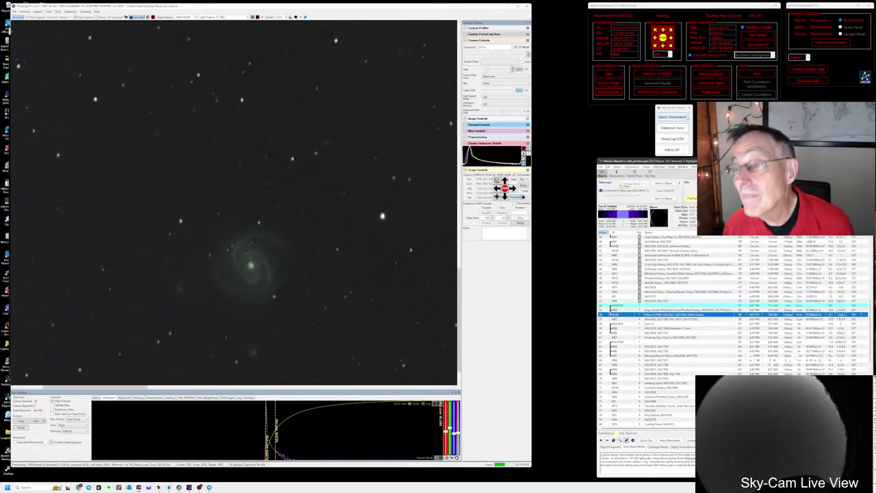
left_click(673, 117)
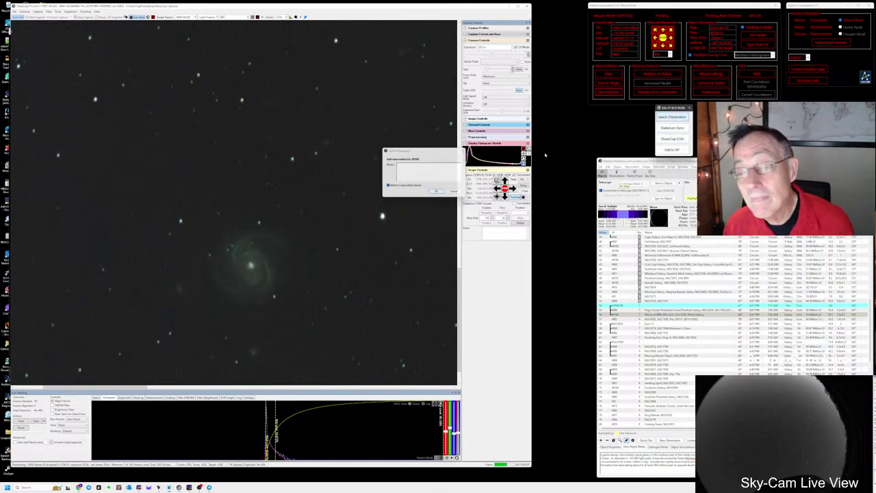
type("Not bad")
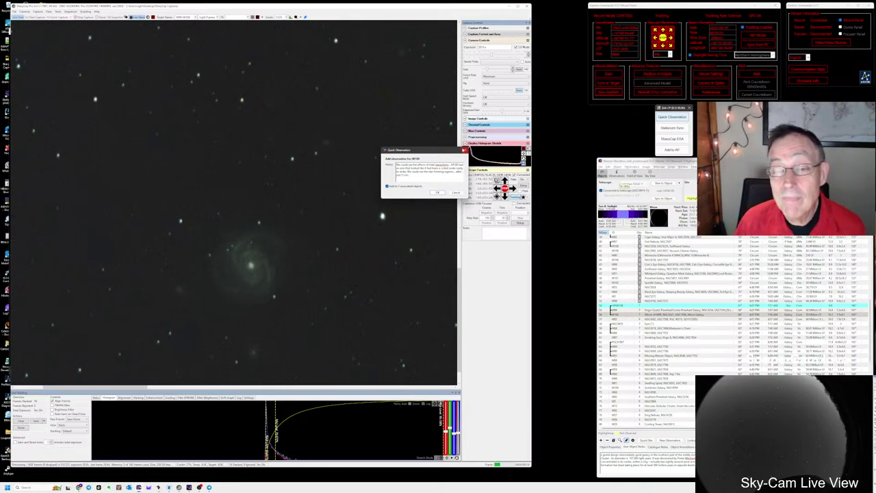
left_click(437, 193)
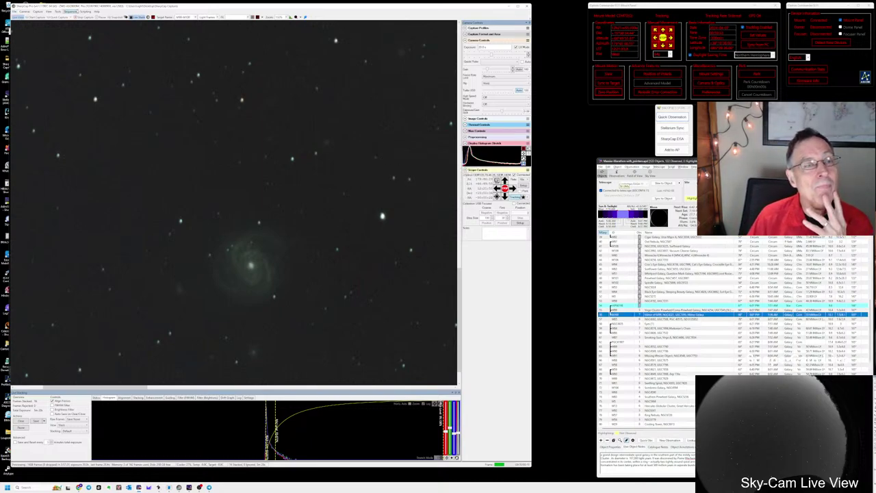
- Run the default next-target sequence, select M85 in the object list and slew the telescope to it
left_click(71, 12)
left_click(70, 12)
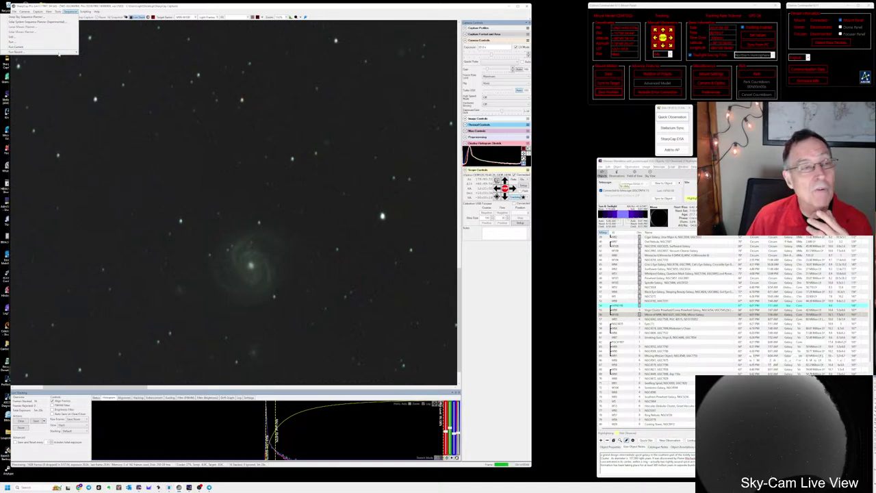
mouse_move(59, 54)
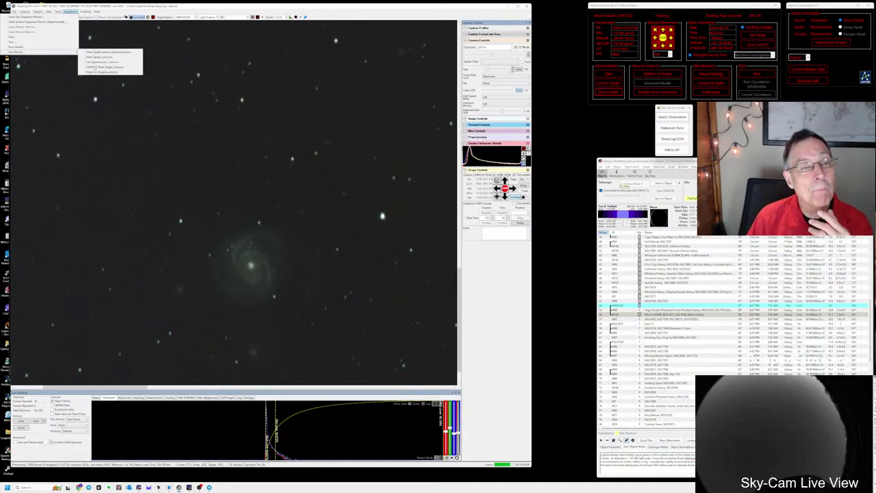
left_click(95, 67)
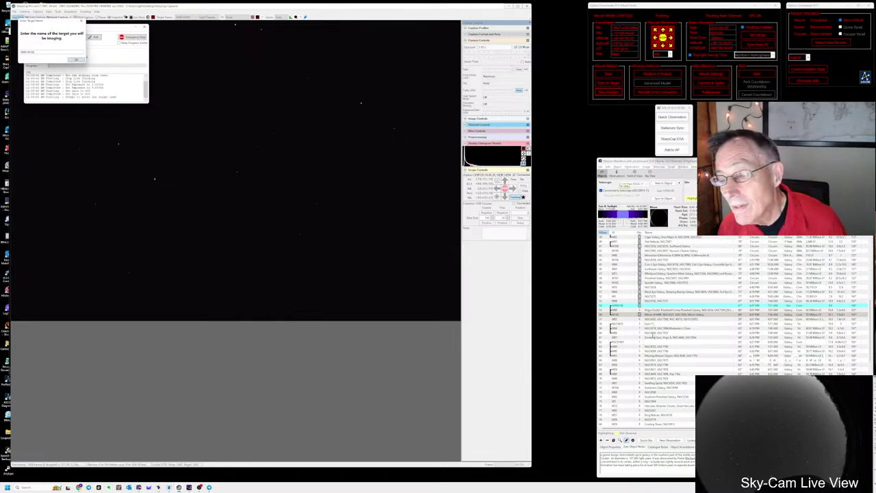
left_click(684, 319)
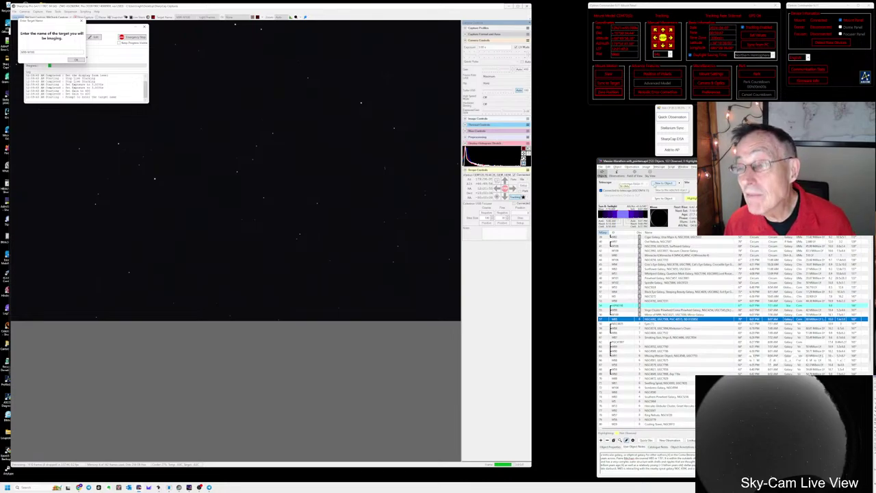
left_click(663, 183)
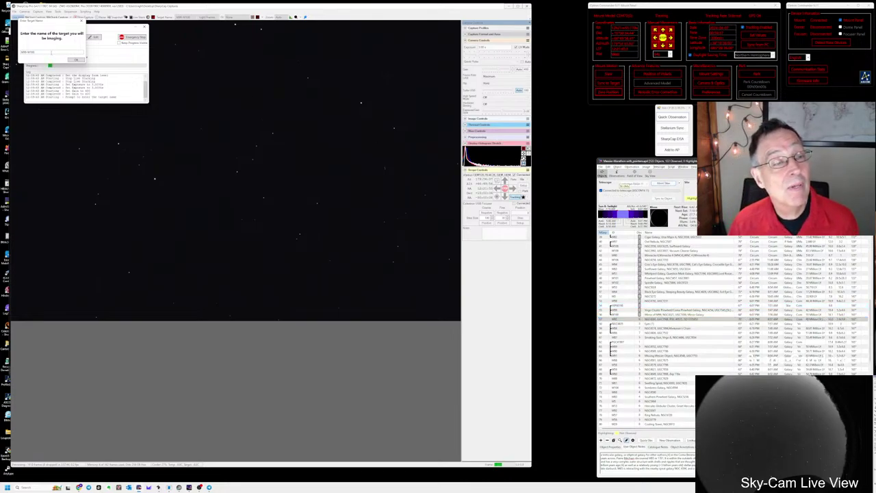
- Name the imaging target M85 and confirm that the mount has settled so the sequence continues
type("M")
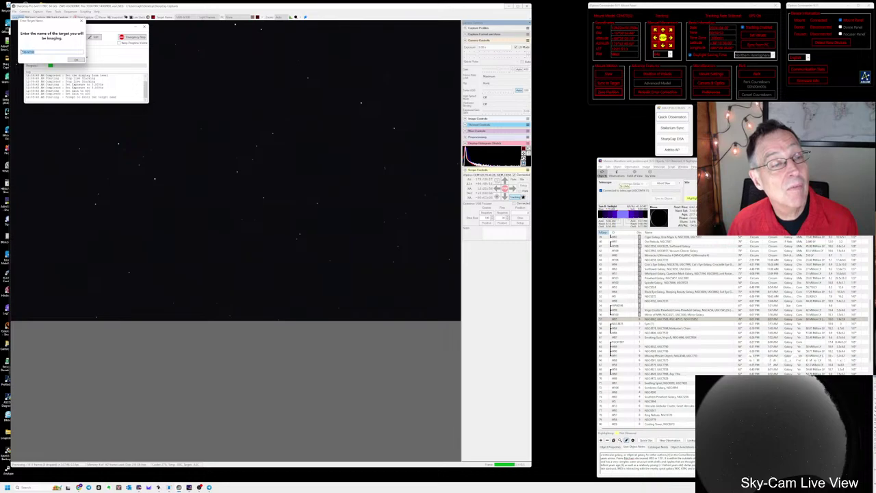
type("106")
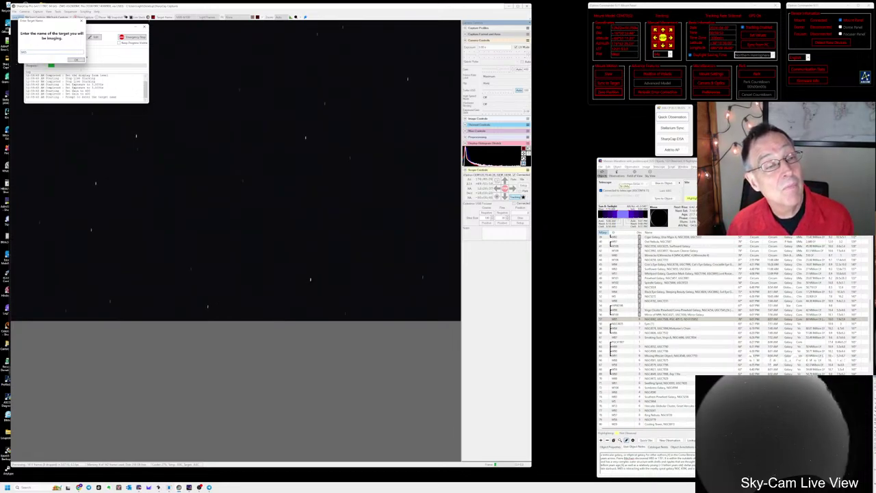
left_click(76, 60)
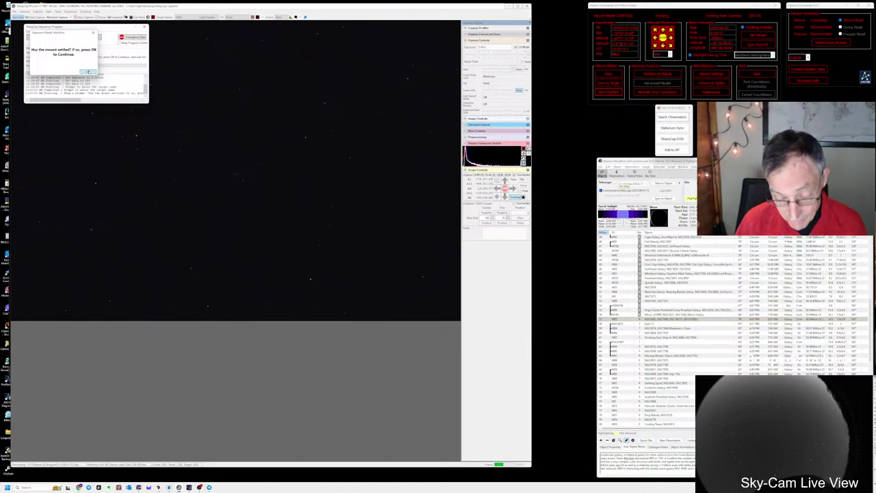
left_click(88, 72)
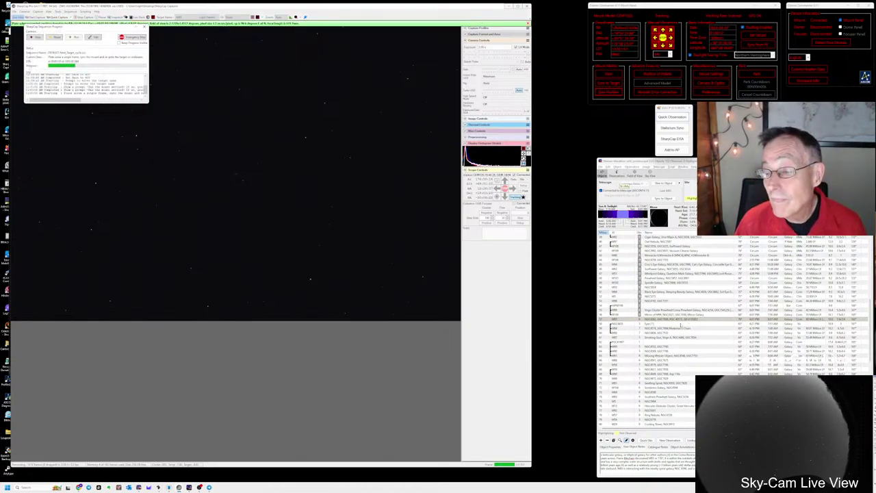
- Select M85 in the object list, sync Stellarium to it and switch to Stellarium
left_click(663, 320)
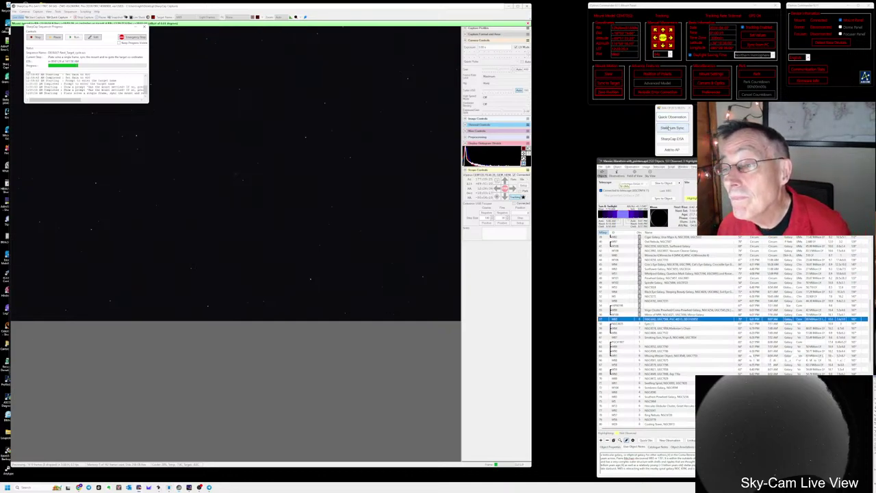
left_click(673, 129)
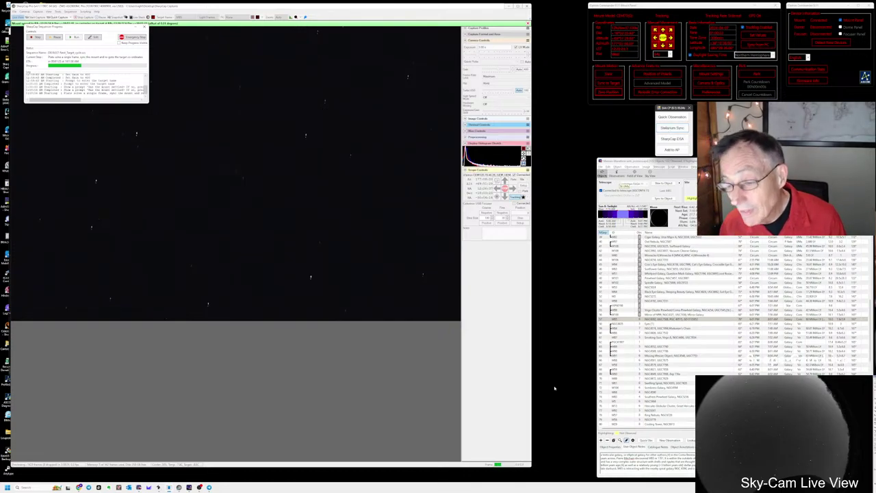
key("alt+Tab")
key("alt+Tab")
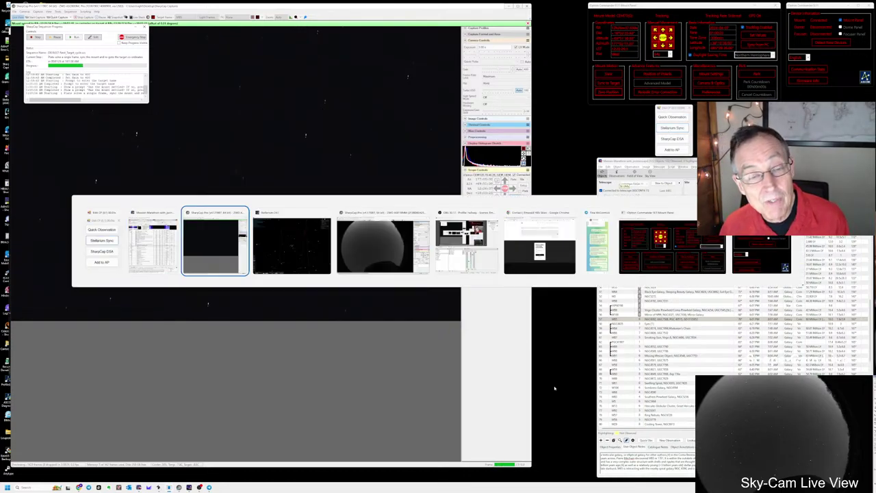
key("alt+Tab")
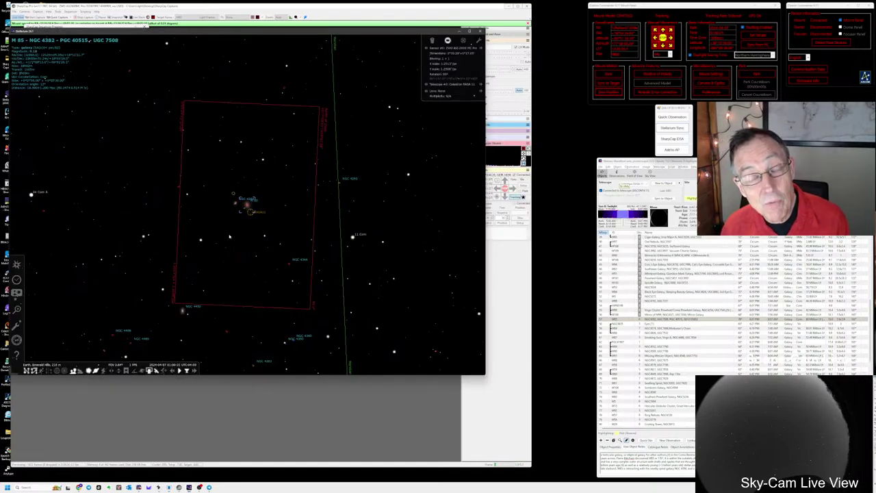
- Examine M85 and its neighbouring galaxy enlarged in the star chart
scroll(238, 219, "up", 2)
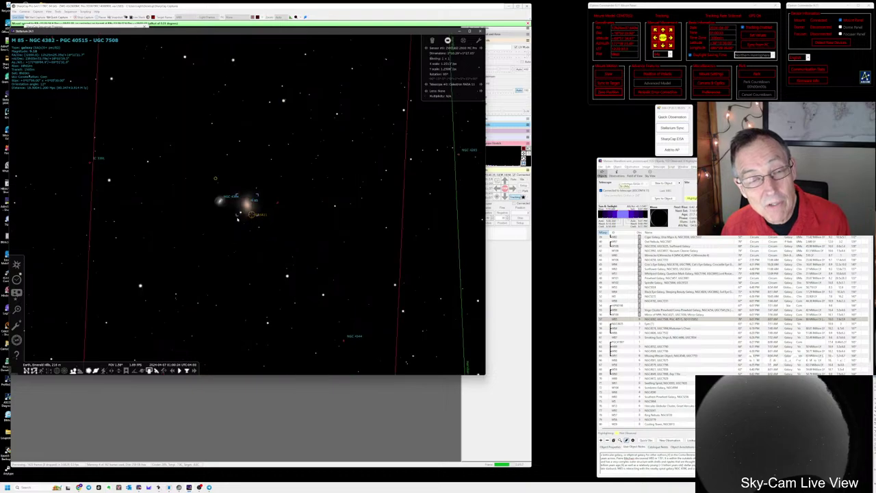
scroll(238, 219, "up", 2)
scroll(237, 219, "up", 1)
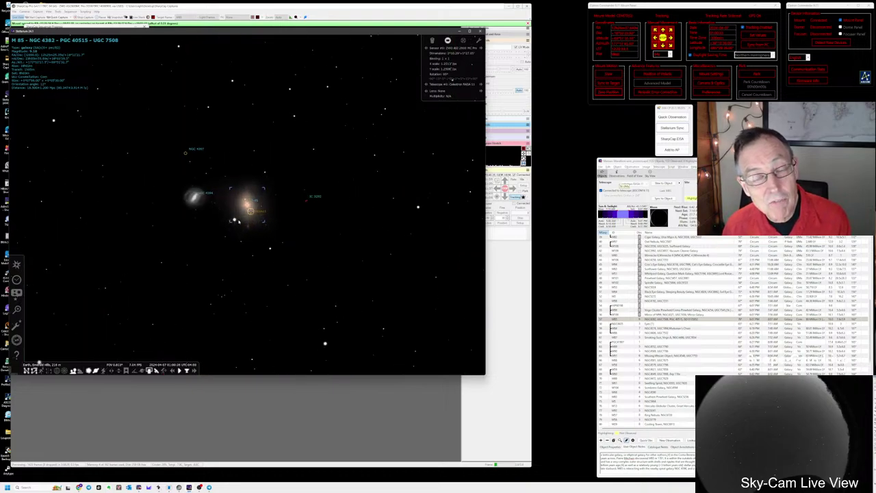
scroll(240, 221, "up", 1)
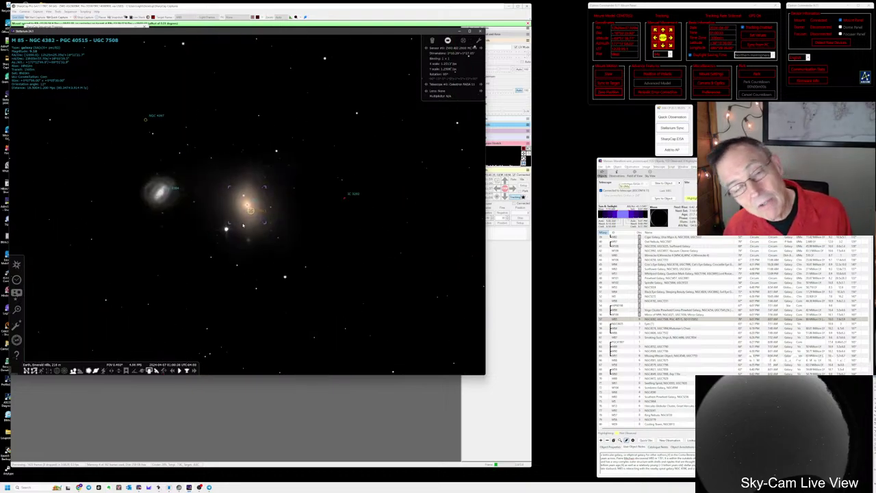
scroll(243, 224, "up", 2)
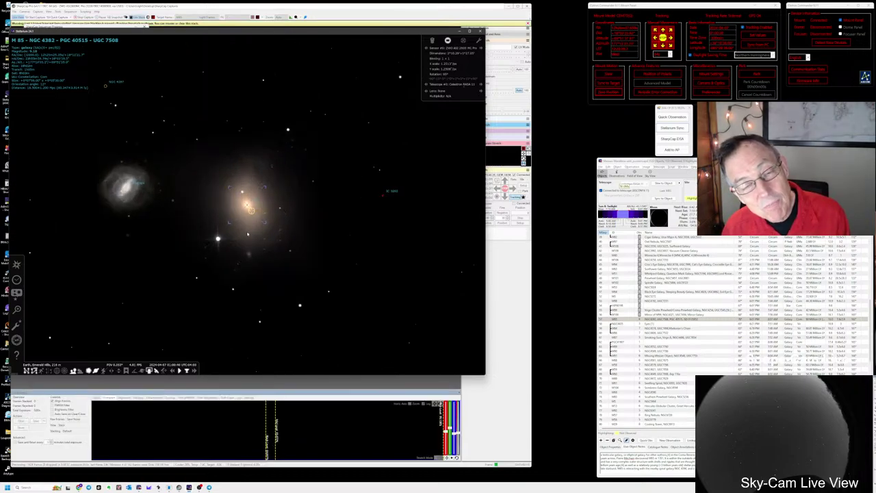
scroll(248, 234, "down", 2)
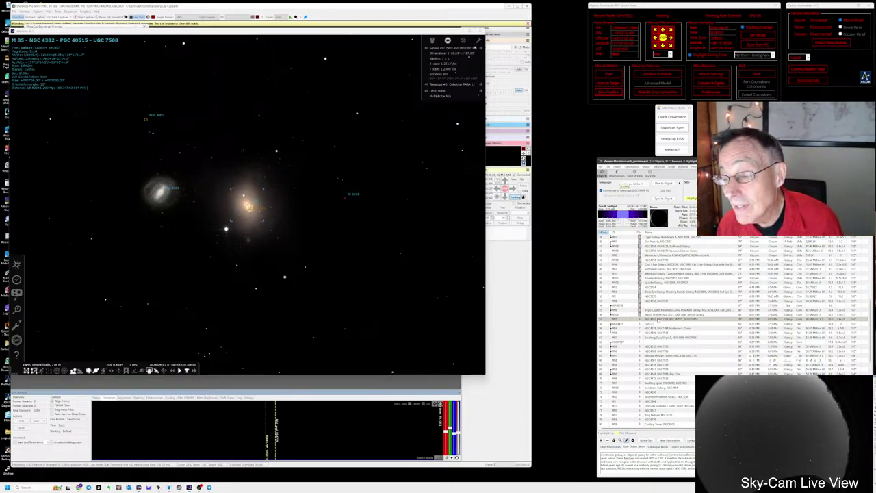
- Switch to SharpCap and examine M85 and its companion galaxy enlarged in the live stack
key("alt+Tab")
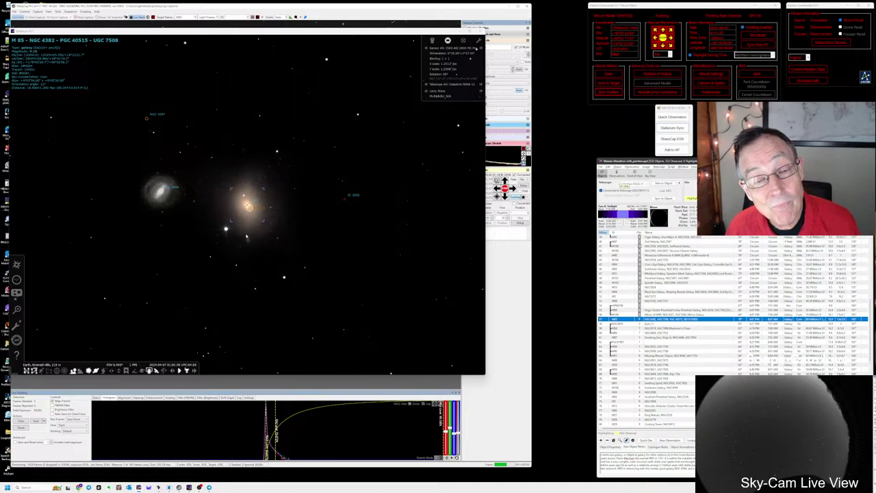
key("alt+Tab")
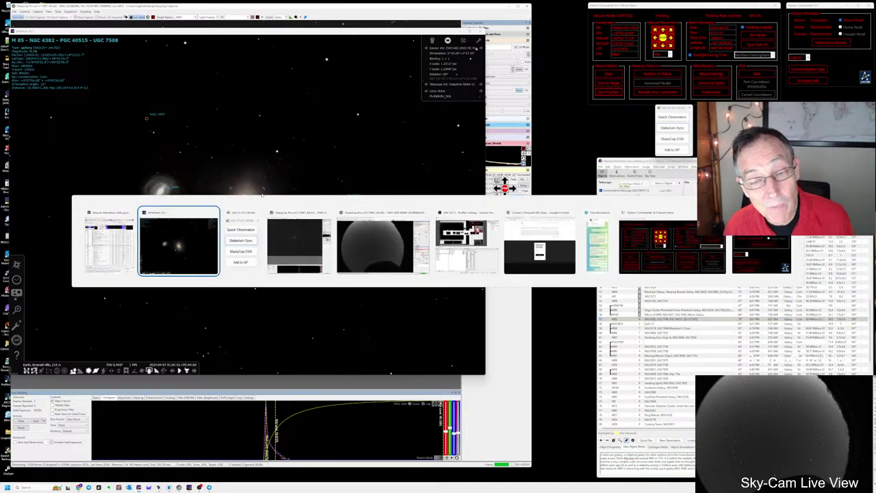
key("alt+Tab")
key("Tab")
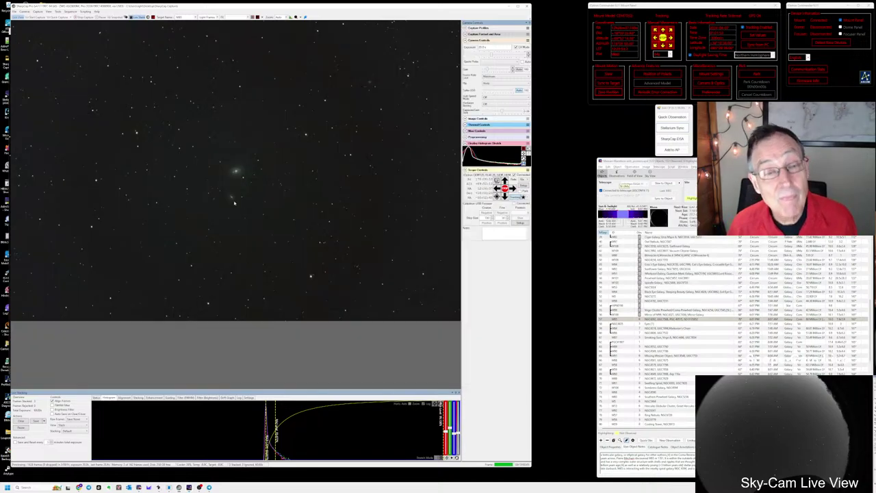
scroll(234, 187, "up", 2)
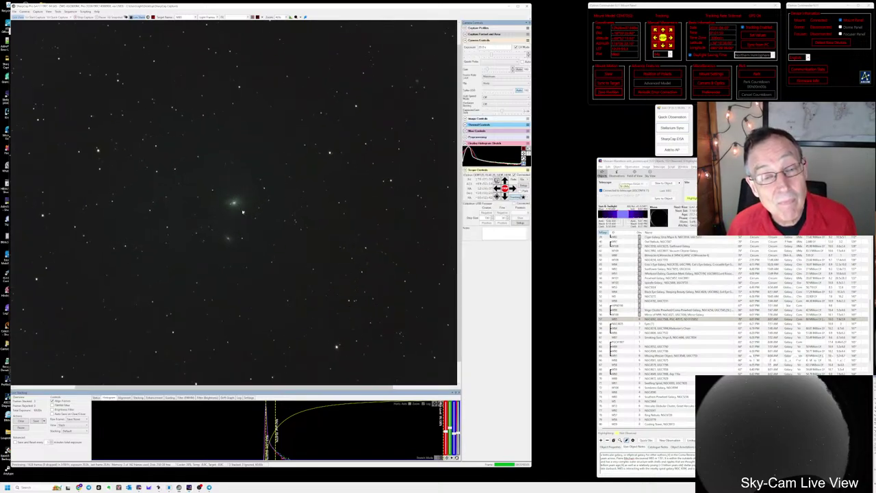
scroll(233, 209, "up", 2)
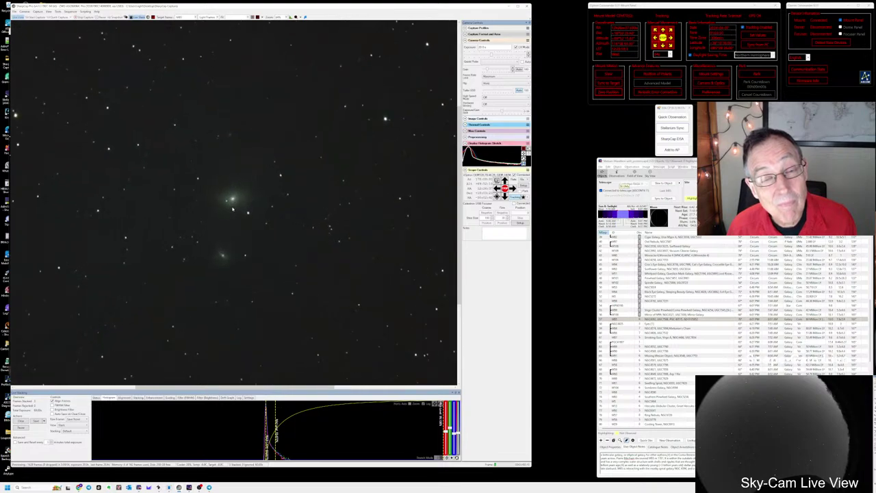
scroll(233, 209, "up", 1)
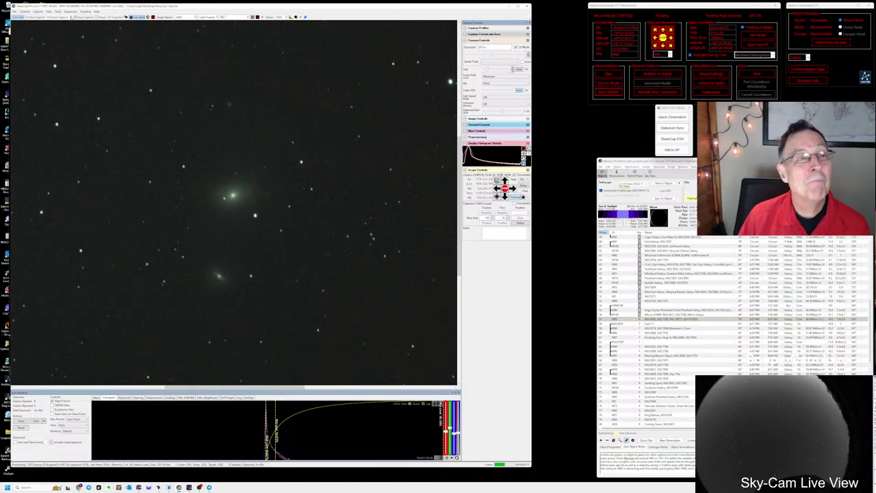
- Run the first of the recent next-target sequences to move on from M85
left_click(71, 11)
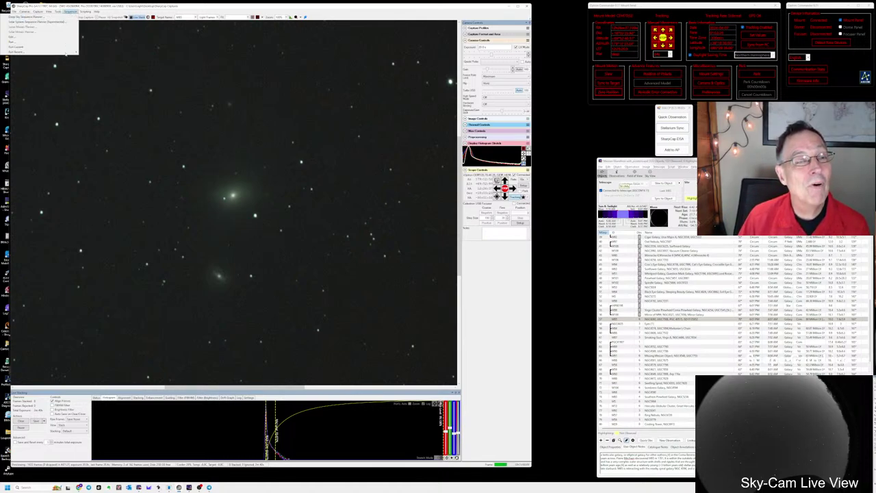
mouse_move(72, 52)
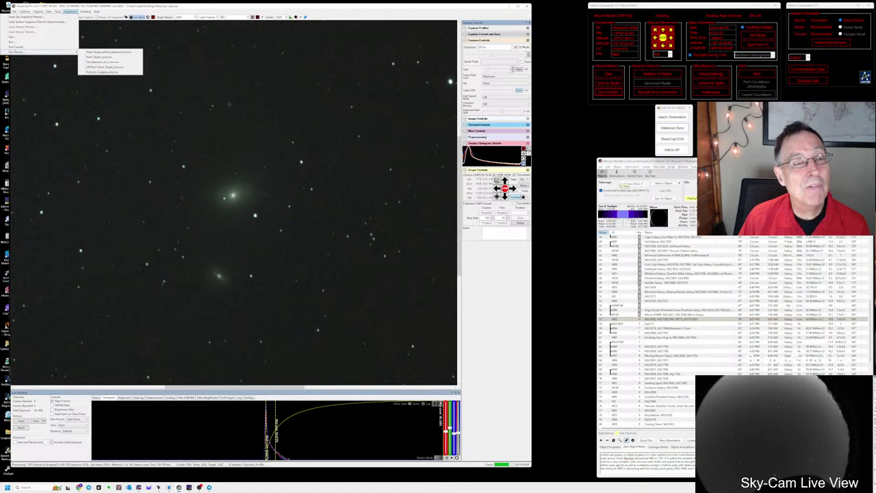
left_click(106, 52)
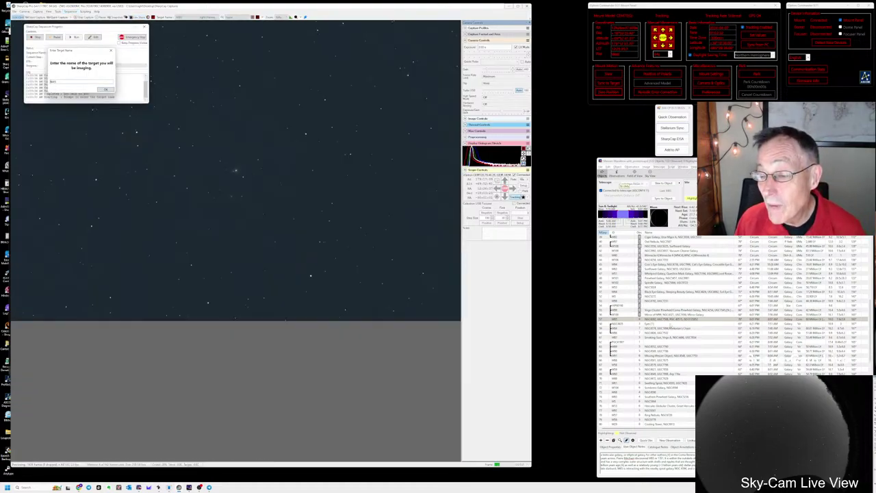
- Add a quick observation with a short descriptive note for M85
left_click(685, 319)
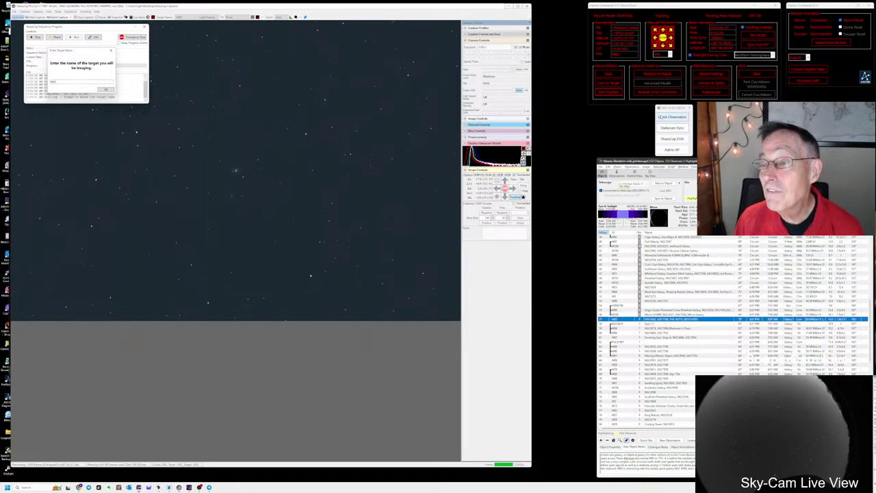
left_click(672, 117)
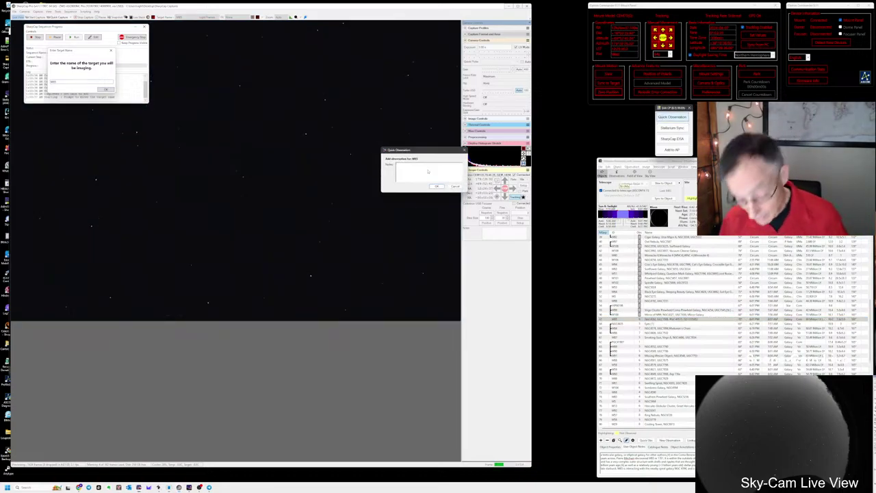
type("So far")
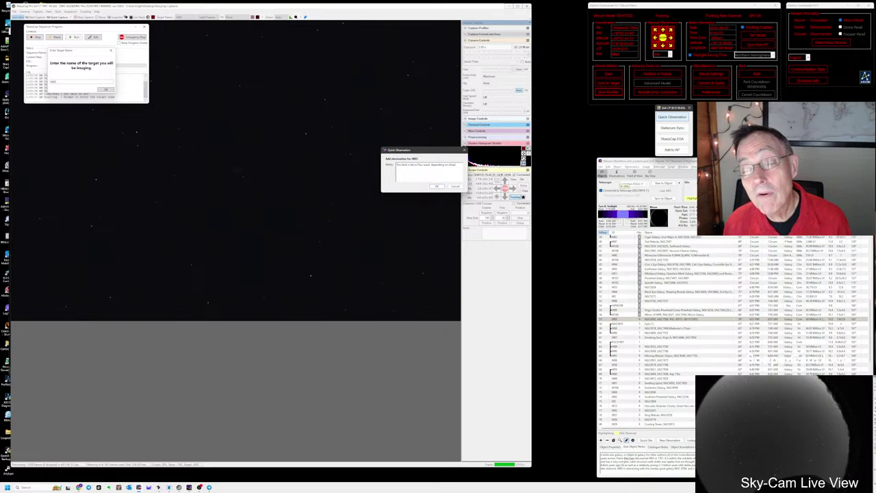
type("the")
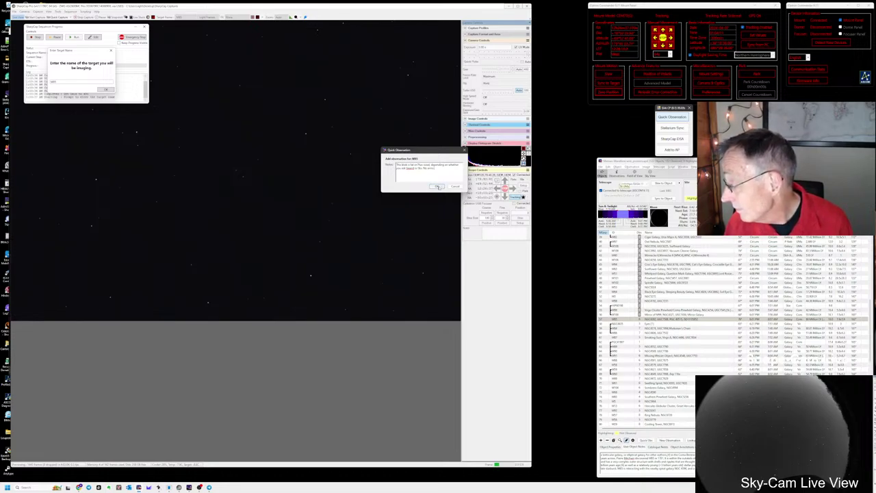
left_click(439, 186)
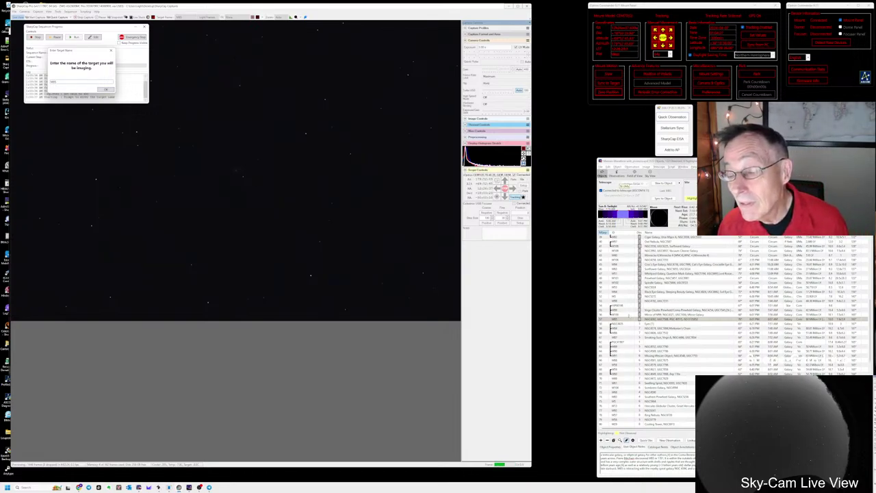
- Slew the telescope to the Eyes (NGC 4435), entering the sequence's target name and confirming that the mount has settled
left_click(653, 324)
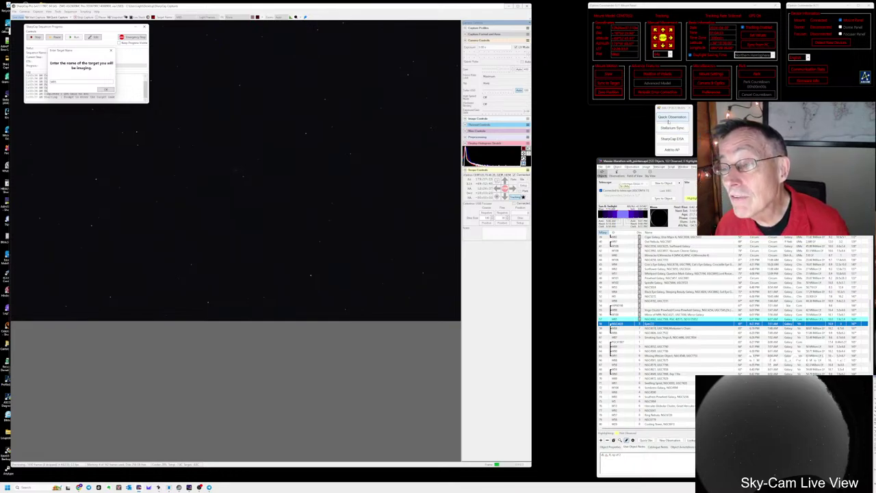
left_click(668, 184)
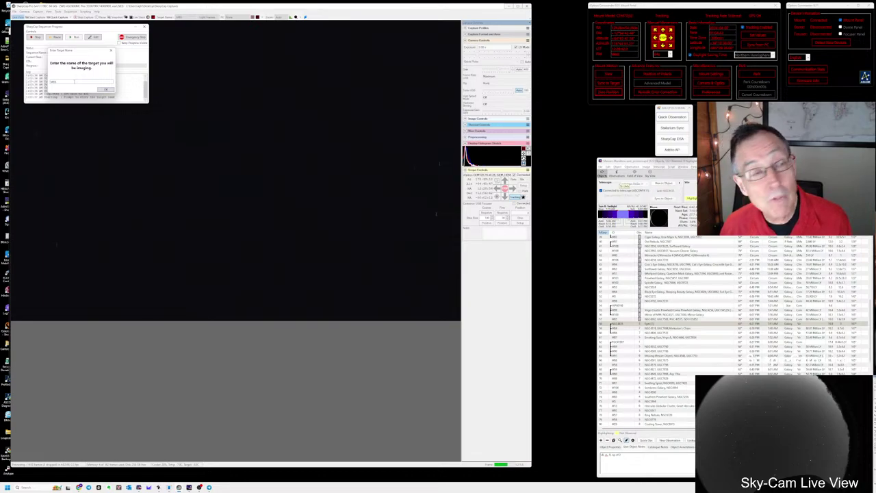
type("M")
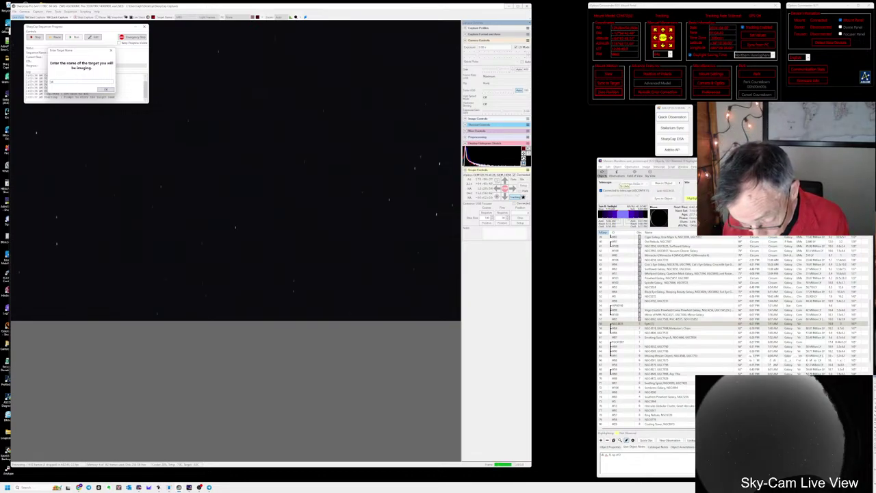
type("101")
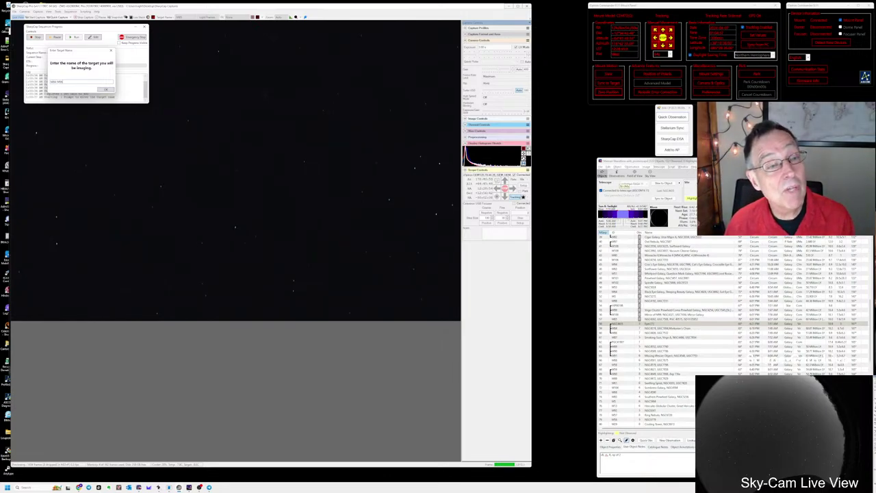
left_click(104, 89)
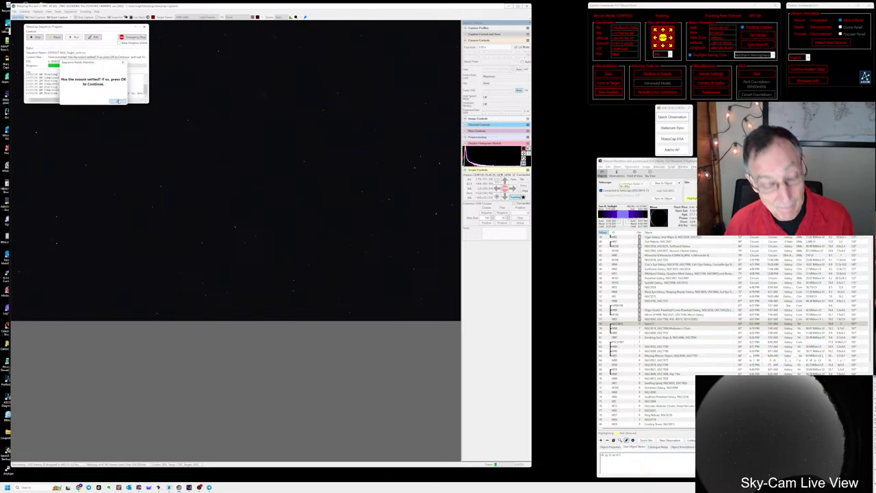
left_click(118, 101)
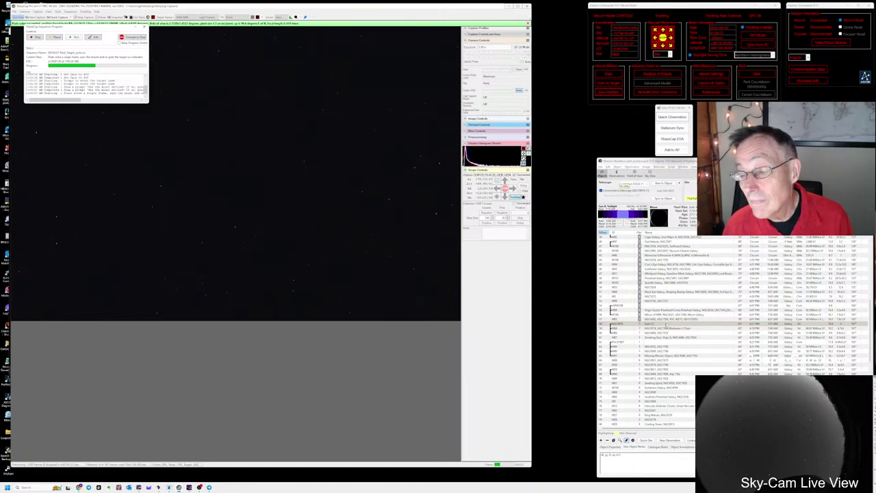
- Sync Stellarium to the Eyes (NGC 4435) from the object list, switch to it and examine the galaxies of Markarian's Chain around them
left_click(658, 323)
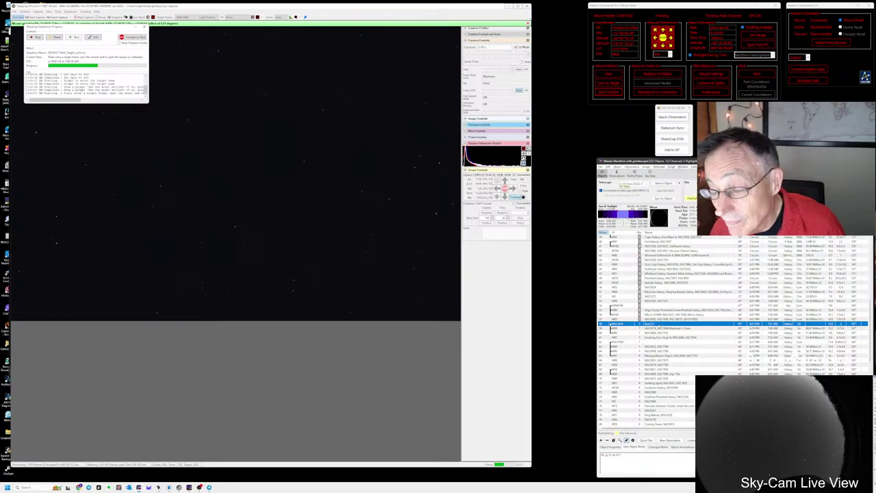
left_click(657, 328)
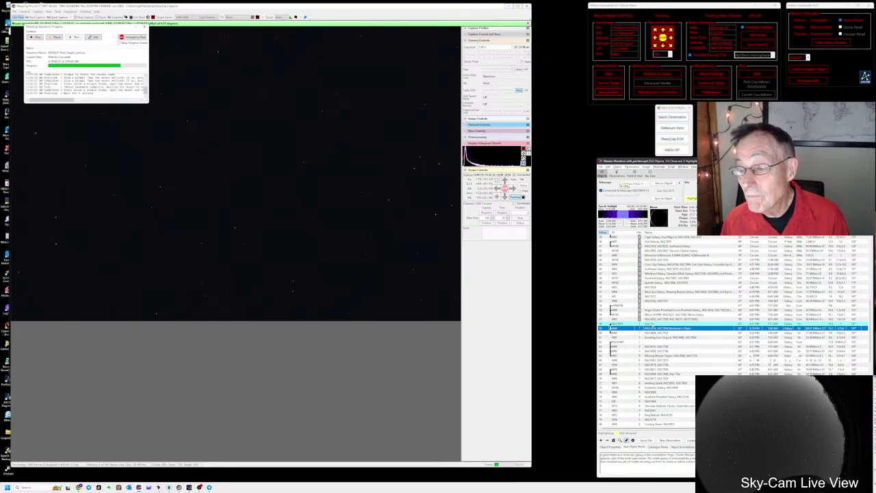
left_click(651, 323)
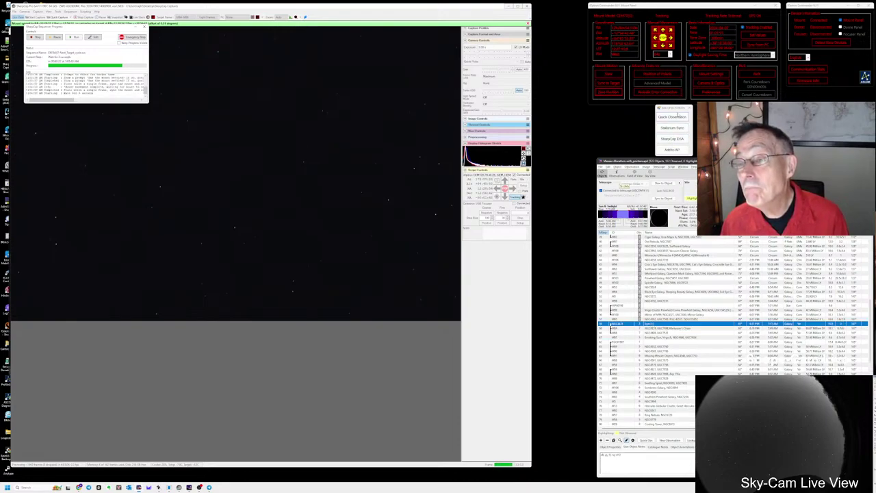
left_click(674, 128)
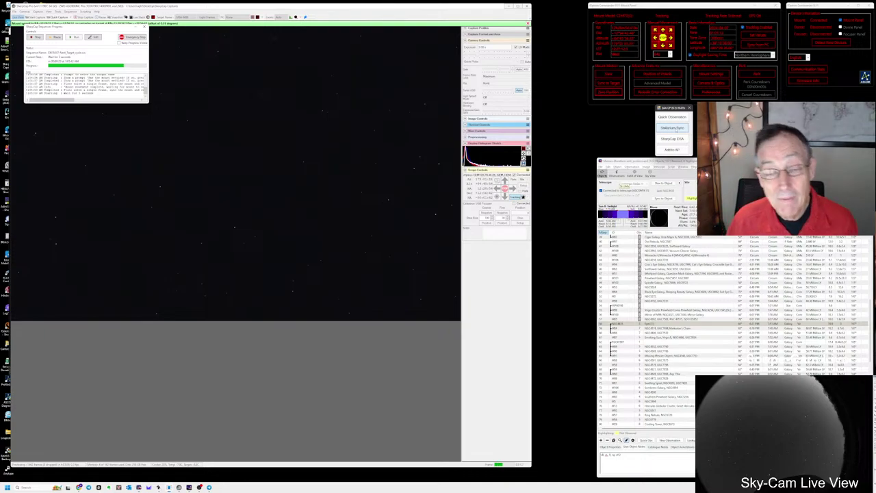
key("alt+Tab")
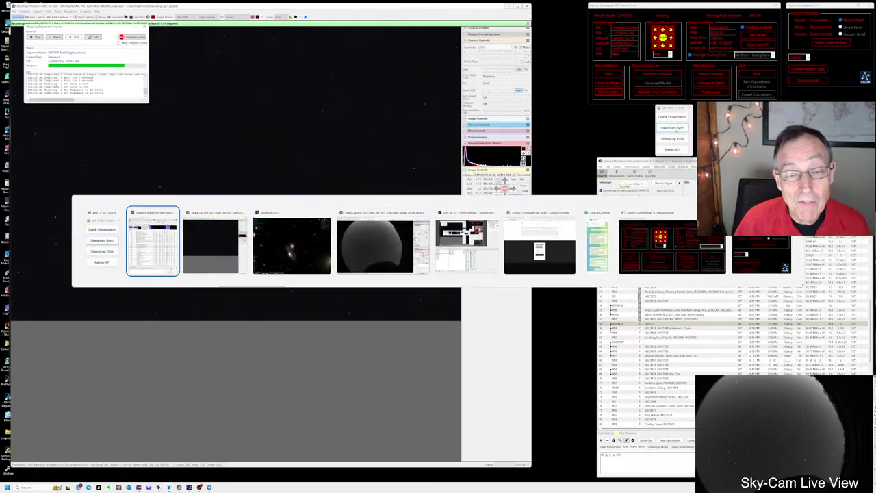
key("Tab")
key("Tab")
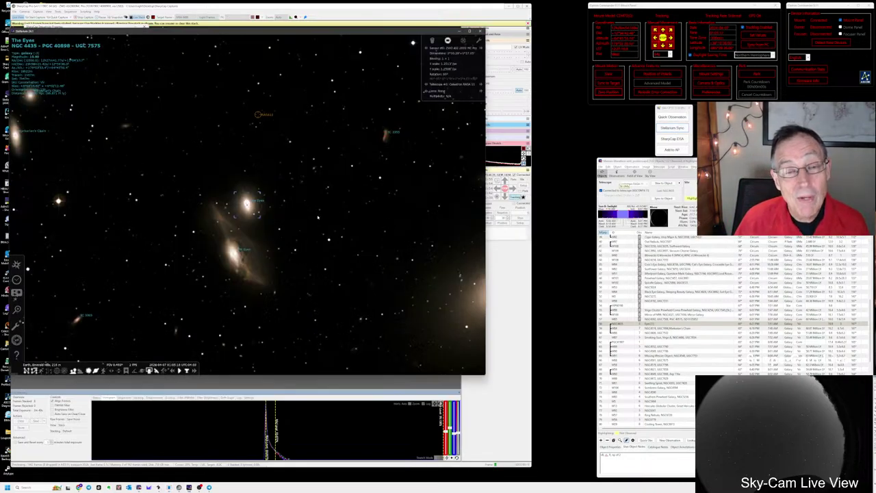
scroll(256, 245, "down", 5)
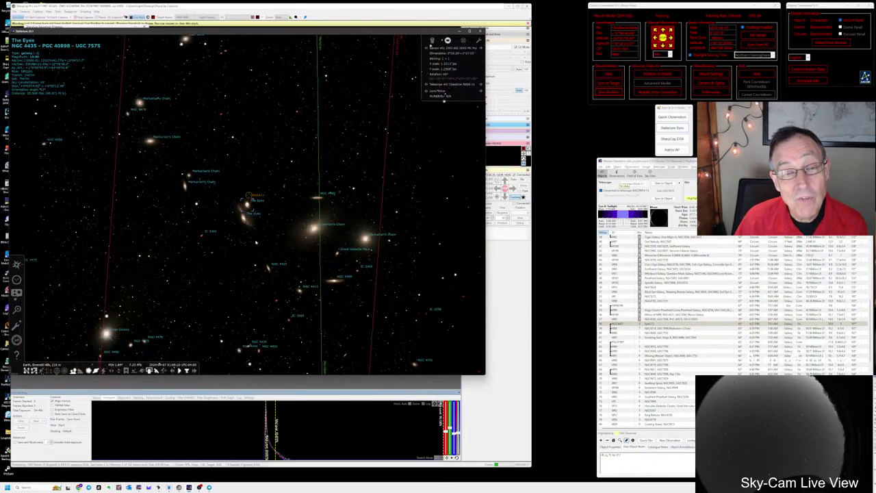
scroll(256, 245, "down", 2)
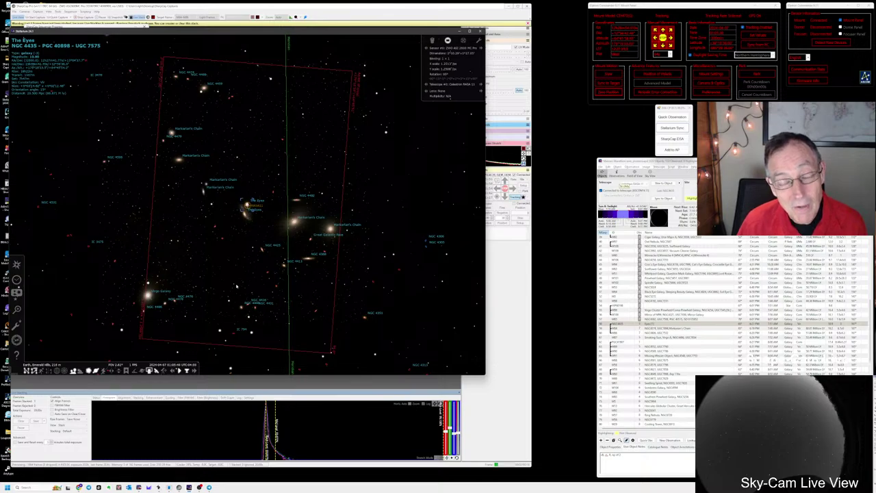
- Switch to SharpCap and plate solve the live stack of the Eyes field without resyncing the mount
key("alt+Tab")
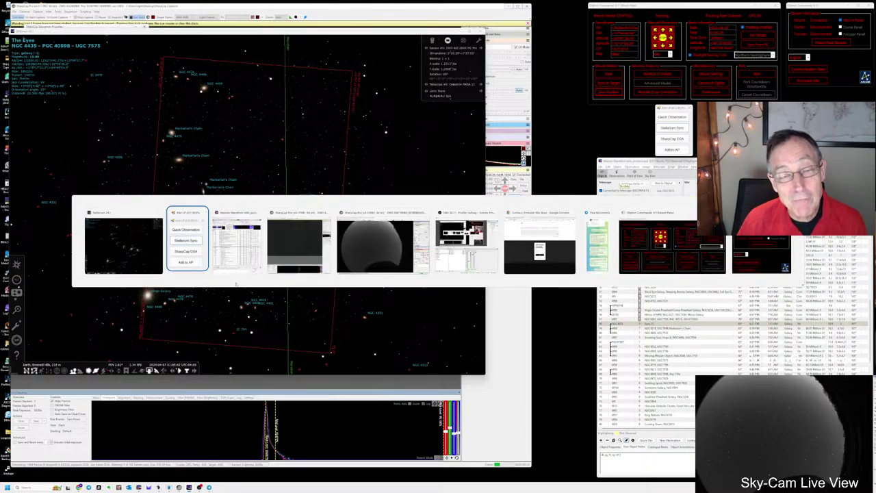
key("alt+Tab")
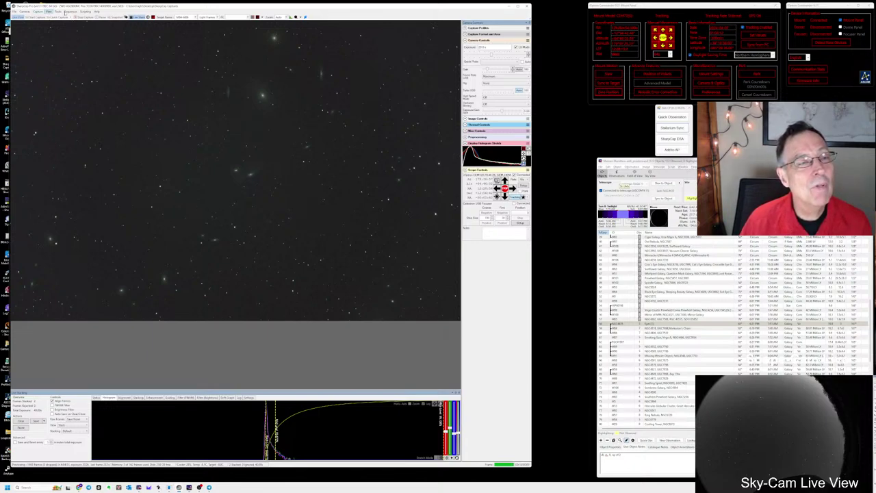
left_click(57, 12)
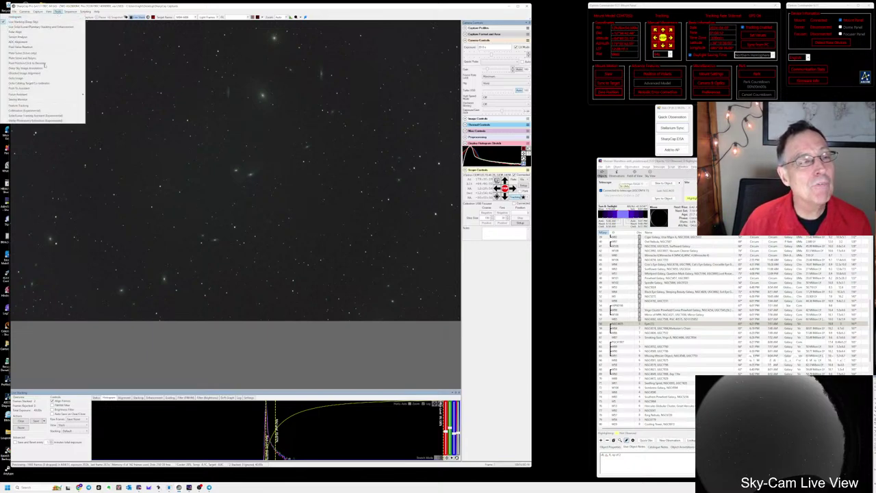
left_click(40, 54)
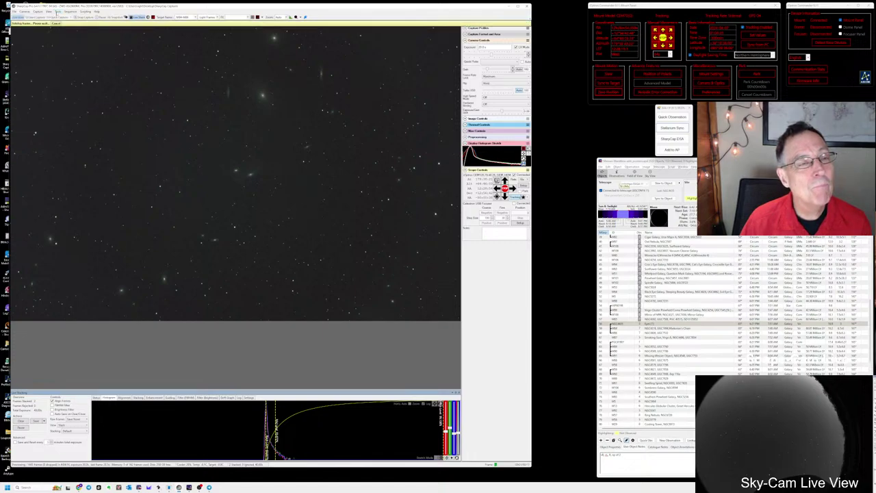
- Overlay the deep-sky annotation on the live stack to identify its galaxies, and turn the annotation off again
left_click(57, 11)
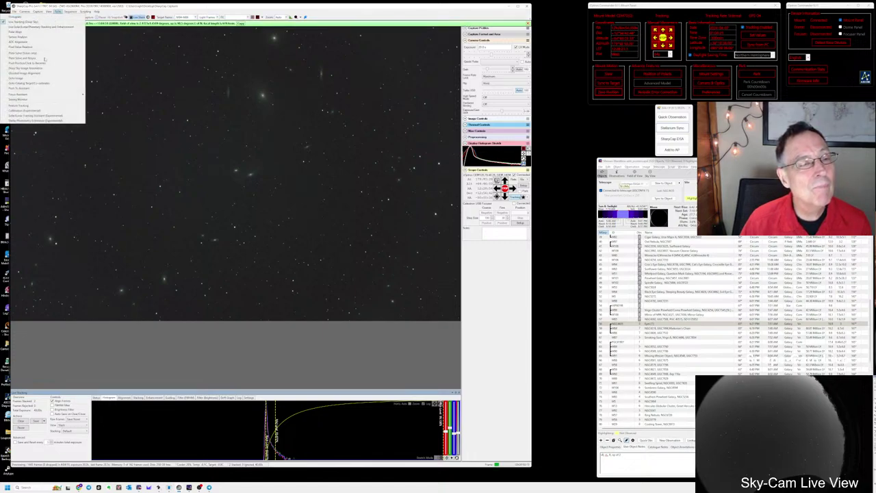
left_click(40, 69)
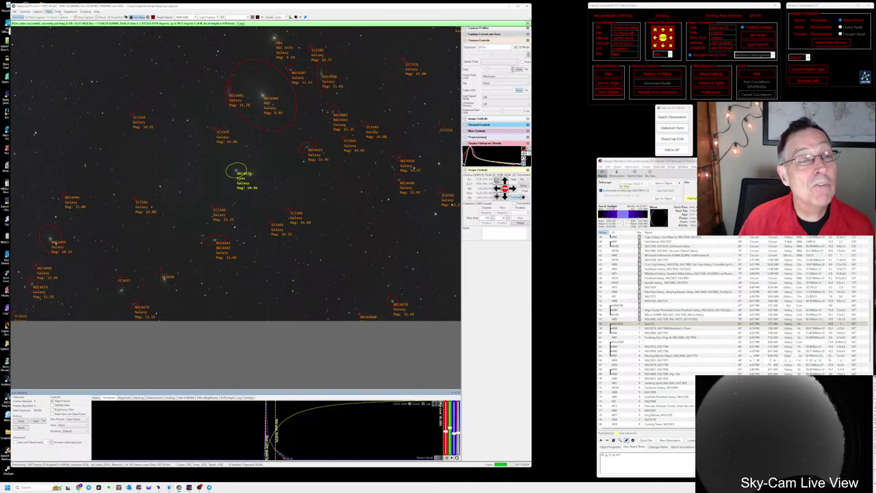
left_click(58, 11)
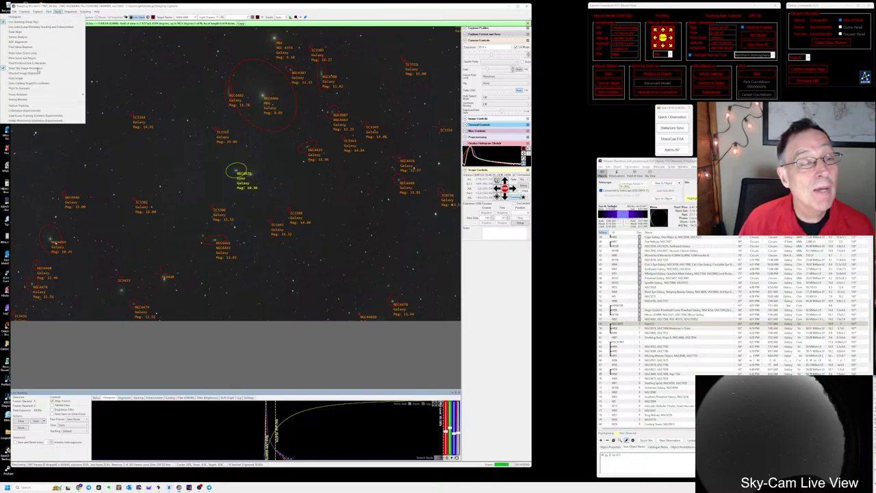
left_click(36, 68)
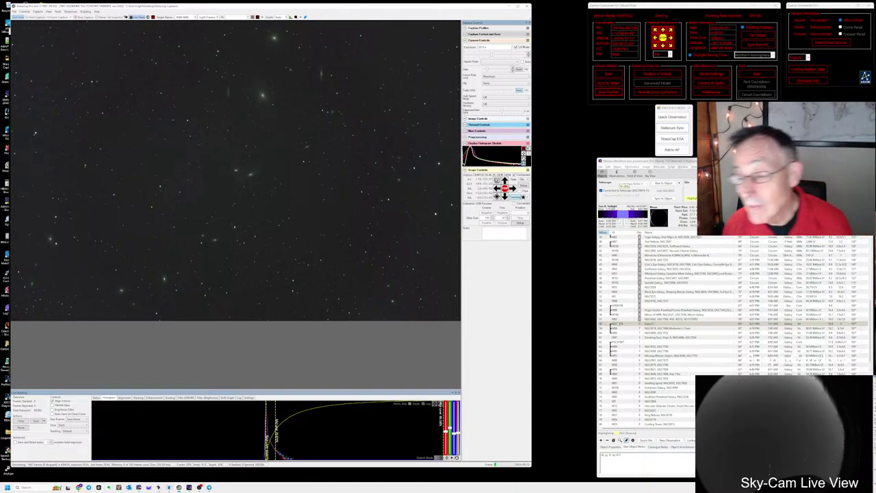
- Select M84 in the object list and examine M84 and M86 enlarged in the live stack
left_click(666, 331)
left_click(666, 328)
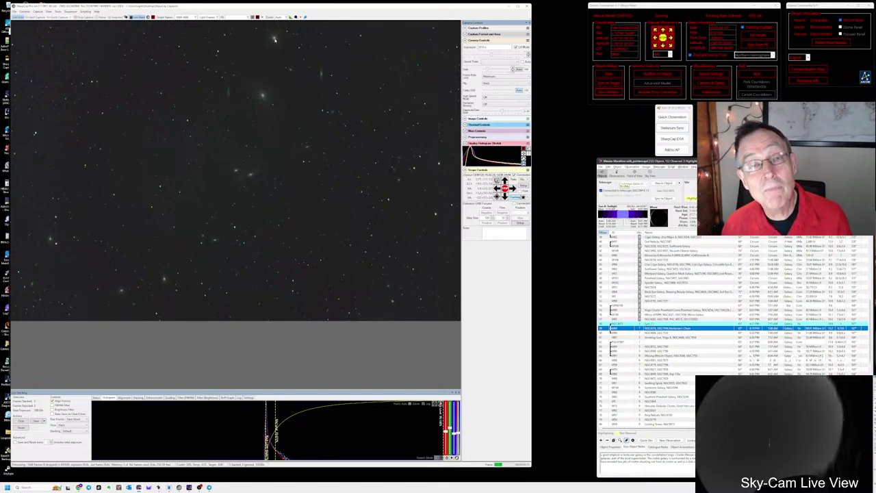
scroll(275, 39, "up", 2)
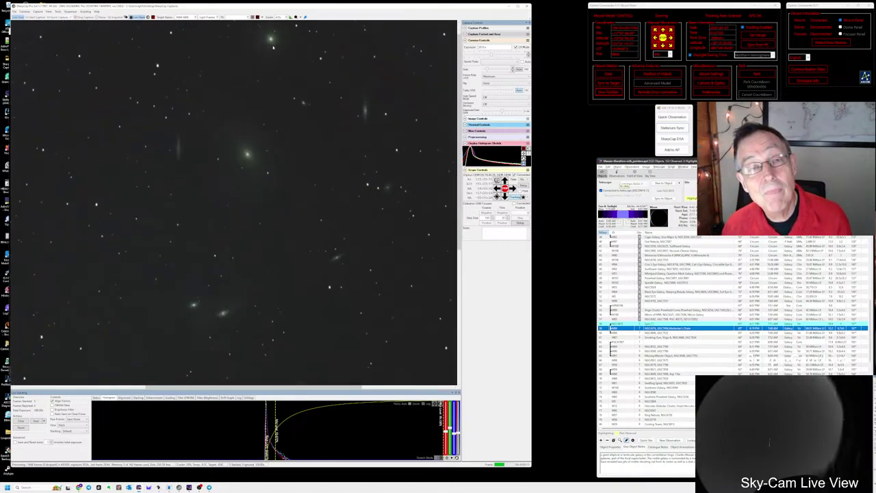
scroll(273, 46, "up", 2)
scroll(272, 47, "up", 1)
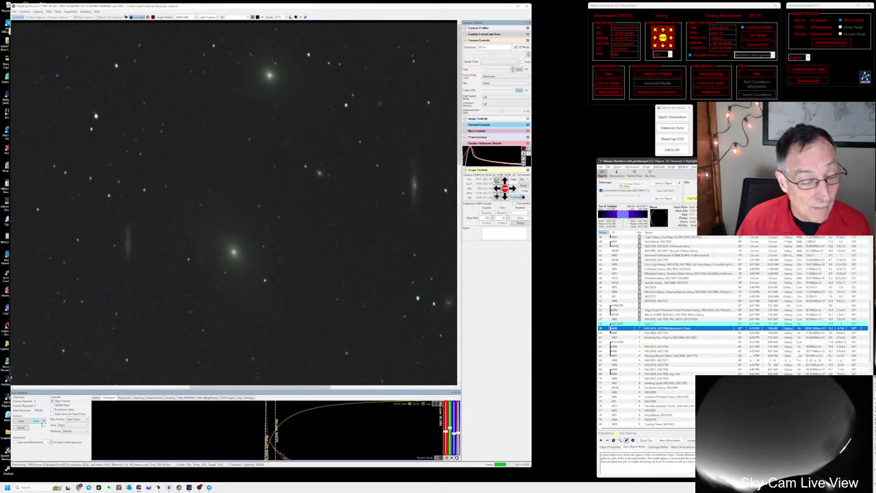
- Save the current live stack with its display adjustments
left_click(41, 421)
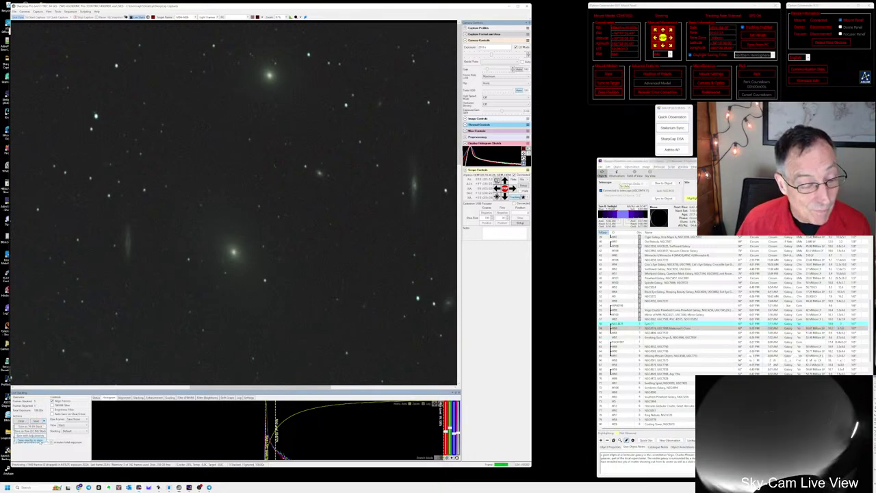
left_click(31, 435)
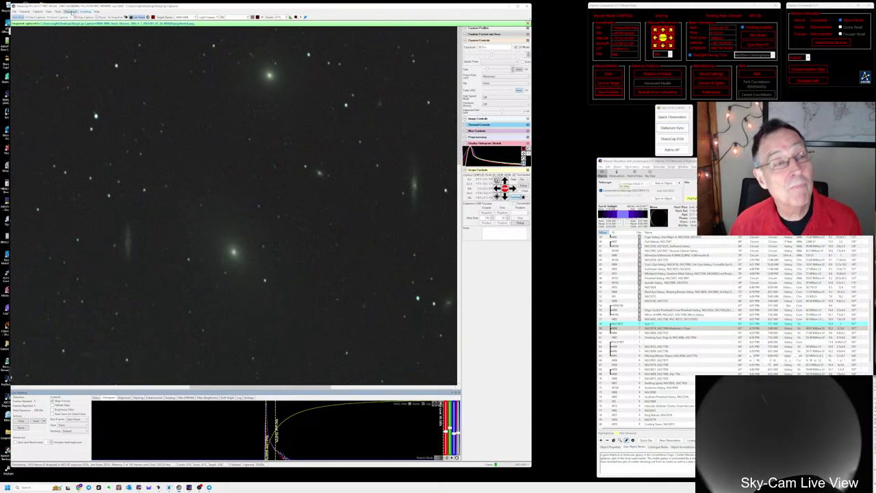
- Run the recent DEFAULT next-target sequence, keeping the proposed target name and confirming that the mount has settled
left_click(70, 12)
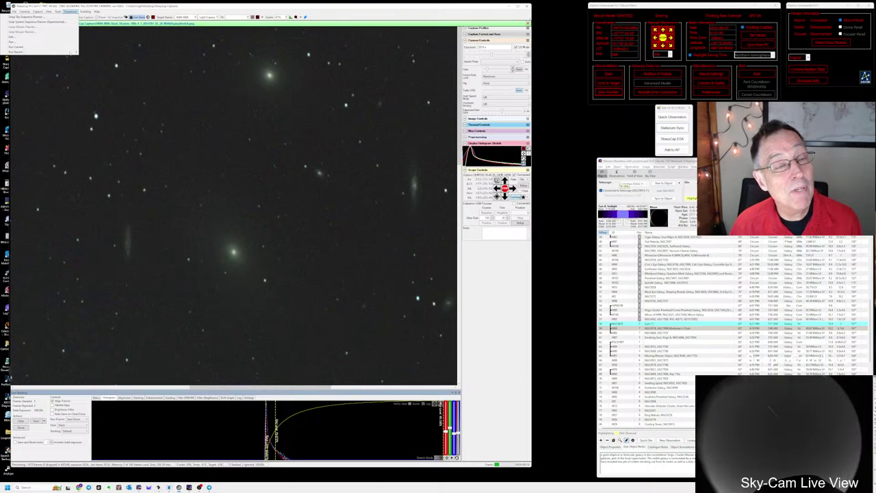
mouse_move(74, 52)
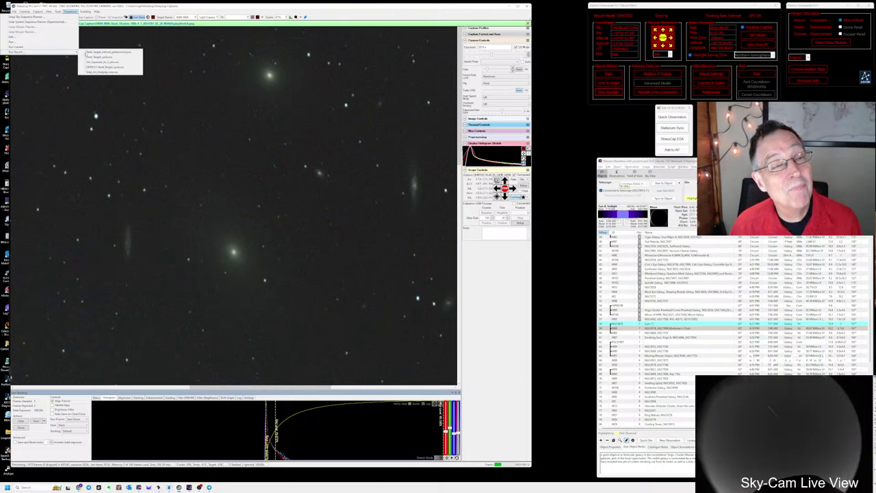
left_click(95, 66)
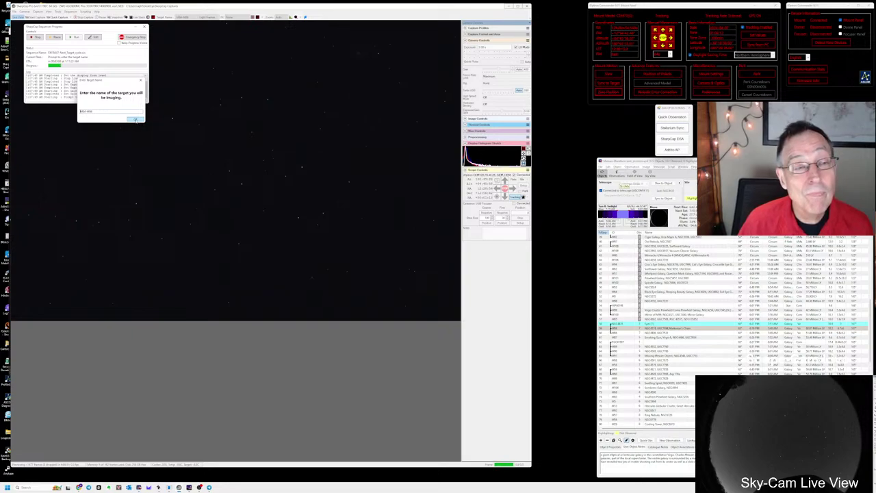
left_click(135, 120)
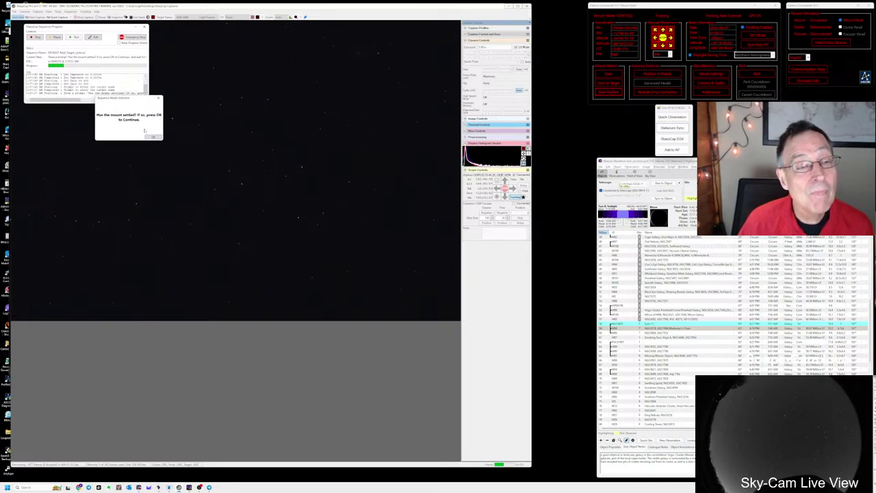
left_click(152, 137)
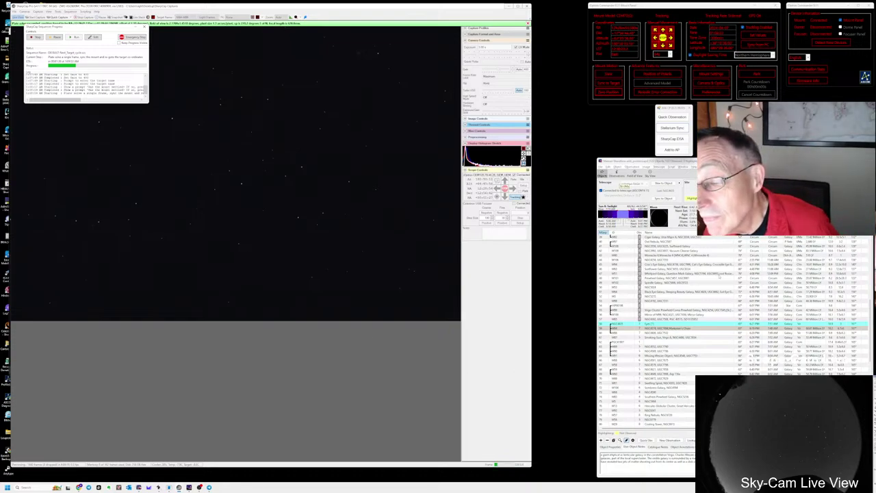
- Select M84 in the object list and examine the galaxies enlarged in the new live stack
left_click(682, 328)
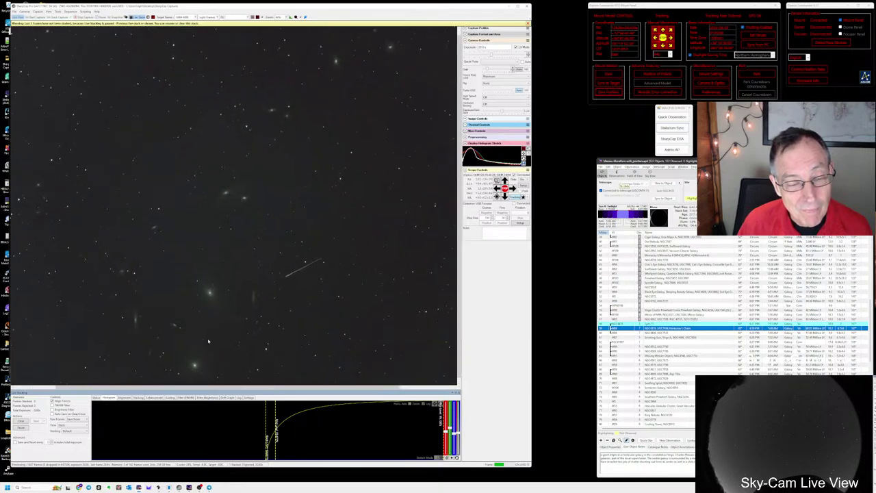
scroll(210, 370, "up", 4)
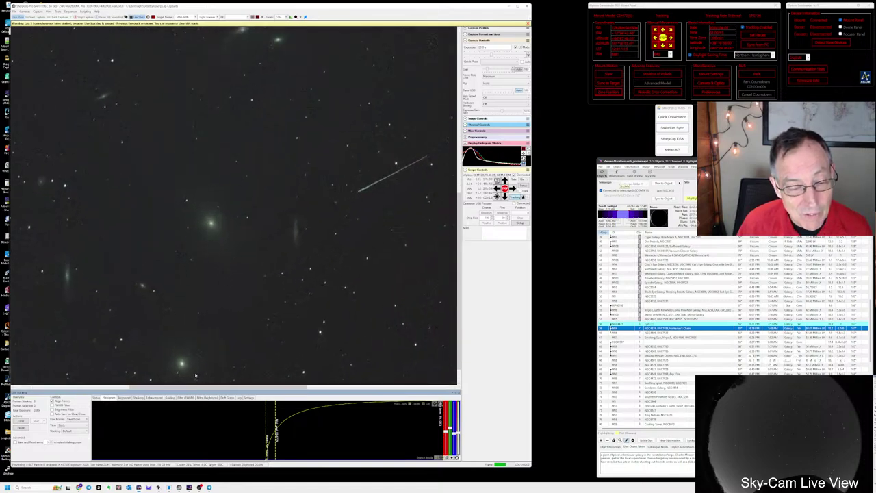
scroll(194, 375, "up", 2)
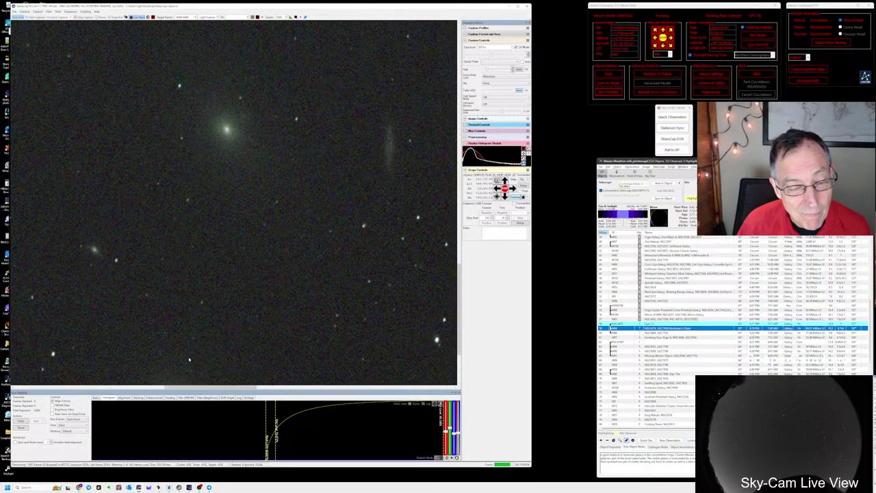
- Select M86 in the object list and log a quick observation that also covers its associated objects
scroll(175, 316, "up", 1)
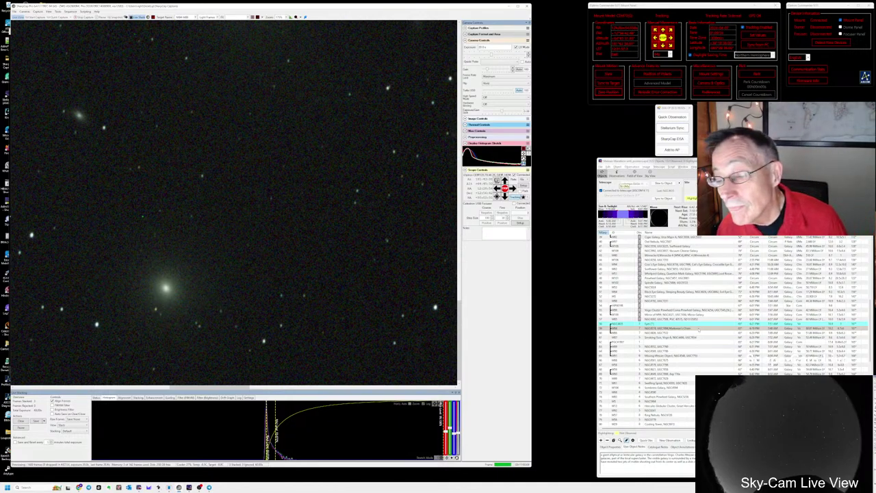
left_click(656, 334)
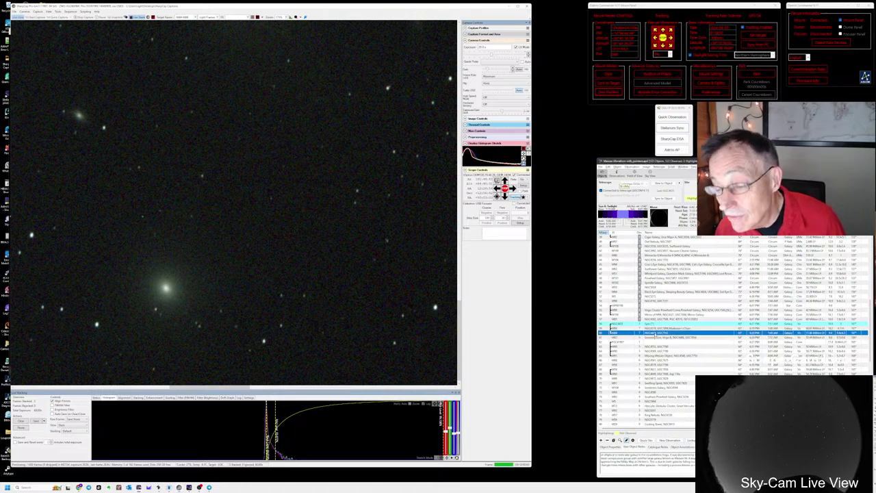
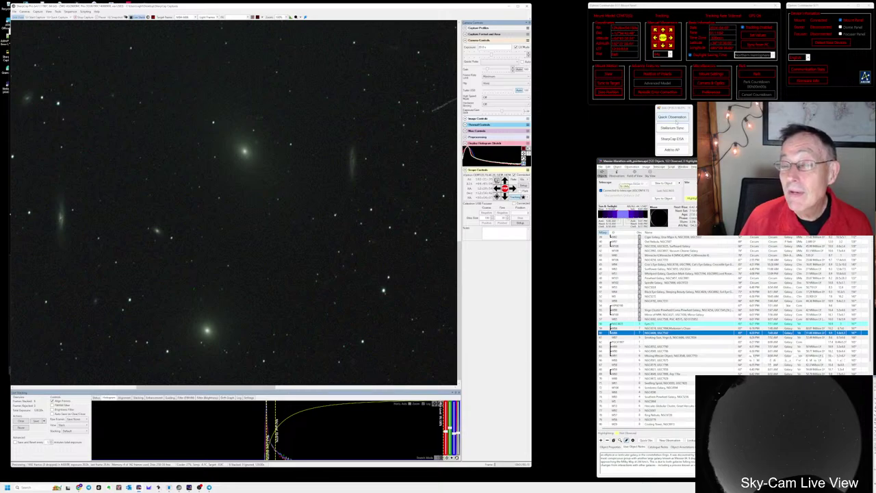
left_click(674, 117)
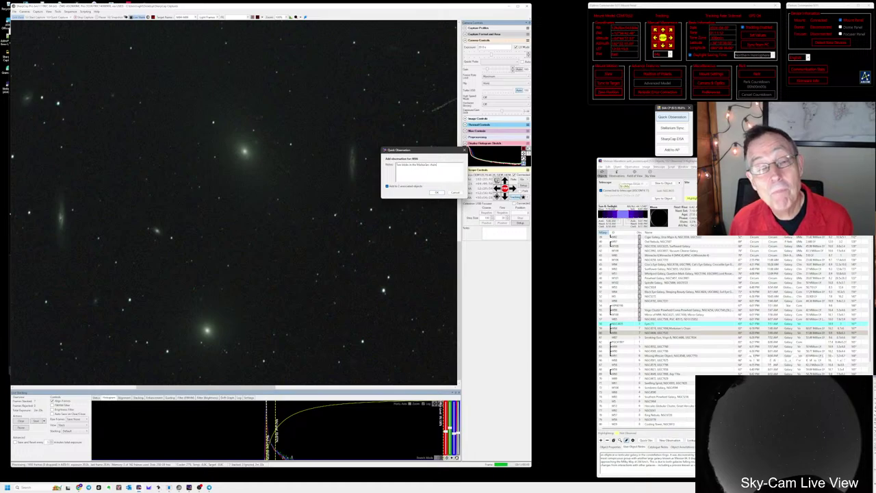
left_click(435, 192)
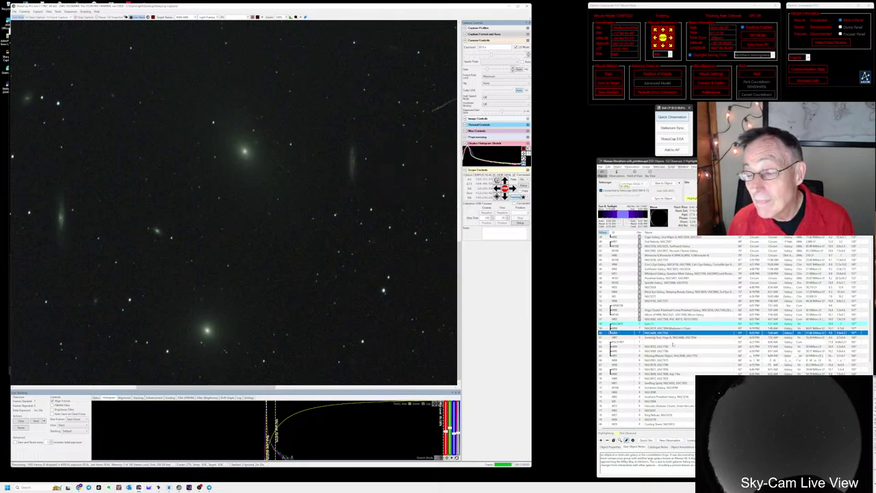
- Start the recent DEFAULT next-target sequence and slew the telescope to M87 from the object list
left_click(663, 338)
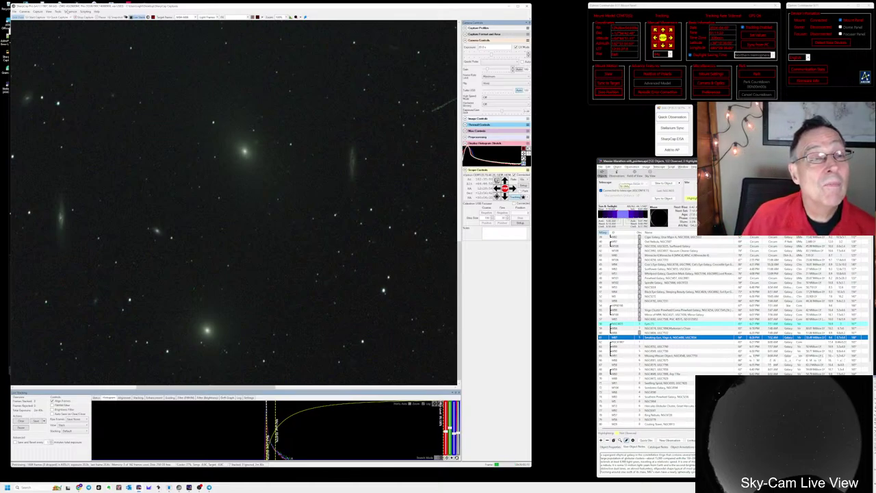
left_click(58, 11)
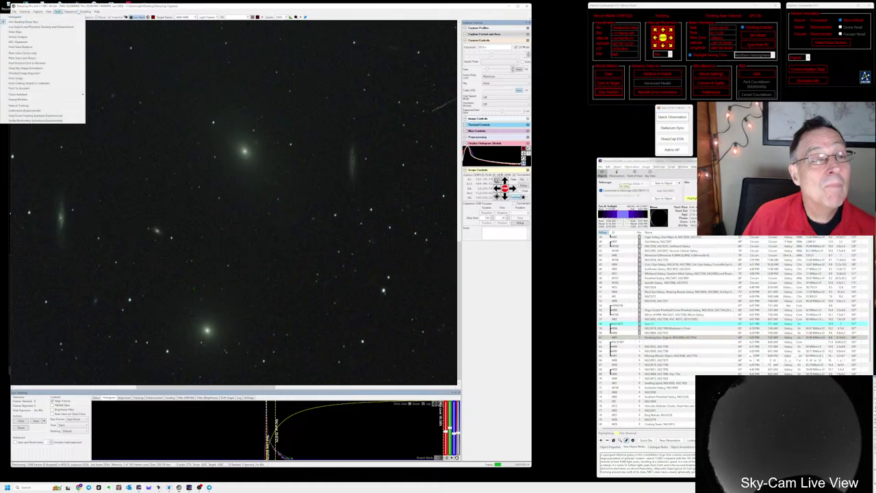
mouse_move(71, 11)
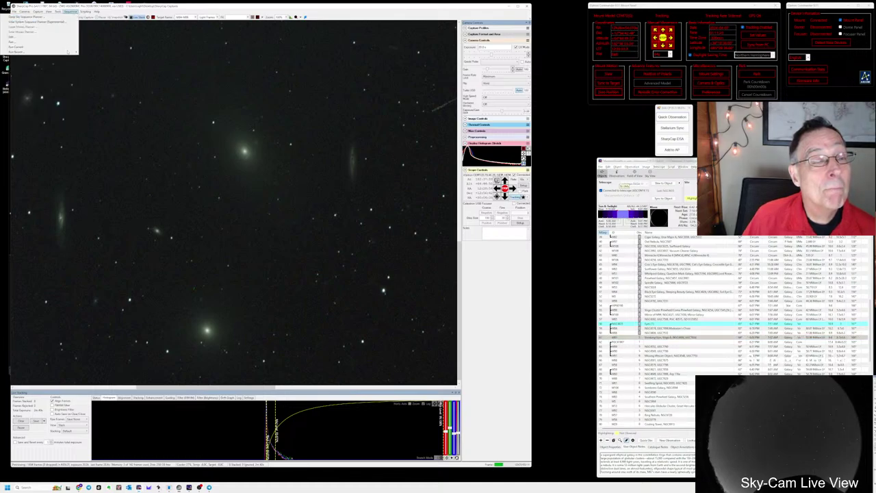
mouse_move(71, 52)
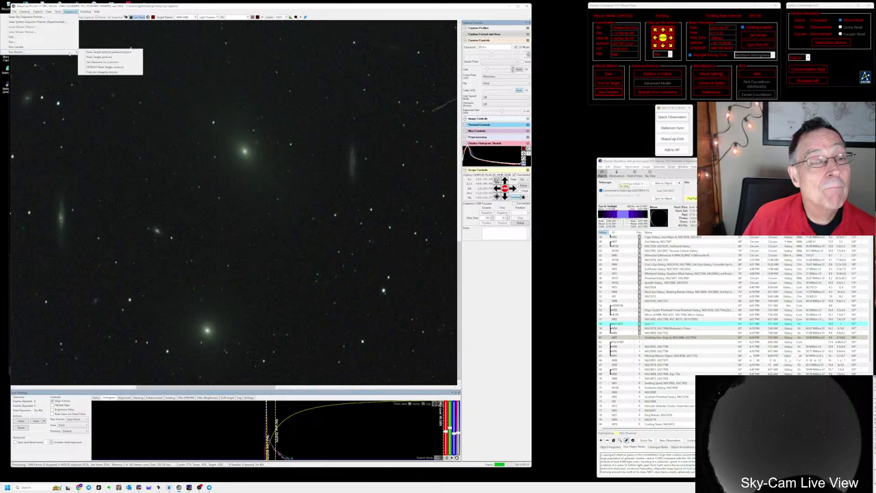
left_click(103, 67)
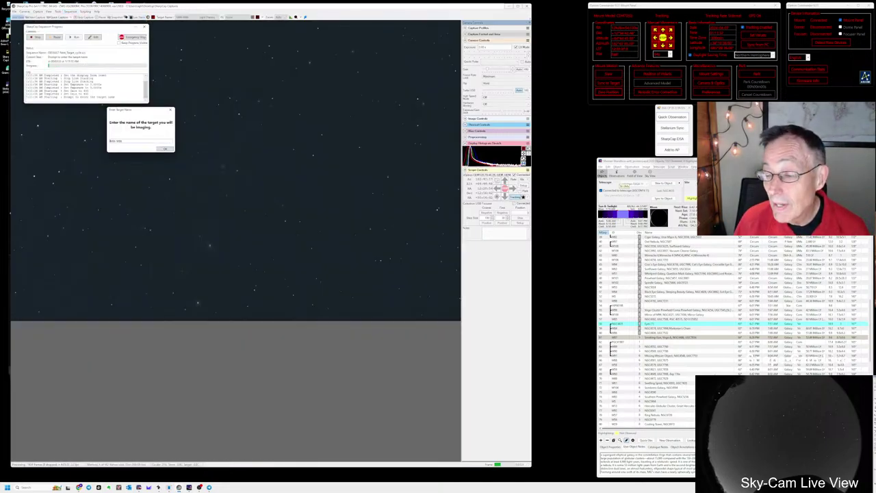
left_click(676, 337)
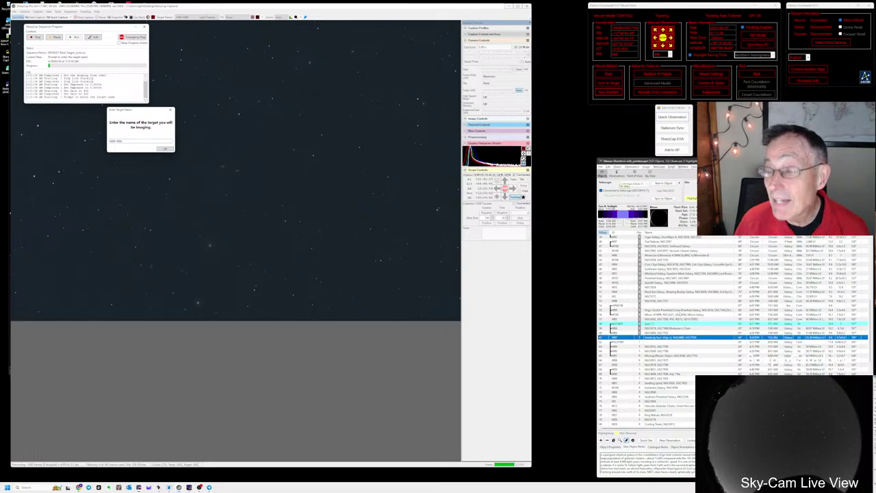
left_click(661, 183)
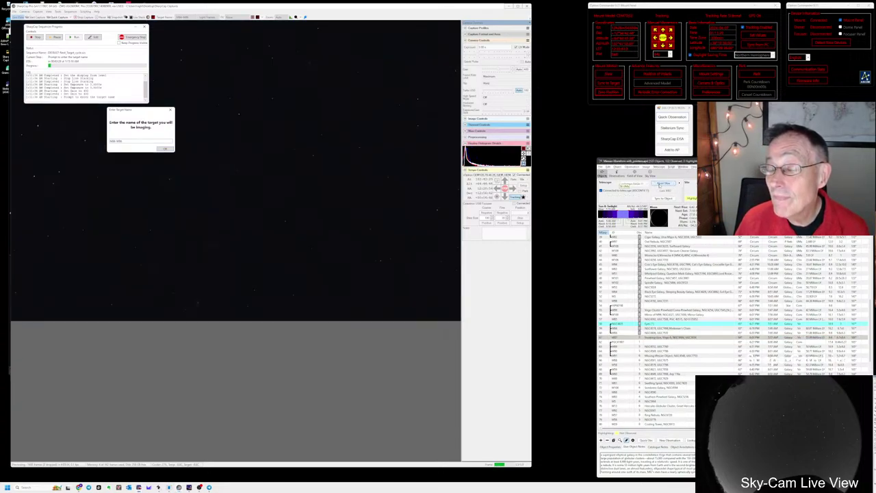
- Enter M87 as the sequence's target name and confirm that the mount has settled
left_click(133, 141)
left_click_drag(123, 141, 108, 141)
type("M104")
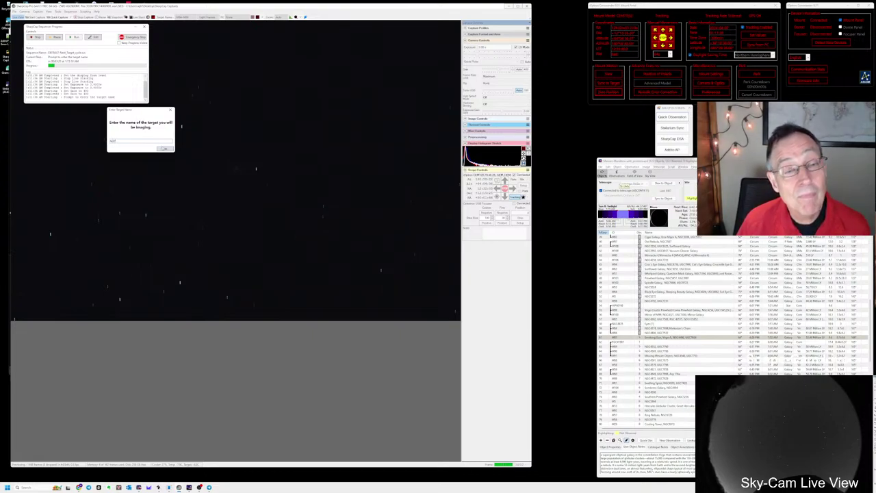
left_click(165, 149)
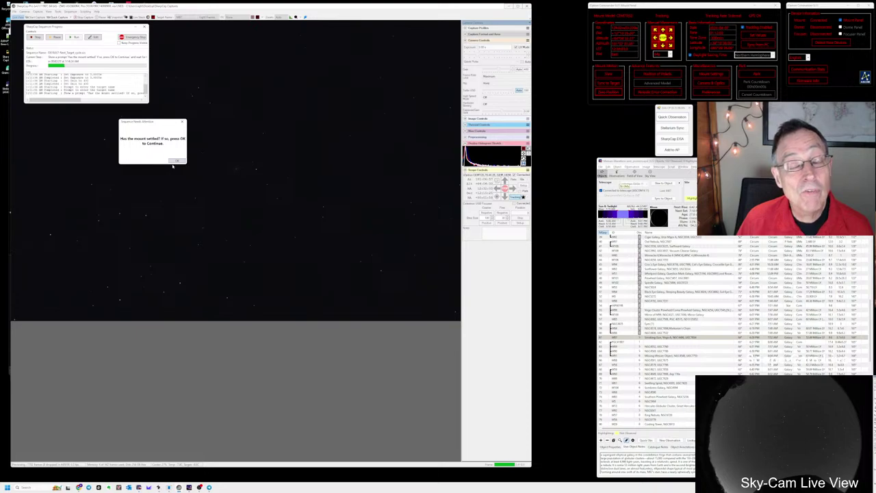
left_click(173, 161)
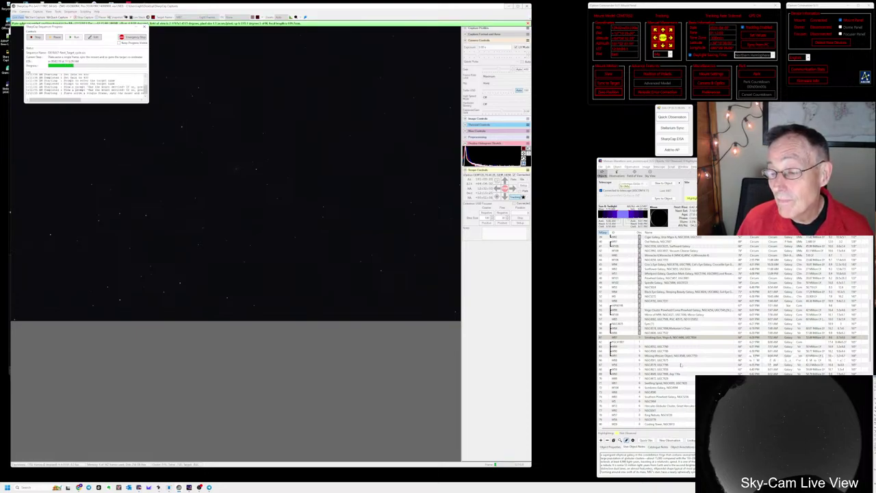
- Sync Stellarium to M87 and examine its location among the surrounding constellations and the Virgo galaxies
left_click(655, 338)
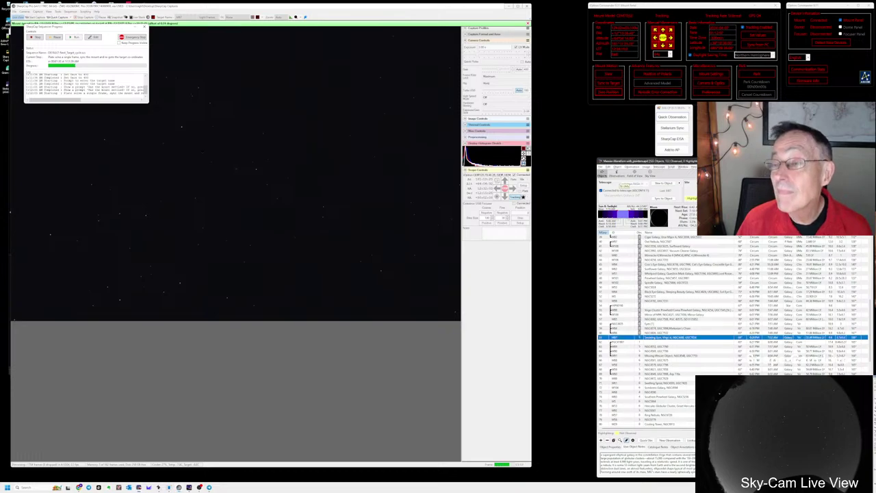
left_click(672, 128)
key("alt+Tab")
key("alt+Tab")
key("alt+Tab")
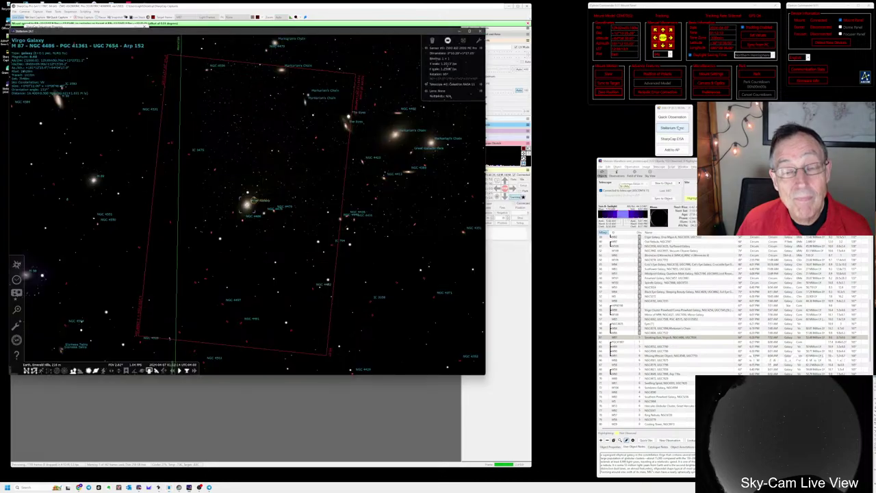
scroll(276, 229, "down", 8)
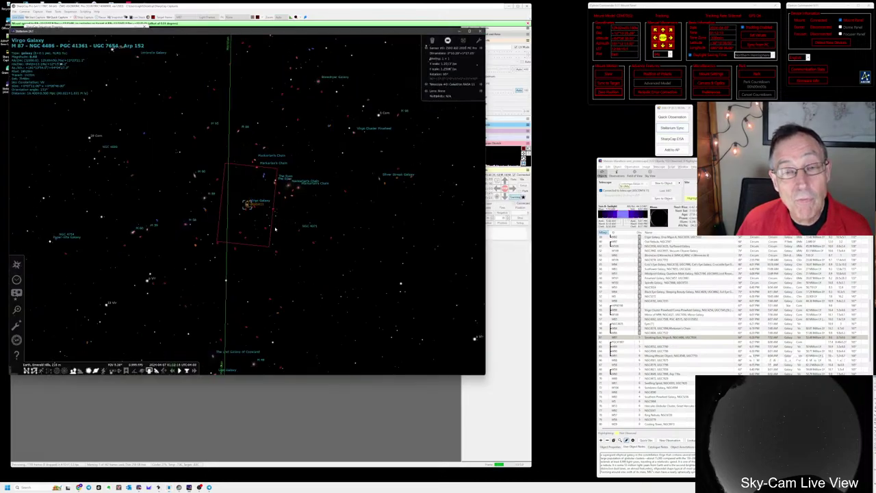
scroll(276, 229, "down", 2)
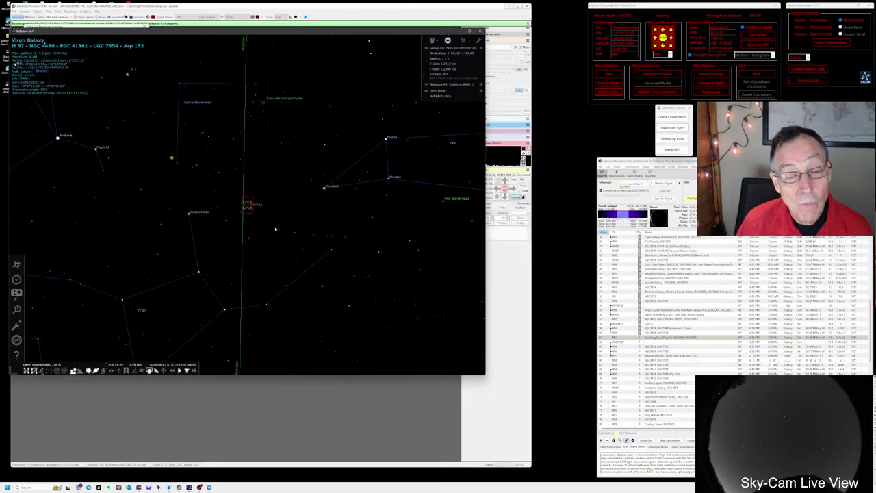
scroll(228, 271, "down", 3)
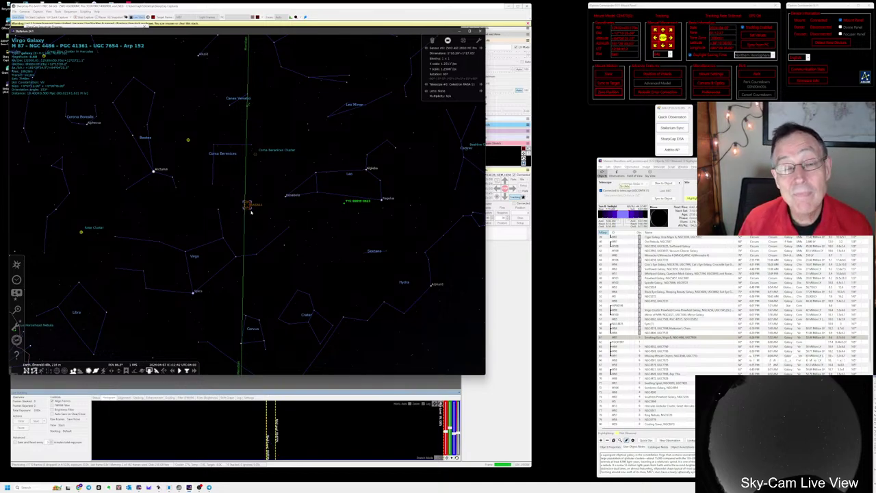
scroll(250, 212, "up", 5)
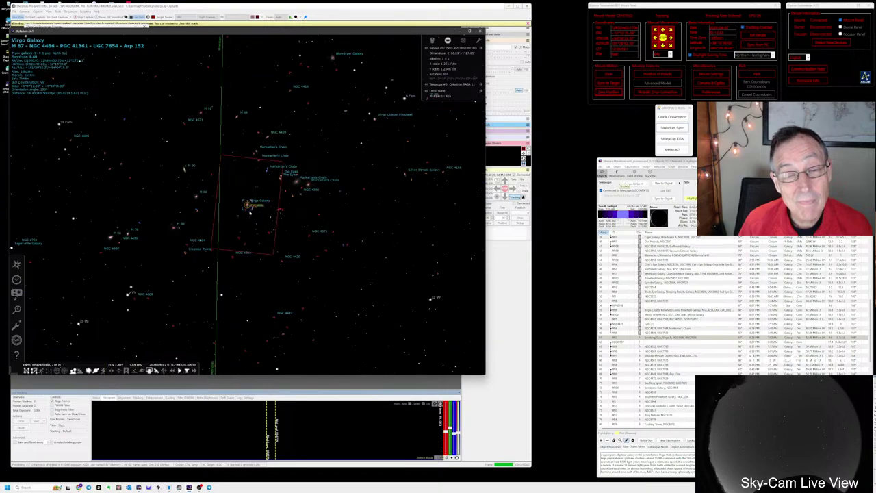
scroll(251, 211, "up", 2)
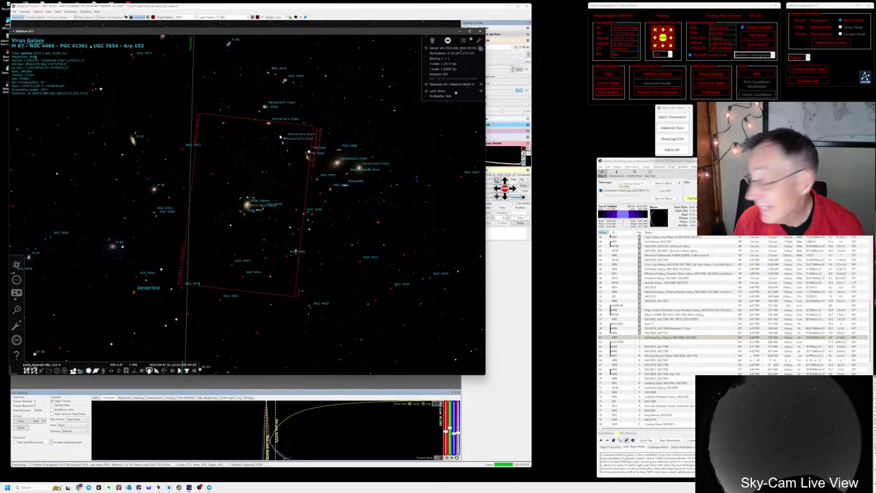
- Return to SharpCap, examine M87 enlarged in the live stack, and select M87 in the object list
key("alt+Tab")
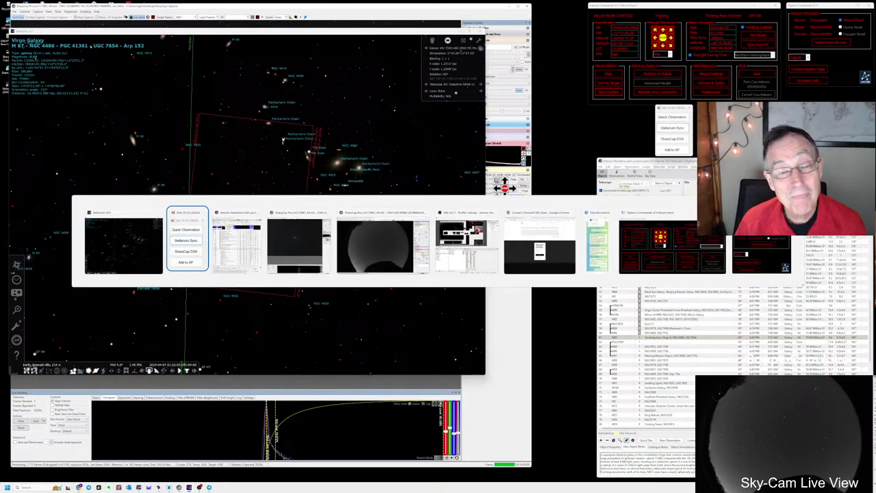
key("alt+Tab")
key("alt+Tab")
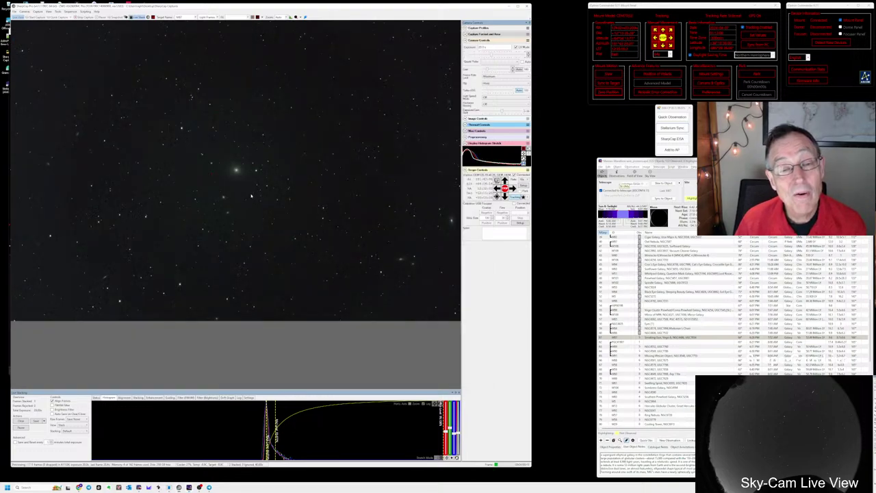
scroll(243, 205, "up", 2)
scroll(233, 214, "up", 1)
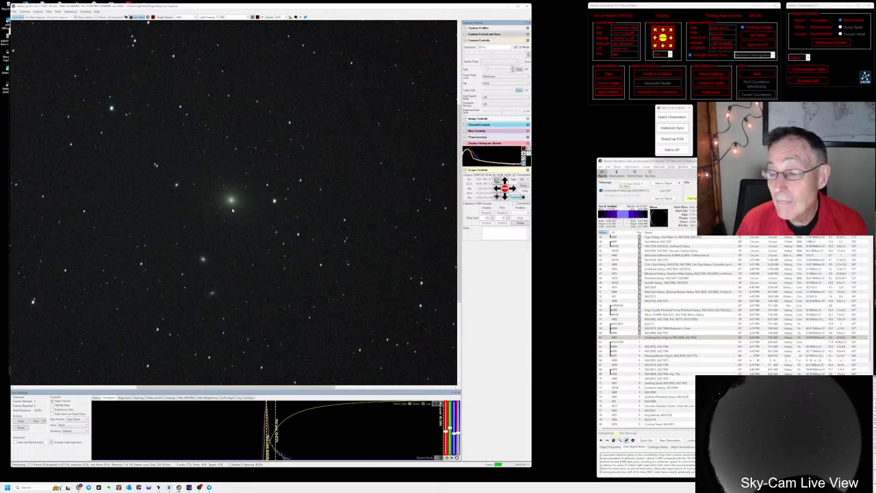
scroll(233, 210, "up", 1)
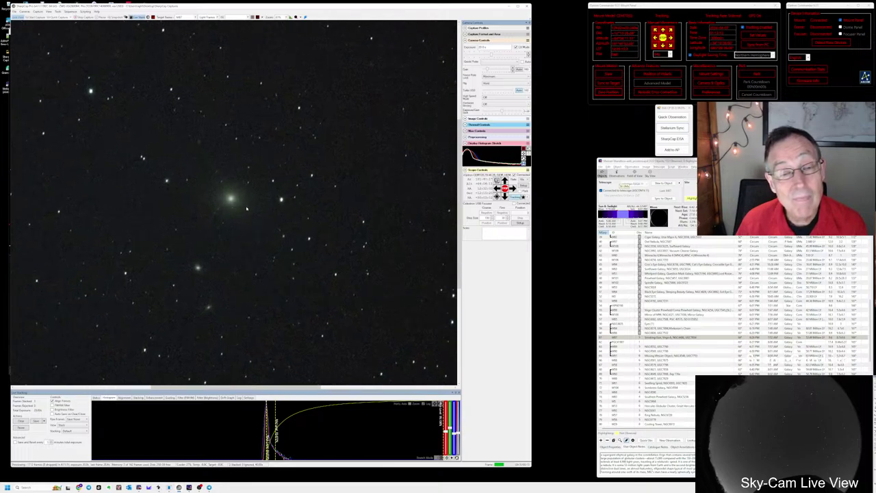
scroll(239, 207, "up", 1)
scroll(239, 207, "up", 1)
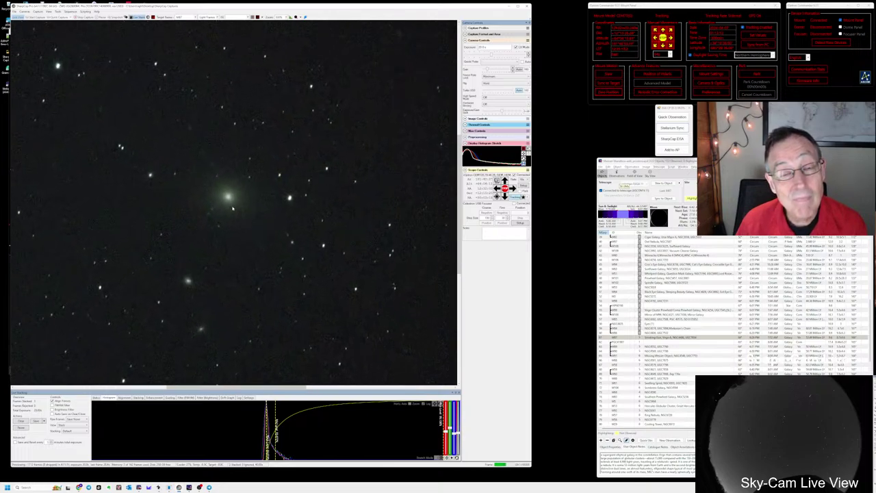
scroll(231, 208, "up", 1)
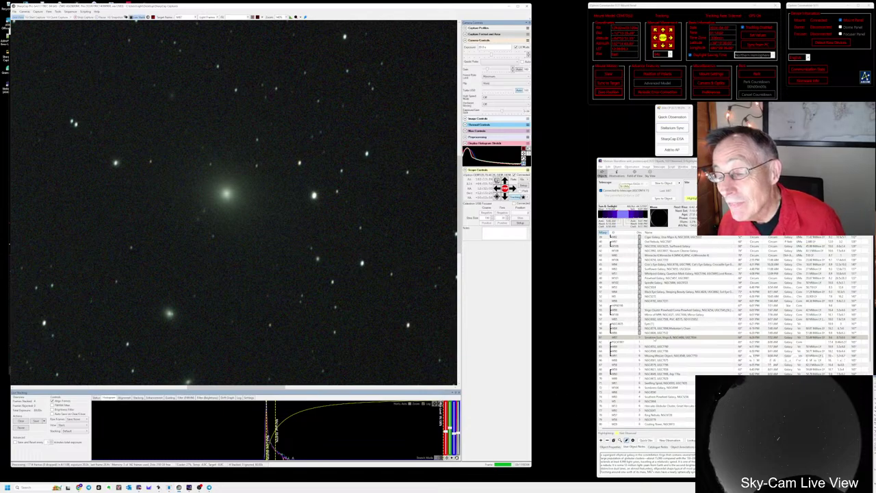
left_click(656, 338)
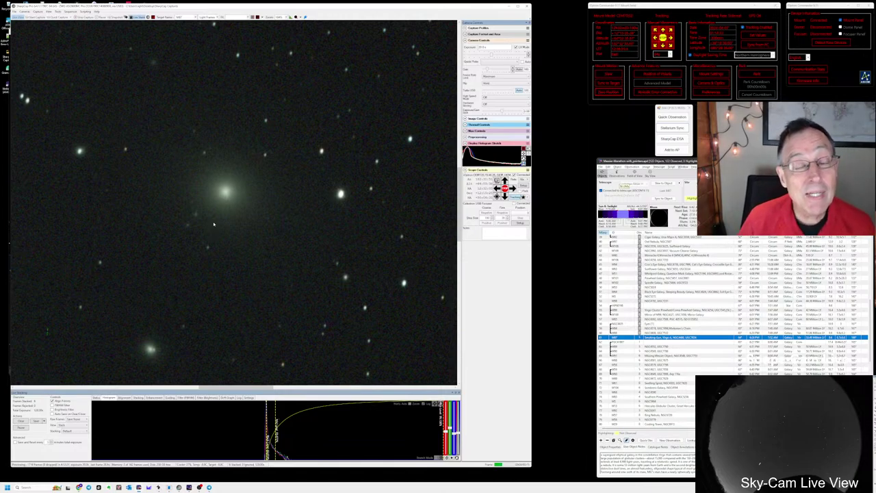
- Switch to Chrome, search the web for "m87 wiki" and open the Wikipedia article on Messier 87
key("alt+Tab")
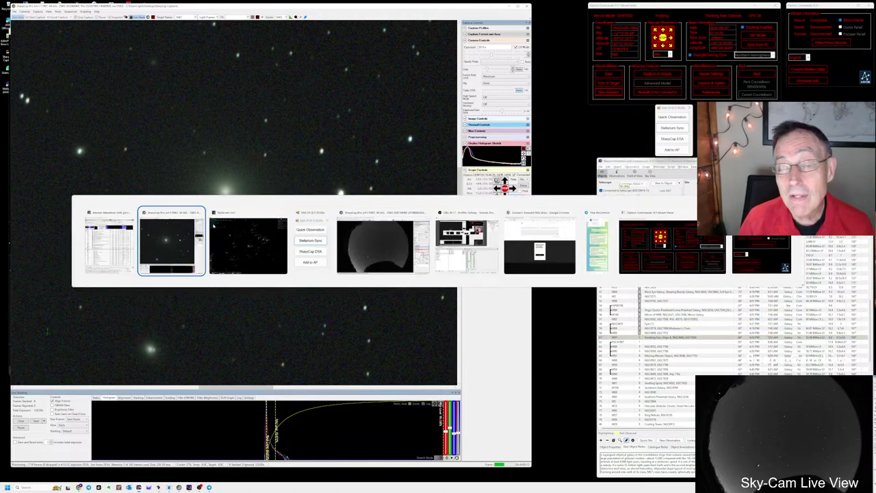
key("alt+Tab")
key("alt+Tab")
key("alt+Tab")
key("alt+Tab")
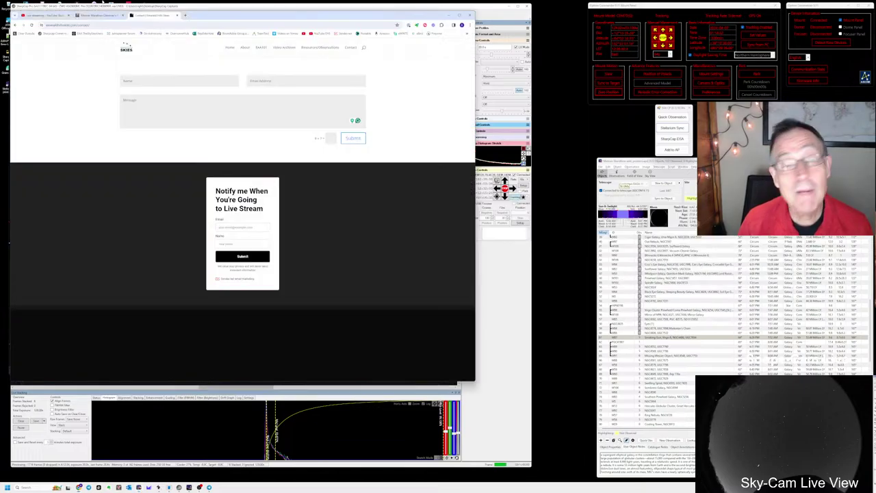
left_click(135, 24)
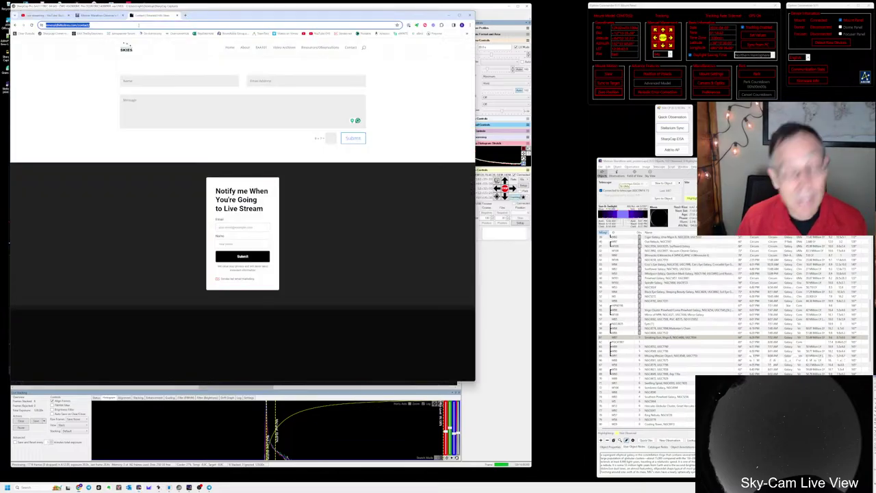
type("med ads")
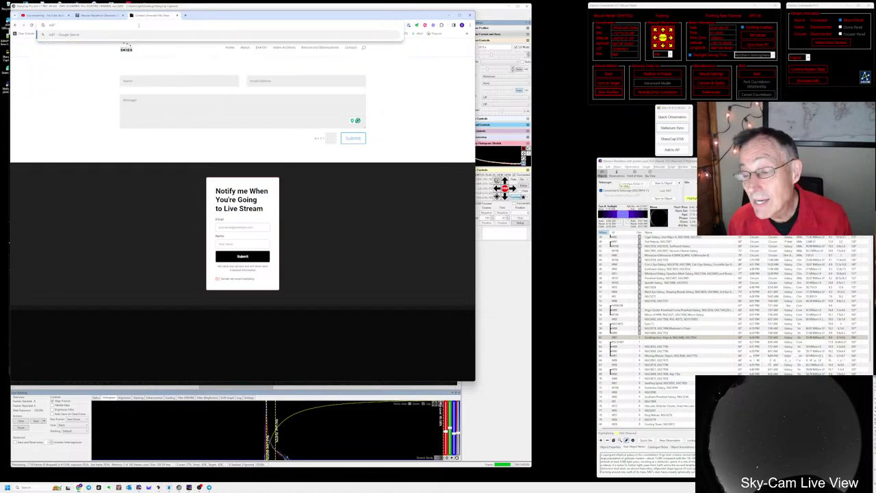
key("Return")
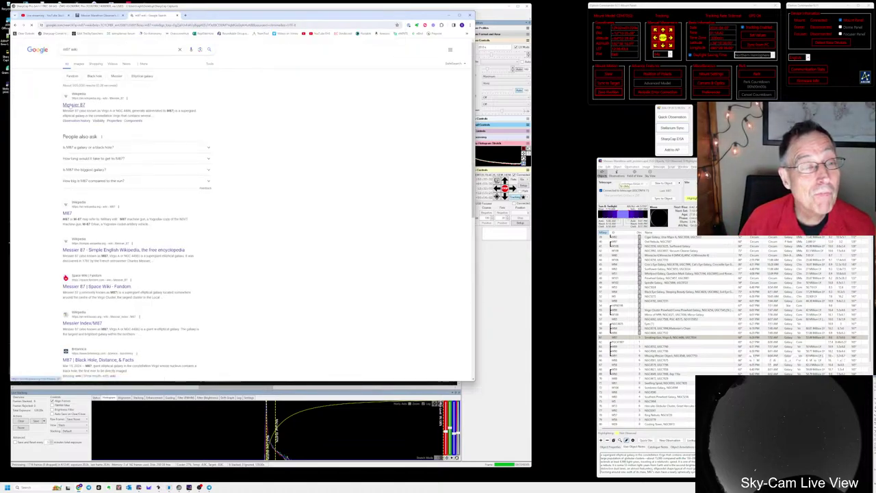
left_click(73, 104)
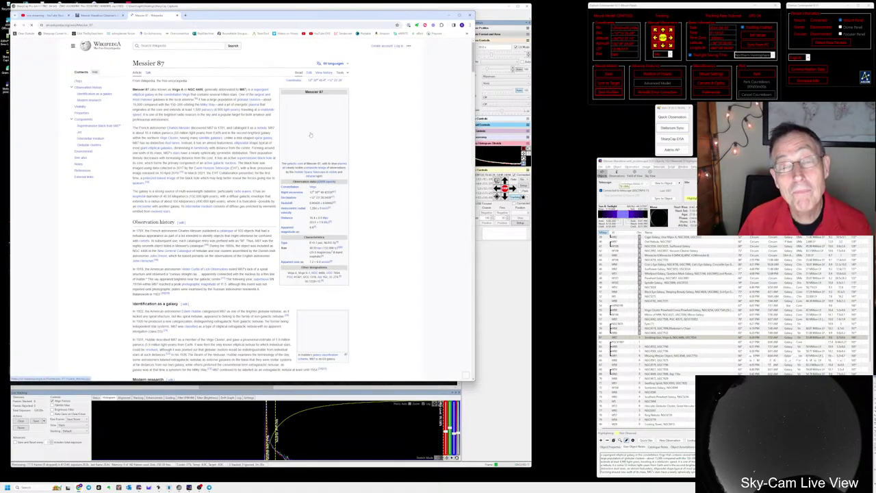
- Open the full-size Hubble image from the Messier 87 article and examine the galaxy's core and blue jet at full scale
left_click(312, 135)
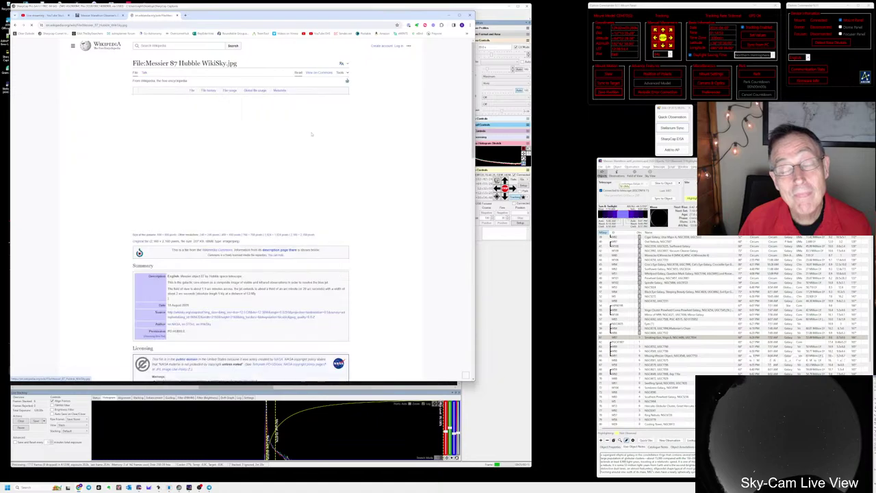
left_click(221, 170)
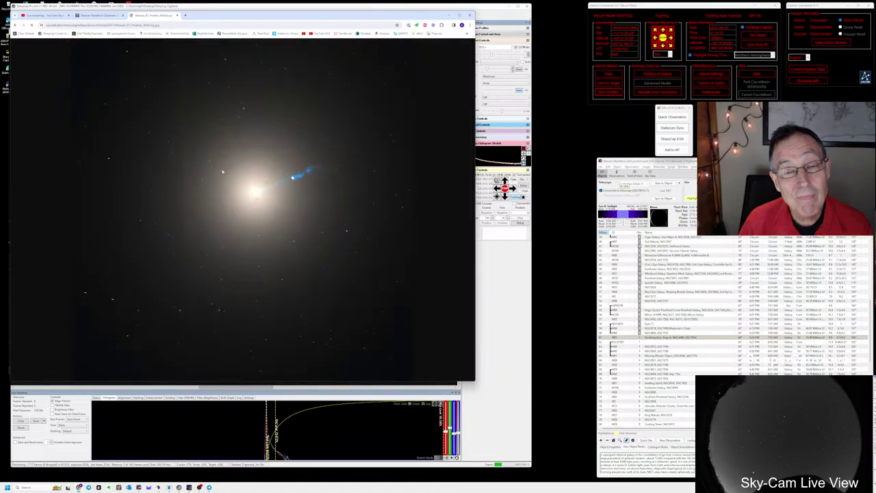
left_click(248, 200)
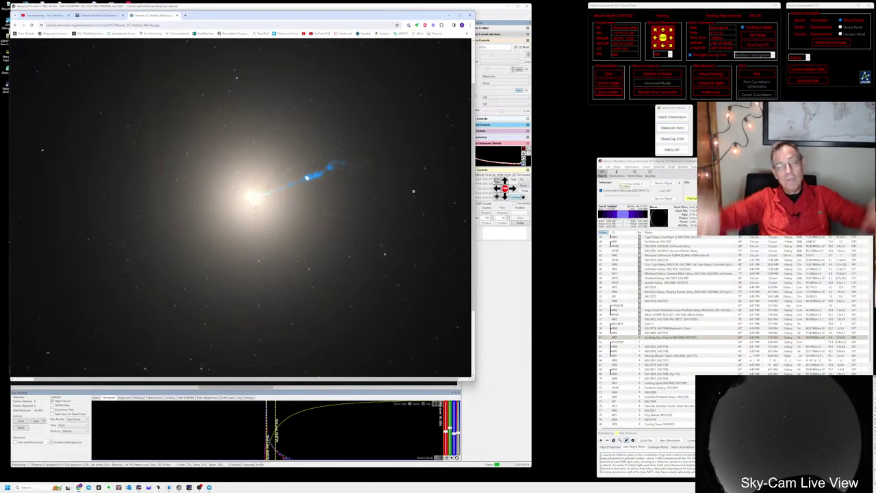
scroll(267, 259, "down", 1)
scroll(267, 257, "down", 3)
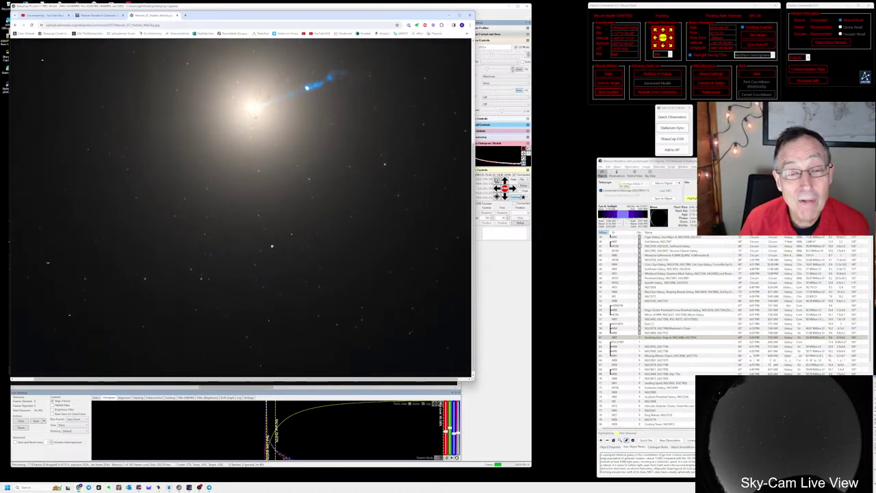
scroll(267, 254, "up", 5)
scroll(283, 250, "down", 2)
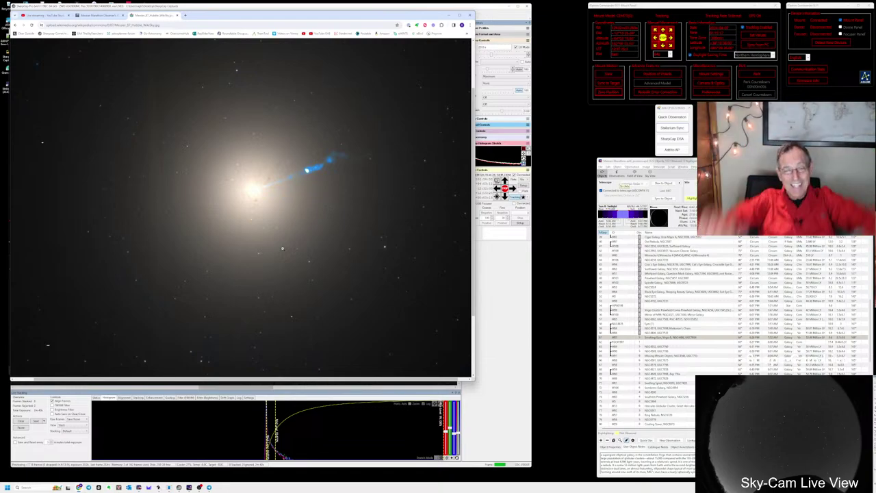
left_click(284, 192)
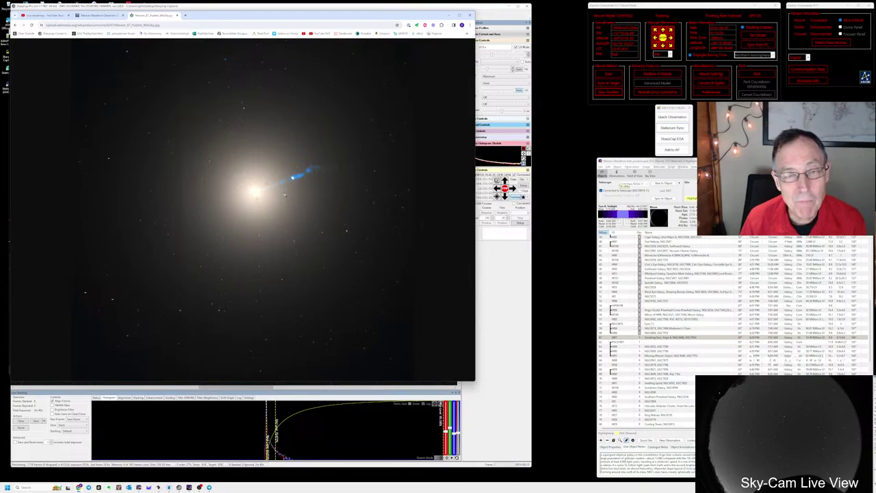
- Return to SharpCap, read the object notes on M87, and examine the galaxy's core enlarged in the live stack
left_click(238, 403)
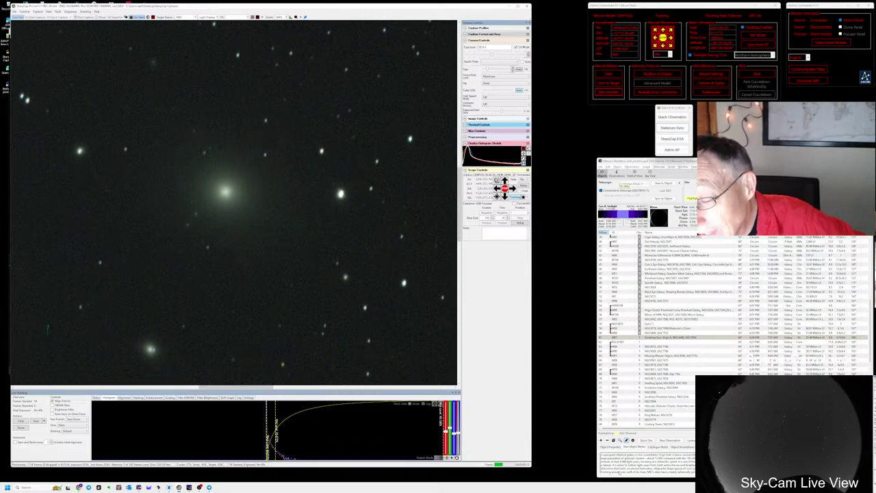
scroll(645, 471, "down", 3)
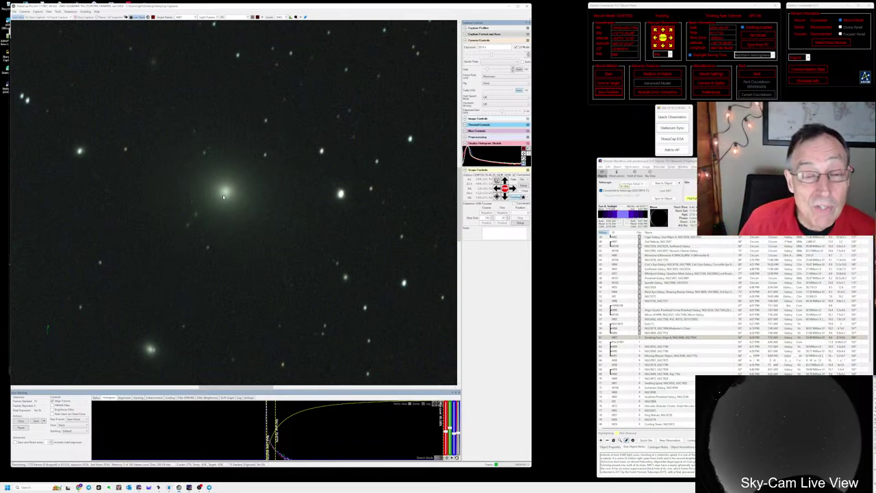
scroll(229, 204, "up", 3)
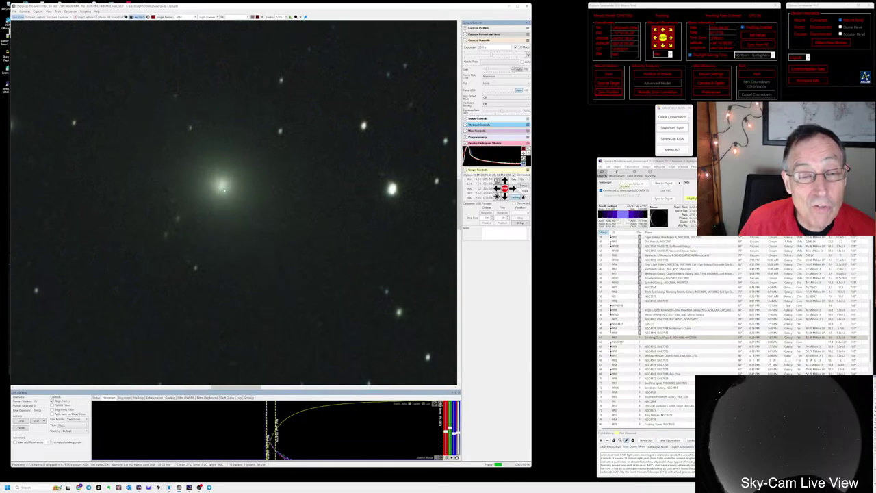
scroll(221, 199, "down", 3)
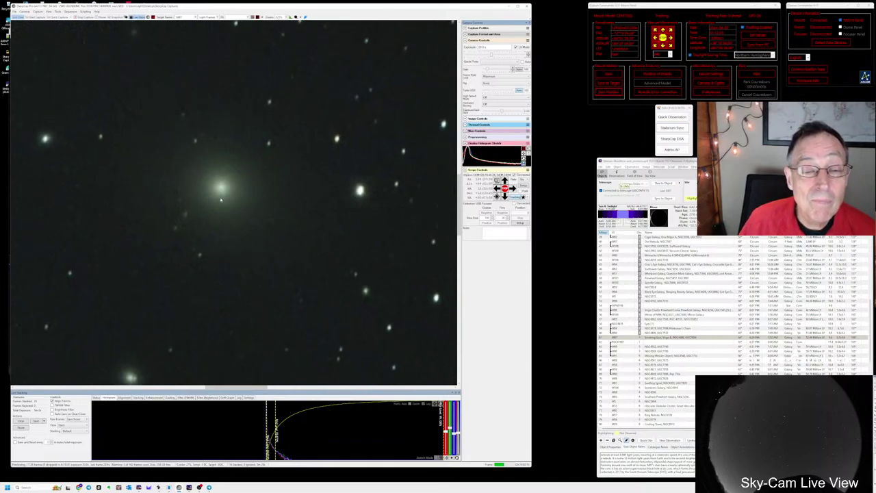
scroll(221, 199, "down", 2)
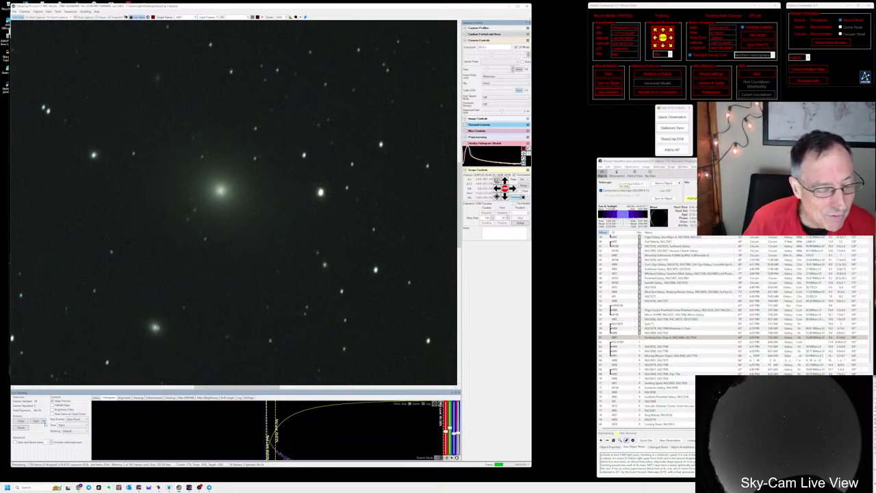
- Save the M87 live stack exactly as seen and set the image zoom to Auto
left_click(43, 421)
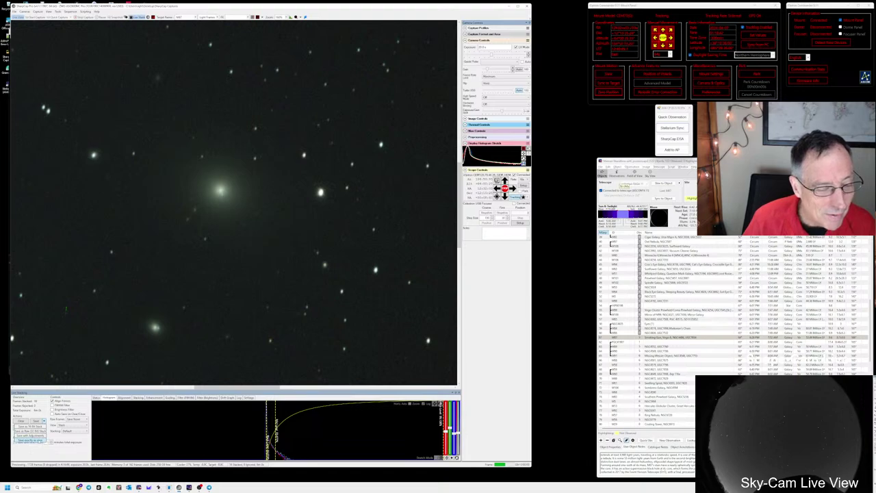
left_click(34, 440)
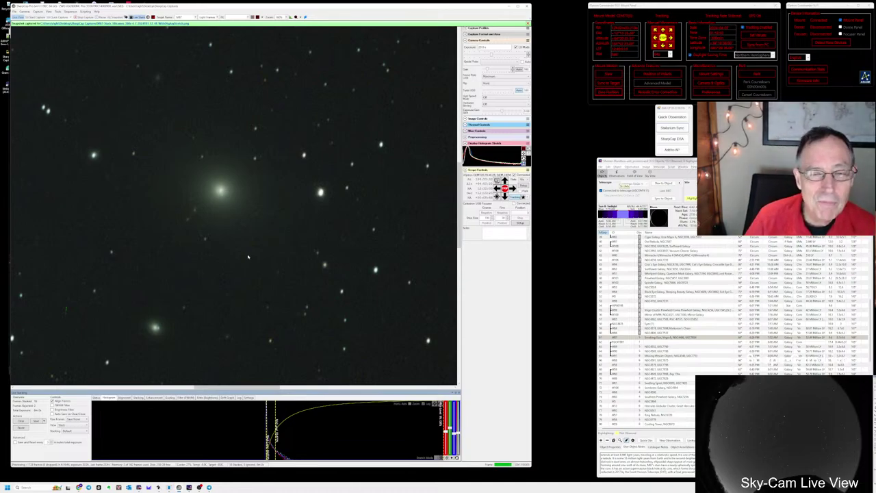
left_click(280, 17)
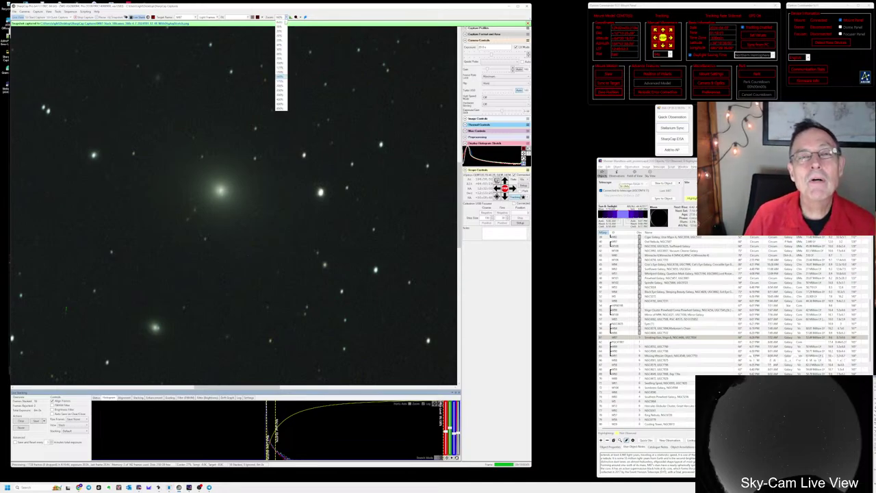
left_click(281, 24)
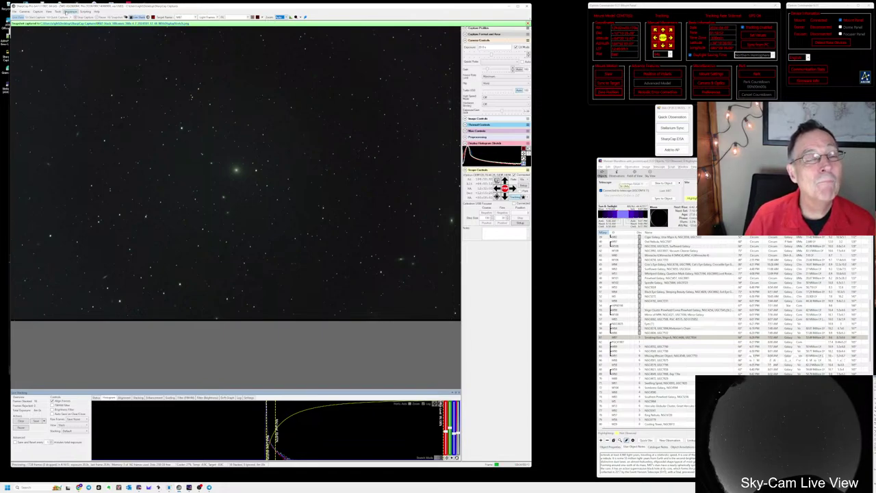
- Run the recently used default target-cycle sequence to prepare for the next object
left_click(70, 12)
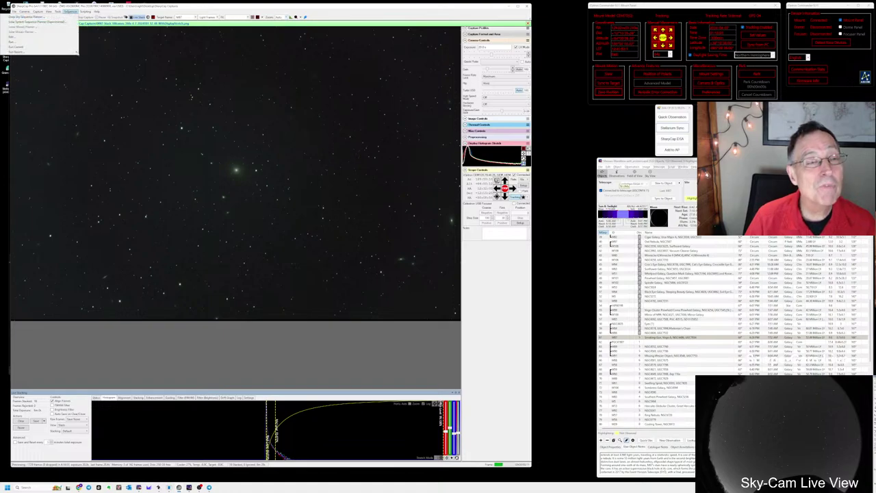
mouse_move(62, 52)
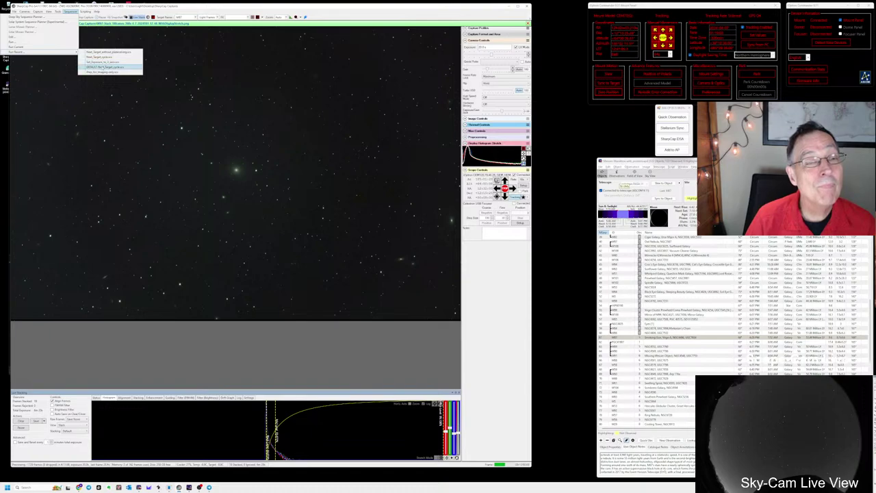
left_click(104, 67)
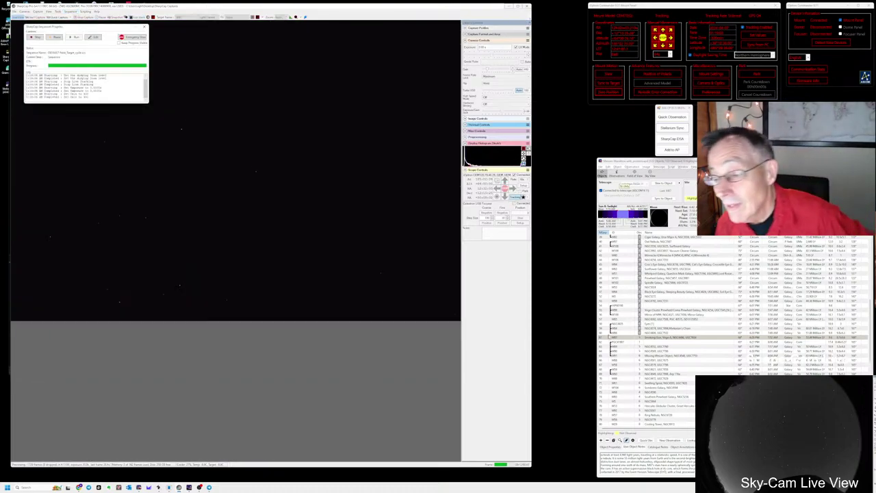
- Log a quick observation for M87 with a note describing what was seen in the live stack
left_click(654, 337)
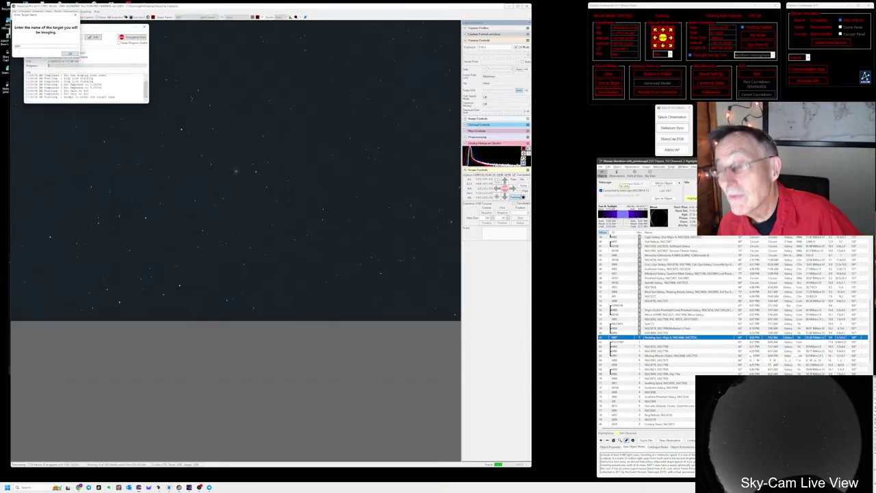
left_click(661, 118)
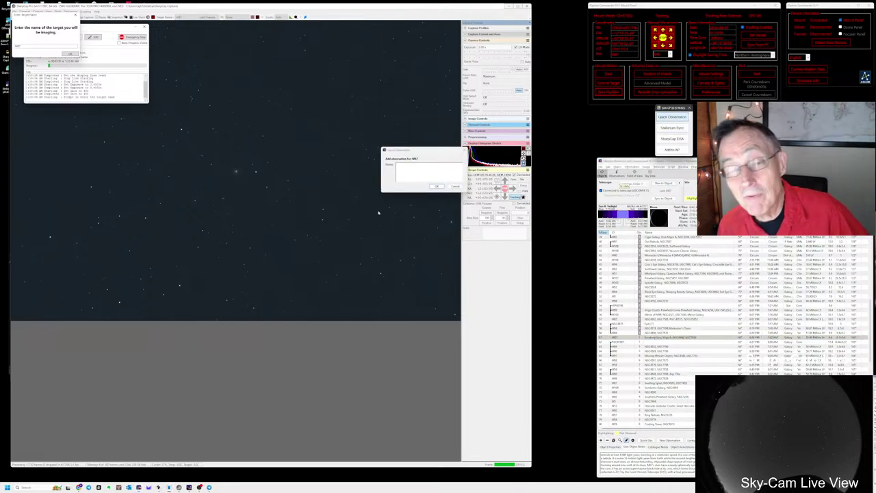
type("Dim")
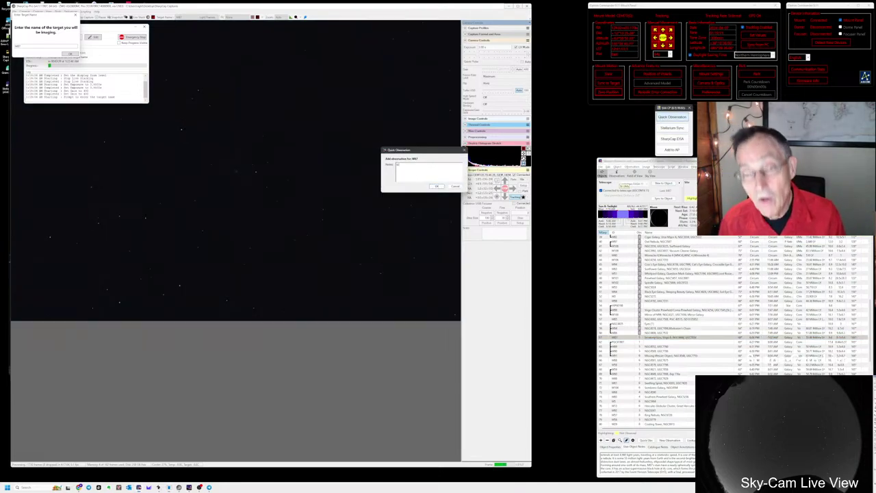
type(" faint")
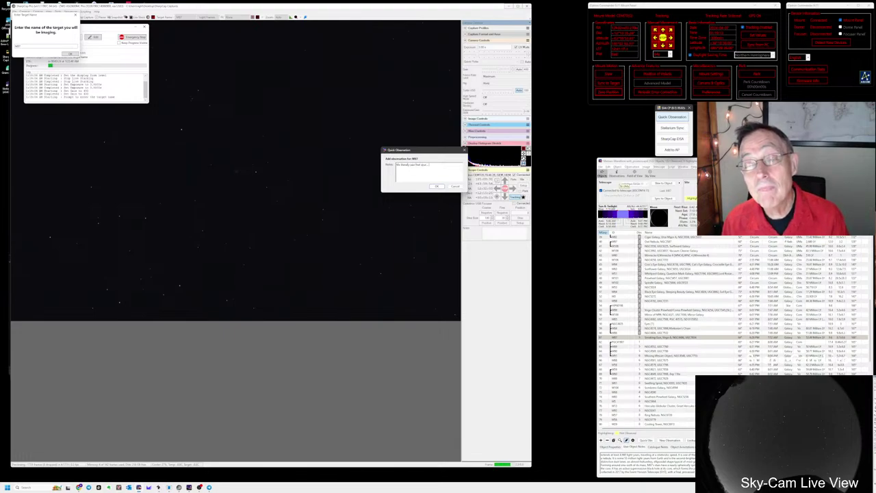
type(" star")
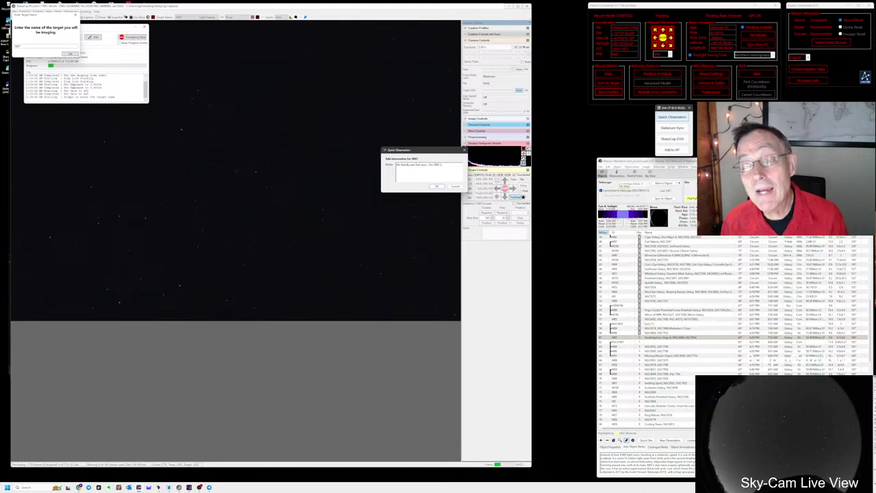
type(" d")
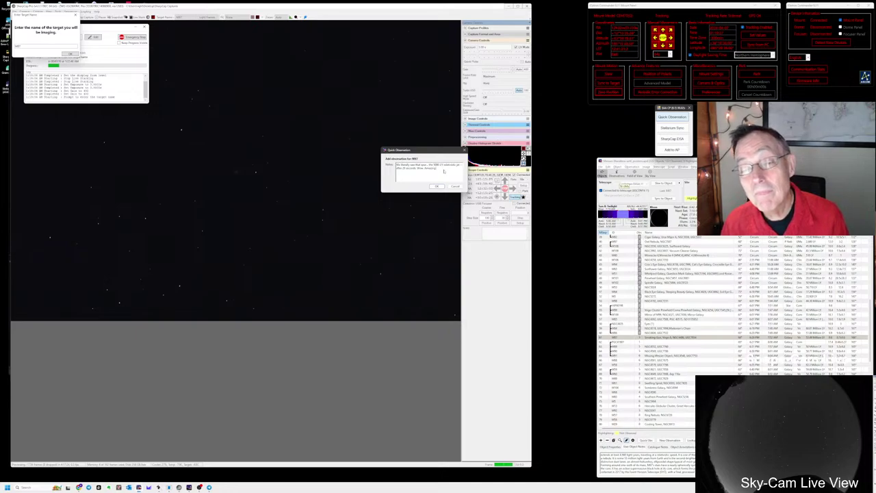
left_click(439, 185)
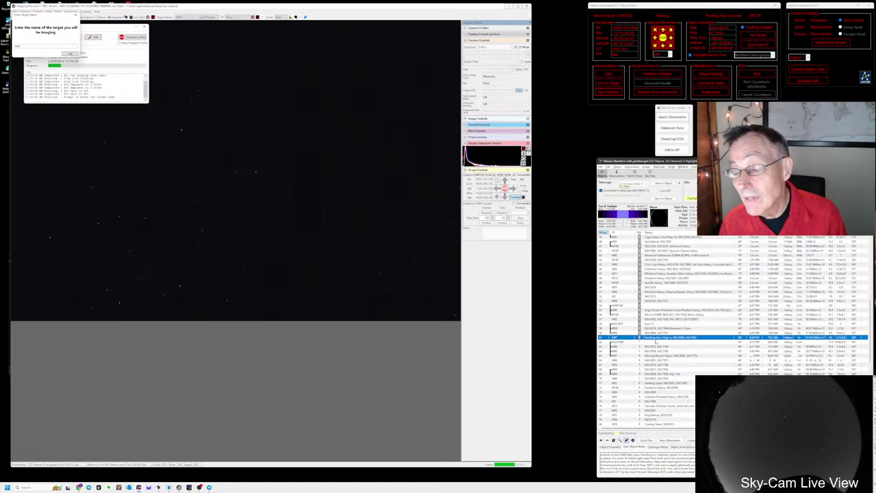
- Select the object listed directly after M87 and slew the telescope to it
left_click(656, 342)
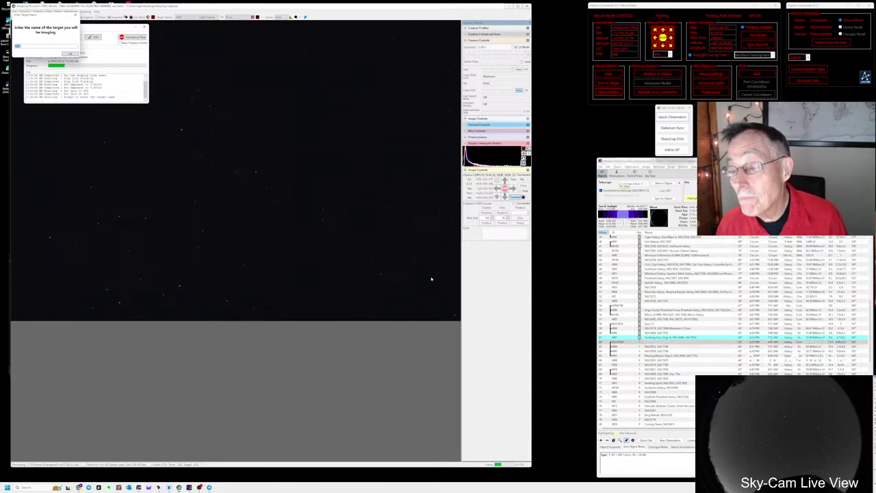
left_click(653, 337)
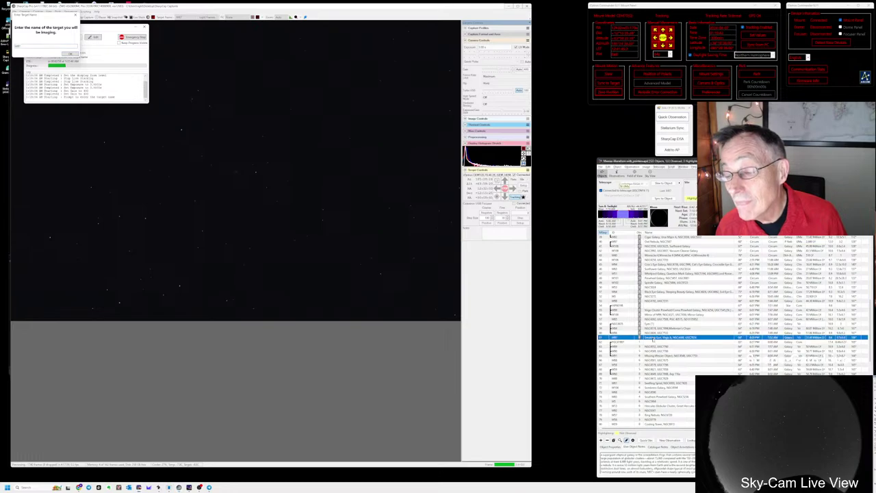
left_click(661, 342)
left_click(663, 183)
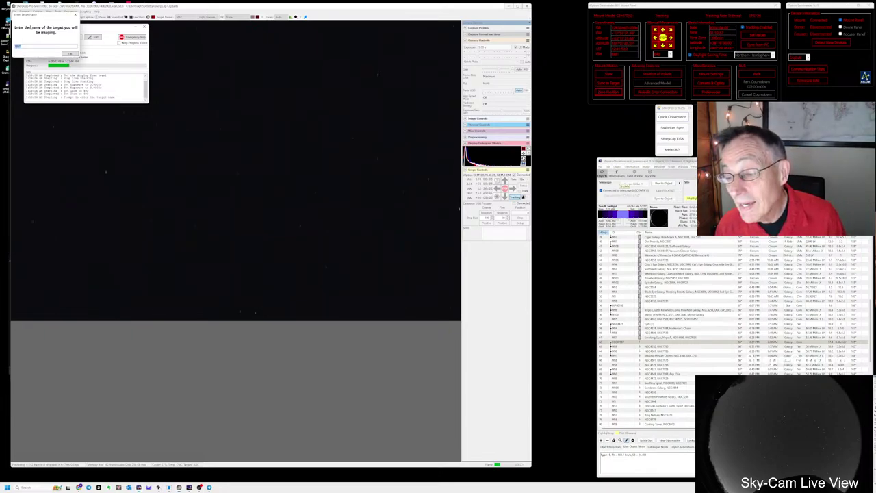
- Enter the new object's name as the sequence's target name and confirm that the mount has settled
type("NGC4725")
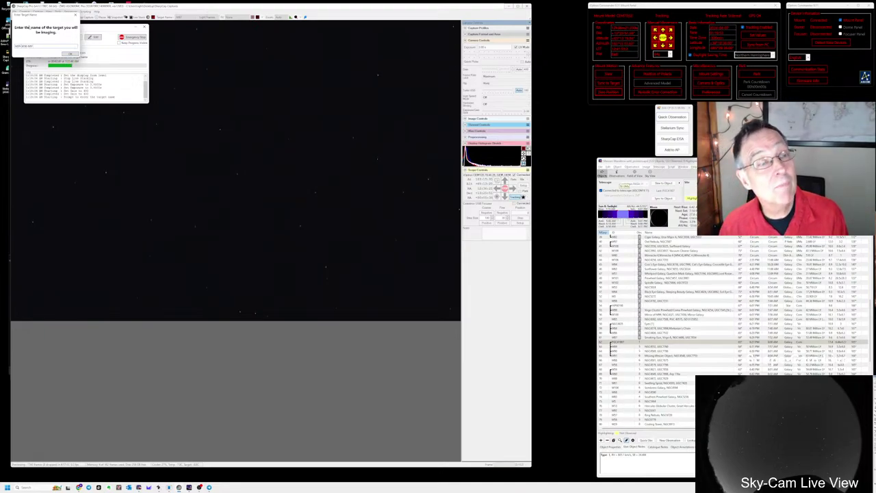
key("Return")
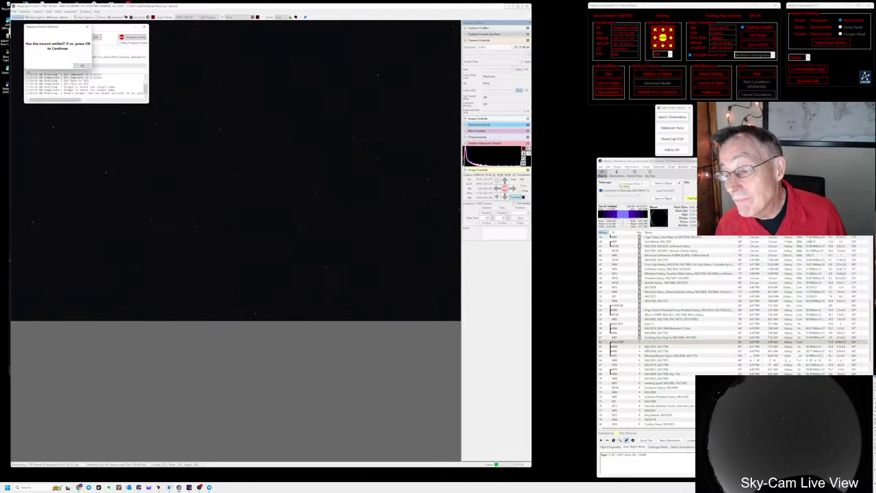
left_click(668, 347)
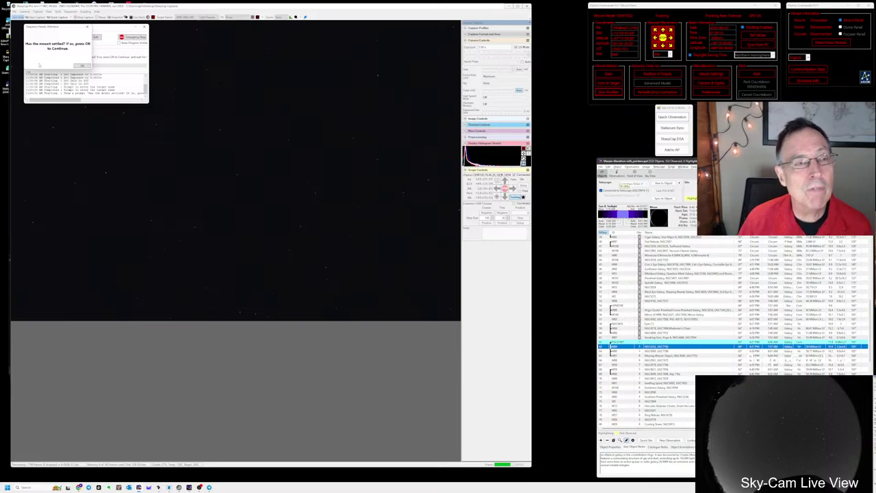
left_click(80, 66)
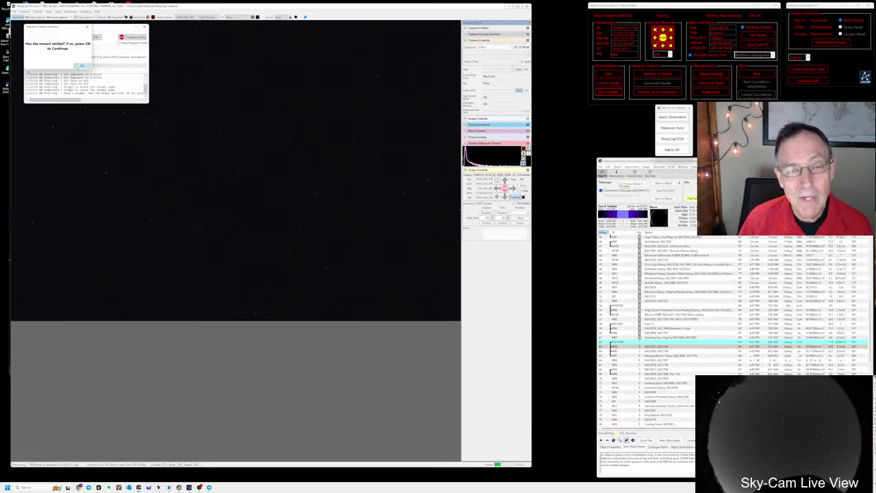
left_click(80, 67)
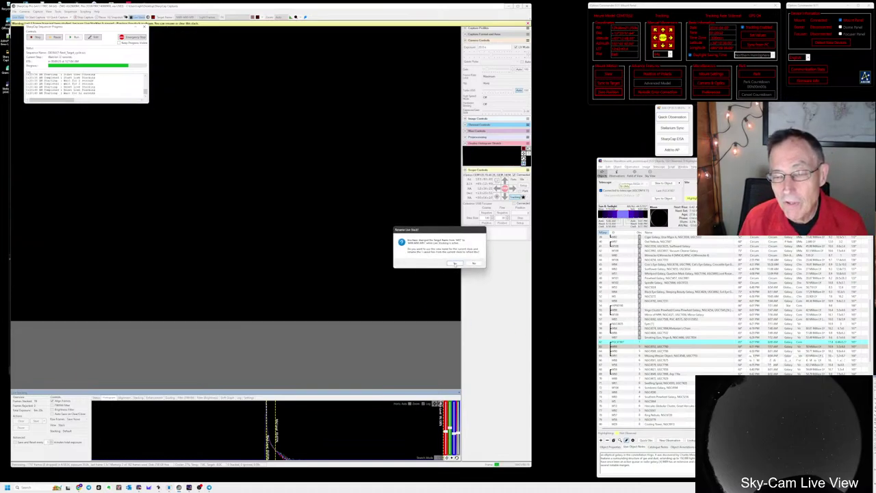
- Accept renaming the live stack for the new target and select the object after M87 in the object list
left_click(455, 264)
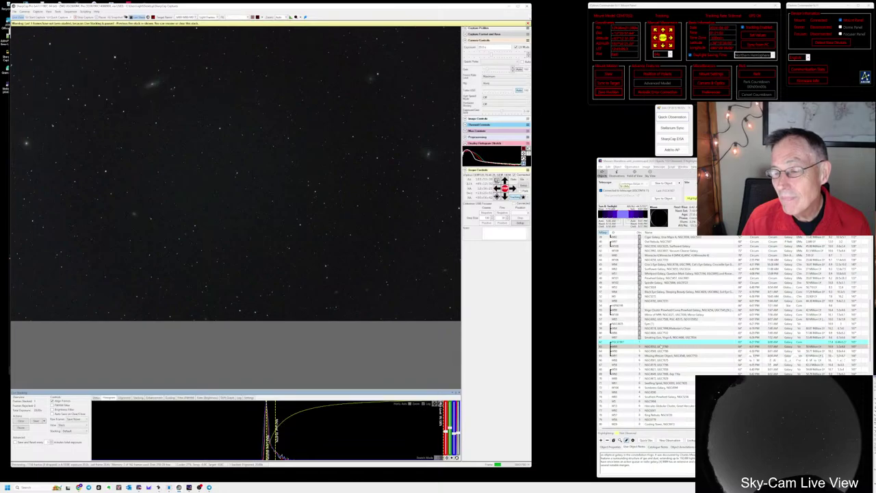
left_click(659, 344)
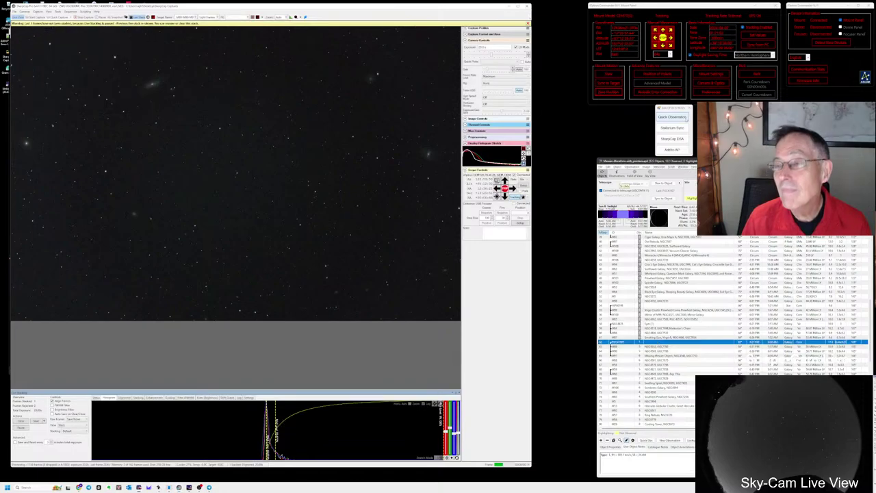
- Sync the selected object to Stellarium and switch to Stellarium to view the field around it
left_click(673, 128)
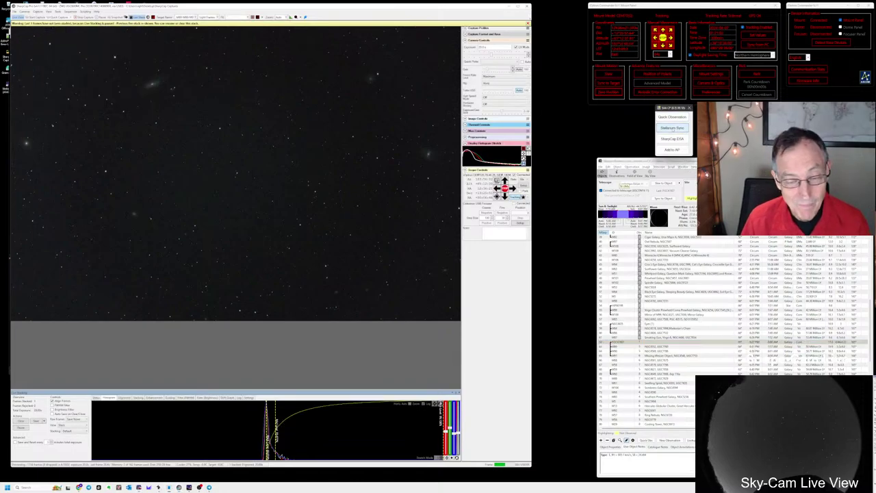
key("alt+Tab")
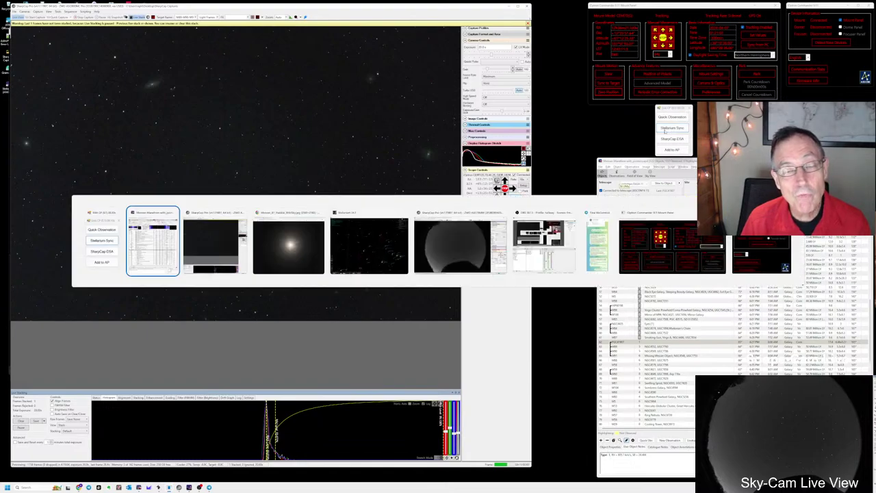
key("alt+Tab")
key("alt+Tab")
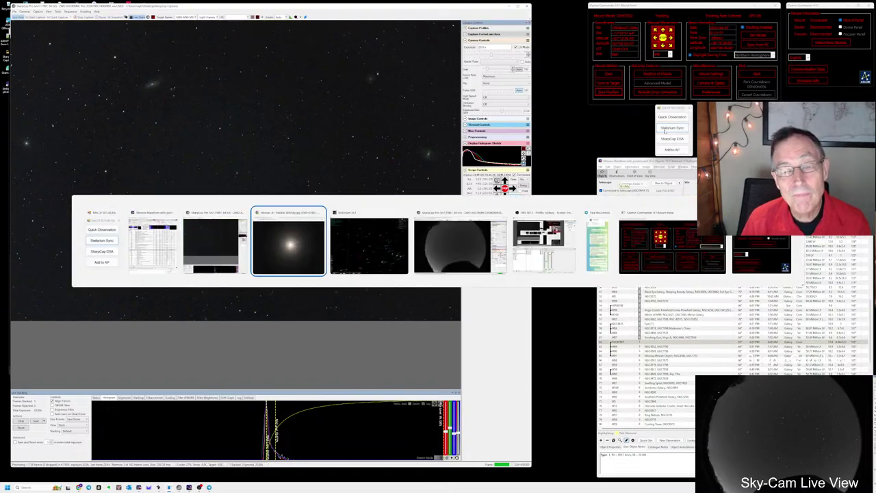
key("alt+Tab")
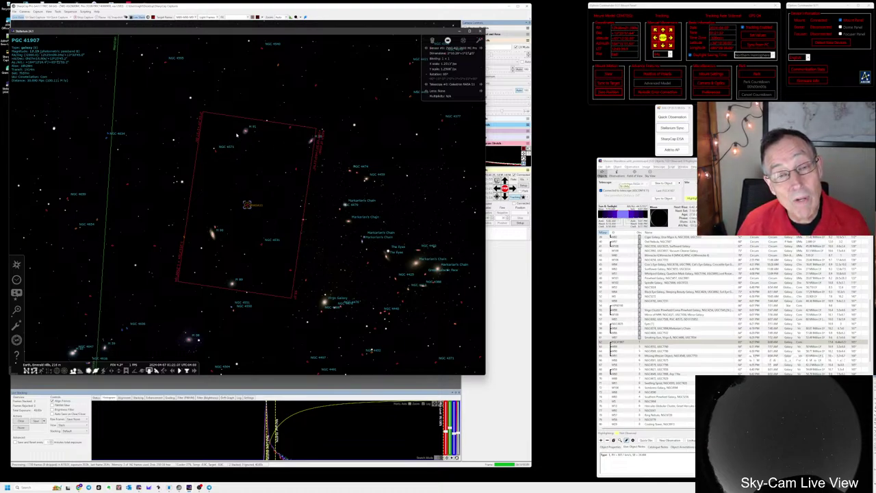
- Compare the live stack in SharpCap with the framed field around PGC 41907 in Stellarium to match up the galaxies
left_click(215, 417)
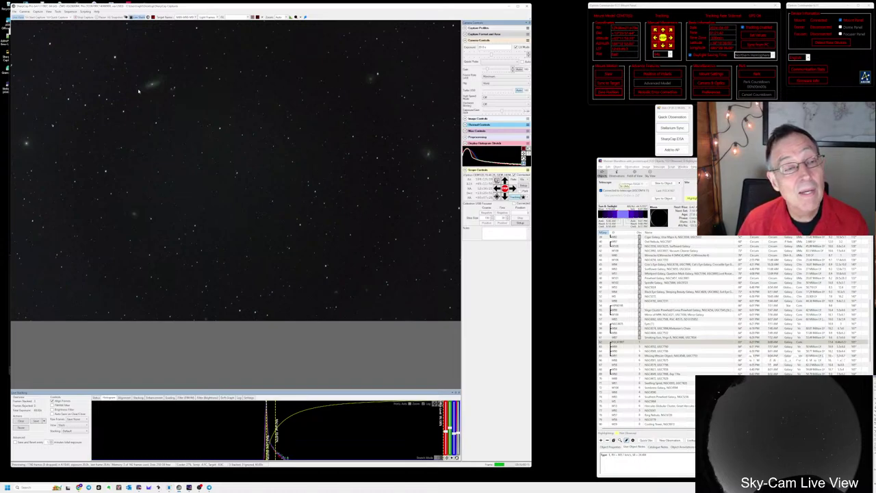
key("alt+Tab")
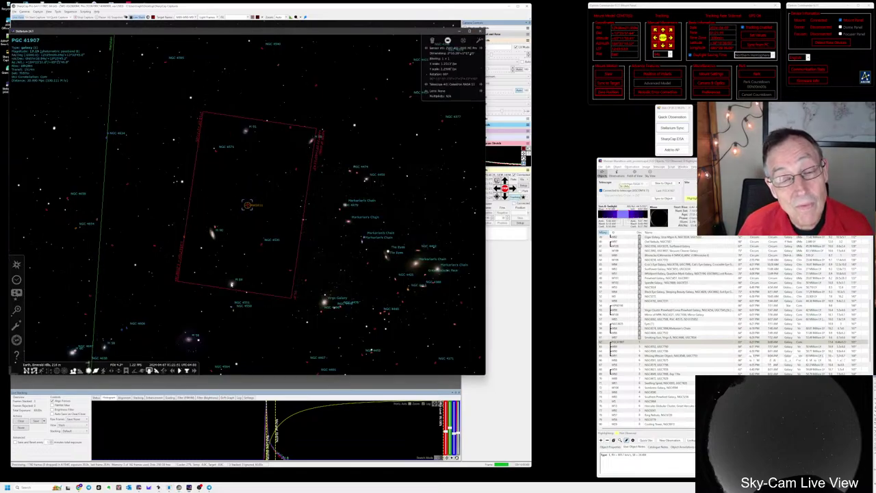
key("alt+Tab")
key("alt+Tab")
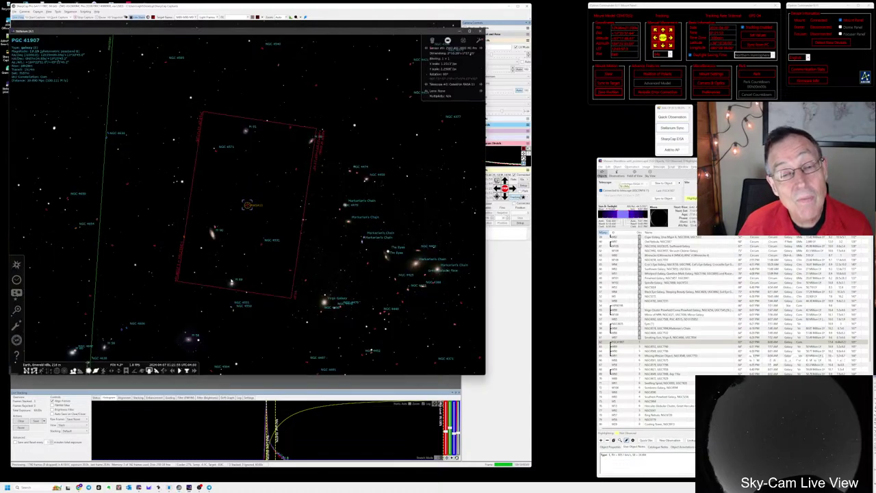
key("alt+Tab")
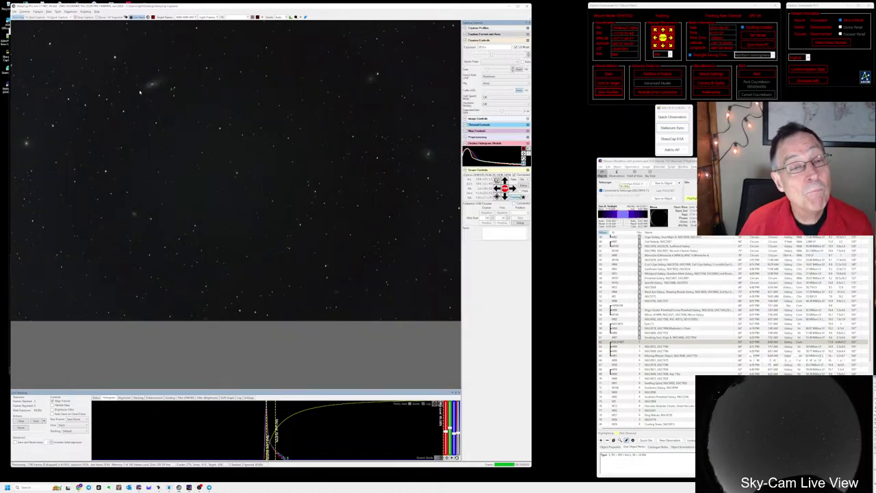
key("alt+Tab")
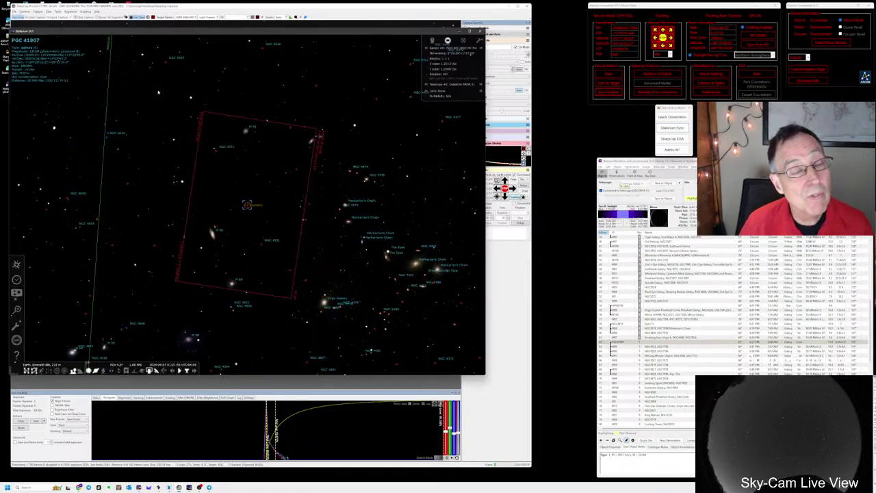
key("alt+Tab")
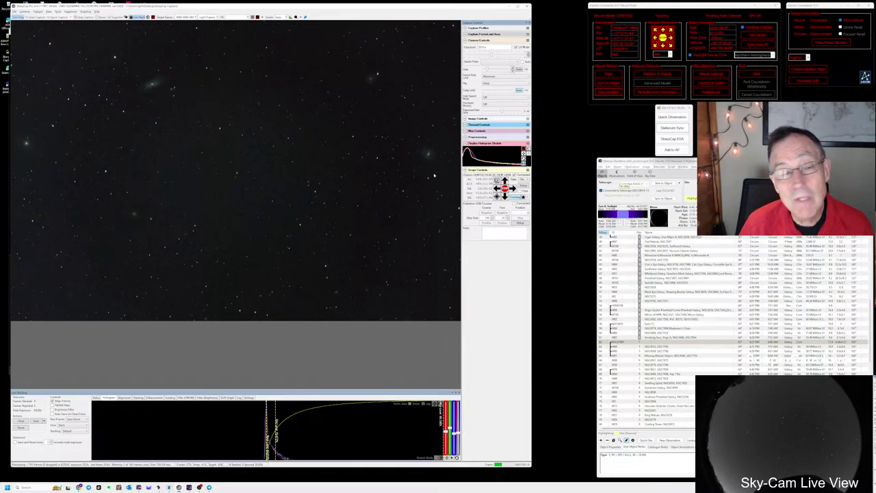
key("alt+Tab")
key("alt+Tab")
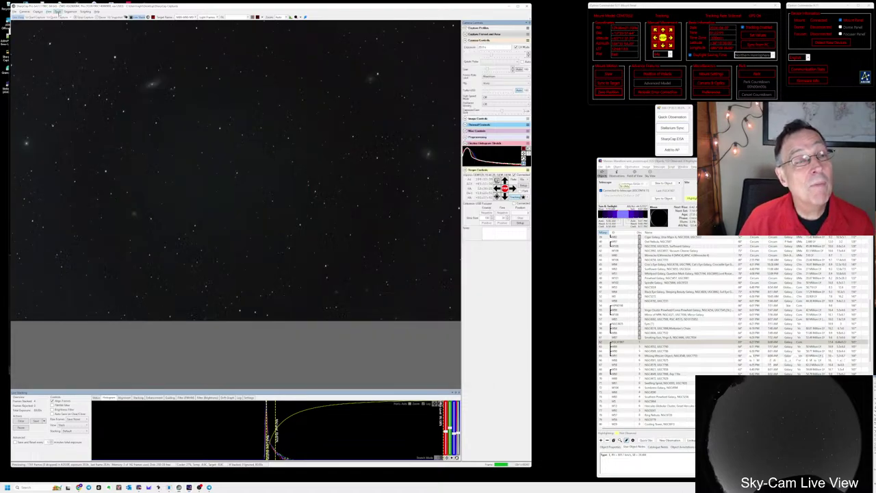
- Plate solve the live stack and briefly overlay the deep sky image annotation to identify the galaxies in the field
left_click(58, 13)
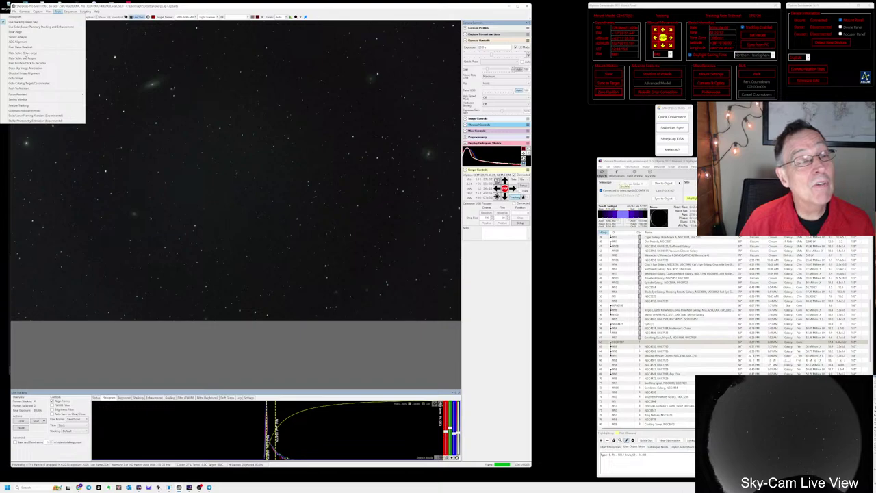
left_click(58, 13)
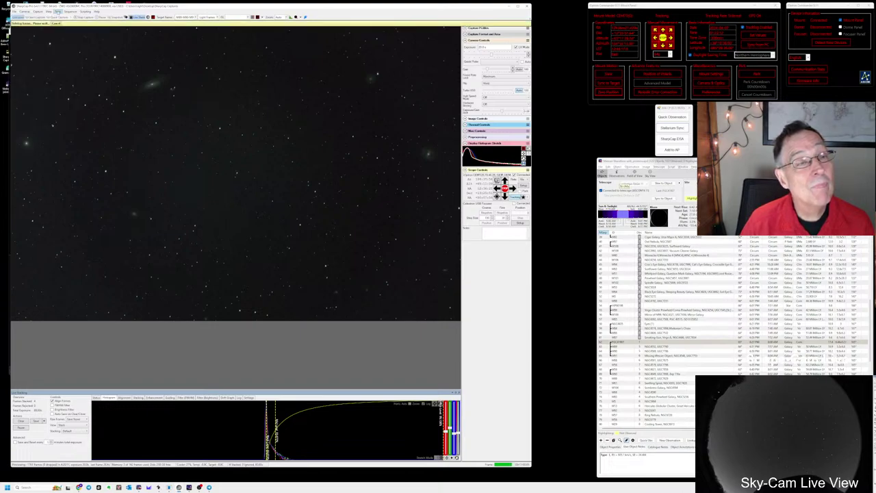
left_click(58, 12)
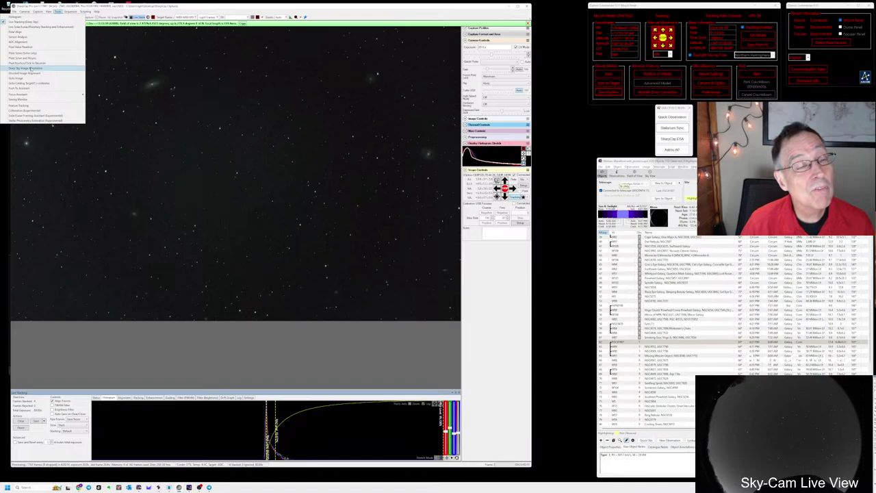
left_click(31, 69)
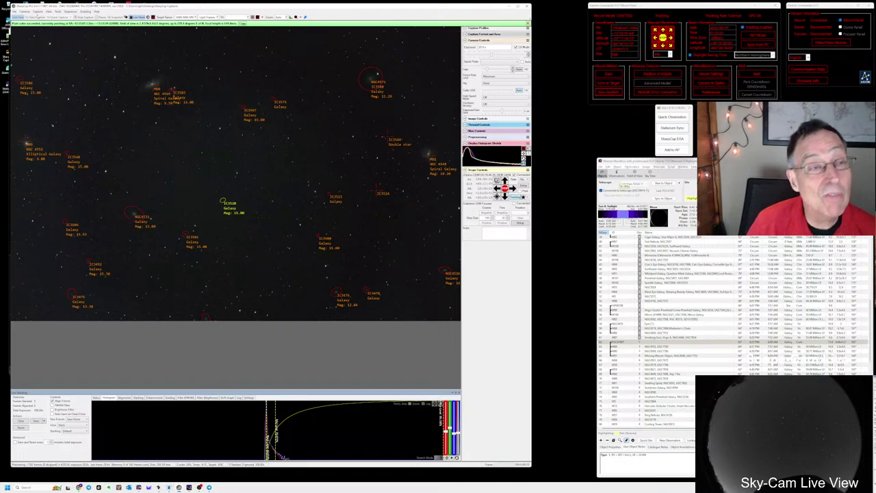
left_click(57, 12)
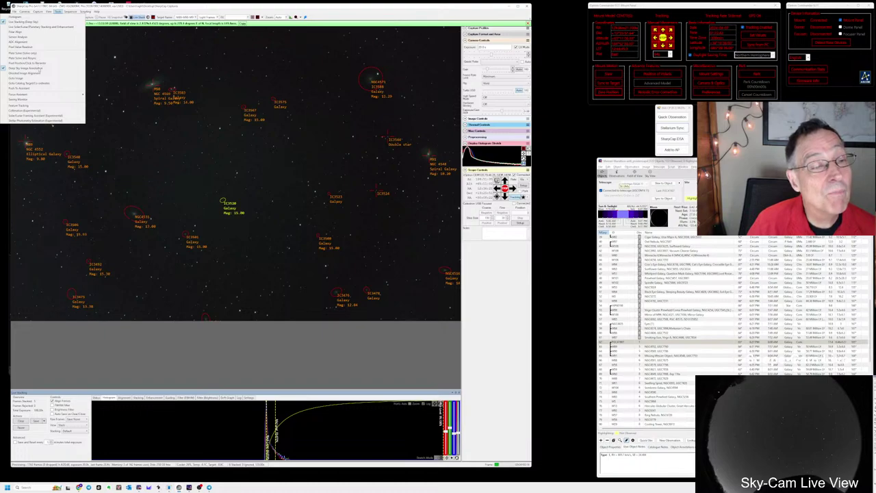
left_click(39, 69)
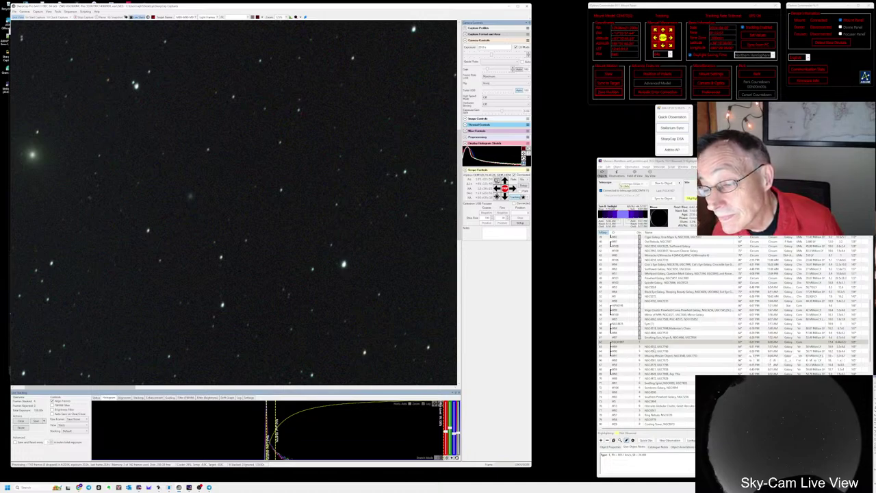
- Select M89 in the object list and look up its Messier 89 article on Wikipedia in the browser
left_click(616, 347)
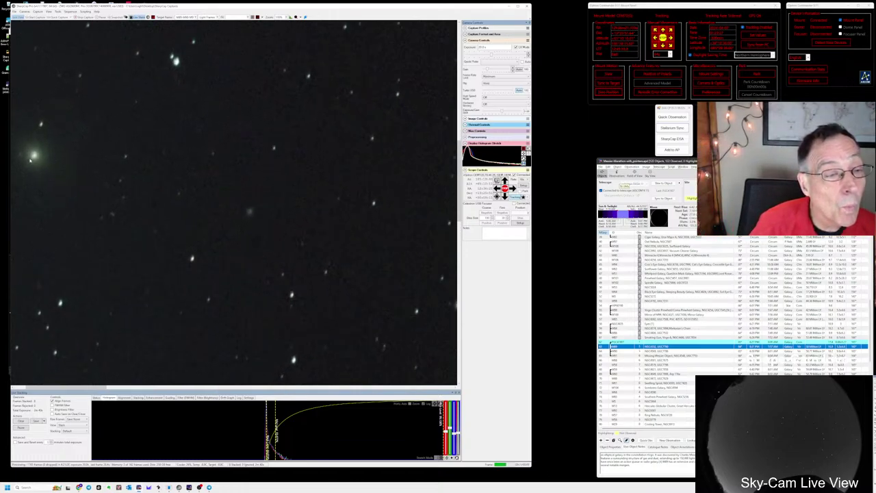
scroll(30, 161, "up", 1)
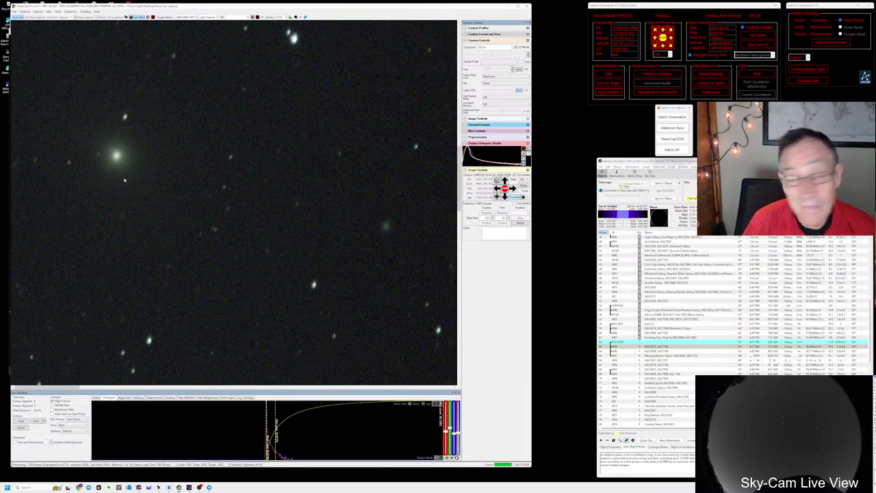
key("alt+Tab")
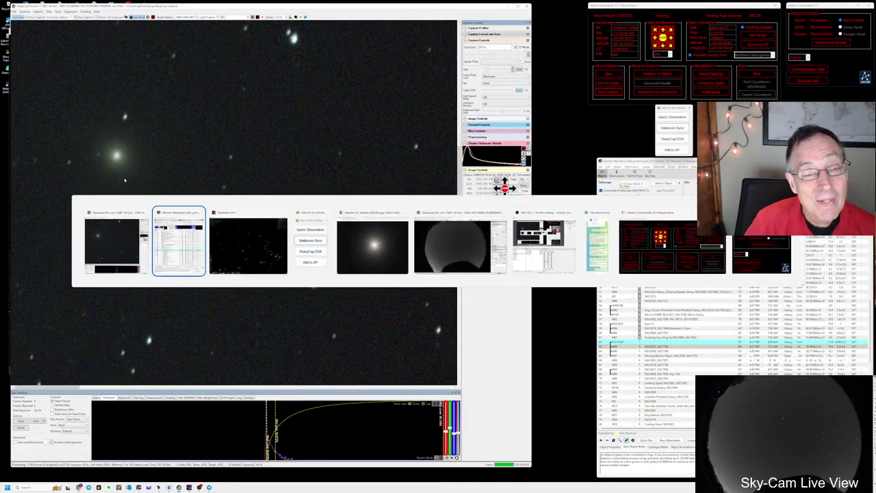
key("alt+Tab")
key("alt+Tab")
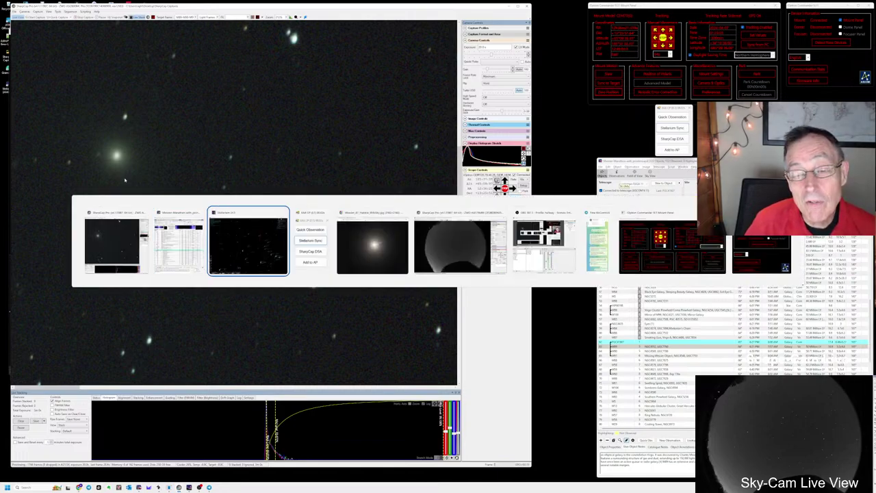
key("alt+Tab")
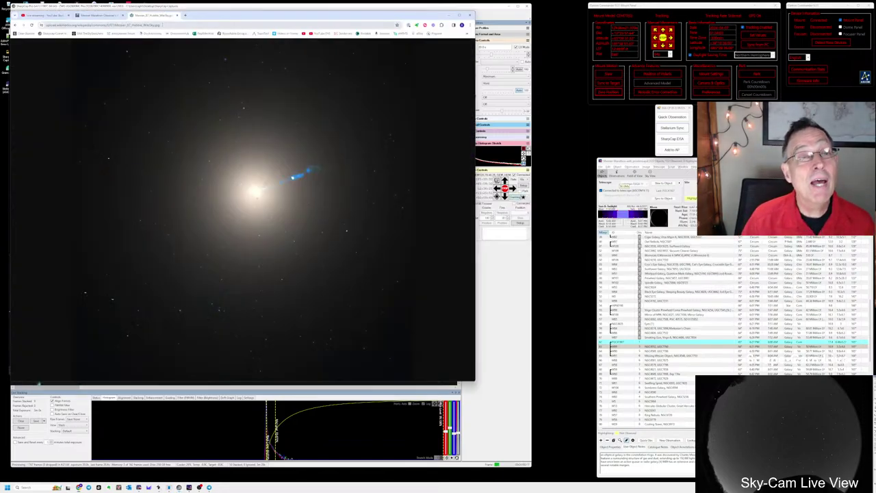
key("ctrl+l")
type("m87 wiki")
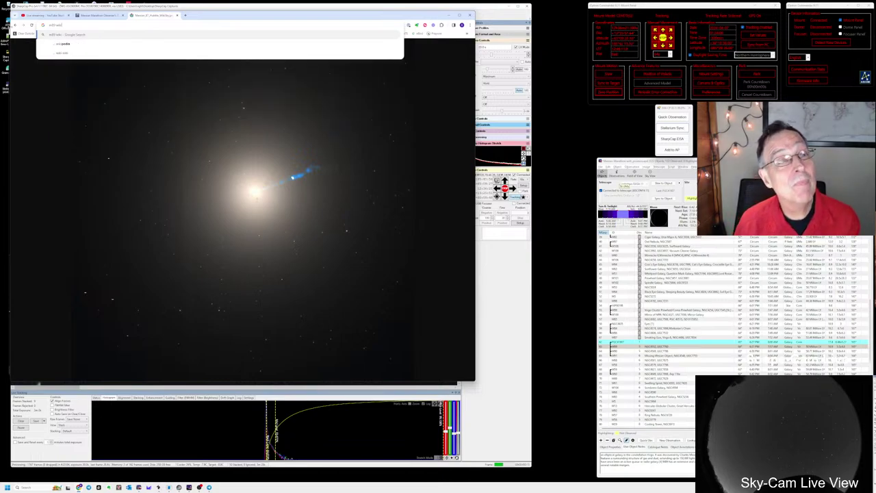
key("Return")
left_click(66, 96)
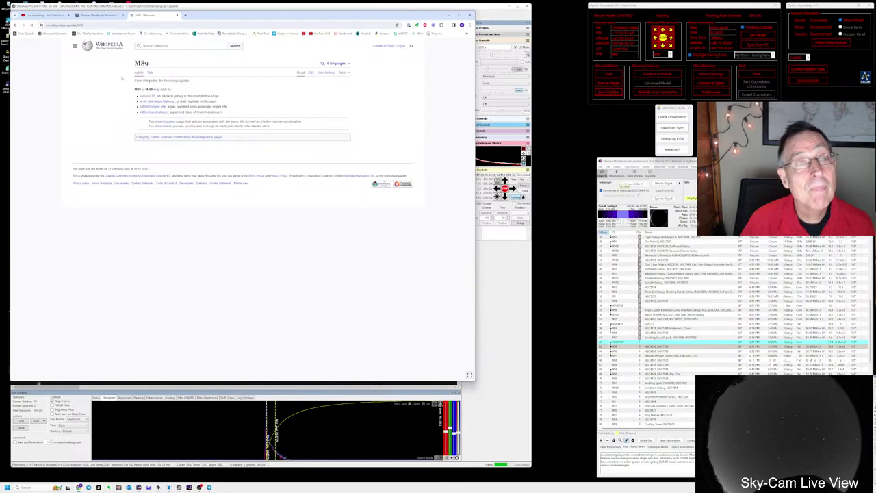
left_click(144, 96)
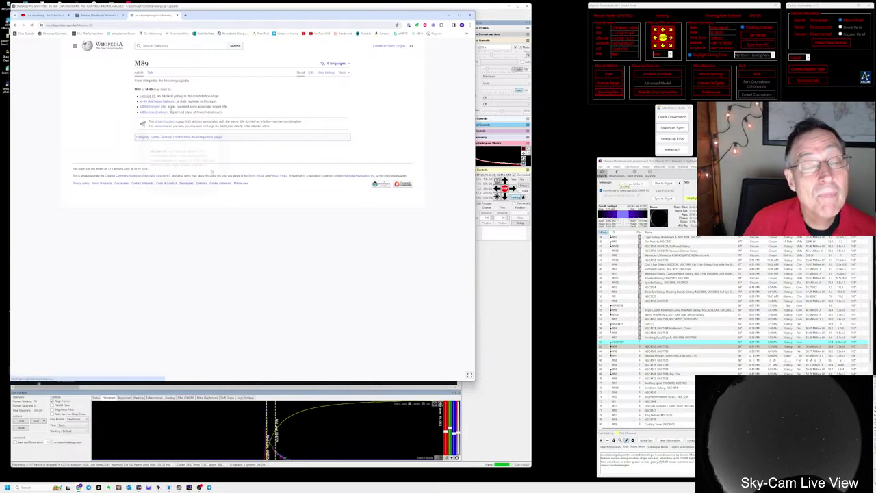
- View the article's Hubble image of Messier 89, return to the article, and enlarge the Sloan Digital Sky Survey gallery image
left_click(285, 151)
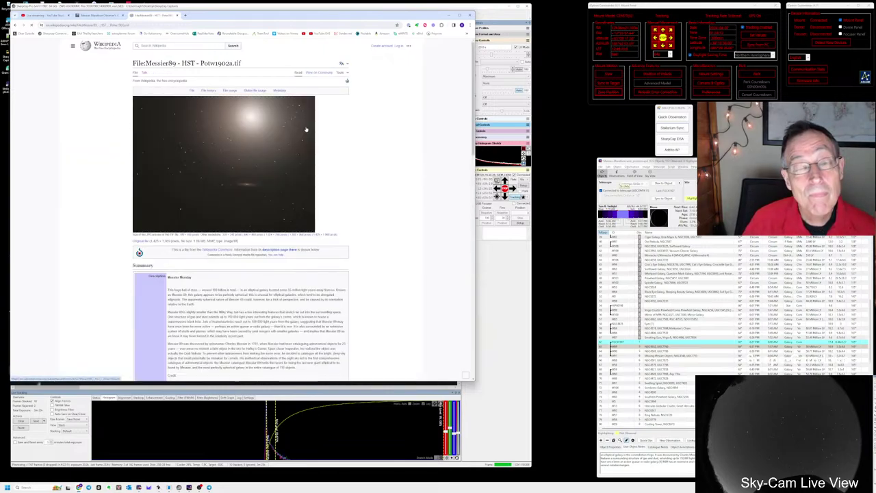
left_click(285, 151)
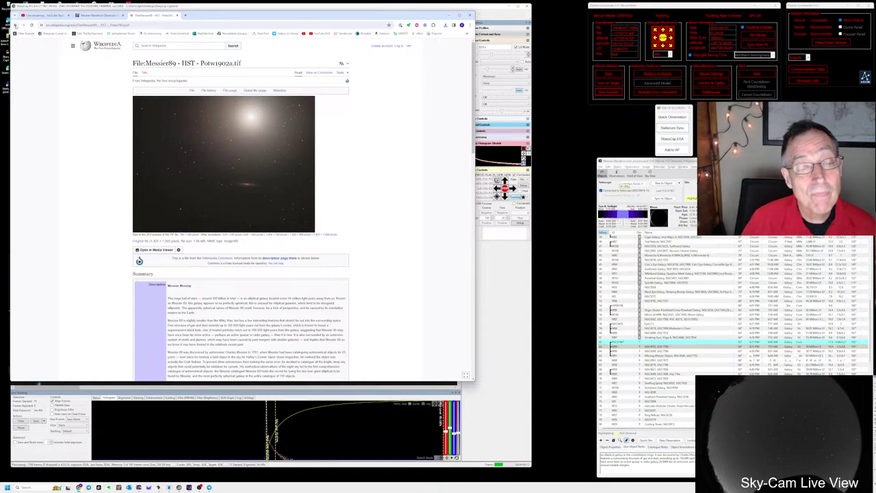
left_click(15, 26)
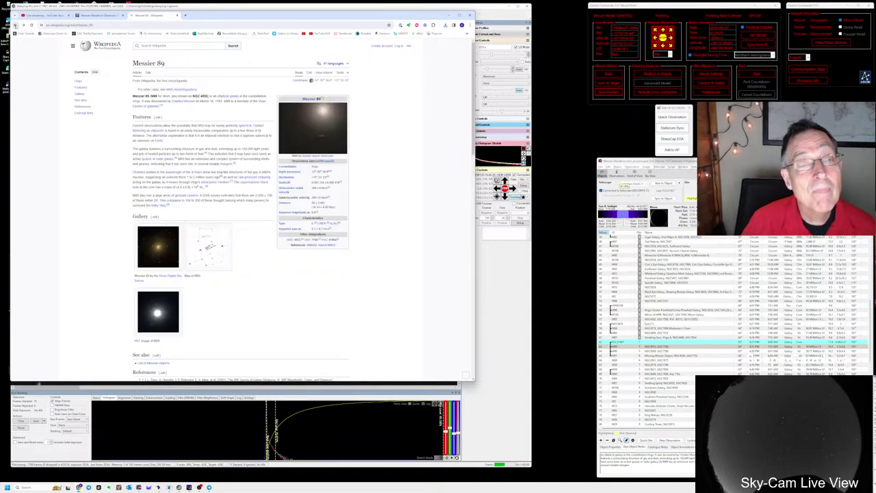
left_click(167, 257)
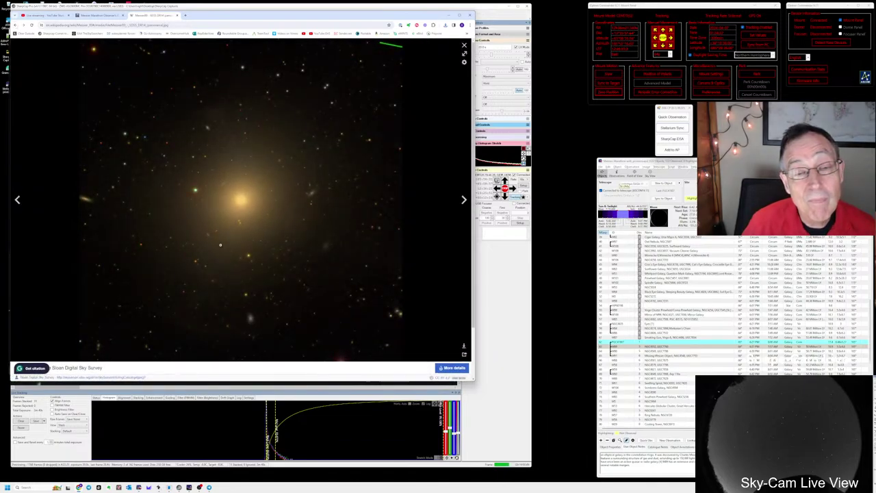
left_click(245, 201)
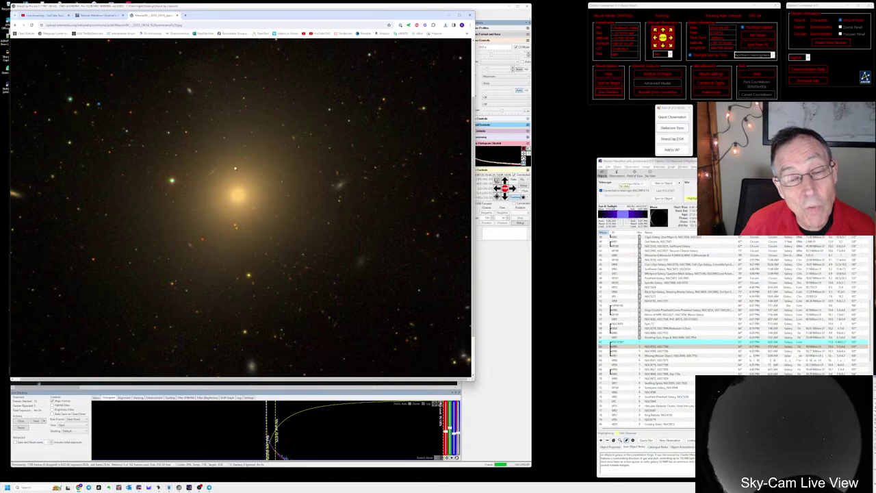
- Compare M89 in the SharpCap live stack with the Sloan Digital Sky Survey image in the browser
left_click(226, 445)
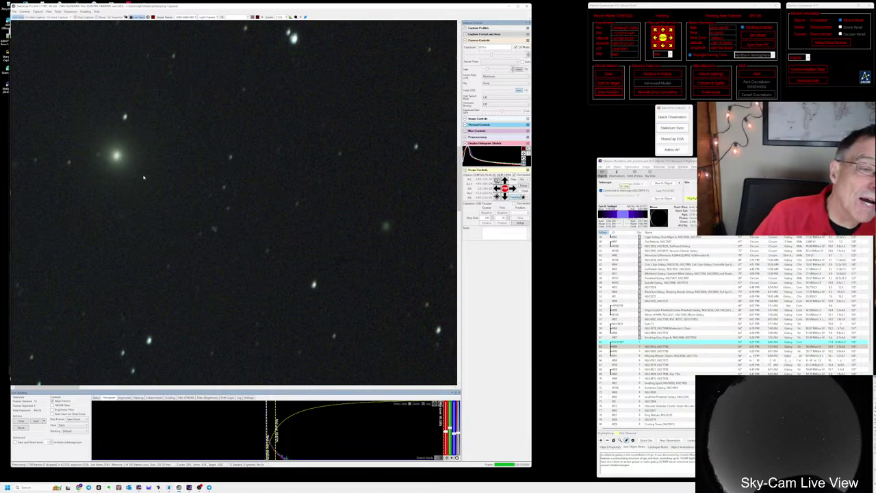
key("alt+Tab")
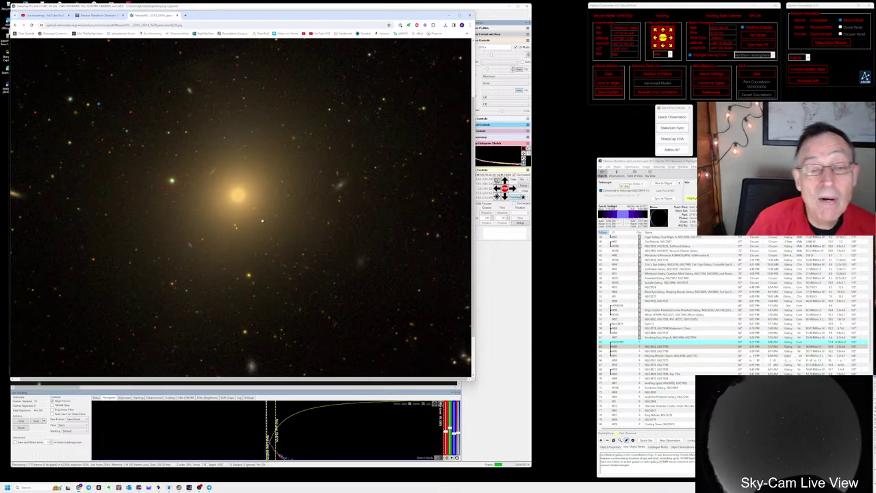
key("alt+Tab")
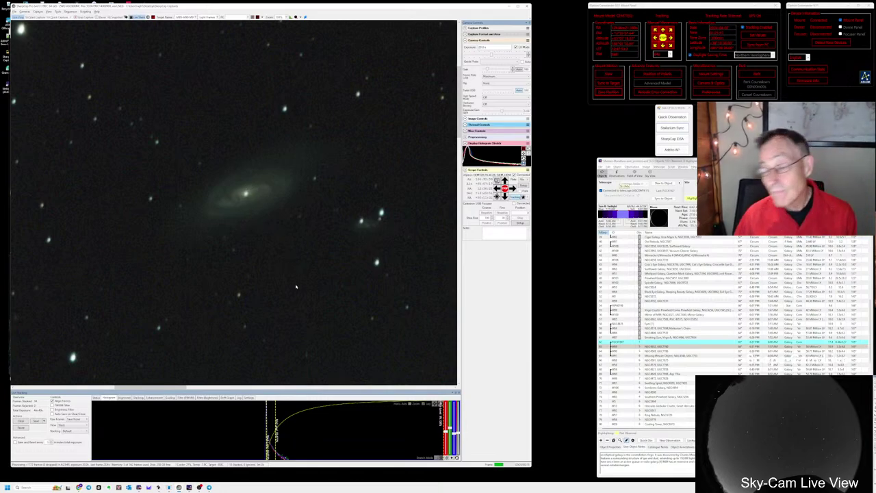
- Select M90 in the object list and examine the galaxy and its surroundings in the live stack
left_click(647, 351)
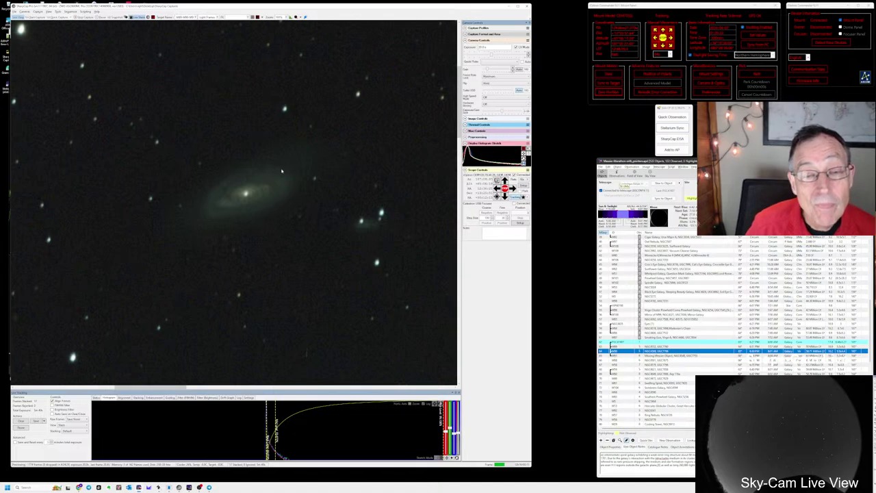
scroll(239, 199, "down", 3)
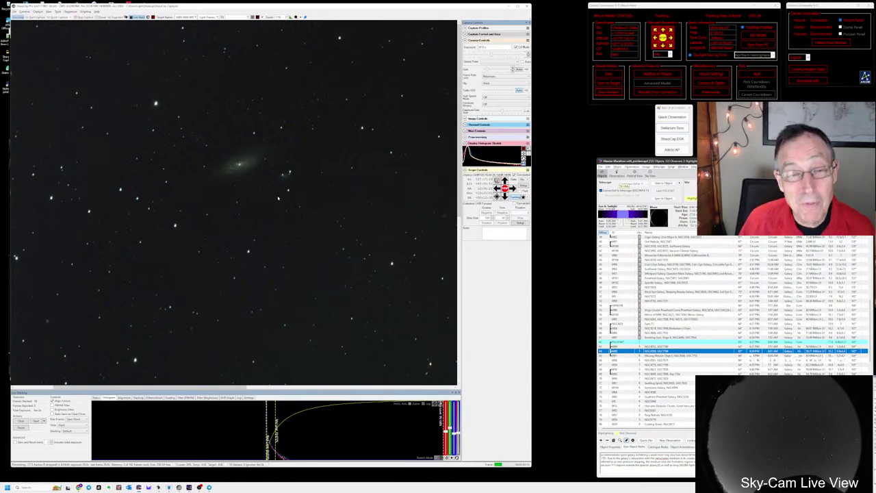
- Identify the galaxies in the wider field around M90 with the deep sky image annotation, and turn the annotation off
scroll(276, 209, "down", 2)
scroll(281, 204, "up", 1)
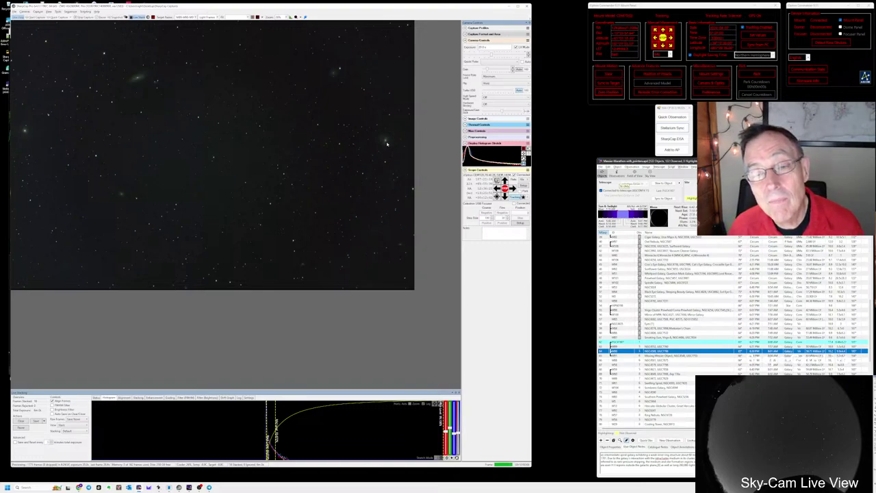
scroll(387, 145, "up", 1)
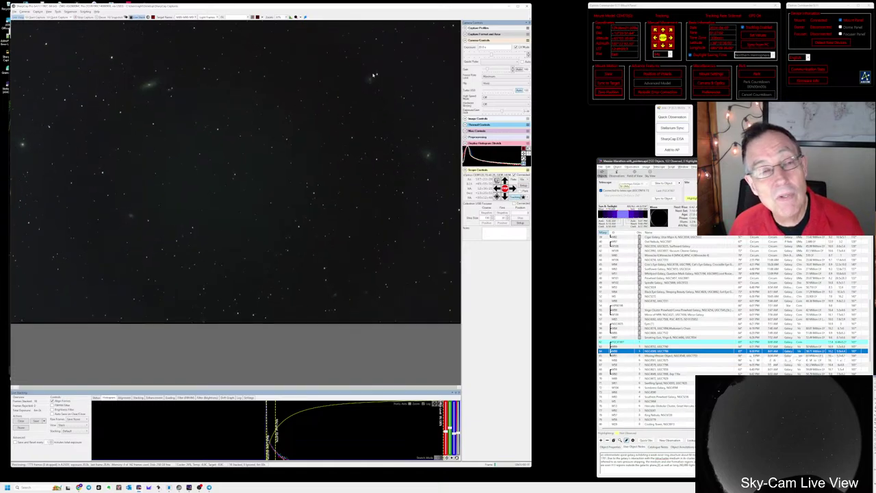
left_click(58, 11)
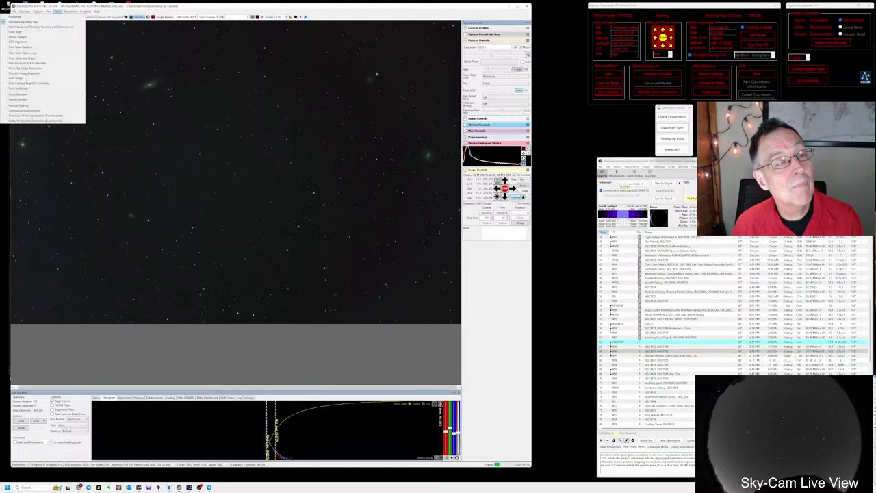
left_click(26, 69)
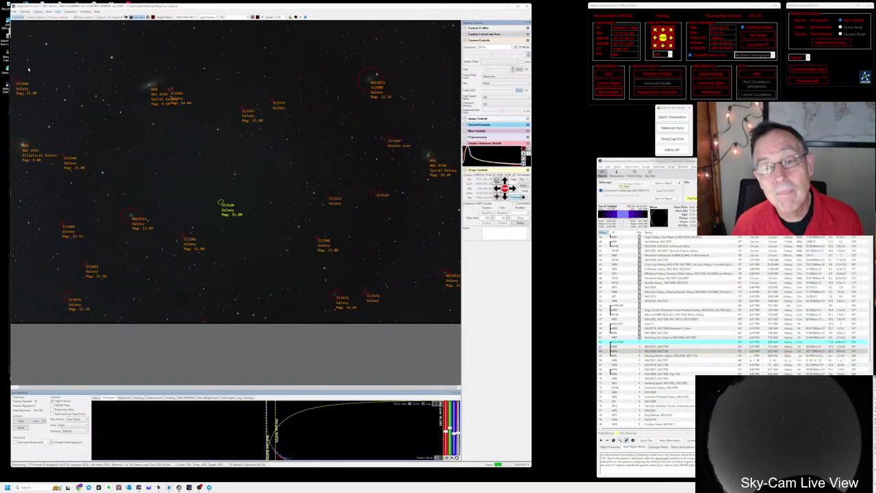
left_click(59, 11)
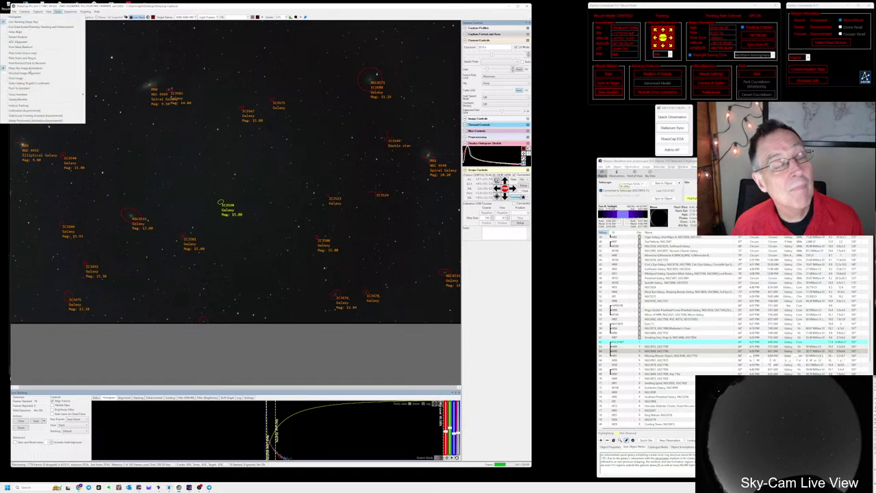
left_click(361, 201)
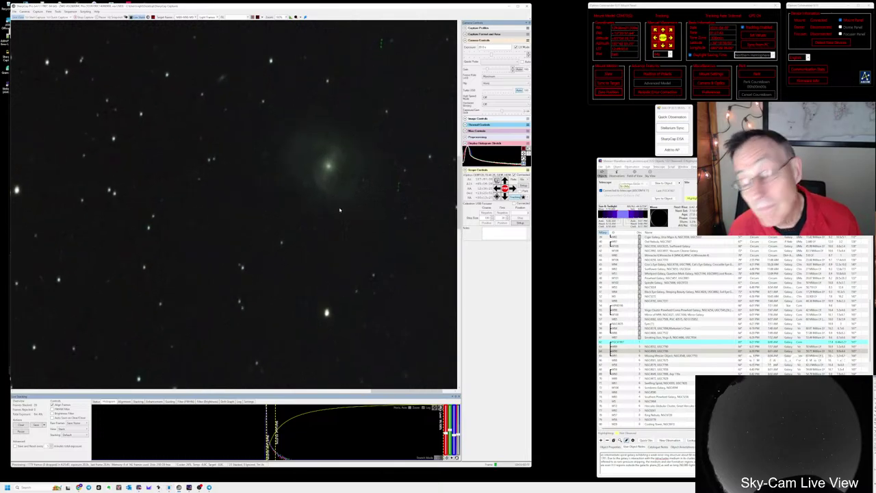
- Select M91, the Missing Messier Object, in the object list and read its notes while viewing its live stack
left_click(685, 355)
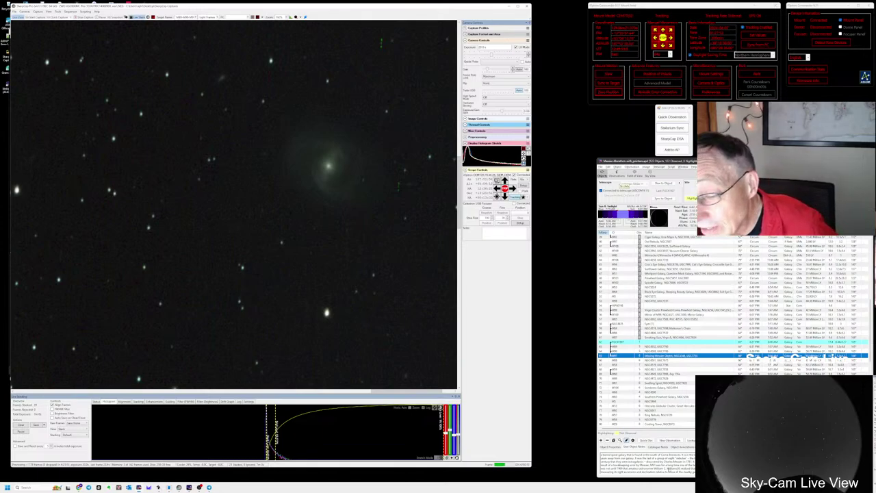
scroll(649, 470, "down", 1)
scroll(649, 463, "up", 1)
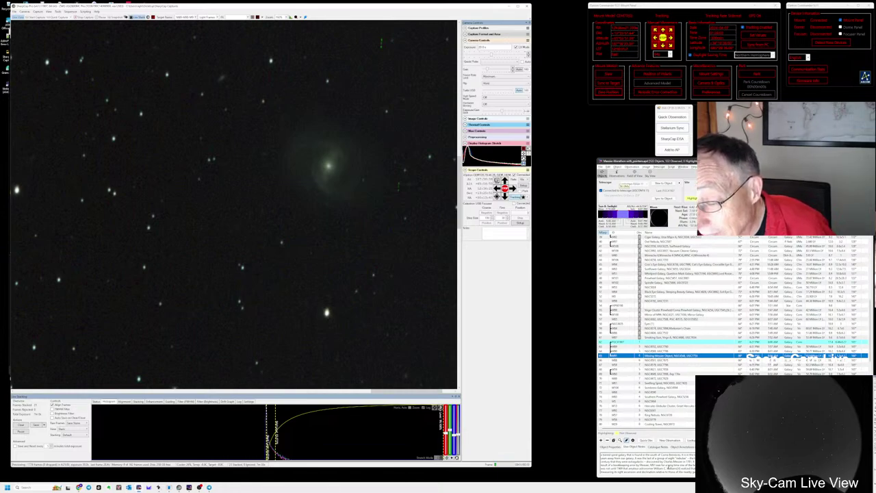
scroll(646, 463, "down", 2)
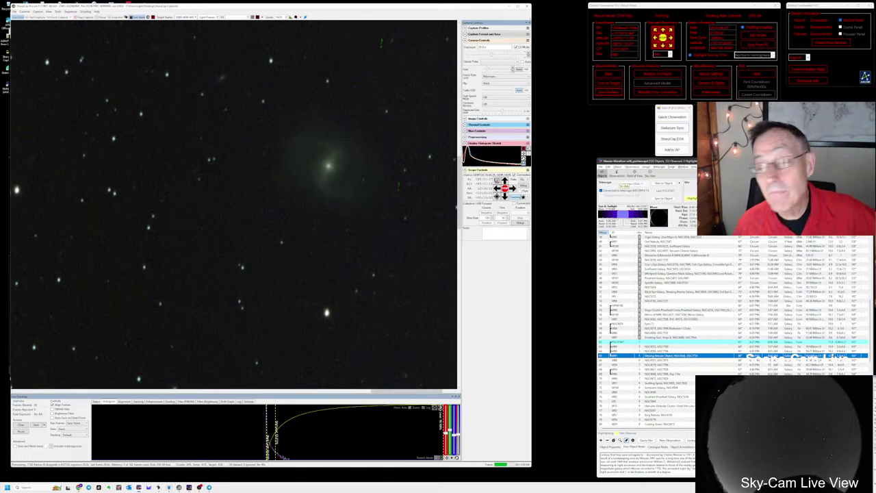
- Log a quick observation for M91 with notes on the interesting galaxy field and the missing object, including the associated objects
left_click(664, 118)
left_click(664, 118)
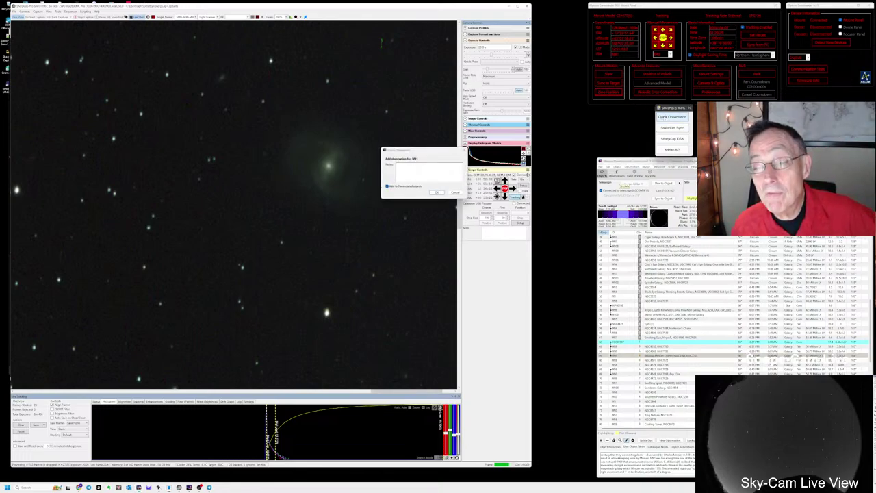
left_click(434, 177)
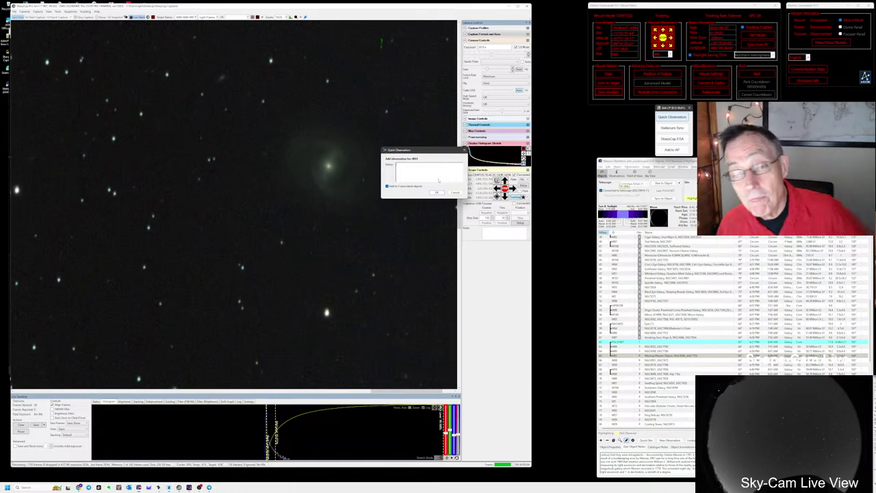
type("okay")
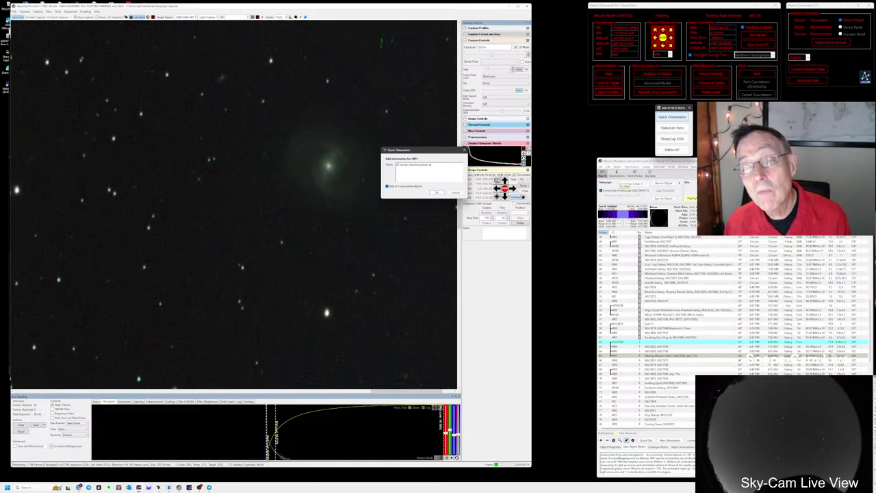
type("of")
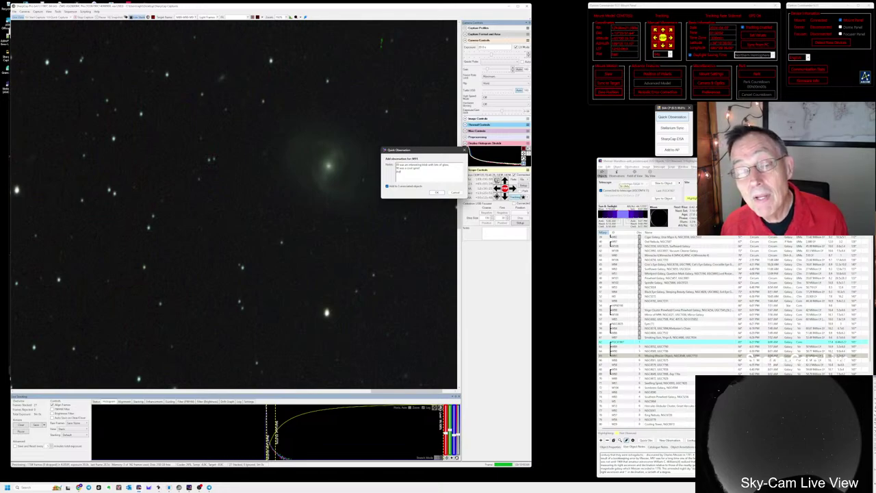
type("the mo")
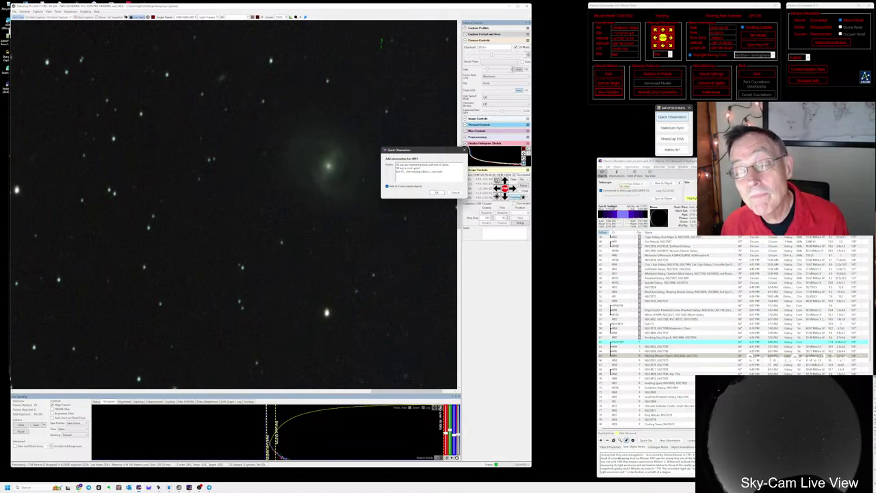
type("(M3")
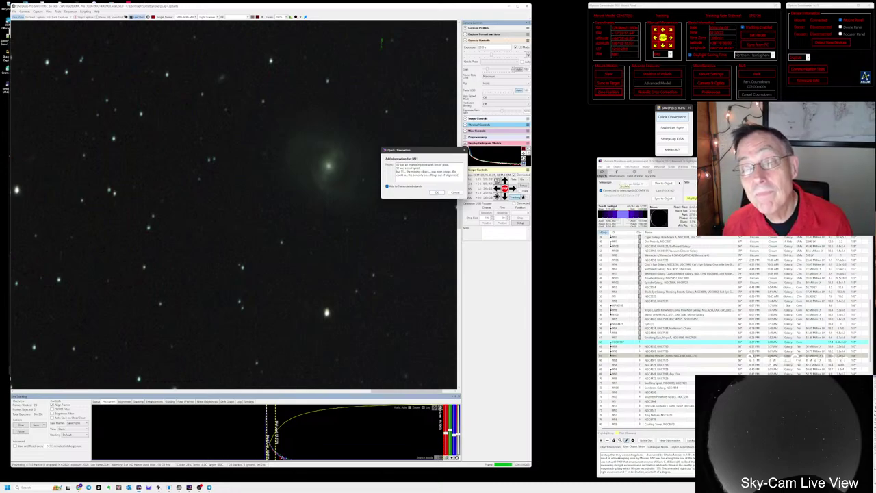
left_click(435, 193)
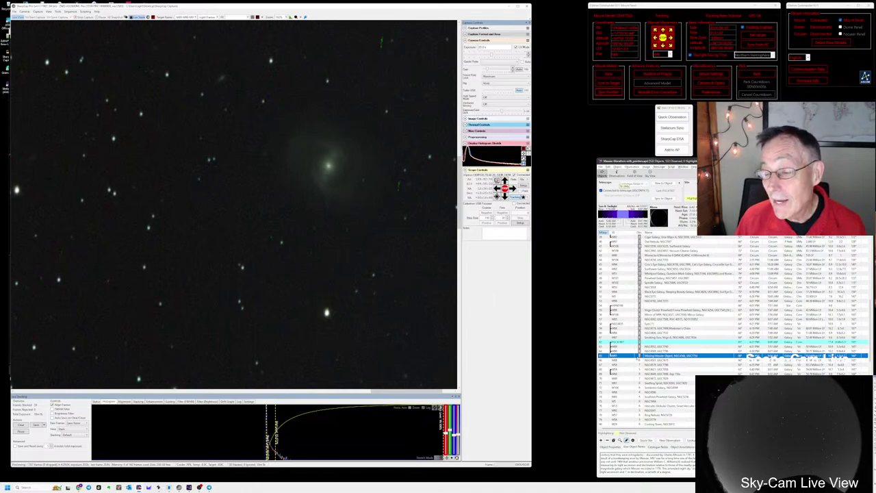
- Select M88 in the object list, run the default new-target sequence, and slew the telescope to M88 while entering it as the target name
left_click(658, 360)
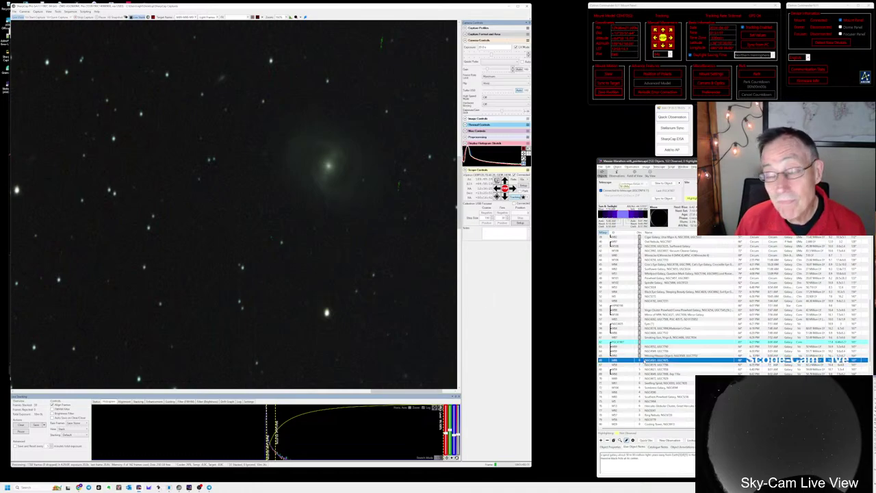
left_click(70, 12)
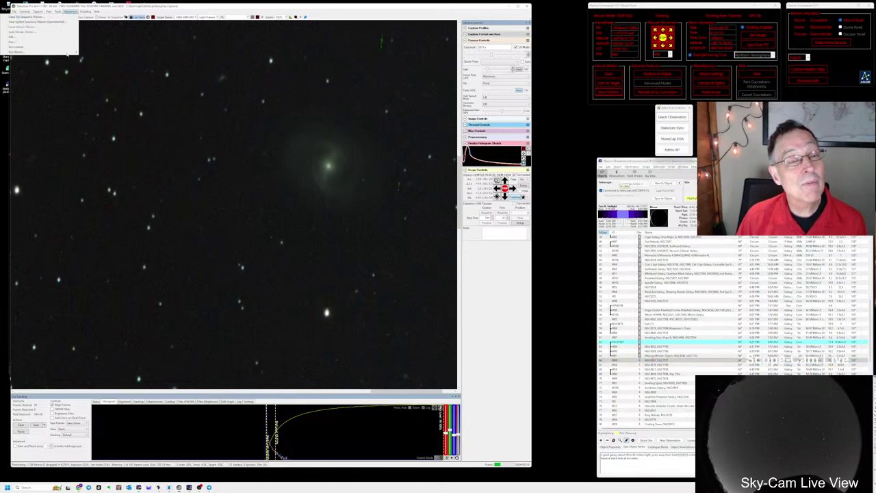
mouse_move(76, 52)
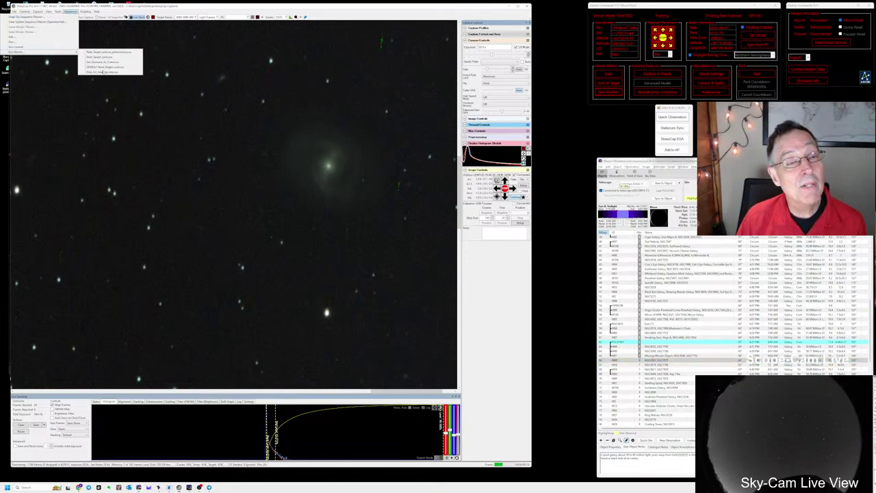
left_click(103, 66)
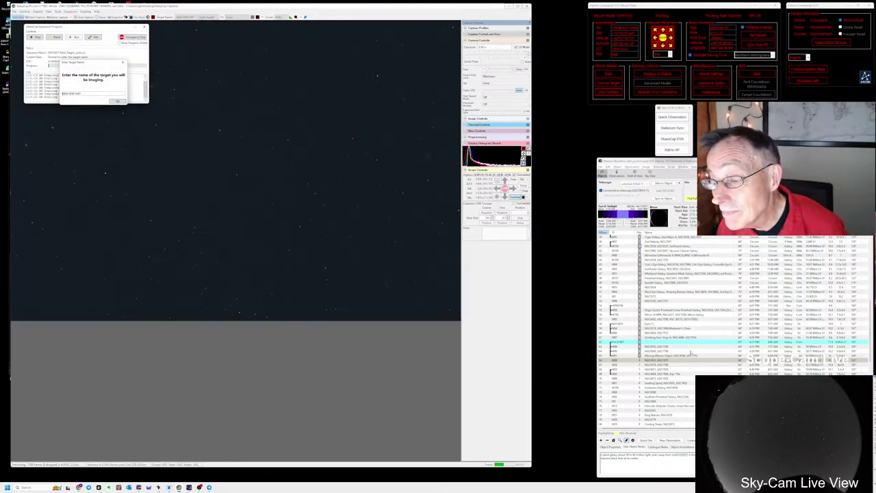
left_click(753, 359)
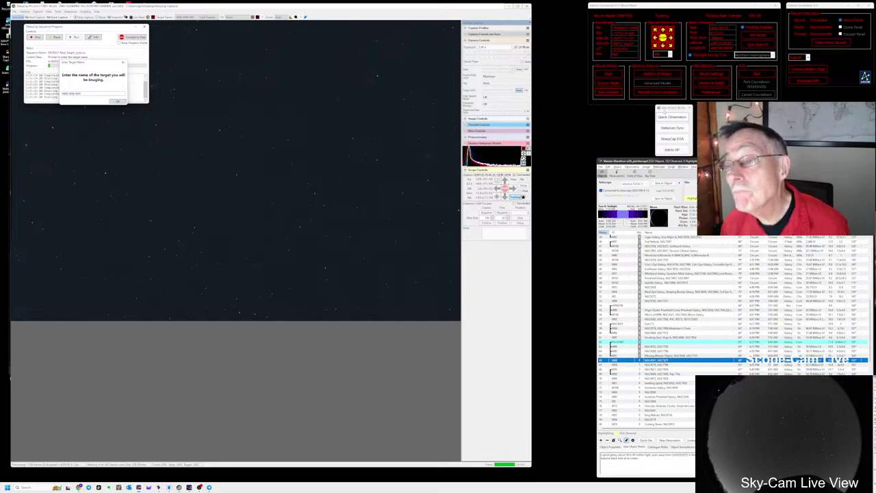
left_click(665, 183)
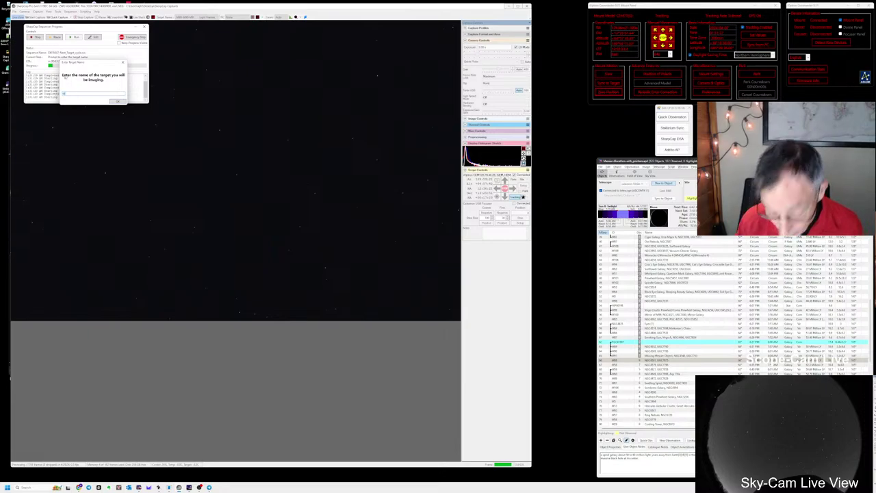
left_click(117, 101)
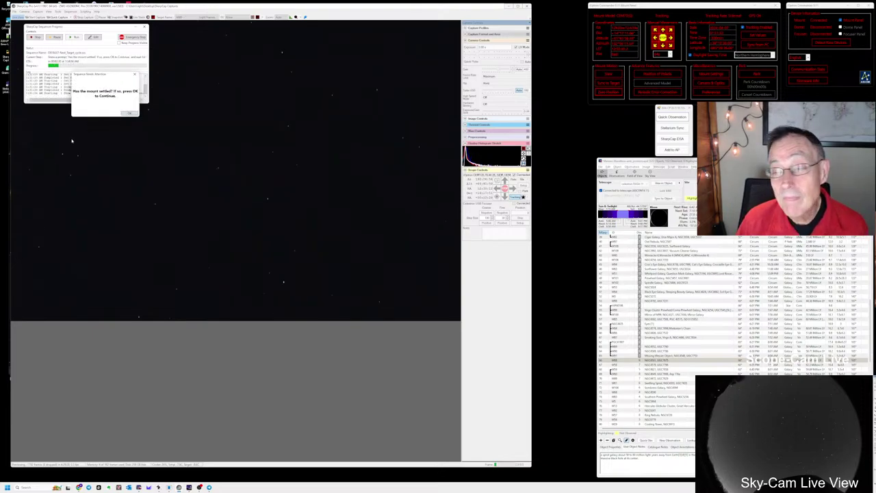
- Sync Stellarium to M88, confirm in the sequence that the mount has settled, and switch to Stellarium
left_click(662, 128)
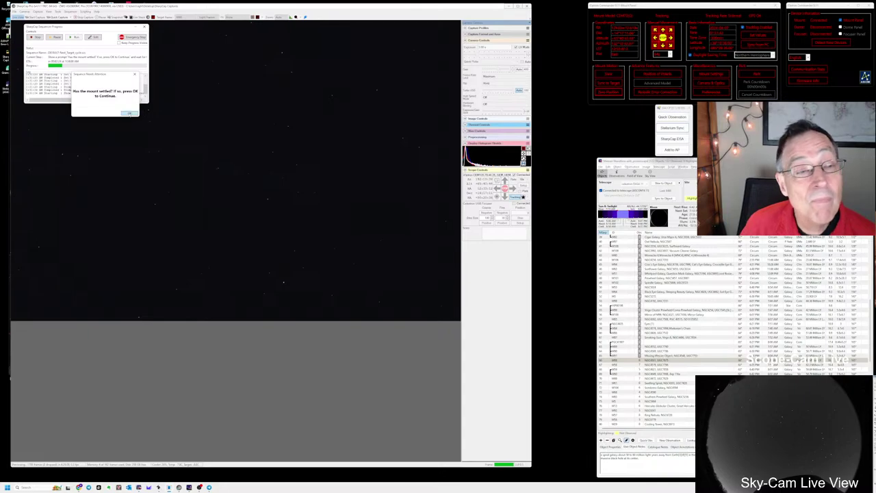
left_click(130, 113)
key("alt+Tab")
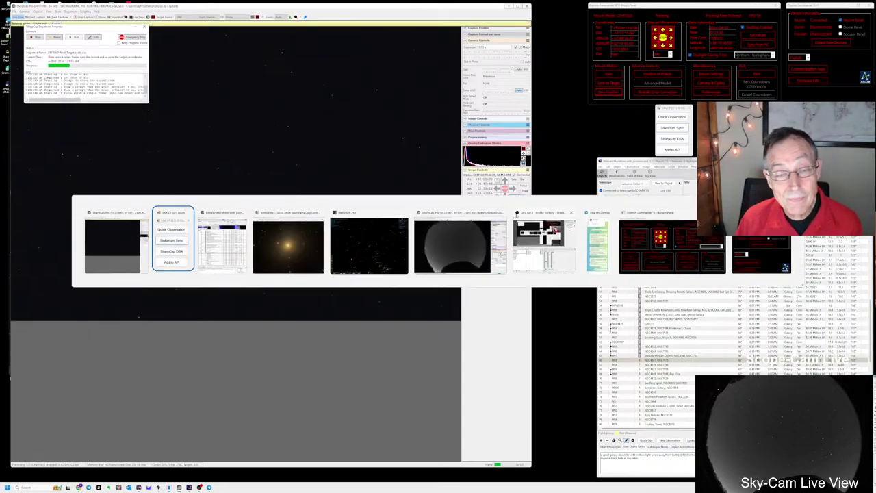
key("alt+Tab")
key("alt+Tab")
key("alt+Tab")
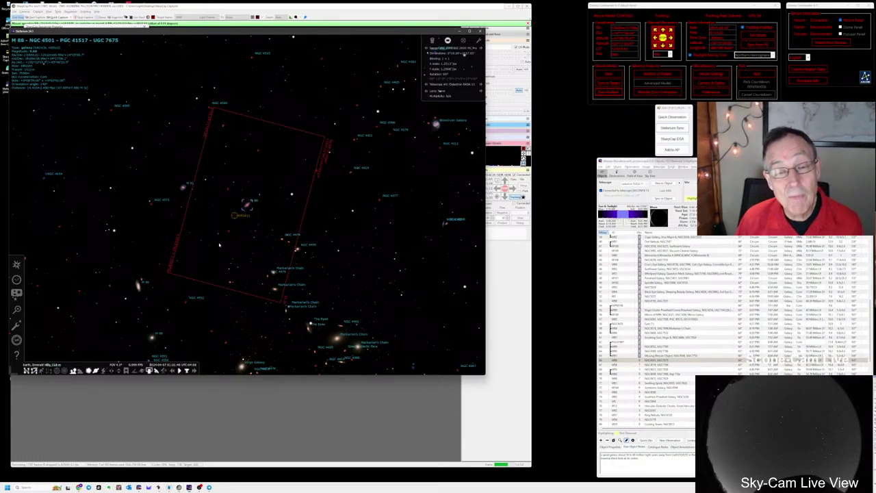
- Examine M88 in Stellarium, its place among the surrounding Virgo galaxies and Markarian's Chain, and the camera's field of view
scroll(219, 247, "down", 3)
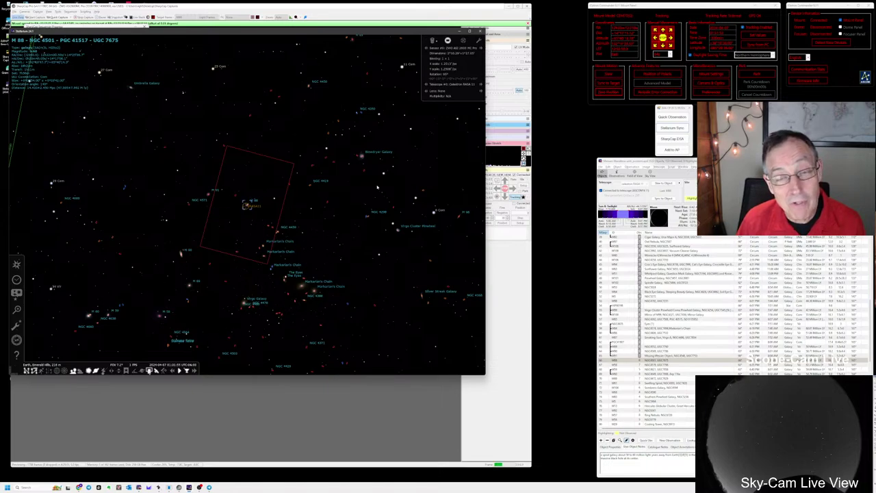
scroll(240, 220, "down", 3)
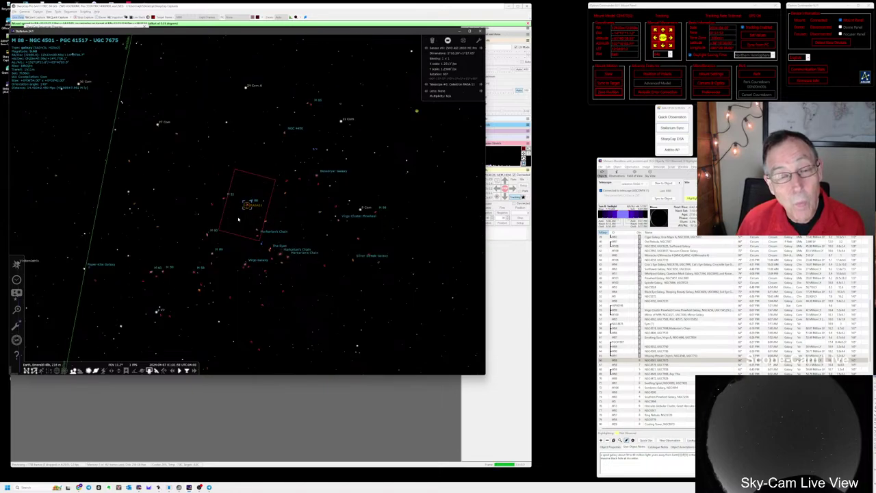
scroll(236, 217, "up", 2)
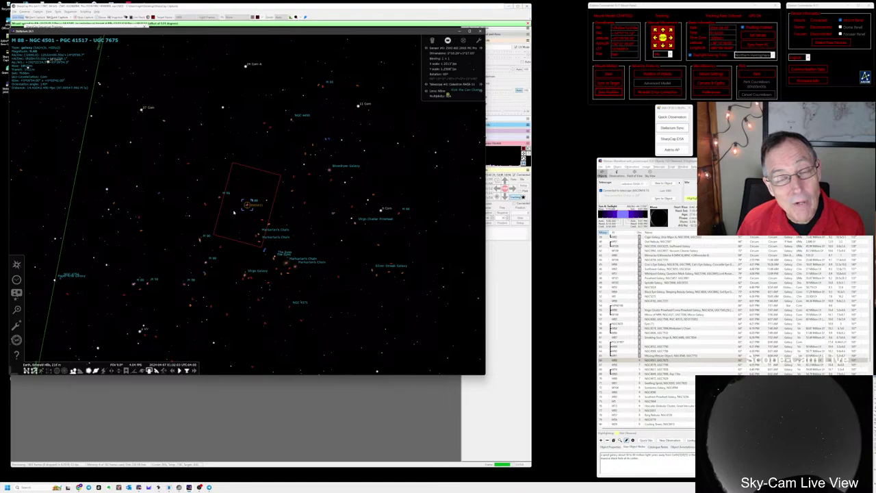
scroll(234, 214, "up", 1)
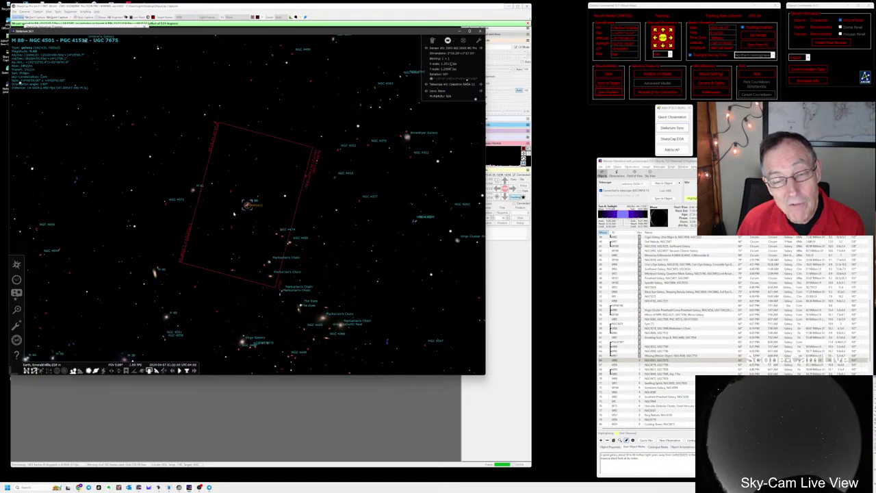
scroll(239, 221, "up", 1)
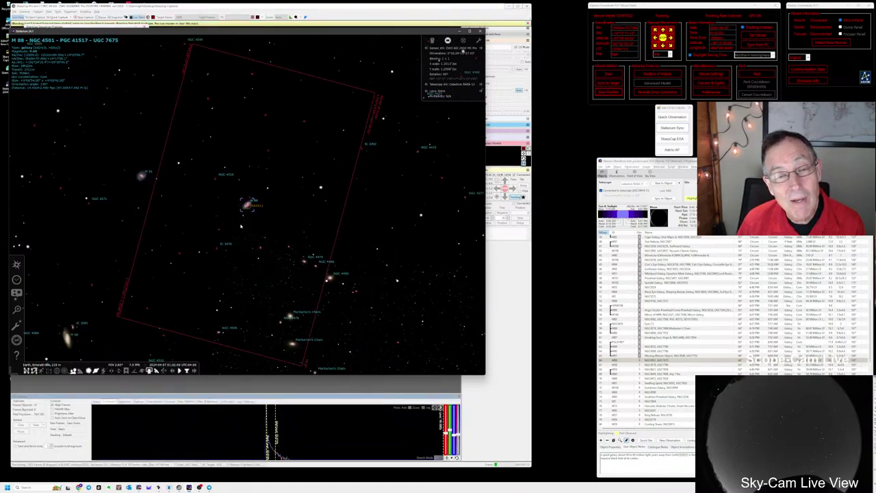
scroll(241, 226, "up", 1)
scroll(239, 225, "down", 3)
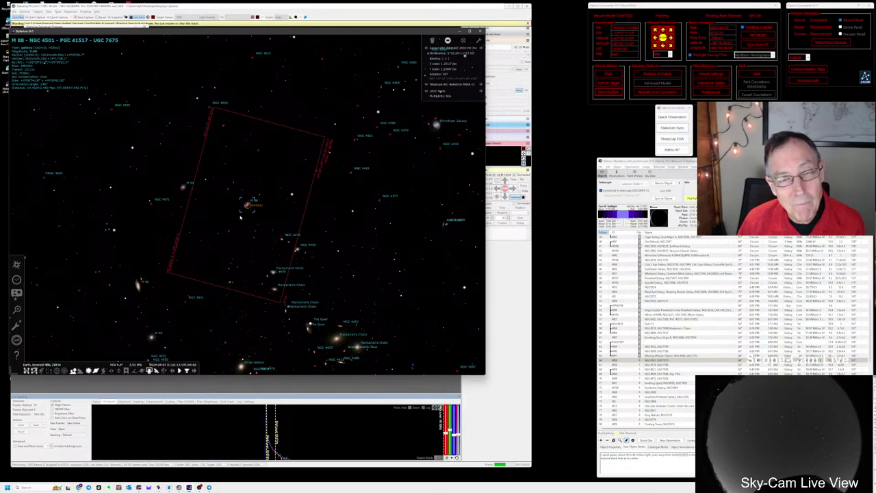
scroll(240, 216, "up", 3)
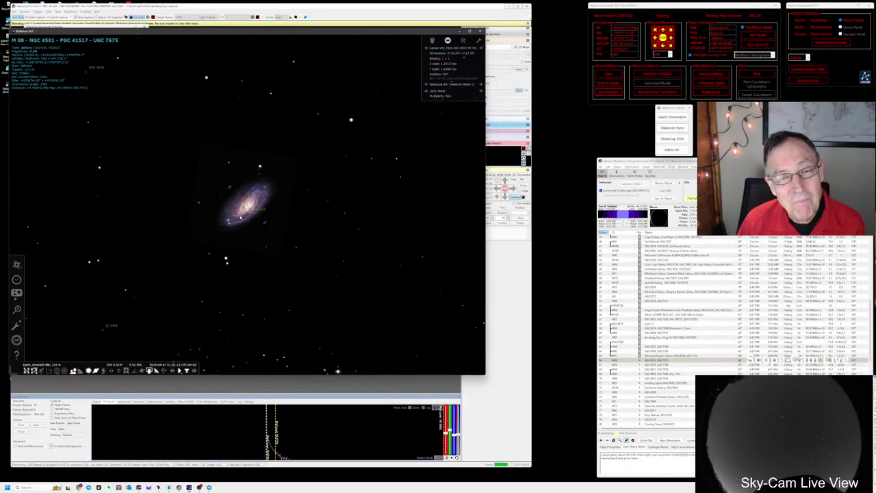
scroll(239, 216, "down", 3)
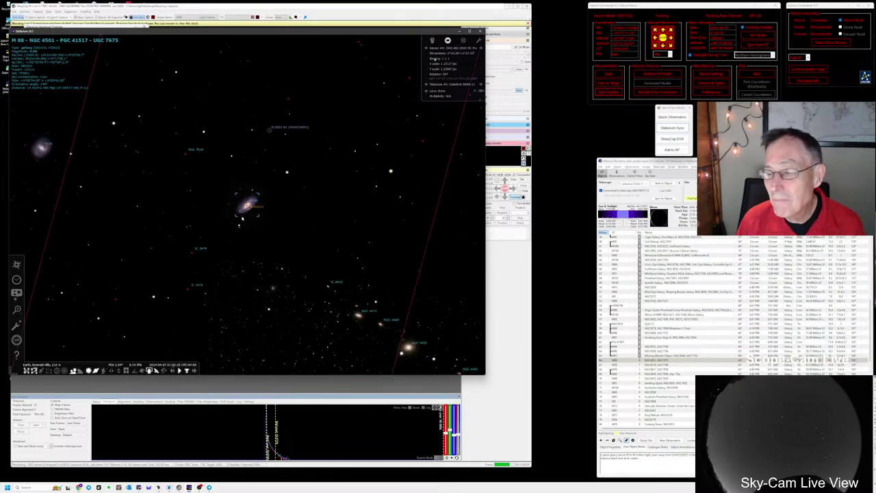
scroll(241, 218, "down", 2)
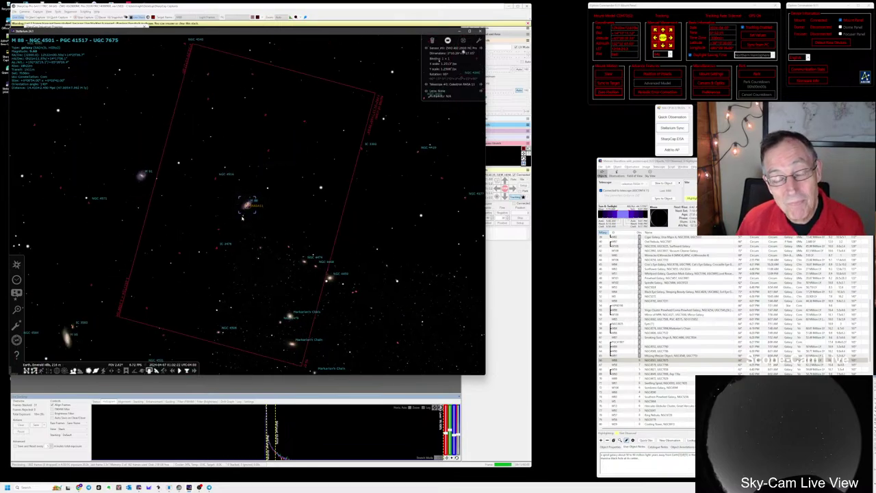
- Examine where M88 lies among the surrounding constellations at a wide field of view, then return to the live stack in SharpCap
scroll(243, 218, "down", 4)
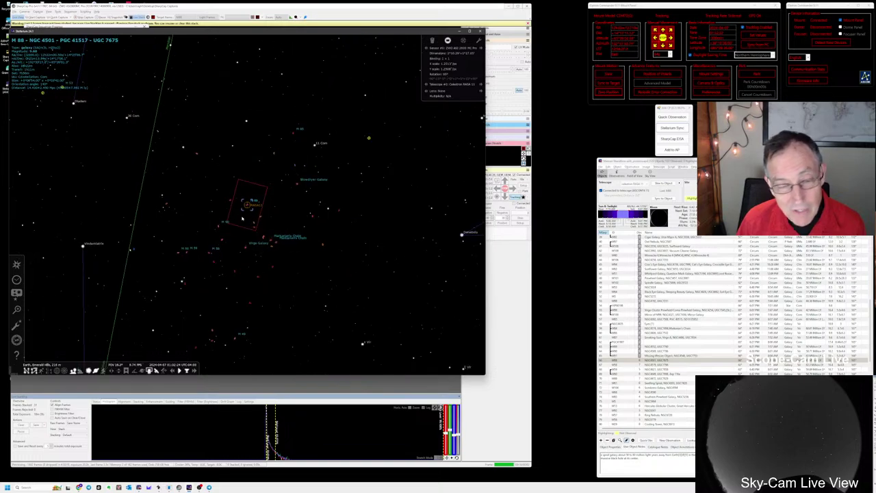
scroll(242, 218, "down", 3)
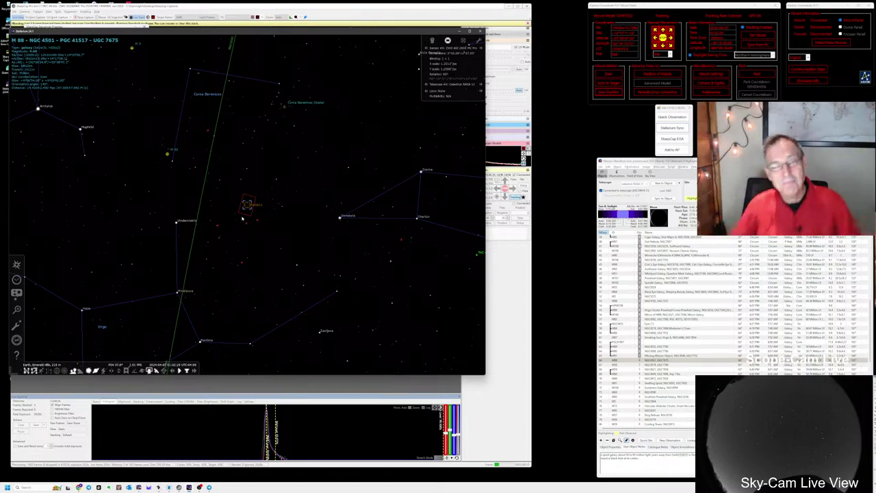
left_click(234, 422)
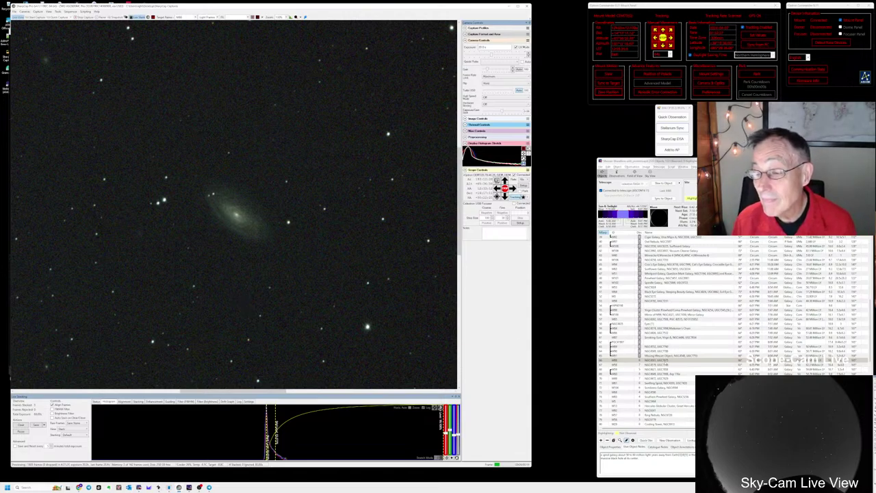
- Log a quick observation for M88 with notes on the galaxy-filled cluster and the galaxy's tilt showing off its arms
left_click(754, 360)
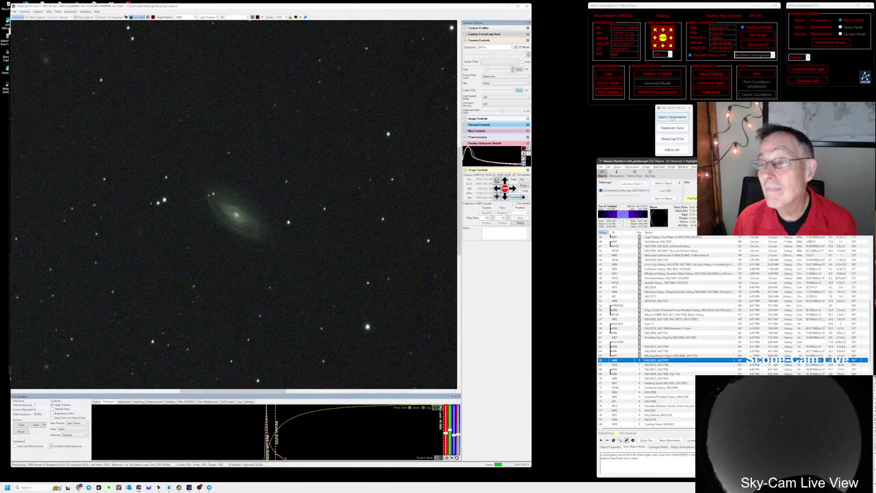
left_click(672, 118)
type("Test")
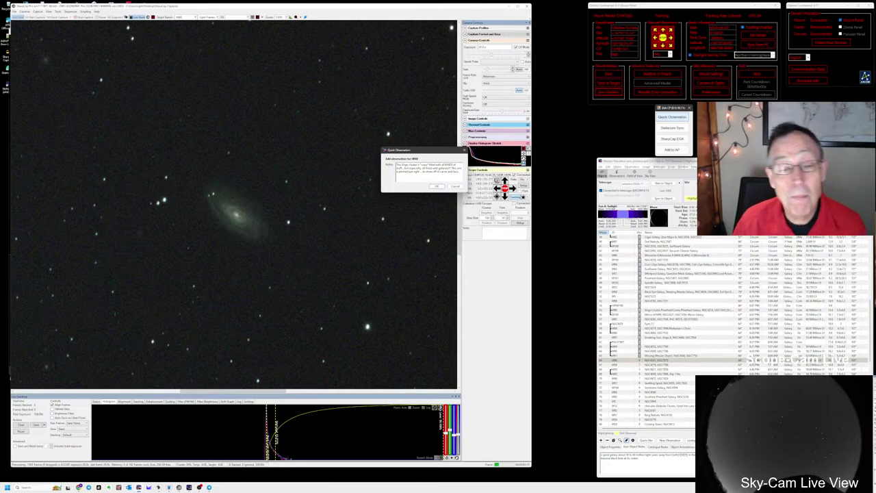
left_click(439, 186)
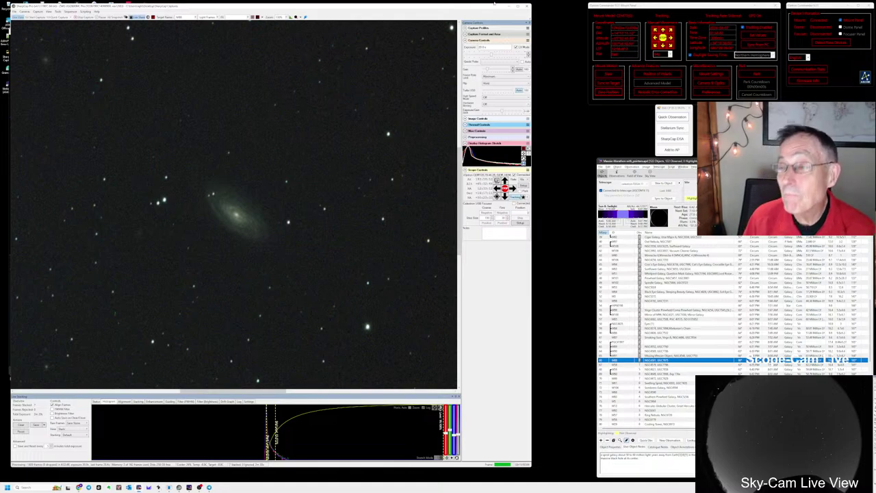
- Add a second quick observation for M88 with the remark about not having enough faith to think this happened by accident
left_click(673, 117)
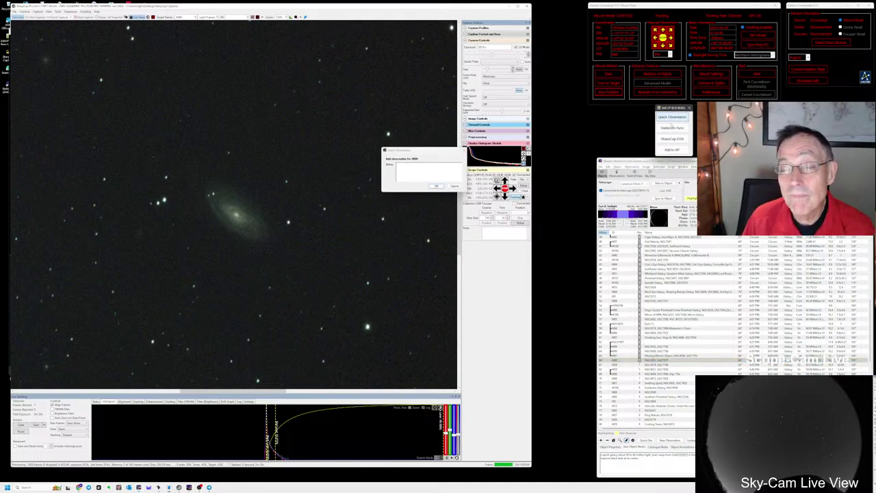
type("Live s ti")
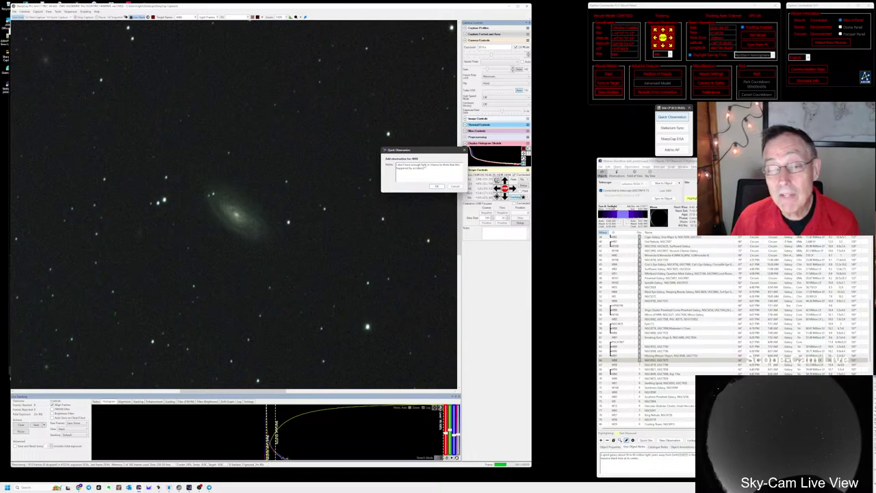
left_click(437, 187)
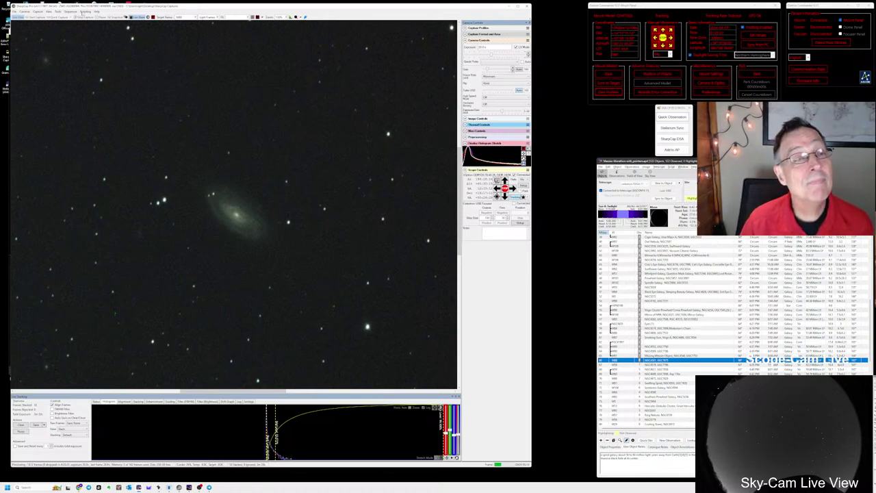
- Run the default new-target sequence, select M58 in the object list, slew the telescope to it, and enter M58 as the target name
left_click(71, 12)
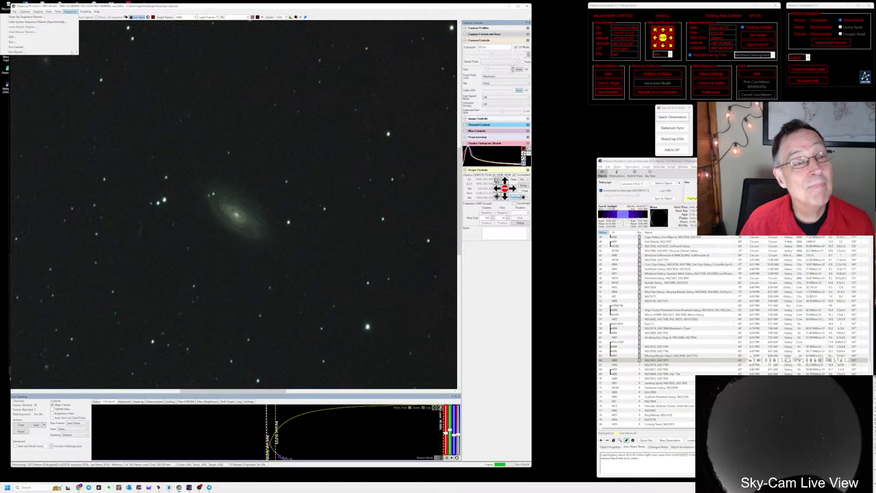
mouse_move(75, 52)
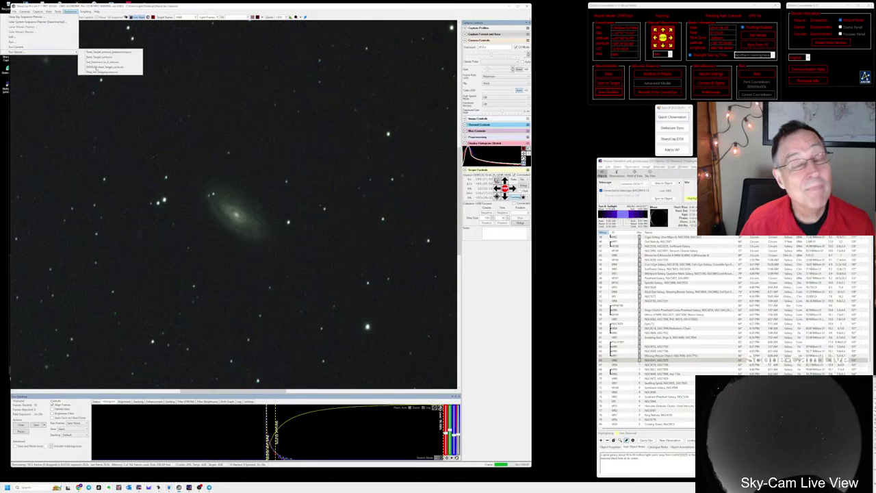
left_click(96, 67)
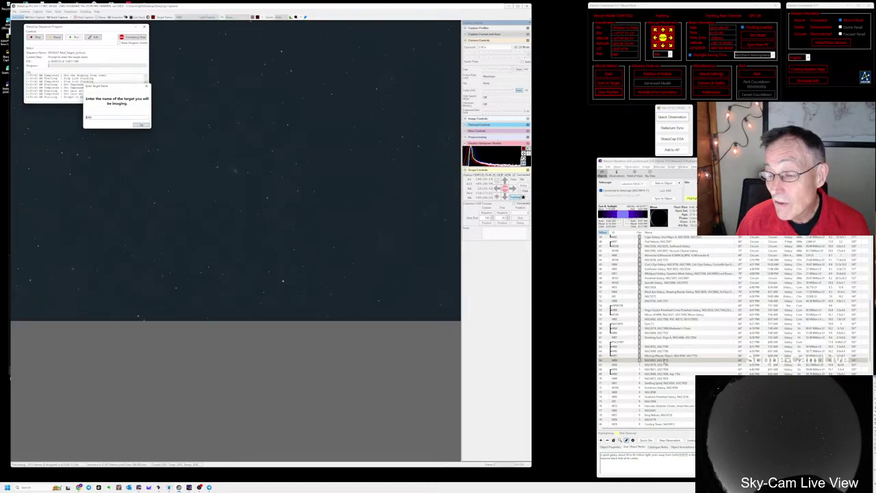
left_click(654, 366)
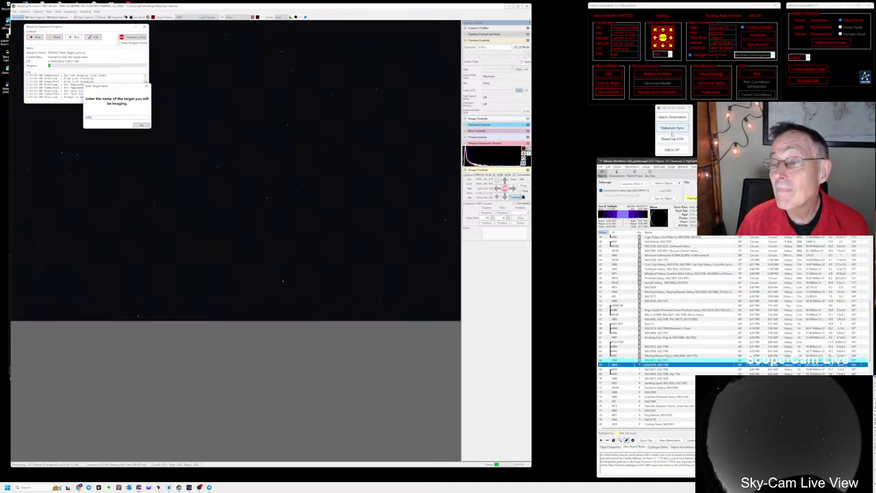
left_click(664, 183)
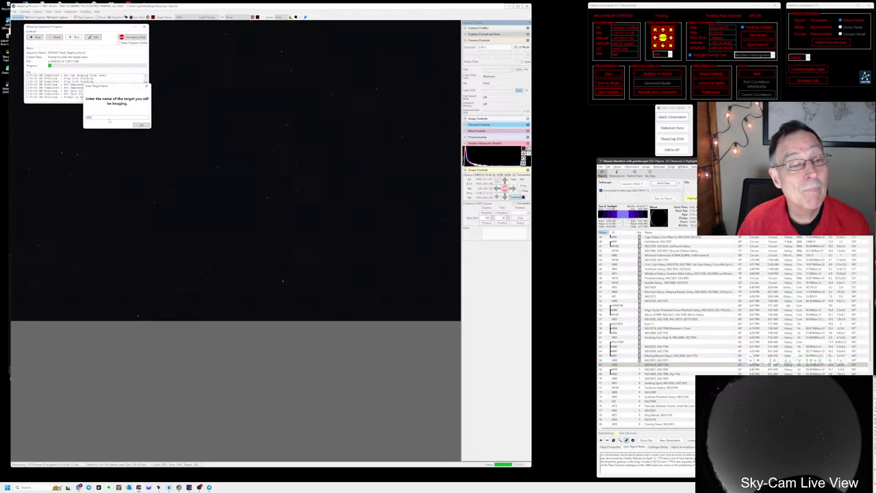
left_click(108, 118)
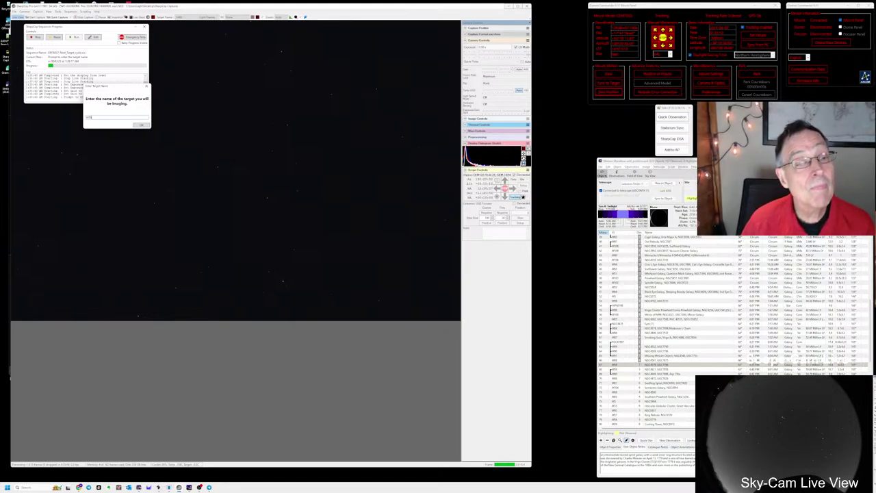
left_click(140, 126)
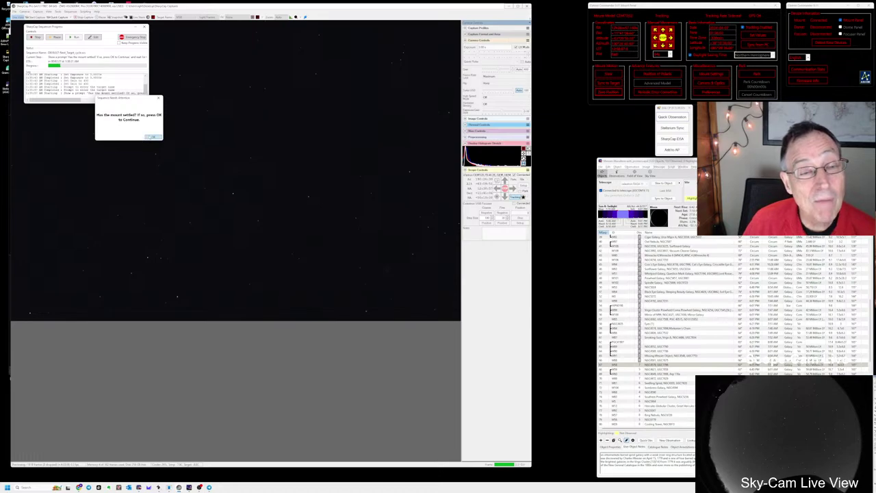
- Confirm in the sequence that the mount has settled, sync Stellarium to M58, and switch to Stellarium
left_click(151, 137)
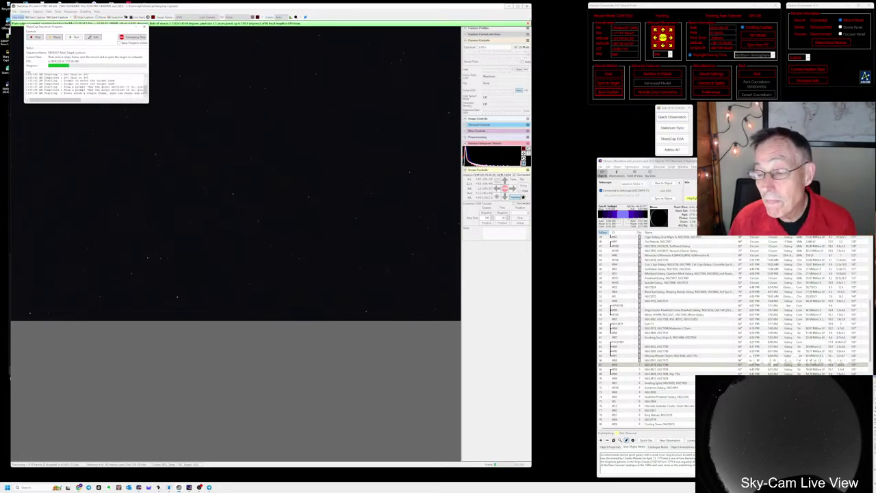
left_click(676, 365)
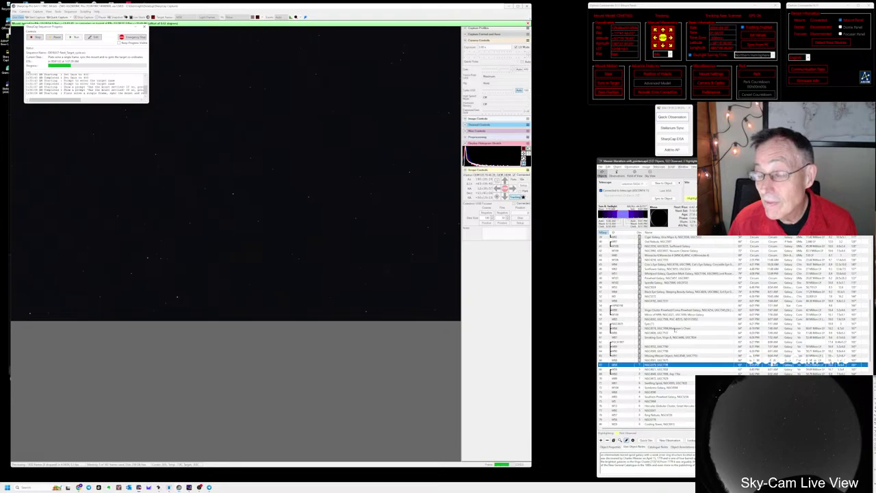
left_click(673, 128)
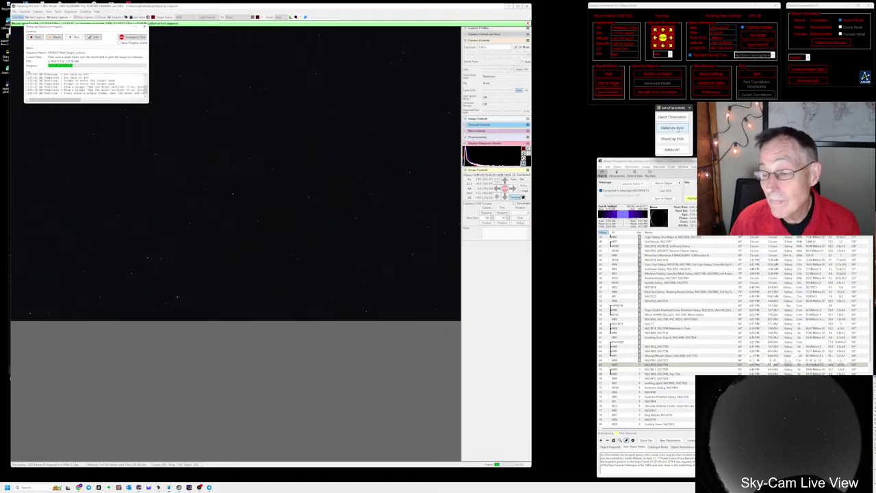
key("alt+Tab")
key("alt+Tab")
key("alt+Tab")
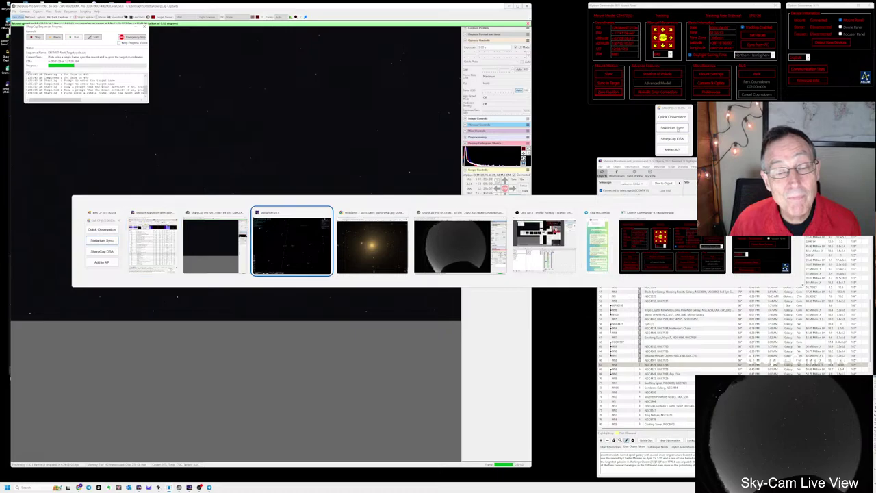
- Examine M58 in Stellarium, its position in Virgo, the neighbouring galaxies such as the Siamese Twins, and the camera's field of view
scroll(262, 234, "down", 3)
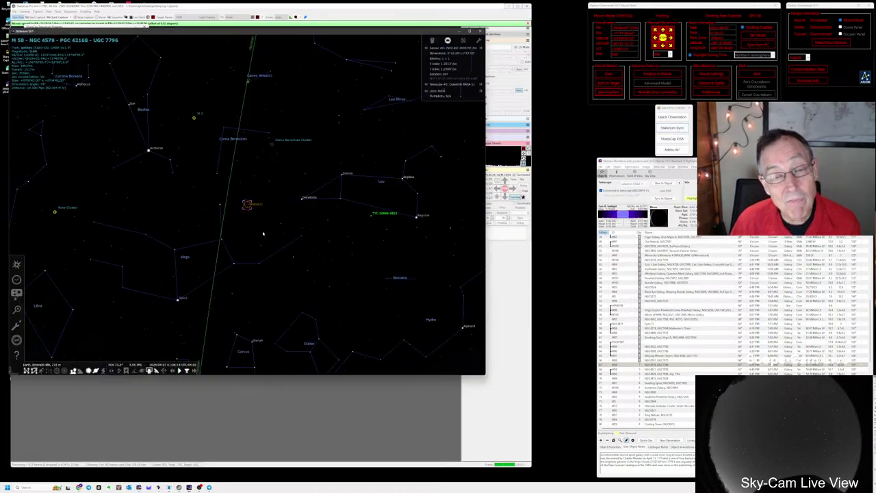
scroll(262, 234, "up", 3)
scroll(262, 233, "up", 3)
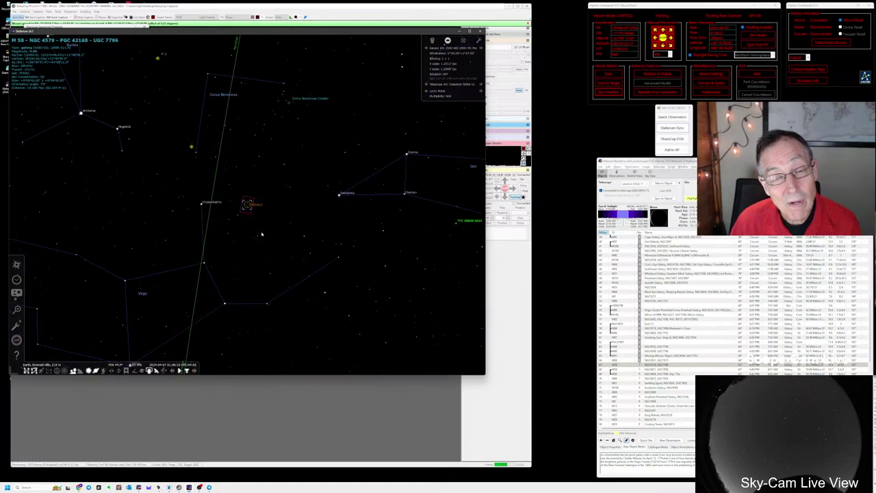
scroll(262, 233, "up", 3)
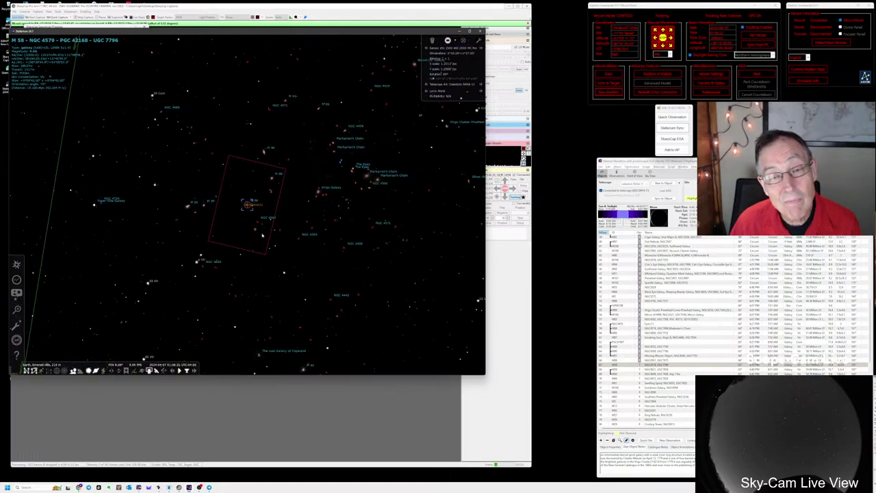
scroll(271, 238, "up", 3)
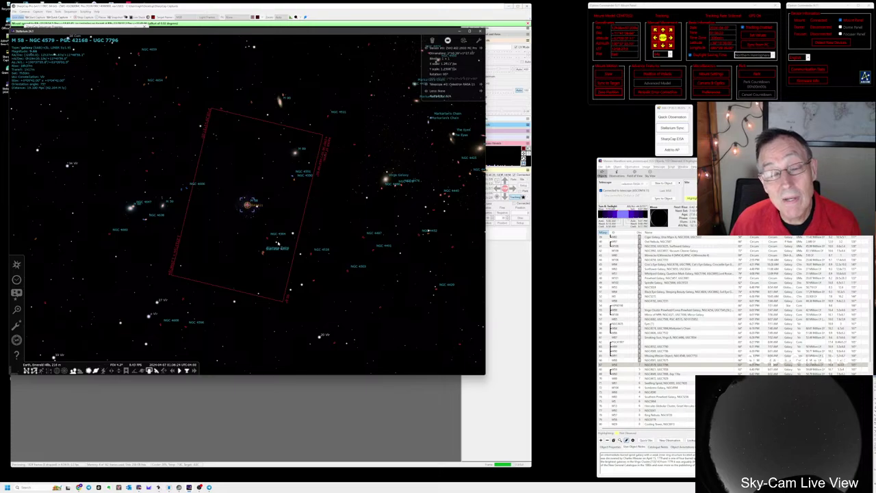
scroll(278, 244, "up", 2)
scroll(278, 244, "up", 2)
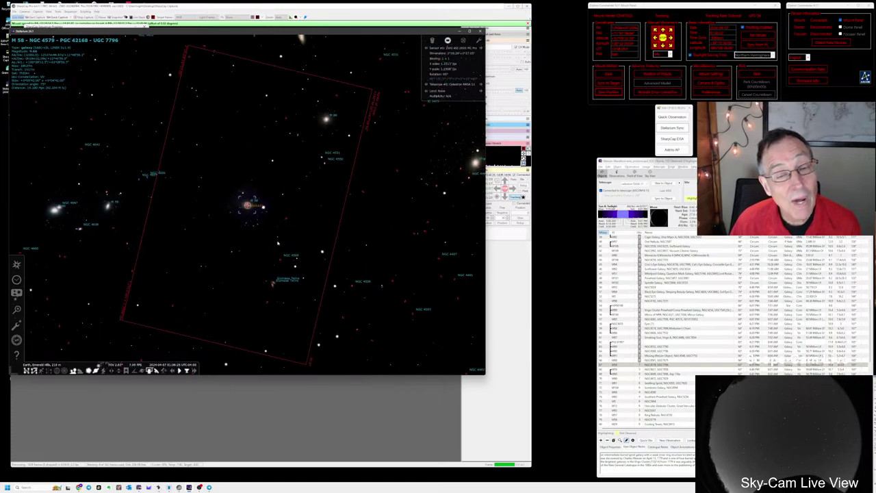
scroll(278, 243, "down", 4)
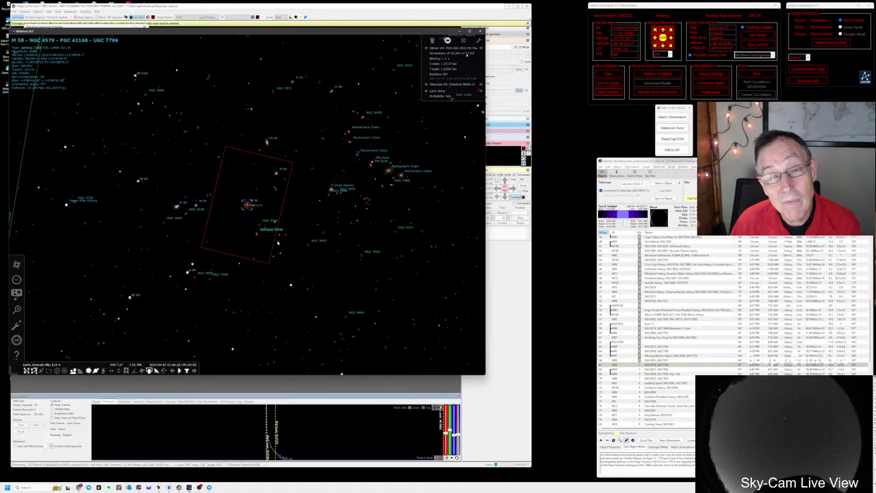
scroll(278, 243, "down", 1)
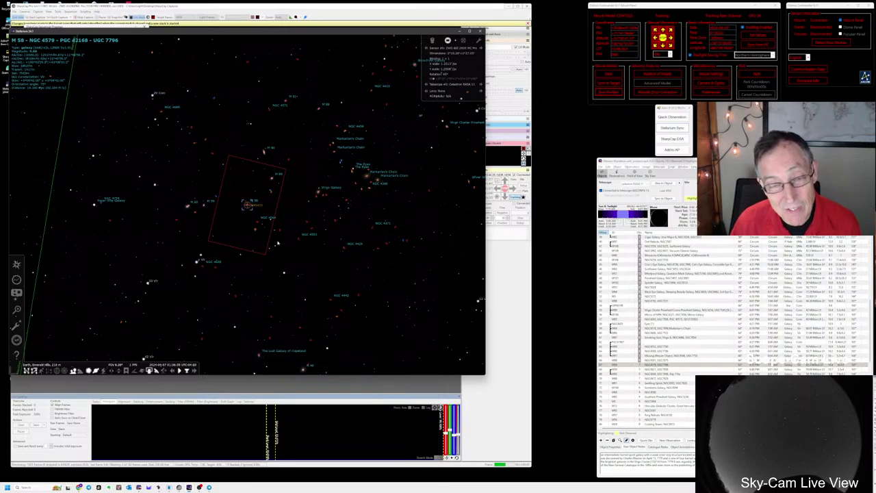
scroll(278, 242, "up", 2)
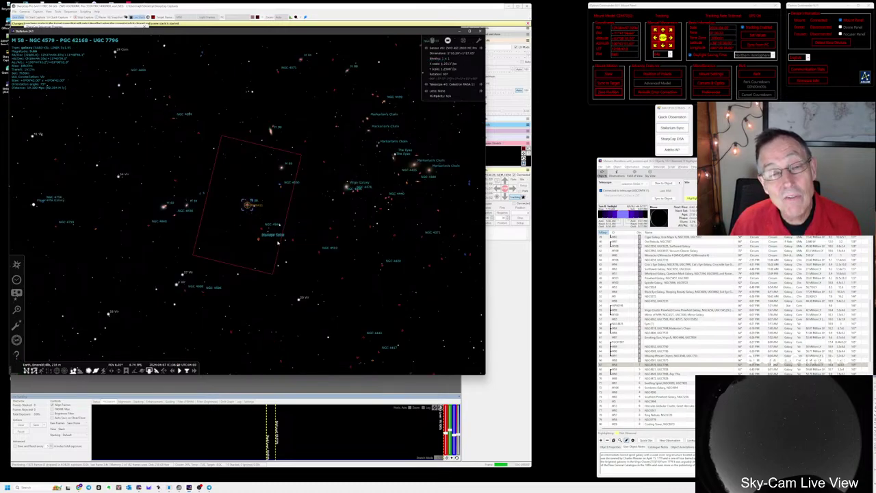
- Switch back to SharpCap and write a quick observation note for M58 about the galaxies in the field
key("alt+Tab")
key("alt+Tab")
key("alt+Tab")
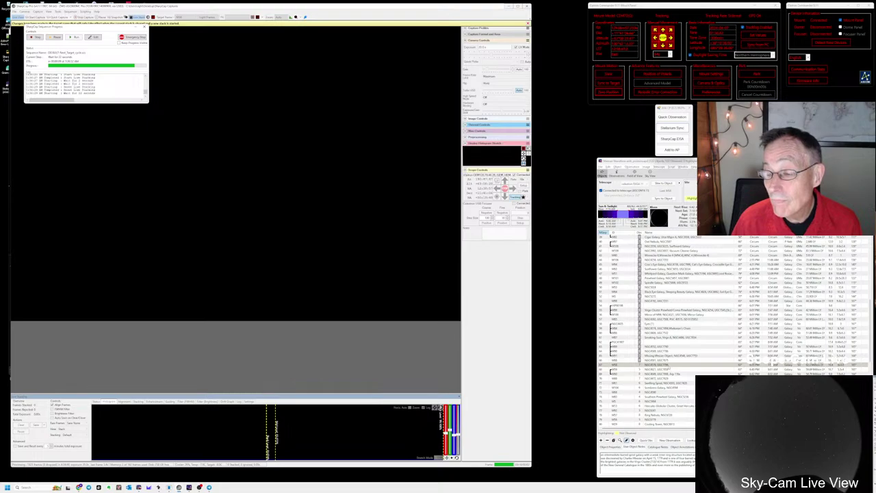
left_click(668, 365)
left_click(673, 117)
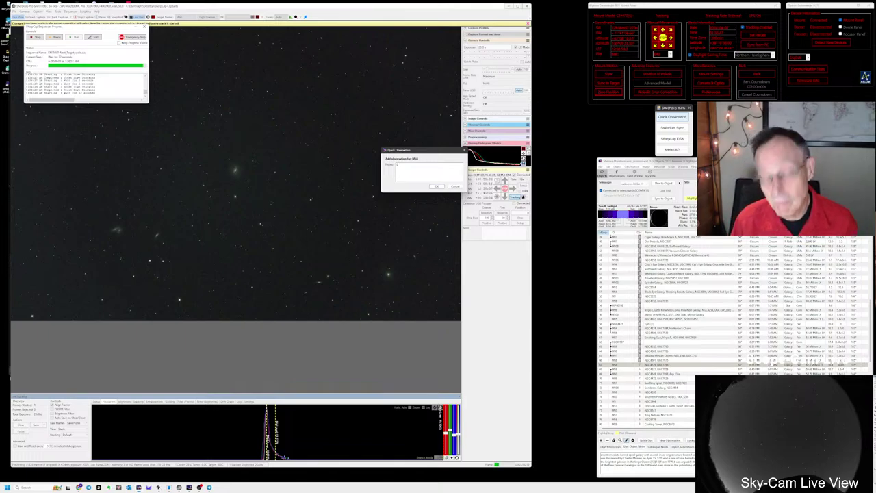
key("Return")
type("crowd")
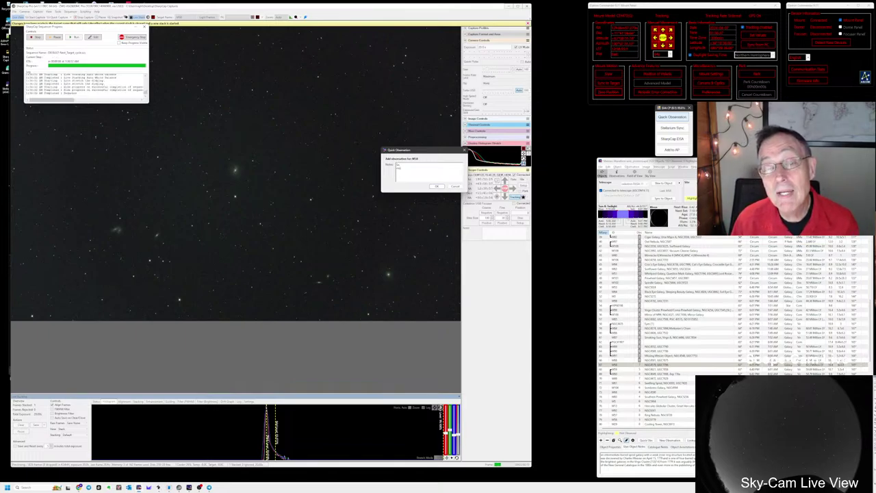
type("ed")
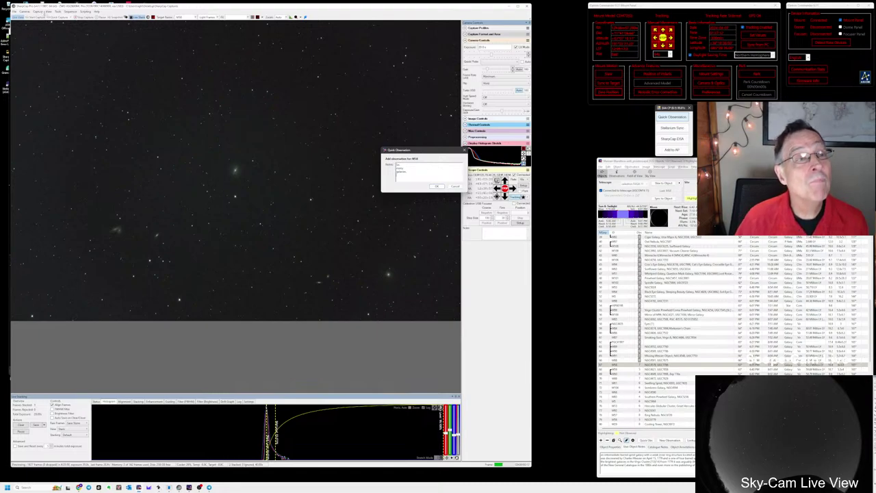
- Plate solve the M58 image, overlay the deep-sky annotations to identify the galaxies in the field, and hide them again
left_click(58, 12)
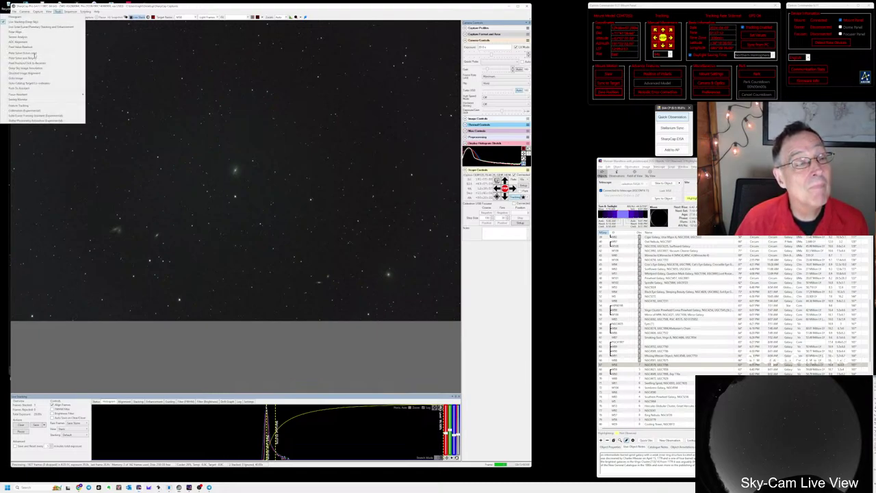
left_click(31, 53)
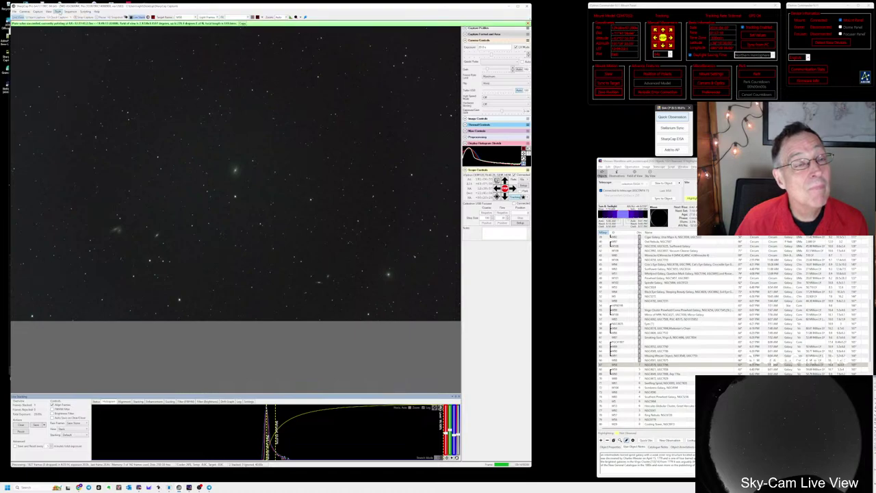
left_click(58, 11)
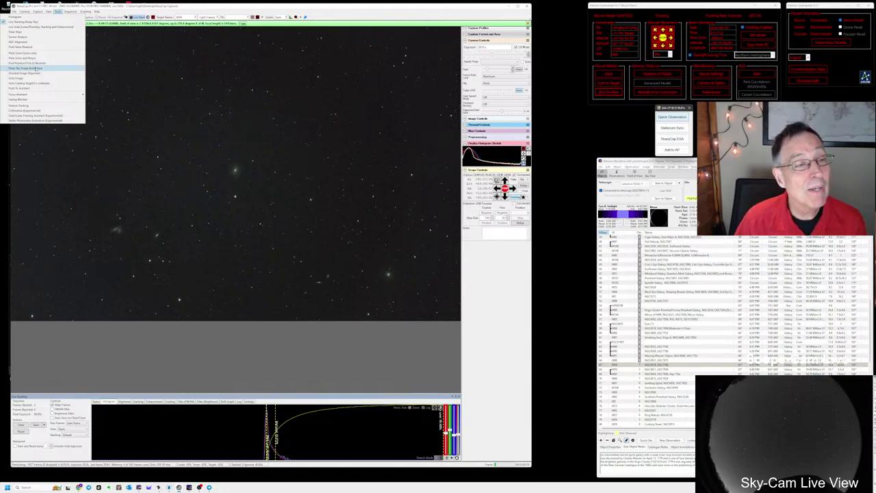
left_click(36, 68)
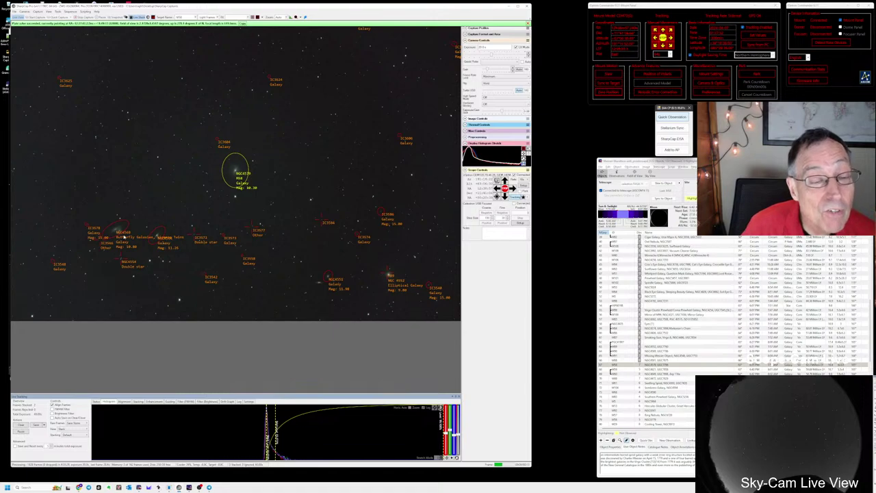
left_click(59, 12)
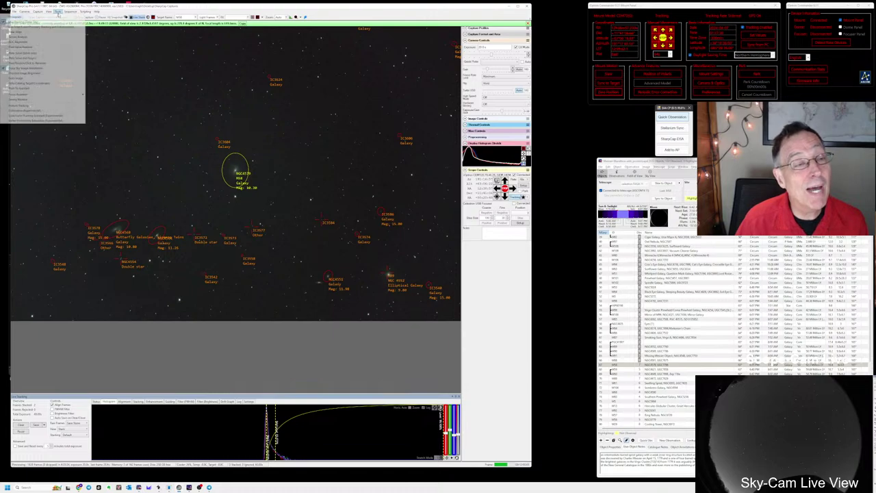
left_click(31, 68)
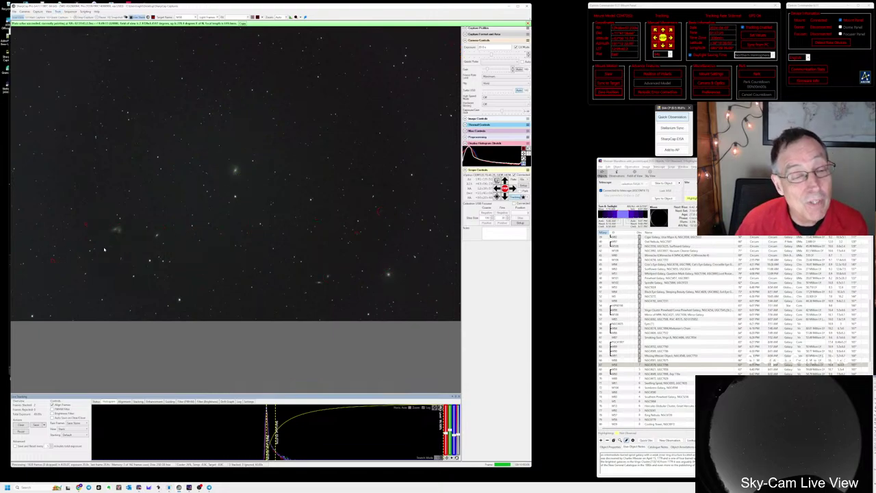
- Inspect the Siamese Twins and M58 close up, add a remark on the distance in light years to the M58 observation note, and save it
scroll(109, 240, "up", 5)
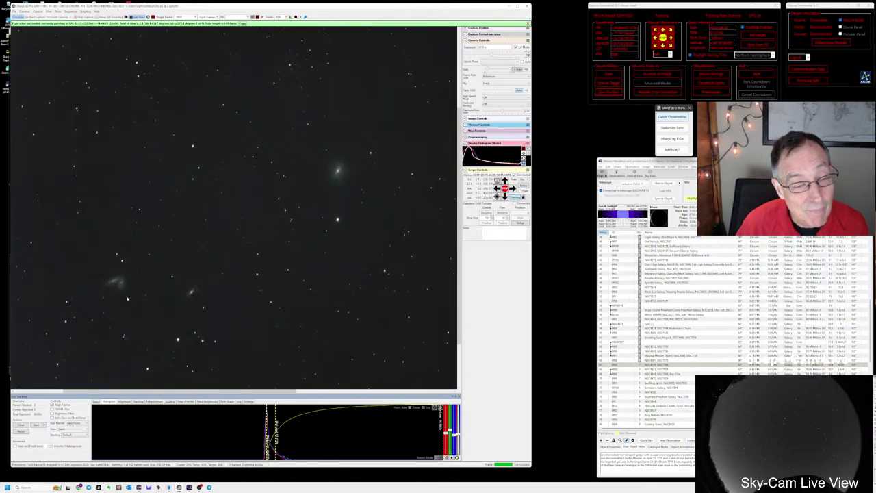
scroll(105, 294, "up", 4)
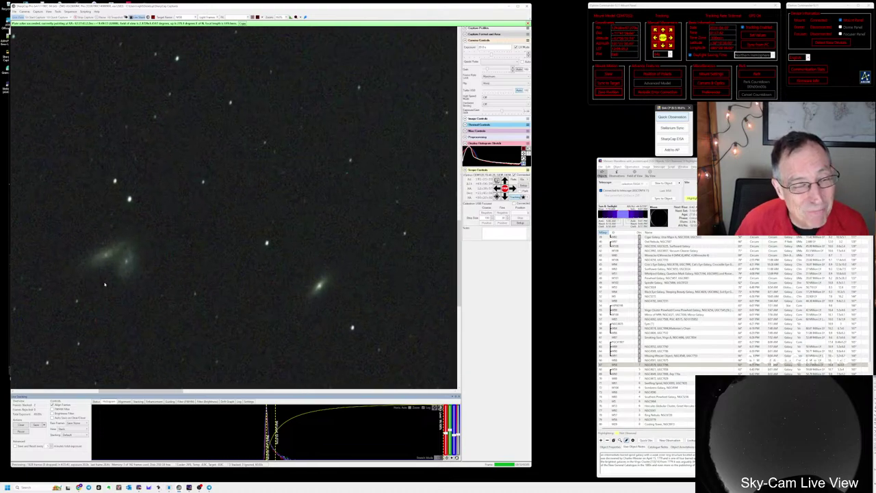
scroll(103, 284, "down", 1)
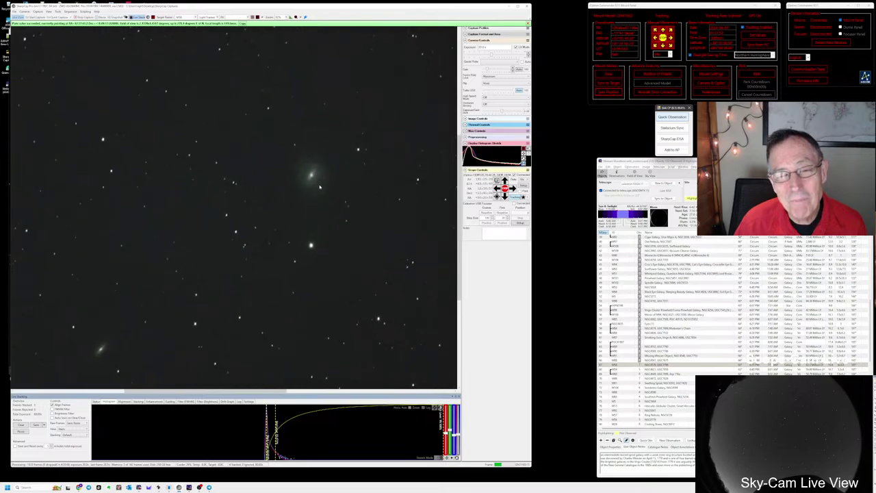
scroll(318, 185, "up", 1)
scroll(317, 171, "up", 2)
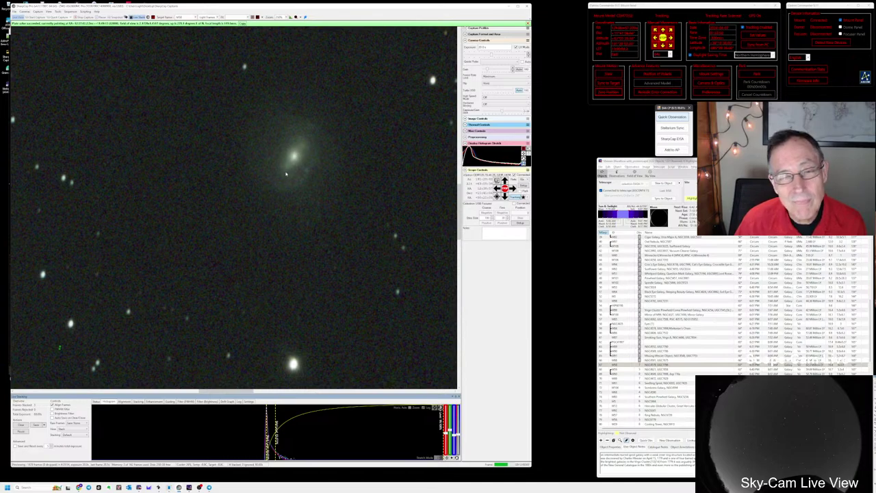
scroll(299, 172, "down", 1)
scroll(301, 171, "down", 1)
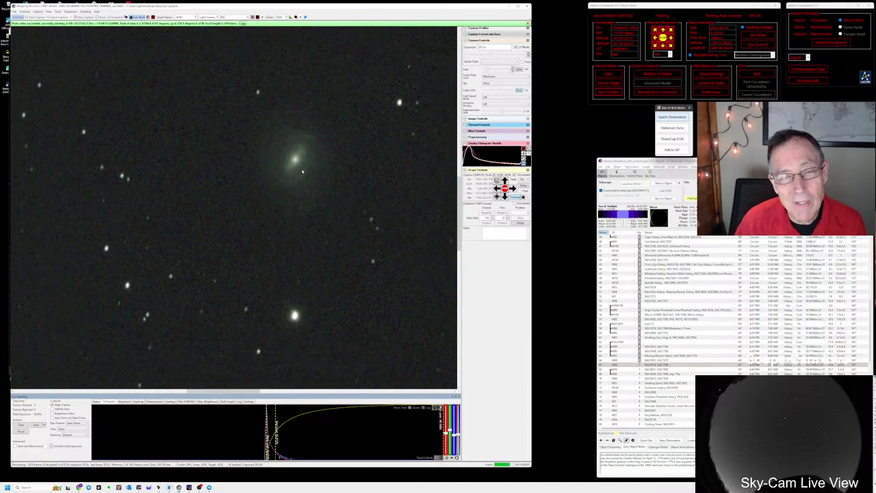
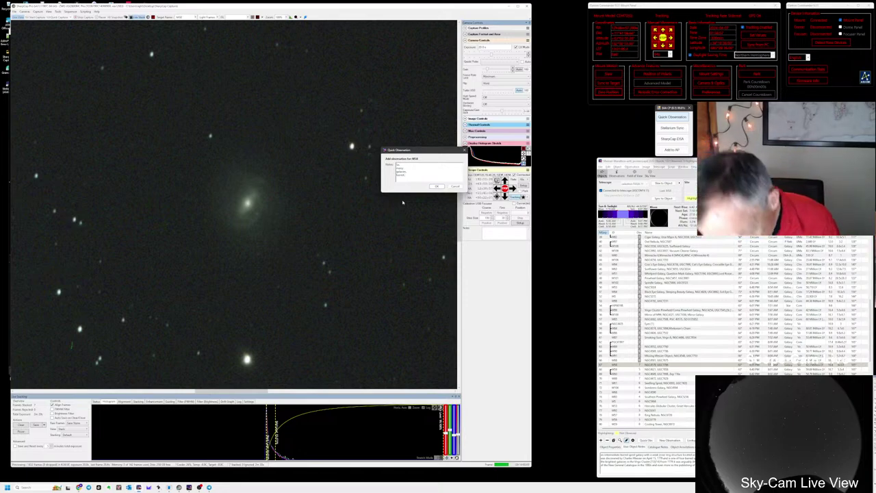
type("mottled")
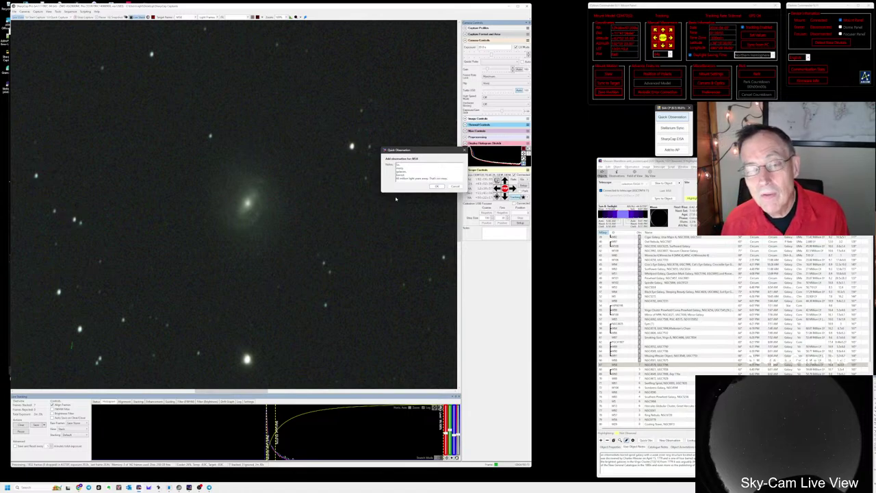
left_click(436, 186)
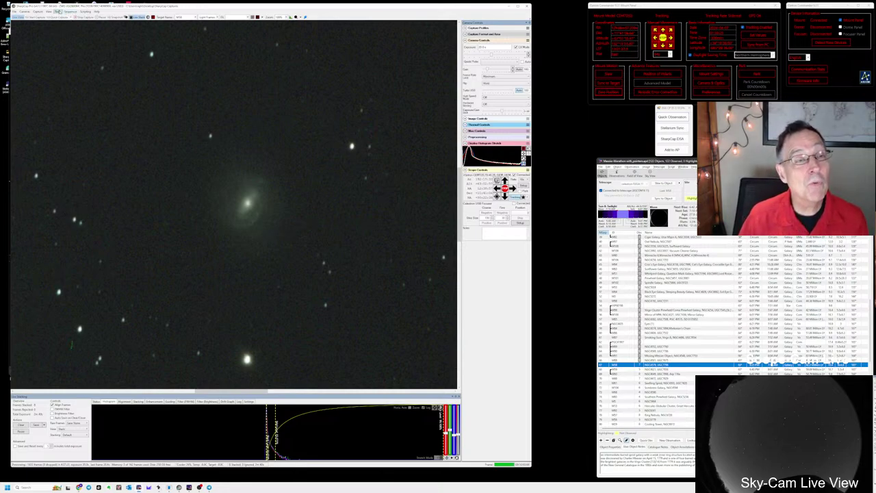
- Run the default new-target sequence, select M59 in the object list, slew the telescope to it, and enter its target name
left_click(59, 12)
left_click(68, 12)
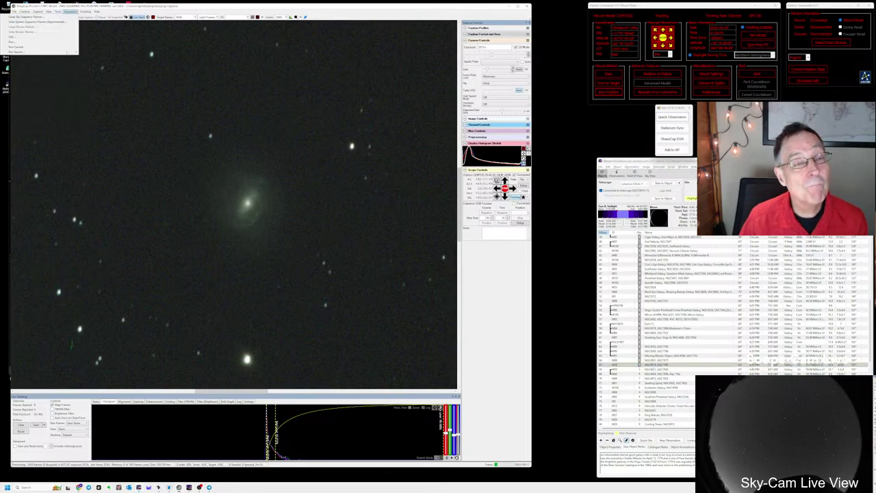
mouse_move(70, 53)
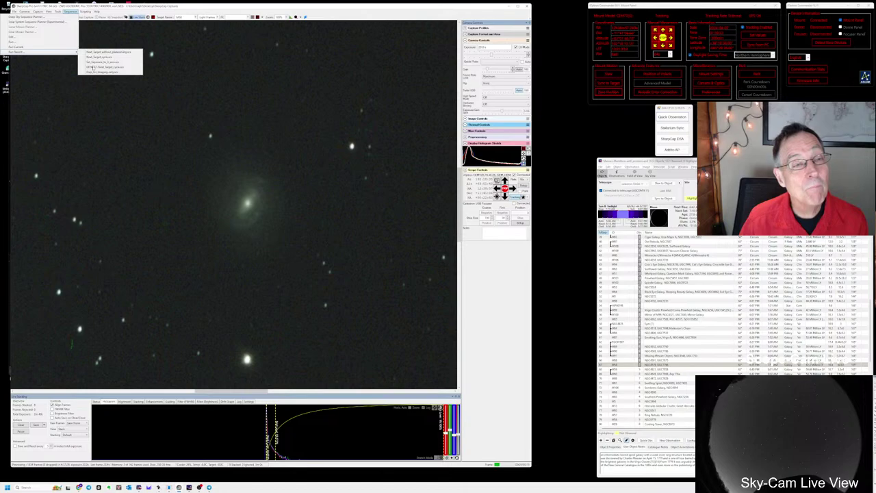
left_click(93, 67)
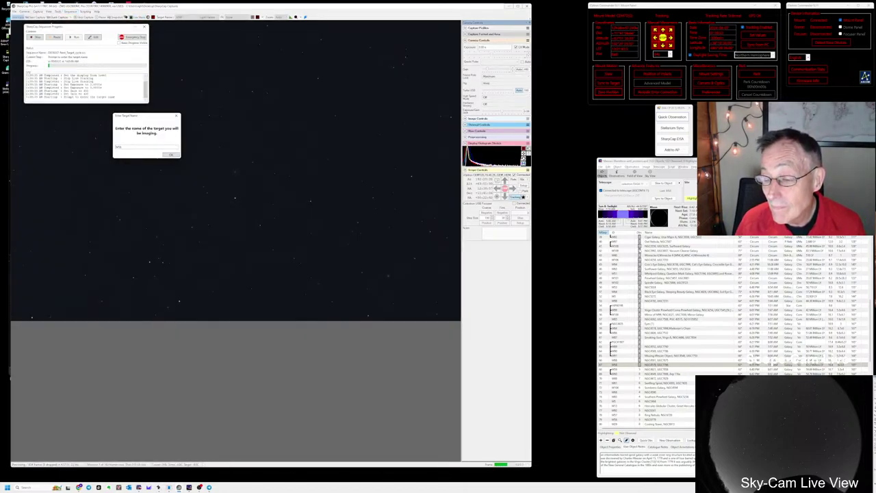
left_click(645, 370)
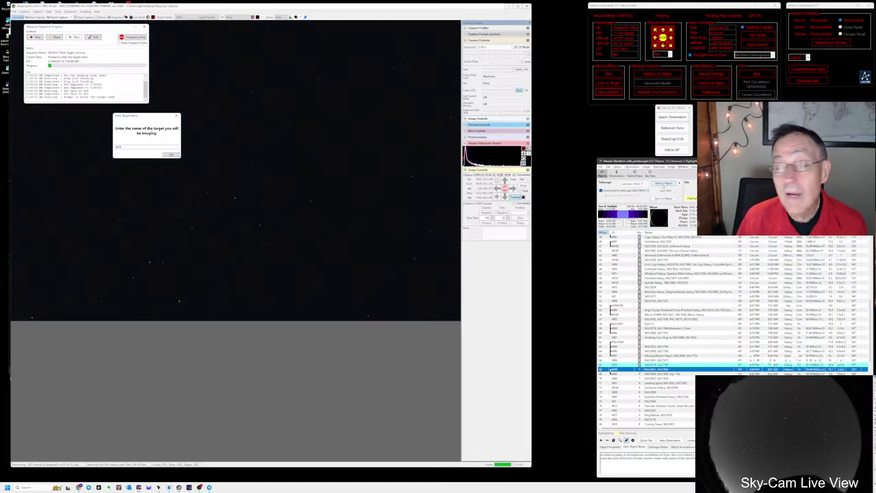
left_click(668, 183)
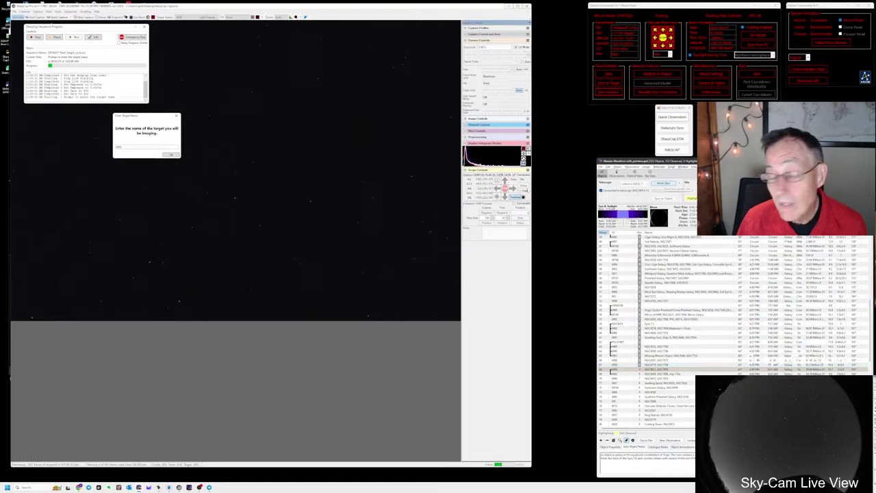
left_click(137, 147)
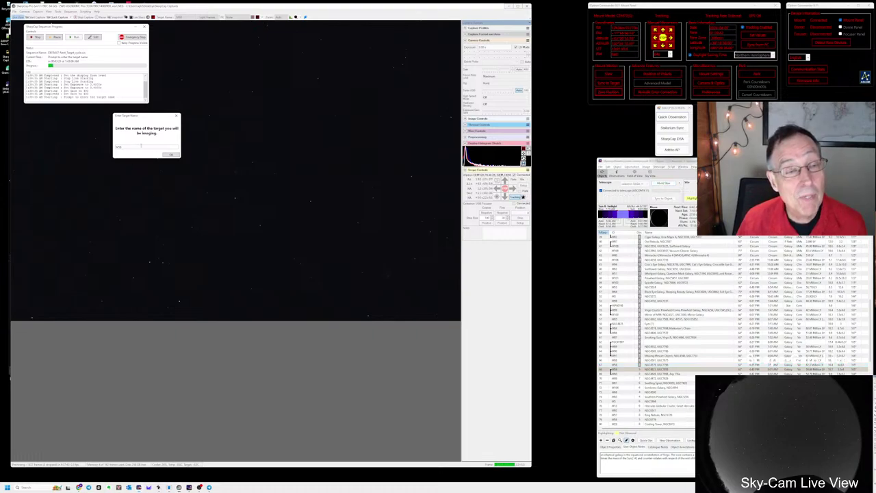
type("M51 Whirl")
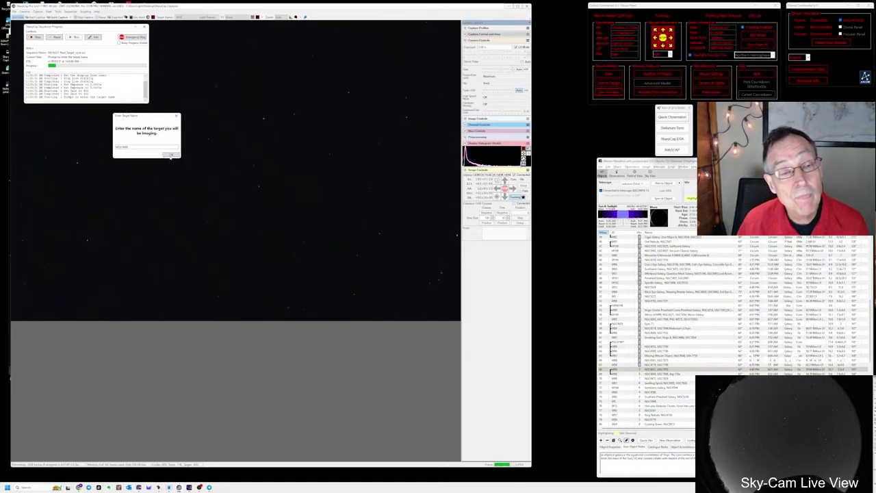
left_click(171, 156)
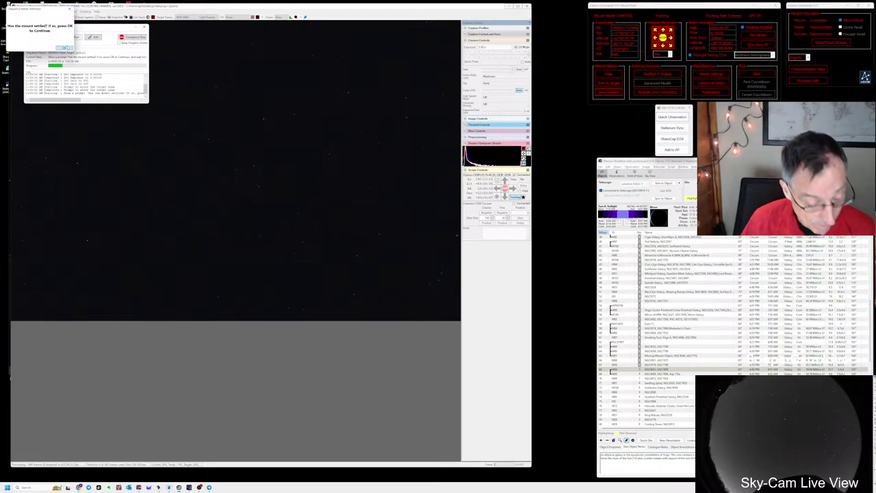
- Confirm in the sequence that the mount has settled, sync Stellarium to M59, and switch to Stellarium
left_click(66, 48)
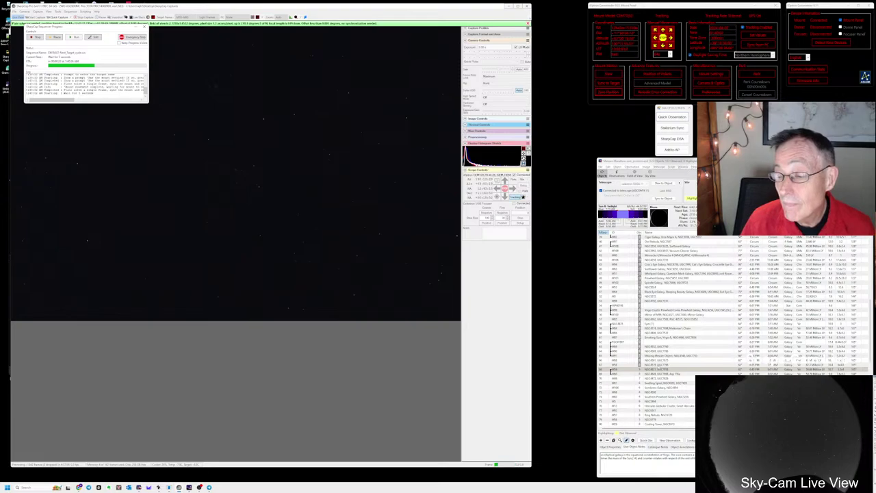
left_click(660, 370)
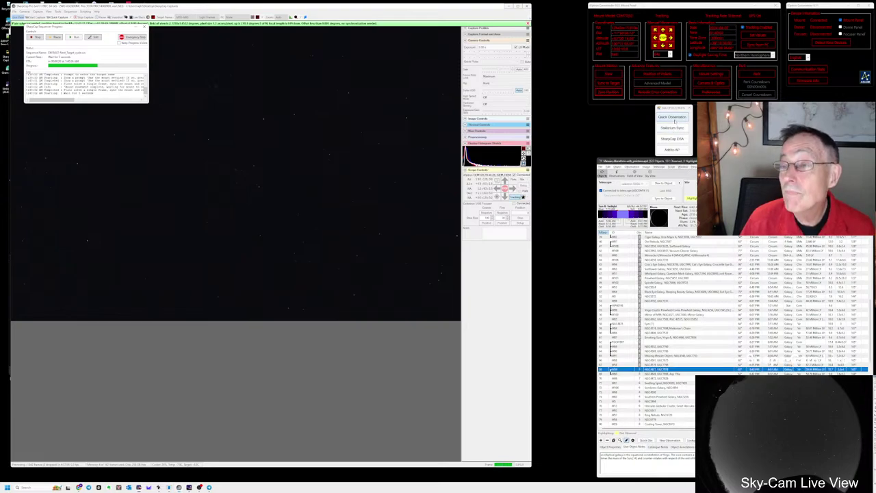
left_click(672, 117)
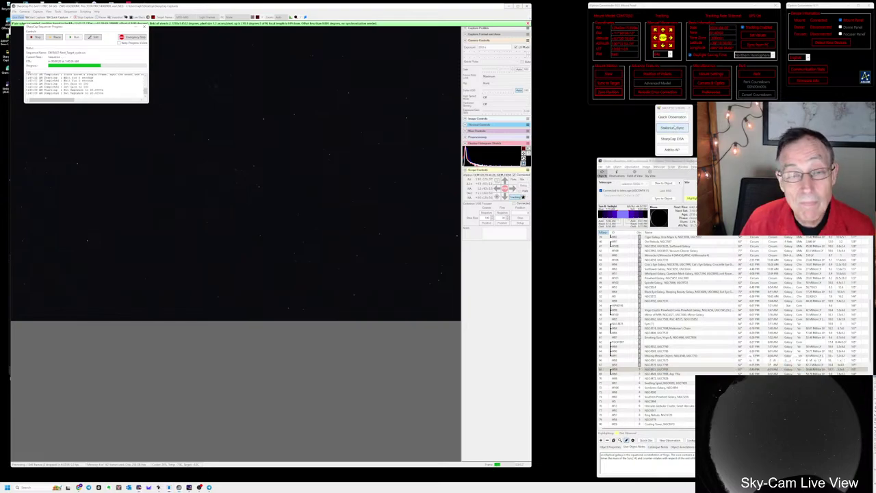
key("alt+Tab")
key("Tab")
key("Tab")
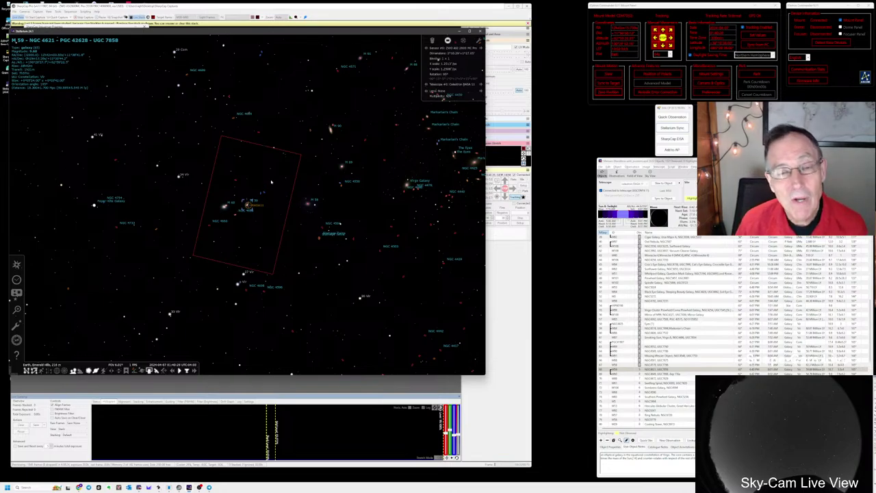
- Examine M59's position in Virgo and its neighbouring galaxies within the camera frame in Stellarium, comparing the chart with the SharpCap image
scroll(289, 203, "down", 5)
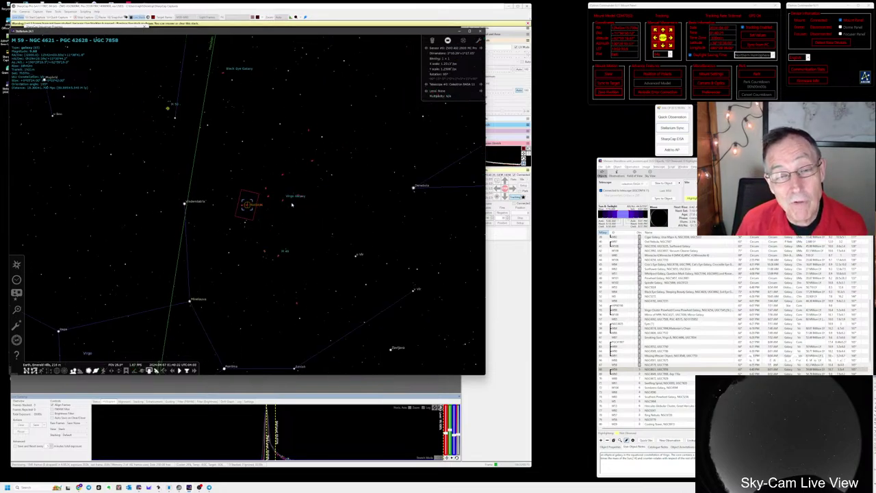
scroll(293, 209, "down", 5)
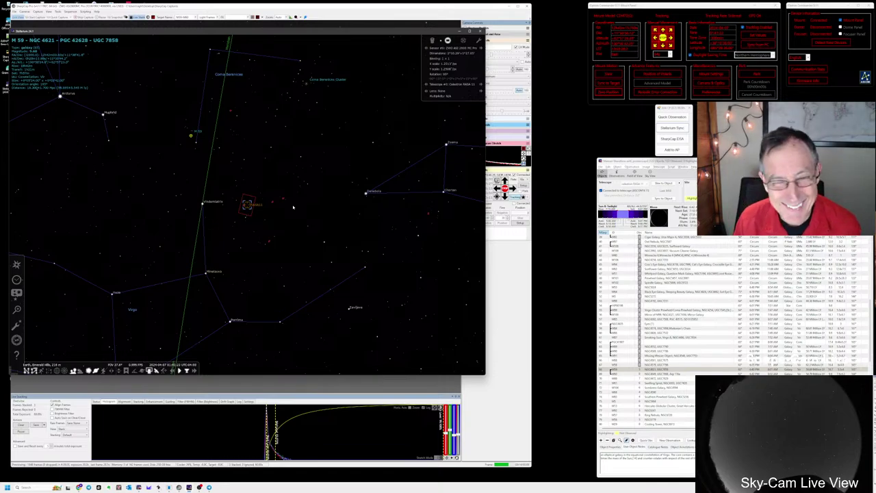
left_click(372, 424)
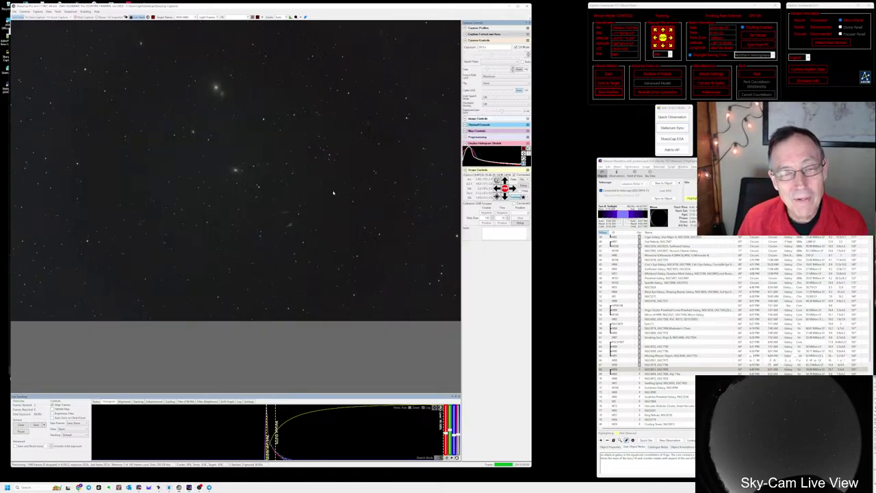
key("alt+Tab")
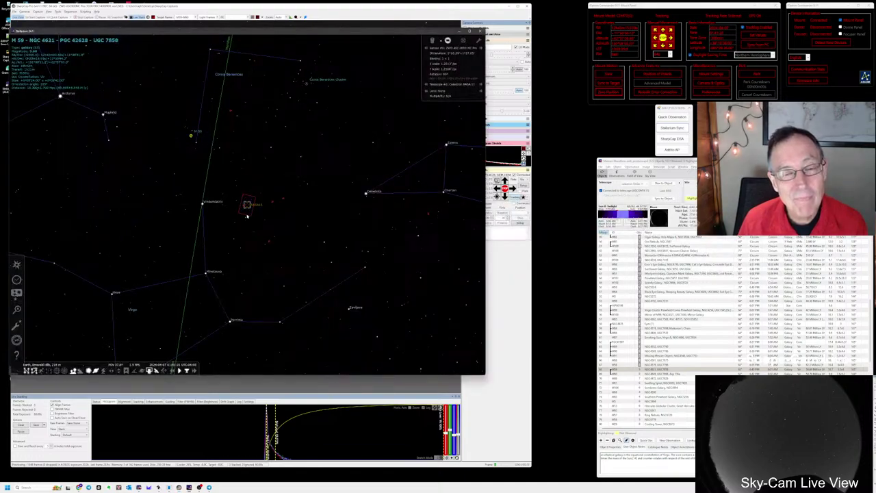
scroll(248, 214, "up", 10)
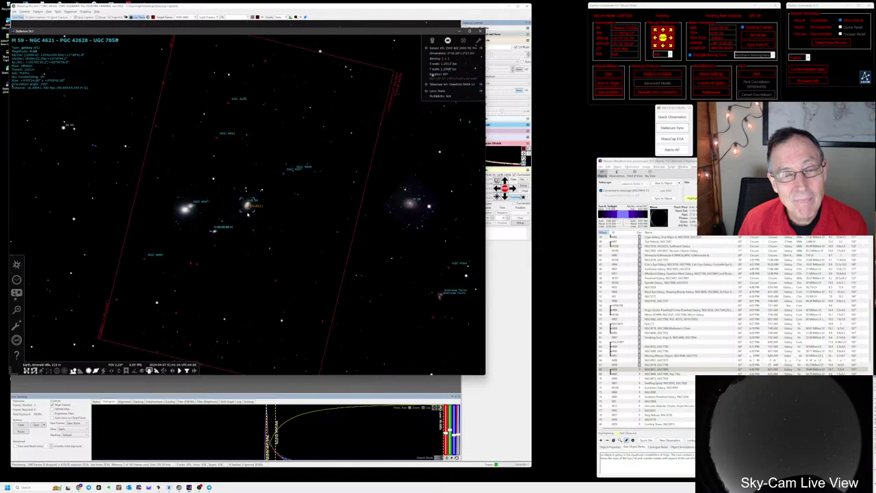
scroll(248, 215, "up", 3)
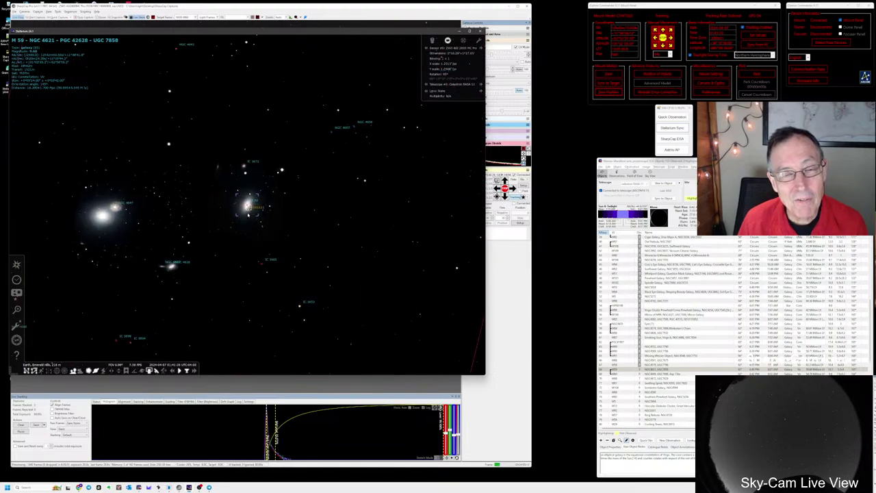
scroll(248, 214, "up", 1)
scroll(248, 214, "down", 1)
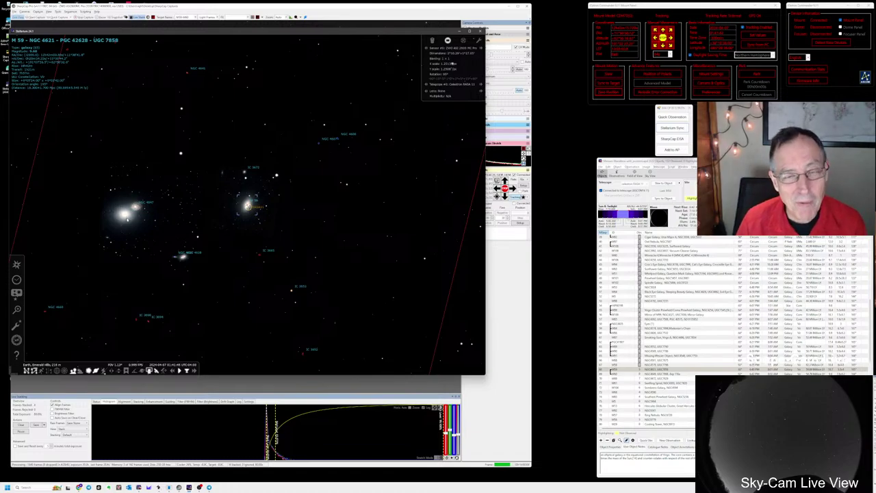
- Switch to SharpCap and inspect M59 and its neighbouring galaxies close up in the live-stacked image
key("alt+Tab")
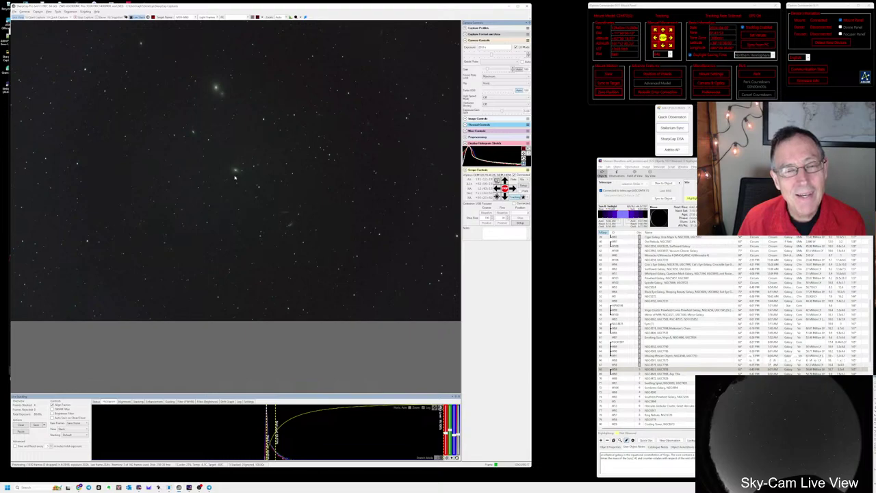
scroll(237, 178, "up", 3)
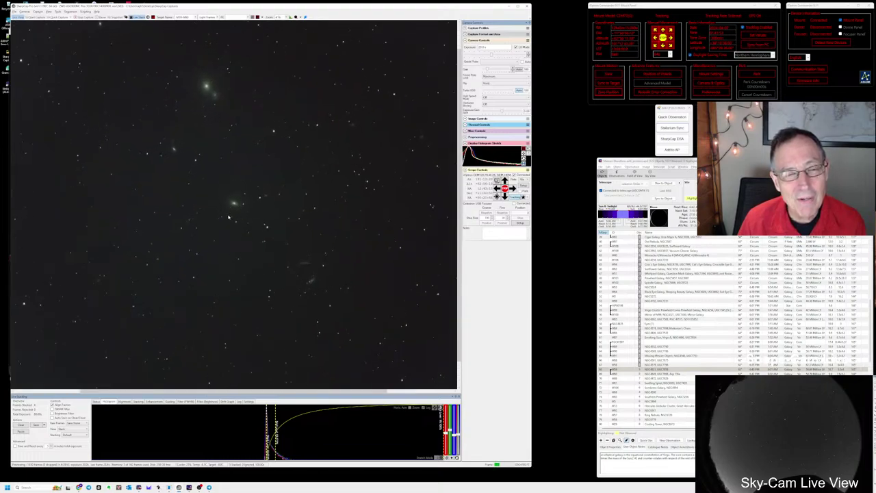
scroll(227, 211, "up", 2)
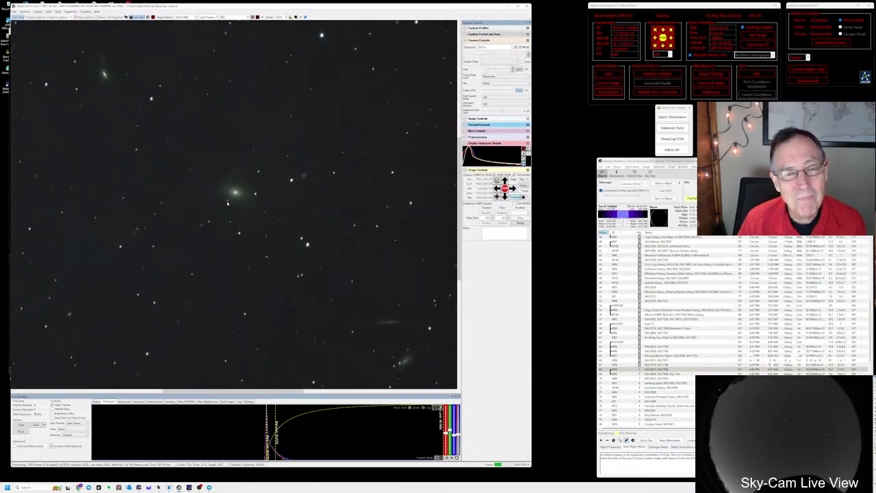
scroll(232, 204, "up", 1)
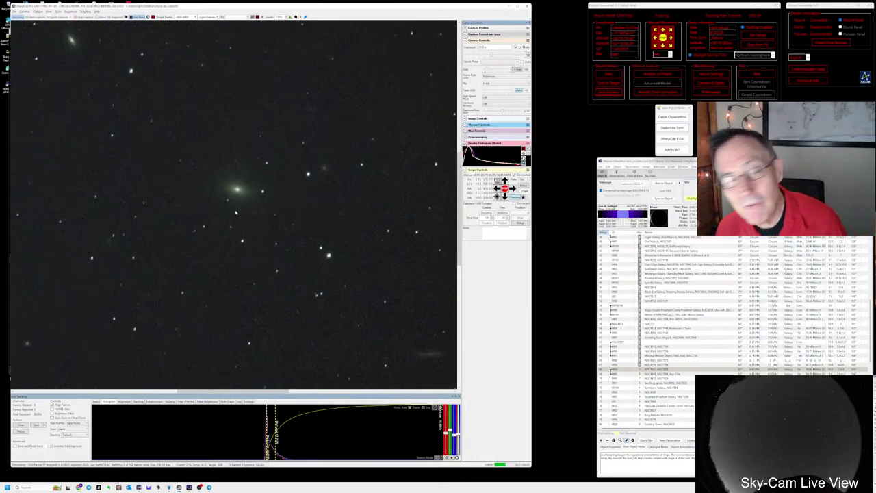
scroll(240, 216, "down", 3)
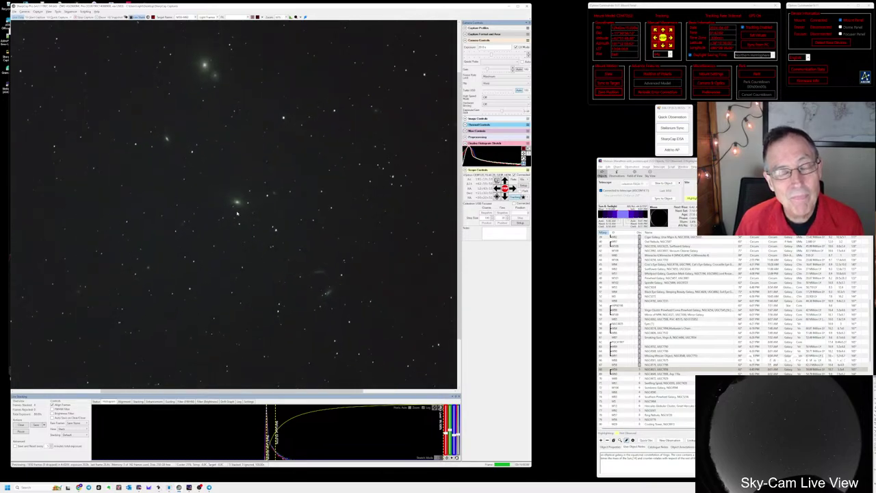
- Identify the bright neighbouring galaxy M60 in Stellarium, and return to the SharpCap image
key("alt+Tab")
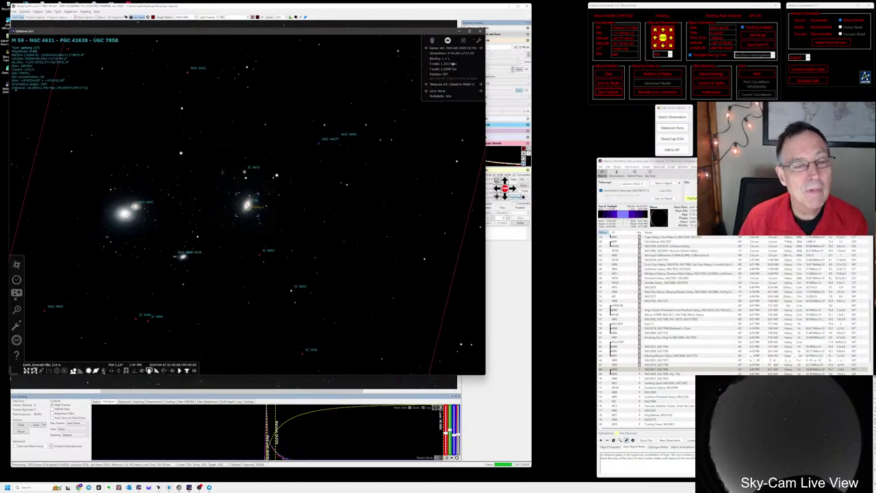
left_click(124, 215)
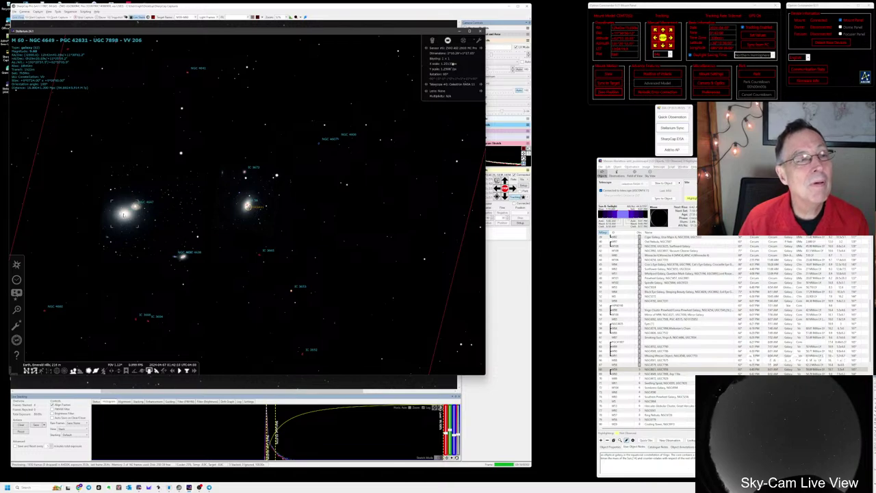
key("alt+Tab")
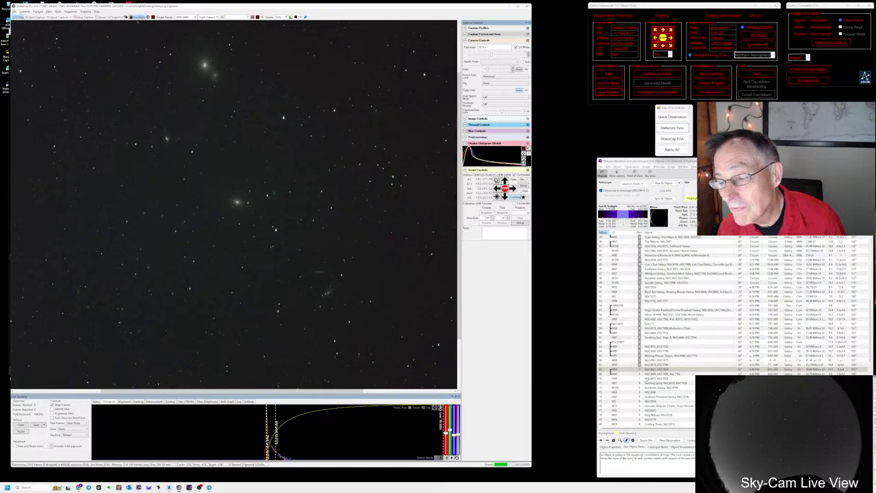
- Read the object notes for M59 and M60 in the object list while viewing both galaxies in the live stack
left_click(649, 370)
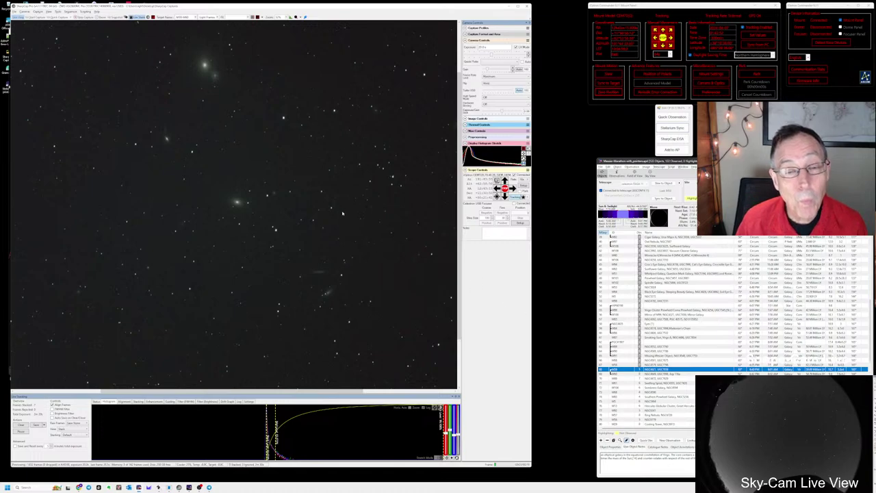
left_click(235, 212)
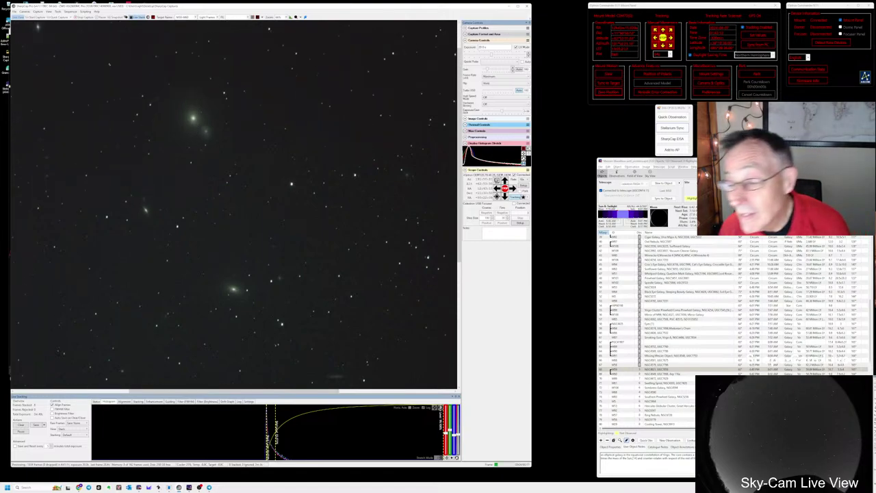
left_click(652, 374)
left_click(653, 374)
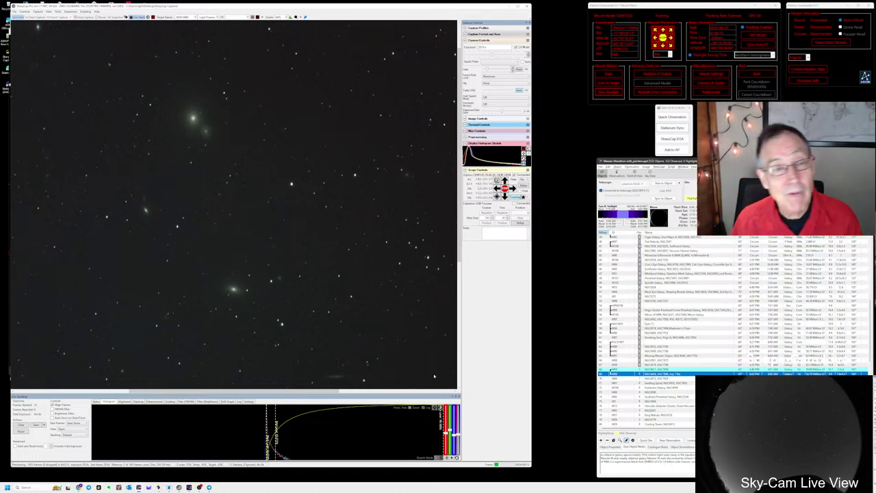
scroll(179, 132, "up", 2)
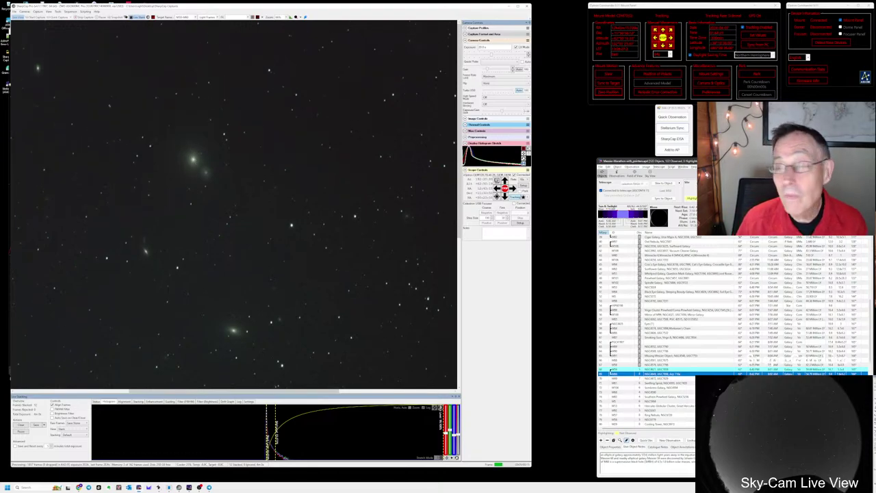
- Log a quick observation for M60 and its associated object with a remark on supermassive black holes, and save it
left_click(674, 119)
left_click(674, 118)
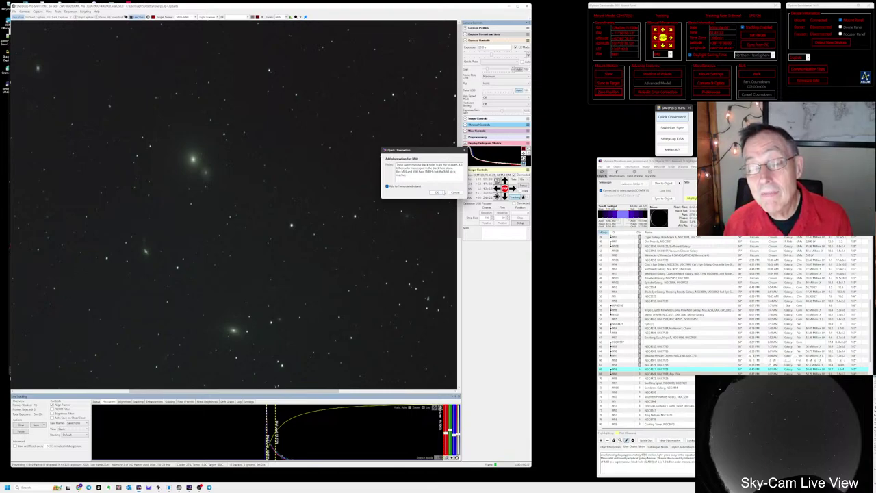
left_click(437, 192)
left_click(429, 246)
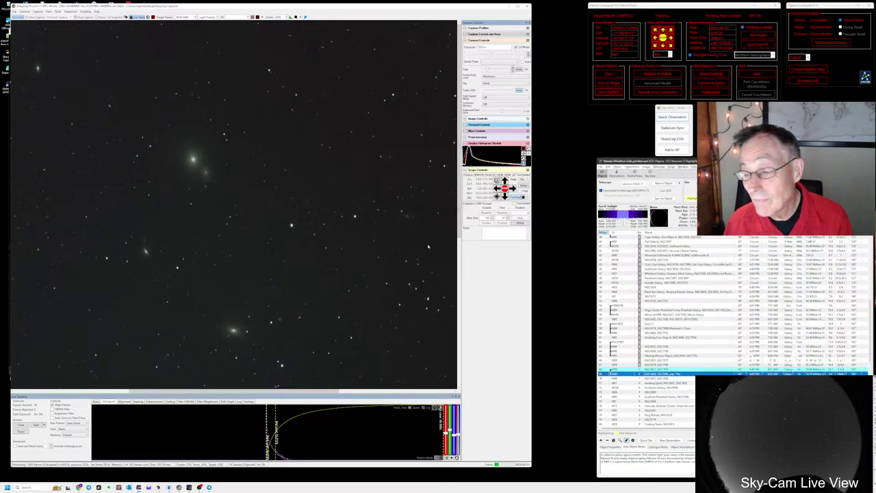
- Run the default new-target sequence, select M49 in the object list, and slew the telescope to it
left_click(59, 12)
left_click(58, 12)
mouse_move(71, 12)
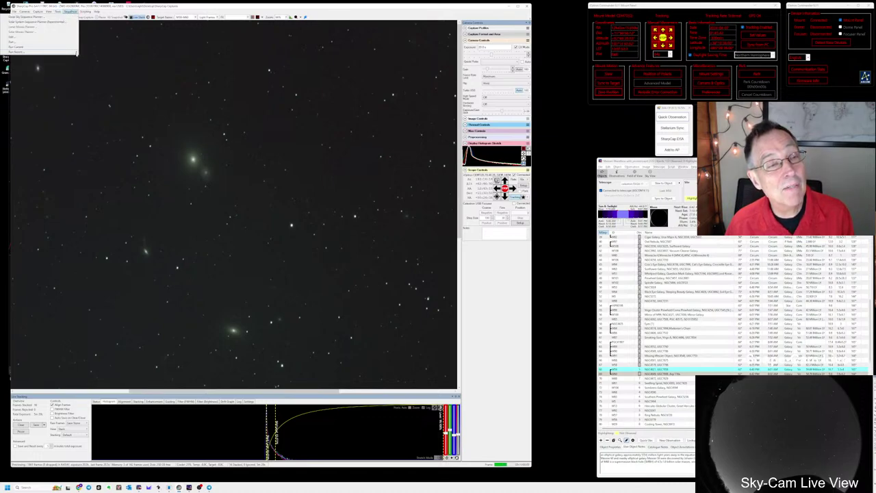
mouse_move(69, 52)
left_click(108, 67)
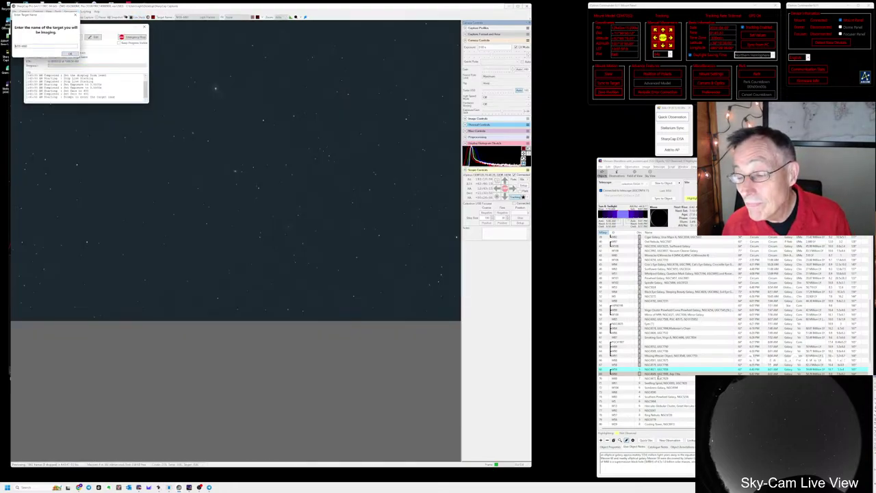
left_click(656, 378)
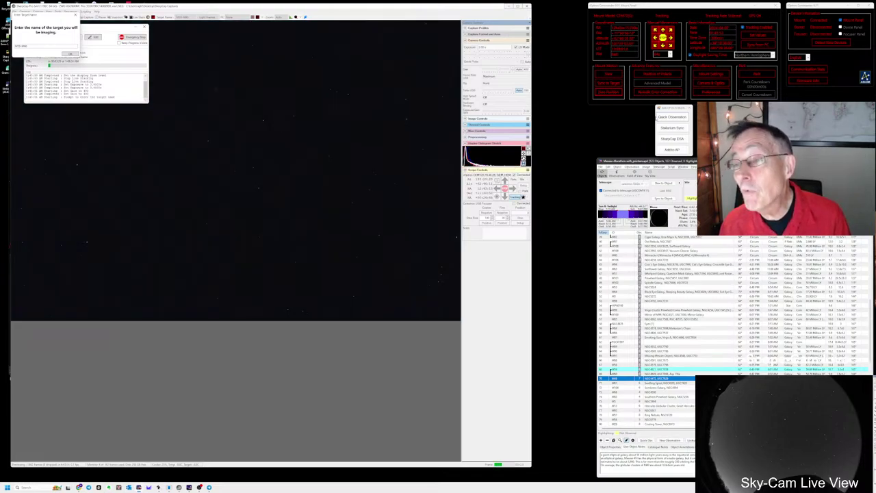
left_click(673, 128)
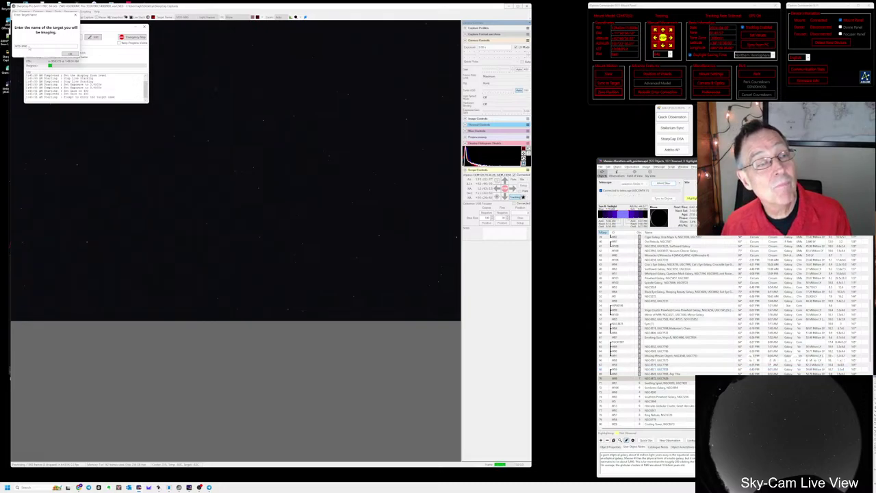
- Set the sequence's target name to M49 and confirm it
left_click(29, 47)
double_click(28, 46)
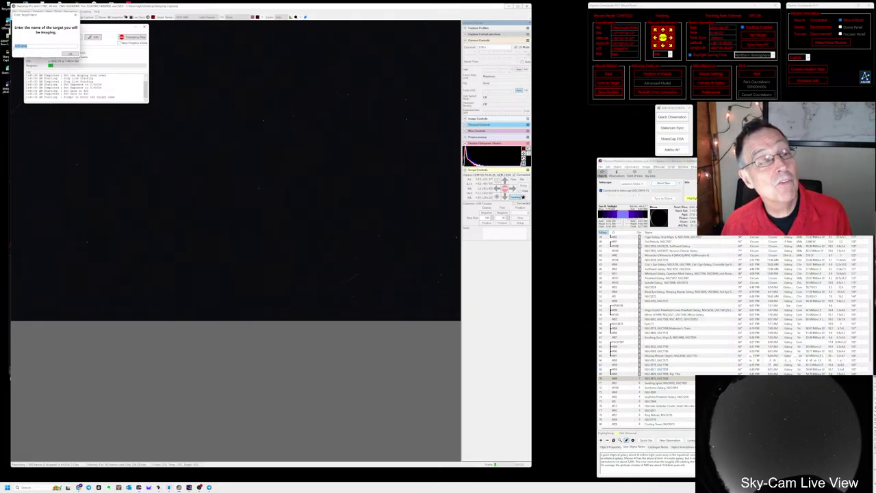
key("BackSpace")
type("M49")
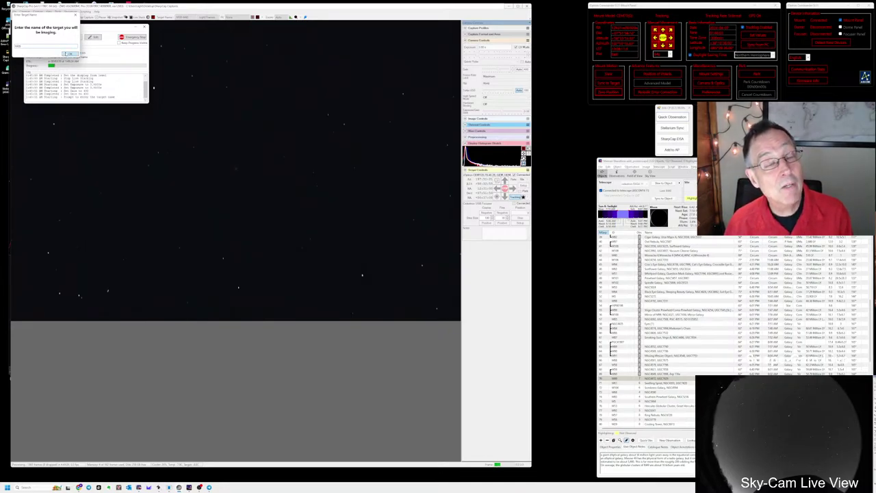
key("Return")
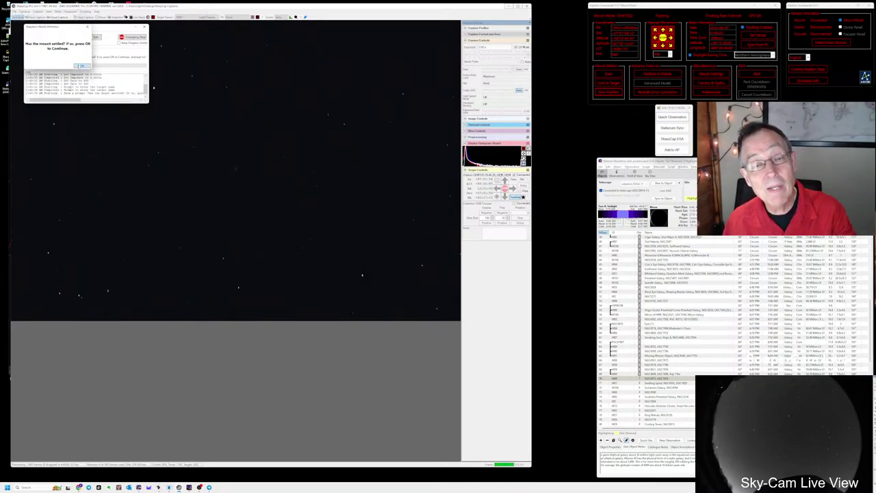
- Sync Stellarium to M49, confirm in the sequence that the mount has settled, and switch to Stellarium
left_click(673, 128)
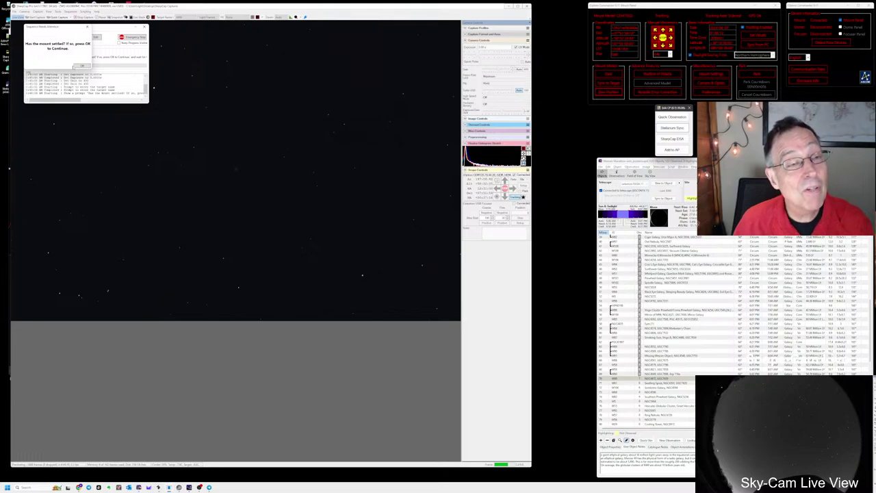
left_click(82, 66)
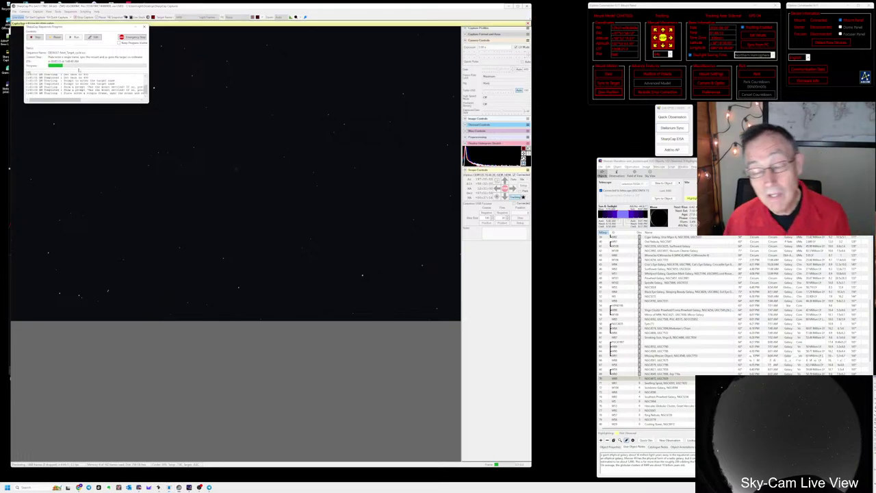
key("alt+Tab")
key("alt+Tab")
key("alt+Tab")
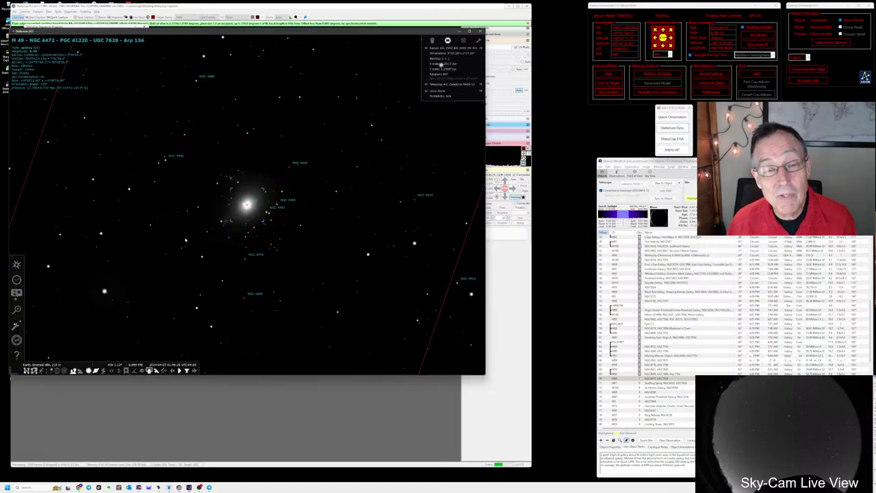
- Examine M49's position in Virgo and its neighbouring galaxies around the camera frame in Stellarium
scroll(212, 244, "down", 3)
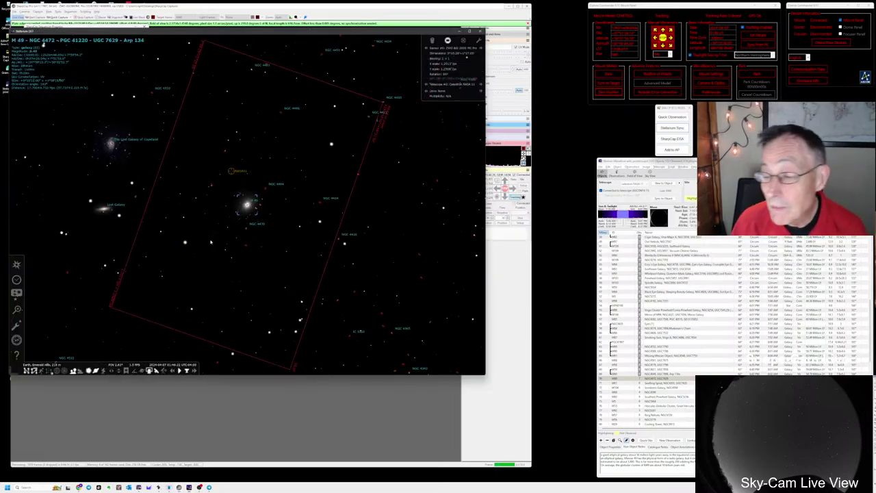
scroll(210, 241, "down", 1)
scroll(210, 241, "down", 5)
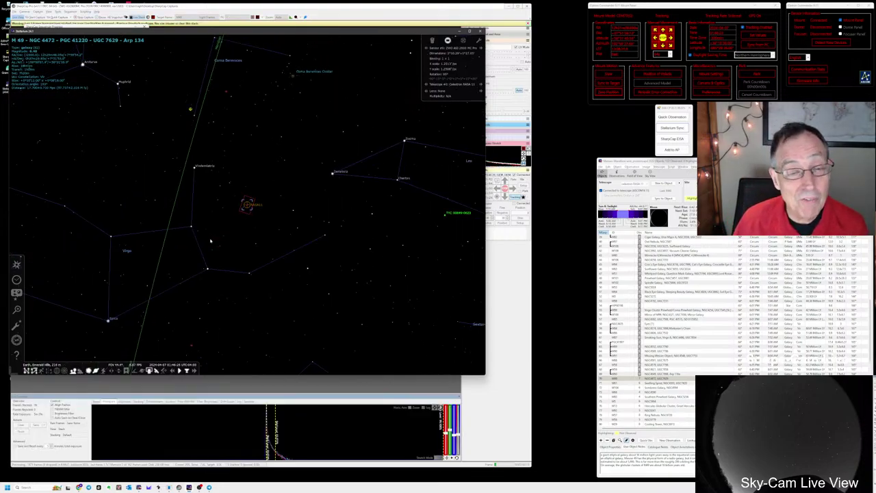
scroll(210, 241, "up", 5)
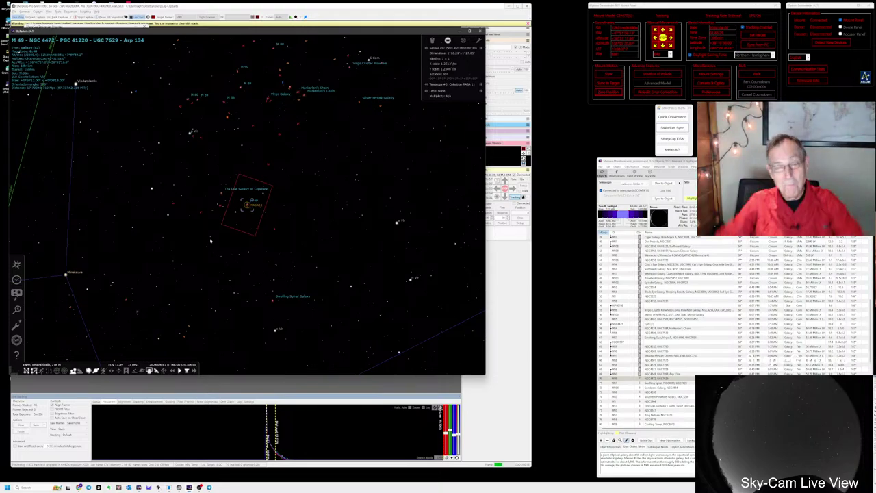
scroll(210, 241, "up", 2)
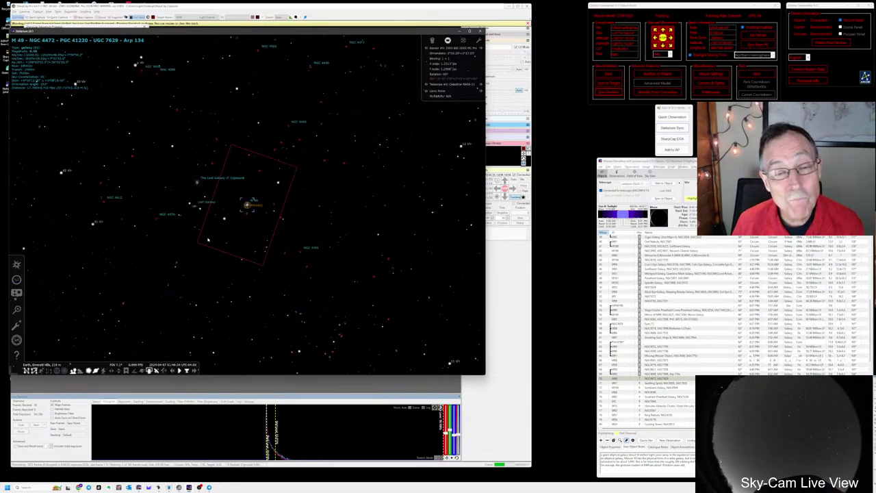
scroll(230, 226, "up", 2)
scroll(230, 226, "up", 1)
scroll(237, 226, "down", 5)
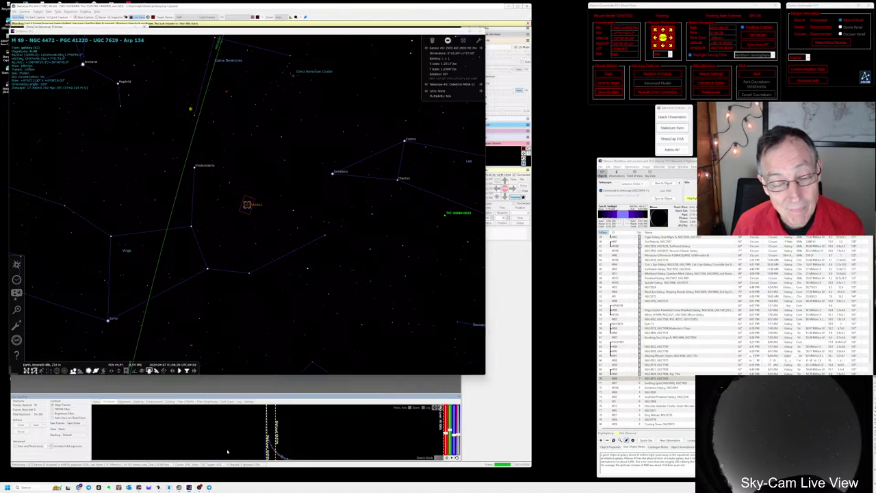
- Return to SharpCap, read the object notes for M49, and inspect the galaxy close up in the live stack
key("alt+Tab")
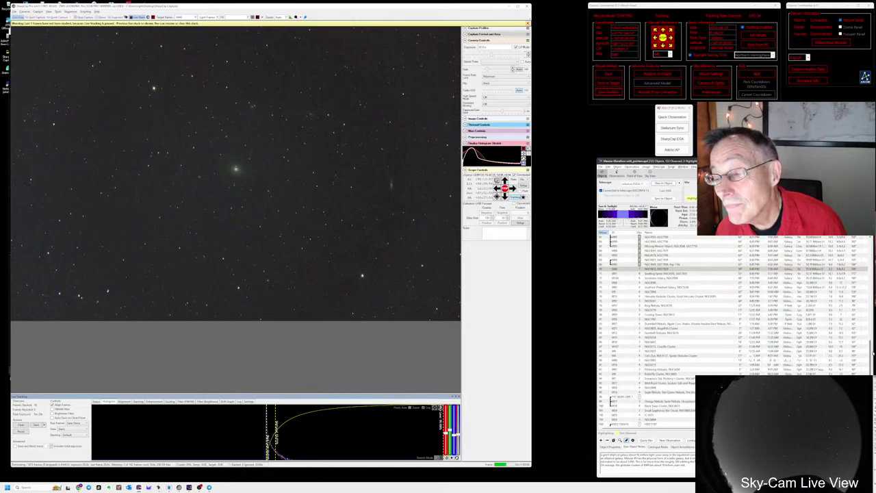
left_click(656, 246)
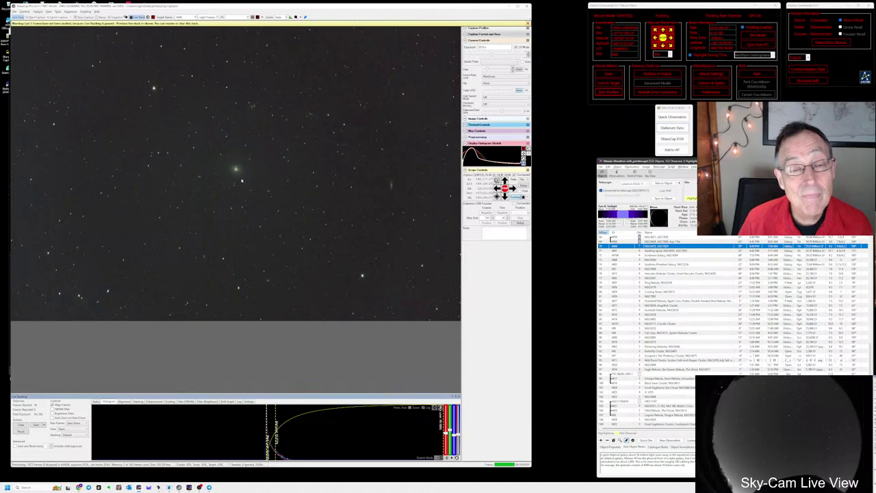
scroll(245, 179, "up", 2)
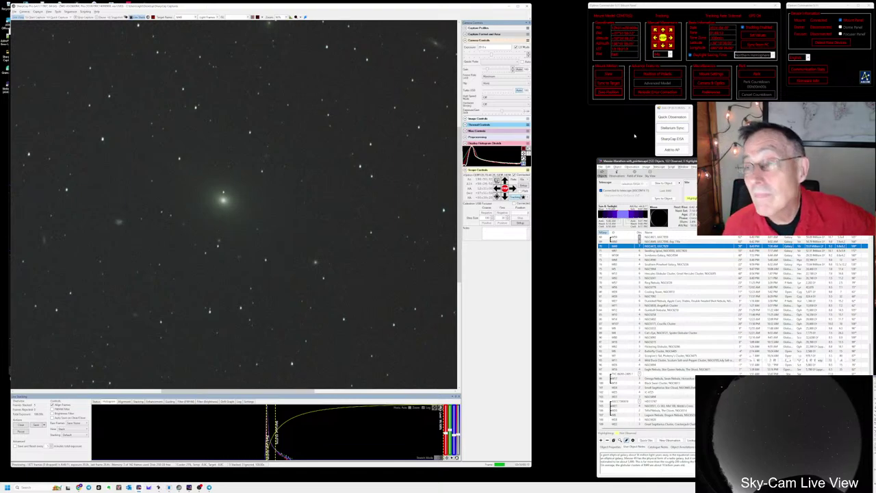
- Log a quick observation for M49 with a remark on its many globular clusters, and save it
left_click(669, 117)
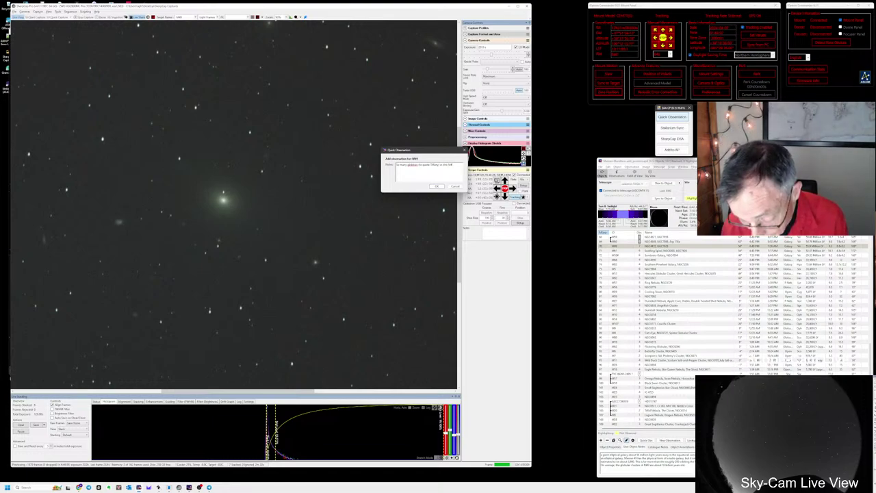
type(". The")
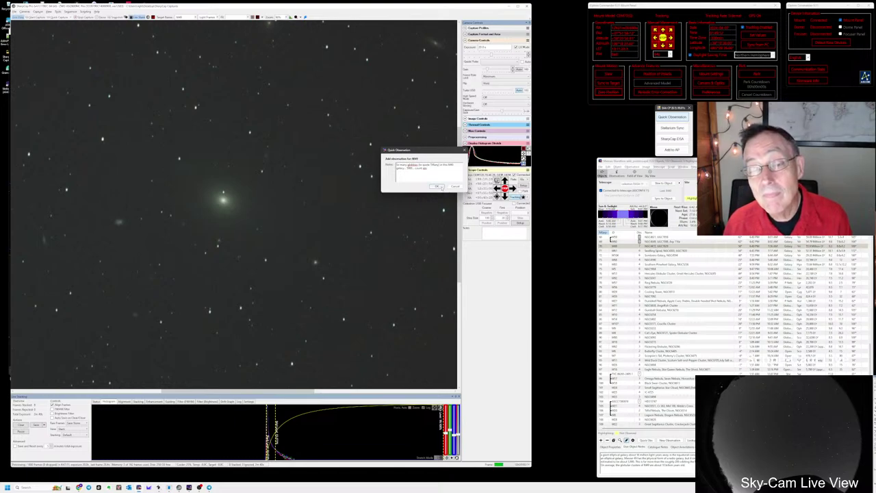
left_click(439, 187)
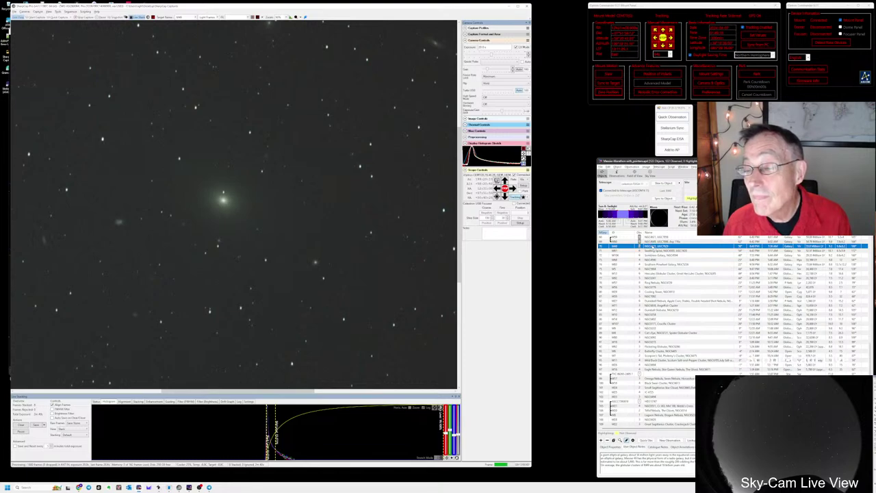
- Select M61 in the observing list, run the default next-target sequence in SharpCap, and slew the telescope to M61
key("Down")
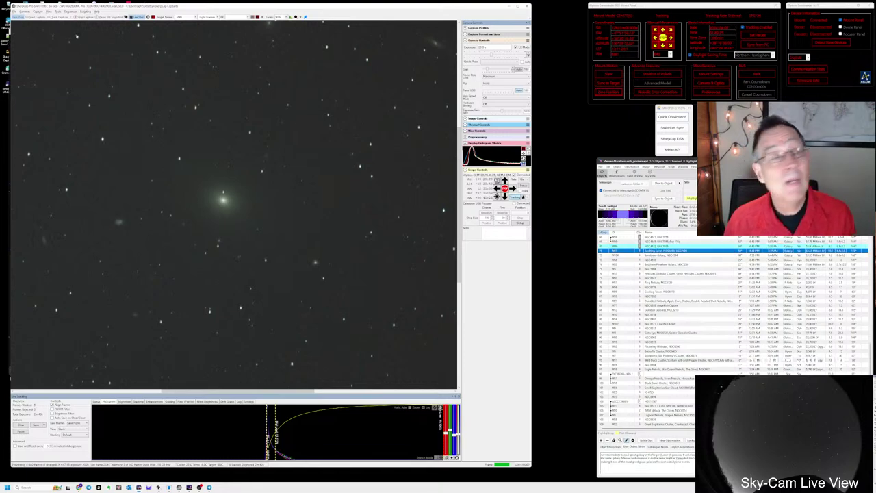
left_click(61, 12)
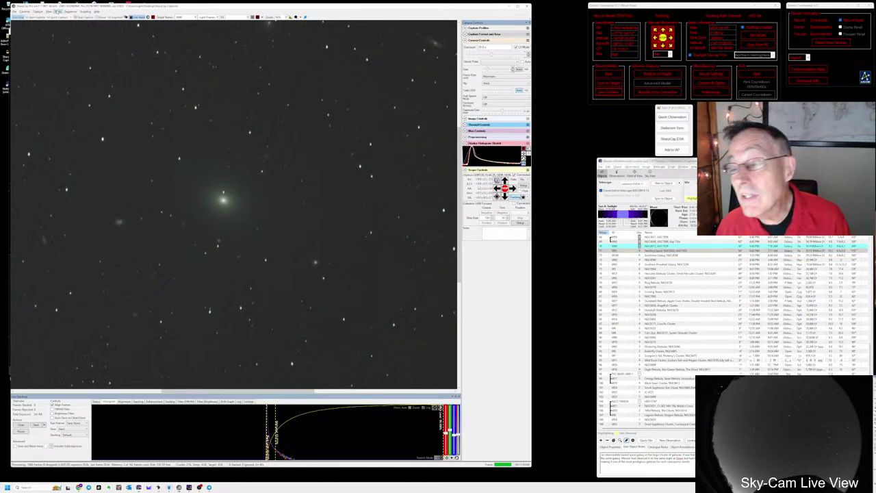
left_click(73, 12)
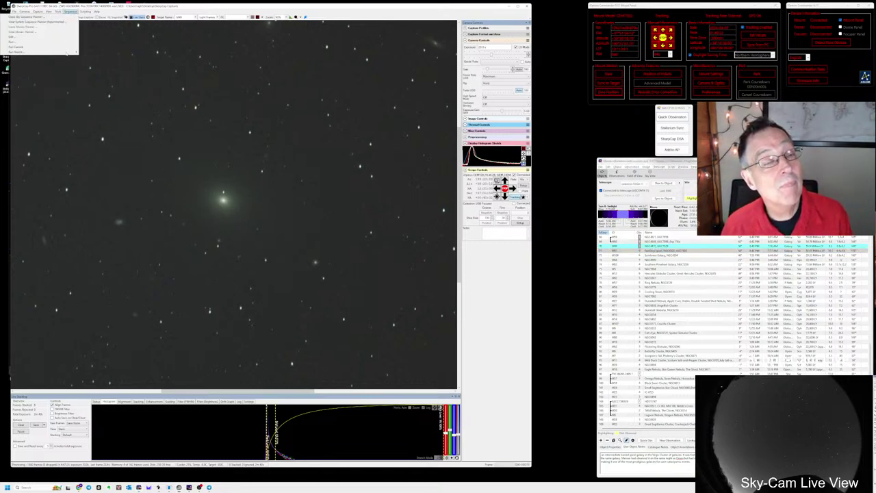
mouse_move(69, 52)
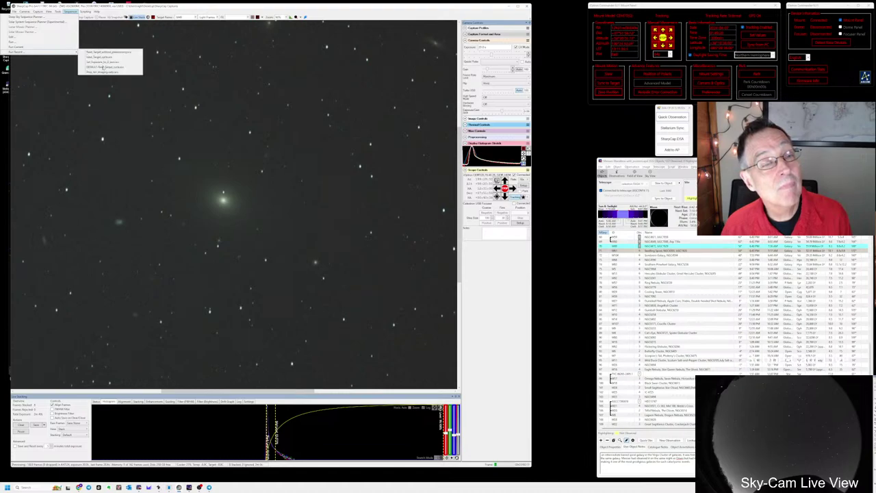
left_click(103, 66)
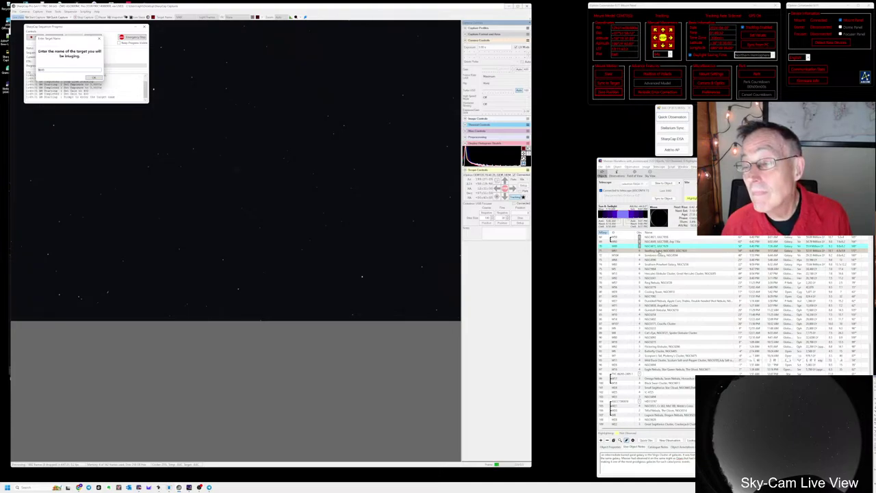
left_click(658, 251)
left_click(664, 183)
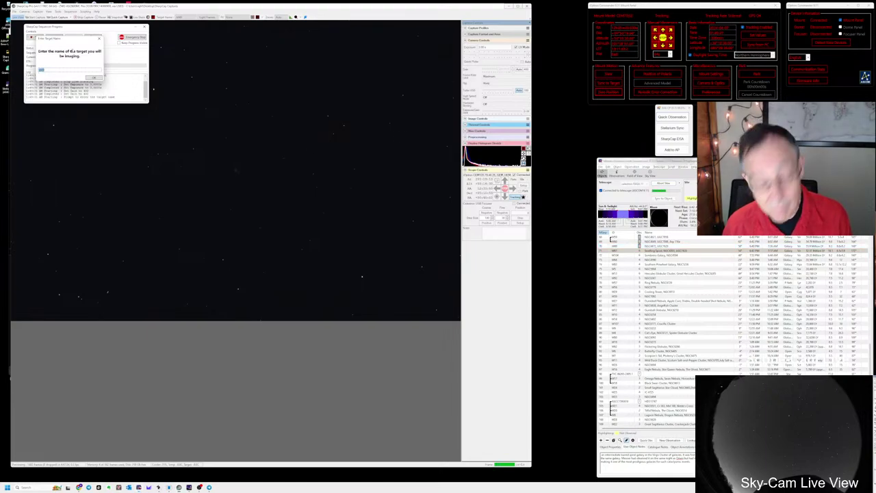
- Enter M61 as the sequence's target name and confirm that the mount has settled
type("M")
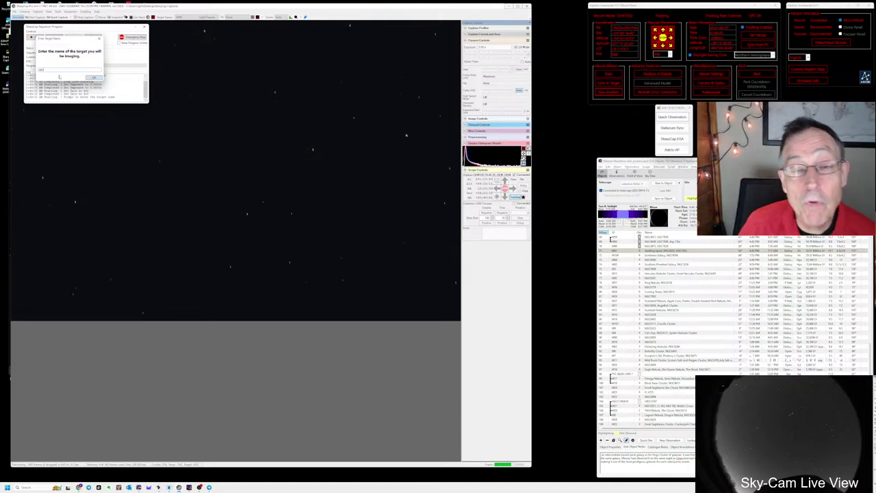
left_click(92, 78)
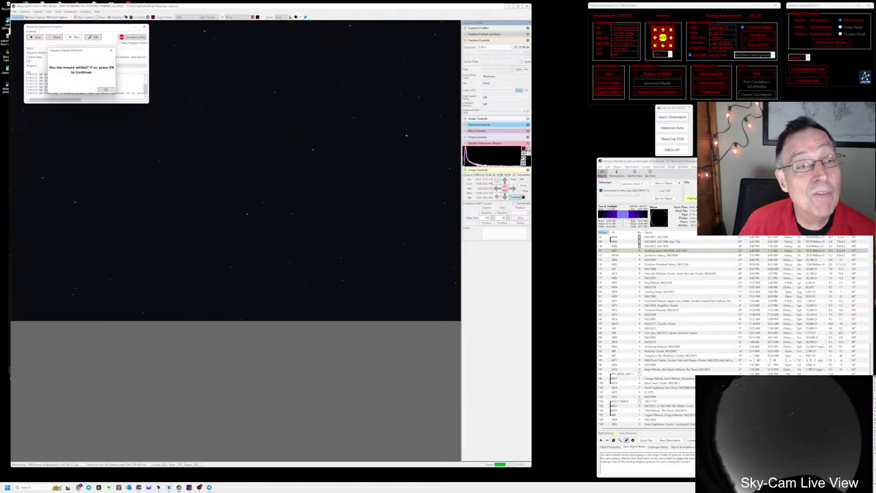
left_click(104, 90)
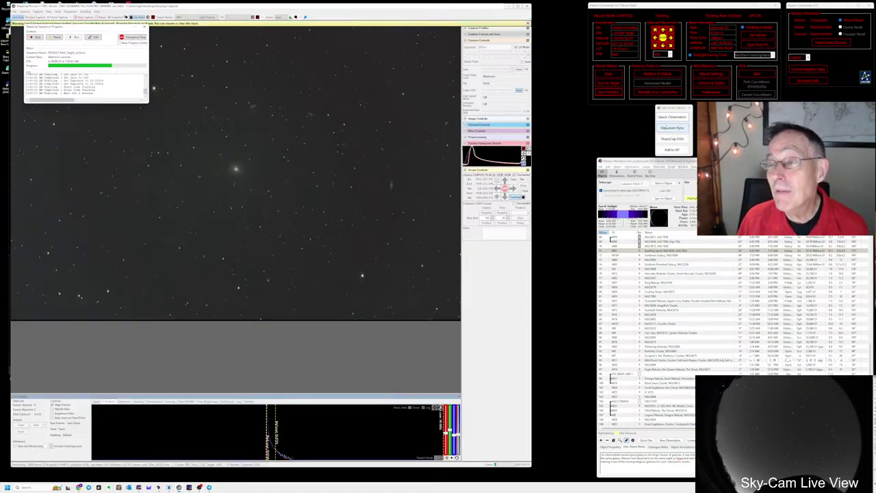
- Sync Stellarium to M61 and switch to the Stellarium window
left_click(663, 128)
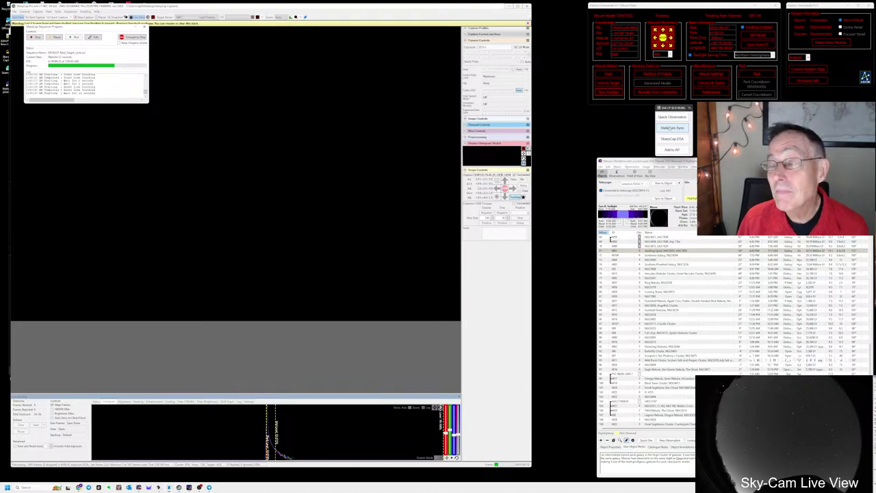
key("alt+Tab")
key("alt+Tab")
key("alt+Tab")
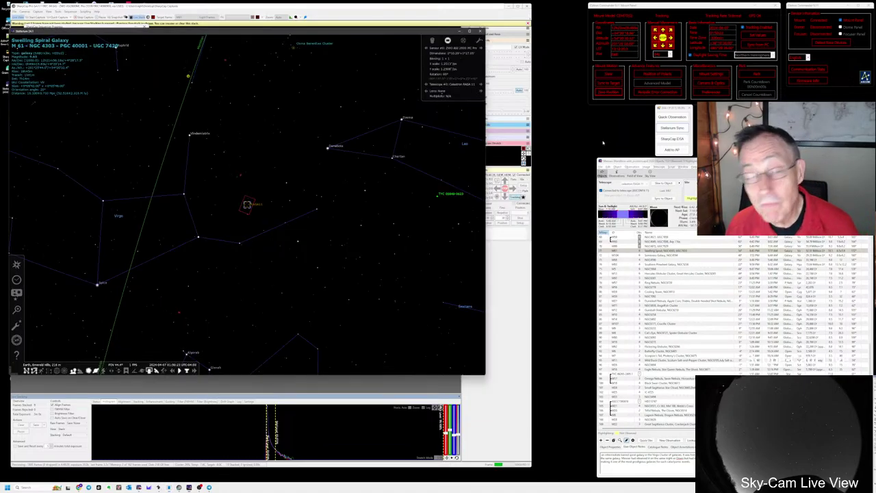
- Examine M61 close up in Stellarium along with its neighbouring galaxies and the camera frame around it
scroll(242, 198, "up", 10)
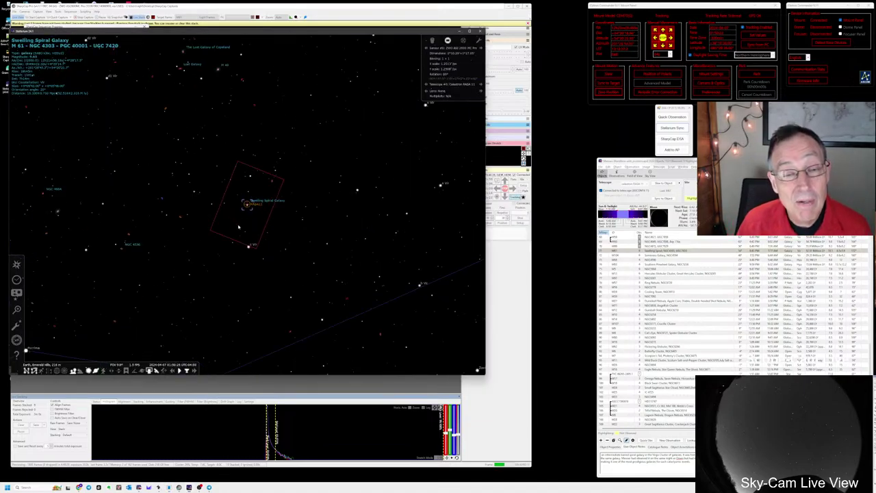
scroll(240, 227, "up", 3)
scroll(241, 228, "up", 3)
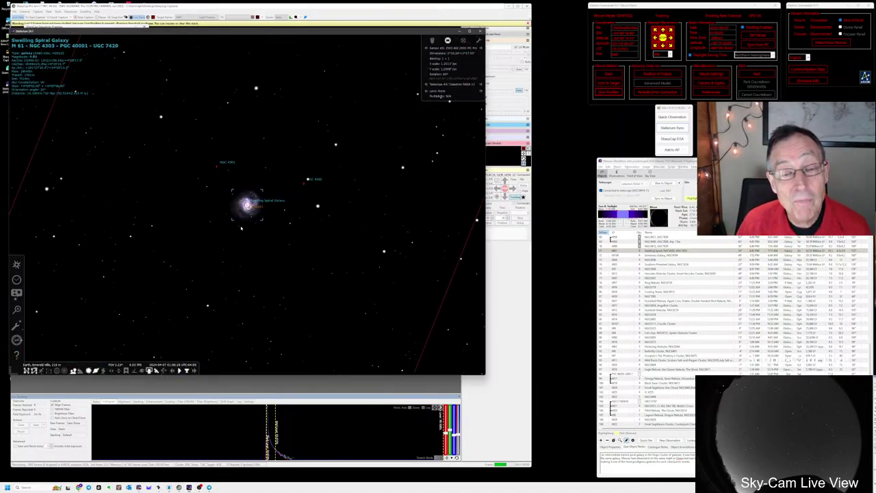
scroll(241, 228, "up", 3)
scroll(241, 228, "down", 10)
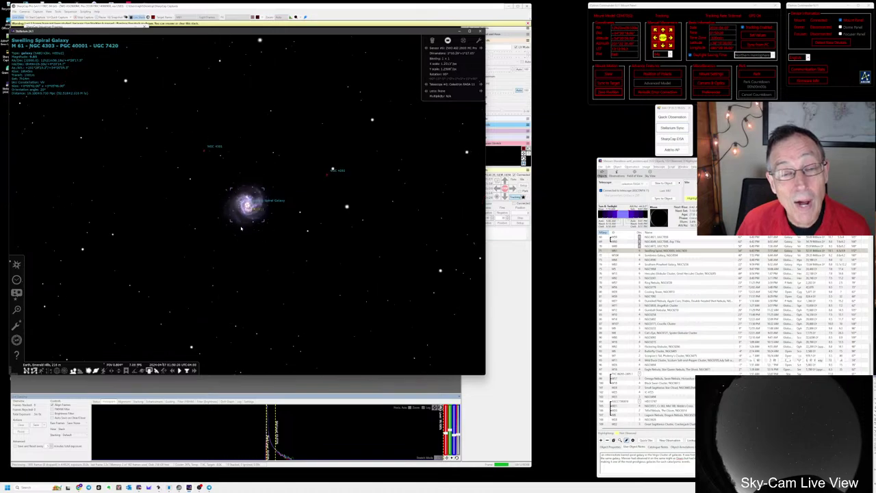
scroll(241, 228, "down", 3)
- Read the object notes for M61, examine its place among the surrounding constellations in Stellarium, and return to SharpCap
left_click(654, 252)
left_click(296, 195)
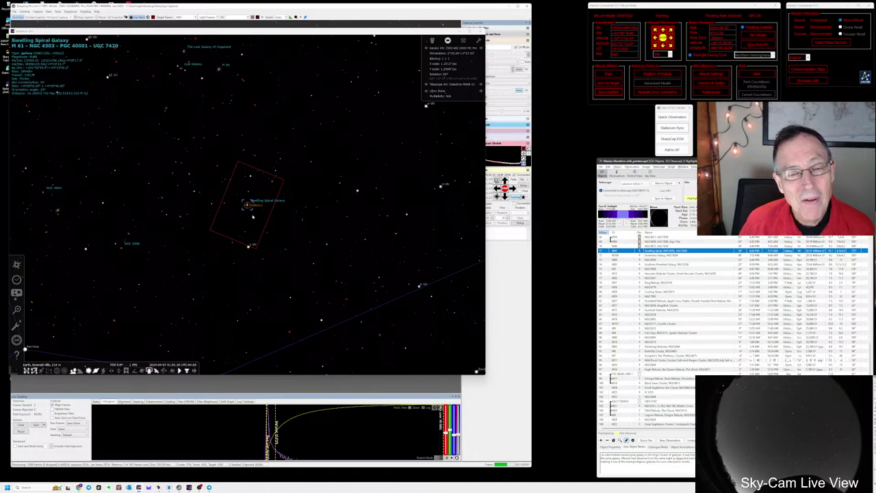
scroll(254, 217, "down", 5)
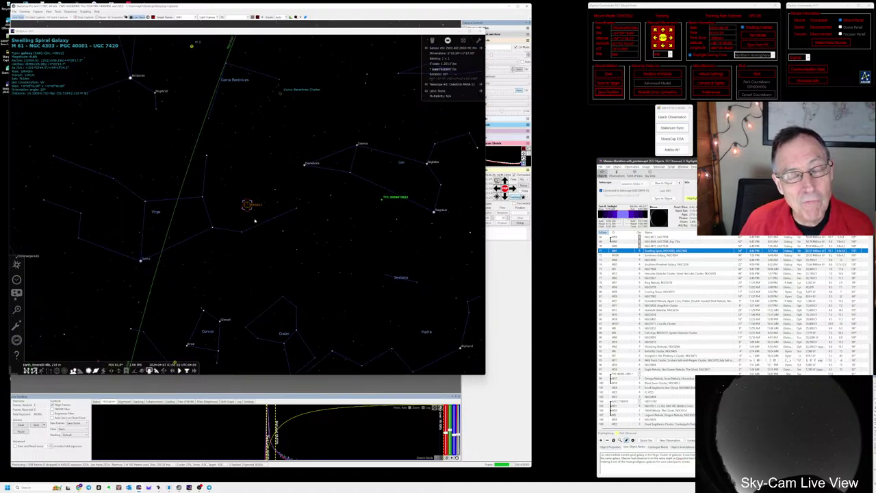
scroll(254, 221, "up", 2)
key("alt+Tab")
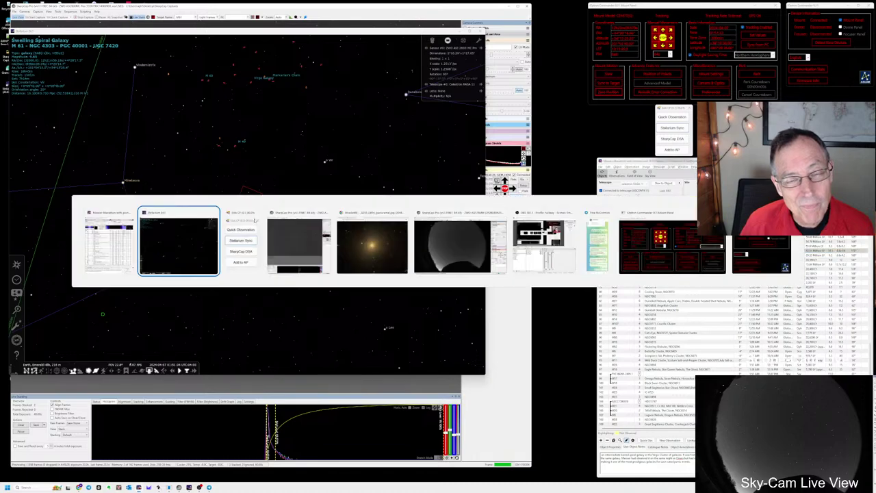
left_click(199, 436)
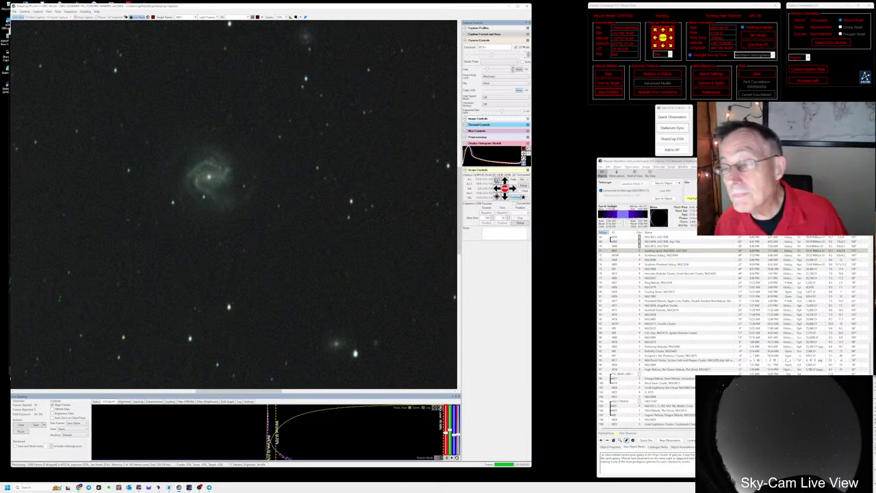
- Write a quick observation for M61 remarking how its spiral arms look straightened out in some sections
left_click(660, 250)
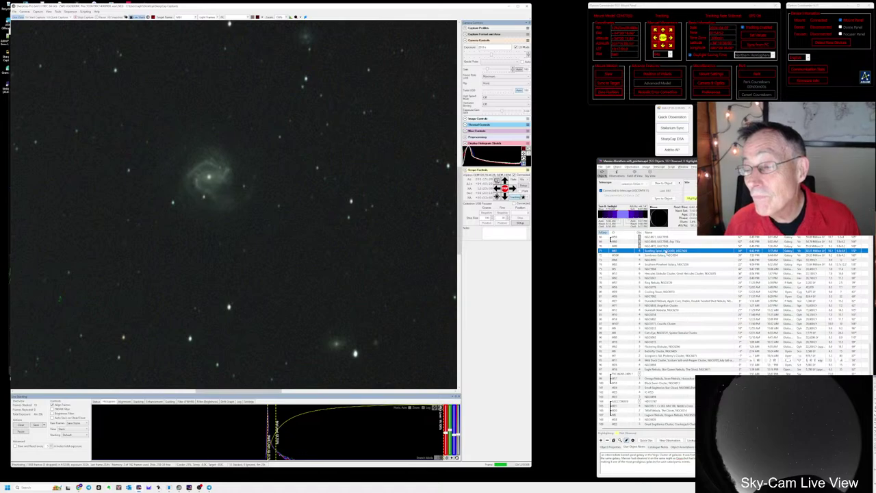
left_click(683, 118)
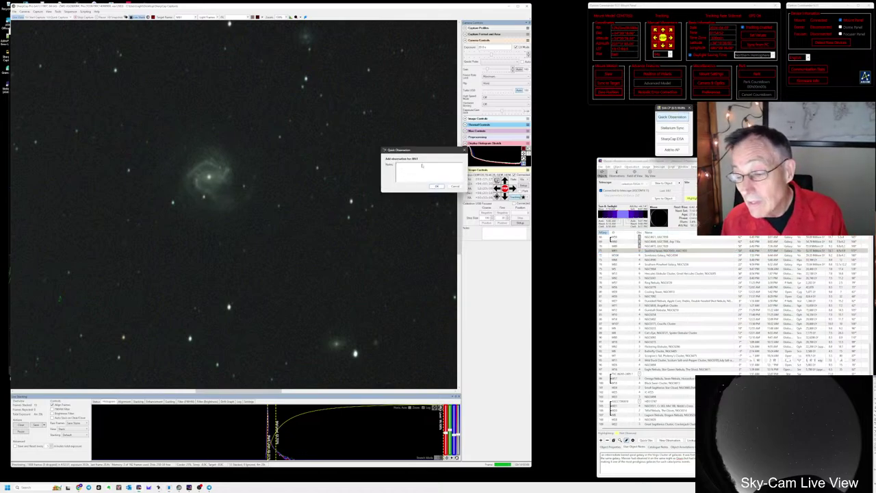
type("Test M61 test")
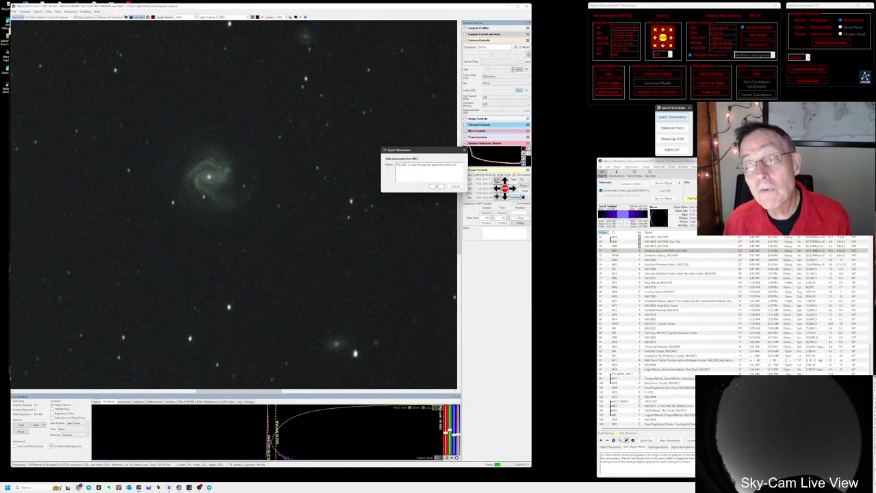
type("tonight")
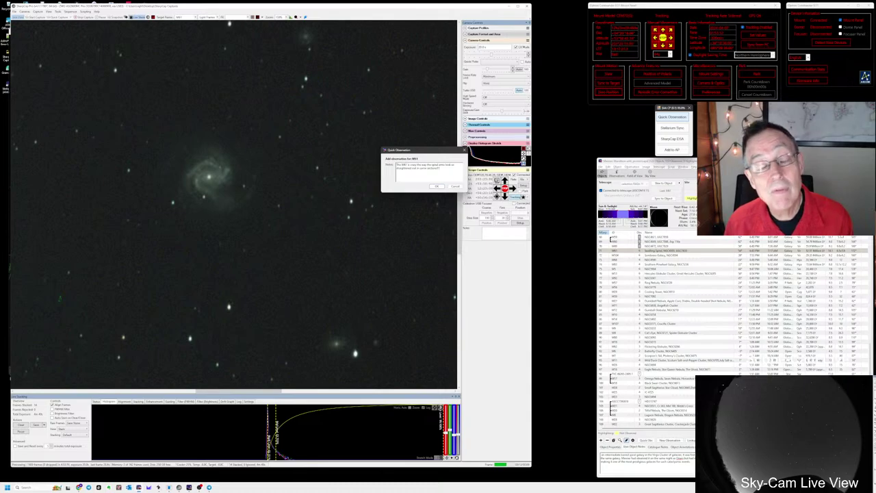
- Save the spiral-arm note for M61 and add a second quick observation reading "The pinwheel galaxy"
left_click(433, 187)
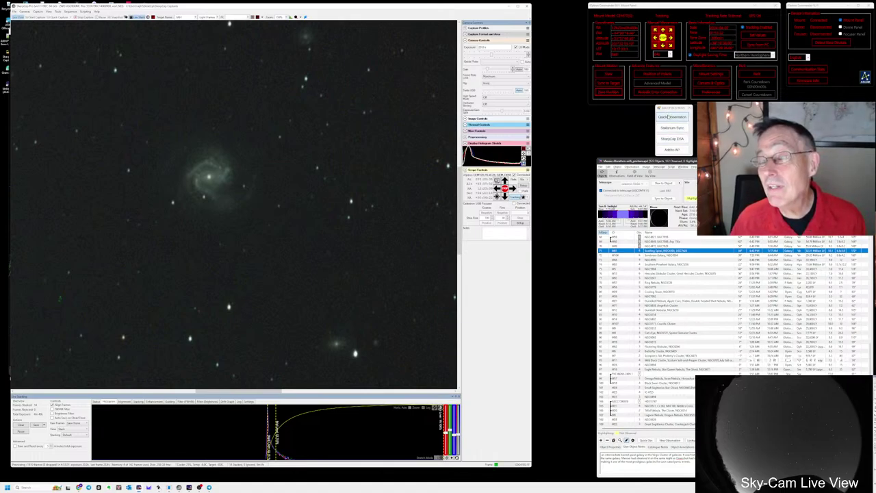
key("Return")
type("The pinwheel galaxy")
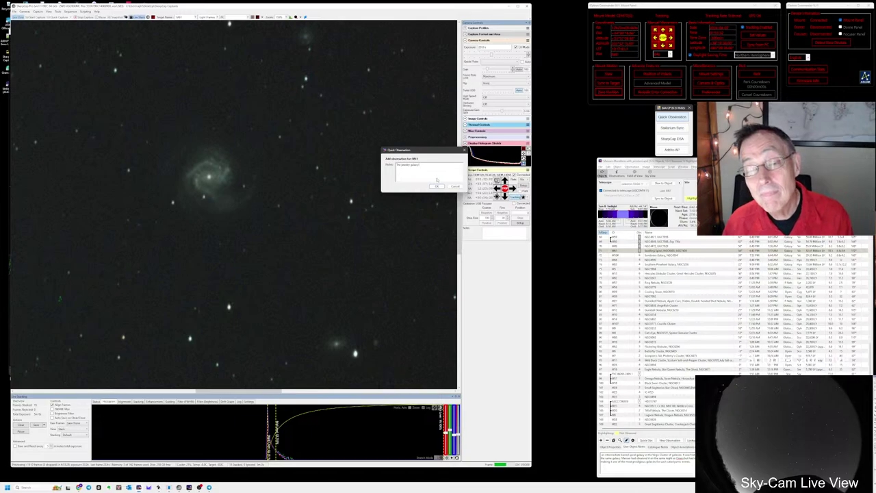
left_click(436, 186)
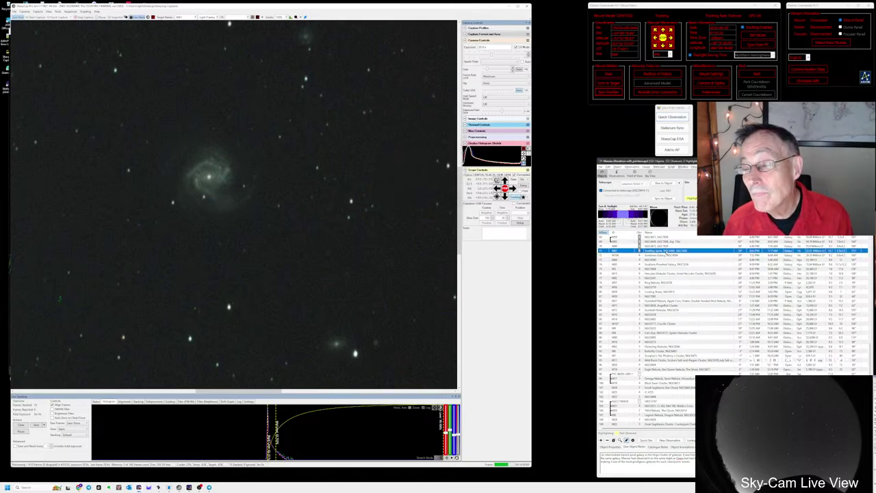
- Select the Sombrero Galaxy (M104) in the object list and run the recent DEFAULT new-target sequence
left_click(647, 255)
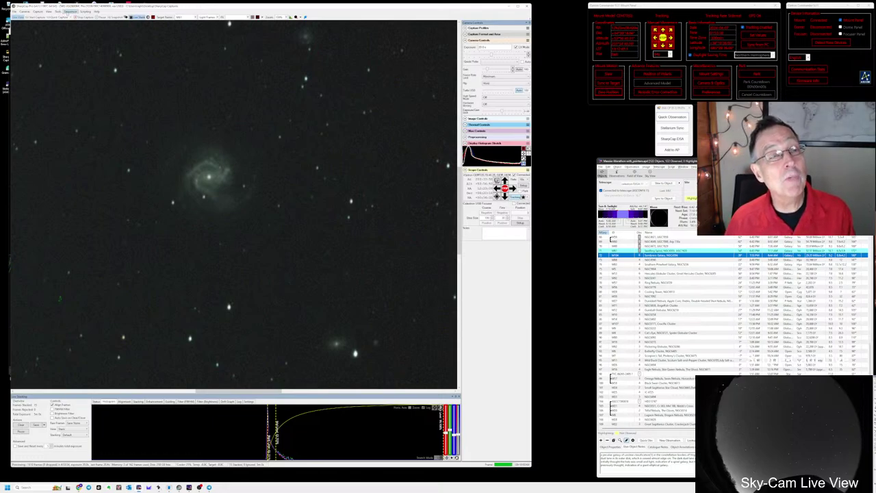
left_click(68, 11)
left_click(68, 12)
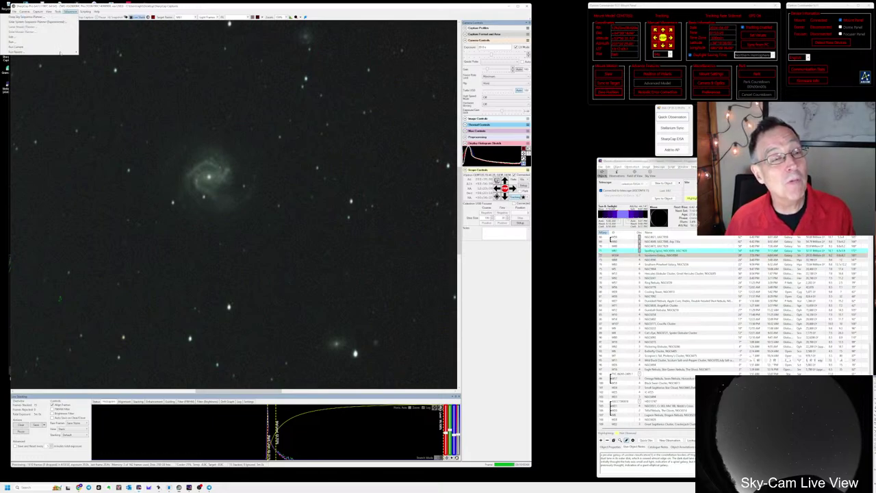
mouse_move(63, 53)
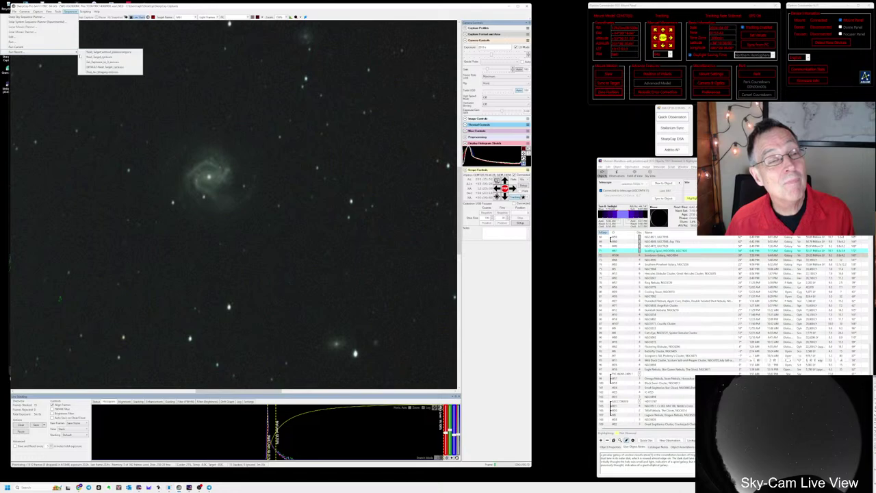
left_click(102, 66)
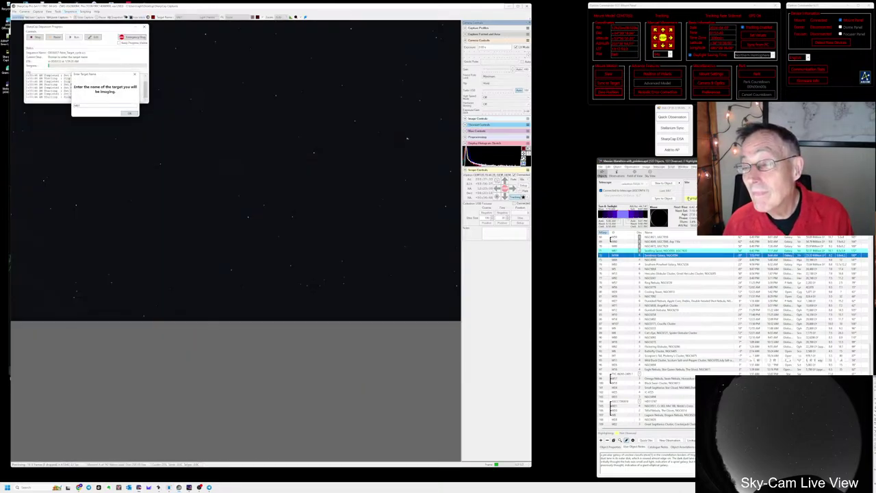
- Slew the telescope to M104 and answer the sequence prompts with M104 as target name and the mount settled
left_click(680, 183)
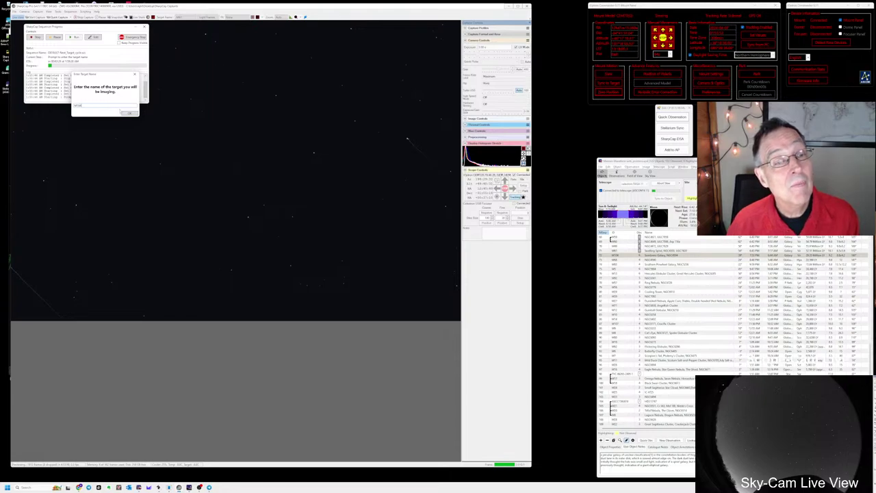
left_click(128, 113)
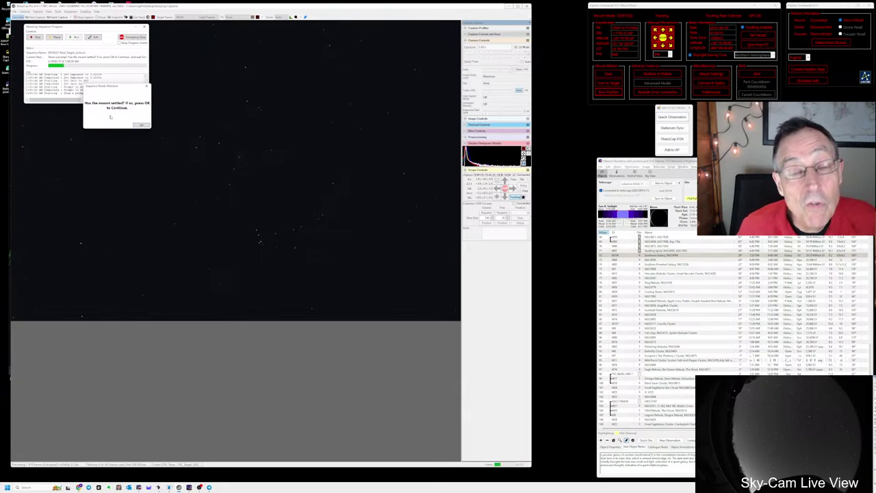
left_click(140, 126)
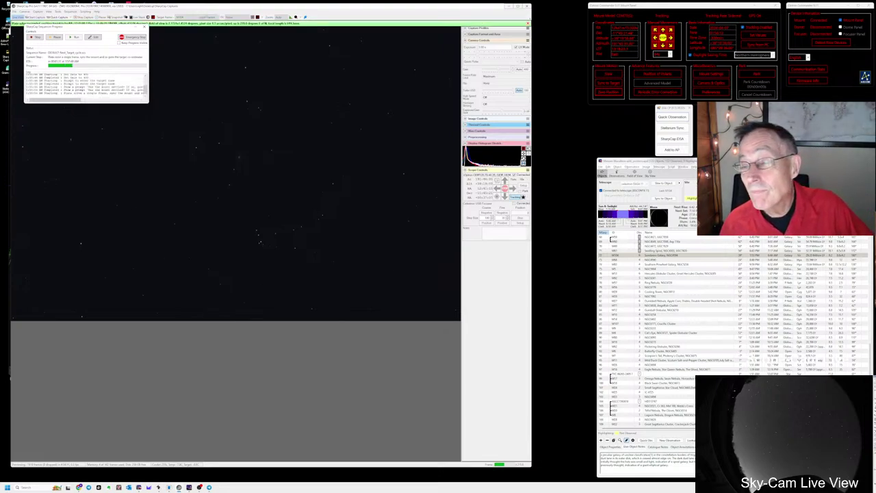
- Sync Stellarium to M104 and examine the Sombrero Galaxy's position among the surrounding constellations
left_click(726, 255)
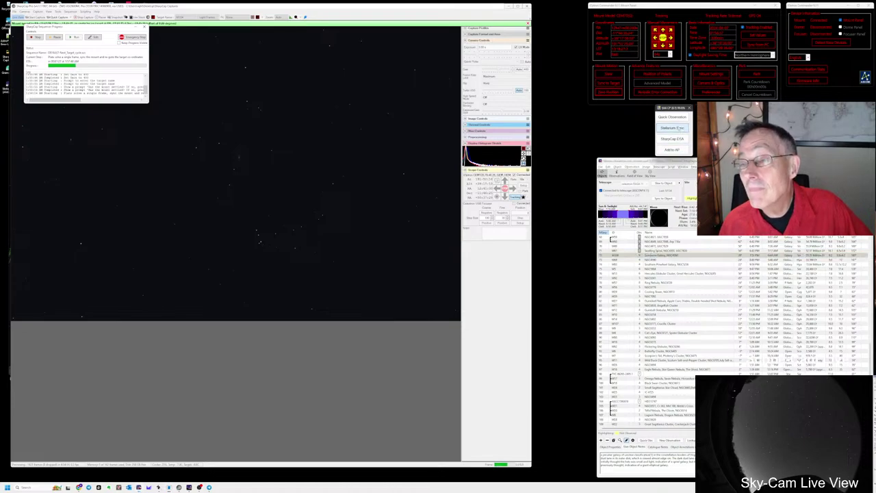
key("alt+Tab")
key("alt+Tab")
key("alt+Tab")
key("alt+Tab")
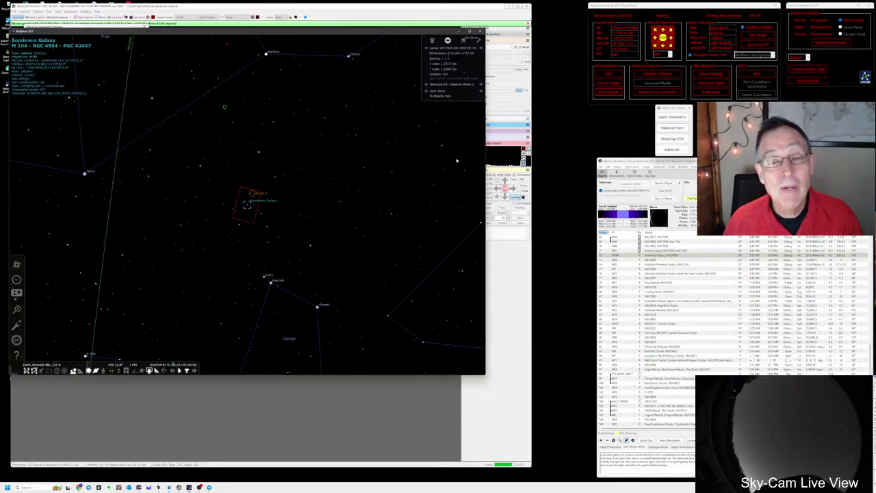
scroll(333, 217, "down", 2)
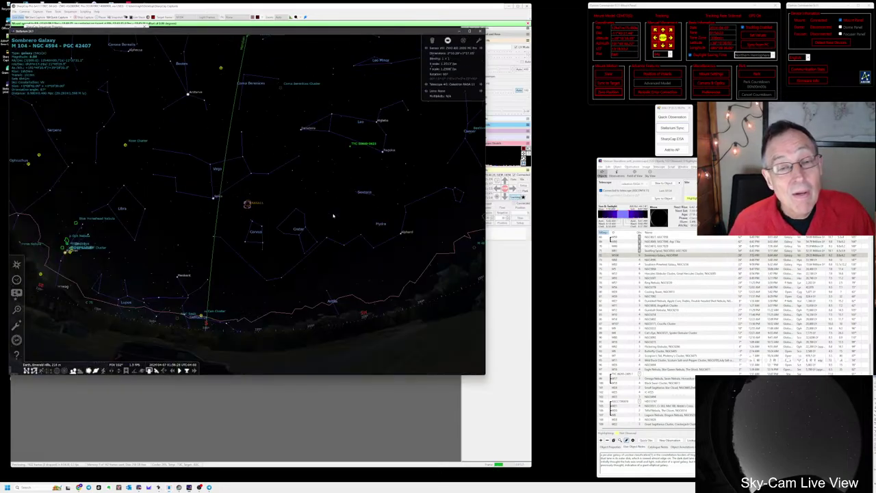
scroll(307, 207, "up", 2)
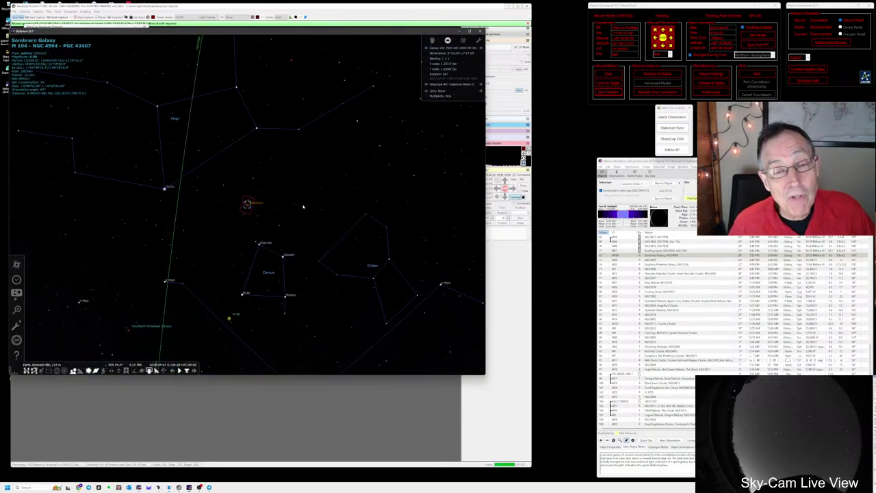
scroll(288, 199, "down", 2)
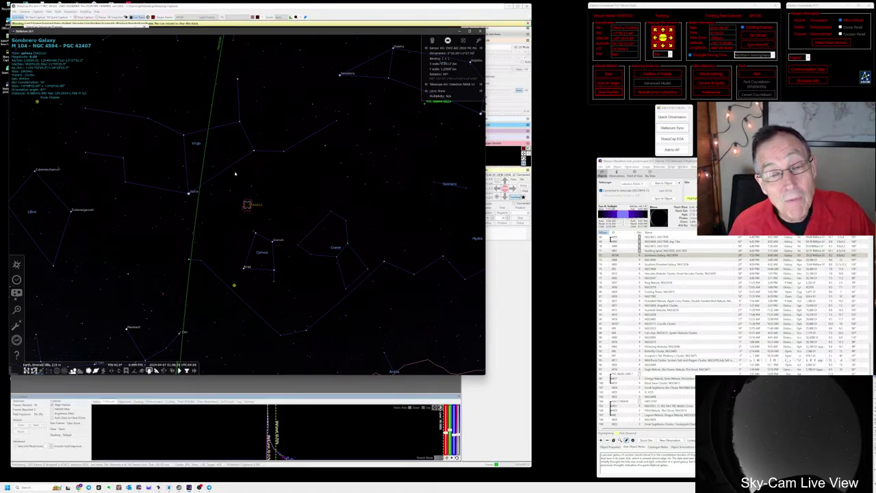
- Return to SharpCap and examine the Sombrero Galaxy's shape up close in the live-stacked image
left_click(203, 434)
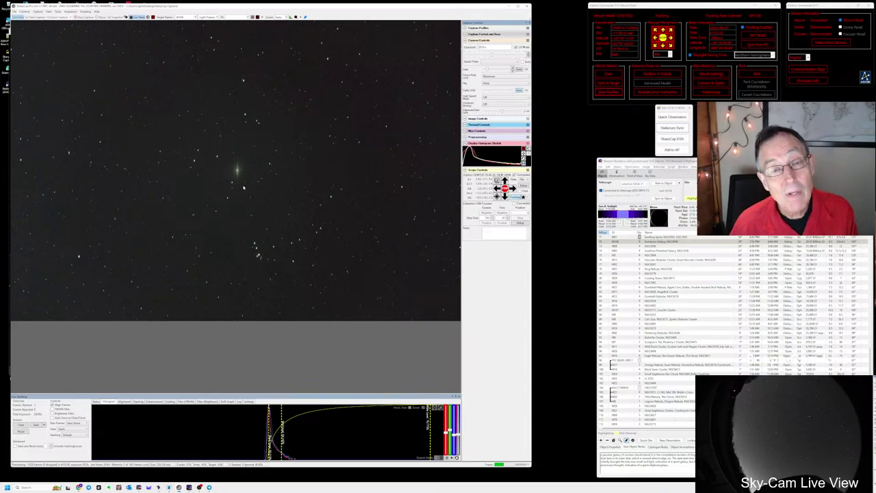
scroll(240, 199, "up", 2)
scroll(240, 228, "up", 2)
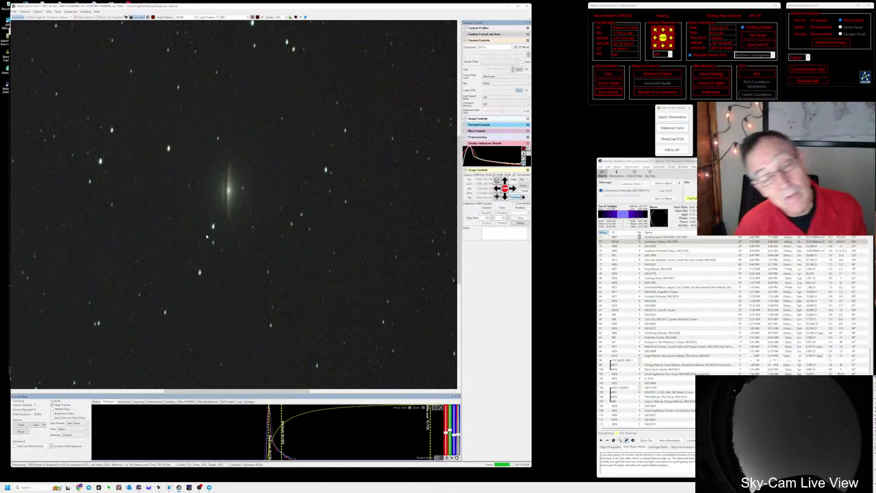
scroll(228, 232, "up", 1)
scroll(229, 231, "up", 1)
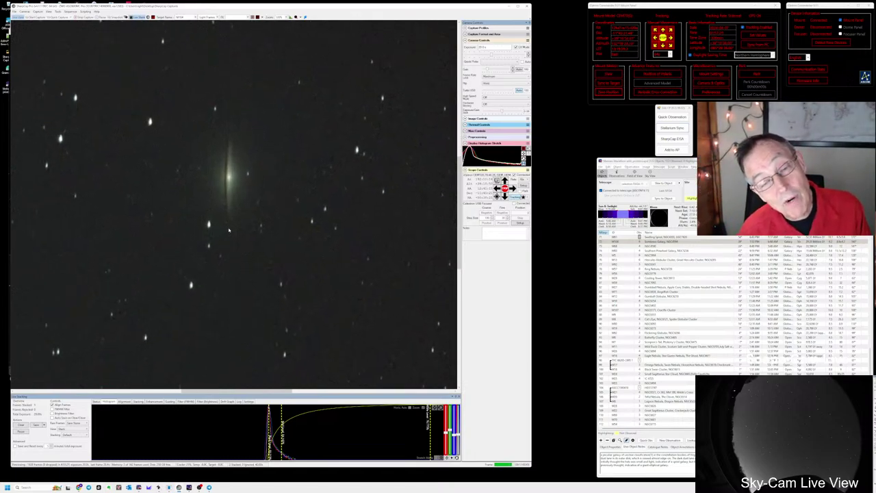
scroll(229, 231, "down", 2)
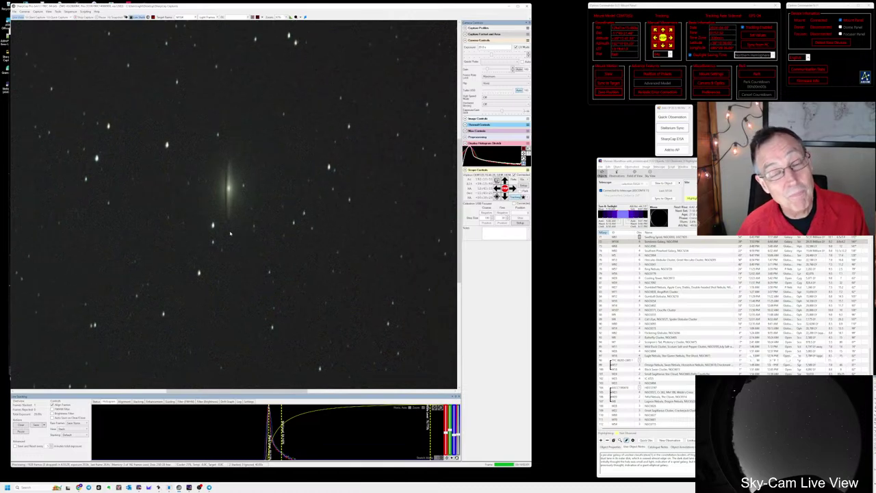
scroll(231, 234, "up", 2)
scroll(230, 234, "down", 2)
scroll(222, 226, "up", 2)
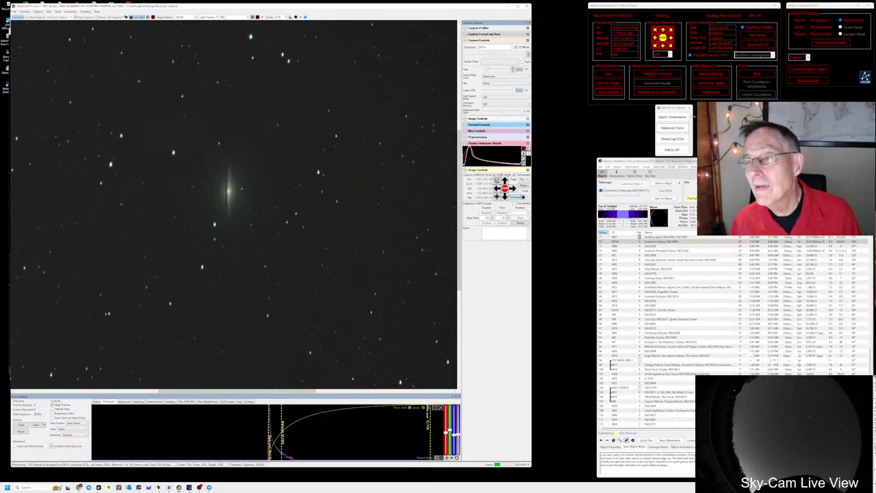
- Save a quick observation for M104 comparing it with the hamburger galaxy and its bisecting dust lane
left_click(671, 117)
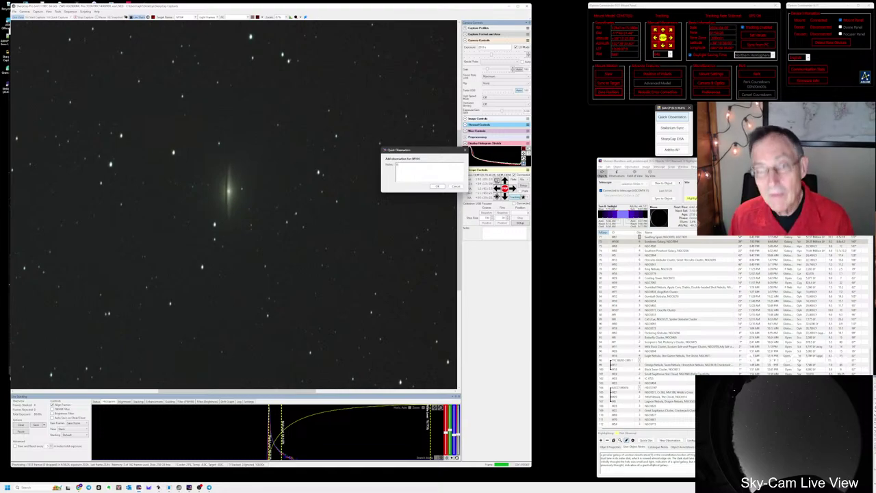
type("Sombrero")
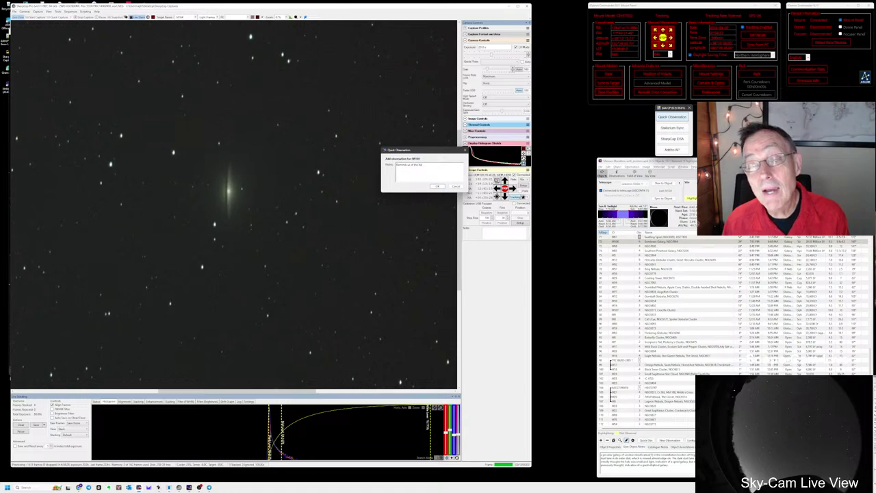
type(" gay")
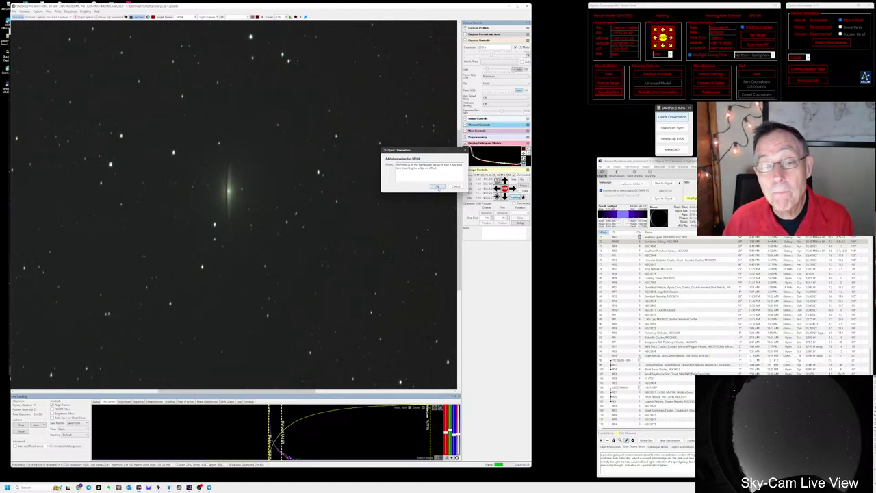
left_click(438, 187)
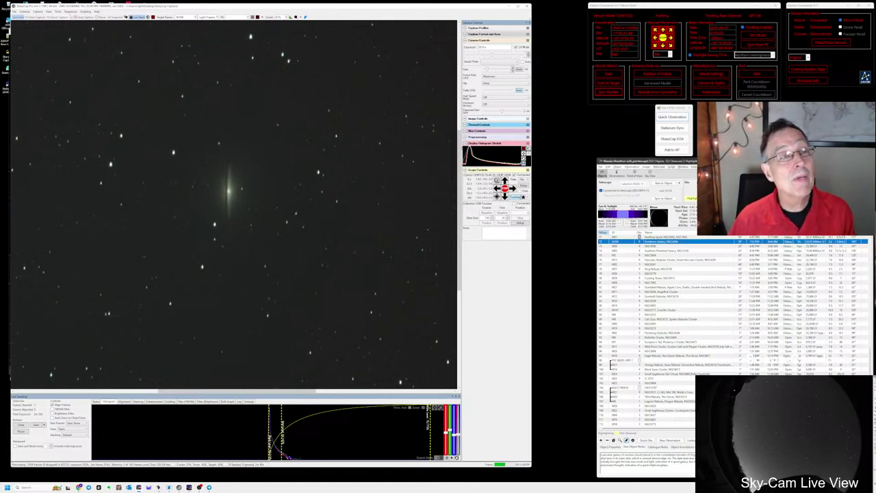
- Run the recent DEFAULT new-target sequence and slew the telescope to M68, the next object in the list
left_click(70, 12)
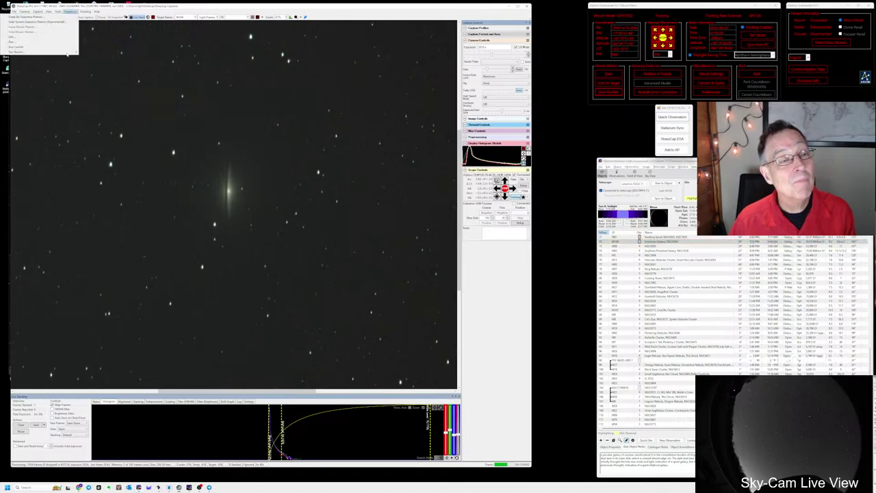
mouse_move(75, 53)
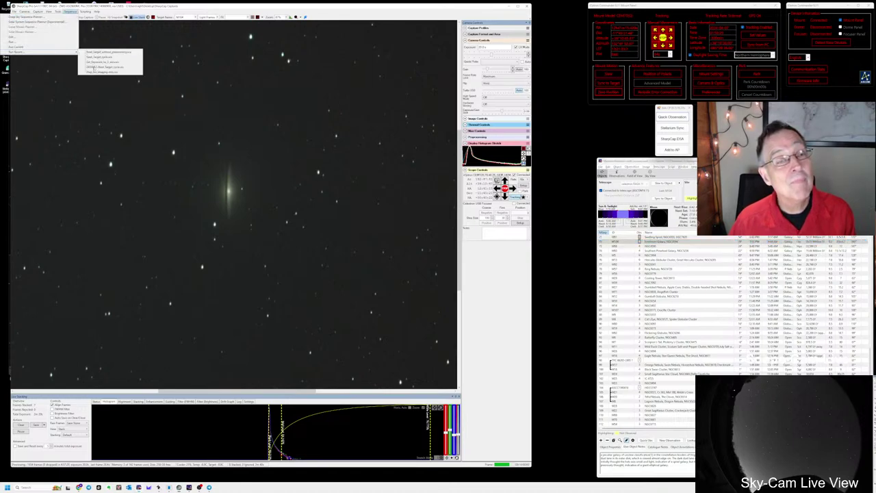
left_click(97, 67)
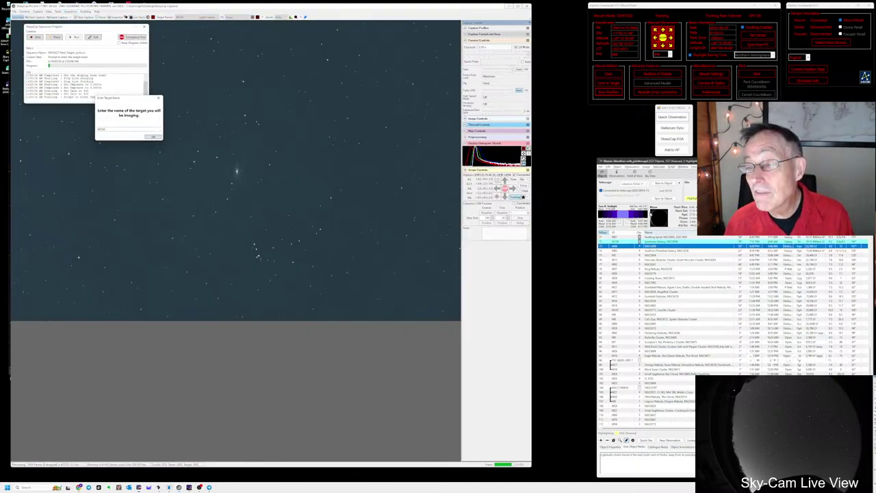
left_click(123, 176)
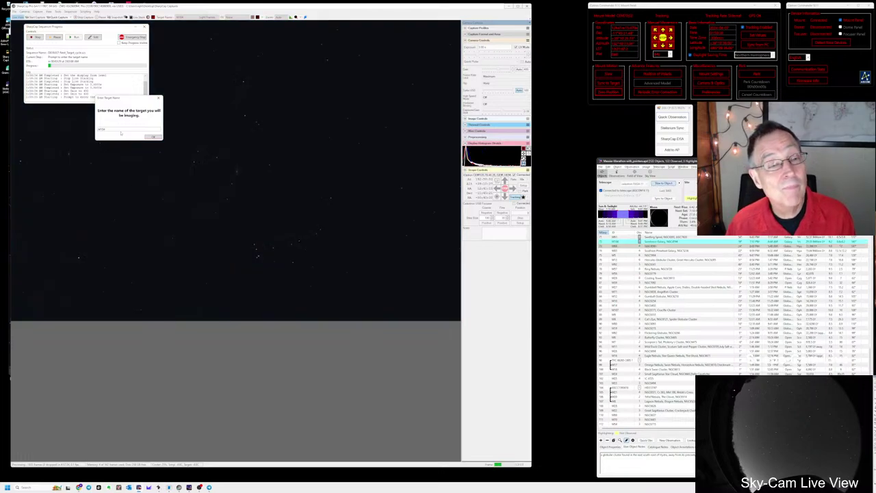
- Replace the target name in the sequence prompt with M68 and submit it
key("BackSpace")
key("BackSpace")
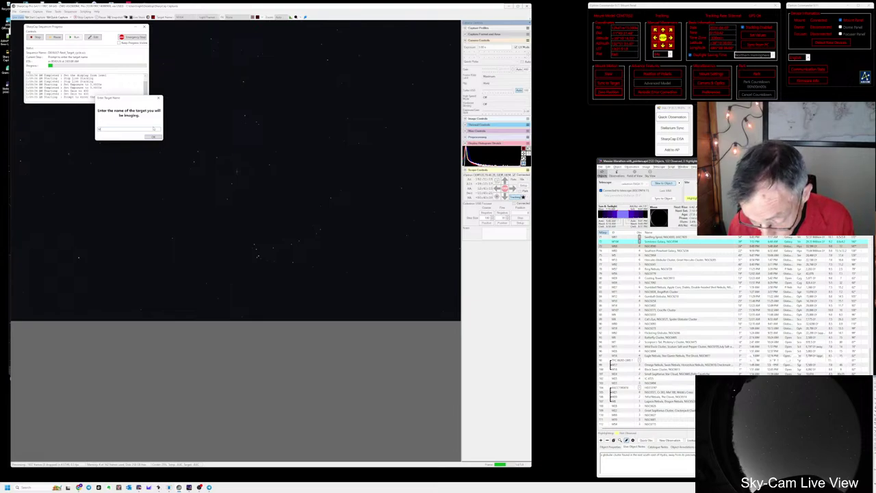
left_click(167, 111)
type("04")
left_click(152, 138)
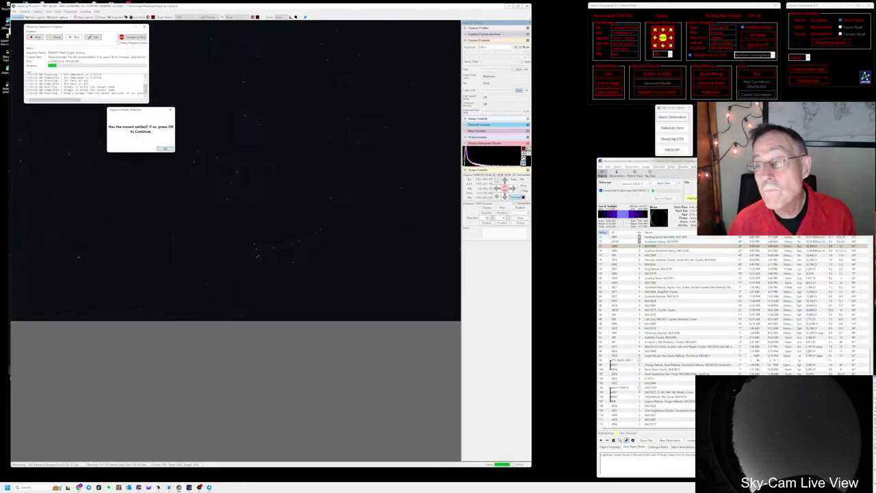
- Sync Stellarium to M68 and confirm that the mount has settled so the sequence continues
left_click(673, 128)
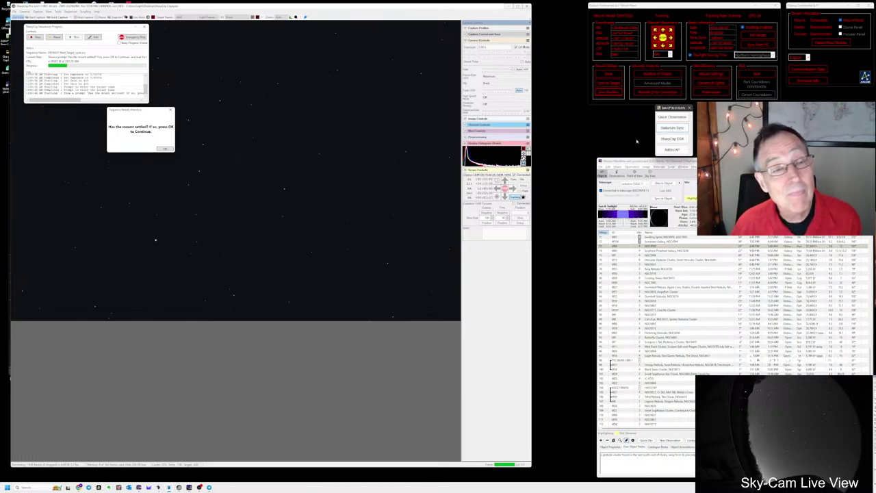
left_click(165, 150)
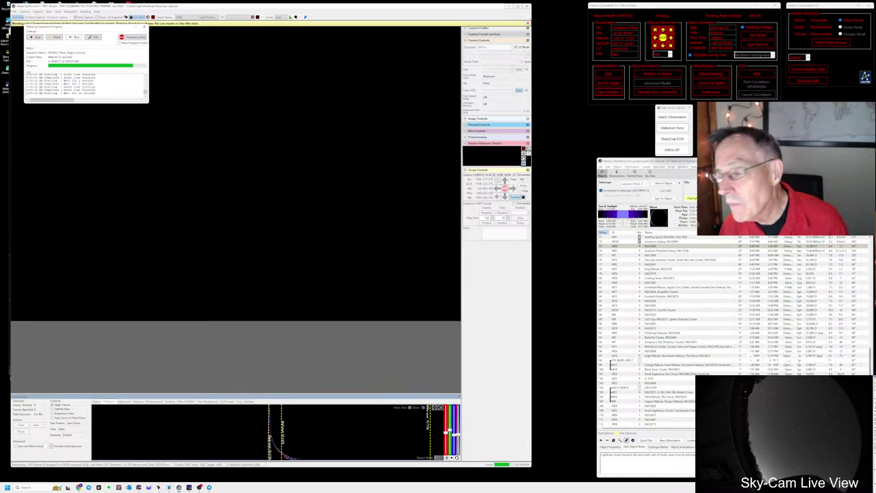
- Select M68 in the observing list and switch to Stellarium to view its position among the constellations
scroll(664, 328, "down", 2)
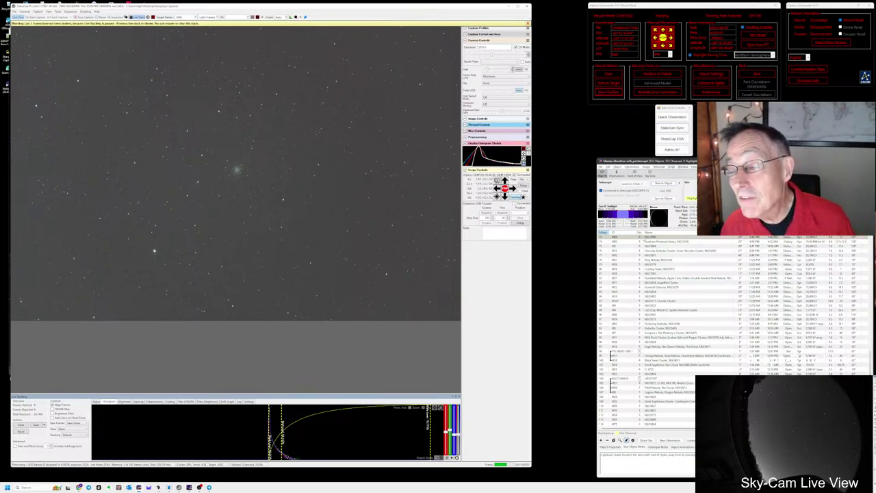
left_click(645, 238)
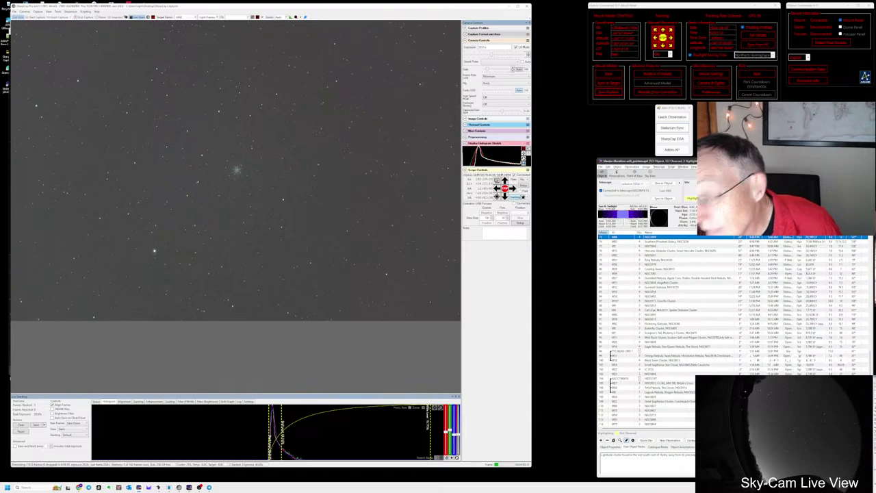
key("alt+Tab")
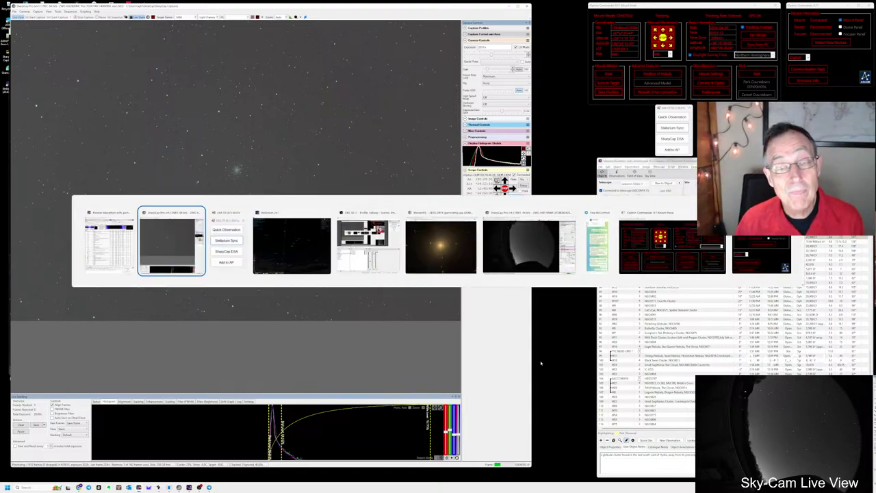
key("alt+Tab")
key("alt+Tab")
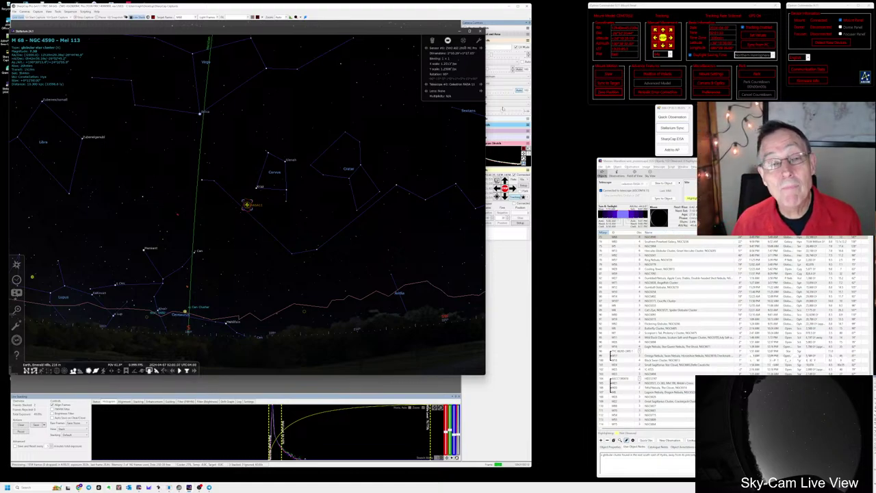
- Save a quick observation for M68 with the note "Cool glob"
left_click(672, 117)
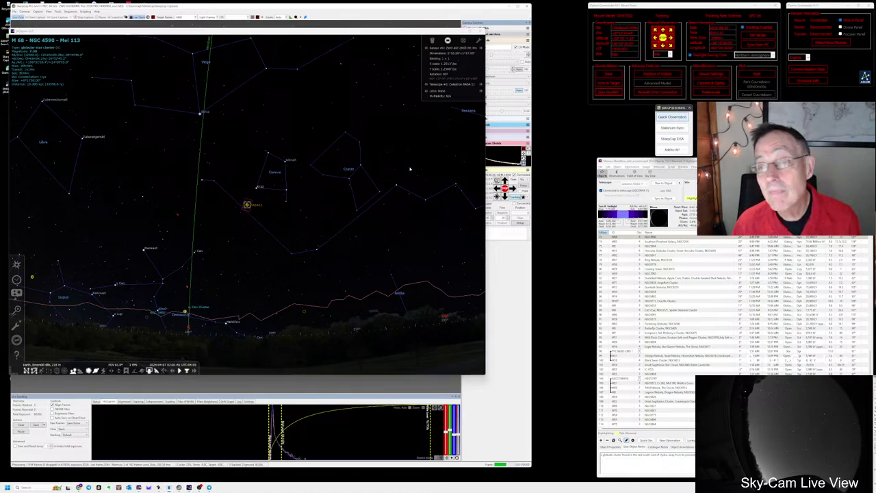
key("alt+Tab")
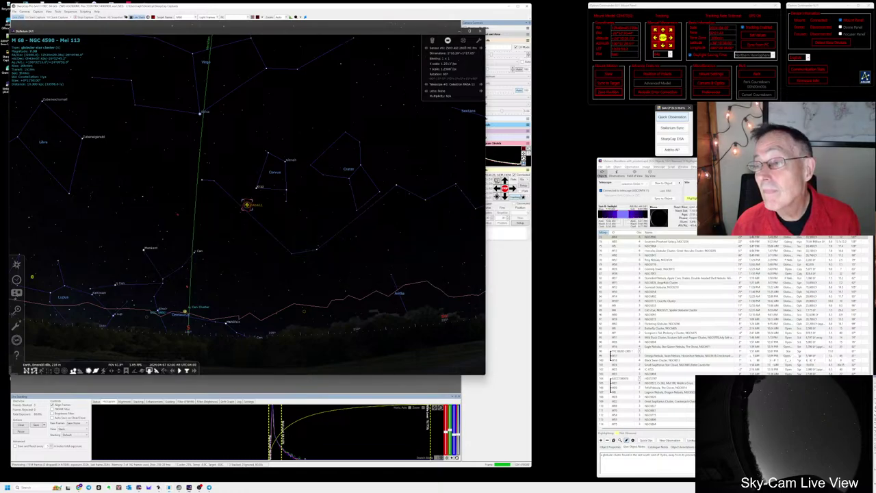
key("ctrl+shift+o")
type("Cool glob")
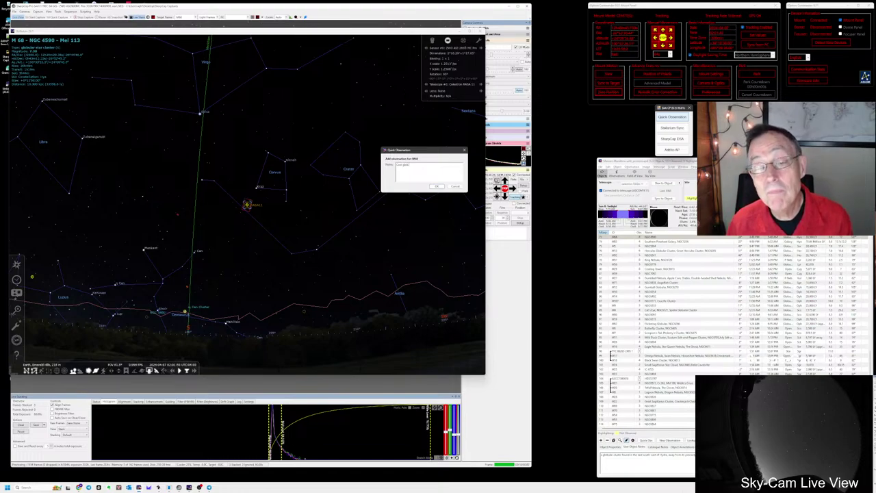
left_click(438, 187)
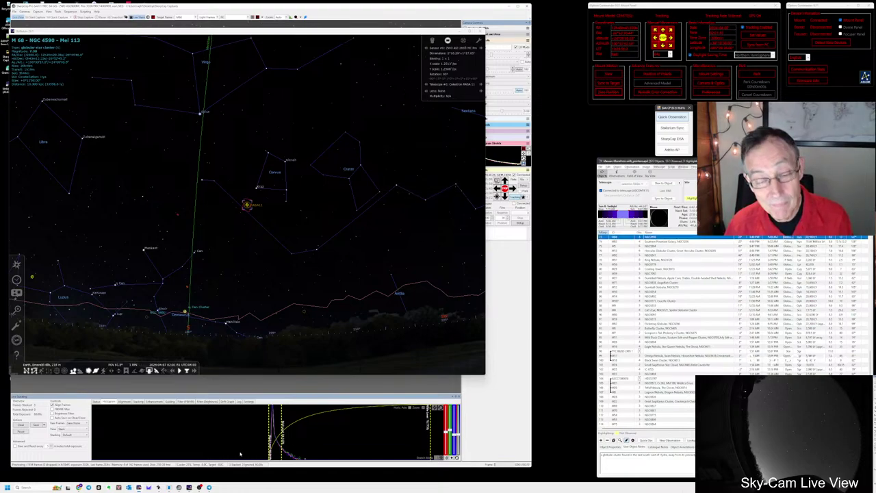
- Return to SharpCap and run the recent DEFAULT new-target sequence
left_click(240, 454)
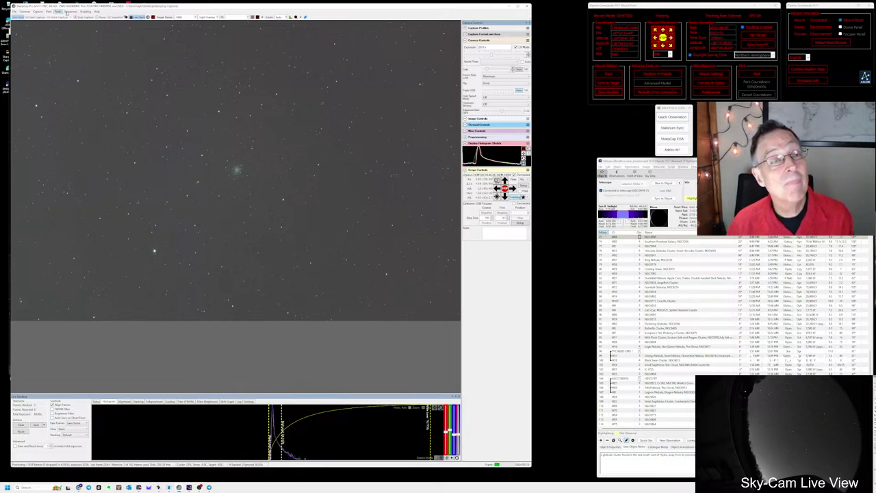
left_click(67, 12)
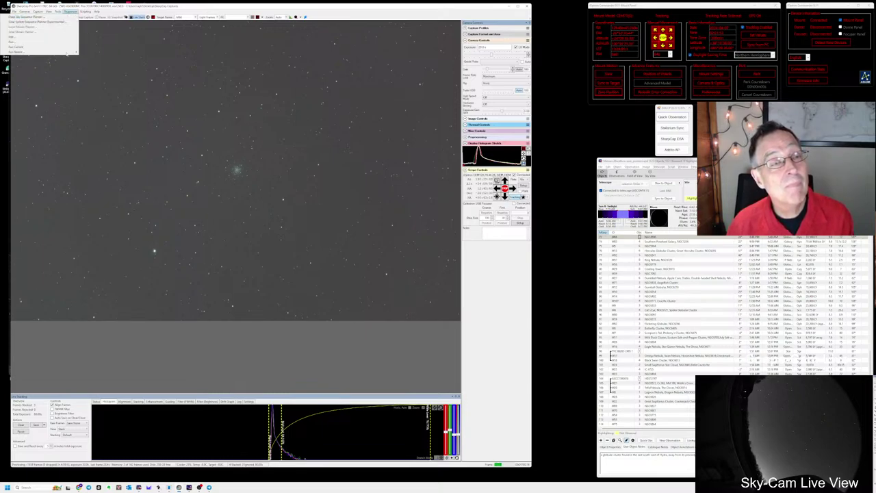
mouse_move(69, 52)
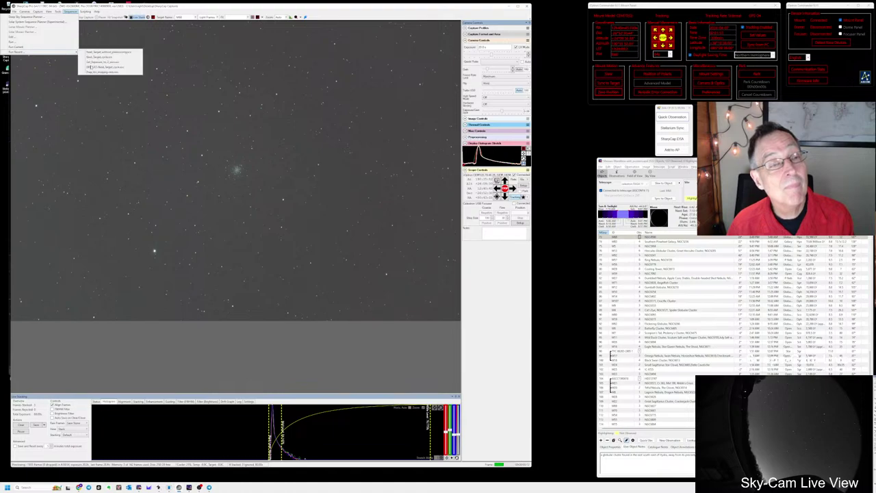
left_click(90, 66)
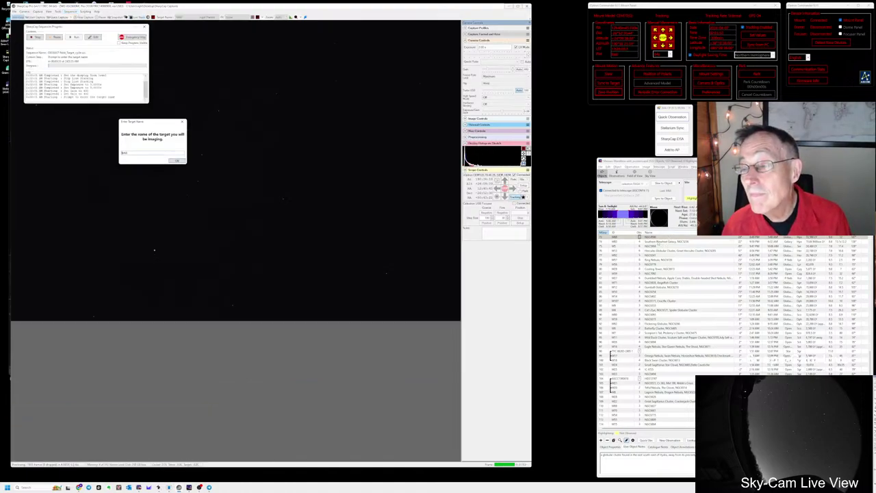
- Slew the telescope to M83, the Southern Pinwheel Galaxy, and submit M83 as the sequence's target name
left_click(657, 242)
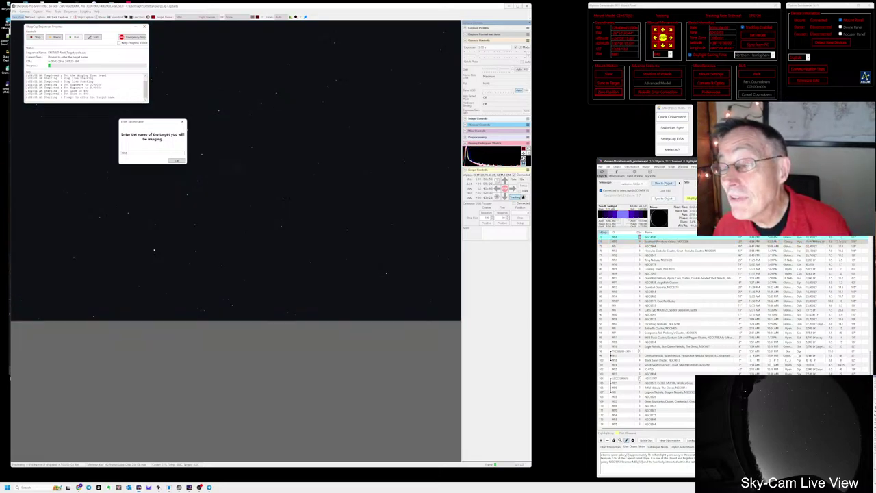
left_click(136, 151)
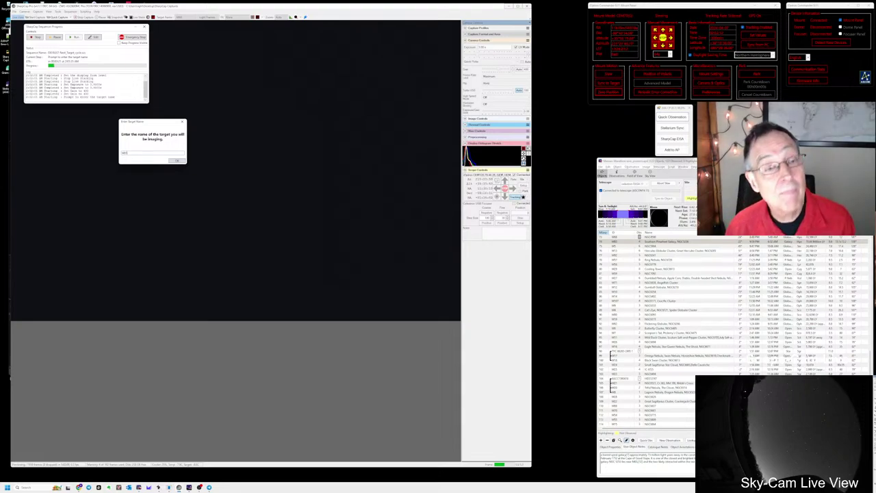
left_click(176, 160)
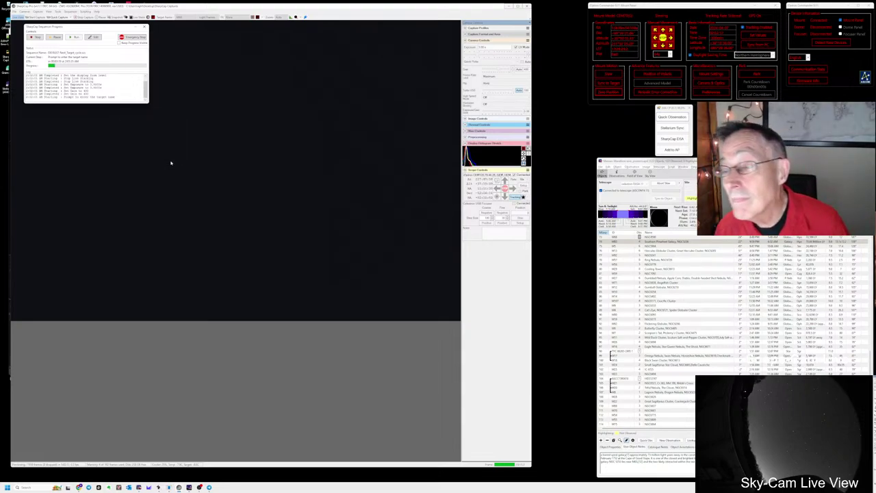
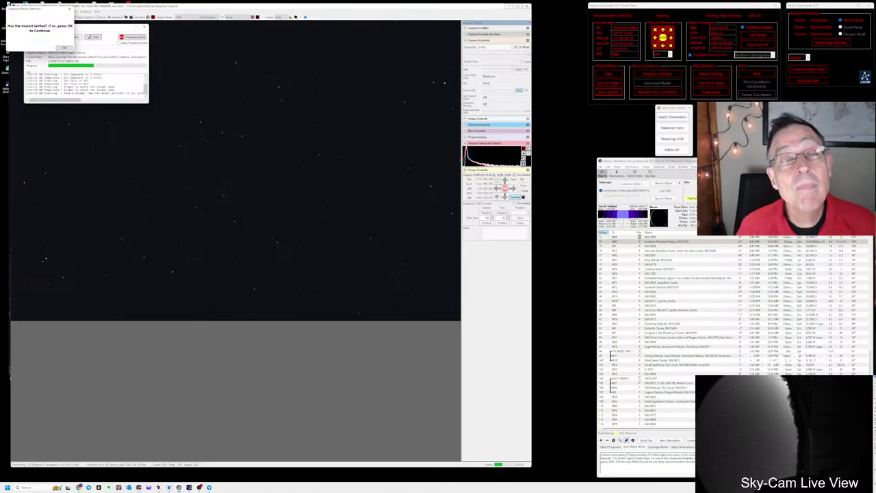
- Confirm that the mount has settled so the sequence continues, and sync Stellarium to M83
left_click(63, 49)
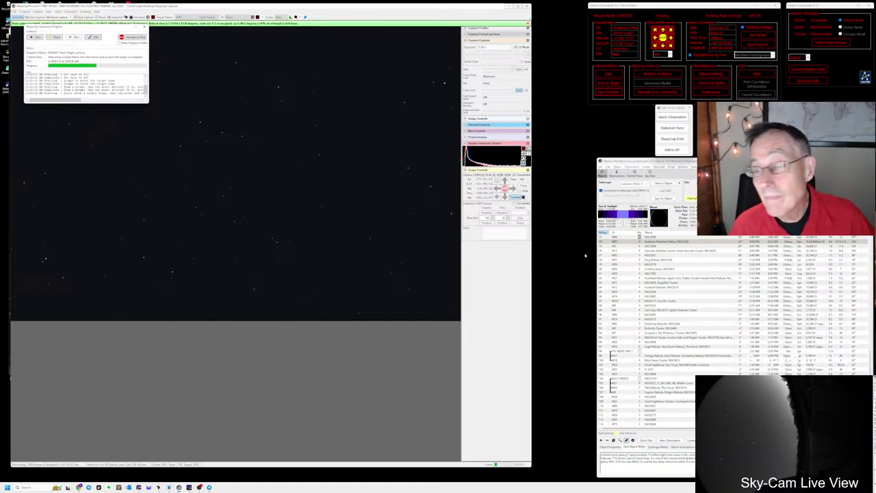
left_click(670, 129)
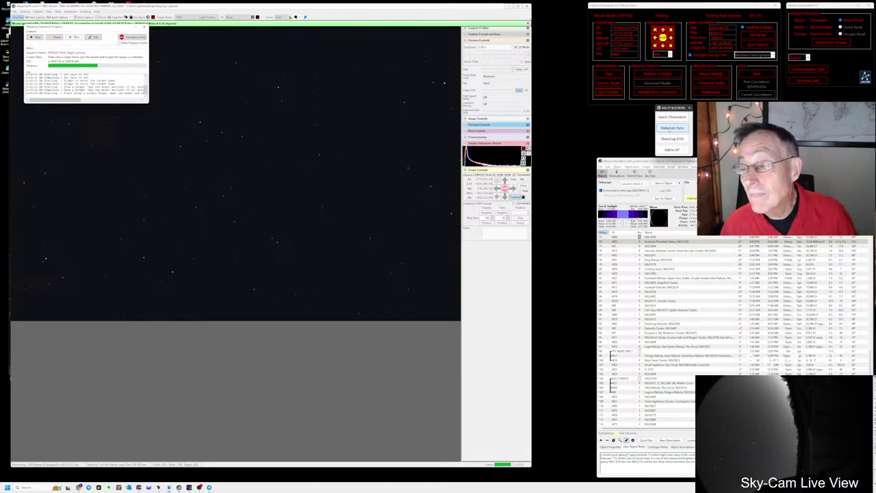
left_click(672, 241)
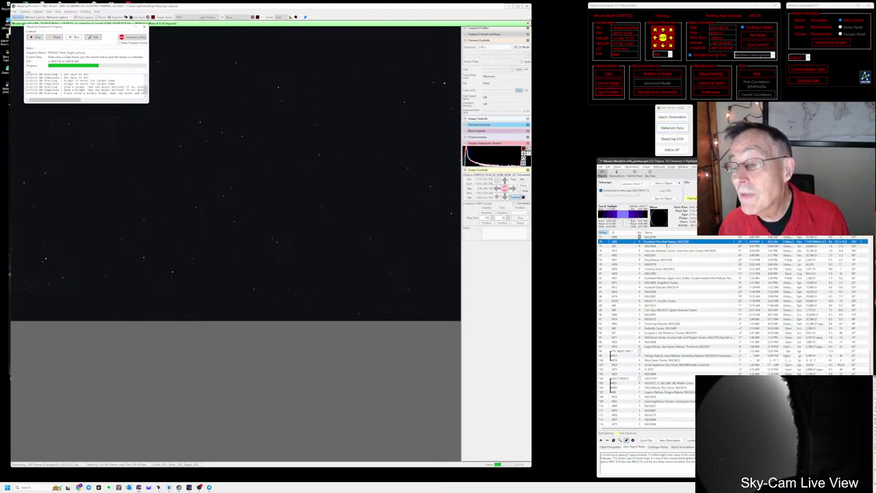
- Switch to Stellarium to examine M83's sky position and the camera's field of view around it, then return to SharpCap
key("alt+Tab")
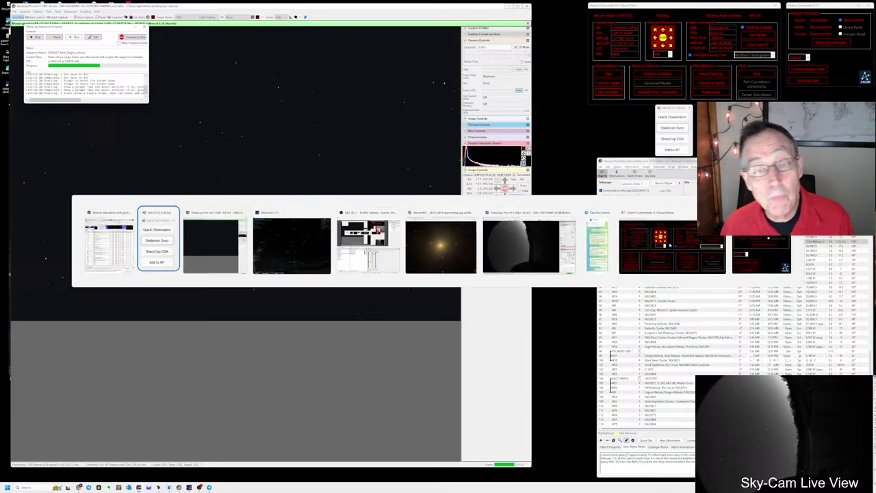
key("alt+Tab")
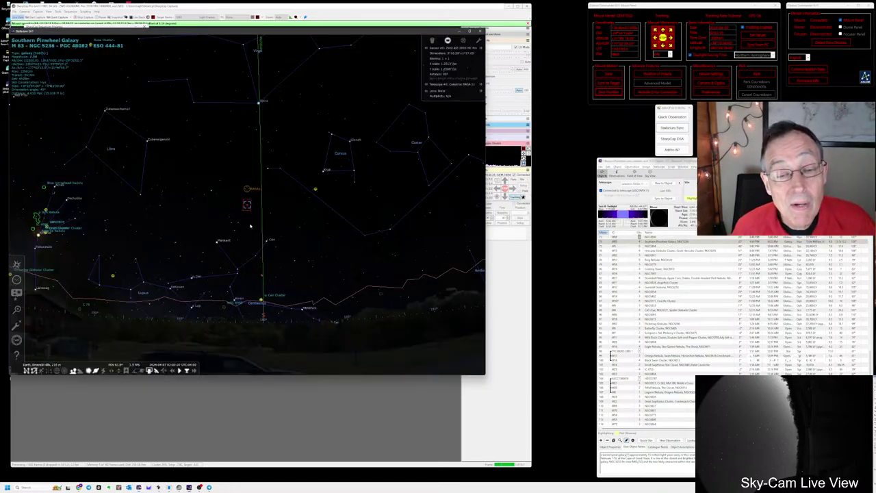
scroll(251, 226, "up", 3)
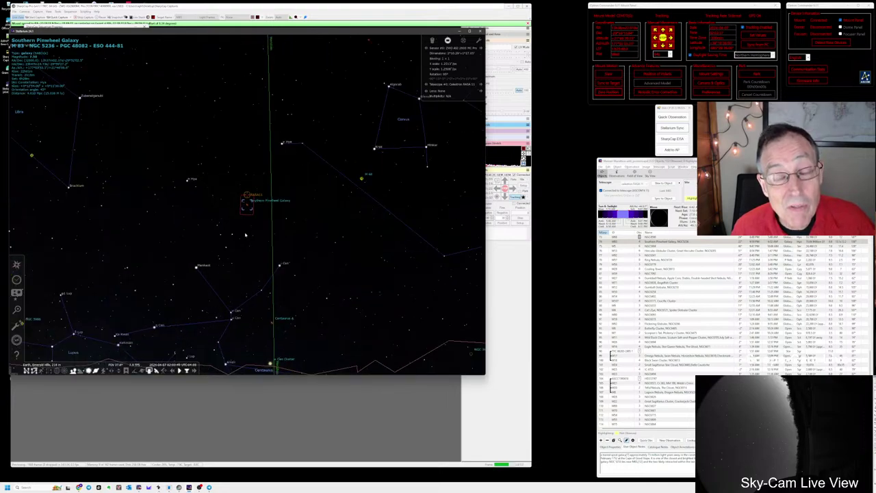
scroll(245, 235, "up", 3)
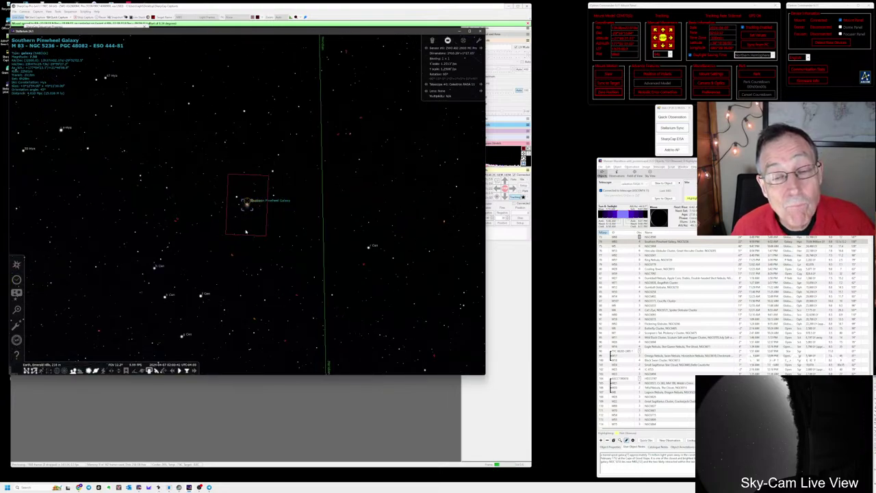
scroll(246, 234, "down", 2)
scroll(246, 235, "down", 2)
scroll(245, 239, "down", 3)
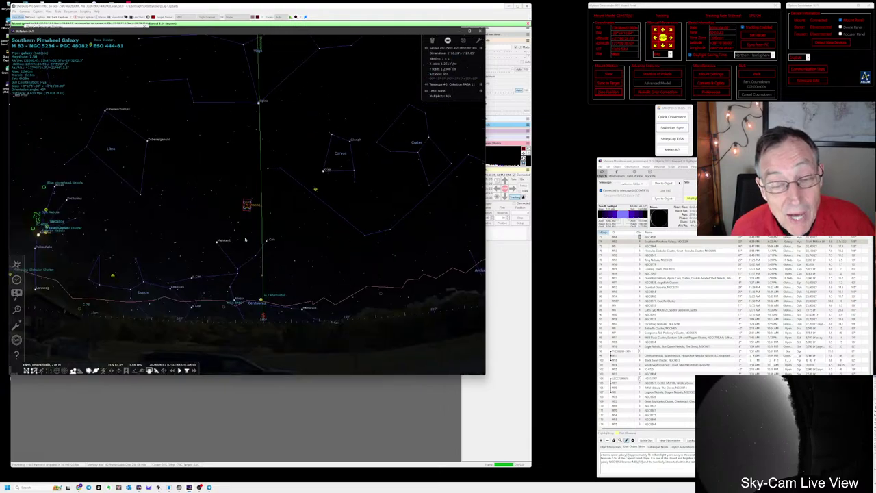
scroll(246, 239, "up", 4)
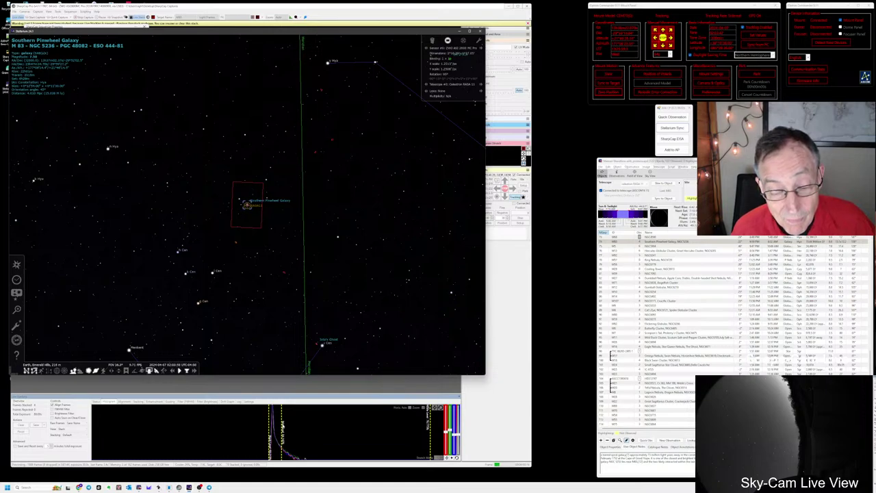
key("alt+Tab")
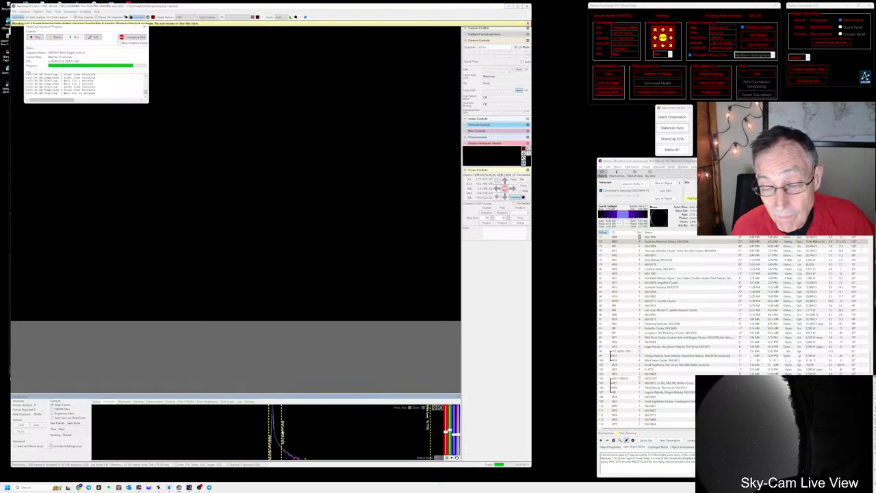
- Examine M83 up close in the live stack and compare it with Stellarium's enlarged image of the galaxy
left_click(678, 241)
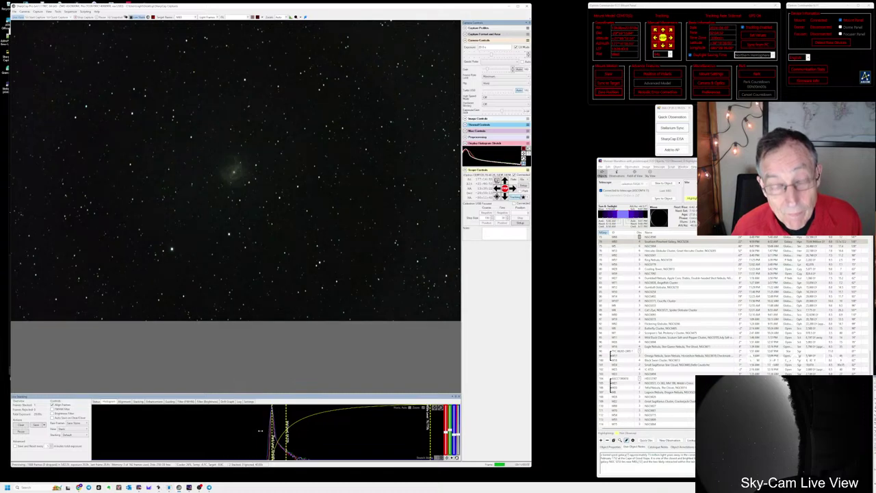
scroll(226, 230, "up", 1)
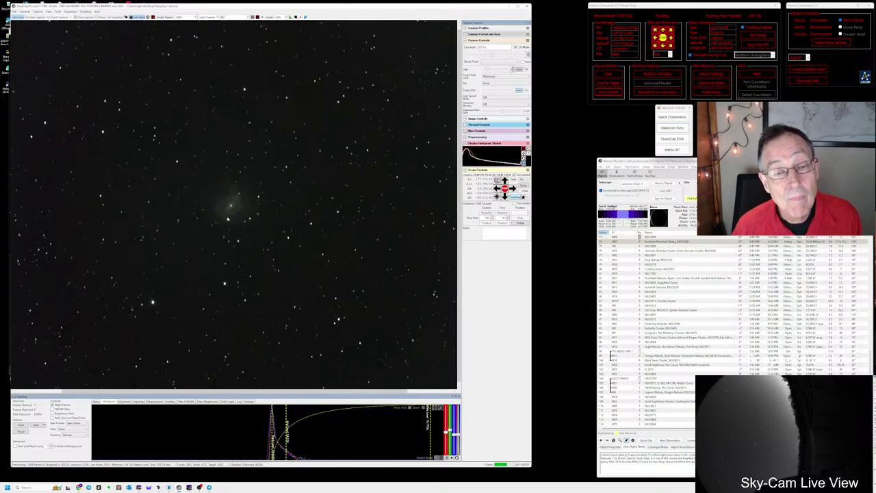
scroll(226, 230, "up", 2)
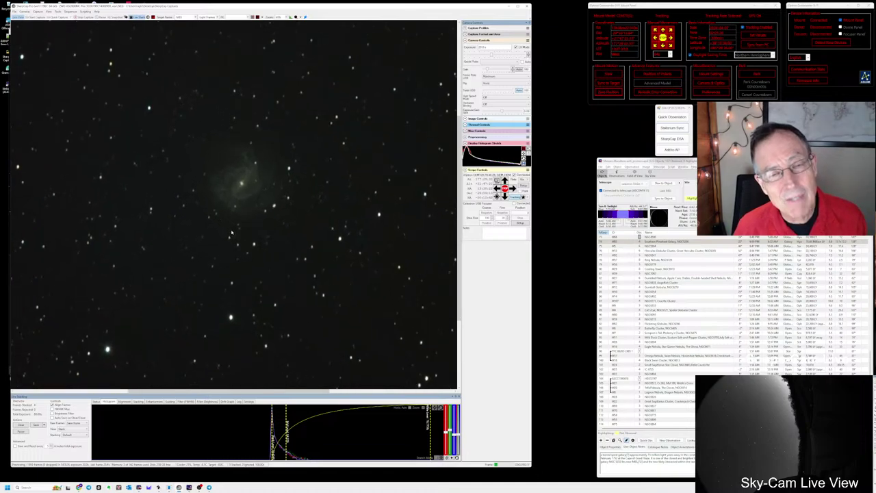
key("alt+Tab")
key("alt+Tab")
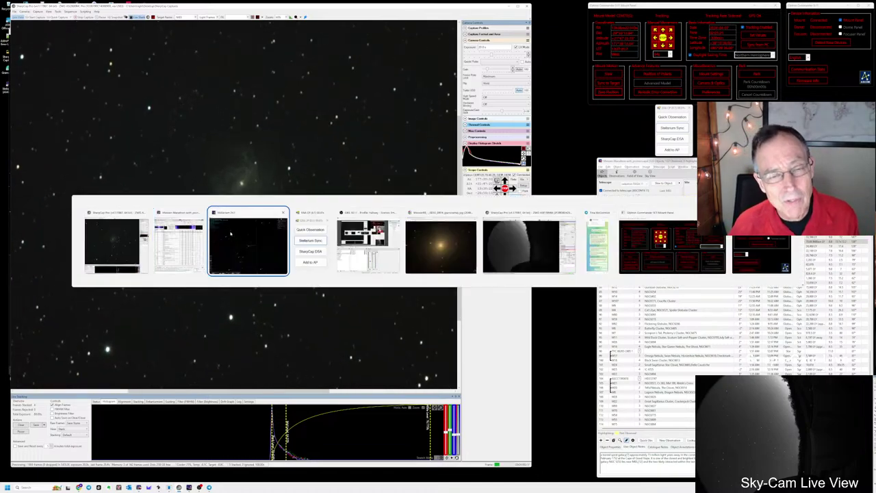
key("slash")
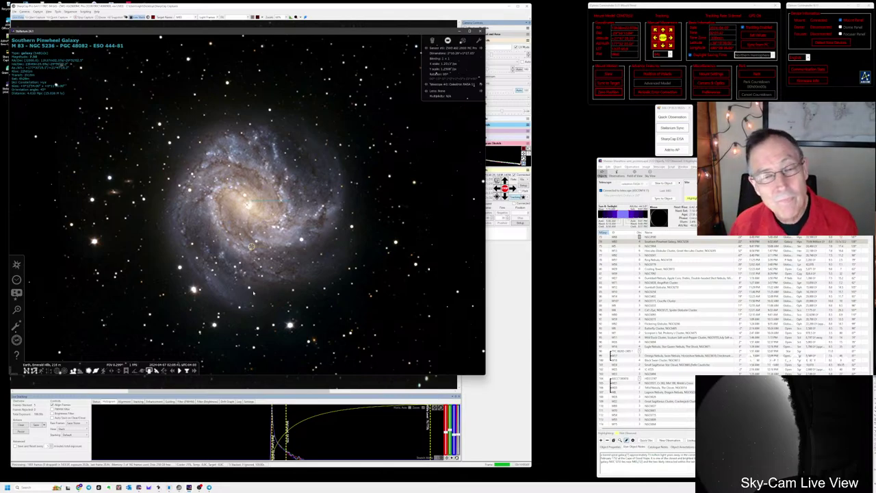
scroll(253, 292, "down", 2)
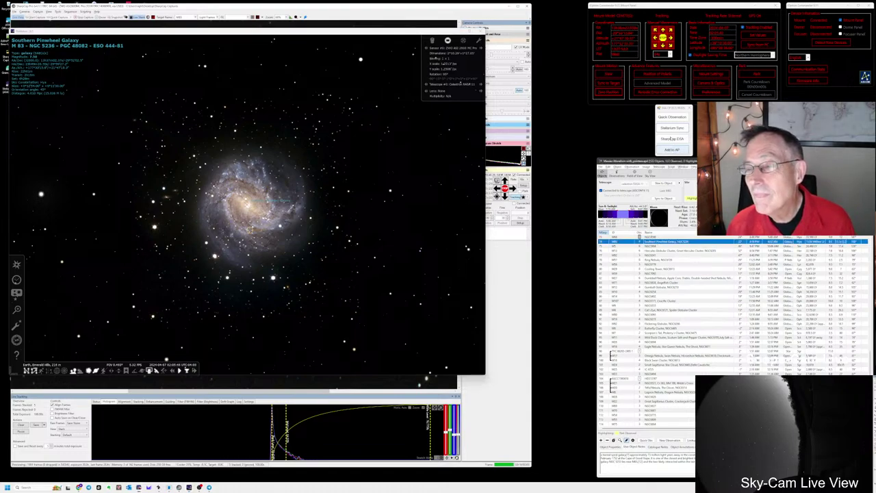
- Return to SharpCap and log a quick observation for M83, noting a messy-looking galaxy apparently resulting from an interaction with its NGC companion
key("alt+Tab")
key("alt+Tab")
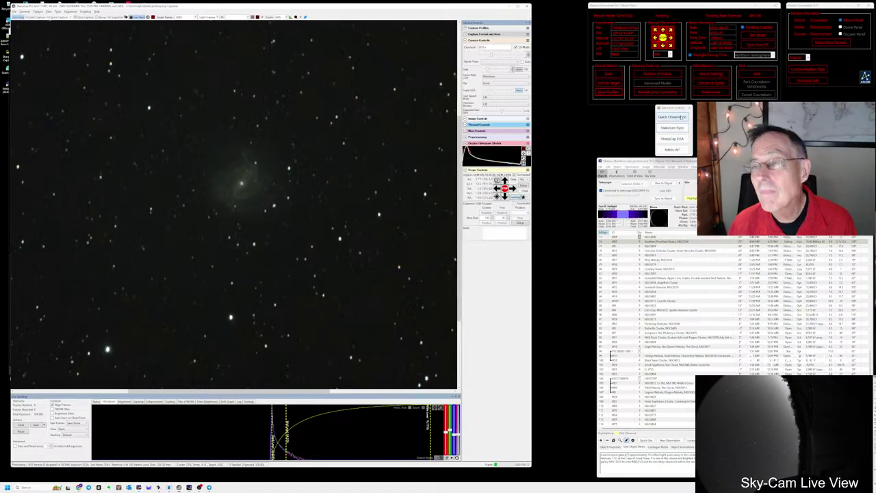
left_click(682, 117)
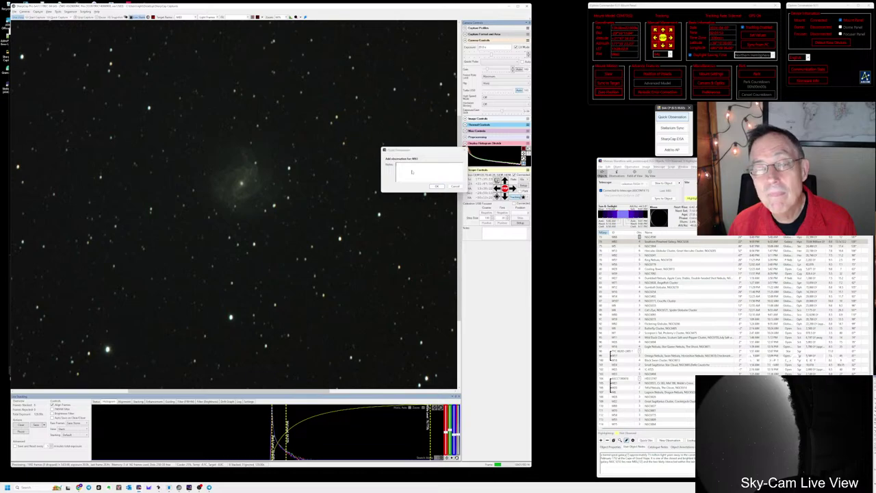
type("faint looking galaxy.")
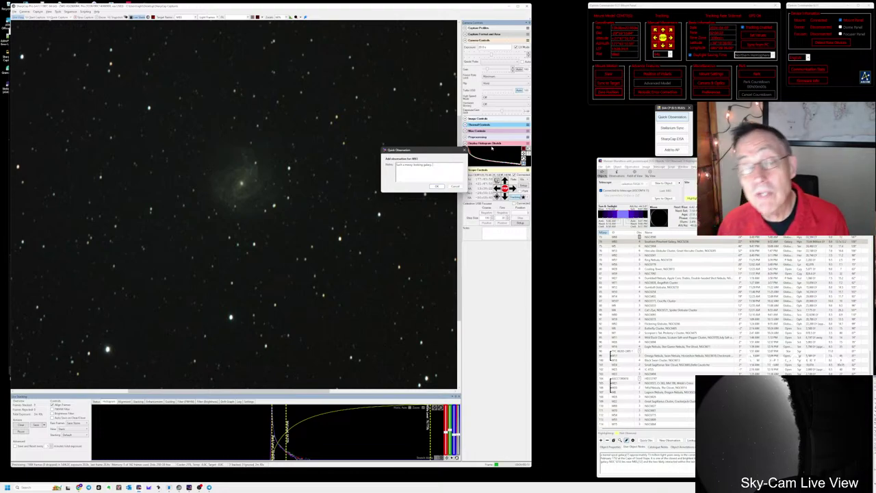
type("d")
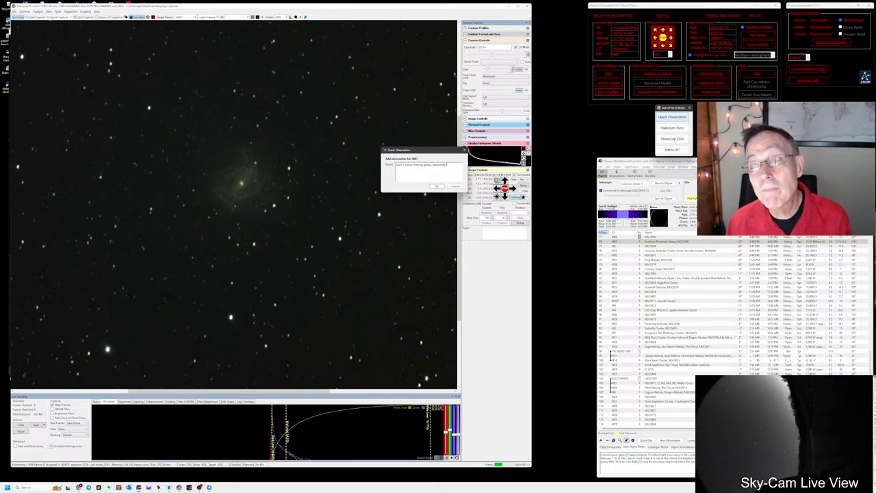
type("ista")
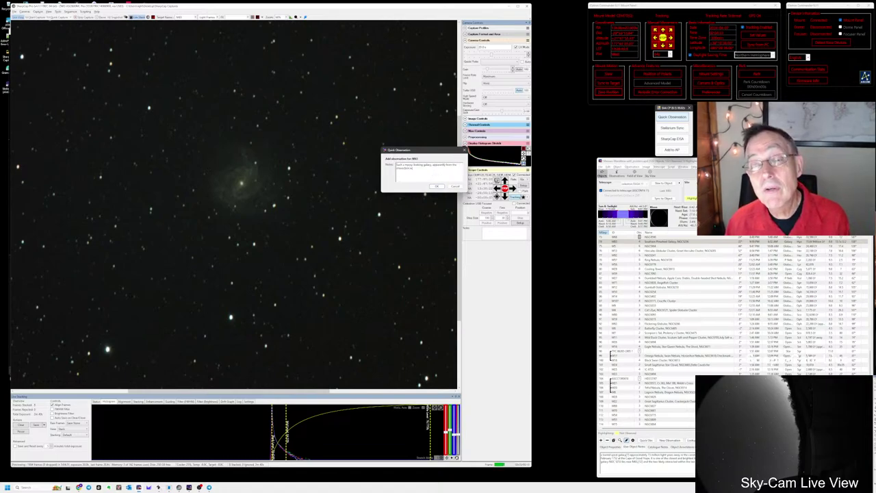
type(" NGC")
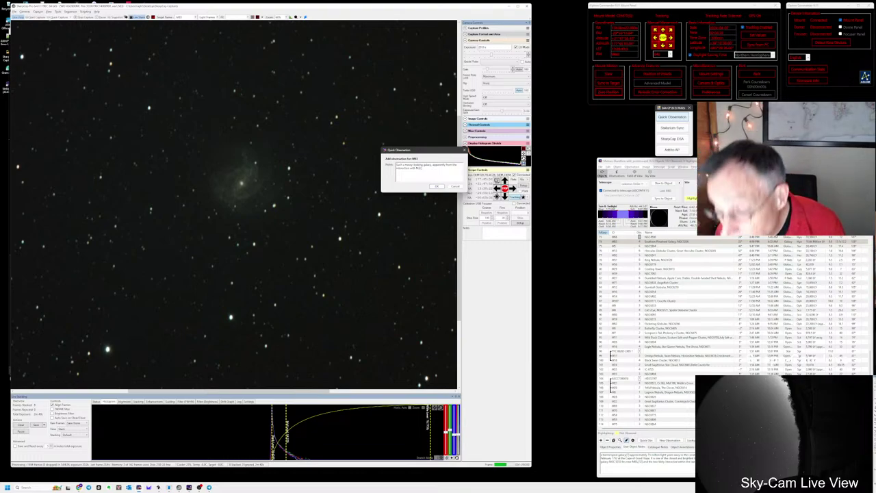
type("5474")
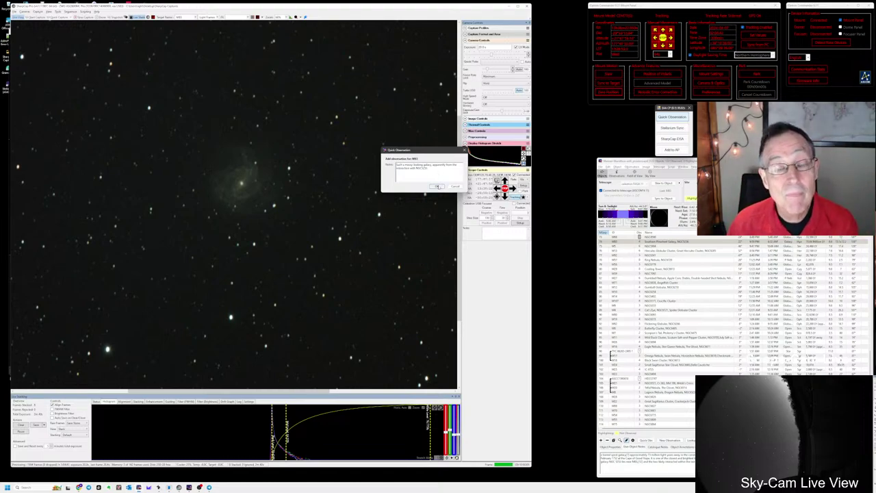
left_click(438, 187)
- Switch to Stellarium to examine the wider sky and neighbouring galaxies around M83 at several scales, then return to SharpCap
key("alt+Tab")
key("alt+Tab")
key("alt+Tab")
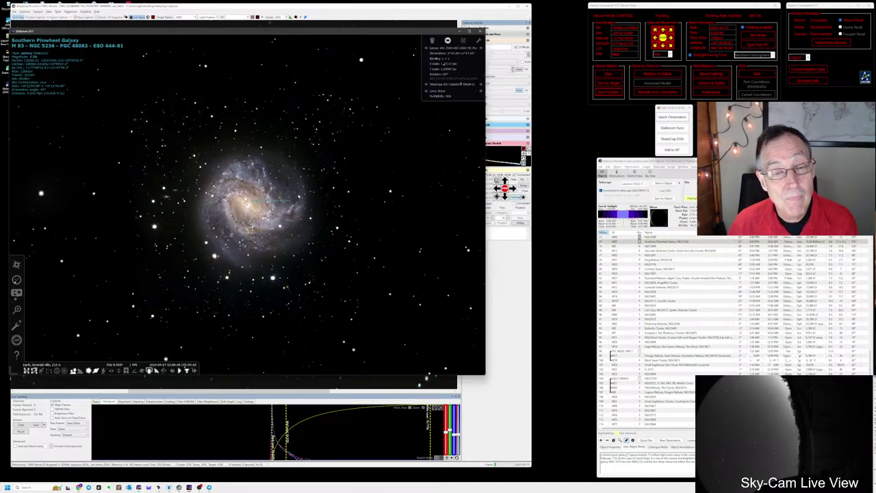
scroll(298, 197, "down", 5)
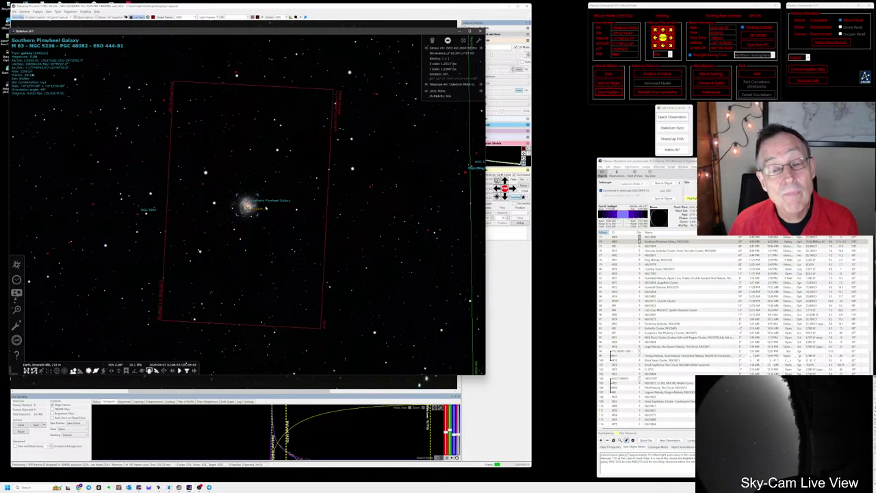
scroll(265, 208, "down", 3)
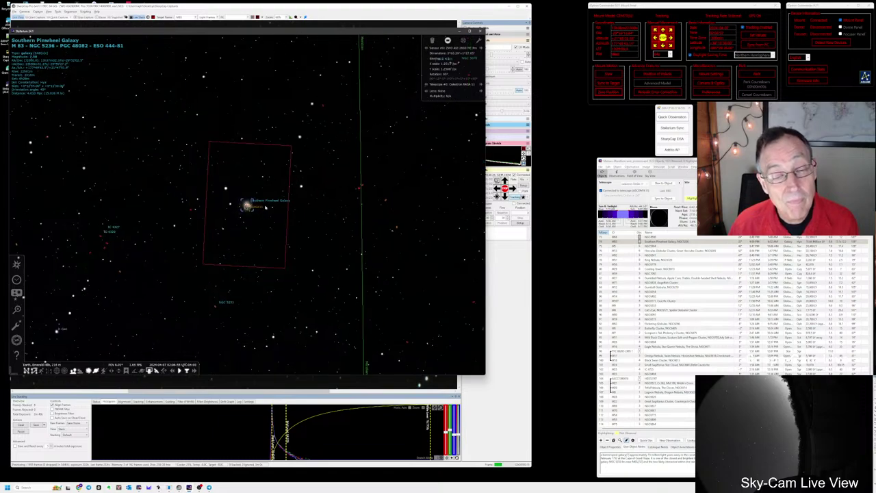
scroll(266, 207, "up", 2)
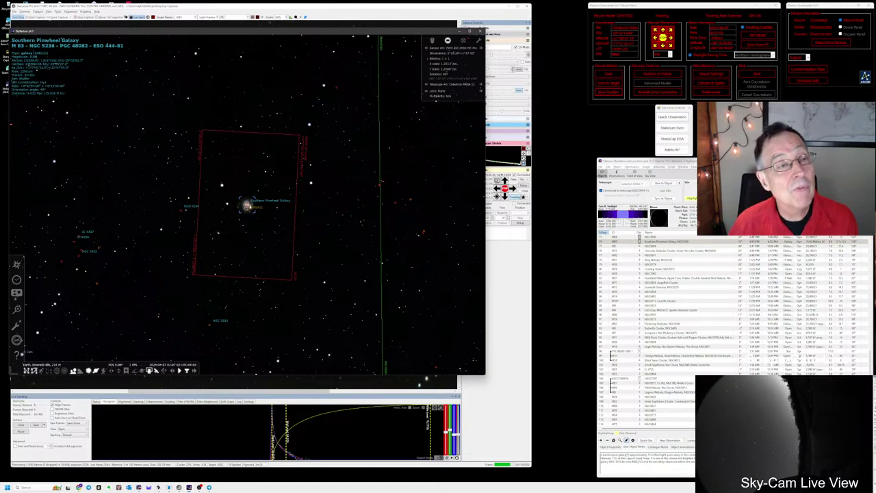
scroll(251, 219, "up", 2)
scroll(251, 219, "up", 2)
key("alt+Tab")
key("alt+Tab")
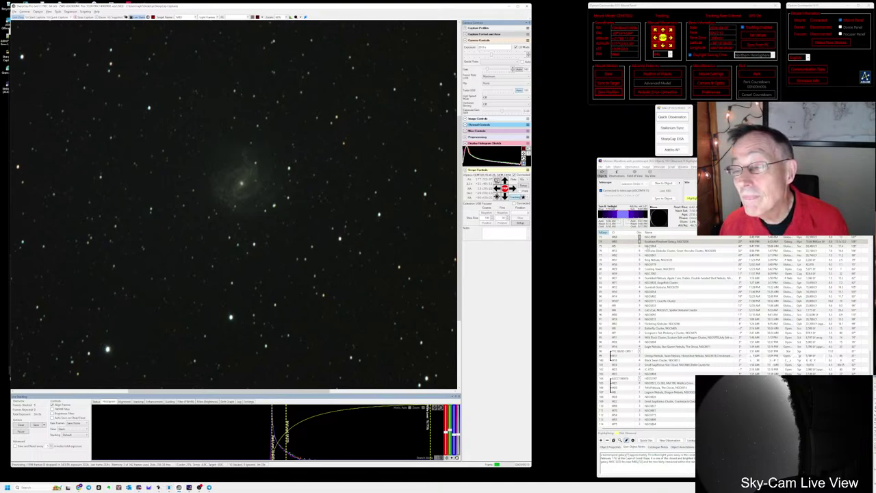
- Slew to M5 and run the default start-target sequence, submitting M5 as the target name and confirming the mount has settled
left_click(657, 246)
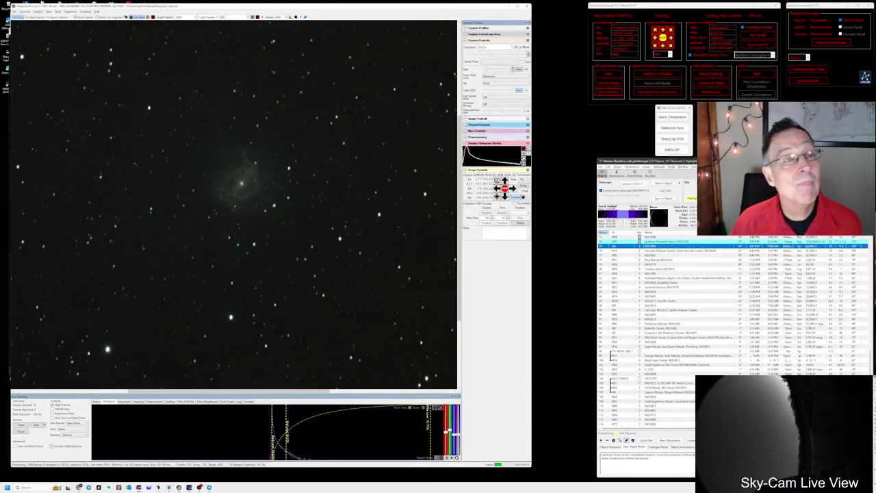
left_click(70, 12)
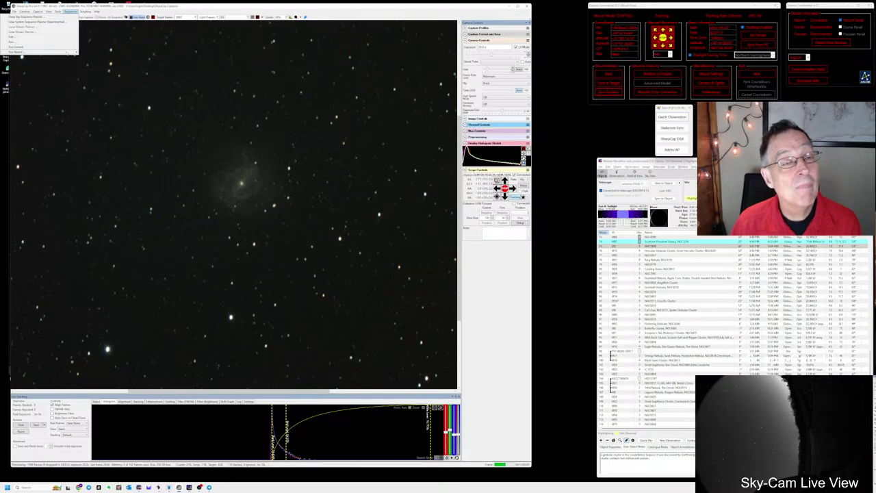
mouse_move(69, 52)
left_click(102, 66)
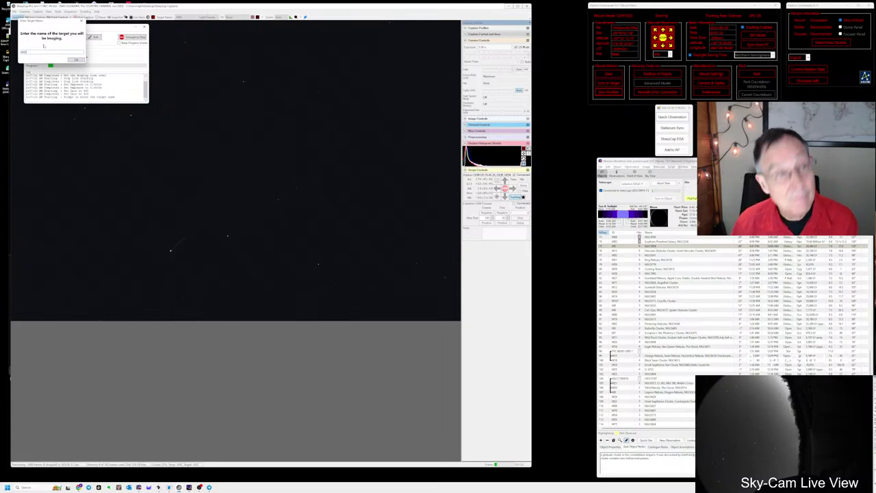
left_click(76, 60)
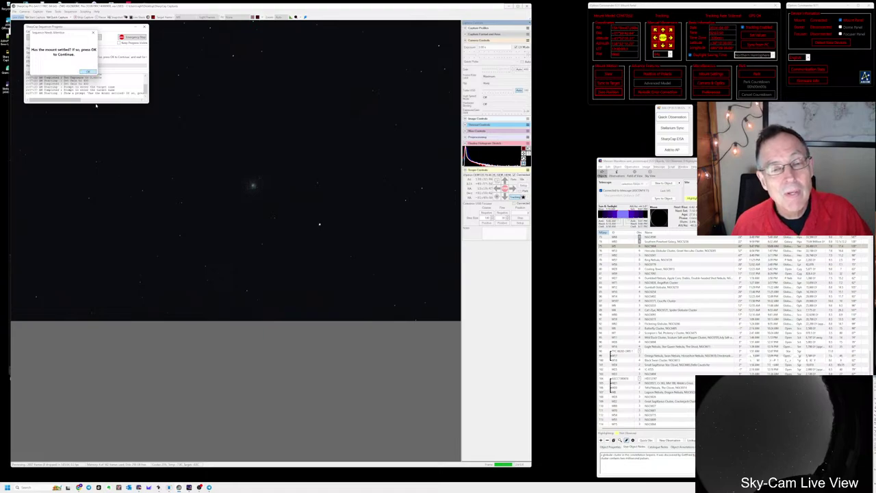
left_click(87, 72)
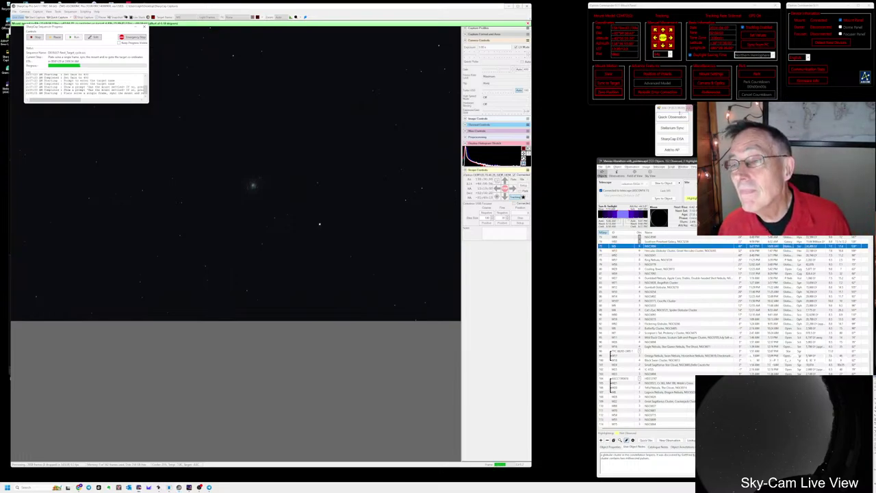
- Log a quick observation for M5 describing it as a beautiful glob
left_click(677, 117)
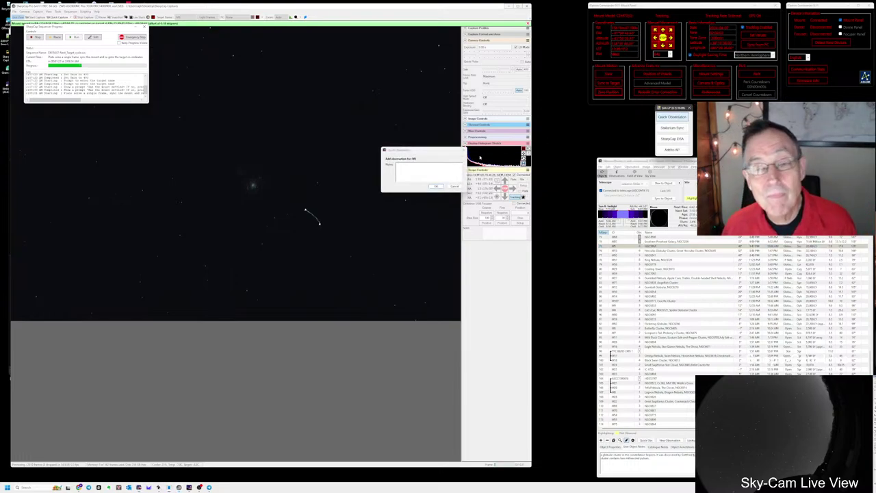
type("Beautiful")
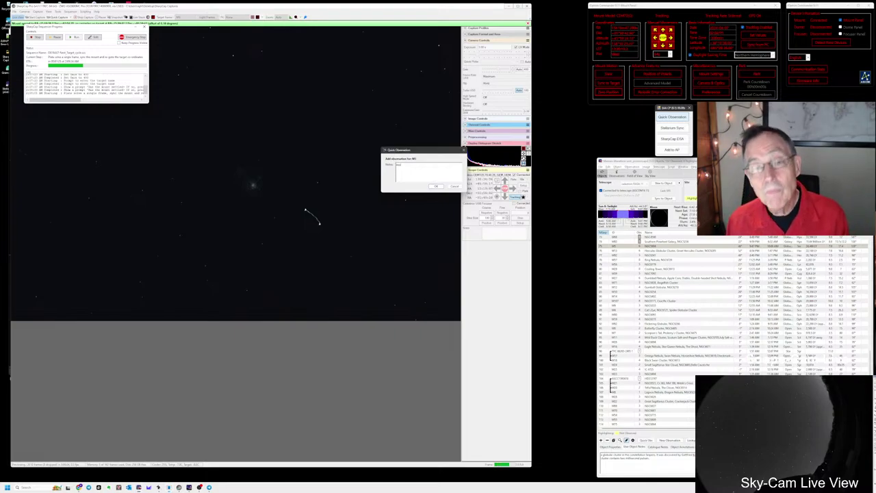
type("!")
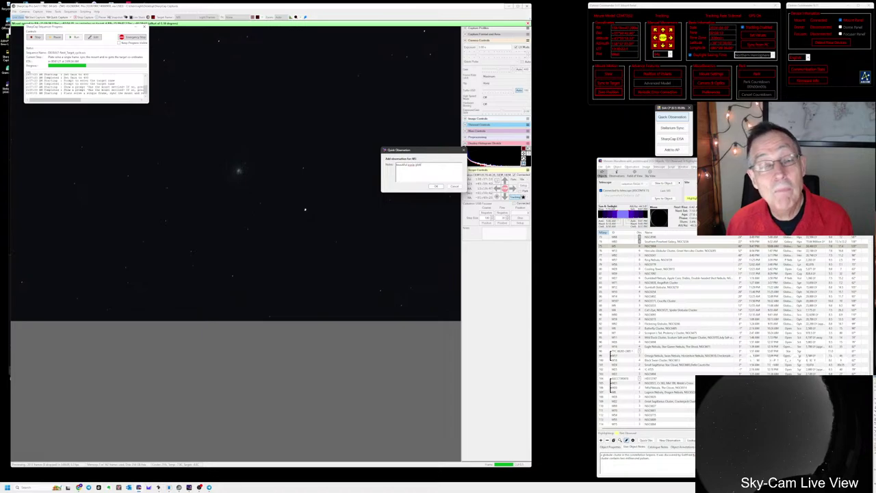
type("rs")
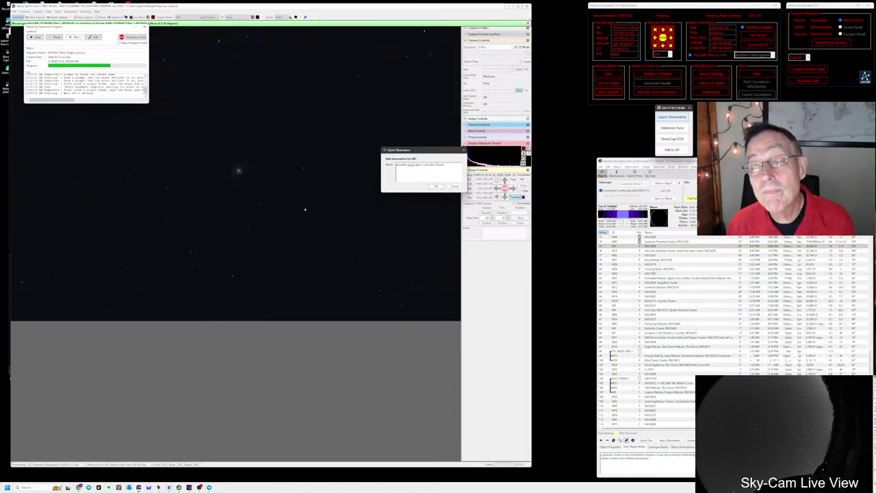
left_click(434, 187)
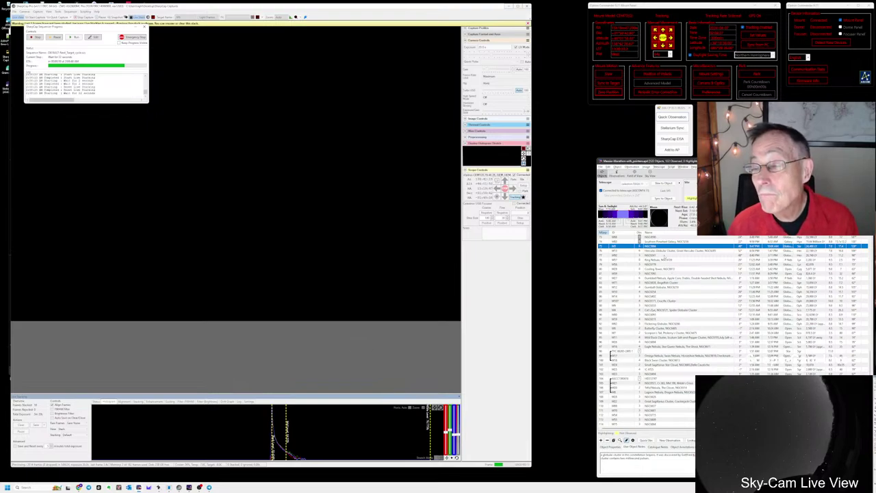
- Fine-tune the black level of M5's live stack histogram and examine the globular cluster up close
left_click(663, 252)
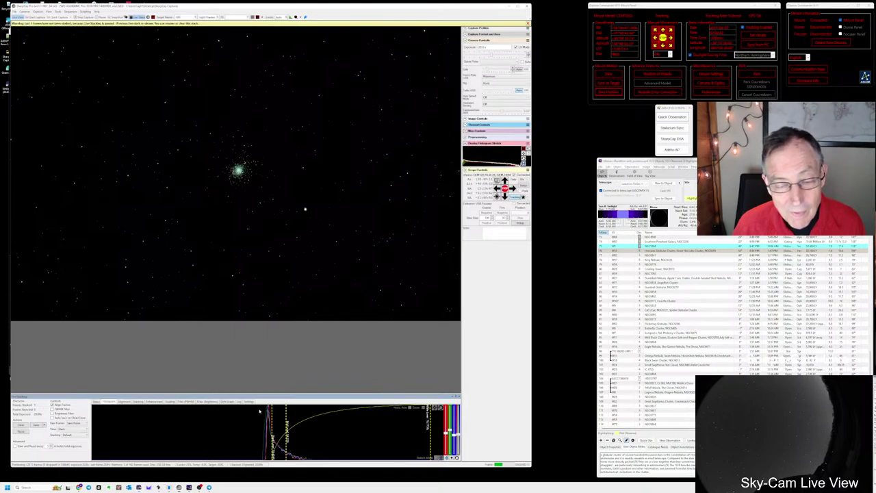
left_click_drag(270, 421, 272, 421)
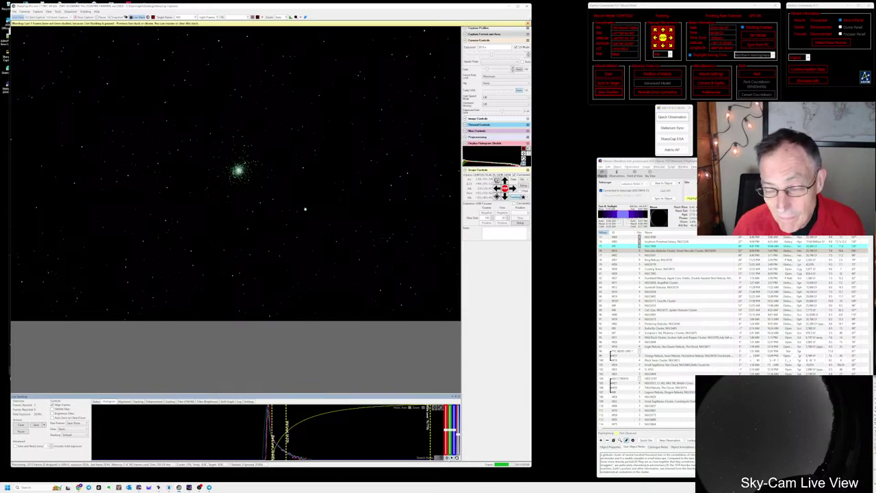
left_click_drag(272, 424, 271, 425)
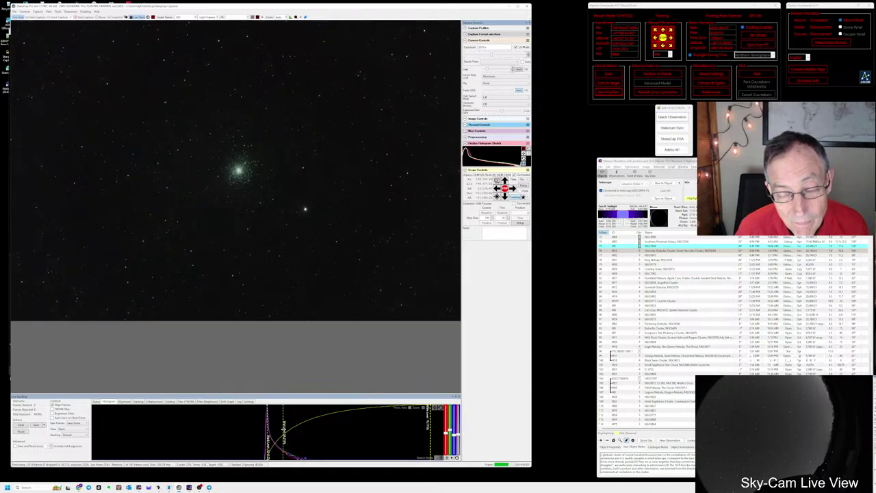
scroll(252, 204, "up", 1)
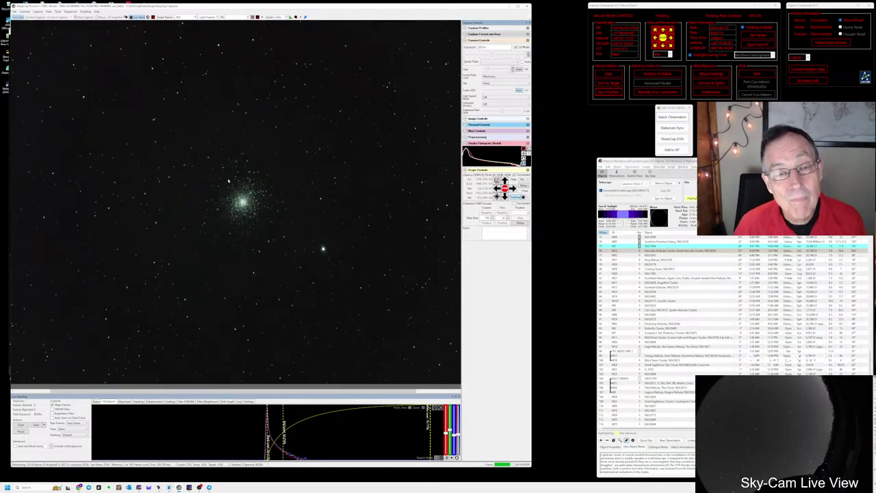
scroll(258, 227, "up", 3)
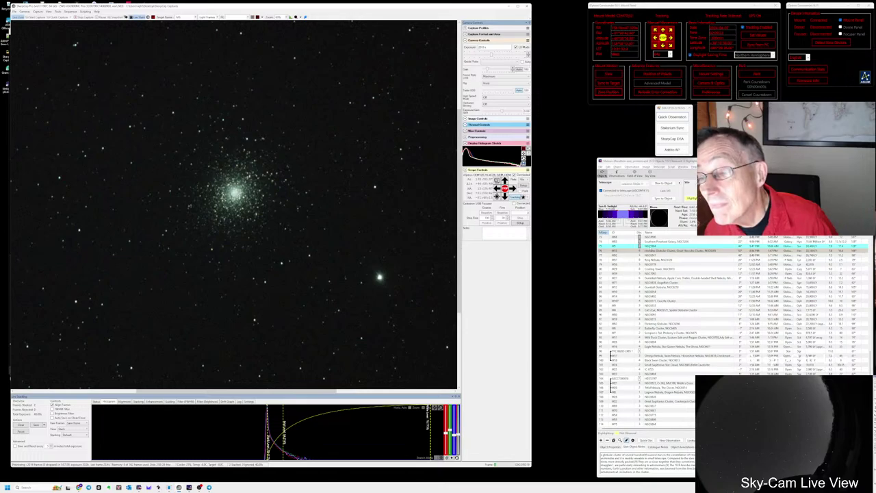
- Run the recent exposure-setting sequence to return to short exposures, and slew the telescope to M13, the Hercules Globular Cluster
left_click(685, 246)
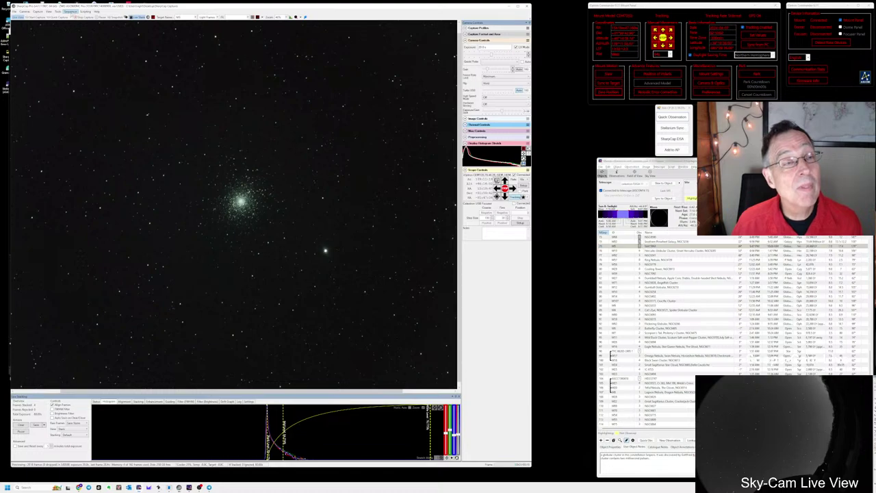
left_click(72, 12)
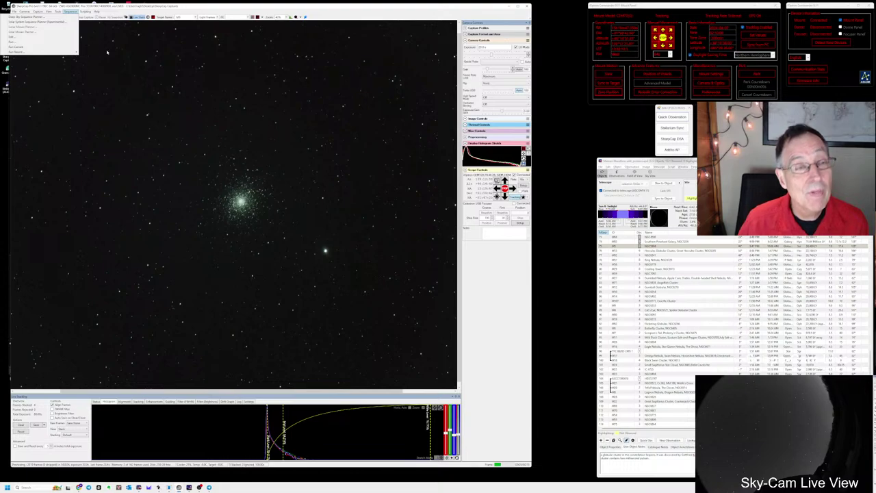
left_click(107, 51)
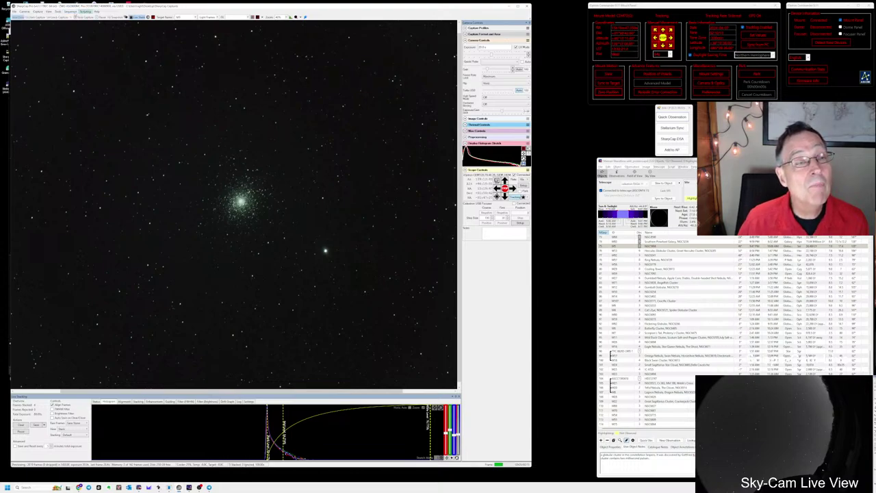
left_click(70, 12)
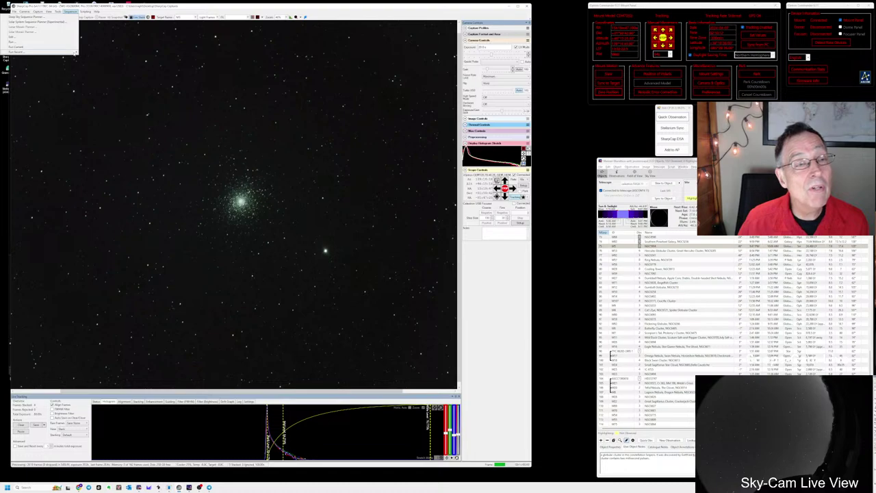
mouse_move(71, 52)
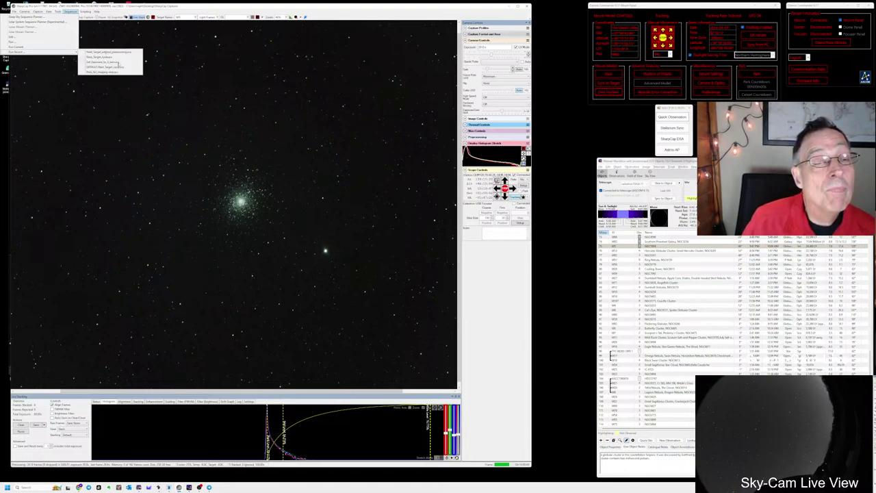
left_click(116, 62)
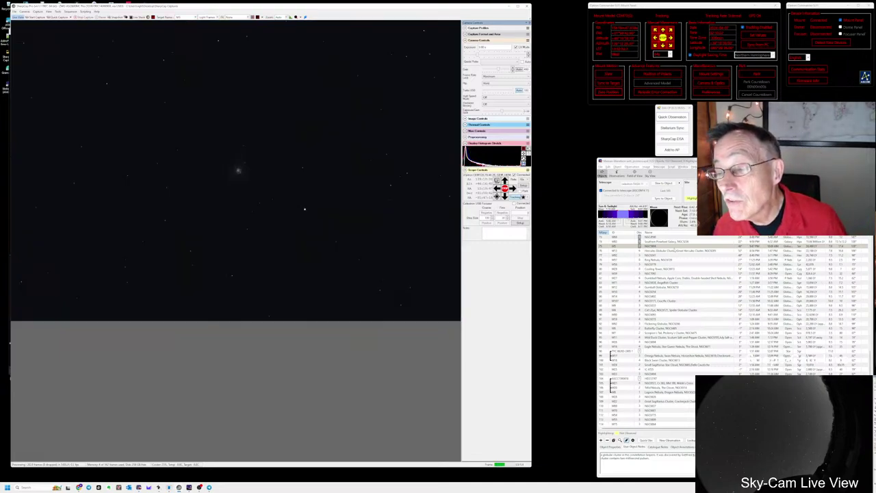
left_click(675, 251)
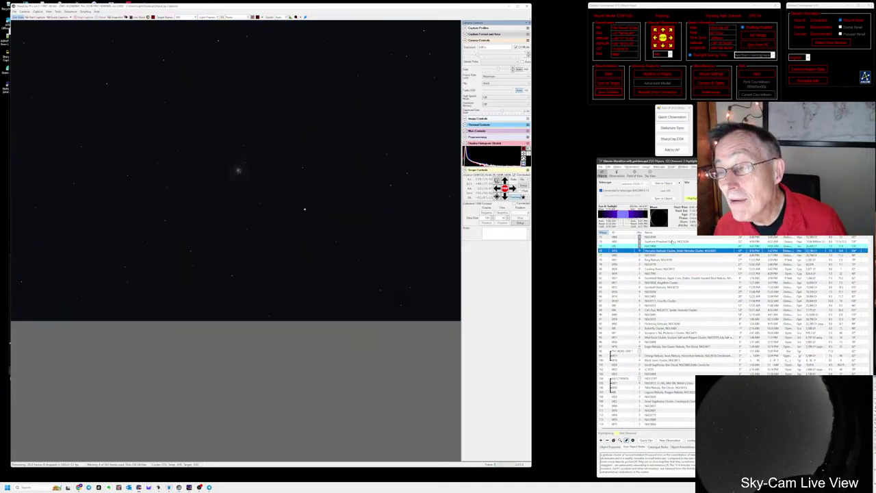
left_click(663, 183)
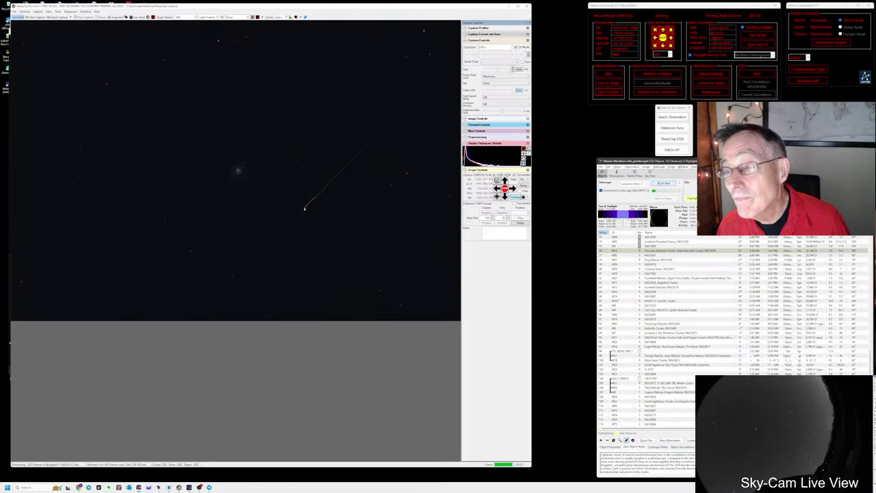
- Sync Stellarium to M13, examine the cluster's position in Hercules at wide and close fields of view, and return to the SharpCap live image
left_click(671, 128)
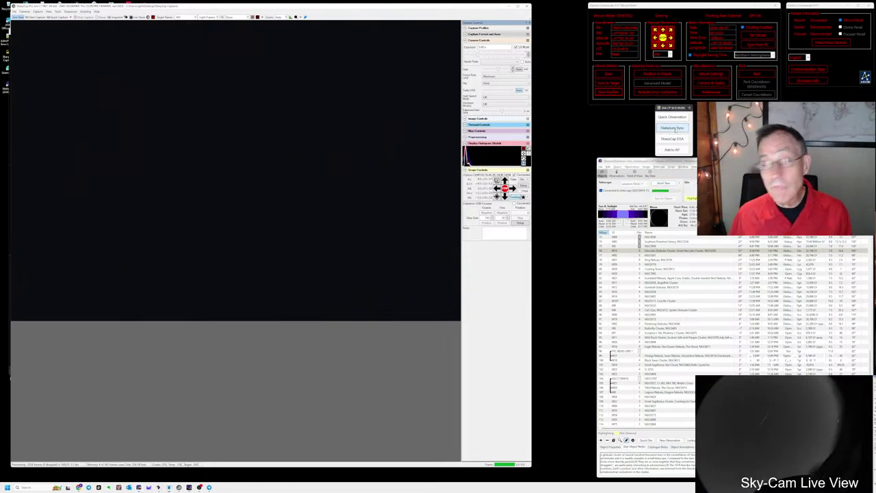
key("alt+Tab")
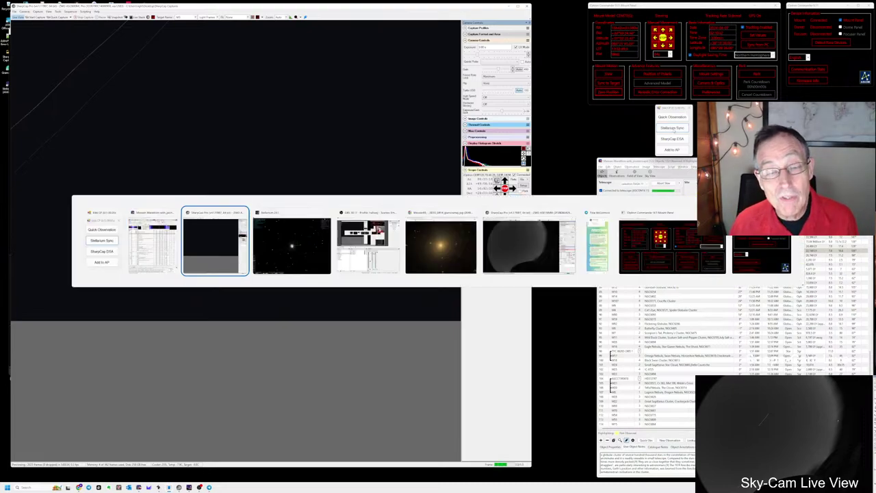
left_click(291, 213)
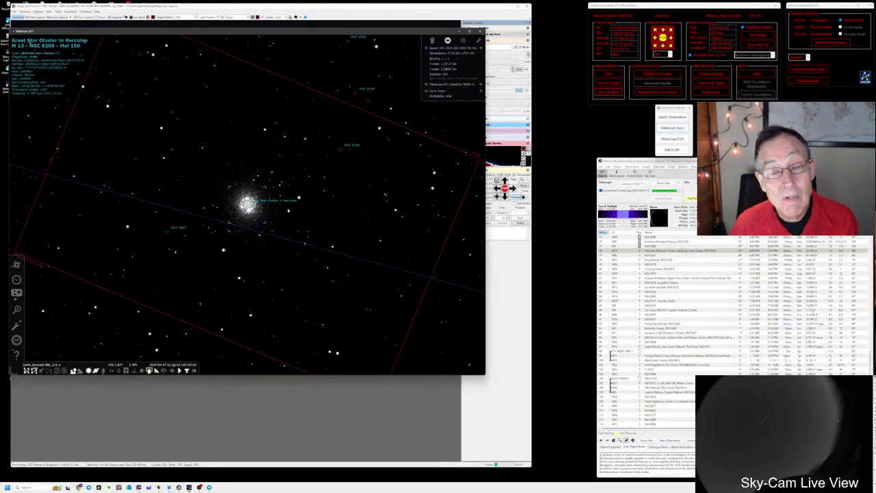
scroll(291, 212, "down", 10)
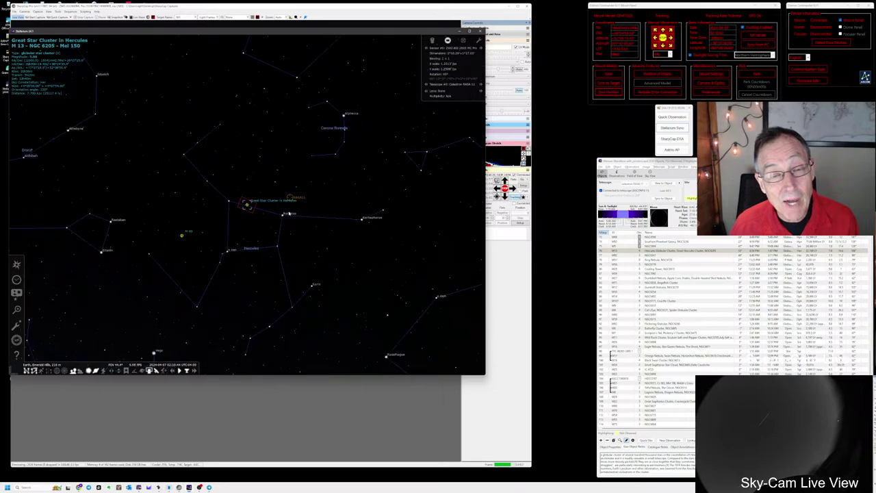
scroll(287, 213, "down", 5)
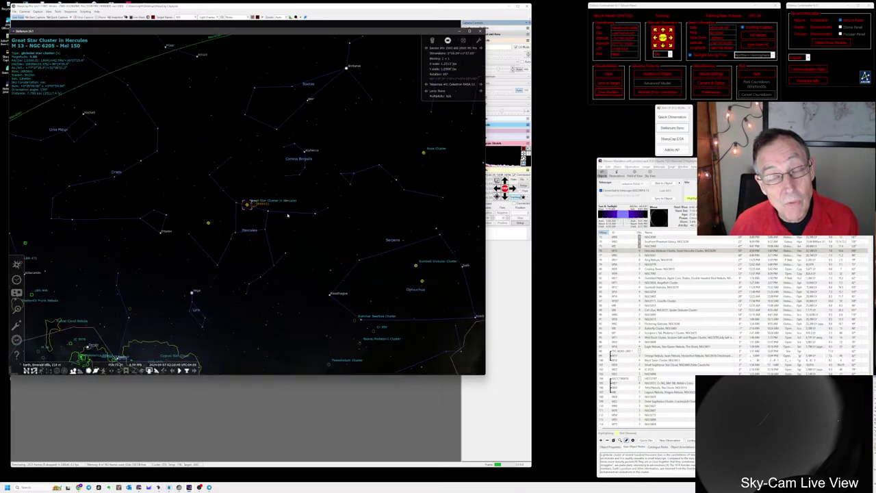
scroll(286, 220, "down", 5)
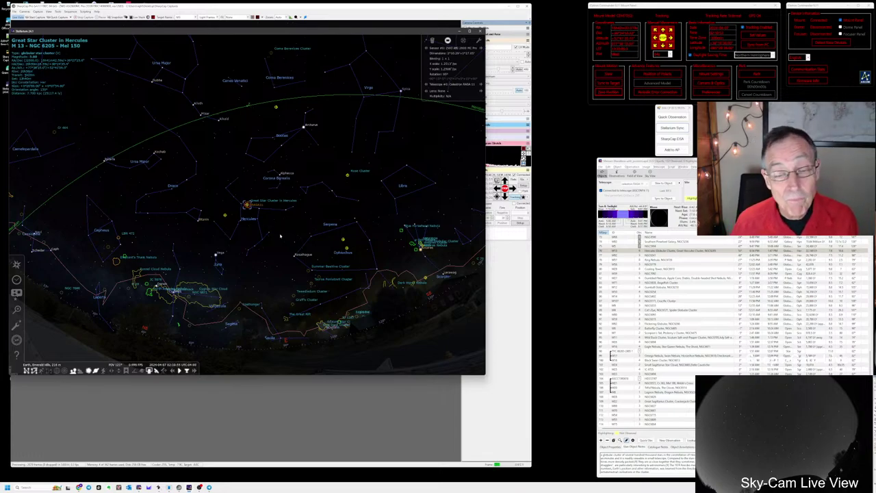
scroll(279, 236, "up", 5)
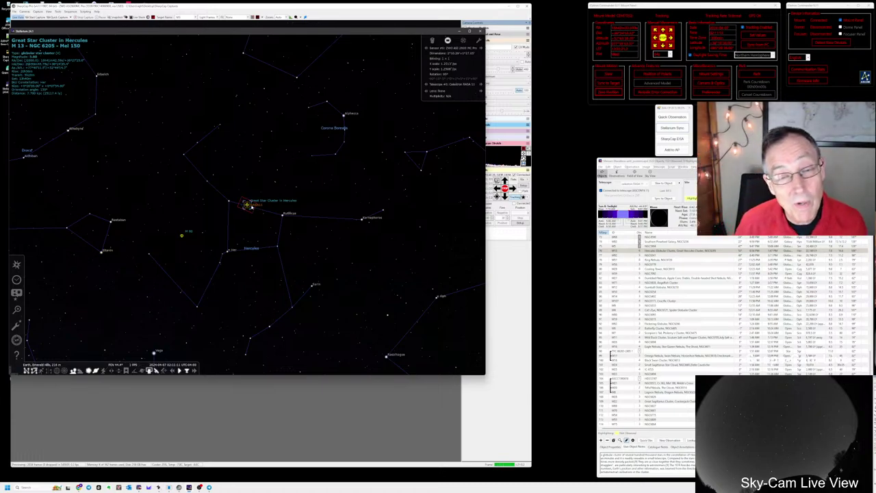
scroll(250, 207, "up", 5)
scroll(251, 207, "up", 3)
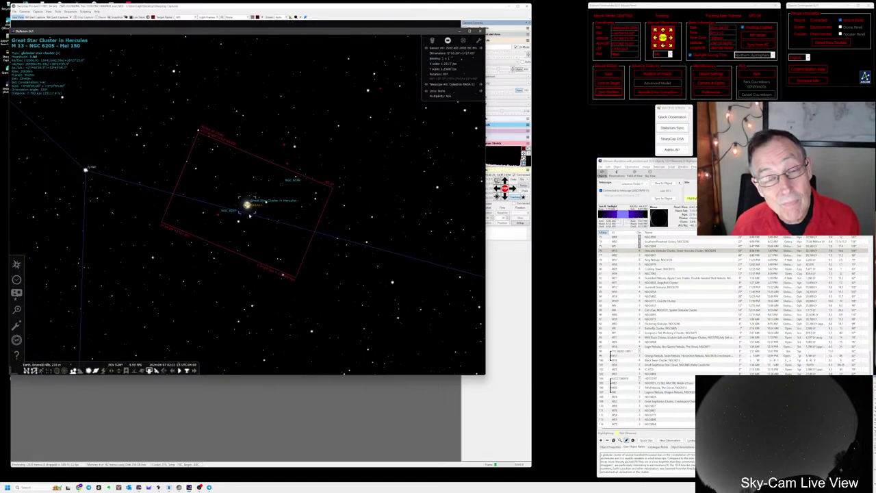
key("alt+Tab")
key("alt+Tab")
key("alt+Tab")
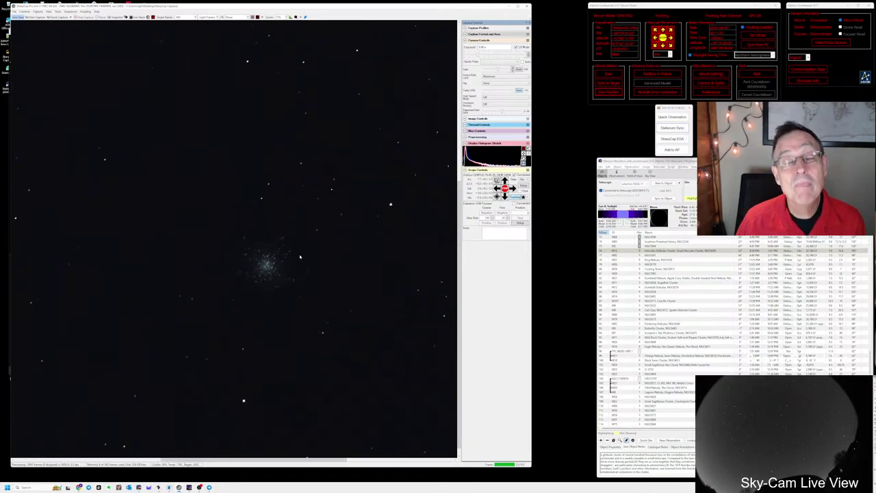
- Run the default start-target sequence with M13 as the target name and view the resulting live stack up close
left_click(68, 12)
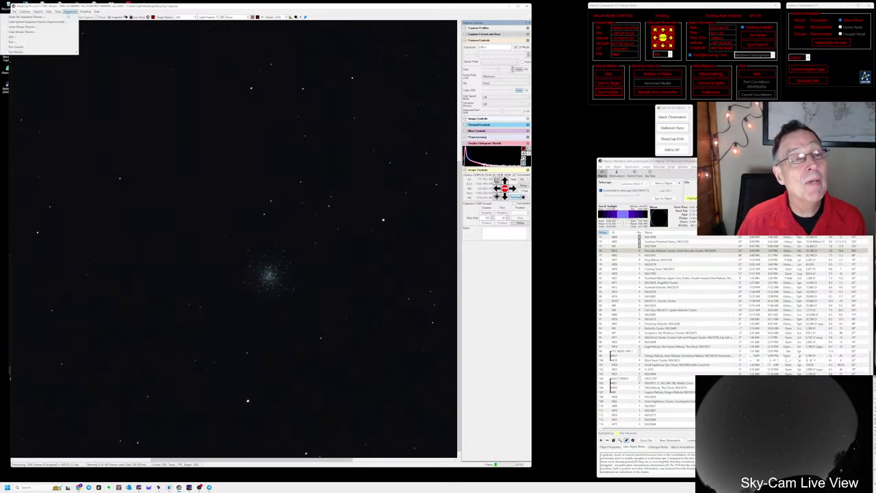
mouse_move(74, 52)
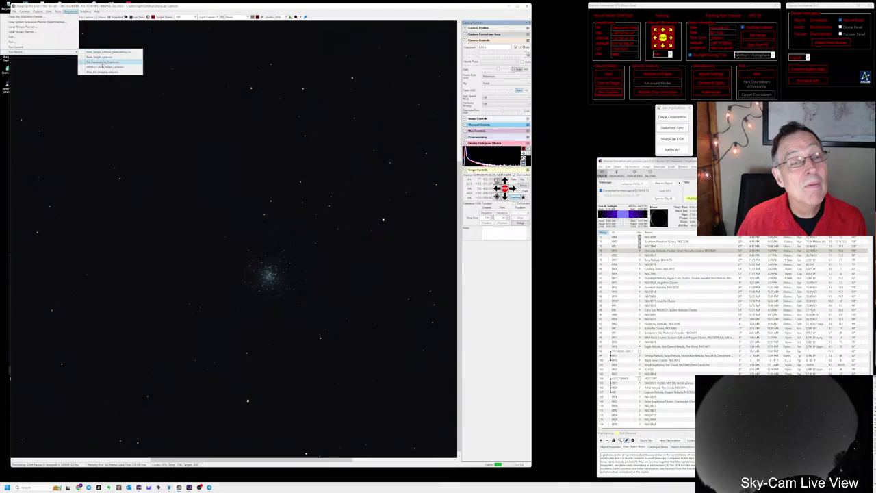
left_click(104, 71)
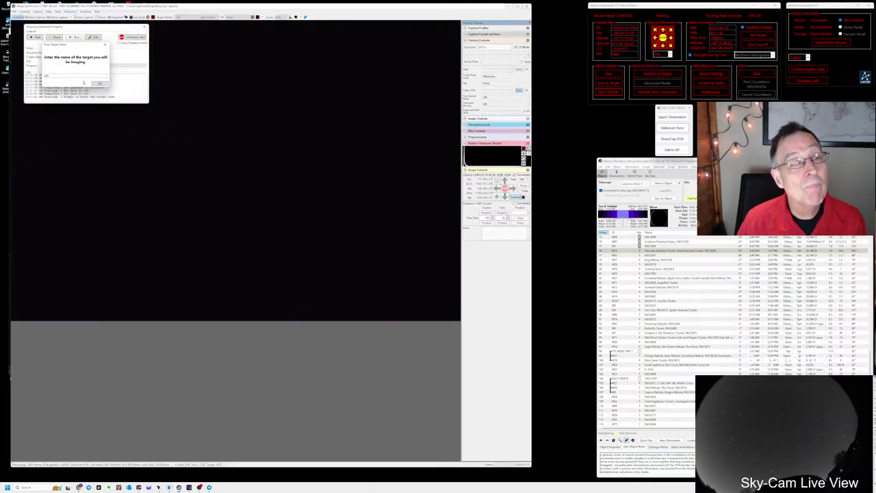
type("M13")
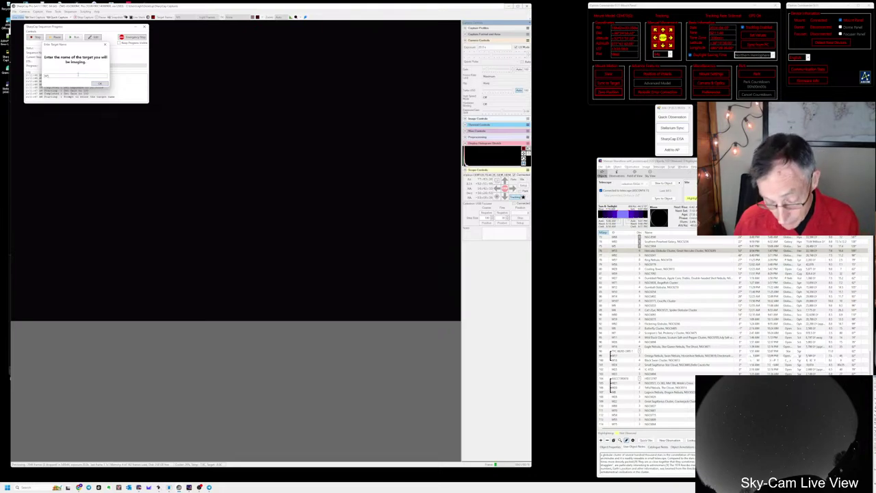
key("Return")
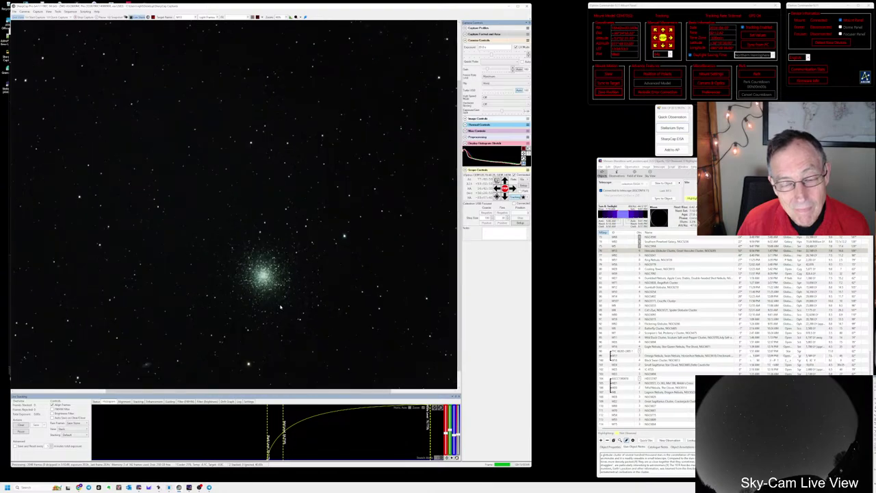
scroll(275, 308, "up", 1)
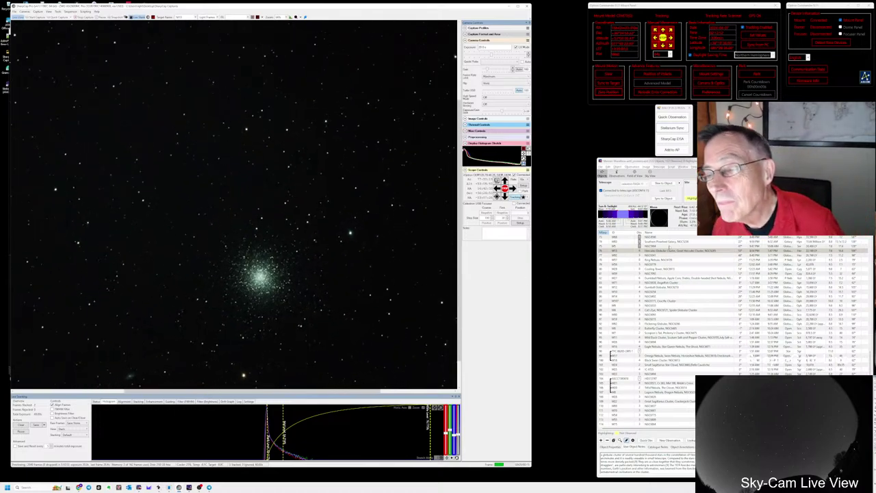
- Log a quick observation for M13 noting several hundred thousand stars
left_click(667, 252)
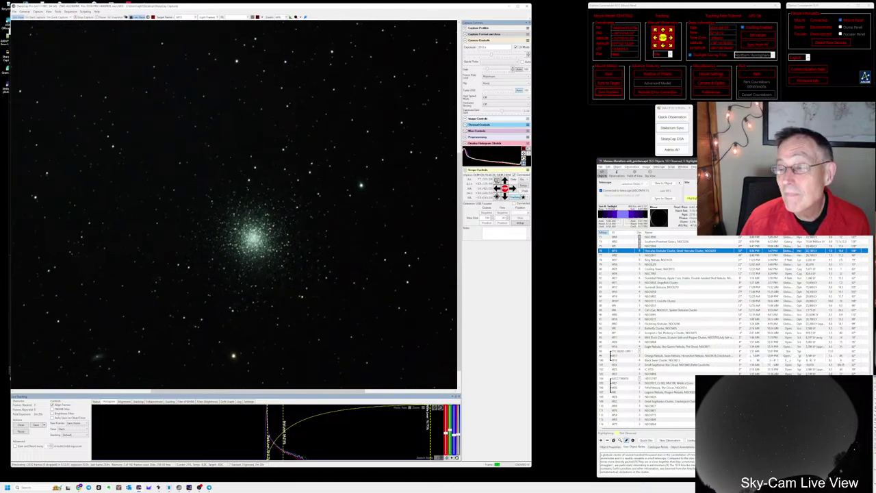
left_click(672, 117)
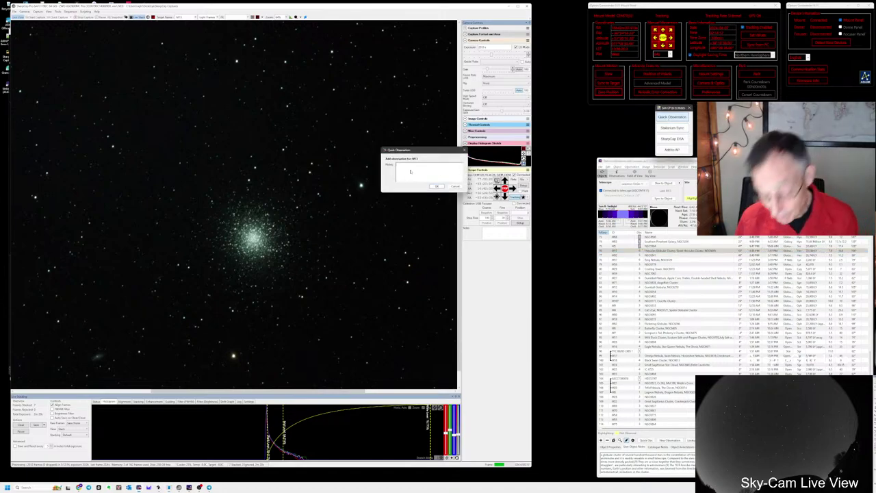
type("good")
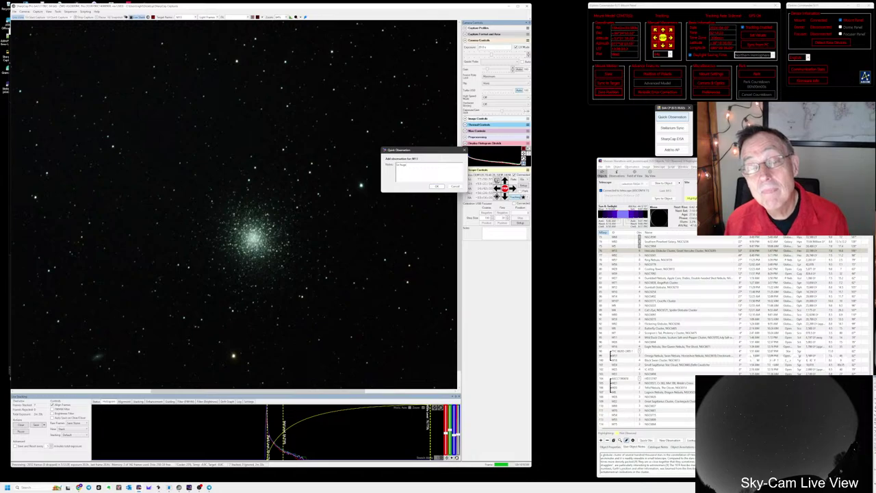
type(". Several")
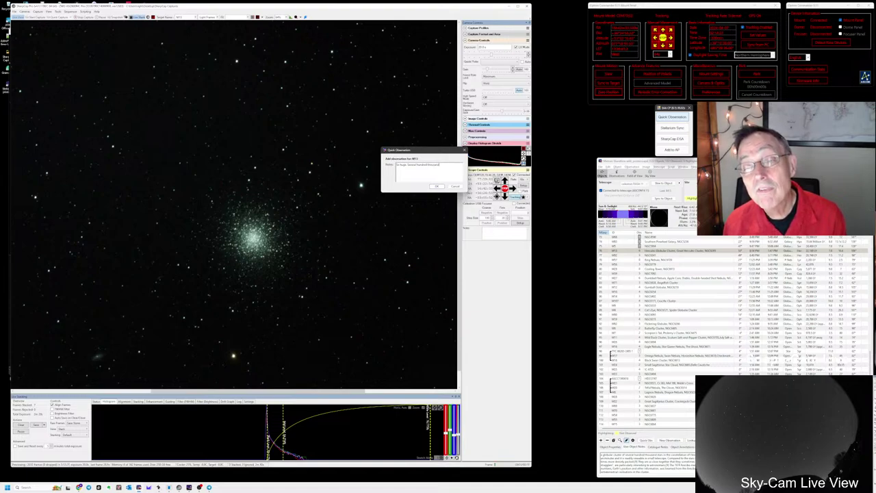
type("ars")
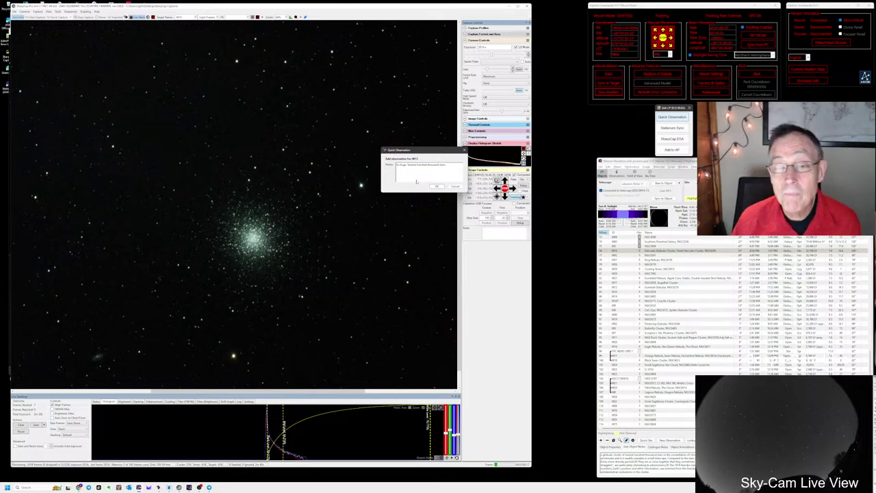
left_click(436, 186)
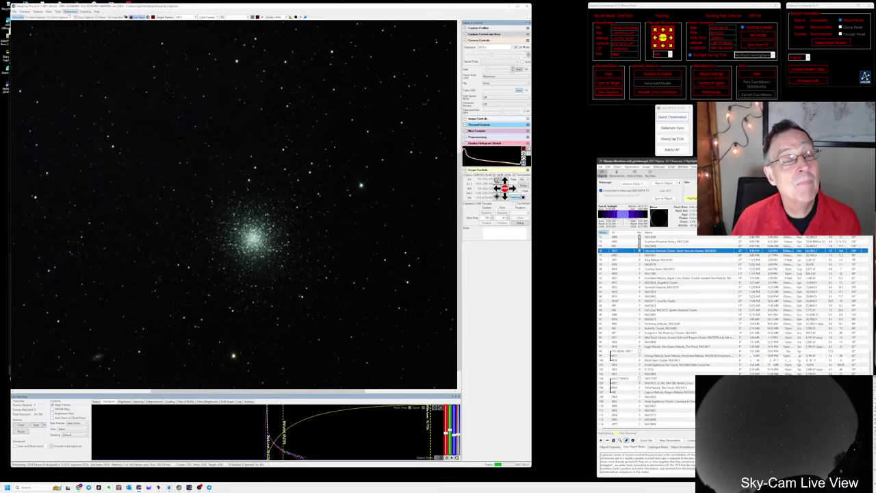
- Run the recent exposure-setting sequence to restore short exposures, and slew the telescope to M92
left_click(70, 11)
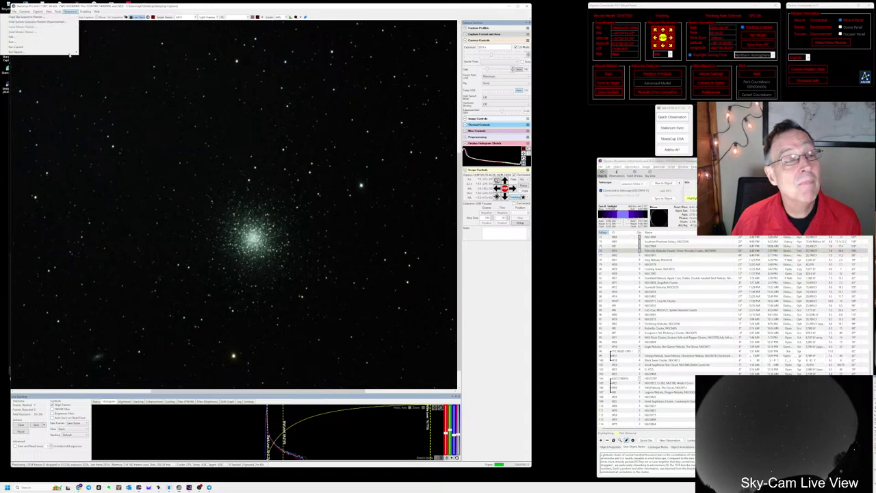
mouse_move(72, 52)
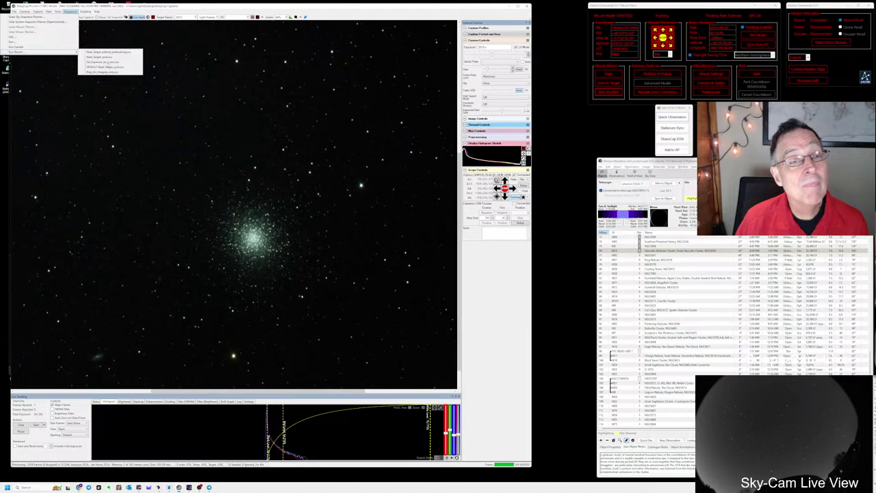
left_click(104, 62)
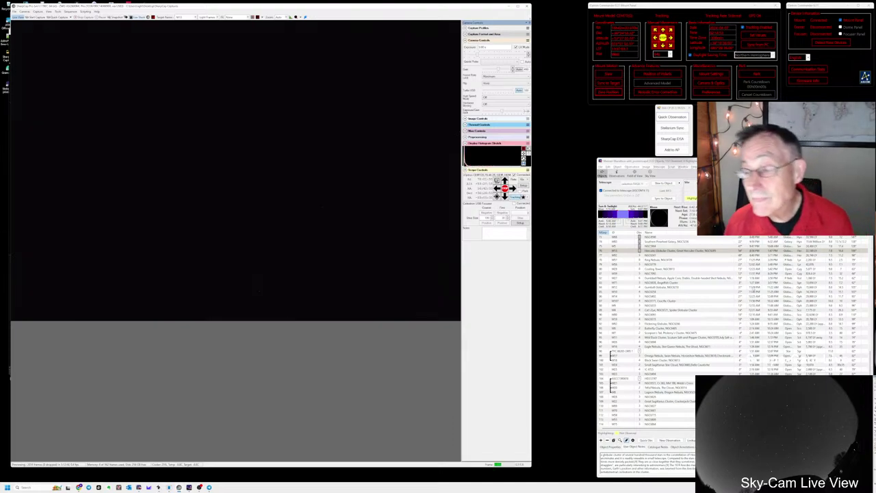
left_click(647, 255)
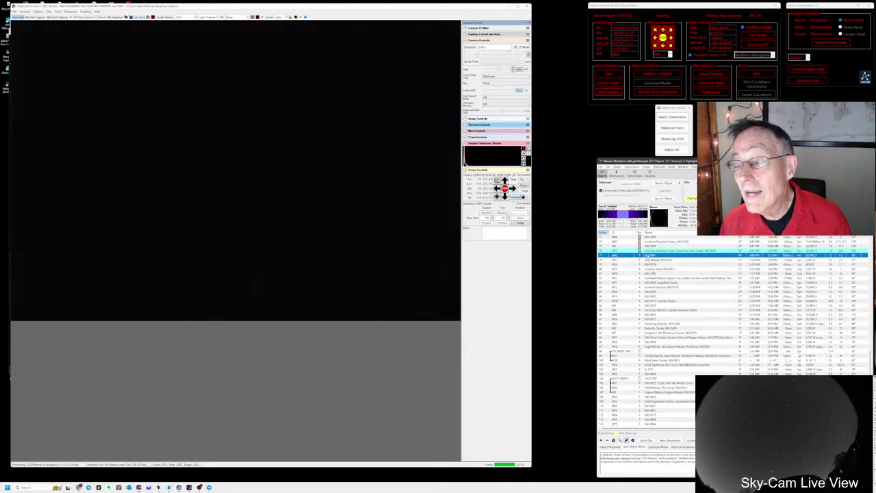
left_click(673, 117)
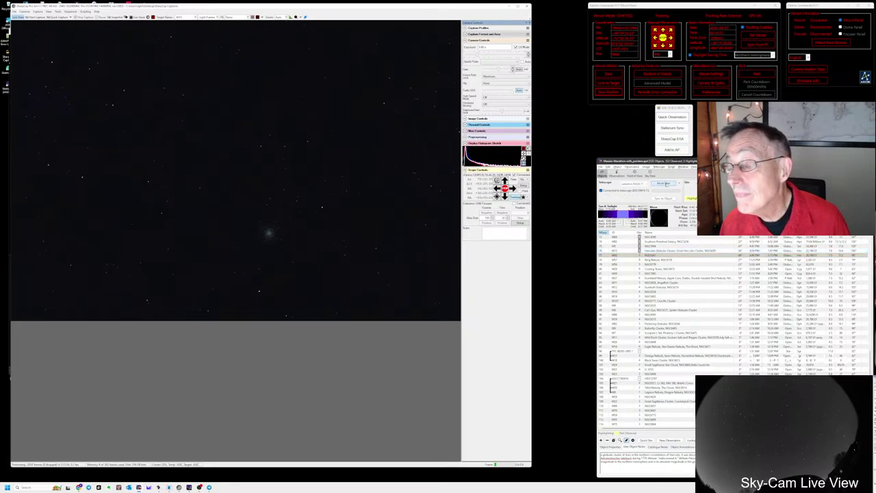
left_click(666, 185)
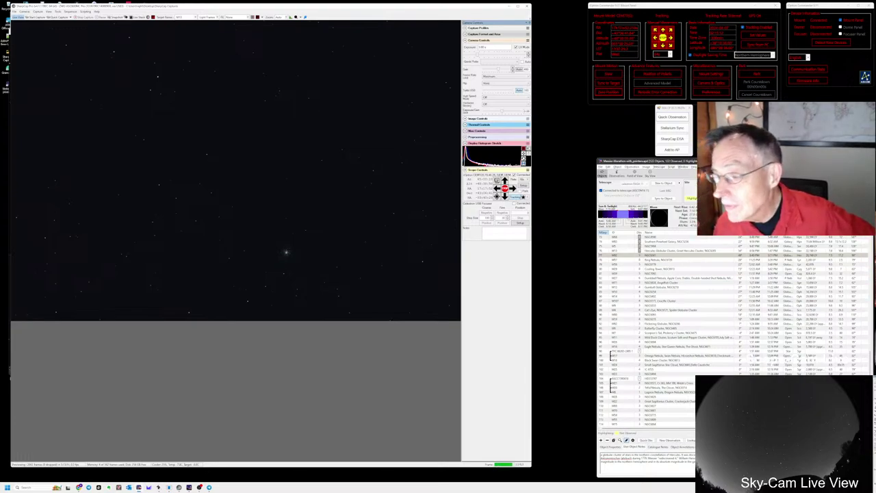
scroll(733, 329, "down", 2)
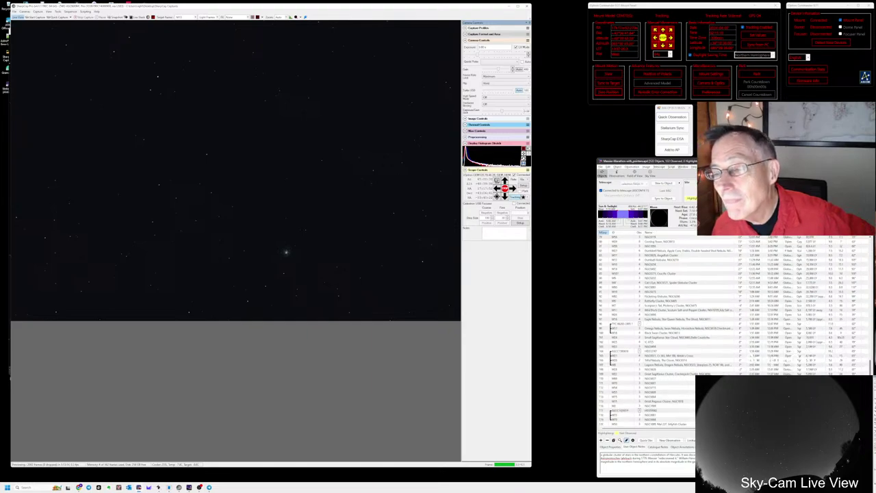
scroll(732, 328, "up", 2)
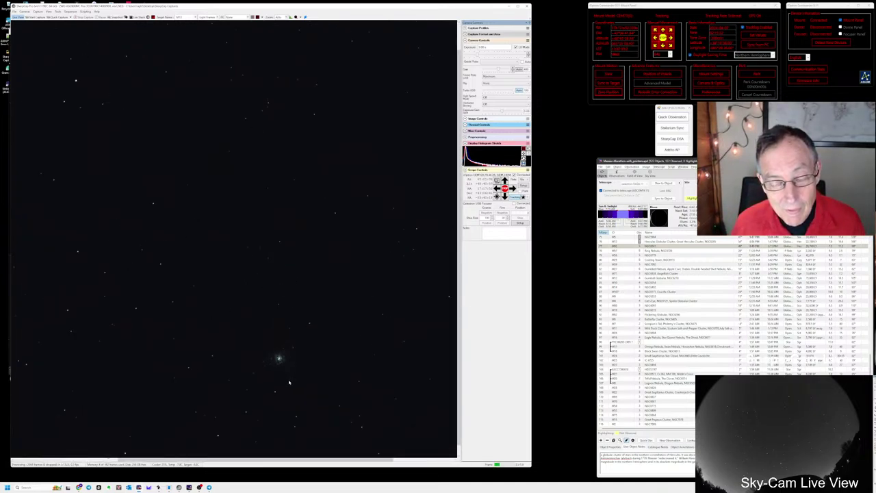
- Sync Stellarium to M92 to view its position in Hercules, and bring up its notes in the observing list
left_click(668, 247)
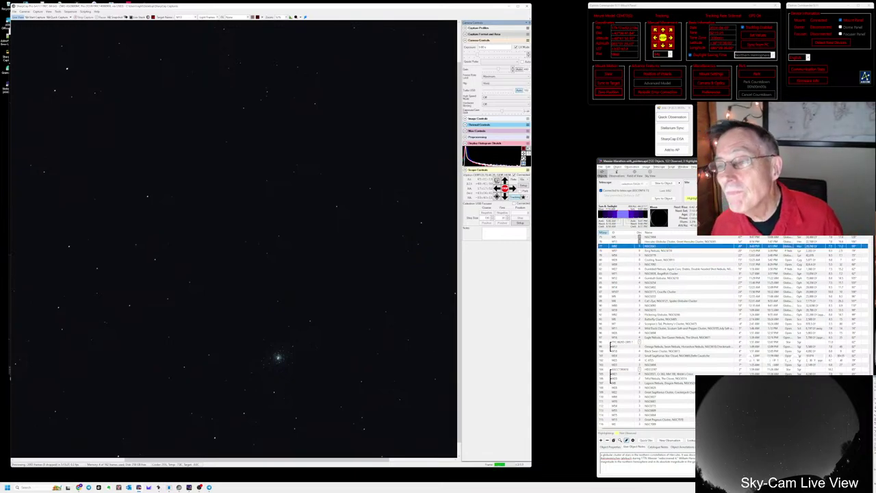
left_click(672, 128)
key("alt+Tab")
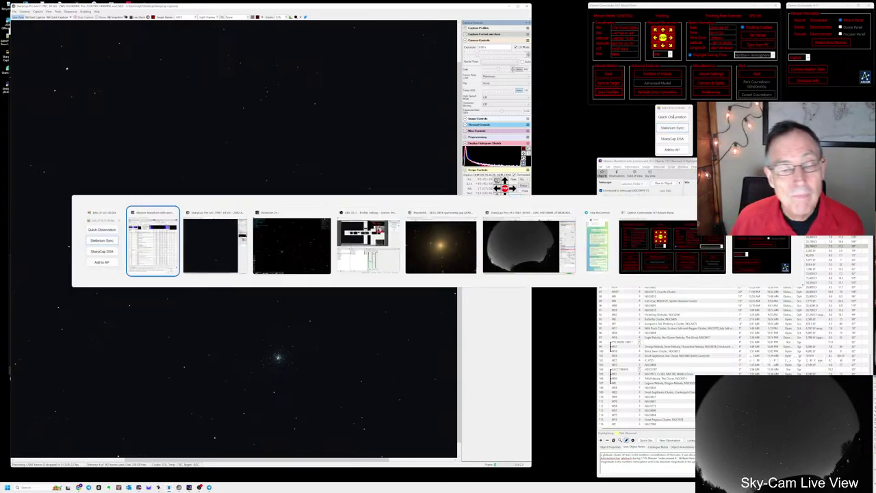
key("Tab")
key("Tab")
scroll(329, 233, "down", 5)
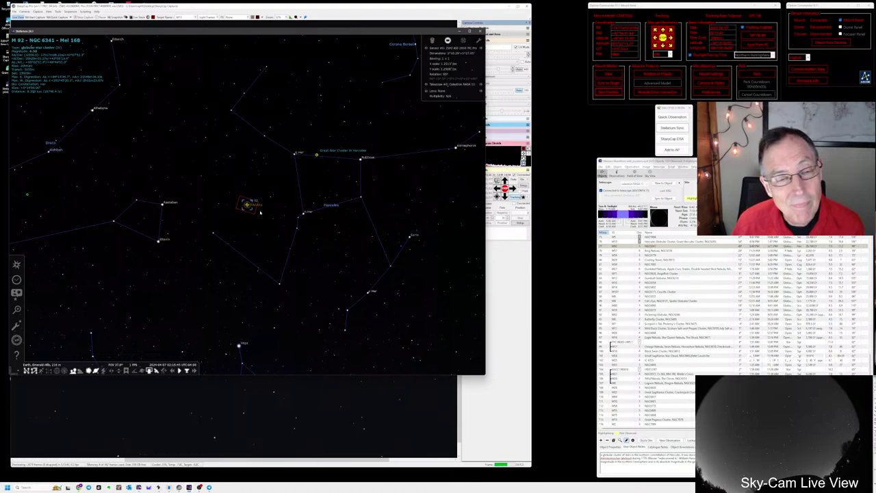
key("alt+Tab")
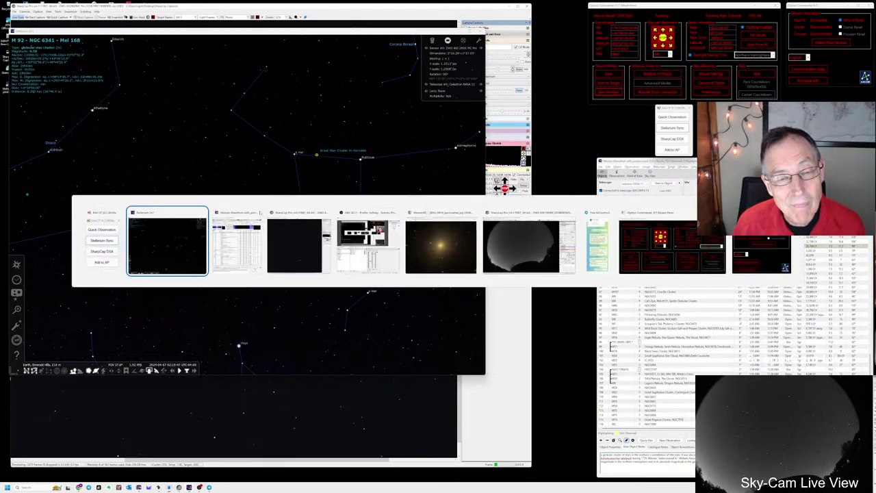
key("alt+Tab")
key("alt+Tab")
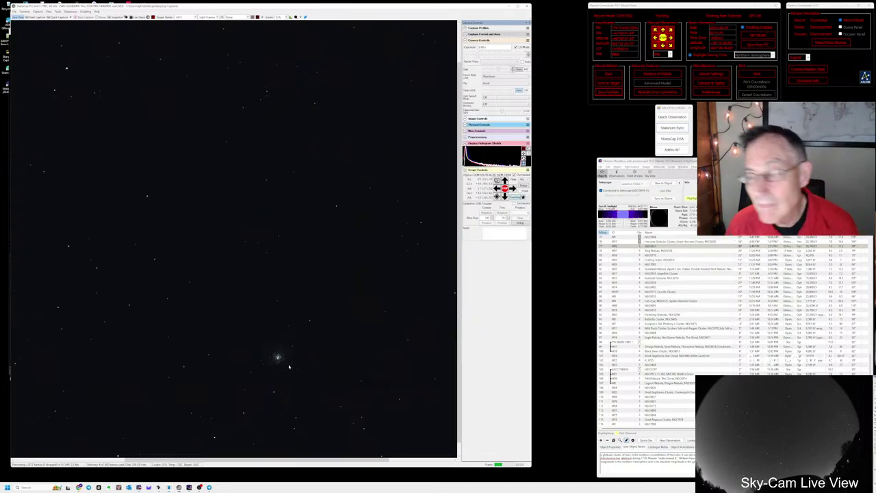
left_click(682, 246)
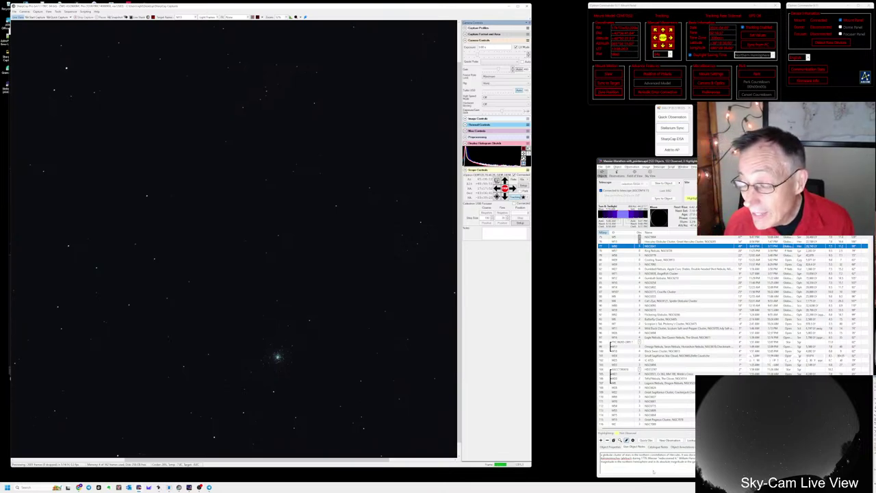
- Inspect M92 up close in the camera view and log a quick observation for it noting that it is lovely
scroll(282, 380, "up", 2)
scroll(274, 371, "up", 1)
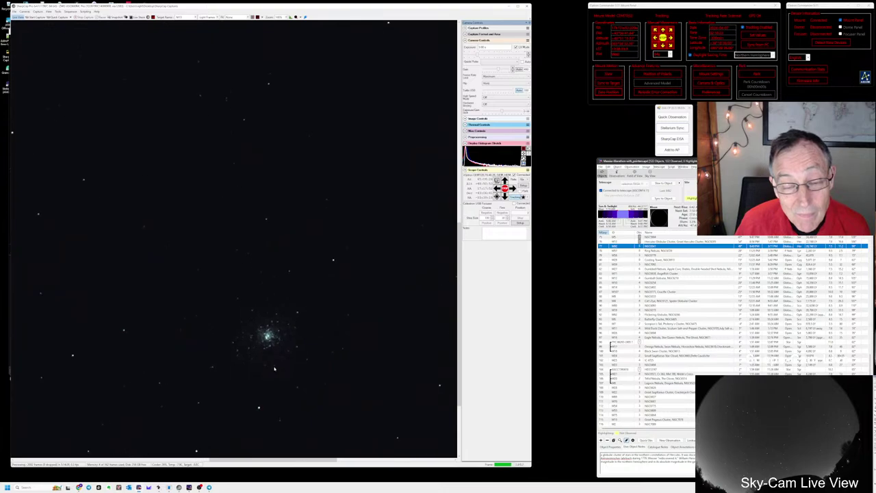
scroll(275, 368, "down", 2)
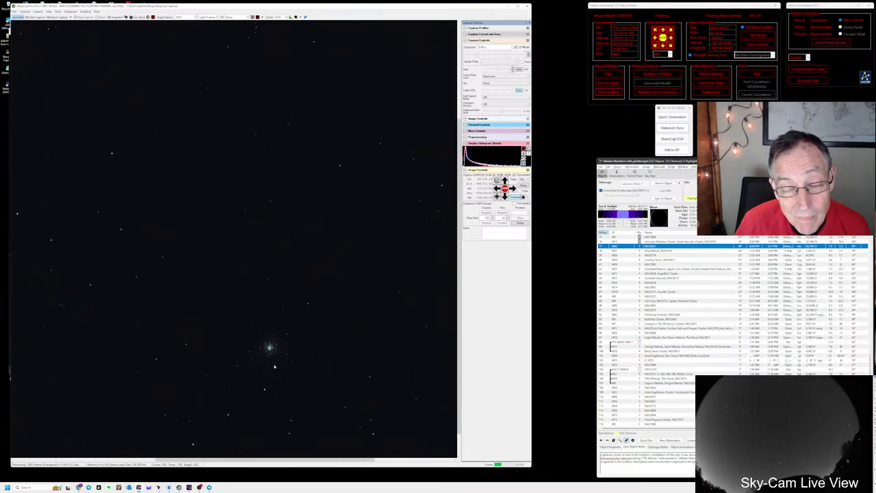
scroll(273, 367, "down", 1)
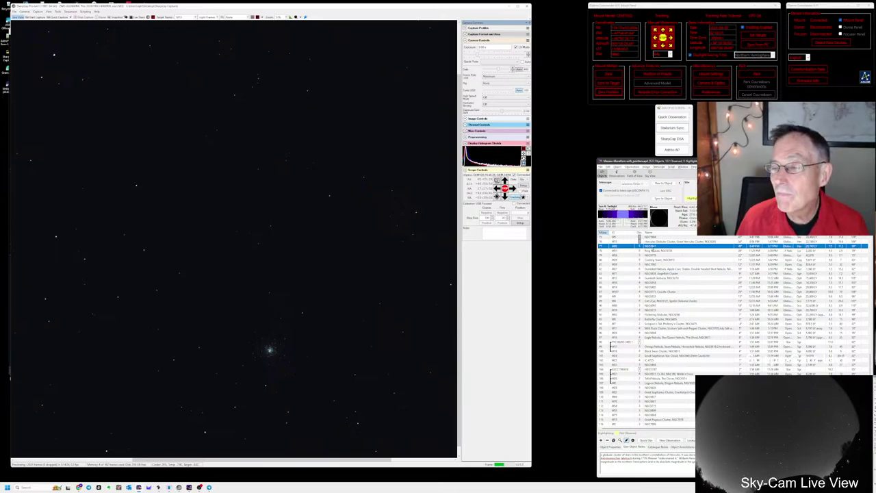
left_click(673, 117)
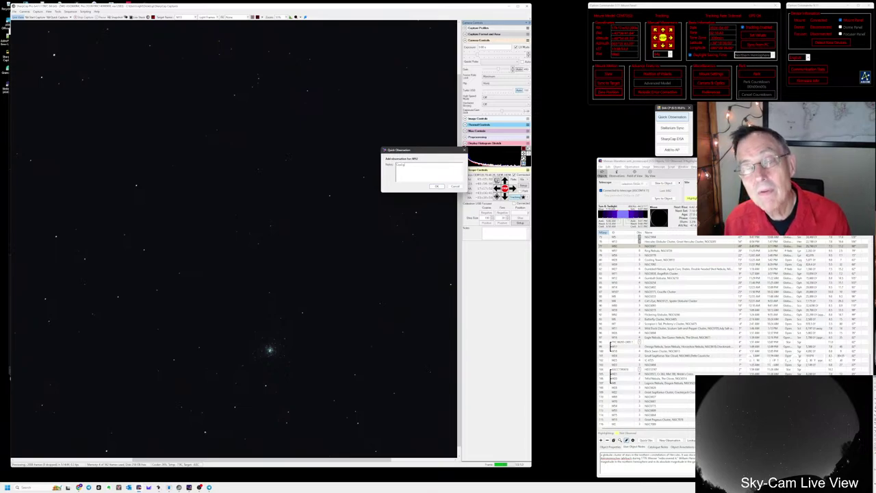
left_click(436, 186)
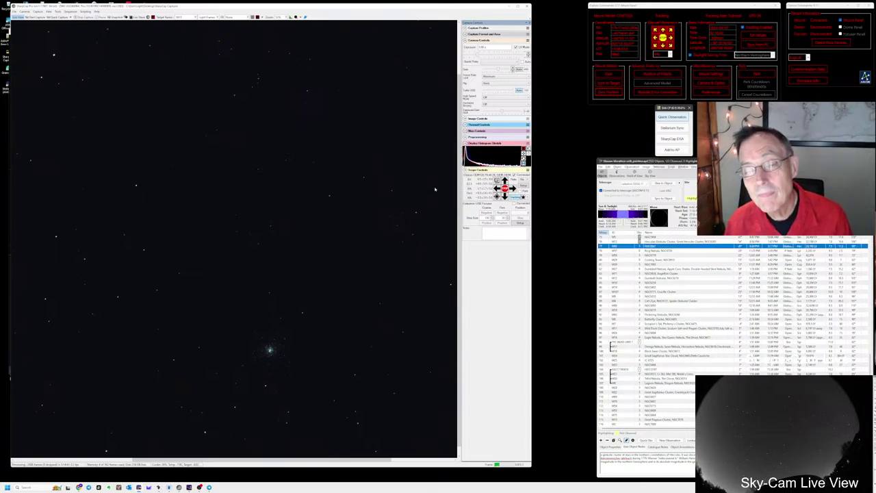
- Slew the telescope to M57, the Ring Nebula, and sync Stellarium to its position
left_click(662, 251)
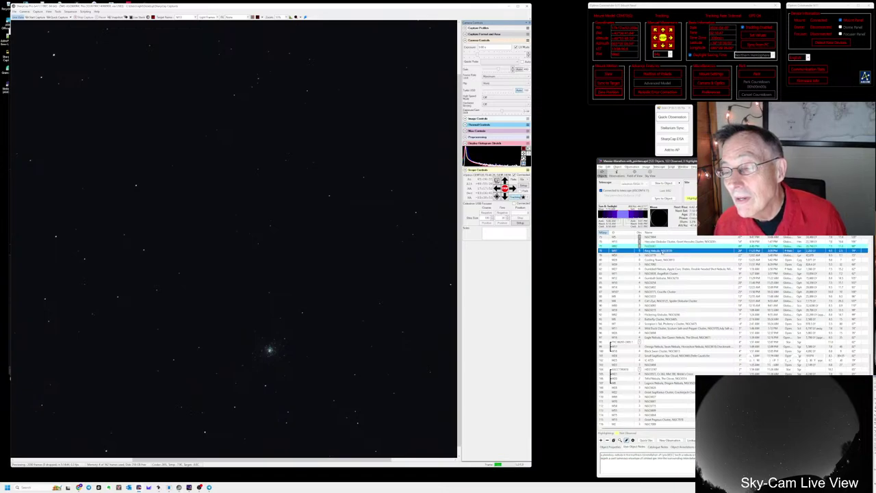
left_click(665, 186)
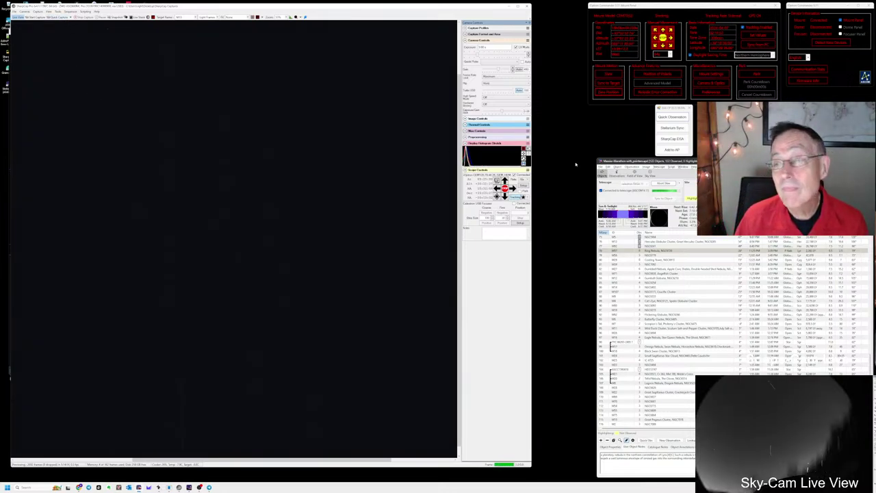
left_click(673, 129)
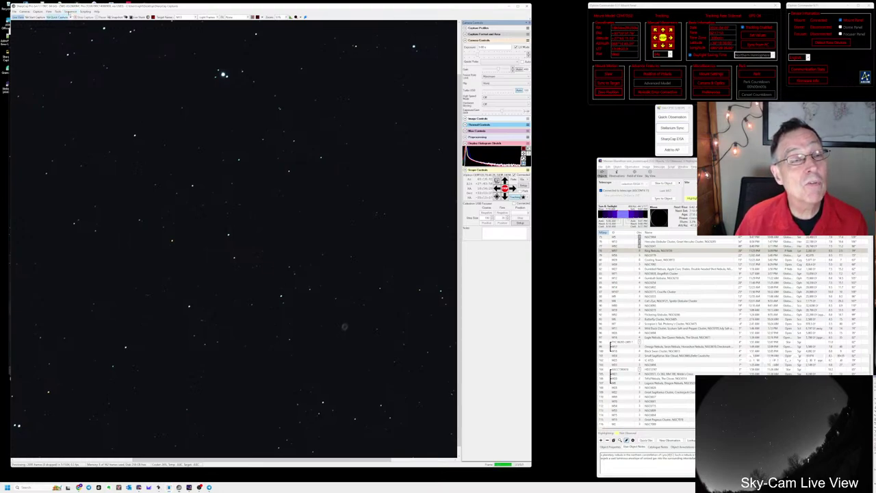
- Run the recent prep-for-imaging sequence with M57 as the target name, and bring up M57's notes in the observing list
left_click(70, 12)
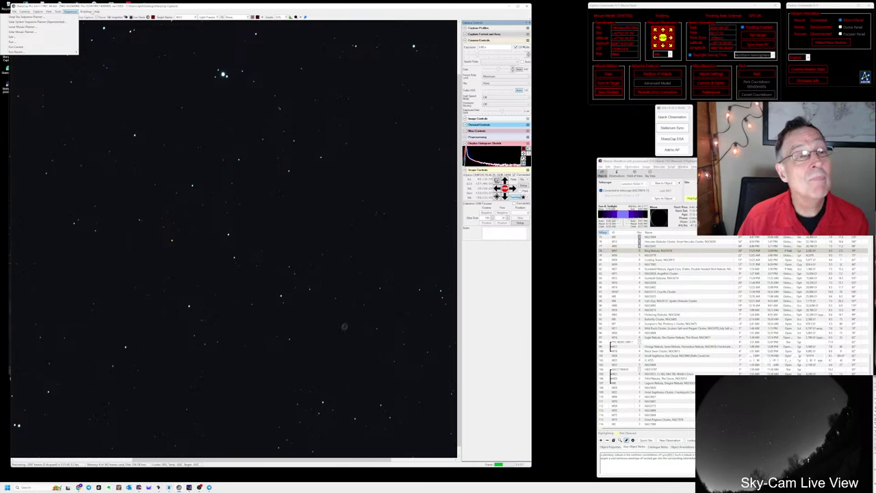
mouse_move(71, 52)
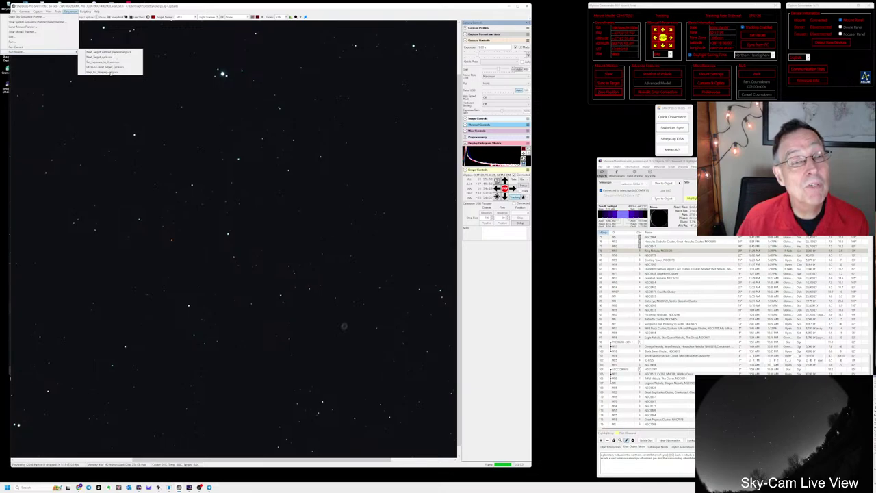
left_click(111, 73)
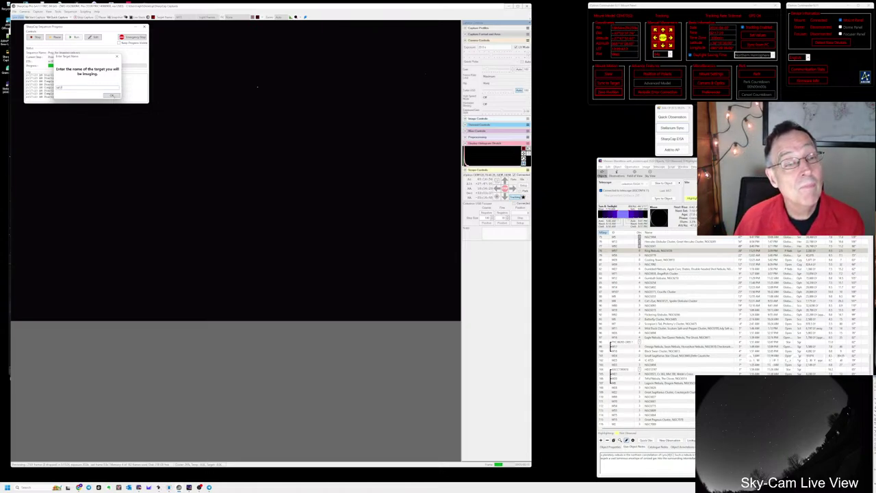
left_click(114, 95)
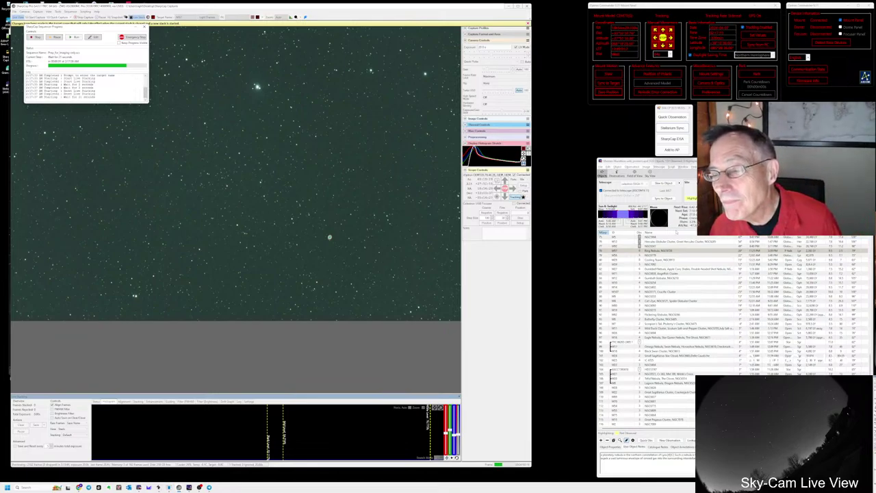
left_click(673, 251)
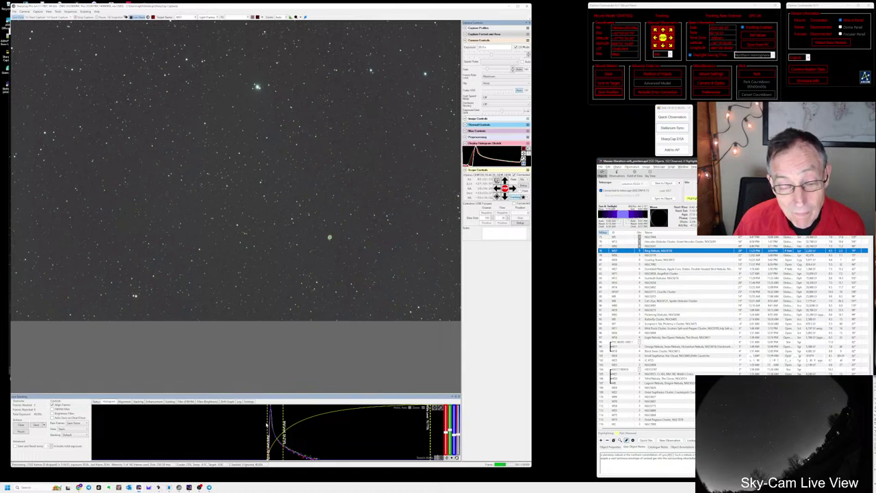
- Raise the black level in the live stack histogram to darken the background, and examine the Ring Nebula up close and in its wider field
left_click(267, 425)
left_click_drag(268, 424, 284, 426)
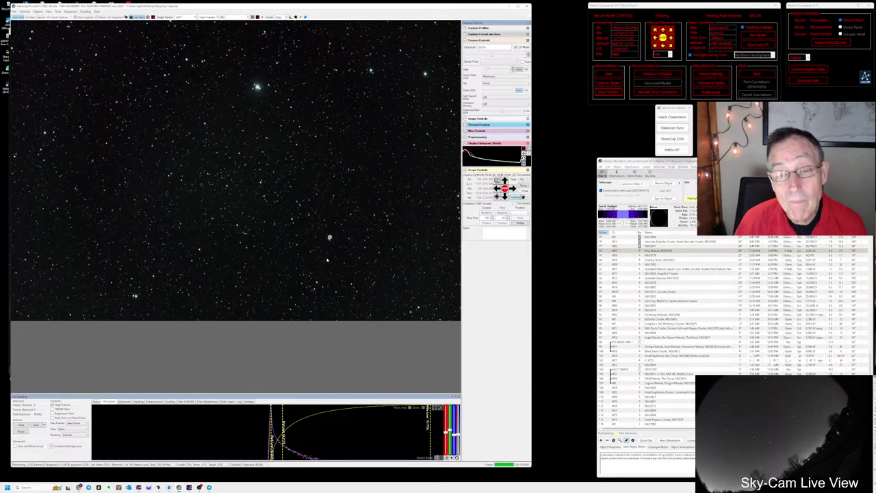
scroll(329, 289, "up", 2)
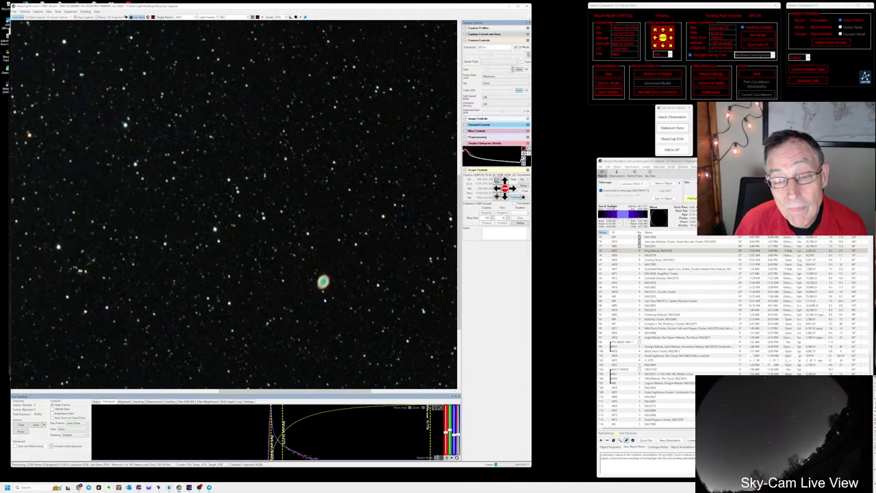
scroll(325, 299, "up", 5)
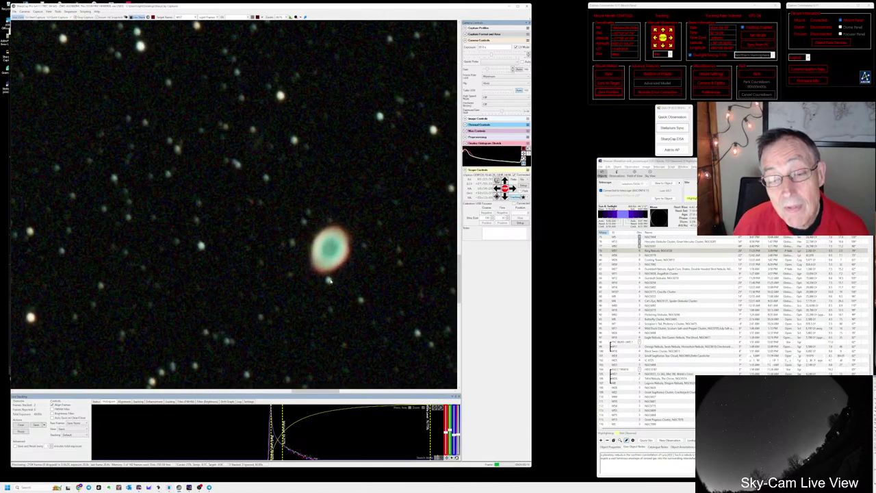
scroll(329, 281, "down", 5)
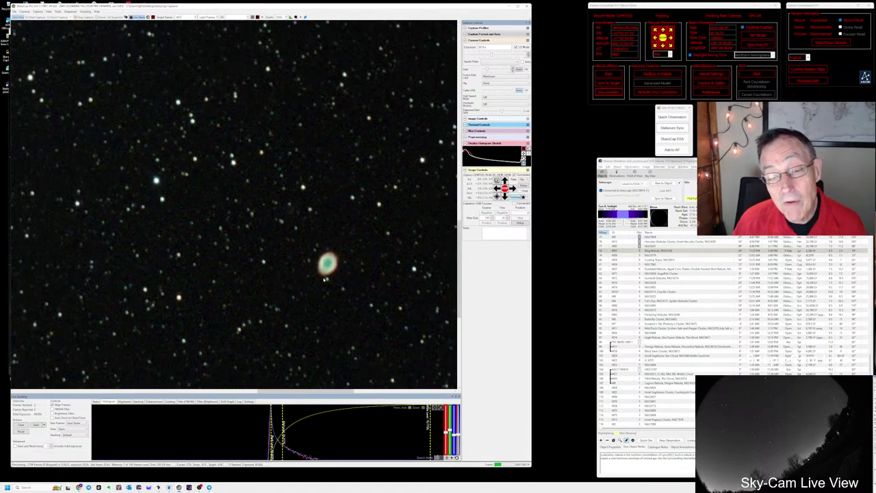
scroll(325, 279, "down", 1)
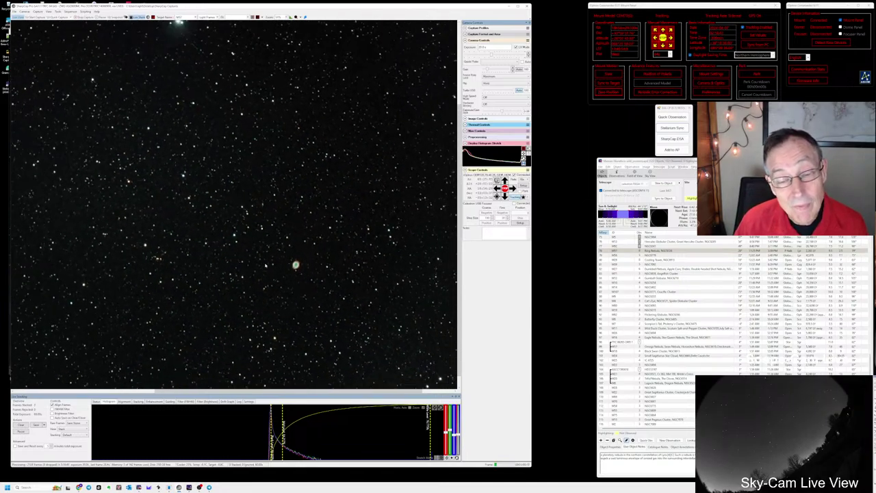
scroll(266, 265, "down", 3)
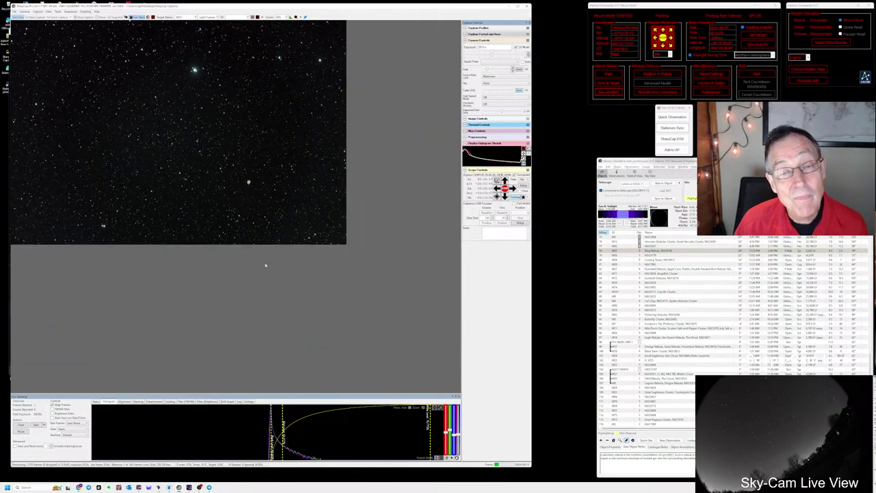
scroll(265, 265, "up", 3)
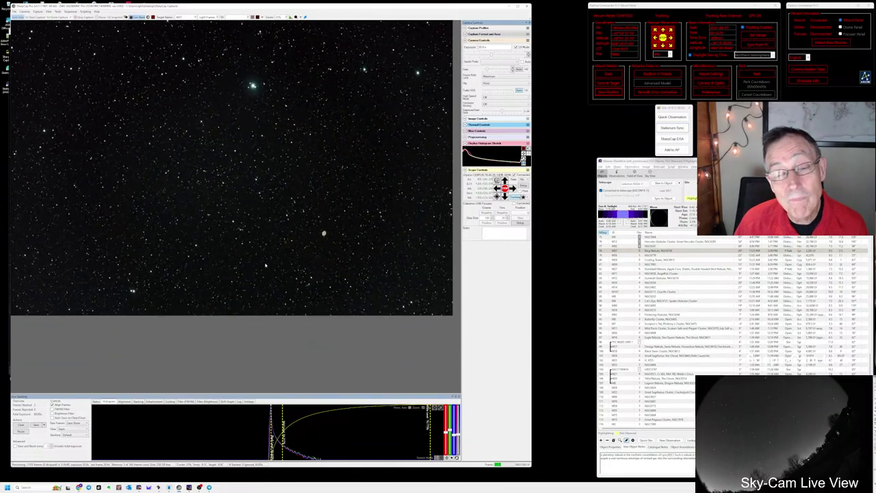
scroll(266, 265, "up", 1)
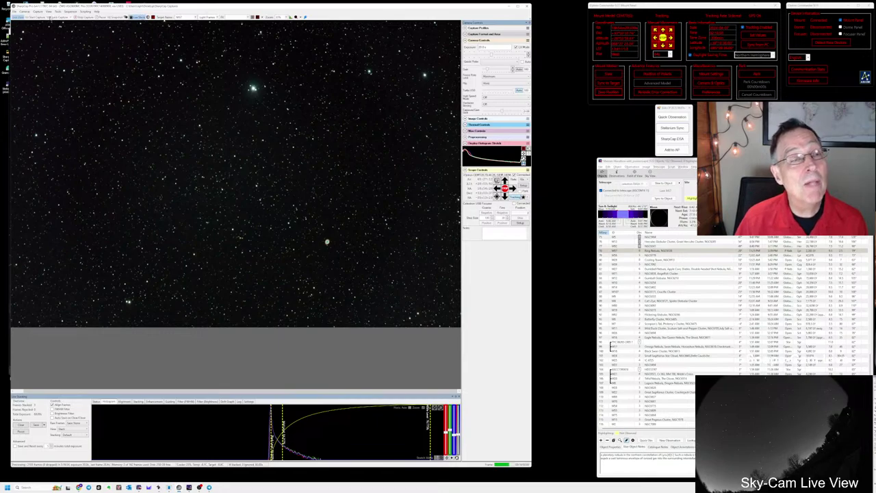
- Disconnect the imaging camera from SharpCap, and open N.I.N.A. with the Default profile
left_click(25, 11)
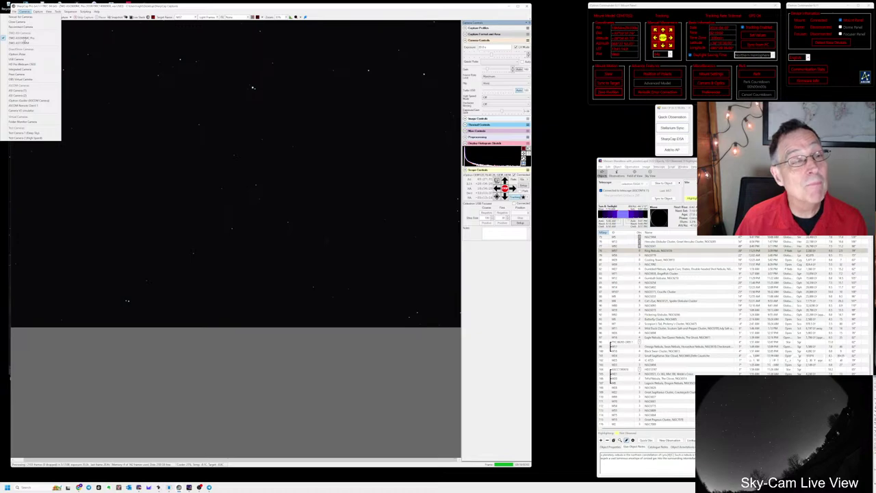
left_click(25, 40)
key("super")
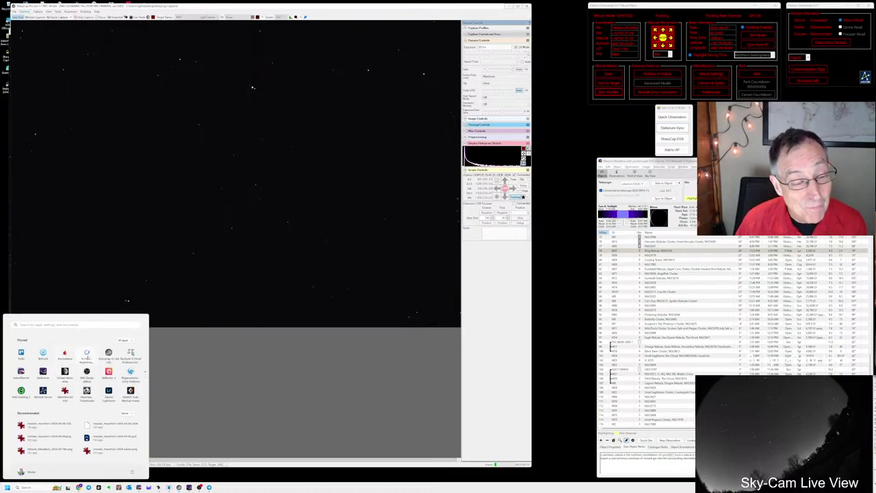
left_click(87, 354)
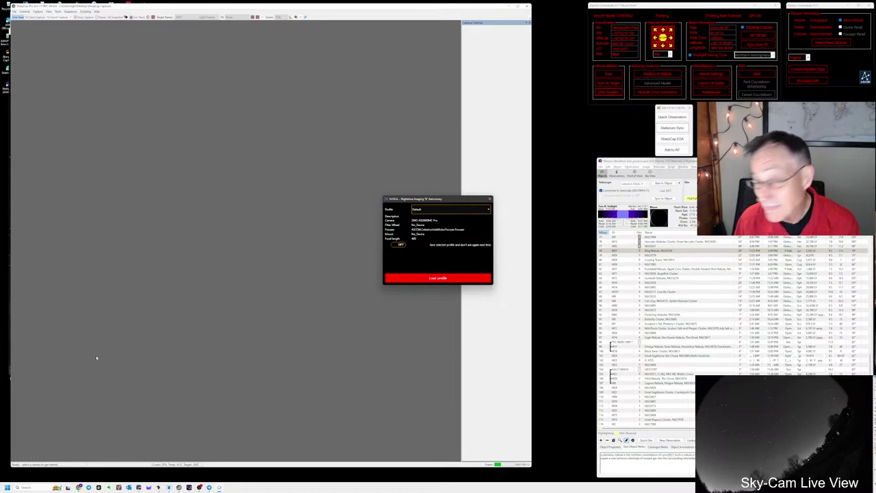
left_click(429, 279)
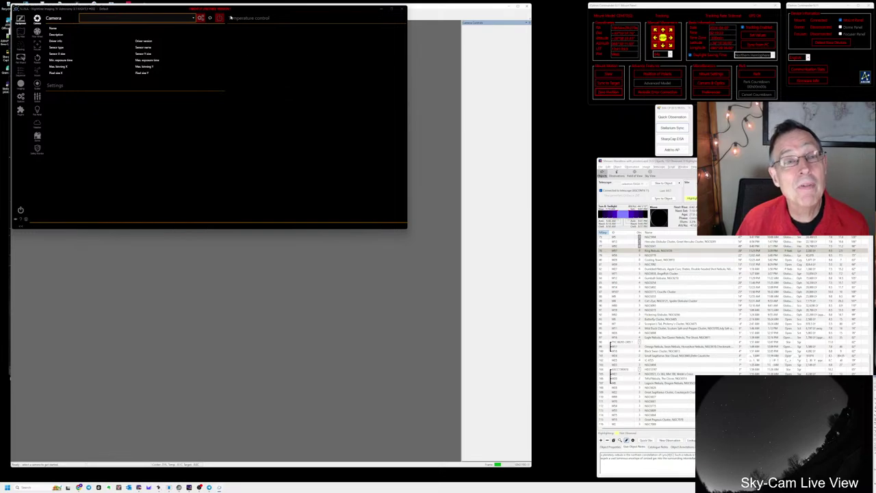
- Connect the ZWO camera and the Celestron USB Focuser, and start an autofocus run from the imaging view
left_click(219, 18)
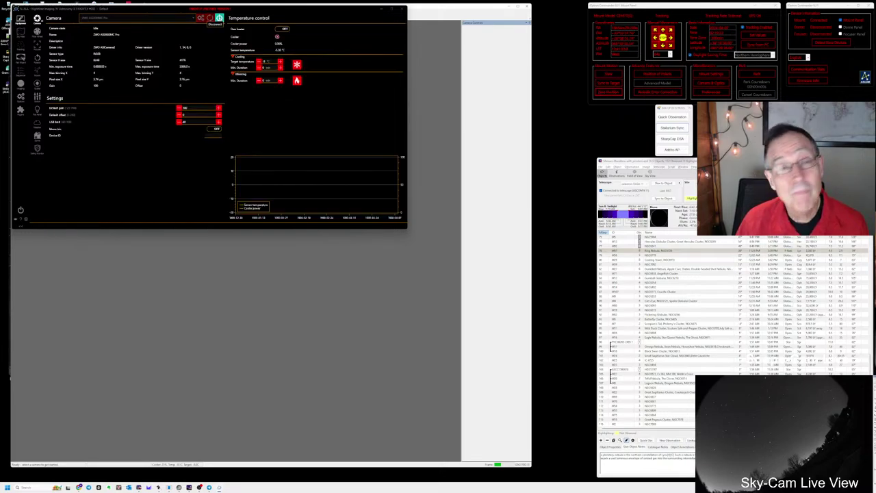
left_click(37, 45)
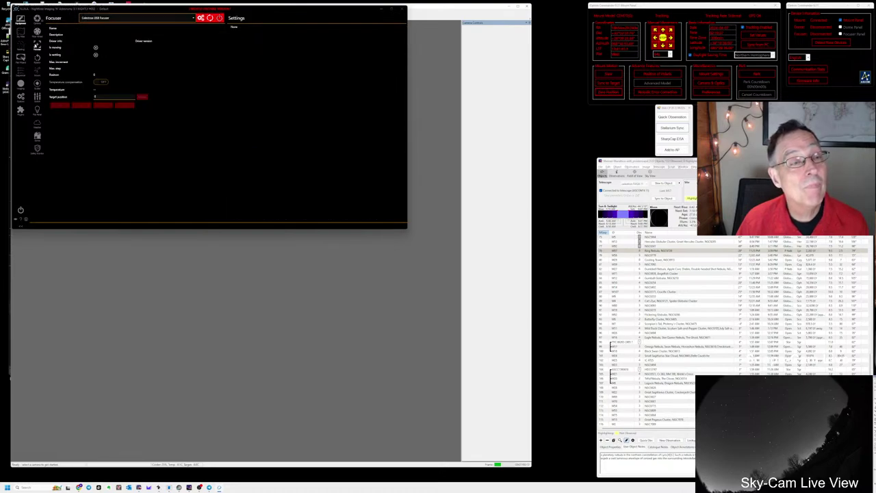
left_click(219, 17)
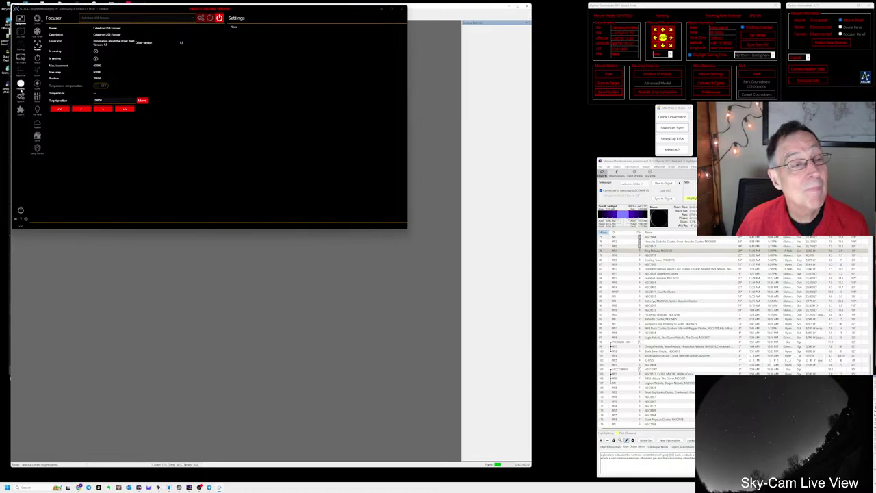
left_click(21, 84)
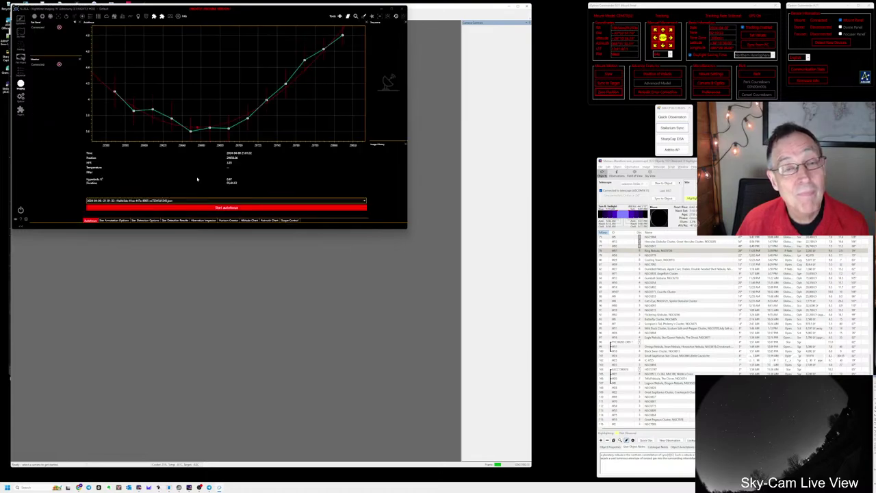
left_click(226, 206)
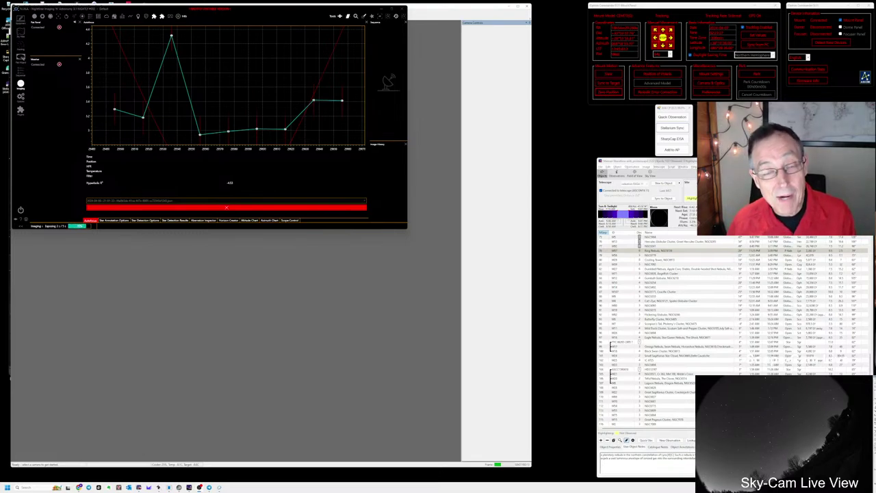
- Switch to the web browser and open the EAA discussion forum on The Sky Searchers site
key("alt+Tab")
key("alt+Tab")
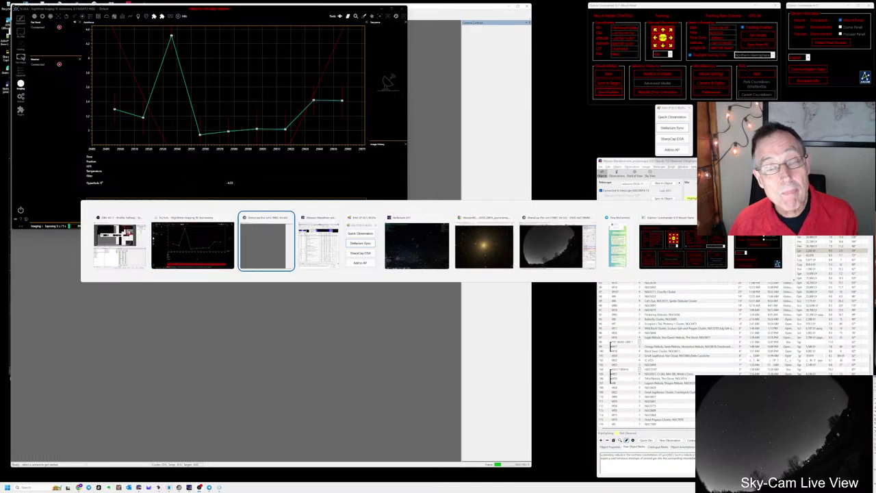
key("alt+Tab")
key("alt+Tab")
key("alt+Tab")
key("alt+Tab")
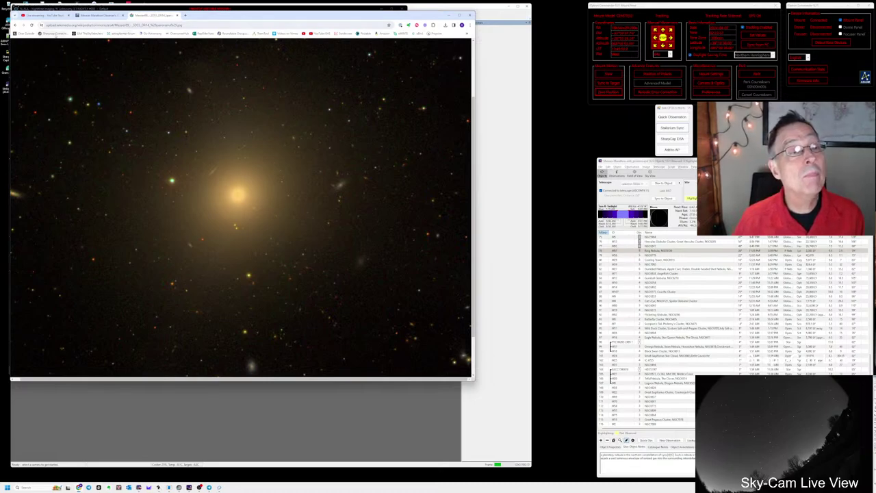
left_click(87, 33)
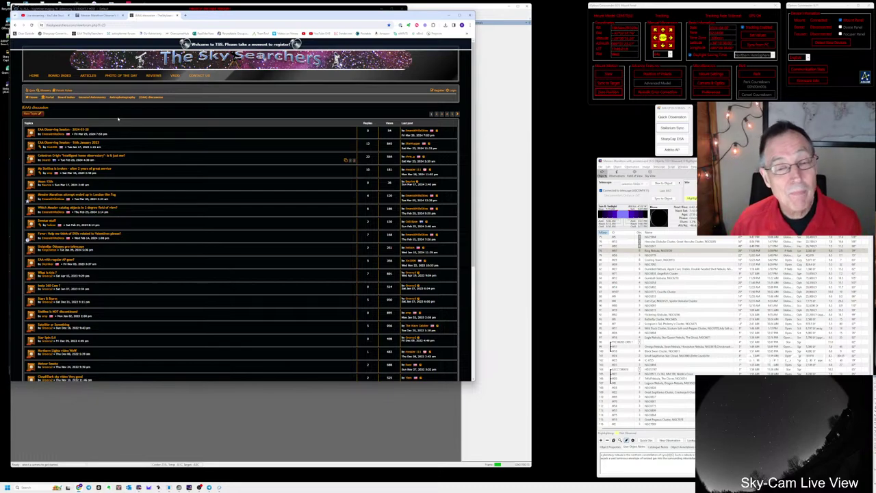
- Check the autofocus progress in N.I.N.A. and bring SharpCap back to the front
key("alt+Tab")
key("alt+Tab")
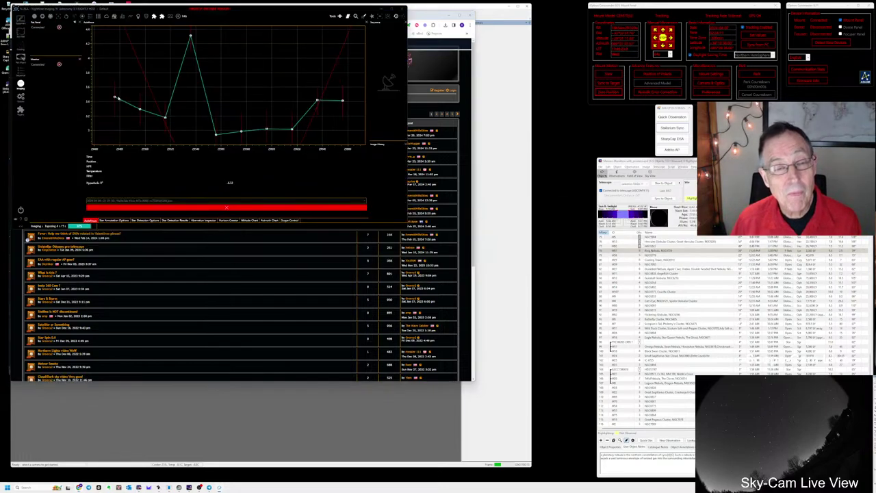
left_click(228, 423)
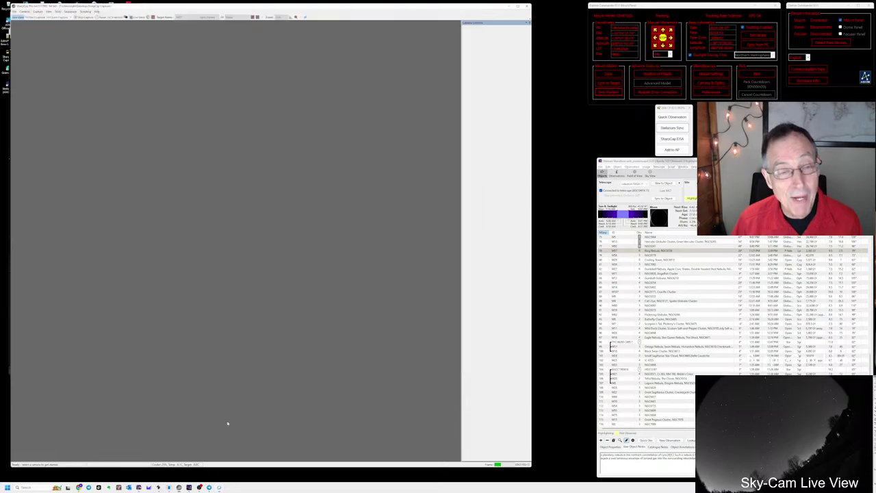
- Switch back to N.I.N.A. and examine the finished autofocus curve
key("alt+Tab")
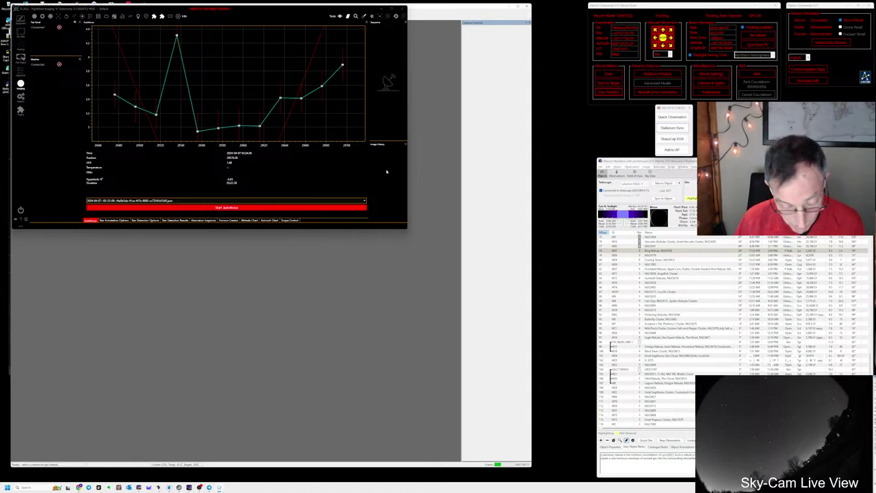
key("alt+Tab")
key("alt+Tab")
key("alt+Tab")
key("alt+Tab")
key("alt+Tab")
key("alt+Tab")
key("alt+Tab")
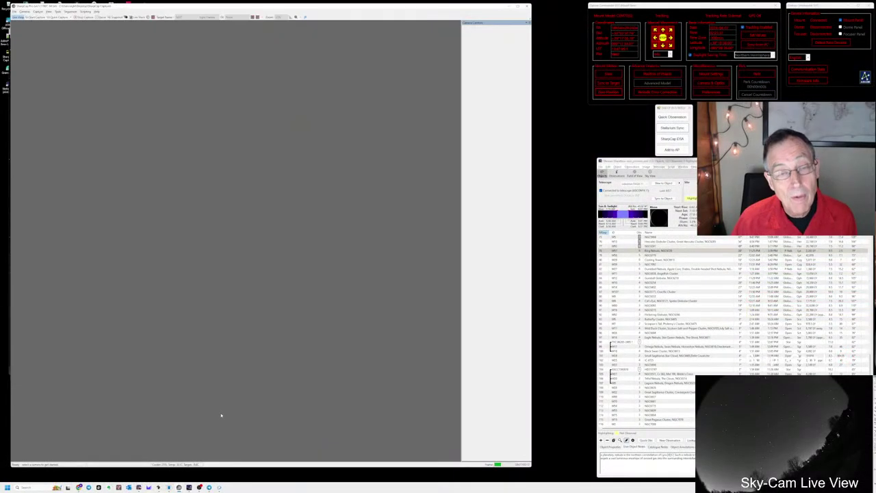
key("alt+Tab")
key("alt+Tab")
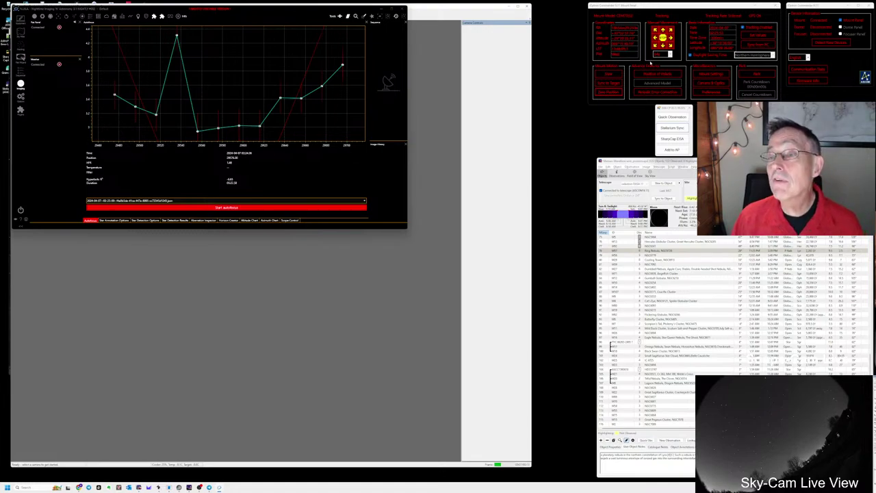
- Send the mount to its zero position in iOptron Commander, and start another autofocus run in N.I.N.A
left_click(617, 97)
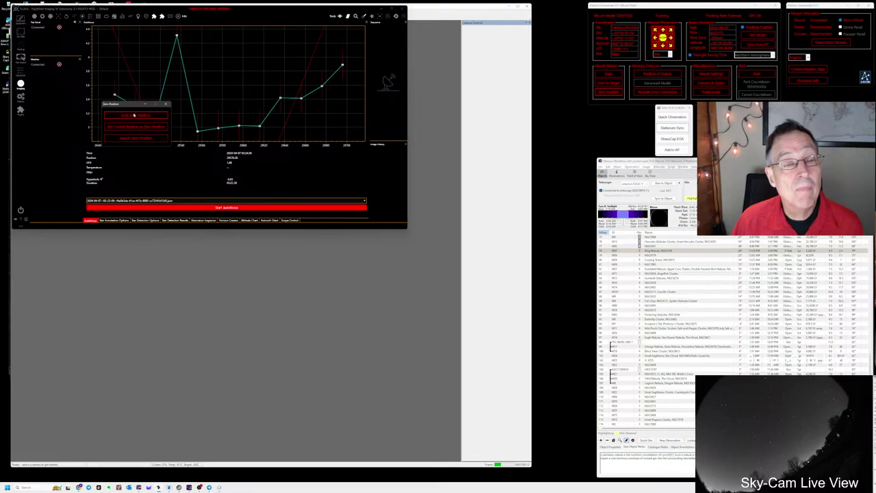
left_click(134, 115)
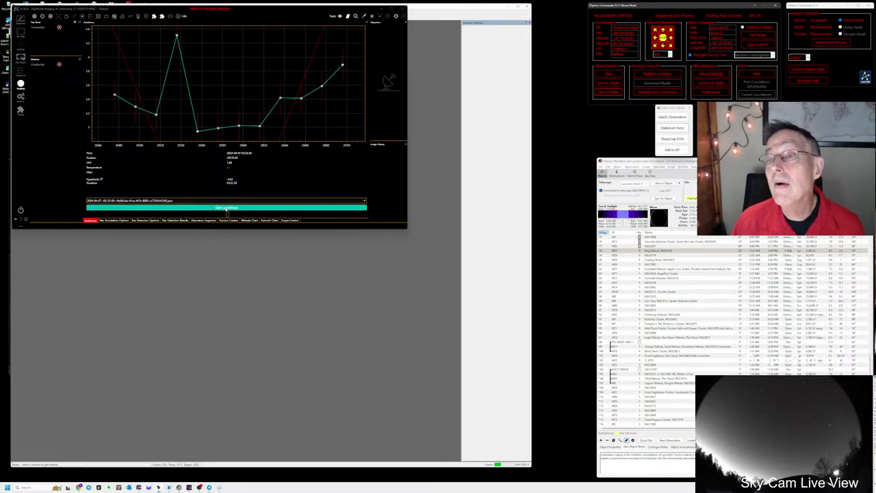
left_click(226, 209)
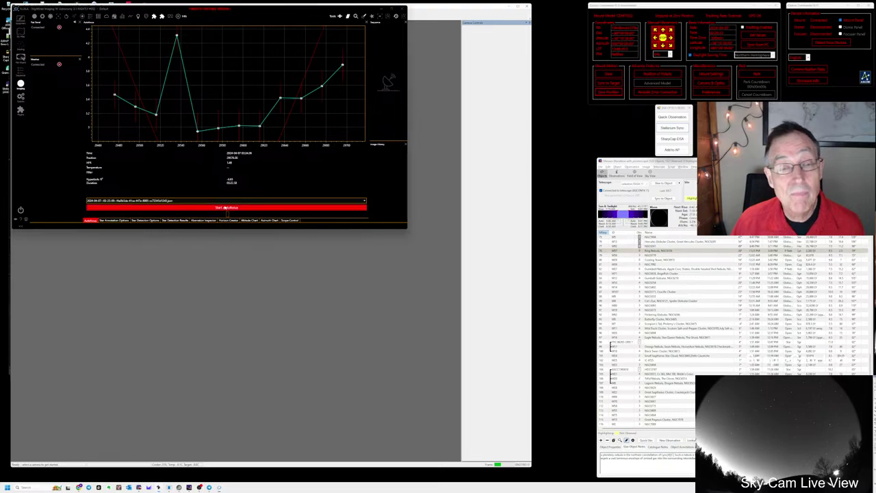
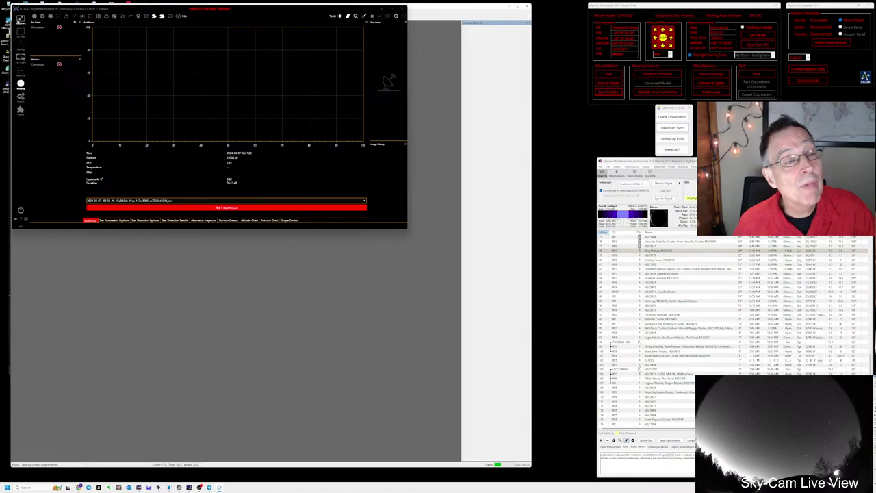
- Disconnect the Celestron USB Focuser and the ZWO camera in N.I.N.A., and return to SharpCap
left_click(20, 20)
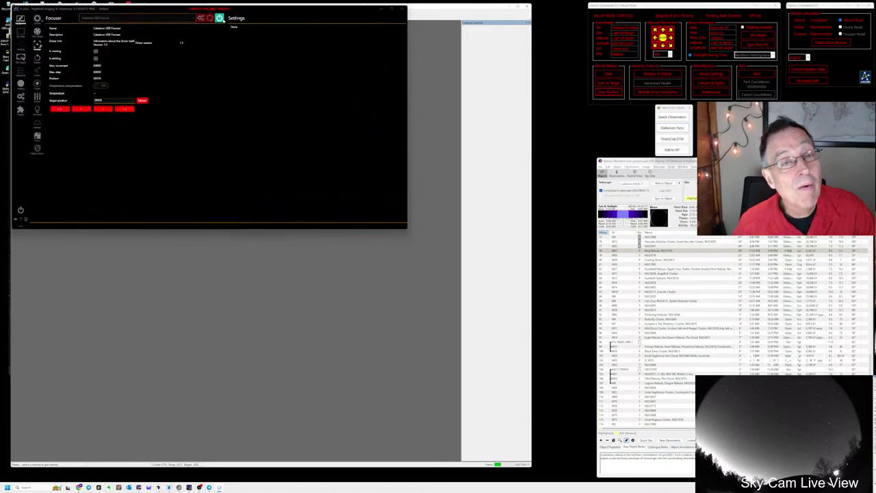
left_click(220, 18)
left_click(227, 127)
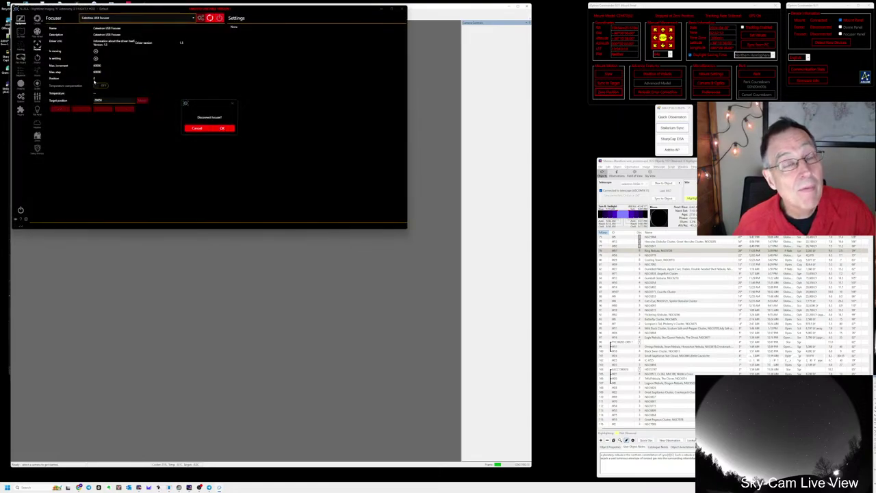
left_click(38, 19)
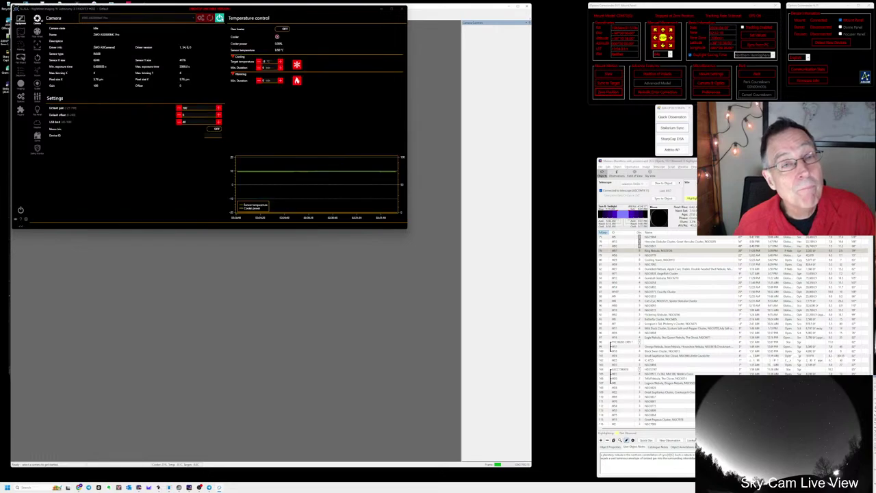
left_click(219, 18)
left_click(223, 128)
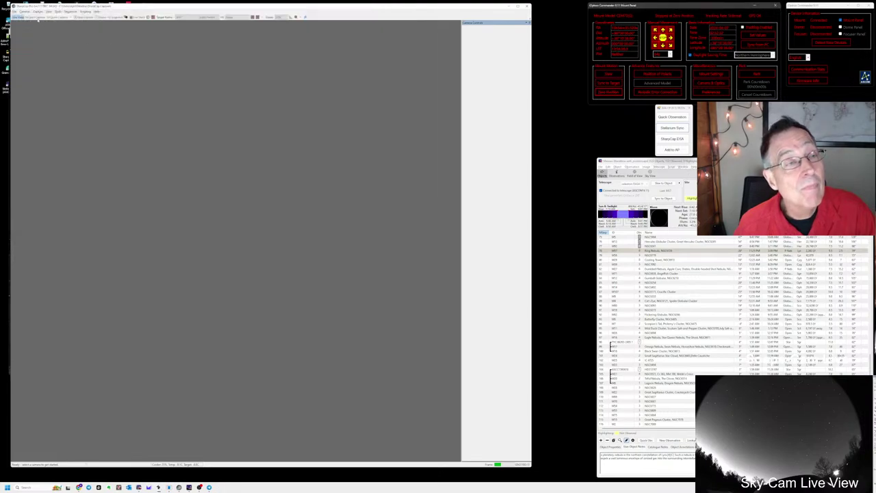
- Open the ZWO ASI2600MC Pro camera in SharpCap and enable tracking on the mount in iOptron Commander
left_click(24, 11)
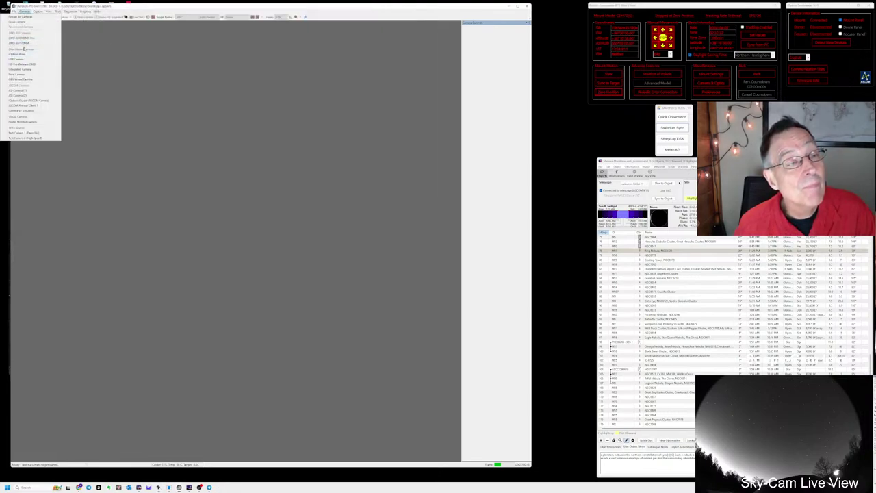
left_click(25, 38)
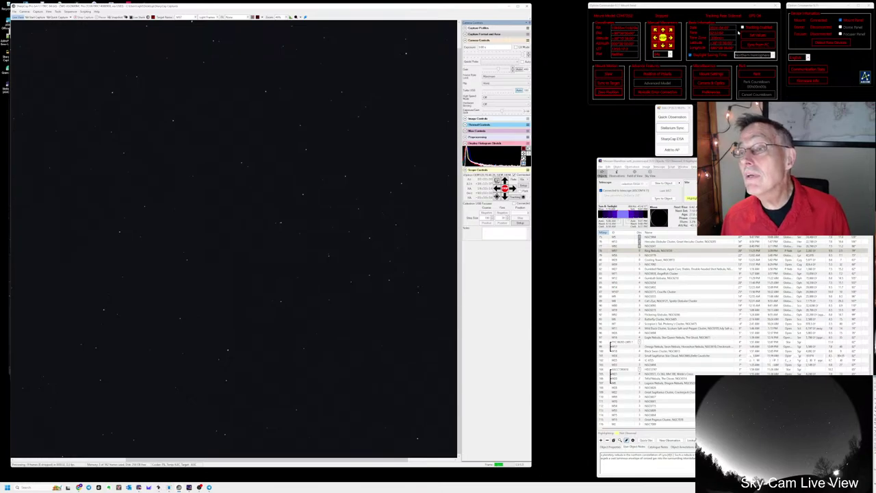
left_click(742, 28)
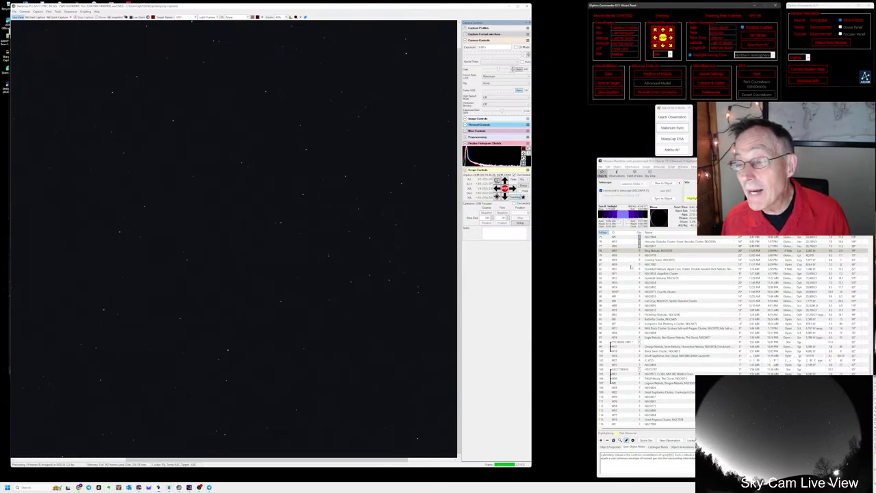
- Slew the telescope to M57, the Ring Nebula, from the Messier marathon list
left_click(652, 252)
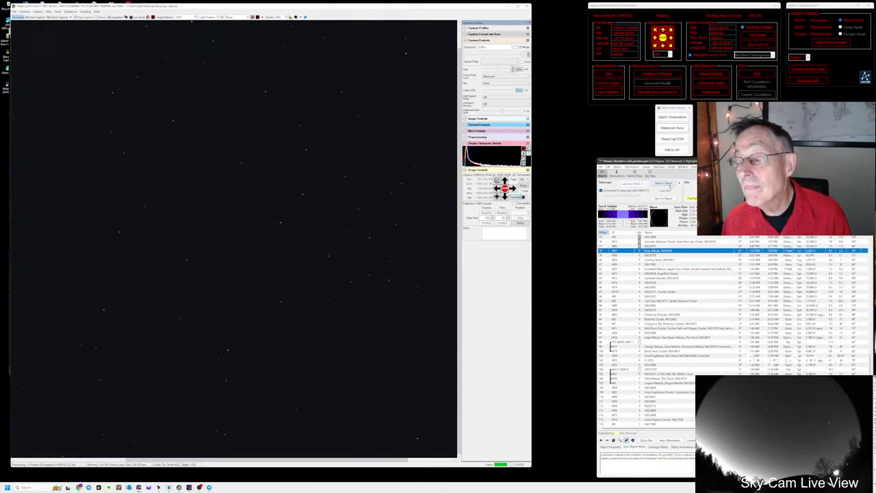
left_click(665, 184)
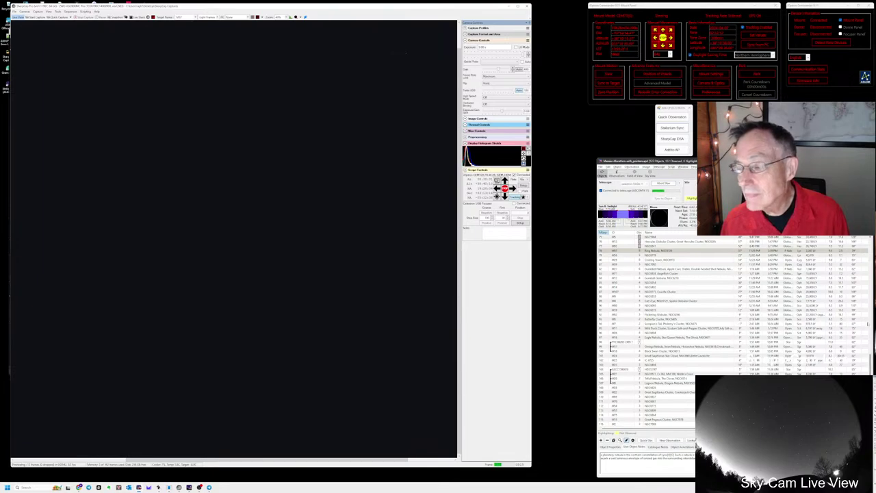
scroll(733, 329, "down", 2)
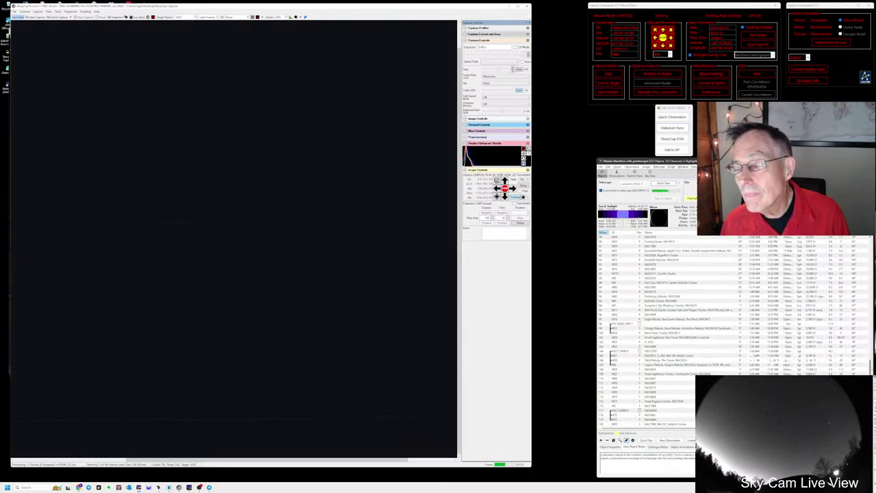
scroll(733, 308, "up", 1)
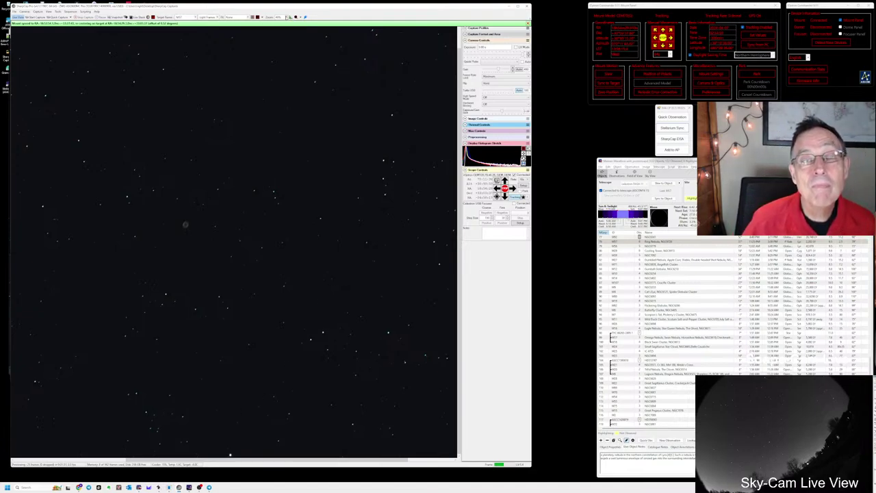
- Fit the SharpCap image with Auto zoom, and run the recent imaging preparation sequence with M57 as the target name
left_click(280, 17)
left_click(282, 49)
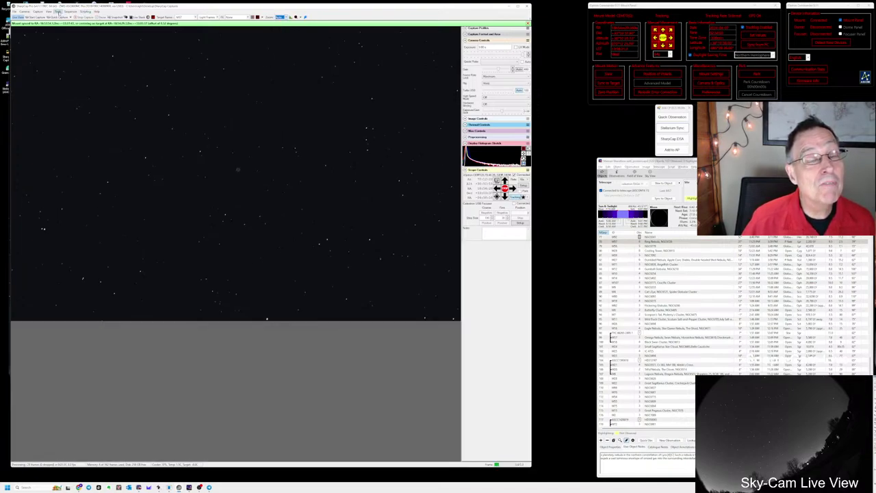
left_click(69, 12)
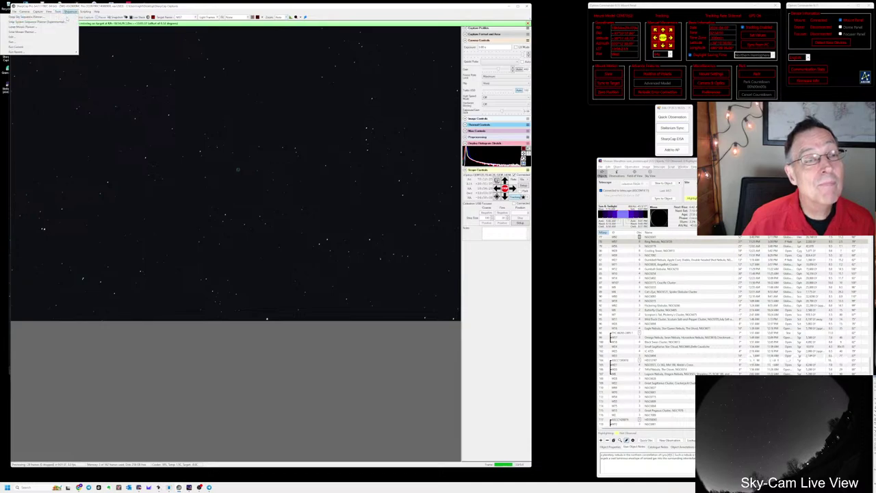
mouse_move(70, 52)
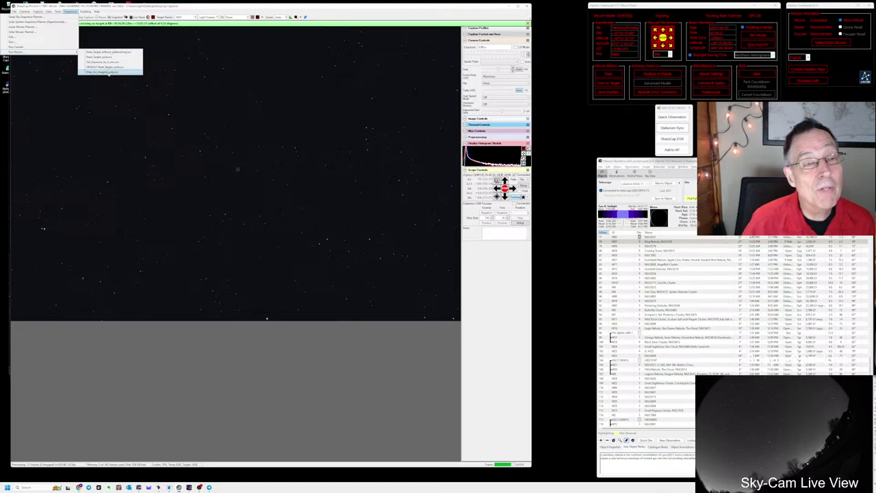
left_click(107, 72)
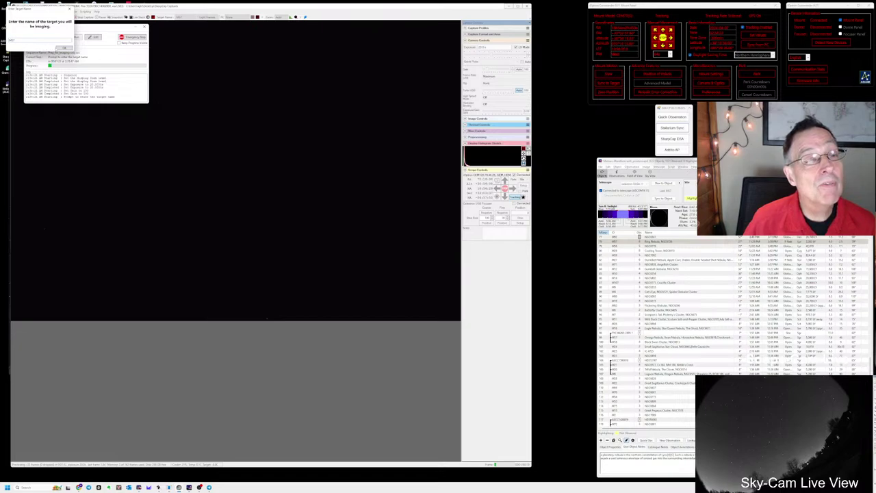
left_click(63, 49)
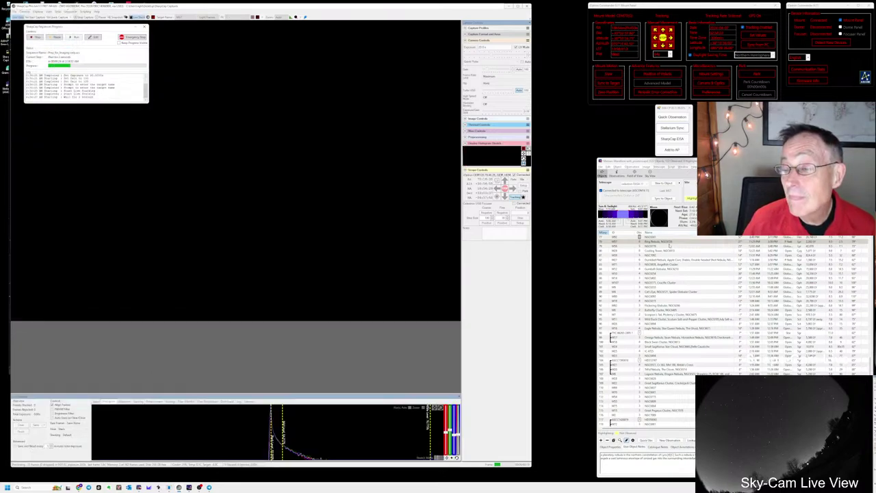
- Sync Stellarium to the Ring Nebula entry of the observing list, and bring Stellarium to the front
left_click(669, 241)
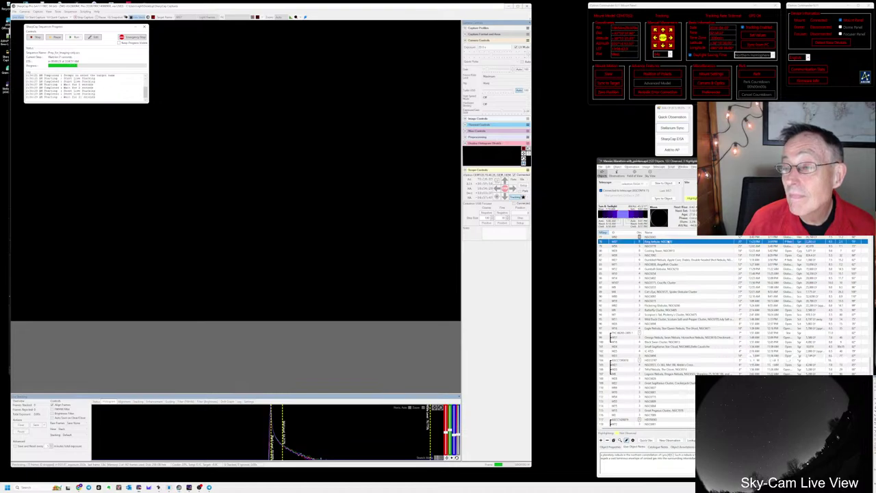
left_click(673, 128)
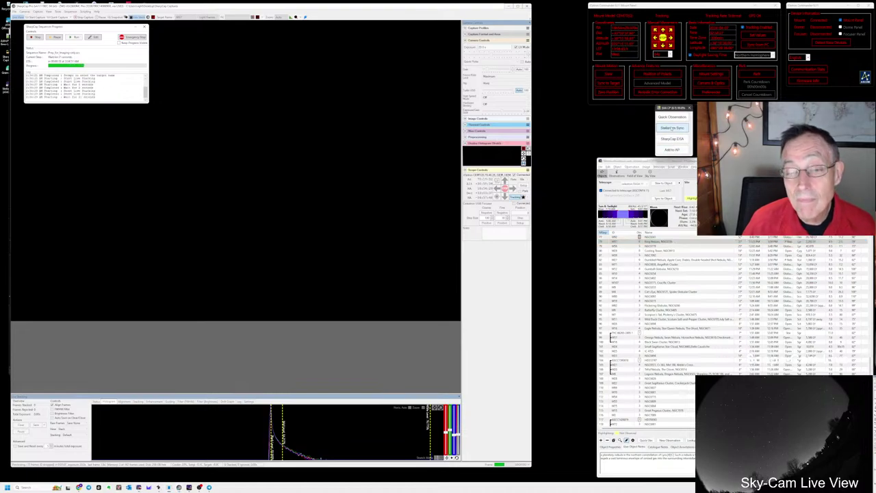
key("alt+Tab")
key("alt+Tab")
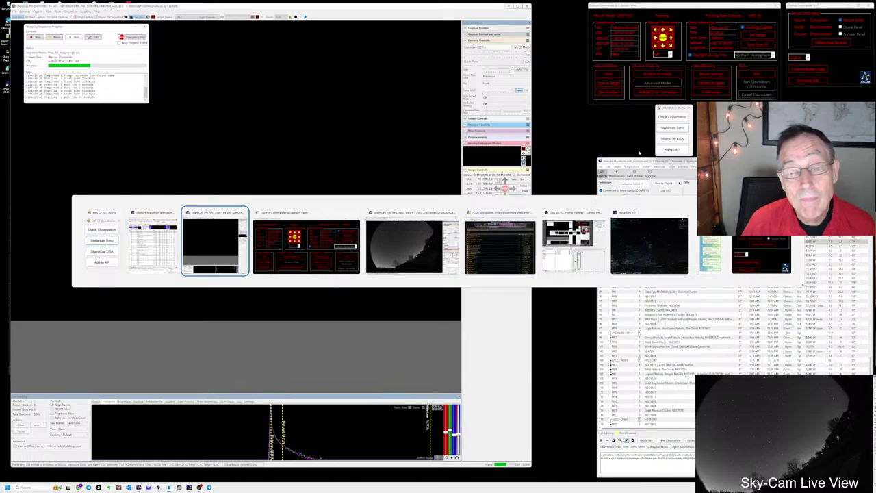
key("alt+Tab")
key("alt+Tab")
key("alt+Tab")
key("alt+Tab")
key("alt+Tab")
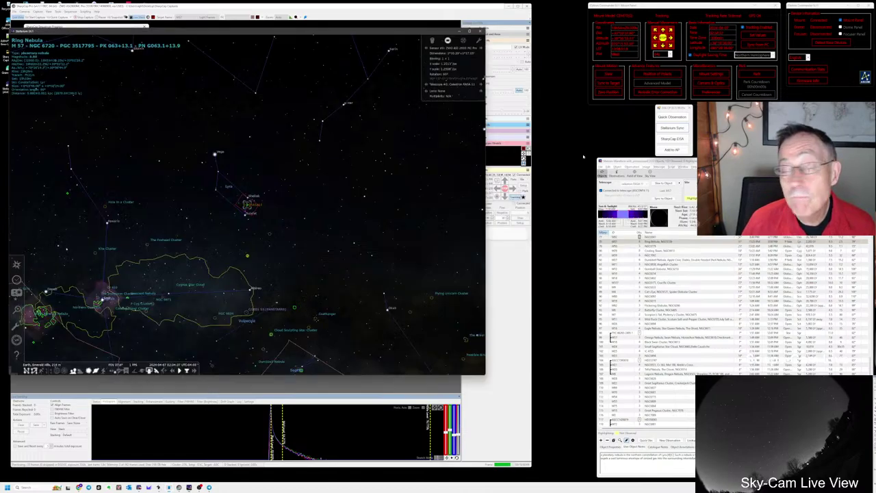
- Examine where the Ring Nebula lies among the surrounding constellations at wide and narrow fields, and return to SharpCap
scroll(261, 210, "down", 5)
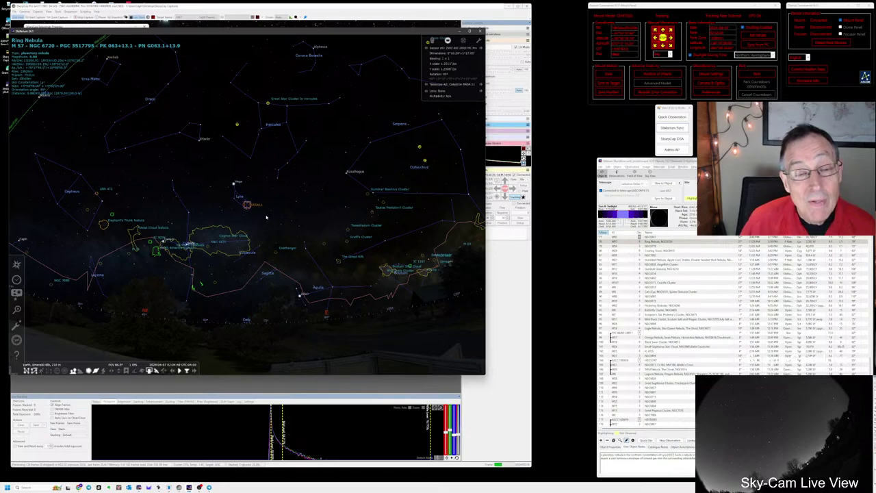
scroll(266, 218, "up", 3)
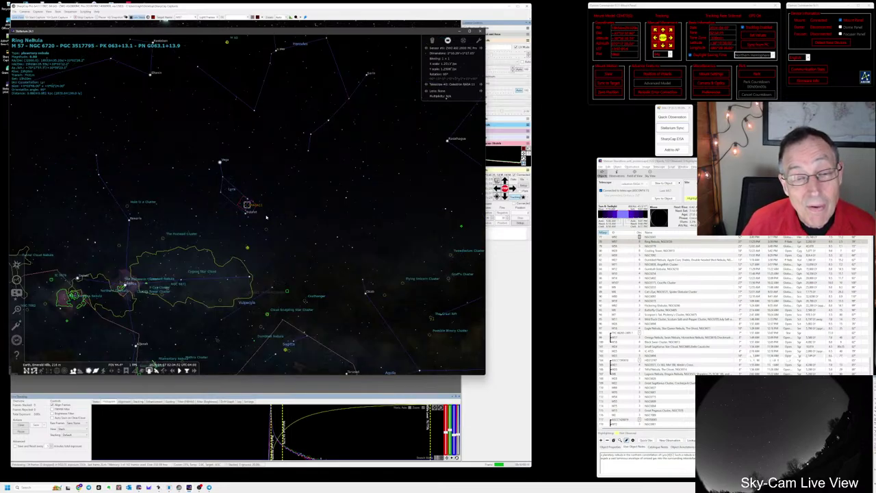
scroll(266, 218, "up", 2)
scroll(267, 218, "down", 5)
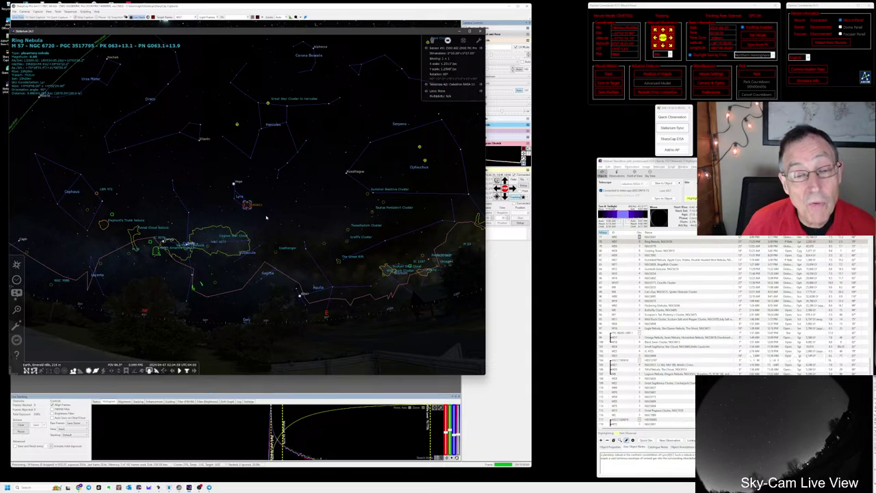
scroll(262, 216, "up", 5)
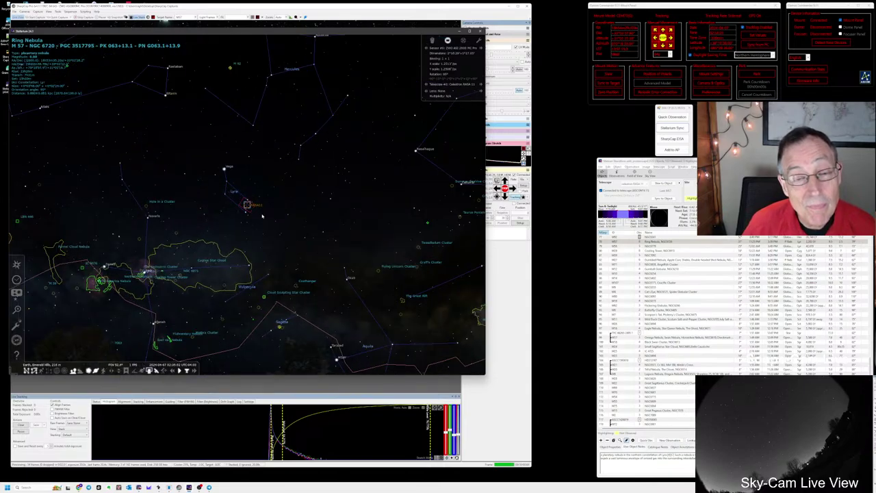
key("alt+Tab")
key("alt+Tab")
key("alt+Tab")
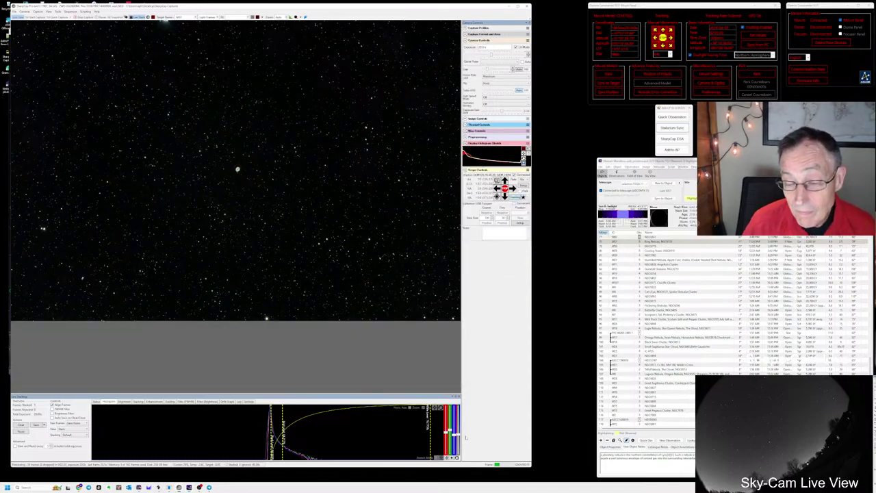
- Auto-stretch the M57 live stack, fine-tune its histogram stretch, and view the nebula more closely
left_click(435, 408)
left_click(435, 409)
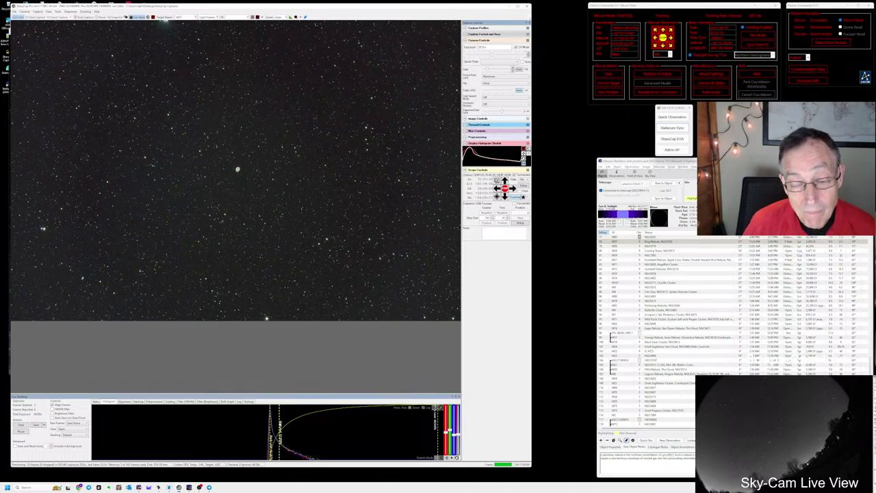
left_click_drag(279, 431, 281, 431)
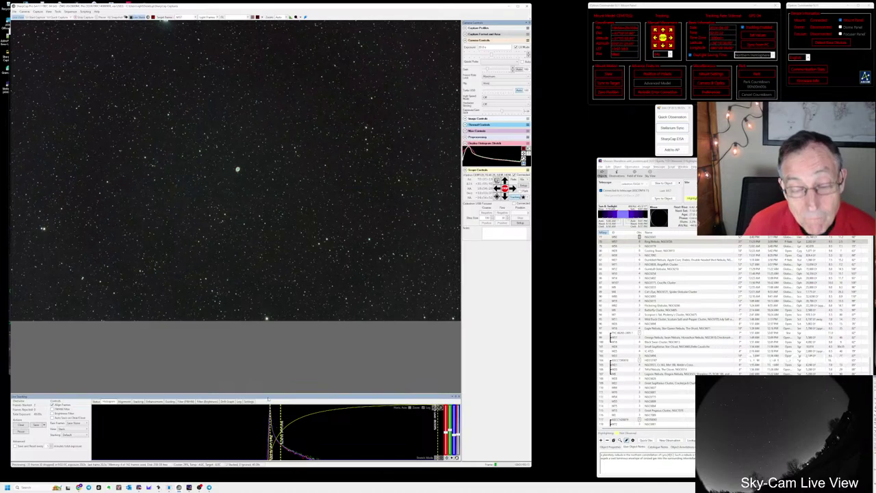
scroll(230, 180, "up", 3)
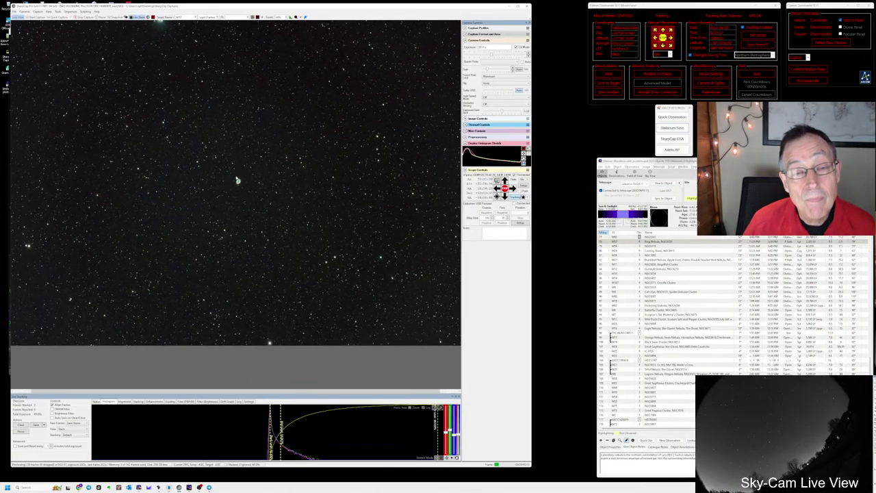
- View M57 closely and log a quick observation noting the refocus, the visible central star, and the greens and reds in the planetary
scroll(243, 218, "up", 3)
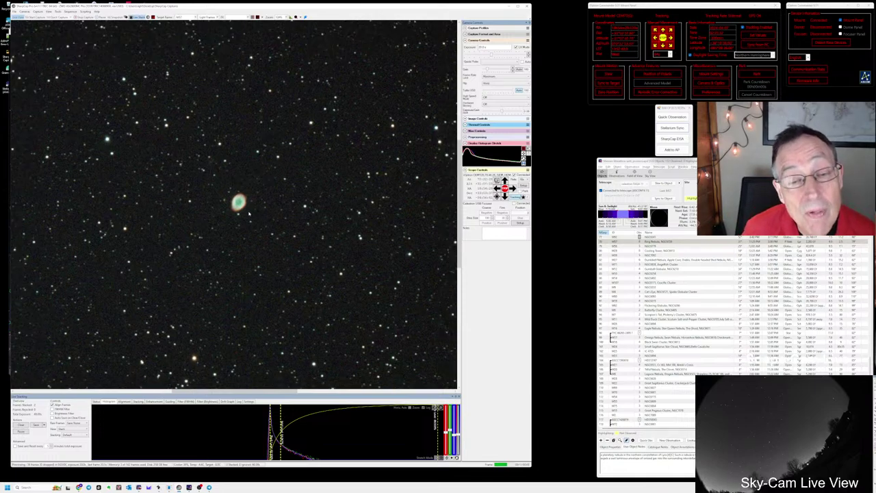
scroll(248, 214, "up", 2)
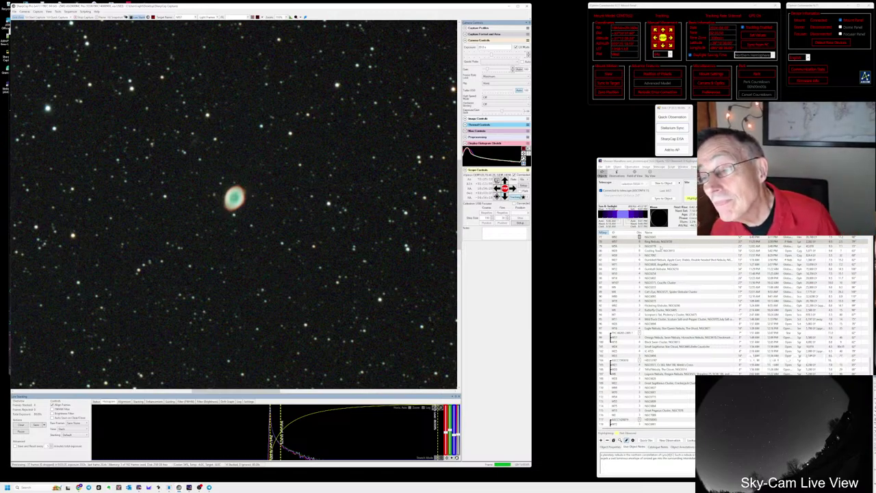
left_click(641, 242)
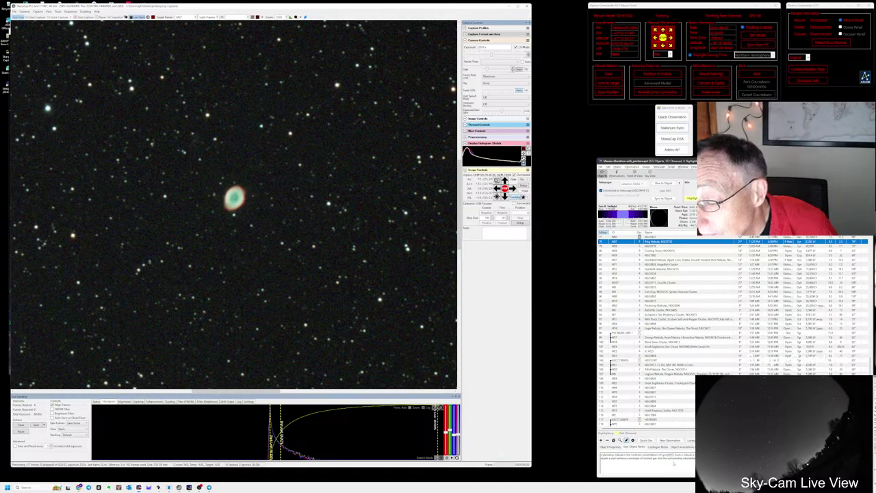
left_click(670, 115)
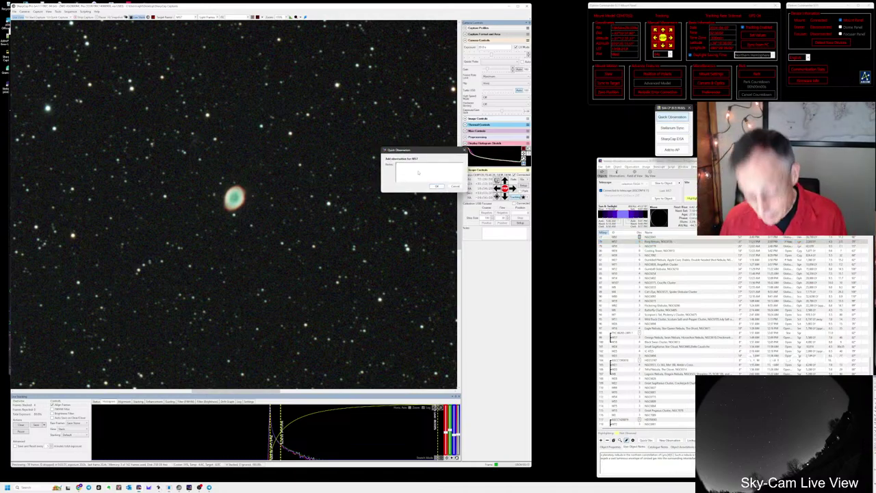
type("Nice")
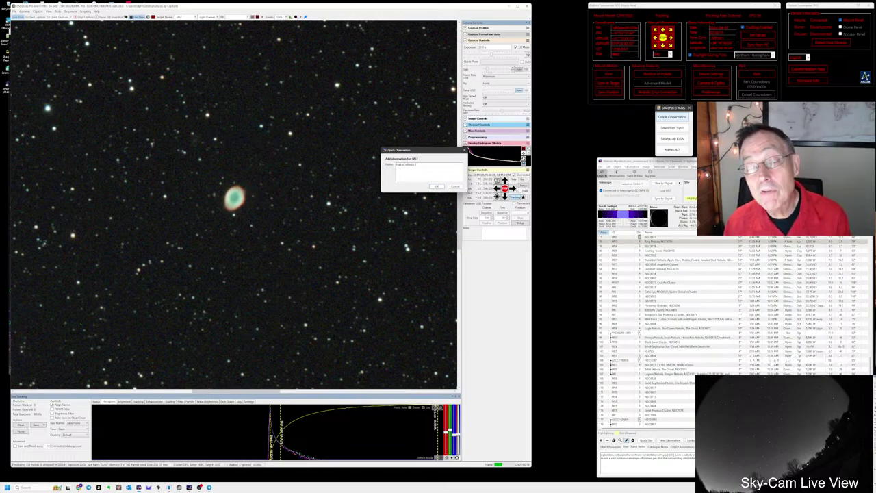
type(" n")
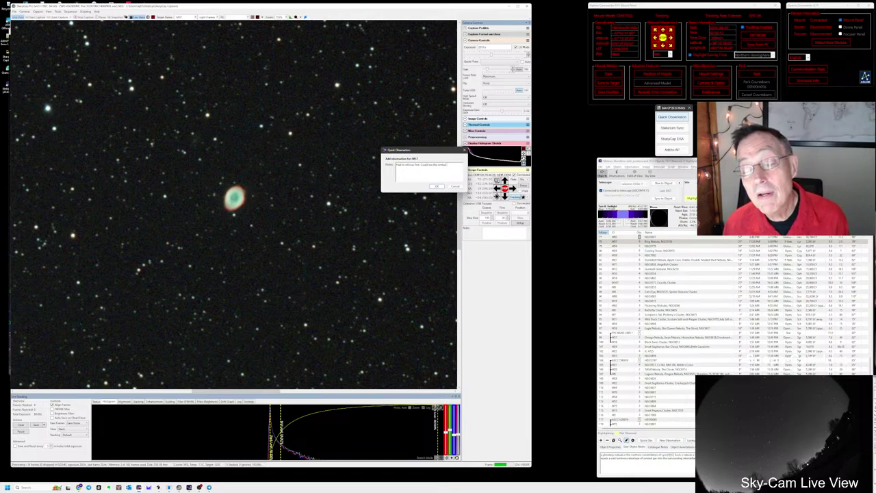
type("ring")
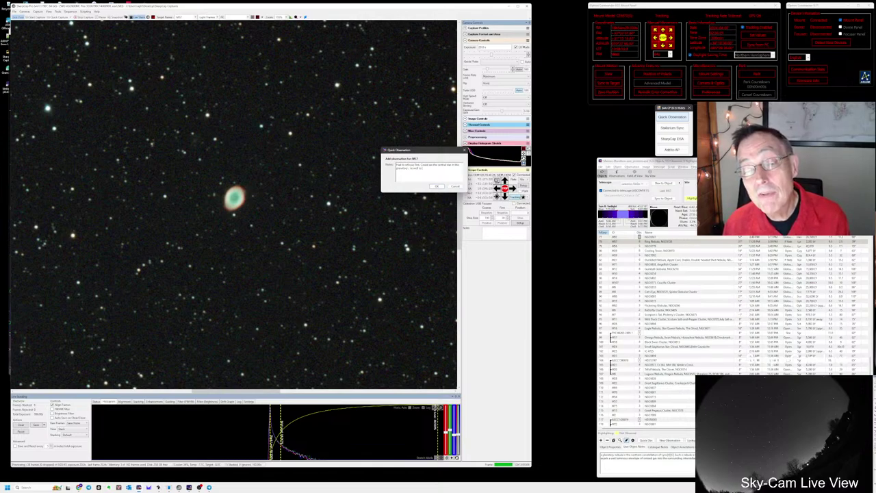
type("red")
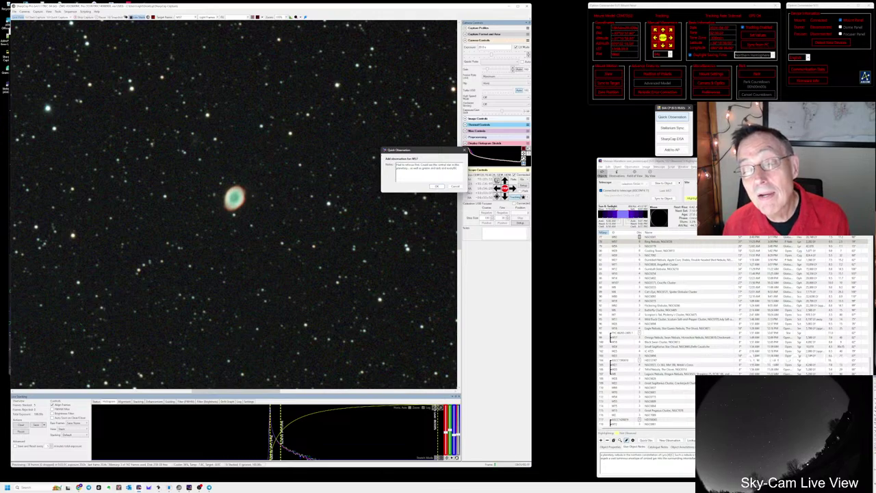
type(" between")
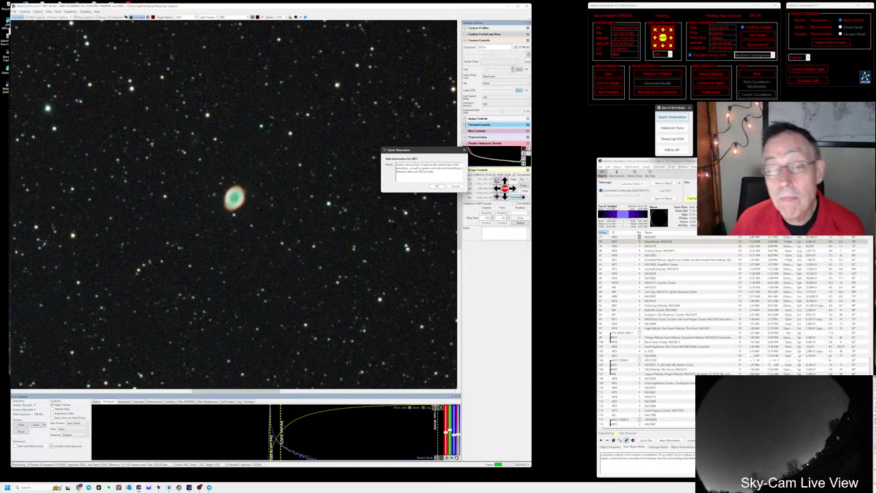
left_click(437, 186)
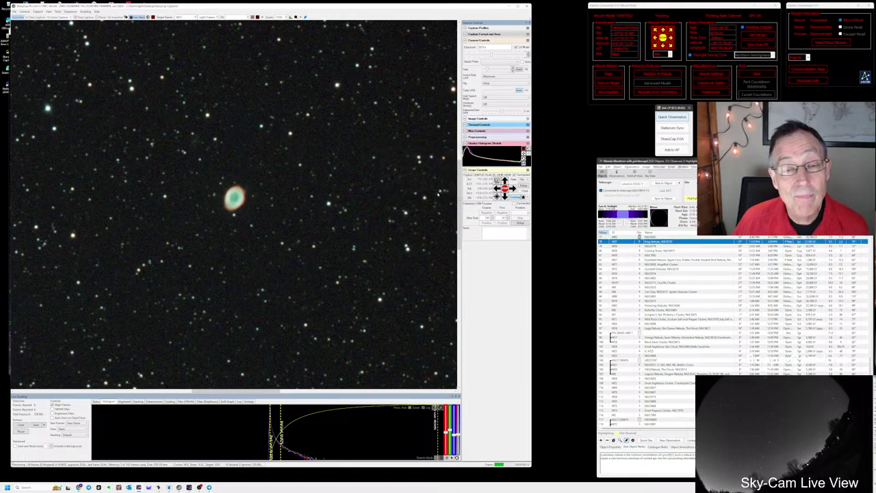
- Run the recent SharpCap sequence that sets the exposure to 2 seconds
left_click(70, 11)
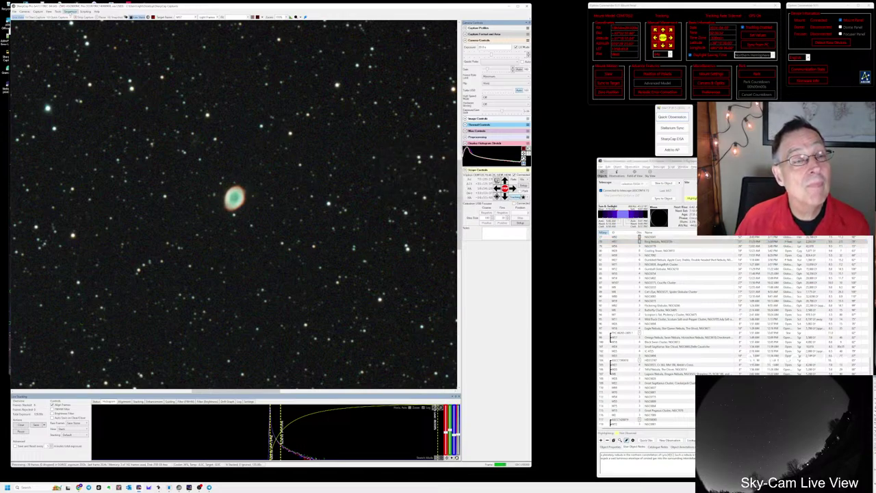
left_click(71, 12)
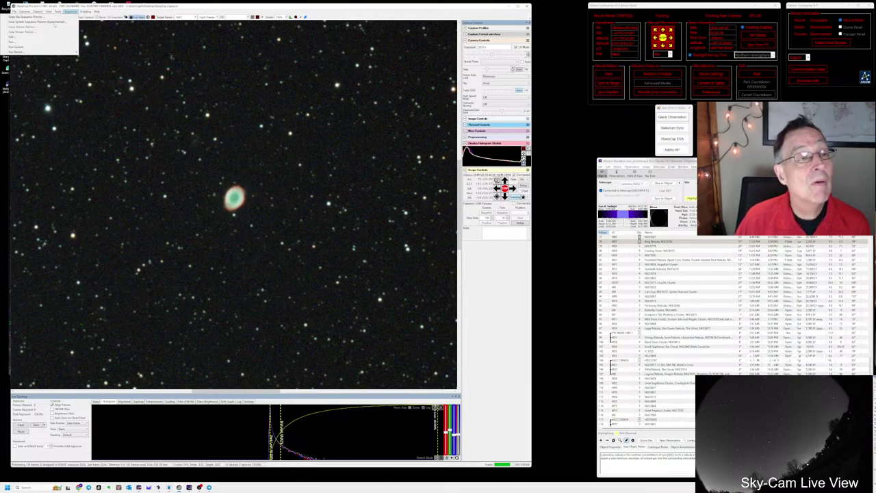
mouse_move(75, 53)
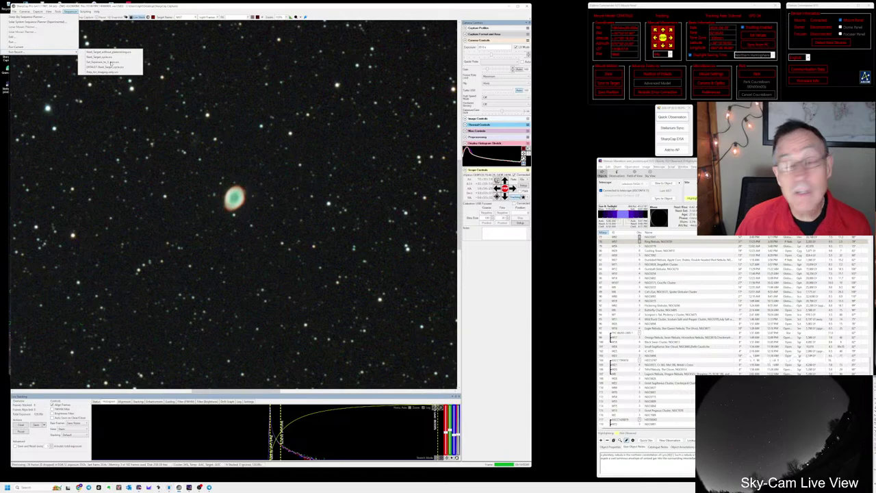
left_click(111, 62)
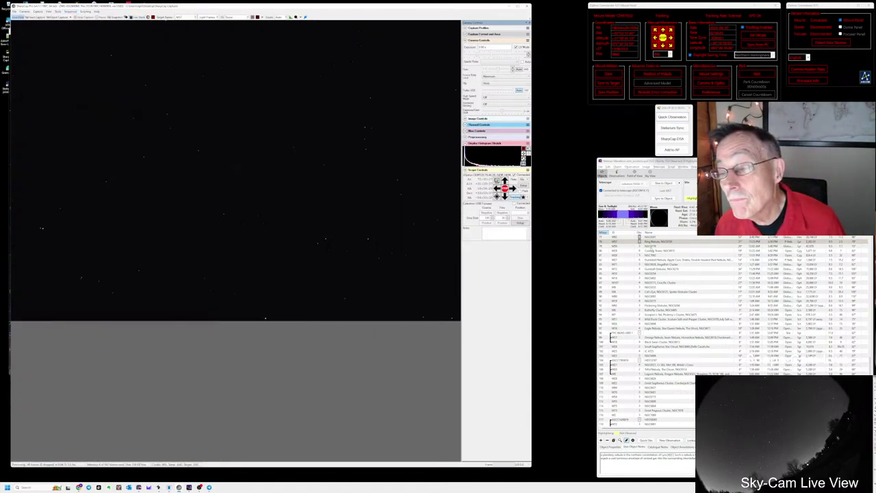
- Slew the telescope to M56 (NGC6779) from the observing list, sync Stellarium to it, and bring Stellarium to the front
left_click(647, 245)
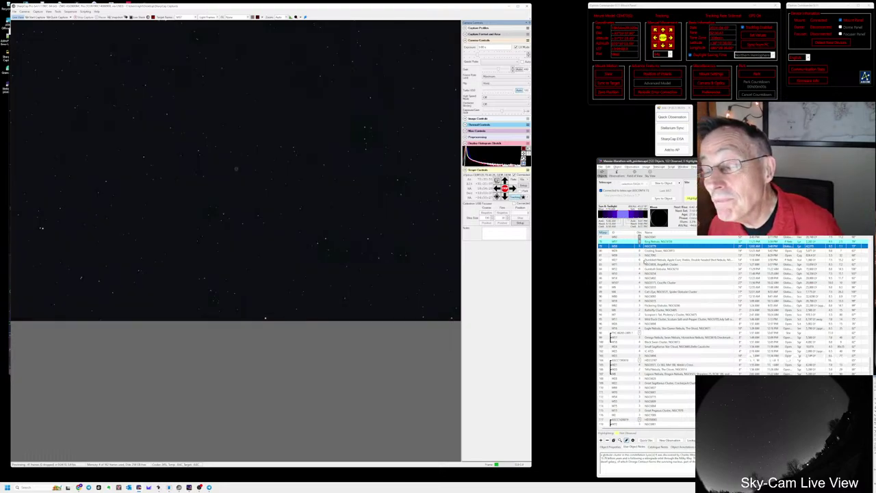
left_click(147, 101)
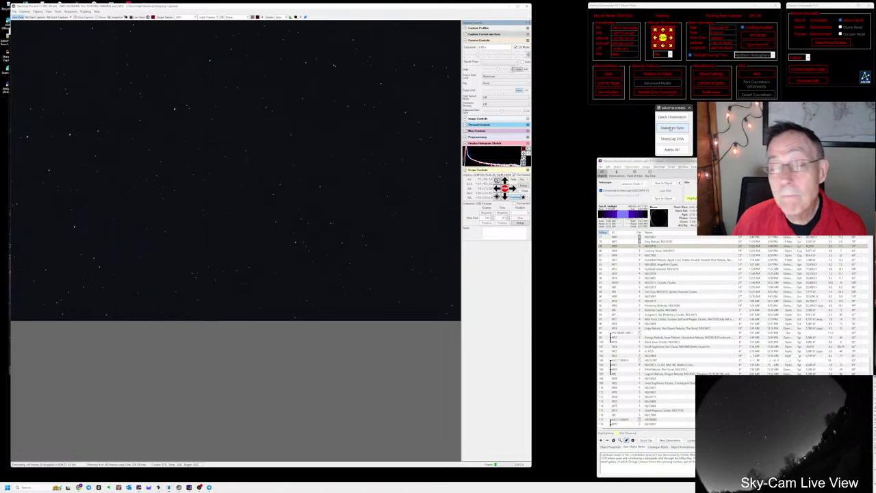
key("alt+Tab")
key("Tab")
key("Tab")
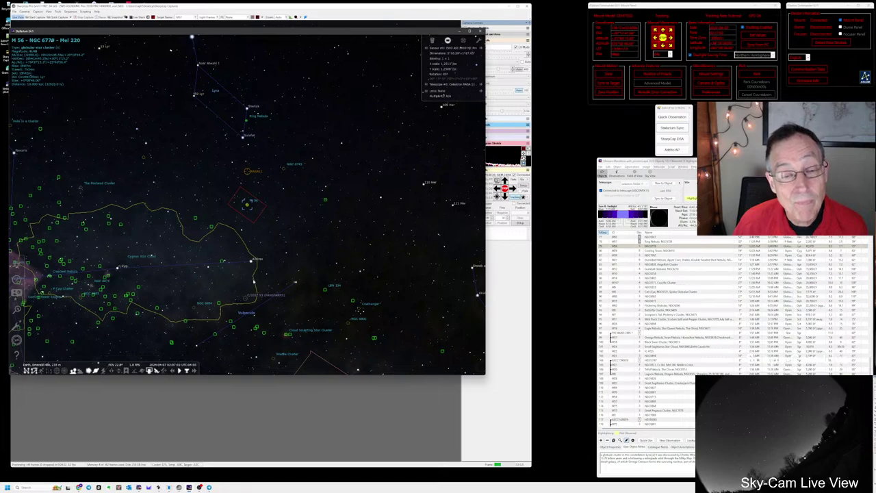
- Examine where M56 lies among the surrounding constellations at a wider field, and return to SharpCap
scroll(253, 278, "down", 2)
scroll(259, 191, "down", 3)
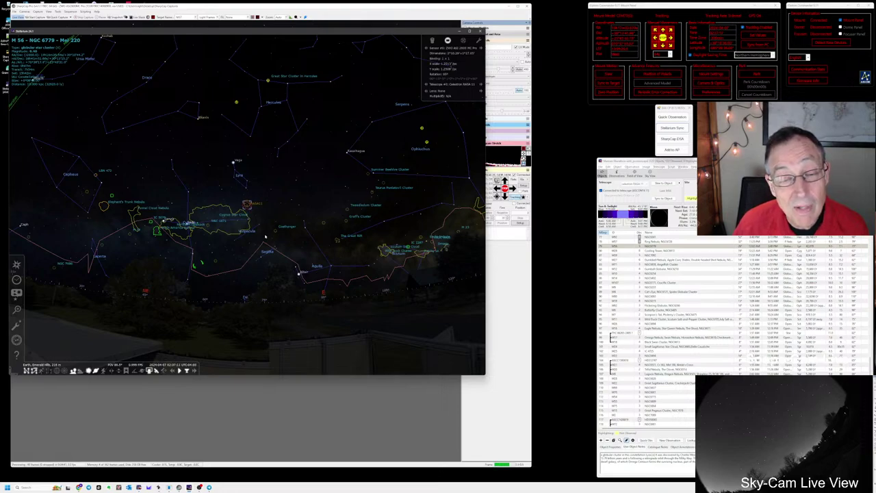
left_click(239, 444)
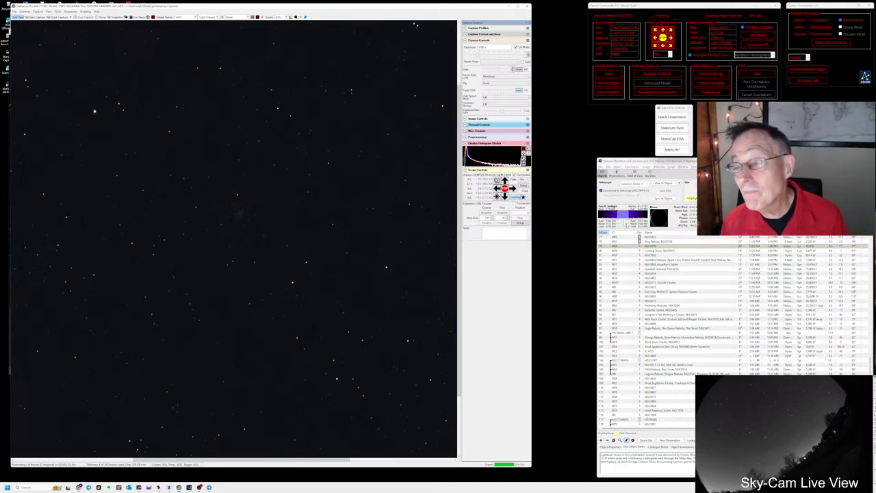
- Log a quick observation for M56 noting that it could be observed with just 2 second images
left_click(651, 246)
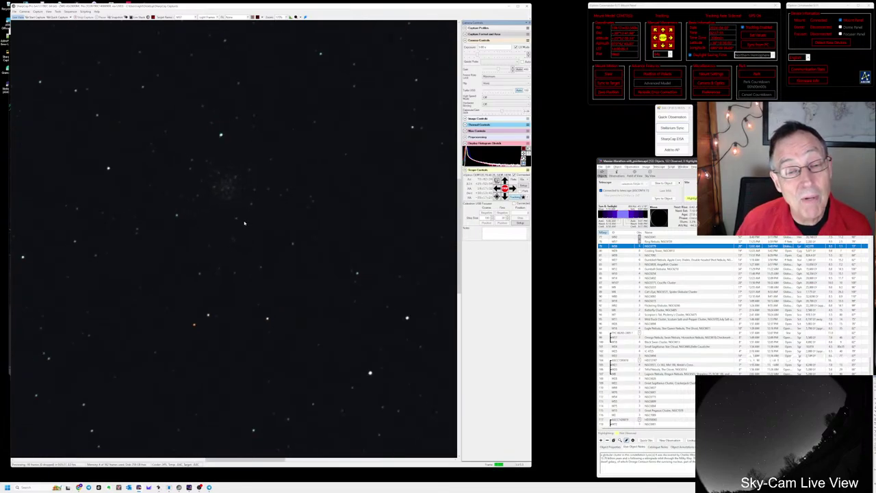
left_click(672, 117)
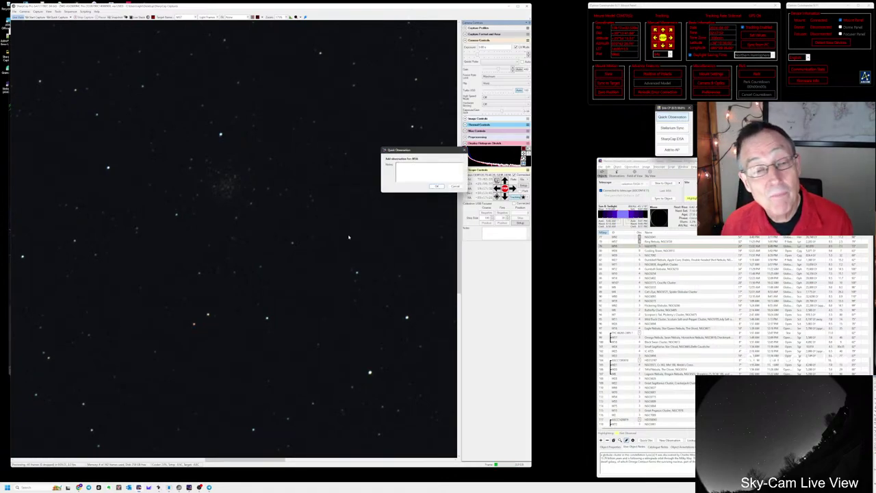
type("we could observe nothing with just 2 second images")
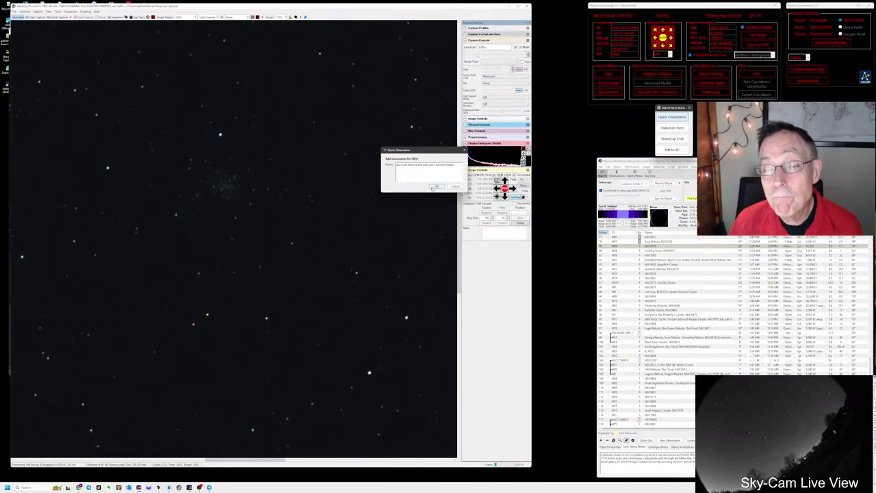
left_click(436, 186)
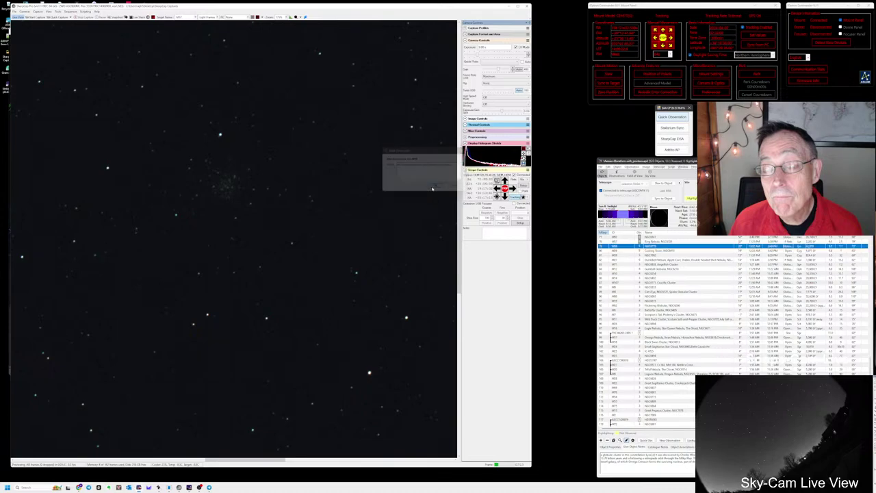
- Slew the telescope to the Cooling Tower cluster (M29, NGC6913) from the observing list, and reset the SharpCap image zoom
left_click(664, 251)
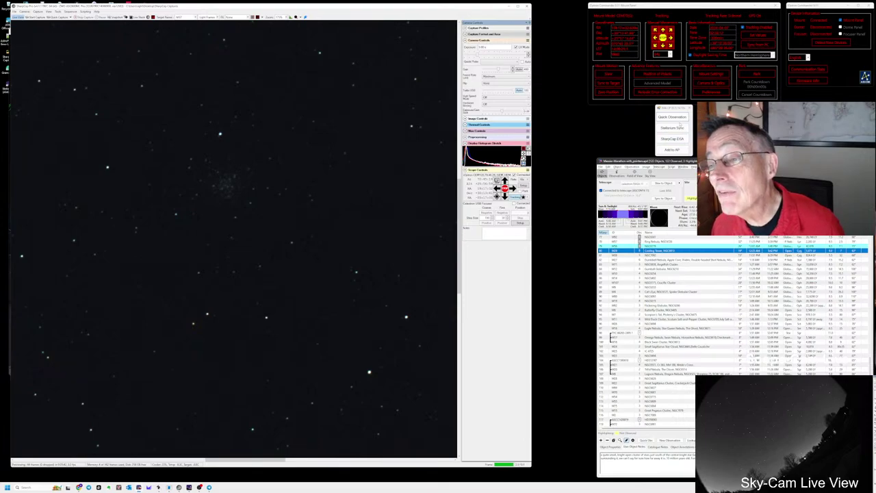
left_click(666, 183)
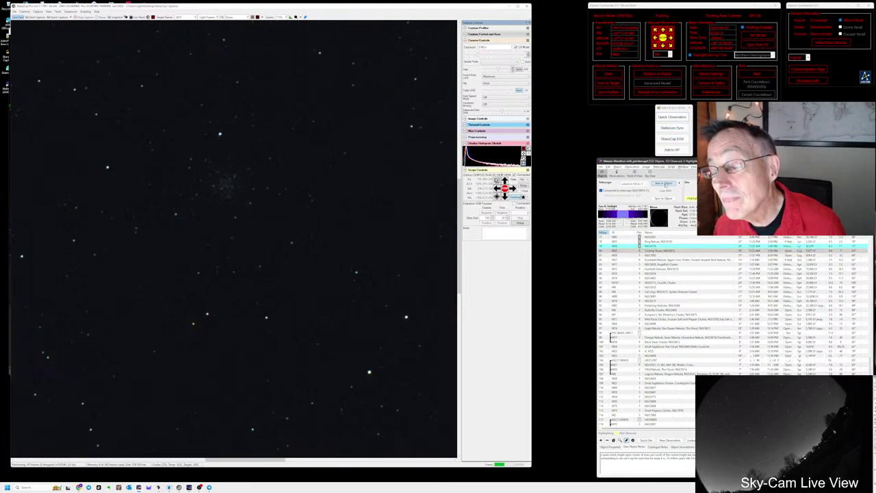
left_click(284, 17)
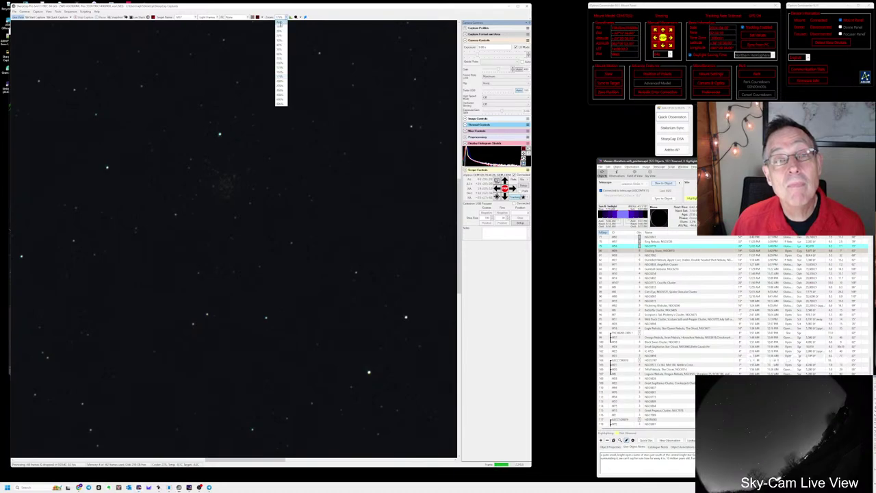
left_click(281, 77)
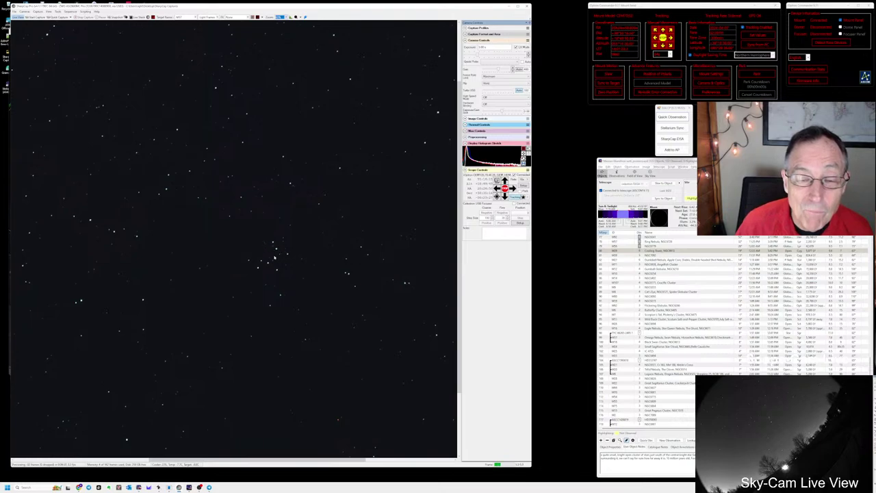
- Log a quick observation for M29 noting that the cooling tower asterism could be seen in this cluster
left_click(675, 250)
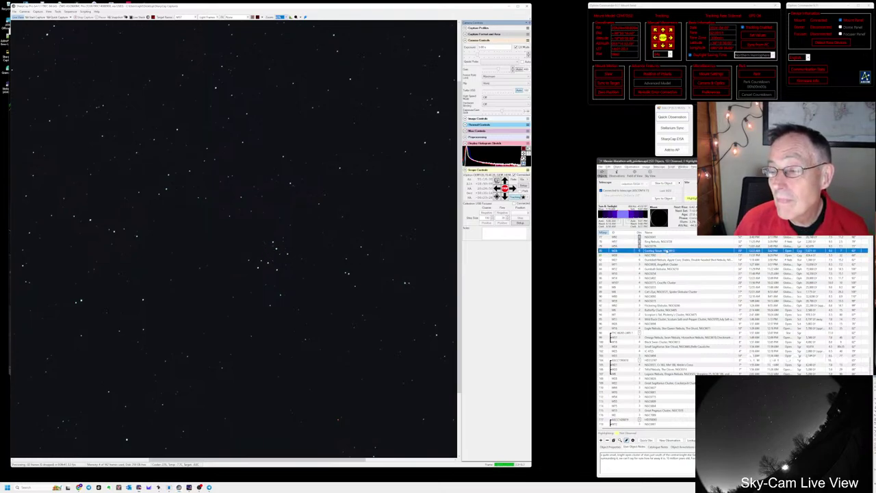
left_click(679, 119)
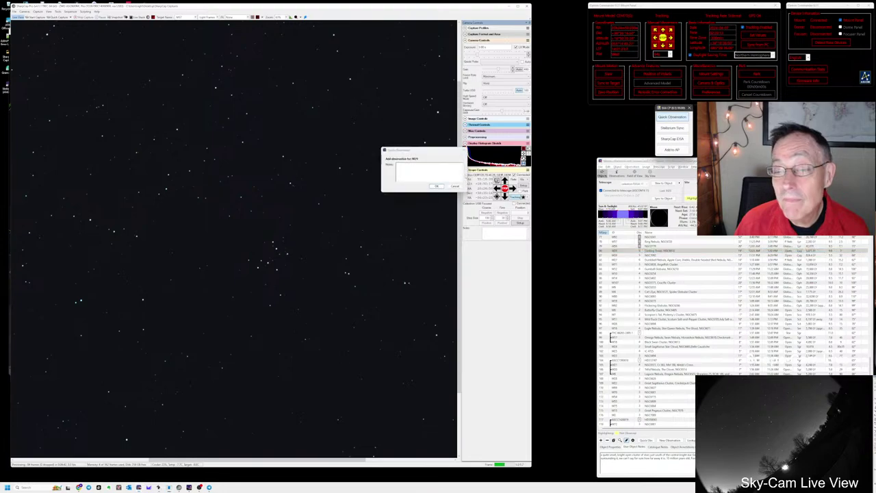
type("Nice cluster")
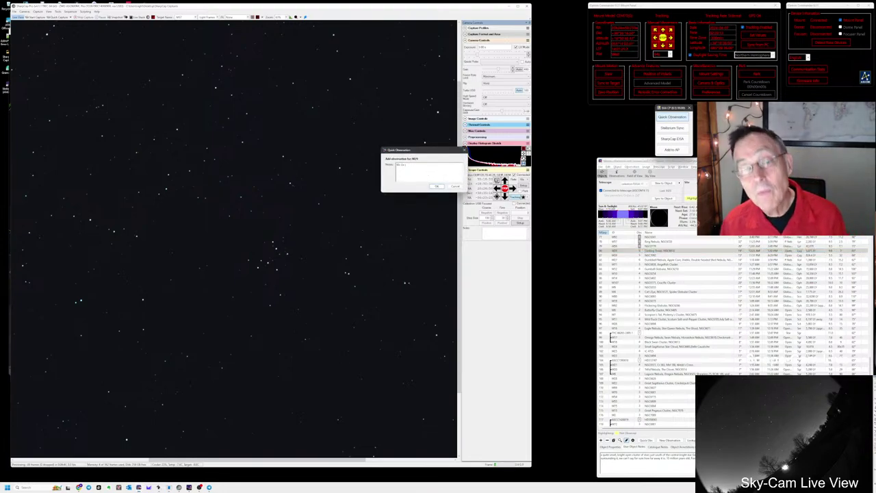
type(" in ne")
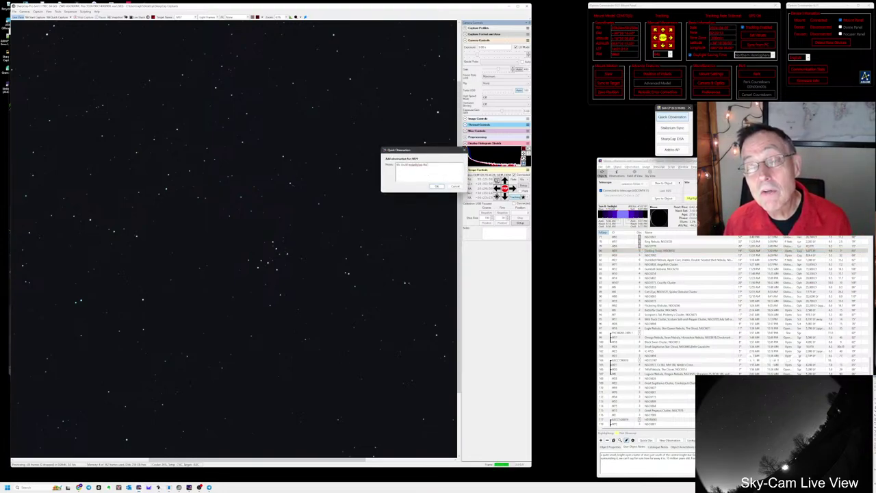
type("ng")
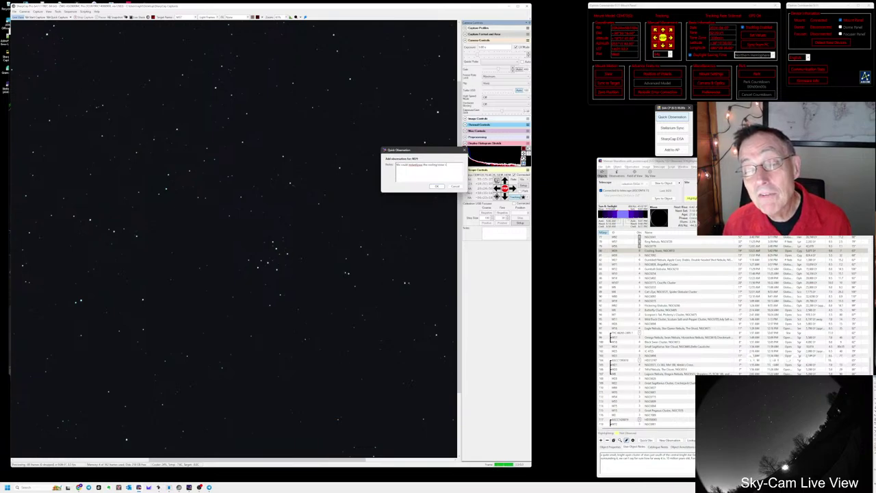
type("art")
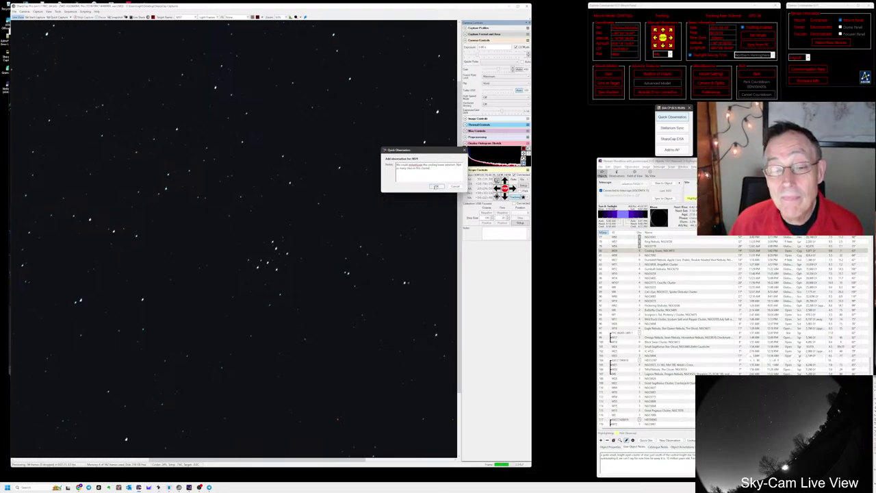
left_click(435, 187)
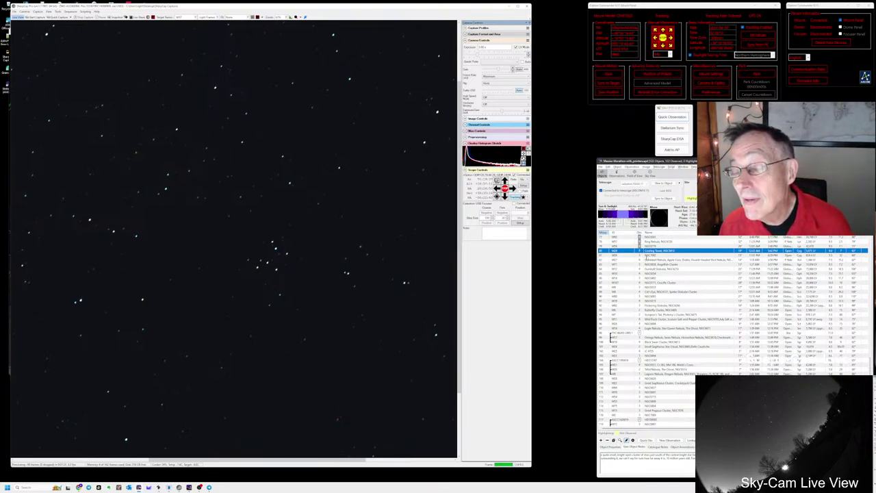
- Slew the telescope to M39 from the observing list, and reduce the SharpCap image zoom to show more of the cluster
left_click(646, 255)
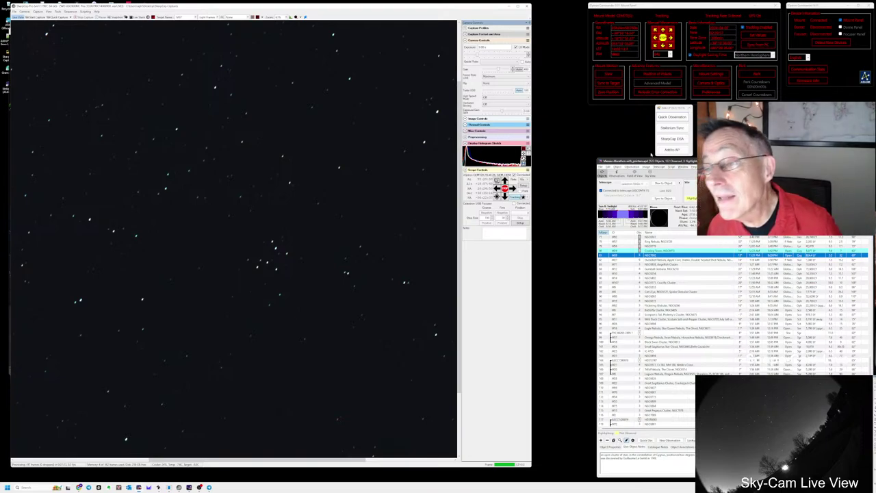
left_click(663, 183)
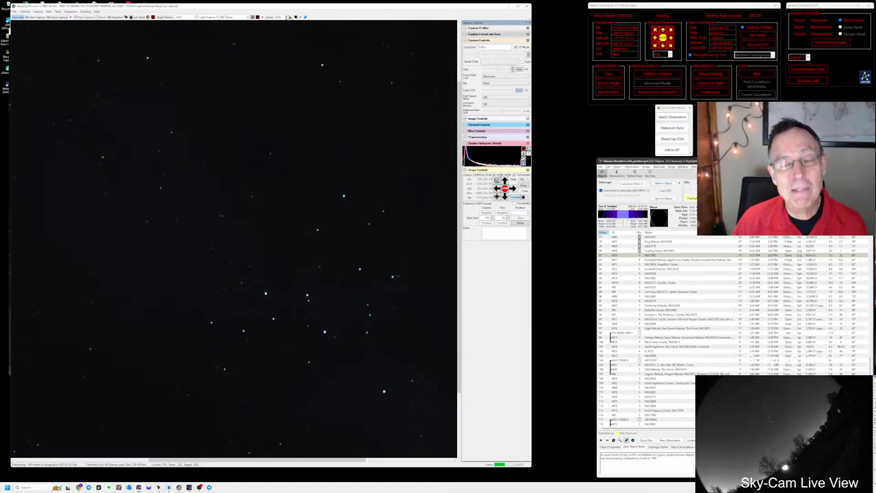
left_click(280, 17)
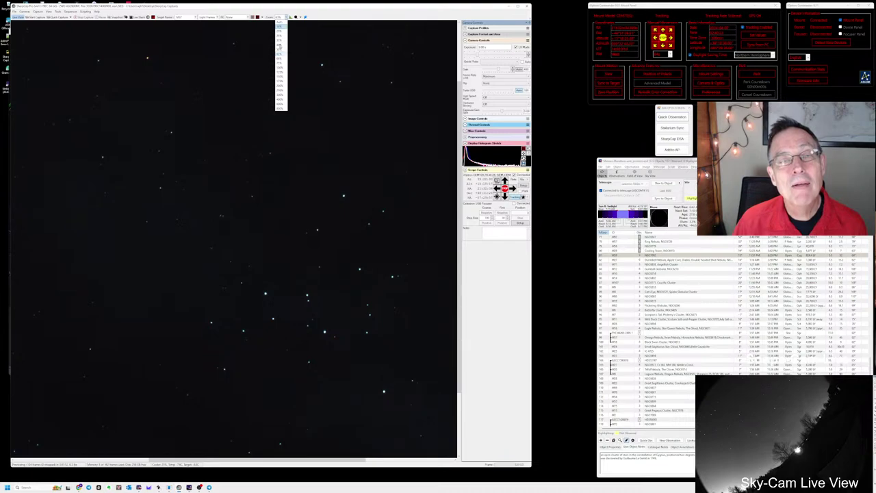
left_click(280, 46)
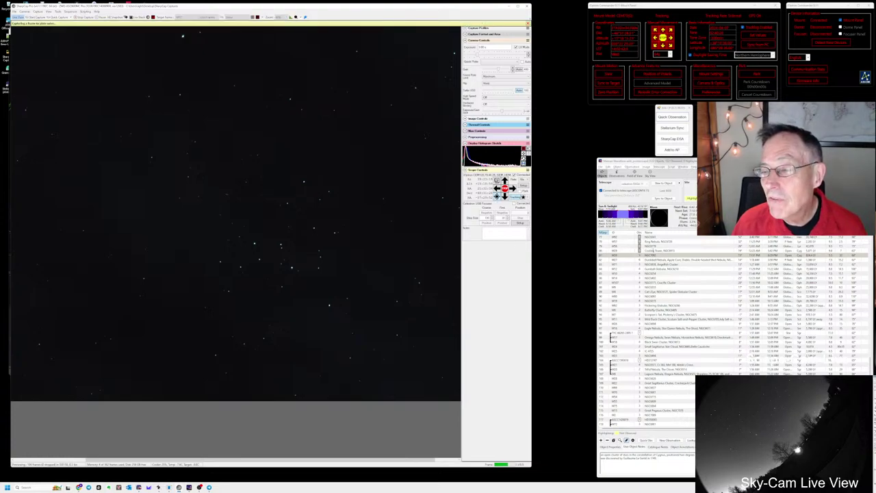
- Log a quick observation for M39 with a brief note about the cluster
left_click(661, 255)
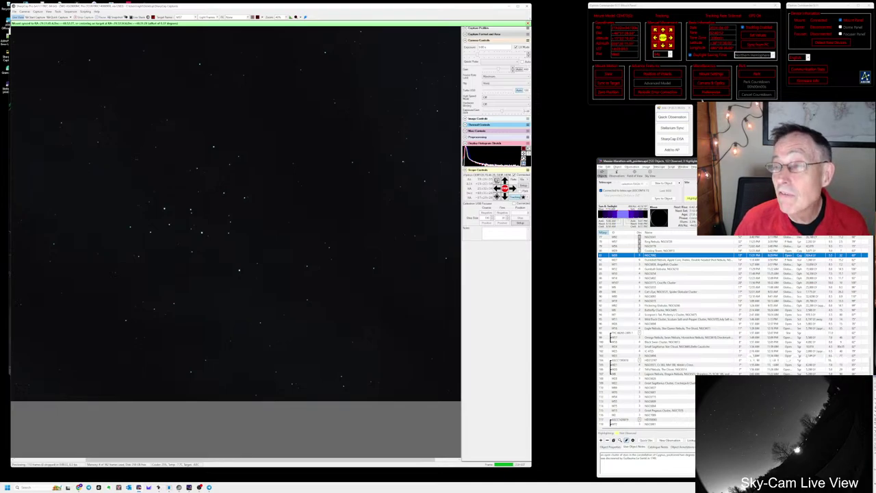
left_click(678, 117)
left_click(679, 118)
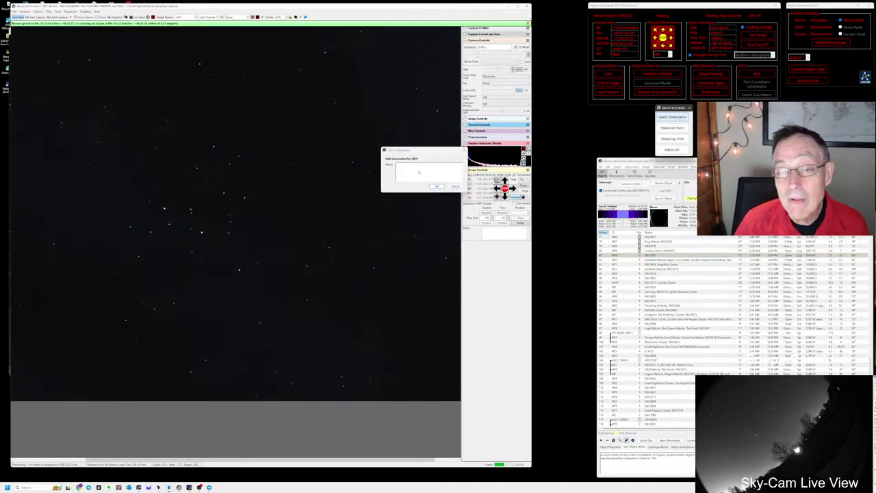
type("Seen")
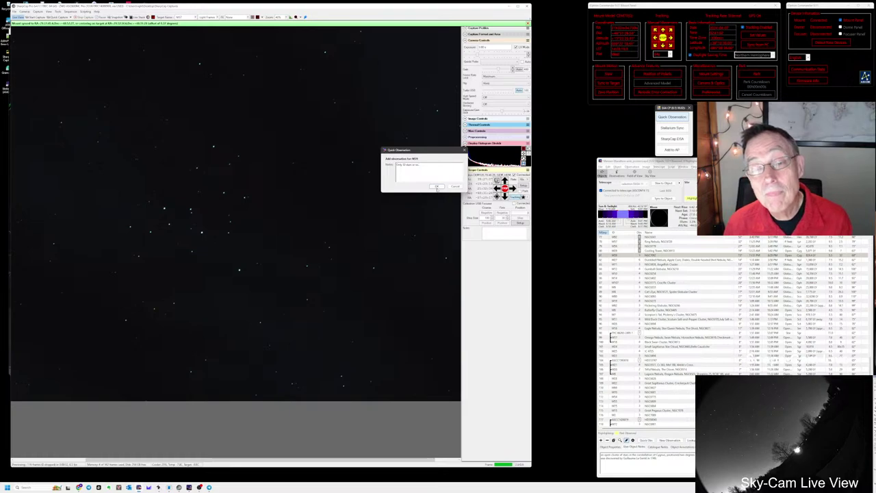
left_click(436, 187)
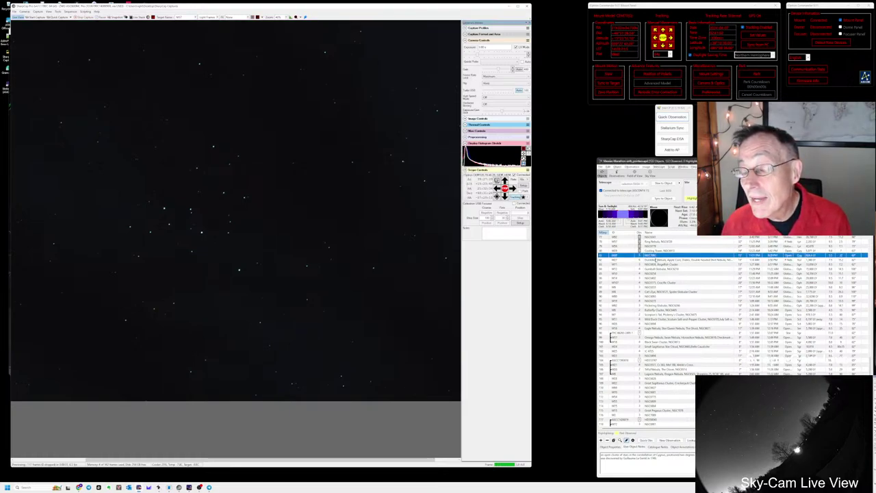
- Slew the telescope to the Dumbbell Nebula (M27) from the observing list, and sync Stellarium to it
left_click(656, 261)
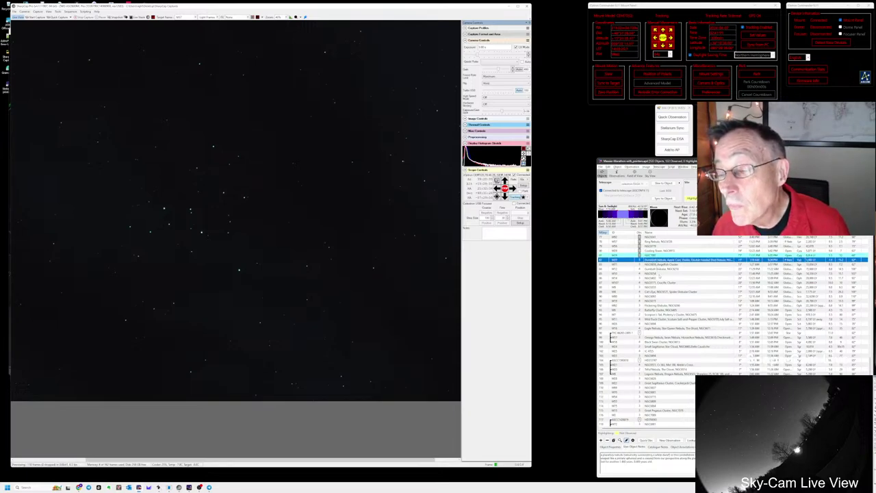
left_click(664, 184)
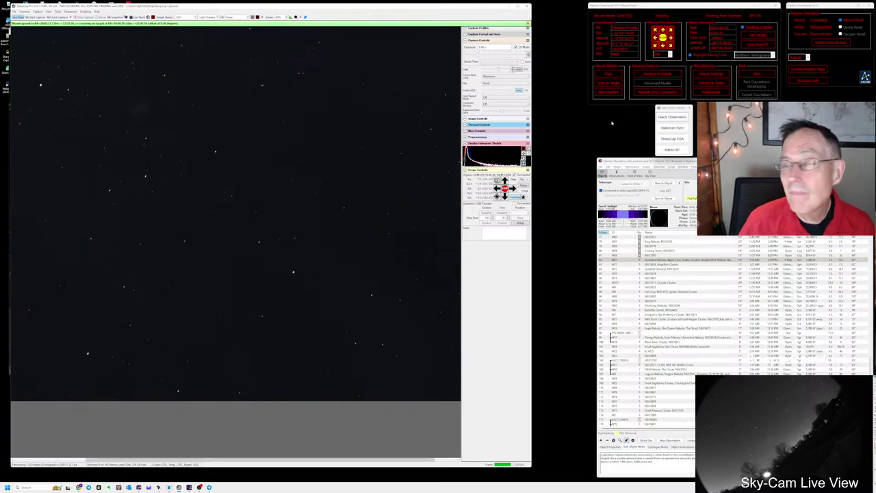
left_click(673, 128)
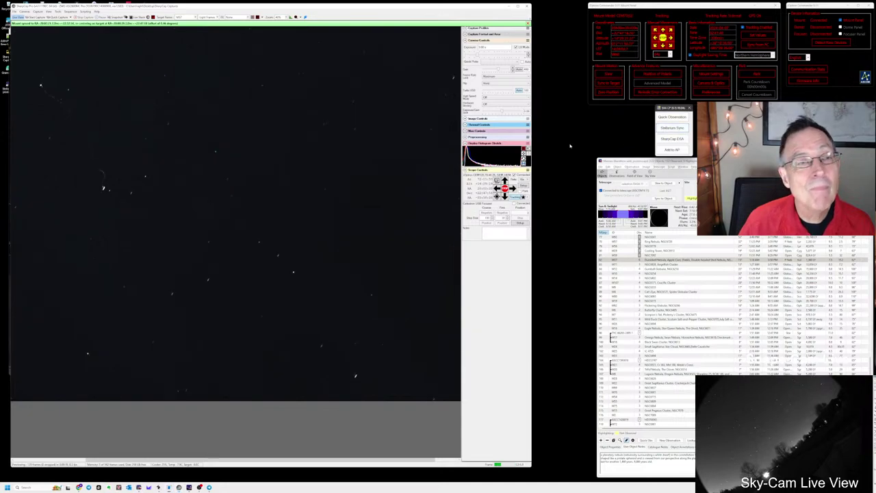
- Switch to Stellarium to examine where M27 lies relative to nearby constellations at close and wide fields, and return to SharpCap
key("alt+Tab")
key("Tab")
key("Tab")
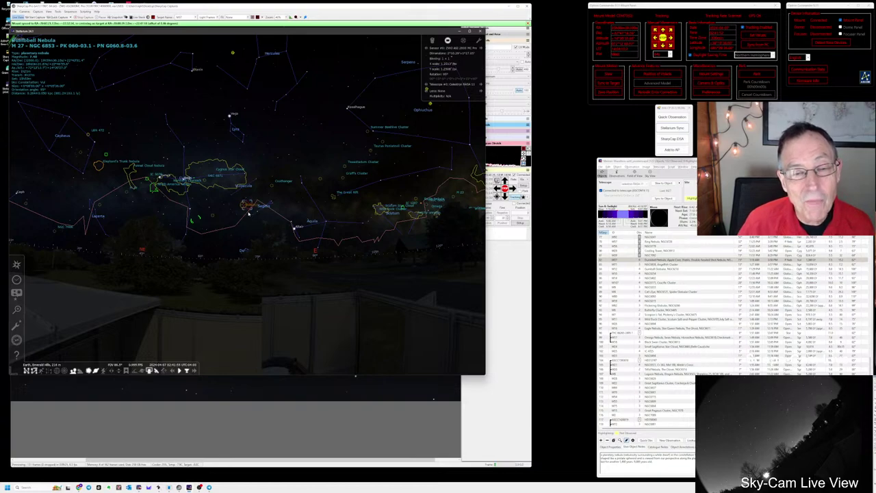
scroll(249, 214, "up", 5)
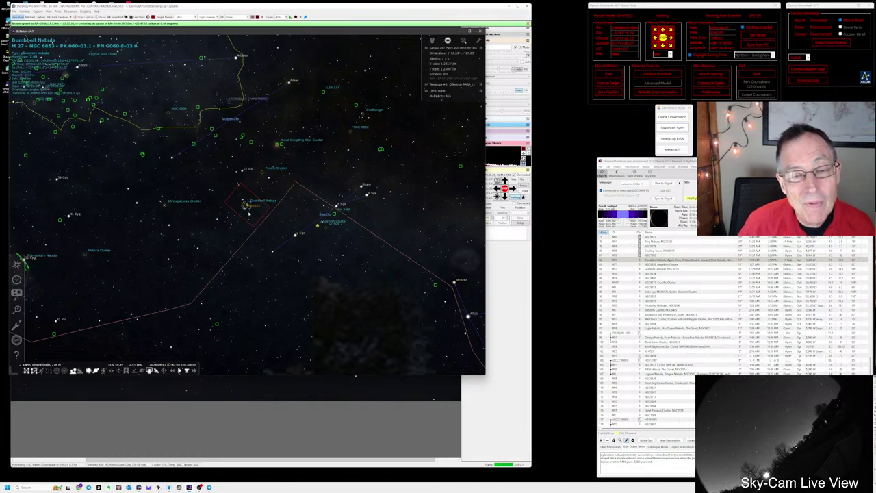
scroll(248, 213, "down", 3)
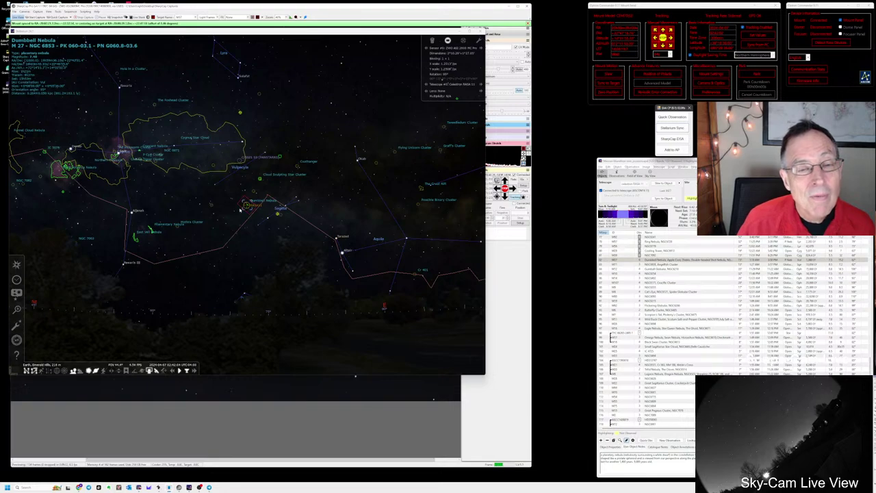
key("alt+Tab")
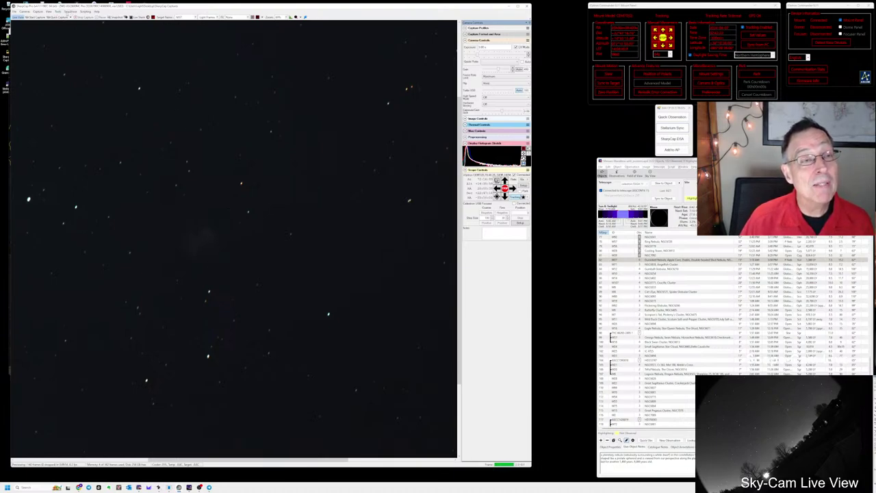
- Run the recent imaging preparation sequence, accepting the prefilled target name, to live stack M27, and inspect the nebula up close
left_click(70, 12)
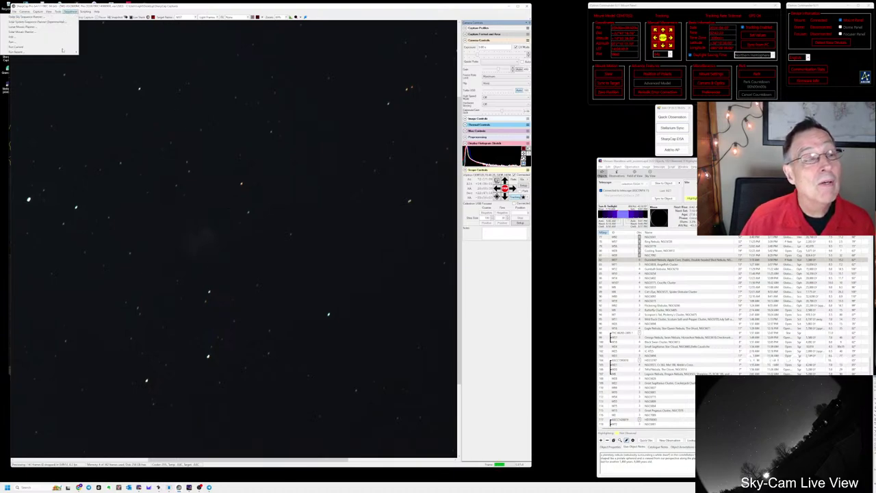
mouse_move(75, 53)
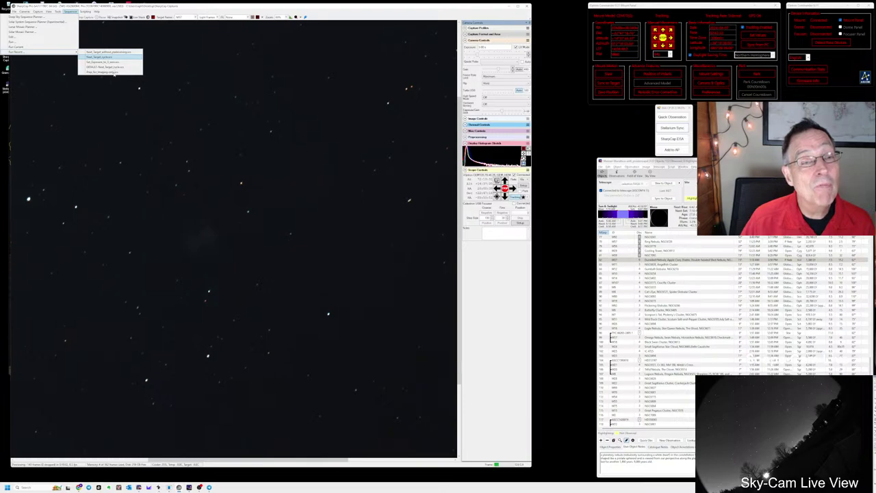
left_click(110, 71)
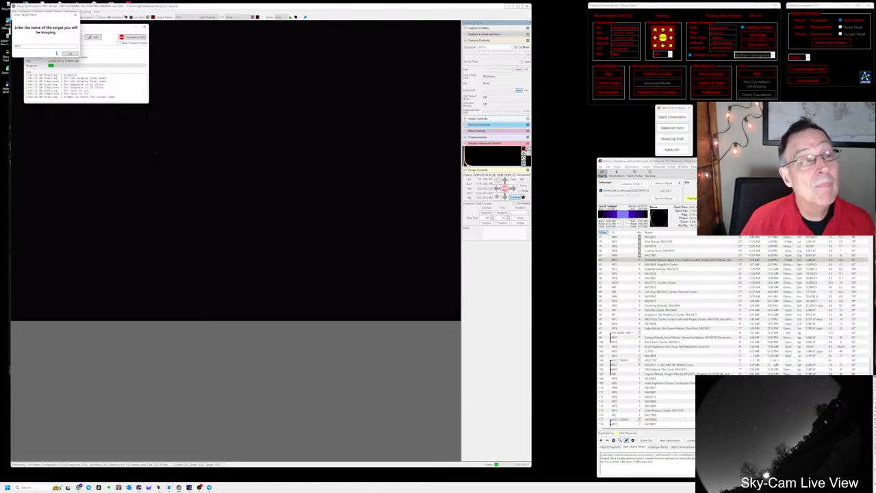
key("Return")
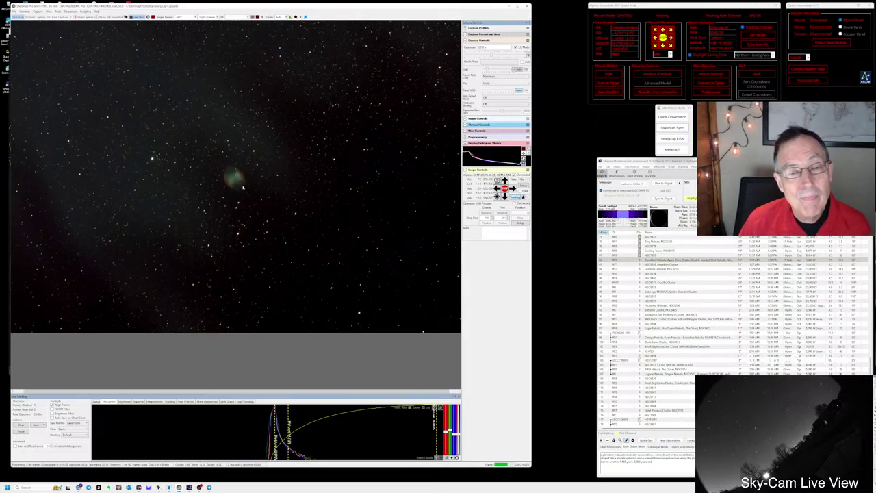
scroll(242, 187, "up", 2)
scroll(232, 222, "up", 4)
scroll(229, 218, "down", 3)
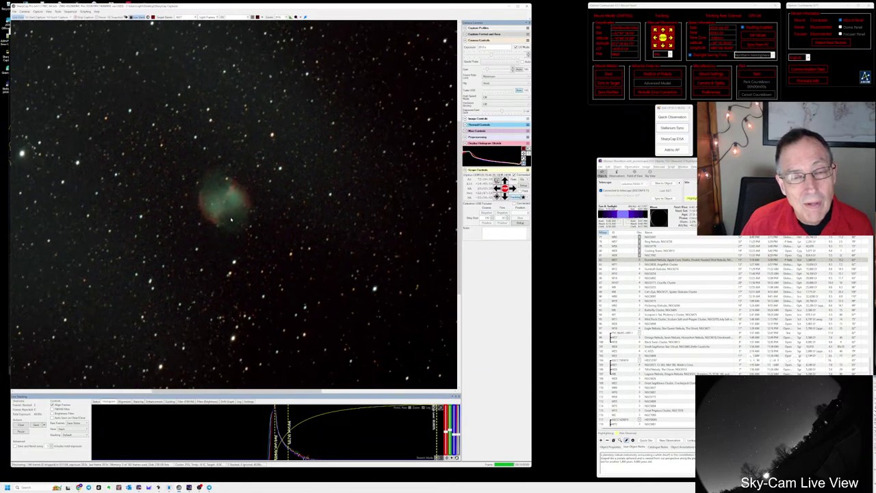
scroll(230, 216, "down", 1)
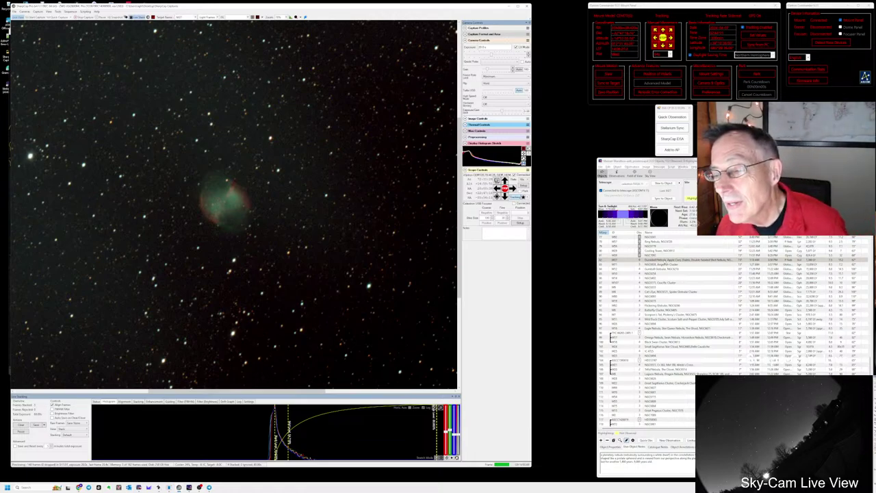
- Sync Stellarium to M27 again, examine its surroundings at narrower and wider fields, and return to the live stack in SharpCap
left_click(658, 260)
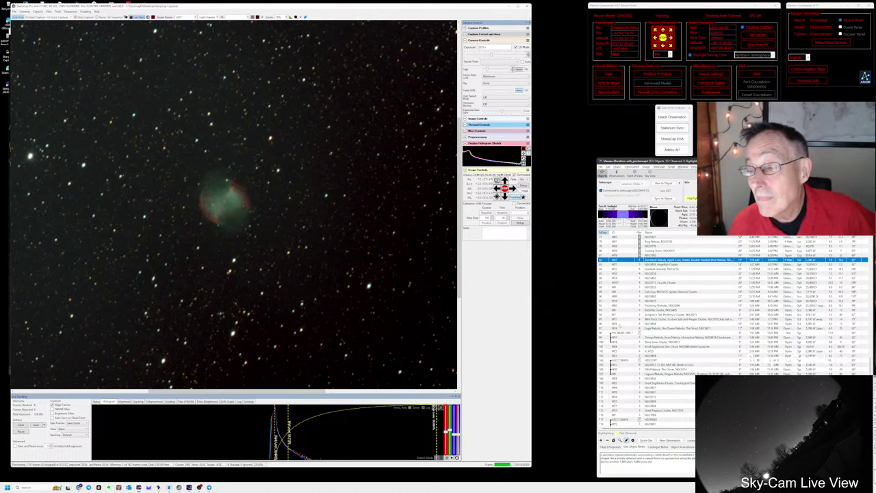
left_click(673, 127)
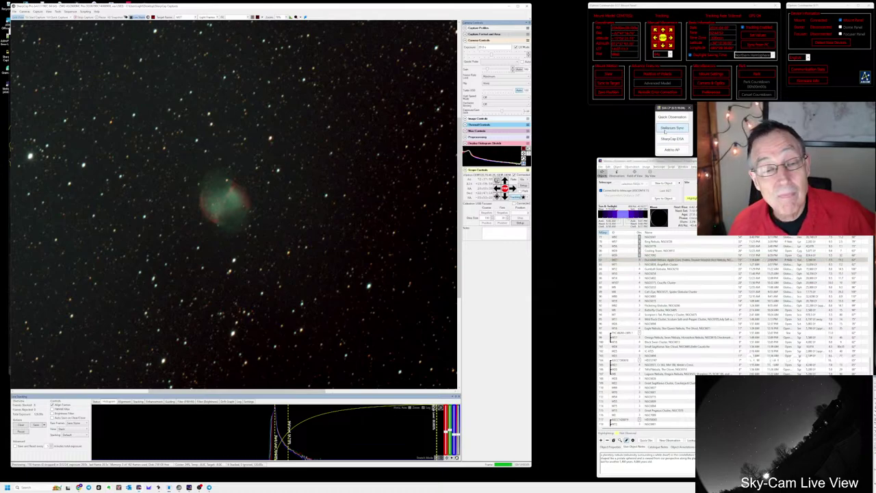
key("alt+Tab")
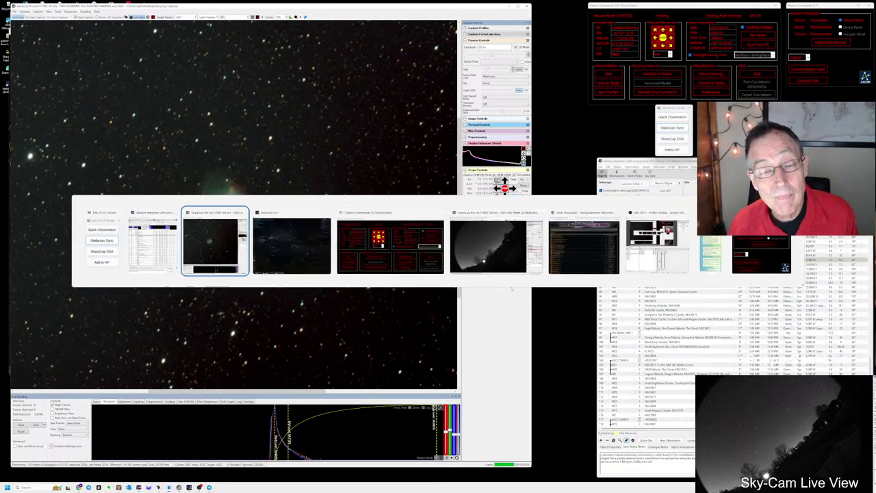
left_click(264, 263)
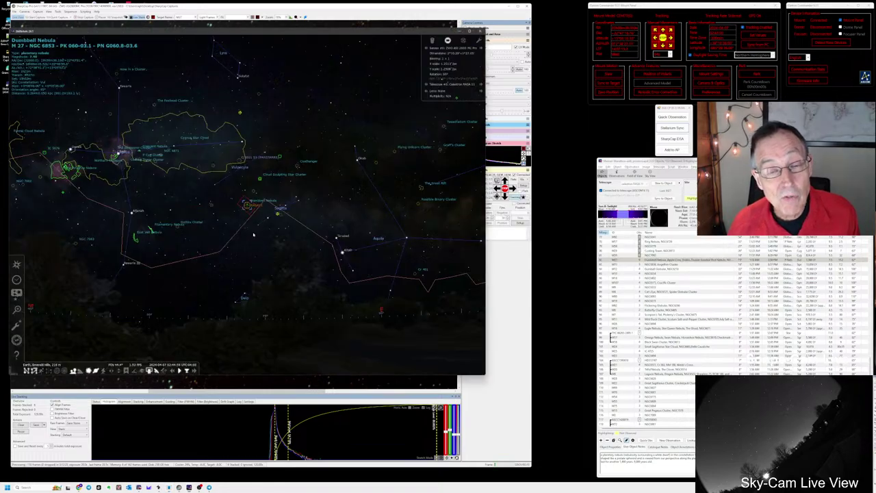
scroll(254, 235, "down", 2)
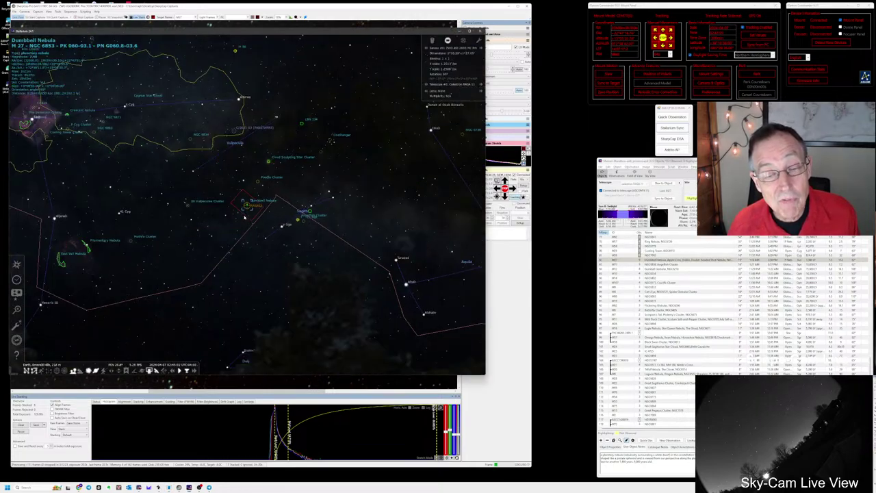
scroll(239, 253, "down", 2)
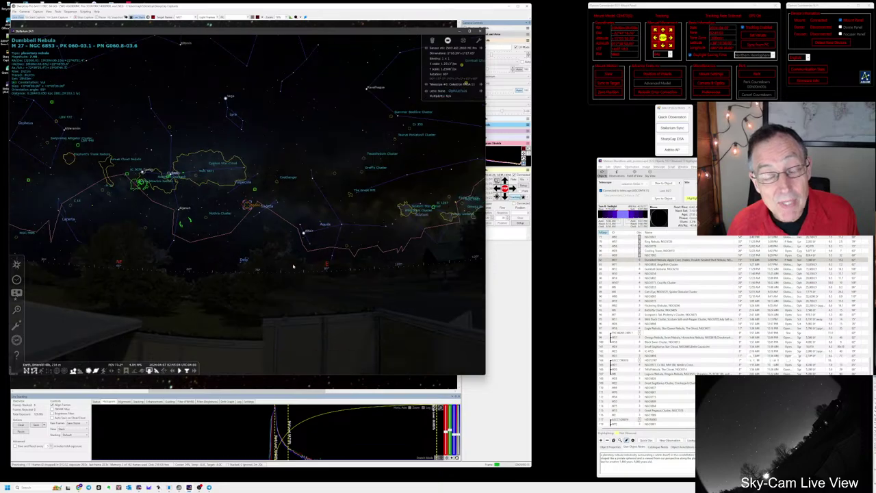
left_click(221, 428)
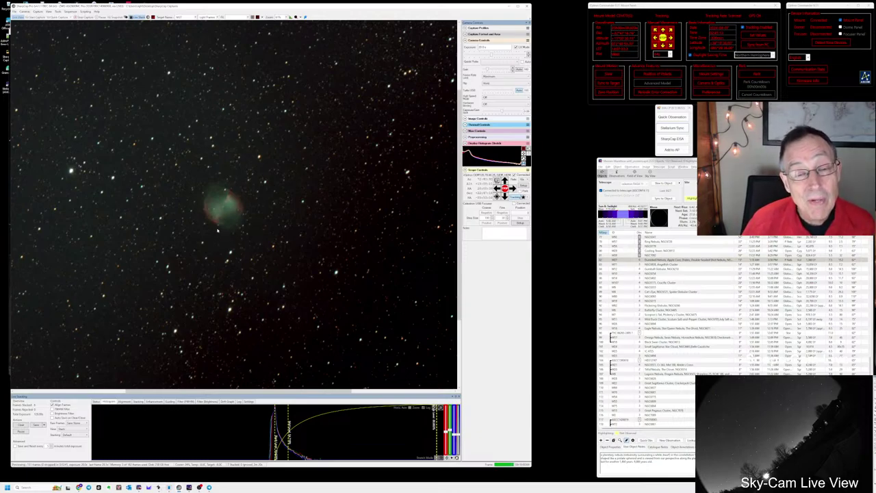
- Enlarge the stacked view of the Dumbbell Nebula and save the live stack exactly as seen
scroll(218, 231, "up", 2)
scroll(217, 231, "up", 2)
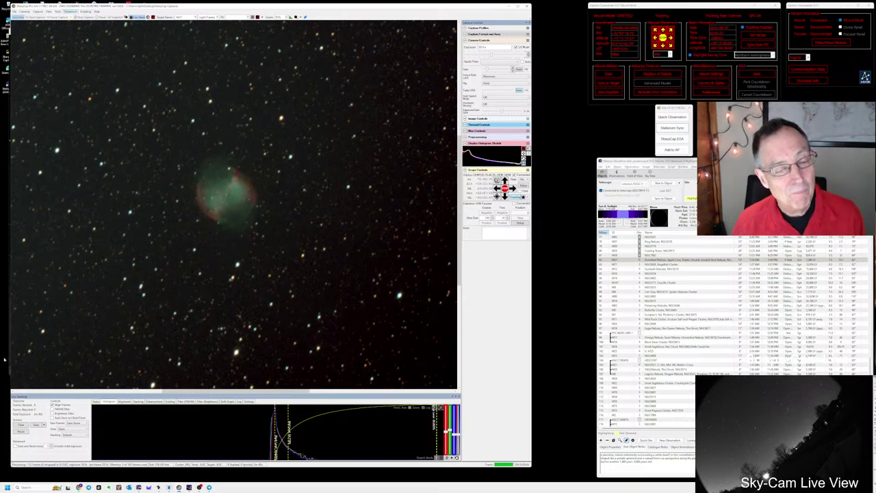
left_click(43, 425)
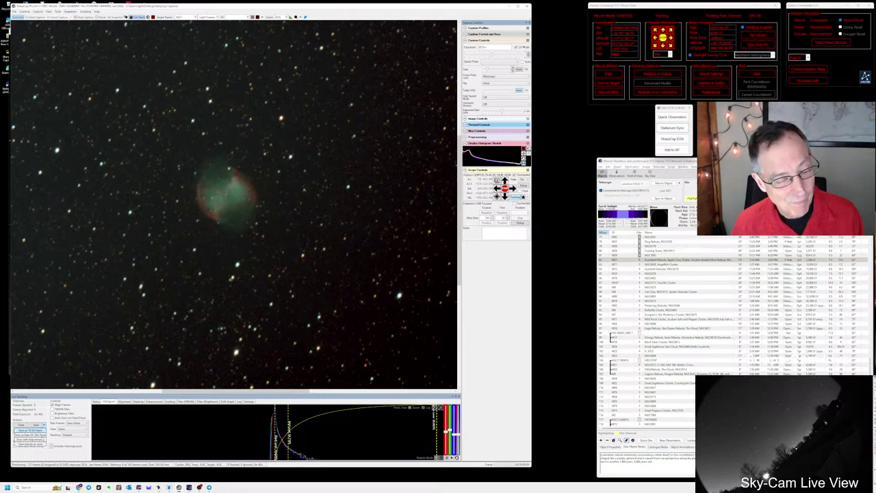
left_click(40, 443)
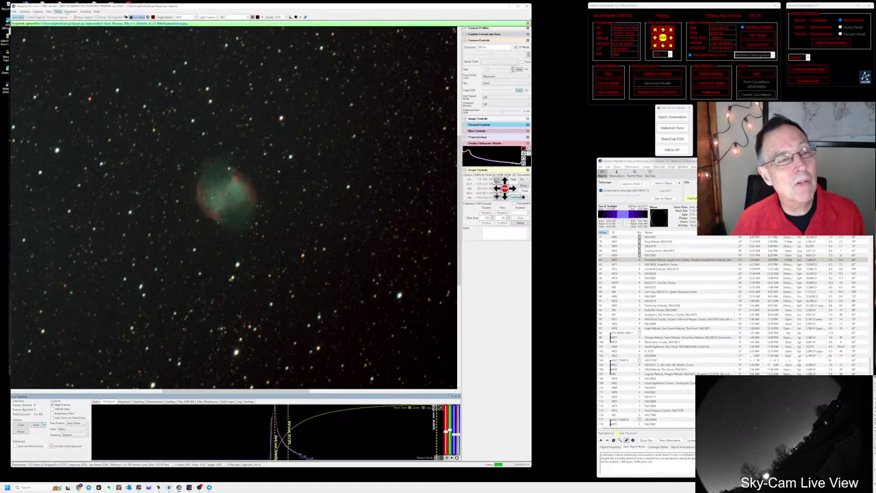
- Run the recent exposure sequence to end the M27 live stack, and confirm the camera exposure for finding the next target
left_click(70, 12)
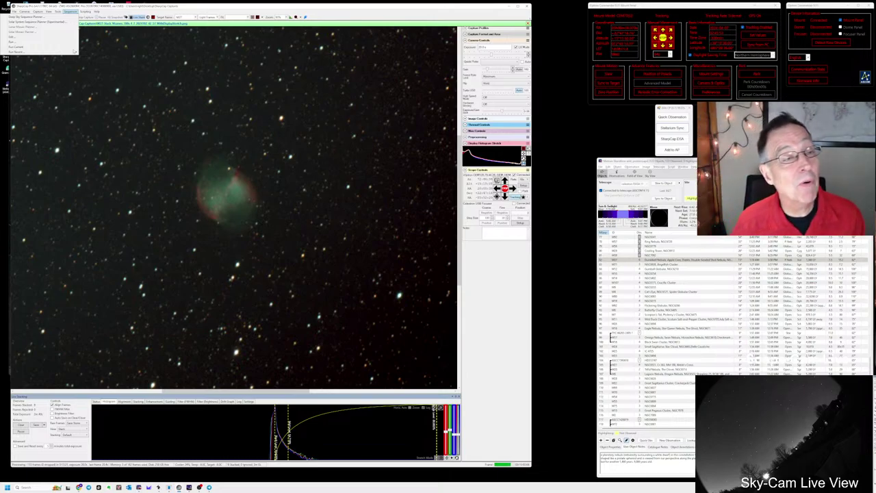
mouse_move(76, 52)
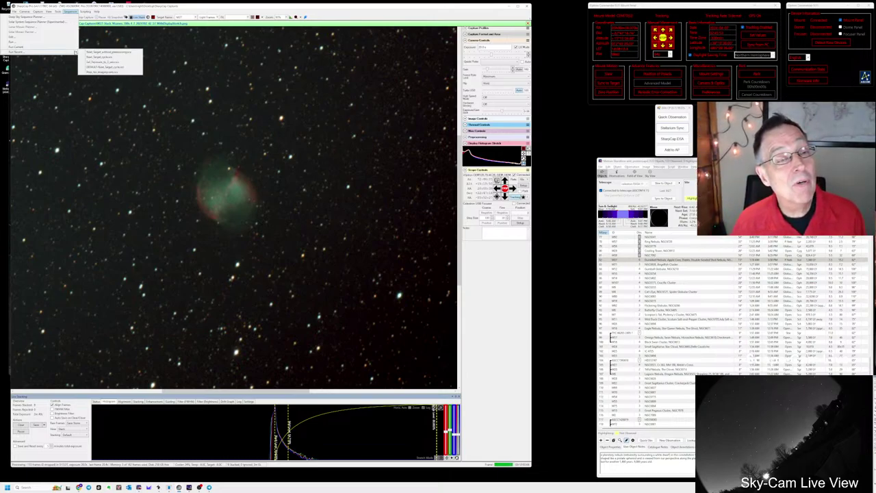
left_click(103, 62)
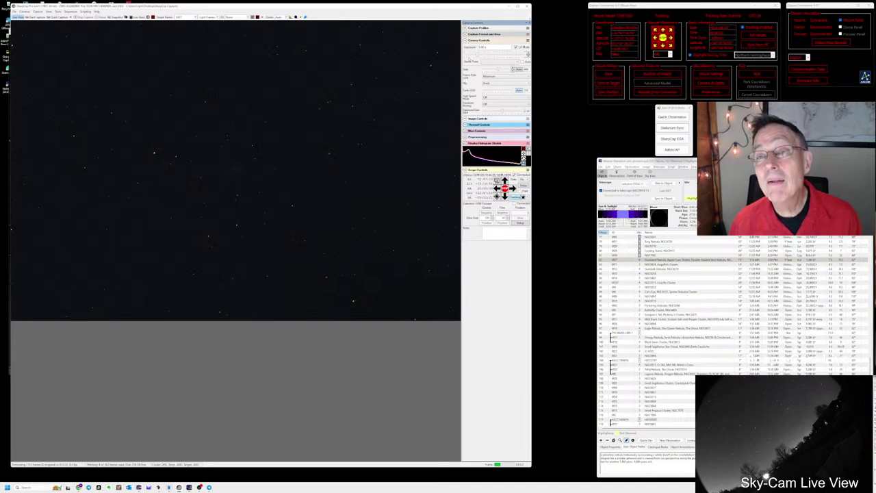
left_click(482, 46)
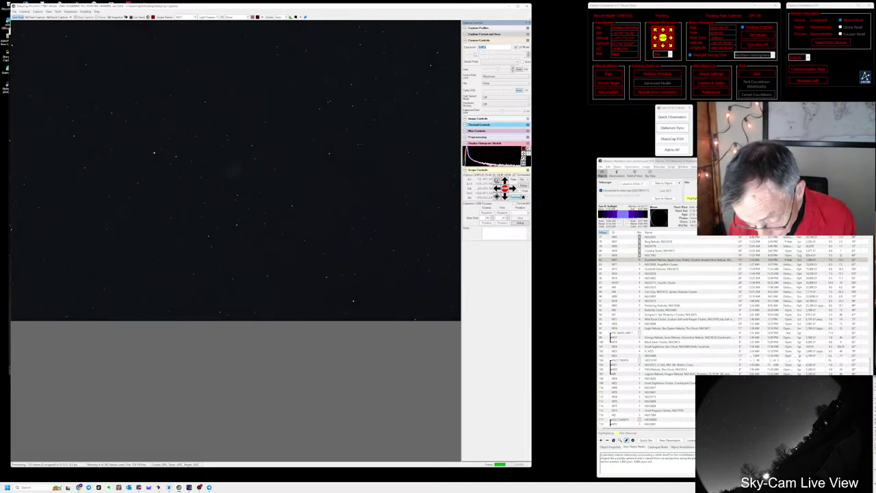
key("Return")
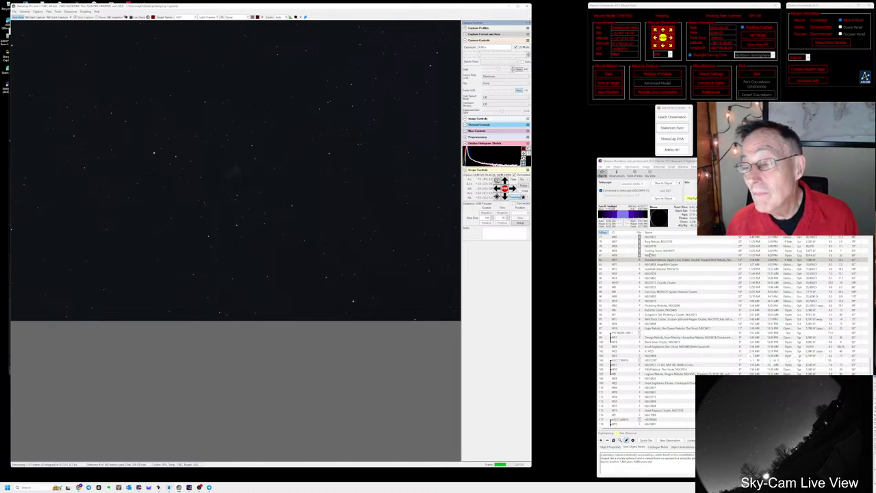
- Select M27, the Dumbbell Nebula, in the marathon list and log a quick observation with a note describing its clear apple core form
left_click(648, 262)
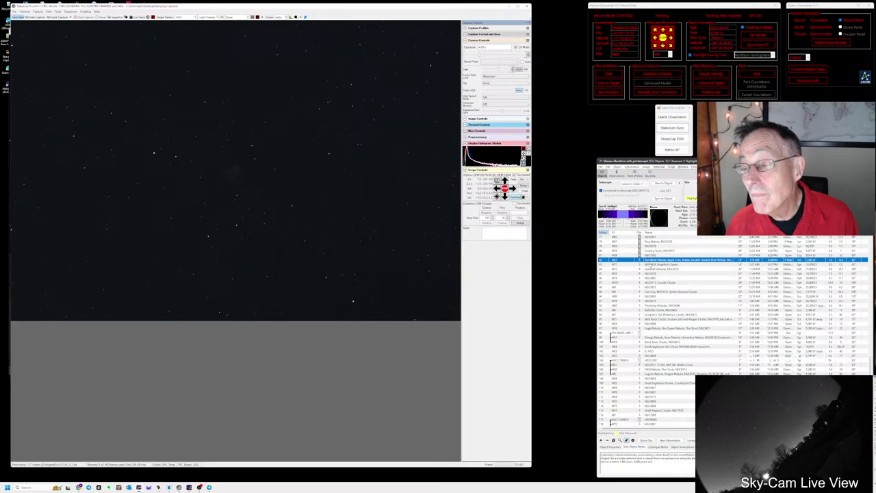
left_click(648, 263)
left_click(651, 260)
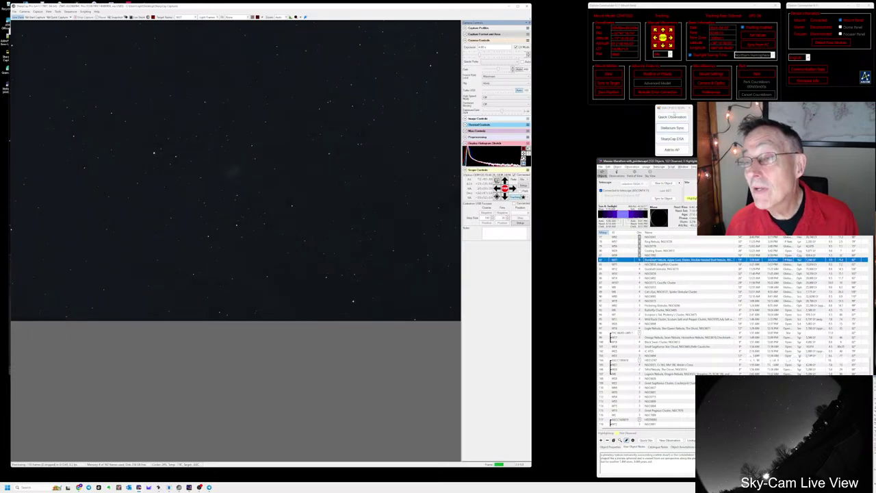
left_click(672, 117)
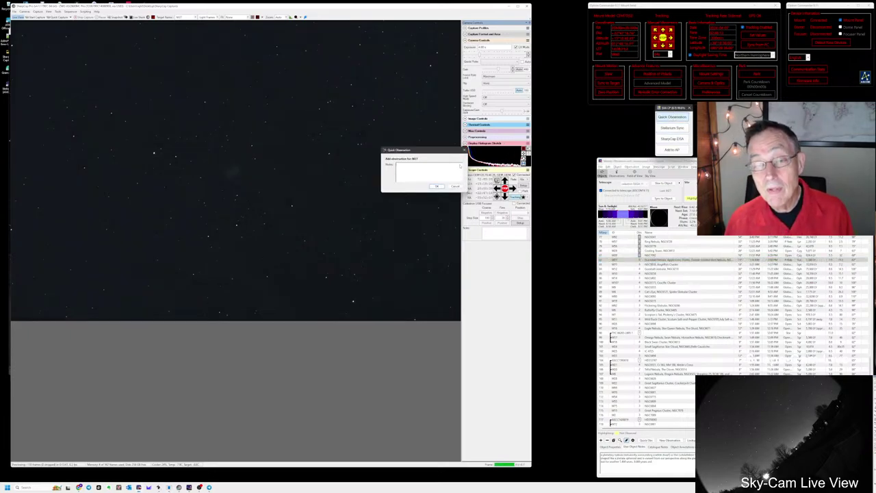
type("Saw it")
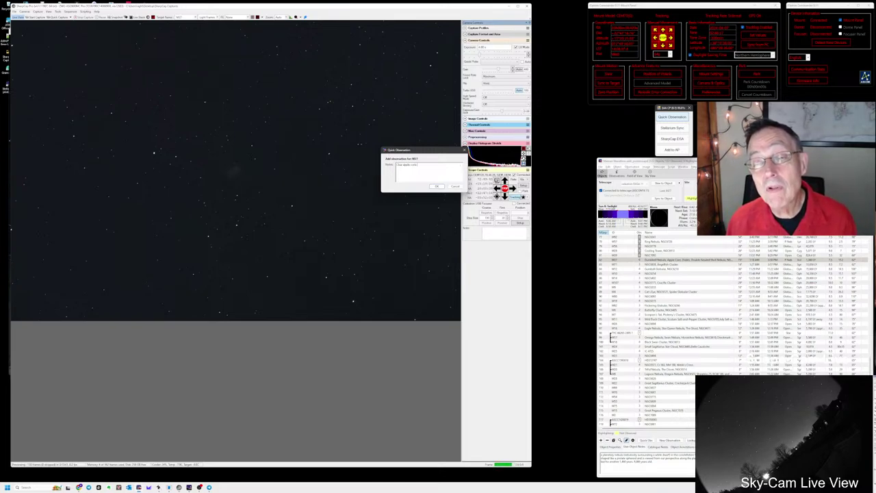
type(" it")
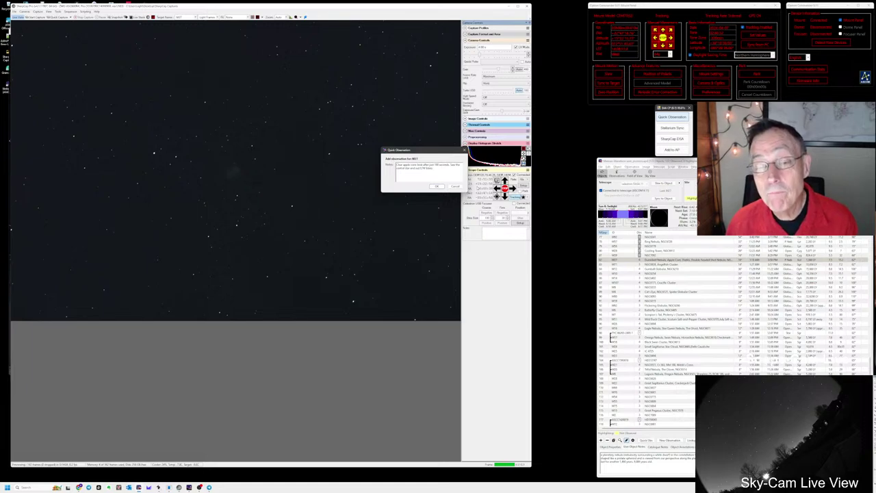
left_click(436, 186)
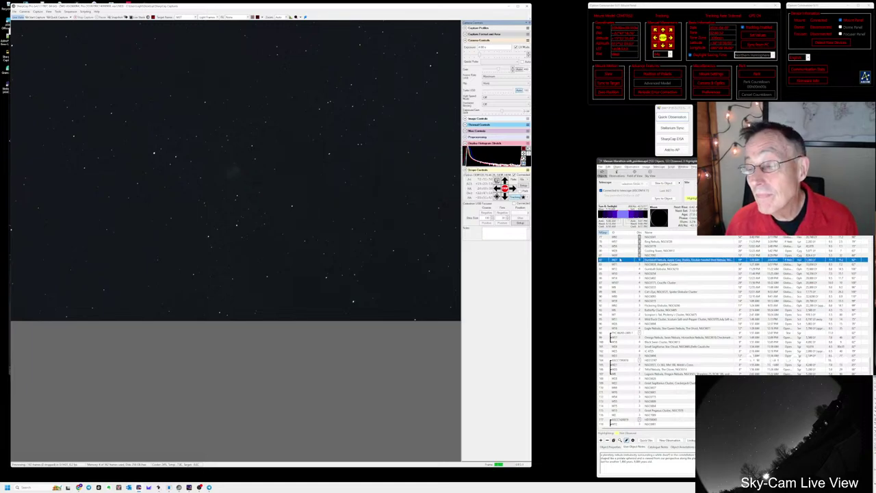
- Select M71, the Angelfish Cluster, in the marathon list and slew the telescope to it
left_click(650, 264)
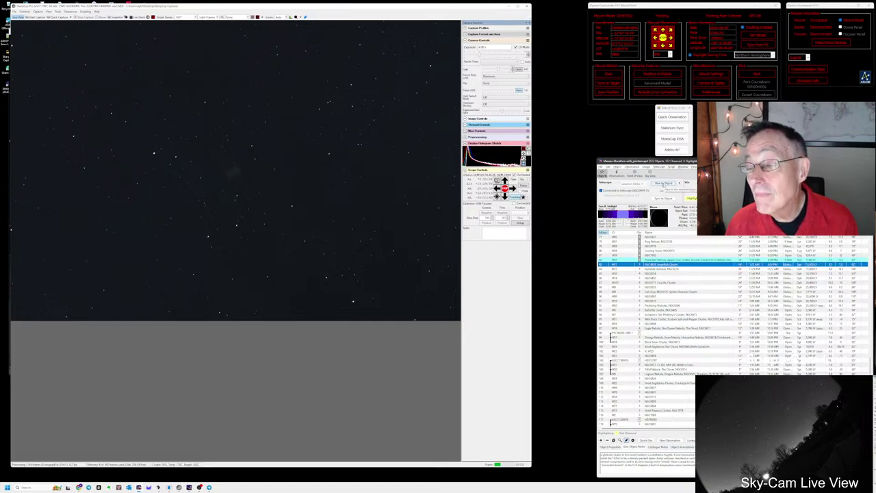
left_click(665, 183)
left_click(664, 184)
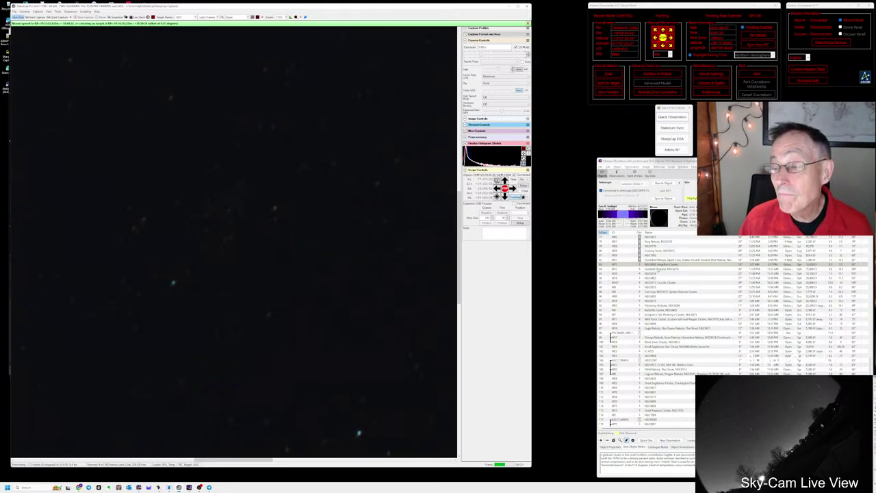
- Log a quick observation for M71 with the note "Angelfish cluster glob" and examine the cluster in the camera view
key("alt+Tab")
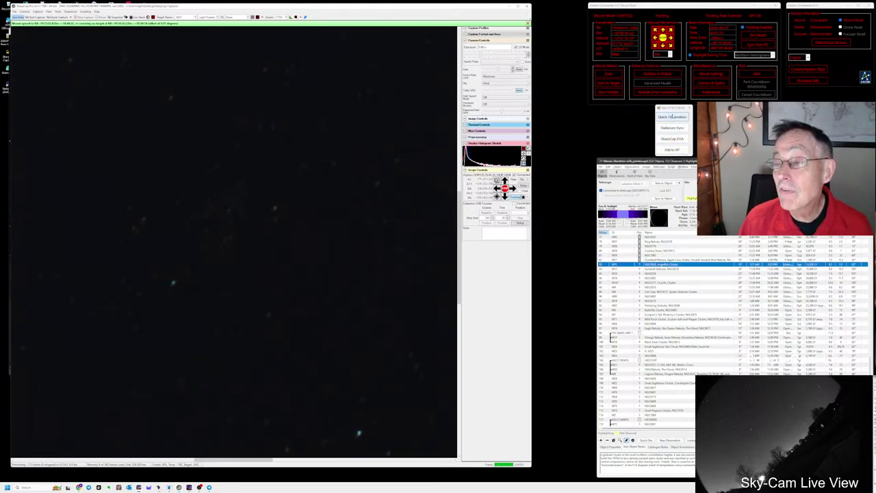
left_click(673, 117)
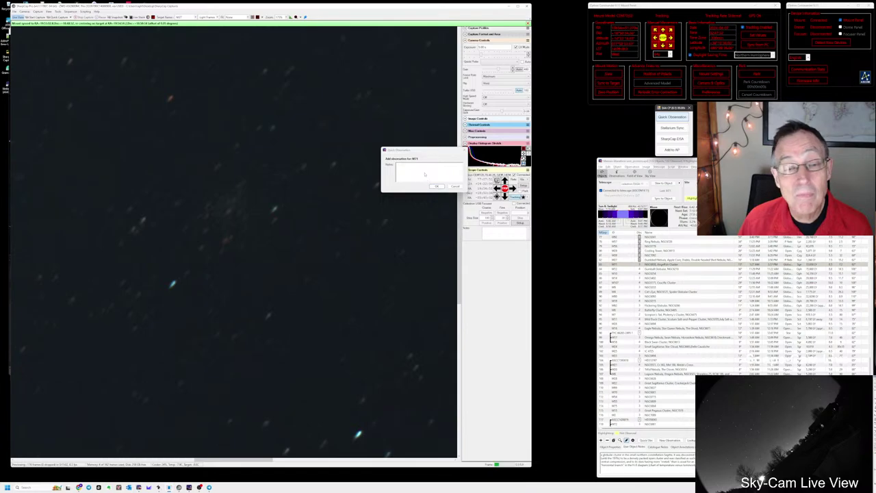
type("Angel")
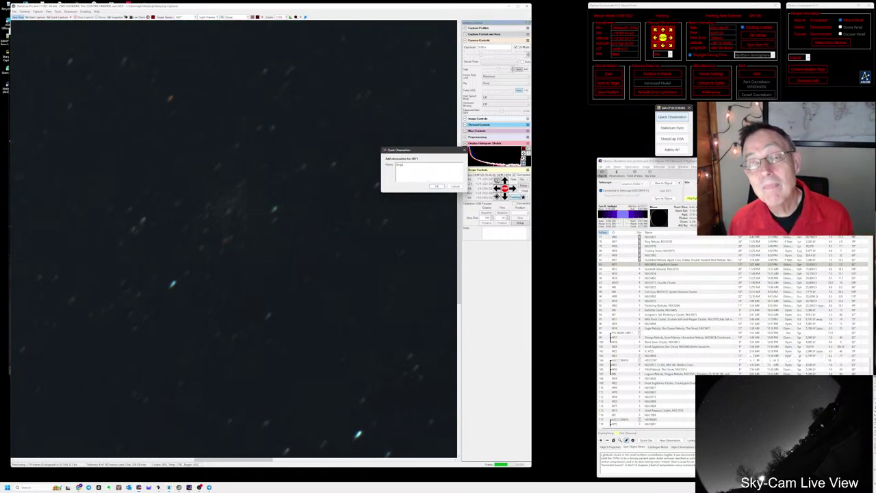
type("fish cluster glob")
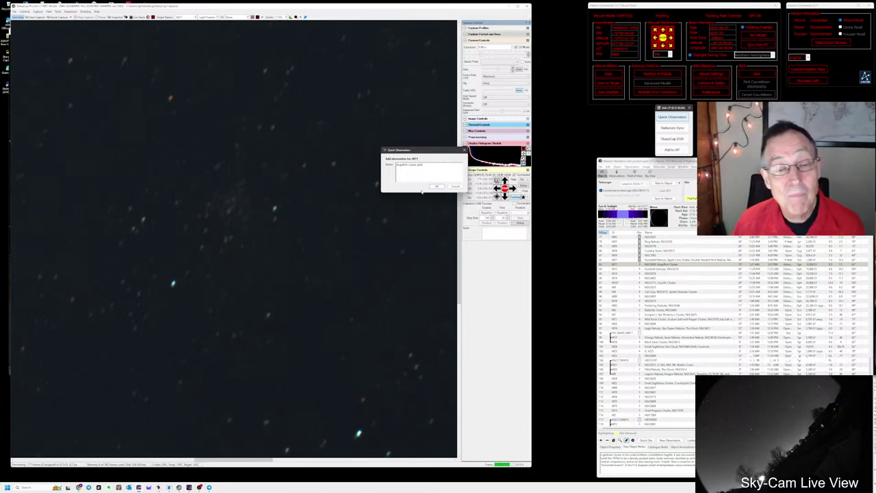
left_click(437, 186)
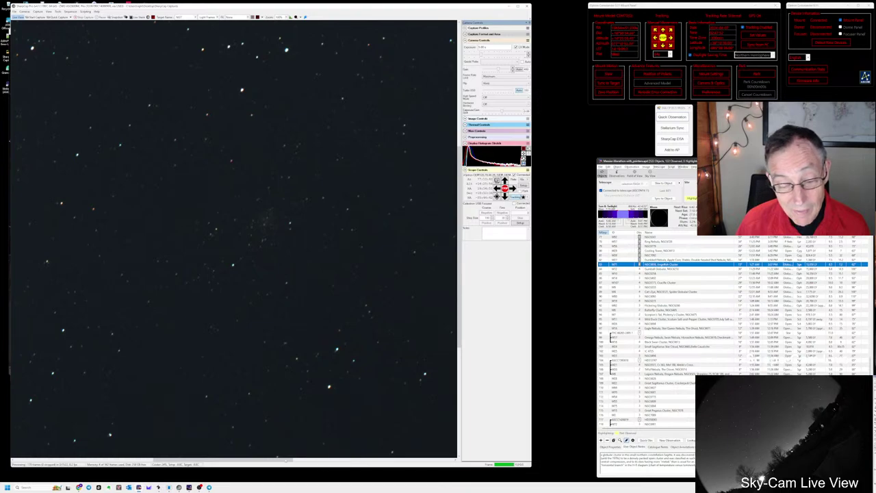
left_click_drag(286, 461, 293, 463)
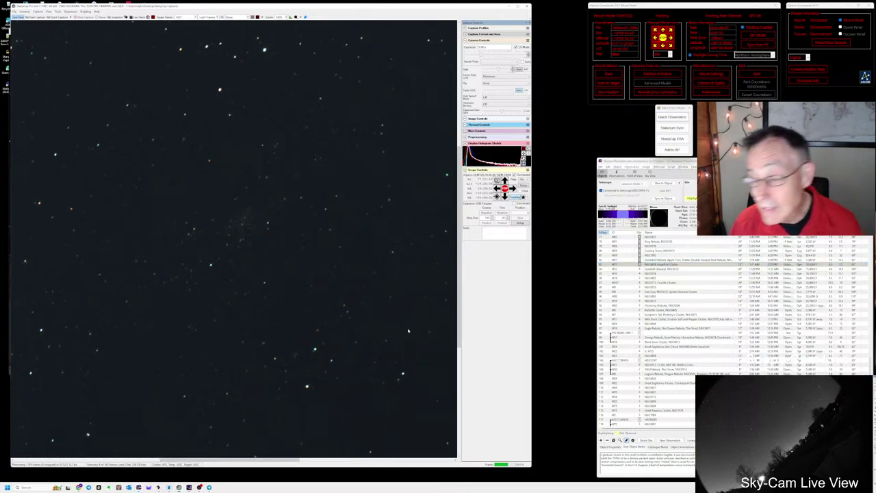
- Slew the telescope from M71 to M12, the next target in the marathon list, and set the camera exposure to 1 s
left_click(675, 265)
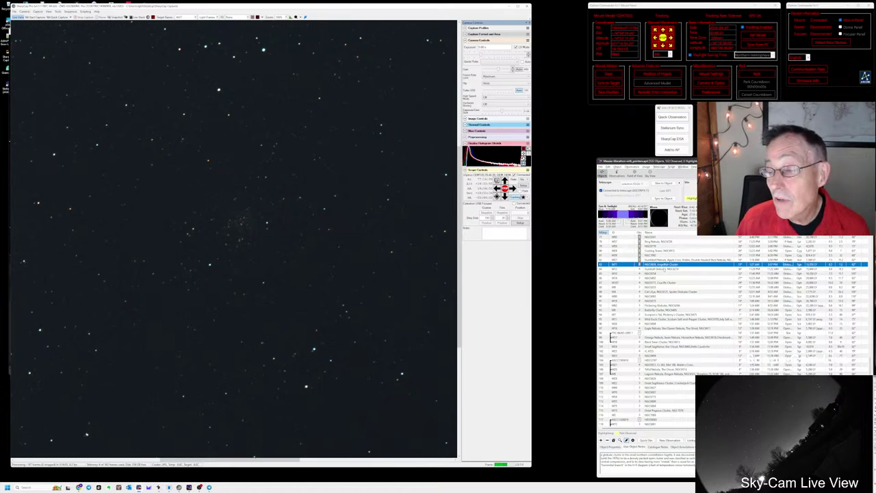
left_click(666, 269)
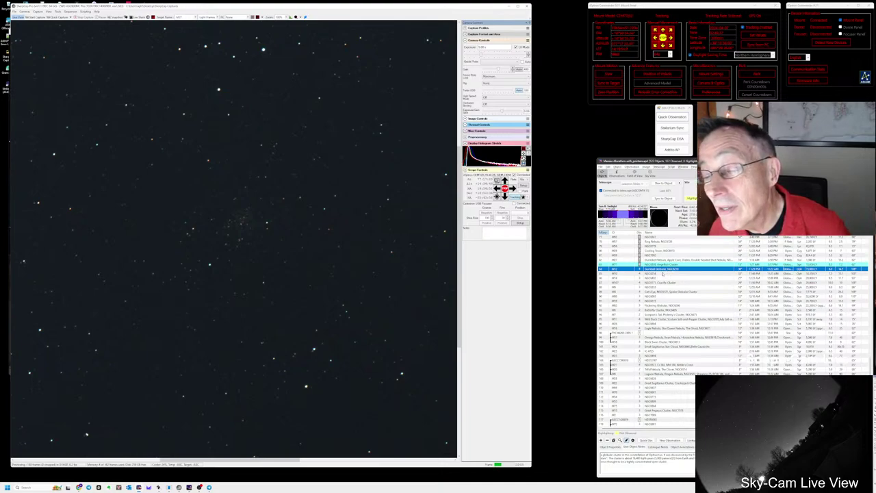
left_click(663, 184)
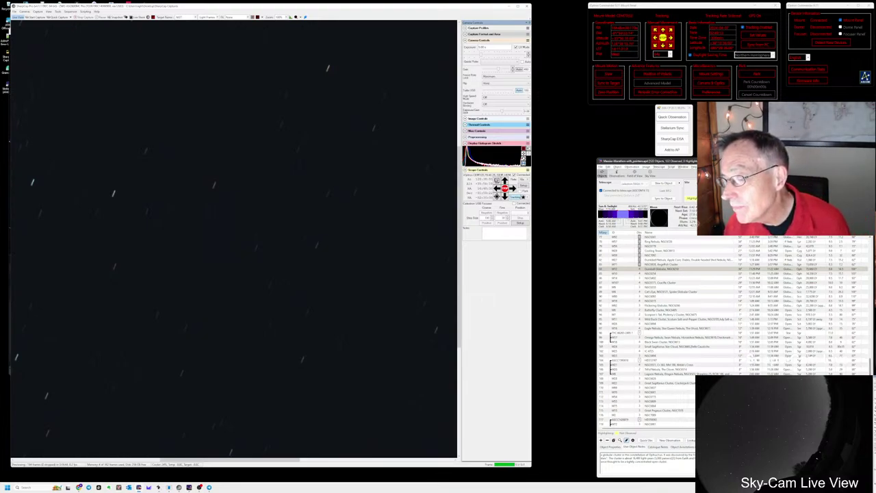
scroll(733, 308, "down", 1)
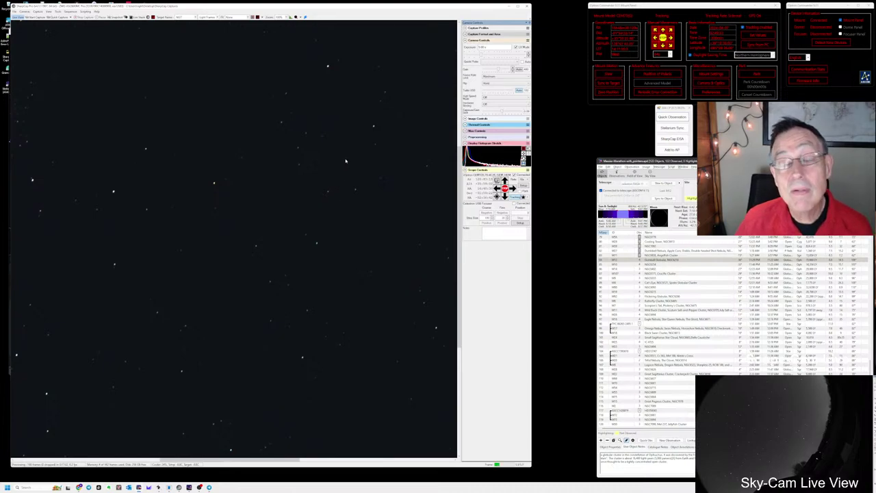
double_click(483, 46)
type("1")
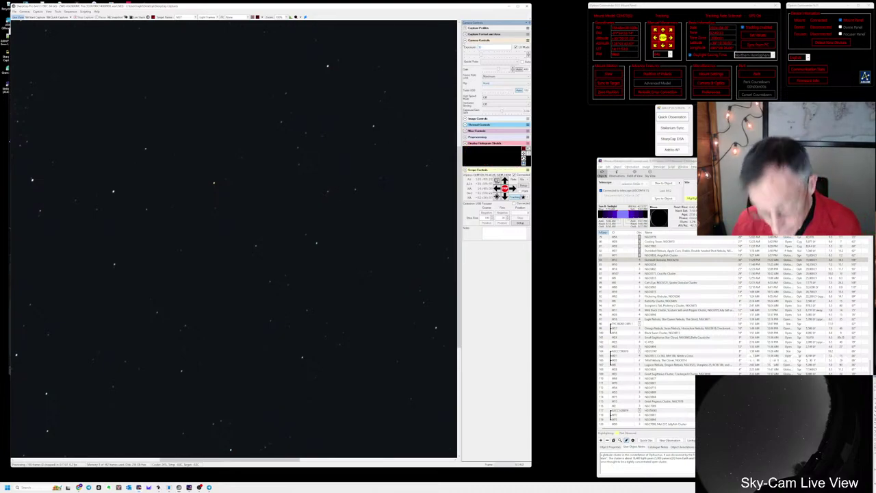
key("Return")
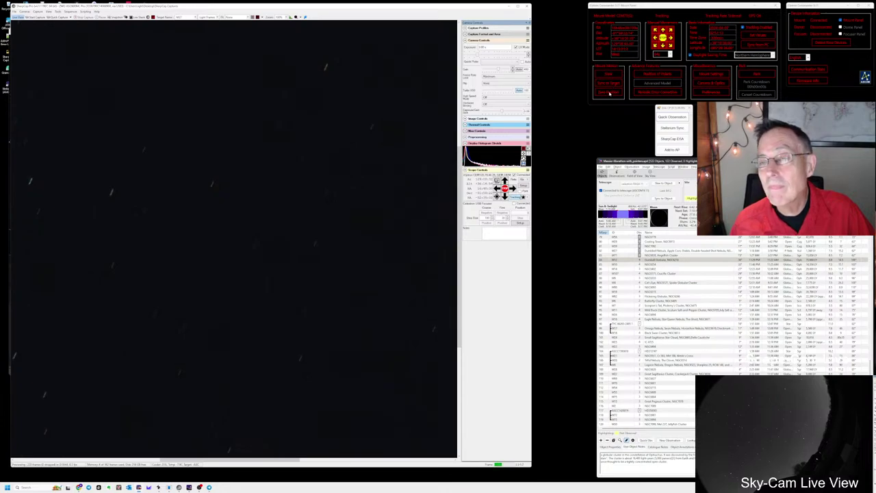
- Send the mount to its zero position and close the site resources window after checking the observing location
left_click(609, 93)
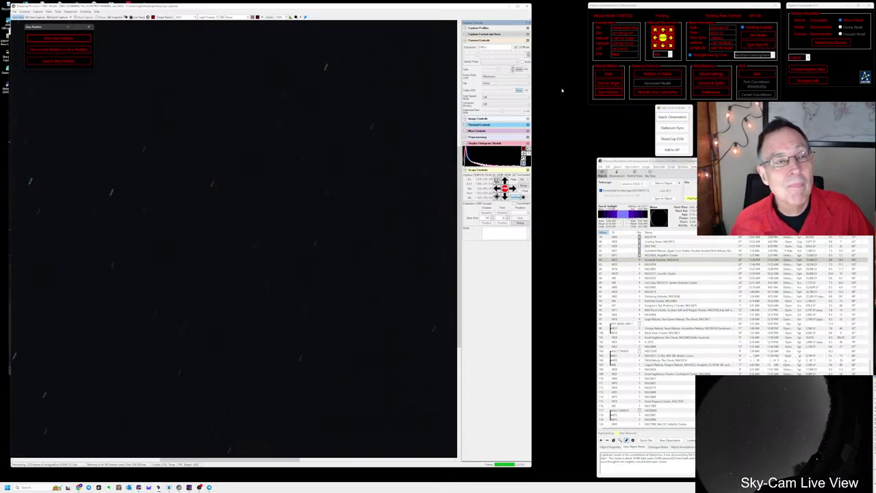
left_click(61, 38)
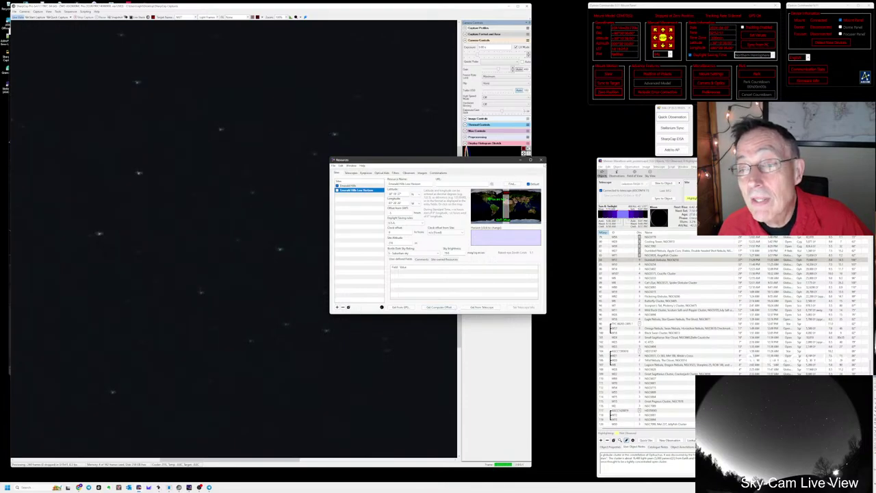
left_click(542, 160)
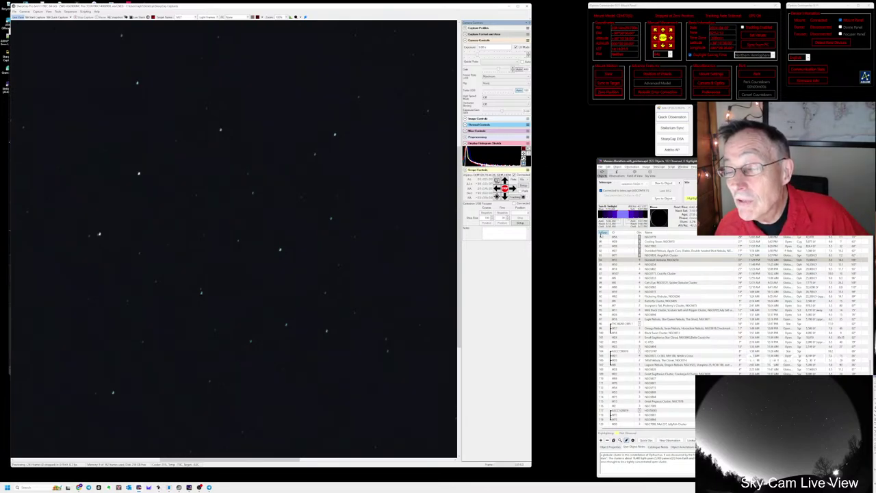
- Look through the remaining marathon targets and the twilight times, and select M30, the Jellyfish Cluster, at the end of the list
scroll(732, 328, "up", 10)
scroll(733, 328, "down", 20)
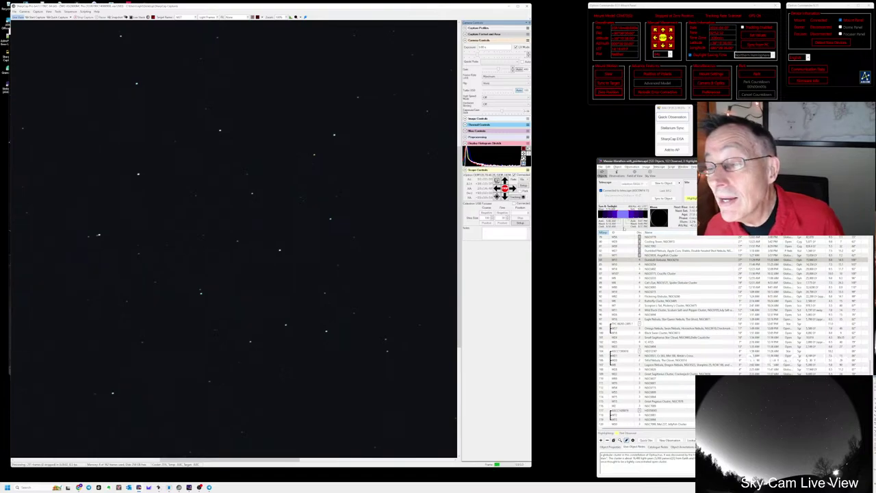
mouse_move(629, 220)
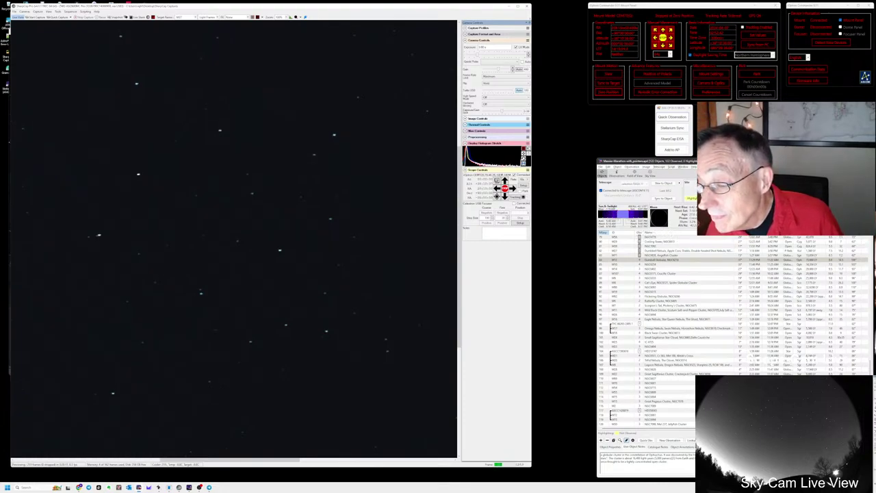
left_click(651, 425)
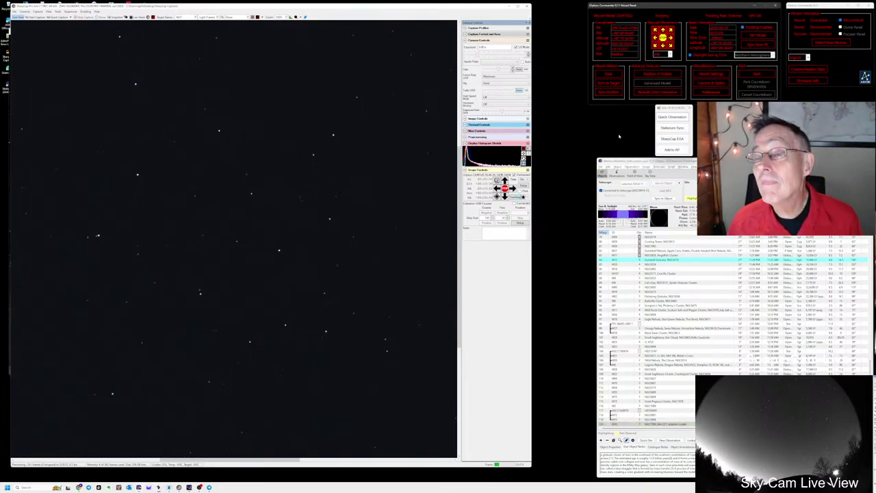
- Set the mount's current position as its zero position and slew to M12 again
left_click(606, 92)
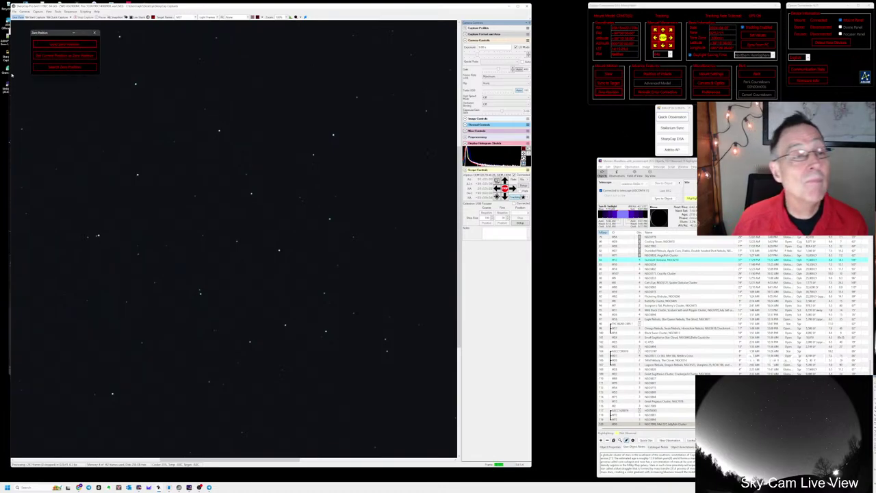
left_click(58, 56)
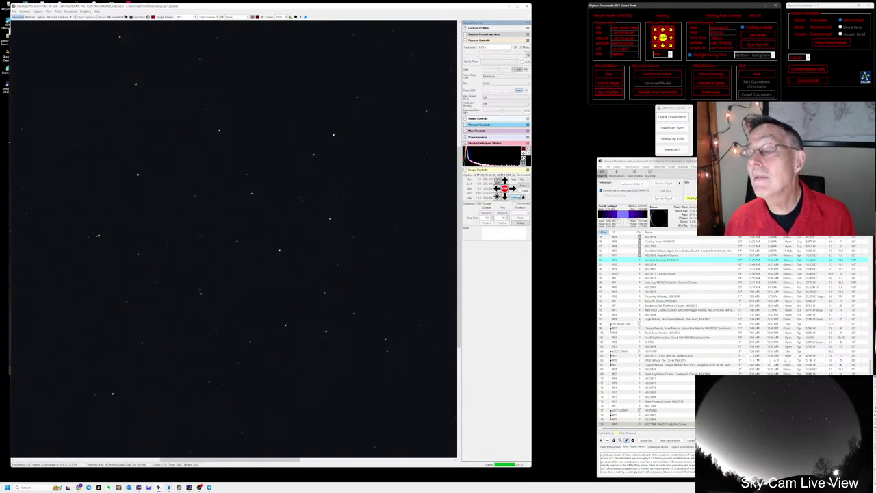
left_click(655, 262)
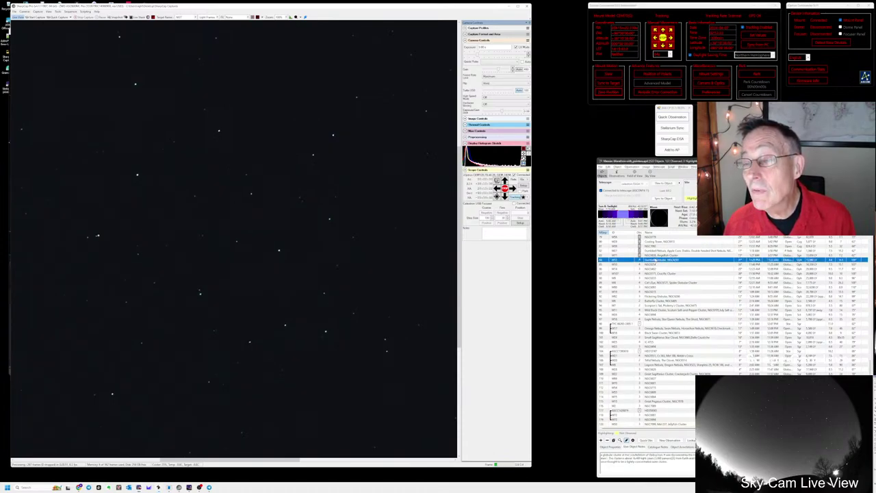
left_click(673, 184)
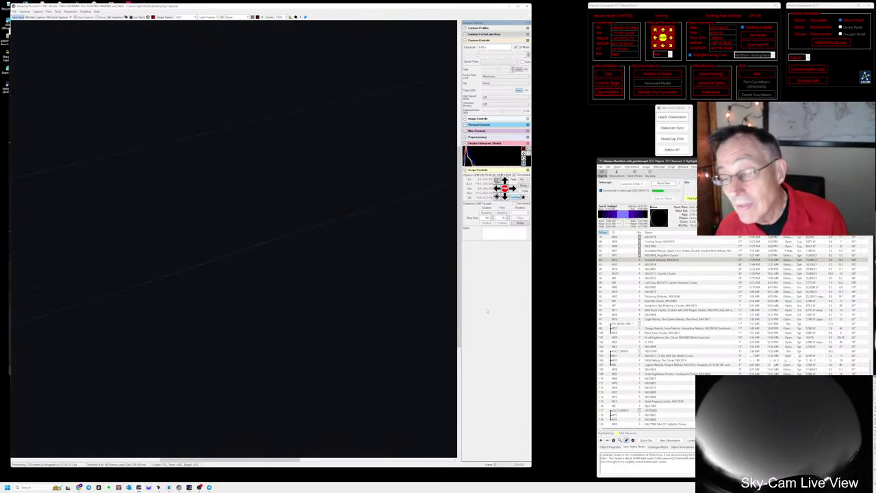
- Switch to Stellarium and set the simulated sky time to 6:00 on the same date, closing the date and time window
key("alt+Tab")
key("Tab")
key("Tab")
key("Tab")
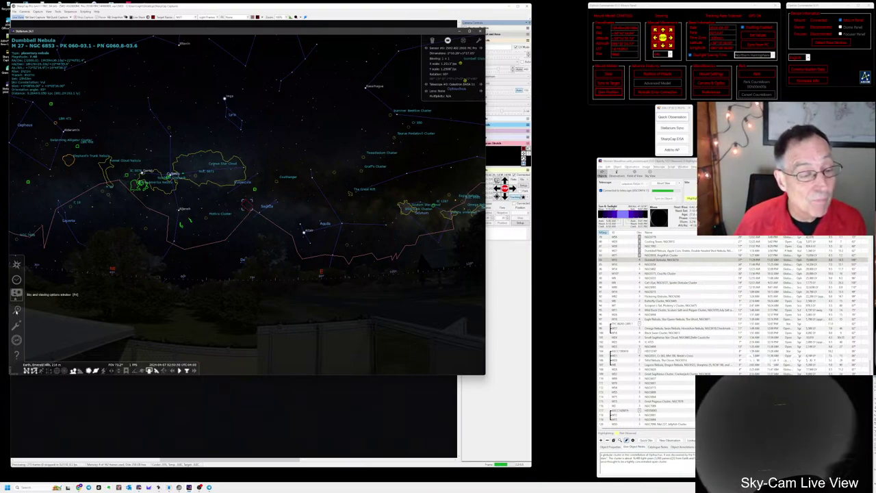
left_click(16, 279)
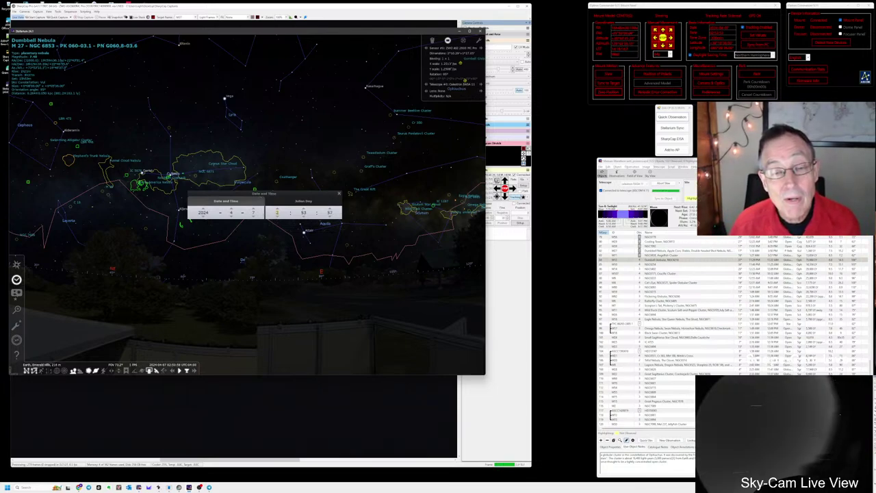
type("6")
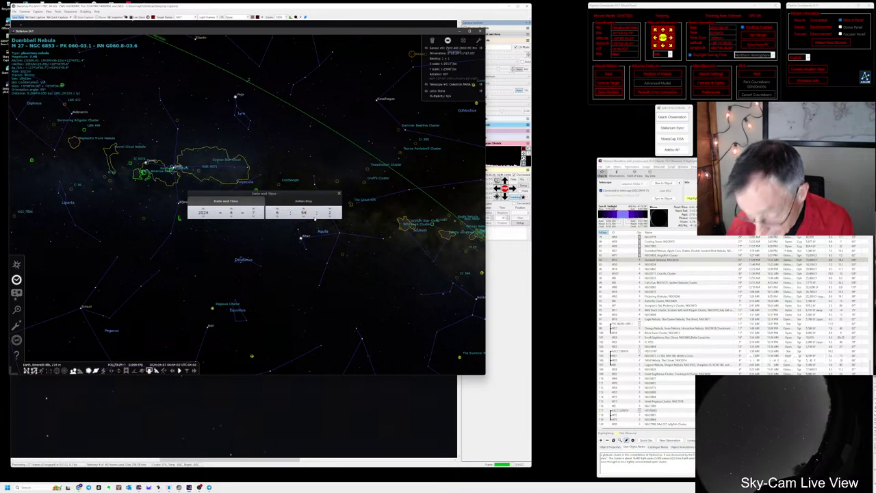
type("04")
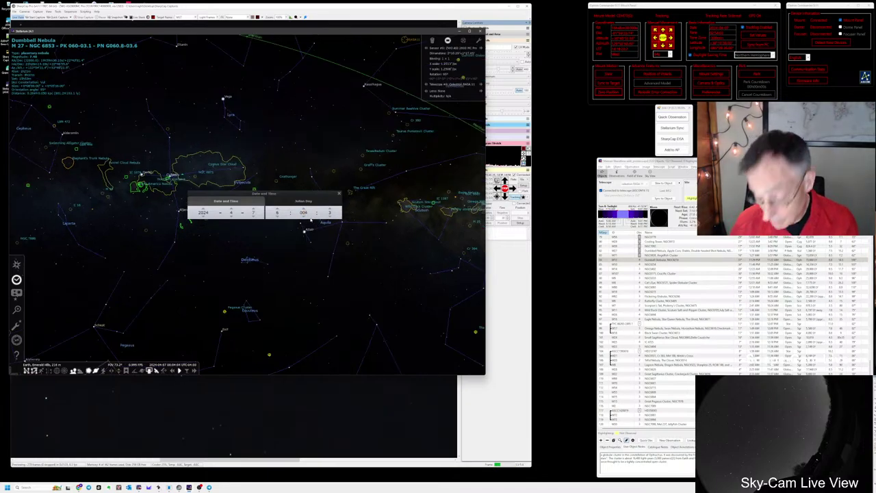
left_click(282, 241)
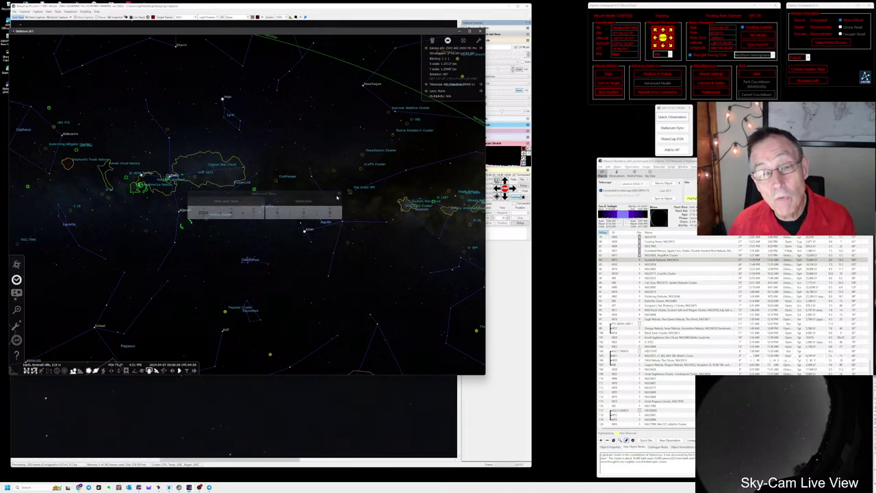
left_click(339, 195)
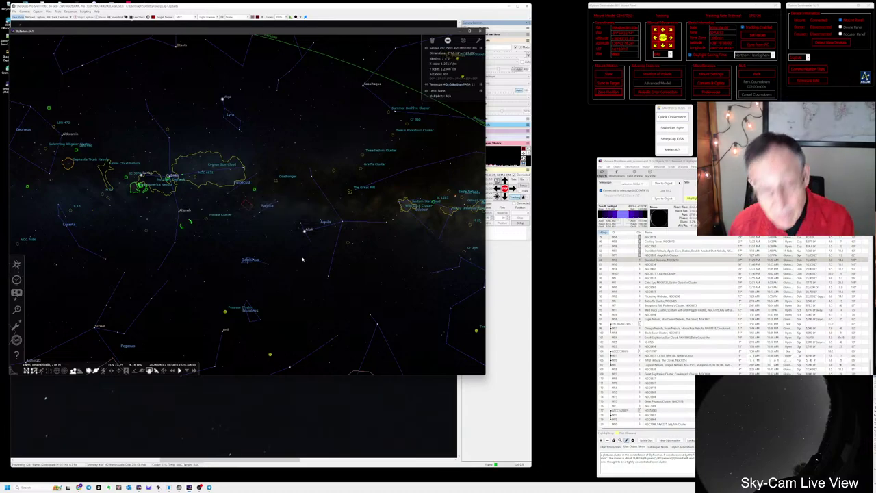
- Search for M30 and inspect the Jellyfish Cluster's position relative to the landscape horizon
key("ctrl+f")
type("m30")
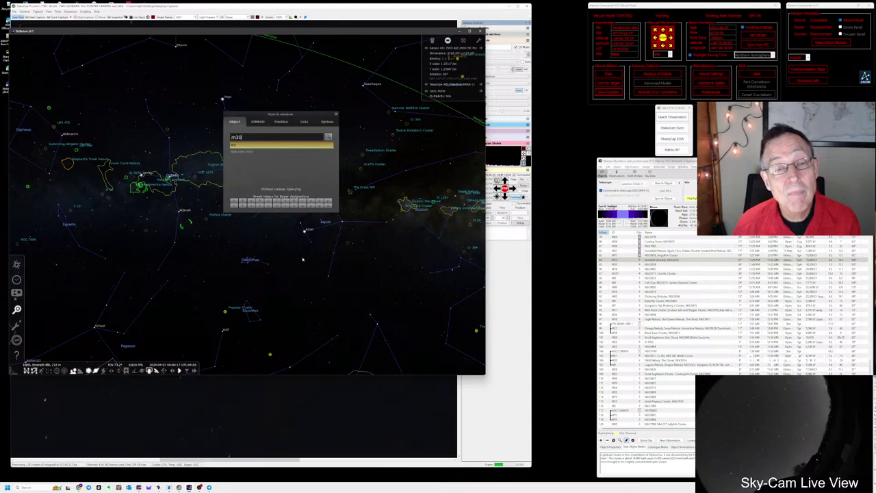
key("Return")
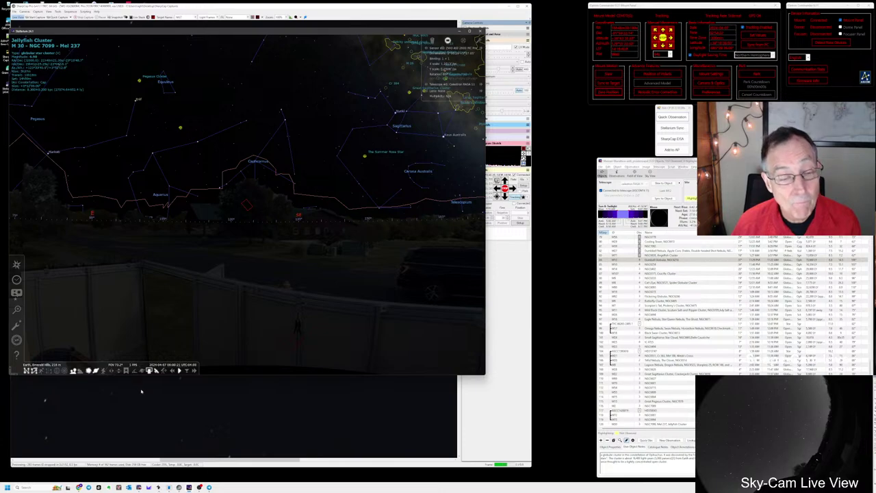
scroll(297, 213, "up", 5)
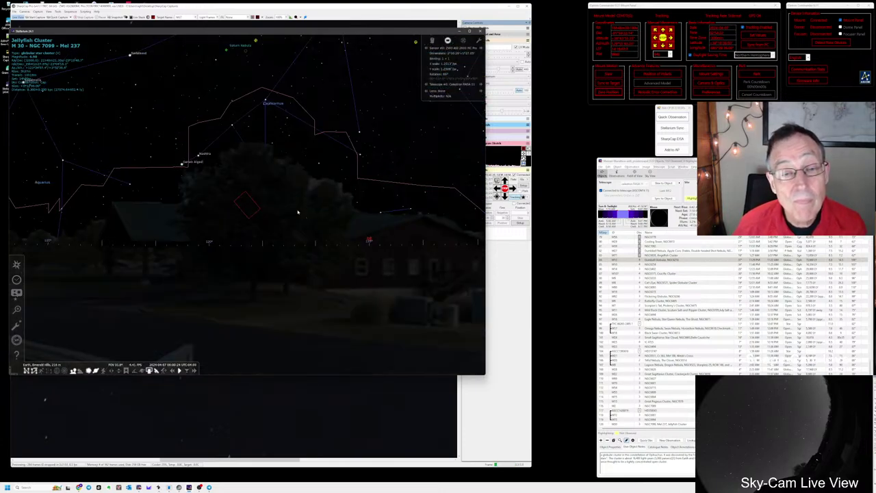
scroll(237, 220, "up", 3)
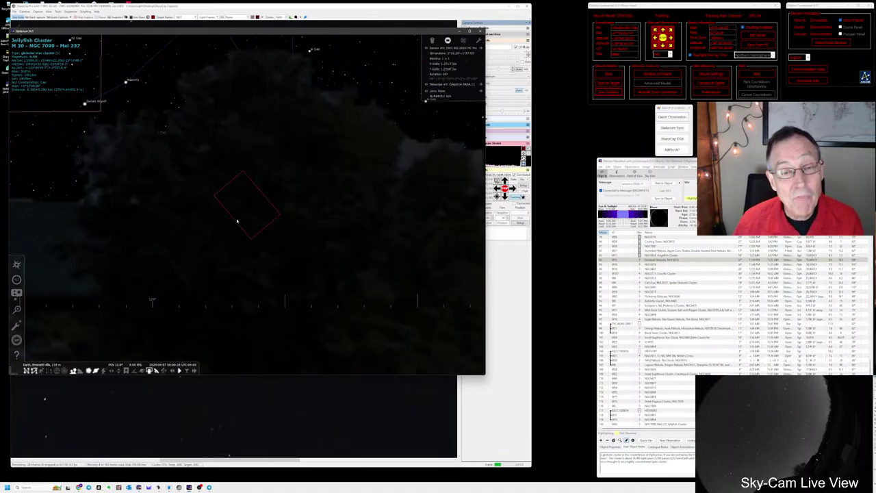
scroll(237, 221, "down", 4)
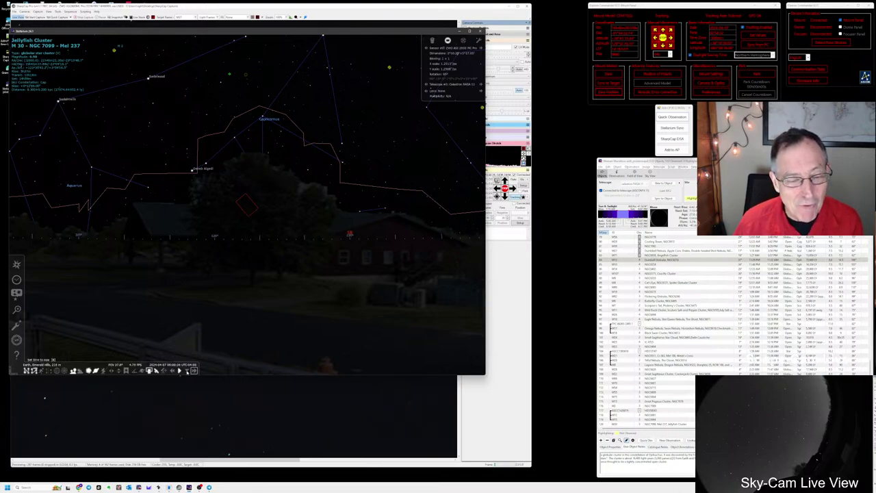
- Run the simulated time forward and back to examine when M30 clears the tree horizon, and restore the normal time rate
left_click(194, 370)
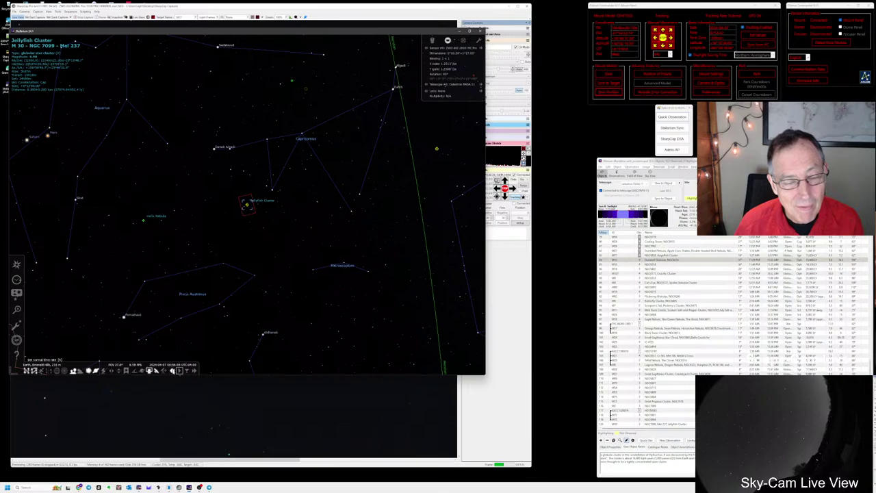
left_click(172, 370)
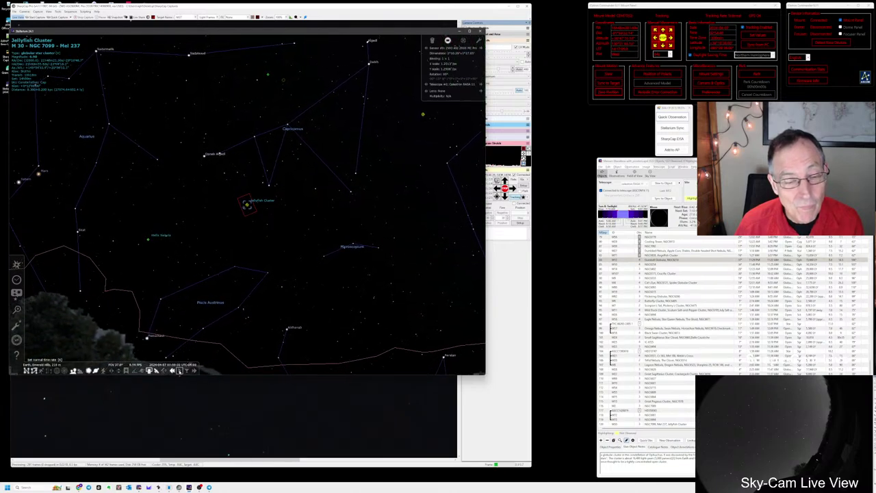
left_click(178, 369)
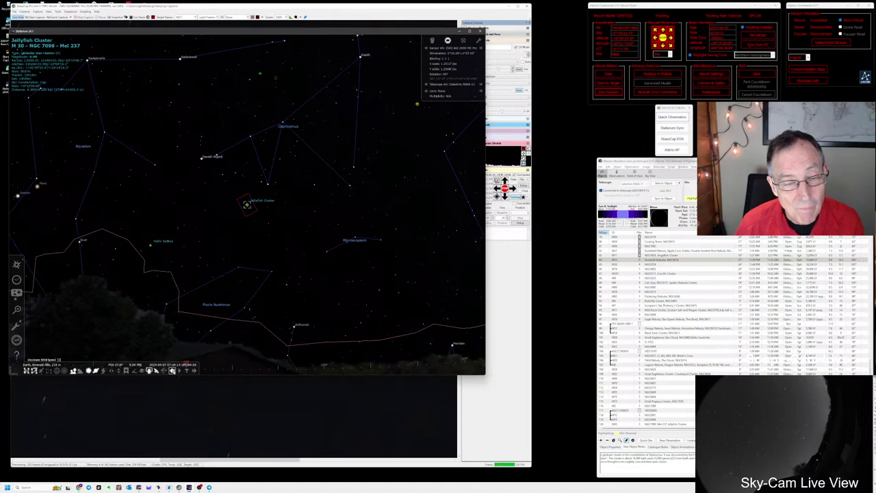
left_click(173, 370)
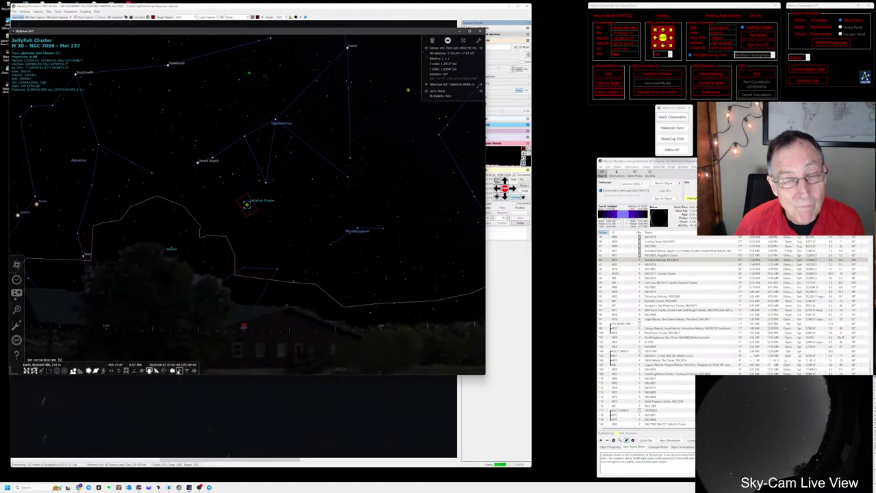
left_click(178, 370)
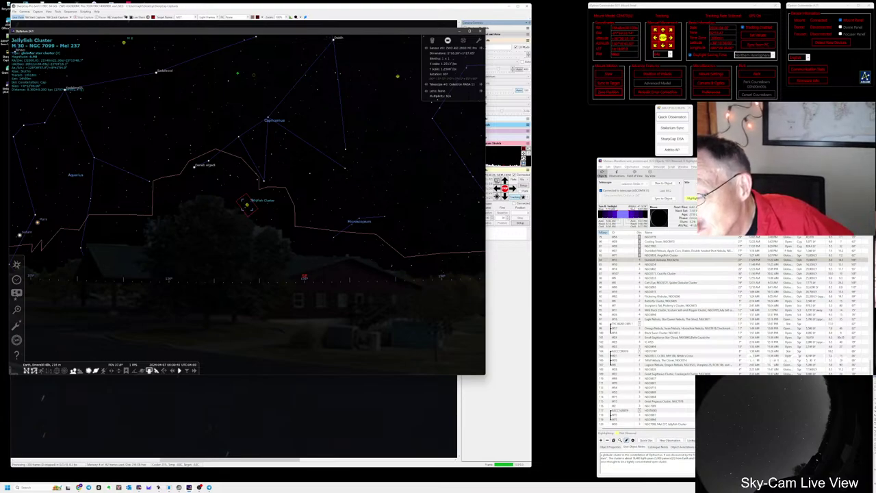
- Return to SharpCap's live view, log a quick observation with a short note for M12, and select M10 as the next target
left_click(679, 261)
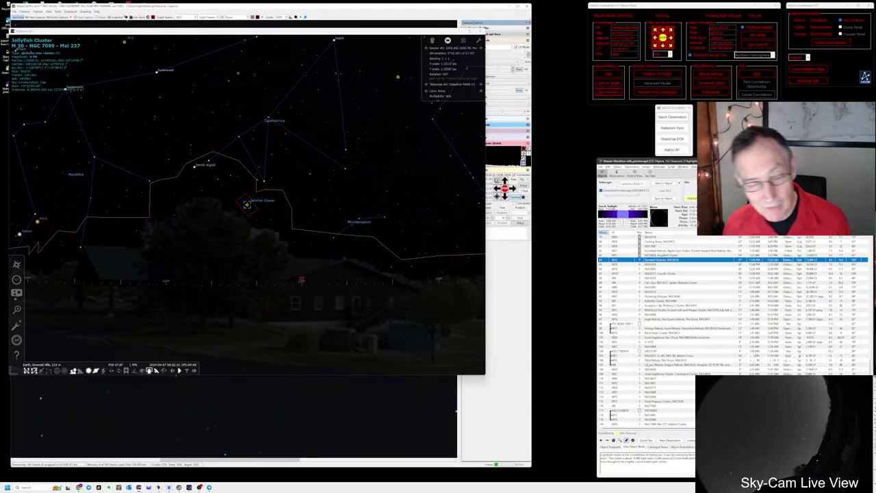
left_click(370, 415)
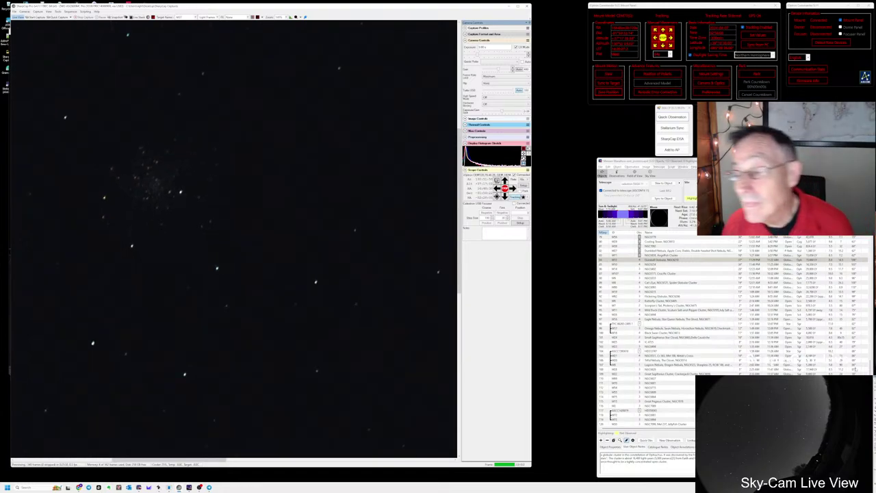
left_click(658, 261)
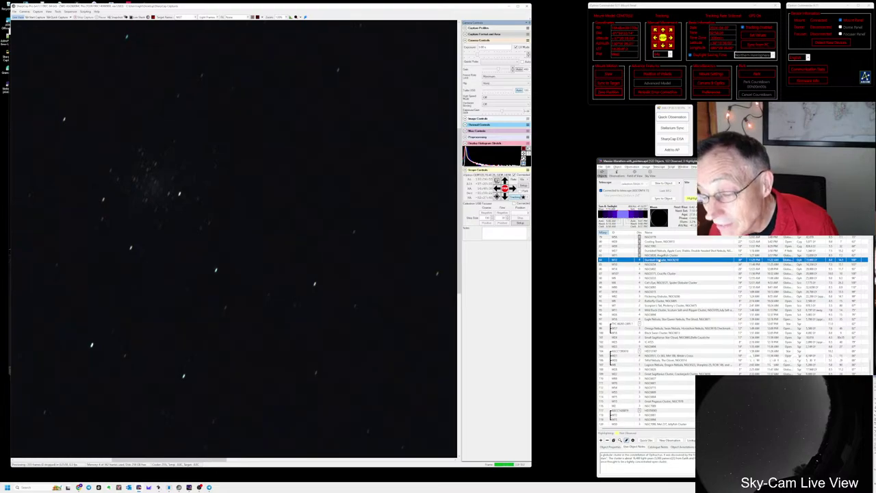
left_click(673, 118)
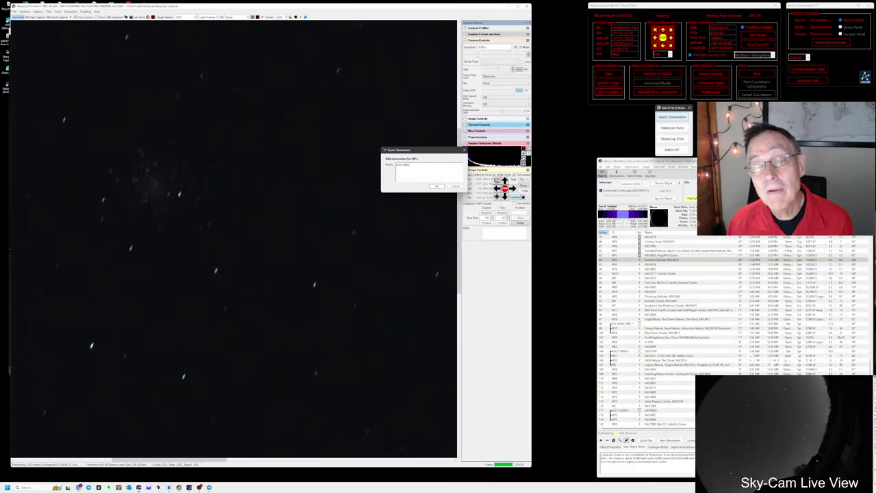
left_click(435, 186)
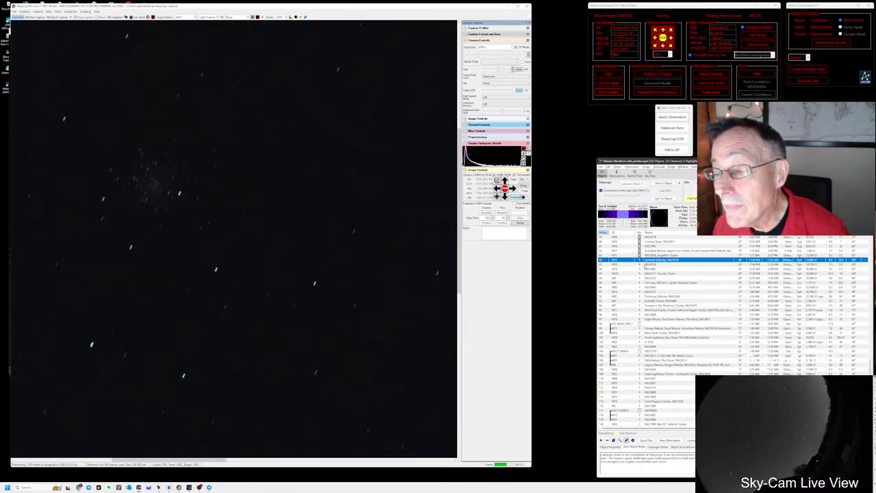
left_click(640, 264)
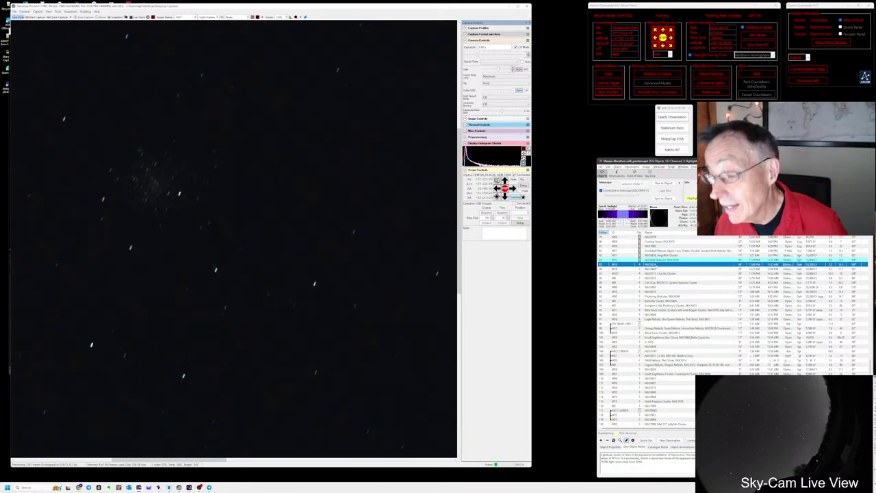
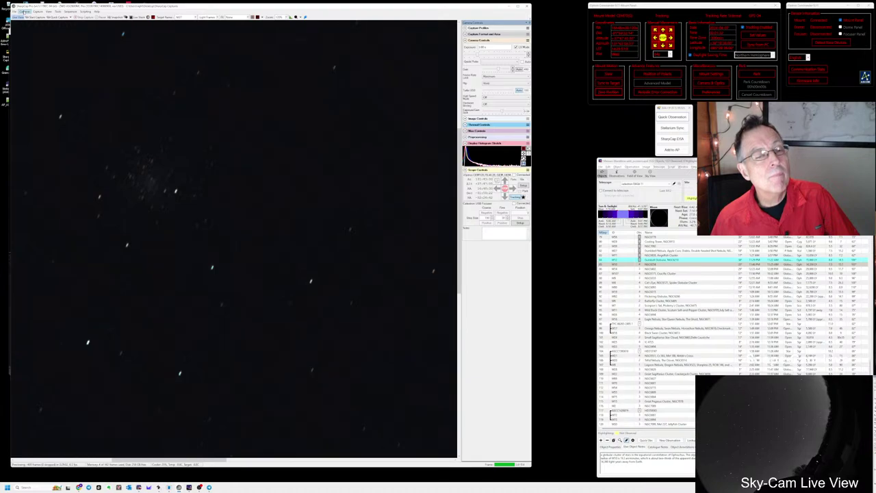
- Reselect the ZWO camera in SharpCap and bring the Stellarium window to the front
left_click(25, 12)
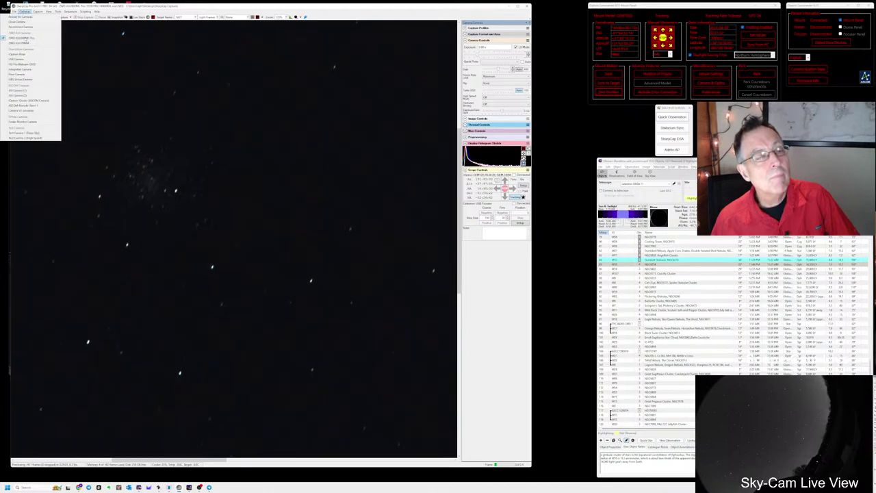
left_click(25, 41)
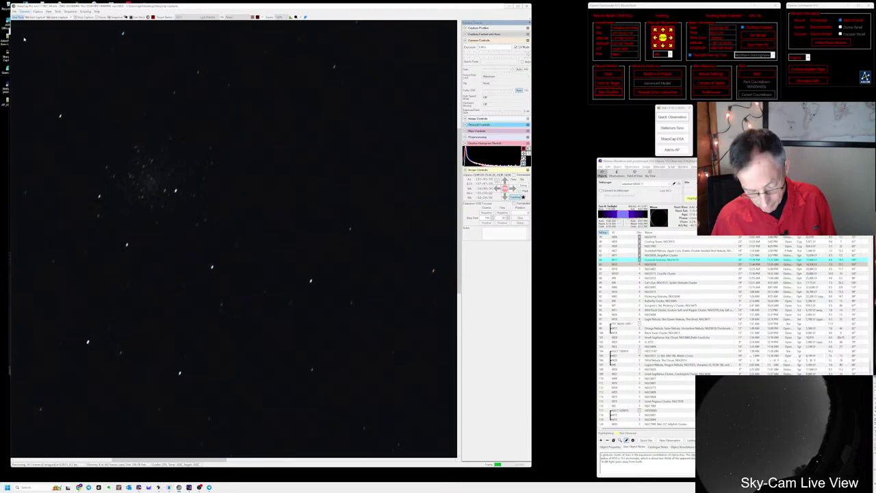
key("alt+Tab")
key("alt+Tab")
key("alt+Tab")
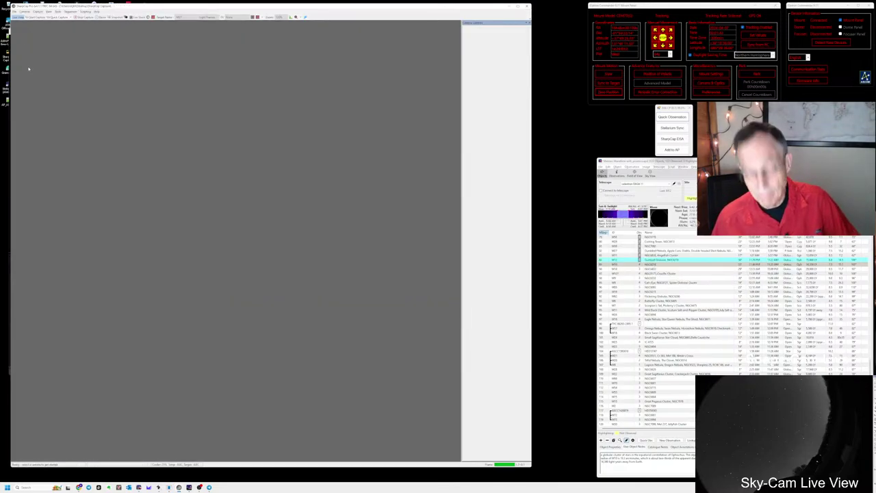
key("alt+Tab")
key("alt+Tab")
key("alt+Tab")
key("alt+Tab")
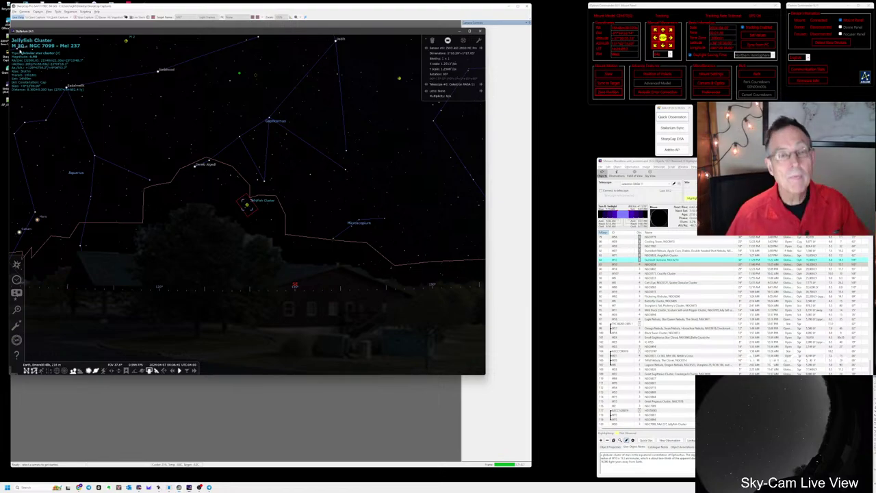
- Switch to the web browser and load youtube.com in the Sky Searchers forum tab
key("alt+Tab")
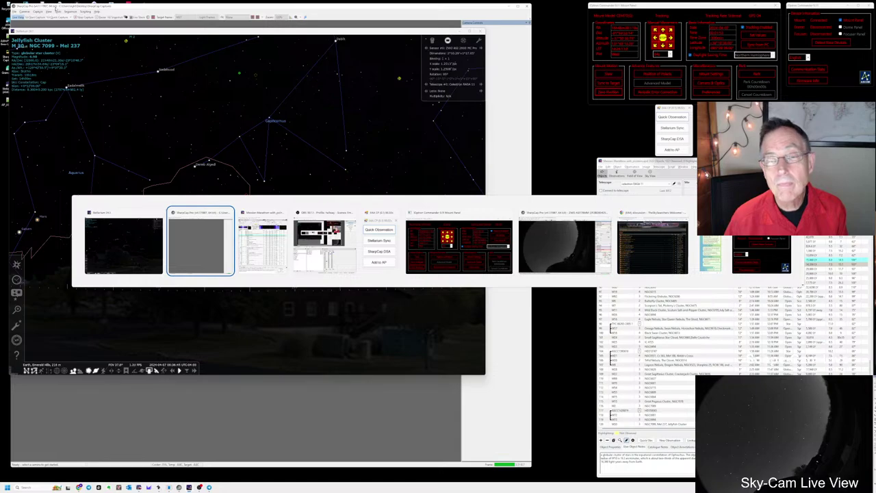
key("alt+Tab")
key("alt+Tab")
key("alt+Tab")
key("alt+Tab")
key("alt+Tab")
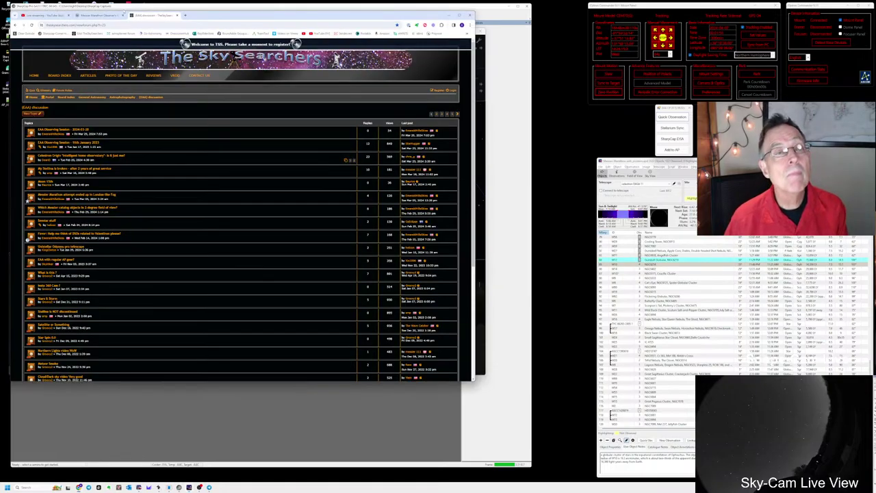
left_click(125, 24)
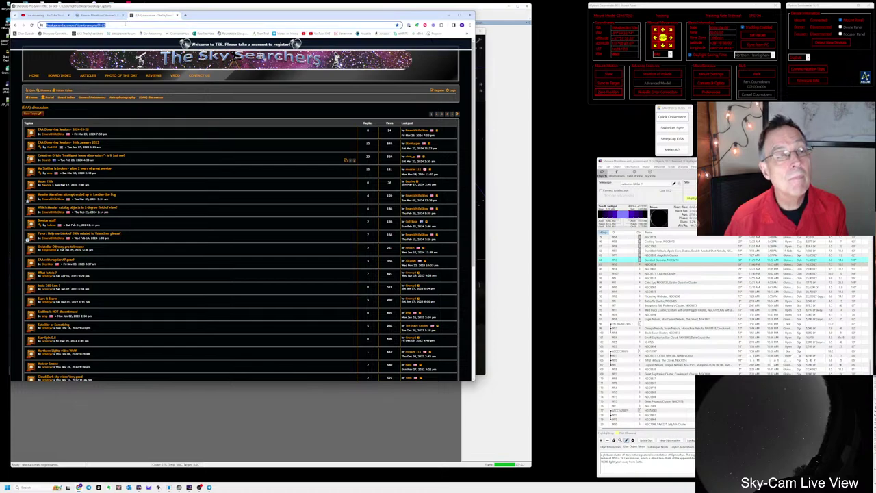
type("youtube.com")
key("Return")
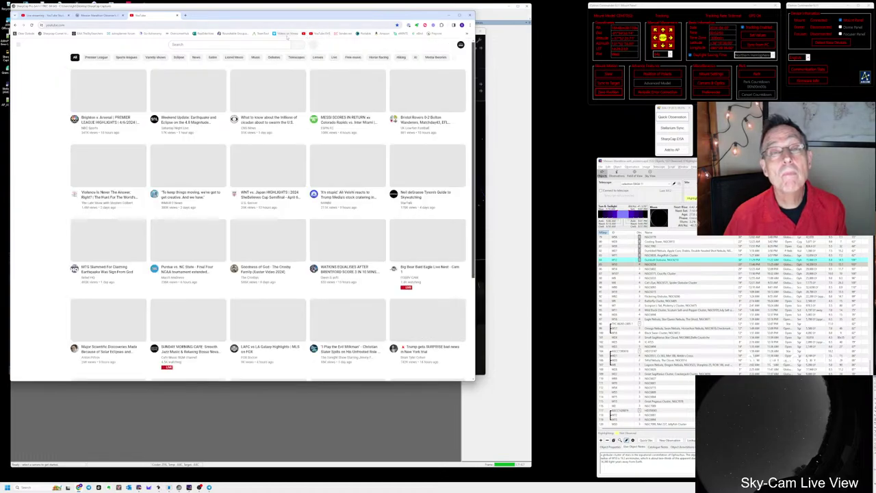
left_click(207, 46)
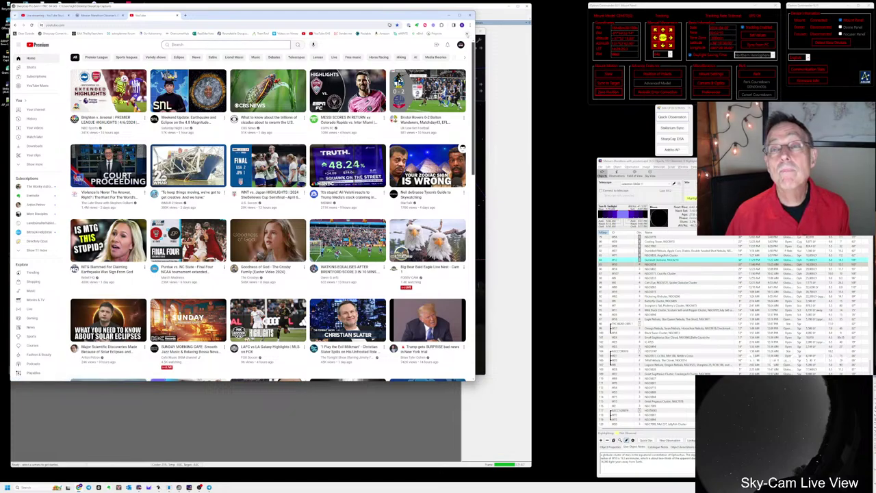
left_click(467, 33)
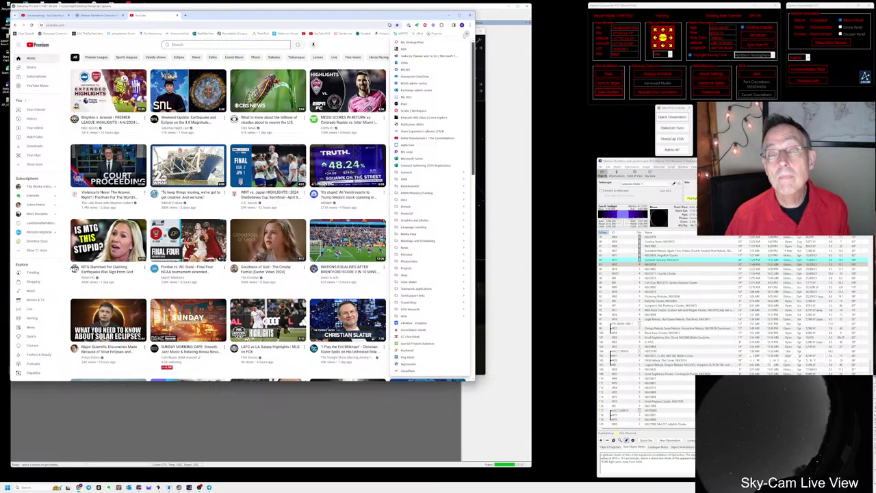
left_click(467, 33)
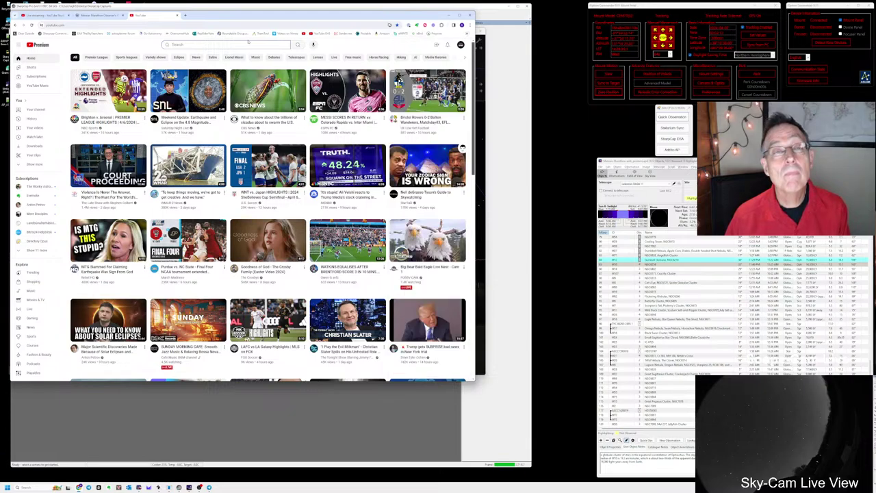
- Search the web for "stellar music"
left_click(245, 25)
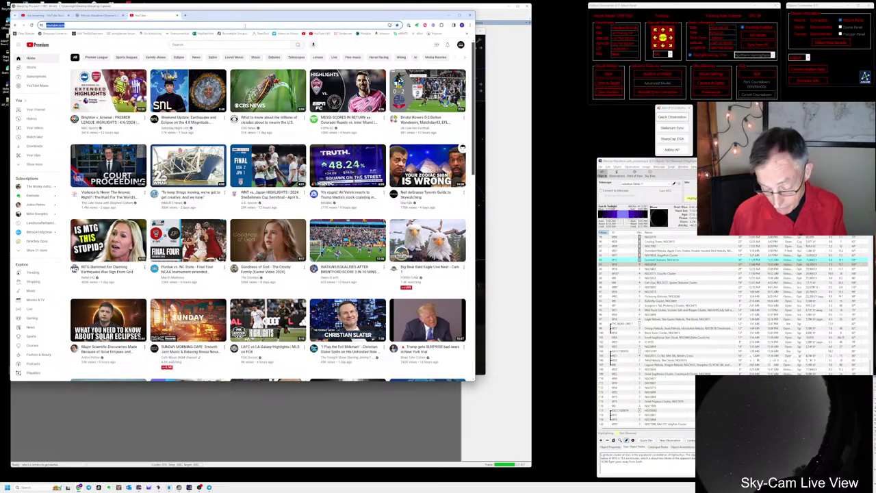
type("stellar")
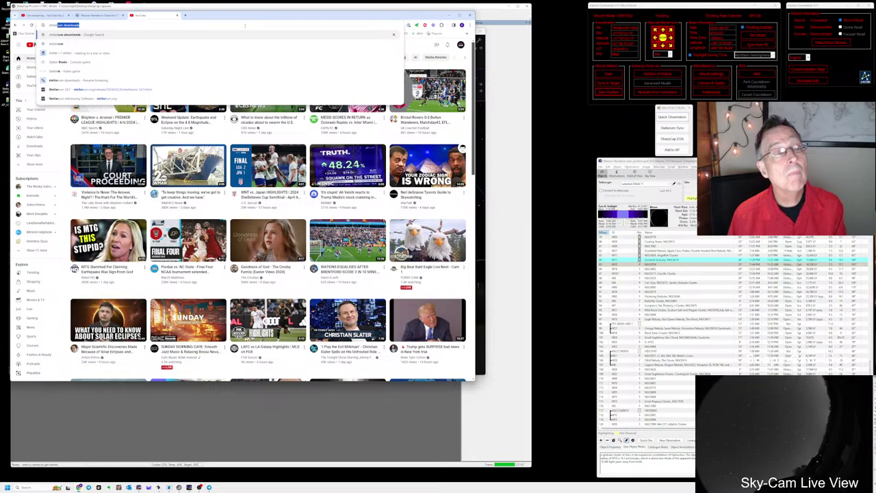
key("BackSpace")
type("music")
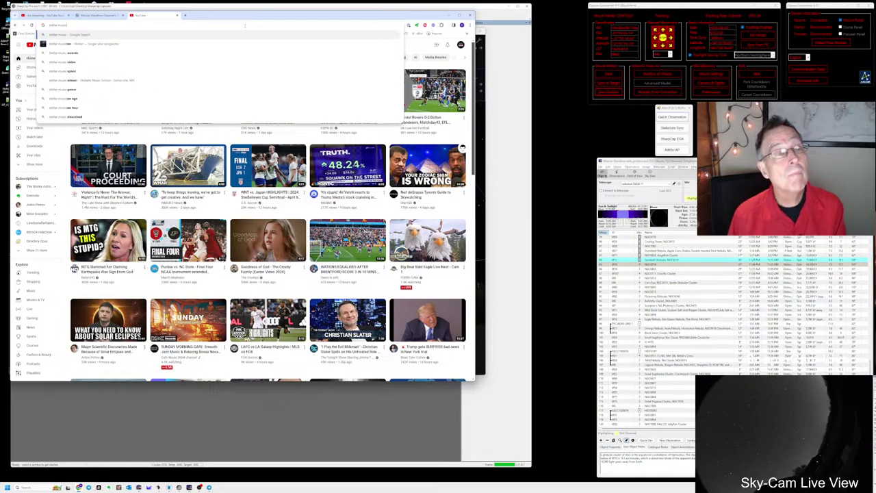
key("Return")
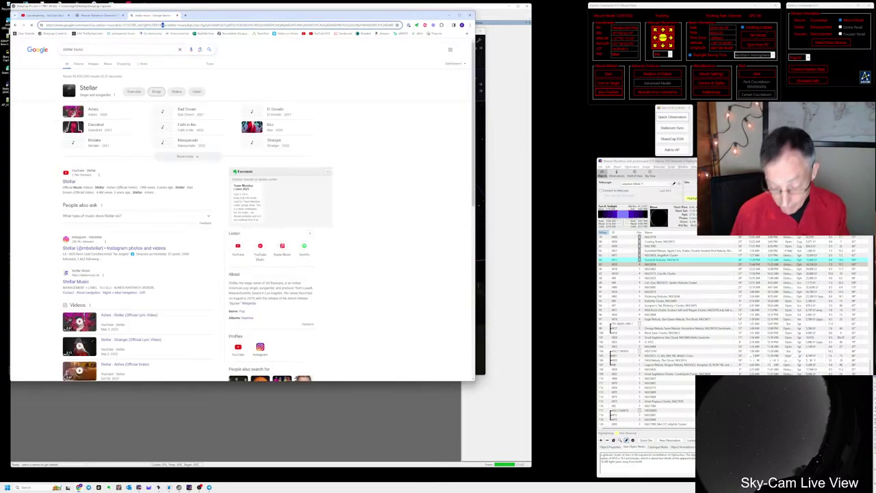
- Return to youtube.com, search it for "stellar music" and browse the results for suitable background music
left_click(158, 25)
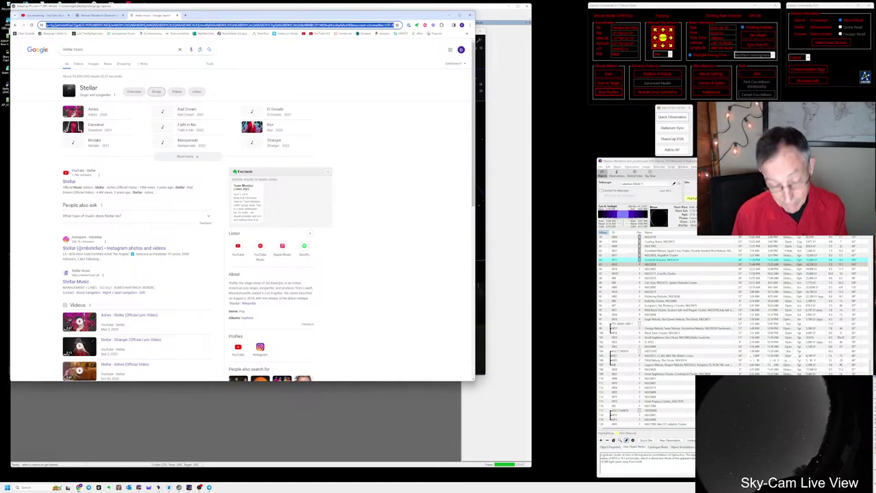
type("youtube.com")
key("Return")
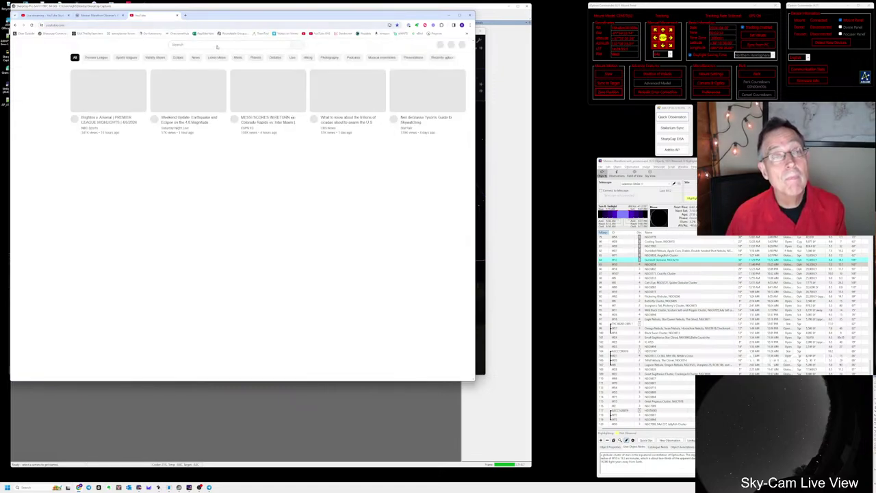
left_click(218, 44)
type("stellari")
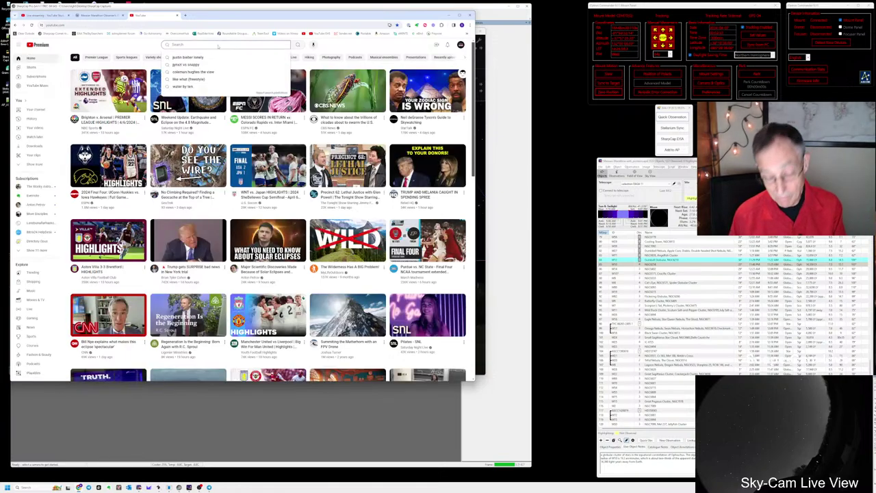
type(" music")
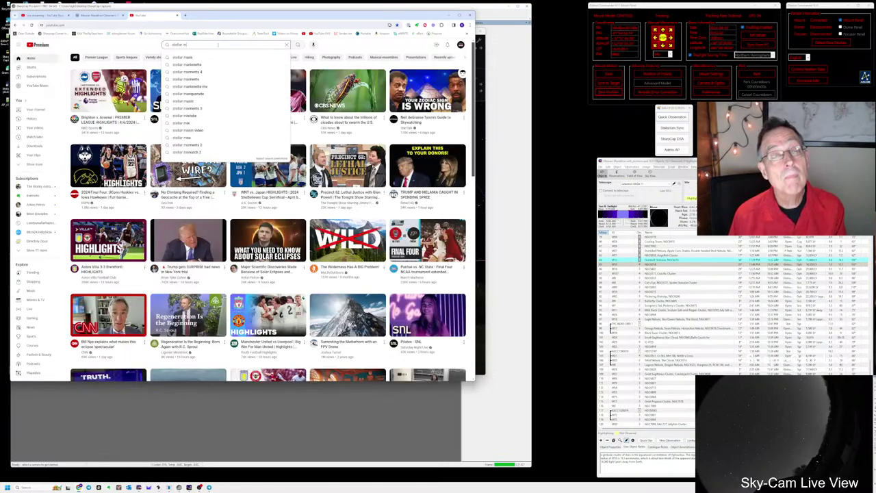
key("Return")
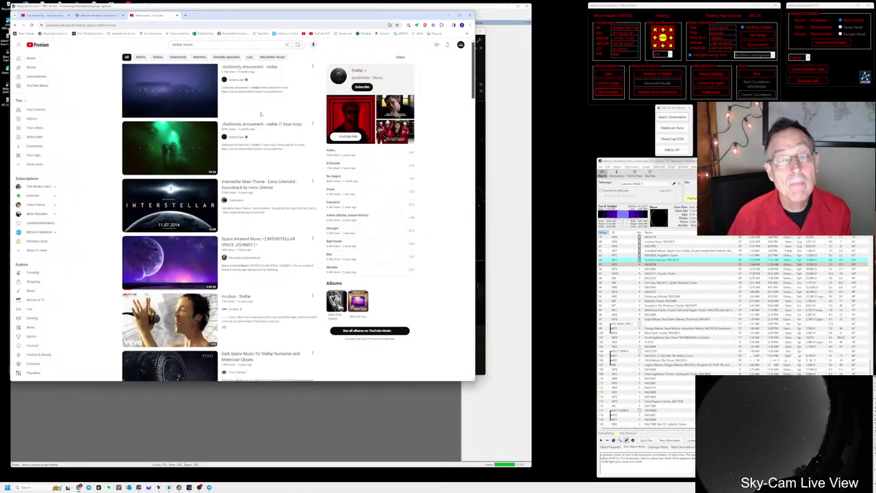
scroll(260, 116, "down", 3)
scroll(260, 116, "down", 10)
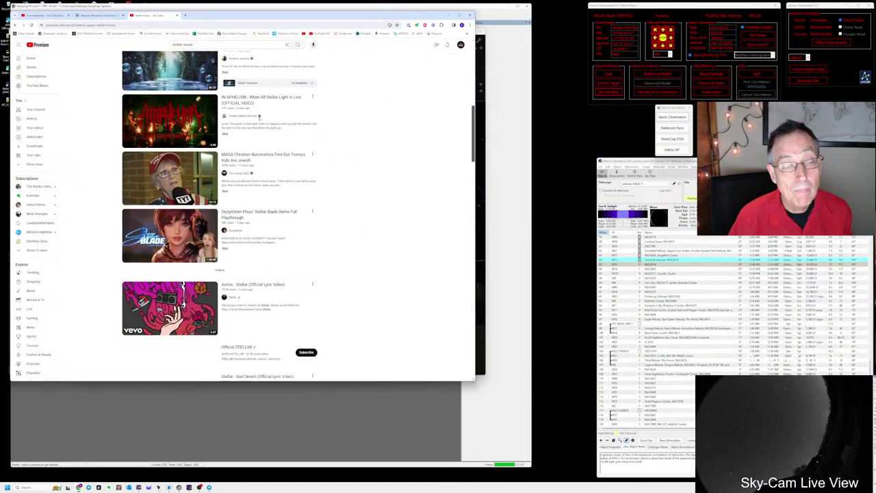
scroll(260, 119, "down", 4)
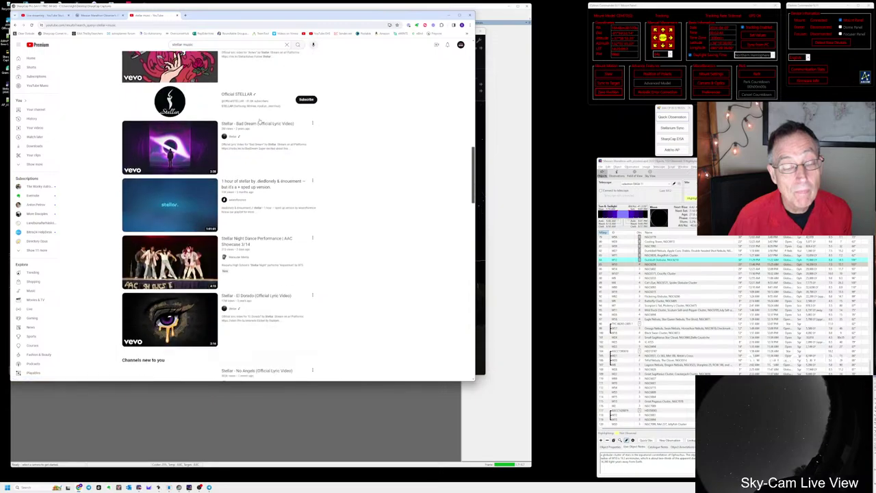
scroll(260, 206, "up", 15)
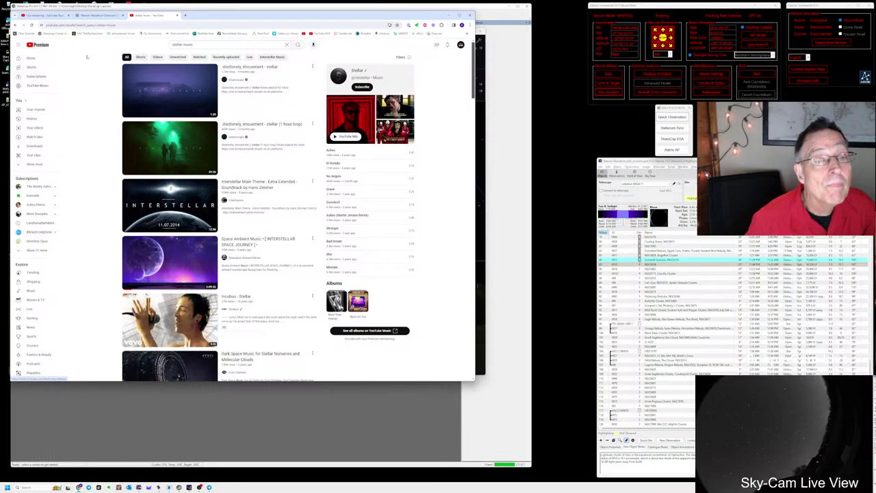
mouse_move(240, 80)
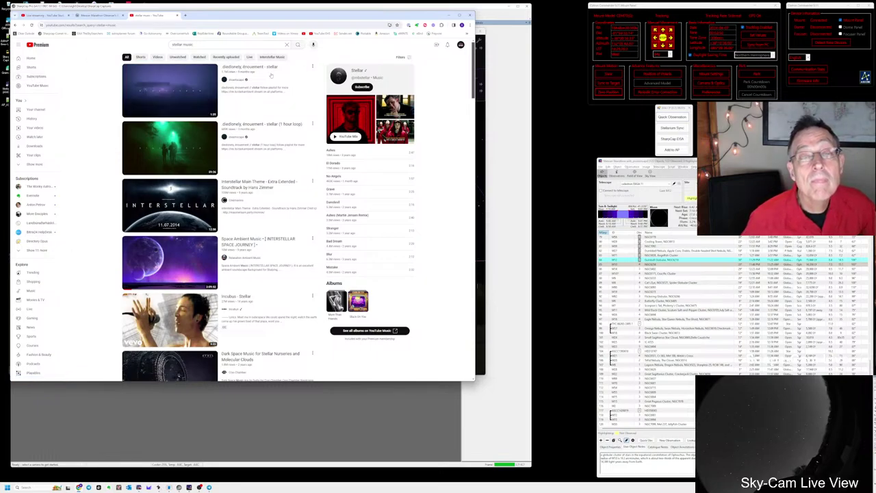
triple_click(204, 44)
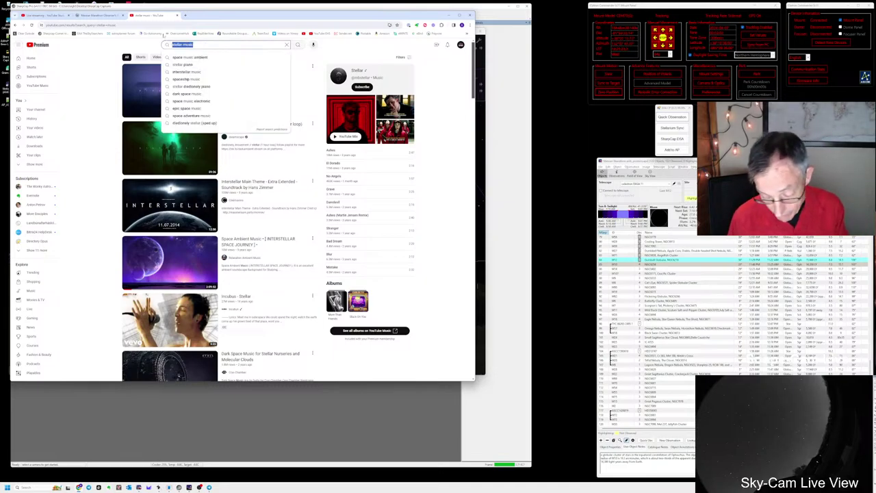
type("stellar")
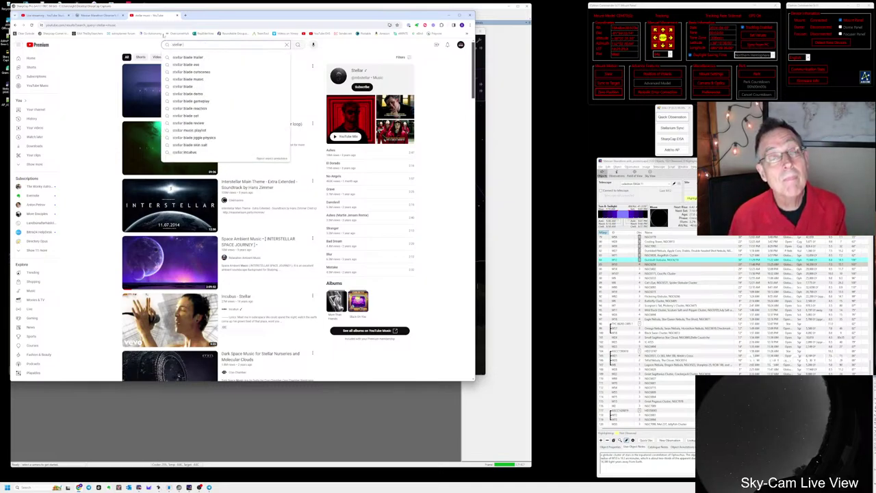
key("BackSpace")
key("BackSpace")
key("BackSpace")
key("BackSpace")
key("BackSpace")
key("BackSpace")
key("BackSpace")
key("BackSpace")
key("BackSpace")
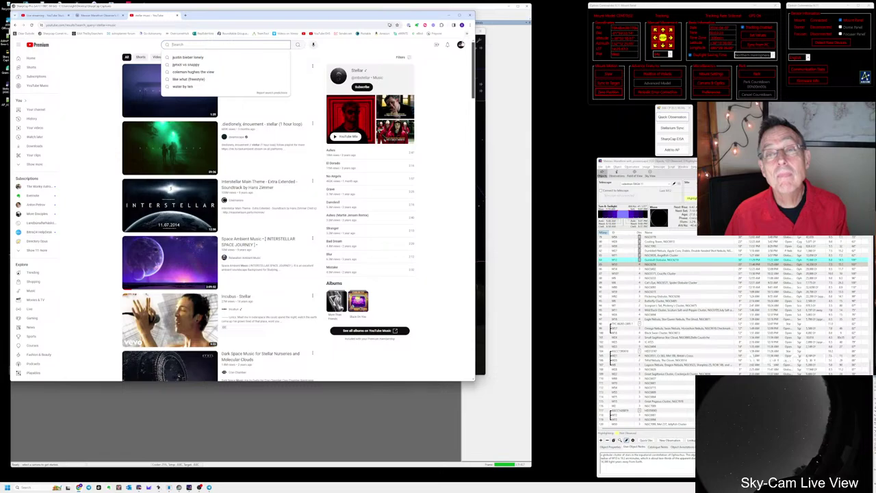
- Open the account's own Emerald Hills Skies channel and browse its uploaded videos
left_click(460, 44)
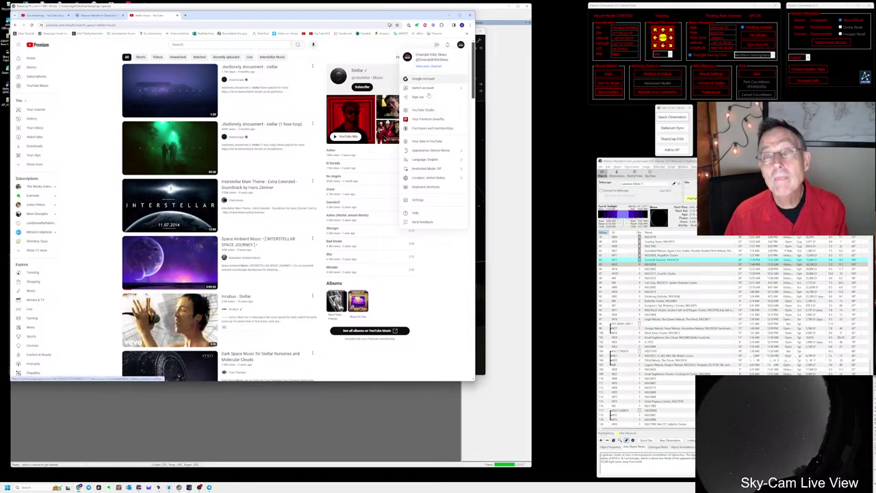
left_click(426, 67)
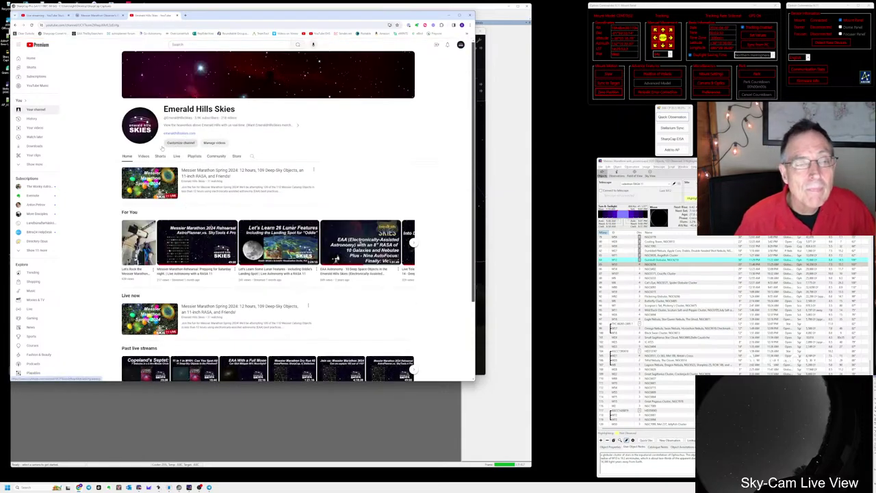
left_click(143, 157)
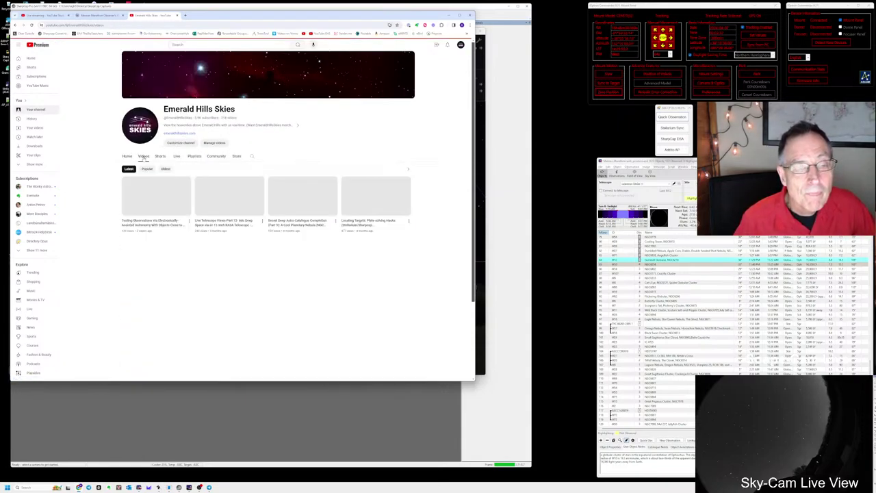
scroll(151, 219, "down", 4)
mouse_move(159, 251)
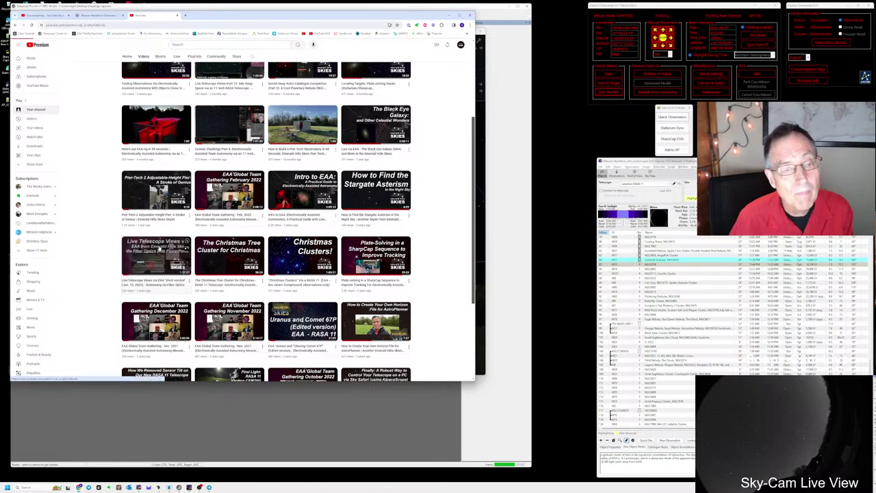
- Open the January 13, 2022 Live Telescope Views "short version" video, check its full description for music credits, and return to the channel's videos
left_click(159, 249)
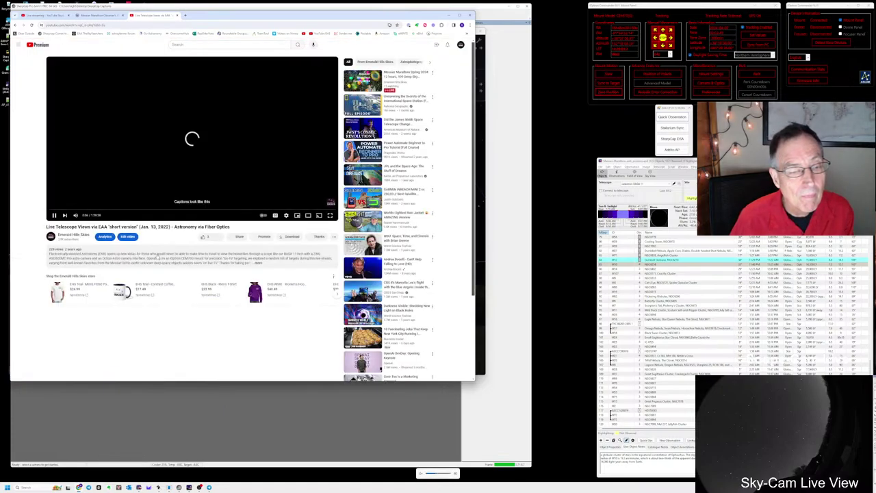
left_click(259, 264)
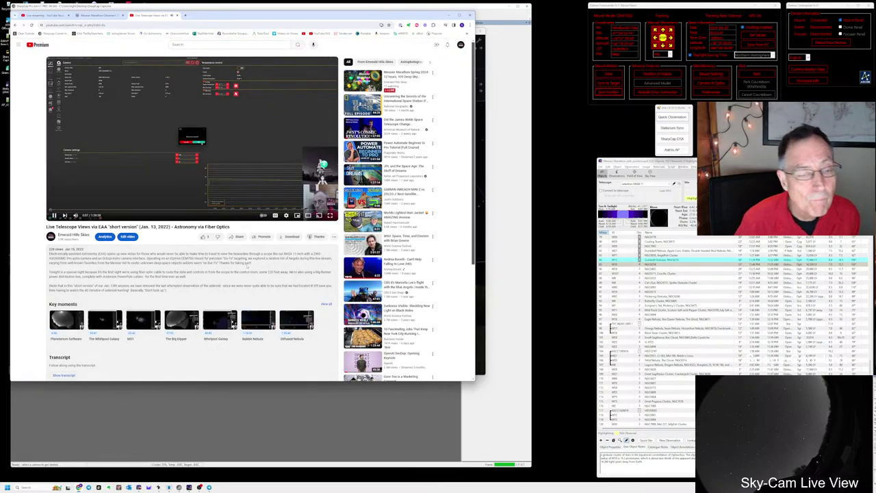
scroll(174, 269, "down", 2)
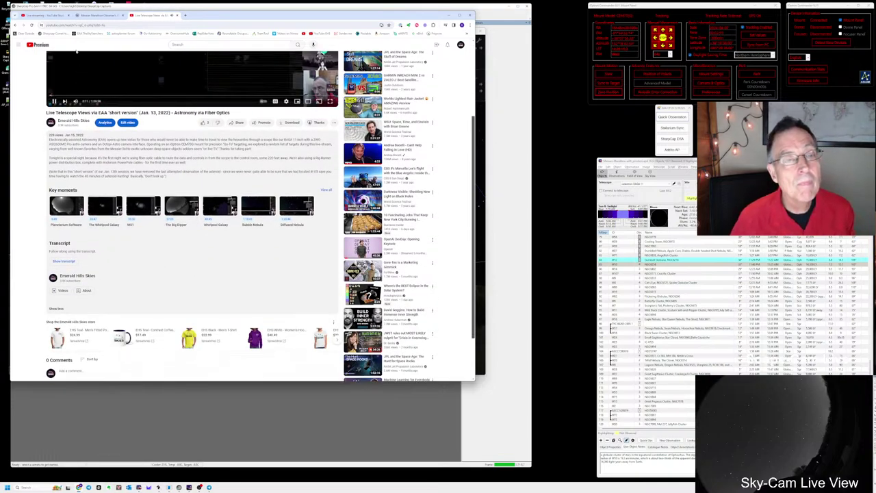
scroll(78, 267, "down", 1)
left_click(77, 252)
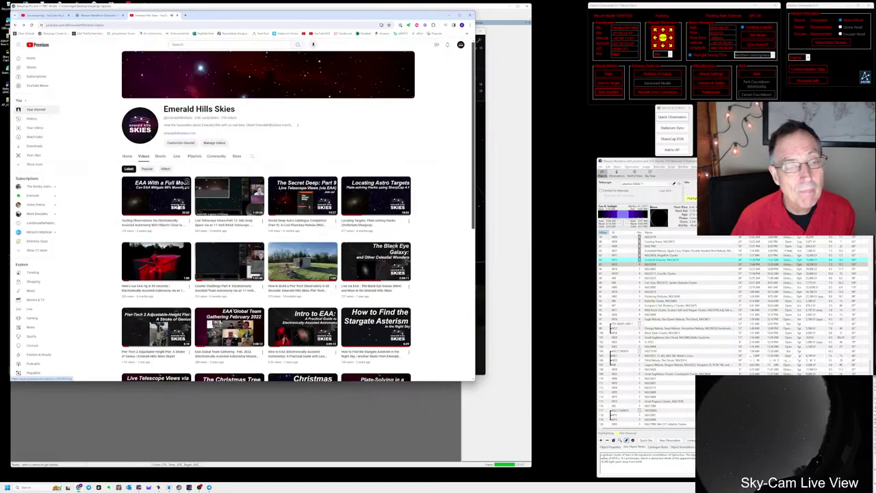
- Open the Cosmic Challenge Part 6 stream from the channel's live streams and read its full description for the background music credit
left_click(177, 157)
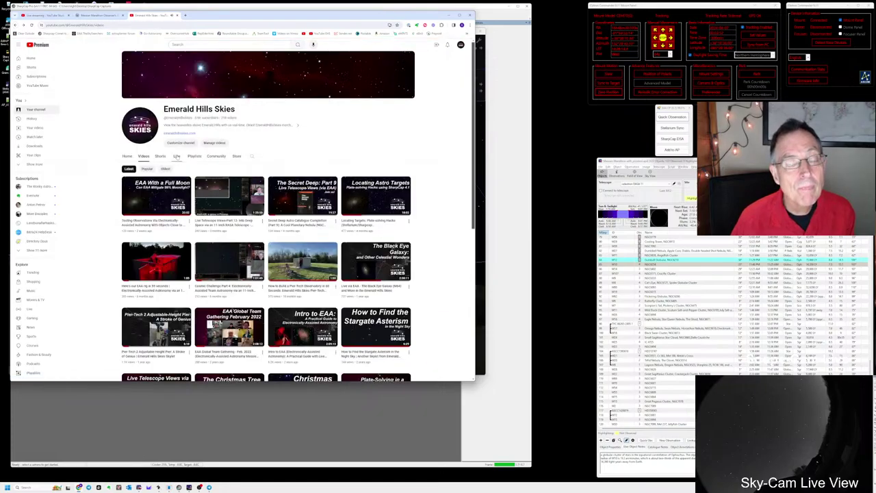
scroll(196, 274, "down", 5)
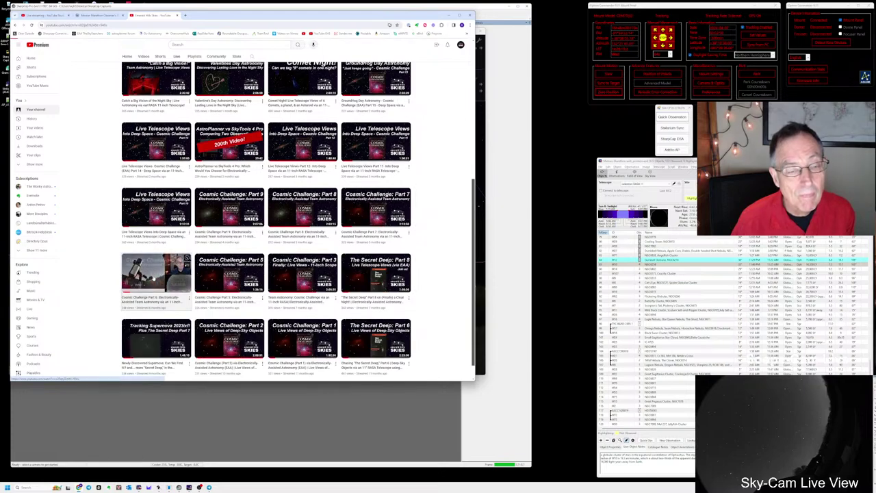
left_click(153, 277)
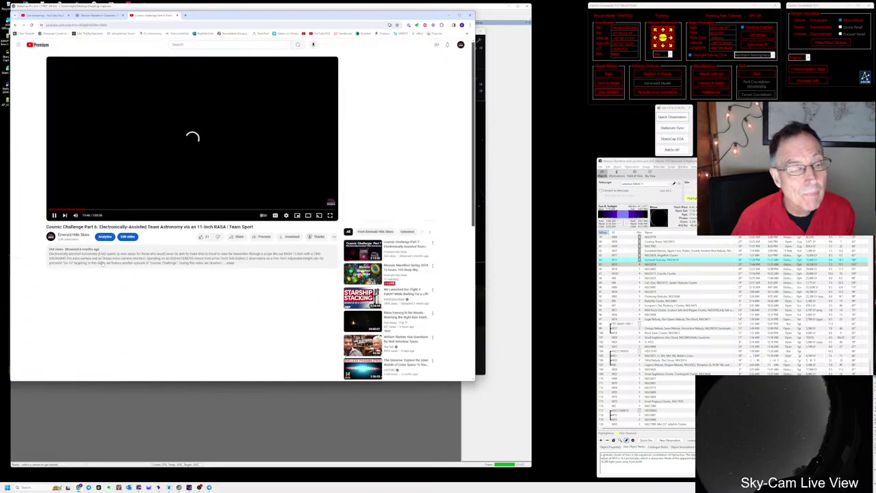
left_click(223, 265)
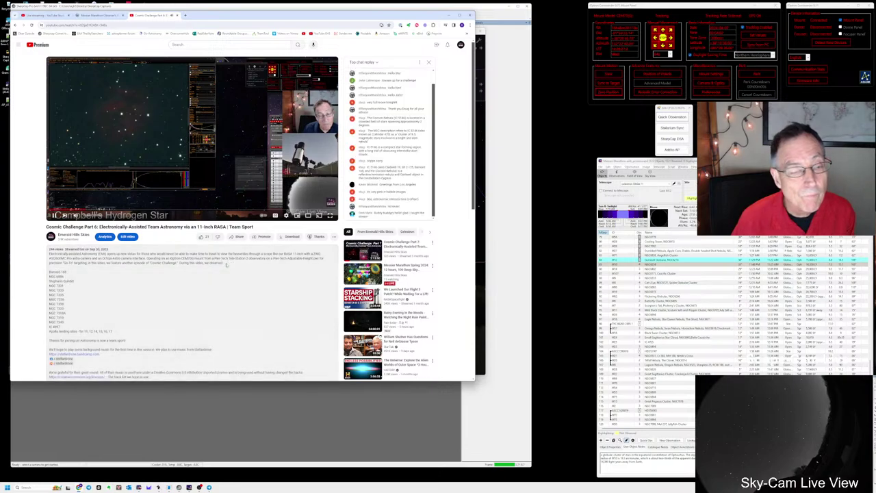
scroll(223, 265, "down", 3)
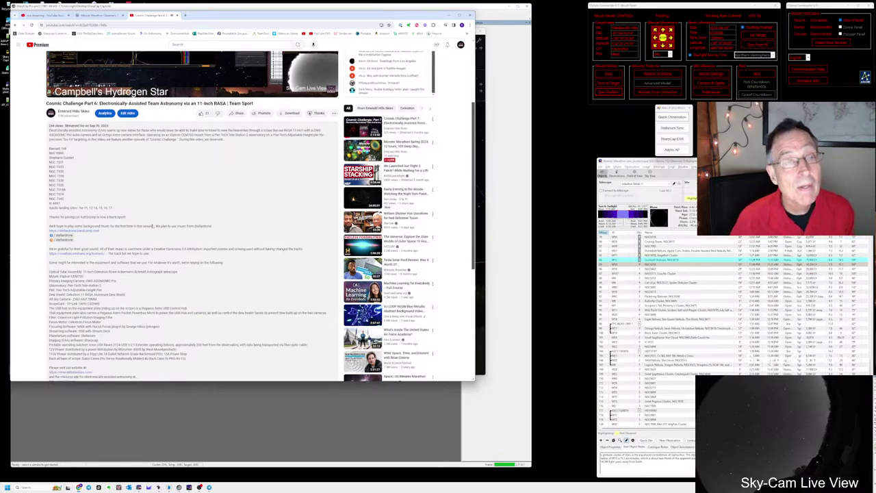
scroll(138, 242, "up", 3)
- Search YouTube for "stellardrone bandcamp" and preview the Light Years full album
left_click(229, 43)
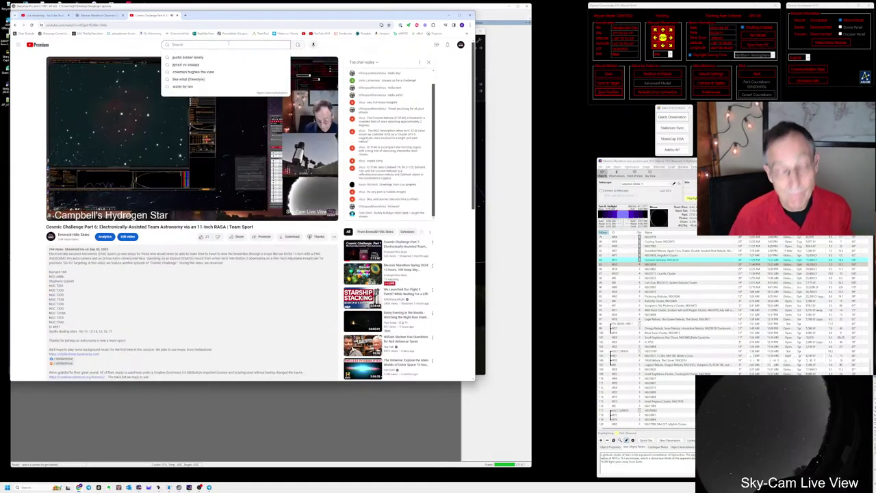
type("stellardrone bandcamp")
key("Return")
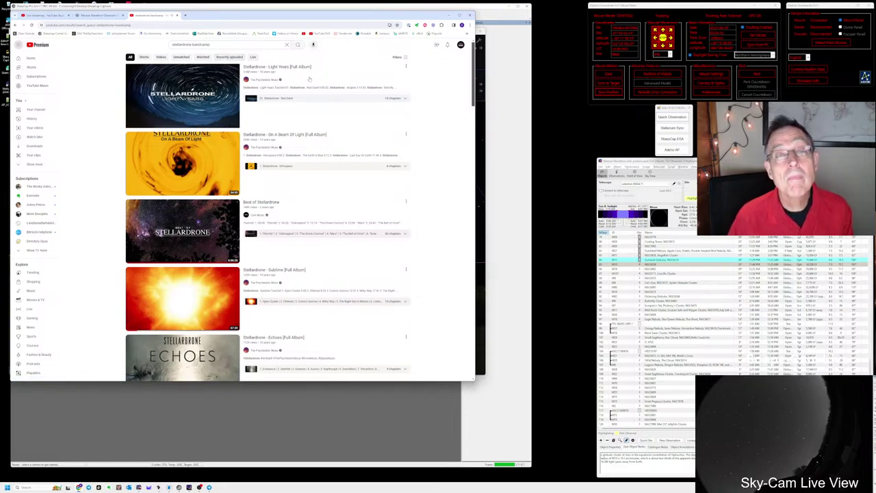
mouse_move(309, 80)
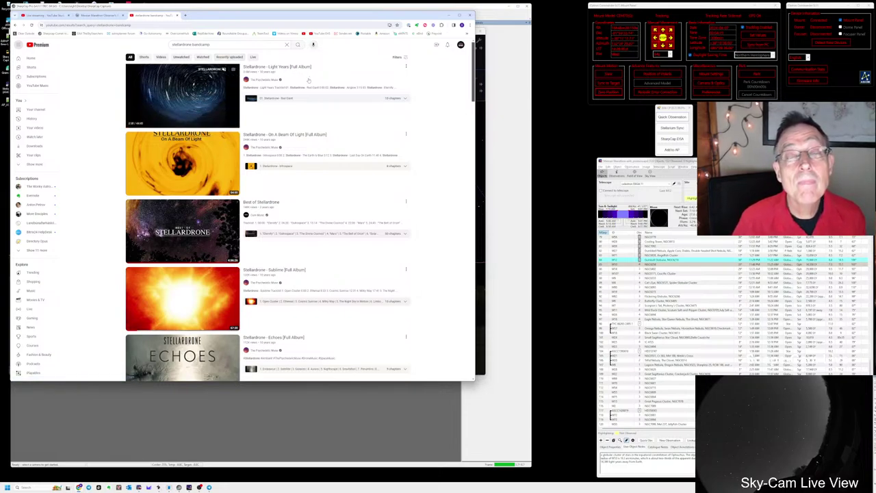
- Look through the "stellardrone bandcamp" search results for a suitable Stellardrone album or mix
scroll(309, 81, "down", 2)
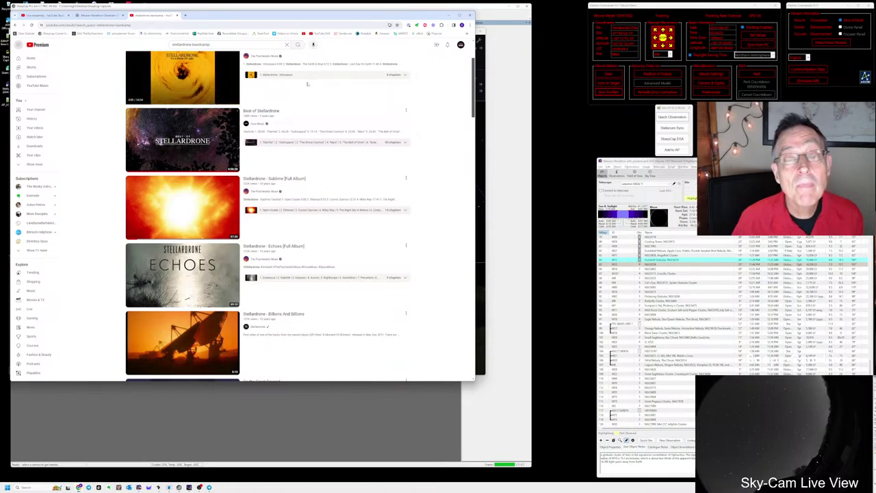
scroll(309, 84, "down", 1)
scroll(309, 90, "down", 4)
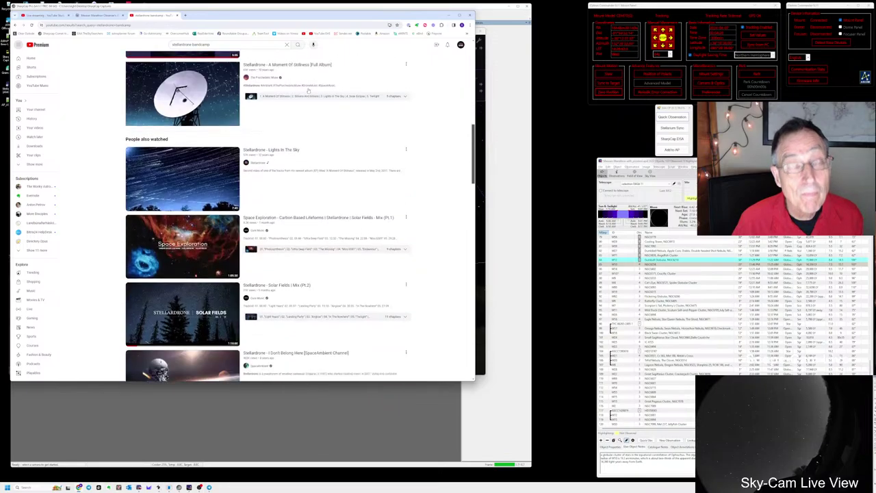
scroll(308, 90, "up", 3)
scroll(310, 91, "up", 5)
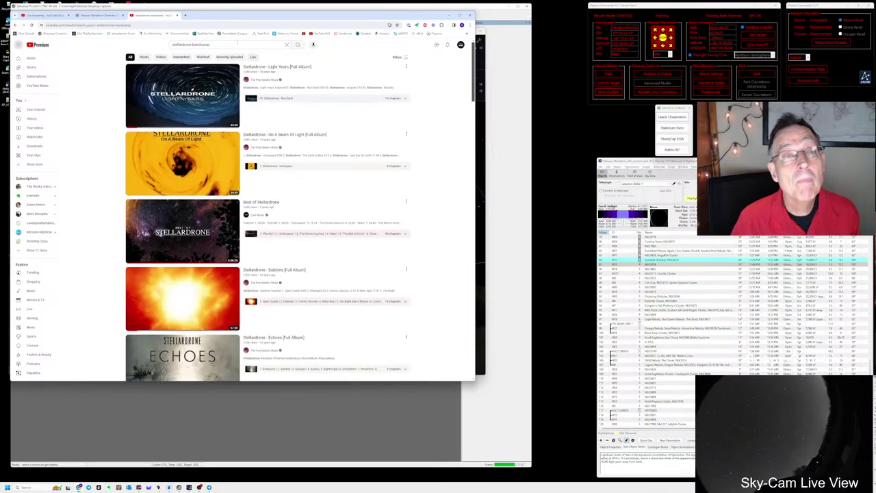
- Try to search YouTube for "bandcamp" alone and look through the results page
left_click(234, 50)
key("ctrl+a")
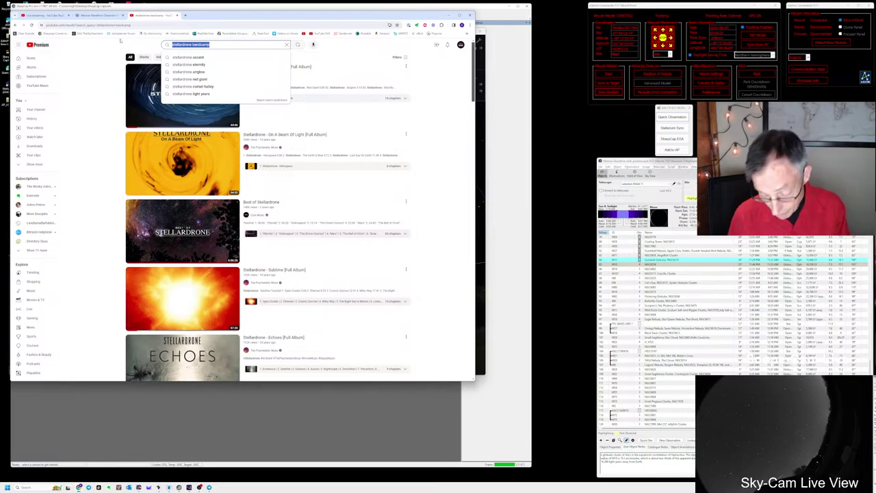
key("BackSpace")
type("b")
key("Down")
key("Down")
key("Down")
key("Down")
key("Escape")
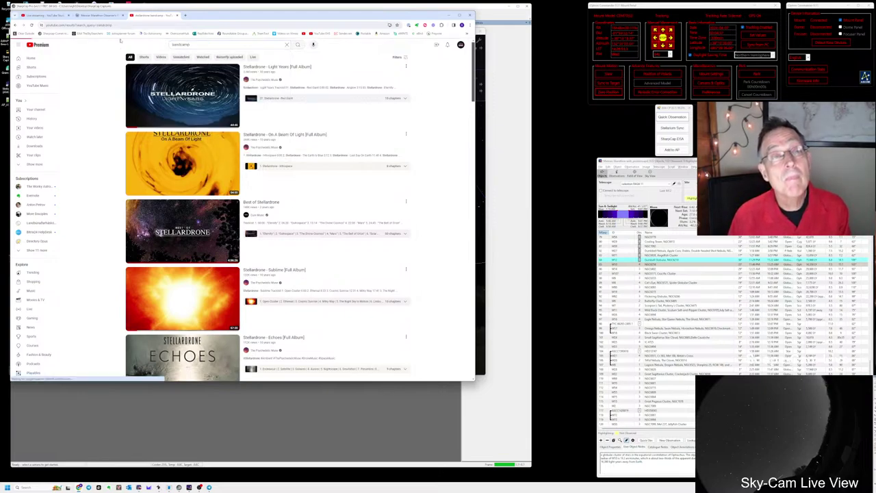
key("Return")
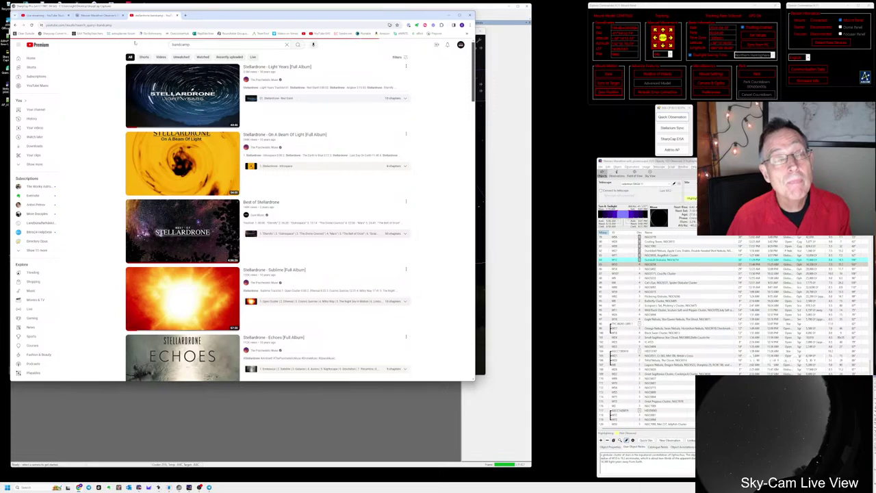
left_click(206, 44)
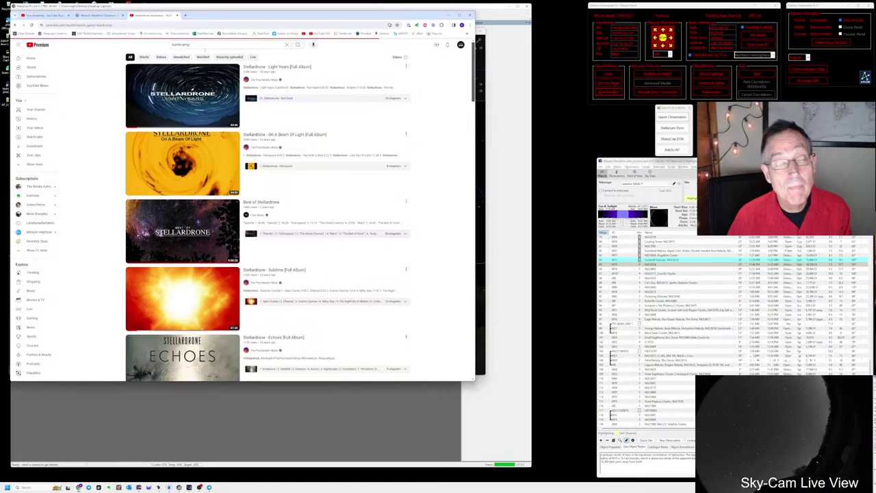
mouse_move(263, 204)
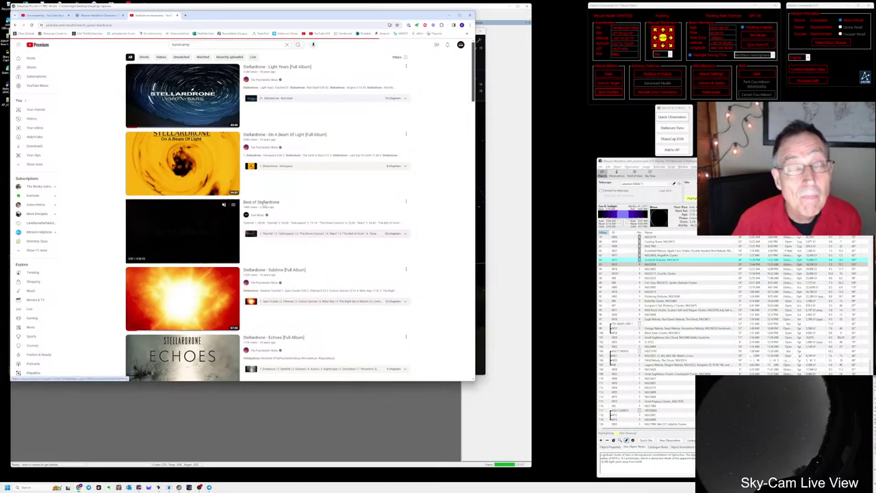
scroll(265, 204, "down", 3)
scroll(286, 238, "up", 3)
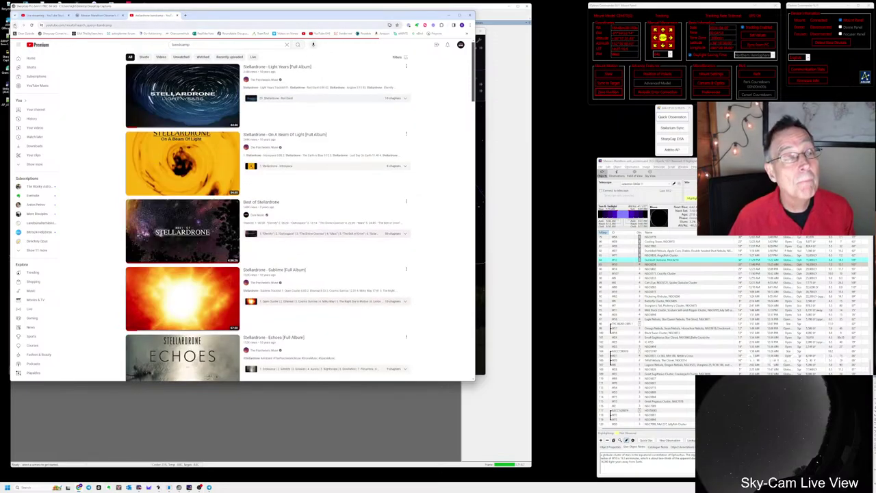
- Return to the Cosmic Challenge Part 6 video and open the Stellardrone Bandcamp link in its description
left_click(14, 26)
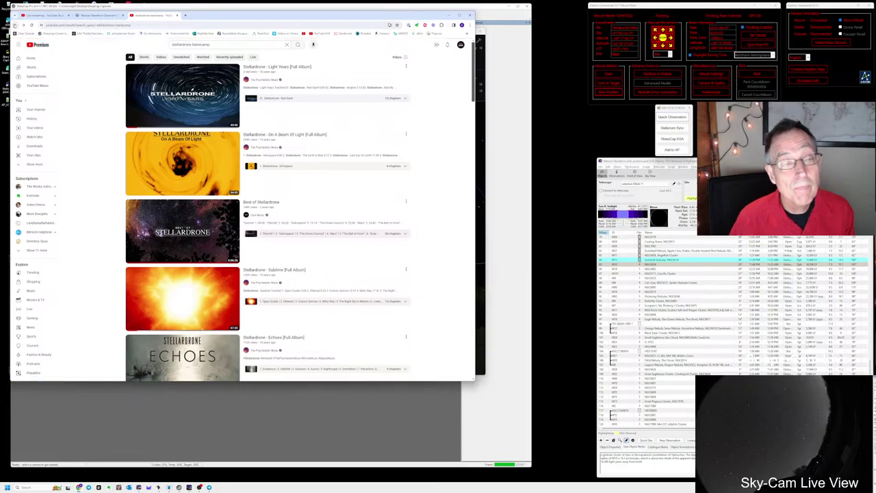
left_click(14, 26)
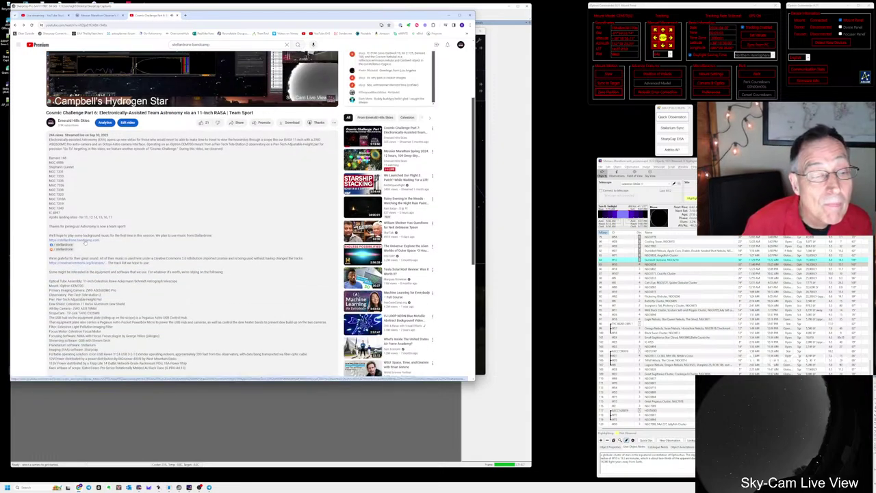
left_click(84, 241)
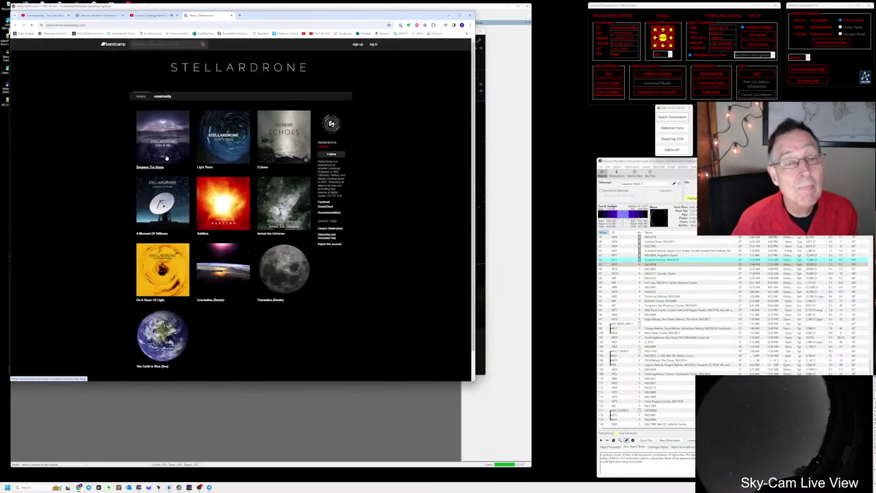
- Look over Stellardrone's albums on Bandcamp and open the artist's community page
scroll(161, 206, "down", 2)
scroll(150, 268, "up", 2)
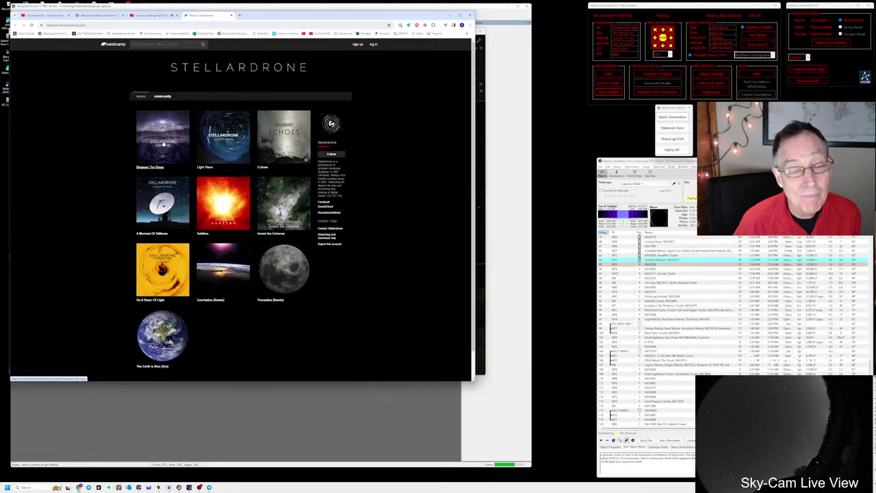
left_click(163, 96)
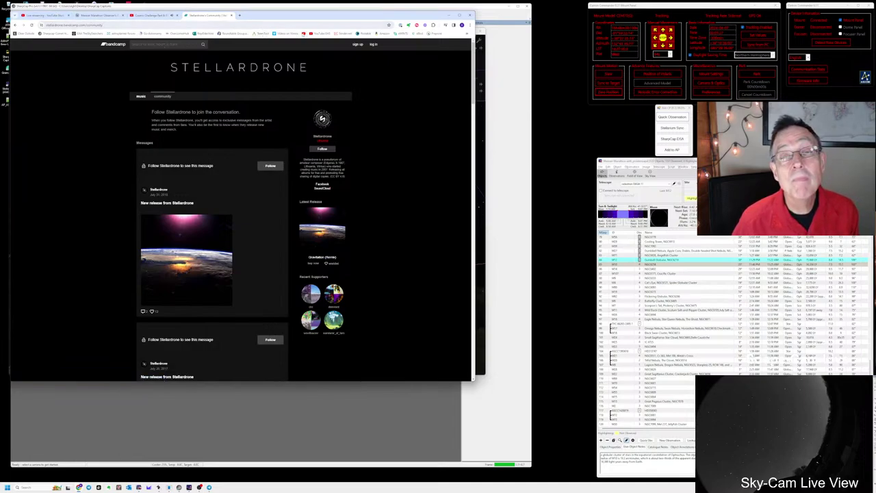
- Go to YouTube in place of the Bandcamp page and search for "stellardrone band camp"
left_click(318, 33)
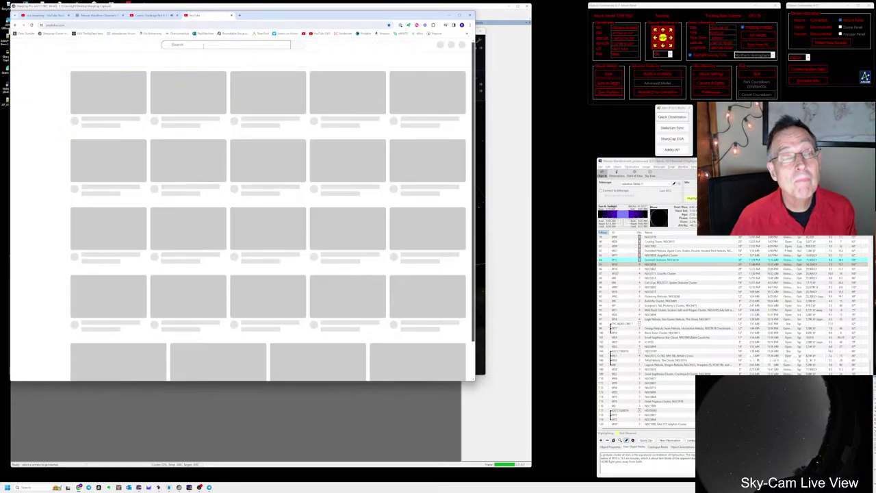
left_click(204, 45)
type("m")
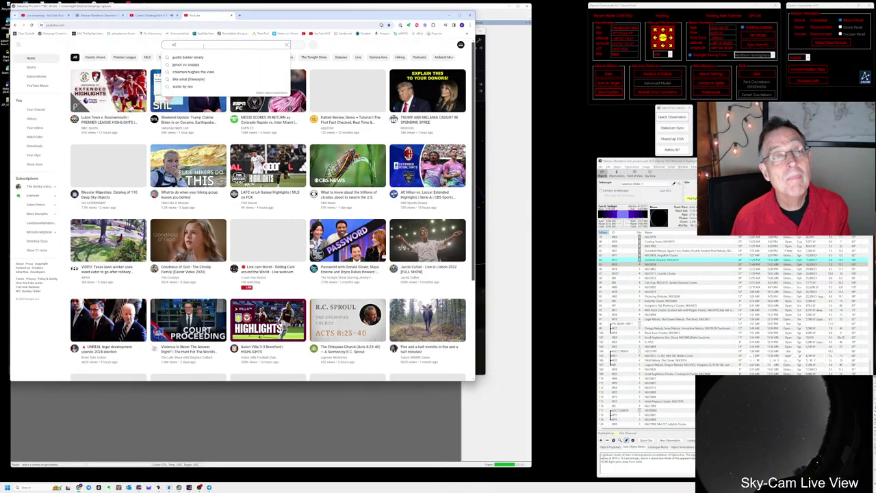
type("ellardrone")
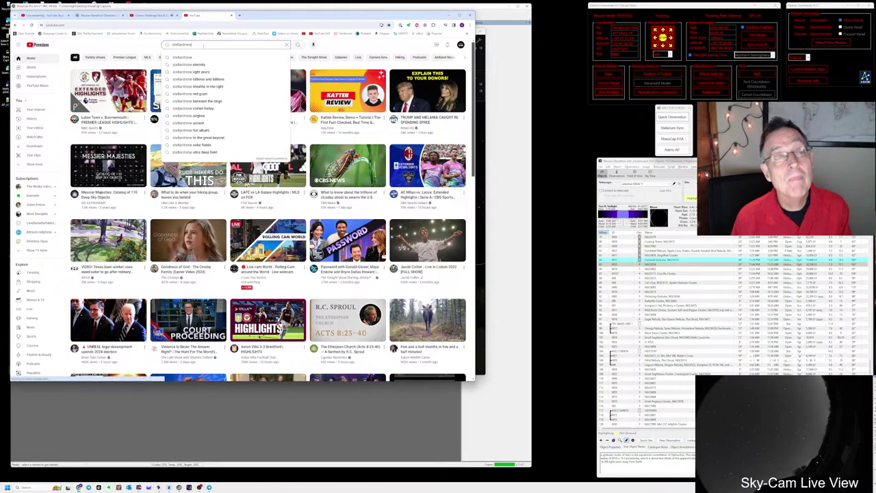
type(" band camp")
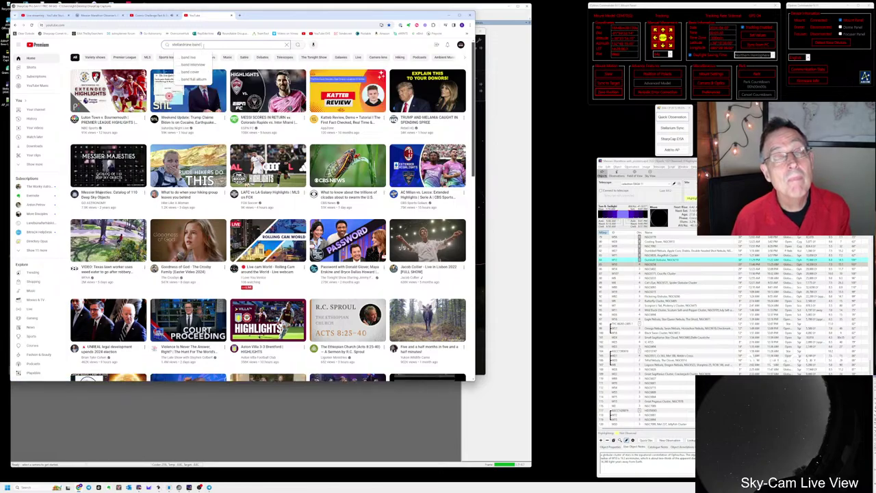
key("Return")
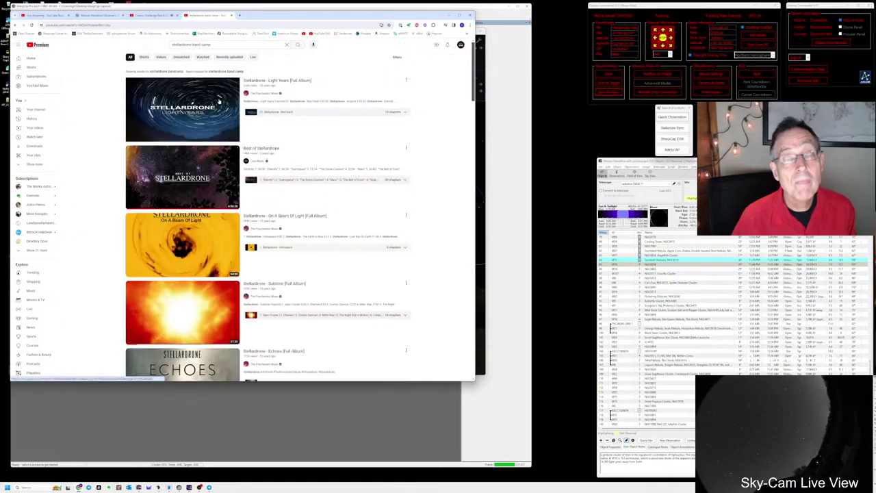
- Try the Light Years full album, return to the results and play the "Best of Stellardrone" video instead
left_click(219, 102)
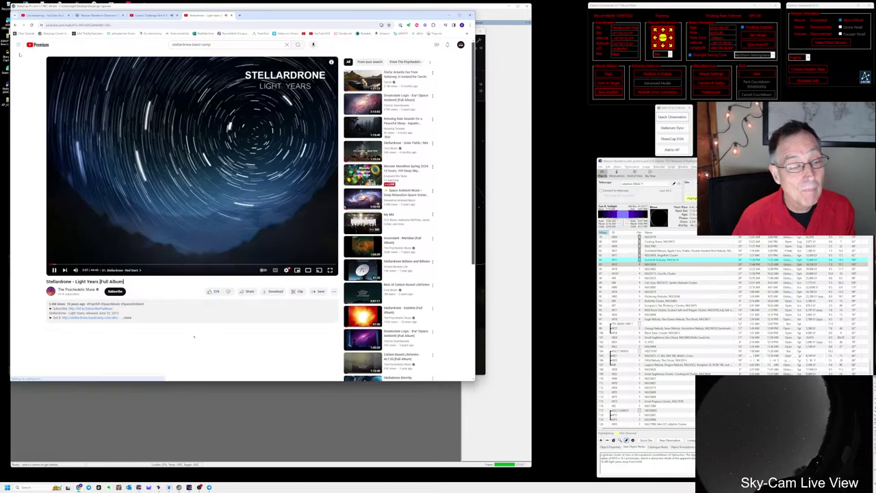
left_click(15, 25)
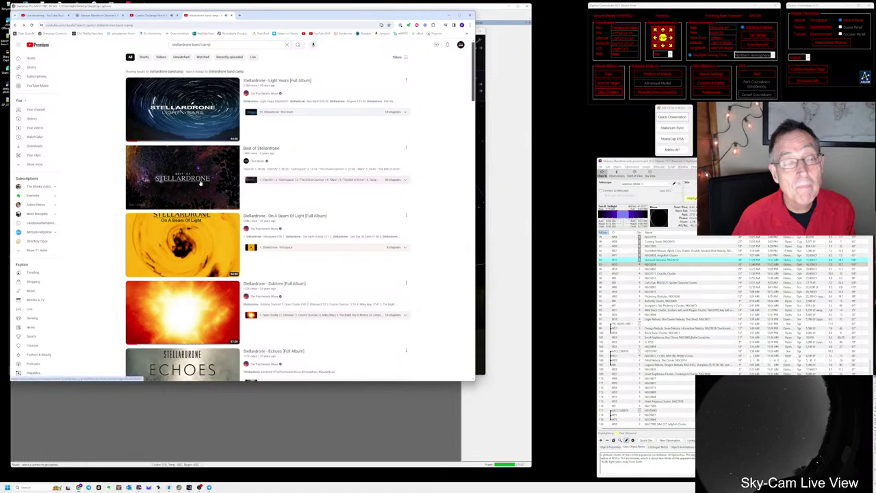
mouse_move(201, 182)
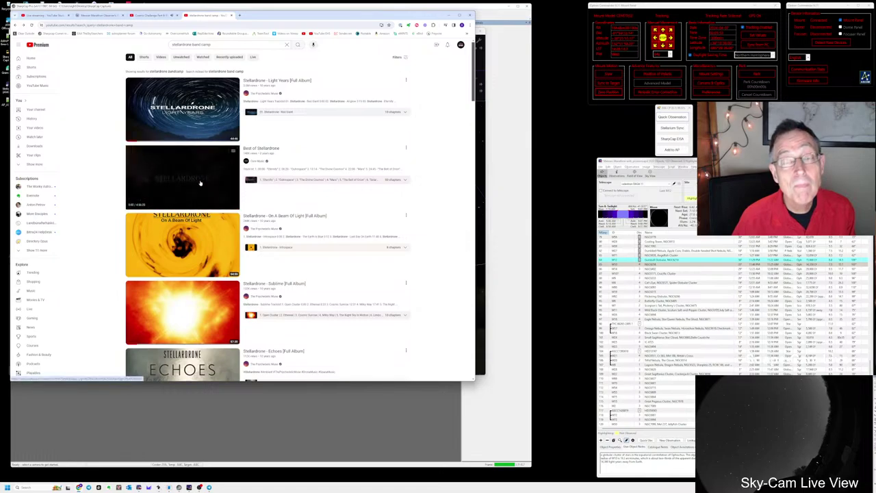
left_click(200, 183)
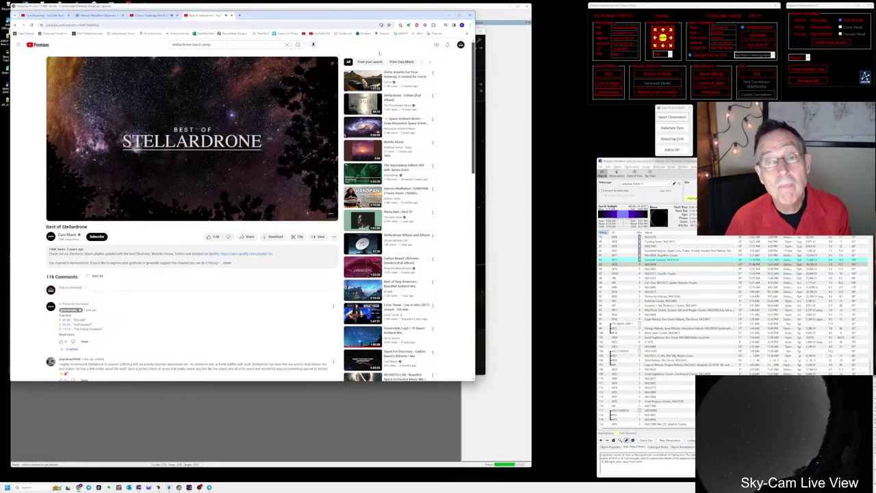
- Pause the Cosmic Challenge Part 6 video and close its page, leaving Best of Stellardrone open
left_click(148, 14)
key("k")
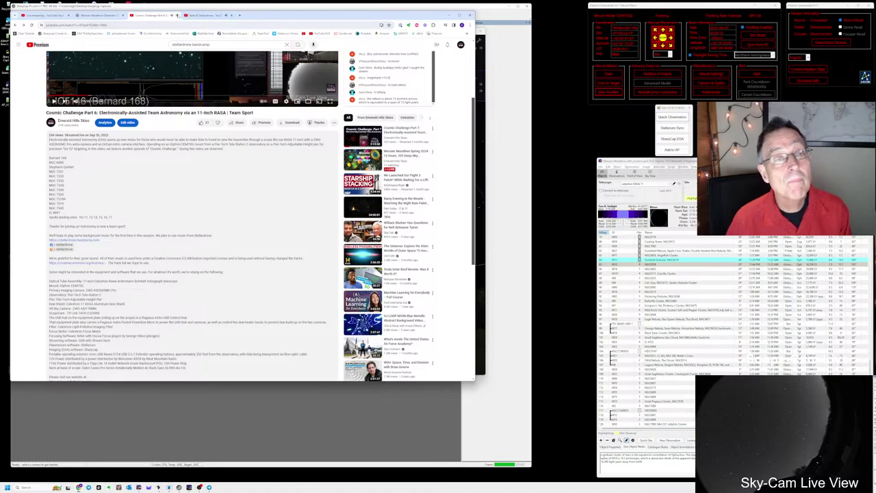
left_click(176, 14)
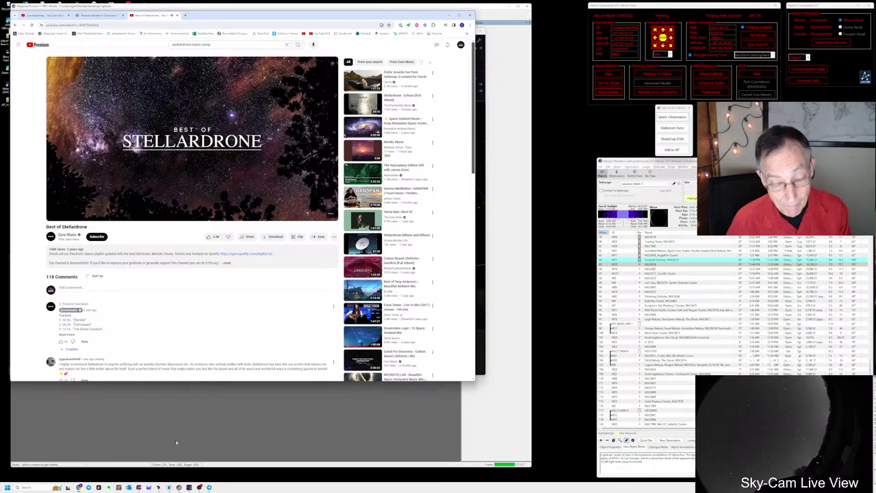
- Switch to Stellarium and set the simulated sky time to now
key("alt+Tab")
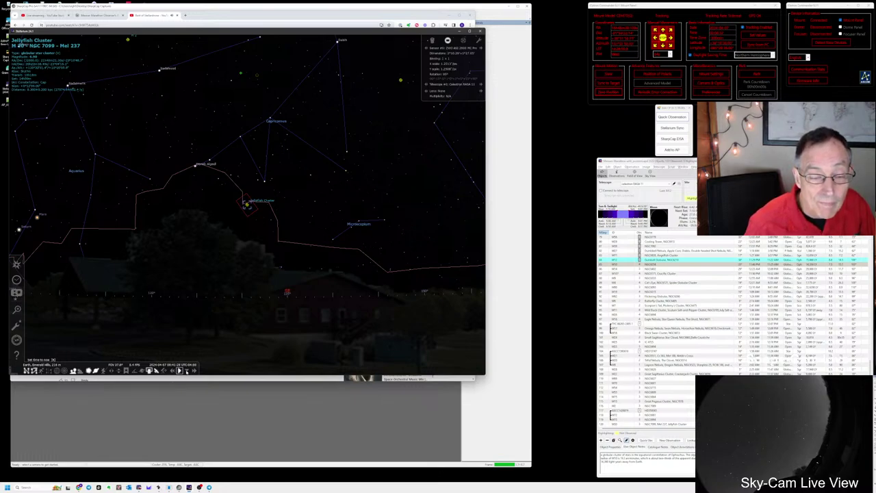
left_click(179, 370)
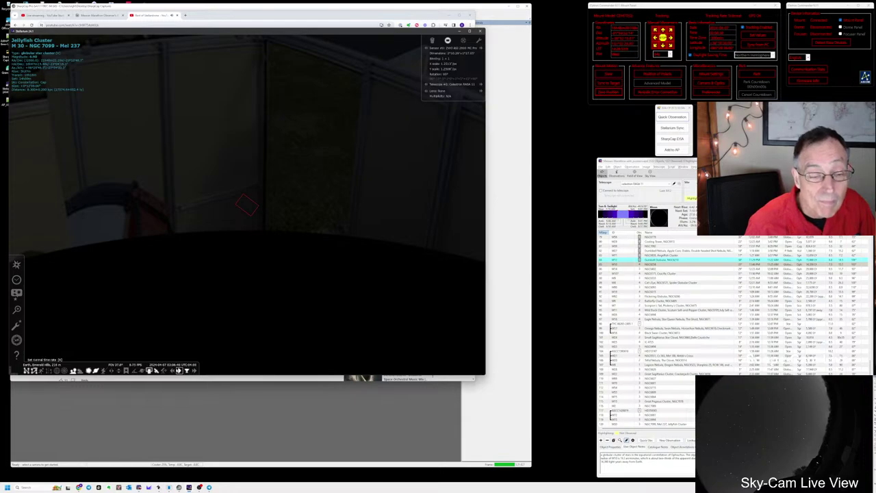